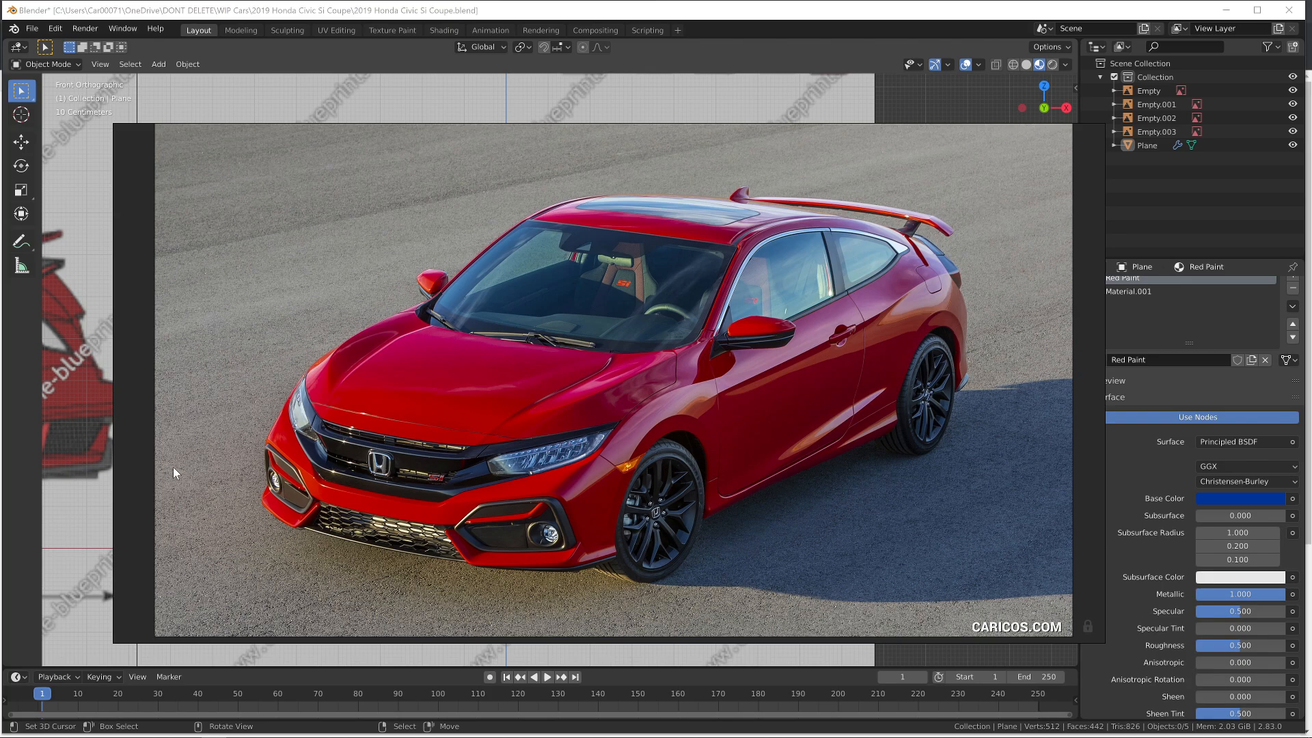
# In the right view, examine in Edit Mode how the fender mesh and its trailing line match the side blueprint
pyautogui.scroll(-5, 547, 516)
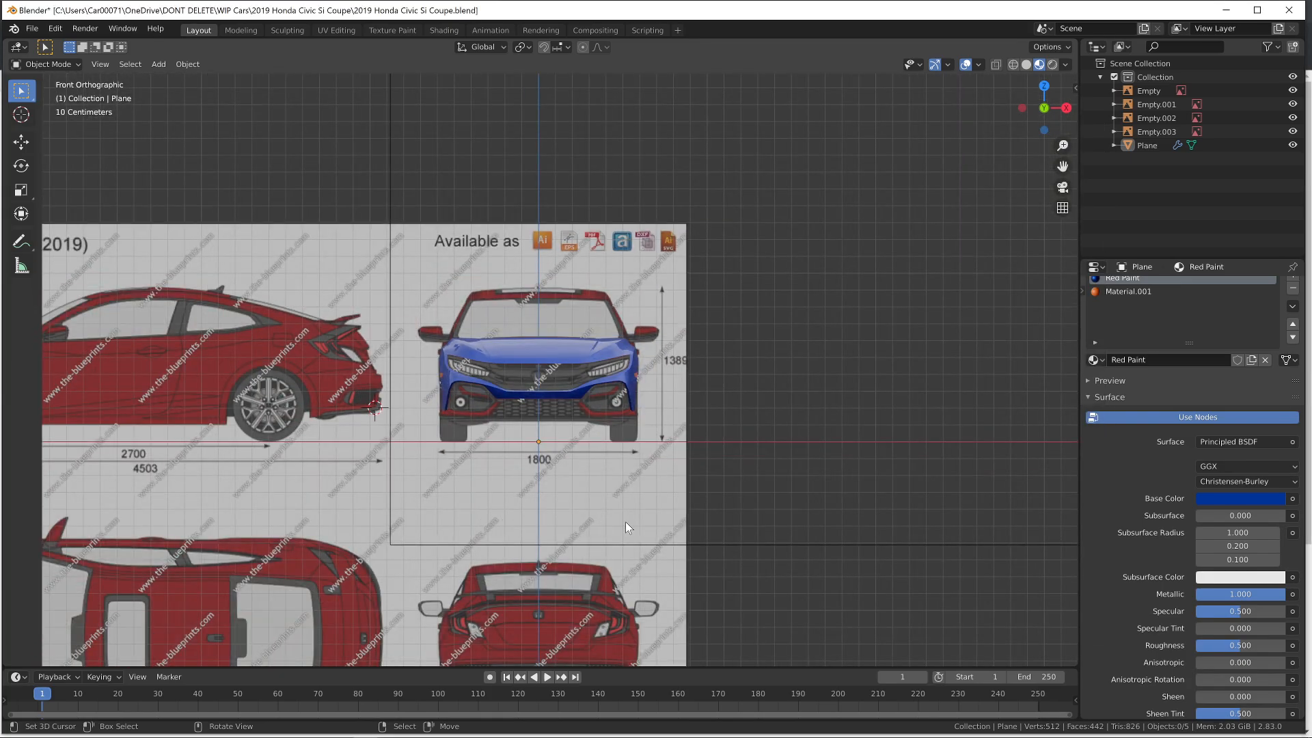
pyautogui.press('KP_3')
pyautogui.scroll(4, 608, 543)
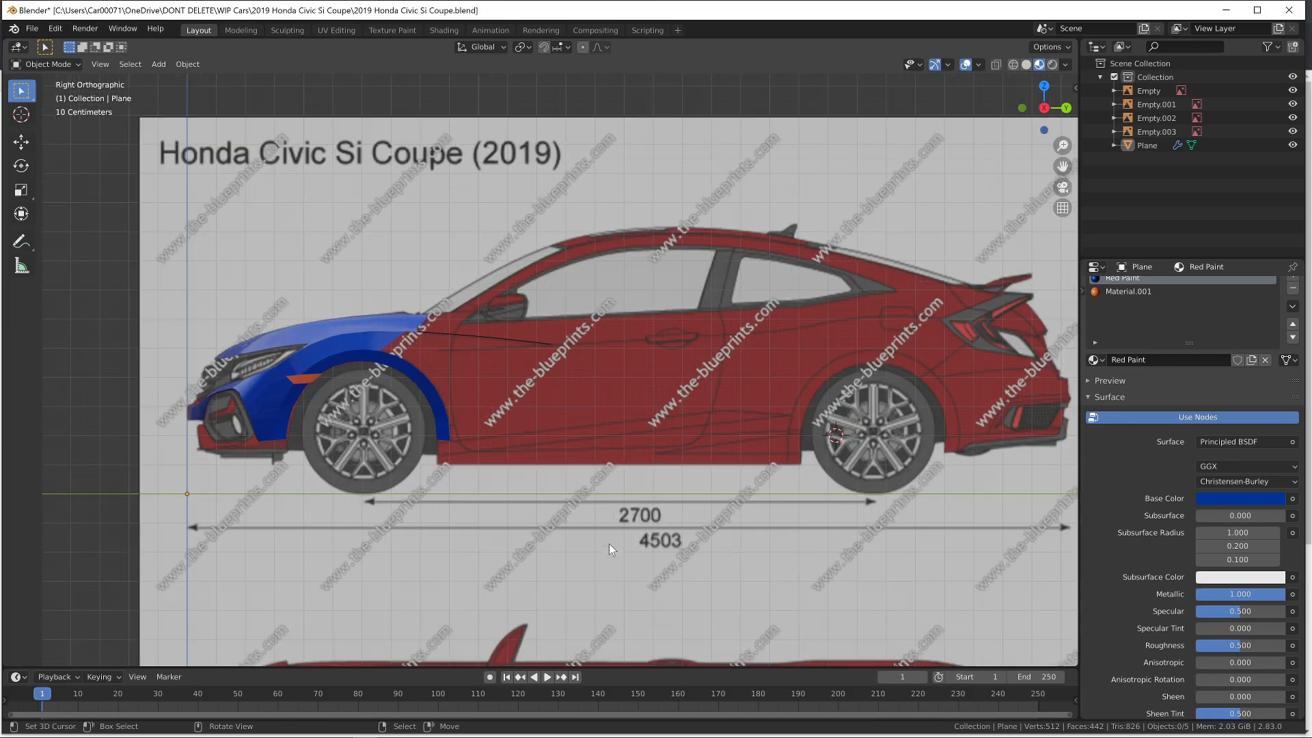
pyautogui.keyDown('shift'); pyautogui.moveTo(389, 452); pyautogui.dragTo(691, 485, button='middle'); pyautogui.keyUp('shift')
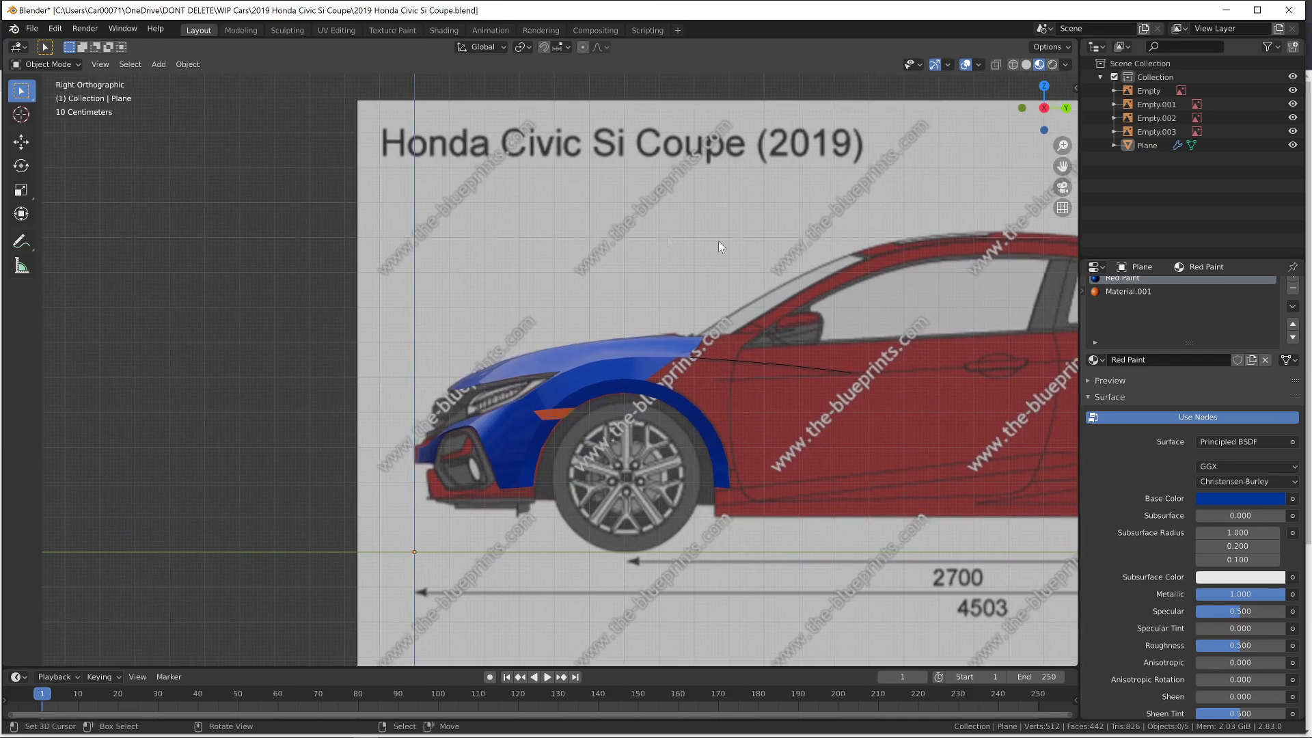
pyautogui.keyDown('shift'); pyautogui.moveTo(845, 498); pyautogui.dragTo(354, 425, button='middle'); pyautogui.keyUp('shift')
pyautogui.press('Tab')
pyautogui.click(358, 299)
pyautogui.scroll(3, 588, 346)
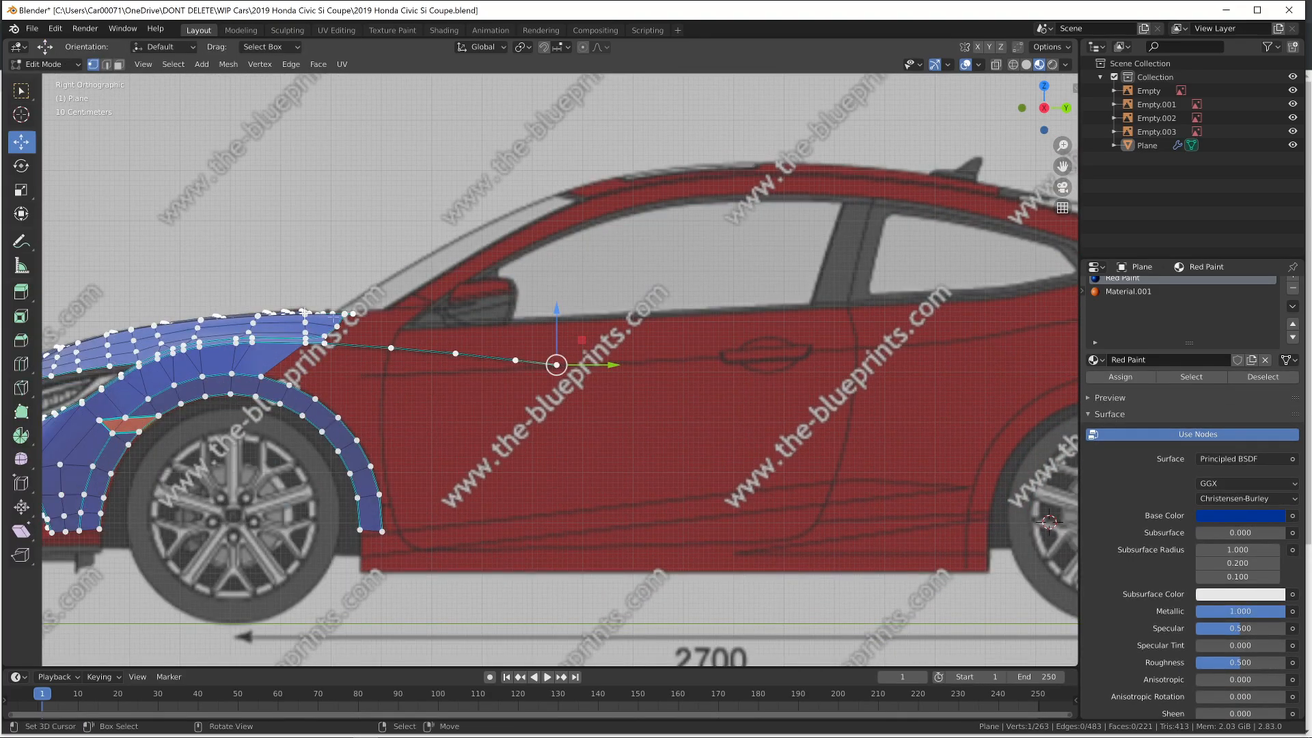
pyautogui.keyDown('shift'); pyautogui.moveTo(954, 330); pyautogui.dragTo(474, 351, button='middle'); pyautogui.keyUp('shift')
pyautogui.keyDown('shift'); pyautogui.moveTo(401, 412); pyautogui.dragTo(770, 363, button='middle'); pyautogui.keyUp('shift')
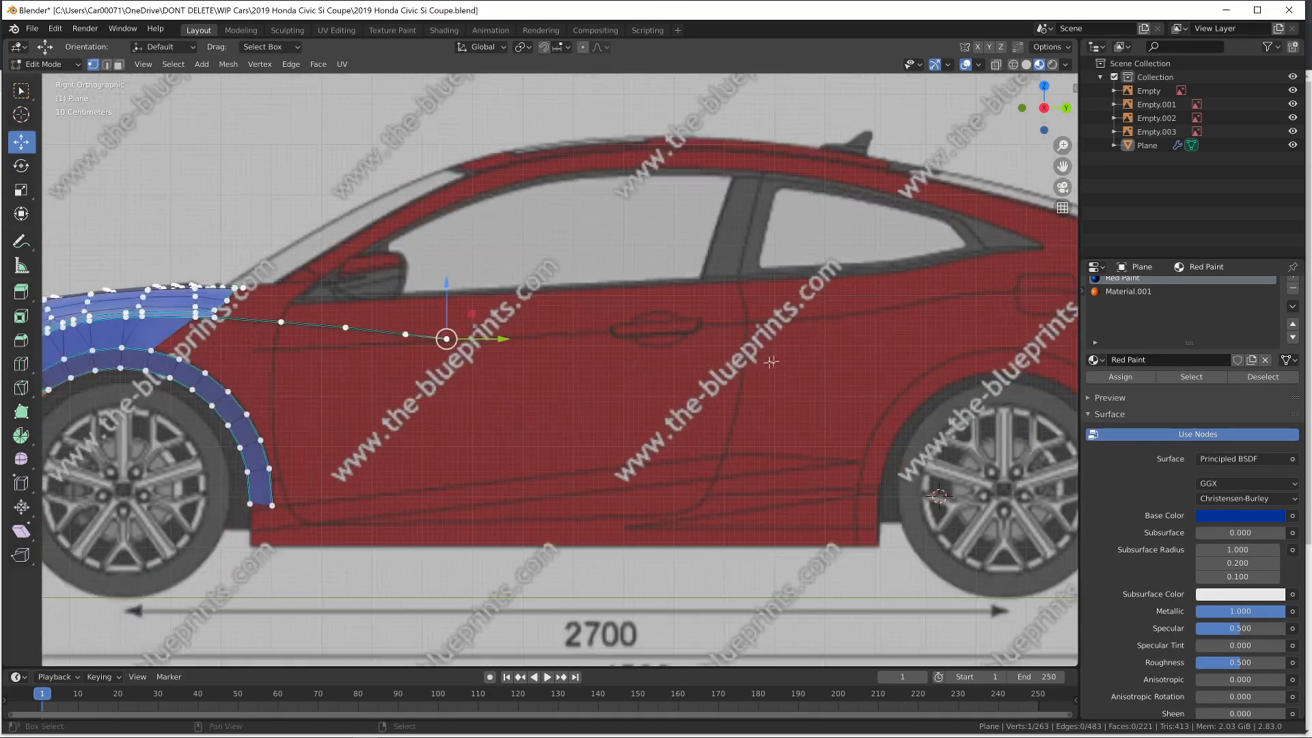
pyautogui.scroll(5, 457, 377)
pyautogui.scroll(1, 458, 377)
pyautogui.keyDown('shift'); pyautogui.moveTo(161, 282); pyautogui.dragTo(710, 378, button='middle'); pyautogui.keyUp('shift')
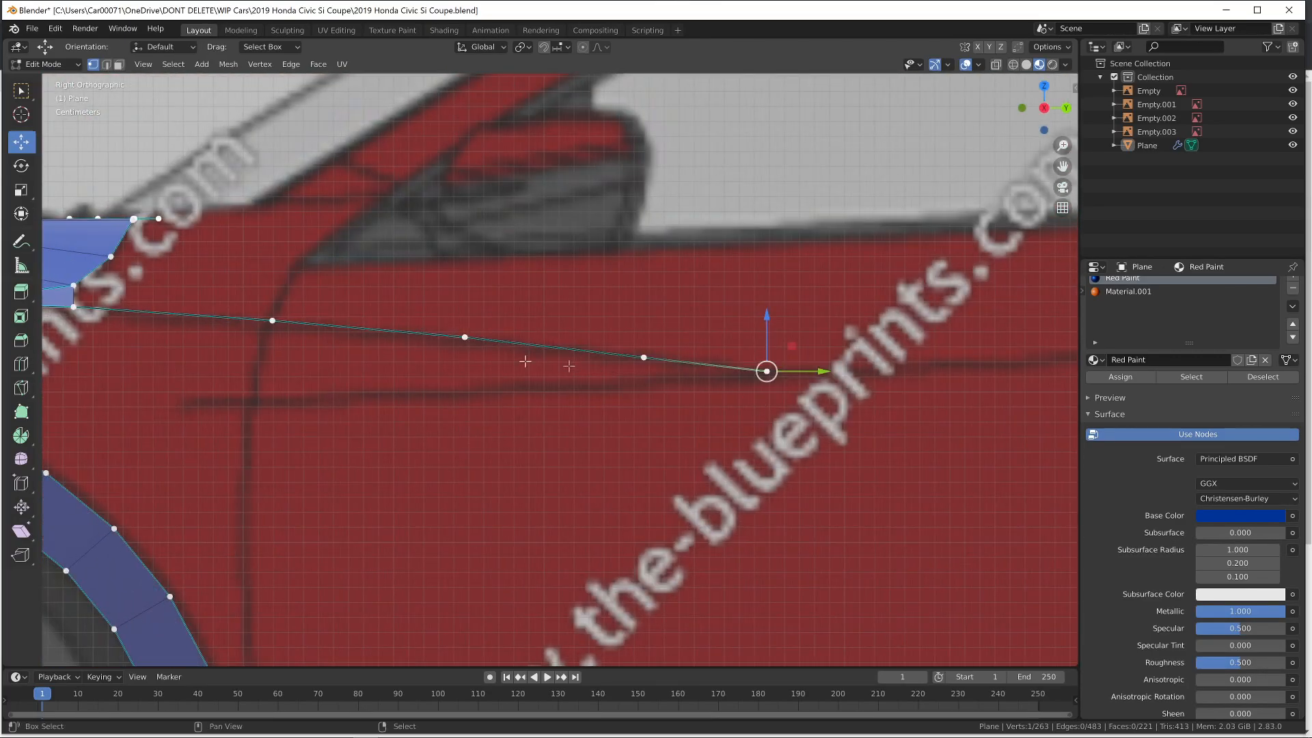
# Inspect the front fender and the line extending from it into the door from several angles, in both Edit and Object Mode
pyautogui.keyDown('shift'); pyautogui.moveTo(345, 366); pyautogui.dragTo(688, 407, button='middle'); pyautogui.keyUp('shift')
pyautogui.keyDown('ctrl'); pyautogui.rightClick(416, 344); pyautogui.keyUp('ctrl')
pyautogui.scroll(-5, 416, 344)
pyautogui.keyDown('shift'); pyautogui.moveTo(382, 356); pyautogui.dragTo(684, 367, button='middle'); pyautogui.keyUp('shift')
pyautogui.press('Tab')
pyautogui.moveTo(576, 406); pyautogui.dragTo(683, 434, button='middle')
pyautogui.scroll(1, 813, 439)
pyautogui.press('Tab')
pyautogui.moveTo(821, 436); pyautogui.dragTo(737, 430, button='middle')
pyautogui.scroll(5, 597, 419)
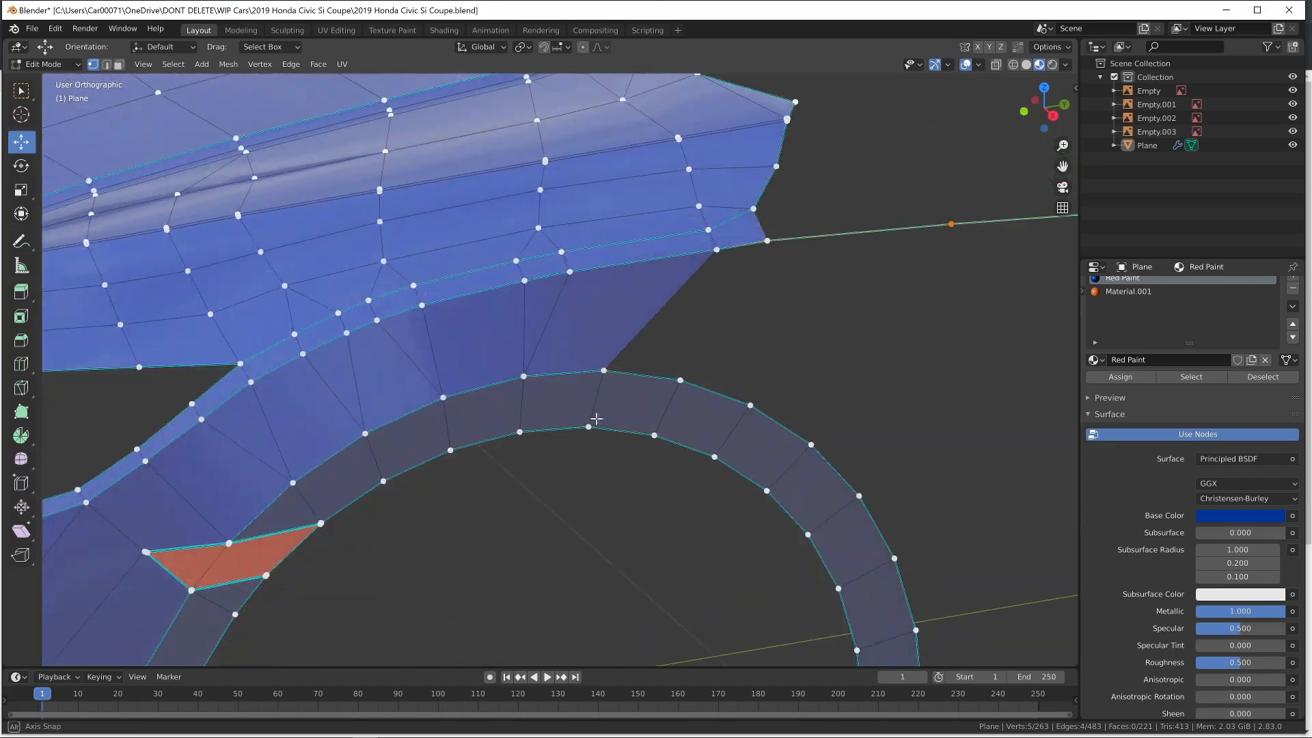
pyautogui.moveTo(597, 419); pyautogui.dragTo(571, 418, button='middle')
pyautogui.press('Tab')
pyautogui.press('Tab')
pyautogui.rightClick(360, 303)
pyautogui.keyDown('shift'); pyautogui.rightClick(401, 303); pyautogui.keyUp('shift')
pyautogui.rightClick(365, 304)
pyautogui.press('Tab')
pyautogui.moveTo(441, 304)
pyautogui.mouseDown(button='middle')
pyautogui.moveTo(547, 323)
pyautogui.moveTo(582, 319)
pyautogui.moveTo(597, 302)
pyautogui.moveTo(579, 293)
pyautogui.mouseUp(button='middle')
pyautogui.press('Tab')
pyautogui.press('Tab')
# Check the fender's surface in Solid shading, return to Material Preview and save the blend file
pyautogui.press('z')
pyautogui.moveTo(690, 342)
pyautogui.mouseDown(button='middle')
pyautogui.moveTo(766, 381)
pyautogui.moveTo(726, 433)
pyautogui.moveTo(749, 395)
pyautogui.moveTo(735, 375)
pyautogui.moveTo(608, 429)
pyautogui.moveTo(617, 463)
pyautogui.moveTo(627, 455)
pyautogui.mouseUp(button='middle')
pyautogui.scroll(4, 765, 381)
pyautogui.press('z')
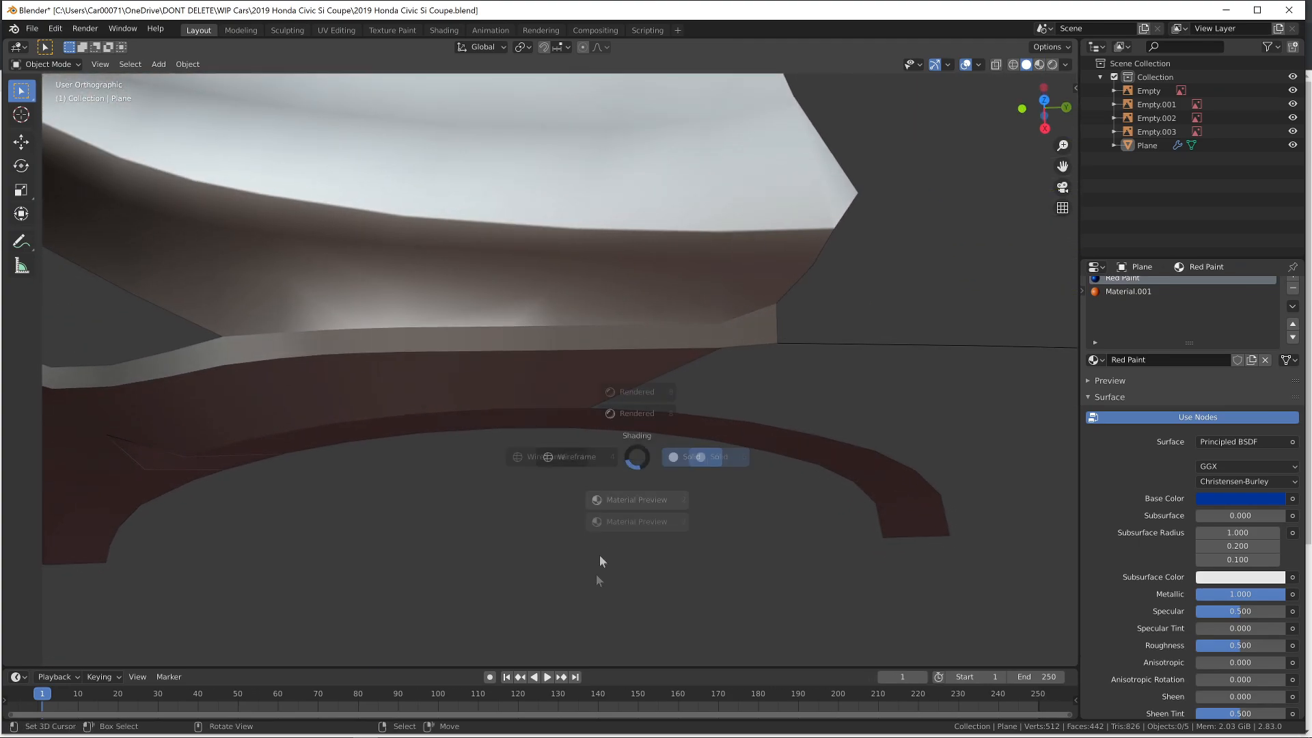
pyautogui.click(603, 530)
pyautogui.moveTo(603, 530)
pyautogui.mouseDown(button='middle')
pyautogui.moveTo(670, 464)
pyautogui.moveTo(474, 460)
pyautogui.moveTo(373, 482)
pyautogui.mouseUp(button='middle')
pyautogui.scroll(-3, 474, 460)
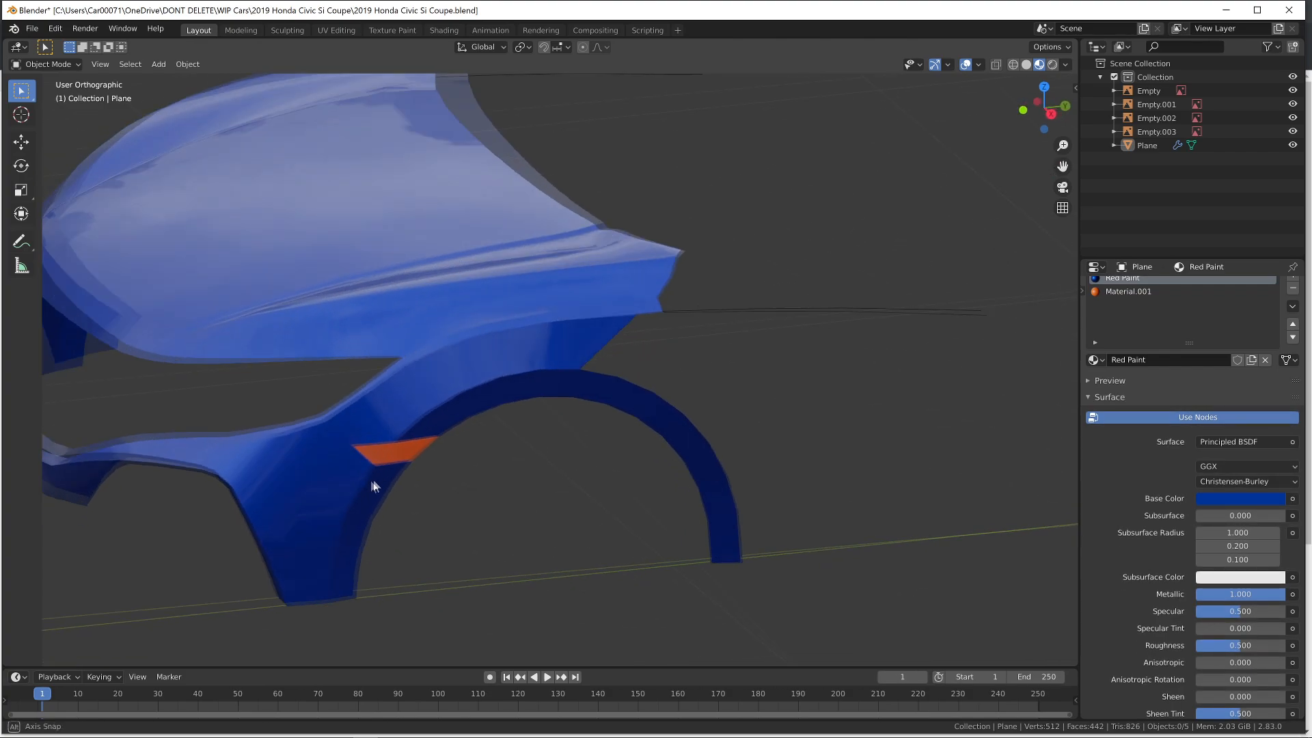
pyautogui.hotkey('ctrl', 's')
# Set the mesh back to the right orthographic view in Edit Mode and examine the front three-quarter and side reference photos
pyautogui.press('KP_5')
pyautogui.scroll(-5, 496, 485)
pyautogui.press('Tab')
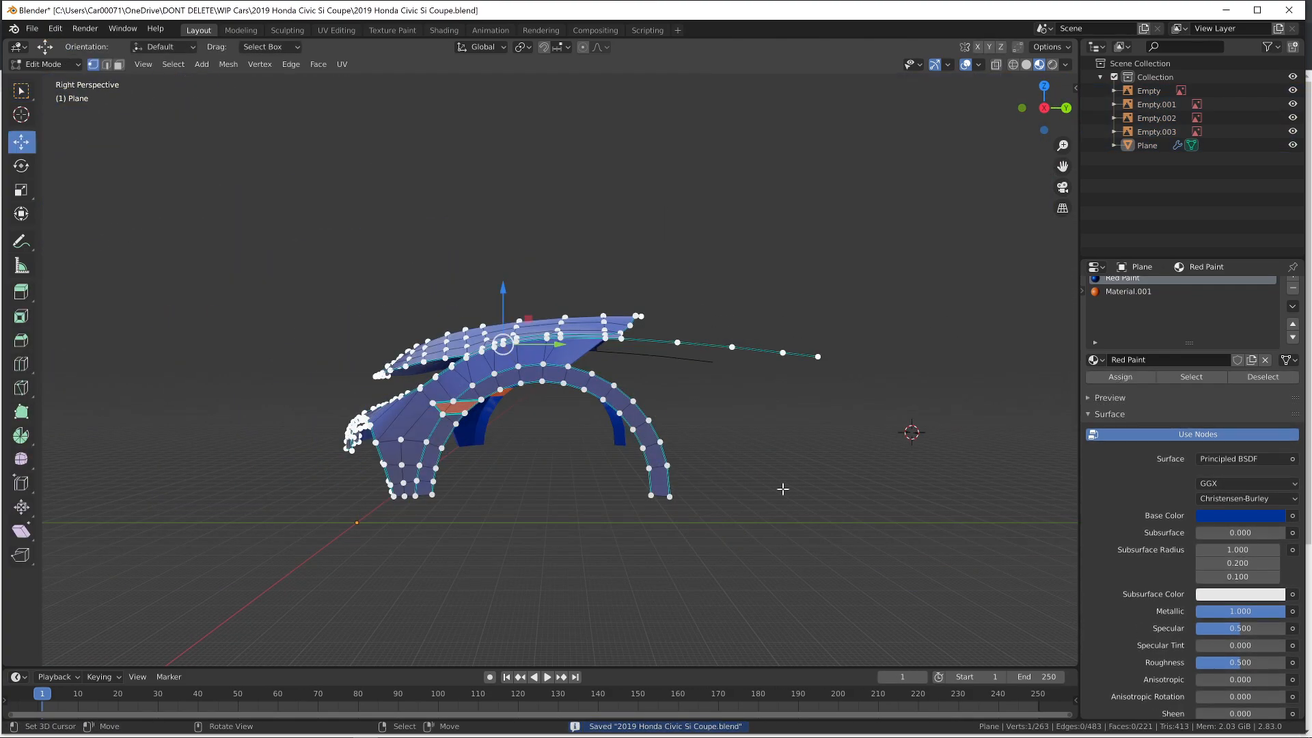
pyautogui.press('KP_3')
pyautogui.press('Tab')
pyautogui.press('Tab')
pyautogui.hotkey('alt', 'Tab')
pyautogui.scroll(2, 866, 449)
pyautogui.scroll(-5, 920, 367)
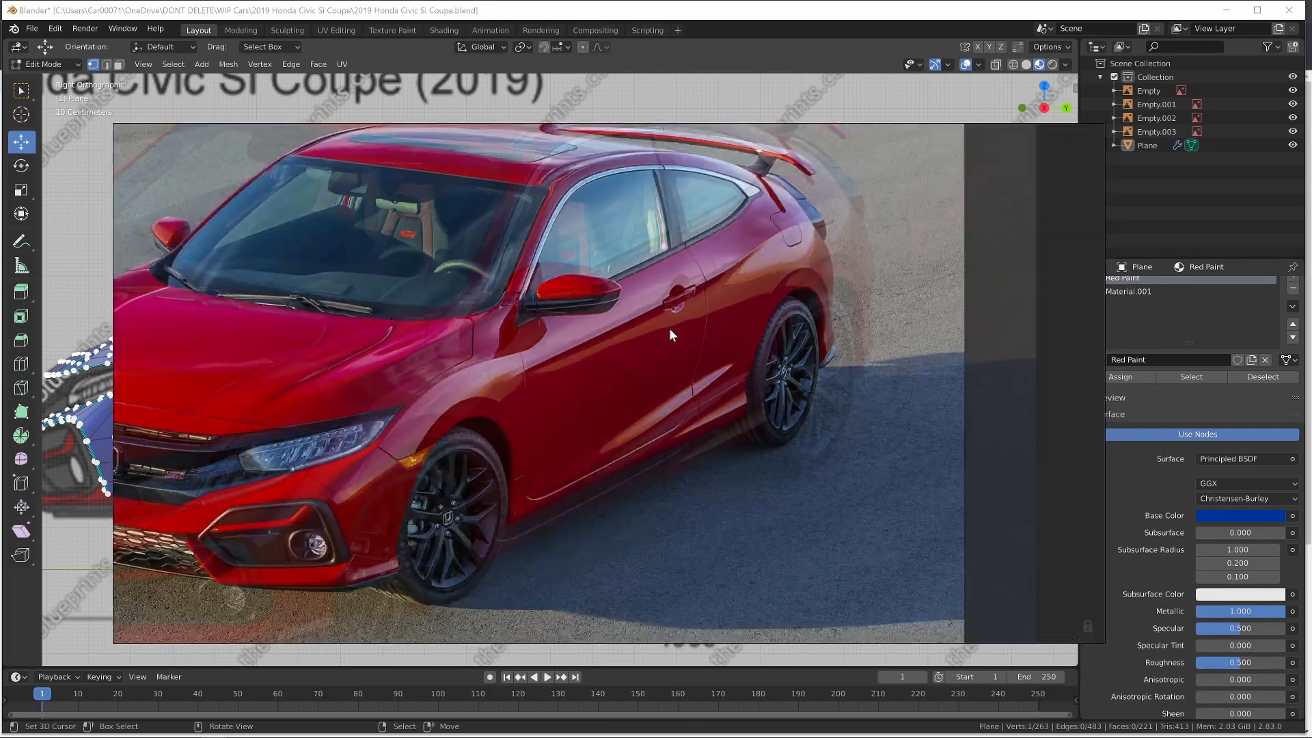
pyautogui.scroll(-2, 703, 366)
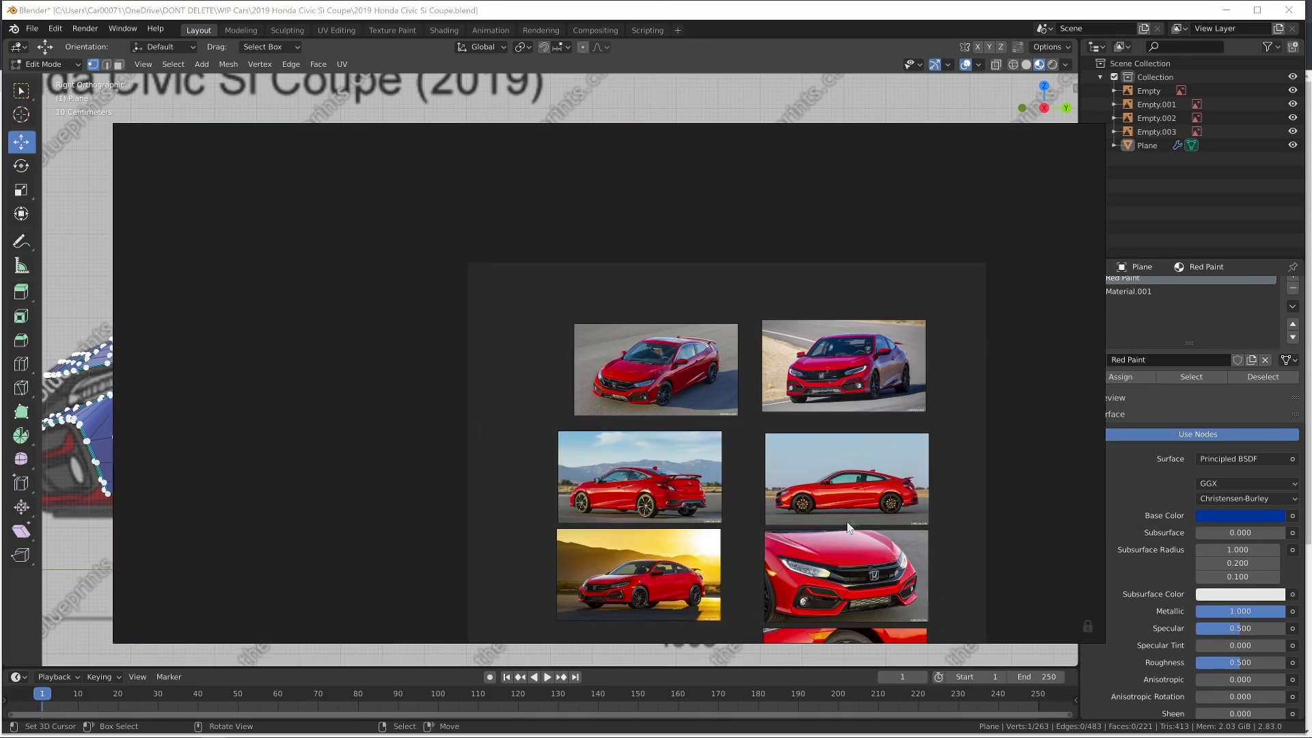
pyautogui.scroll(6, 850, 518)
pyautogui.scroll(-3, 752, 355)
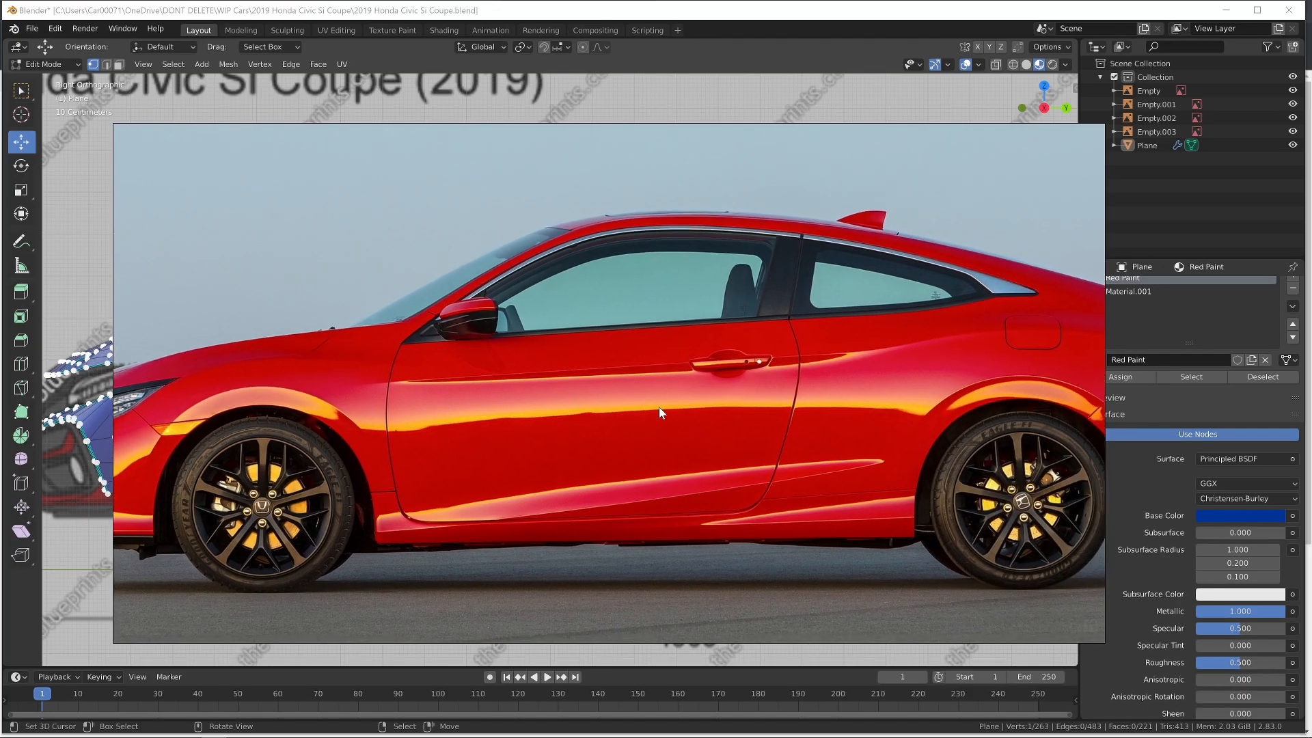
pyautogui.hotkey('alt', 'Tab')
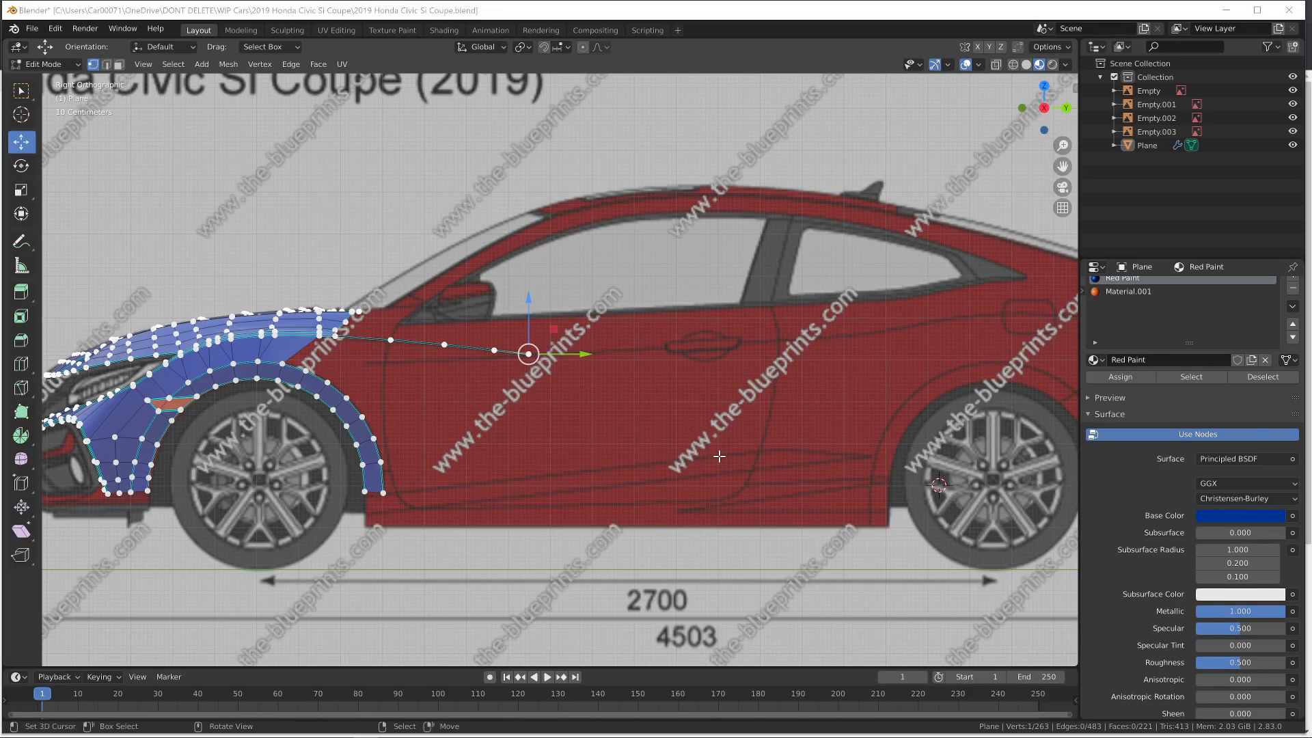
# Study the door crease and body side in the sunset and rear three-quarter reference photos
pyautogui.hotkey('alt', 'Tab')
pyautogui.scroll(-5, 631, 430)
pyautogui.scroll(-1, 670, 478)
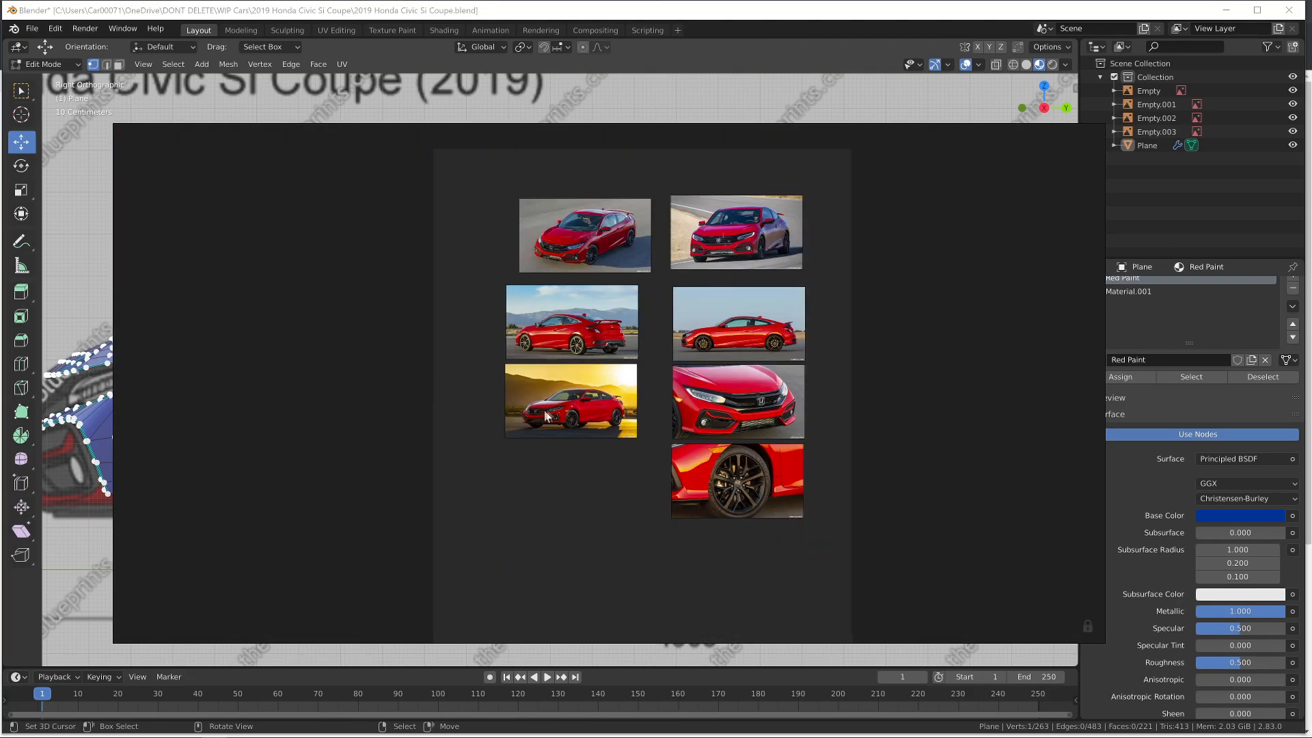
pyautogui.scroll(8, 658, 407)
pyautogui.hotkey('alt', 'Tab')
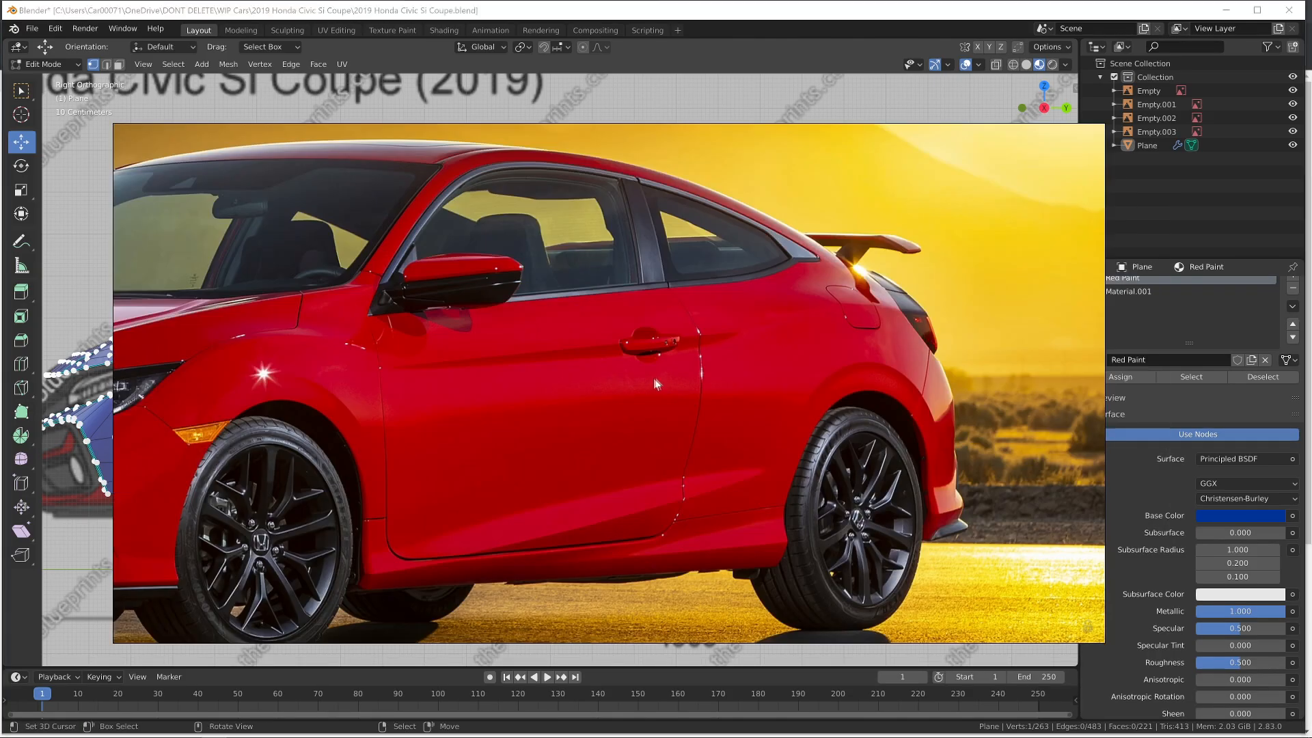
pyautogui.scroll(-4, 597, 465)
pyautogui.scroll(6, 347, 267)
pyautogui.scroll(3, 354, 323)
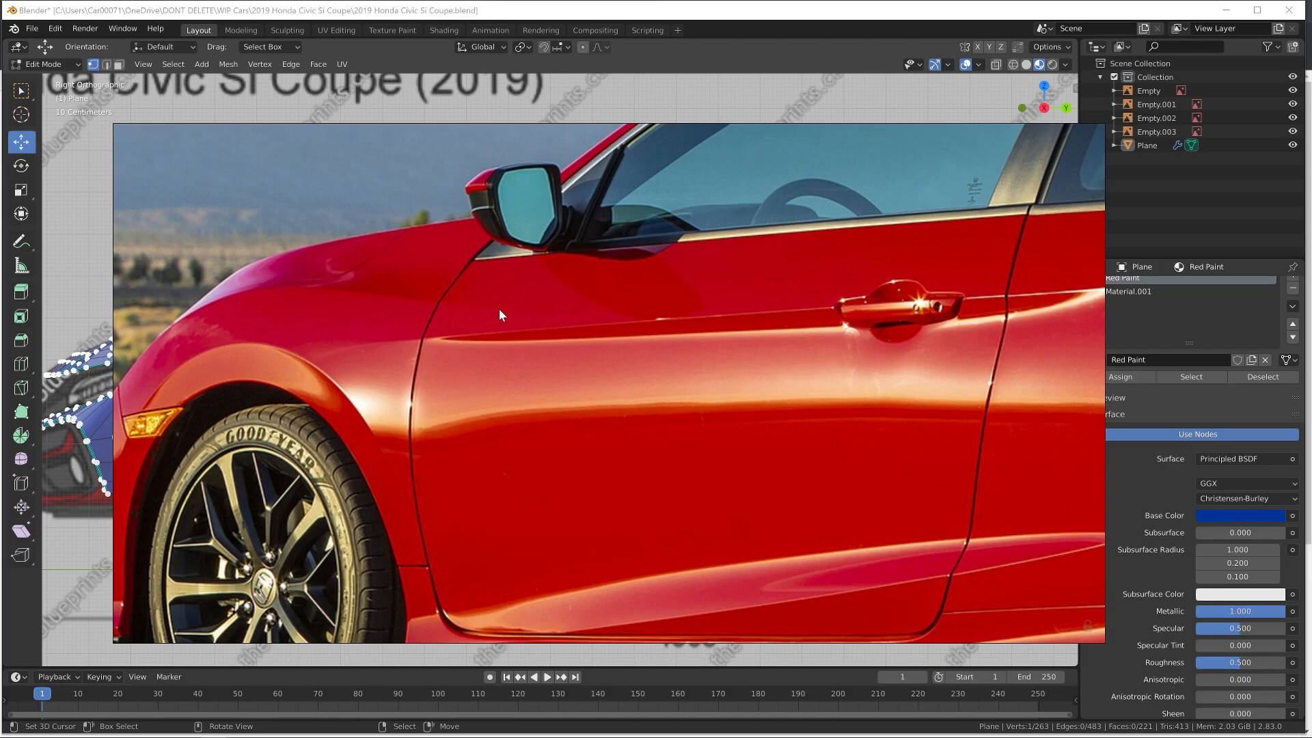
pyautogui.hotkey('alt', 'Tab')
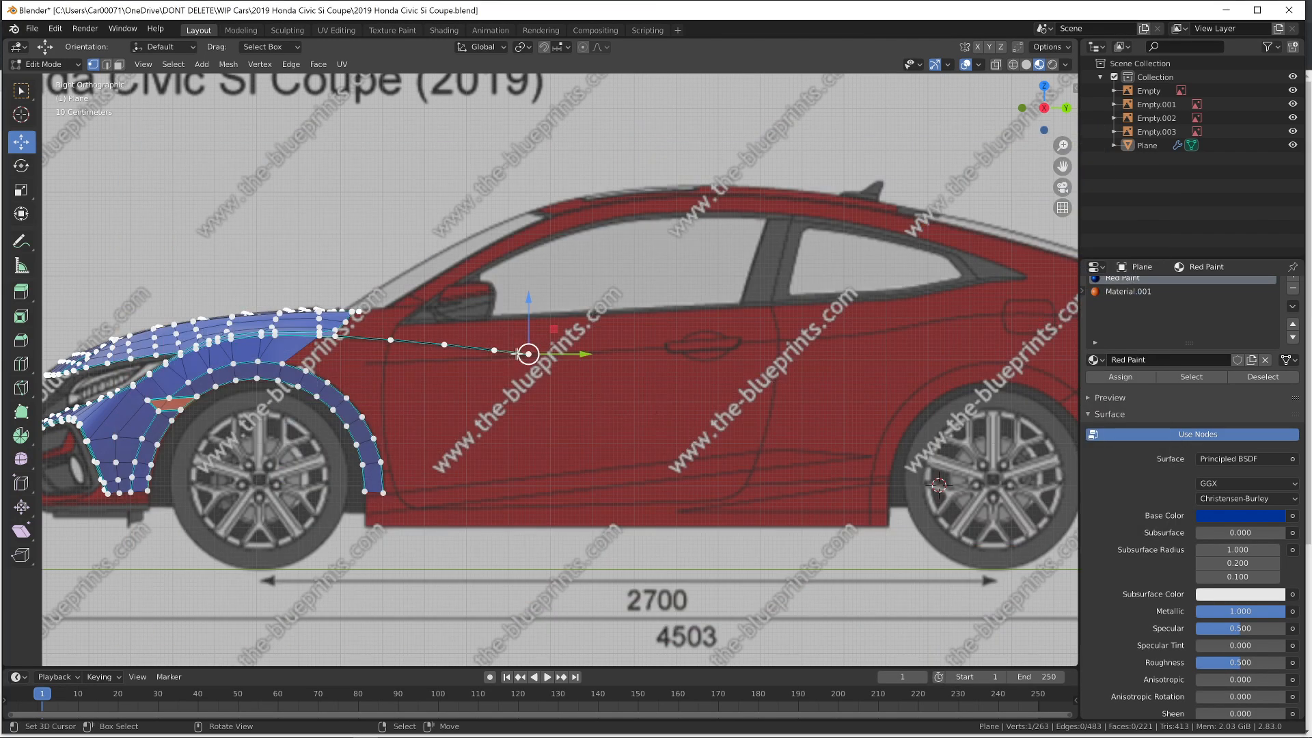
# Delete the last two vertices of the line across the door and move its new end vertex by Y 0.051716 m, Z -0.007201 m
pyautogui.scroll(5, 517, 353)
pyautogui.press('Delete')
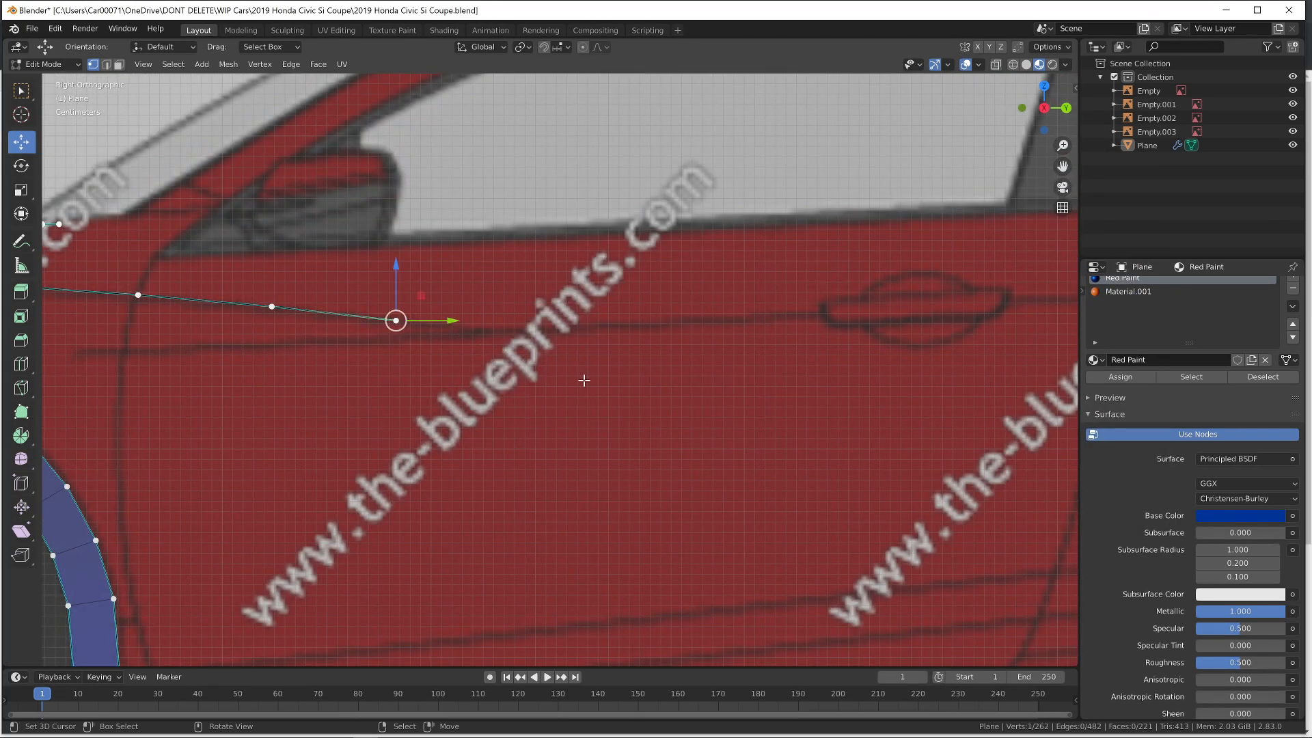
pyautogui.hotkey('alt', 'Tab')
pyautogui.hotkey('alt', 'Tab')
pyautogui.press('x')
pyautogui.click(373, 326)
pyautogui.press('g')
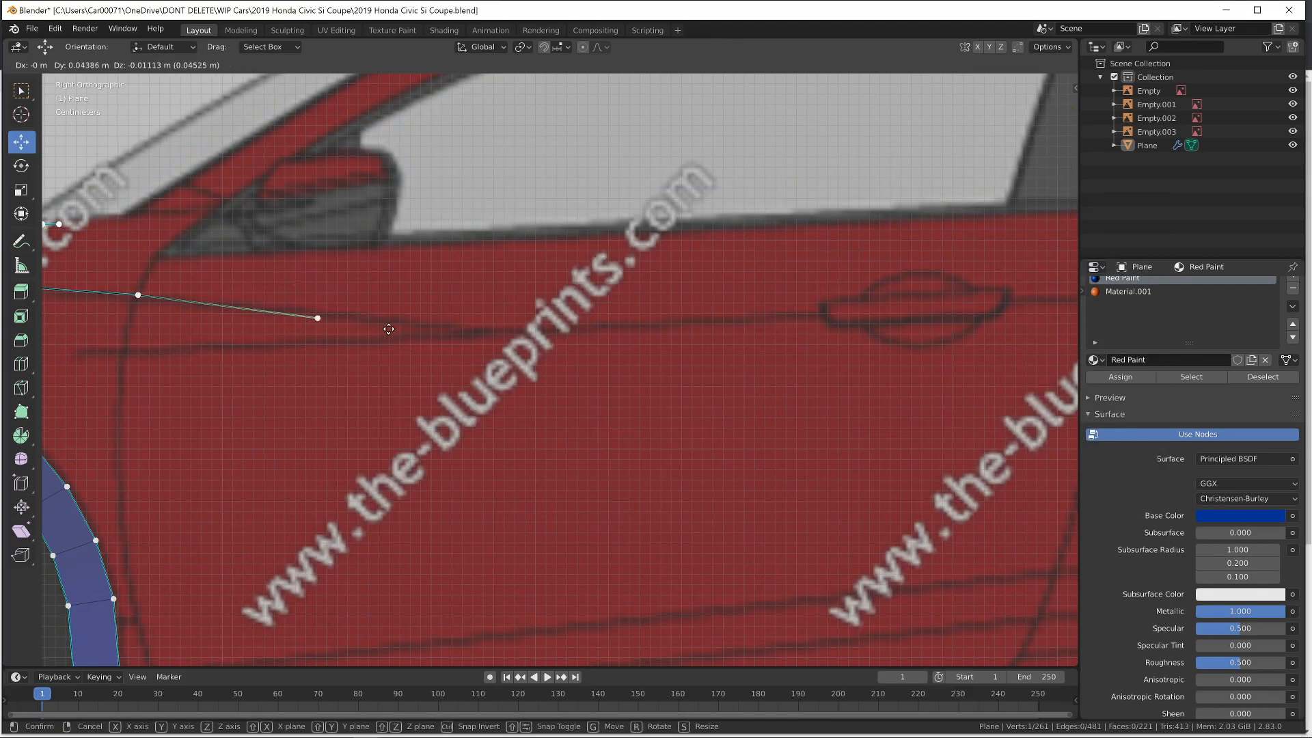
pyautogui.click(390, 326)
pyautogui.scroll(-4, 391, 327)
# Compare the door crease on the side blueprint with the rear three-quarter reference photo
pyautogui.hotkey('alt', 'Tab')
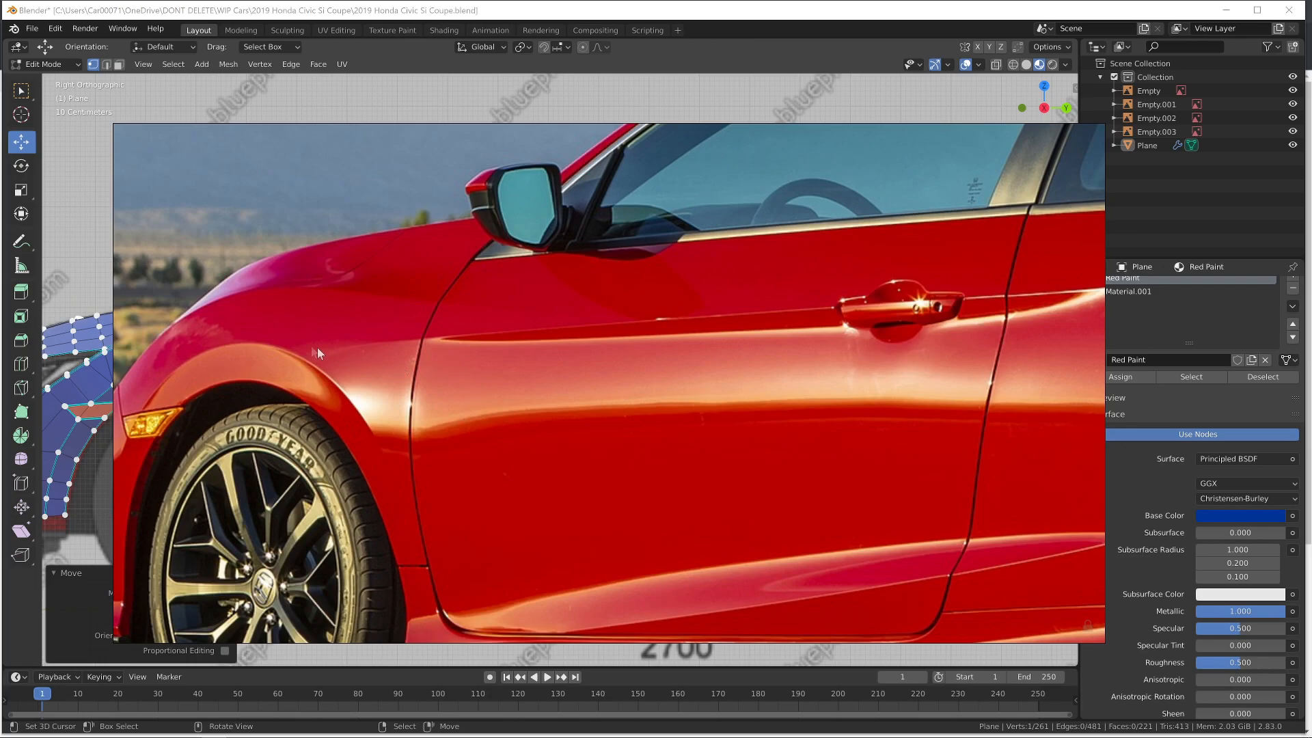
pyautogui.scroll(-5, 341, 377)
pyautogui.scroll(3, 513, 380)
pyautogui.hotkey('alt', 'Tab')
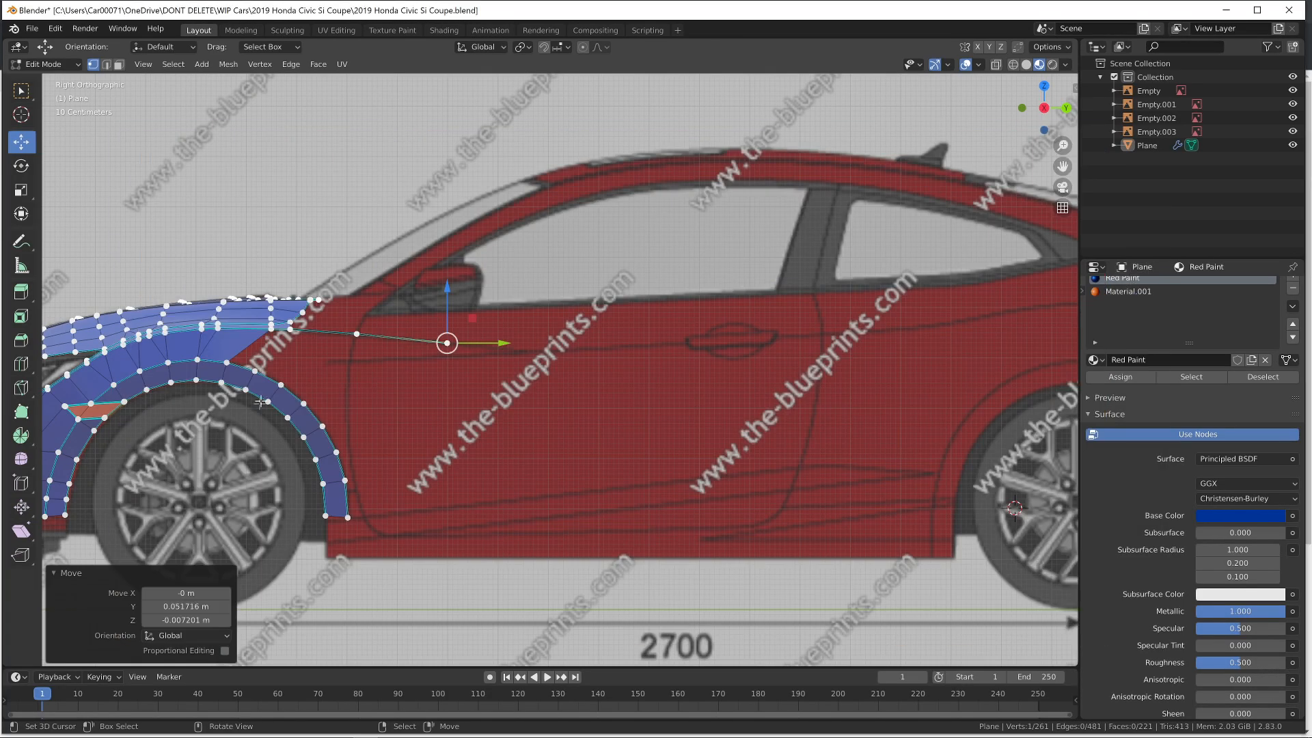
pyautogui.keyDown('shift'); pyautogui.moveTo(744, 363); pyautogui.dragTo(343, 406, button='middle'); pyautogui.keyUp('shift')
pyautogui.hotkey('alt', 'Tab')
pyautogui.moveTo(892, 341); pyautogui.dragTo(746, 374, button='middle')
pyautogui.scroll(-2, 724, 370)
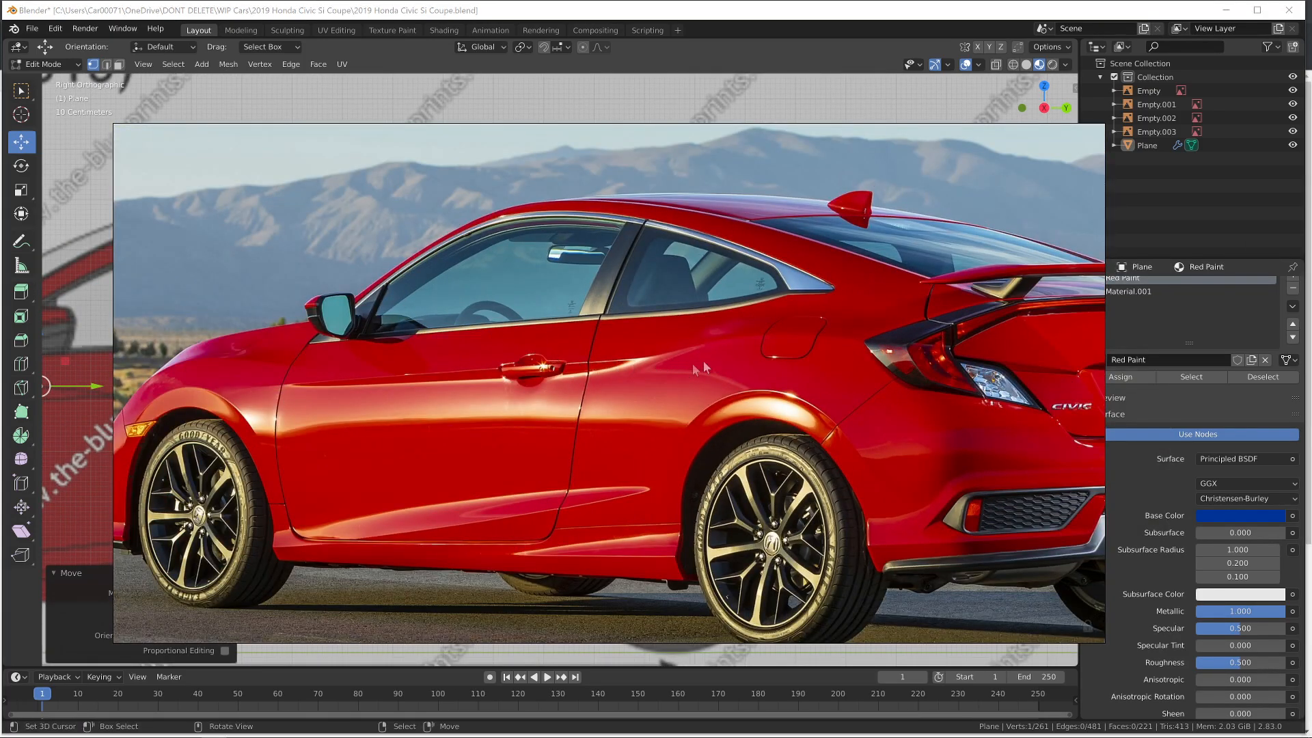
pyautogui.press('Print')
pyautogui.moveTo(233, 336); pyautogui.dragTo(760, 445)
pyautogui.moveTo(641, 357); pyautogui.dragTo(641, 357)
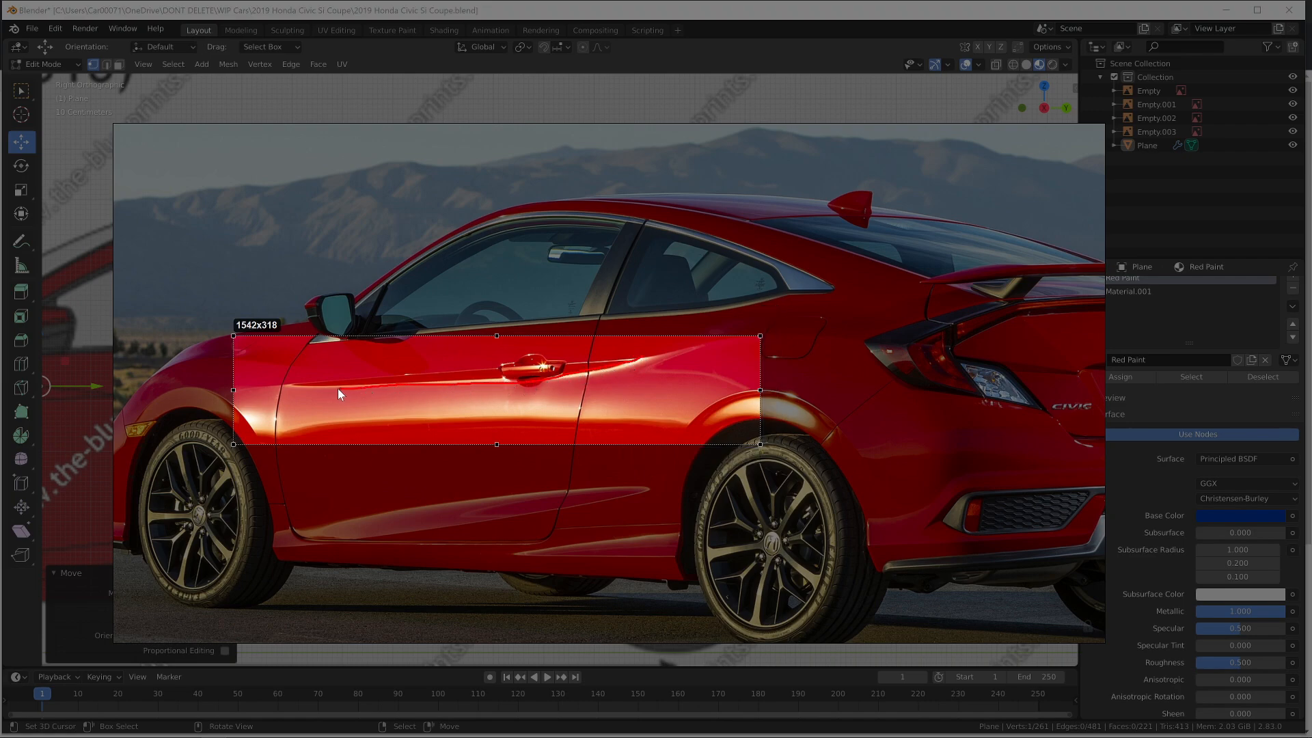
pyautogui.moveTo(291, 385); pyautogui.dragTo(283, 385)
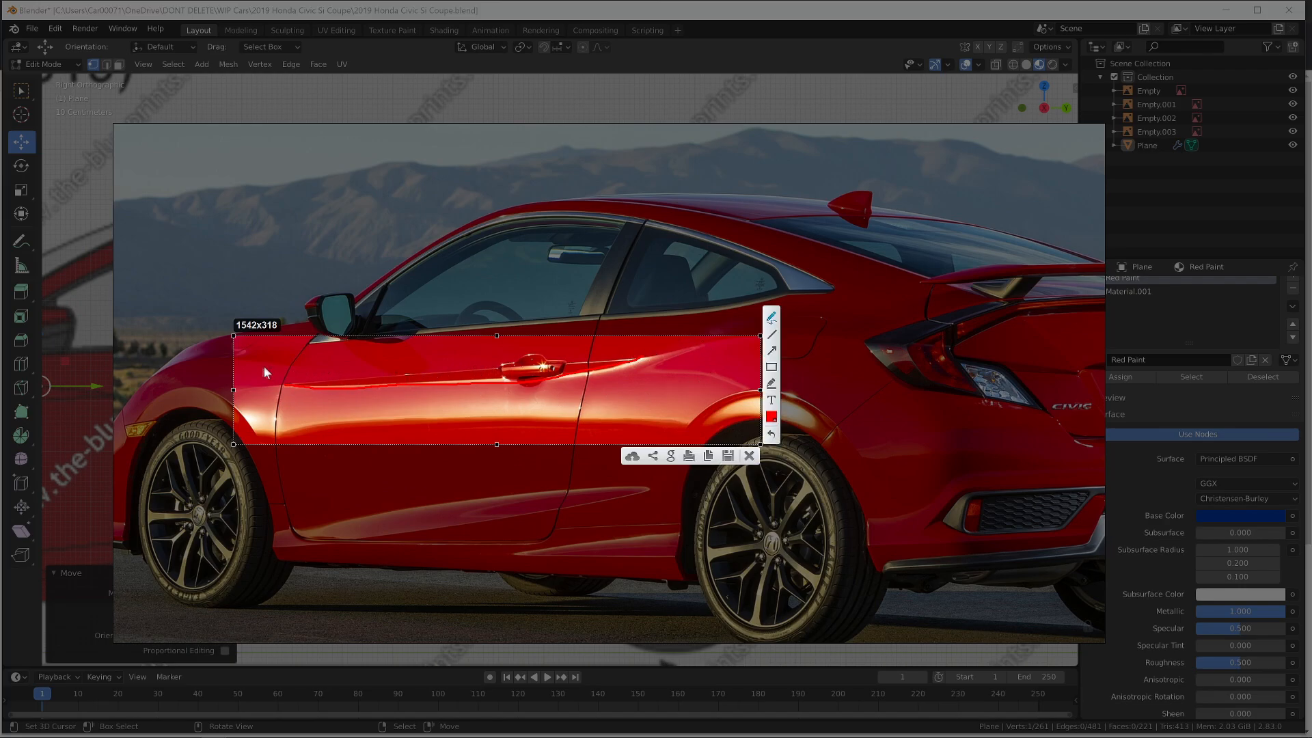
pyautogui.click(749, 455)
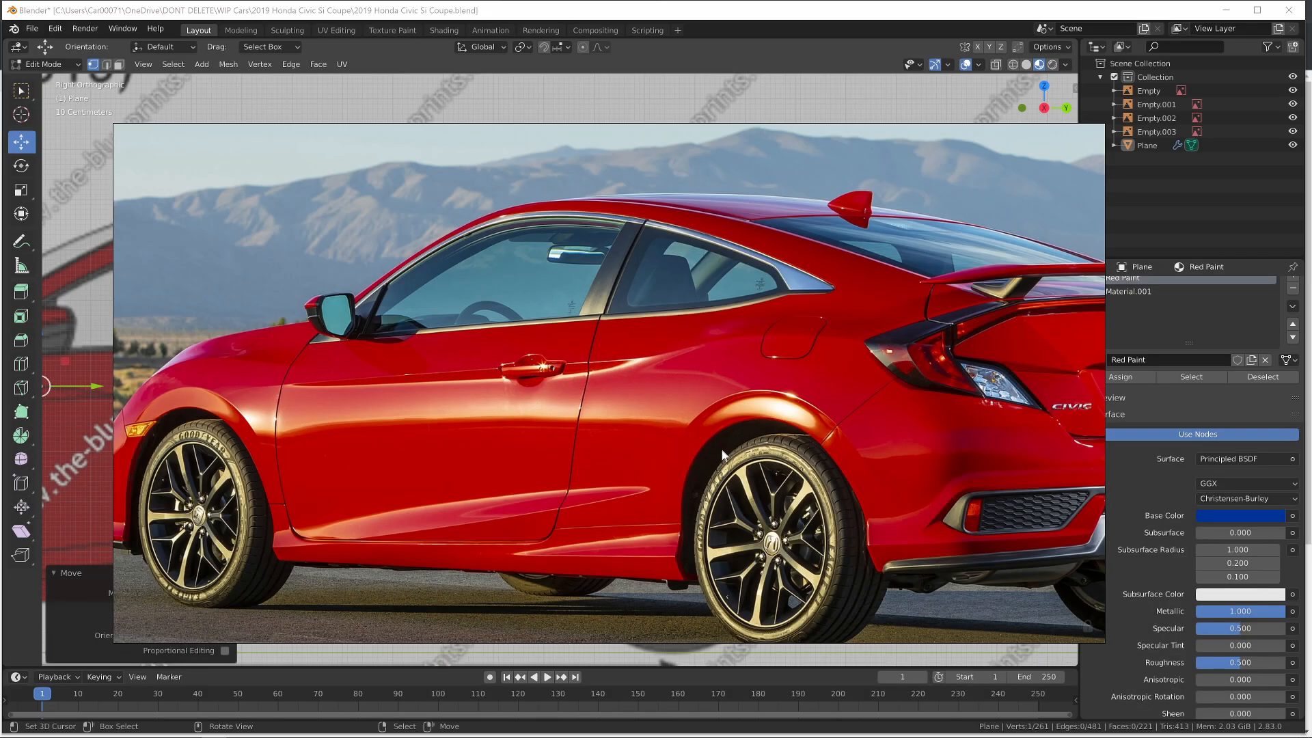
# In the right view, duplicate the line's end vertex by Y -0.23331 m, Z -0.040064 m to the front of the lower door crease
pyautogui.hotkey('alt', 'Tab')
pyautogui.moveTo(590, 442); pyautogui.dragTo(835, 441, button='middle')
pyautogui.press('KP_3')
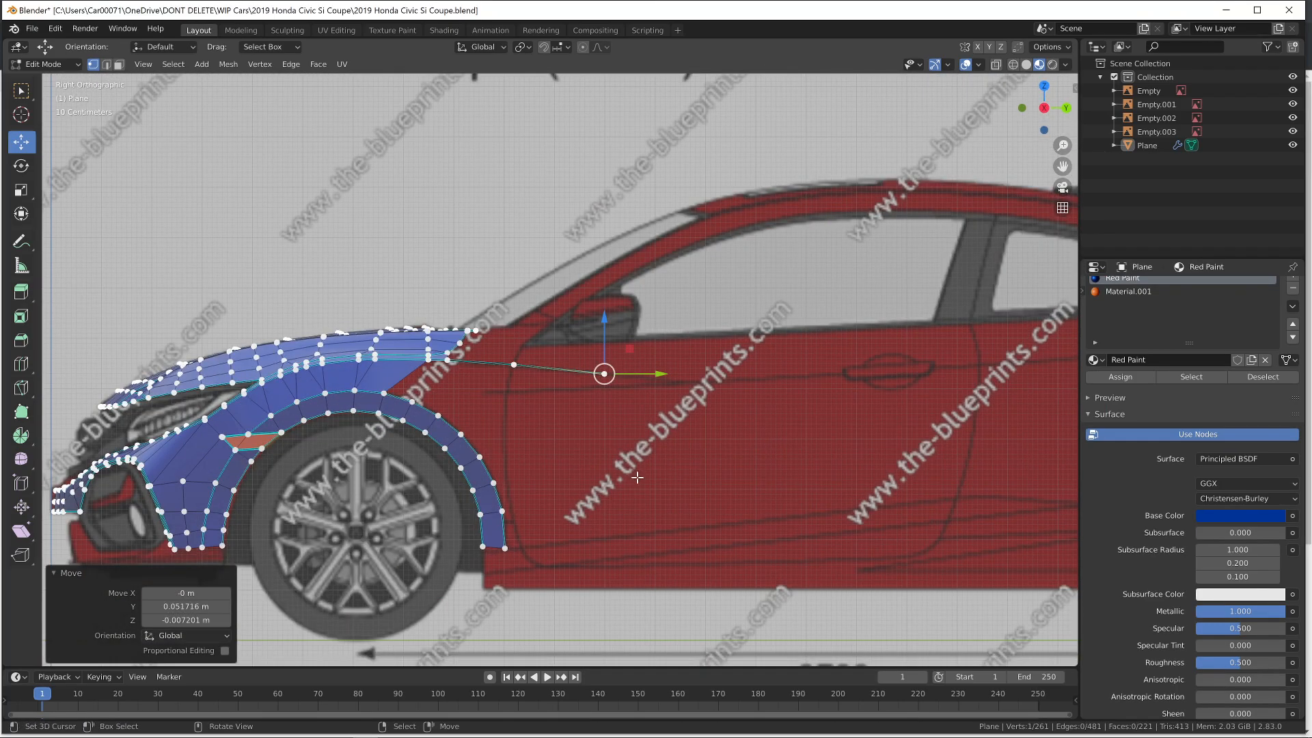
pyautogui.keyDown('shift'); pyautogui.moveTo(679, 427); pyautogui.dragTo(540, 444, button='middle'); pyautogui.keyUp('shift')
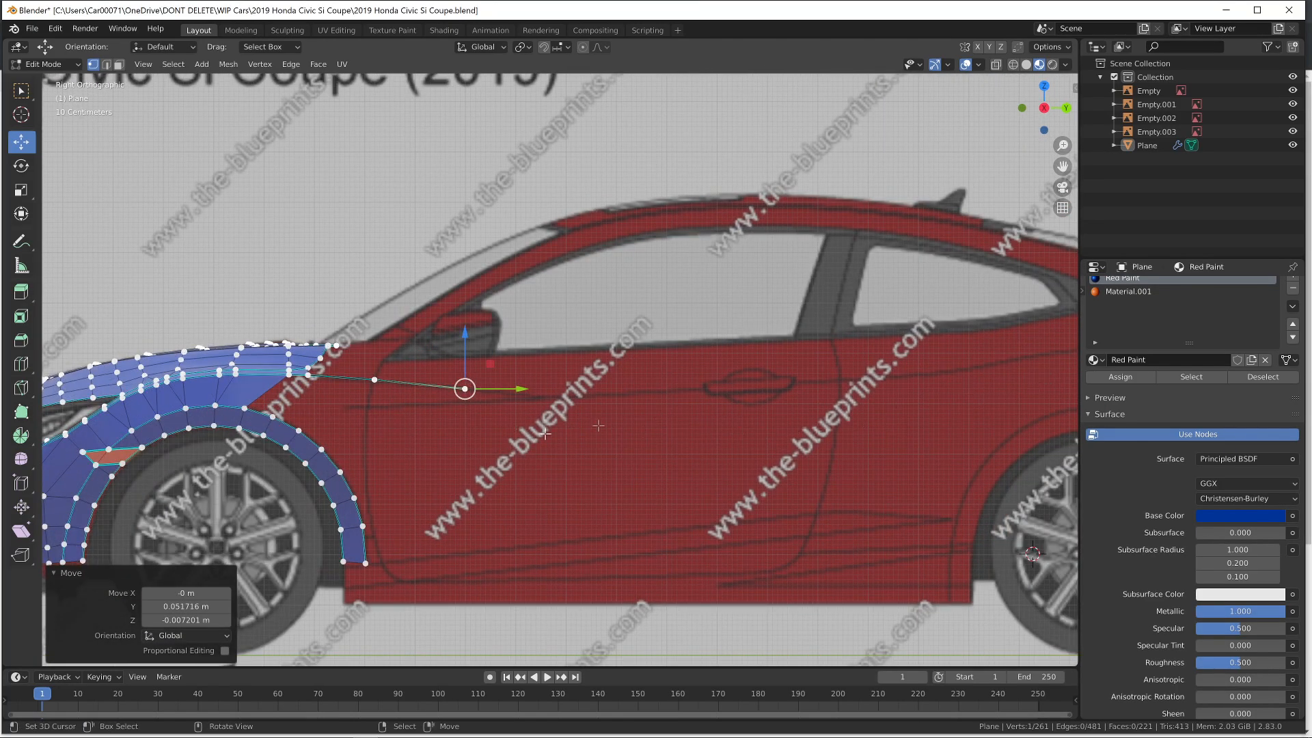
pyautogui.scroll(2, 387, 462)
pyautogui.rightClick(250, 483)
pyautogui.rightClick(392, 417)
pyautogui.keyDown('shift'); pyautogui.moveTo(378, 442); pyautogui.dragTo(613, 394, button='middle'); pyautogui.keyUp('shift')
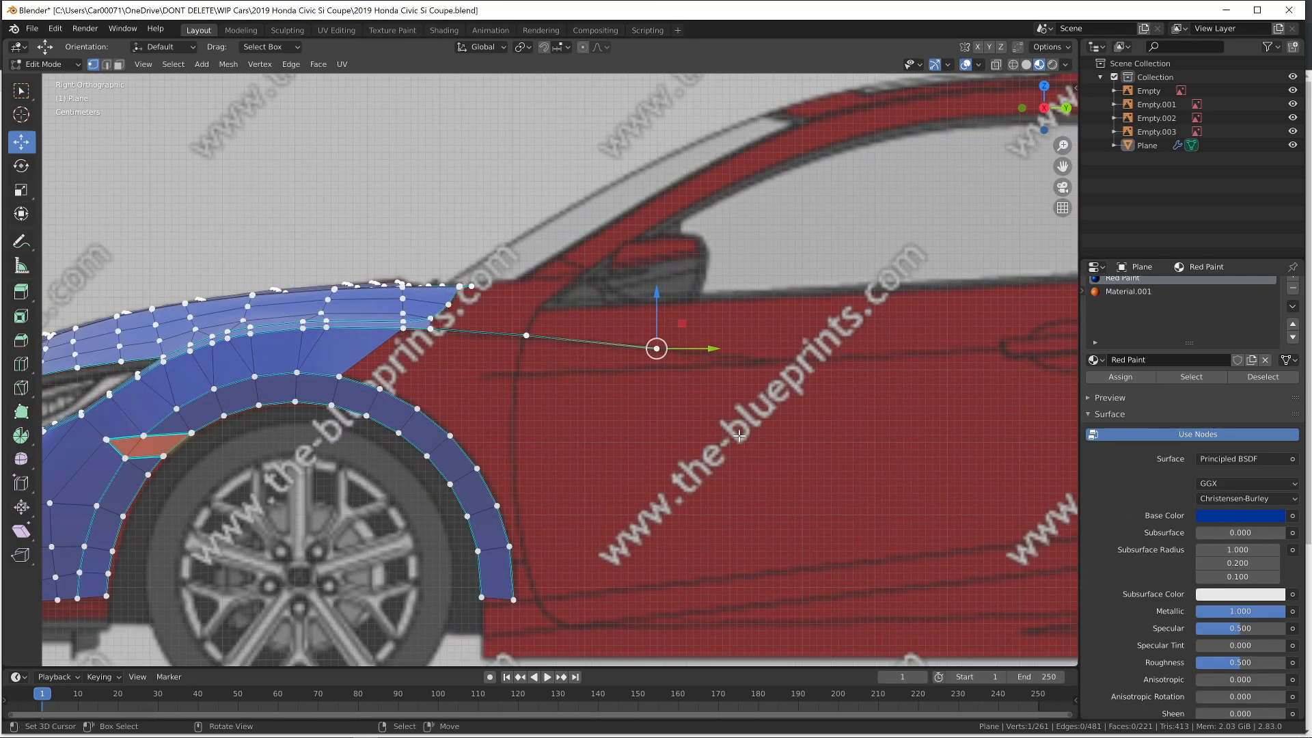
pyautogui.press('KP_7')
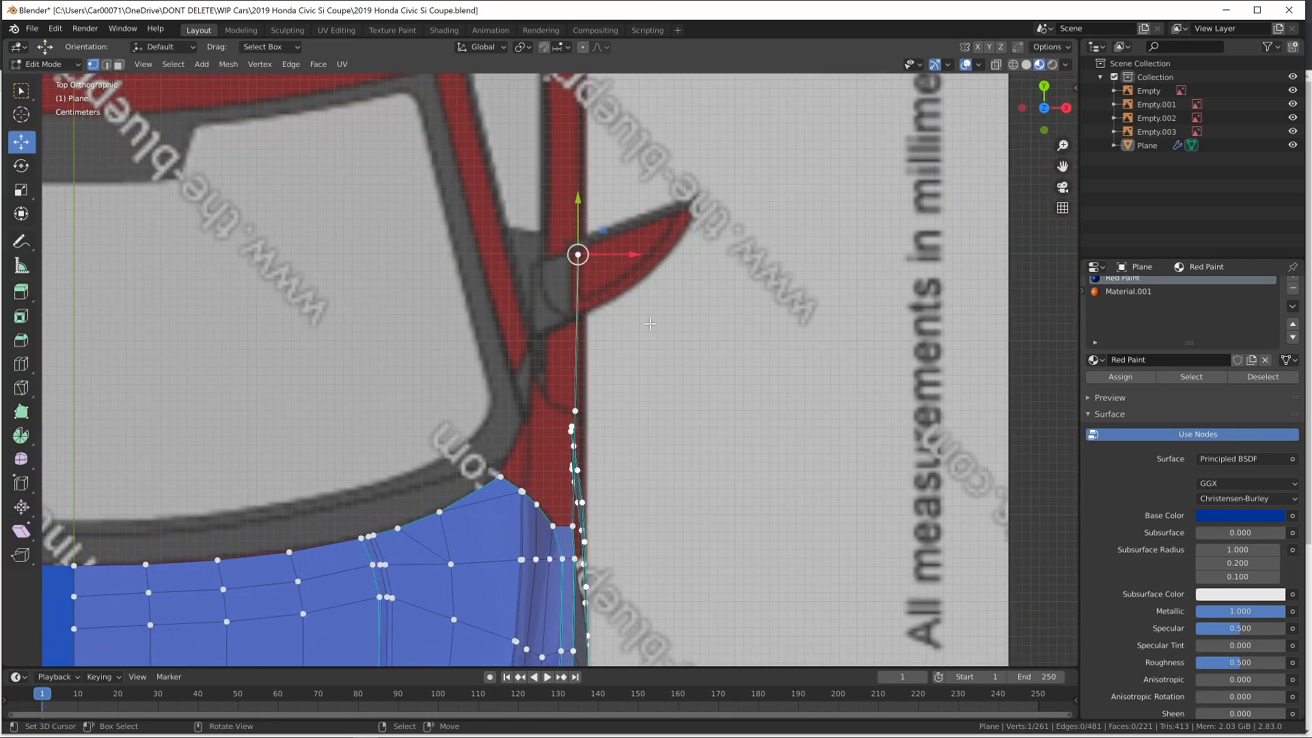
pyautogui.press('KP_3')
pyautogui.hotkey('shift', 'd')
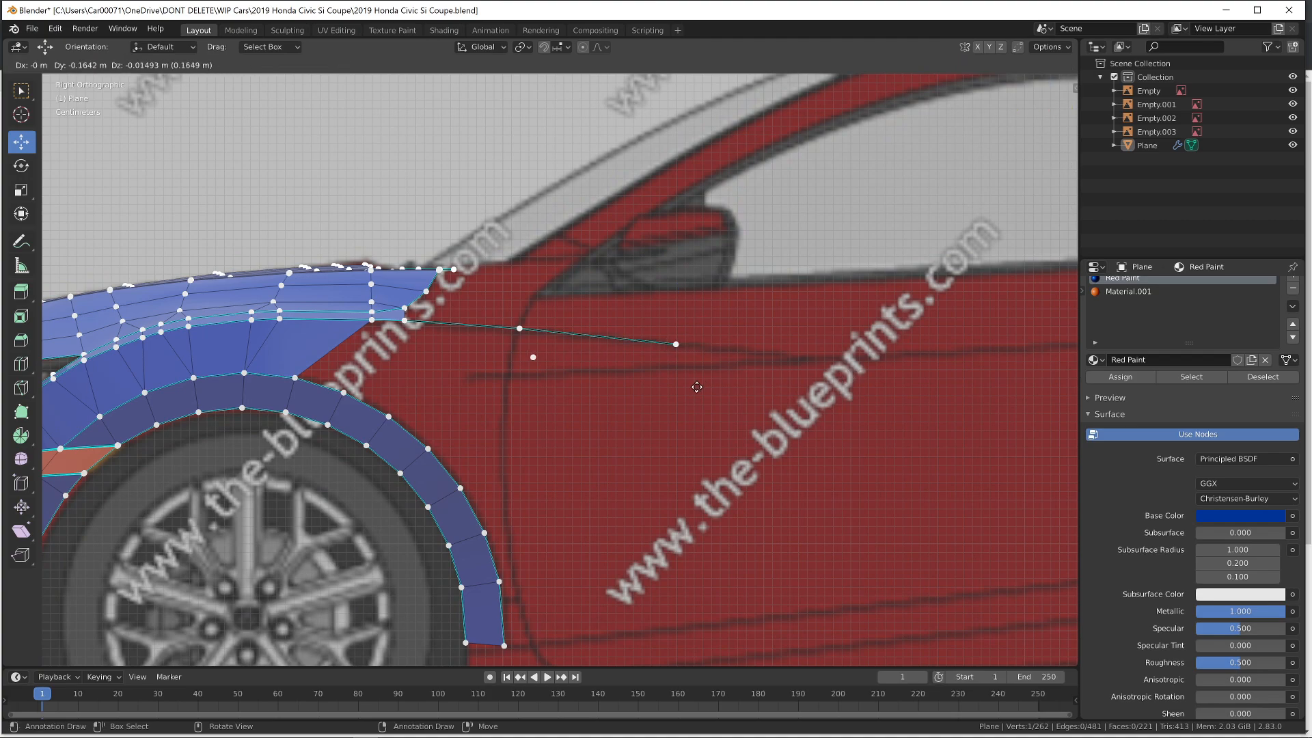
pyautogui.click(657, 408)
# Start the Shortcut VUr on-screen key display, docked Right, and test it with repeated key input
pyautogui.press('n')
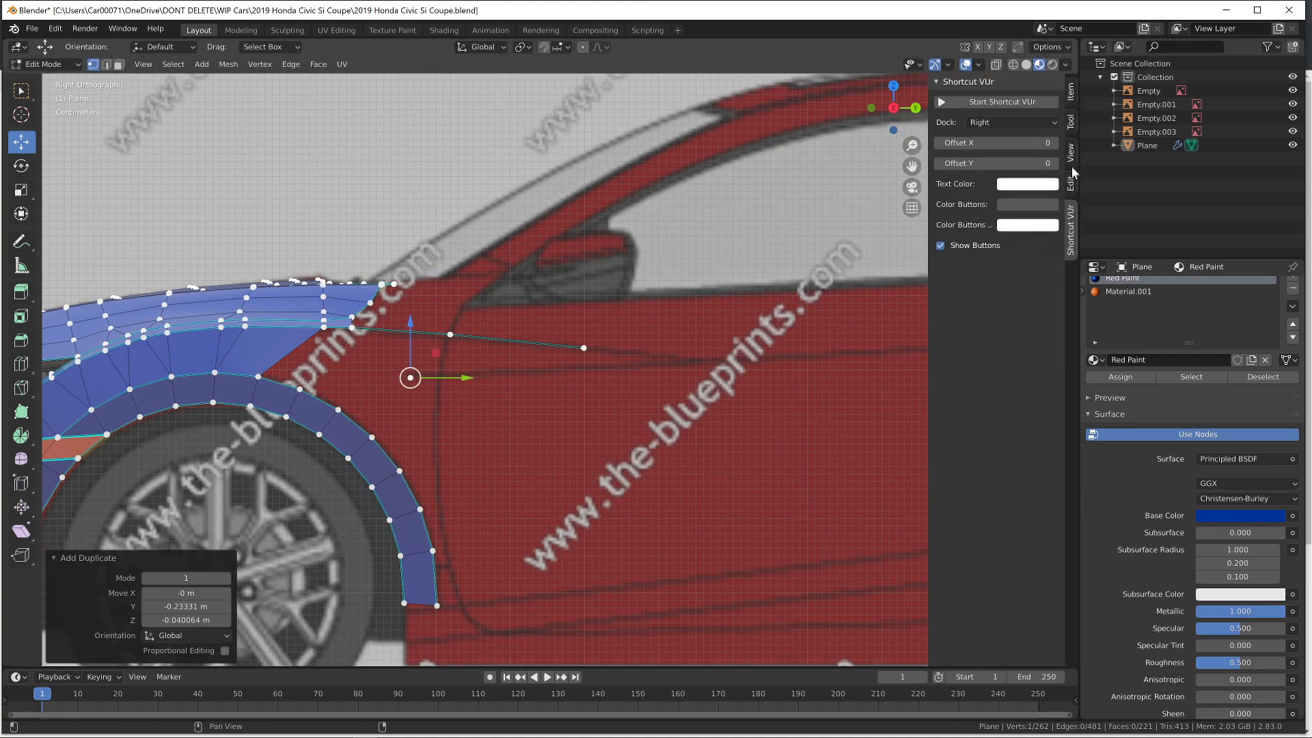
pyautogui.press('n')
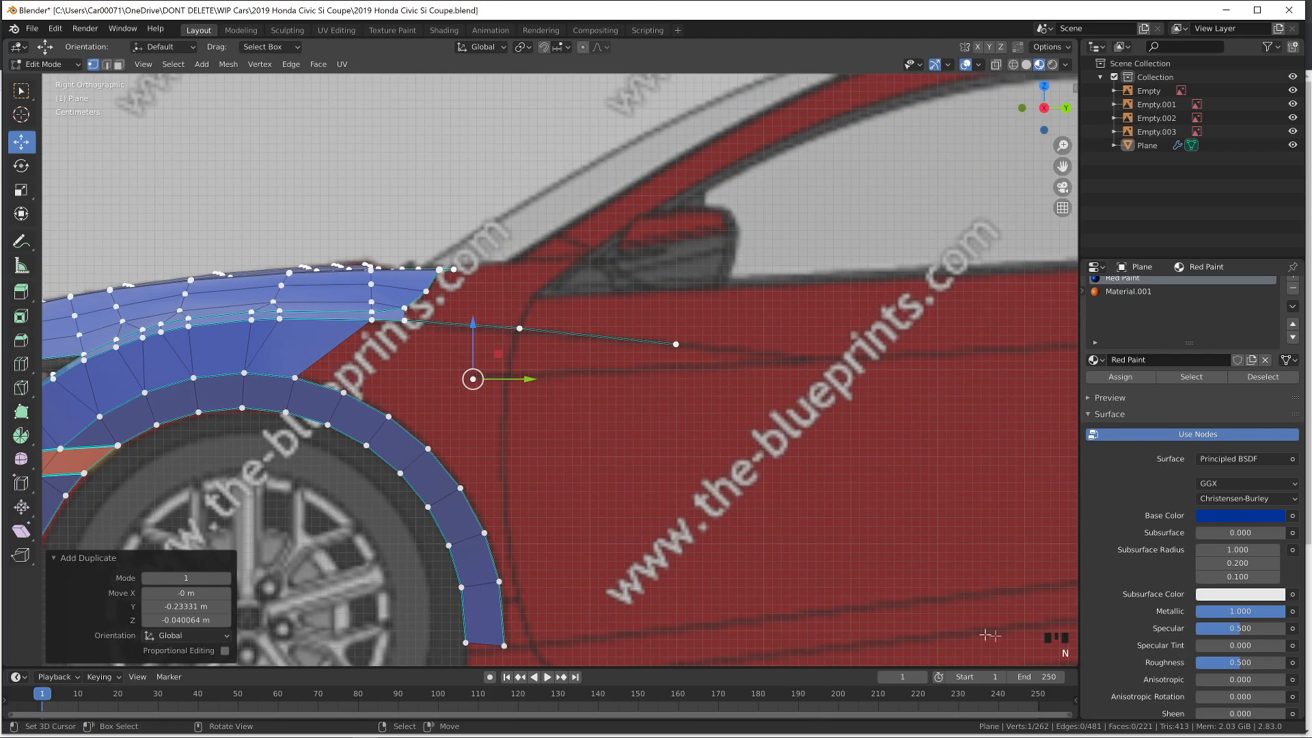
pyautogui.press('n')
pyautogui.press('n')
pyautogui.press('n')
pyautogui.press('n')
pyautogui.press('n')
pyautogui.press('n')
pyautogui.press('n')
pyautogui.press('n')
pyautogui.press('n')
pyautogui.press('n')
pyautogui.press('n')
pyautogui.press('n')
pyautogui.press('n')
pyautogui.press('n')
pyautogui.press('n')
pyautogui.press('n')
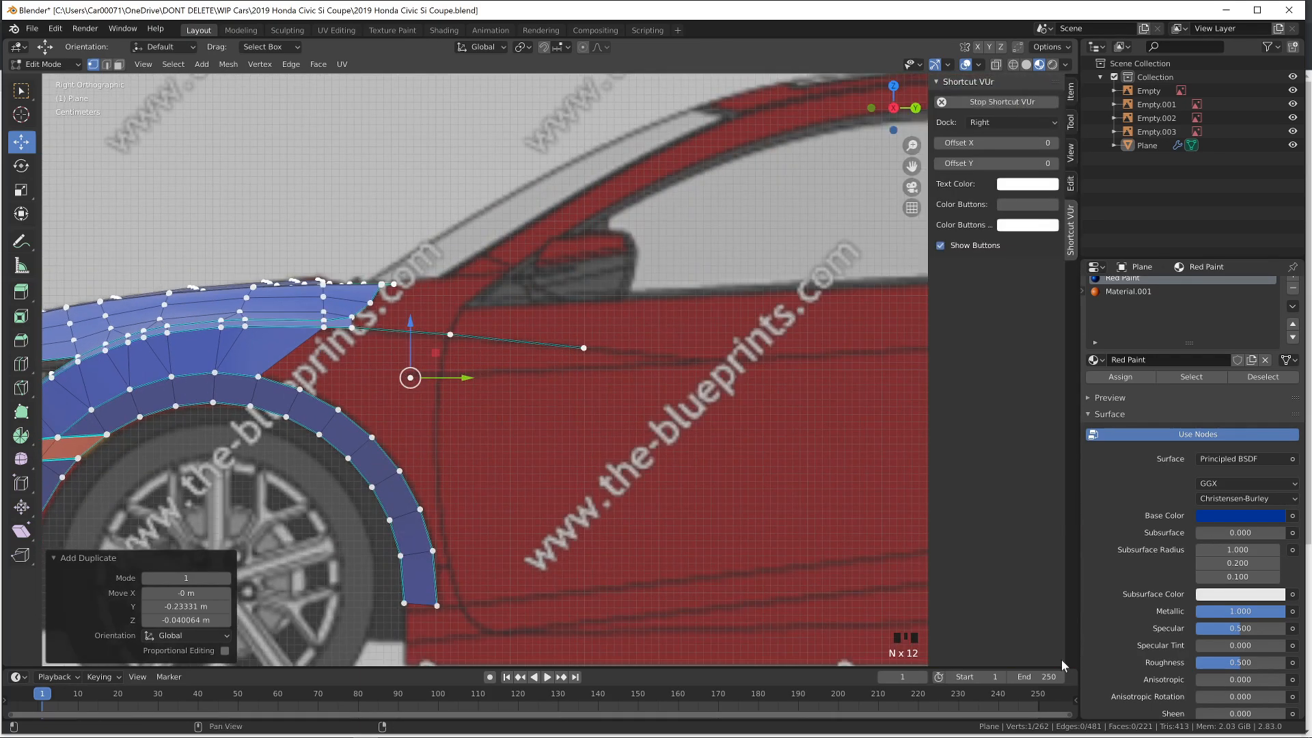
# Deselect all vertices of the car body mesh and hide the sidebar
pyautogui.press('a')
pyautogui.press('a')
pyautogui.press('a')
pyautogui.press('a')
pyautogui.press('a')
pyautogui.press('a')
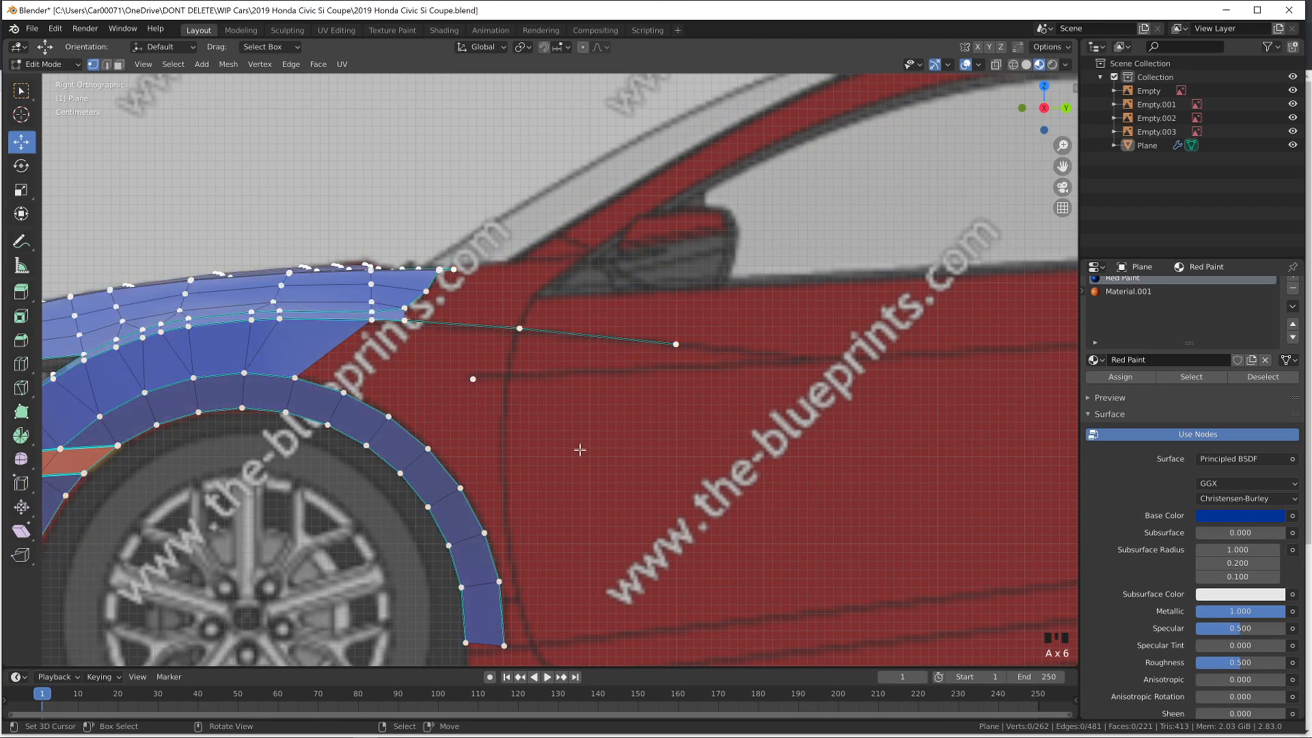
# Select the vertex at the front of the lower door crease and check its position in the top view
pyautogui.press('BackSpace')
pyautogui.press('F12')
pyautogui.click(916, 275)
pyautogui.rightClick(674, 346)
pyautogui.scroll(4, 726, 384)
pyautogui.scroll(-3, 453, 389)
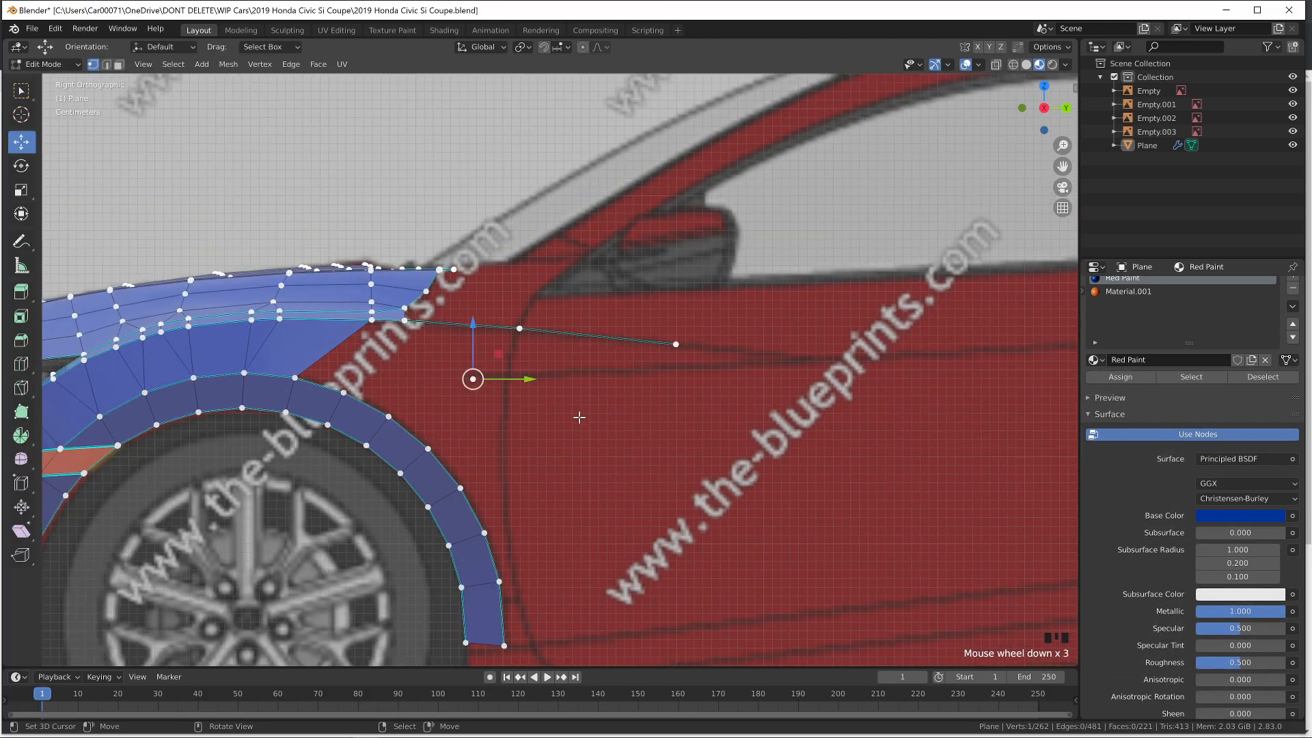
pyautogui.press('KP_7')
pyautogui.scroll(3, 729, 538)
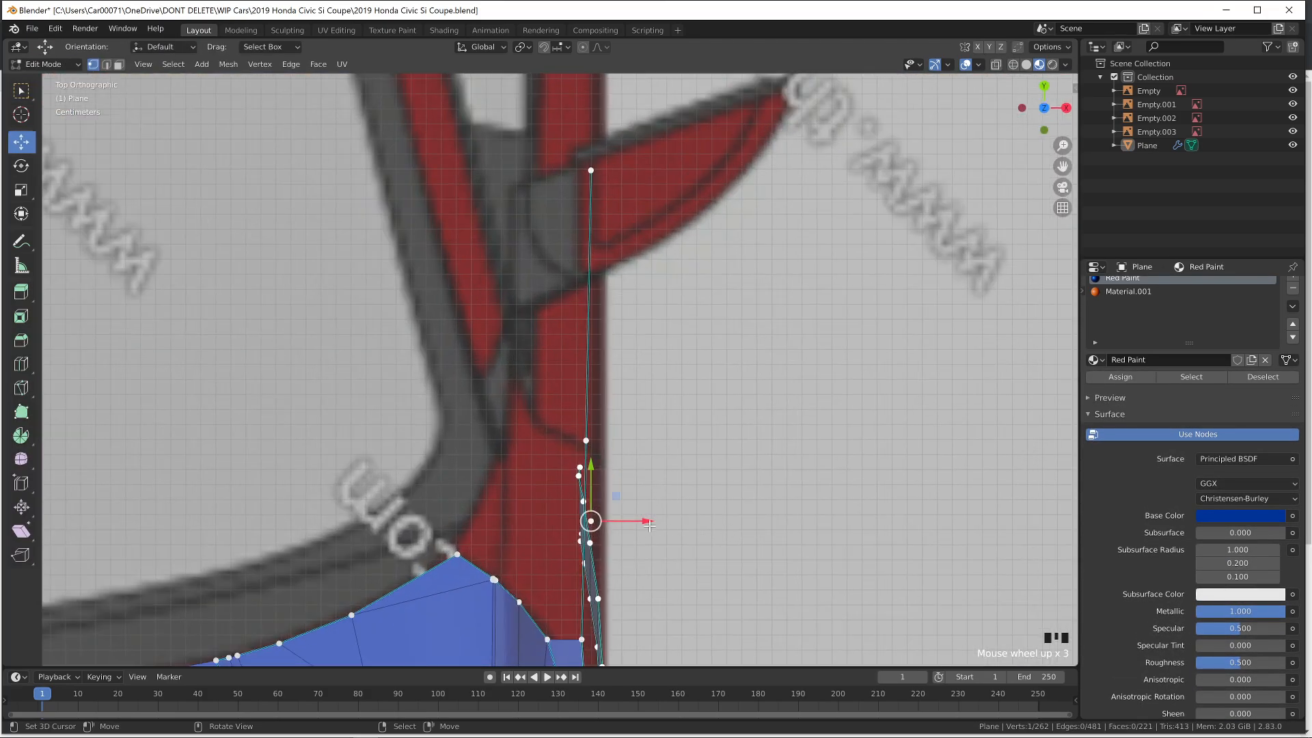
pyautogui.scroll(-5, 649, 525)
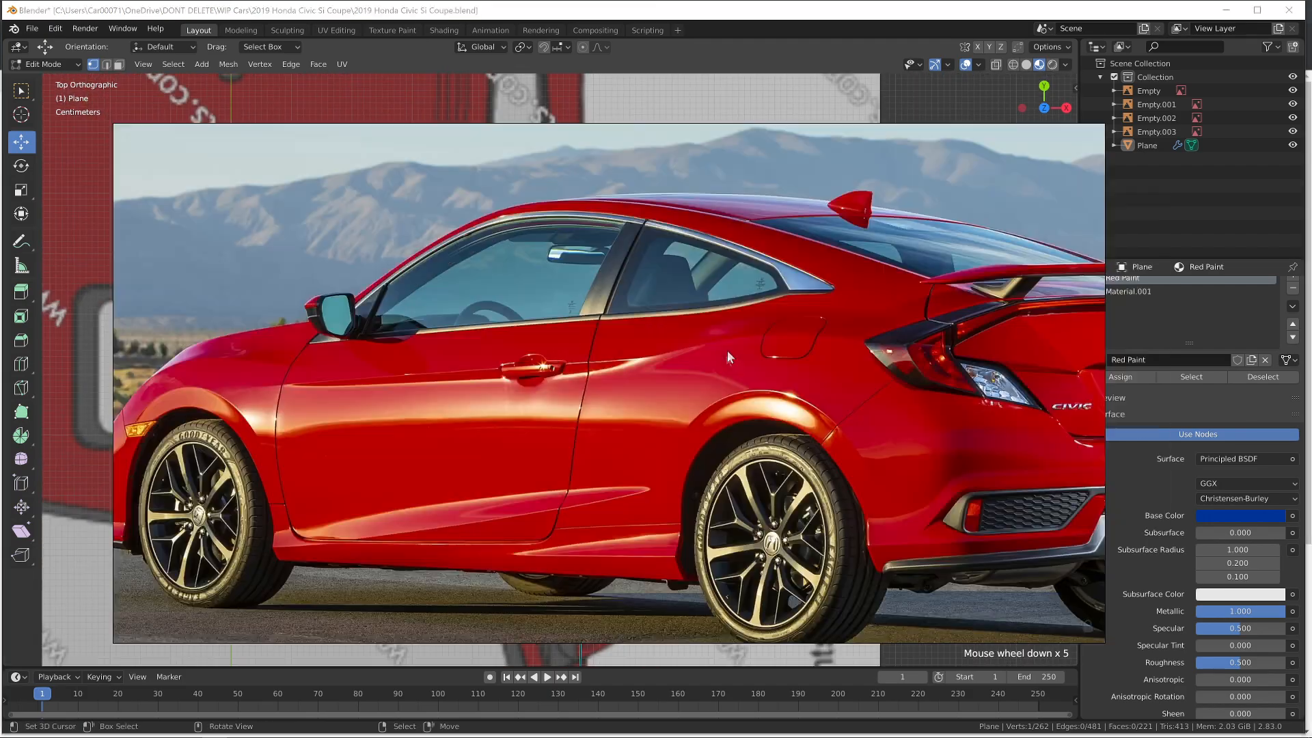
# Examine the door crease in the rear and front three-quarter reference photos and compare it with the body side on the top blueprint
pyautogui.scroll(-8, 735, 387)
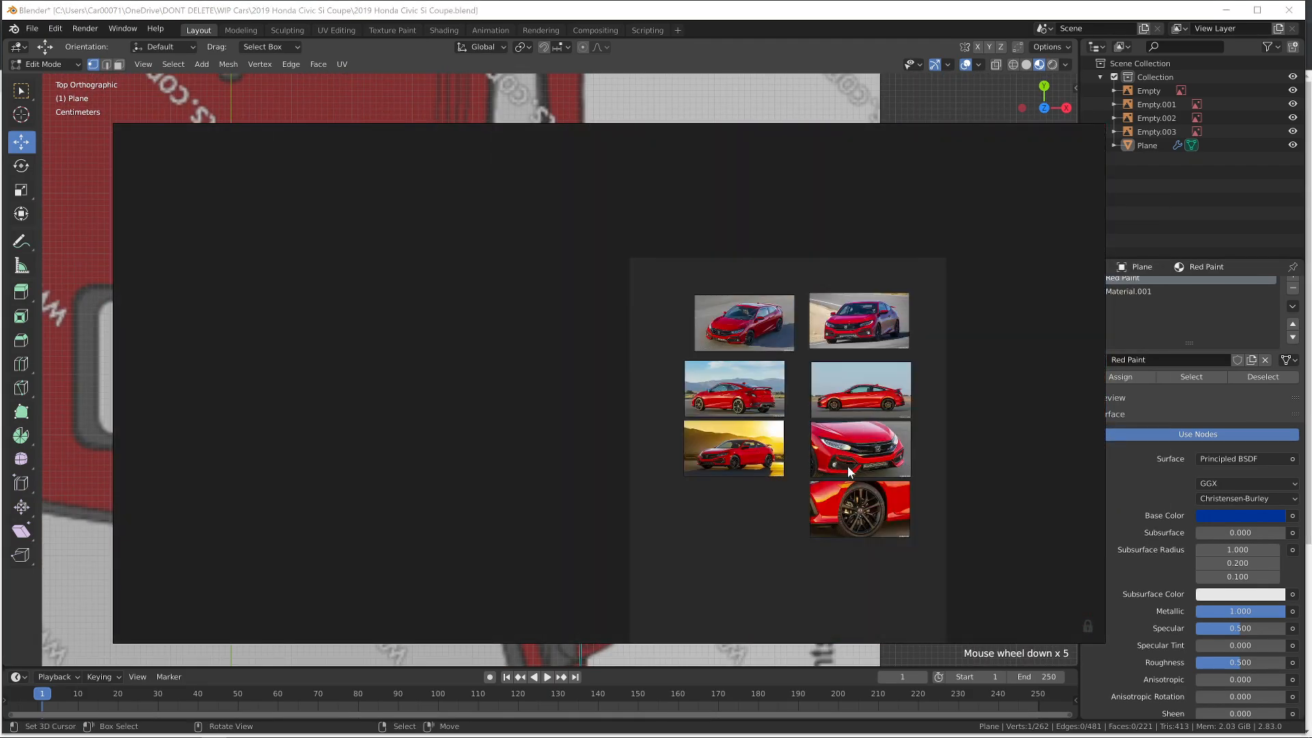
pyautogui.doubleClick(740, 459)
pyautogui.scroll(5, 657, 438)
pyautogui.moveTo(794, 432); pyautogui.dragTo(314, 458, button='middle')
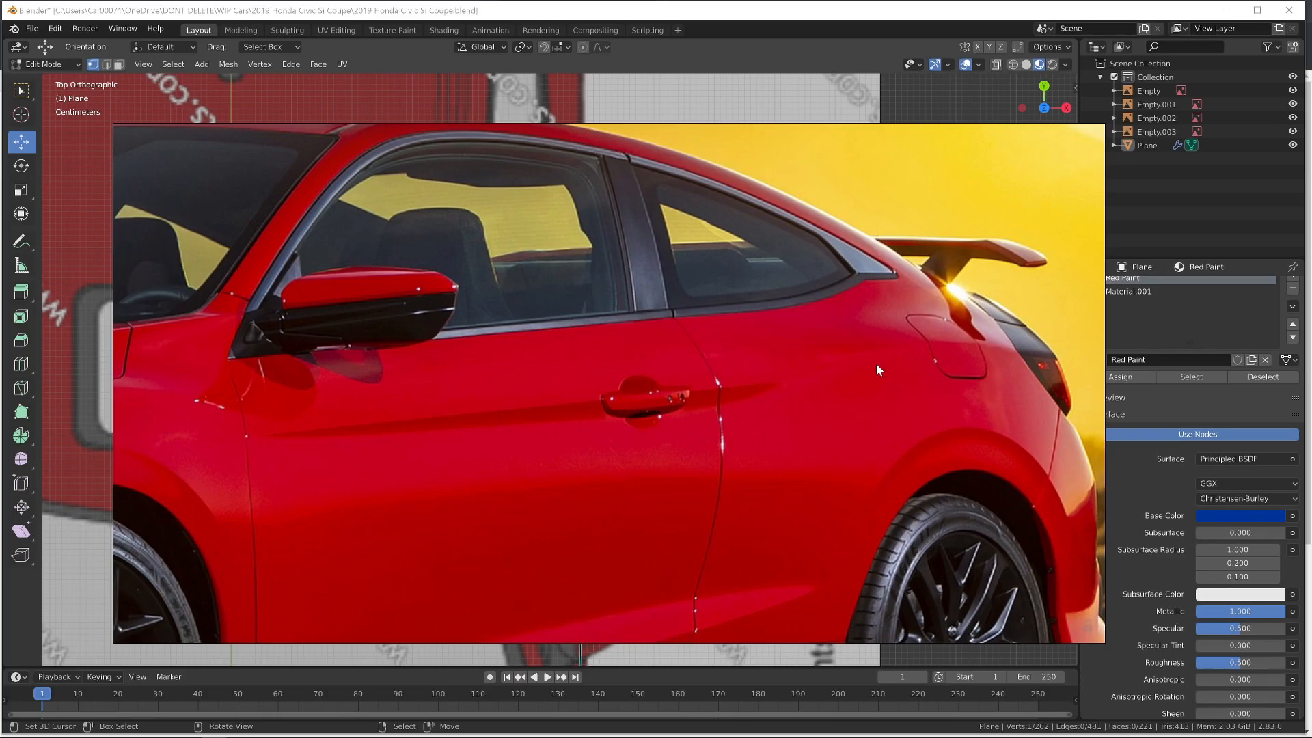
pyautogui.hotkey('alt', 'Tab')
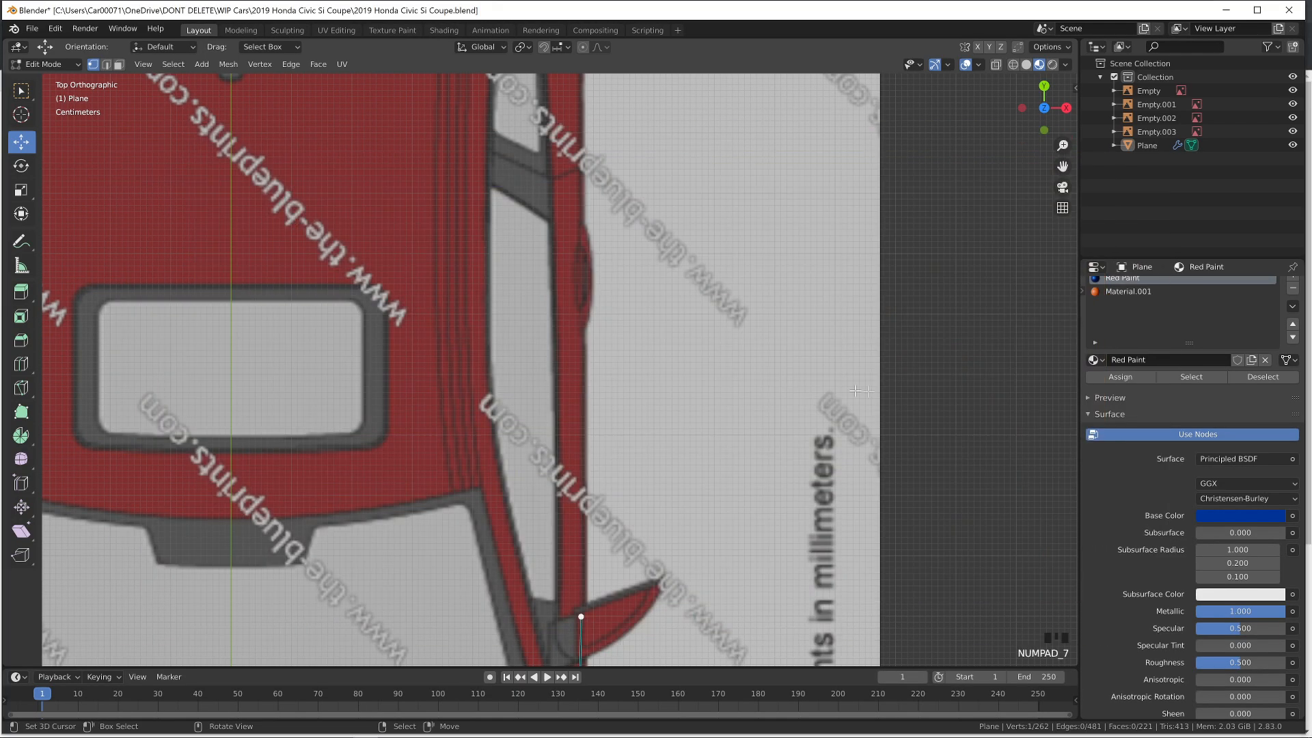
pyautogui.scroll(-4, 867, 391)
pyautogui.keyDown('shift'); pyautogui.moveTo(566, 128); pyautogui.dragTo(607, 241, button='middle'); pyautogui.keyUp('shift')
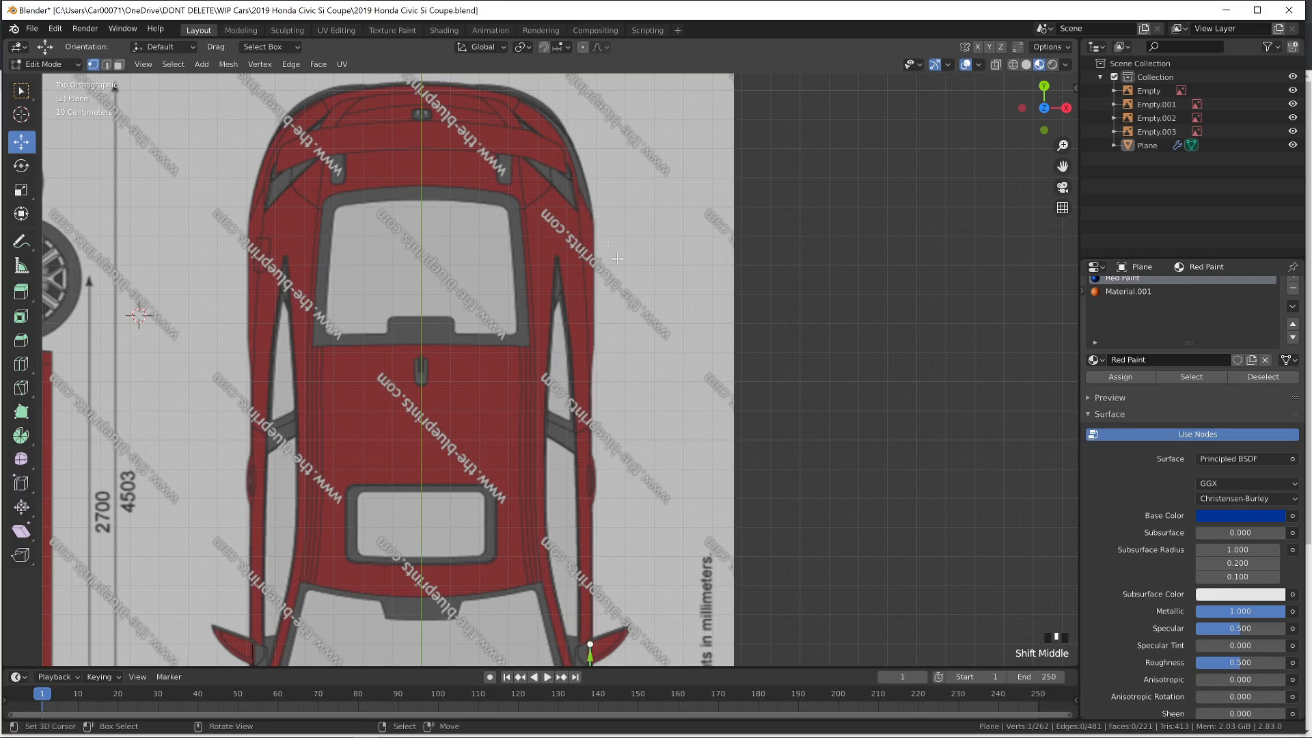
pyautogui.hotkey('alt', 'Tab')
pyautogui.scroll(-1, 912, 452)
pyautogui.hotkey('alt', 'Tab')
# In the right view, extrude the lower crease's front vertex by Y 0.039933 m, Z 0.002619 m to the door's front gap
pyautogui.keyDown('shift'); pyautogui.moveTo(687, 604); pyautogui.dragTo(721, 351, button='middle'); pyautogui.keyUp('shift')
pyautogui.scroll(1, 721, 350)
pyautogui.moveTo(690, 476); pyautogui.dragTo(557, 333, button='middle')
pyautogui.scroll(3, 565, 372)
pyautogui.press('KP_3')
pyautogui.scroll(3, 472, 429)
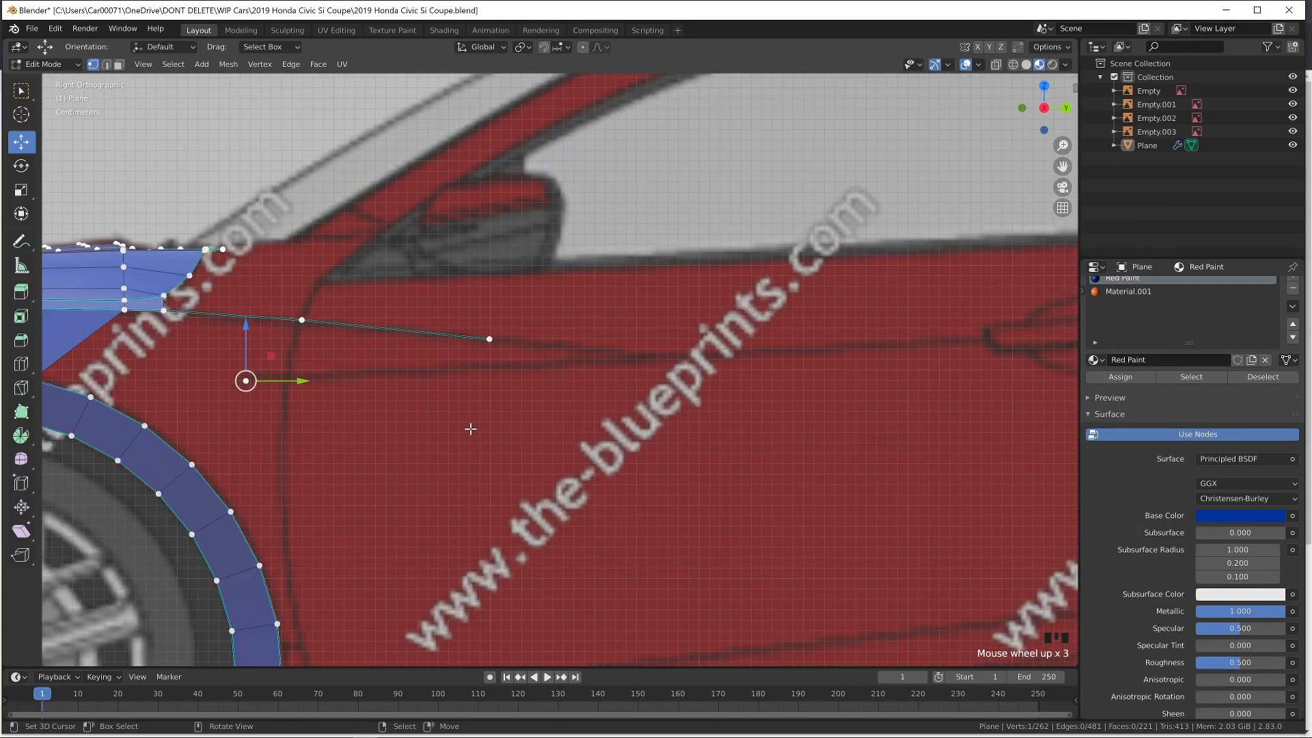
pyautogui.press('e')
pyautogui.click(430, 408)
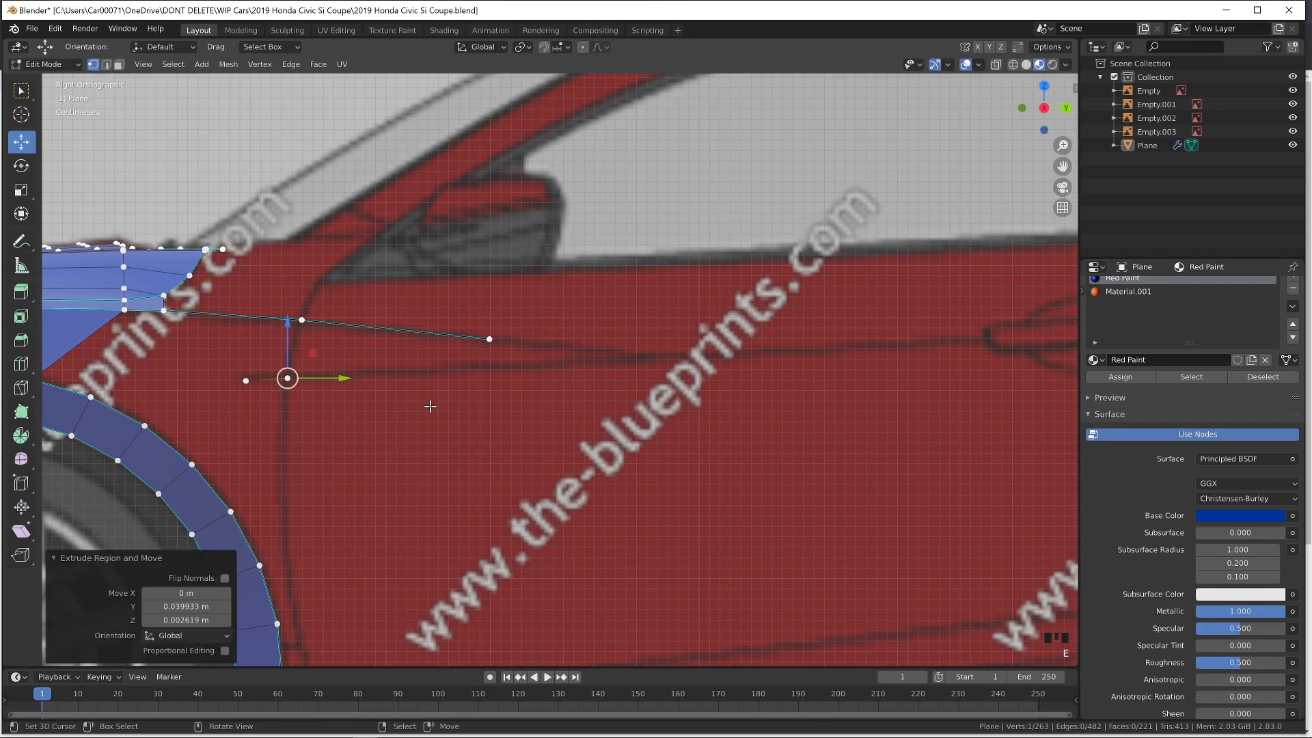
# Connect the new vertex to the upper crease vertex with an edge, add one centred cut and shift the midpoint onto the door gap
pyautogui.keyDown('shift'); pyautogui.rightClick(302, 319); pyautogui.keyUp('shift')
pyautogui.press('f')
pyautogui.hotkey('ctrl', 'r')
pyautogui.click(302, 350)
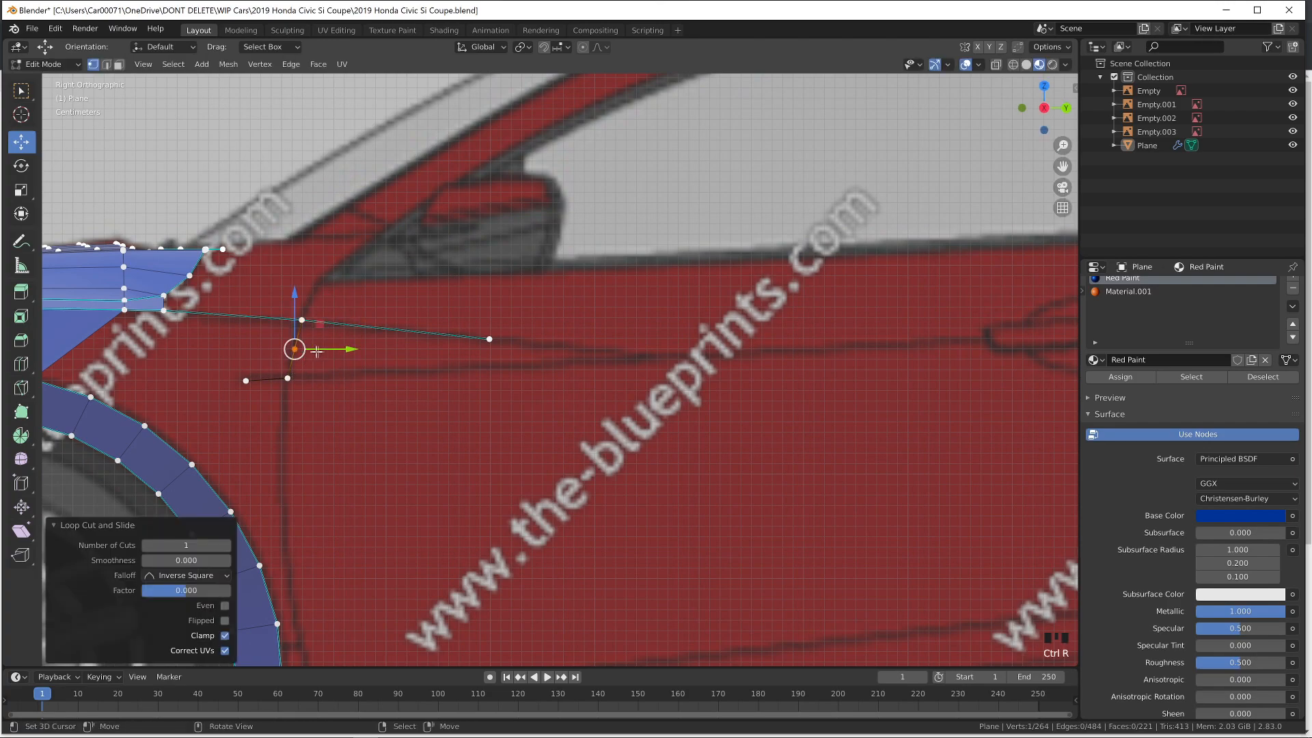
pyautogui.press('g')
pyautogui.rightClick(316, 351)
pyautogui.rightClick(364, 319)
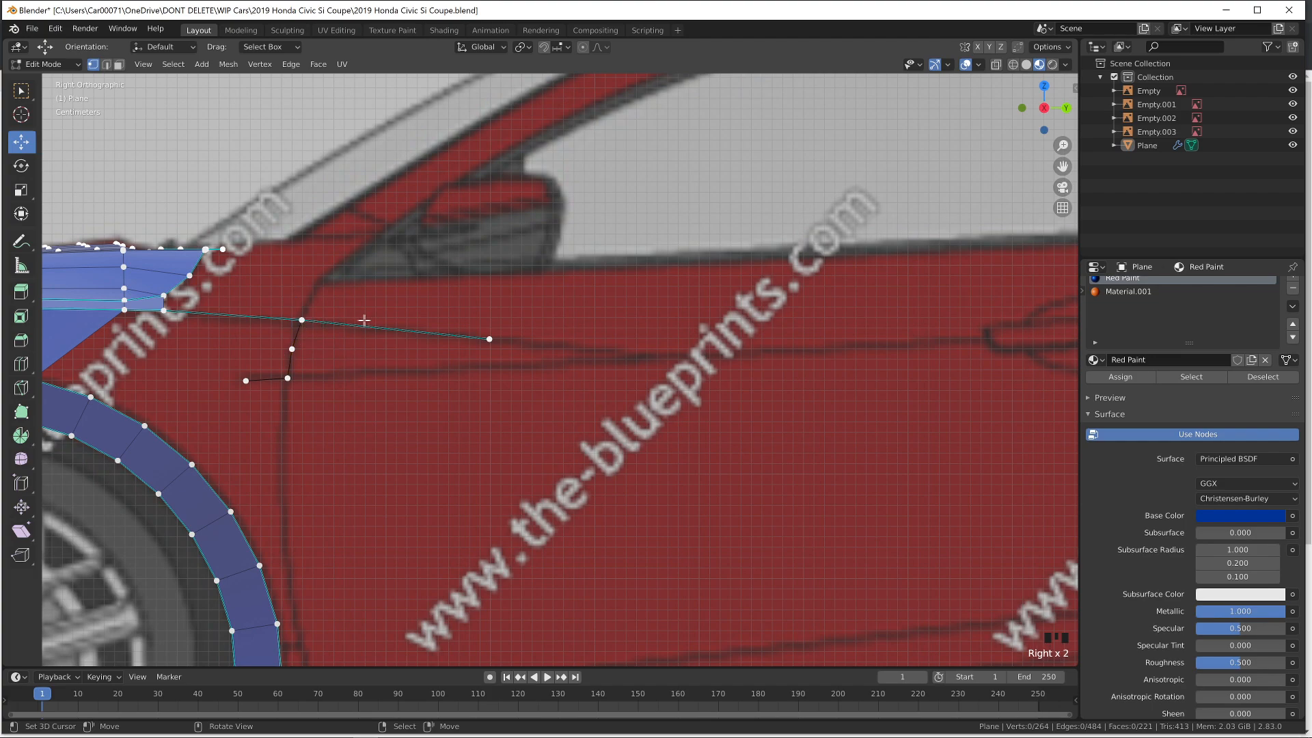
# Fine-tune the lower crease's front vertex and the door-gap vertices to follow the side blueprint
pyautogui.rightClick(246, 378)
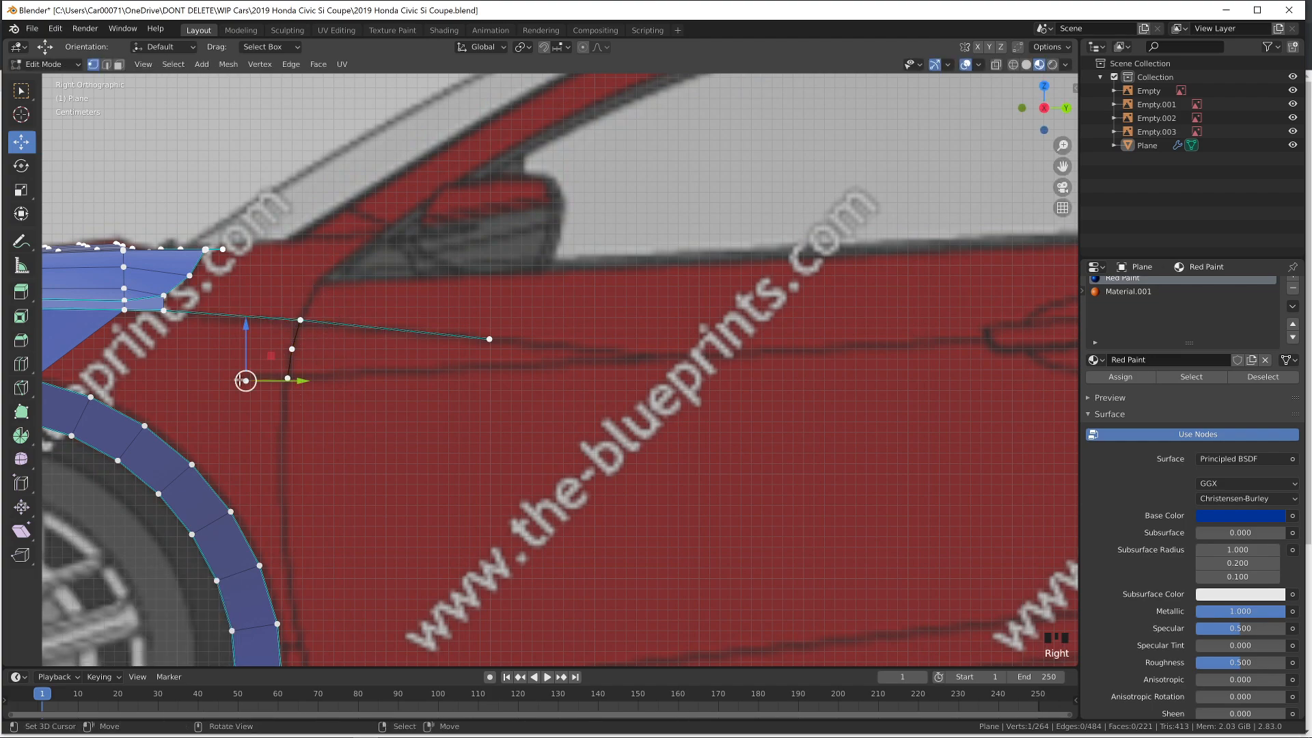
pyautogui.press('g')
pyautogui.click(234, 367)
pyautogui.rightClick(286, 383)
pyautogui.press('g')
pyautogui.click(287, 381)
pyautogui.press('Tab')
pyautogui.press('Tab')
# Using the rear three-quarter photo as a guide, move the two front vertices of the lower crease outward along X
pyautogui.moveTo(287, 382); pyautogui.dragTo(566, 408, button='middle')
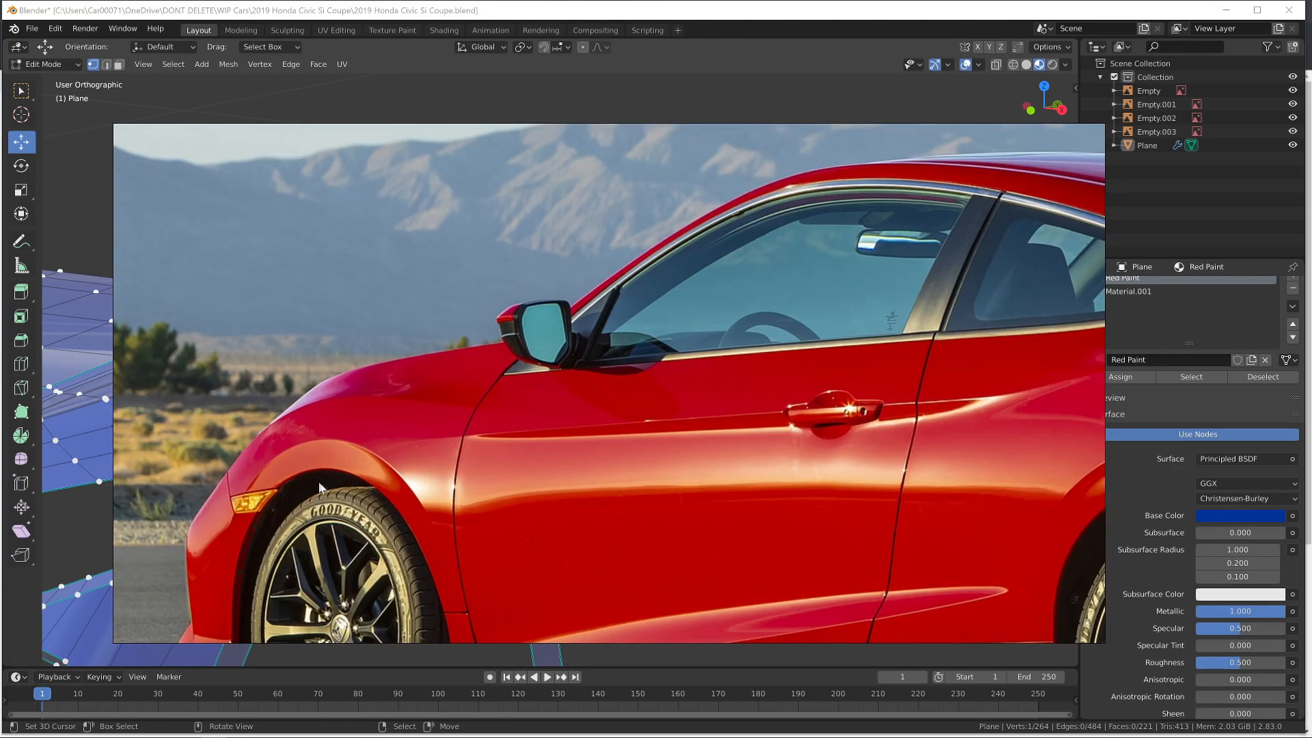
pyautogui.scroll(3, 738, 487)
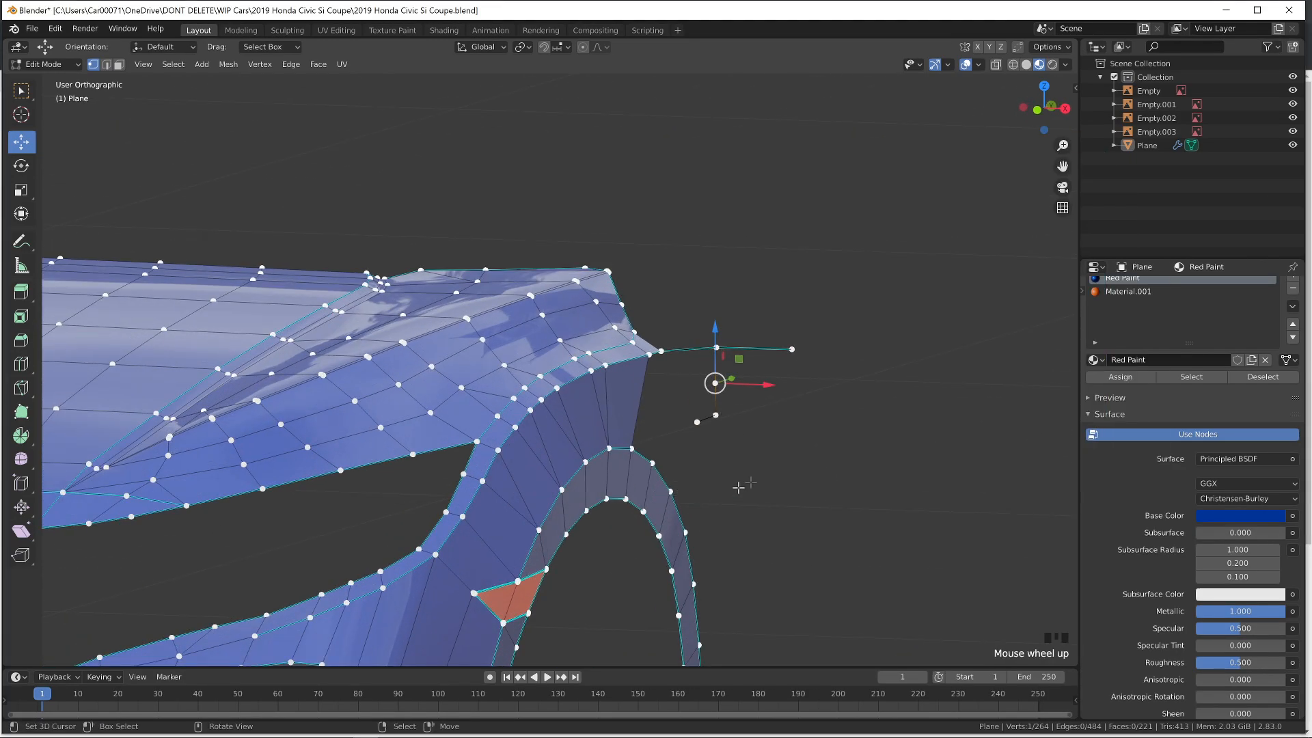
pyautogui.click(770, 388)
pyautogui.rightClick(718, 417)
pyautogui.keyDown('shift'); pyautogui.rightClick(704, 424); pyautogui.keyUp('shift')
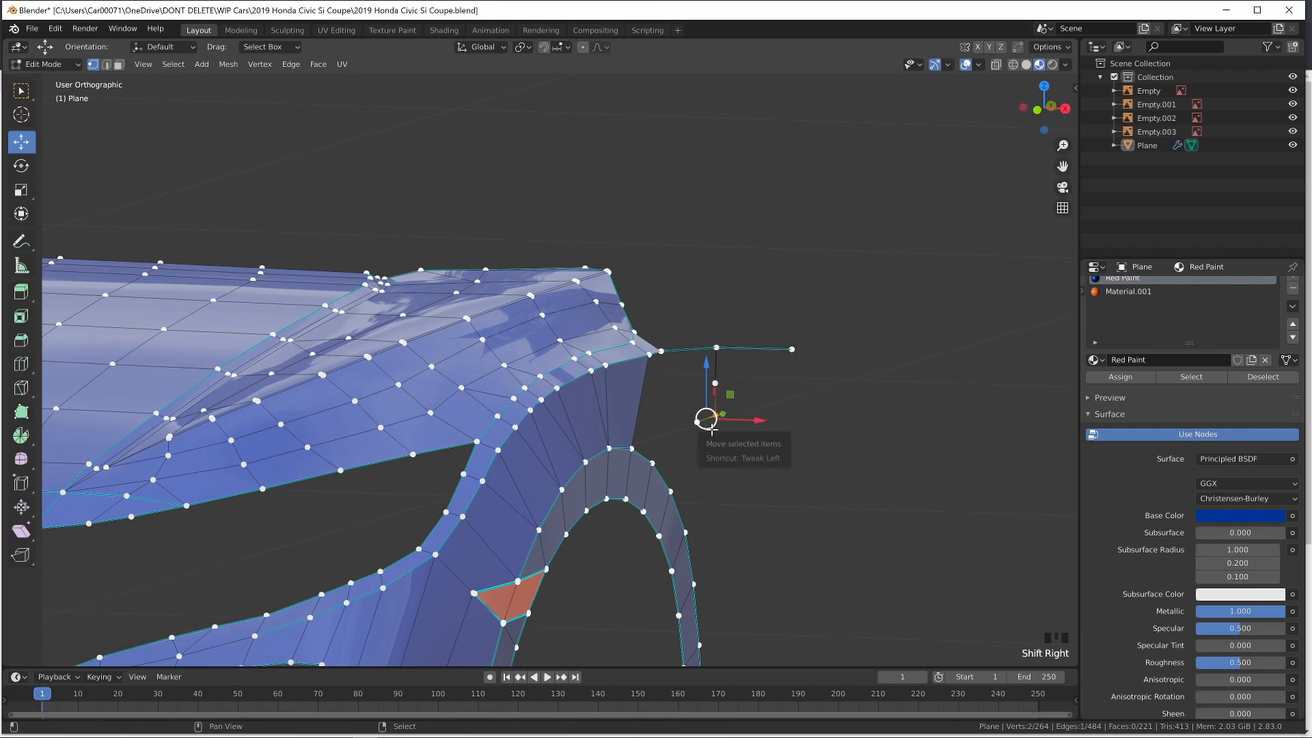
pyautogui.press('KP_7')
pyautogui.moveTo(801, 457); pyautogui.dragTo(826, 457)
pyautogui.moveTo(826, 457); pyautogui.dragTo(780, 348, button='middle')
# Move the middle vertex of the door-gap edge outward along X
pyautogui.rightClick(762, 433)
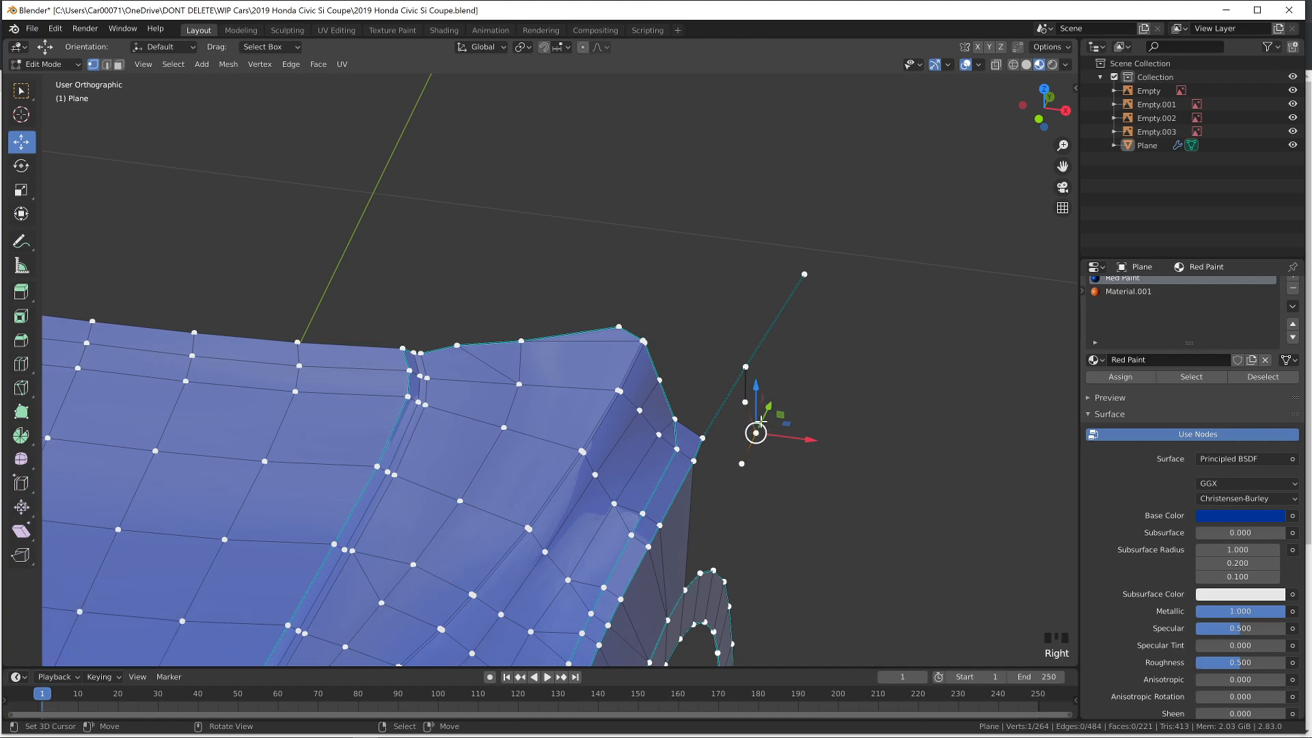
pyautogui.moveTo(765, 430); pyautogui.dragTo(785, 403, button='middle')
pyautogui.rightClick(765, 380)
pyautogui.moveTo(765, 380); pyautogui.dragTo(812, 380)
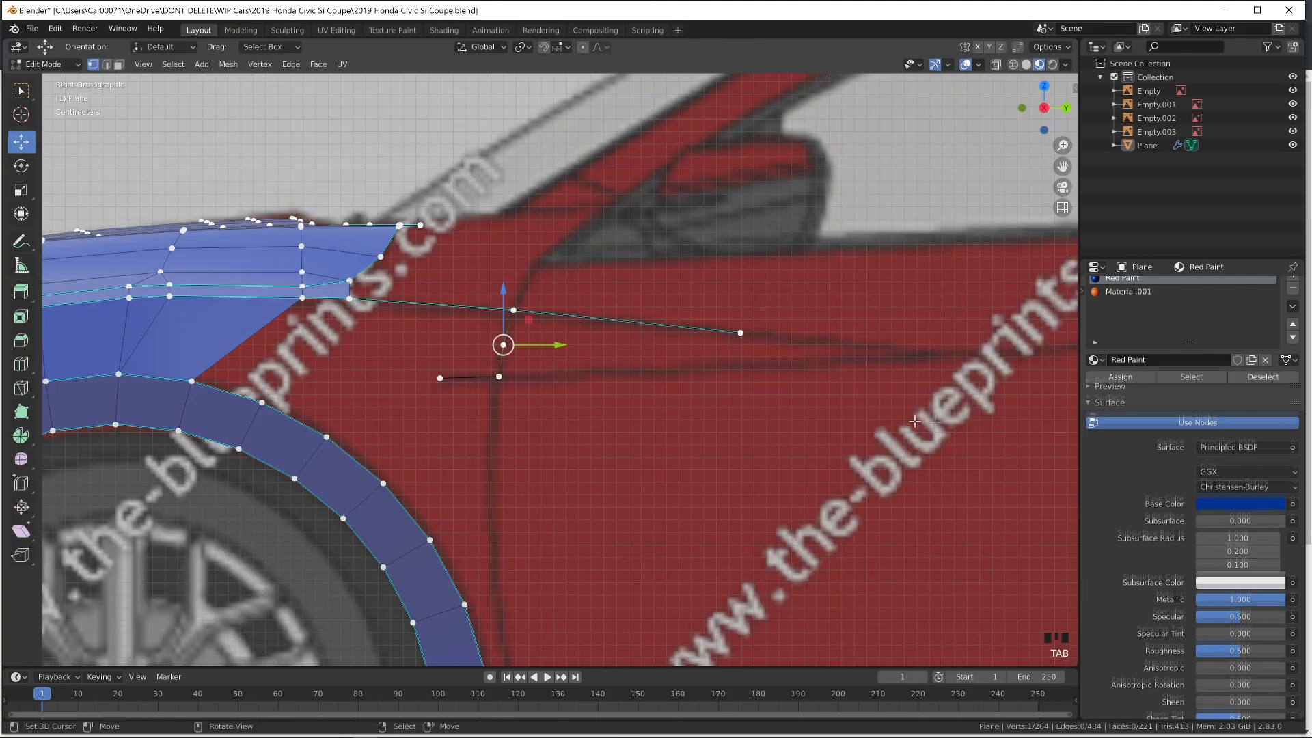
# Check the fender-to-door gap in the close-up reference photo and refine the middle gap vertex's X position
pyautogui.rightClick(539, 392)
pyautogui.hotkey('alt', 'Tab')
pyautogui.scroll(5, 451, 431)
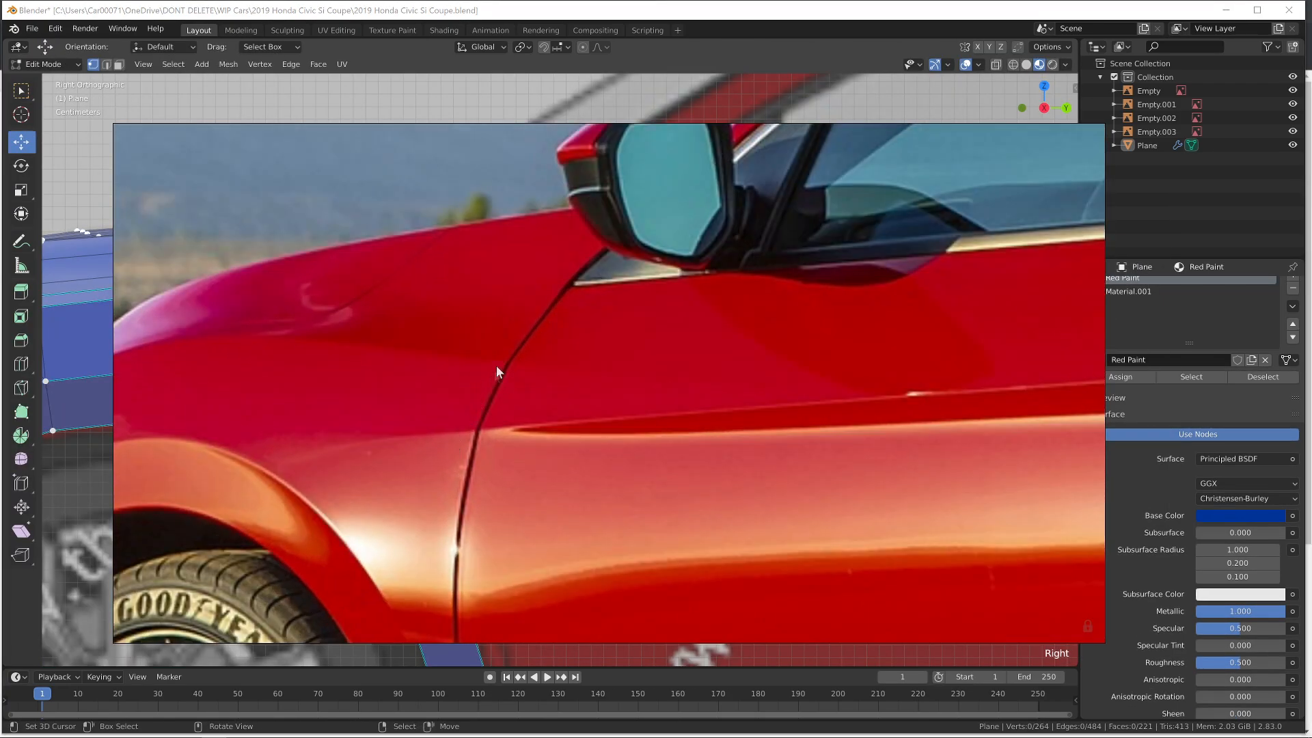
pyautogui.hotkey('alt', 'Tab')
pyautogui.moveTo(556, 401); pyautogui.dragTo(801, 360, button='middle')
pyautogui.rightClick(754, 348)
pyautogui.moveTo(814, 352); pyautogui.dragTo(811, 347)
pyautogui.press('Tab')
pyautogui.press('Tab')
# Extrude the lower crease rearward from the door gap by Y 0.19203 m, Z 0.006546 m, and once more to where the creases meet
pyautogui.press('KP_3')
pyautogui.rightClick(495, 380)
pyautogui.keyDown('ctrl'); pyautogui.scroll(-6, 479, 395); pyautogui.keyUp('ctrl')
pyautogui.press('e')
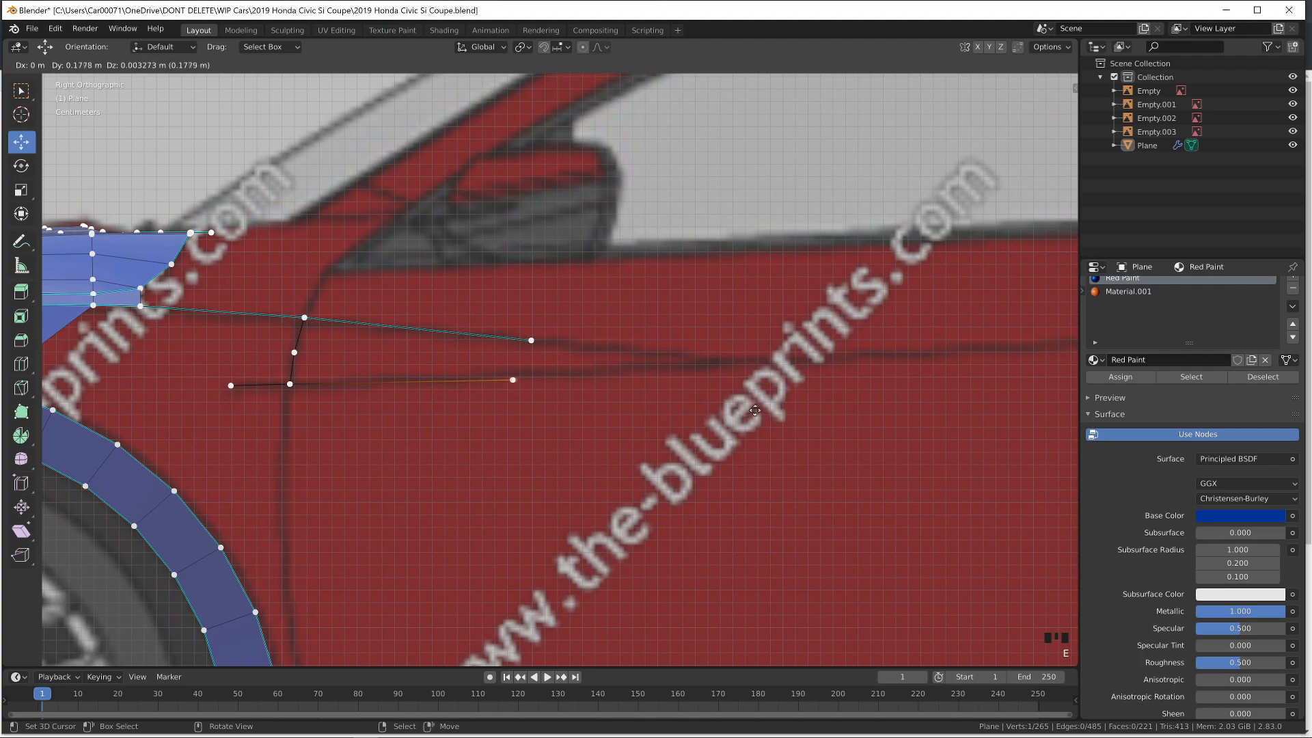
pyautogui.click(770, 405)
pyautogui.press('e')
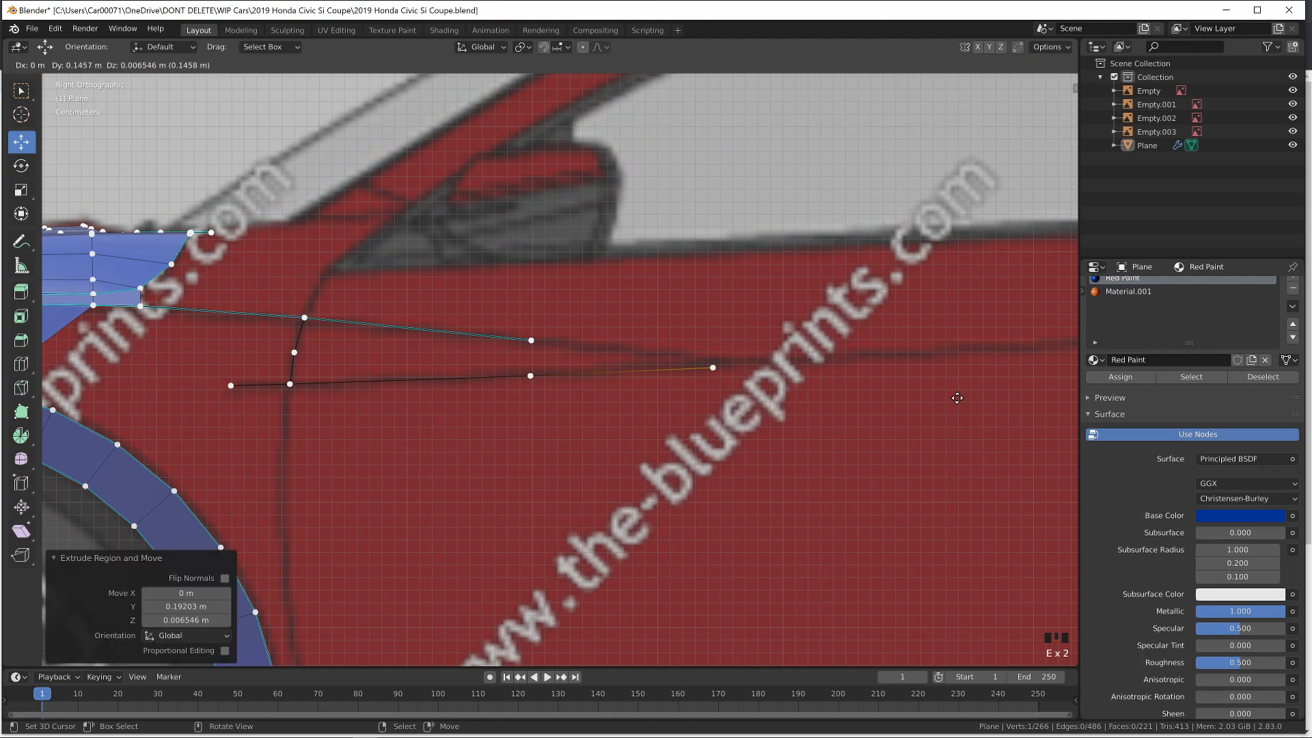
pyautogui.click(961, 397)
# Connect the lower crease's end vertex to the upper crease's end vertex with an edge
pyautogui.keyDown('shift'); pyautogui.rightClick(533, 342); pyautogui.keyUp('shift')
pyautogui.keyDown('shift'); pyautogui.rightClick(532, 342); pyautogui.keyUp('shift')
pyautogui.keyDown('shift'); pyautogui.rightClick(528, 343); pyautogui.keyUp('shift')
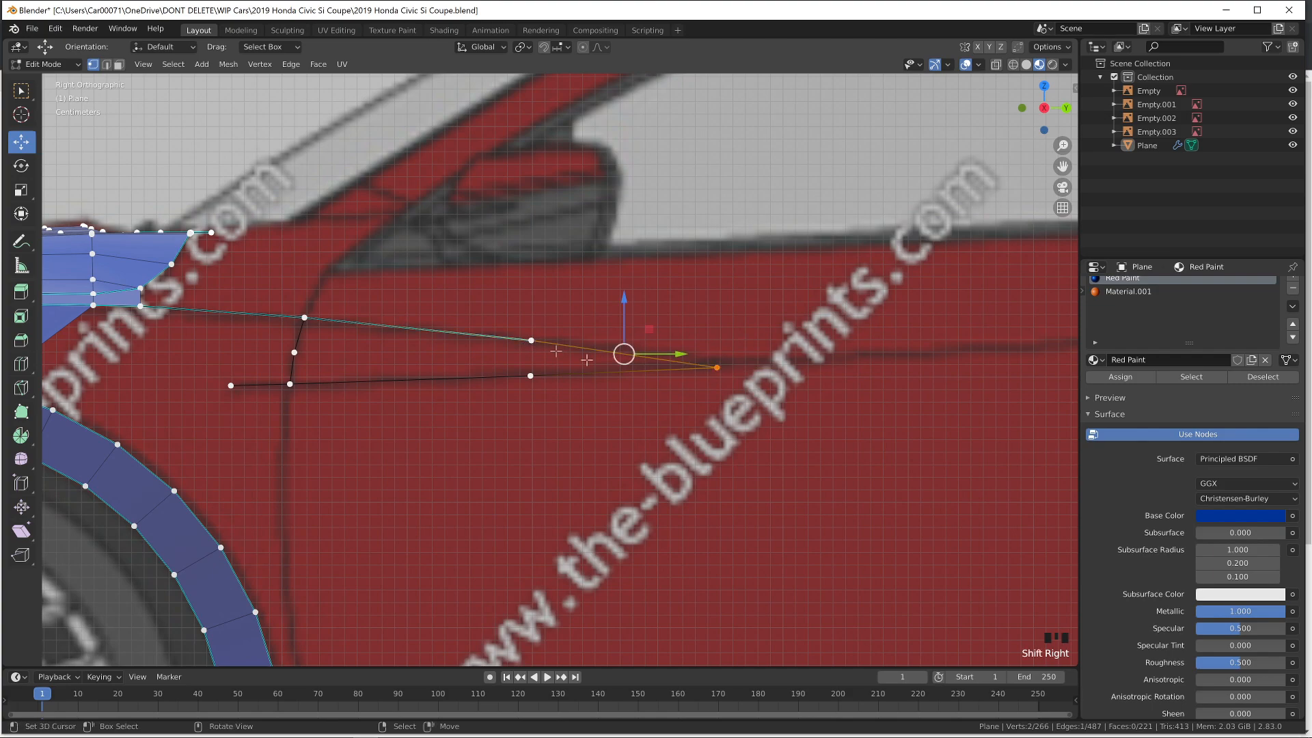
# Compare the meeting creases with the reference photo and move their shared vertex by X 0.000786 m in the top view
pyautogui.moveTo(645, 362); pyautogui.dragTo(613, 429, button='middle')
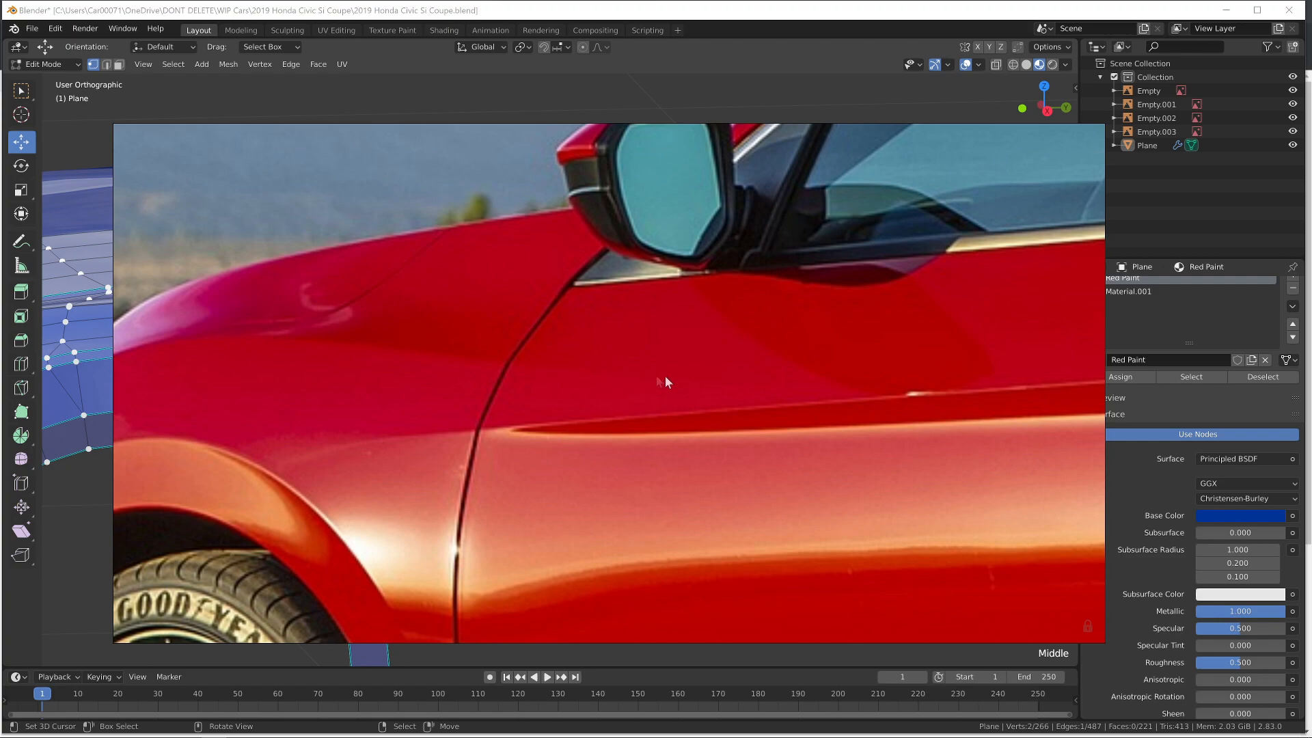
pyautogui.hotkey('alt', 'Tab')
pyautogui.press('KP_7')
pyautogui.rightClick(723, 269)
pyautogui.moveTo(749, 259); pyautogui.dragTo(759, 263)
pyautogui.press('Tab')
pyautogui.press('Tab')
pyautogui.rightClick(732, 271)
# In the right view, extrude the shared crease vertex rearward by Y 0.16183 m, Z 0.010212 m along the door crease
pyautogui.press('KP_3')
pyautogui.keyDown('shift'); pyautogui.moveTo(811, 274); pyautogui.dragTo(429, 321, button='middle'); pyautogui.keyUp('shift')
pyautogui.press('e')
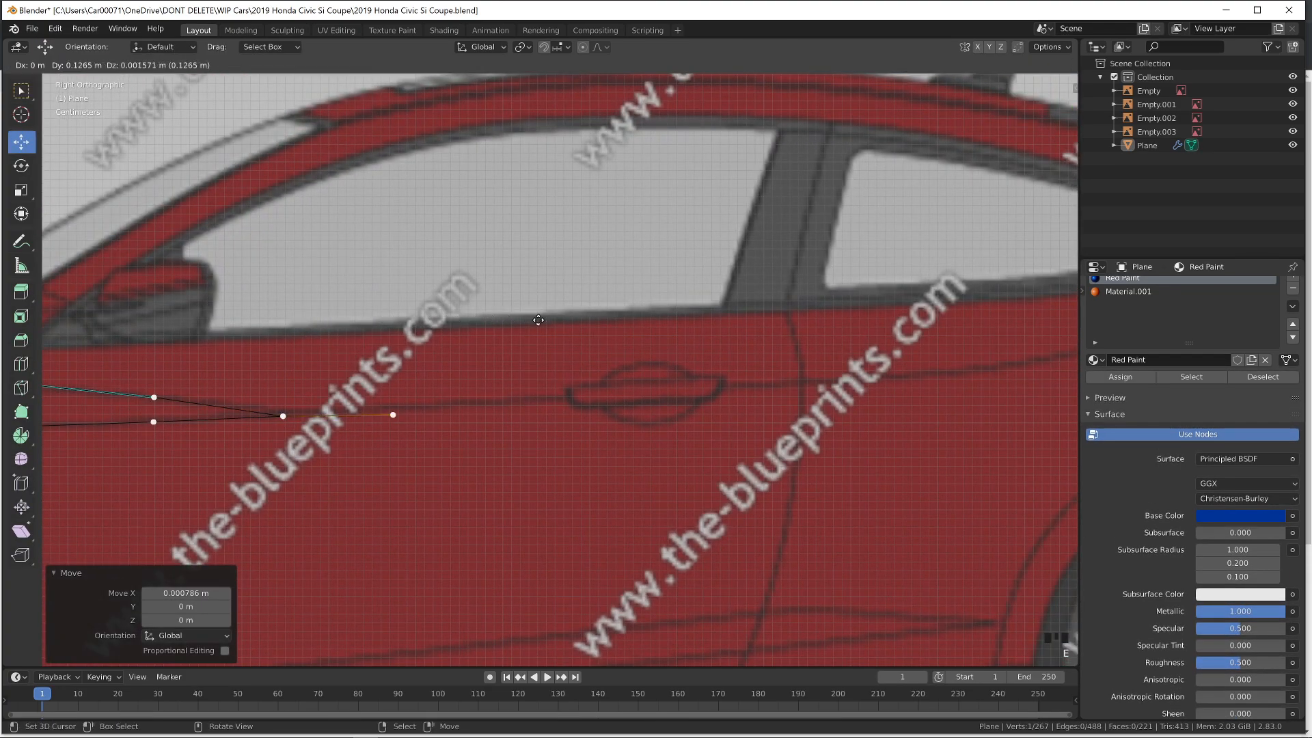
pyautogui.click(570, 313)
# Adjust the heights of the shared crease vertex and the lower crease vertex ahead of it to smooth the line
pyautogui.rightClick(260, 417)
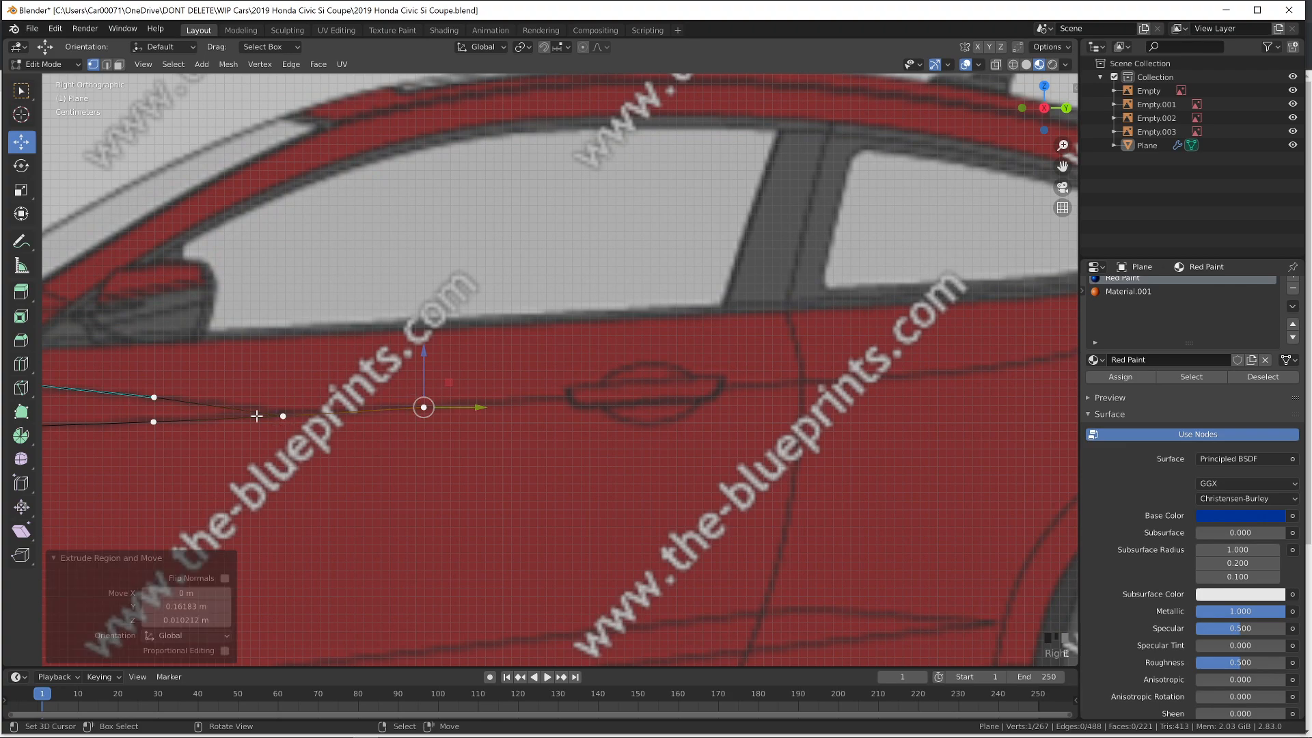
pyautogui.moveTo(284, 367); pyautogui.dragTo(289, 367)
pyautogui.keyDown('shift'); pyautogui.moveTo(289, 367); pyautogui.dragTo(720, 361, button='middle'); pyautogui.keyUp('shift')
pyautogui.rightClick(585, 414)
pyautogui.moveTo(592, 368); pyautogui.dragTo(592, 367)
pyautogui.press('Tab')
pyautogui.press('Tab')
pyautogui.rightClick(855, 401)
pyautogui.rightClick(714, 408)
pyautogui.moveTo(714, 367); pyautogui.dragTo(714, 360)
pyautogui.rightClick(855, 401)
# Extrude the crease's end vertex by Y 0.19421 m, Z 0.010365 m to the front of the door handle
pyautogui.keyDown('shift'); pyautogui.moveTo(940, 403); pyautogui.dragTo(545, 418, button='middle'); pyautogui.keyUp('shift')
pyautogui.scroll(2, 545, 424)
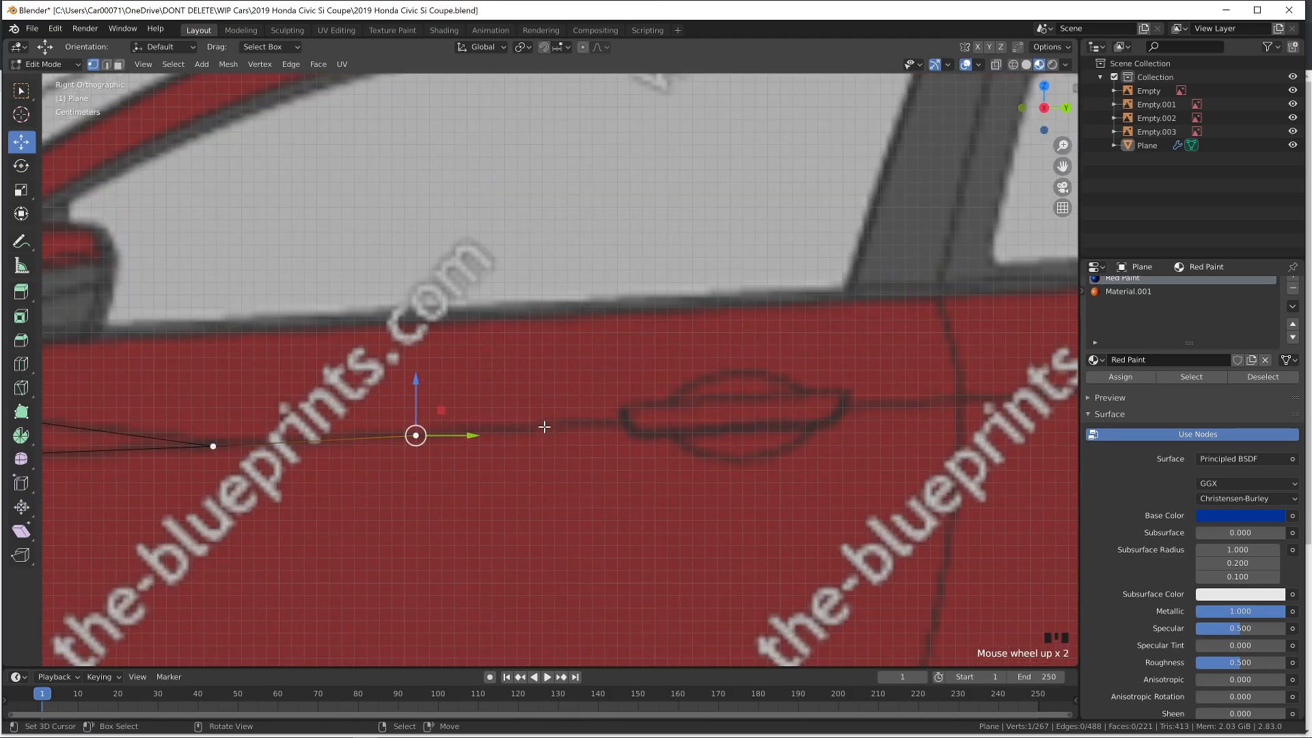
pyautogui.press('e')
pyautogui.click(833, 413)
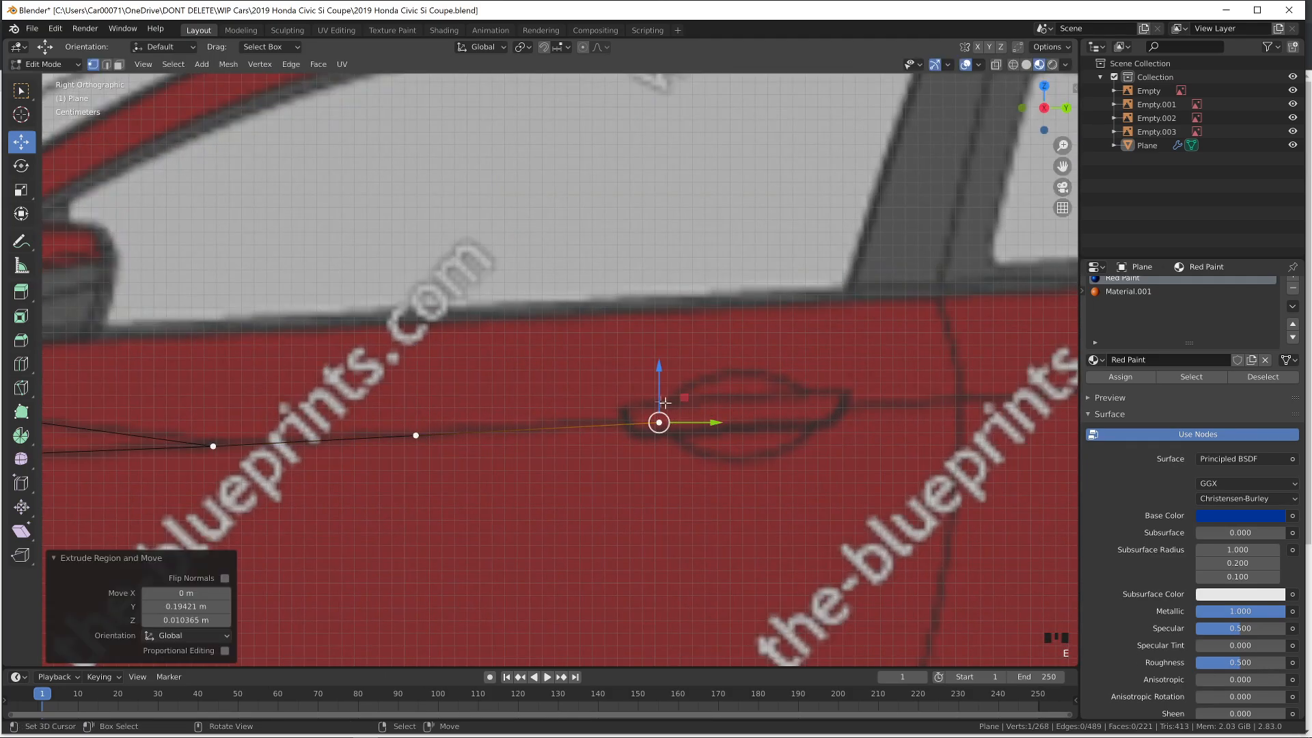
# Duplicate the crease's end vertex by Y 0.1342 m, Z 0.011456 m to the rear of the door handle
pyautogui.hotkey('alt', 'Tab')
pyautogui.hotkey('alt', 'Tab')
pyautogui.scroll(-1, 659, 429)
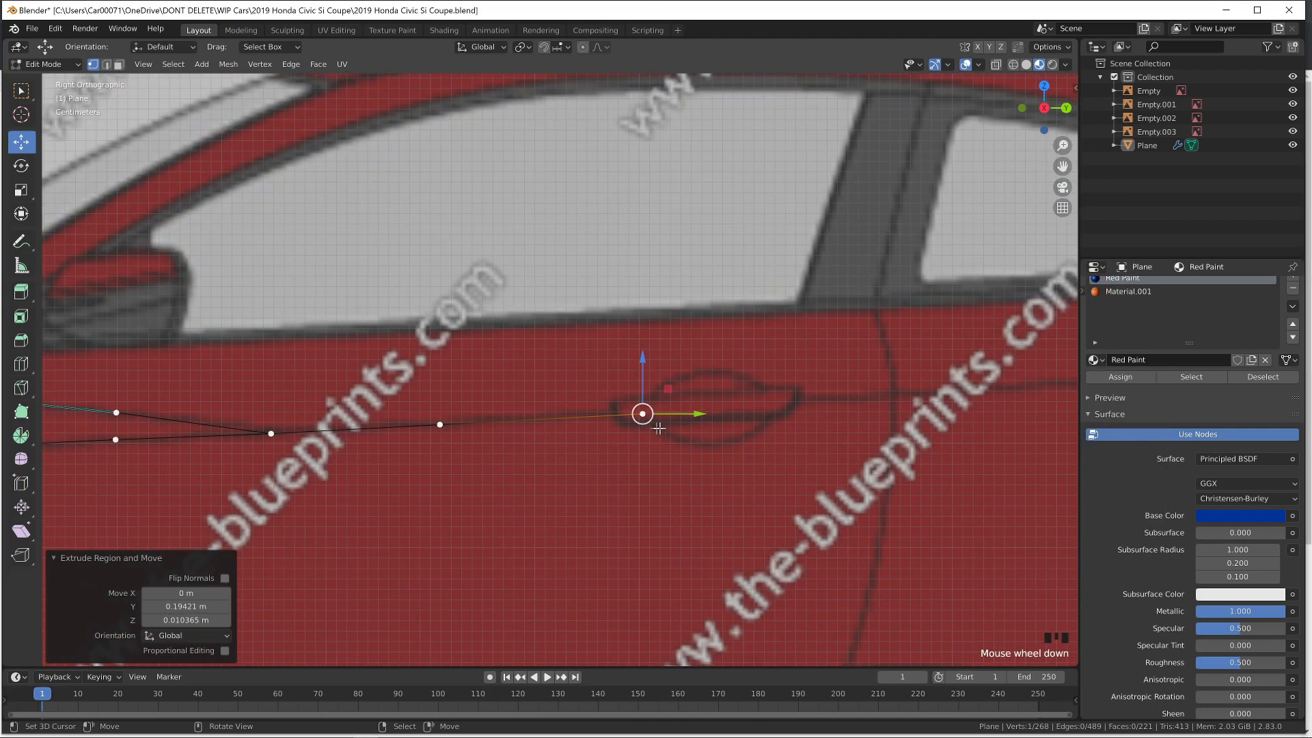
pyautogui.scroll(-1, 659, 428)
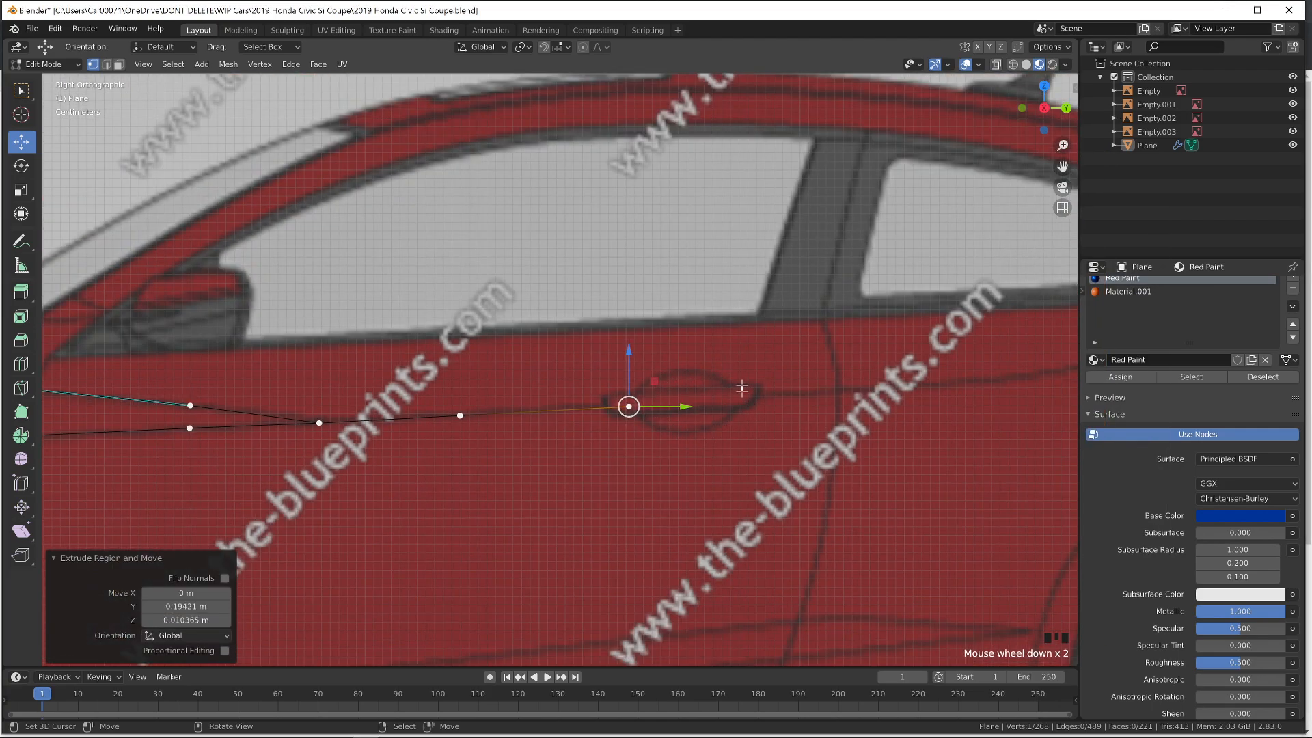
pyautogui.scroll(5, 803, 475)
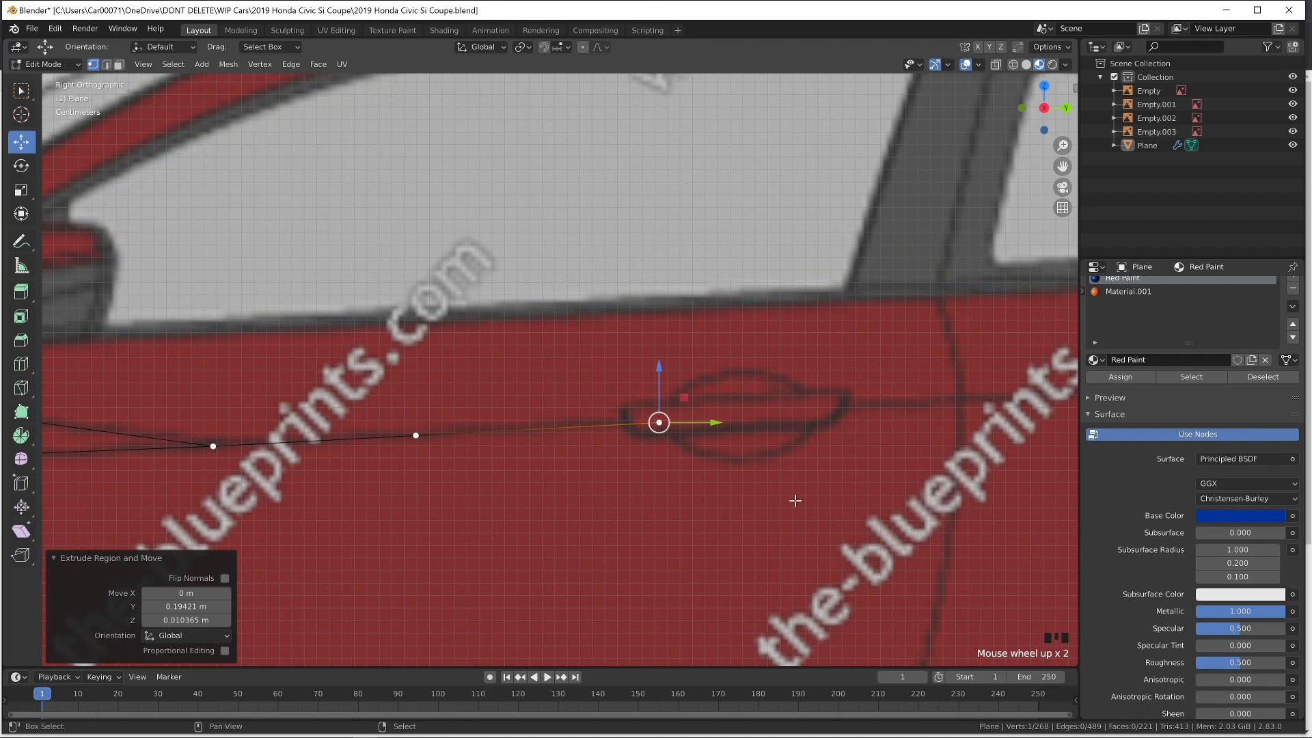
pyautogui.hotkey('shift', 'd')
pyautogui.click(754, 442)
# Extrude the duplicated vertex to the door's rear gap and nudge it by Y -0.001091 m, Z -0.001637 m
pyautogui.press('e')
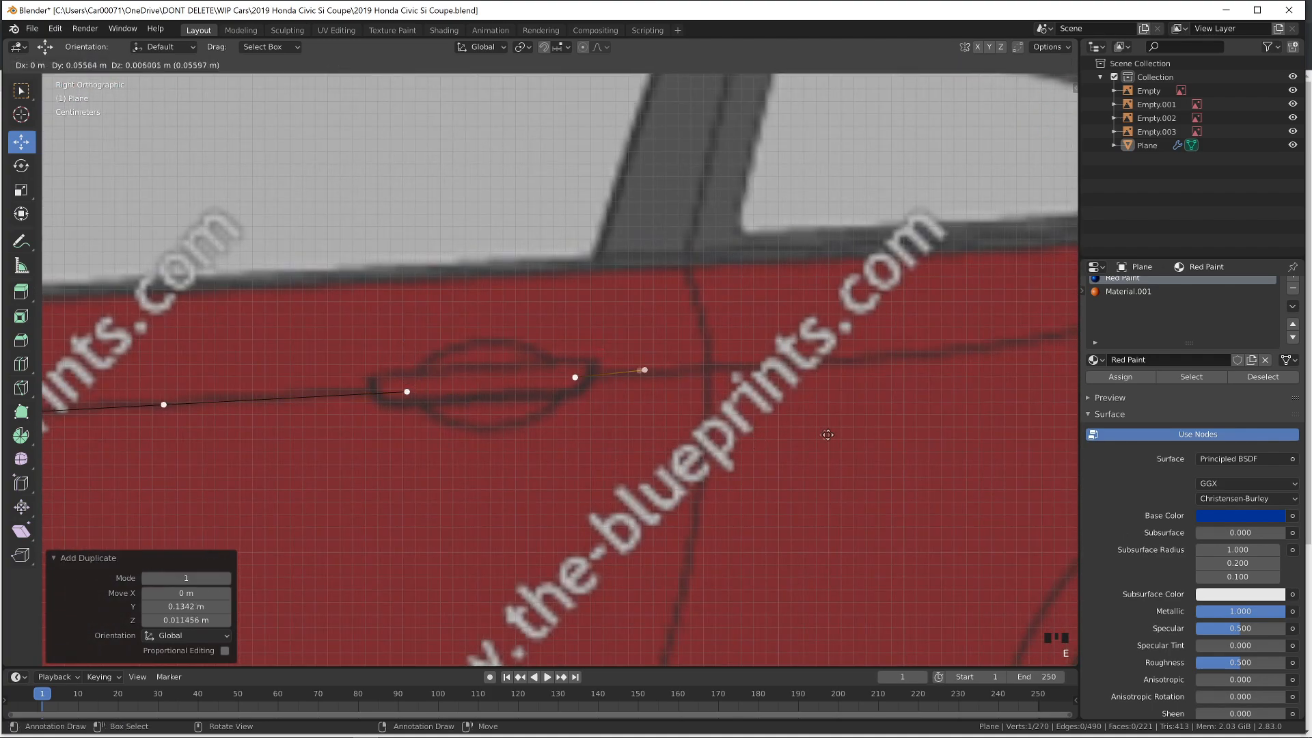
pyautogui.click(888, 434)
pyautogui.press('g')
pyautogui.click(763, 394)
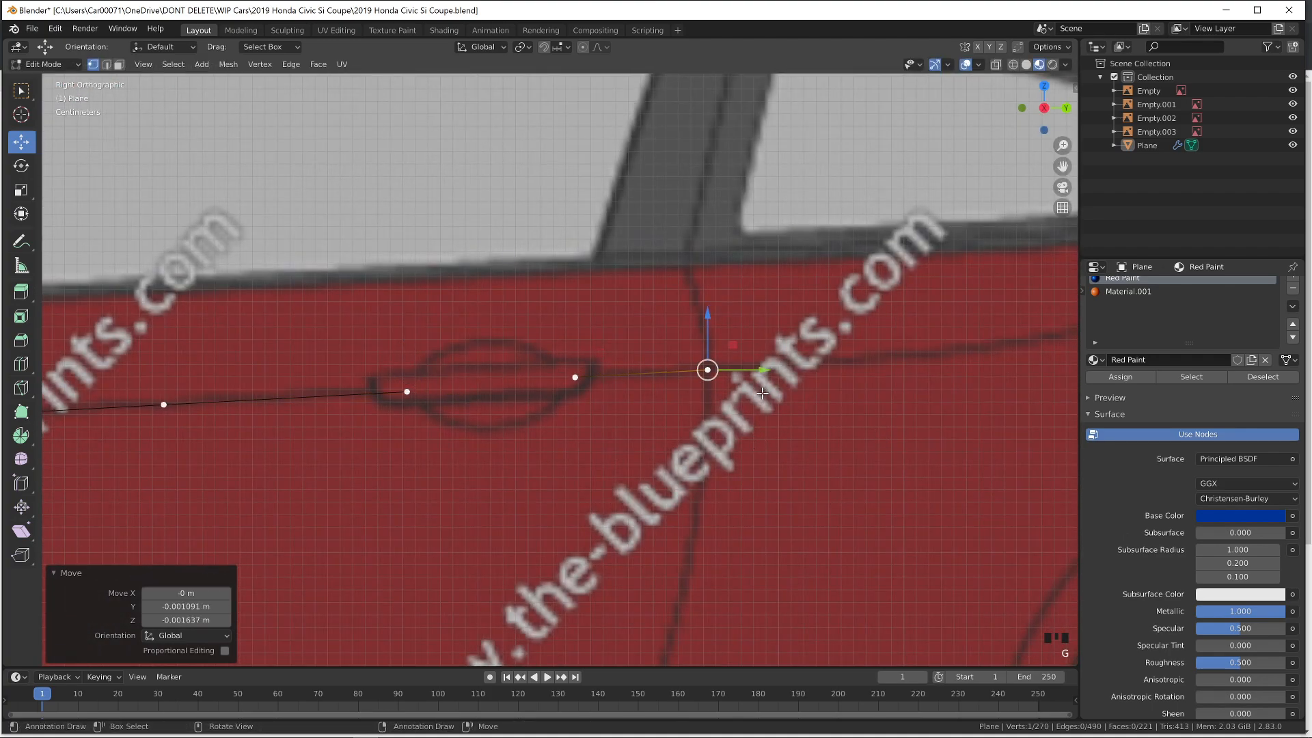
# Extrude the crease rearward past the door gap onto the rear quarter panel, with one segment of Y 0.086193 m, Z 0.006001 m
pyautogui.keyDown('shift'); pyautogui.moveTo(876, 403); pyautogui.dragTo(521, 434, button='middle'); pyautogui.keyUp('shift')
pyautogui.press('e')
pyautogui.click(635, 428)
pyautogui.press('e')
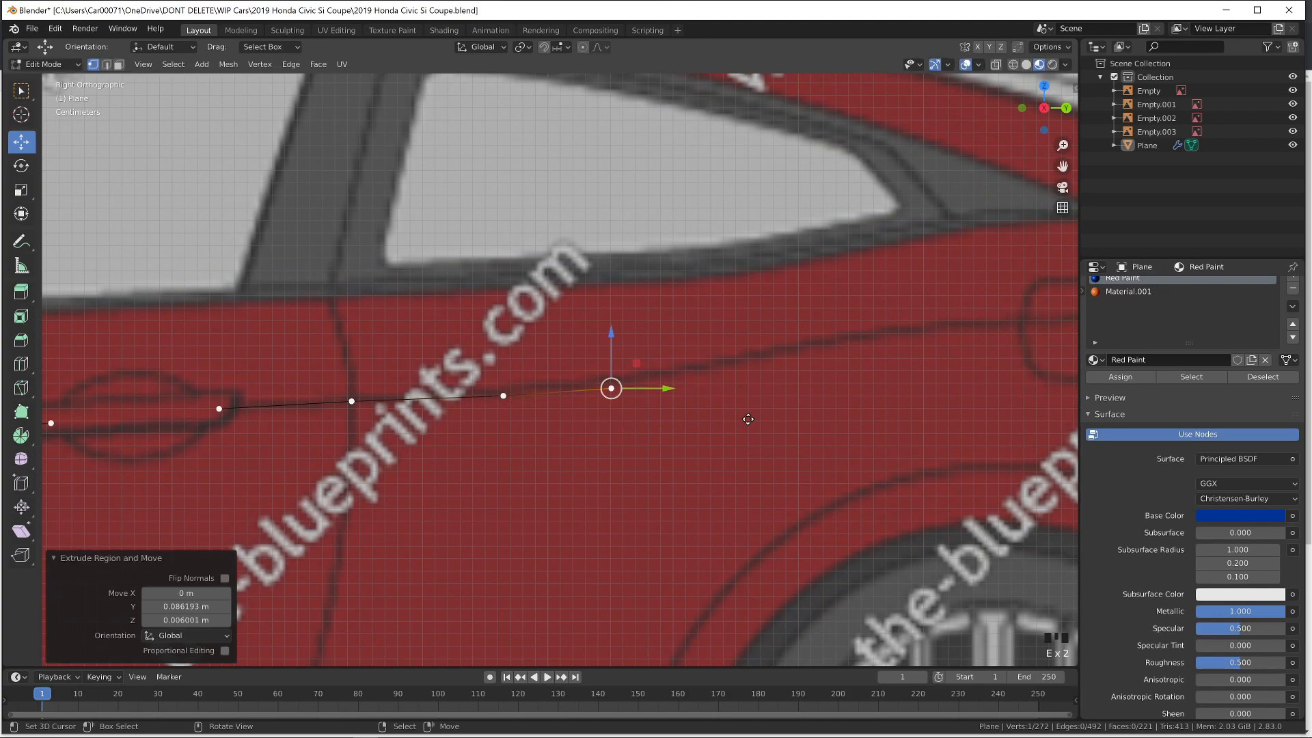
pyautogui.click(907, 385)
# Extrude further vertices along the quarter-panel crease above the rear wheel up to the fuel door
pyautogui.keyDown('shift'); pyautogui.moveTo(862, 390); pyautogui.dragTo(582, 419, button='middle'); pyautogui.keyUp('shift')
pyautogui.press('e')
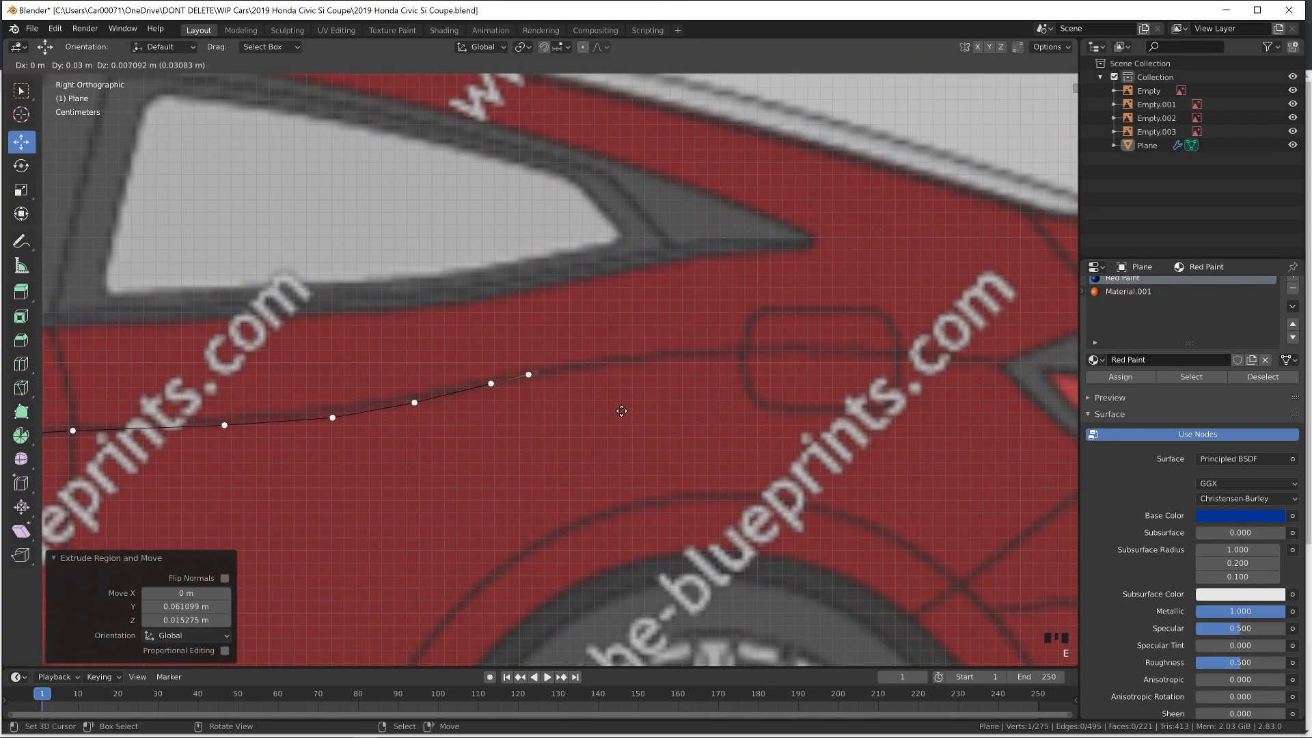
pyautogui.click(673, 402)
pyautogui.press('e')
pyautogui.click(806, 383)
pyautogui.press('e')
pyautogui.click(901, 387)
# Inspect the smoothed crease line in Object Mode against the side blueprint around the fuel door
pyautogui.scroll(-4, 857, 403)
pyautogui.press('Tab')
pyautogui.press('Tab')
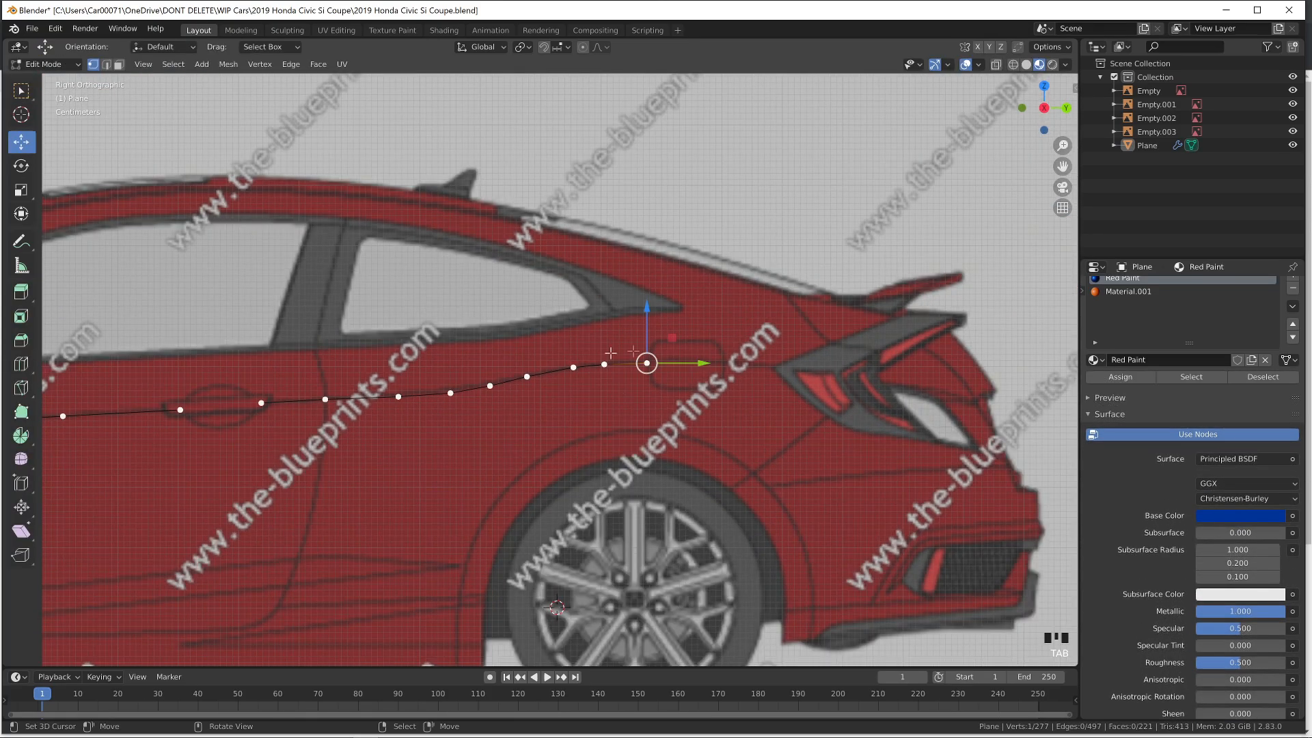
pyautogui.scroll(3, 754, 391)
pyautogui.press('Tab')
pyautogui.keyDown('shift'); pyautogui.moveTo(767, 488); pyautogui.dragTo(621, 492, button='middle'); pyautogui.keyUp('shift')
pyautogui.scroll(2, 620, 493)
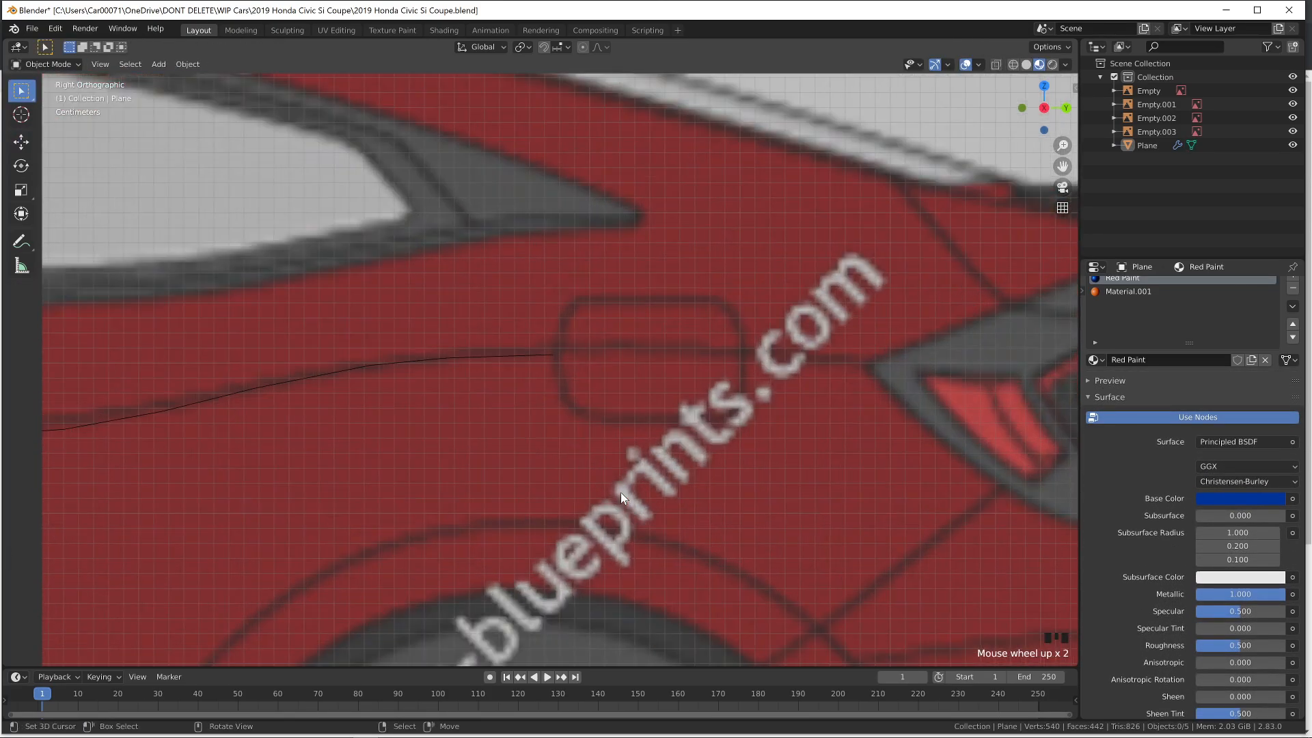
# Extrude two more crease vertices across the fuel door to the tail light's tip, the first by Y 0.12411 m, Z 0.000909 m
pyautogui.press('Tab')
pyautogui.press('e')
pyautogui.click(817, 488)
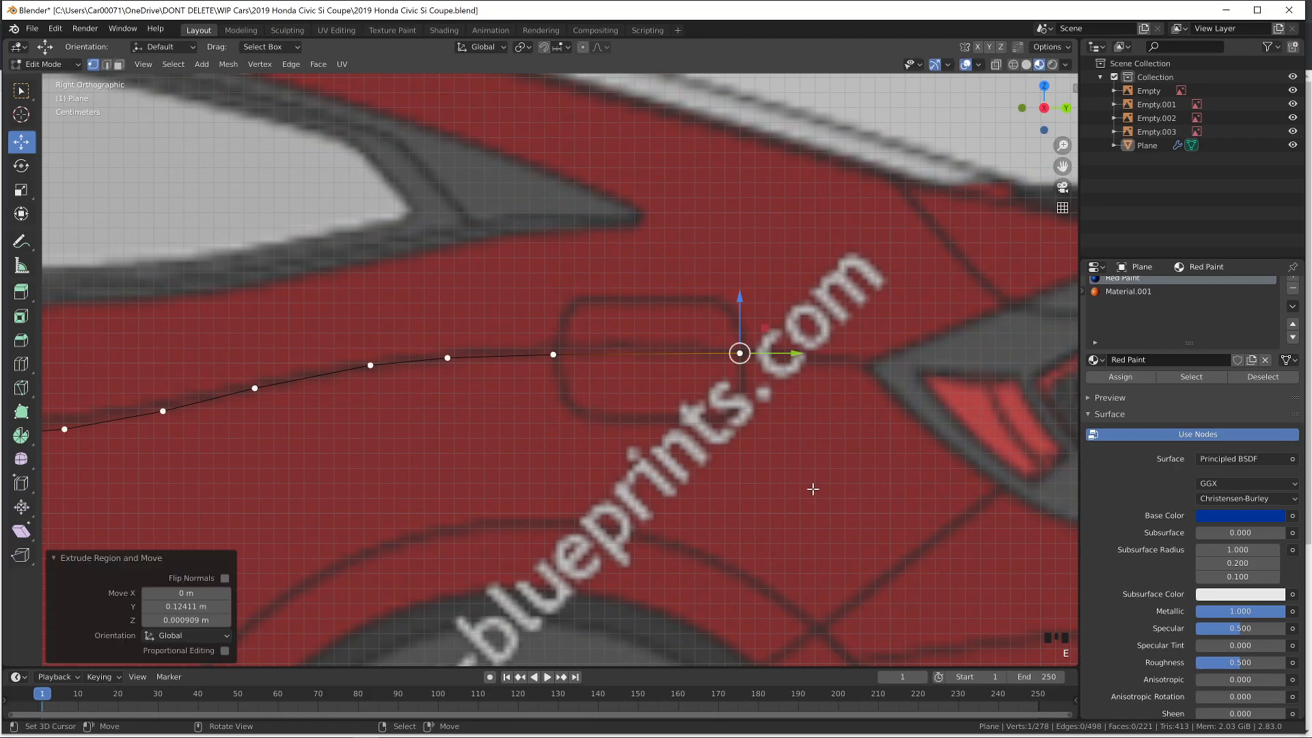
pyautogui.press('e')
pyautogui.click(934, 495)
pyautogui.scroll(-5, 704, 486)
pyautogui.scroll(4, 684, 471)
# Add one centred loop cut to the crease segment crossing the fuel door
pyautogui.hotkey('ctrl', 'r')
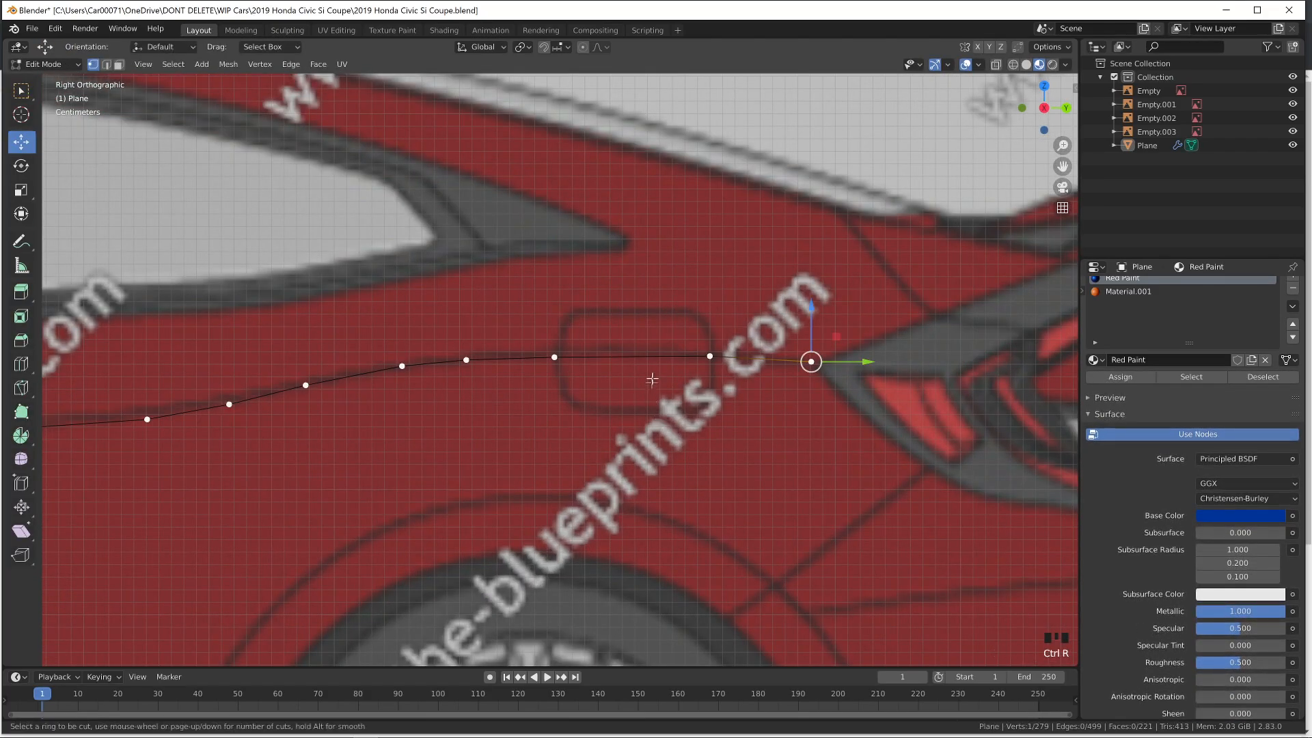
pyautogui.click(645, 388)
pyautogui.click(640, 396)
# In top view, move the three rearmost crease vertices inward along X onto the blueprint's crease line
pyautogui.scroll(-5, 610, 467)
pyautogui.press('KP_7')
pyautogui.scroll(4, 625, 414)
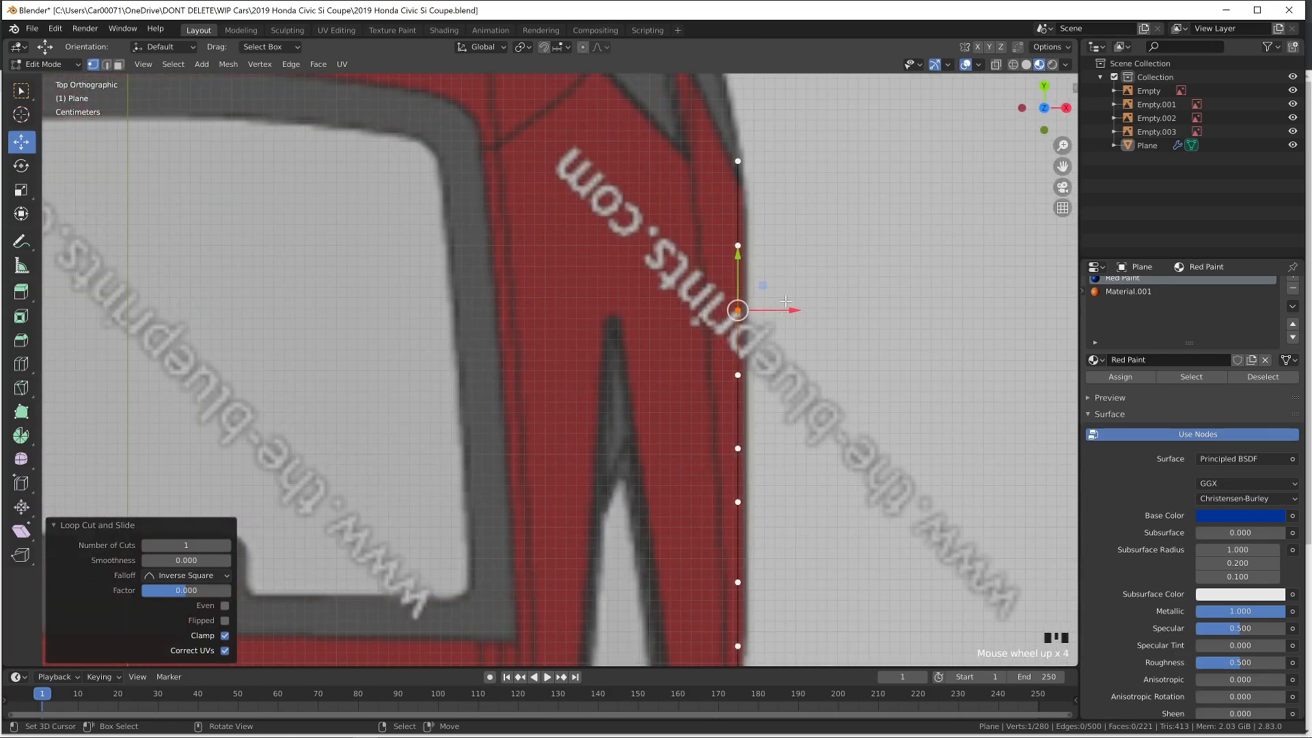
pyautogui.click(741, 162)
pyautogui.moveTo(785, 160); pyautogui.dragTo(745, 156)
pyautogui.click(739, 244)
pyautogui.moveTo(777, 241); pyautogui.dragTo(738, 241)
pyautogui.click(738, 310)
pyautogui.moveTo(777, 309); pyautogui.dragTo(759, 311)
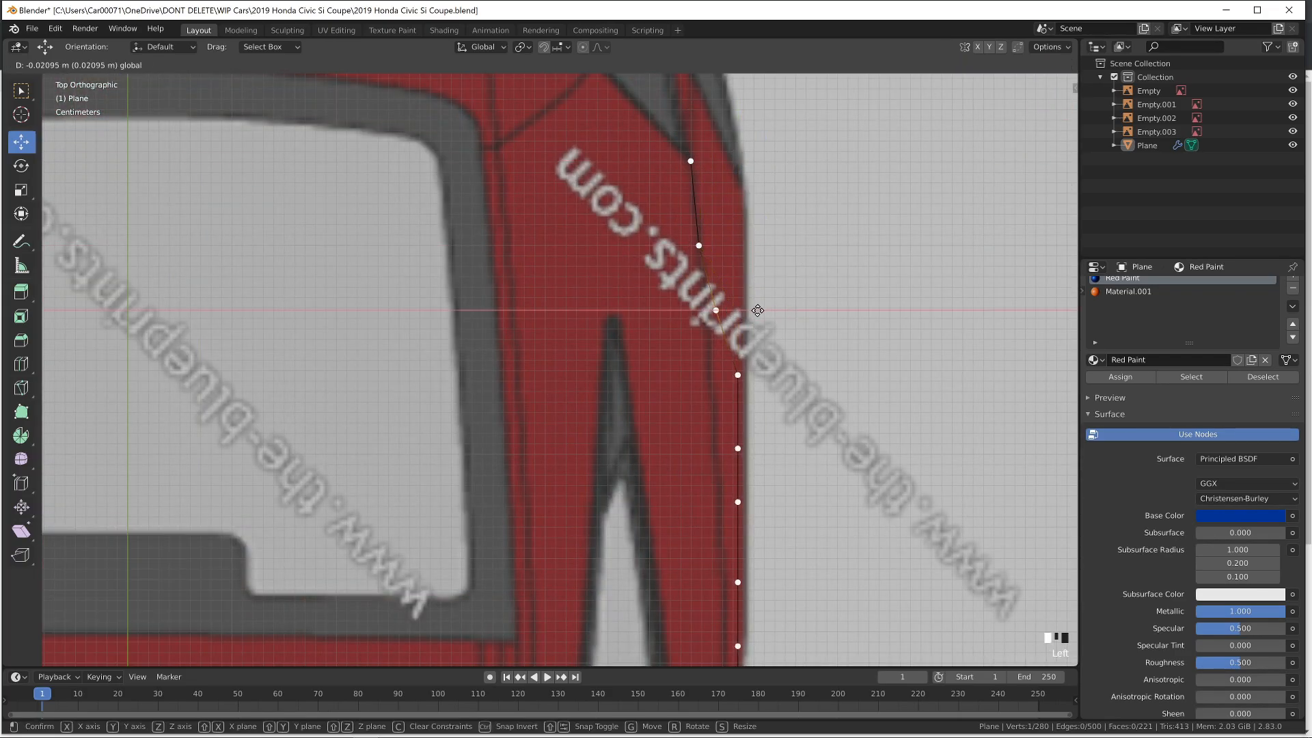
pyautogui.click(750, 315)
# Move the next three crease vertices forward of them inward along X and readjust the second vertex from the rear end
pyautogui.click(738, 374)
pyautogui.moveTo(775, 374); pyautogui.dragTo(750, 373)
pyautogui.click(699, 246)
pyautogui.moveTo(733, 243); pyautogui.dragTo(737, 243)
pyautogui.click(737, 448)
pyautogui.moveTo(762, 442); pyautogui.dragTo(760, 475)
pyautogui.click(738, 502)
pyautogui.click(729, 443)
# Align the two crease vertices beside the rear quarter window with the top blueprint, moving them only along X
pyautogui.keyDown('shift'); pyautogui.moveTo(766, 487); pyautogui.dragTo(794, 284, button='middle'); pyautogui.keyUp('shift')
pyautogui.moveTo(805, 375); pyautogui.dragTo(802, 376, button='right')
pyautogui.press('x')
pyautogui.moveTo(788, 379); pyautogui.dragTo(786, 379)
pyautogui.click(765, 443)
pyautogui.moveTo(803, 444); pyautogui.dragTo(791, 443)
pyautogui.click(744, 379)
pyautogui.moveTo(785, 380); pyautogui.dragTo(789, 380)
pyautogui.click(750, 444)
pyautogui.moveTo(789, 445); pyautogui.dragTo(792, 444)
# Fine-tune the X position of the three crease vertices around the rear tip of the quarter window
pyautogui.click(742, 299)
pyautogui.moveTo(804, 298); pyautogui.dragTo(808, 296)
pyautogui.click(741, 245)
pyautogui.moveTo(803, 245); pyautogui.dragTo(800, 243)
pyautogui.keyDown('shift'); pyautogui.moveTo(762, 186); pyautogui.dragTo(762, 345, button='middle'); pyautogui.keyUp('shift')
pyautogui.click(739, 332)
pyautogui.moveTo(792, 333); pyautogui.dragTo(794, 335)
# Move the two crease vertices between the quarter window and the door gap inward along X to the blueprint line
pyautogui.keyDown('shift'); pyautogui.moveTo(822, 370); pyautogui.dragTo(836, 83, button='middle'); pyautogui.keyUp('shift')
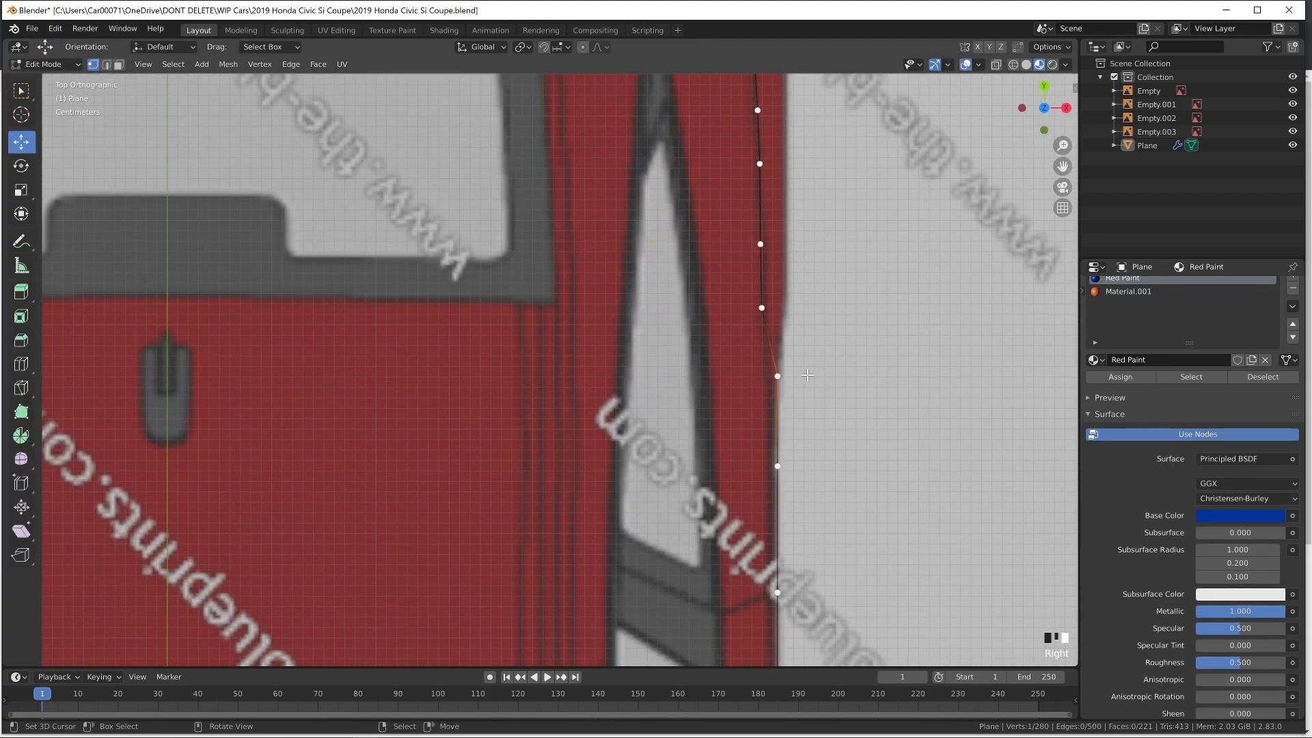
pyautogui.press('g')
pyautogui.press('x')
pyautogui.moveTo(828, 368); pyautogui.dragTo(826, 369)
pyautogui.click(777, 466)
pyautogui.moveTo(828, 458); pyautogui.dragTo(820, 459)
# Shift the door-gap vertex by about -0.0046 m in X and move the two vertices around the door handle inward to match
pyautogui.keyDown('shift'); pyautogui.moveTo(834, 542); pyautogui.dragTo(828, 290, button='middle'); pyautogui.keyUp('shift')
pyautogui.click(771, 340)
pyautogui.press('g')
pyautogui.press('x')
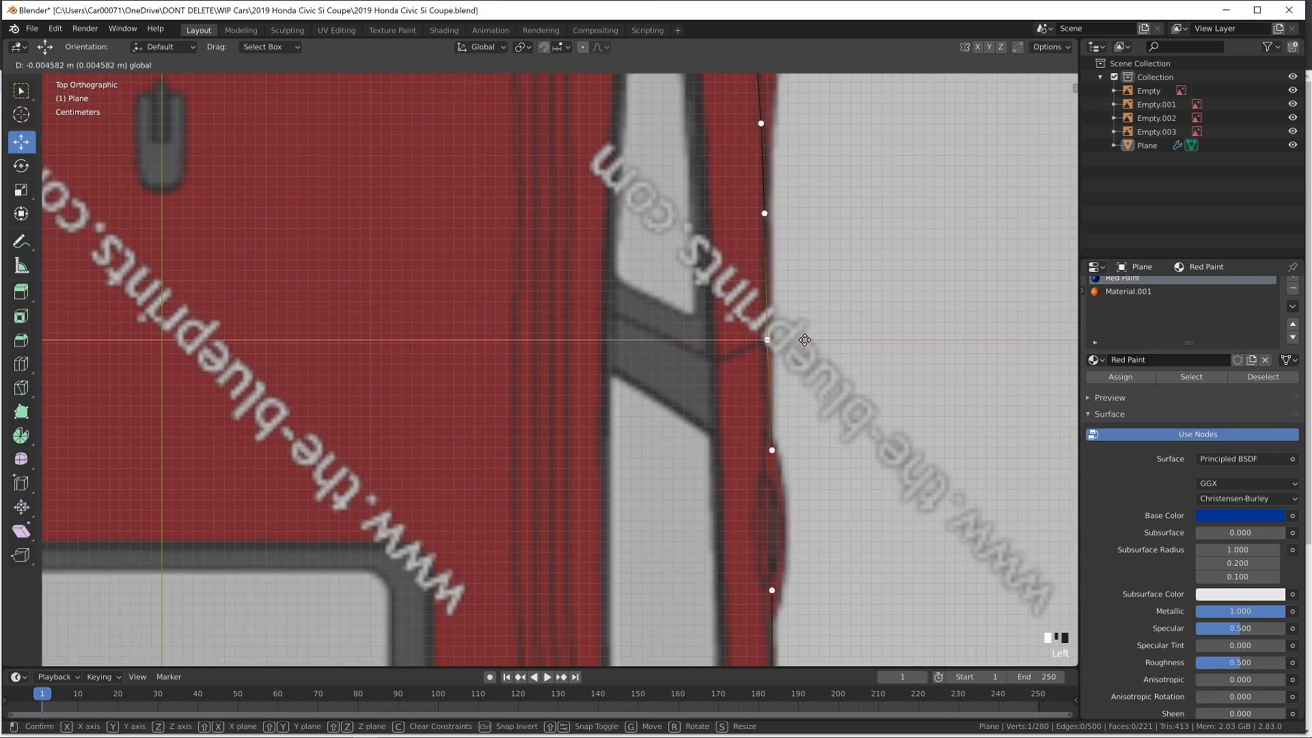
pyautogui.click(805, 339)
pyautogui.click(770, 449)
pyautogui.press('g')
pyautogui.press('x')
pyautogui.moveTo(810, 449); pyautogui.dragTo(809, 449)
pyautogui.keyDown('shift'); pyautogui.moveTo(813, 533); pyautogui.dragTo(824, 361, button='middle'); pyautogui.keyUp('shift')
pyautogui.click(783, 418)
pyautogui.moveTo(825, 417); pyautogui.dragTo(823, 418)
# Check the smoothed crease from above and nudge two vertices near the quarter window's rear tip along X
pyautogui.keyDown('shift'); pyautogui.moveTo(814, 466); pyautogui.dragTo(809, 289, button='middle'); pyautogui.keyUp('shift')
pyautogui.scroll(-4, 785, 396)
pyautogui.moveTo(798, 499); pyautogui.dragTo(845, 422, button='middle')
pyautogui.press('Tab')
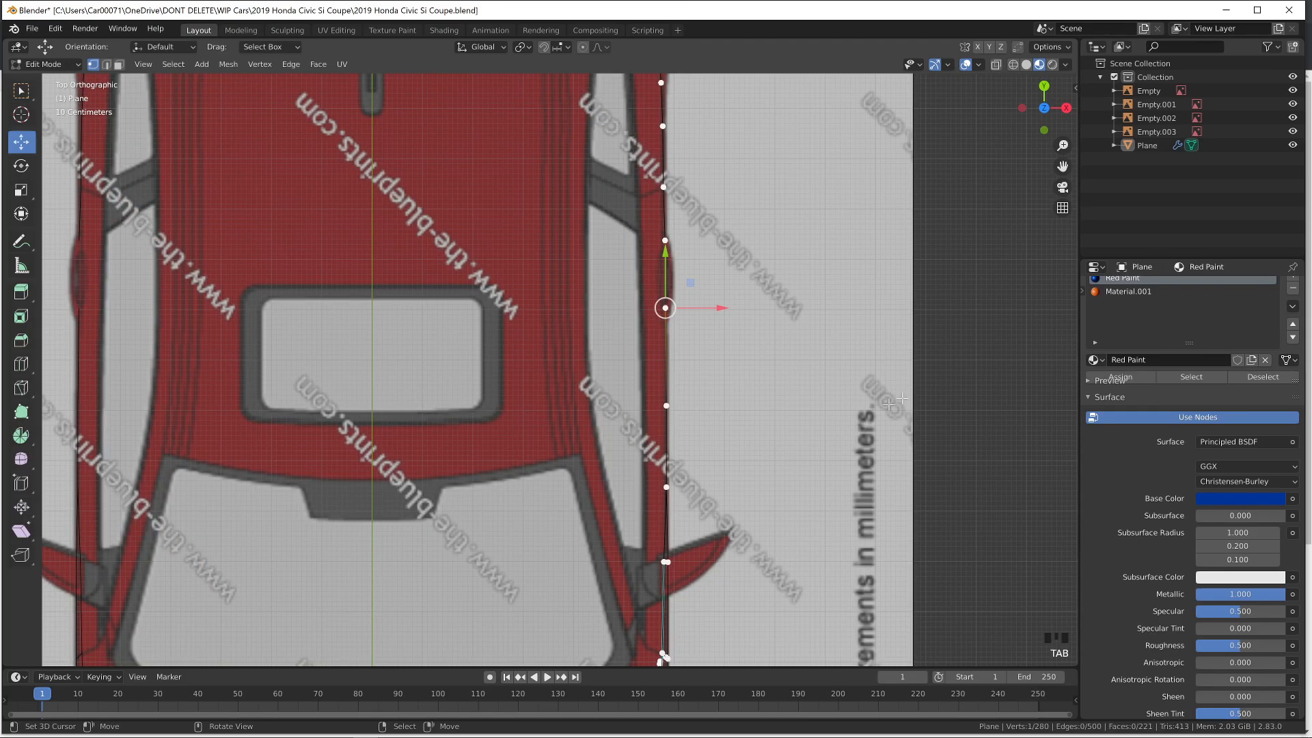
pyautogui.keyDown('shift'); pyautogui.moveTo(844, 492); pyautogui.dragTo(807, 493, button='middle'); pyautogui.keyUp('shift')
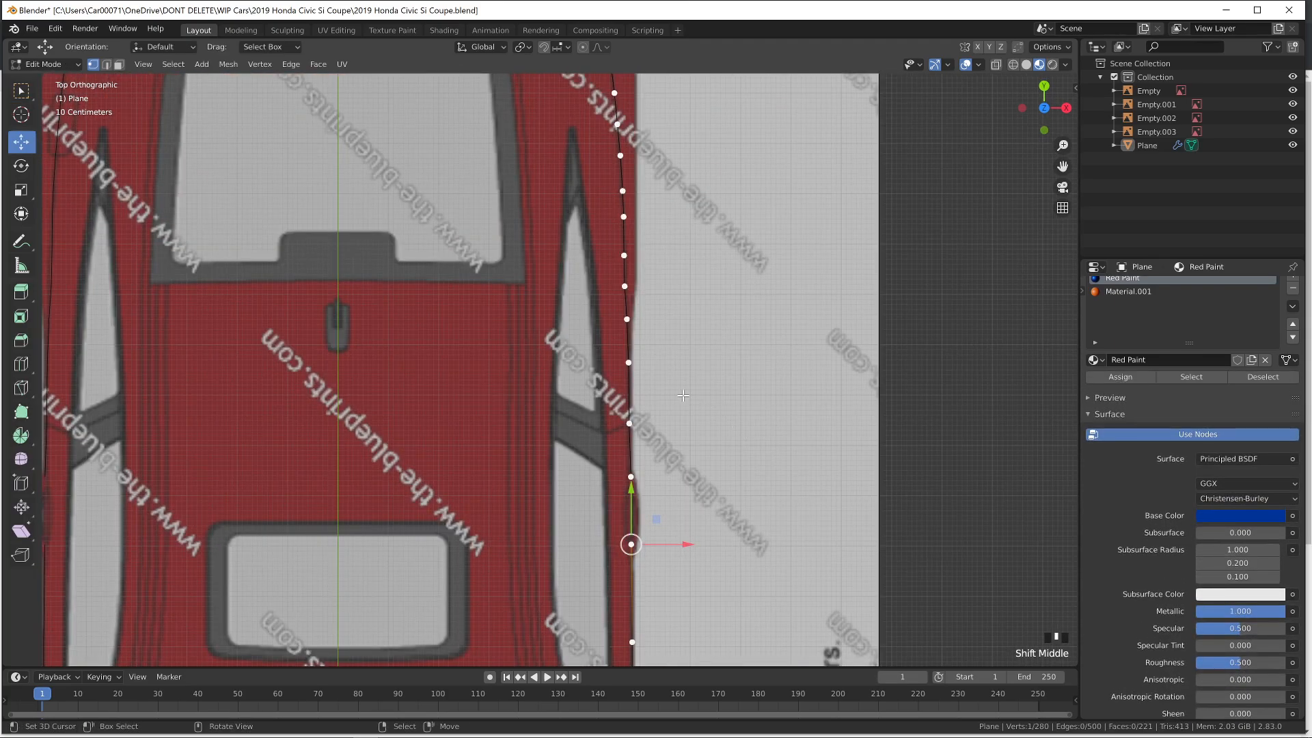
pyautogui.scroll(2, 683, 398)
pyautogui.keyDown('shift'); pyautogui.moveTo(662, 268); pyautogui.dragTo(677, 470, button='middle'); pyautogui.keyUp('shift')
pyautogui.rightClick(669, 350)
pyautogui.moveTo(701, 344); pyautogui.dragTo(703, 353)
pyautogui.press('Tab')
pyautogui.keyDown('shift'); pyautogui.moveTo(726, 208); pyautogui.dragTo(732, 338, button='middle'); pyautogui.keyUp('shift')
pyautogui.press('Tab')
pyautogui.rightClick(667, 393)
pyautogui.moveTo(708, 393); pyautogui.dragTo(707, 393)
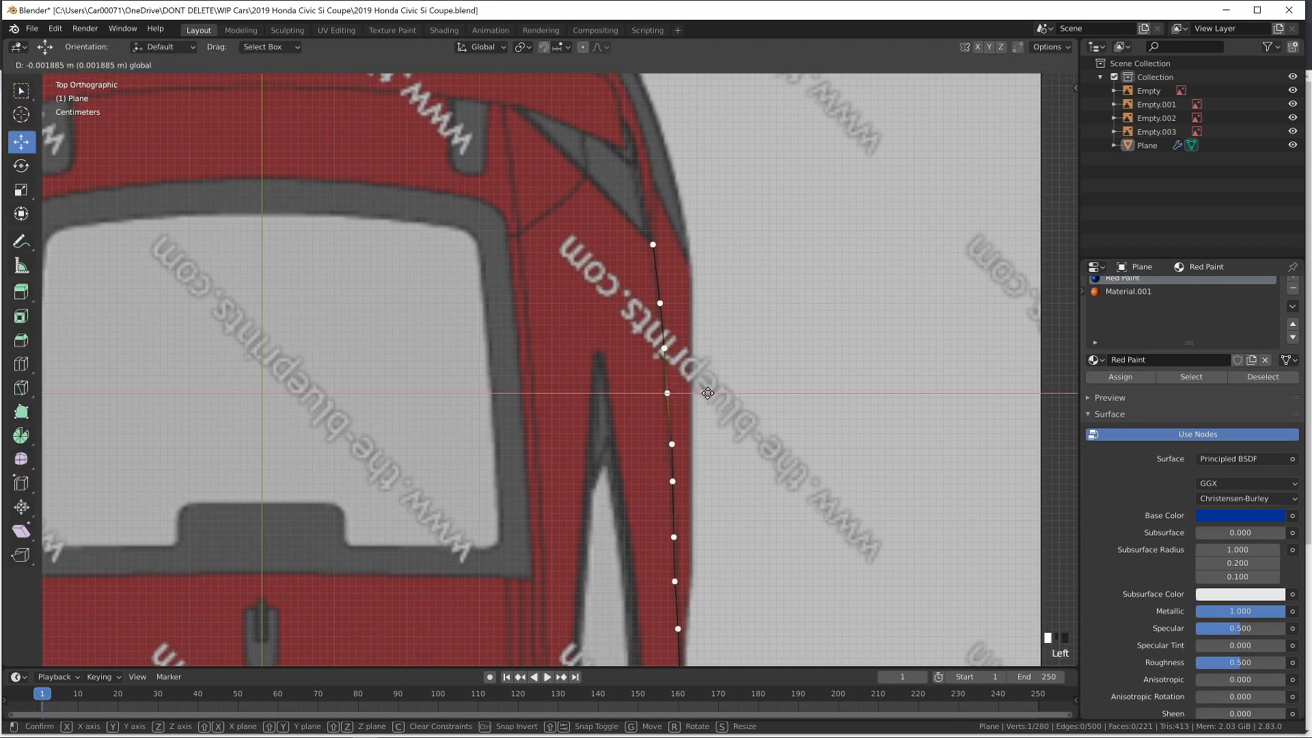
pyautogui.click(709, 392)
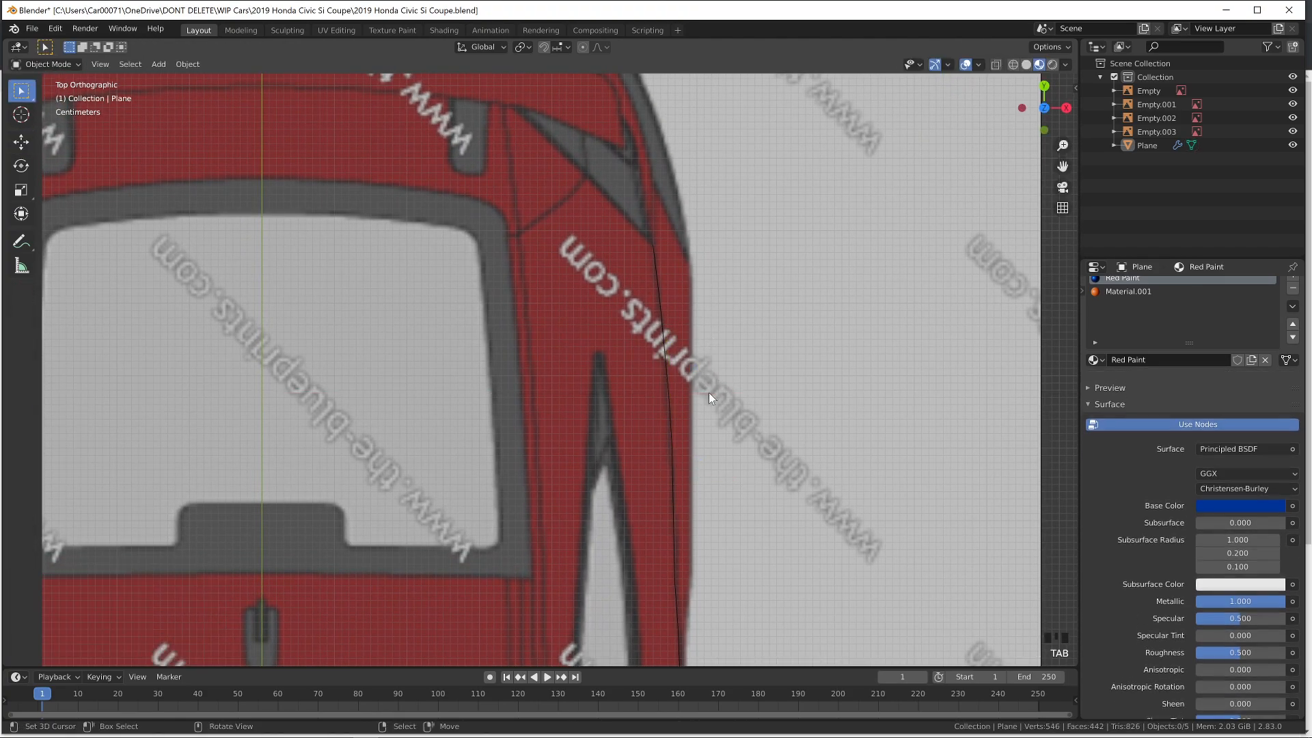
# Compare the crease in side and top views, and nudge further rear quarter-panel vertices along X to smooth its curve
pyautogui.press('KP_3')
pyautogui.keyDown('shift'); pyautogui.moveTo(379, 479); pyautogui.dragTo(708, 535, button='middle'); pyautogui.keyUp('shift')
pyautogui.press('Tab')
pyautogui.press('KP_7')
pyautogui.press('Tab')
pyautogui.press('Tab')
pyautogui.keyDown('shift'); pyautogui.moveTo(669, 274); pyautogui.dragTo(684, 430, button='middle'); pyautogui.keyUp('shift')
pyautogui.press('Tab')
pyautogui.scroll(2, 738, 371)
pyautogui.moveTo(734, 315); pyautogui.dragTo(733, 271)
pyautogui.rightClick(687, 268)
pyautogui.rightClick(681, 222)
pyautogui.moveTo(729, 224); pyautogui.dragTo(728, 224)
pyautogui.rightClick(673, 164)
pyautogui.moveTo(708, 159); pyautogui.dragTo(708, 159)
# Inspect the curve in 3D and shift three vertices beside the quarter window along X, the last by 0.002357 m
pyautogui.press('Tab')
pyautogui.scroll(-1, 791, 405)
pyautogui.moveTo(791, 405); pyautogui.dragTo(769, 304, button='middle')
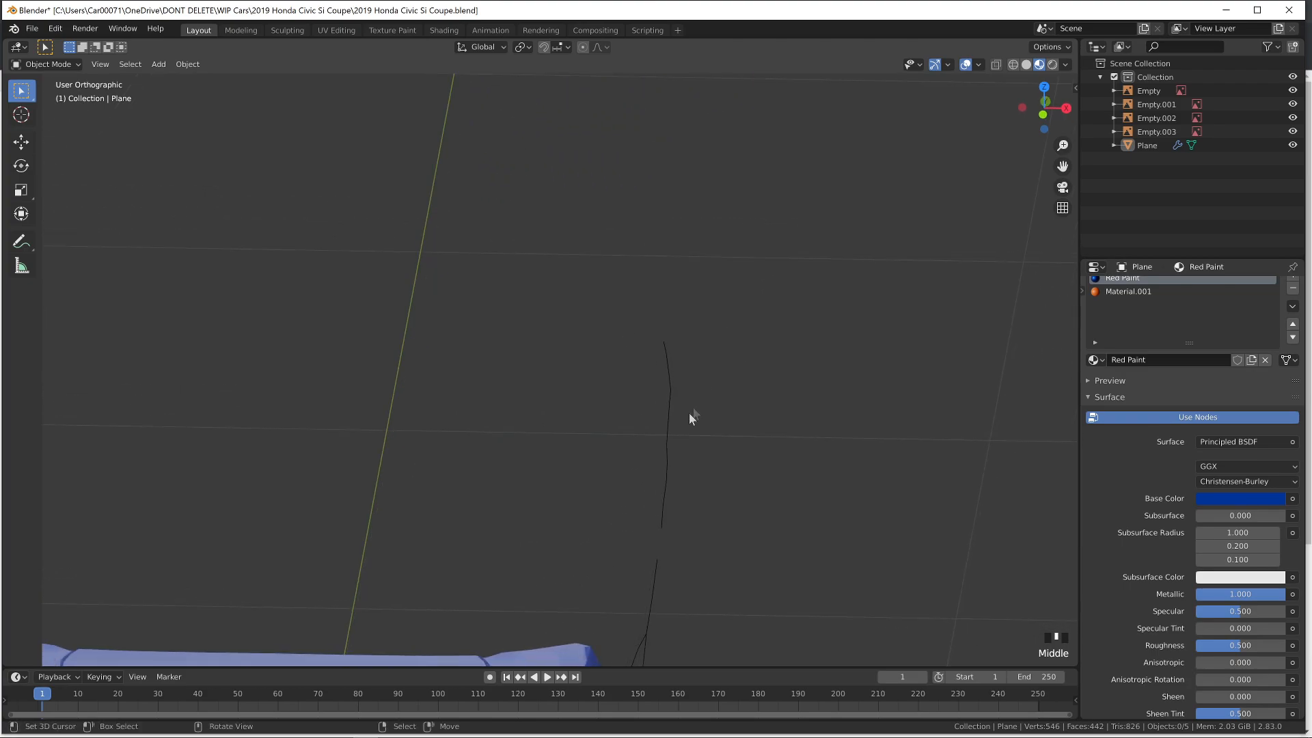
pyautogui.moveTo(679, 532); pyautogui.dragTo(663, 274, button='middle')
pyautogui.press('KP_7')
pyautogui.press('Tab')
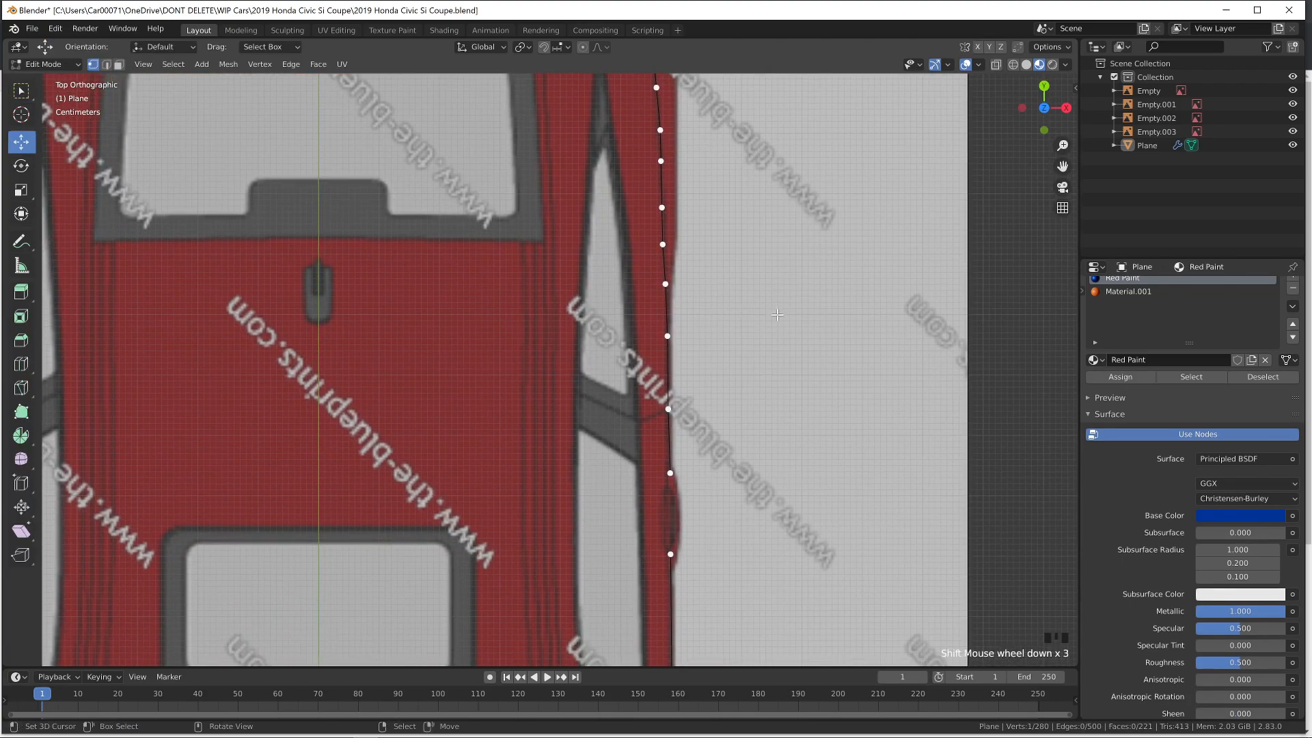
pyautogui.scroll(2, 670, 274)
pyautogui.rightClick(742, 260)
pyautogui.moveTo(765, 248); pyautogui.dragTo(765, 249)
pyautogui.moveTo(730, 178); pyautogui.dragTo(749, 178, button='right')
pyautogui.rightClick(750, 180)
pyautogui.moveTo(751, 182); pyautogui.dragTo(754, 182)
pyautogui.rightClick(707, 135)
pyautogui.moveTo(751, 138); pyautogui.dragTo(754, 137)
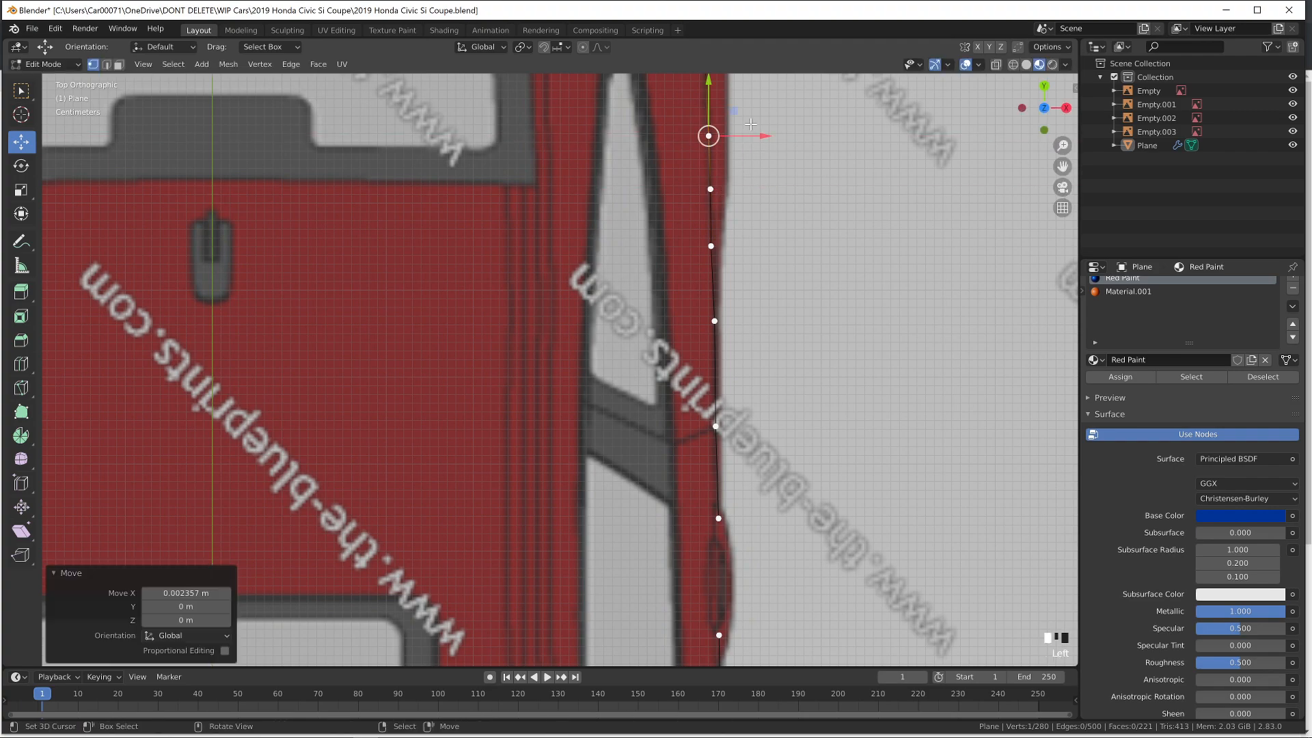
# Adjust the next two crease vertices toward the rear along X and preview the smoothed line in top view
pyautogui.keyDown('shift'); pyautogui.moveTo(716, 73); pyautogui.dragTo(714, 294, button='middle'); pyautogui.keyUp('shift')
pyautogui.rightClick(711, 293)
pyautogui.moveTo(748, 294); pyautogui.dragTo(748, 294)
pyautogui.rightClick(707, 247)
pyautogui.moveTo(747, 246); pyautogui.dragTo(745, 244)
pyautogui.keyDown('shift'); pyautogui.moveTo(748, 175); pyautogui.dragTo(759, 319, button='middle'); pyautogui.keyUp('shift')
pyautogui.press('Tab')
pyautogui.press('Tab')
pyautogui.press('Tab')
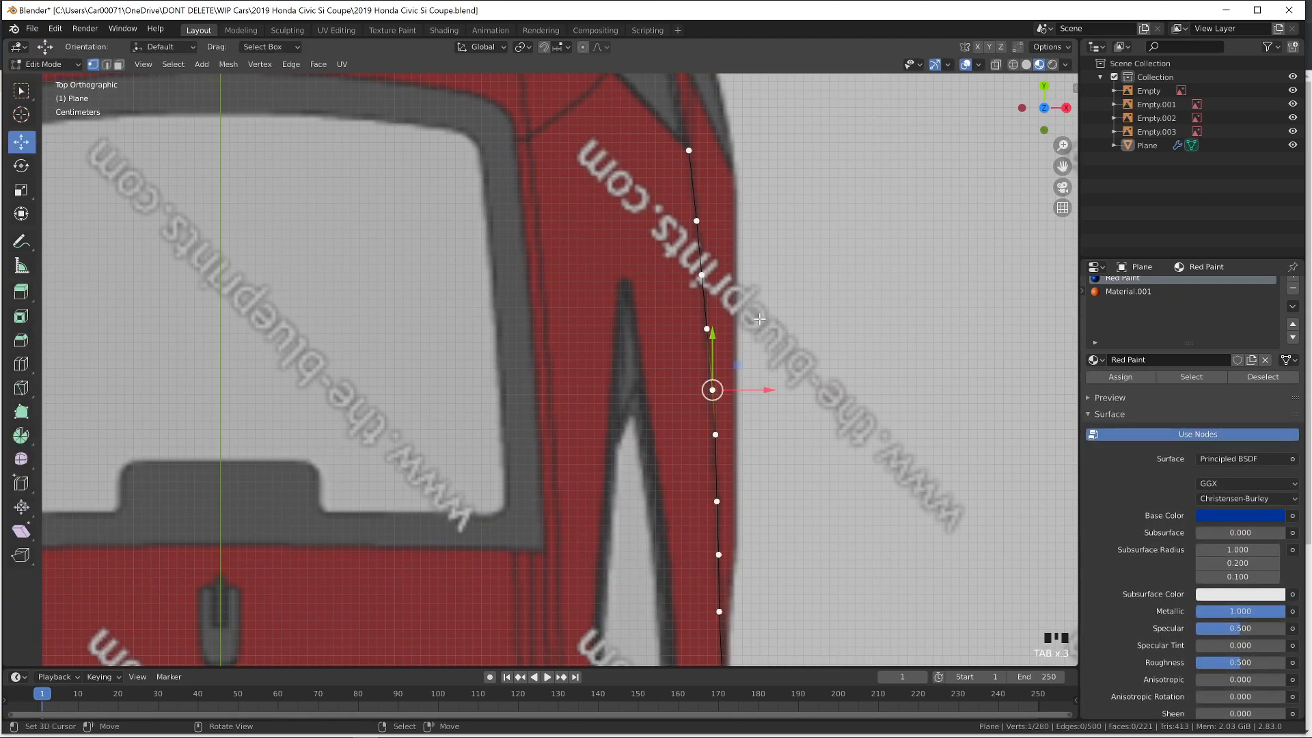
# In side view, reposition the crease vertices at the door's rear gap and at the rear of the door handle
pyautogui.press('Tab')
pyautogui.scroll(-4, 763, 384)
pyautogui.keyDown('shift'); pyautogui.moveTo(722, 453); pyautogui.dragTo(703, 247, button='middle'); pyautogui.keyUp('shift')
pyautogui.press('Tab')
pyautogui.keyDown('shift'); pyautogui.moveTo(678, 525); pyautogui.dragTo(688, 423, button='middle'); pyautogui.keyUp('shift')
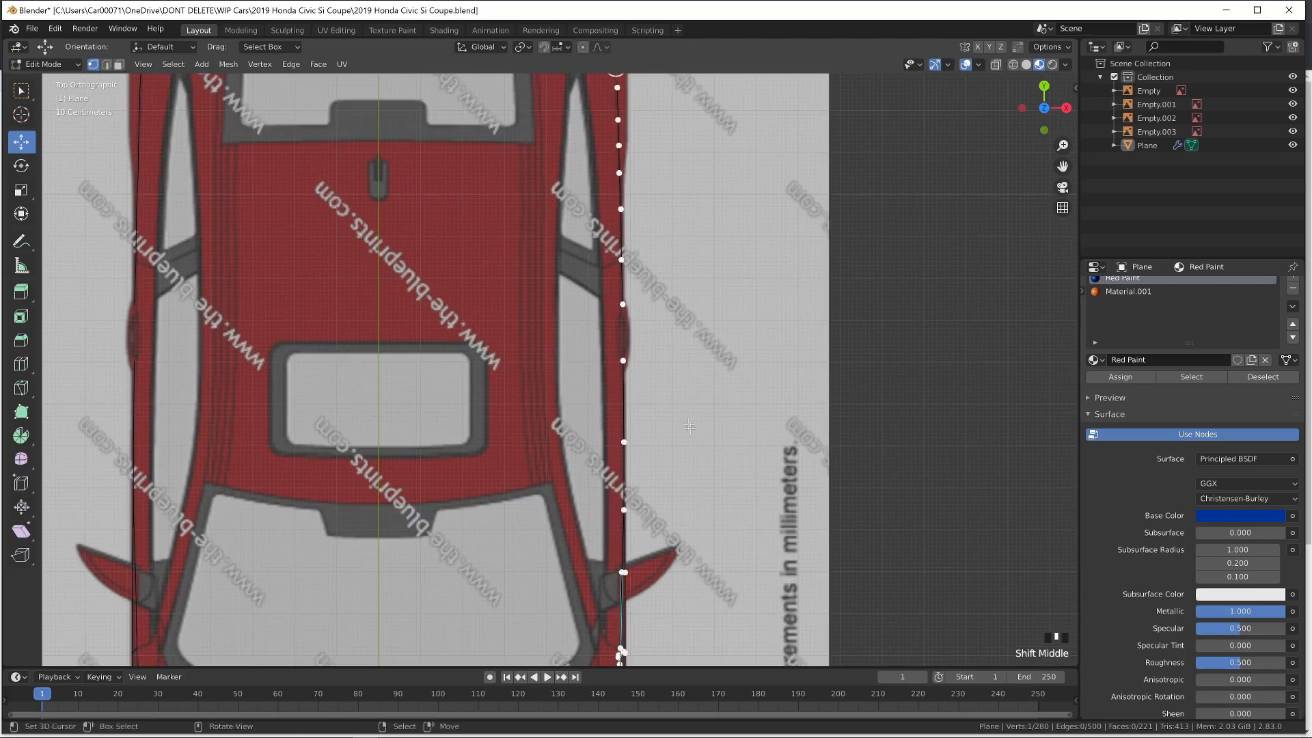
pyautogui.press('KP_3')
pyautogui.press('Tab')
pyautogui.scroll(5, 768, 469)
pyautogui.press('Tab')
pyautogui.rightClick(788, 450)
pyautogui.moveTo(792, 404); pyautogui.dragTo(792, 405)
pyautogui.rightClick(697, 456)
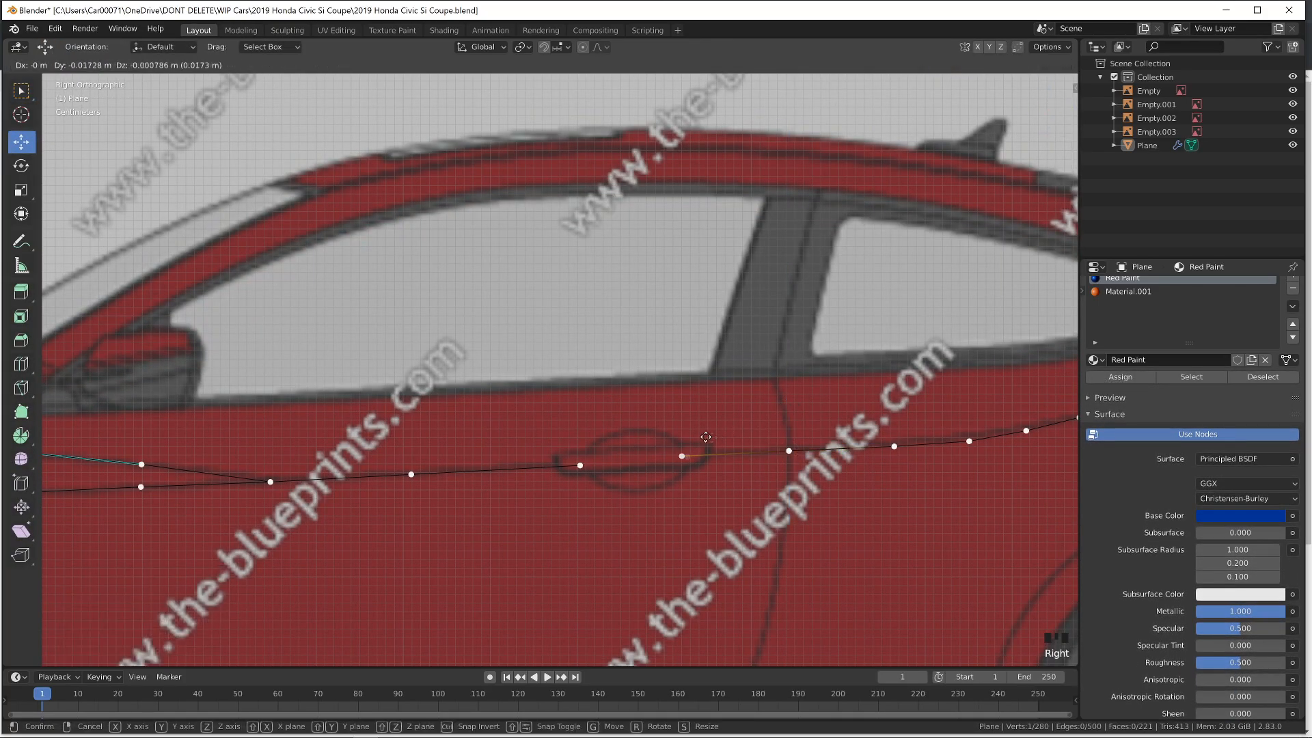
pyautogui.moveTo(703, 421); pyautogui.dragTo(703, 423)
pyautogui.press('Tab')
# Readjust the height of the door-gap crease vertex against the side blueprint
pyautogui.keyDown('shift'); pyautogui.moveTo(797, 433); pyautogui.dragTo(633, 436, button='middle'); pyautogui.keyUp('shift')
pyautogui.press('Tab')
pyautogui.rightClick(625, 451)
pyautogui.click(643, 403)
pyautogui.moveTo(630, 406); pyautogui.dragTo(630, 408)
pyautogui.press('Tab')
# Adjust the crease vertices just behind the door gap in side view and inspect the smoothed line in Object Mode
pyautogui.press('Tab')
pyautogui.rightClick(730, 447)
pyautogui.moveTo(734, 405); pyautogui.dragTo(862, 390)
pyautogui.rightClick(804, 444)
pyautogui.rightClick(862, 434)
pyautogui.press('Tab')
pyautogui.keyDown('shift'); pyautogui.moveTo(888, 409); pyautogui.dragTo(818, 465, button='middle'); pyautogui.keyUp('shift')
pyautogui.press('Tab')
pyautogui.press('Tab')
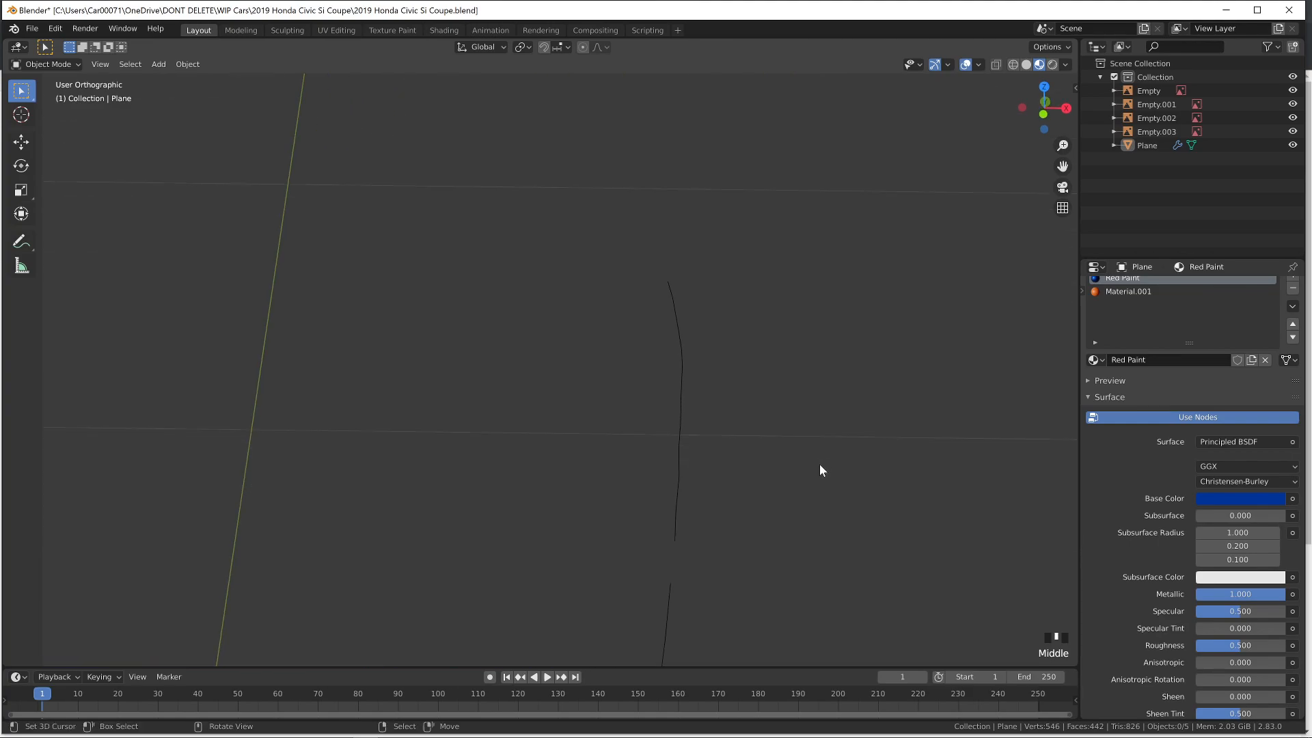
# In top view, shift three neighbouring crease vertices on the rear quarter panel along X to even out the line
pyautogui.press('KP_7')
pyautogui.press('Tab')
pyautogui.keyDown('shift'); pyautogui.moveTo(737, 231); pyautogui.dragTo(729, 467, button='middle'); pyautogui.keyUp('shift')
pyautogui.moveTo(701, 465); pyautogui.dragTo(714, 465)
pyautogui.click(662, 406)
pyautogui.moveTo(711, 404); pyautogui.dragTo(714, 403)
pyautogui.click(658, 352)
pyautogui.moveTo(702, 355); pyautogui.dragTo(705, 357)
pyautogui.press('Tab')
# Move the next crease vertex along X, readjust its neighbour, and preview the smoothed line over the top blueprint
pyautogui.press('Tab')
pyautogui.click(652, 298)
pyautogui.moveTo(703, 292); pyautogui.dragTo(706, 291)
pyautogui.press('Tab')
pyautogui.press('Tab')
pyautogui.click(660, 351)
pyautogui.moveTo(717, 352); pyautogui.dragTo(717, 350)
pyautogui.press('Tab')
pyautogui.scroll(-5, 716, 360)
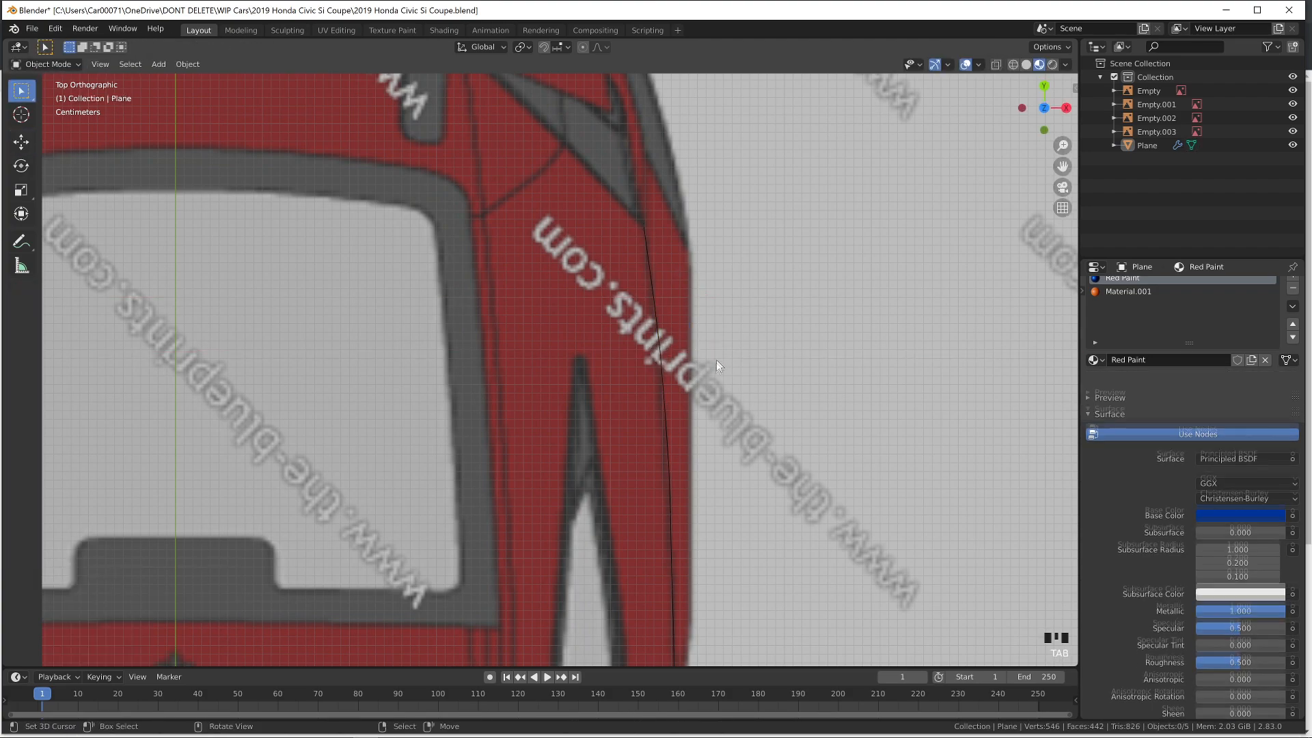
# Save the file and inspect the smoothed crease line from angled and top views
pyautogui.moveTo(736, 531); pyautogui.dragTo(806, 448, button='middle')
pyautogui.hotkey('ctrl', 's')
pyautogui.press('KP_7')
pyautogui.hotkey('ctrl', 's')
pyautogui.moveTo(703, 306); pyautogui.dragTo(760, 556, button='middle')
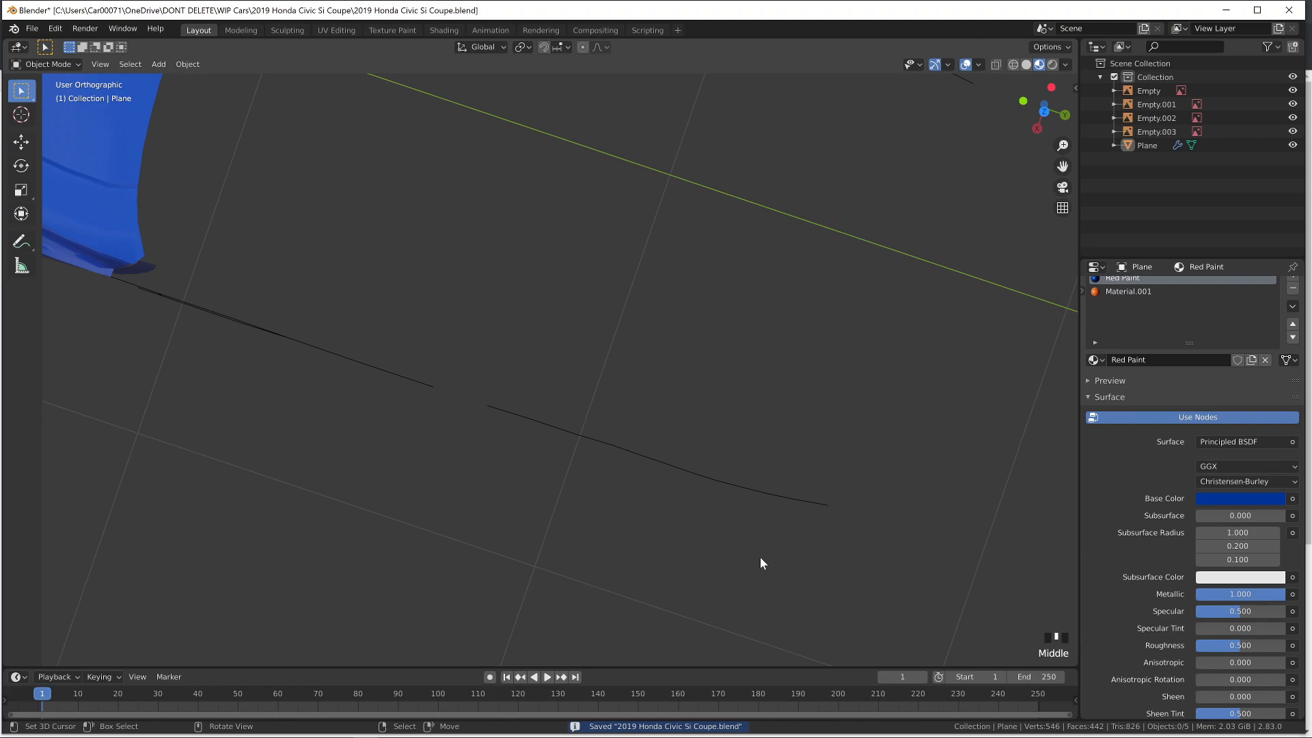
pyautogui.press('KP_7')
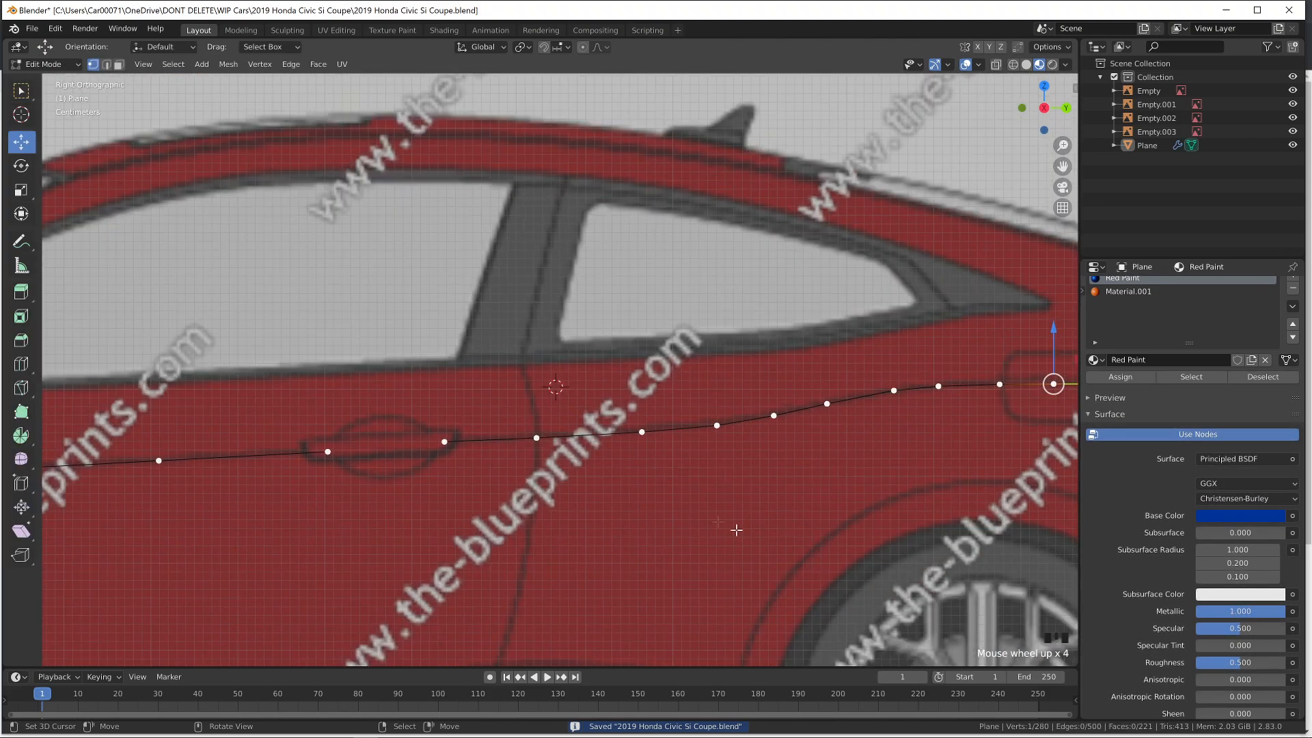
# In side view, join the crease across the door handle with an edge and adjust the heights of its two end vertices
pyautogui.keyDown('shift'); pyautogui.moveTo(474, 461); pyautogui.dragTo(513, 451, button='middle'); pyautogui.keyUp('shift')
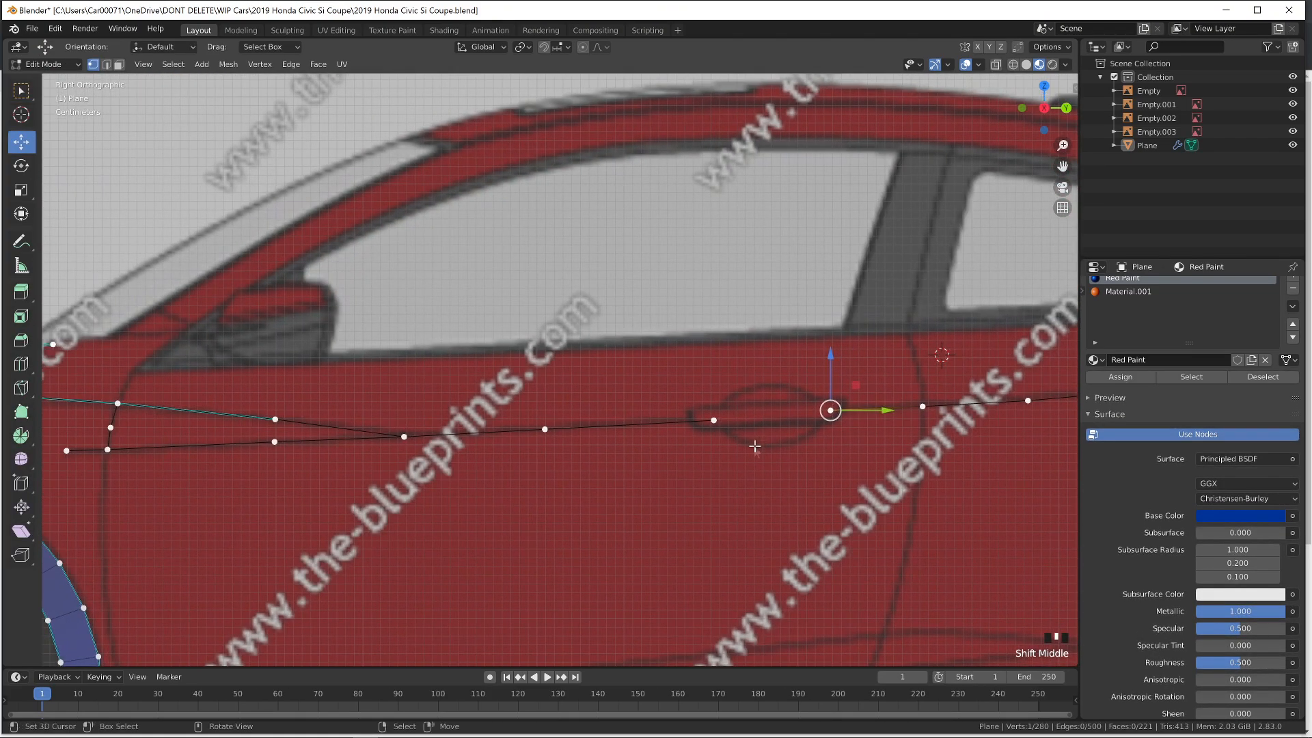
pyautogui.press('Tab')
pyautogui.press('Tab')
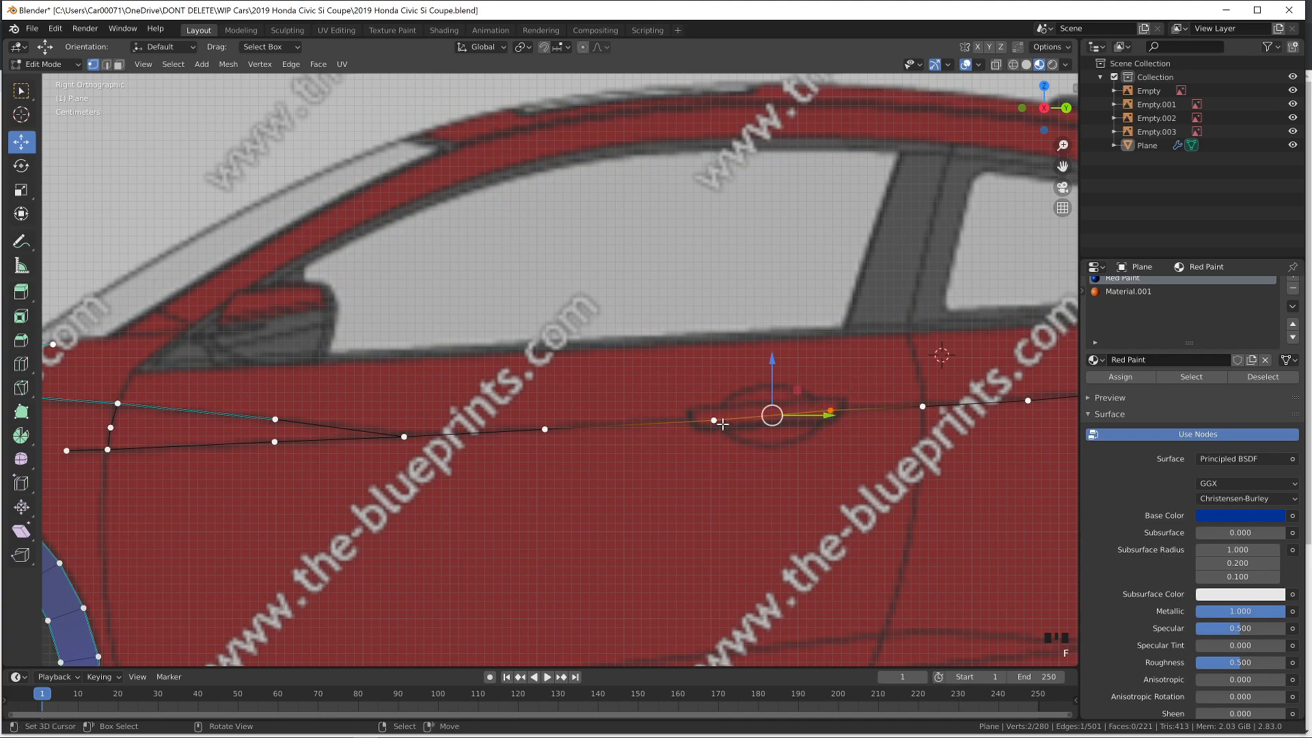
pyautogui.moveTo(719, 374); pyautogui.dragTo(720, 373)
pyautogui.rightClick(831, 411)
pyautogui.moveTo(830, 367); pyautogui.dragTo(834, 367)
# Fine-tune the heights of the crease vertices from the rear door gap forward across the door against the side blueprint
pyautogui.rightClick(922, 407)
pyautogui.moveTo(921, 362); pyautogui.dragTo(921, 361)
pyautogui.rightClick(830, 412)
pyautogui.moveTo(833, 360); pyautogui.dragTo(835, 358)
pyautogui.rightClick(713, 418)
pyautogui.moveTo(713, 374); pyautogui.dragTo(715, 371)
pyautogui.rightClick(544, 428)
pyautogui.moveTo(544, 381); pyautogui.dragTo(542, 380)
pyautogui.rightClick(404, 436)
pyautogui.moveTo(401, 384); pyautogui.dragTo(400, 383)
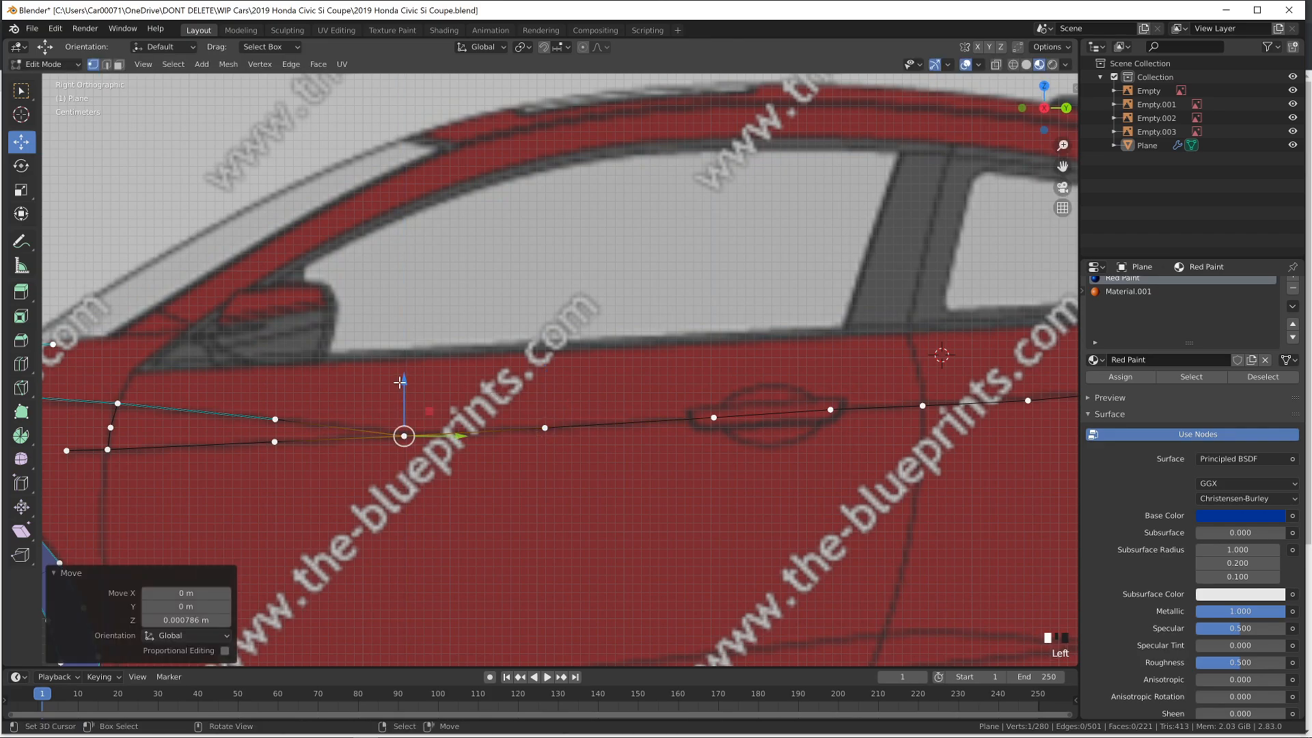
# Preview the full crease line in Object Mode and save the file
pyautogui.press('Tab')
pyautogui.scroll(-3, 567, 450)
pyautogui.press('Tab')
pyautogui.press('Tab')
pyautogui.moveTo(572, 448); pyautogui.dragTo(680, 493, button='middle')
pyautogui.moveTo(702, 536); pyautogui.dragTo(801, 511, button='middle')
pyautogui.hotkey('ctrl', 's')
pyautogui.press('KP_3')
pyautogui.press('Tab')
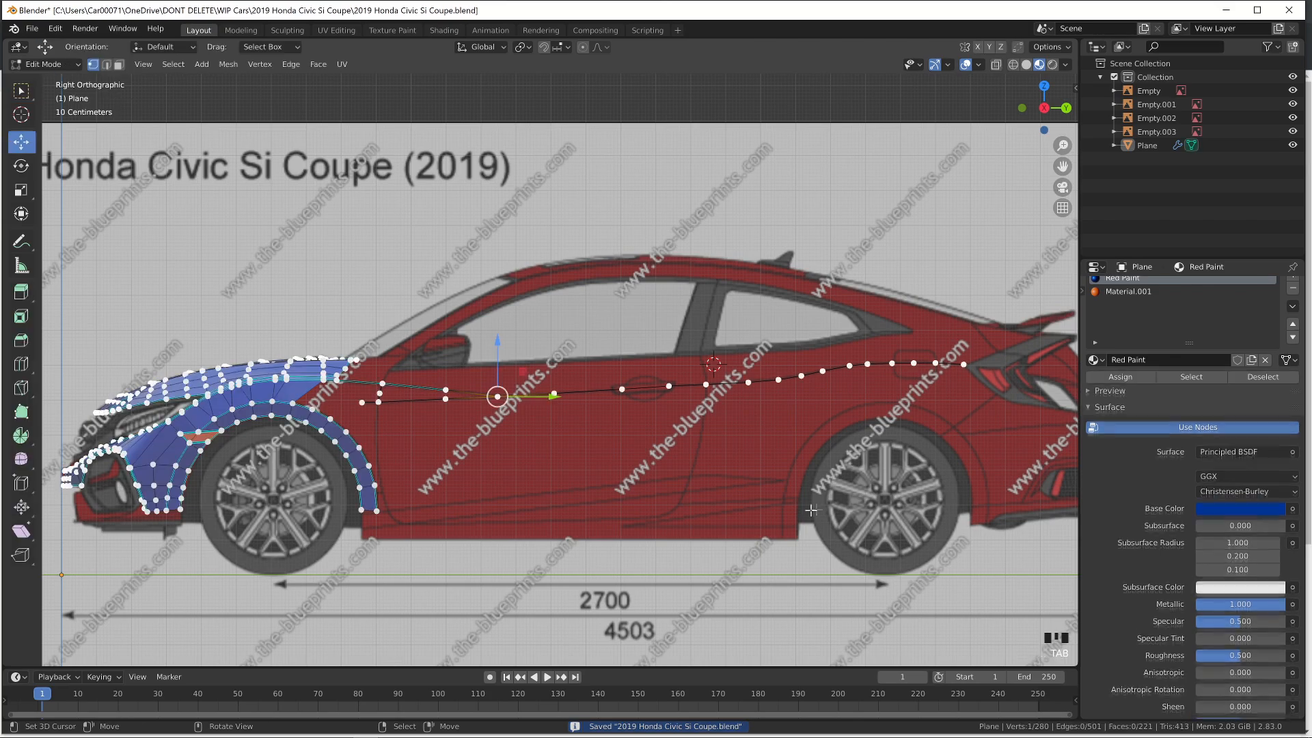
# Fill the wedge between the two crease lines at the front of the door with a triangle and a five-vertex face
pyautogui.press('Tab')
pyautogui.scroll(4, 811, 510)
pyautogui.keyDown('shift'); pyautogui.moveTo(227, 471); pyautogui.dragTo(601, 441, button='middle'); pyautogui.keyUp('shift')
pyautogui.press('Tab')
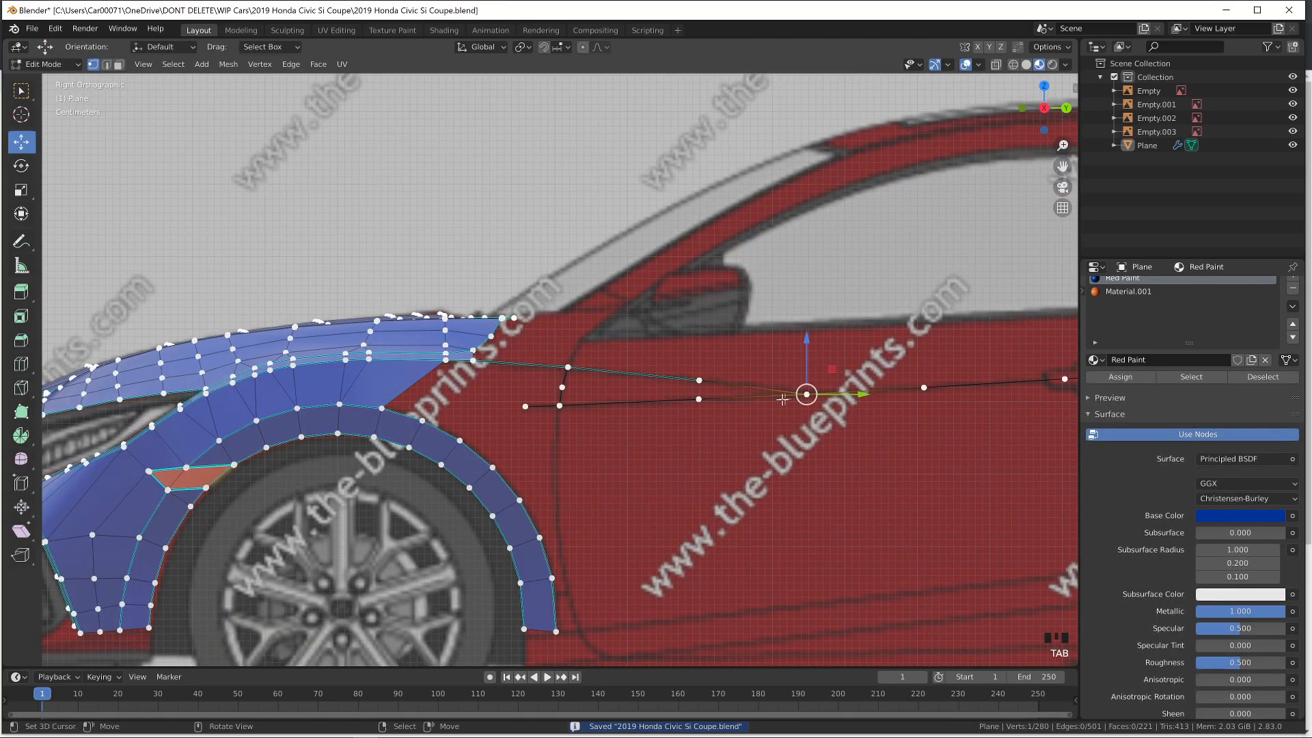
pyautogui.keyDown('shift'); pyautogui.rightClick(698, 381); pyautogui.keyUp('shift')
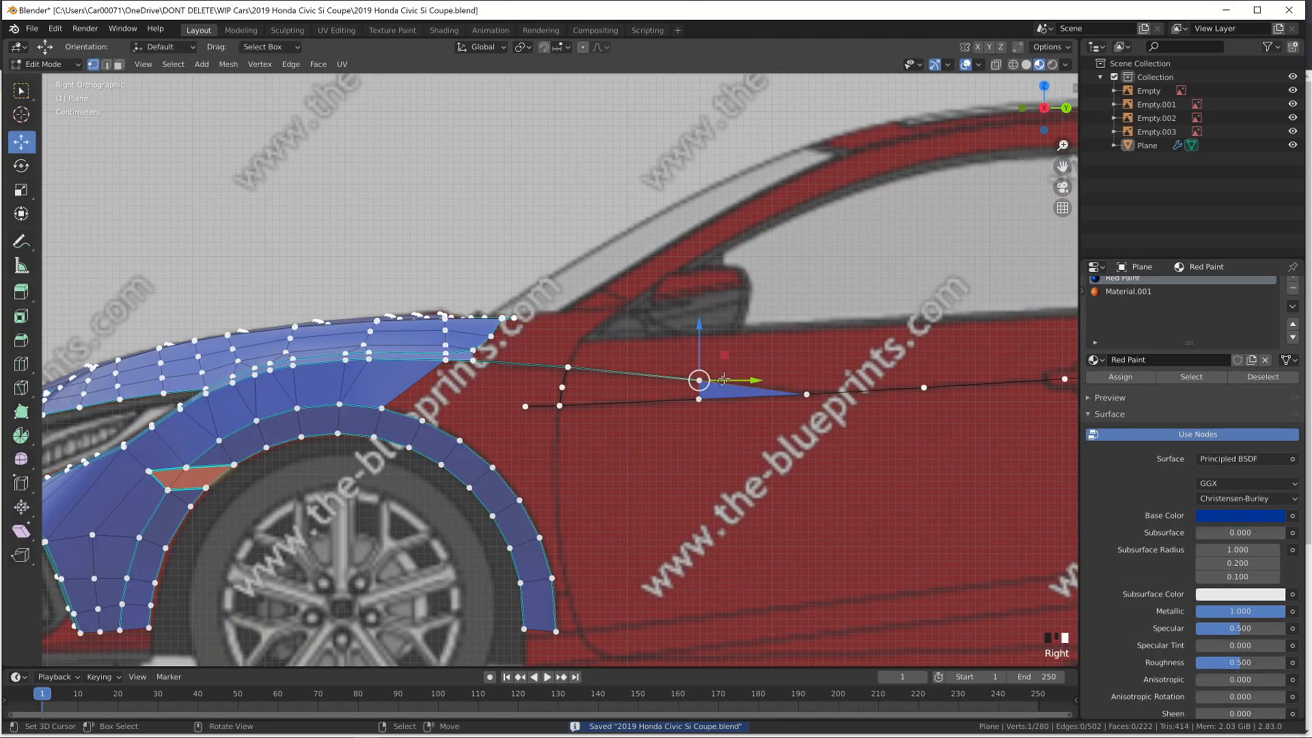
pyautogui.scroll(2, 744, 424)
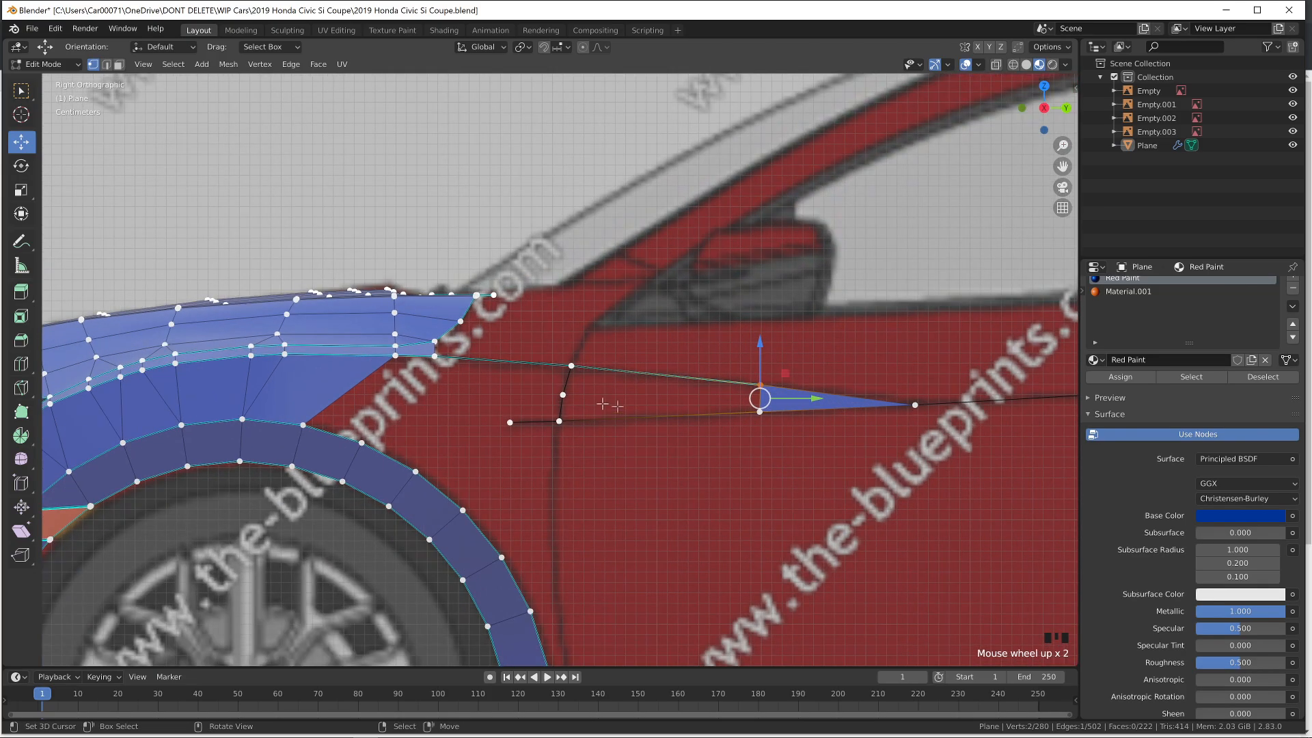
pyautogui.keyDown('shift'); pyautogui.rightClick(565, 394); pyautogui.keyUp('shift')
pyautogui.keyDown('shift'); pyautogui.rightClick(562, 422); pyautogui.keyUp('shift')
pyautogui.press('f')
# Inspect the filled door faces in Object Mode and select the whole mesh in side view
pyautogui.press('Tab')
pyautogui.moveTo(587, 435); pyautogui.dragTo(697, 469, button='middle')
pyautogui.press('Tab')
pyautogui.press('a')
pyautogui.press('Tab')
pyautogui.press('Tab')
pyautogui.press('KP_3')
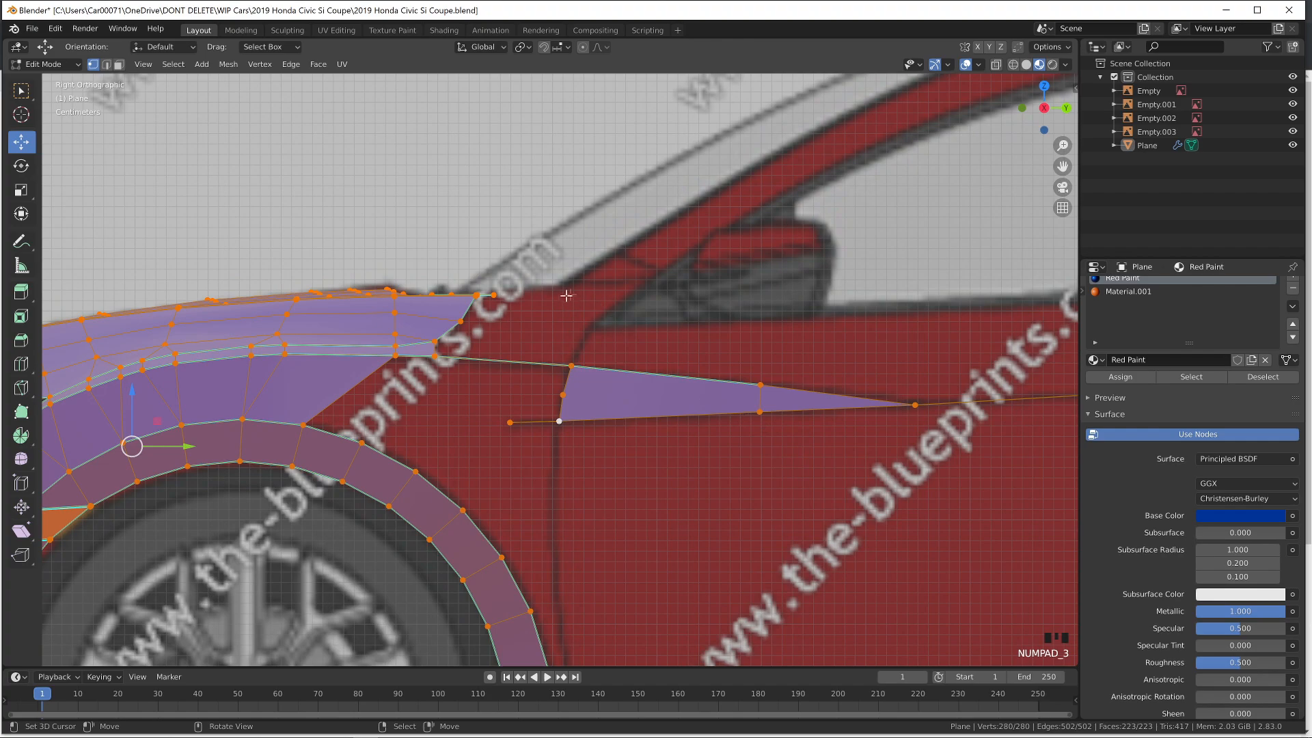
# Try deleting the five-vertex face behind the front door gap and undo the deletion
pyautogui.rightClick(571, 365)
pyautogui.keyDown('shift'); pyautogui.rightClick(557, 401); pyautogui.keyUp('shift')
pyautogui.keyDown('shift'); pyautogui.rightClick(756, 383); pyautogui.keyUp('shift')
pyautogui.press('Delete')
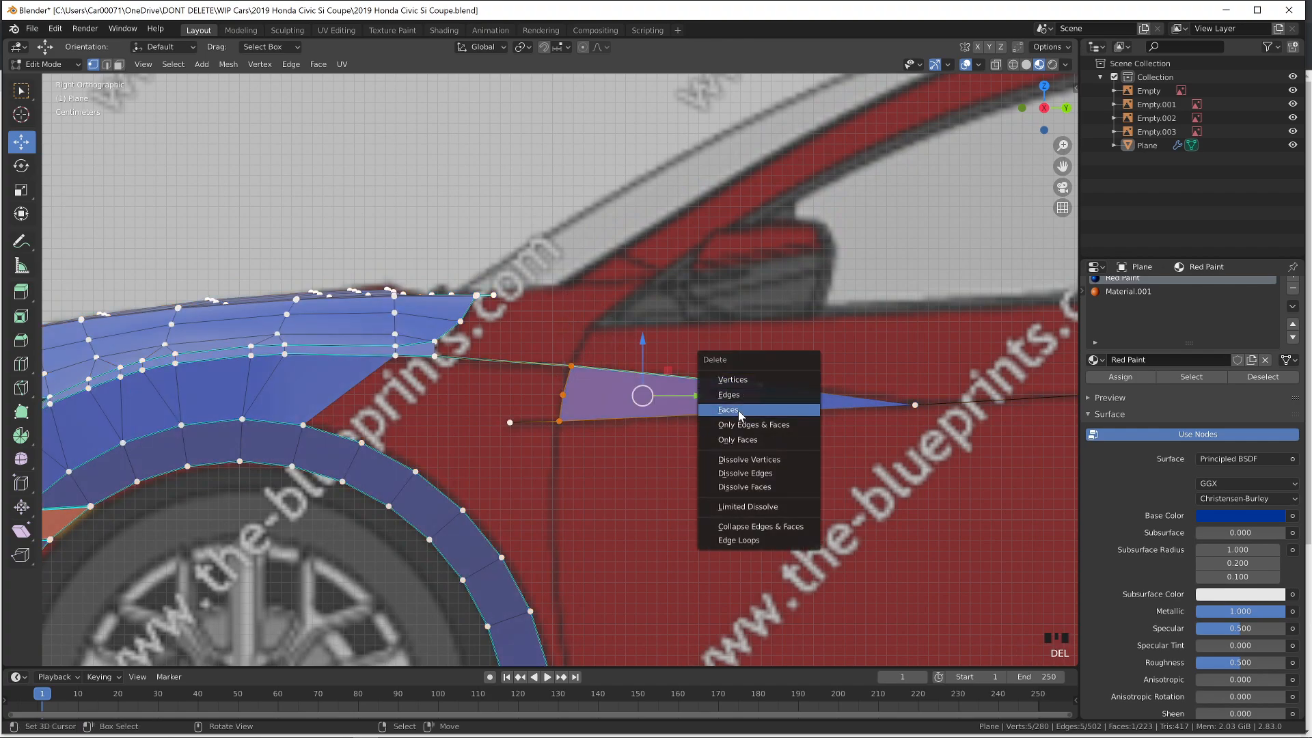
pyautogui.click(739, 409)
pyautogui.hotkey('ctrl', 'z')
# Knife-cut the door wedge lengthwise from its rear tip to the middle door-gap vertex and merge the extra vertex at the tip
pyautogui.press('l')
pyautogui.rightClick(915, 404)
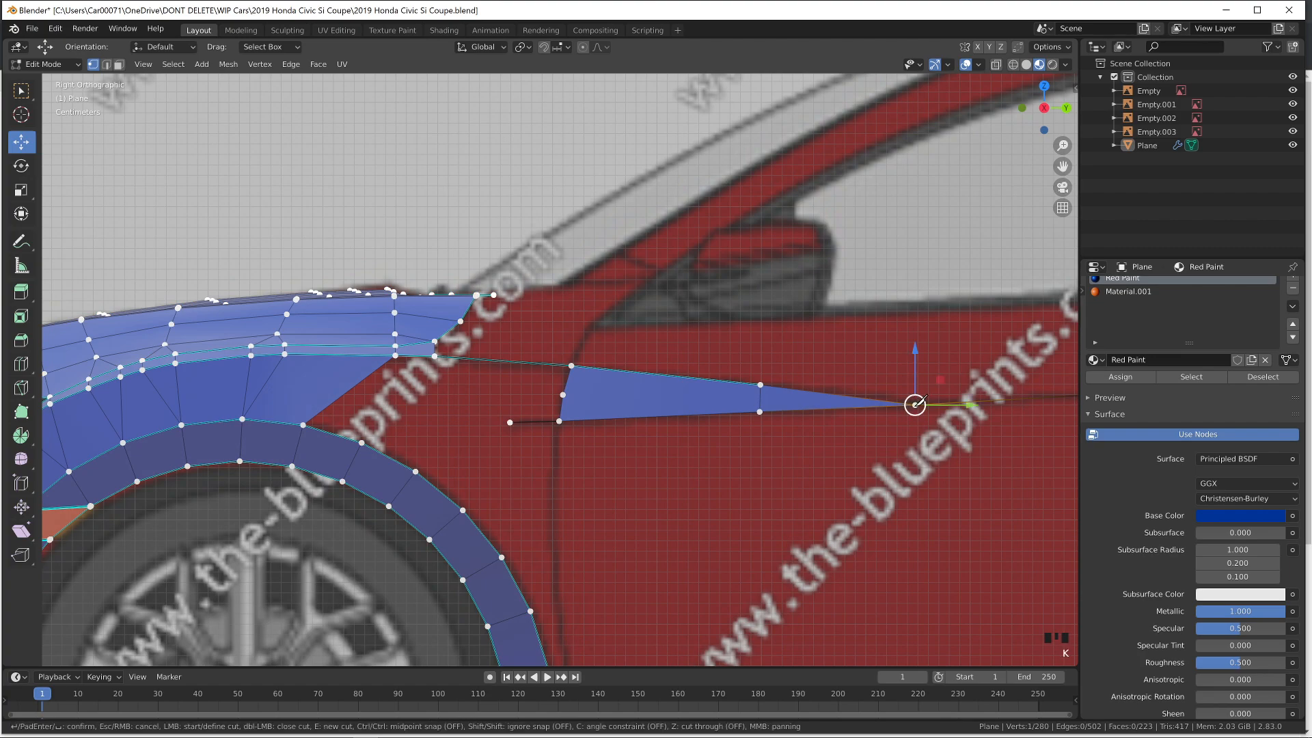
pyautogui.click(564, 395)
pyautogui.press('Return')
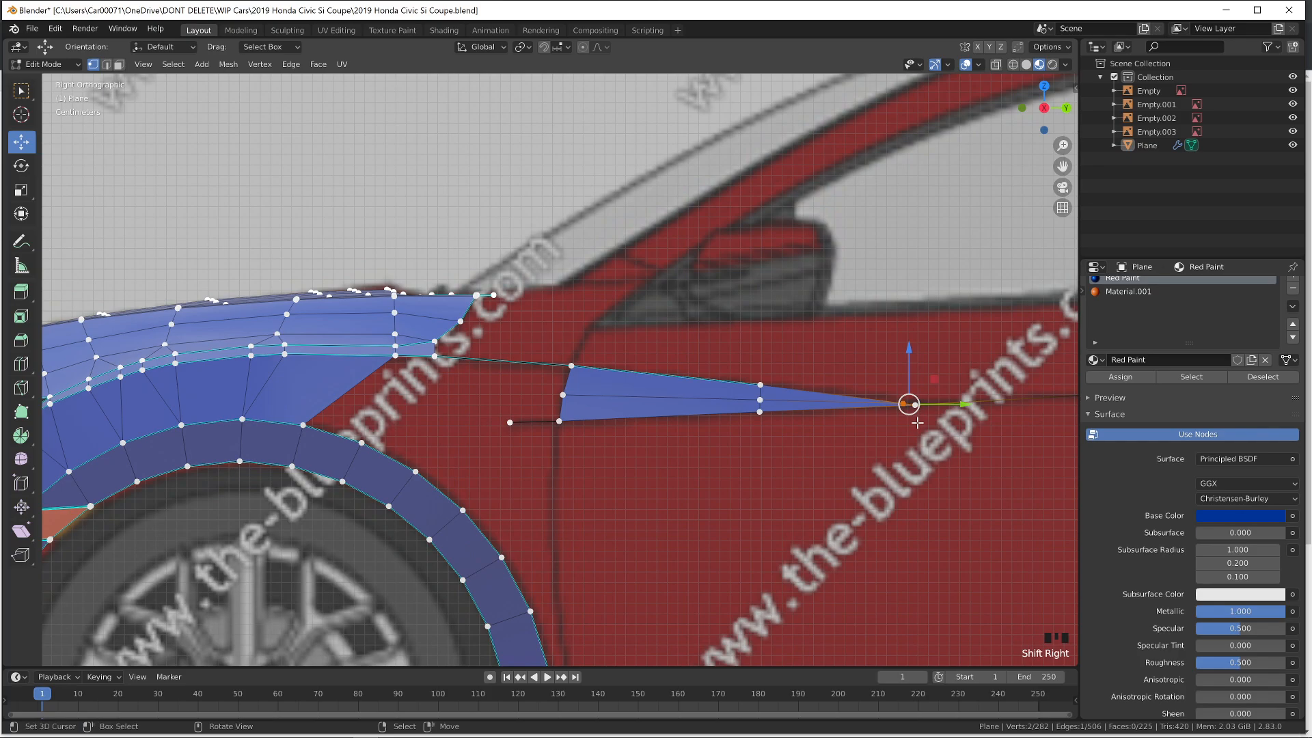
pyautogui.press('m')
pyautogui.click(917, 424)
# Adjust the middle vertex of the door wedge in an angled view and check the surface shading
pyautogui.press('Tab')
pyautogui.moveTo(731, 441); pyautogui.dragTo(799, 451, button='middle')
pyautogui.press('z')
pyautogui.click(861, 460)
pyautogui.moveTo(717, 471)
pyautogui.mouseDown(button='middle')
pyautogui.moveTo(802, 489)
pyautogui.moveTo(745, 421)
pyautogui.mouseUp(button='middle')
pyautogui.press('Tab')
pyautogui.moveTo(838, 360); pyautogui.dragTo(854, 357, button='middle')
pyautogui.moveTo(854, 357); pyautogui.dragTo(859, 357)
pyautogui.press('Tab')
pyautogui.press('z')
pyautogui.click(857, 447)
pyautogui.moveTo(878, 488)
pyautogui.mouseDown(button='middle')
pyautogui.moveTo(825, 515)
pyautogui.moveTo(764, 507)
pyautogui.mouseUp(button='middle')
pyautogui.press('KP_3')
pyautogui.press('Tab')
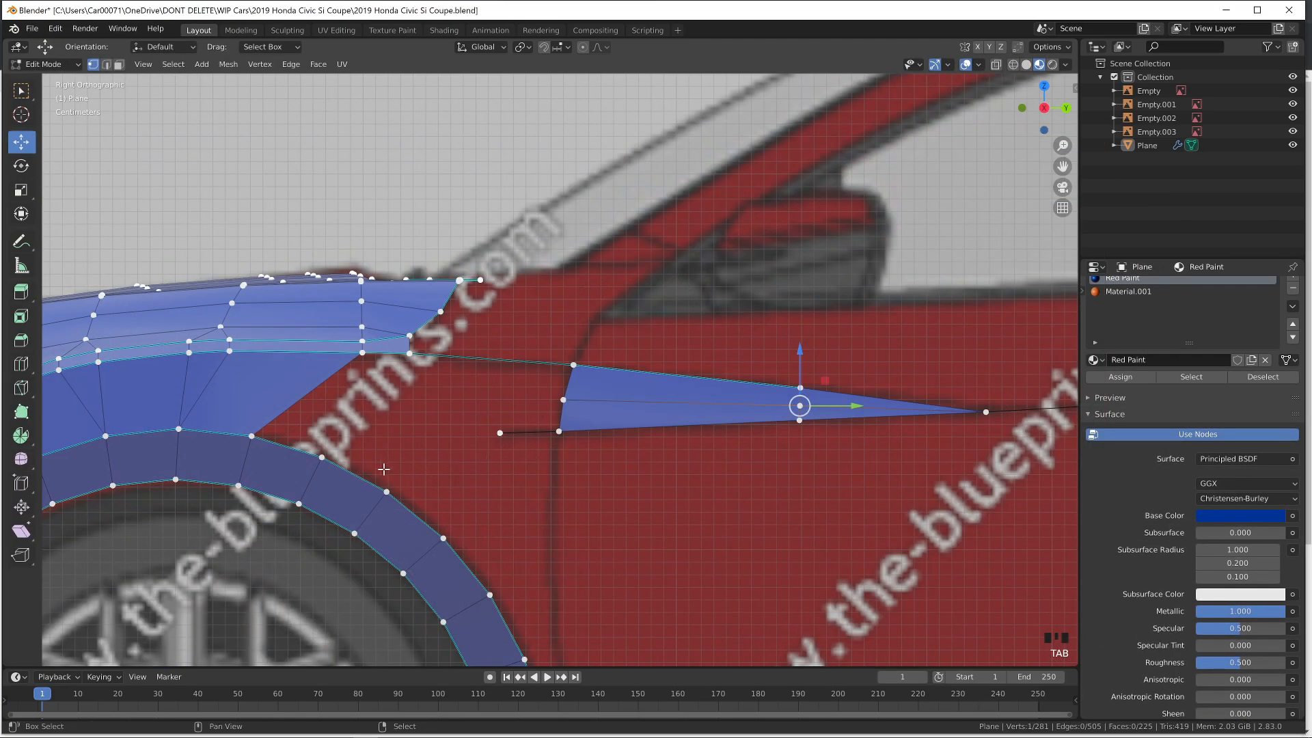
# Switch to the reference photo board and examine the front fender and headlight area in two close-up photos
pyautogui.keyDown('shift'); pyautogui.moveTo(384, 469); pyautogui.dragTo(703, 449, button='middle'); pyautogui.keyUp('shift')
pyautogui.hotkey('alt', 'Tab')
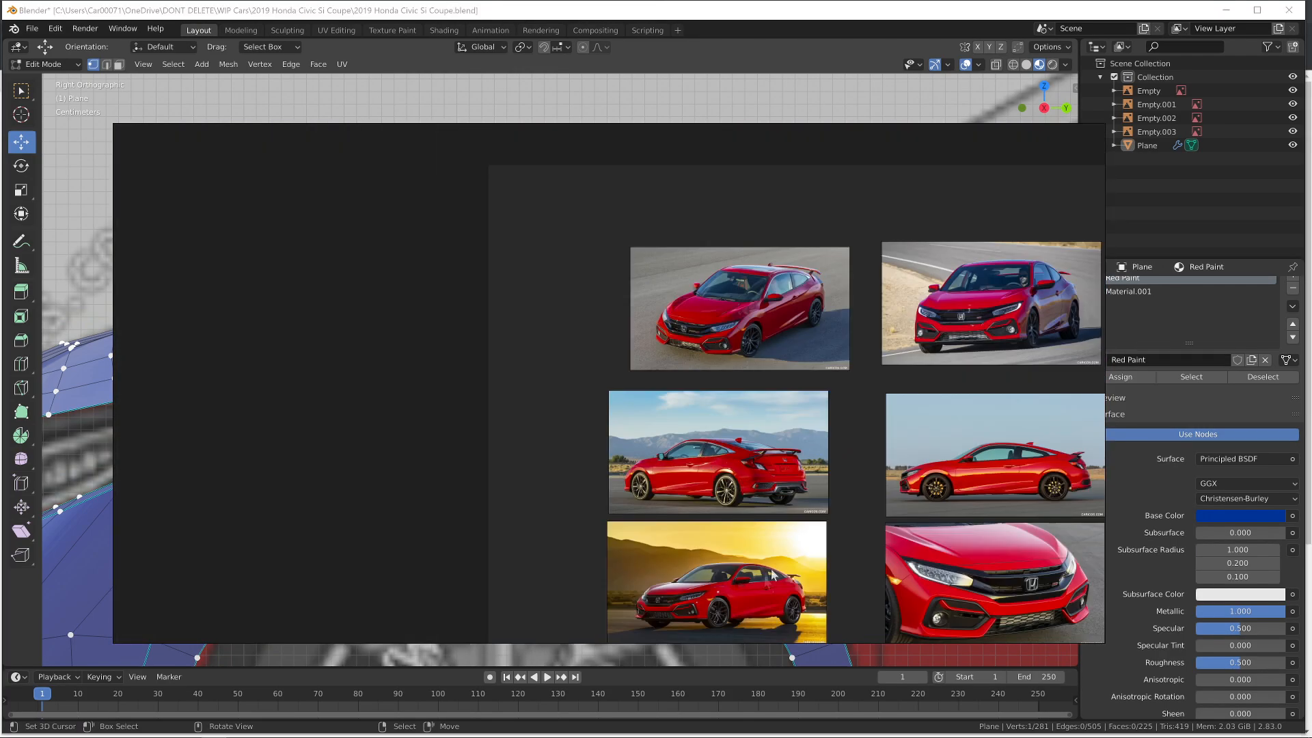
pyautogui.doubleClick(759, 581)
pyautogui.scroll(6, 572, 476)
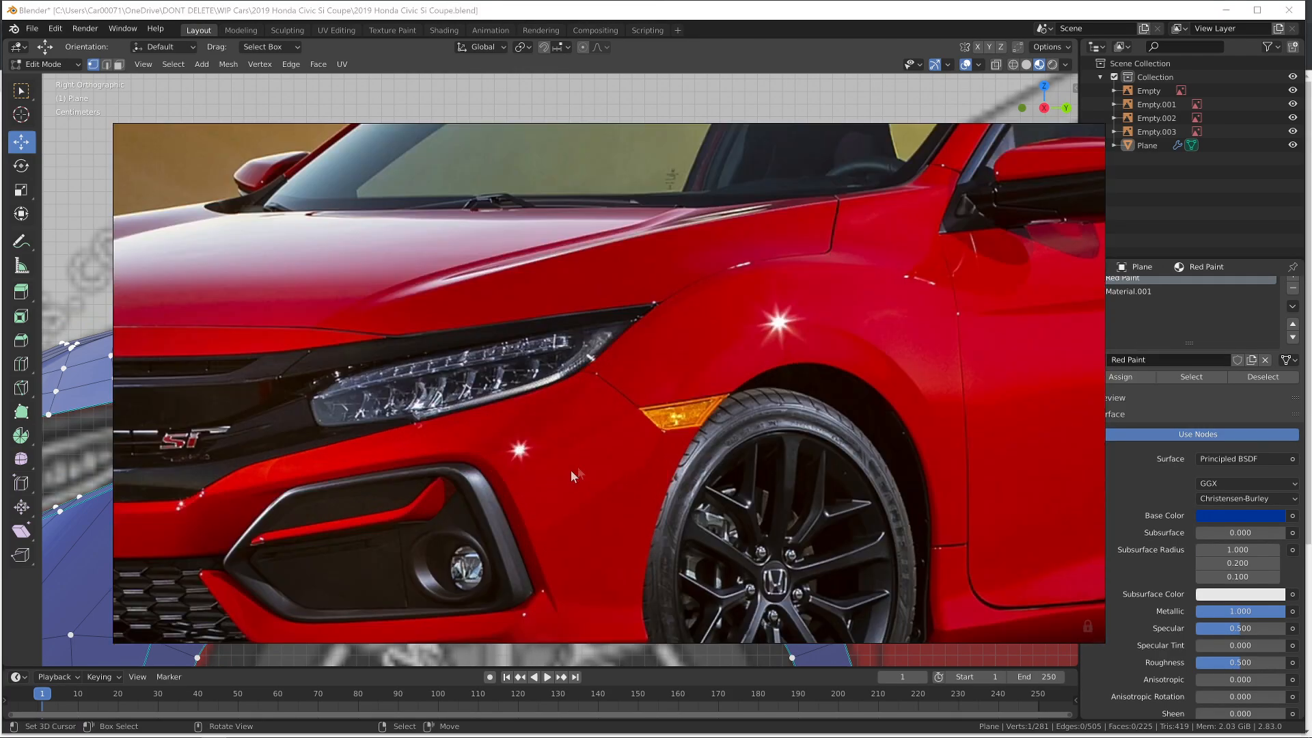
pyautogui.scroll(-10, 891, 536)
pyautogui.moveTo(892, 544); pyautogui.dragTo(681, 487, button='middle')
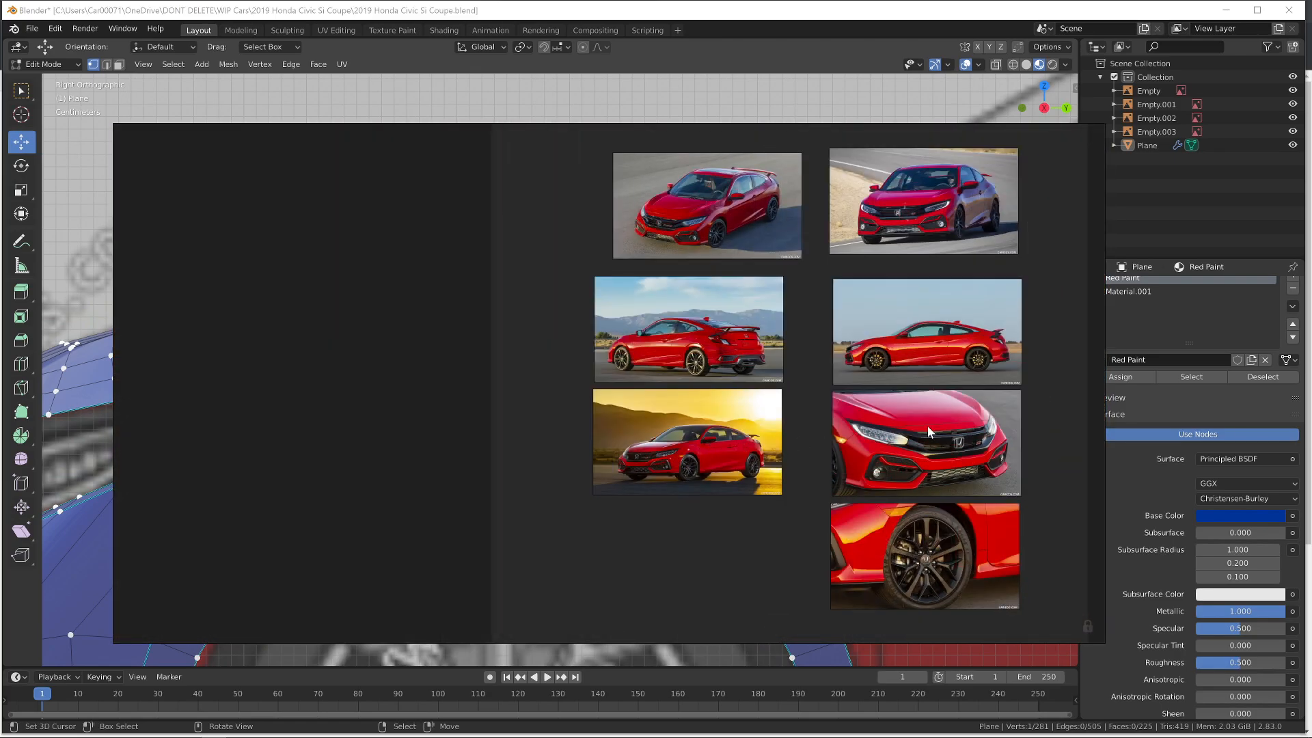
pyautogui.doubleClick(927, 429)
pyautogui.scroll(3, 574, 365)
pyautogui.moveTo(441, 372); pyautogui.dragTo(931, 495, button='middle')
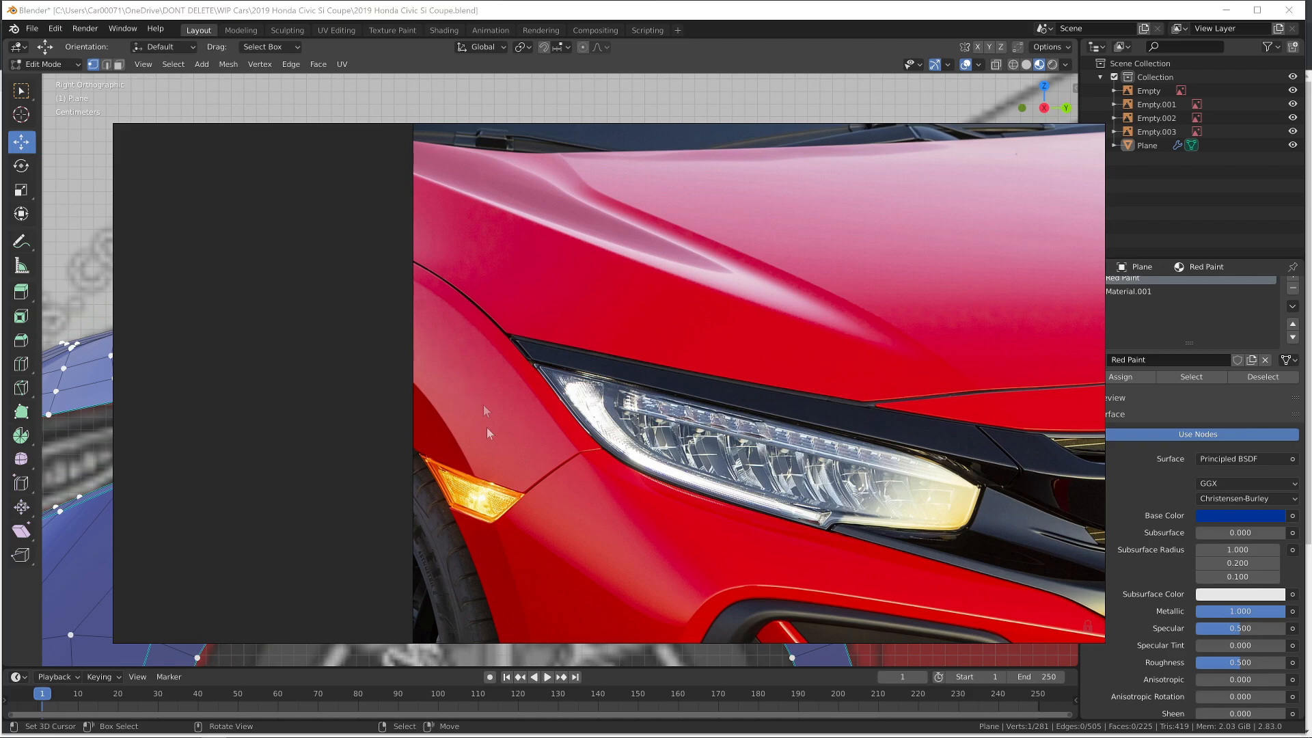
pyautogui.hotkey('alt', 'Tab')
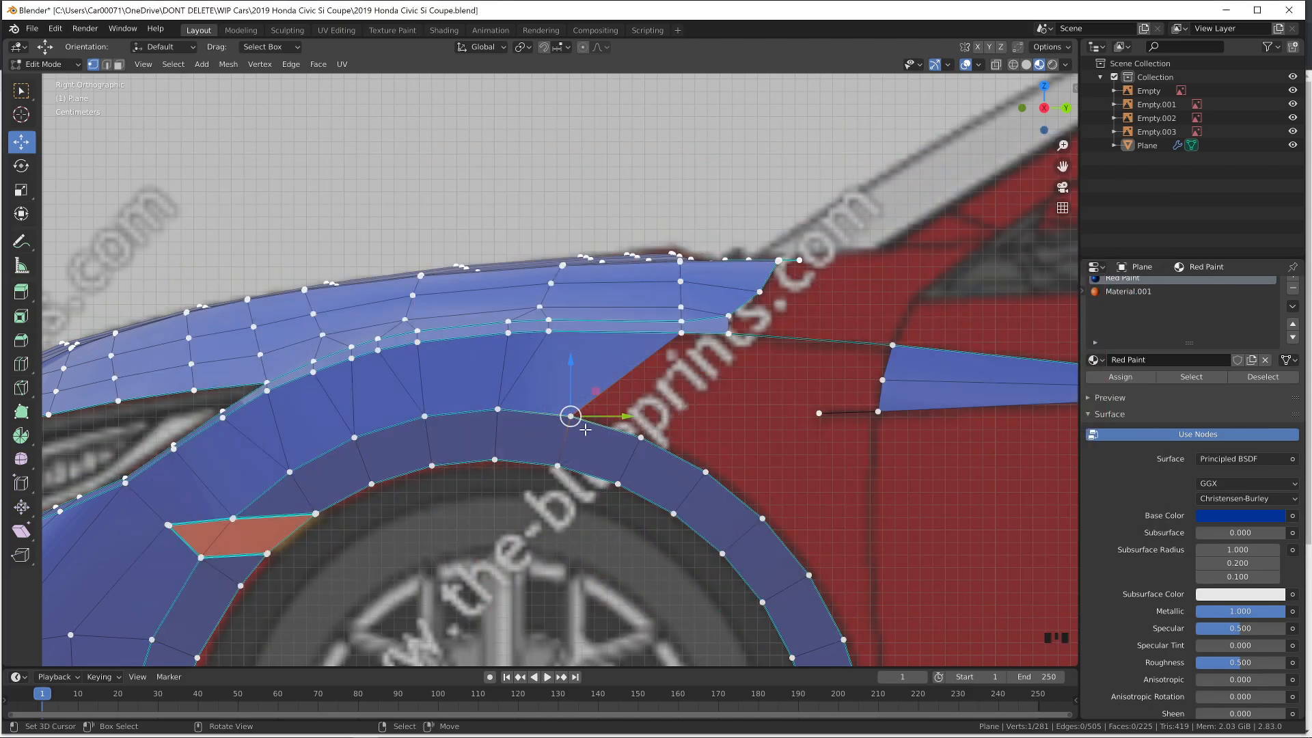
# Knife-cut the front fender faces from the side marker's upper front corner over the wheel arch to the fender's open rear edge
pyautogui.press('k')
pyautogui.scroll(8, 170, 523)
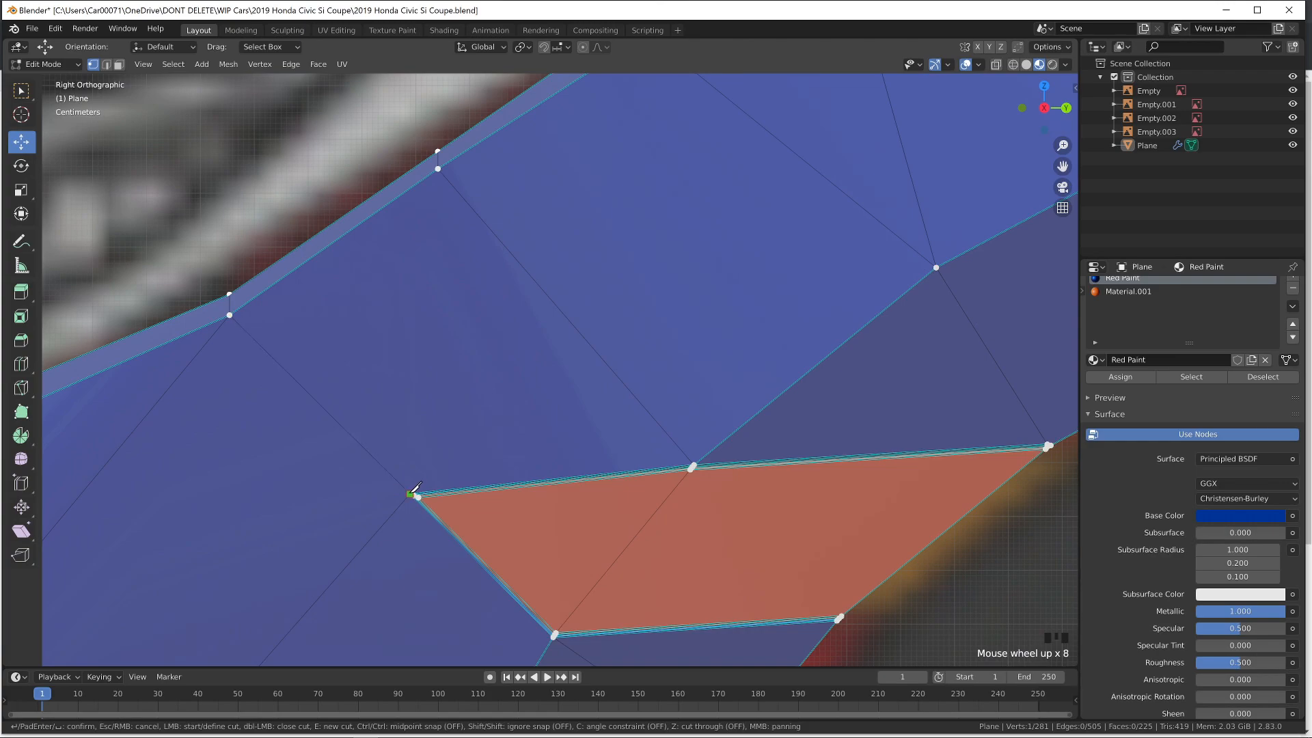
pyautogui.click(411, 494)
pyautogui.scroll(-1, 506, 393)
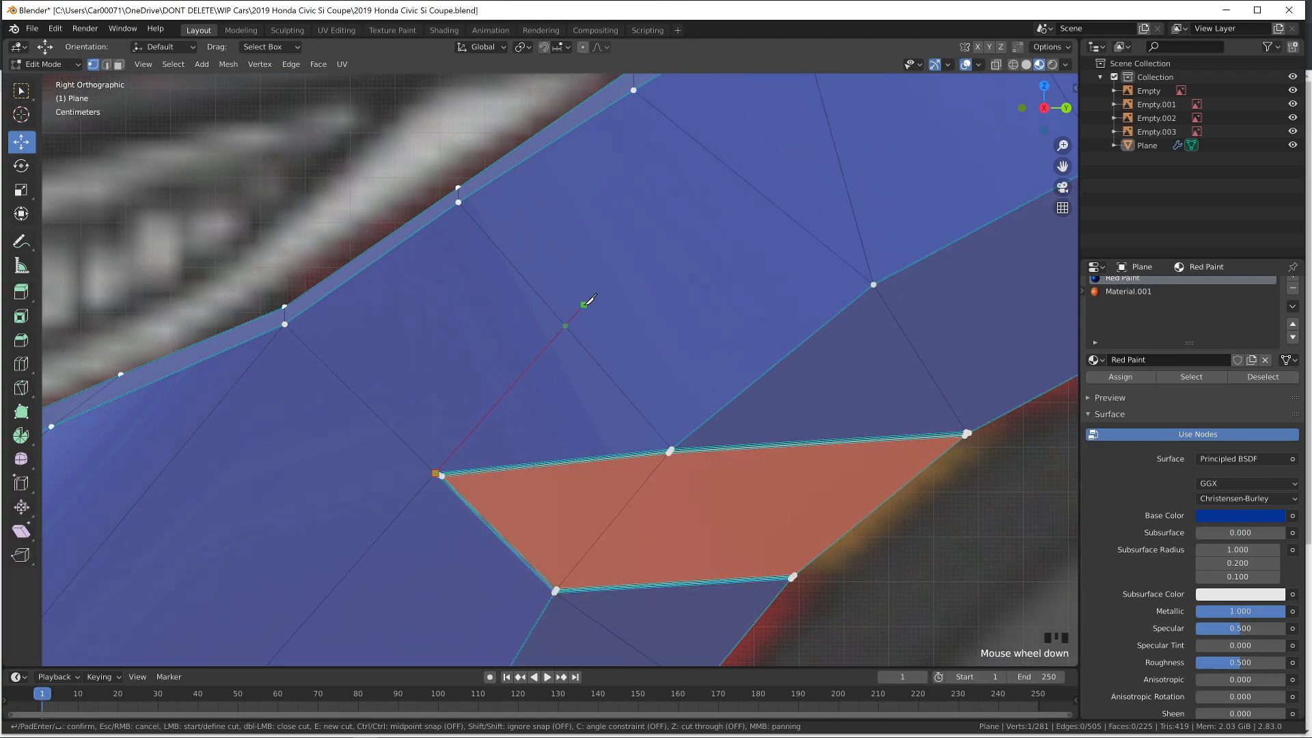
pyautogui.click(571, 330)
pyautogui.scroll(-4, 602, 315)
pyautogui.keyDown('shift'); pyautogui.moveTo(643, 290); pyautogui.dragTo(446, 455, button='middle'); pyautogui.keyUp('shift')
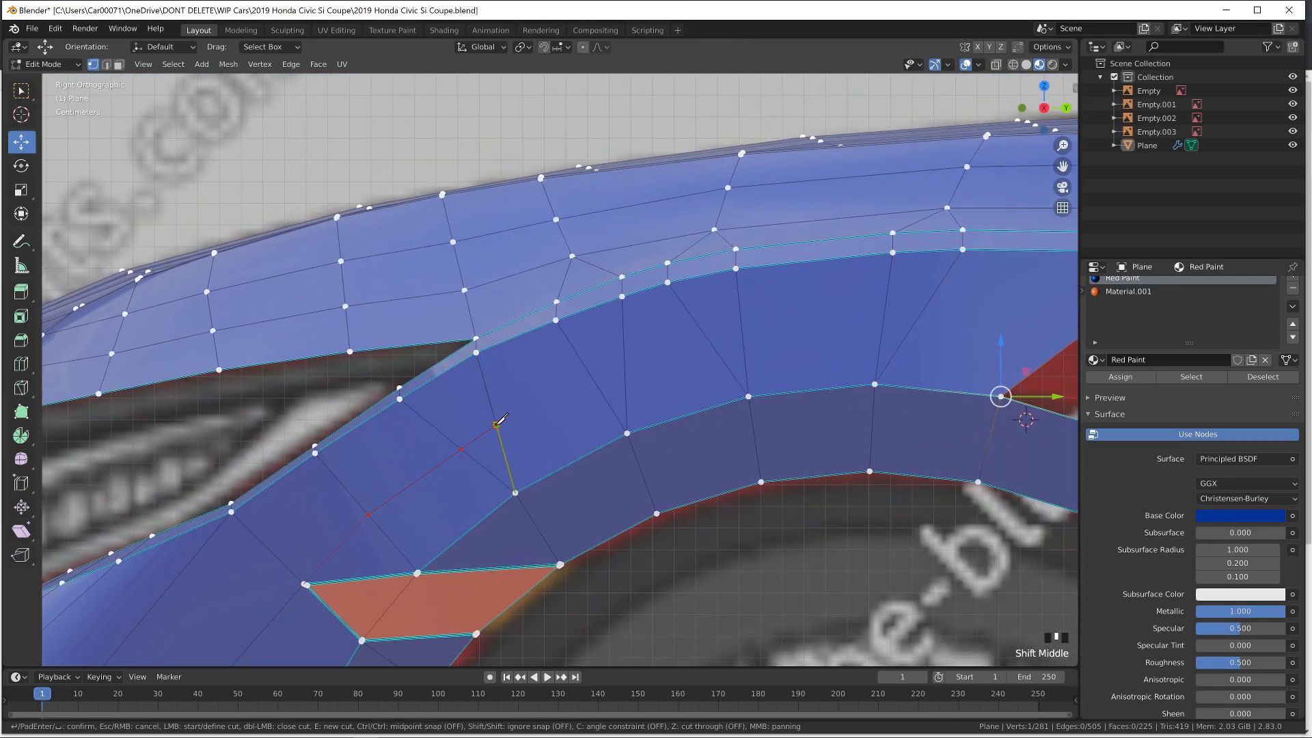
pyautogui.keyDown('shift'); pyautogui.moveTo(629, 364); pyautogui.dragTo(577, 403, button='middle'); pyautogui.keyUp('shift')
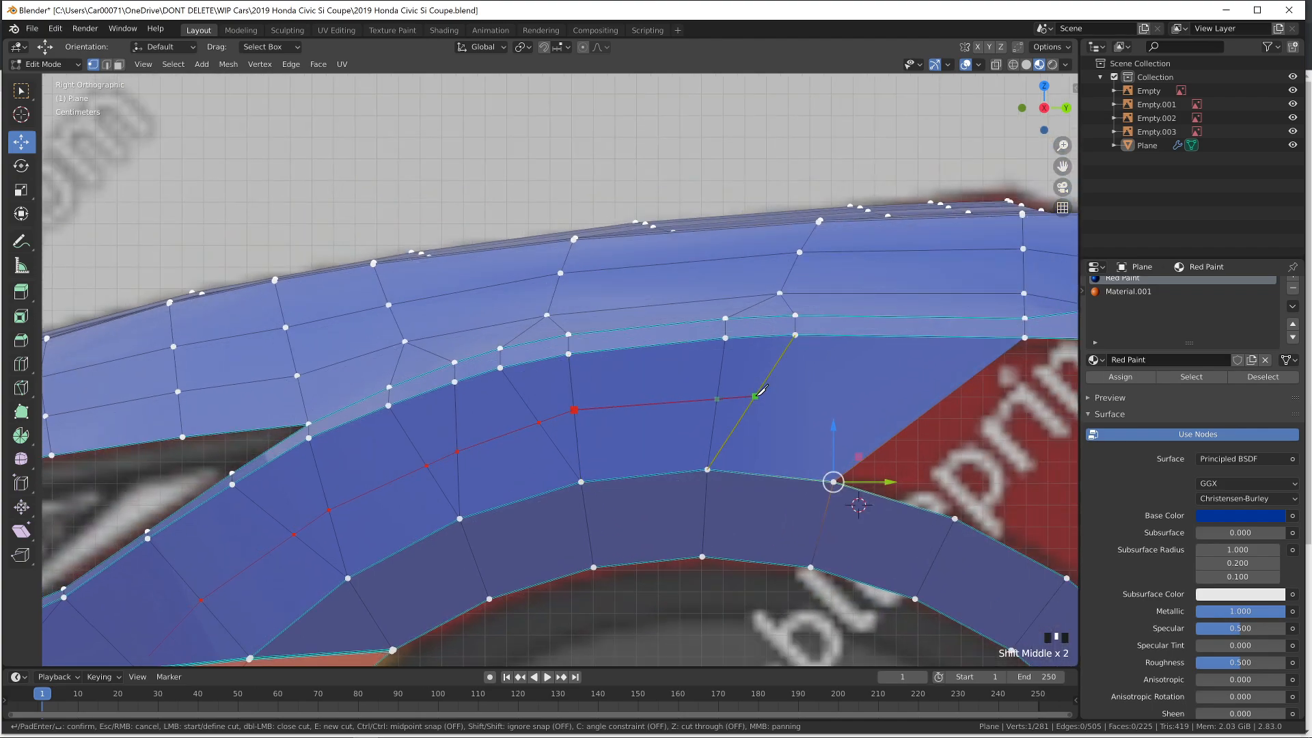
pyautogui.press('Return')
# Select the path of new vertices along the fender cut and nudge it in an angled view
pyautogui.scroll(-3, 378, 507)
pyautogui.keyDown('ctrl'); pyautogui.rightClick(358, 503); pyautogui.keyUp('ctrl')
pyautogui.moveTo(362, 502); pyautogui.dragTo(526, 499, button='middle')
pyautogui.moveTo(802, 422); pyautogui.dragTo(803, 421)
pyautogui.moveTo(803, 421); pyautogui.dragTo(684, 453, button='middle')
# Connect the fender cut's rear vertex to the crease end ahead of the door gap and split that edge at its midpoint
pyautogui.press('KP_3')
pyautogui.rightClick(773, 394)
pyautogui.press('Tab')
pyautogui.press('Tab')
pyautogui.keyDown('shift'); pyautogui.rightClick(966, 431); pyautogui.keyUp('shift')
pyautogui.press('f')
pyautogui.hotkey('ctrl', 'r')
pyautogui.click(895, 421)
pyautogui.rightClick(896, 420)
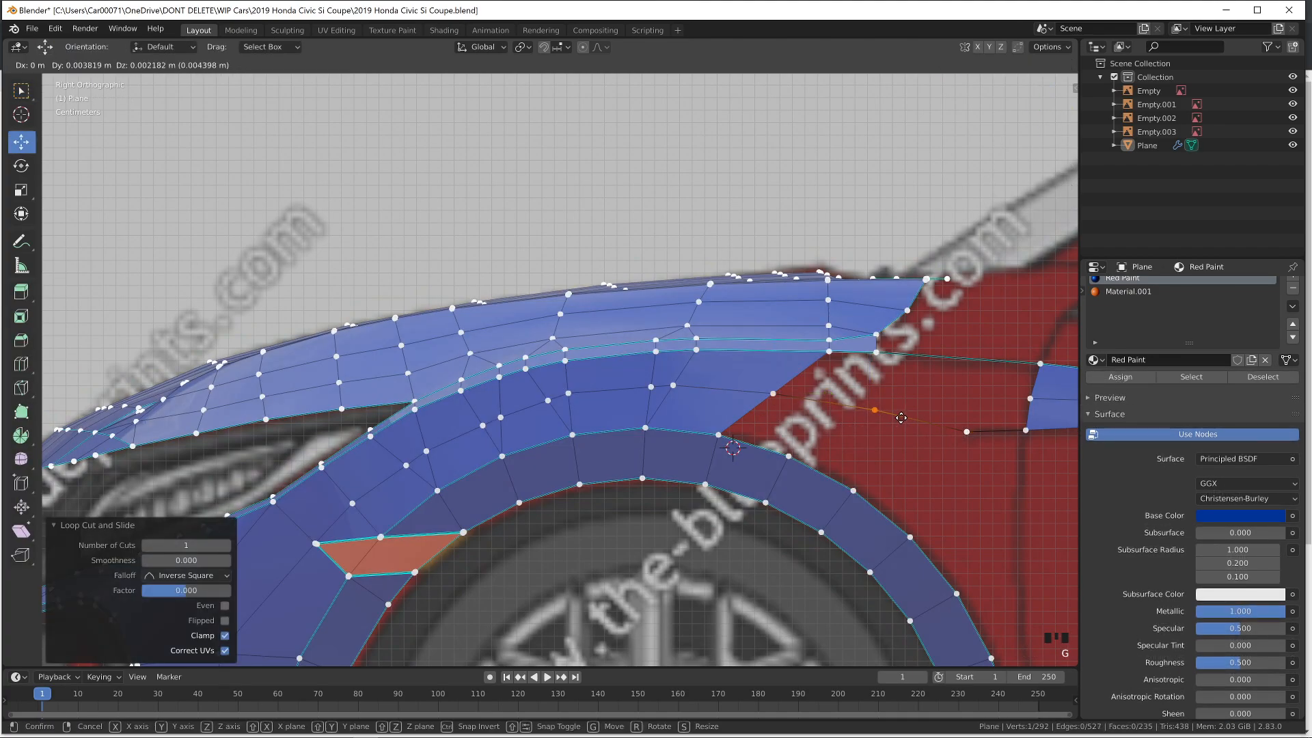
# Fill faces from the new edge down to the wheel arch and up to the fender's upper edge
pyautogui.press('f')
pyautogui.press('f')
pyautogui.moveTo(821, 440); pyautogui.dragTo(700, 504, button='middle')
pyautogui.press('Tab')
pyautogui.moveTo(628, 530); pyautogui.dragTo(824, 513, button='middle')
pyautogui.press('KP_3')
pyautogui.press('Tab')
pyautogui.rightClick(829, 352)
pyautogui.keyDown('shift'); pyautogui.rightClick(772, 393); pyautogui.keyUp('shift')
pyautogui.press('f')
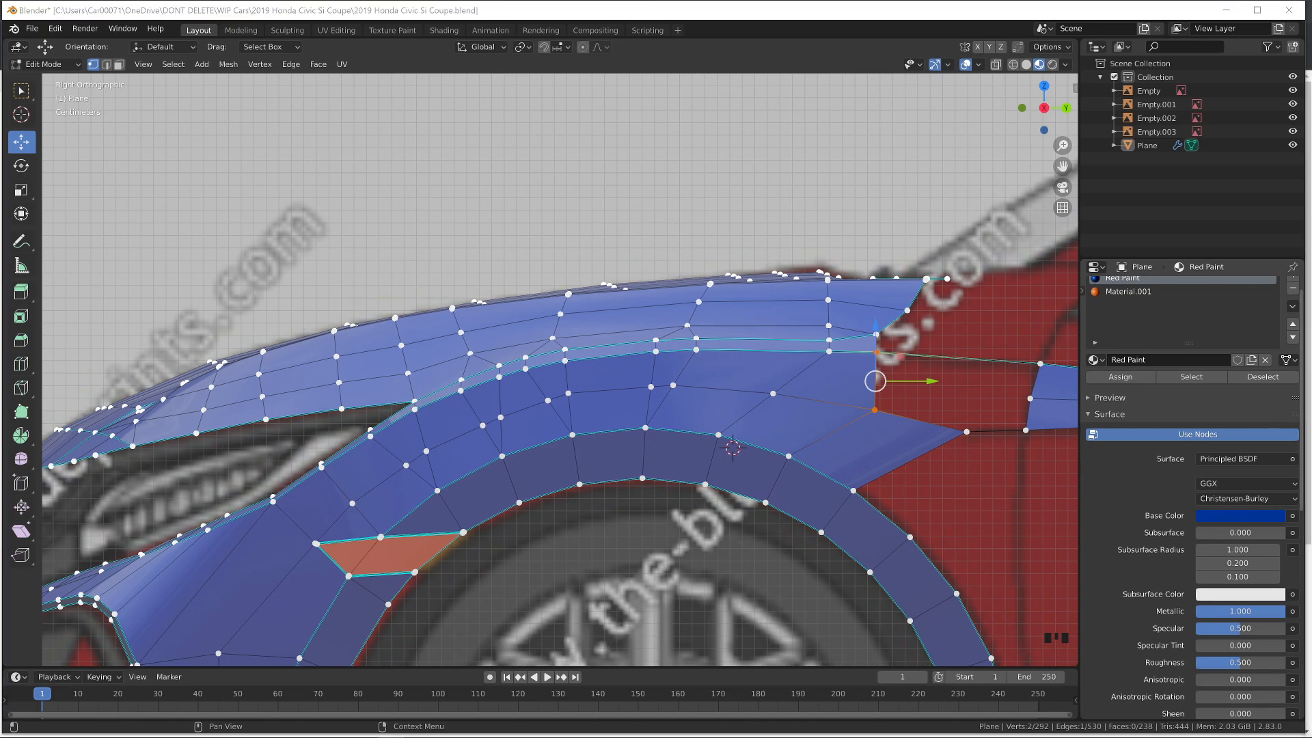
# Fill the two remaining faces between the rear of the fender and the front door gap and preview the surface
pyautogui.moveTo(845, 429)
pyautogui.keyDown('shift'); pyautogui.mouseDown(button='middle')
pyautogui.moveTo(556, 426)
pyautogui.moveTo(729, 452)
pyautogui.mouseUp(button='middle'); pyautogui.keyUp('shift')
pyautogui.scroll(2, 556, 427)
pyautogui.keyDown('shift'); pyautogui.rightClick(830, 361); pyautogui.keyUp('shift')
pyautogui.keyDown('shift'); pyautogui.rightClick(811, 405); pyautogui.keyUp('shift')
pyautogui.press('f')
pyautogui.rightClick(812, 406)
pyautogui.keyDown('shift'); pyautogui.rightClick(811, 452); pyautogui.keyUp('shift')
pyautogui.keyDown('shift'); pyautogui.rightClick(728, 455); pyautogui.keyUp('shift')
pyautogui.keyDown('shift'); pyautogui.rightClick(597, 429); pyautogui.keyUp('shift')
pyautogui.press('f')
pyautogui.press('Tab')
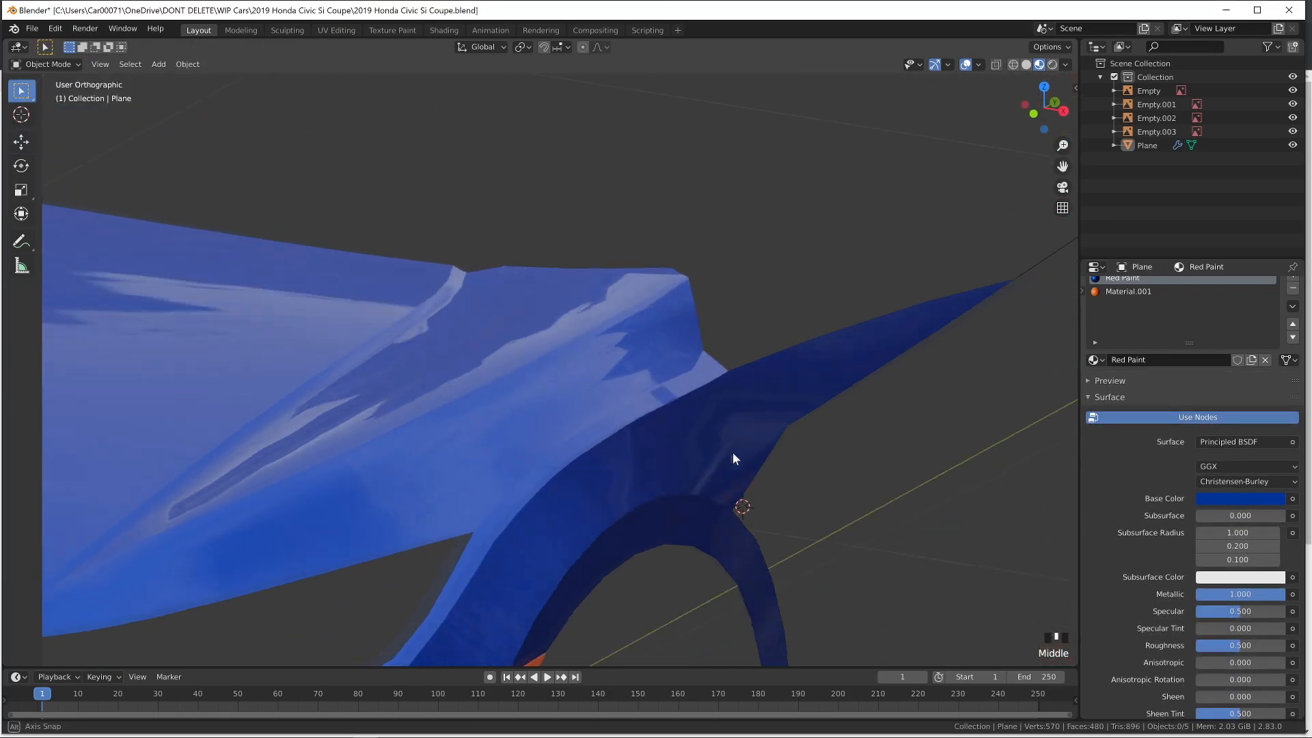
# Check the rear fender surface from several angles and delete the middle vertex of the newly filled patch
pyautogui.moveTo(877, 470)
pyautogui.mouseDown(button='middle')
pyautogui.moveTo(756, 455)
pyautogui.moveTo(743, 507)
pyautogui.mouseUp(button='middle')
pyautogui.press('Tab')
pyautogui.press('z')
pyautogui.click(725, 578)
pyautogui.press('Tab')
pyautogui.moveTo(725, 577)
pyautogui.mouseDown(button='middle')
pyautogui.moveTo(778, 570)
pyautogui.moveTo(580, 564)
pyautogui.mouseUp(button='middle')
pyautogui.moveTo(453, 401); pyautogui.dragTo(416, 408, button='middle')
pyautogui.press('Tab')
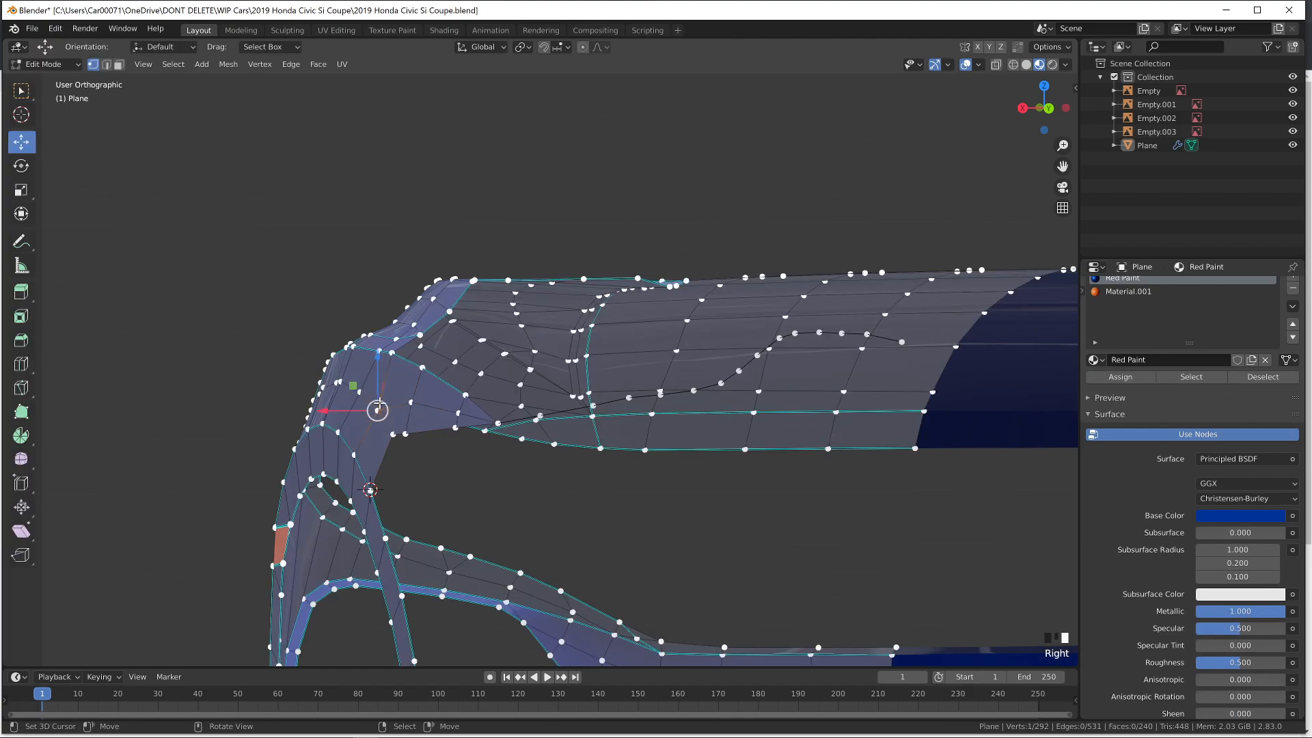
pyautogui.click(375, 407)
pyautogui.press('Delete')
pyautogui.click(380, 407)
pyautogui.press('KP_3')
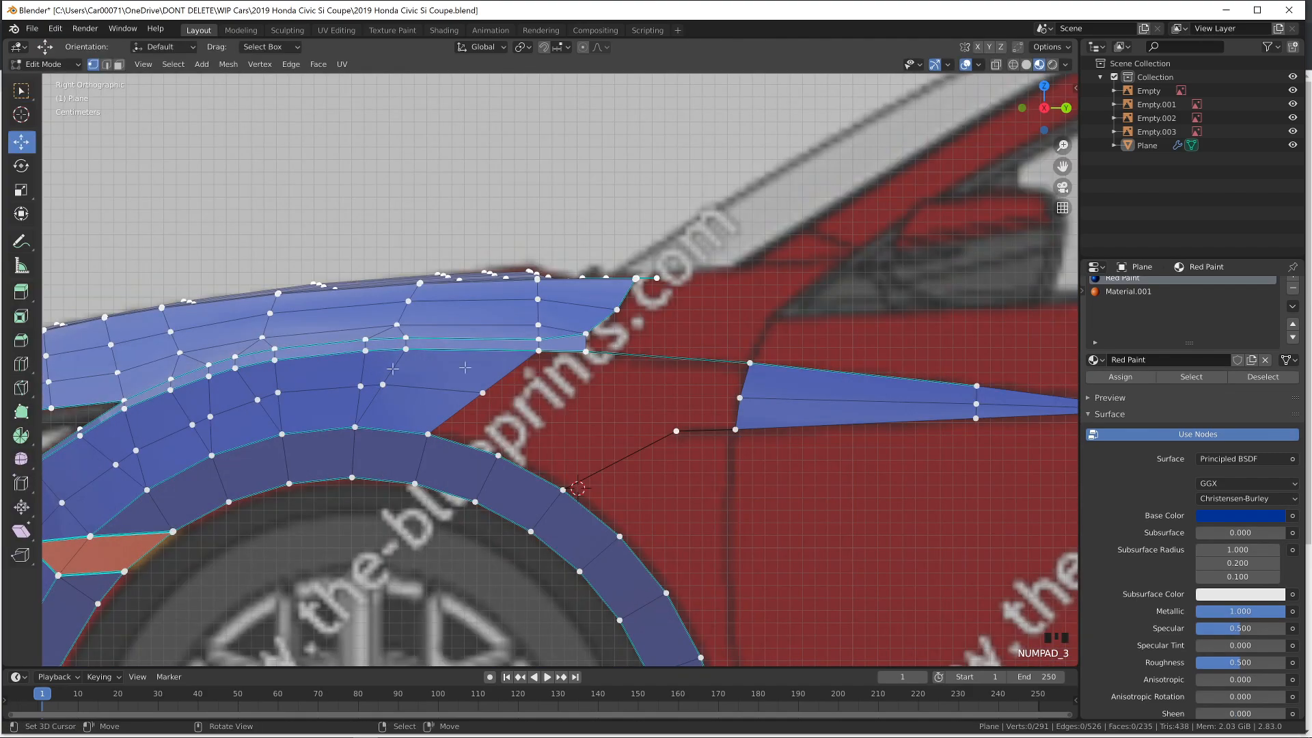
# Connect the wheel arch vertex to the door gap's middle vertex, split that edge once and raise the new vertex
pyautogui.press('f')
pyautogui.hotkey('ctrl', 'r')
pyautogui.click(618, 427)
pyautogui.press('g')
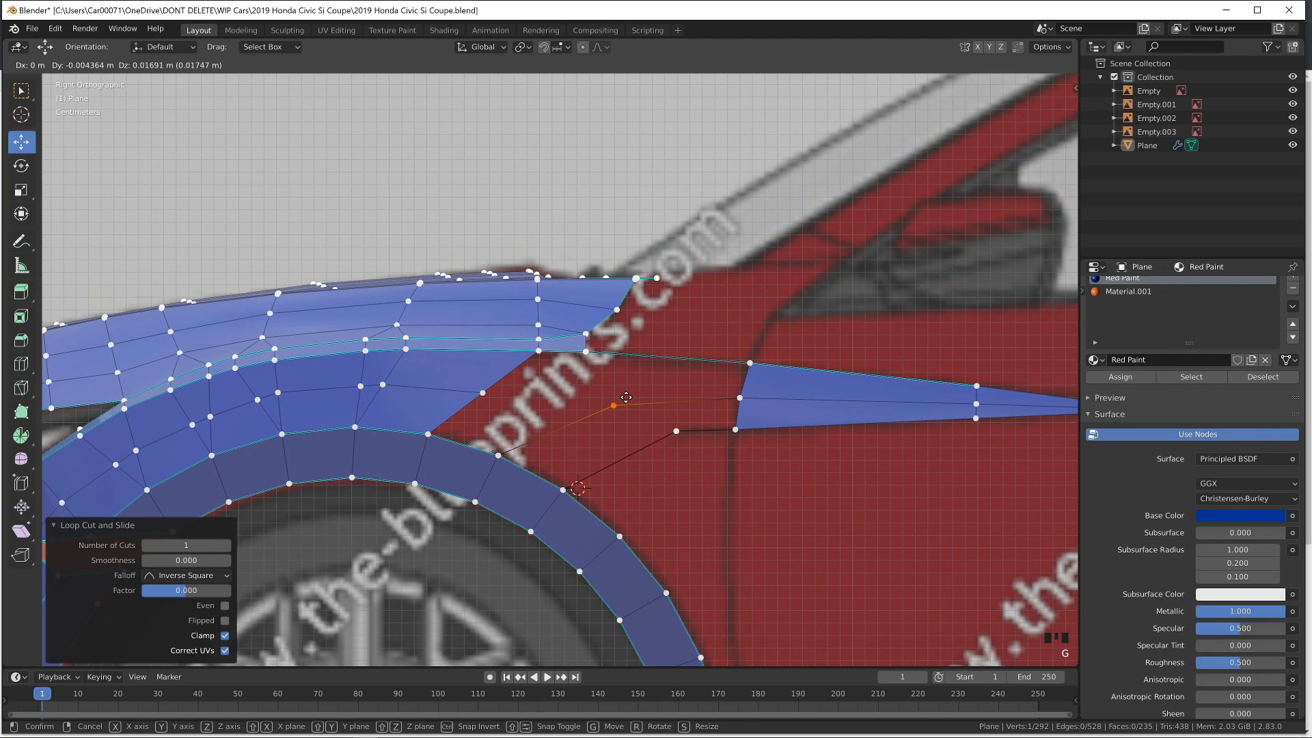
pyautogui.click(613, 407)
# Fill the faces between the new edge, the lower door crease, the wheel arch and the fender's rear edge
pyautogui.rightClick(741, 399)
pyautogui.keyDown('shift'); pyautogui.rightClick(736, 429); pyautogui.keyUp('shift')
pyautogui.press('f')
pyautogui.press('f')
pyautogui.press('f')
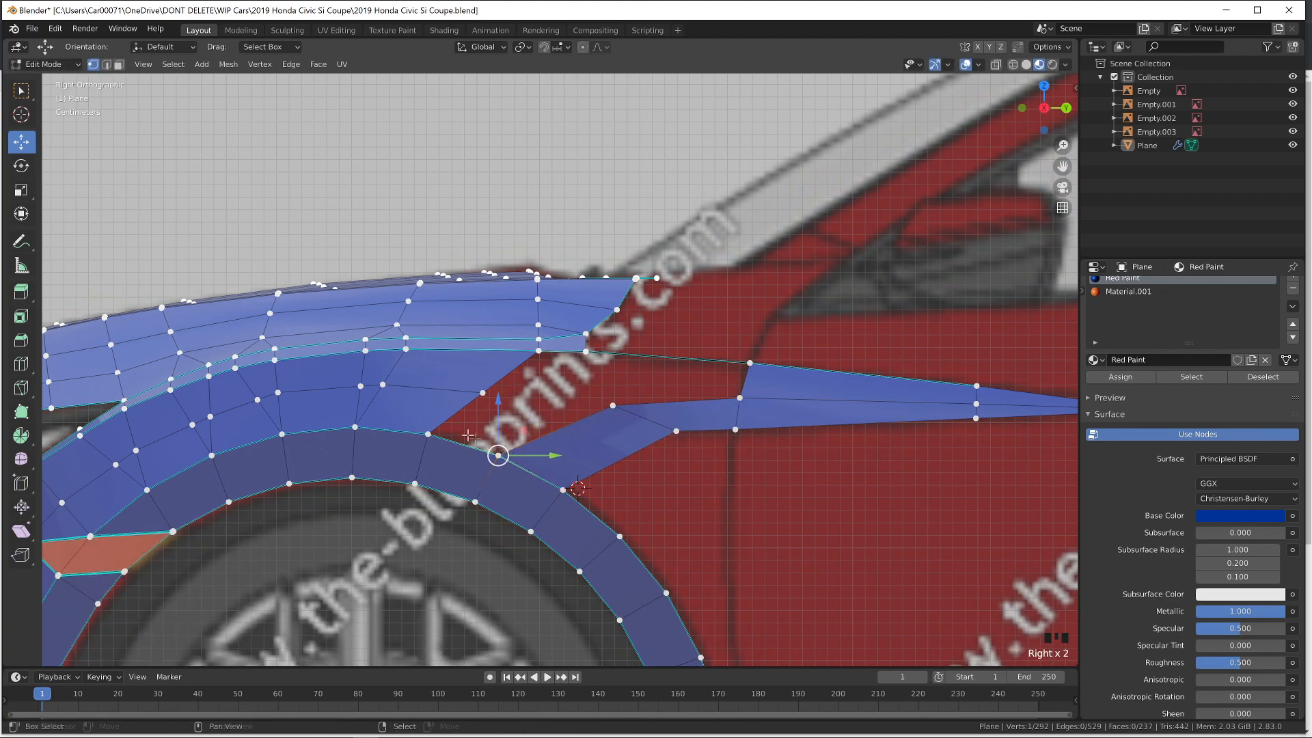
pyautogui.press('f')
pyautogui.press('f')
pyautogui.press('f')
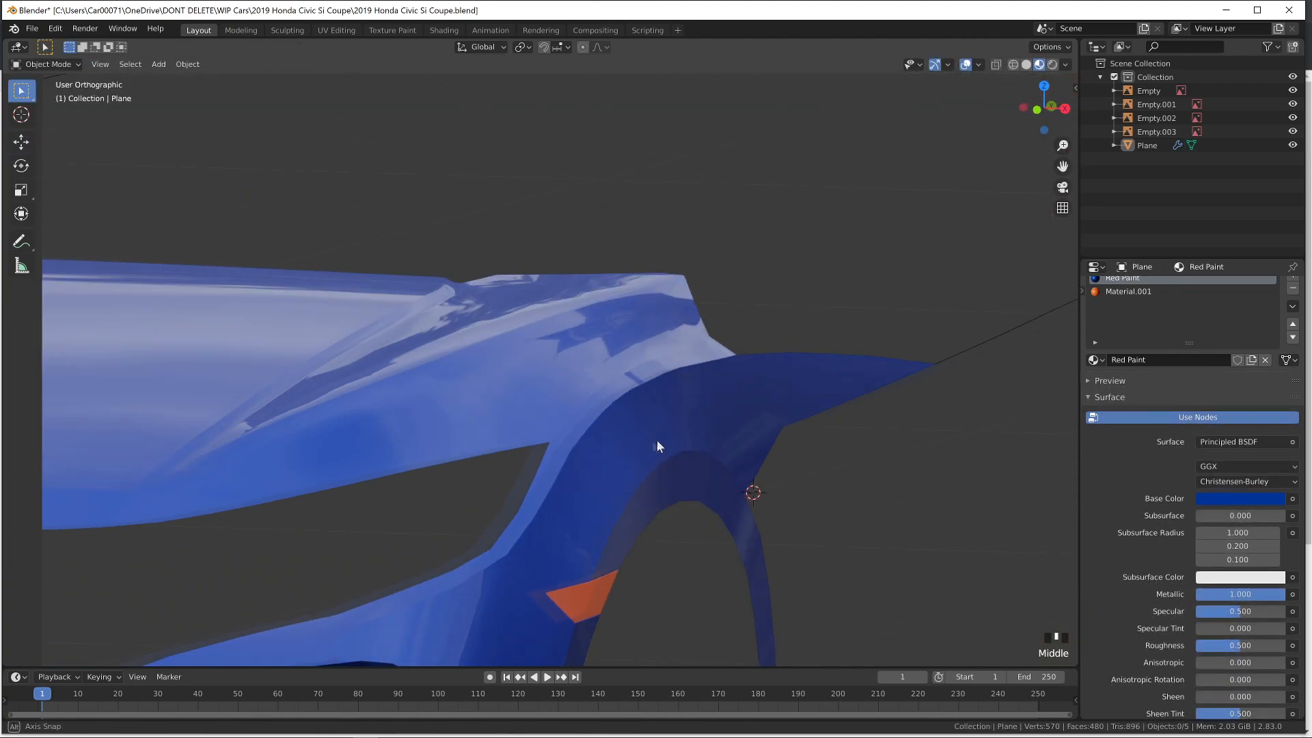
# Inspect the filled fender-to-door surface from several angles and save the file
pyautogui.press('z')
pyautogui.moveTo(823, 472); pyautogui.dragTo(707, 478, button='middle')
pyautogui.press('z')
pyautogui.moveTo(707, 578)
pyautogui.mouseDown(button='middle')
pyautogui.moveTo(597, 588)
pyautogui.moveTo(718, 590)
pyautogui.moveTo(586, 551)
pyautogui.mouseUp(button='middle')
pyautogui.scroll(-2, 715, 589)
pyautogui.hotkey('ctrl', 's')
# Slide the middle vertex of the door gap line along its edge to match the blueprint's gap
pyautogui.press('KP_3')
pyautogui.press('Tab')
pyautogui.scroll(2, 422, 404)
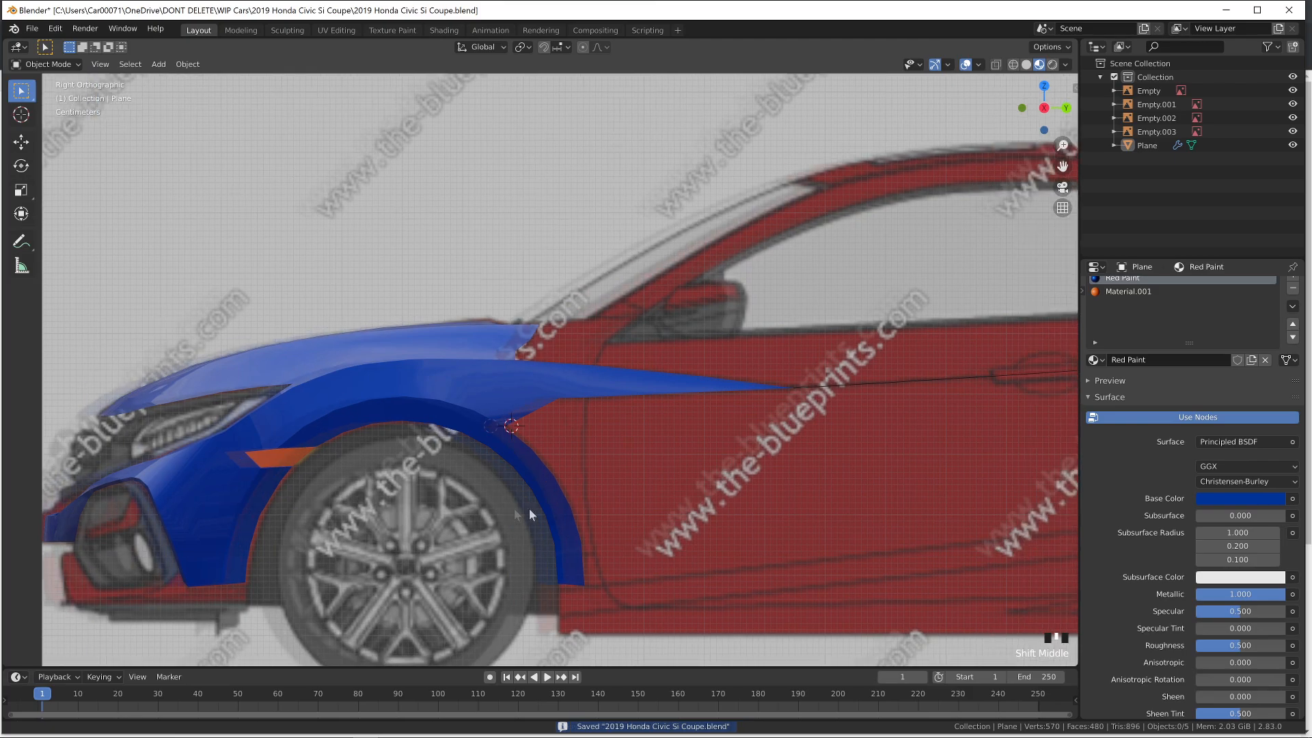
pyautogui.moveTo(413, 395); pyautogui.dragTo(409, 394, button='right')
pyautogui.moveTo(534, 395); pyautogui.dragTo(527, 392, button='right')
pyautogui.press('g')
pyautogui.press('g')
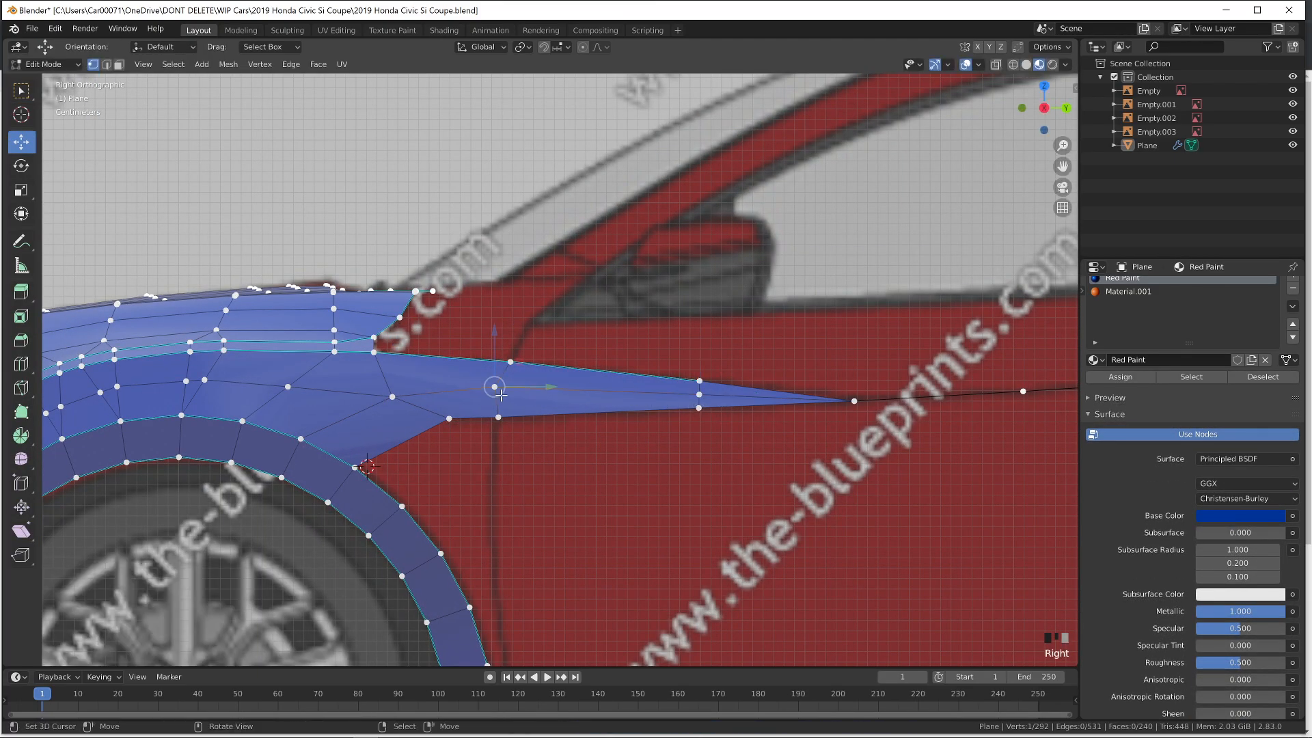
pyautogui.click(506, 395)
# Mark the two edges along the front door gap as sharp
pyautogui.rightClick(513, 368)
pyautogui.keyDown('ctrl'); pyautogui.rightClick(503, 425); pyautogui.keyUp('ctrl')
pyautogui.hotkey('ctrl', 'e')
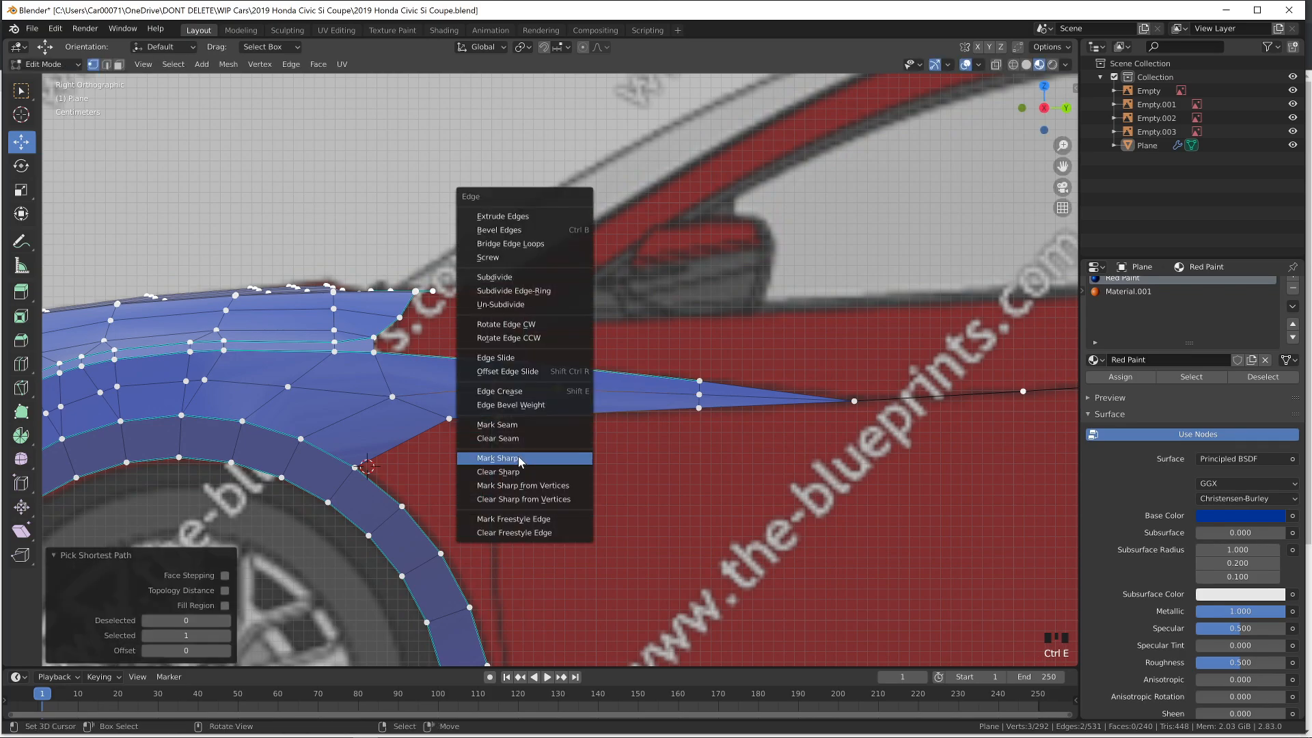
pyautogui.click(518, 456)
# Extrude the door gap's upper vertex inward by -0.03535 m in X and 0.015711 m in Y, then raise it 0.03666 m
pyautogui.rightClick(517, 374)
pyautogui.press('KP_7')
pyautogui.press('e')
pyautogui.click(687, 423)
pyautogui.press('KP_3')
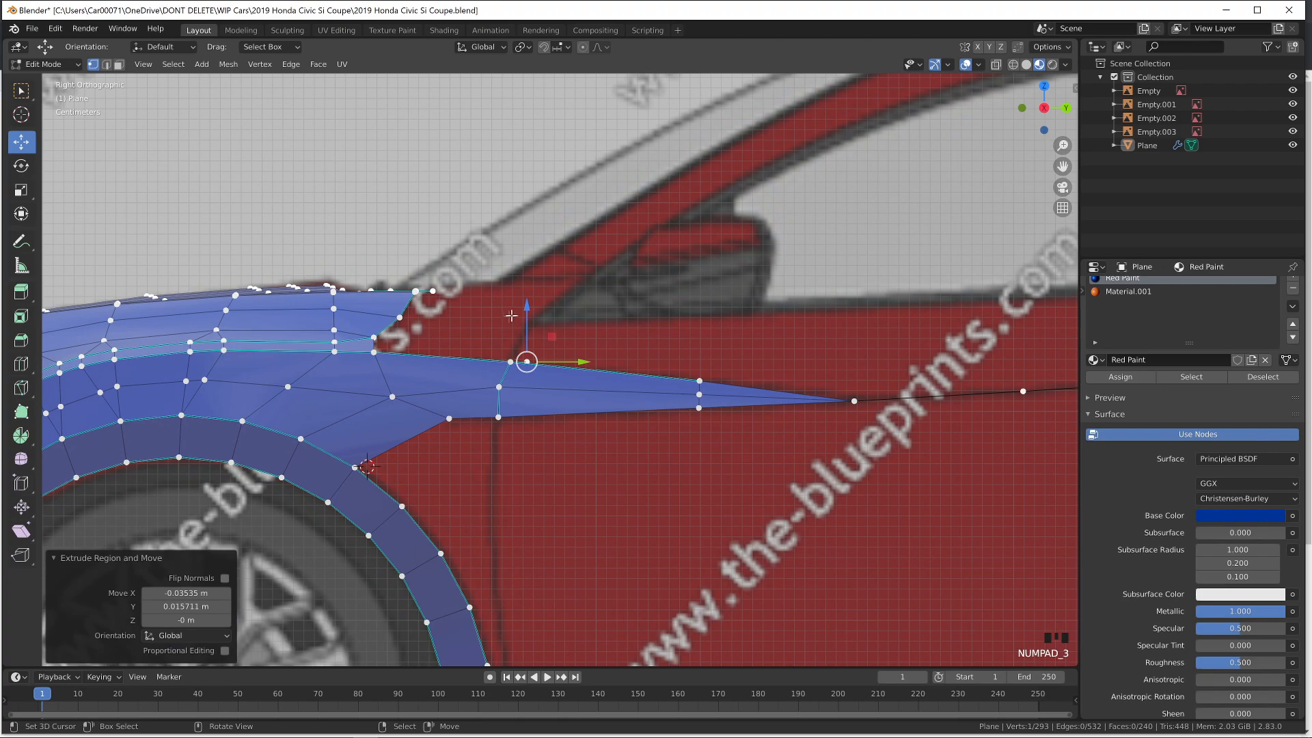
pyautogui.moveTo(527, 305); pyautogui.dragTo(537, 286)
pyautogui.click(544, 269)
# Switch to PureRef and examine how the upper fender meets the front door gap below the mirror
pyautogui.hotkey('alt', 'Tab')
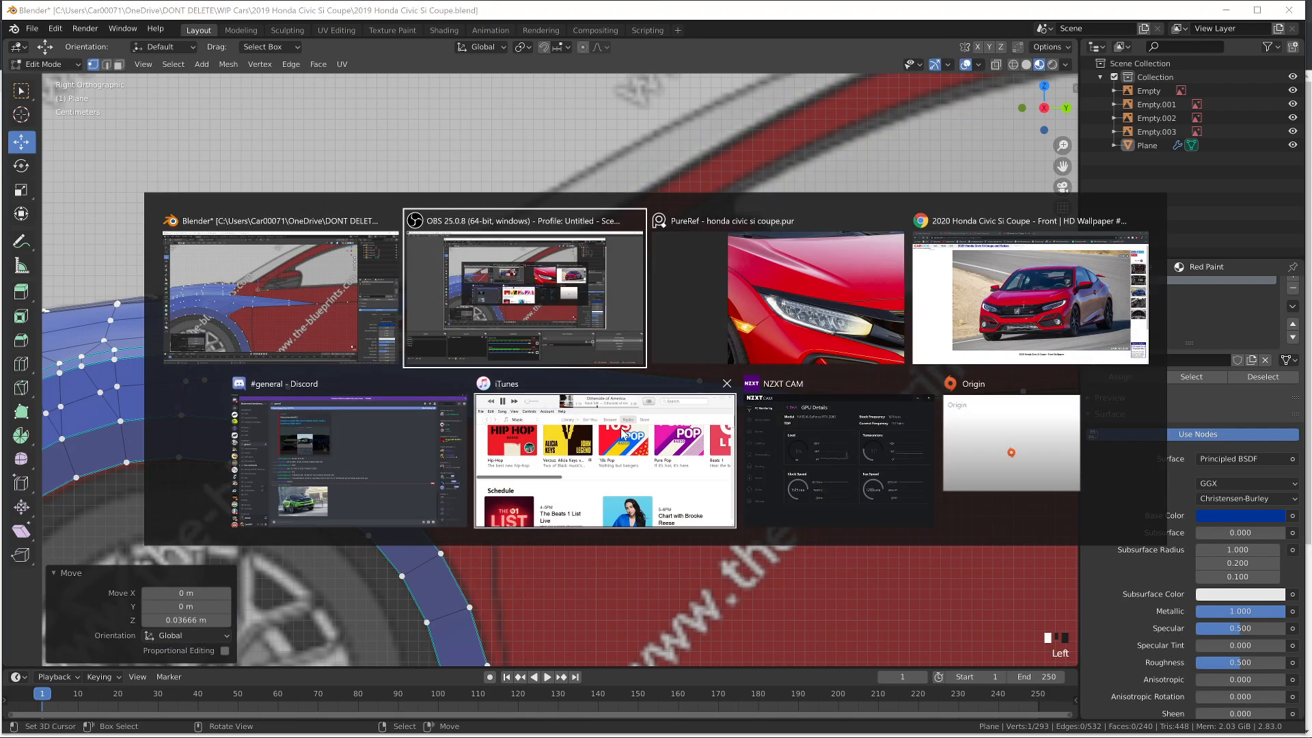
pyautogui.click(872, 291)
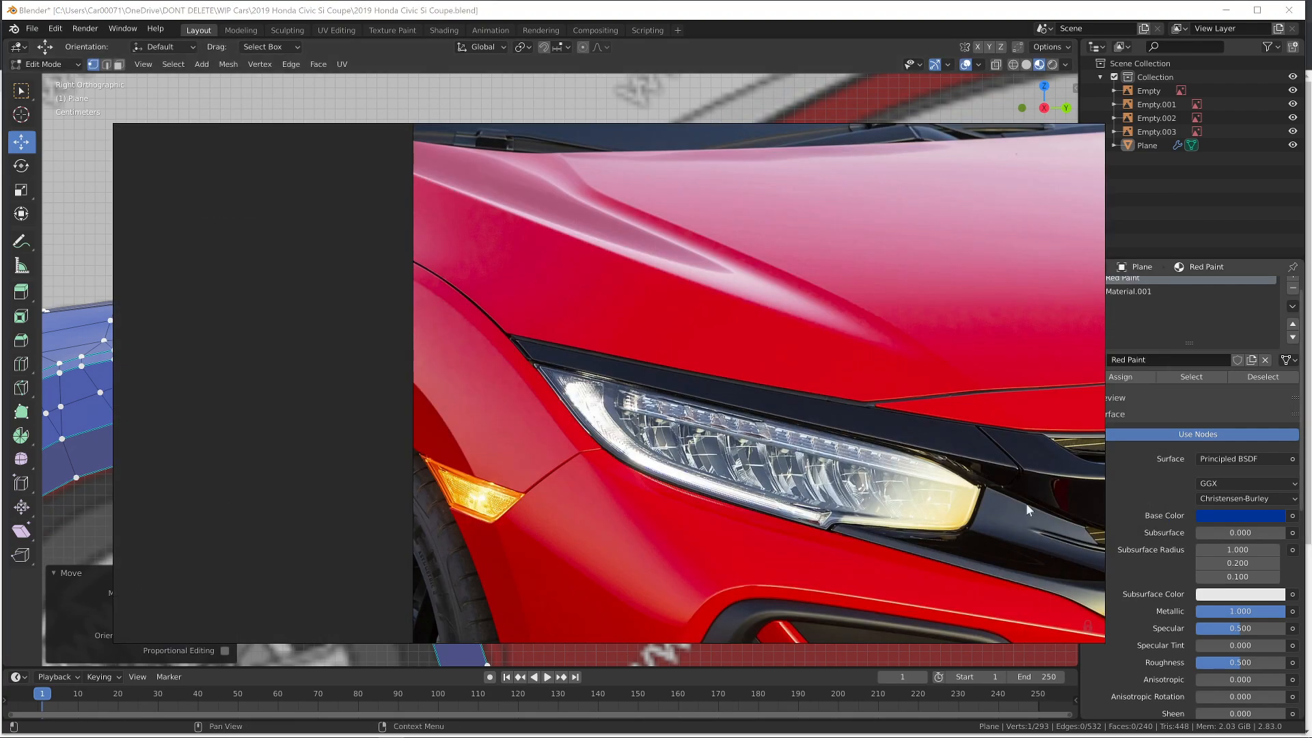
pyautogui.moveTo(581, 369); pyautogui.dragTo(860, 400, button='middle')
pyautogui.scroll(-2, 859, 400)
pyautogui.scroll(-1, 525, 437)
pyautogui.moveTo(144, 560); pyautogui.dragTo(391, 477, button='middle')
pyautogui.scroll(2, 406, 475)
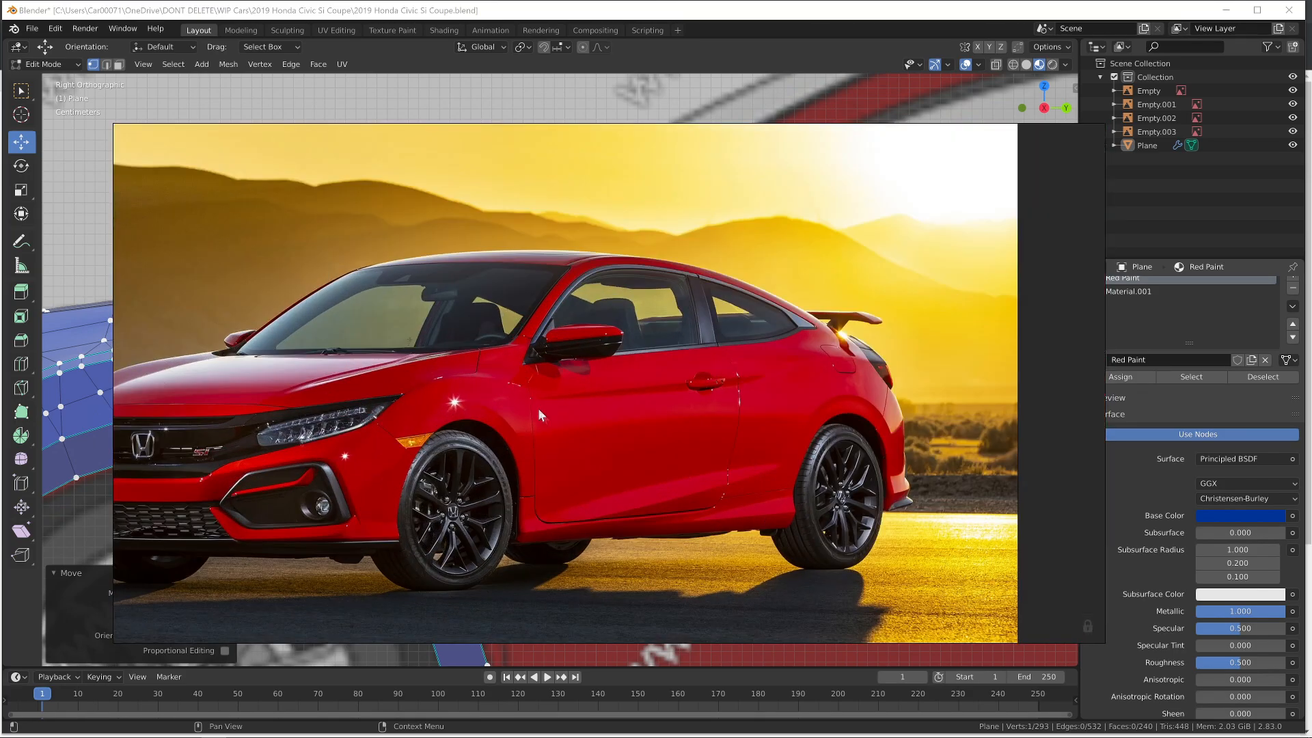
pyautogui.scroll(-5, 540, 410)
pyautogui.scroll(-1, 520, 301)
pyautogui.moveTo(418, 198); pyautogui.dragTo(614, 456, button='middle')
pyautogui.scroll(8, 474, 331)
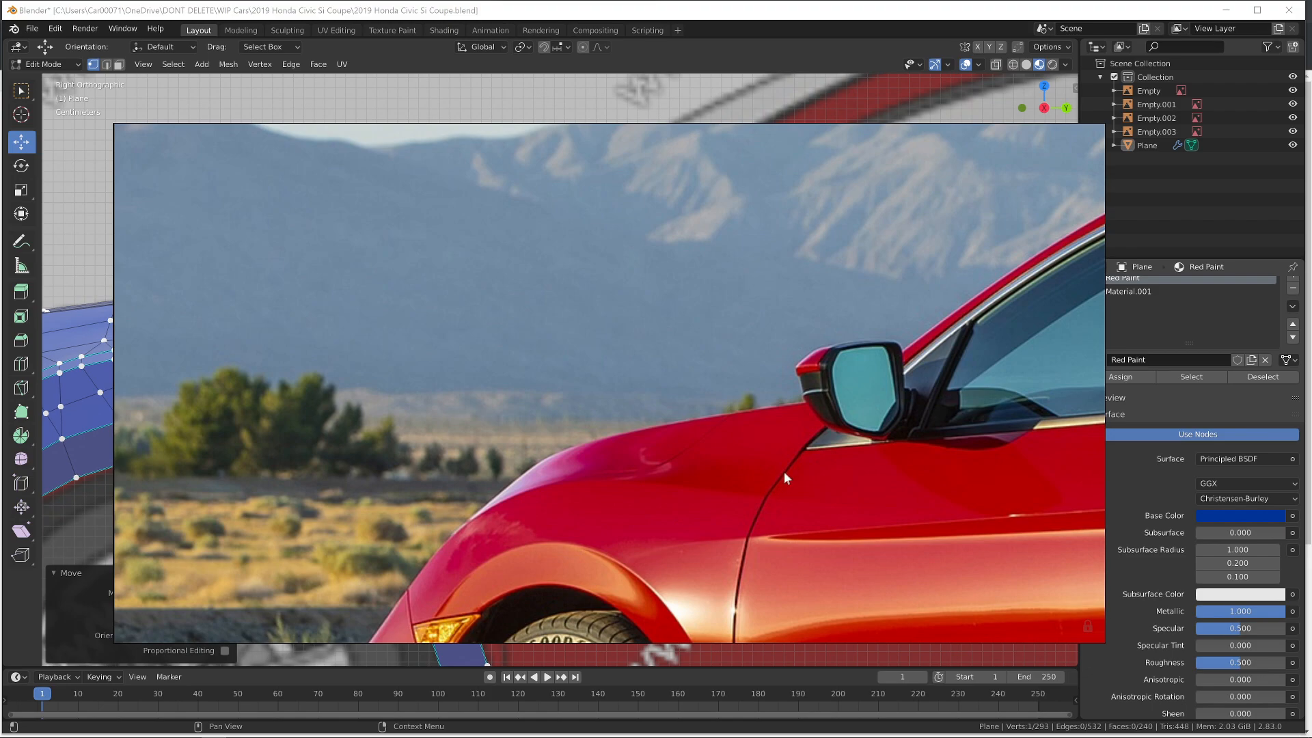
# Trace the upper fender's curvature line toward the door on a screen capture of the reference photo
pyautogui.press('Print')
pyautogui.moveTo(570, 421); pyautogui.dragTo(1003, 604)
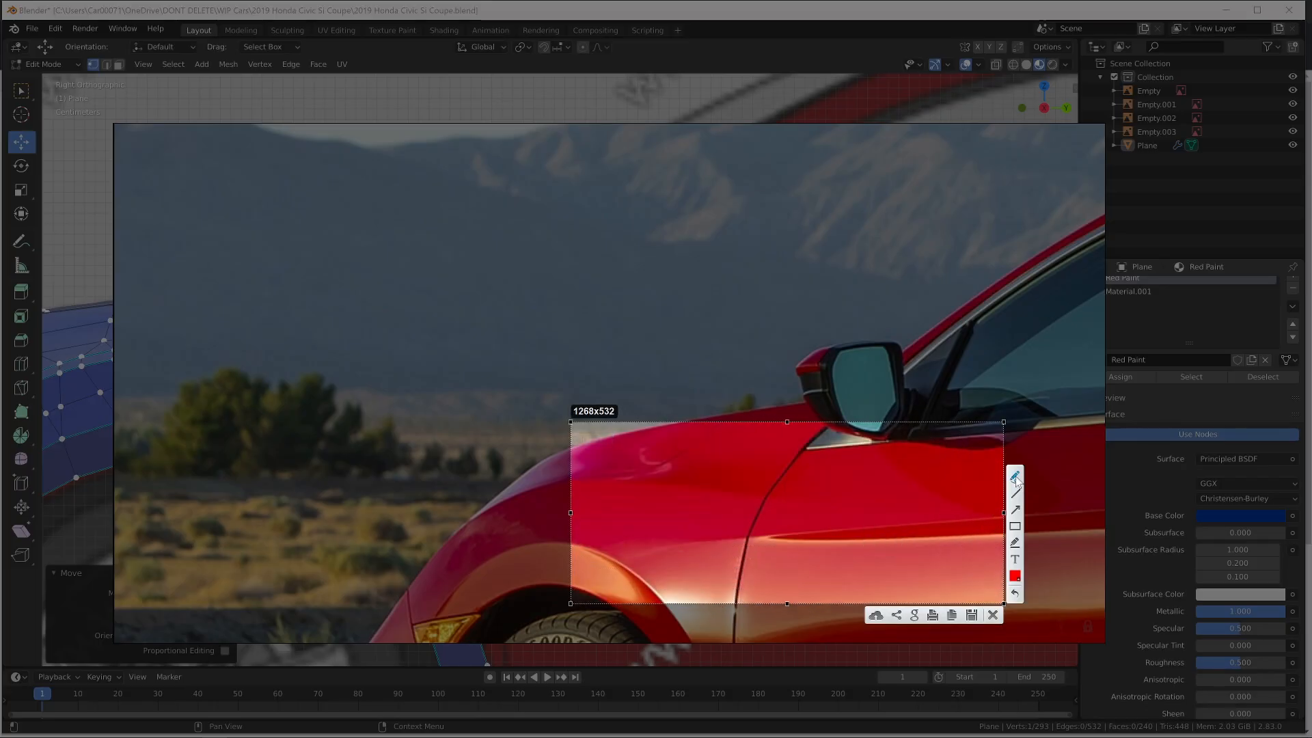
pyautogui.moveTo(895, 482); pyautogui.dragTo(828, 470)
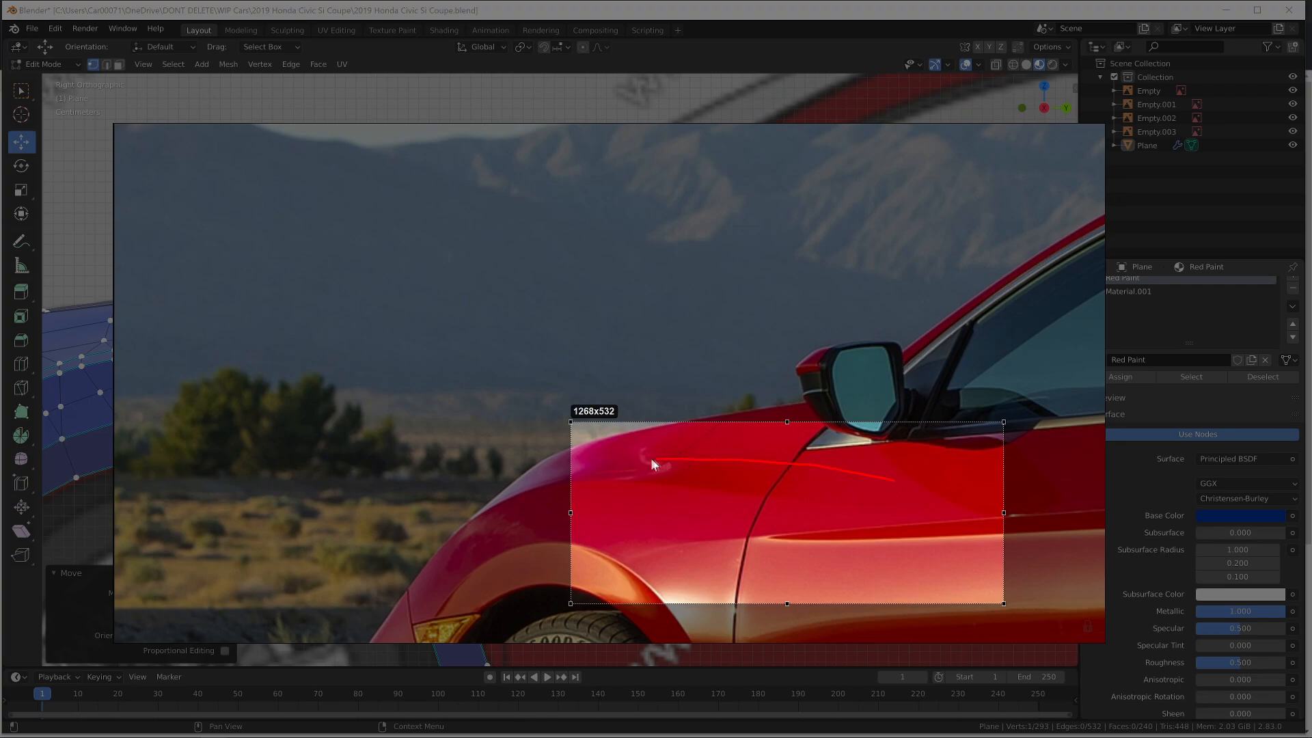
pyautogui.moveTo(459, 514); pyautogui.dragTo(460, 511)
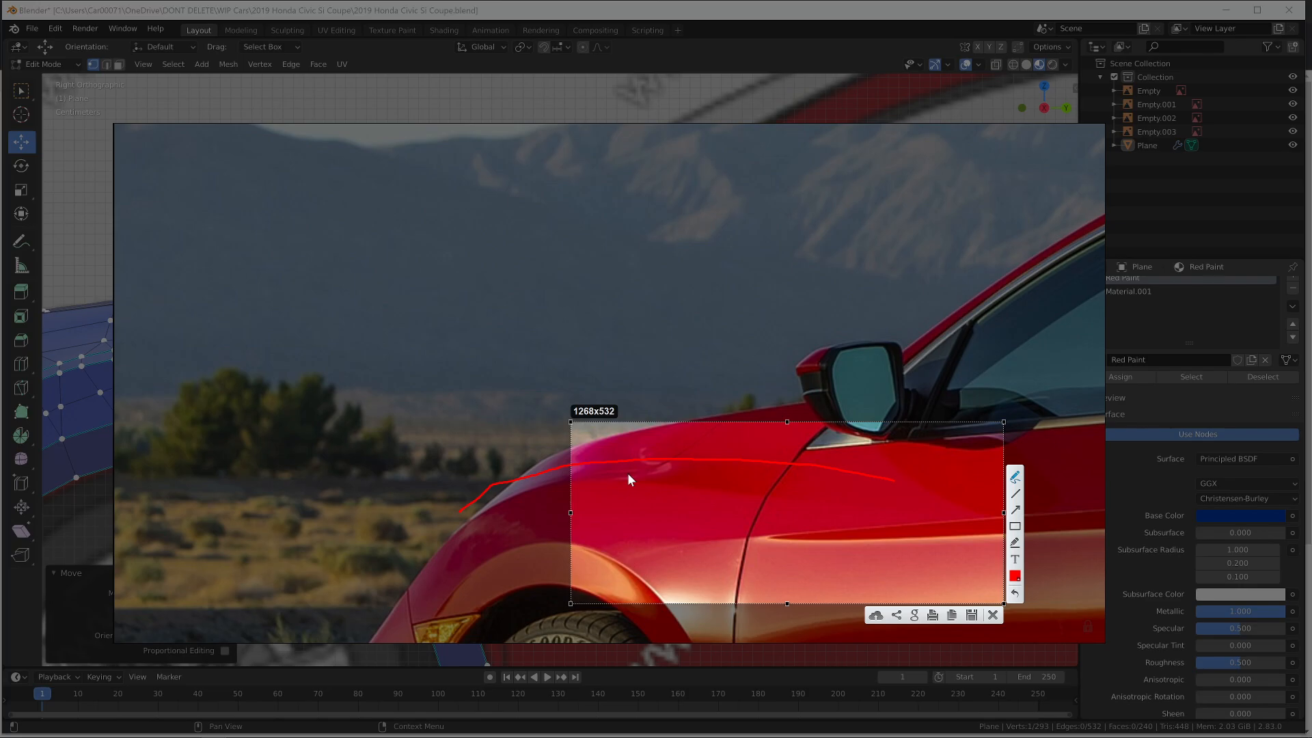
pyautogui.press('Escape')
# Return to Blender, adjust the raised gap vertex sideways, split its edge at the midpoint and shift the new vertex sideways
pyautogui.hotkey('alt', 'Tab')
pyautogui.hotkey('alt', 'Tab')
pyautogui.moveTo(573, 380); pyautogui.dragTo(645, 358, button='middle')
pyautogui.press('KP_3')
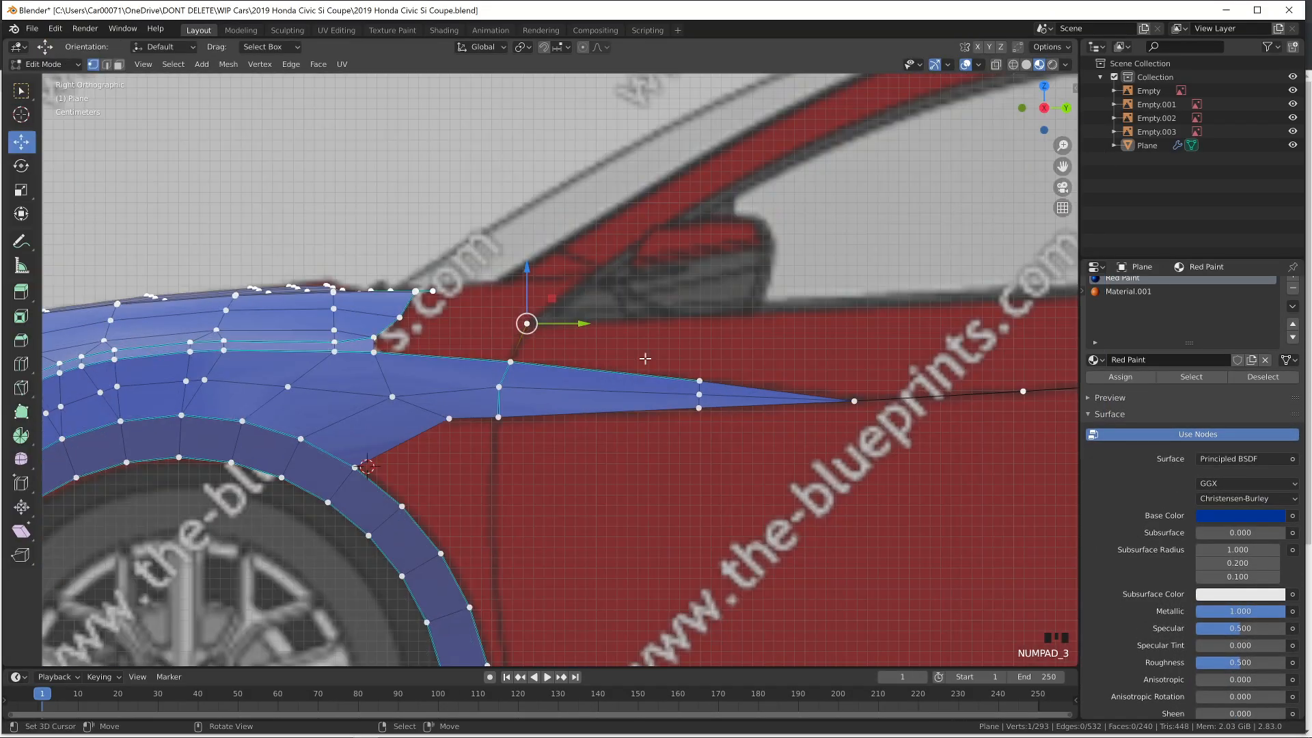
pyautogui.press('KP_7')
pyautogui.moveTo(715, 402); pyautogui.dragTo(710, 402)
pyautogui.hotkey('ctrl', 'r')
pyautogui.doubleClick(708, 406)
pyautogui.moveTo(709, 404); pyautogui.dragTo(733, 349, button='middle')
pyautogui.moveTo(744, 371); pyautogui.dragTo(737, 369)
pyautogui.press('Tab')
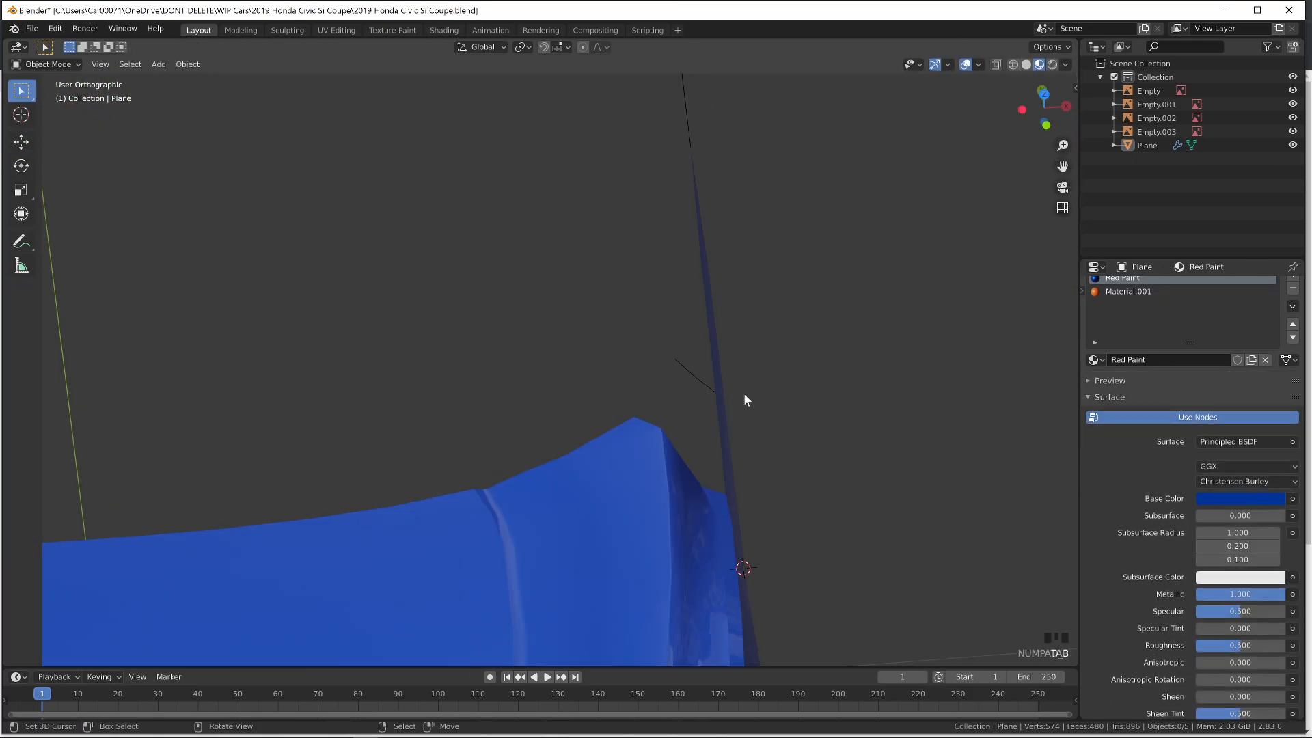
# Fill the face between the fender's rear edge and the upper door gap, and slide the gap's new vertex along its edge
pyautogui.press('KP_3')
pyautogui.press('Tab')
pyautogui.keyDown('shift'); pyautogui.click(511, 360); pyautogui.keyUp('shift')
pyautogui.press('f')
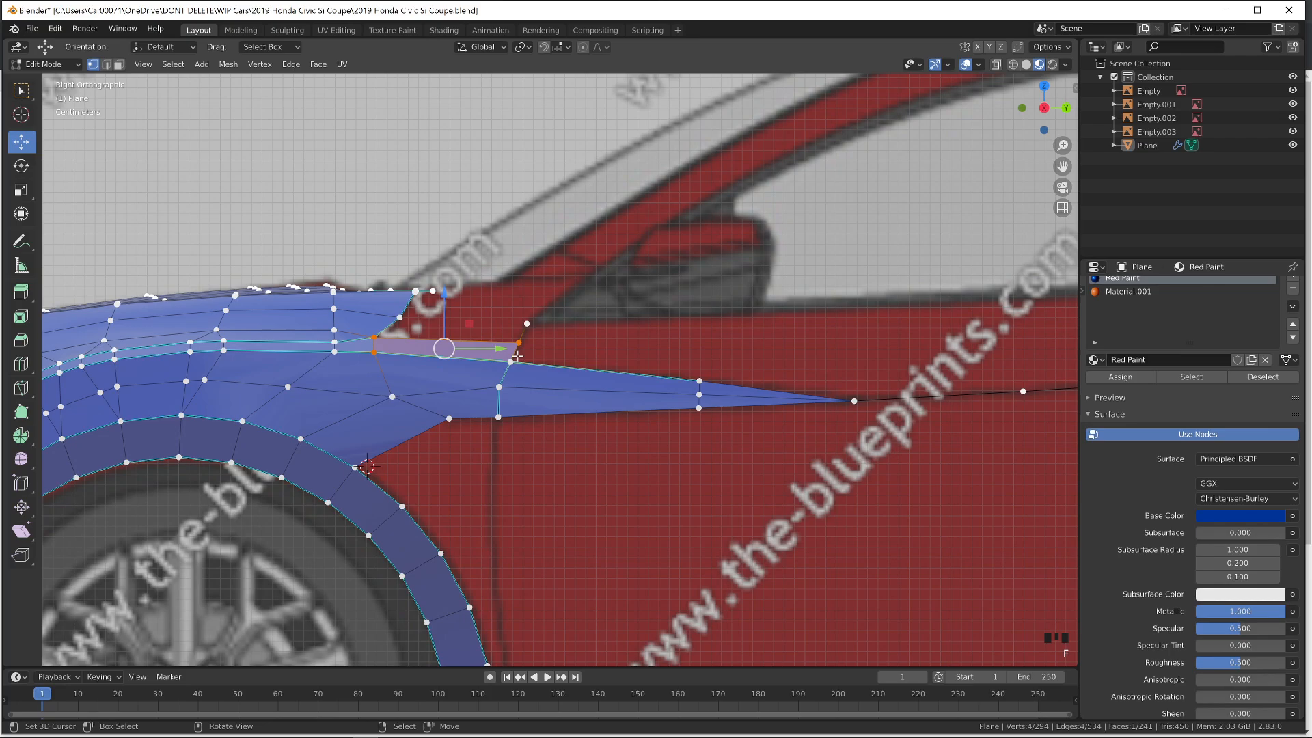
pyautogui.press('g')
pyautogui.press('g')
pyautogui.click(520, 346)
# Fill the next face up between the fender's rear edge and the door gap's top vertex, and preview the surface
pyautogui.press('Tab')
pyautogui.moveTo(503, 352); pyautogui.dragTo(617, 410, button='middle')
pyautogui.press('Tab')
pyautogui.keyDown('shift'); pyautogui.rightClick(610, 412); pyautogui.keyUp('shift')
pyautogui.press('f')
pyautogui.press('Tab')
pyautogui.scroll(-9, 652, 401)
pyautogui.press('KP_3')
pyautogui.scroll(4, 604, 378)
pyautogui.press('Tab')
pyautogui.scroll(5, 574, 370)
pyautogui.press('Tab')
pyautogui.scroll(-3, 586, 322)
pyautogui.press('Tab')
# Compare the blueprint's crease line with the rear three-quarter photo in PureRef, from the door's front past the handle
pyautogui.hotkey('alt', 'Tab')
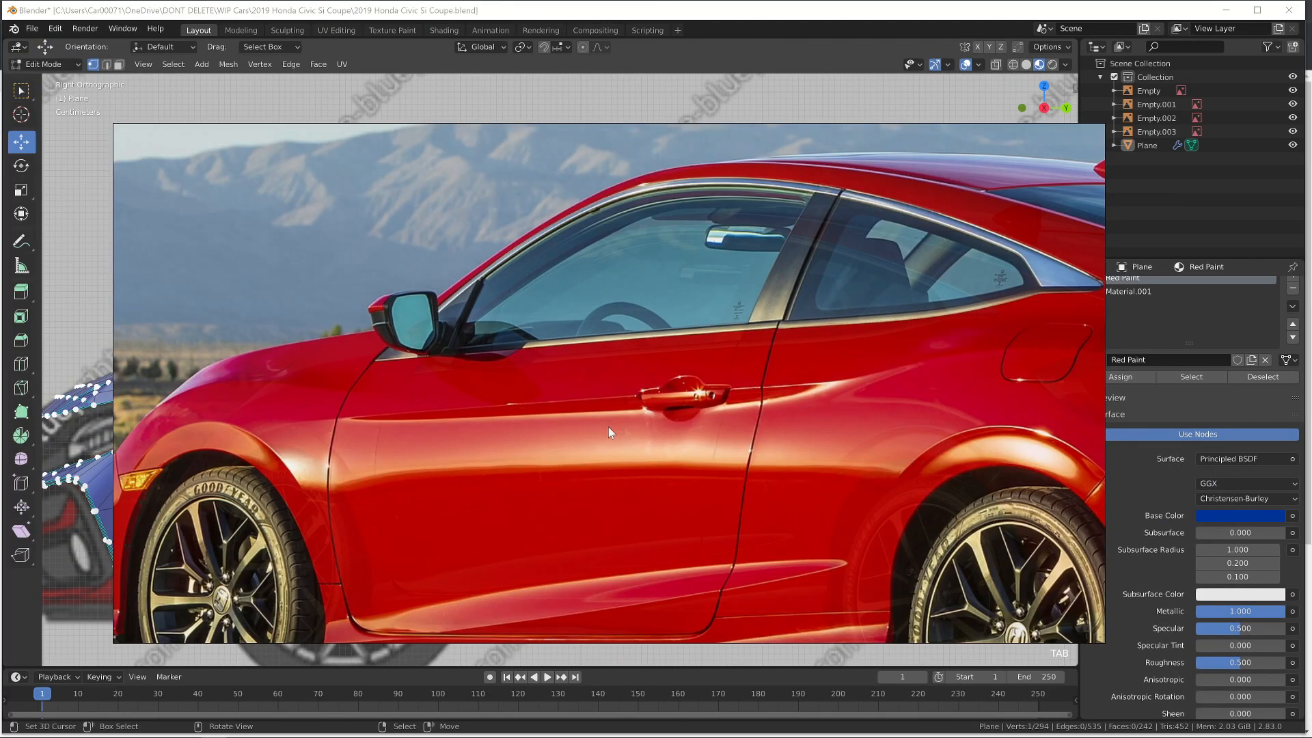
pyautogui.scroll(-3, 608, 427)
pyautogui.scroll(5, 601, 456)
pyautogui.moveTo(376, 433); pyautogui.dragTo(481, 427)
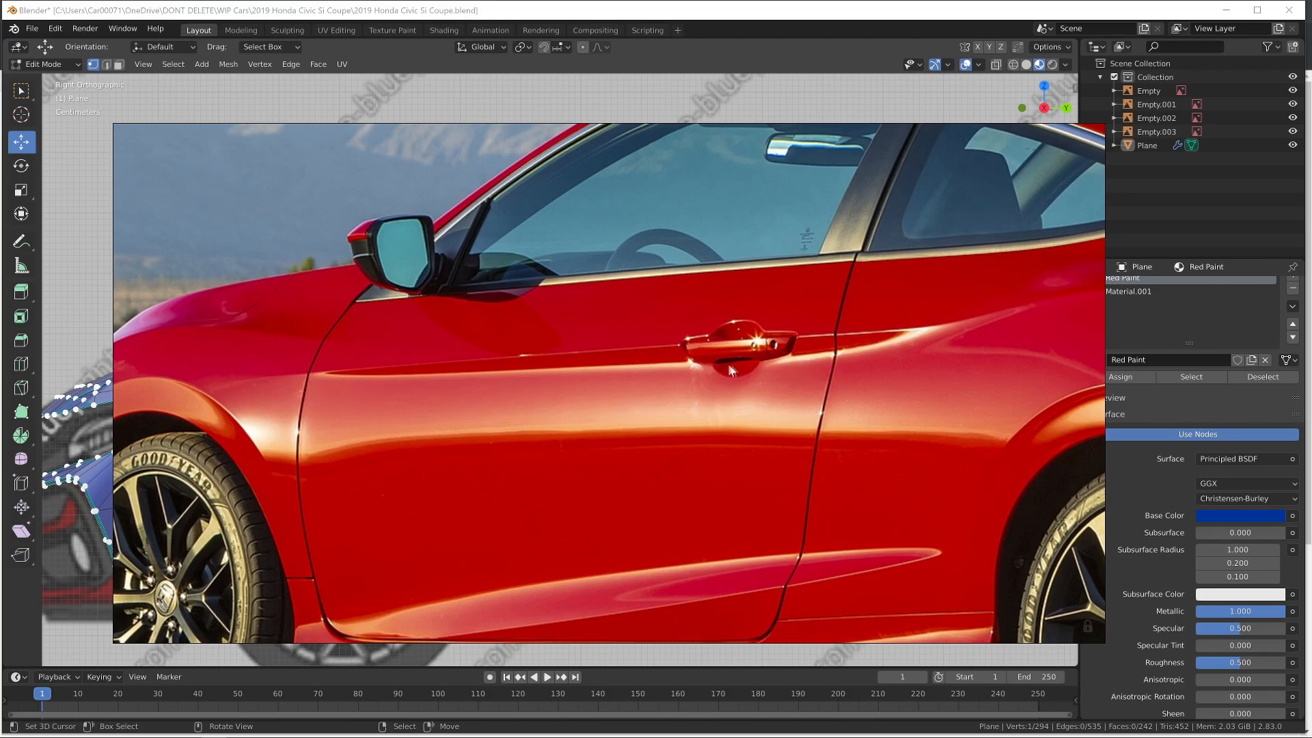
pyautogui.hotkey('alt', 'Tab')
pyautogui.keyDown('shift'); pyautogui.moveTo(953, 332); pyautogui.dragTo(686, 385, button='middle'); pyautogui.keyUp('shift')
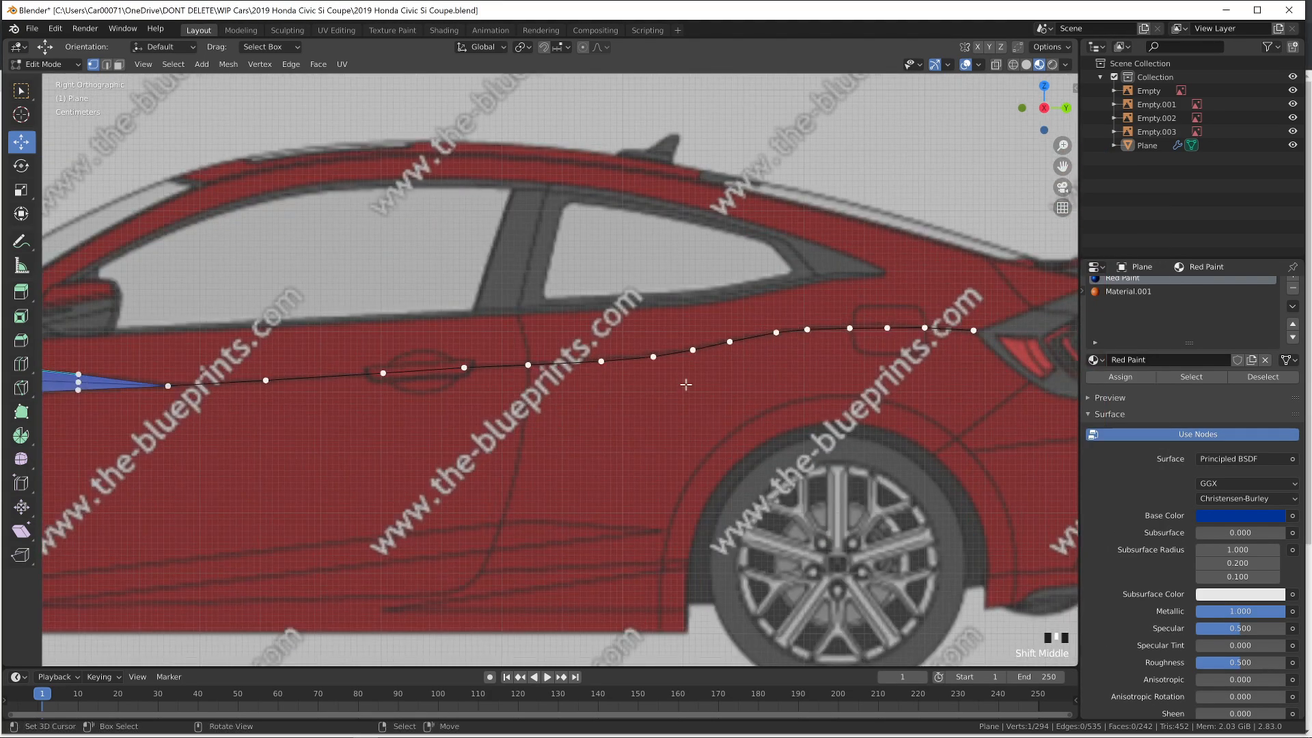
pyautogui.hotkey('alt', 'Tab')
pyautogui.moveTo(826, 385); pyautogui.dragTo(681, 405)
pyautogui.hotkey('alt', 'Tab')
pyautogui.hotkey('alt', 'Tab')
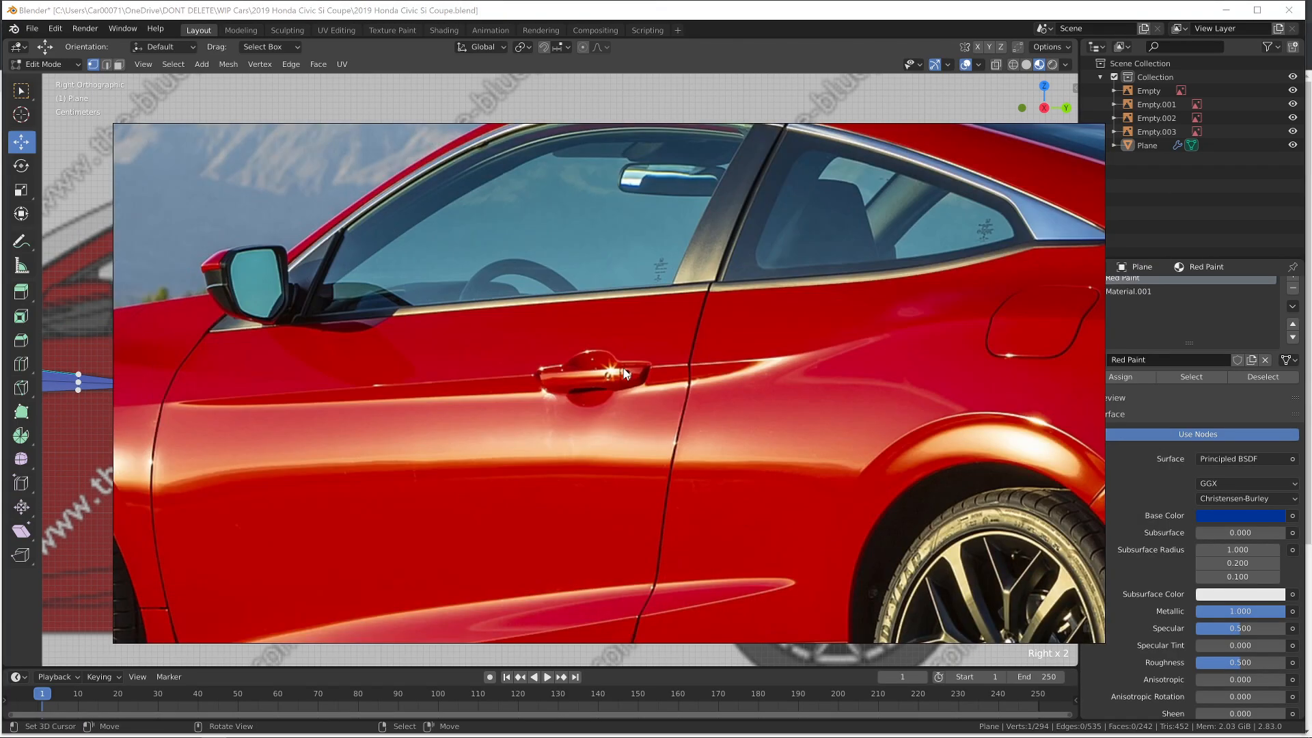
pyautogui.hotkey('alt', 'Tab')
pyautogui.hotkey('alt', 'Tab')
pyautogui.press('Right')
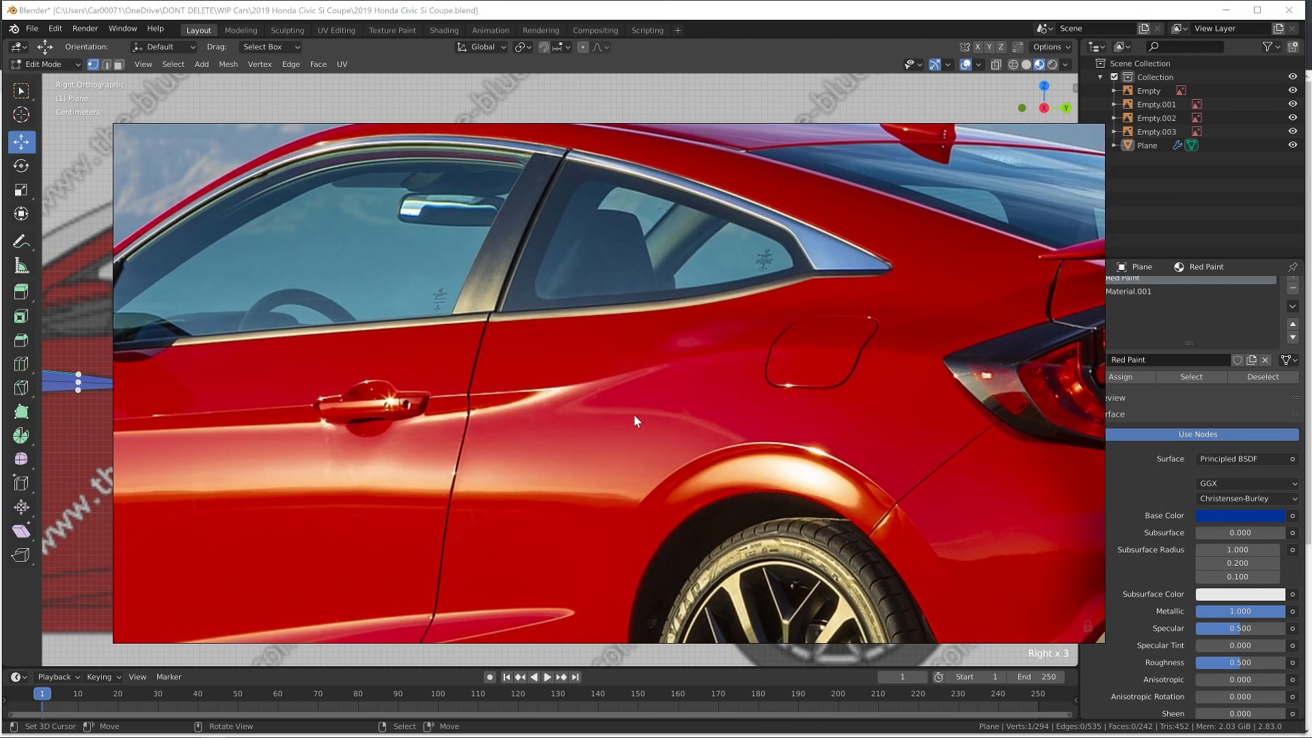
# Examine the crease around the door handle and rear quarter in the side-on reference photo
pyautogui.scroll(-3, 633, 414)
pyautogui.moveTo(557, 414); pyautogui.dragTo(773, 409, button='middle')
pyautogui.scroll(-12, 646, 546)
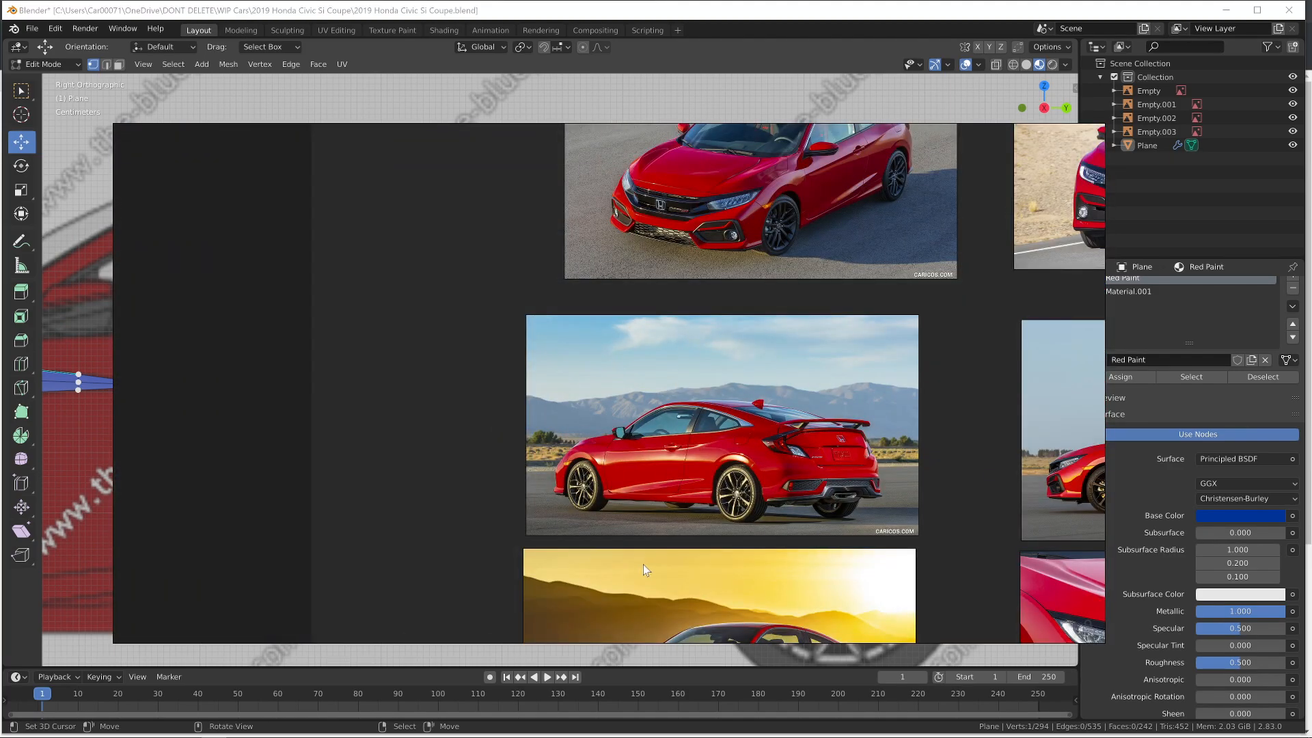
pyautogui.doubleClick(759, 530)
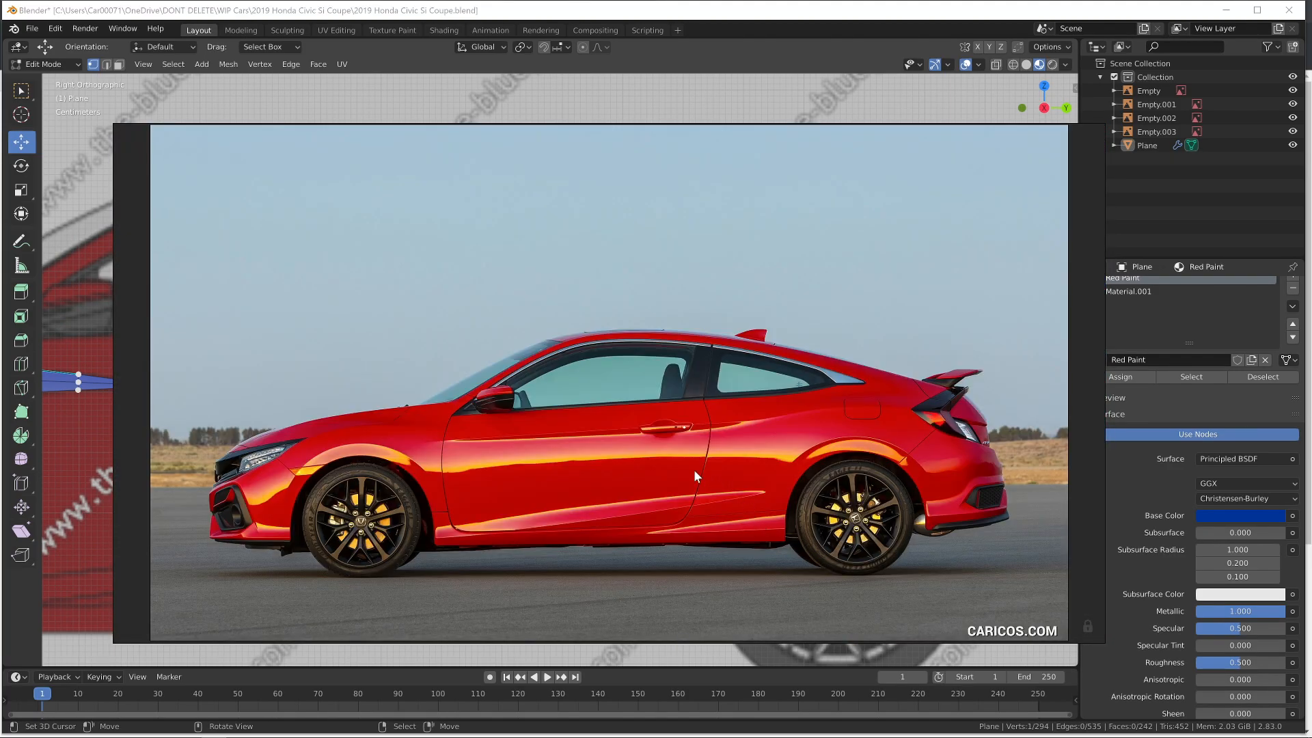
pyautogui.scroll(5, 694, 469)
pyautogui.moveTo(596, 444); pyautogui.dragTo(746, 443, button='middle')
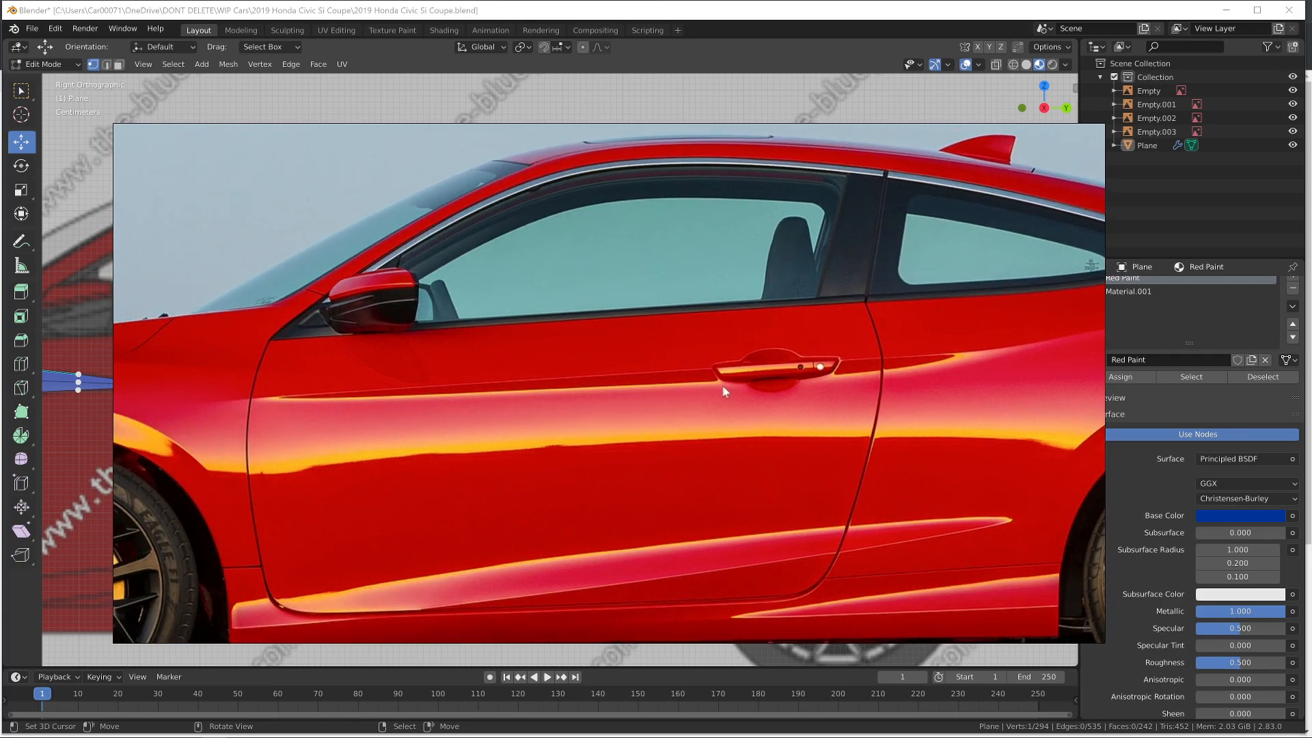
pyautogui.hotkey('alt', 'Tab')
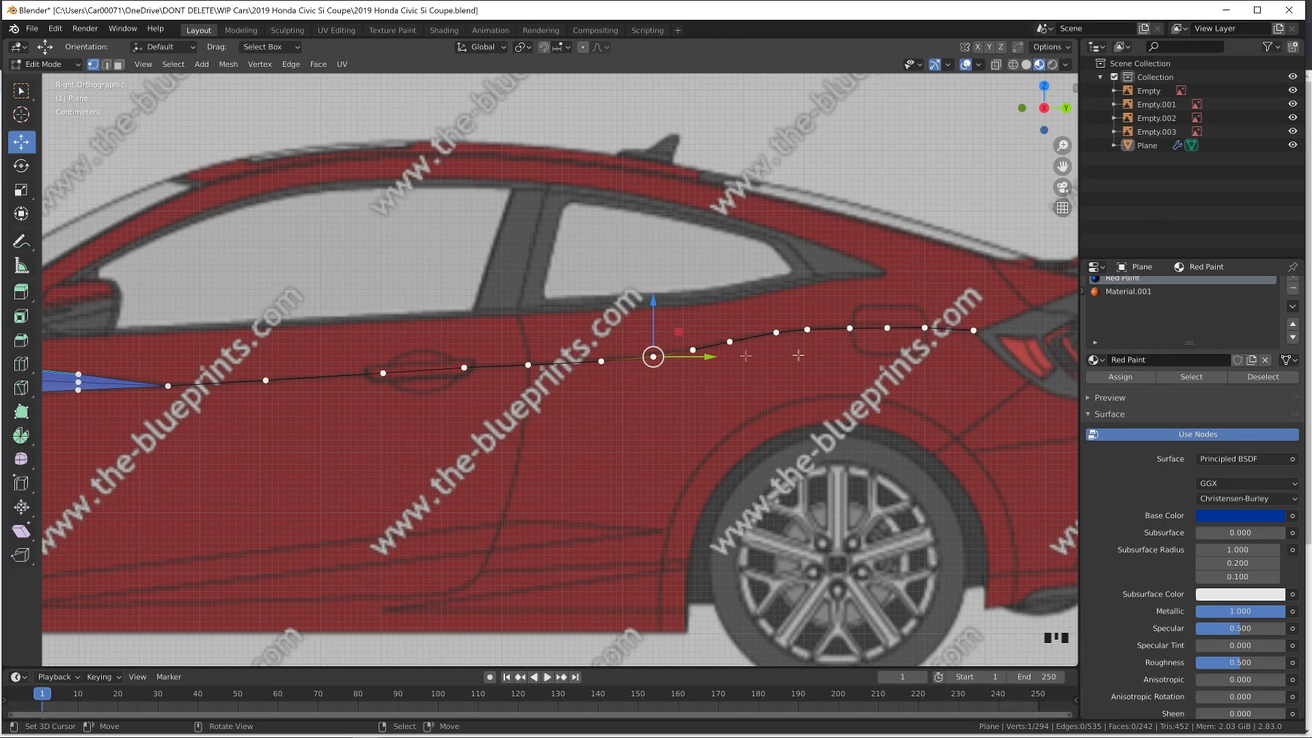
pyautogui.hotkey('alt', 'Tab')
pyautogui.hotkey('alt', 'Tab')
# Slide the crease vertex just behind the rear door gap slightly rearward along the crease
pyautogui.press('g')
pyautogui.press('g')
pyautogui.click(719, 379)
# Select the crease chain from behind the rear door gap to the front door gap and extrude it downward along Z
pyautogui.keyDown('shift'); pyautogui.moveTo(42, 422); pyautogui.dragTo(274, 409, button='middle'); pyautogui.keyUp('shift')
pyautogui.hotkey('alt', 'Tab')
pyautogui.hotkey('alt', 'Tab')
pyautogui.keyDown('ctrl'); pyautogui.click(321, 376); pyautogui.keyUp('ctrl')
pyautogui.press('g')
pyautogui.press('z')
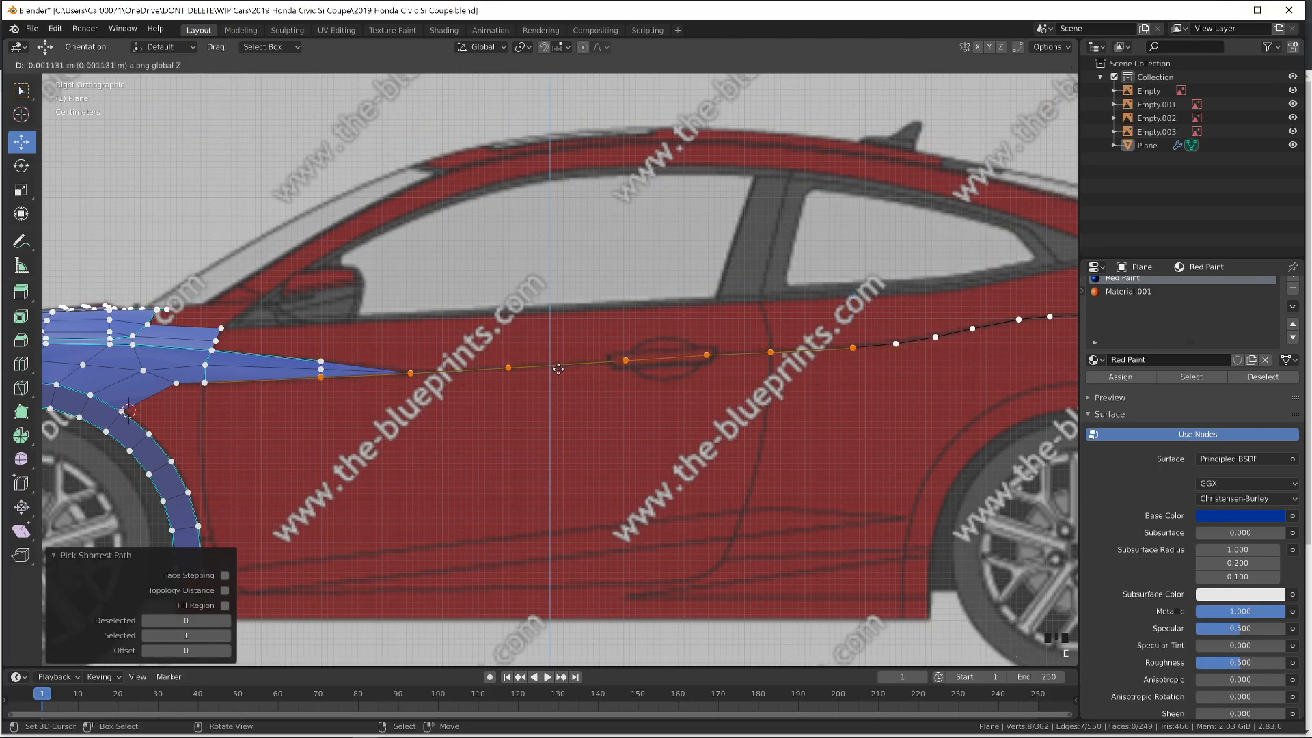
pyautogui.click(560, 385)
# Fill the triangular faces closing the rear and front ends of the strip below the door crease
pyautogui.hotkey('alt', 'Tab')
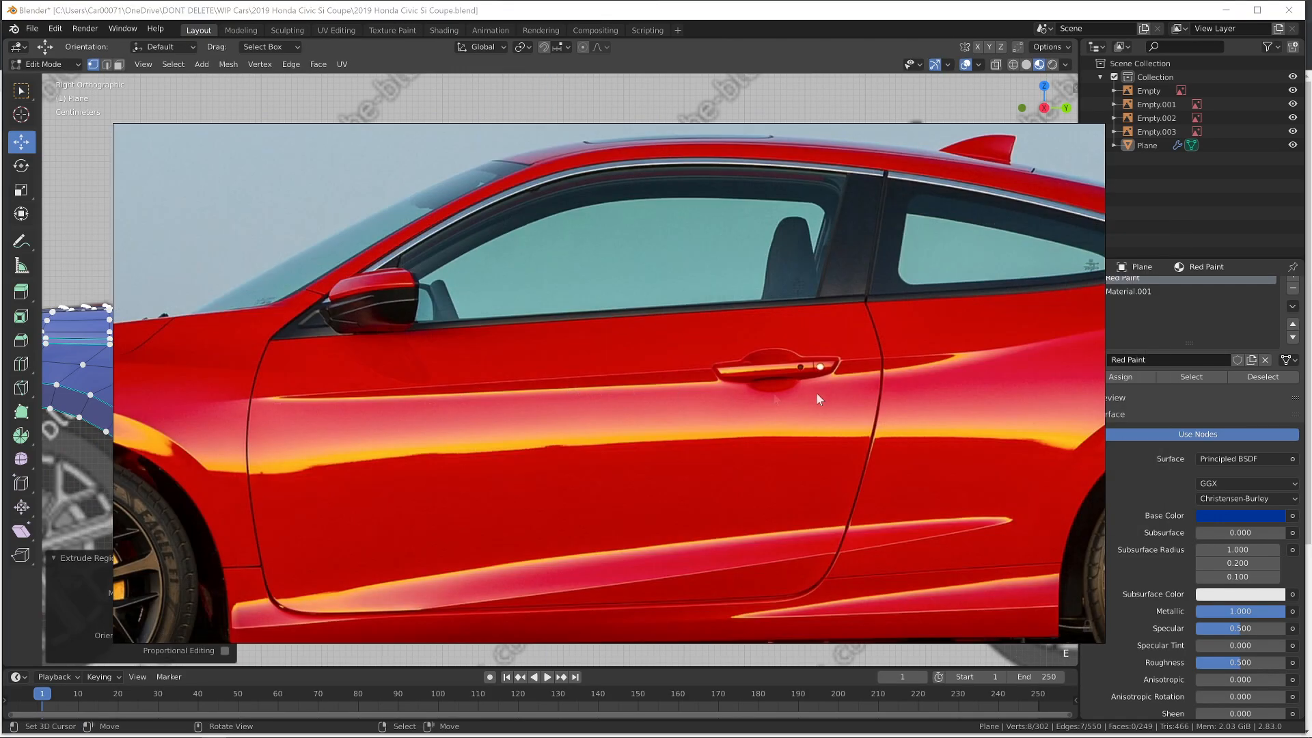
pyautogui.hotkey('alt', 'Tab')
pyautogui.rightClick(852, 358)
pyautogui.hotkey('alt', 'Tab')
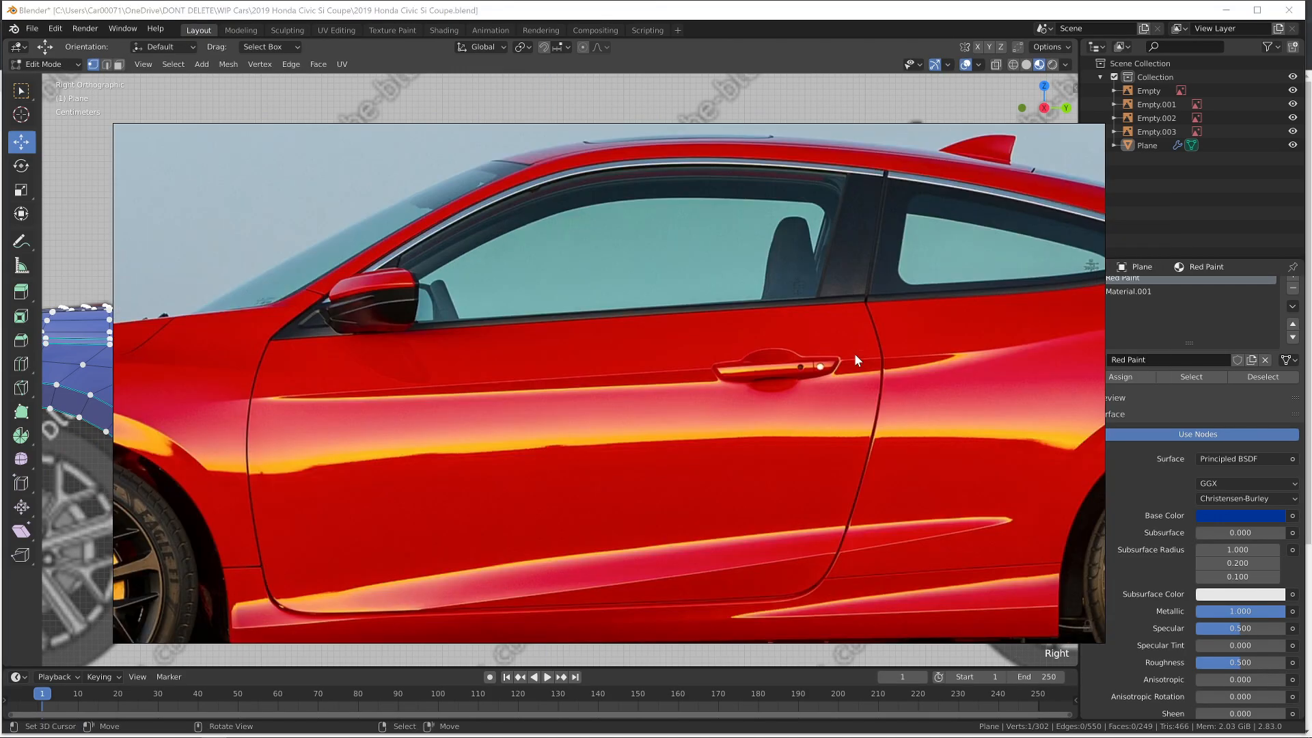
pyautogui.hotkey('alt', 'Tab')
pyautogui.keyDown('shift'); pyautogui.rightClick(854, 347); pyautogui.keyUp('shift')
pyautogui.press('f')
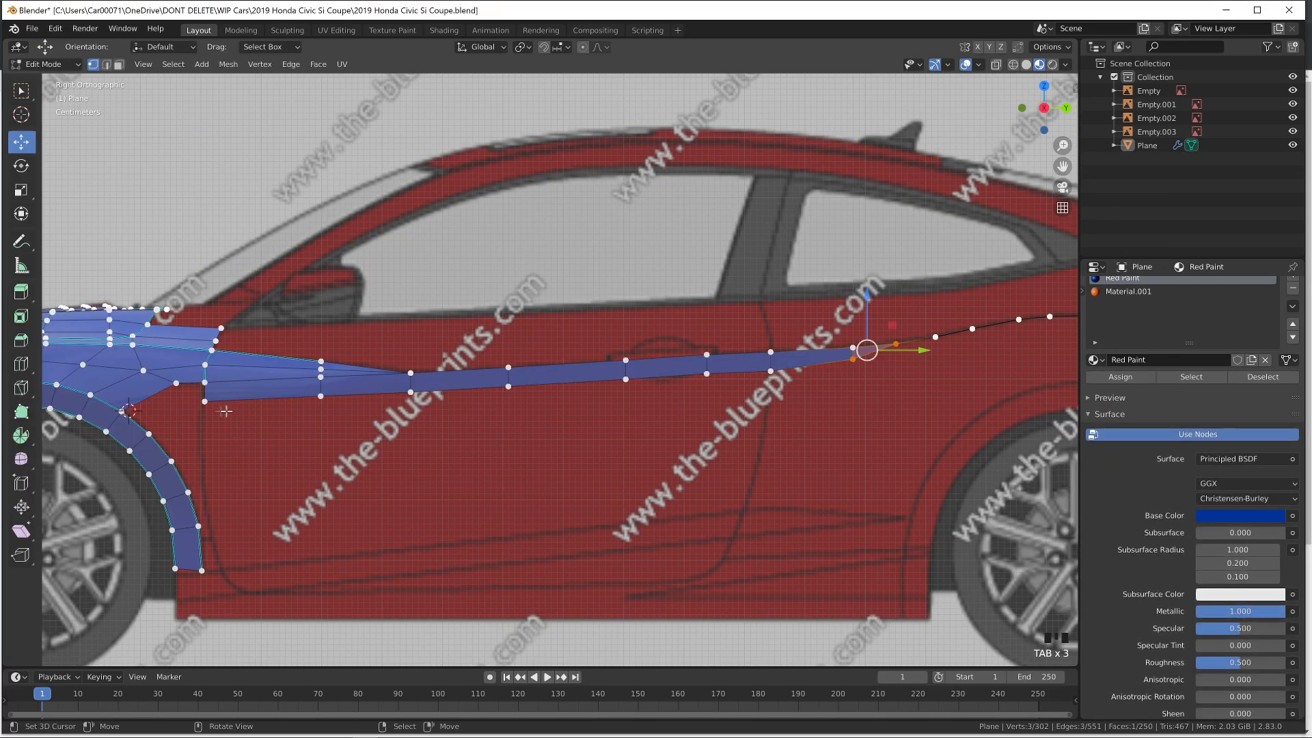
pyautogui.rightClick(205, 383)
pyautogui.keyDown('shift'); pyautogui.rightClick(204, 400); pyautogui.keyUp('shift')
pyautogui.press('f')
# Raise the lower strip vertices at the door's front to narrow the band beneath the crease
pyautogui.rightClick(204, 403)
pyautogui.moveTo(206, 367); pyautogui.dragTo(208, 359)
pyautogui.rightClick(321, 398)
pyautogui.moveTo(316, 353); pyautogui.dragTo(326, 349)
pyautogui.rightClick(410, 392)
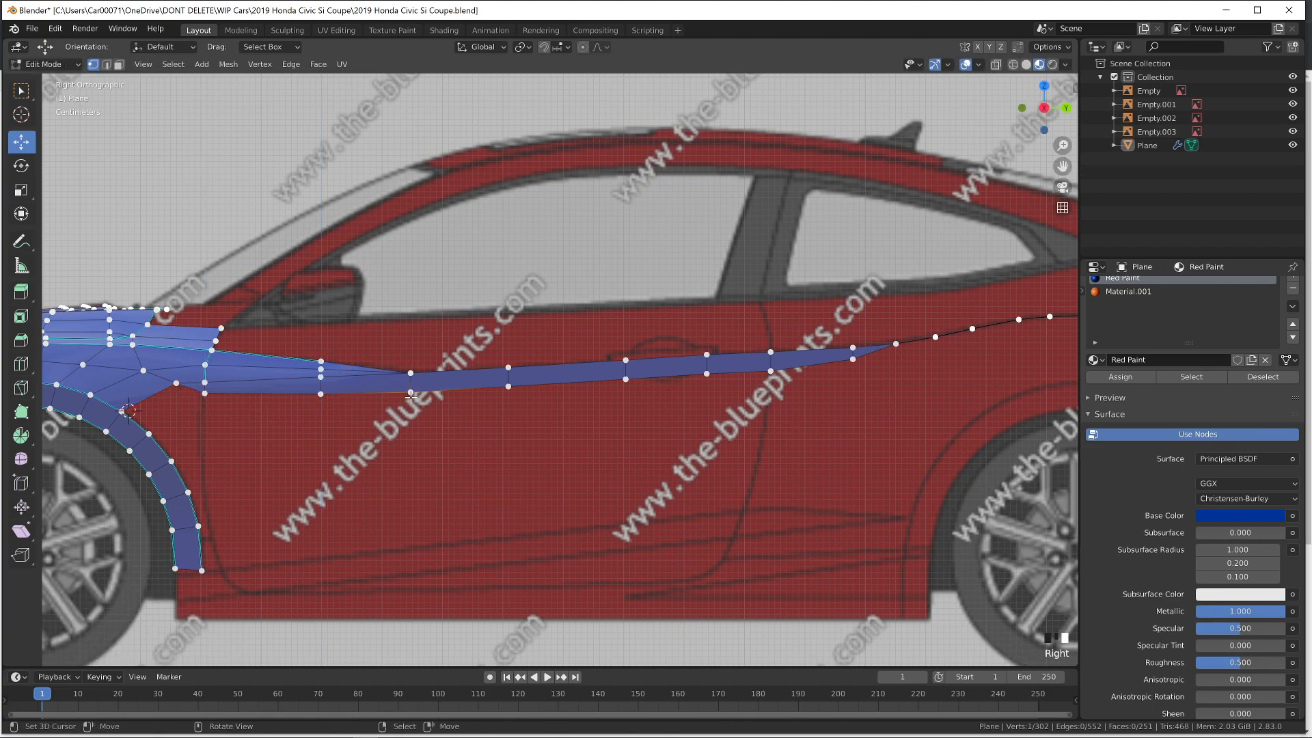
pyautogui.moveTo(412, 347); pyautogui.dragTo(420, 345)
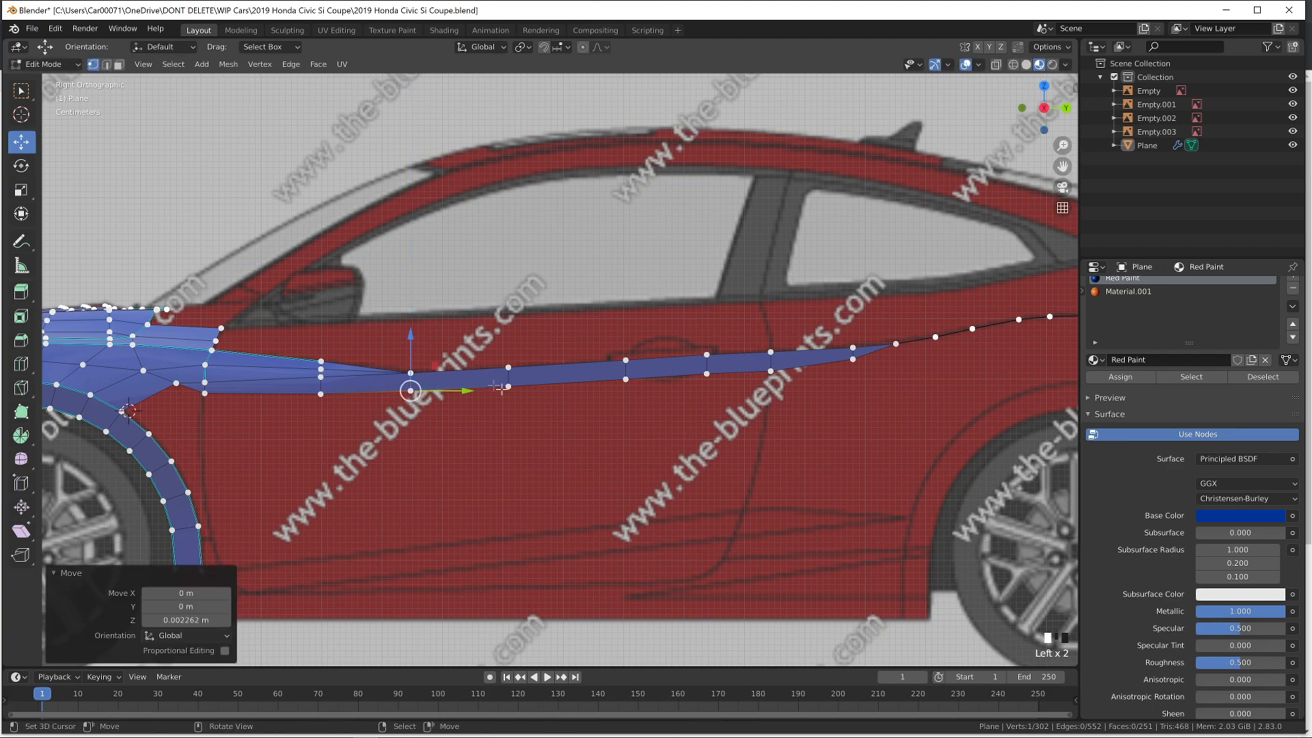
pyautogui.rightClick(508, 386)
pyautogui.press('Tab')
pyautogui.press('Tab')
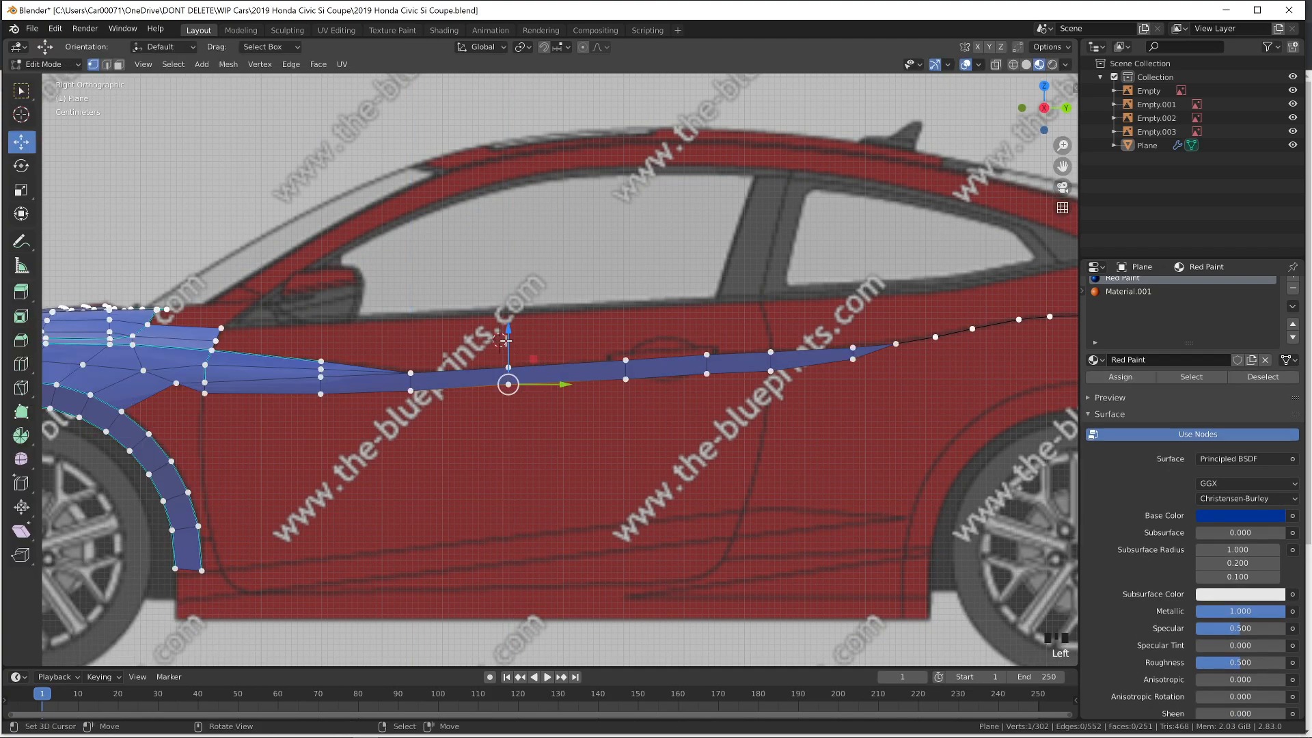
# Fine-tune the heights of the remaining lower strip vertices along the door and undo the last move at the rear end
pyautogui.rightClick(669, 378)
pyautogui.moveTo(707, 337); pyautogui.dragTo(627, 340)
pyautogui.rightClick(625, 378)
pyautogui.rightClick(508, 385)
pyautogui.moveTo(509, 345); pyautogui.dragTo(509, 345)
pyautogui.rightClick(652, 371)
pyautogui.moveTo(625, 336); pyautogui.dragTo(626, 334)
pyautogui.rightClick(691, 370)
pyautogui.moveTo(706, 336); pyautogui.dragTo(774, 315)
pyautogui.rightClick(767, 370)
pyautogui.moveTo(842, 364); pyautogui.dragTo(849, 307, button='right')
pyautogui.hotkey('ctrl', 'z')
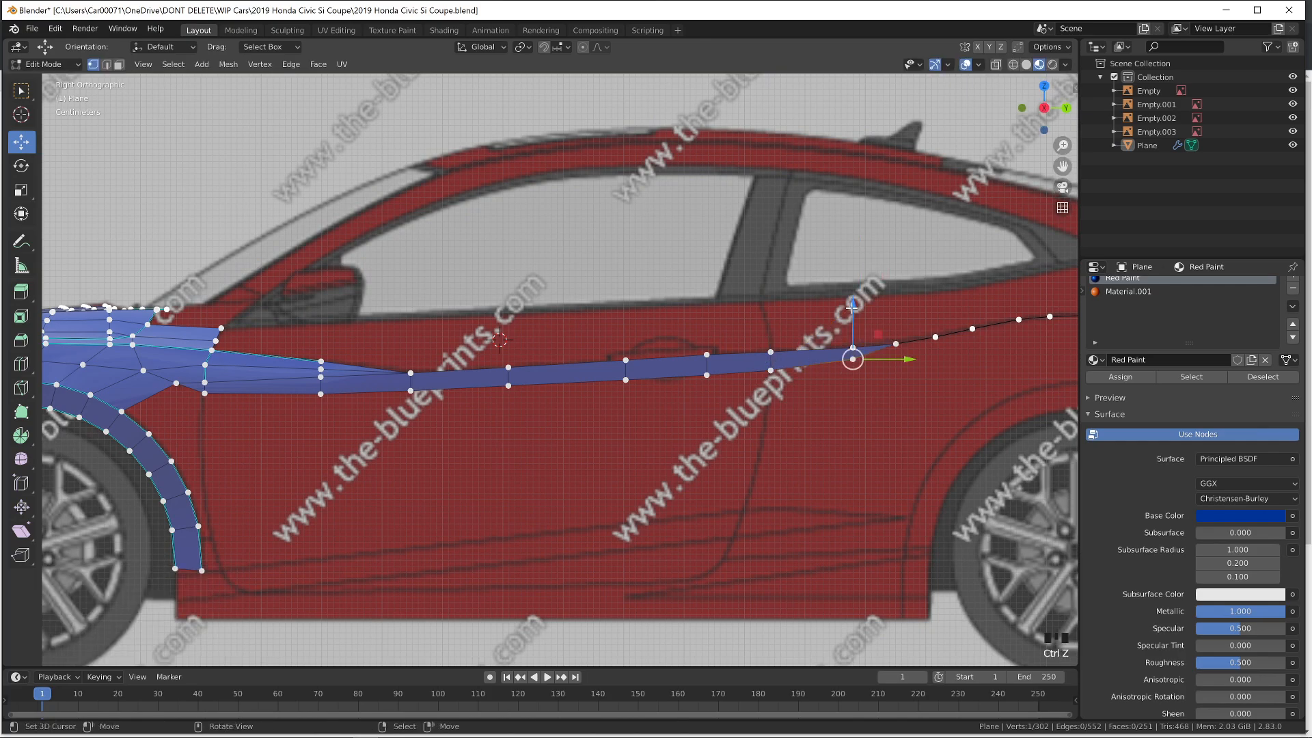
# Select the lower vertex chain of the strip below the door crease and shift it slightly along X
pyautogui.press('Tab')
pyautogui.moveTo(313, 382); pyautogui.dragTo(483, 423, button='middle')
pyautogui.press('Tab')
pyautogui.keyDown('ctrl'); pyautogui.rightClick(549, 438); pyautogui.keyUp('ctrl')
pyautogui.press('KP_7')
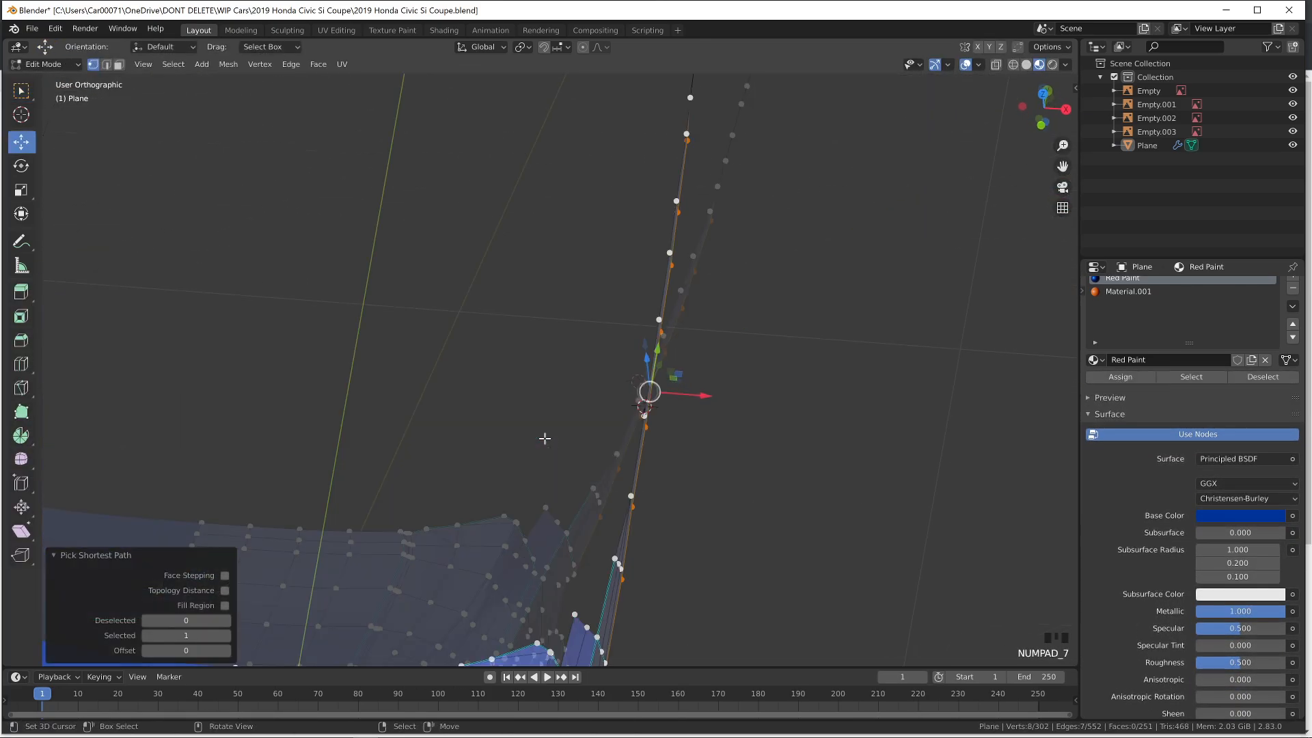
pyautogui.moveTo(711, 381); pyautogui.dragTo(714, 380)
pyautogui.moveTo(714, 380); pyautogui.dragTo(662, 328, button='middle')
pyautogui.press('Tab')
pyautogui.press('KP_3')
pyautogui.press('Tab')
# Mark the door crease as sharp from the vertex behind the wheel arch to the strip's rear end
pyautogui.rightClick(176, 383)
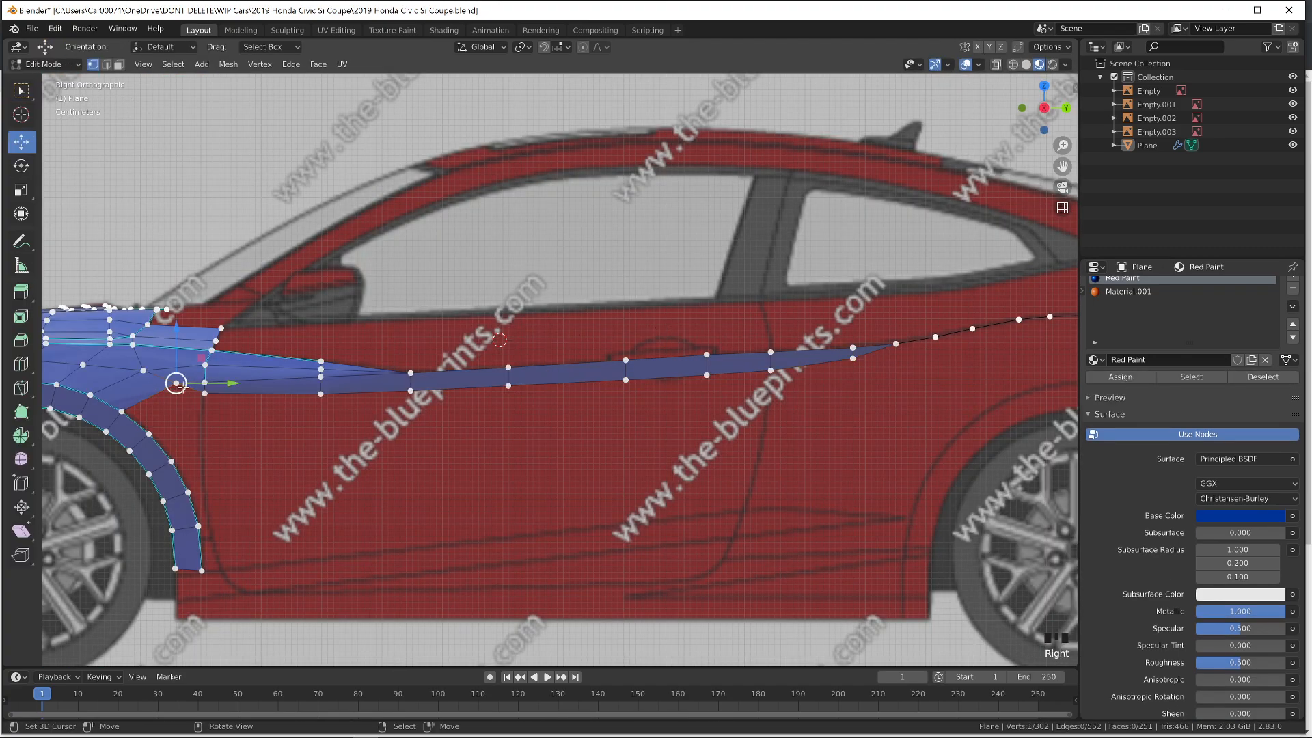
pyautogui.keyDown('ctrl'); pyautogui.rightClick(888, 350); pyautogui.keyUp('ctrl')
pyautogui.keyDown('shift'); pyautogui.moveTo(969, 349); pyautogui.dragTo(753, 412, button='middle'); pyautogui.keyUp('shift')
pyautogui.hotkey('ctrl', 'e')
pyautogui.click(708, 441)
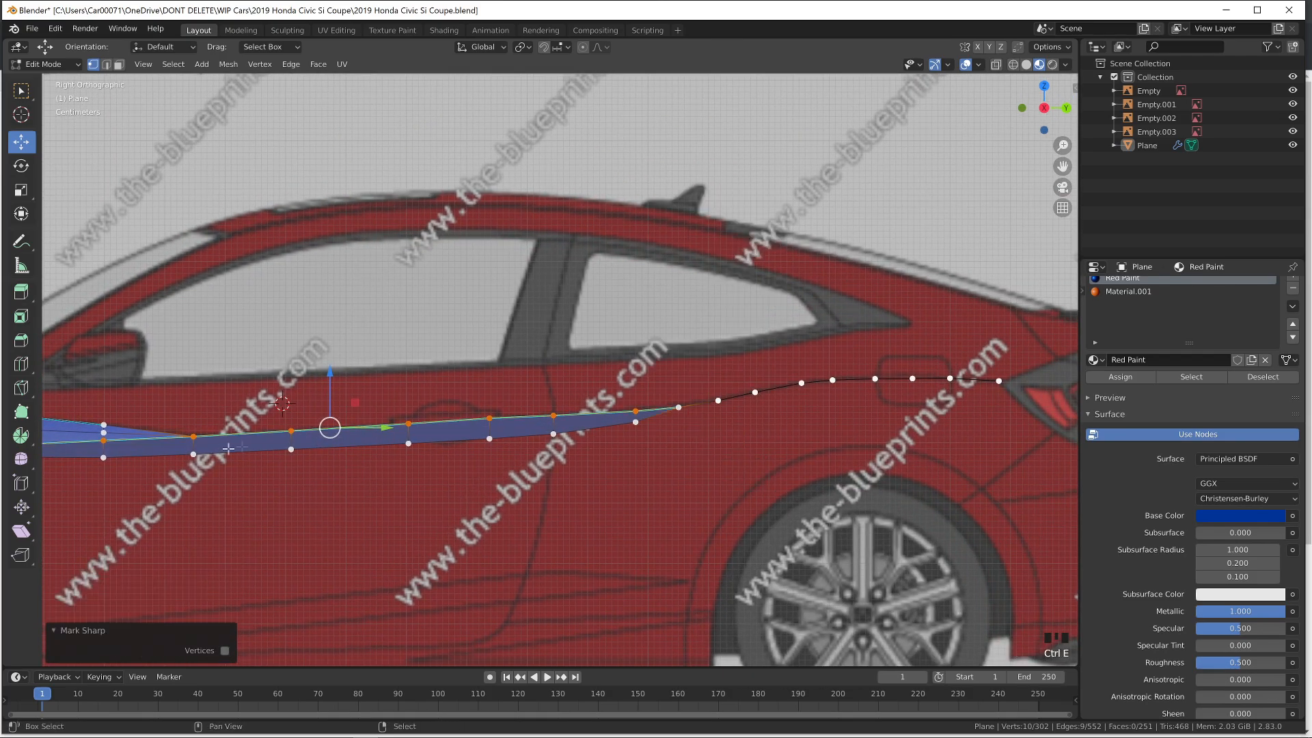
# Clear the sharp marking from the frontmost edge of the crease, between the wheel arch and the door gap
pyautogui.keyDown('shift'); pyautogui.moveTo(224, 445); pyautogui.dragTo(803, 447, button='middle'); pyautogui.keyUp('shift')
pyautogui.press('z')
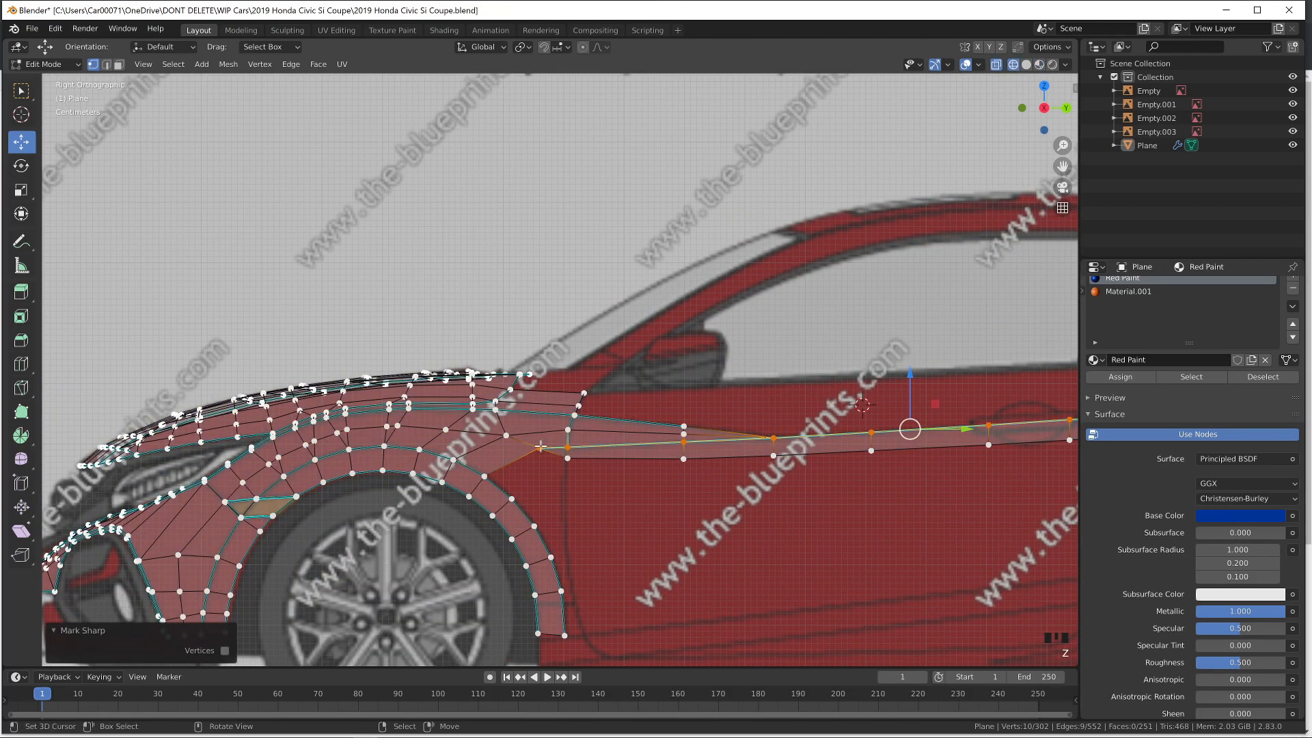
pyautogui.rightClick(547, 446)
pyautogui.hotkey('ctrl', 'e')
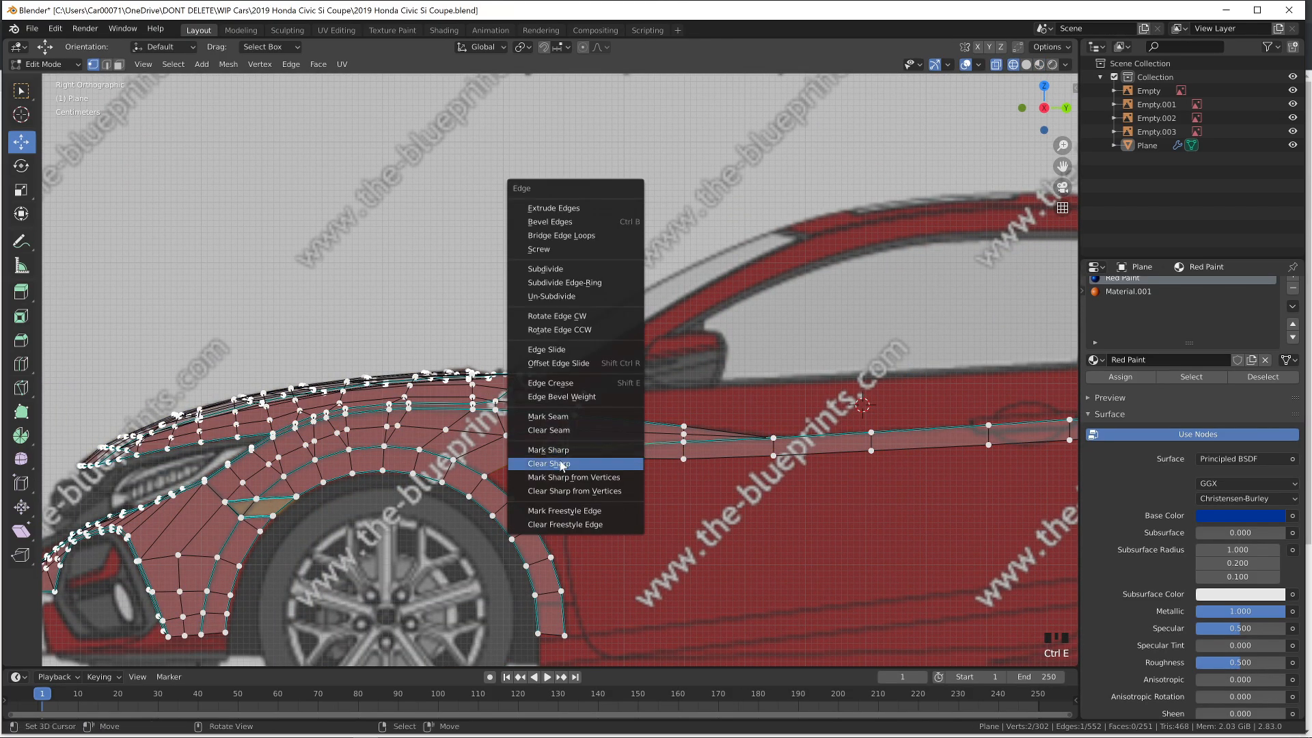
pyautogui.click(564, 461)
pyautogui.hotkey('alt', 'Tab')
pyautogui.press('Tab')
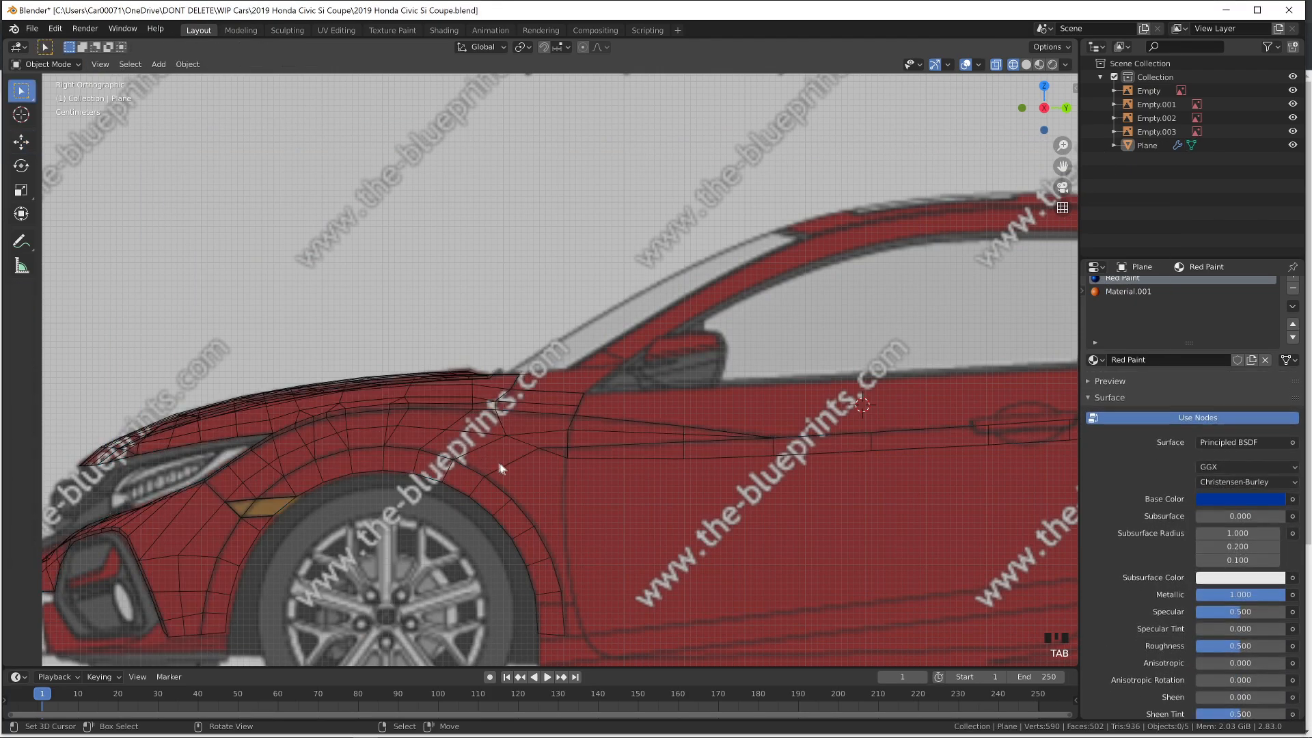
# Toggle the sharp marking on the crease's front edge again and check how the fender shades around it
pyautogui.press('Tab')
pyautogui.moveTo(498, 469); pyautogui.dragTo(615, 504, button='middle')
pyautogui.press('z')
pyautogui.moveTo(615, 572); pyautogui.dragTo(662, 580, button='middle')
pyautogui.press('Tab')
pyautogui.press('Tab')
pyautogui.hotkey('ctrl', 'e')
pyautogui.click(674, 574)
pyautogui.hotkey('ctrl', 'e')
pyautogui.click(679, 549)
pyautogui.press('Tab')
pyautogui.moveTo(682, 551); pyautogui.dragTo(699, 554)
pyautogui.moveTo(699, 554)
pyautogui.mouseDown(button='middle')
pyautogui.moveTo(660, 544)
pyautogui.moveTo(721, 549)
pyautogui.mouseUp(button='middle')
# Select the lower vertices of the door strip from its front to its rear end and review the strip's shape
pyautogui.press('KP_3')
pyautogui.press('Tab')
pyautogui.rightClick(573, 469)
pyautogui.press('Tab')
pyautogui.keyDown('shift'); pyautogui.moveTo(708, 492); pyautogui.dragTo(146, 450, button='middle'); pyautogui.keyUp('shift')
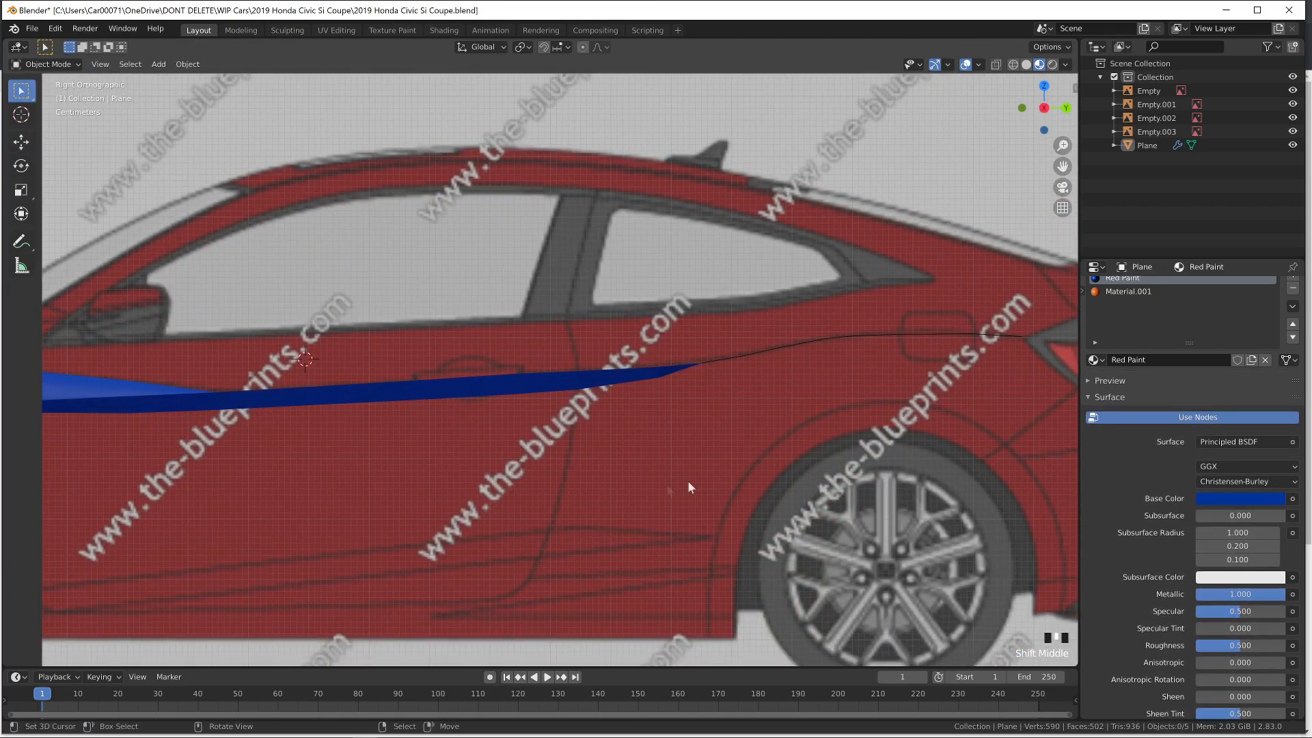
pyautogui.press('Tab')
pyautogui.keyDown('ctrl'); pyautogui.rightClick(654, 384); pyautogui.keyUp('ctrl')
pyautogui.keyDown('shift'); pyautogui.moveTo(555, 425); pyautogui.dragTo(747, 399, button='middle'); pyautogui.keyUp('shift')
pyautogui.scroll(2, 769, 455)
pyautogui.press('Tab')
pyautogui.press('Tab')
# Select the strip's vertical edge at the tip of the tapering fender surface and nudge it slightly
pyautogui.rightClick(673, 346)
pyautogui.keyDown('shift'); pyautogui.rightClick(694, 325); pyautogui.keyUp('shift')
pyautogui.moveTo(696, 319); pyautogui.dragTo(685, 315, button='middle')
pyautogui.moveTo(740, 339); pyautogui.dragTo(742, 336)
pyautogui.press('Tab')
pyautogui.moveTo(743, 337); pyautogui.dragTo(739, 399, button='middle')
pyautogui.press('KP_3')
pyautogui.scroll(-2, 710, 400)
pyautogui.press('Tab')
pyautogui.press('Tab')
pyautogui.press('Tab')
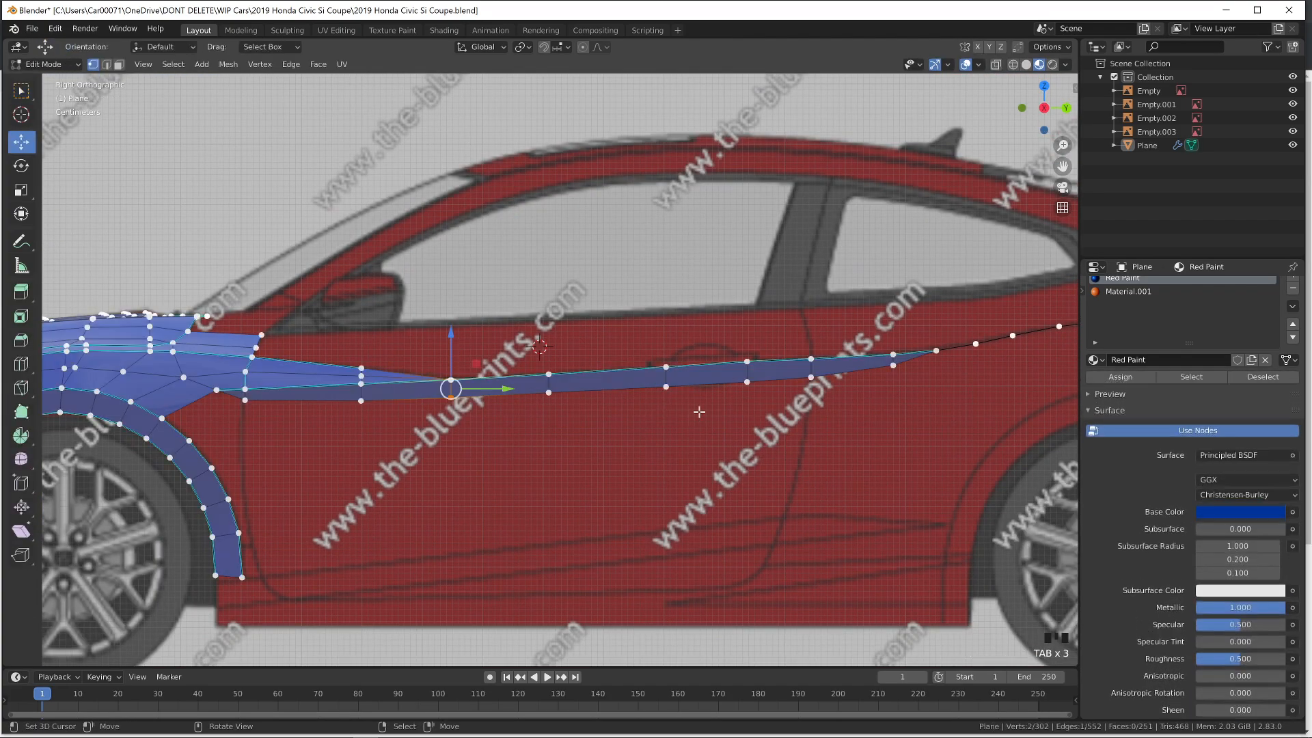
# Select the whole mesh and switch the viewport to solid shading
pyautogui.press('a')
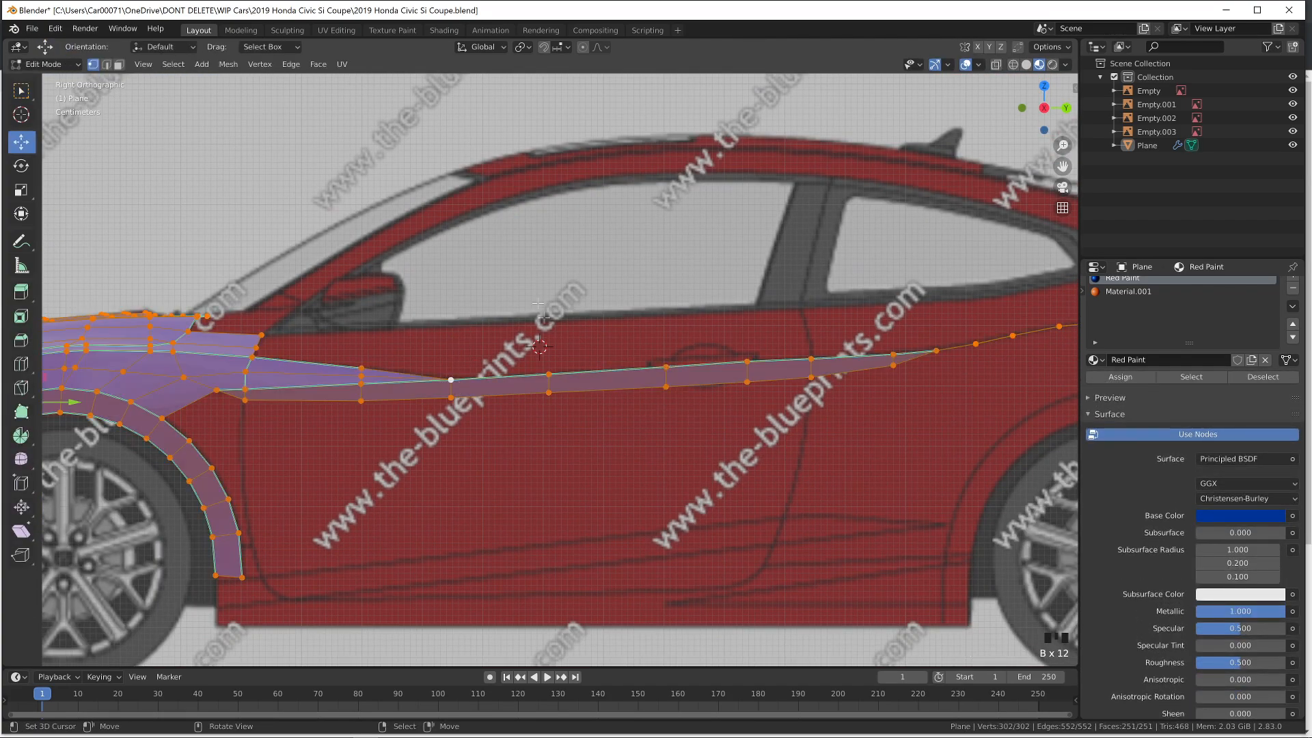
pyautogui.click(228, 64)
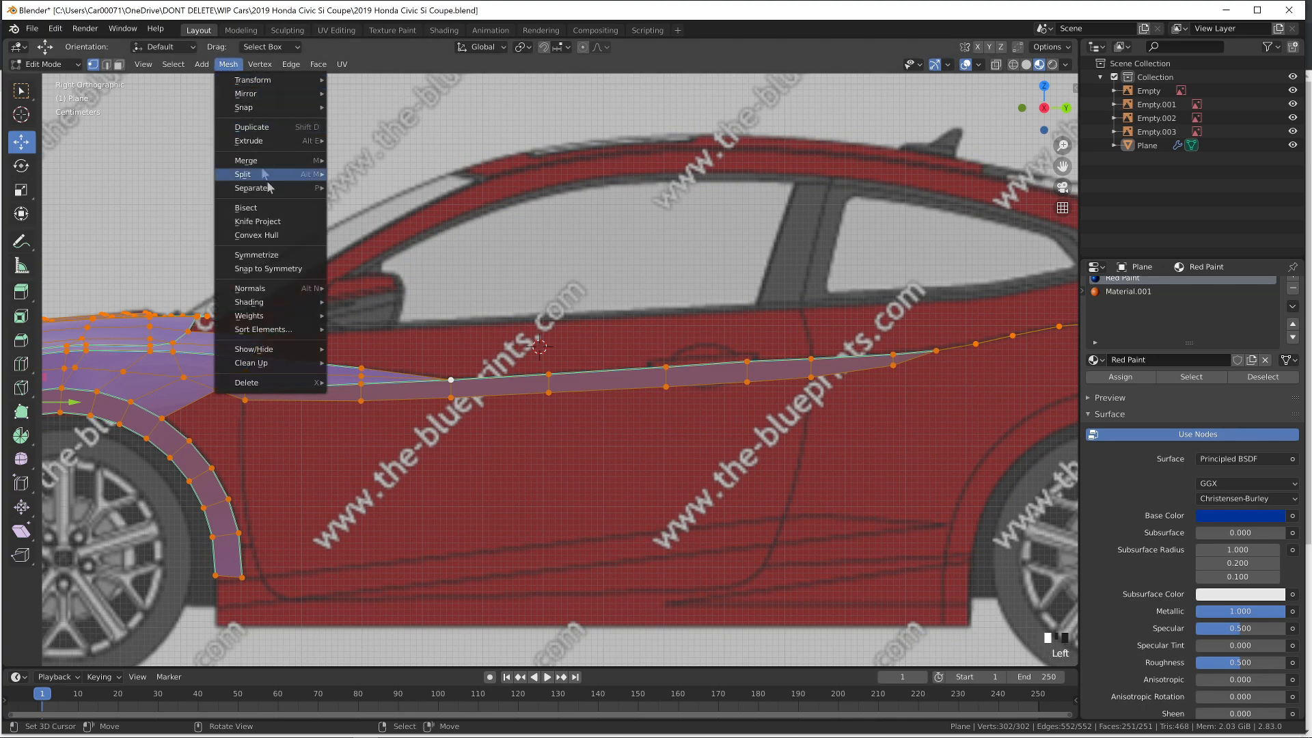
pyautogui.moveTo(274, 304)
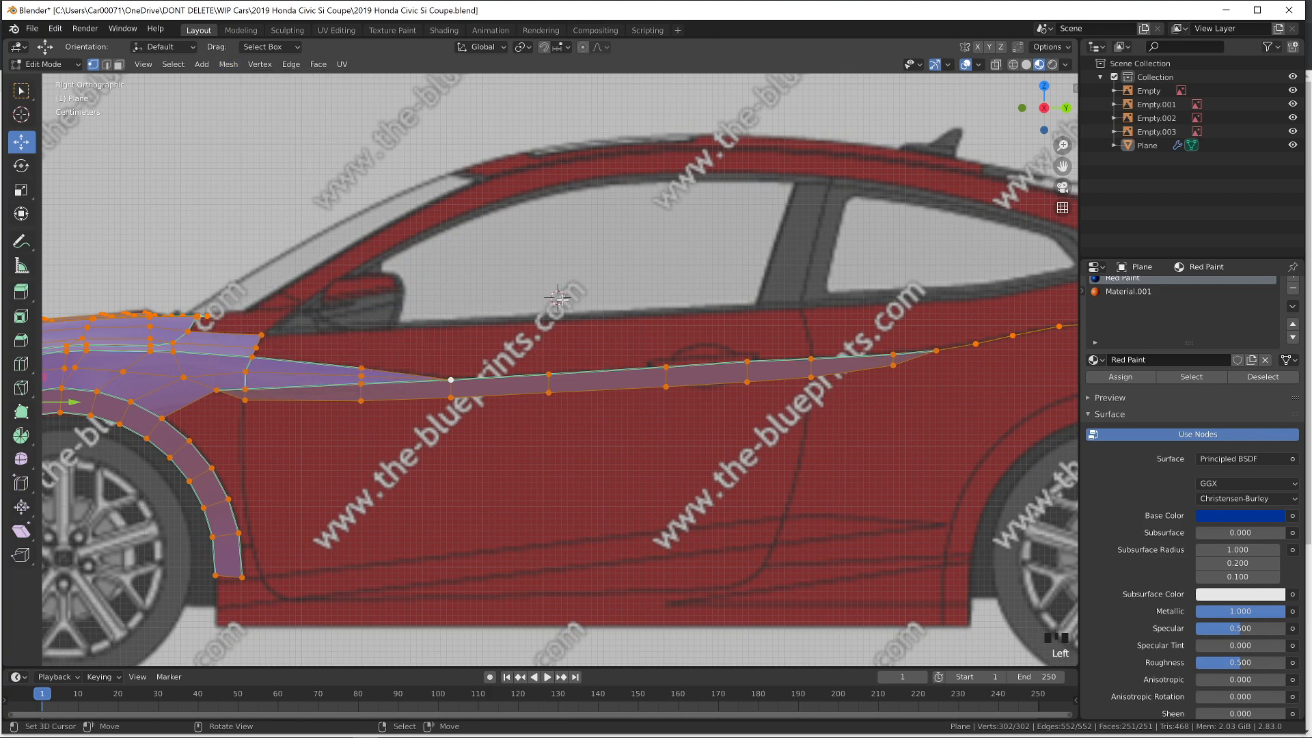
pyautogui.press('Tab')
pyautogui.press('z')
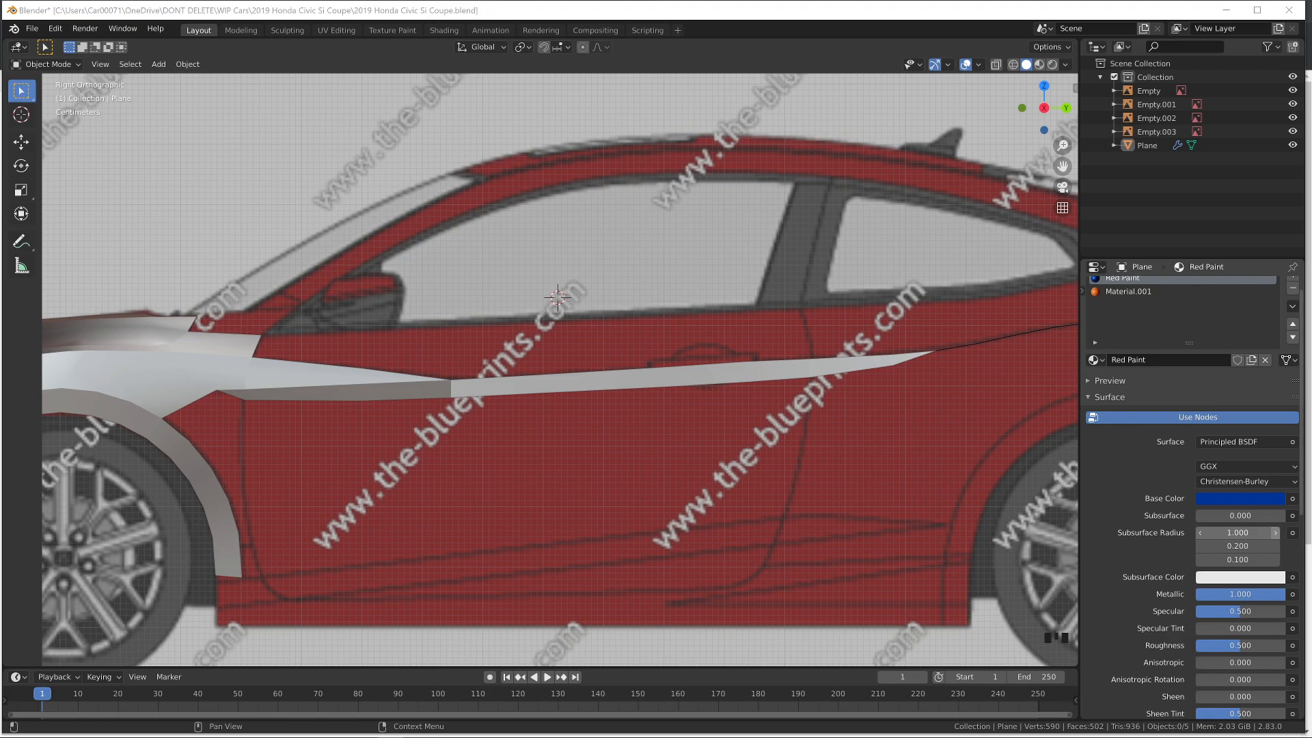
pyautogui.keyDown('shift'); pyautogui.rightClick(292, 415); pyautogui.keyUp('shift')
pyautogui.press('Tab')
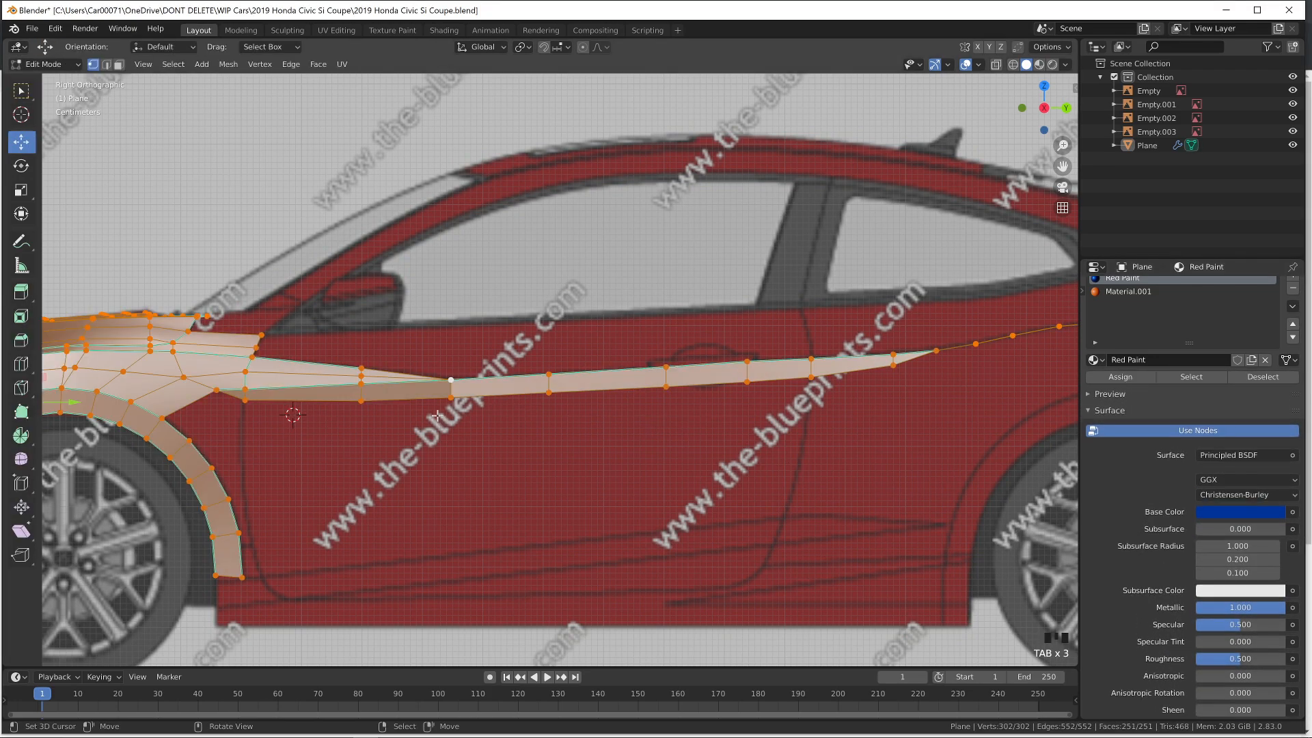
pyautogui.press('v')
pyautogui.hotkey('ctrl', 'z')
pyautogui.hotkey('ctrl', 'z')
pyautogui.hotkey('ctrl', 'z')
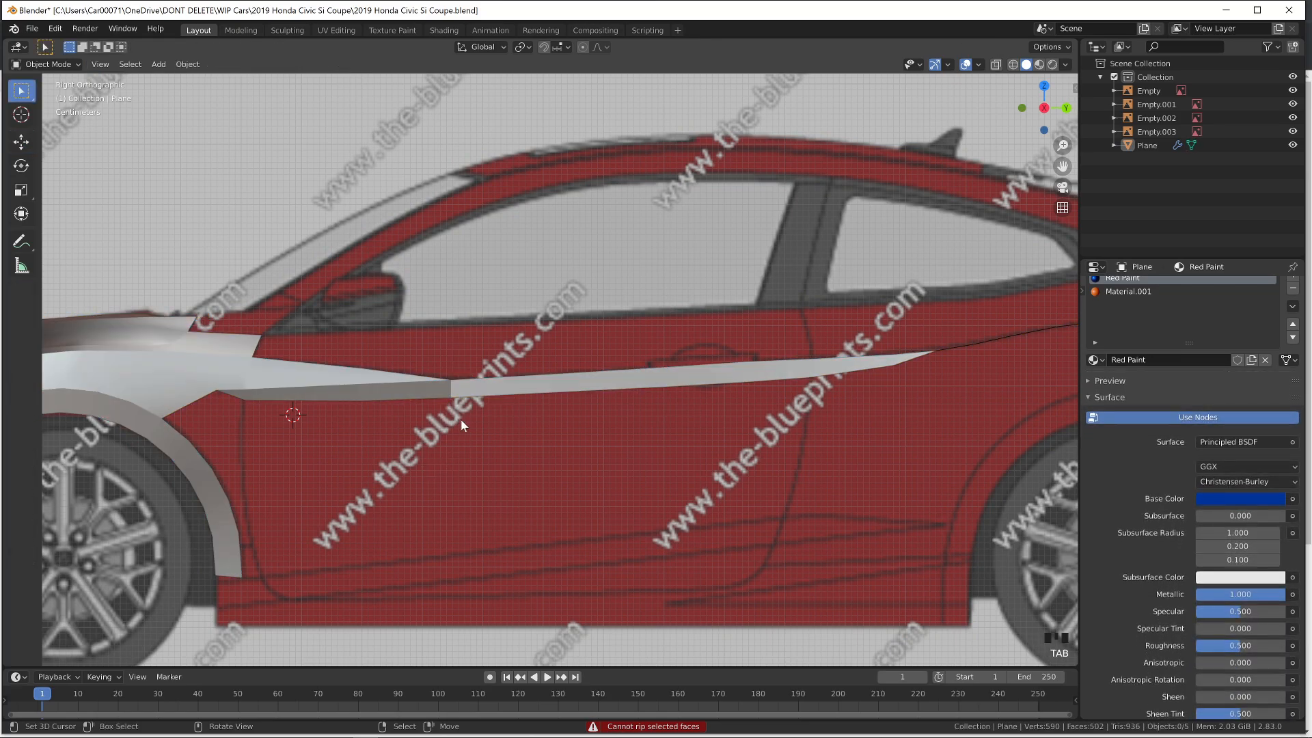
# Recalculate the normals of the whole body mesh to face outward
pyautogui.moveTo(528, 455)
pyautogui.keyDown('shift'); pyautogui.mouseDown(button='middle')
pyautogui.moveTo(644, 438)
pyautogui.moveTo(618, 460)
pyautogui.moveTo(678, 434)
pyautogui.moveTo(597, 443)
pyautogui.moveTo(703, 453)
pyautogui.moveTo(666, 456)
pyautogui.mouseUp(button='middle'); pyautogui.keyUp('shift')
pyautogui.press('z')
pyautogui.click(752, 441)
pyautogui.press('KP_3')
pyautogui.press('Tab')
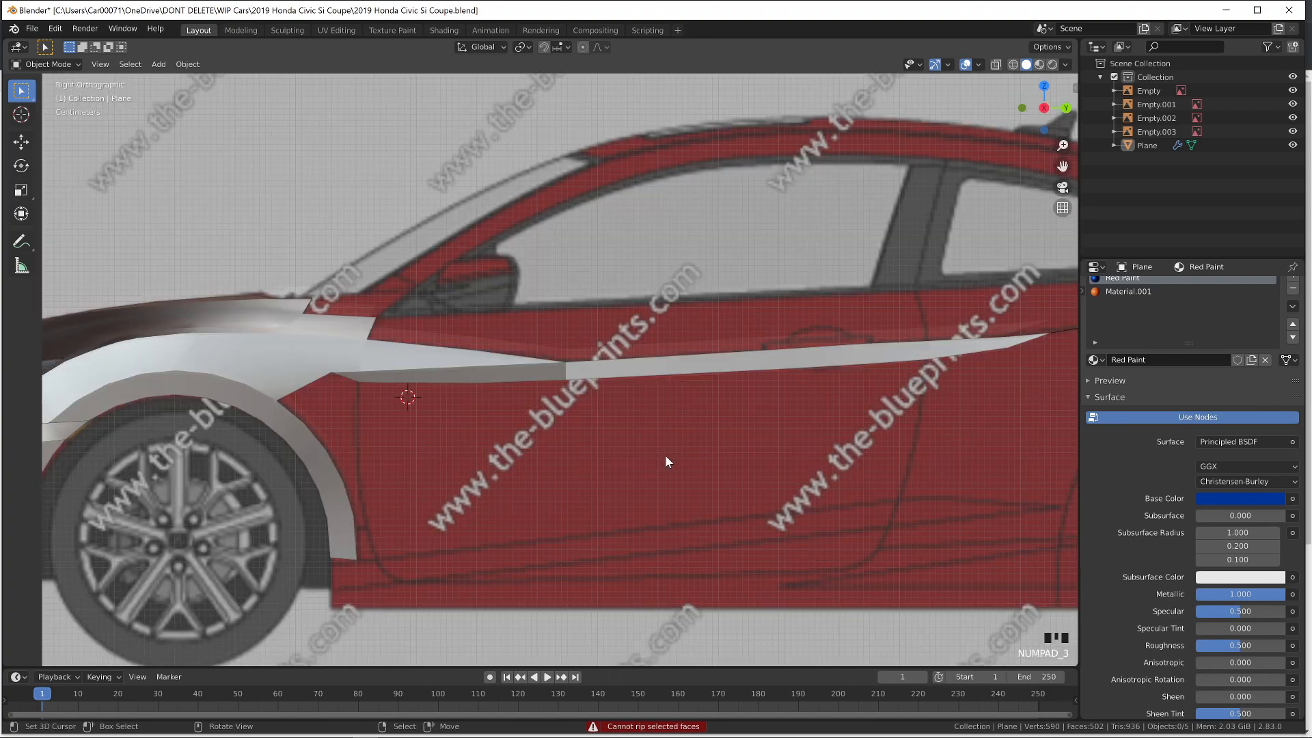
pyautogui.press('a')
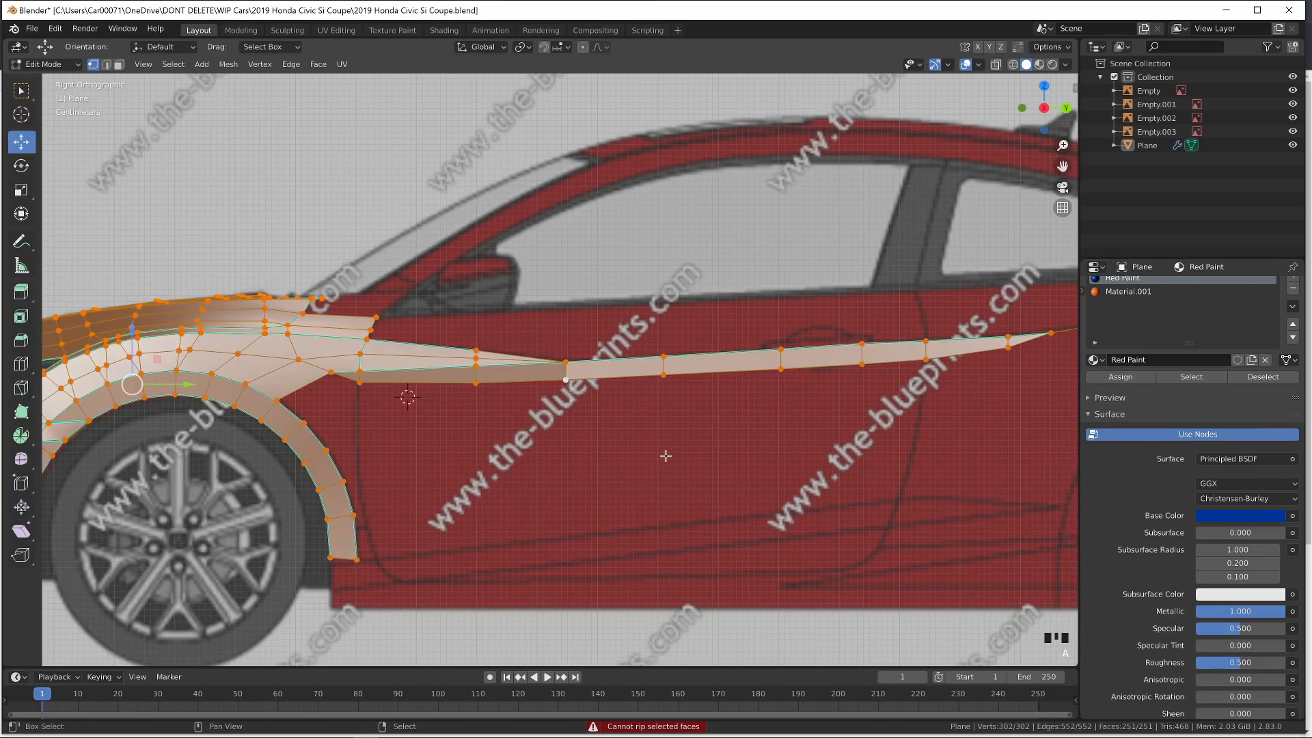
pyautogui.hotkey('shift', 'n')
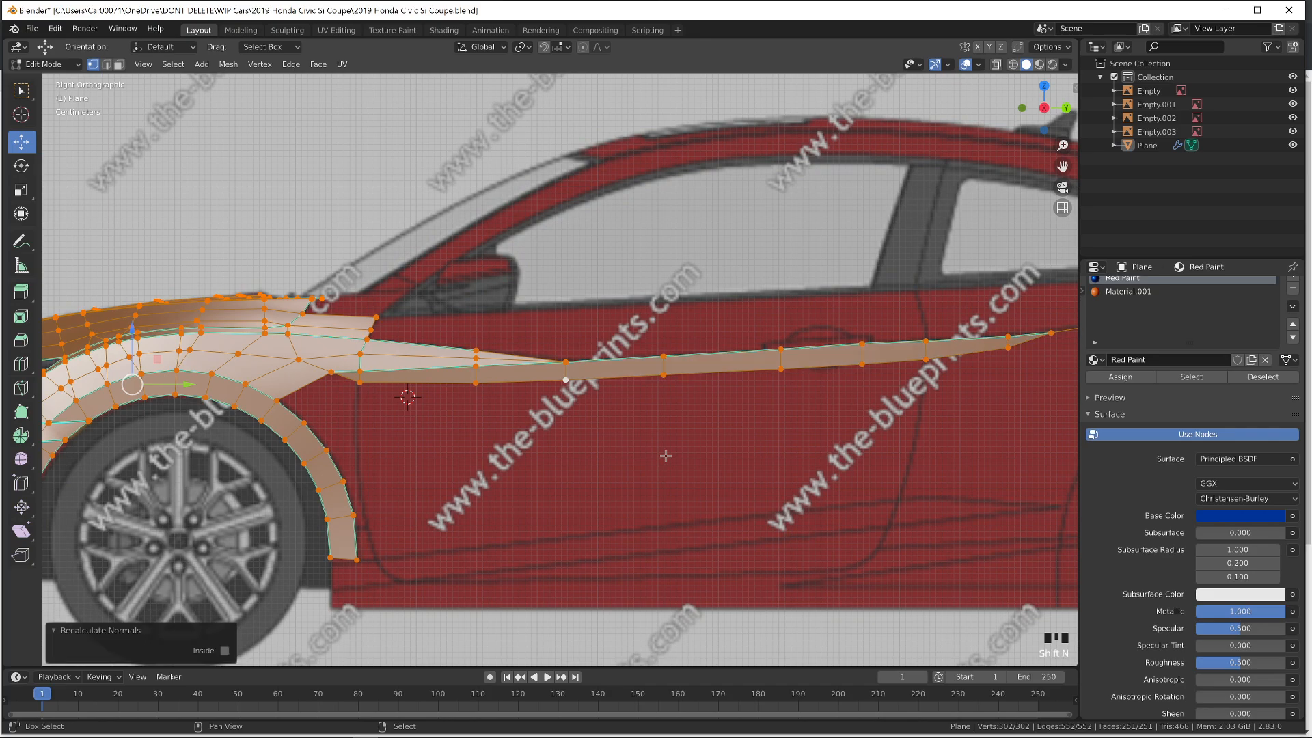
pyautogui.press('Tab')
# Change the viewport shading to check the body surface at an angle and save the file
pyautogui.press('z')
pyautogui.click(762, 509)
pyautogui.moveTo(764, 546)
pyautogui.mouseDown(button='middle')
pyautogui.moveTo(777, 577)
pyautogui.moveTo(862, 585)
pyautogui.mouseUp(button='middle')
pyautogui.press('a')
pyautogui.press('a')
pyautogui.hotkey('ctrl', 's')
# Return to the solid side view and compare the model's door area with the red coupe reference photo
pyautogui.press('KP_3')
pyautogui.press('z')
pyautogui.click(933, 504)
pyautogui.press('Tab')
pyautogui.hotkey('alt', 'Tab')
pyautogui.hotkey('alt', 'Tab')
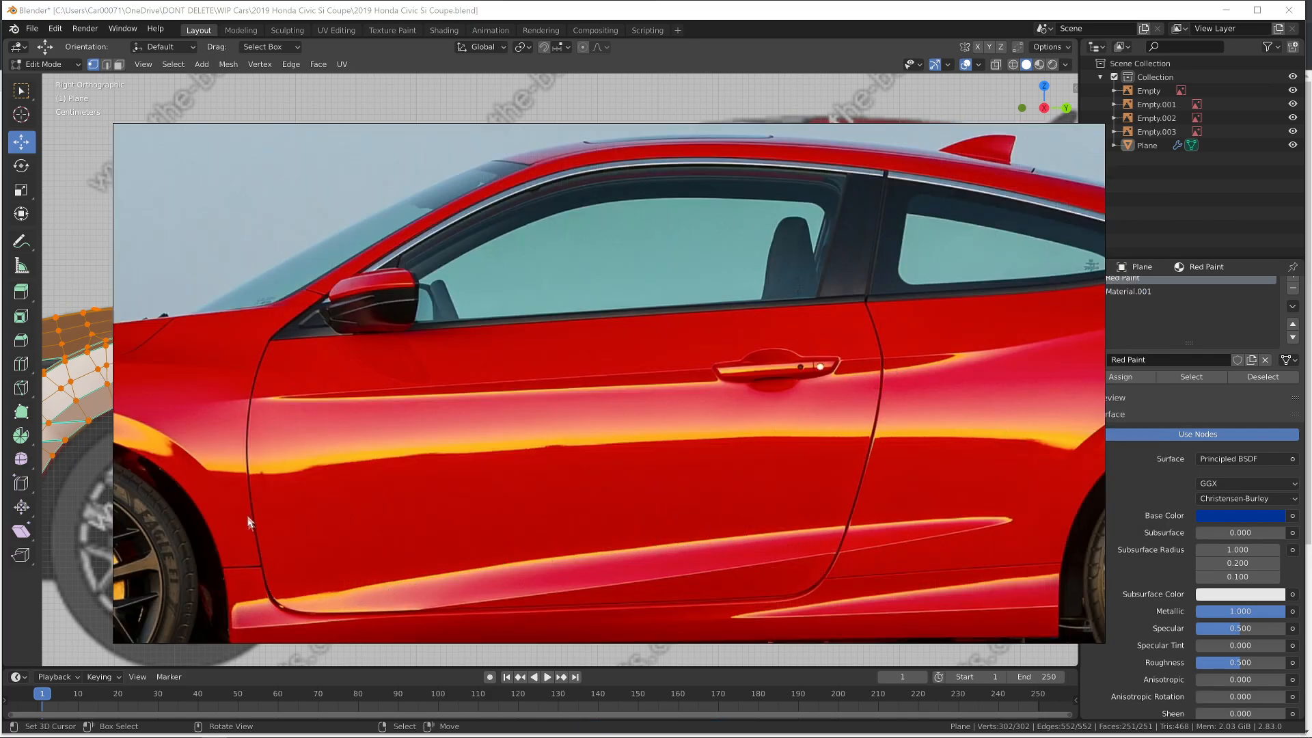
pyautogui.hotkey('alt', 'Tab')
pyautogui.hotkey('alt', 'Tab')
# Mark the edge chain running up the front door gap to the fender's upper rear corner as sharp
pyautogui.moveTo(625, 504); pyautogui.dragTo(737, 509, button='middle')
pyautogui.rightClick(569, 418)
pyautogui.press('KP_3')
pyautogui.keyDown('ctrl'); pyautogui.rightClick(372, 303); pyautogui.keyUp('ctrl')
pyautogui.hotkey('ctrl', 'e')
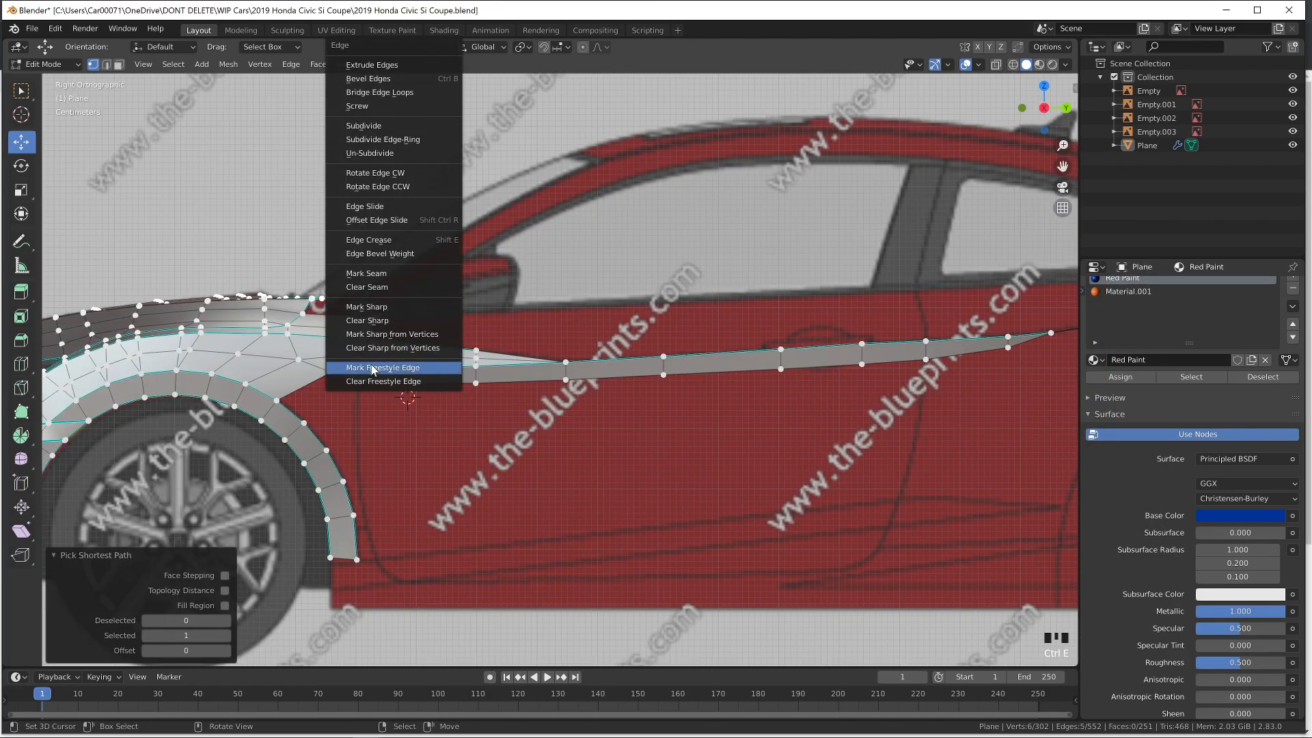
pyautogui.click(386, 309)
# With X-ray on, nudge the vertex near the top of the front door gap along Y and check its neighbours
pyautogui.hotkey('alt', 'z')
pyautogui.rightClick(373, 329)
pyautogui.moveTo(404, 331)
pyautogui.mouseDown()
pyautogui.moveTo(396, 340)
pyautogui.moveTo(403, 317)
pyautogui.moveTo(402, 330)
pyautogui.mouseUp()
pyautogui.rightClick(367, 339)
pyautogui.rightClick(377, 317)
pyautogui.rightClick(370, 330)
pyautogui.hotkey('alt', 'z')
# Extrude a chain of five vertices down the front door gap from the strip's lower edge
pyautogui.scroll(2, 521, 384)
pyautogui.press('e')
pyautogui.click(510, 423)
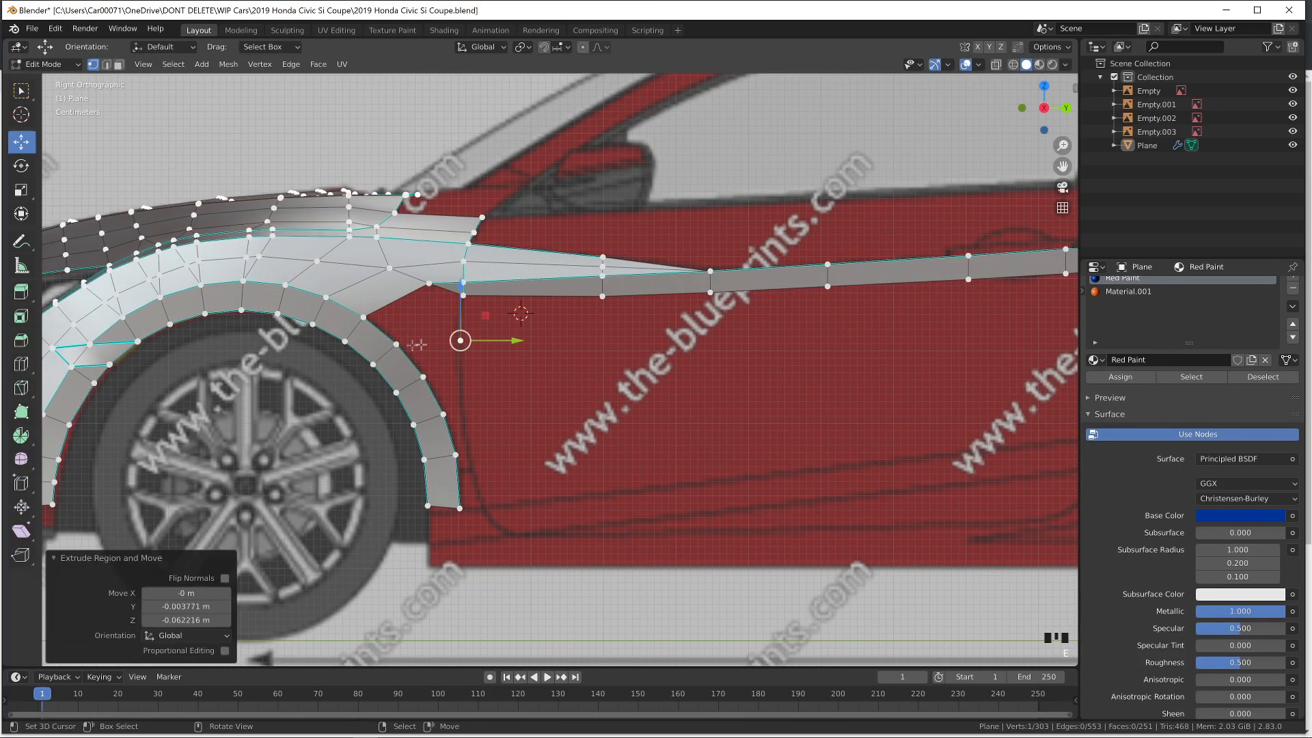
pyautogui.press('e')
pyautogui.click(441, 426)
pyautogui.press('e')
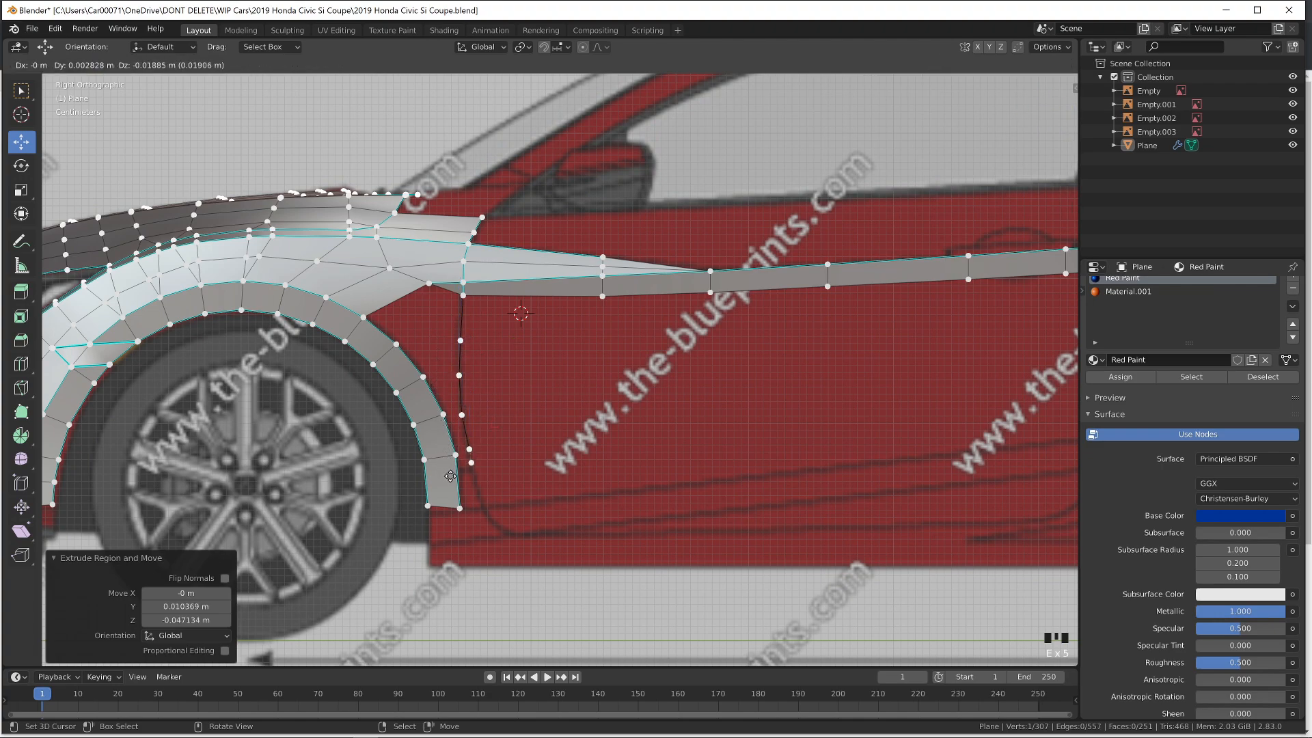
pyautogui.click(452, 481)
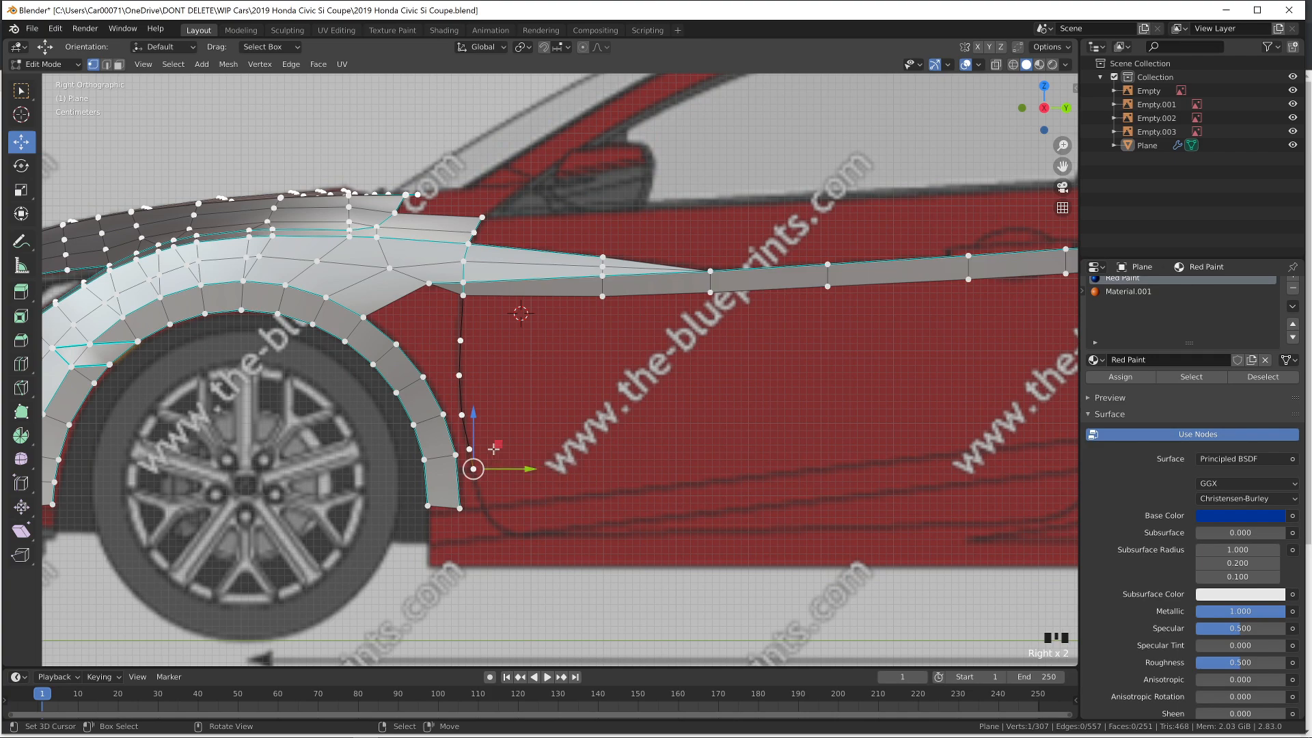
# Adjust the lower vertices of the new chain to follow the blueprint's front door gap
pyautogui.moveTo(493, 448); pyautogui.dragTo(491, 448)
pyautogui.rightClick(477, 397)
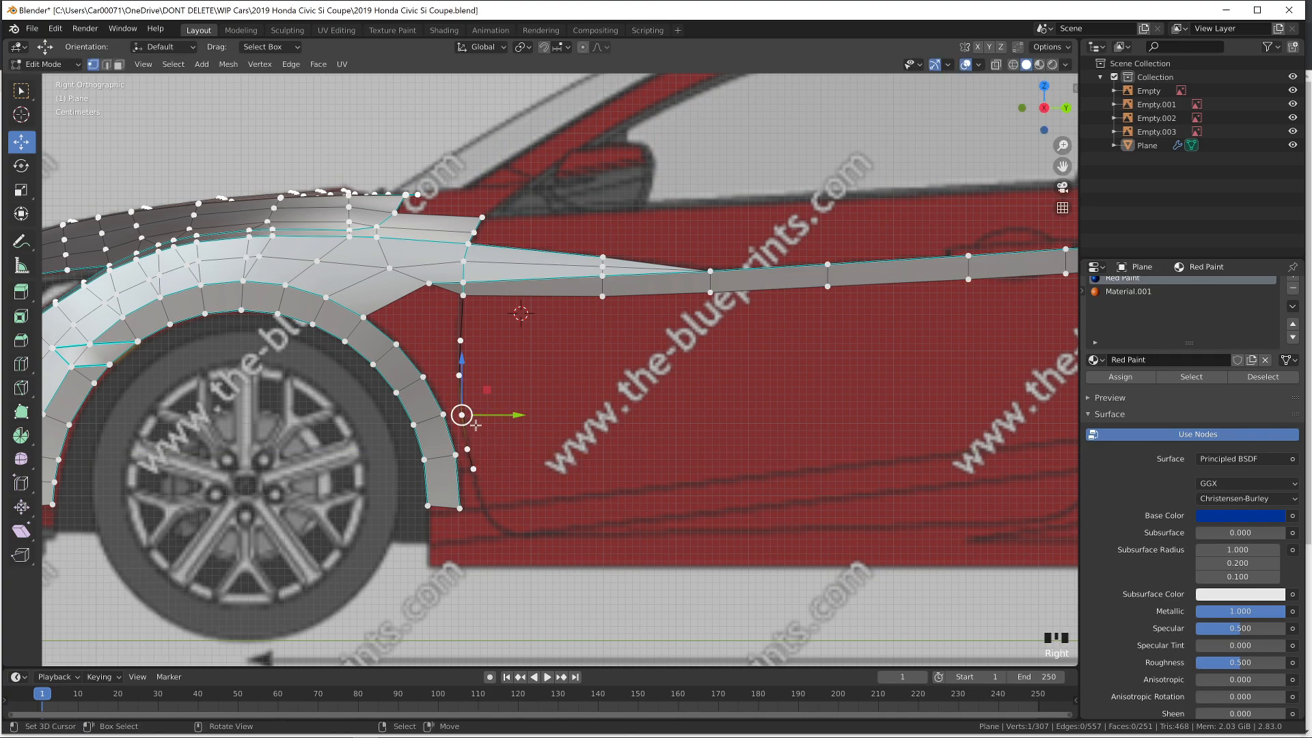
pyautogui.press('Tab')
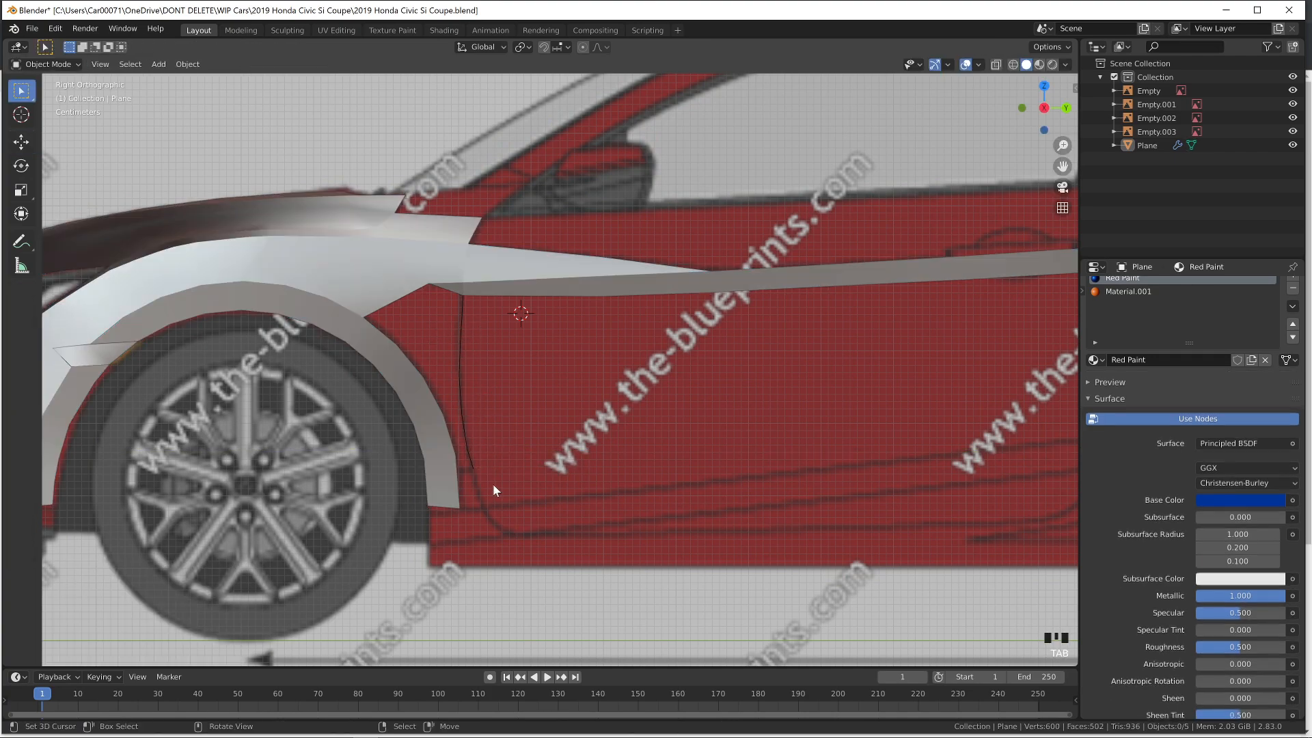
pyautogui.press('Tab')
pyautogui.moveTo(489, 482); pyautogui.dragTo(481, 470, button='right')
# Examine the front fender surface and its crease from several angles and in different viewport shadings
pyautogui.rightClick(300, 324)
pyautogui.moveTo(299, 324); pyautogui.dragTo(410, 356, button='middle')
pyautogui.press('Tab')
pyautogui.scroll(2, 672, 395)
pyautogui.press('Tab')
pyautogui.moveTo(672, 395); pyautogui.dragTo(745, 406, button='middle')
pyautogui.rightClick(579, 362)
pyautogui.keyDown('shift'); pyautogui.rightClick(585, 378); pyautogui.keyUp('shift')
pyautogui.press('Tab')
pyautogui.press('KP_Add')
pyautogui.press('KP_3')
pyautogui.press('Tab')
pyautogui.press('Tab')
pyautogui.press('z')
pyautogui.moveTo(747, 527)
pyautogui.mouseDown(button='middle')
pyautogui.moveTo(537, 519)
pyautogui.moveTo(766, 499)
pyautogui.moveTo(689, 526)
pyautogui.moveTo(703, 512)
pyautogui.mouseUp(button='middle')
pyautogui.press('z')
pyautogui.moveTo(826, 505); pyautogui.dragTo(857, 477, button='middle')
pyautogui.press('KP_3')
pyautogui.press('Tab')
# Extrude one more vertex down the front door gap and shift the vertex above it about -0.0013 m along Y
pyautogui.scroll(3, 757, 573)
pyautogui.keyDown('shift'); pyautogui.moveTo(876, 609); pyautogui.dragTo(480, 460, button='middle'); pyautogui.keyUp('shift')
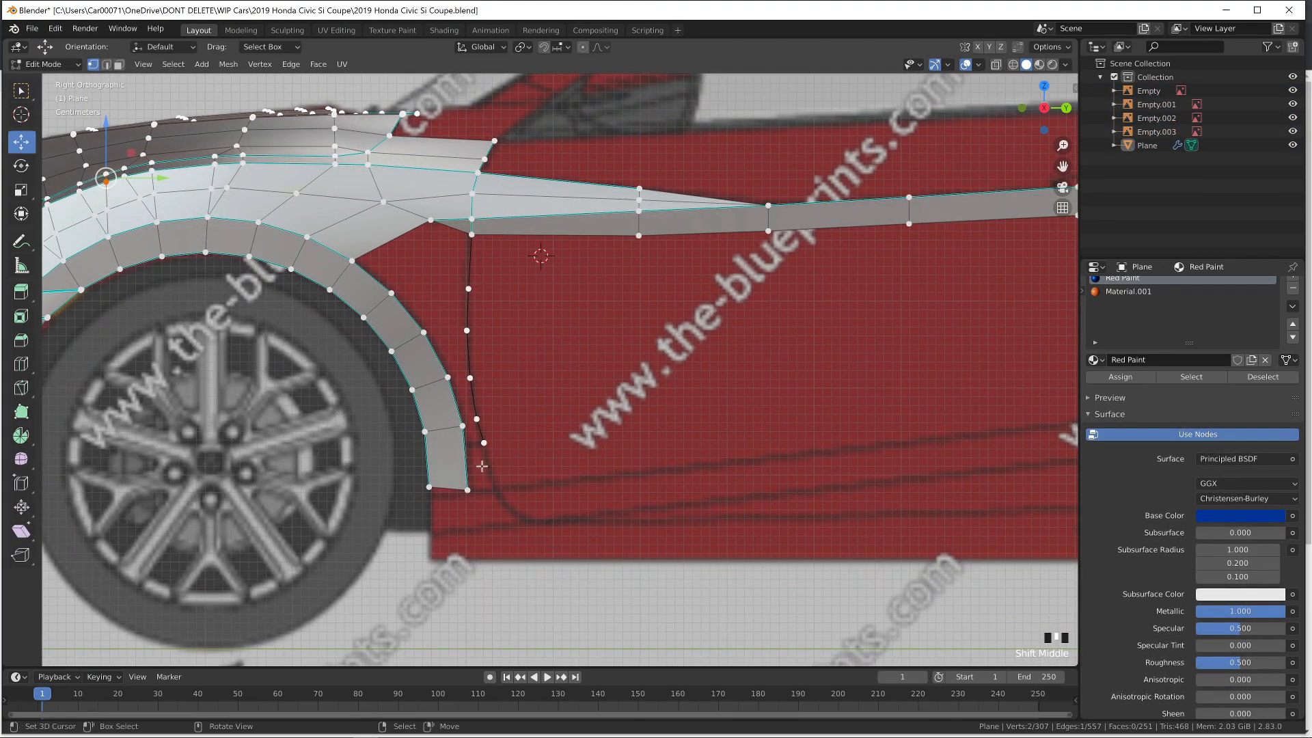
pyautogui.scroll(1, 496, 497)
pyautogui.rightClick(470, 459)
pyautogui.keyDown('shift'); pyautogui.moveTo(522, 526); pyautogui.dragTo(486, 444, button='middle'); pyautogui.keyUp('shift')
pyautogui.press('e')
pyautogui.click(502, 495)
pyautogui.rightClick(460, 372)
pyautogui.moveTo(474, 374); pyautogui.dragTo(473, 374)
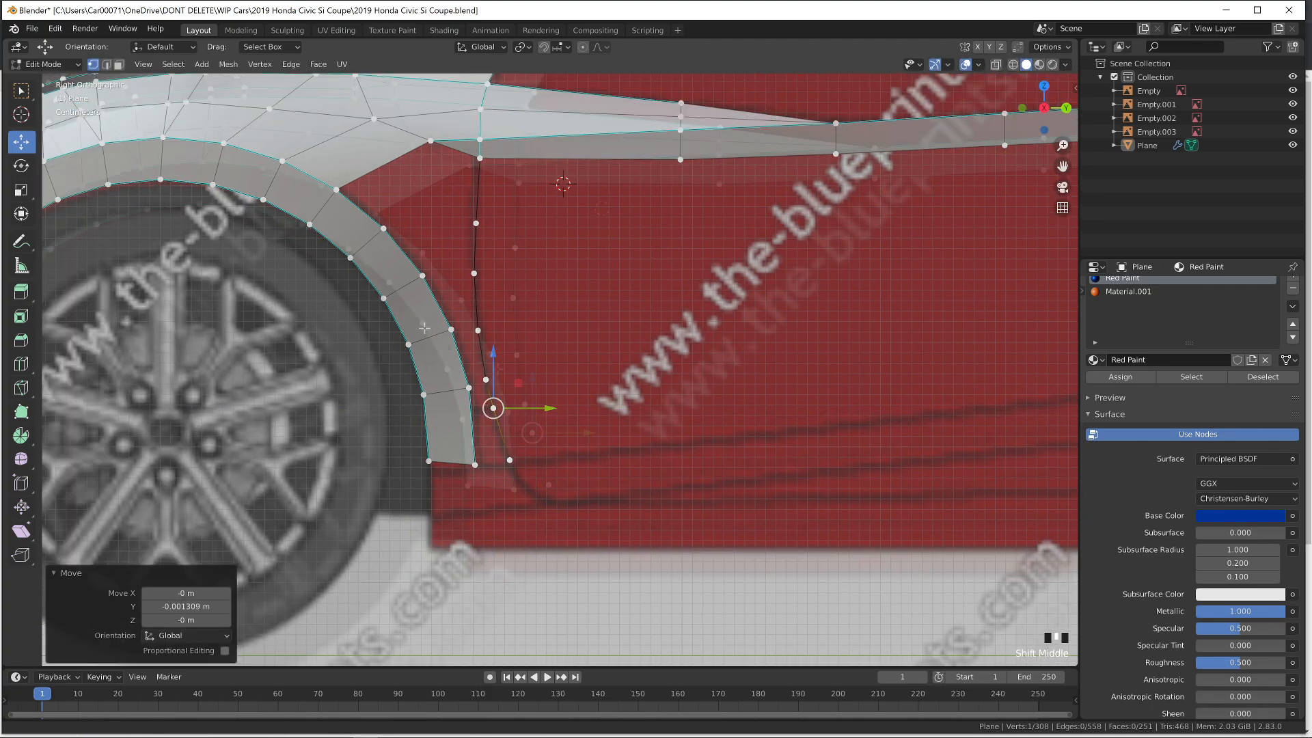
pyautogui.keyDown('shift'); pyautogui.moveTo(473, 375); pyautogui.dragTo(605, 430, button='middle'); pyautogui.keyUp('shift')
pyautogui.rightClick(500, 402)
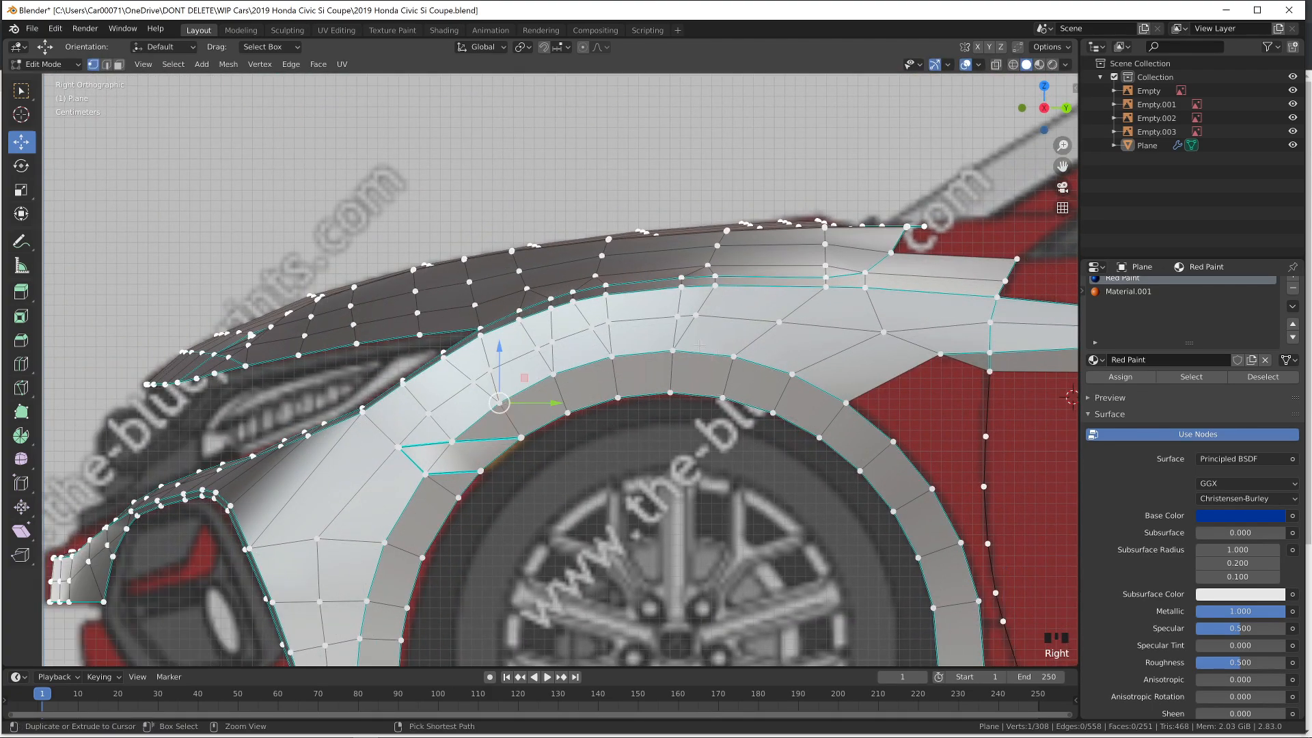
pyautogui.keyDown('ctrl'); pyautogui.rightClick(790, 375); pyautogui.keyUp('ctrl')
pyautogui.hotkey('ctrl', 'b')
pyautogui.press('Escape')
pyautogui.hotkey('shift', 'ctrl', 'b')
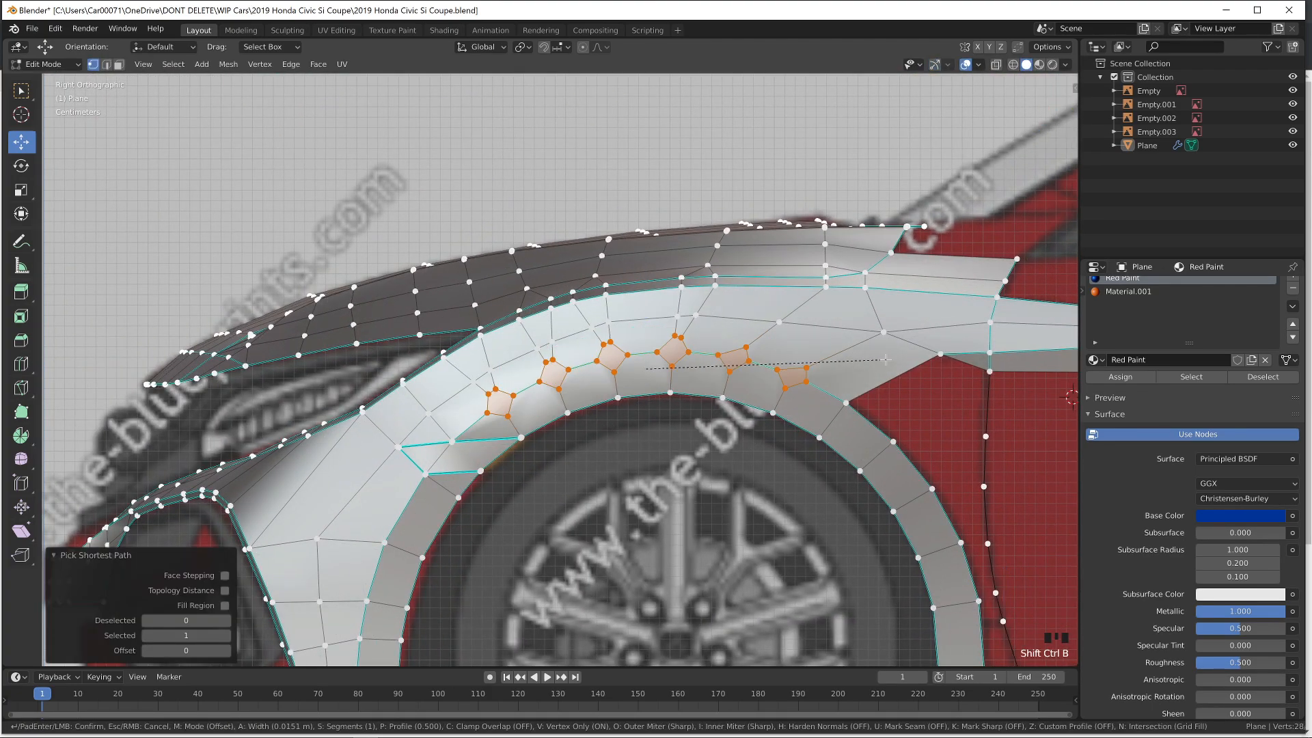
pyautogui.press('Escape')
# Try a two-segment bevel on a short edge at the fender's upper crease above the wheel arch and undo it
pyautogui.moveTo(690, 362); pyautogui.dragTo(682, 360, button='middle')
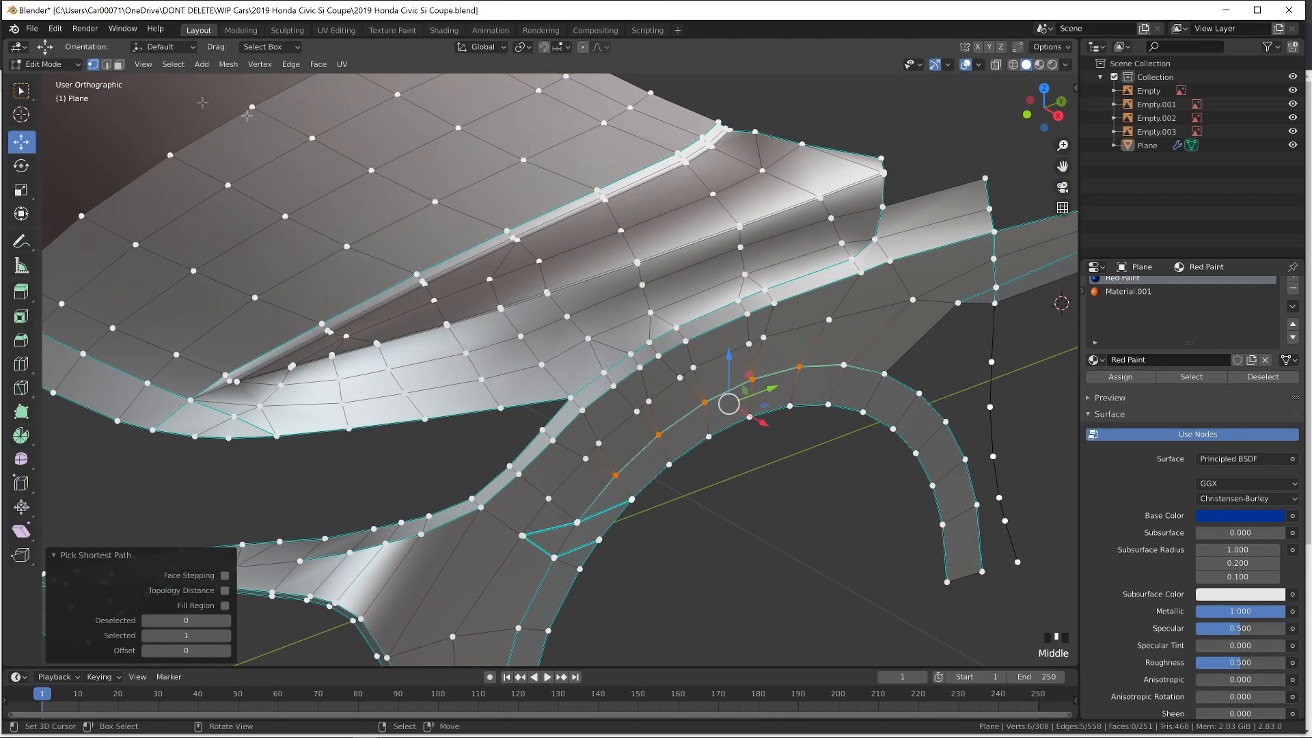
pyautogui.rightClick(751, 314)
pyautogui.keyDown('shift'); pyautogui.rightClick(740, 302); pyautogui.keyUp('shift')
pyautogui.moveTo(740, 302); pyautogui.dragTo(675, 312, button='middle')
pyautogui.hotkey('ctrl', 'b')
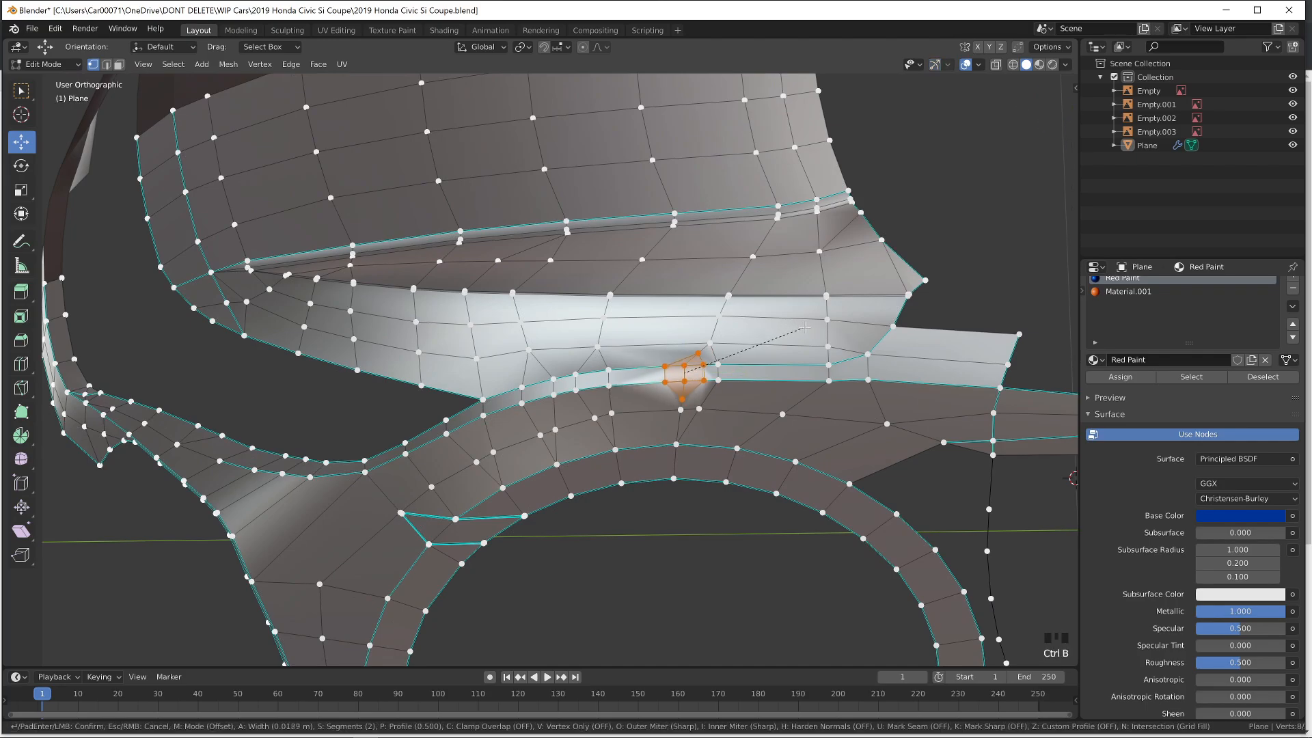
pyautogui.click(805, 328)
pyautogui.moveTo(805, 328); pyautogui.dragTo(811, 254, button='middle')
pyautogui.hotkey('ctrl', 'z')
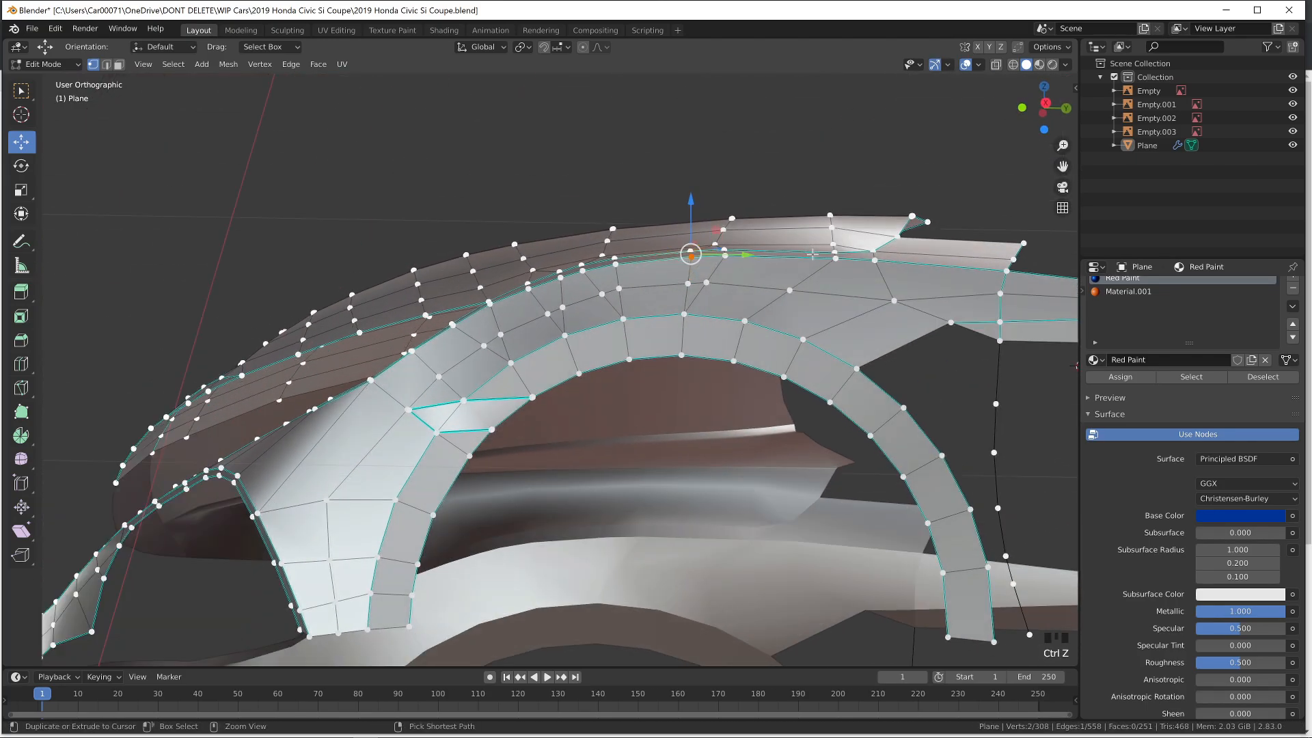
# Slide the short edge on the fender's upper crease above the front wheel arch along the crease
pyautogui.press('KP_3')
pyautogui.press('Tab')
pyautogui.press('Tab')
pyautogui.moveTo(609, 290); pyautogui.dragTo(609, 283, button='right')
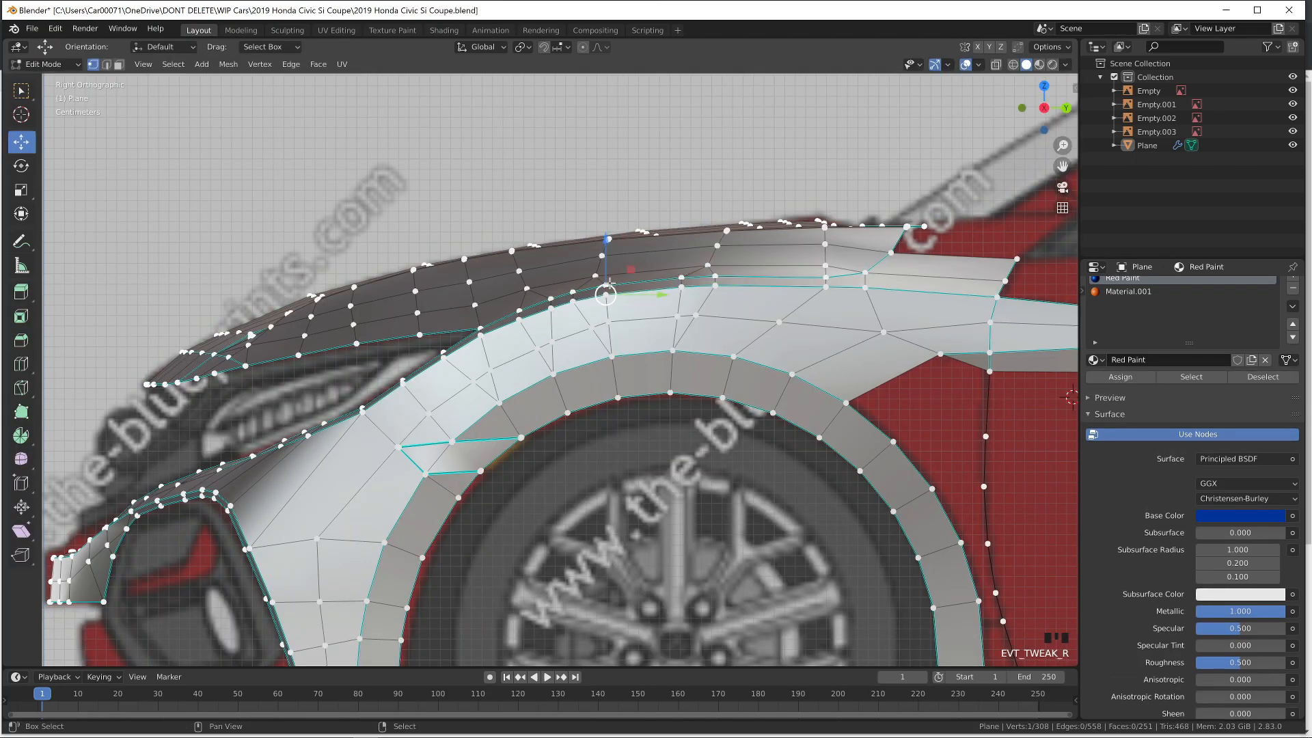
pyautogui.press('g')
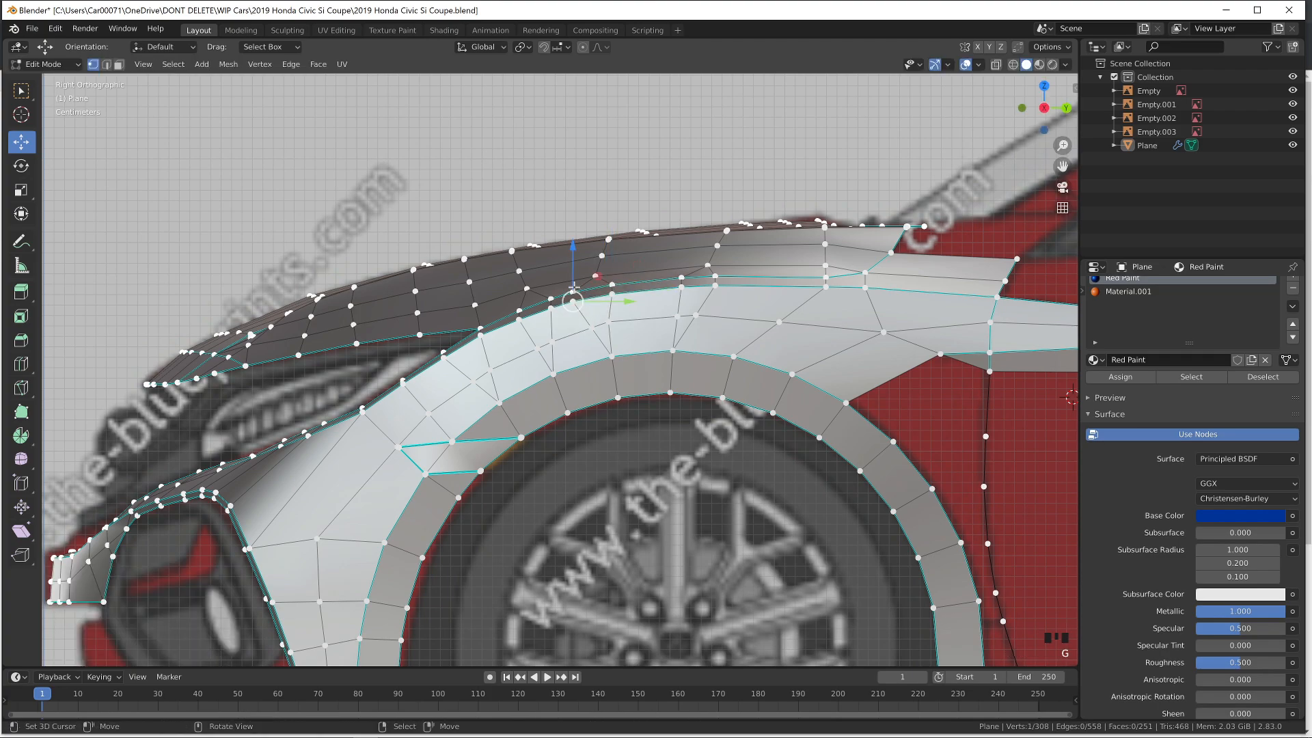
pyautogui.keyDown('shift'); pyautogui.rightClick(574, 289); pyautogui.keyUp('shift')
pyautogui.press('g')
pyautogui.press('g')
pyautogui.click(587, 287)
# Slide the next short crease edge rearward by a factor of 0.056 and check the fender in Material Preview shading
pyautogui.rightClick(612, 293)
pyautogui.keyDown('shift'); pyautogui.rightClick(613, 285); pyautogui.keyUp('shift')
pyautogui.press('g')
pyautogui.press('g')
pyautogui.click(616, 284)
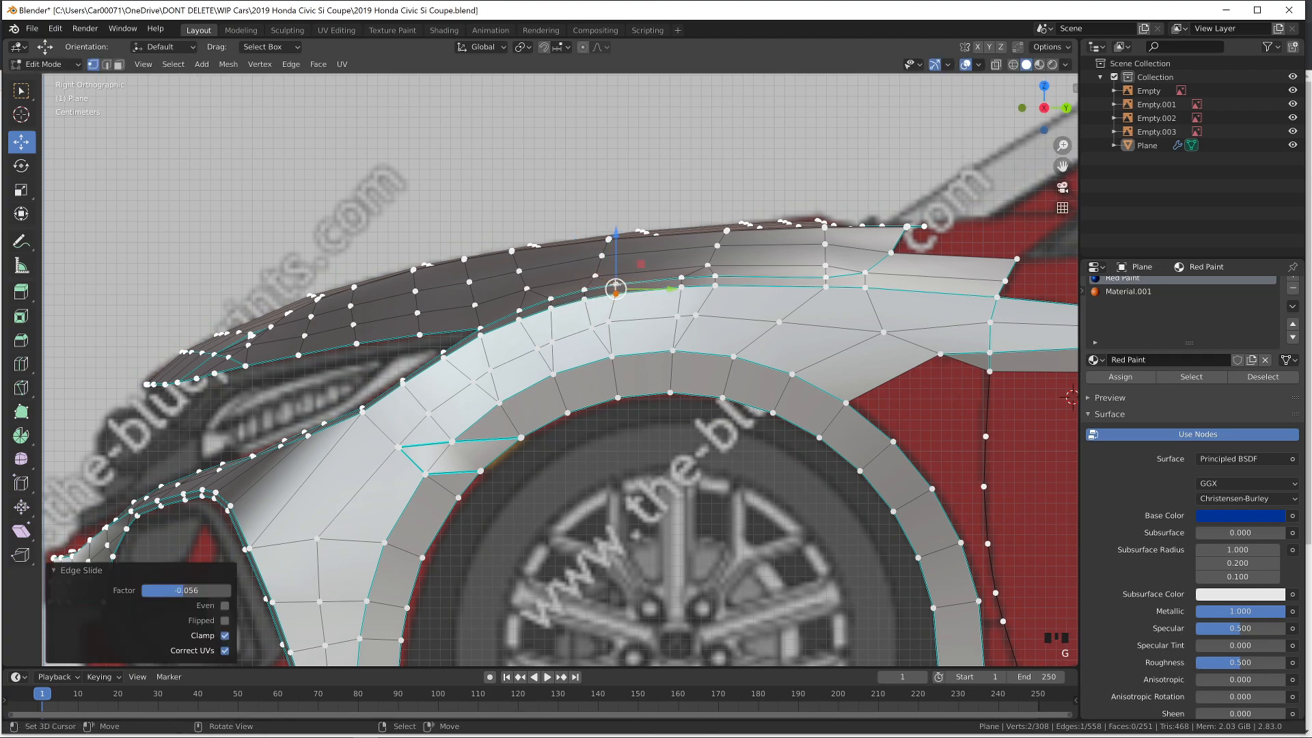
pyautogui.press('Tab')
pyautogui.moveTo(570, 308); pyautogui.dragTo(700, 415, button='middle')
pyautogui.press('a')
pyautogui.press('z')
pyautogui.click(712, 511)
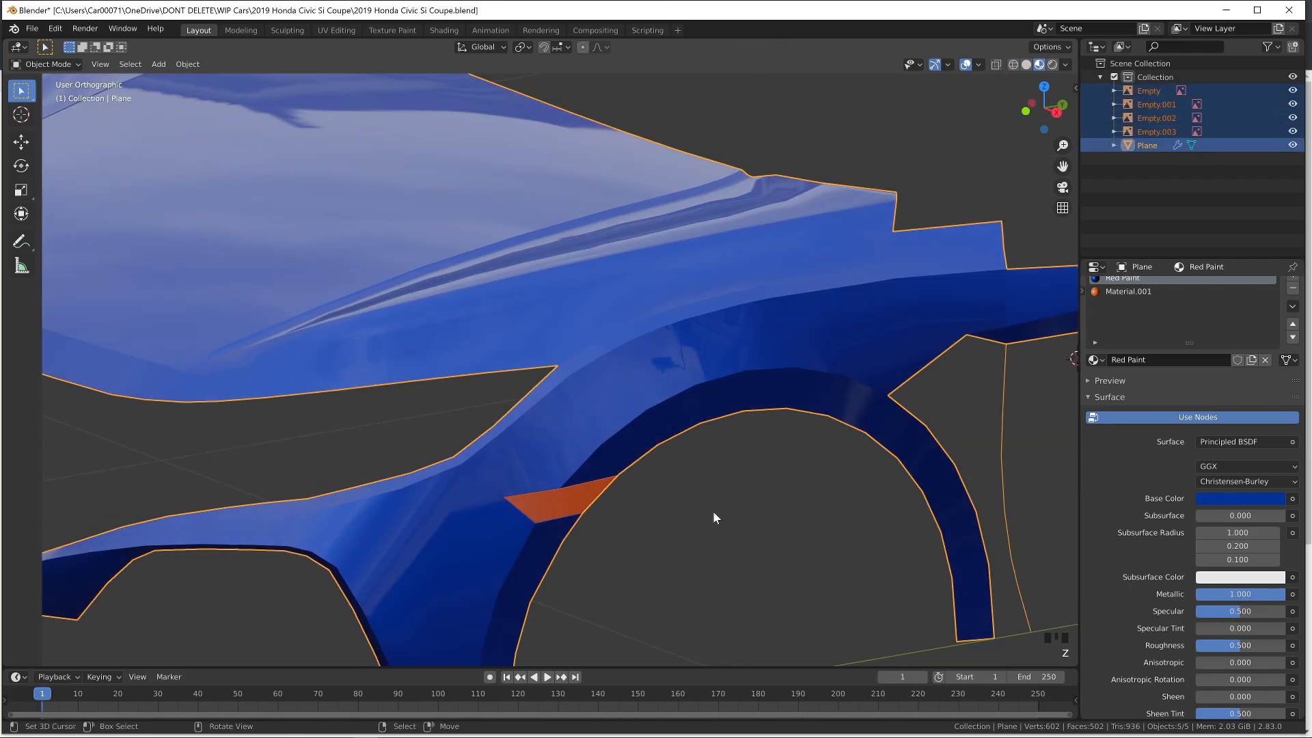
# Nudge a lower vertex of the front door gap chain onto the blueprint line in solid side view
pyautogui.press('KP_3')
pyautogui.press('Tab')
pyautogui.scroll(-1, 820, 532)
pyautogui.keyDown('shift'); pyautogui.moveTo(880, 554); pyautogui.dragTo(472, 357, button='middle'); pyautogui.keyUp('shift')
pyautogui.press('z')
pyautogui.click(551, 357)
pyautogui.scroll(2, 513, 417)
pyautogui.rightClick(514, 427)
pyautogui.rightClick(497, 366)
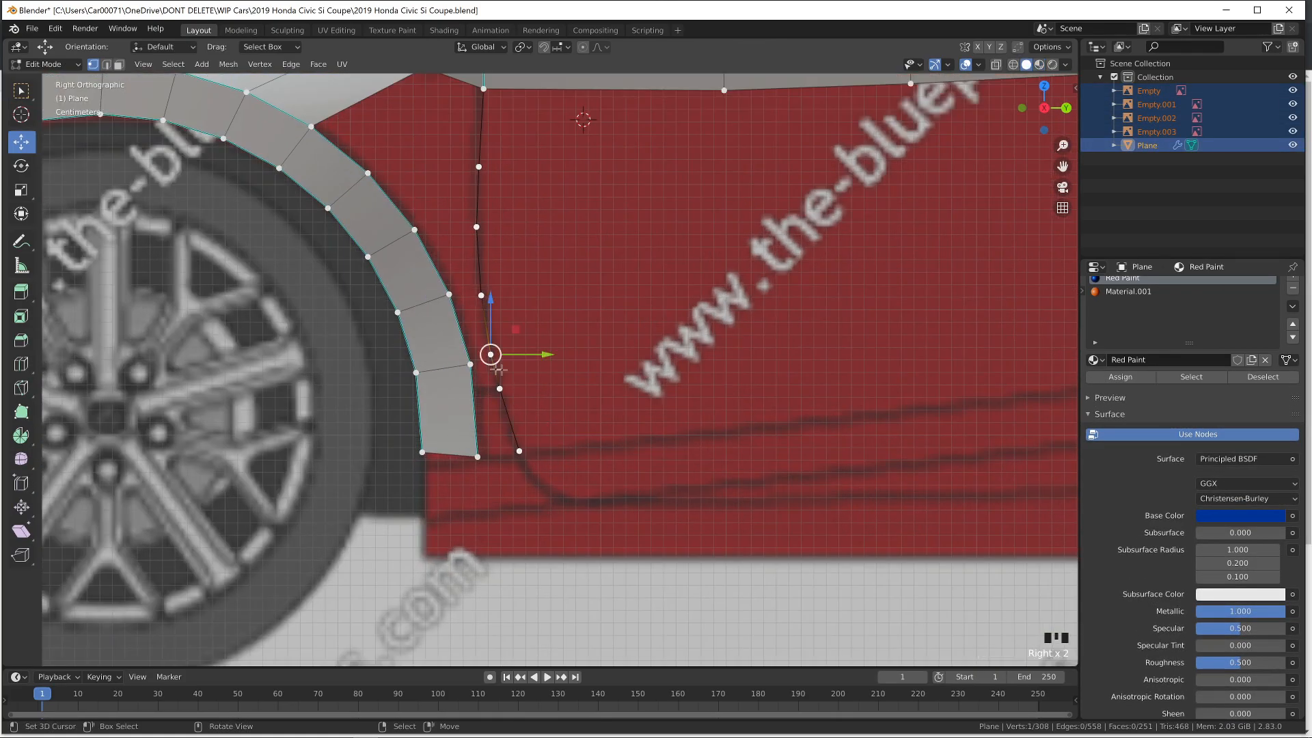
pyautogui.press('g')
pyautogui.click(557, 403)
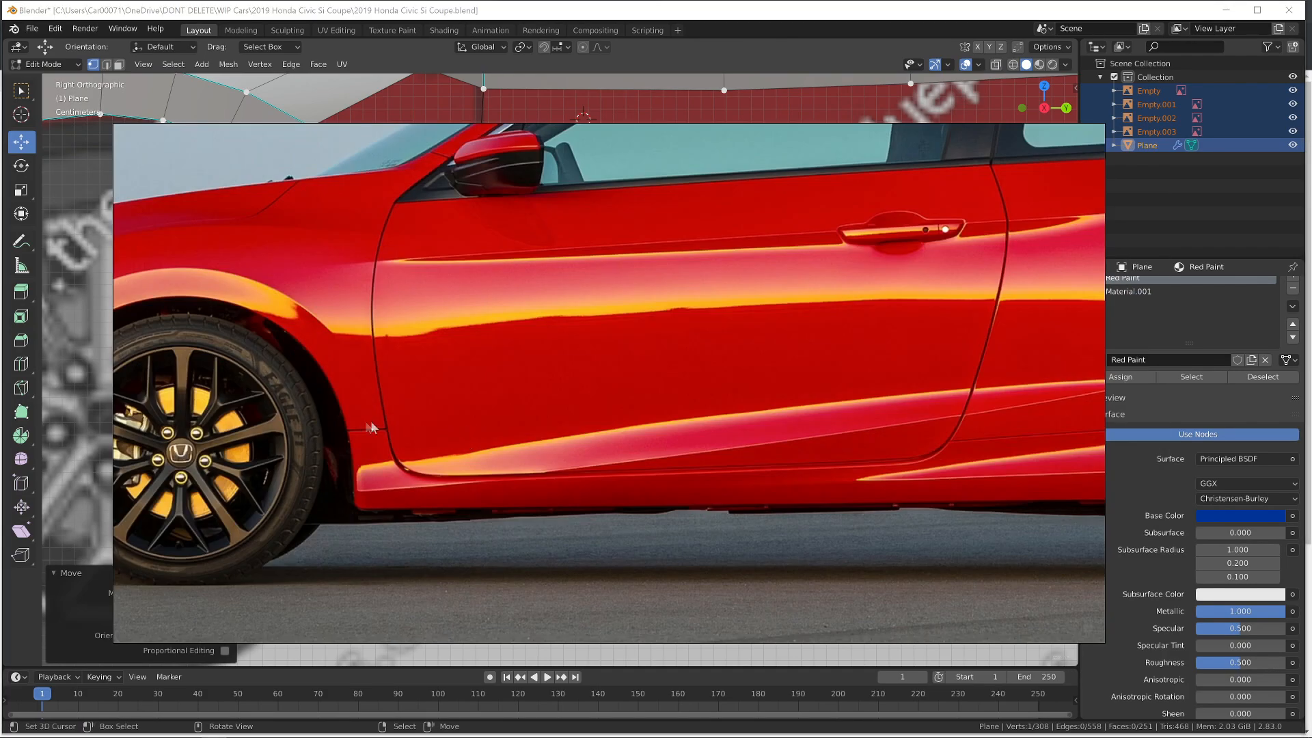
# Compare the panel area between the front wheel arch and the door gap with the side reference photo
pyautogui.hotkey('alt', 'Tab')
pyautogui.press('z')
pyautogui.rightClick(469, 363)
pyautogui.hotkey('alt', 'Tab')
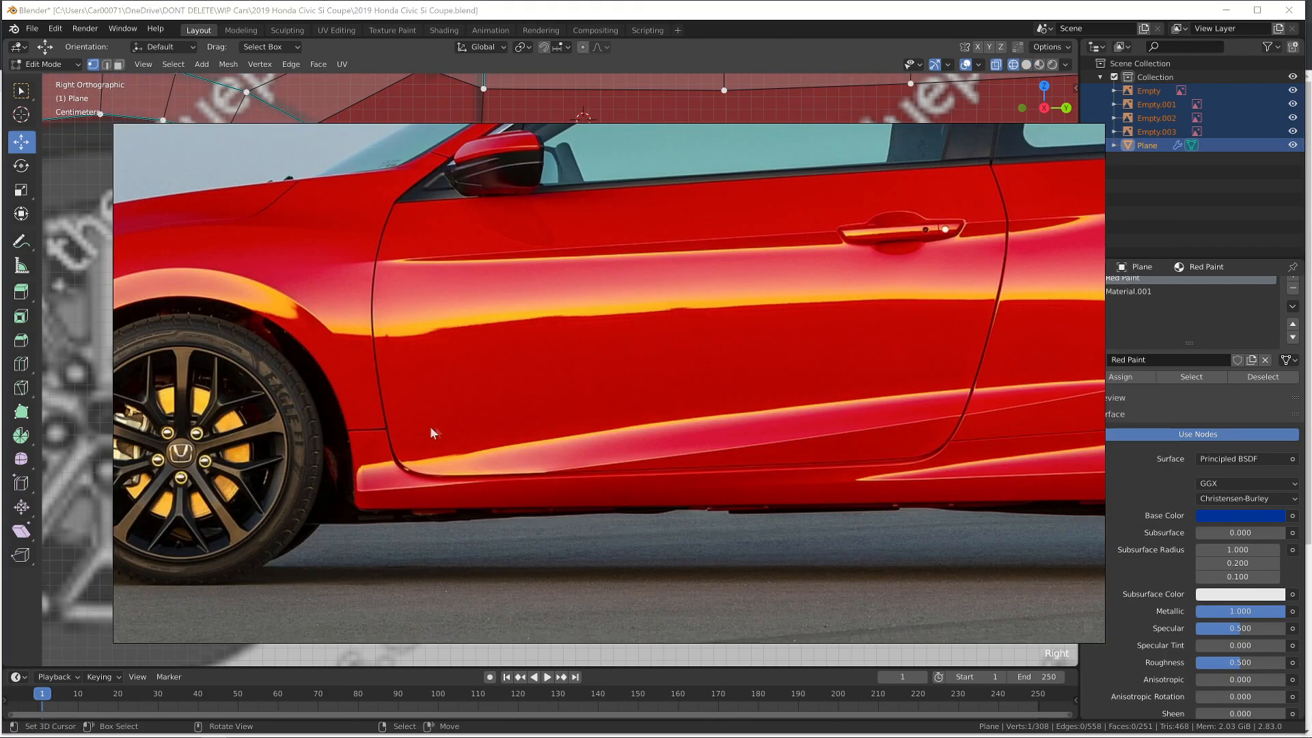
pyautogui.hotkey('alt', 'Tab')
pyautogui.scroll(-4, 437, 440)
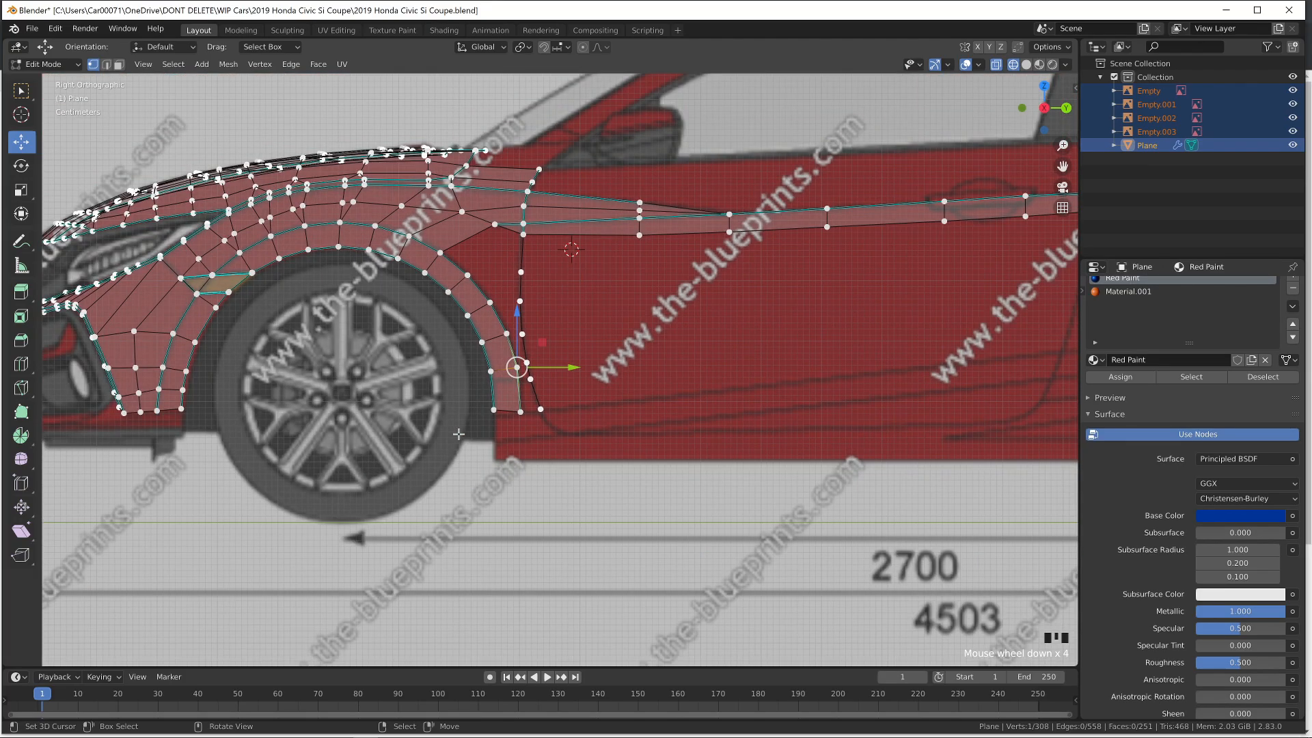
pyautogui.hotkey('alt', 'Tab')
pyautogui.hotkey('alt', 'Tab')
pyautogui.press('z')
# Move the wheel arch strip's second-lowest outer vertex down and slide its inner counterpart down the edge to match
pyautogui.scroll(4, 535, 375)
pyautogui.press('g')
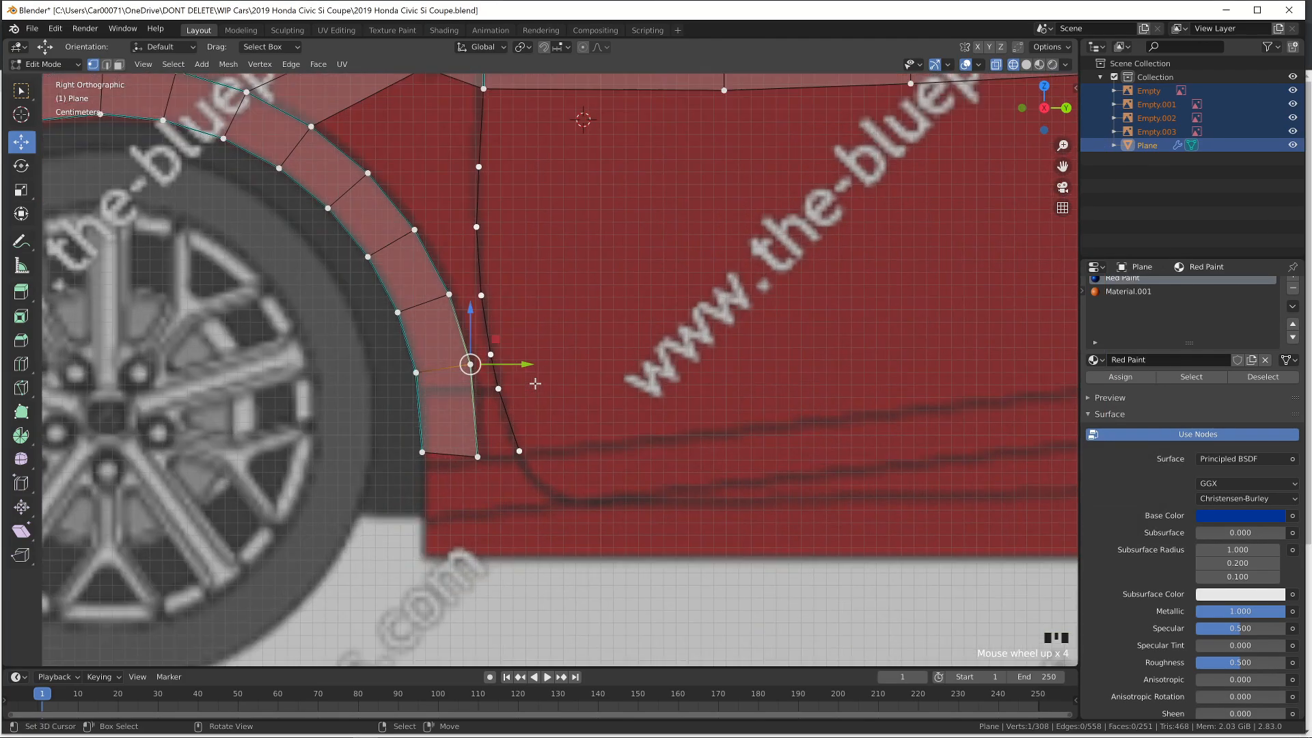
pyautogui.click(538, 408)
pyautogui.rightClick(430, 396)
pyautogui.press('g')
pyautogui.press('g')
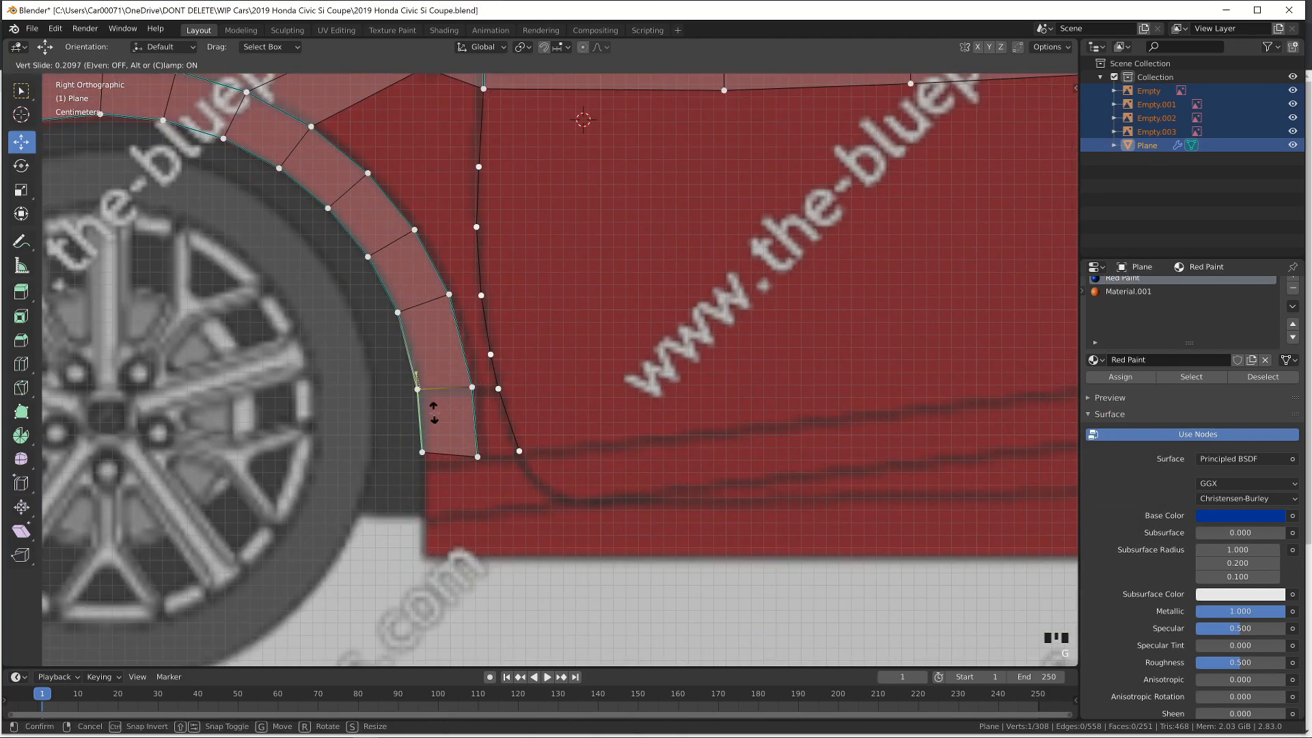
pyautogui.click(433, 412)
# Try edge operations between the lower wheel arch vertices and the front door gap chain and undo them
pyautogui.keyDown('ctrl'); pyautogui.rightClick(498, 388); pyautogui.keyUp('ctrl')
pyautogui.hotkey('ctrl', 'e')
pyautogui.rightClick(437, 390)
pyautogui.keyDown('shift'); pyautogui.rightClick(475, 393); pyautogui.keyUp('shift')
pyautogui.hotkey('ctrl', 'e')
pyautogui.click(476, 394)
pyautogui.rightClick(484, 393)
pyautogui.hotkey('ctrl', 'z')
pyautogui.hotkey('ctrl', 'z')
pyautogui.hotkey('ctrl', 'z')
pyautogui.hotkey('ctrl', 'z')
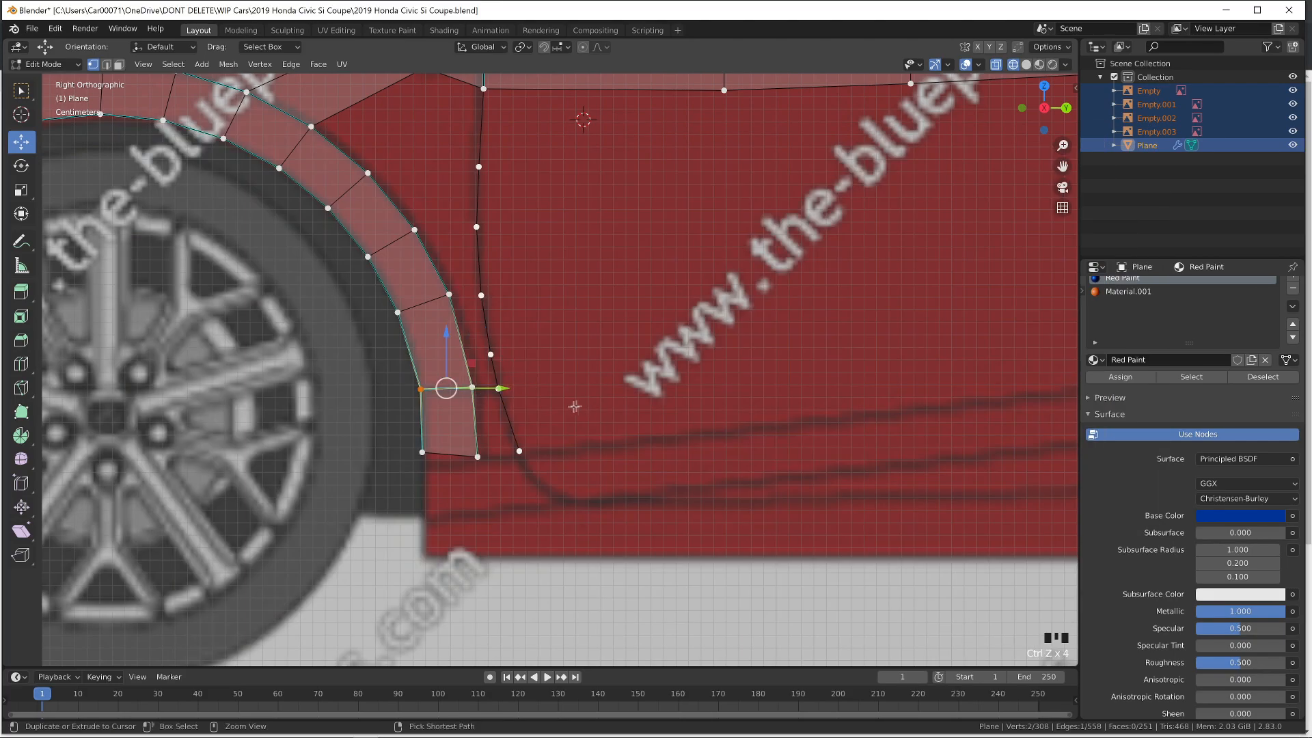
# Look through the reference photos for the door side and open the front three-quarter shot of the red coupe
pyautogui.rightClick(501, 390)
pyautogui.rightClick(520, 450)
pyautogui.scroll(-3, 521, 449)
pyautogui.moveTo(521, 449); pyautogui.dragTo(625, 454, button='middle')
pyautogui.hotkey('alt', 'Tab')
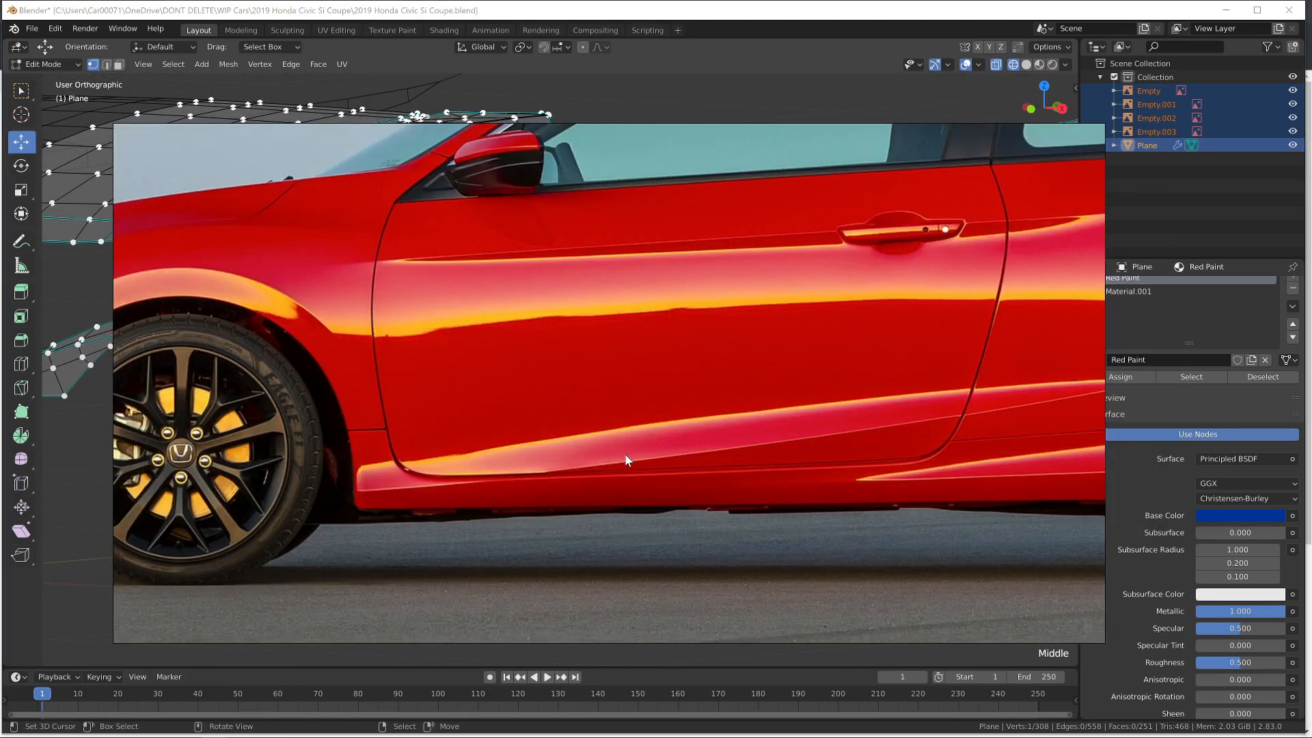
pyautogui.scroll(-8, 629, 456)
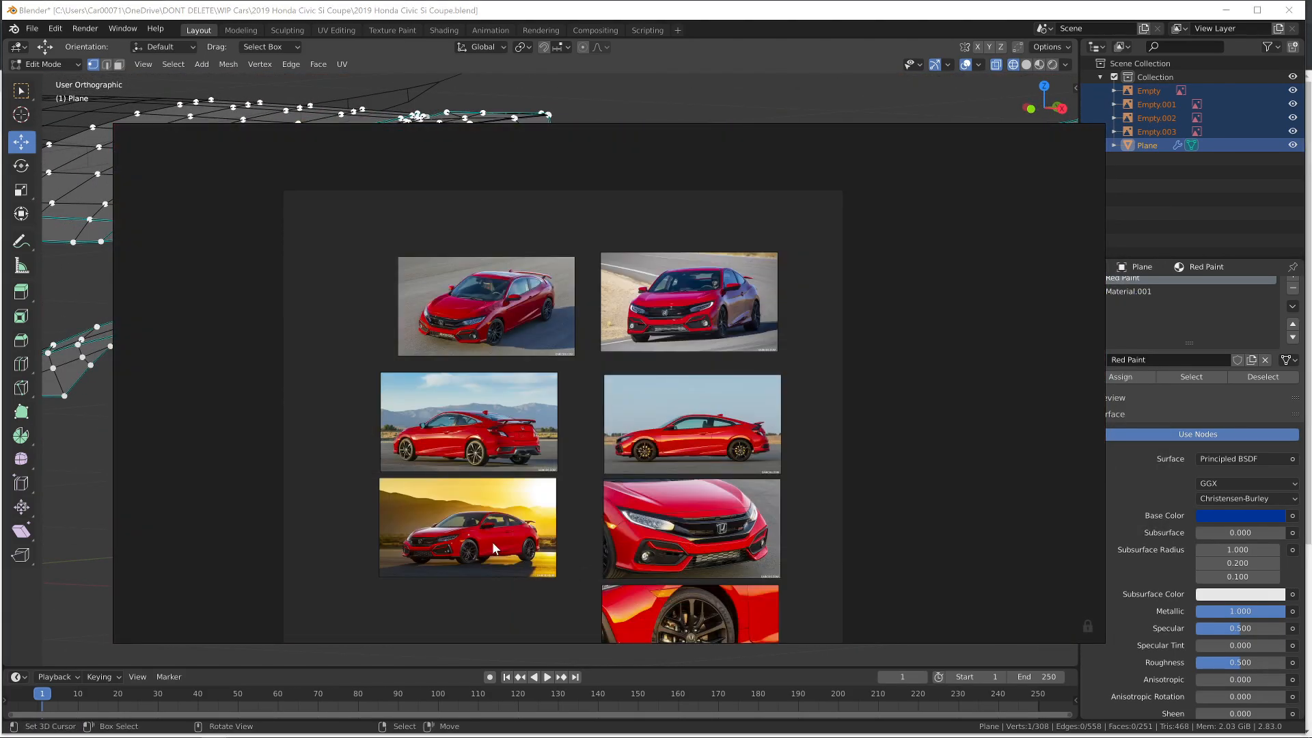
pyautogui.doubleClick(492, 544)
pyautogui.scroll(-8, 846, 471)
pyautogui.doubleClick(1032, 295)
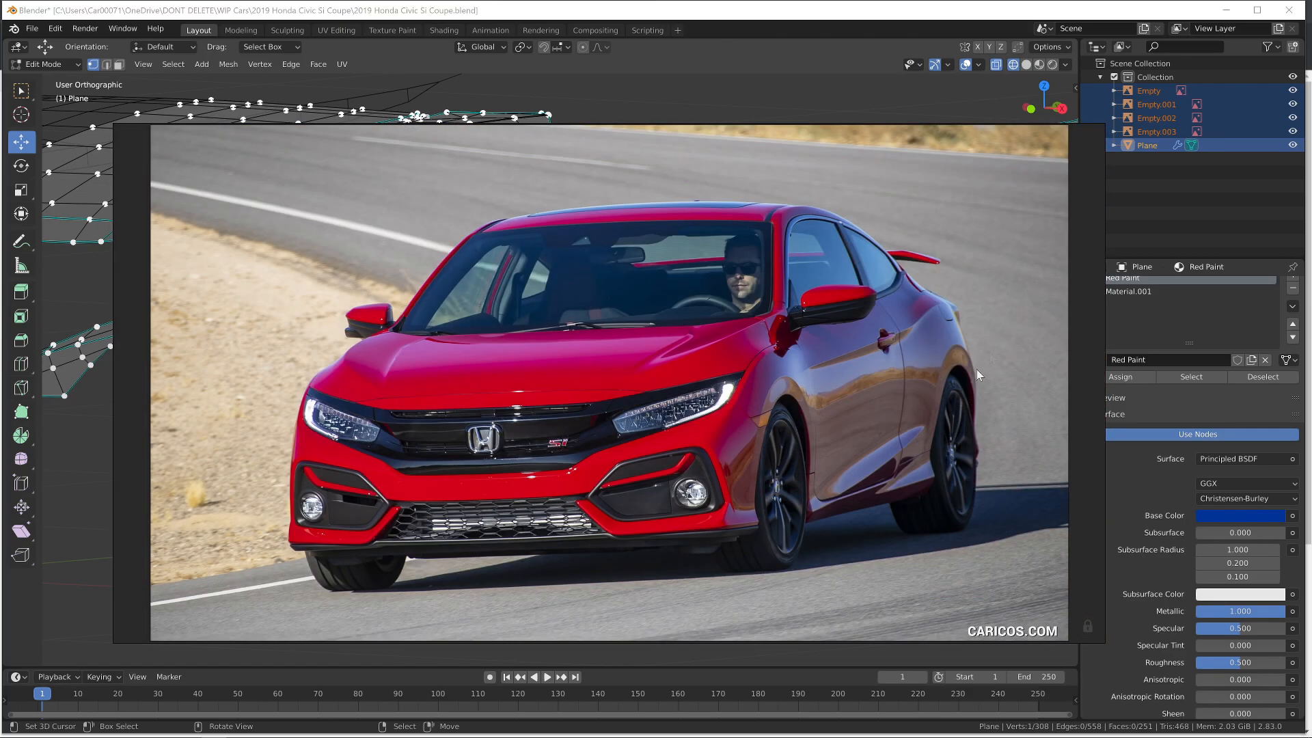
# Trace the door's rear gap in red on a screen capture of the reference photo, discard it and return to Blender
pyautogui.scroll(5, 990, 351)
pyautogui.press('Print')
pyautogui.moveTo(759, 192); pyautogui.dragTo(979, 598)
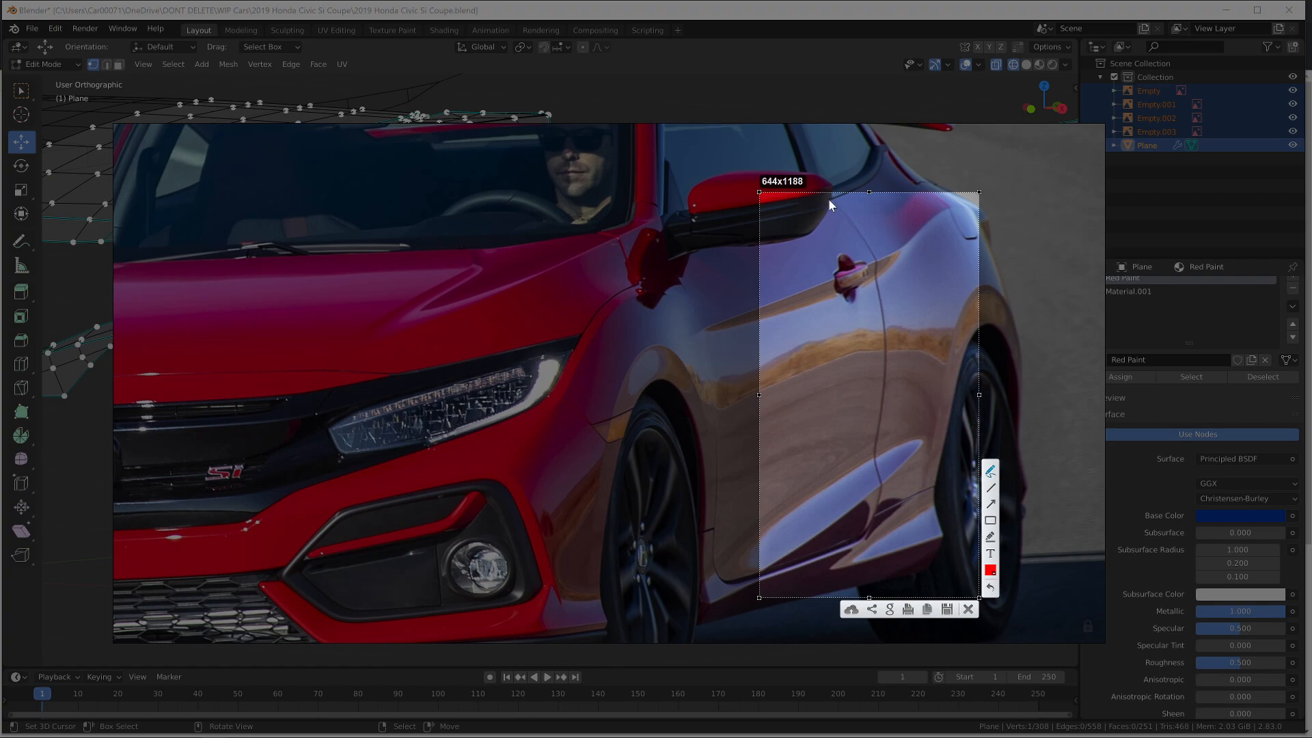
pyautogui.moveTo(832, 197); pyautogui.dragTo(840, 207)
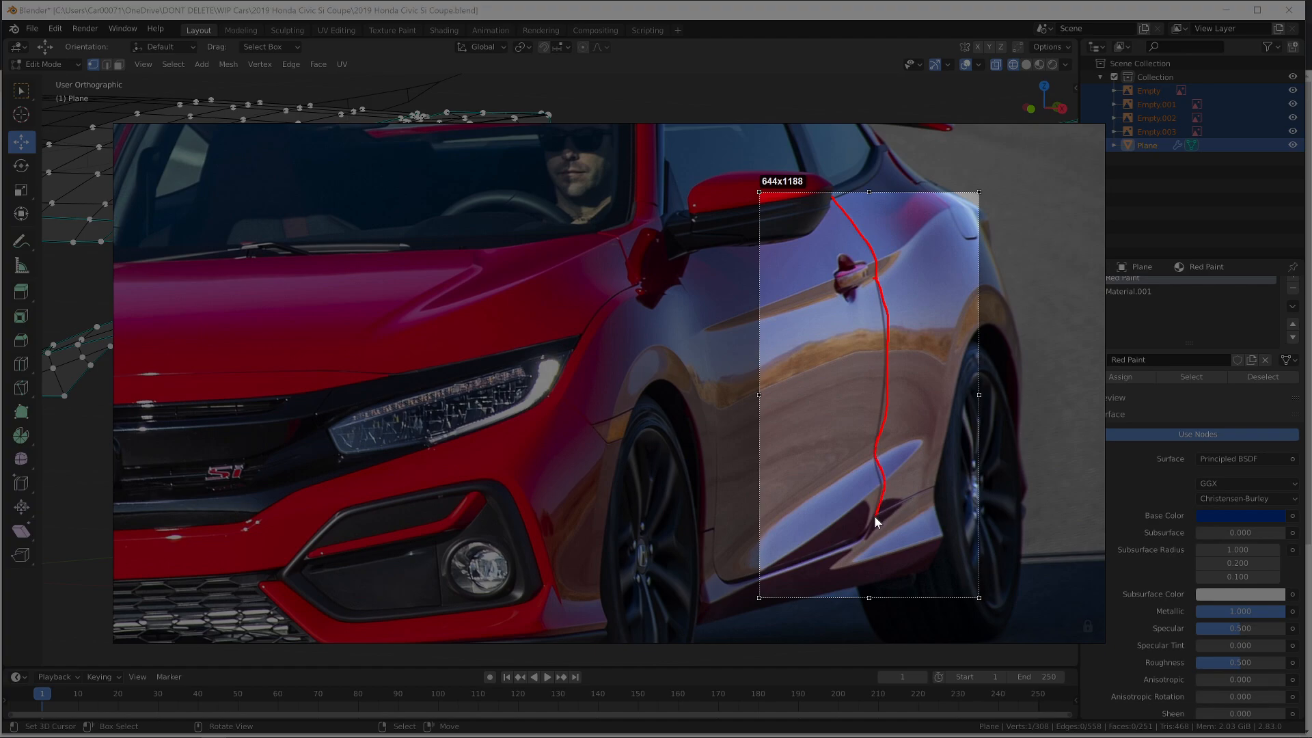
pyautogui.moveTo(868, 533); pyautogui.dragTo(867, 535)
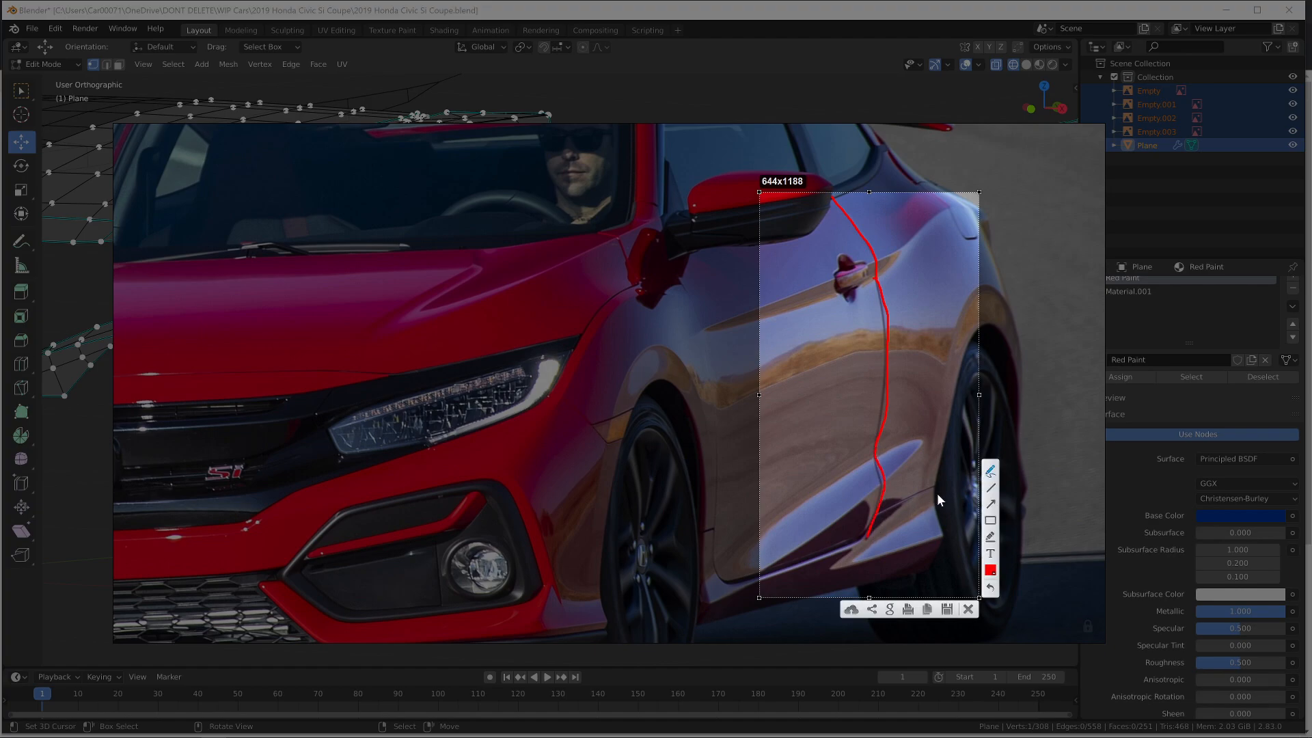
pyautogui.click(514, 443)
pyautogui.press('Escape')
pyautogui.hotkey('alt', 'Tab')
pyautogui.press('KP_3')
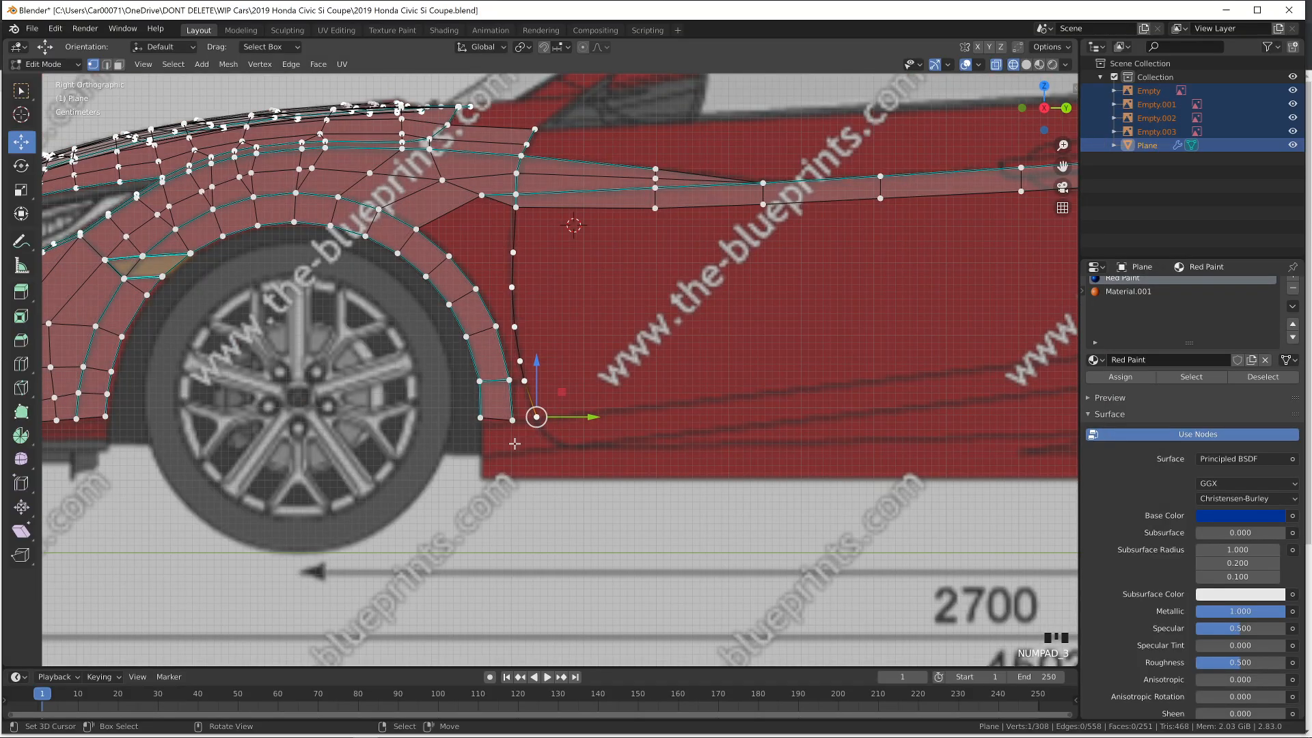
# Extrude four vertices from the door crease strip down along the blueprint's rear door gap
pyautogui.keyDown('shift'); pyautogui.moveTo(560, 410); pyautogui.dragTo(709, 260, button='middle'); pyautogui.keyUp('shift')
pyautogui.click(708, 258)
pyautogui.press('e')
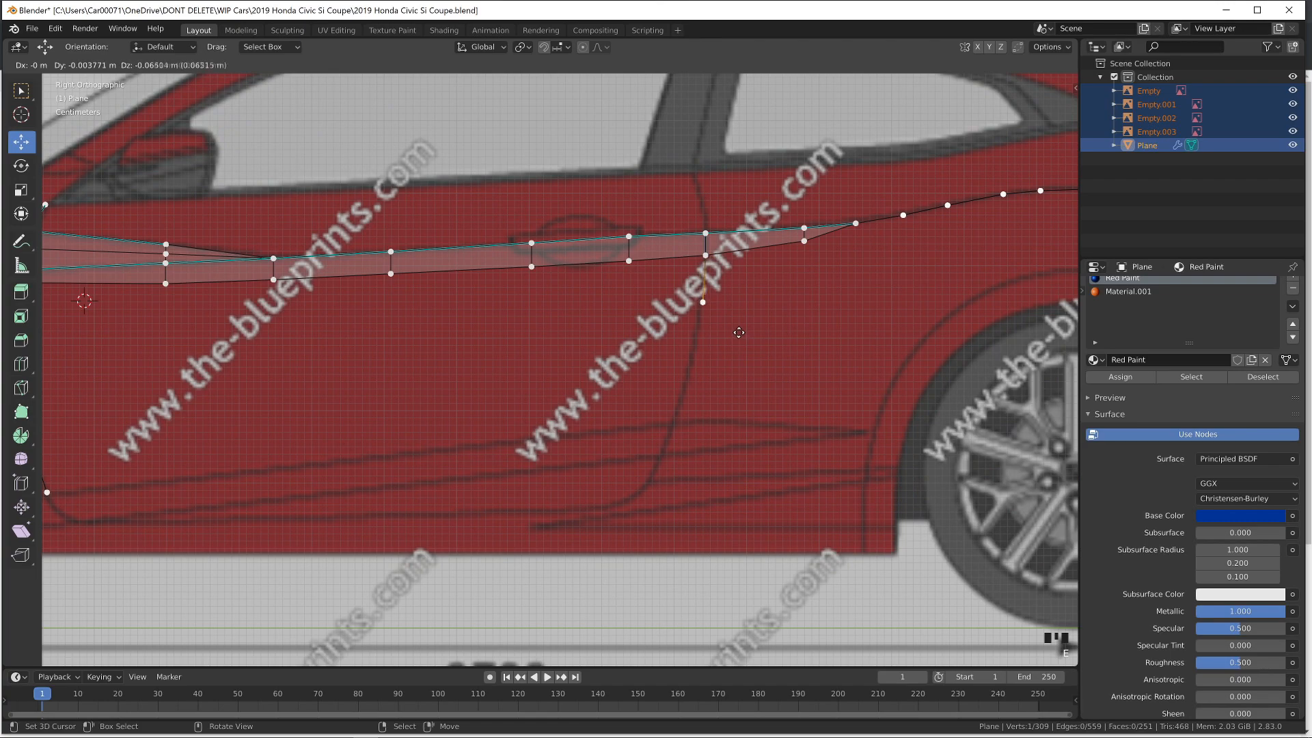
pyautogui.click(738, 334)
pyautogui.press('e')
pyautogui.click(734, 364)
pyautogui.press('e')
pyautogui.click(726, 401)
pyautogui.press('e')
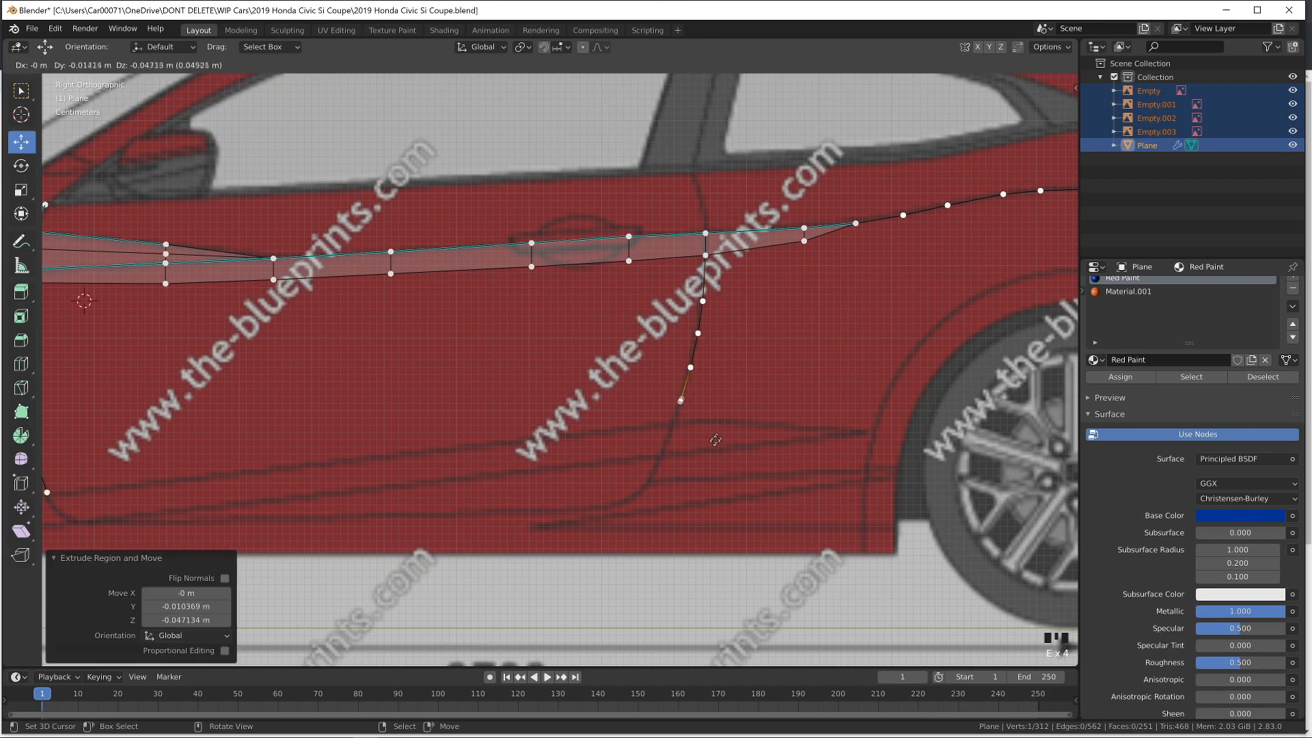
pyautogui.click(710, 461)
# Shift the upper three vertices of the rear door gap chain outward along X, then adjust one more vertex
pyautogui.keyDown('ctrl'); pyautogui.click(690, 367); pyautogui.keyUp('ctrl')
pyautogui.keyDown('ctrl'); pyautogui.click(698, 332); pyautogui.keyUp('ctrl')
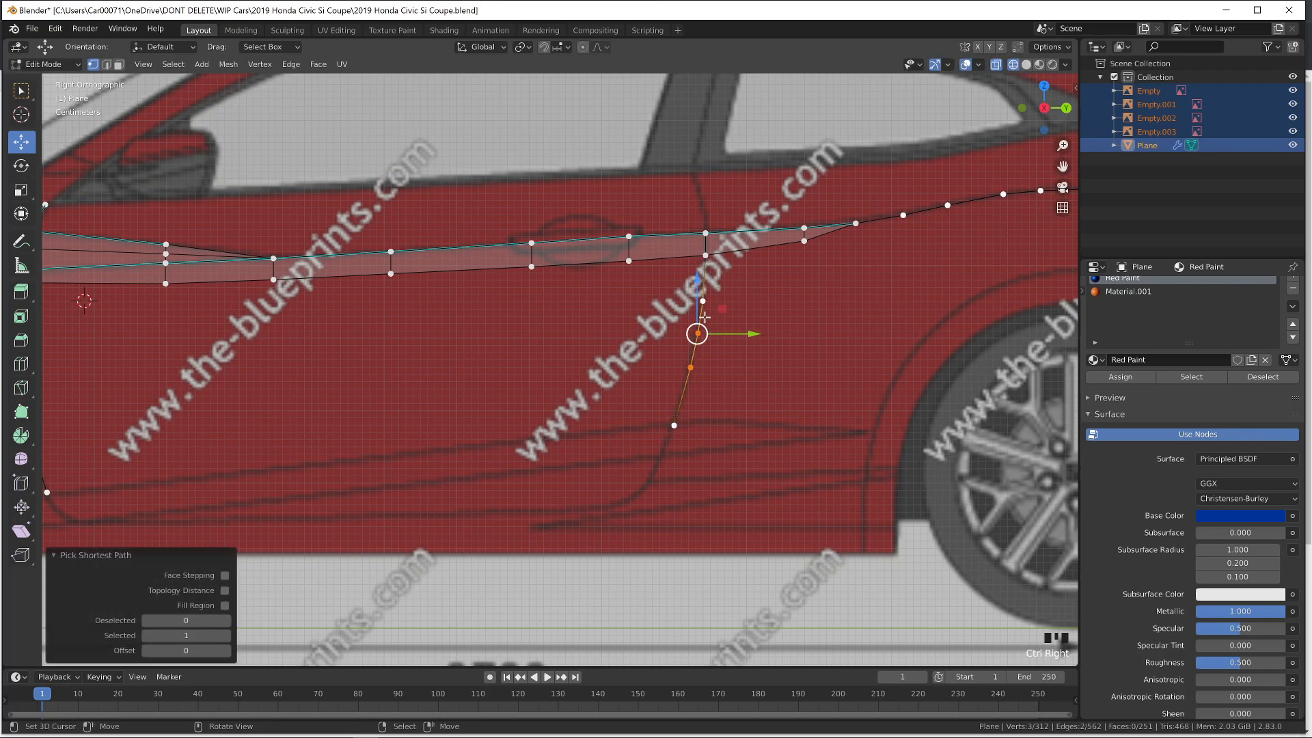
pyautogui.press('KP_1')
pyautogui.moveTo(718, 334); pyautogui.dragTo(725, 334)
pyautogui.moveTo(725, 334); pyautogui.dragTo(693, 349, button='middle')
pyautogui.rightClick(691, 317)
pyautogui.moveTo(724, 322); pyautogui.dragTo(725, 323)
# Compare the rear door gap chain's curvature in solid shading with the reference photo
pyautogui.press('Tab')
pyautogui.moveTo(727, 325)
pyautogui.mouseDown(button='middle')
pyautogui.moveTo(757, 347)
pyautogui.moveTo(776, 338)
pyautogui.mouseUp(button='middle')
pyautogui.press('z')
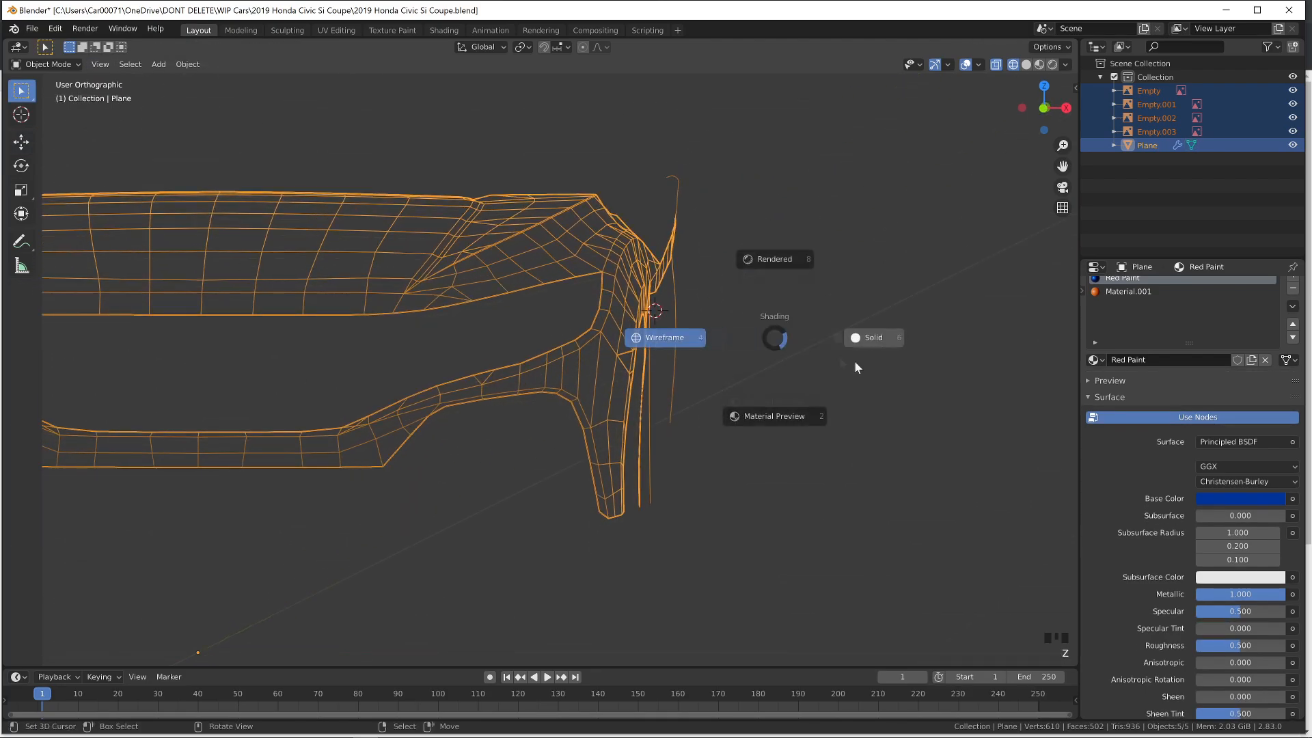
pyautogui.click(840, 356)
pyautogui.press('Tab')
pyautogui.hotkey('alt', 'Tab')
pyautogui.hotkey('alt', 'Tab')
pyautogui.hotkey('alt', 'Tab')
pyautogui.hotkey('alt', 'Tab')
pyautogui.moveTo(784, 384); pyautogui.dragTo(770, 366, button='middle')
# Move the vertices in the upper part of the rear door gap chain about 0.0019 m along X
pyautogui.rightClick(672, 278)
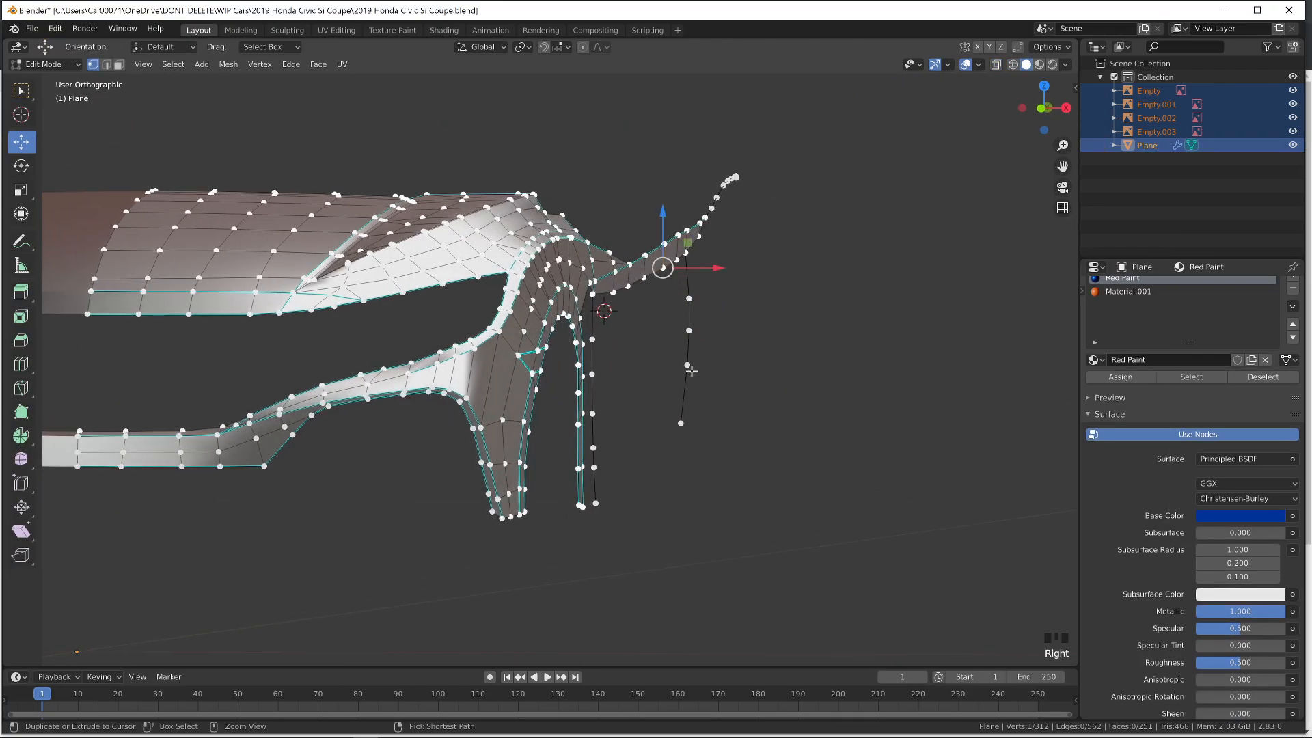
pyautogui.rightClick(688, 299)
pyautogui.keyDown('ctrl'); pyautogui.rightClick(689, 367); pyautogui.keyUp('ctrl')
pyautogui.moveTo(689, 367); pyautogui.dragTo(716, 366, button='middle')
pyautogui.moveTo(725, 330); pyautogui.dragTo(735, 330)
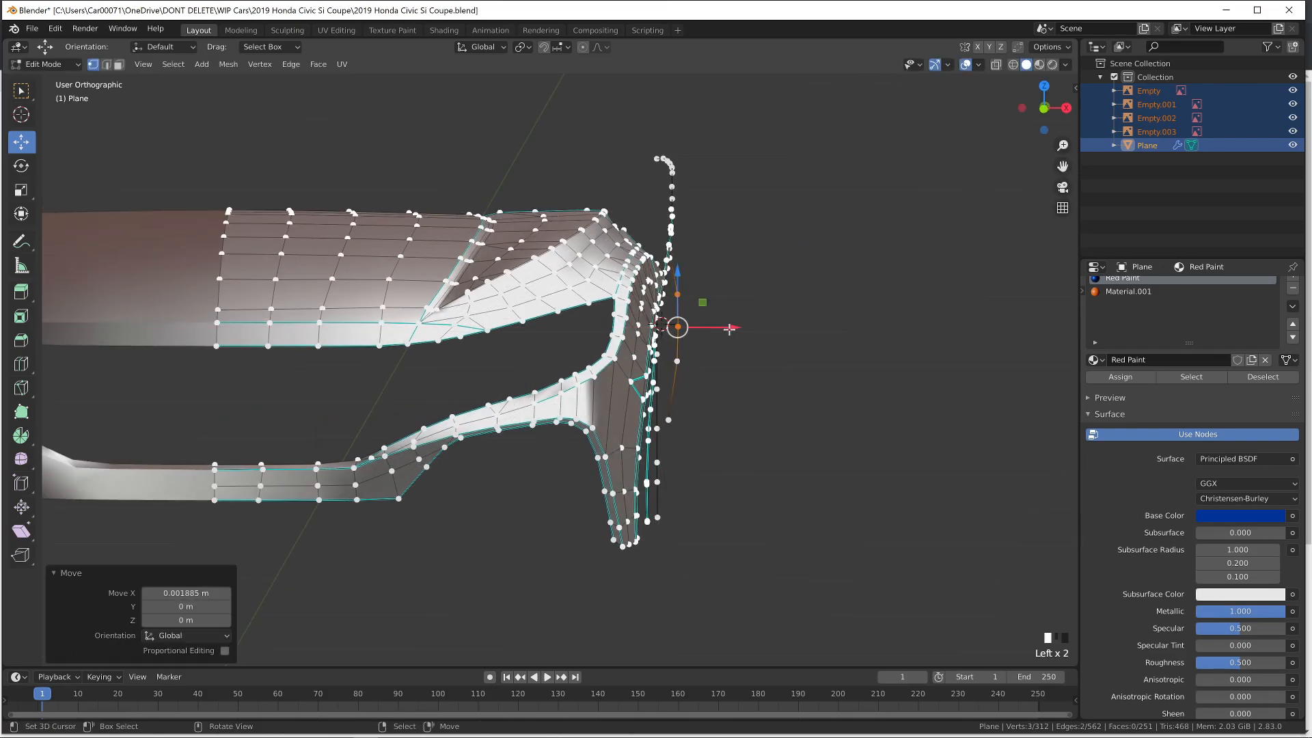
pyautogui.hotkey('alt', 'Tab')
pyautogui.hotkey('alt', 'Tab')
# Examine the lowest vertex of the rear door gap chain against the door's lower crease in the reference photo
pyautogui.press('KP_3')
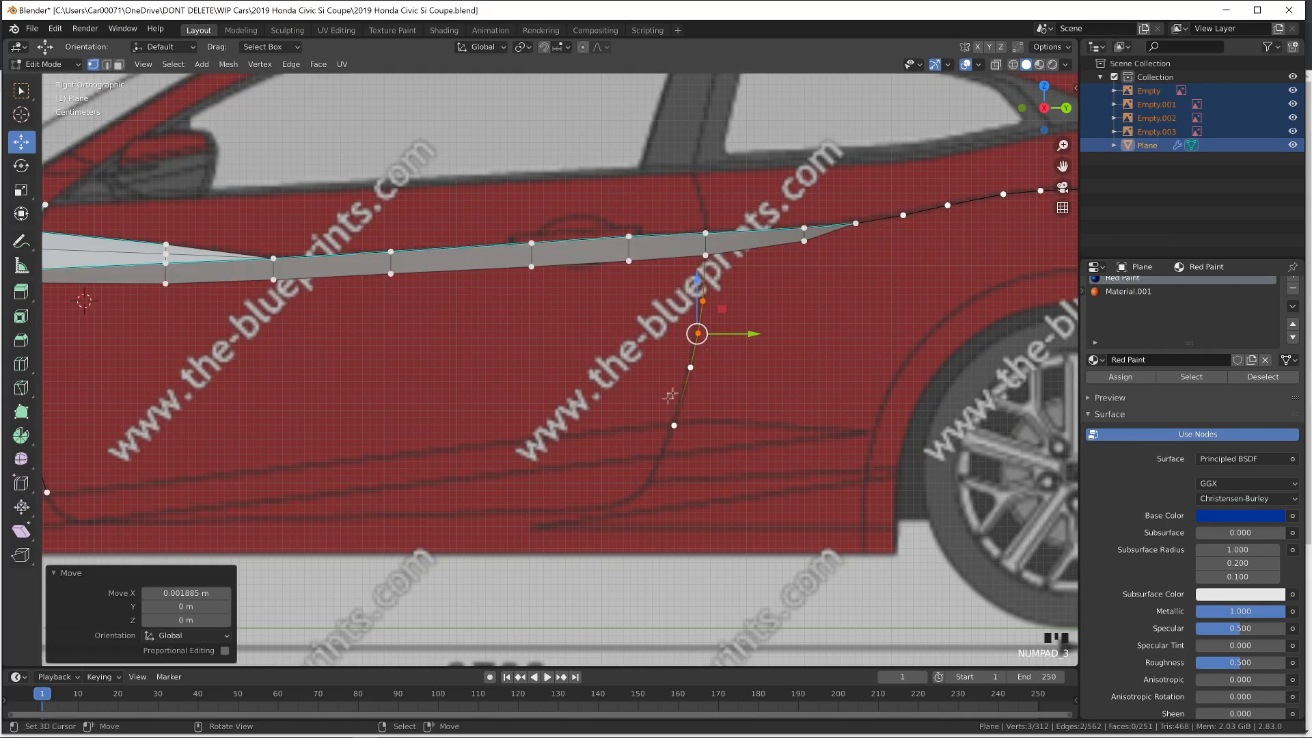
pyautogui.rightClick(656, 425)
pyautogui.hotkey('alt', 'Tab')
pyautogui.hotkey('alt', 'Tab')
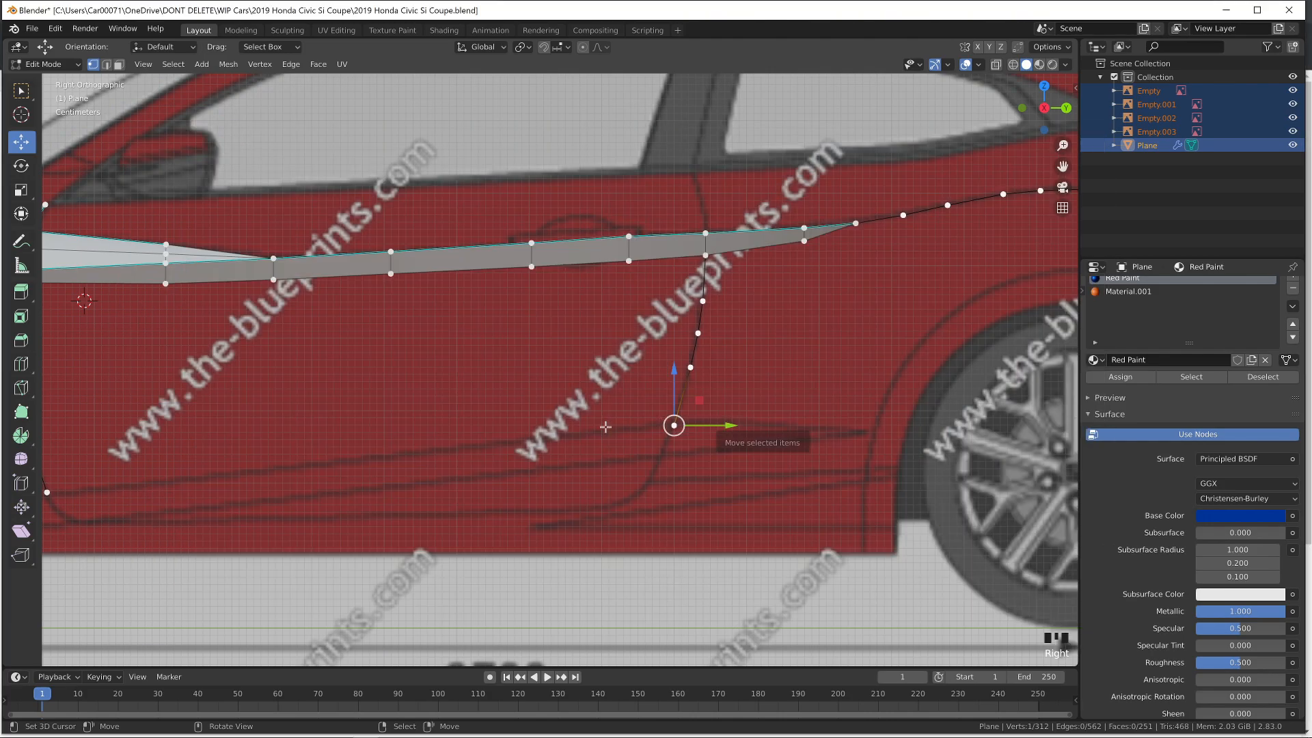
pyautogui.moveTo(674, 425); pyautogui.dragTo(712, 428, button='middle')
pyautogui.hotkey('alt', 'Tab')
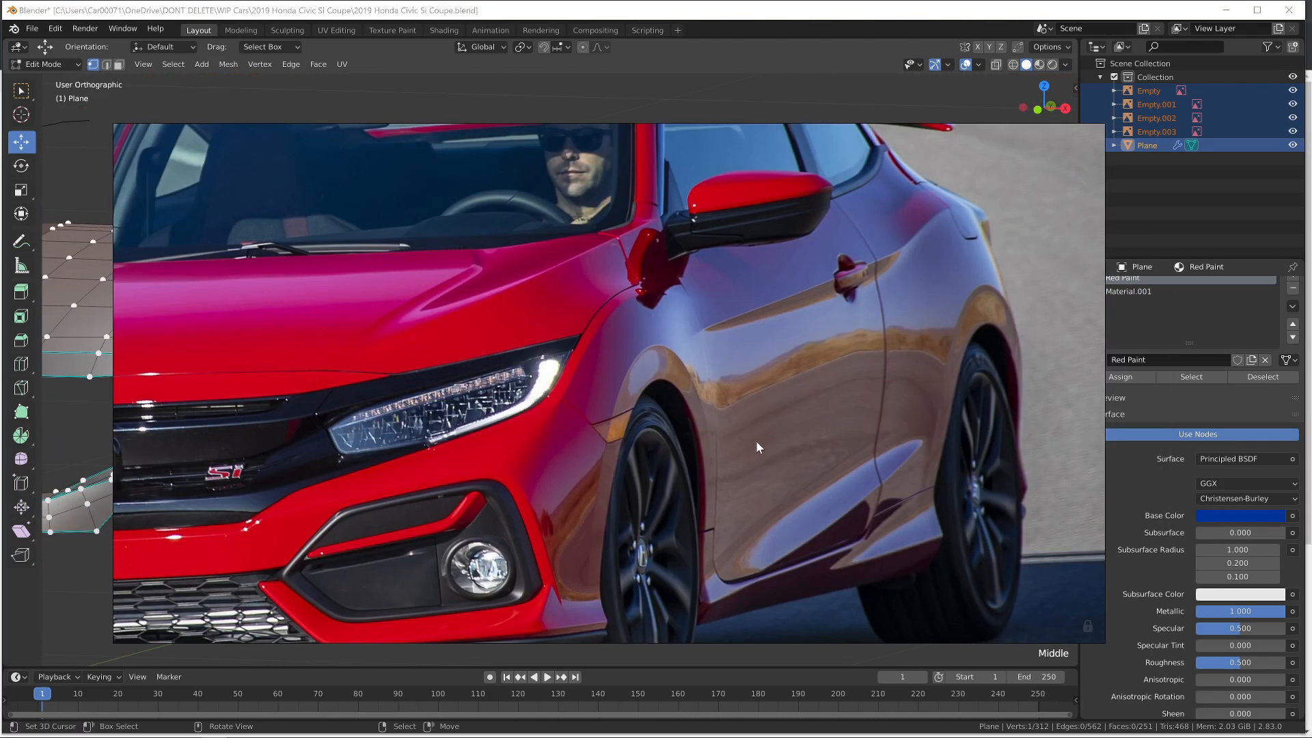
pyautogui.hotkey('alt', 'Tab')
pyautogui.press('Tab')
pyautogui.hotkey('alt', 'Tab')
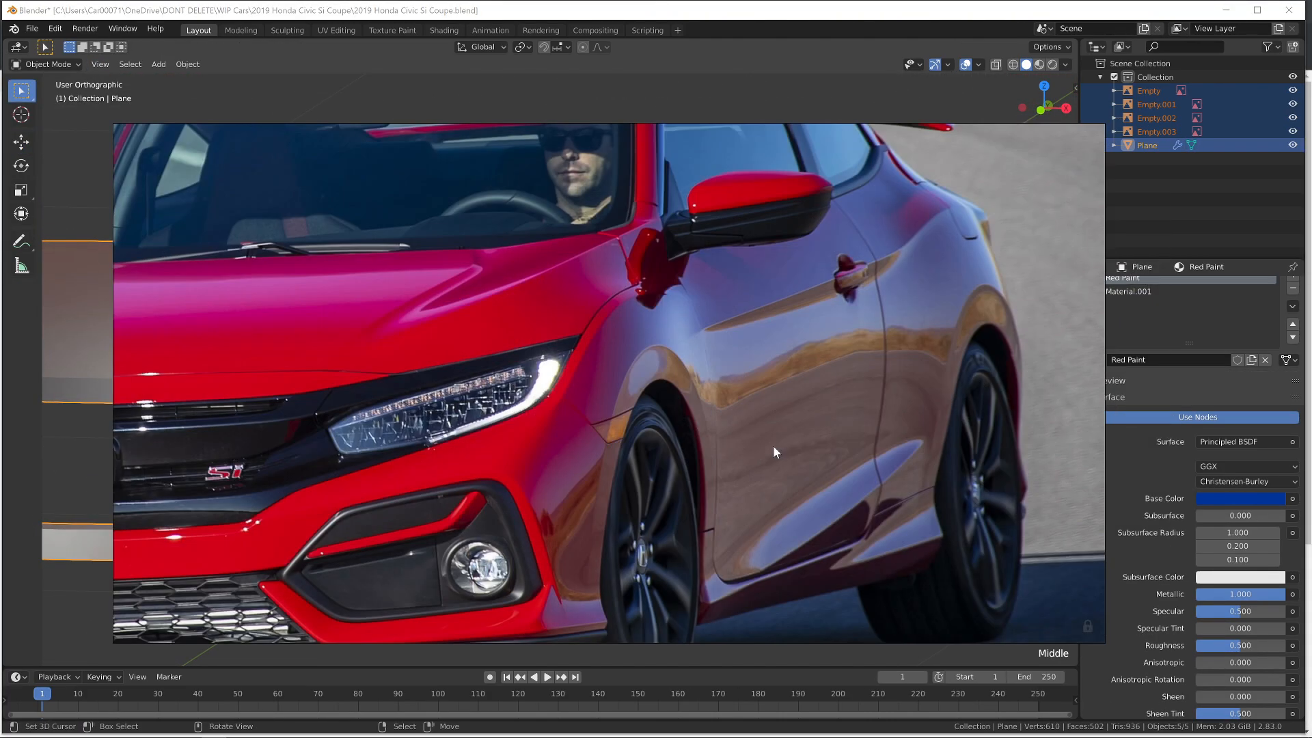
pyautogui.hotkey('alt', 'Tab')
# Align the lowest vertex of the rear door gap chain with the blueprint line and extrude another vertex just below it
pyautogui.press('KP_3')
pyautogui.press('Tab')
pyautogui.scroll(3, 825, 461)
pyautogui.press('g')
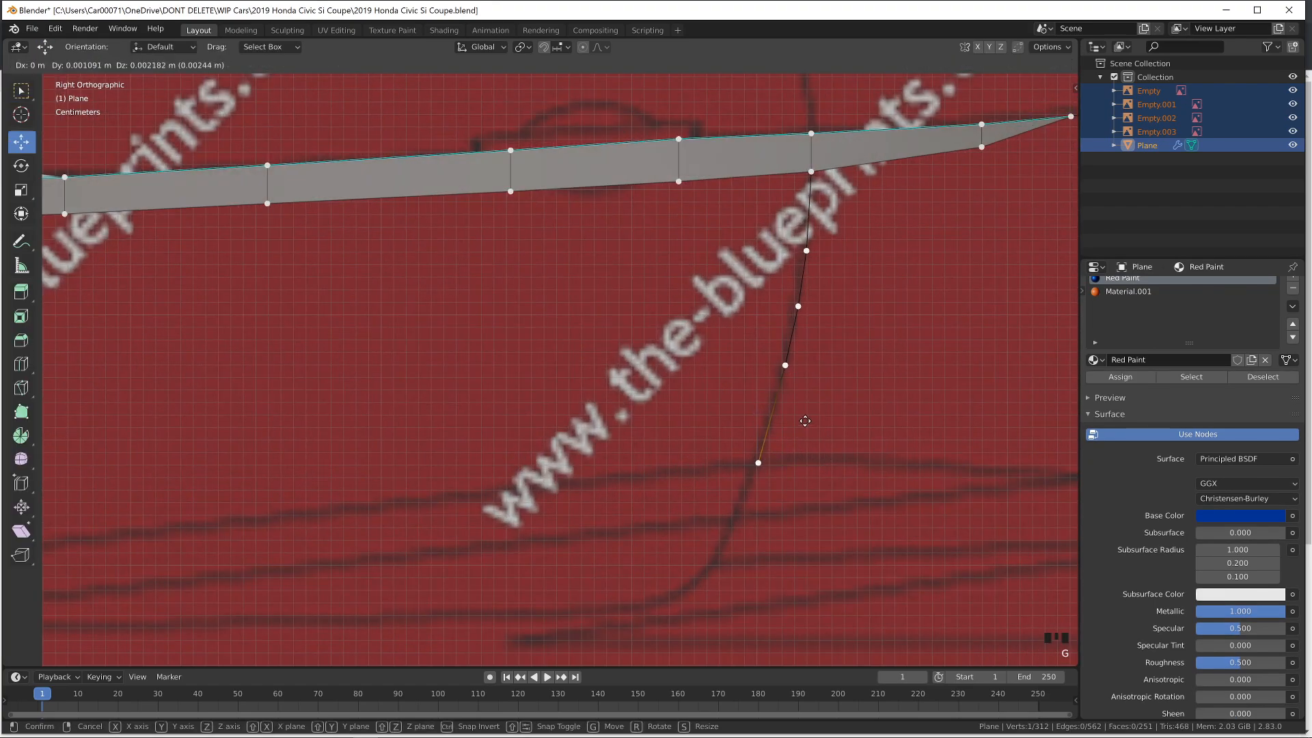
pyautogui.click(805, 413)
pyautogui.press('e')
pyautogui.click(801, 433)
# Shift the newly extruded vertex of the rear door gap chain slightly outward from the body
pyautogui.press('Tab')
pyautogui.scroll(-1, 768, 474)
pyautogui.moveTo(761, 476); pyautogui.dragTo(804, 486, button='middle')
pyautogui.press('Tab')
pyautogui.moveTo(797, 445); pyautogui.dragTo(800, 446)
pyautogui.press('Tab')
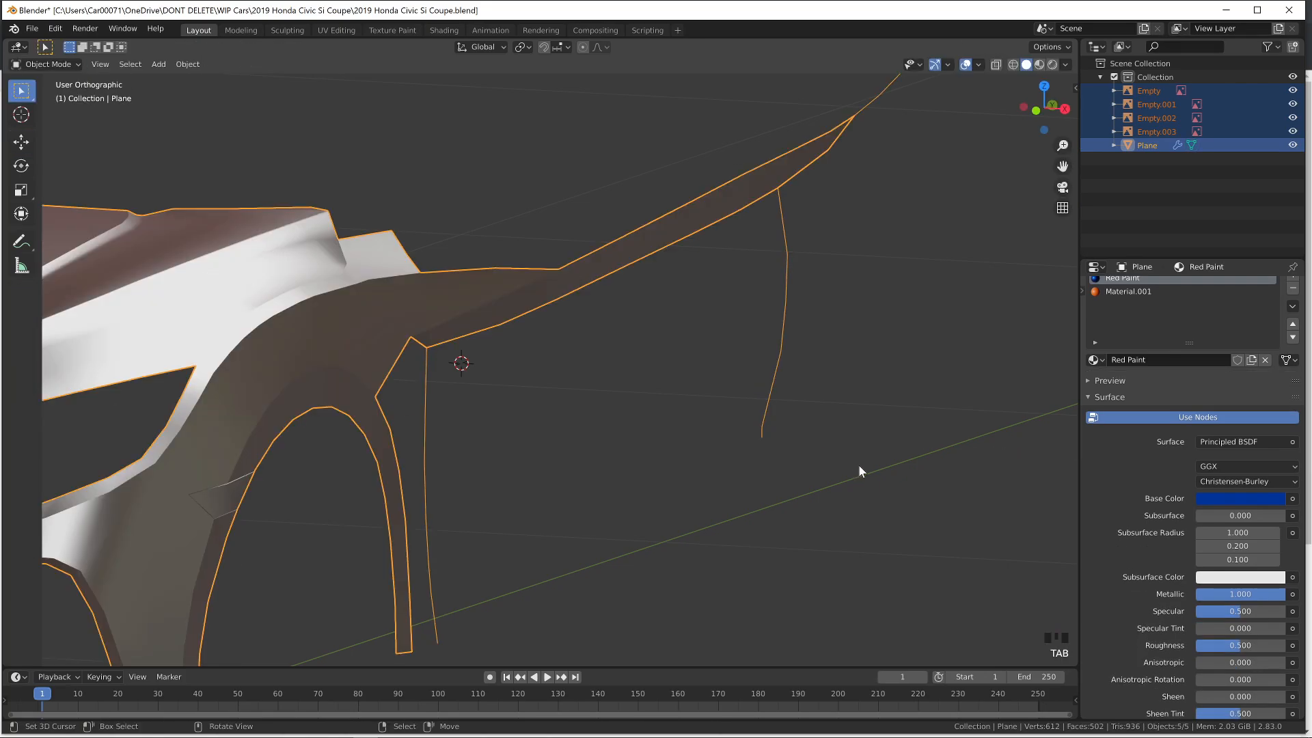
# Extrude the rear door gap chain further down the blueprint's curve below the lower door crease
pyautogui.press('KP_3')
pyautogui.hotkey('alt', 'Tab')
pyautogui.hotkey('alt', 'Tab')
pyautogui.keyDown('shift'); pyautogui.moveTo(712, 471); pyautogui.dragTo(737, 376, button='middle'); pyautogui.keyUp('shift')
pyautogui.press('Tab')
pyautogui.press('e')
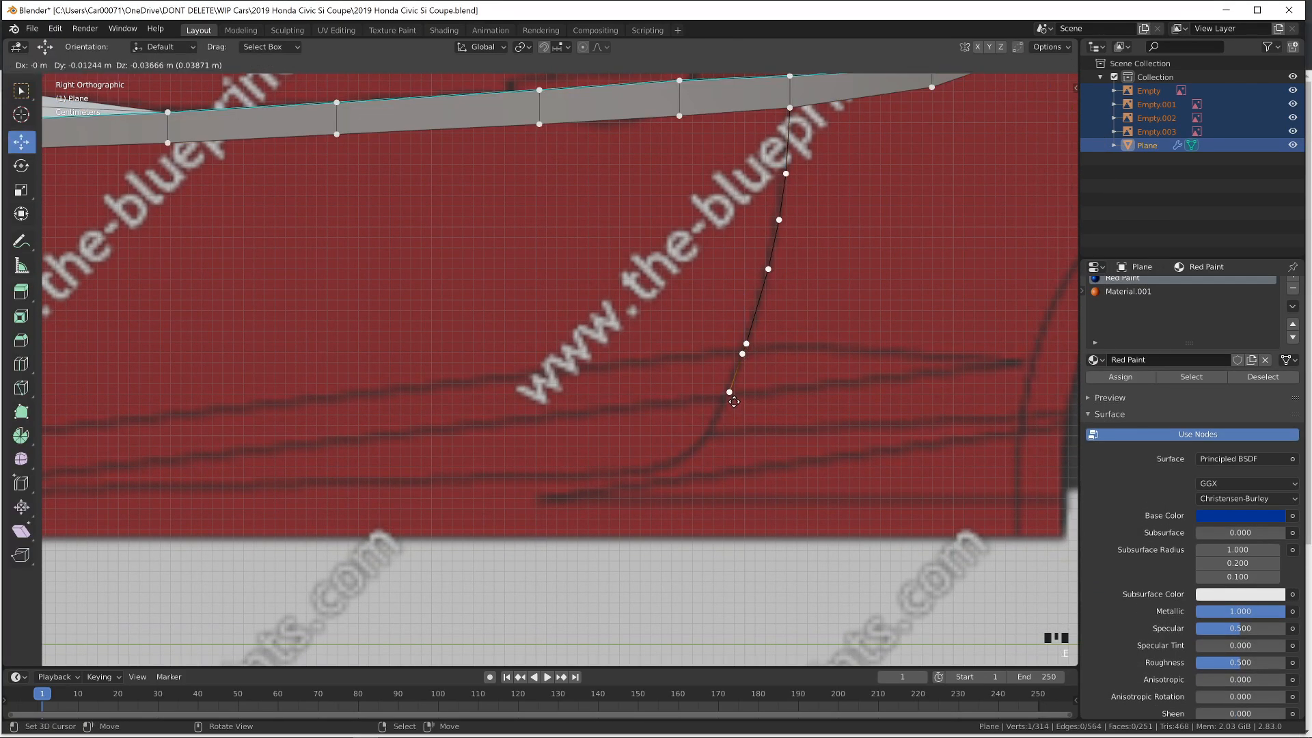
pyautogui.click(734, 402)
# Check the chain against the reference photo and adjust its newest lower vertices toward the door's side profile
pyautogui.press('Tab')
pyautogui.moveTo(732, 396); pyautogui.dragTo(855, 428, button='middle')
pyautogui.hotkey('alt', 'Tab')
pyautogui.hotkey('alt', 'Tab')
pyautogui.moveTo(728, 415); pyautogui.dragTo(746, 393, button='middle')
pyautogui.press('Tab')
pyautogui.keyDown('shift'); pyautogui.click(747, 393); pyautogui.keyUp('shift')
pyautogui.moveTo(761, 384); pyautogui.dragTo(756, 392)
# Shift a vertex higher up the lower rear door gap chain outward along X and compare with the reference photo
pyautogui.press('Tab')
pyautogui.press('Tab')
pyautogui.rightClick(753, 394)
pyautogui.press('Tab')
pyautogui.press('Tab')
pyautogui.rightClick(740, 346)
pyautogui.rightClick(740, 346)
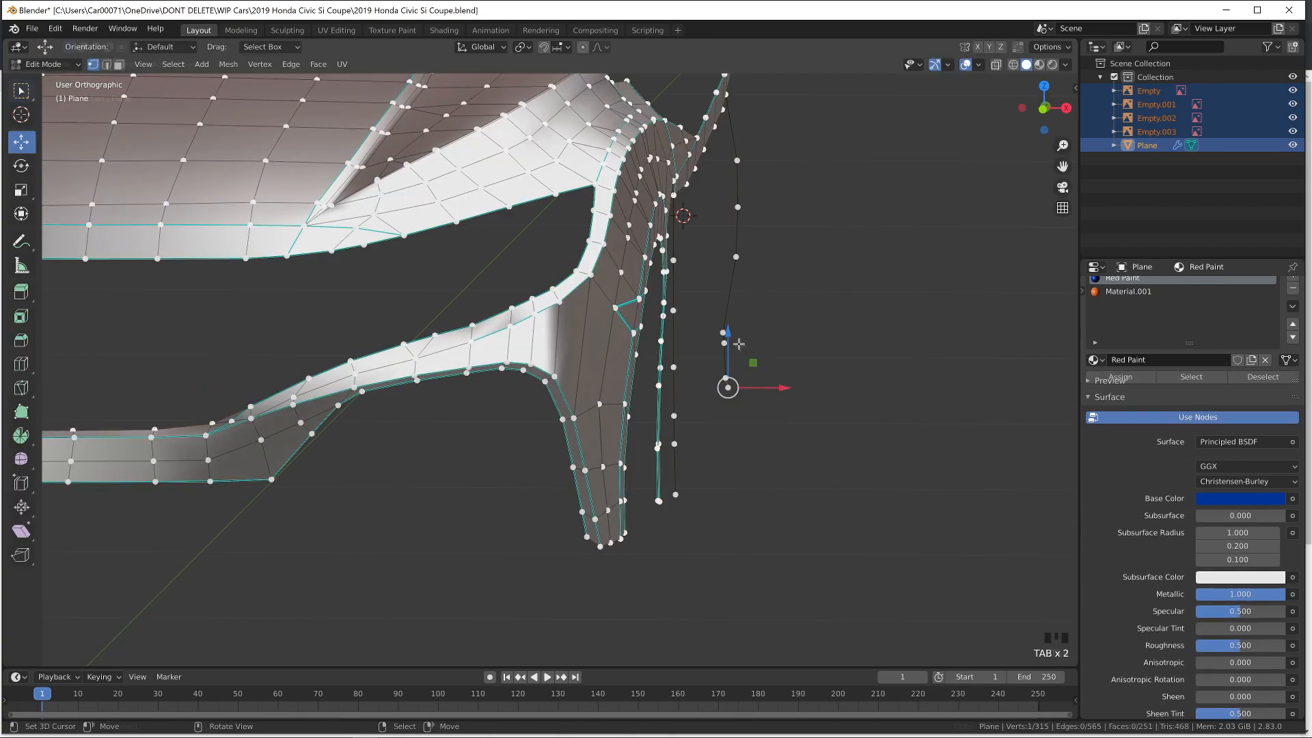
pyautogui.moveTo(743, 344); pyautogui.dragTo(749, 344)
pyautogui.hotkey('alt', 'Tab')
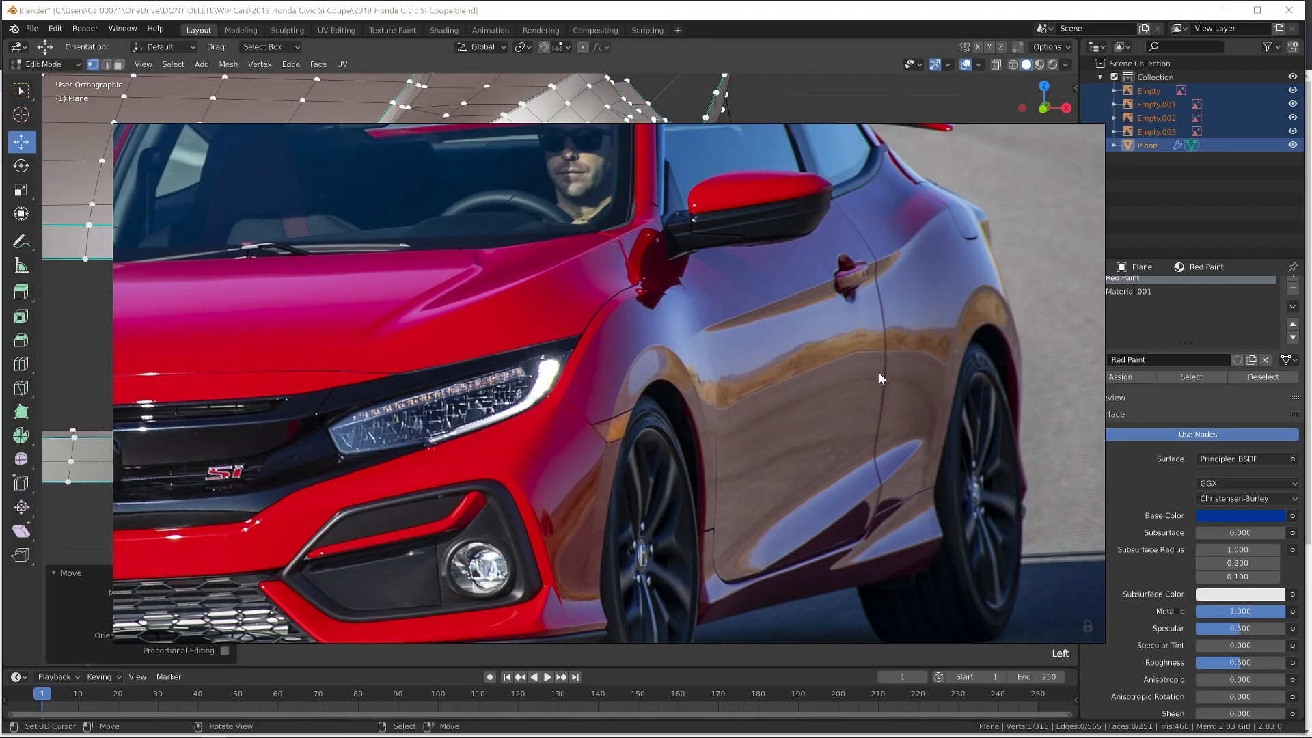
# Nudge the selected vertex of the lower rear door gap chain slightly outward and check it against the reference photo
pyautogui.hotkey('alt', 'Tab')
pyautogui.press('Tab')
pyautogui.press('Tab')
pyautogui.moveTo(759, 387); pyautogui.dragTo(770, 393)
pyautogui.hotkey('alt', 'Tab')
pyautogui.hotkey('alt', 'Tab')
pyautogui.press('Tab')
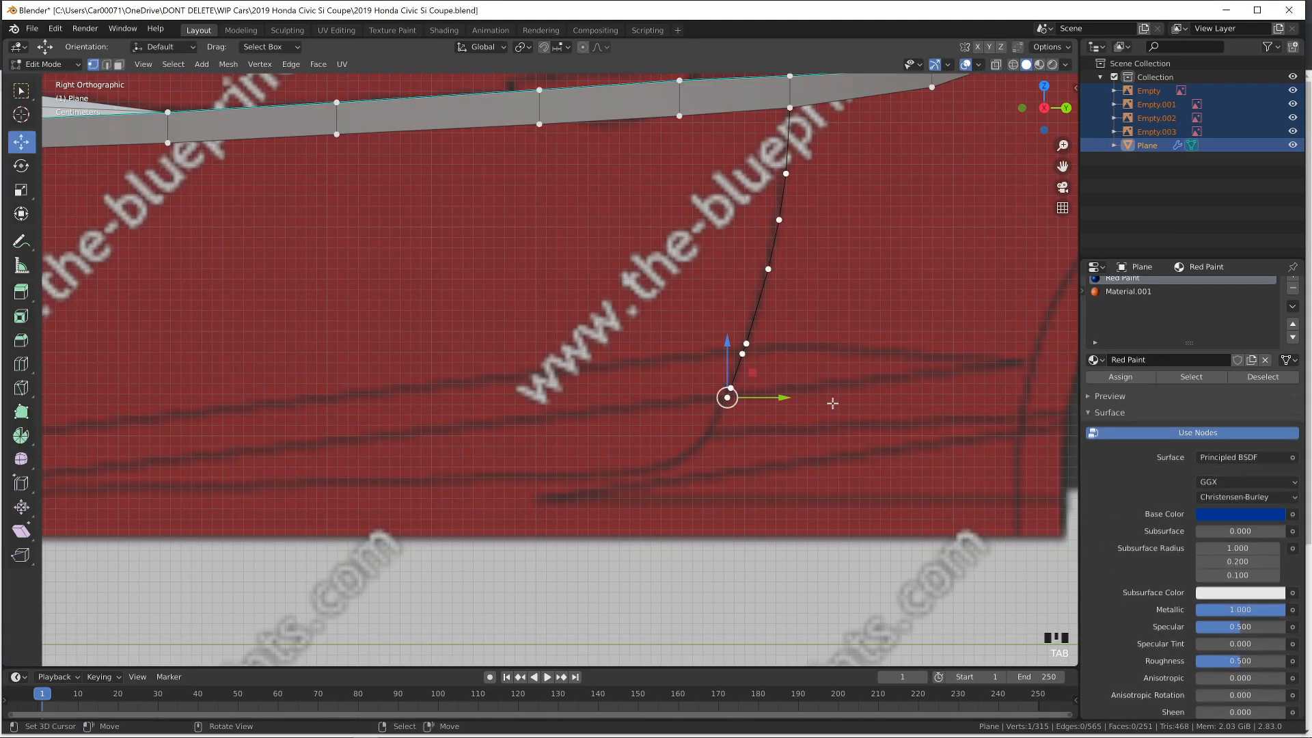
# Extrude the bottom vertex of the front door gap chain a short distance down the blueprint's curve
pyautogui.scroll(-1, 868, 441)
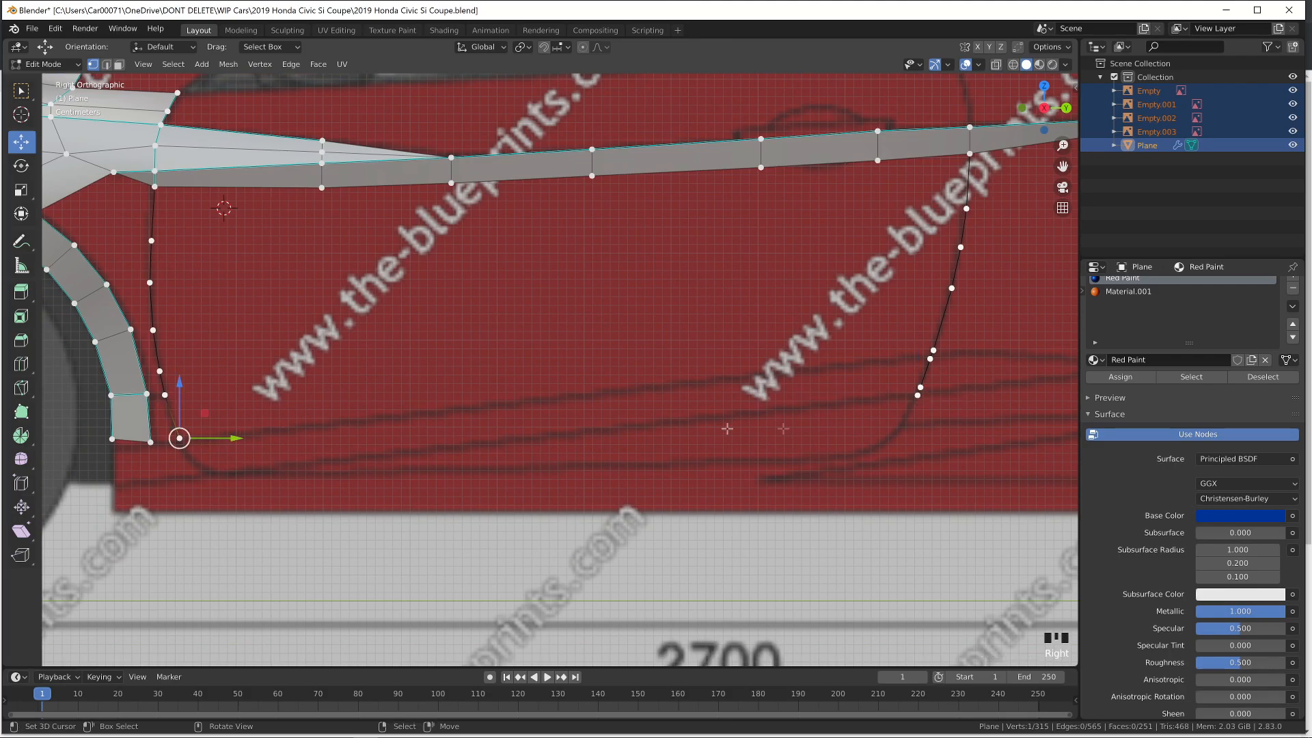
pyautogui.keyDown('shift'); pyautogui.moveTo(216, 449); pyautogui.dragTo(613, 386, button='middle'); pyautogui.keyUp('shift')
pyautogui.scroll(5, 614, 386)
pyautogui.press('e')
pyautogui.click(635, 433)
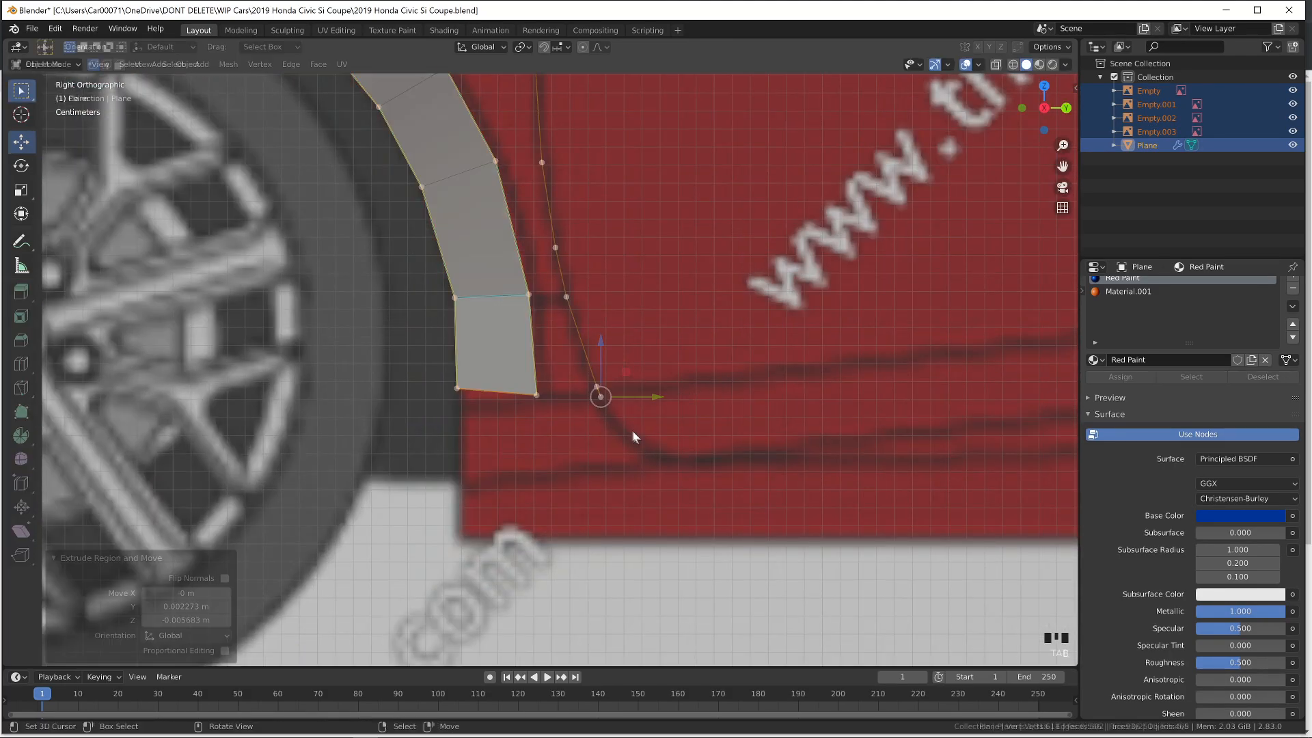
# Shift the newly extruded bottom vertex of the front door gap chain slightly outward from the body
pyautogui.press('Tab')
pyautogui.scroll(-4, 634, 433)
pyautogui.moveTo(633, 432); pyautogui.dragTo(740, 435, button='middle')
pyautogui.press('Tab')
pyautogui.press('KP_1')
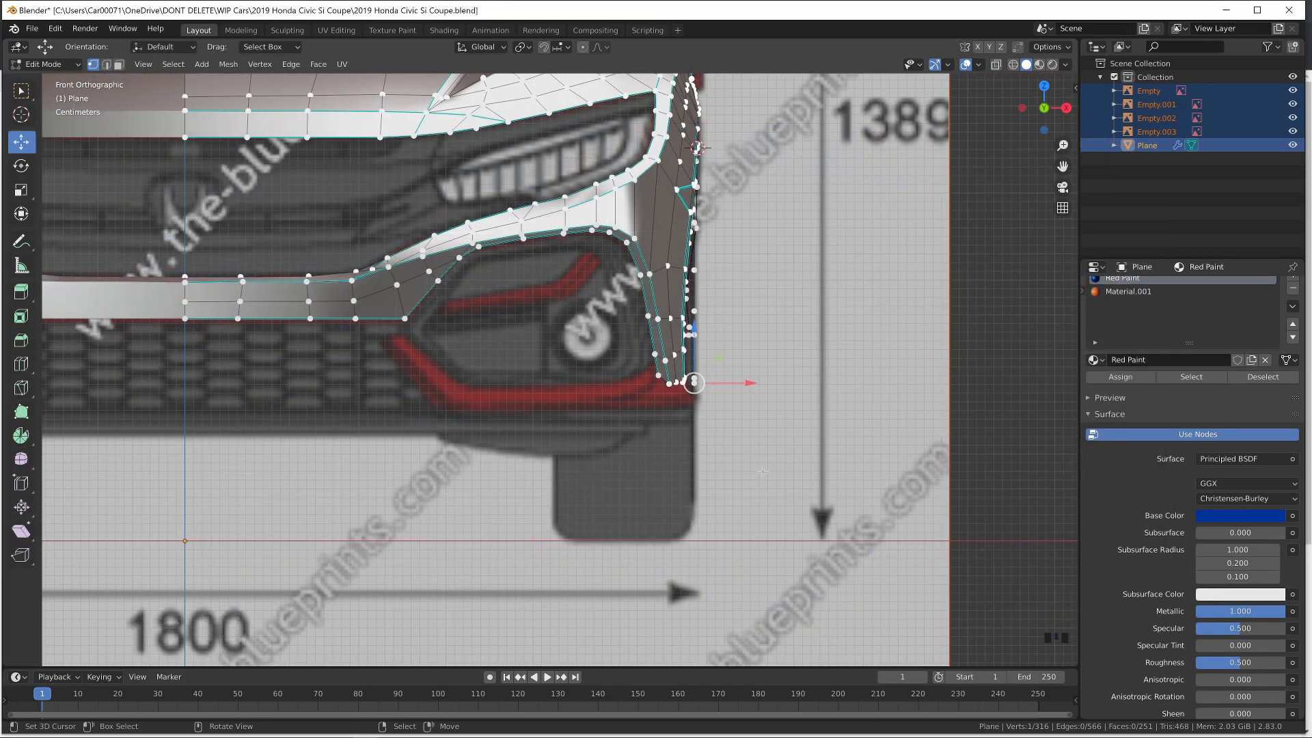
pyautogui.moveTo(771, 425); pyautogui.dragTo(722, 448, button='middle')
pyautogui.press('Tab')
pyautogui.scroll(3, 614, 448)
pyautogui.keyDown('shift'); pyautogui.moveTo(696, 356); pyautogui.dragTo(662, 451, button='middle'); pyautogui.keyUp('shift')
pyautogui.press('Tab')
pyautogui.moveTo(639, 563); pyautogui.dragTo(642, 571)
# Shift the vertices above it on the front door gap chain inward along X, one at a time, toward a smooth profile
pyautogui.rightClick(627, 504)
pyautogui.moveTo(657, 508); pyautogui.dragTo(652, 466)
pyautogui.rightClick(627, 477)
pyautogui.rightClick(627, 422)
pyautogui.moveTo(669, 423); pyautogui.dragTo(659, 420)
pyautogui.rightClick(625, 356)
pyautogui.moveTo(659, 356); pyautogui.dragTo(653, 356)
# Move the next higher vertex of the front door gap chain inward and fine-tune it against the reference photo
pyautogui.press('Tab')
pyautogui.moveTo(654, 355); pyautogui.dragTo(650, 367, button='middle')
pyautogui.press('Tab')
pyautogui.rightClick(621, 315)
pyautogui.moveTo(664, 315); pyautogui.dragTo(658, 316)
pyautogui.press('Tab')
pyautogui.hotkey('alt', 'Tab')
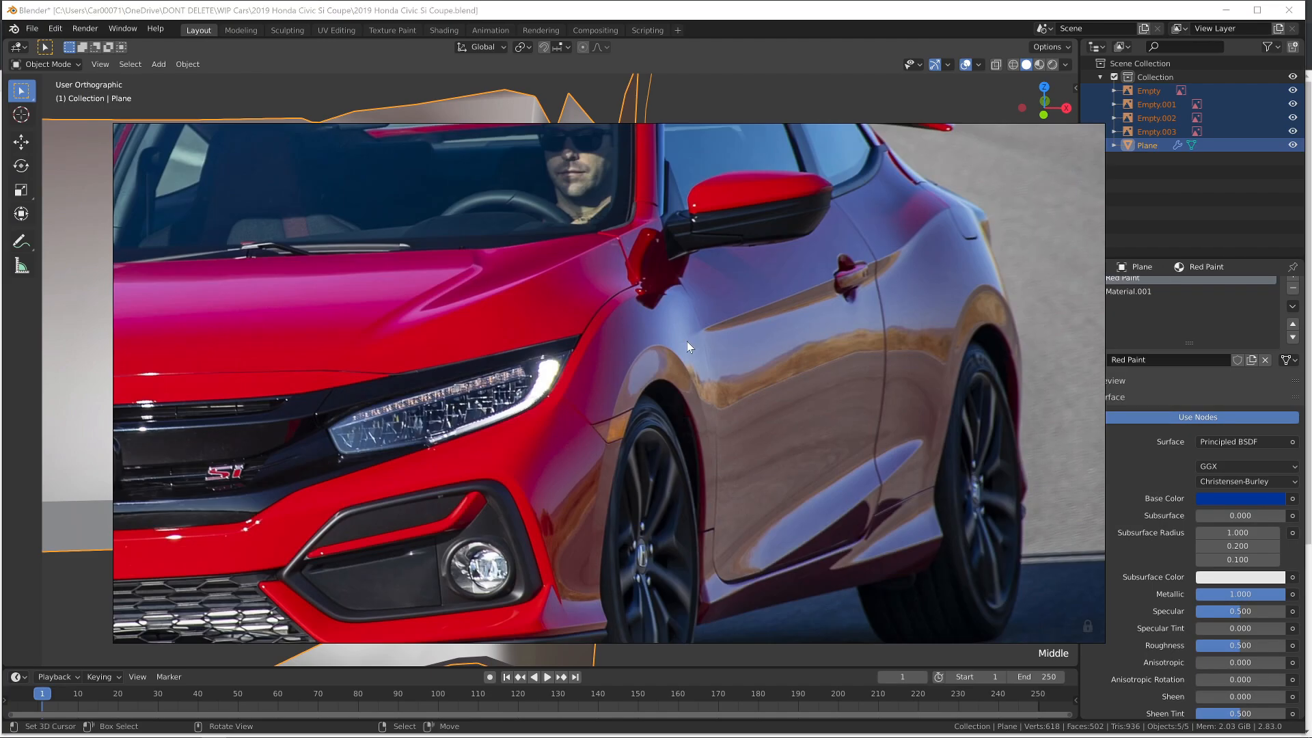
pyautogui.hotkey('alt', 'Tab')
pyautogui.hotkey('alt', 'Tab')
pyautogui.moveTo(686, 393); pyautogui.dragTo(674, 391, button='middle')
pyautogui.press('Tab')
pyautogui.moveTo(662, 314); pyautogui.dragTo(663, 315)
# Nudge a middle vertex of the front door gap chain slightly along X after checking the chain's curve
pyautogui.rightClick(624, 370)
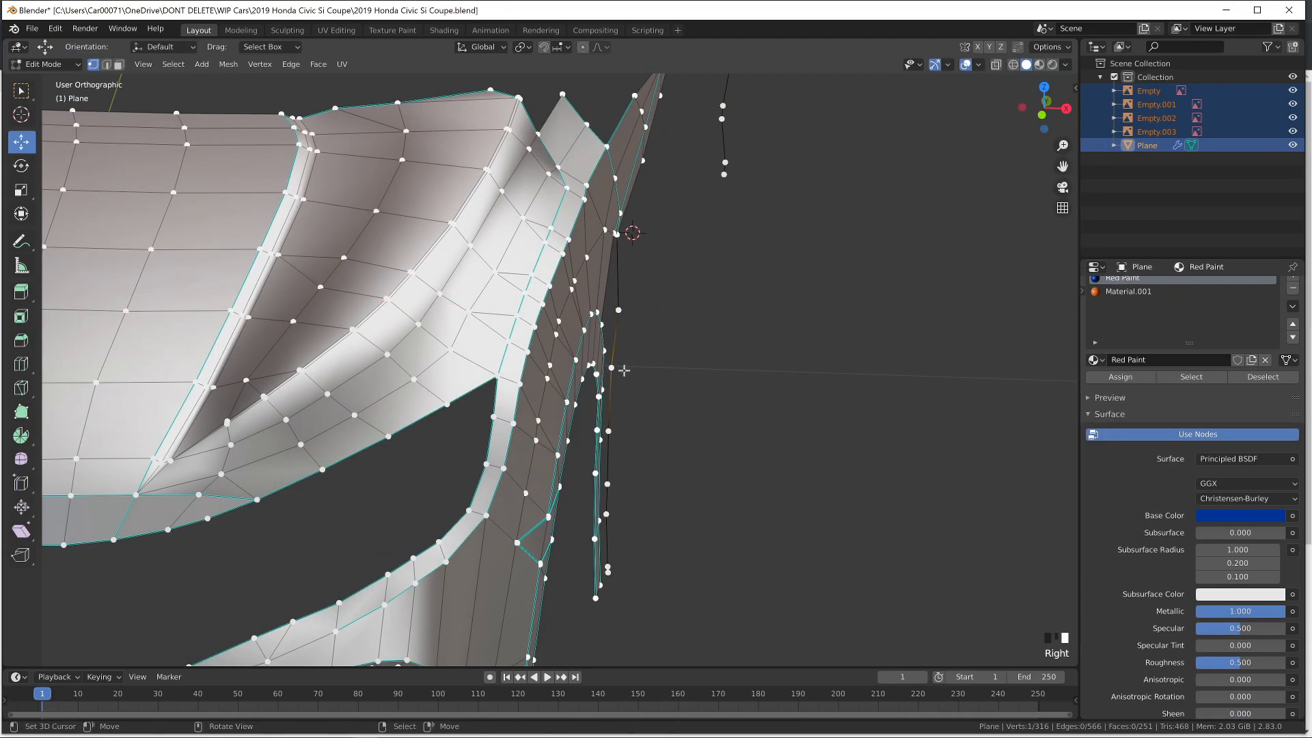
pyautogui.press('Tab')
pyautogui.press('Tab')
pyautogui.press('Tab')
pyautogui.moveTo(663, 369); pyautogui.dragTo(473, 361, button='middle')
pyautogui.press('Tab')
pyautogui.press('Tab')
pyautogui.press('Tab')
pyautogui.rightClick(464, 380)
pyautogui.moveTo(445, 381); pyautogui.dragTo(447, 381)
# Adjust the next lower vertex of the front door gap chain and inspect the curve from several angles
pyautogui.rightClick(473, 439)
pyautogui.moveTo(480, 453); pyautogui.dragTo(469, 466, button='middle')
pyautogui.moveTo(465, 463); pyautogui.dragTo(465, 428)
pyautogui.rightClick(484, 428)
pyautogui.press('Tab')
pyautogui.press('Tab')
pyautogui.press('Tab')
pyautogui.moveTo(492, 530); pyautogui.dragTo(484, 497, button='middle')
pyautogui.press('Tab')
pyautogui.press('Tab')
pyautogui.moveTo(482, 388); pyautogui.dragTo(615, 357, button='middle')
# Shift the lower vertices of the front door gap chain slightly outward to even out its profile above the sill
pyautogui.press('Tab')
pyautogui.rightClick(613, 412)
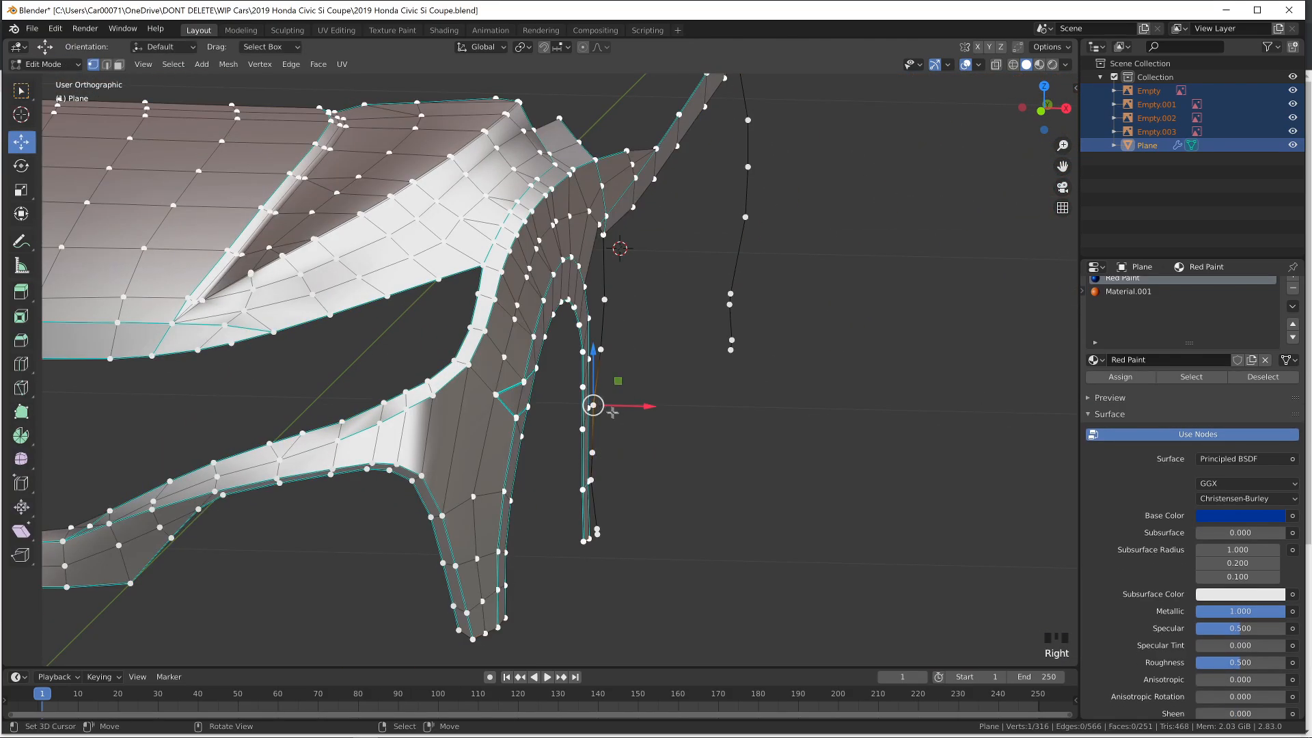
pyautogui.scroll(1, 615, 412)
pyautogui.moveTo(644, 416); pyautogui.dragTo(648, 418)
pyautogui.rightClick(610, 467)
pyautogui.moveTo(627, 471); pyautogui.dragTo(633, 501)
pyautogui.rightClick(615, 502)
pyautogui.click(636, 510)
# Fill a narrow face along the lower door crease, joining the bottom of the front gap chain to the rear gap chain
pyautogui.press('Tab')
pyautogui.press('KP_3')
pyautogui.press('Tab')
pyautogui.rightClick(448, 539)
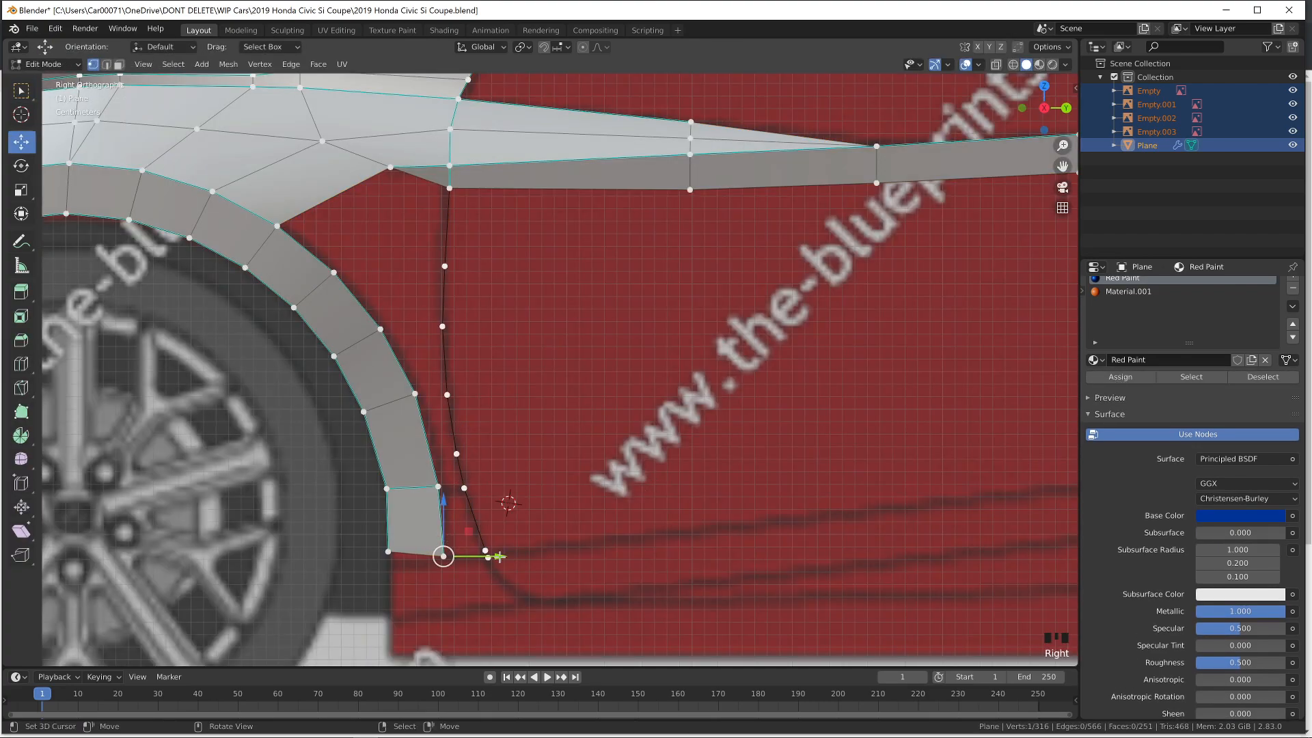
pyautogui.scroll(-1, 444, 531)
pyautogui.keyDown('shift'); pyautogui.moveTo(734, 535); pyautogui.dragTo(549, 515, button='middle'); pyautogui.keyUp('shift')
pyautogui.keyDown('shift'); pyautogui.rightClick(710, 448); pyautogui.keyUp('shift')
pyautogui.press('f')
pyautogui.keyDown('shift'); pyautogui.moveTo(382, 529); pyautogui.dragTo(812, 453, button='middle'); pyautogui.keyUp('shift')
pyautogui.moveTo(513, 499); pyautogui.dragTo(672, 515, button='middle')
pyautogui.press('Tab')
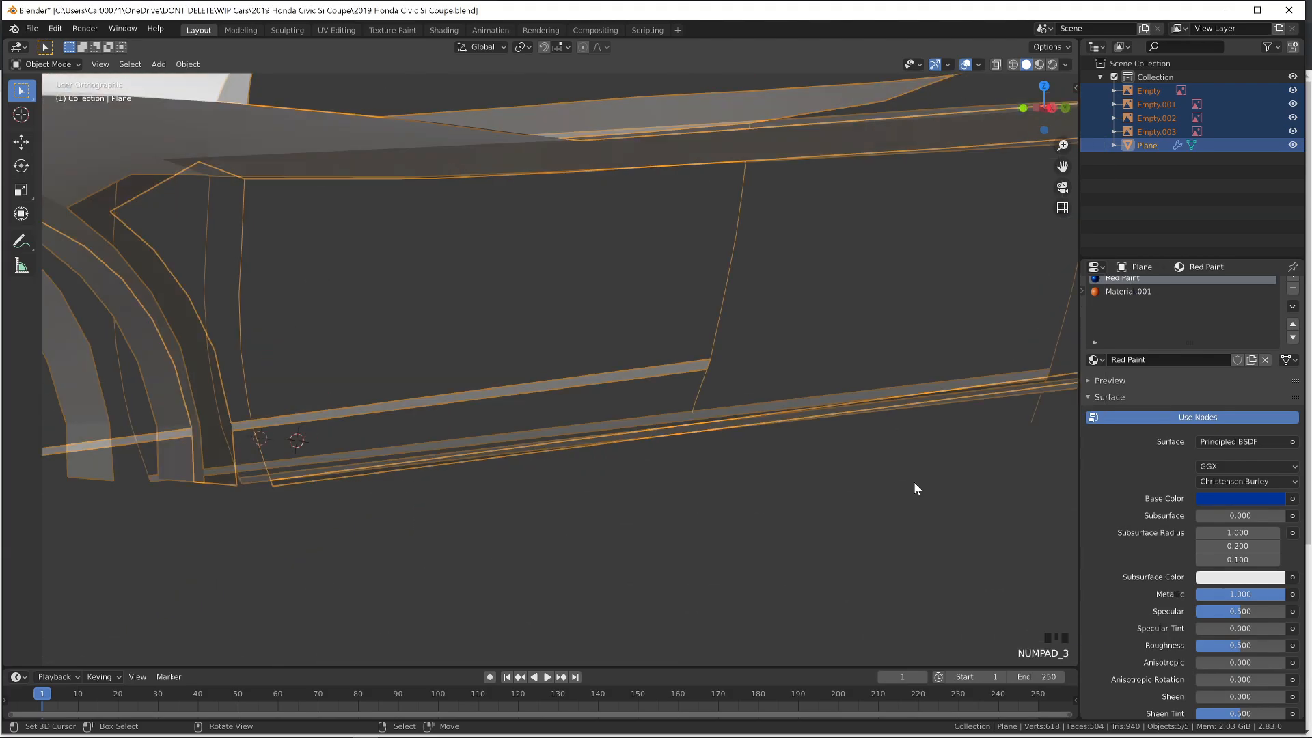
# Add a loop cut with 5 cuts across the narrow lower door strip
pyautogui.press('Tab')
pyautogui.press('KP_3')
pyautogui.scroll(-3, 697, 452)
pyautogui.rightClick(491, 270)
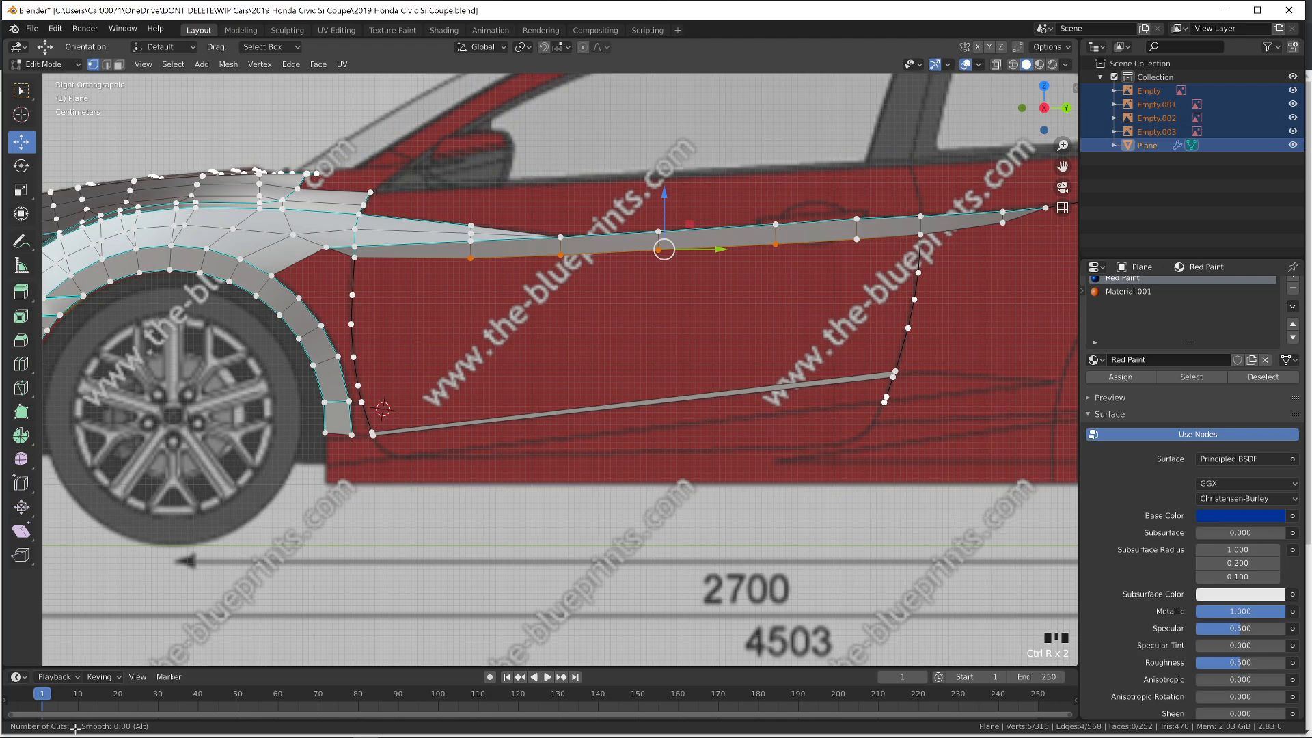
pyautogui.click(552, 429)
# Compare the door strip with the reference photo and move its five new loops inward about 0.0038 m along X
pyautogui.moveTo(551, 431); pyautogui.dragTo(668, 466, button='middle')
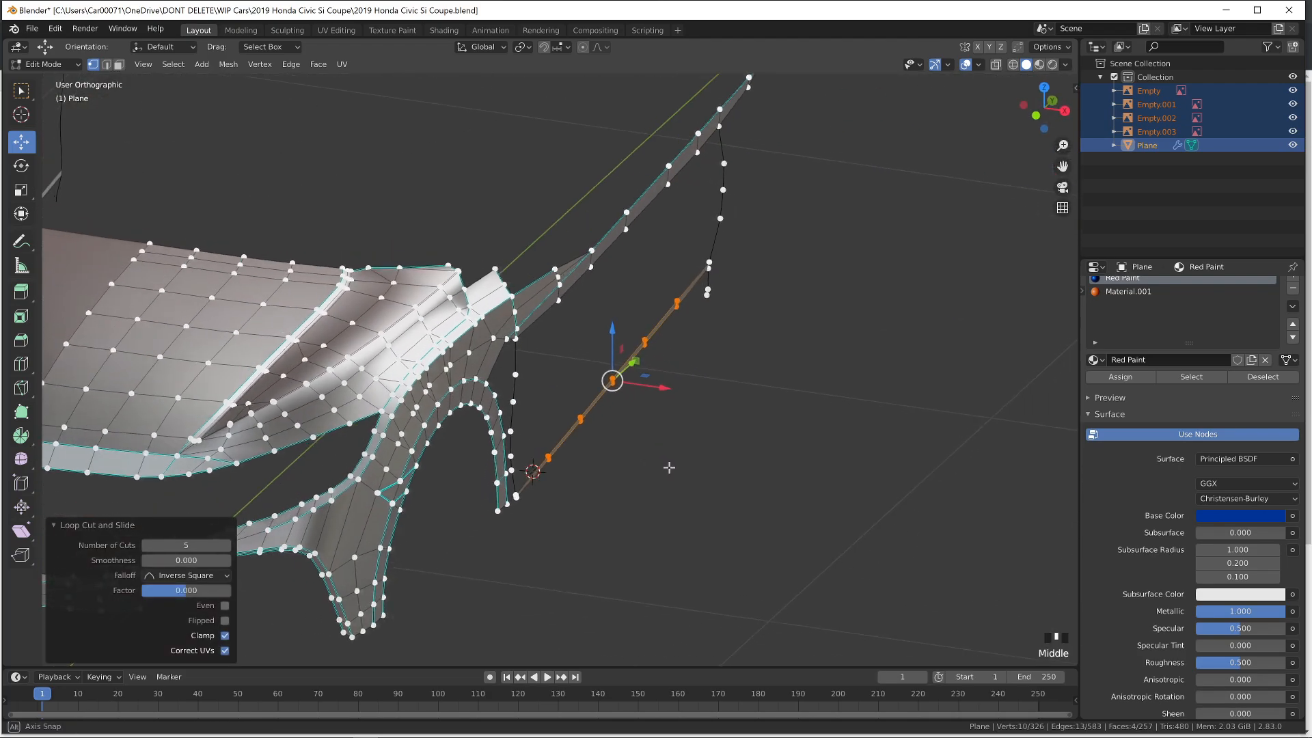
pyautogui.hotkey('alt', 'Tab')
pyautogui.hotkey('alt', 'Tab')
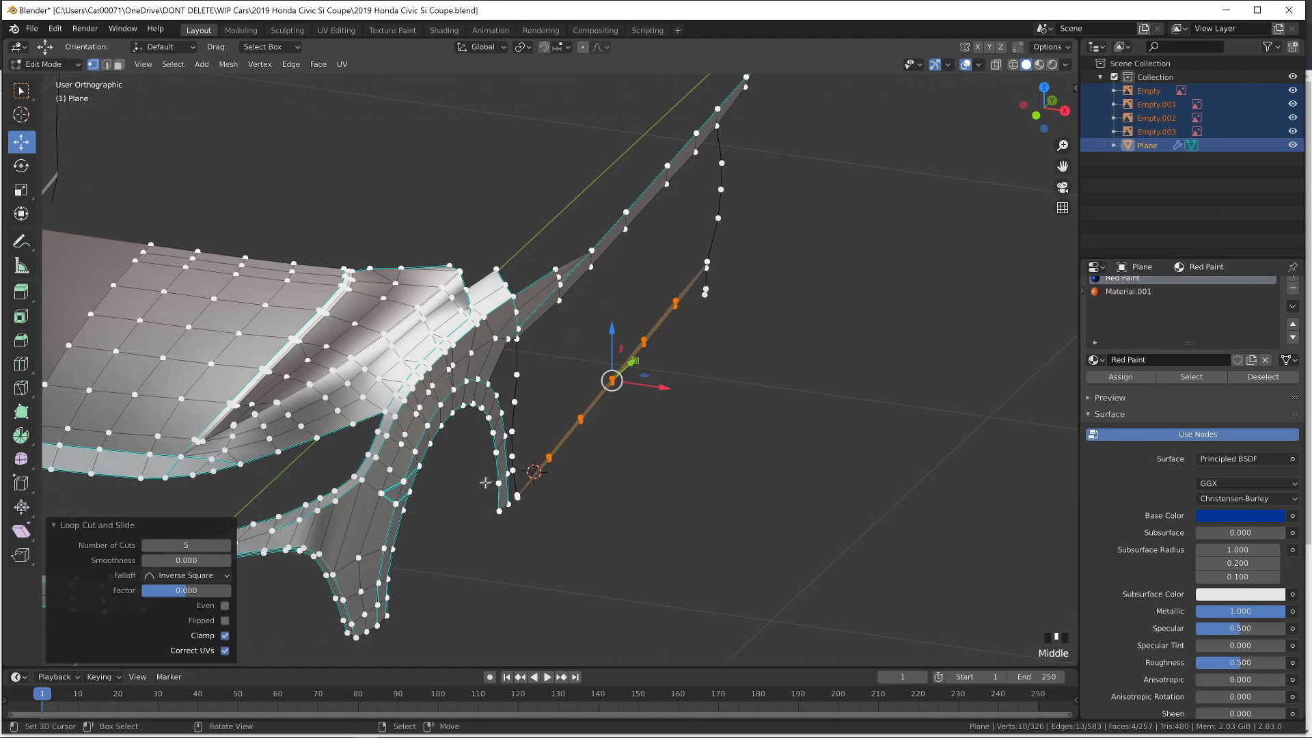
pyautogui.moveTo(564, 403); pyautogui.dragTo(589, 410, button='middle')
pyautogui.scroll(1, 589, 410)
pyautogui.moveTo(657, 375); pyautogui.dragTo(653, 375)
# Deselect the outermost loops of the lower door strip and move the inner loops slightly further inward along X
pyautogui.moveTo(652, 375); pyautogui.dragTo(448, 440, button='middle')
pyautogui.press('c')
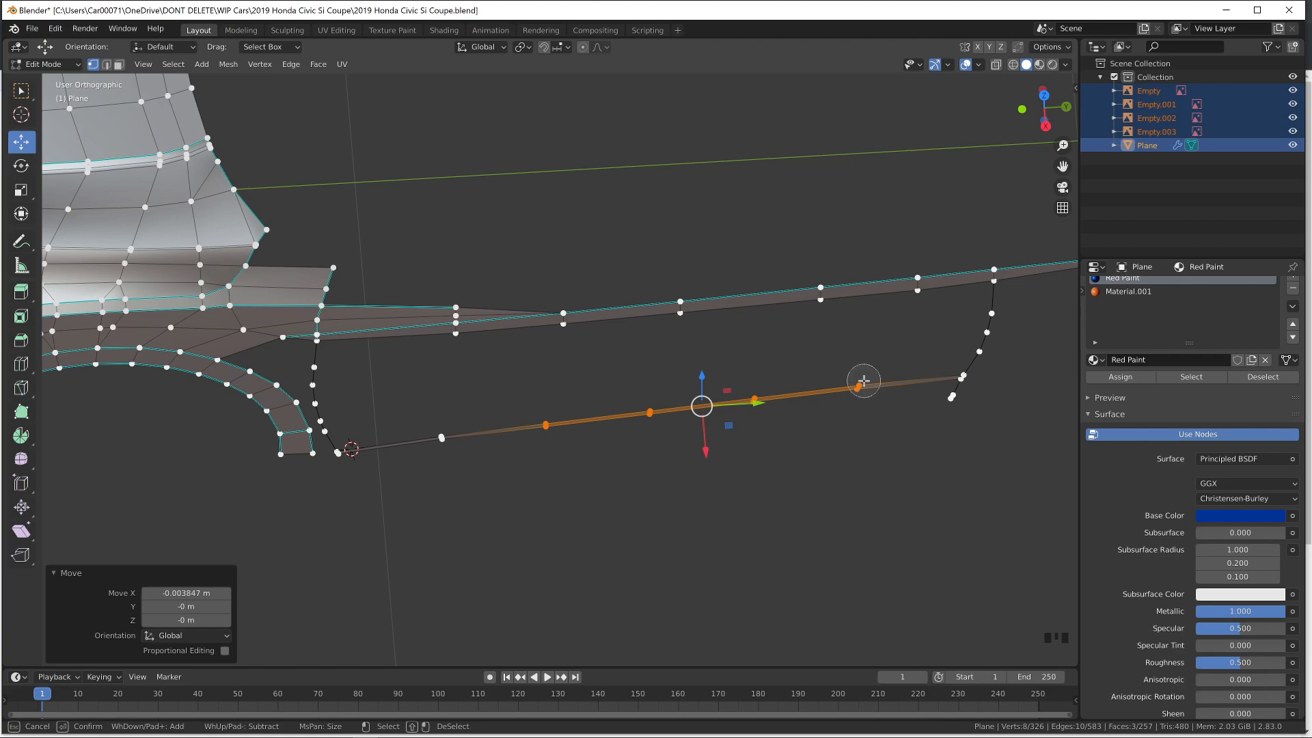
pyautogui.moveTo(484, 425); pyautogui.dragTo(668, 411, button='middle')
pyautogui.moveTo(659, 330); pyautogui.dragTo(656, 328)
# Reduce the loop selection on the lower door strip further, fine-tune the remaining loops along X, and check the curve
pyautogui.moveTo(656, 328); pyautogui.dragTo(588, 382, button='middle')
pyautogui.press('c')
pyautogui.click(736, 462)
pyautogui.rightClick(738, 461)
pyautogui.moveTo(796, 458); pyautogui.dragTo(939, 447, button='middle')
pyautogui.moveTo(675, 363); pyautogui.dragTo(682, 365)
pyautogui.press('Tab')
pyautogui.moveTo(680, 378); pyautogui.dragTo(723, 351, button='middle')
pyautogui.press('KP_3')
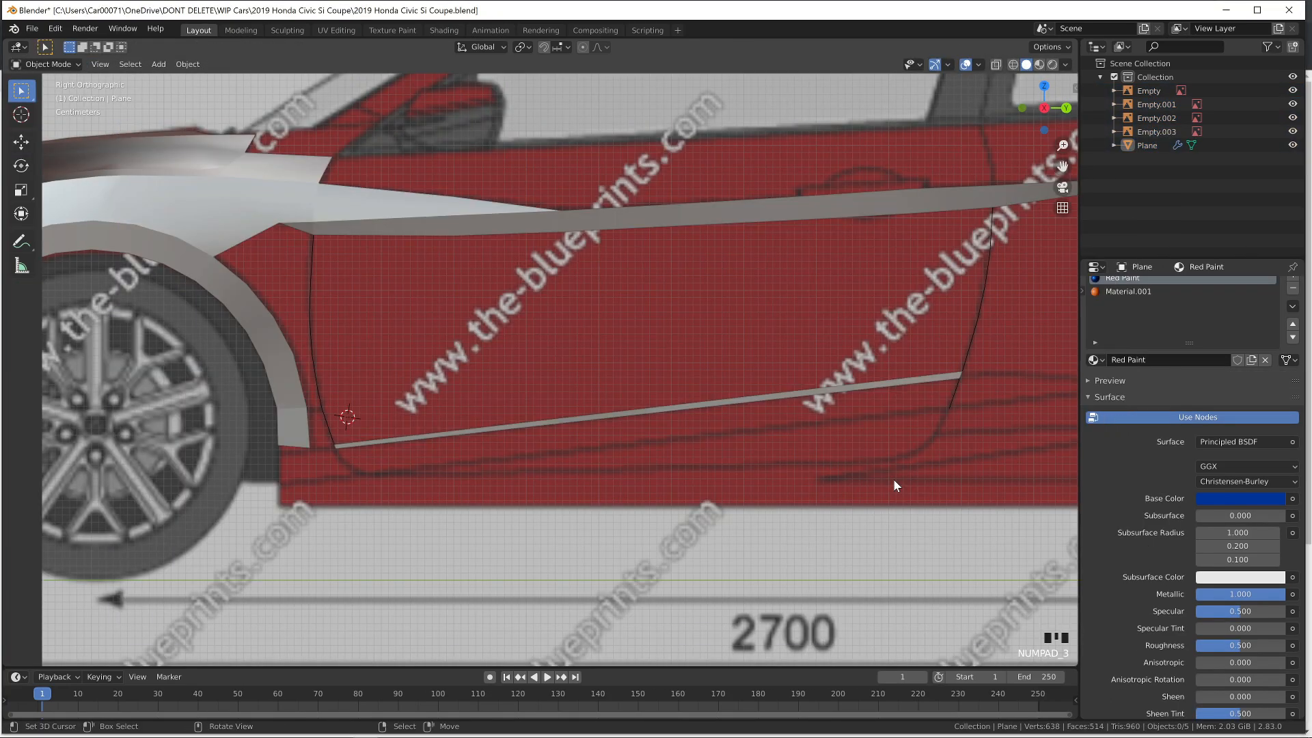
# Connect the first interior vertex of the upper door strip to the matching vertex of the lower strip with an edge
pyautogui.press('Tab')
pyautogui.moveTo(899, 424)
pyautogui.keyDown('shift'); pyautogui.mouseDown(button='middle')
pyautogui.moveTo(612, 470)
pyautogui.moveTo(901, 410)
pyautogui.mouseUp(button='middle'); pyautogui.keyUp('shift')
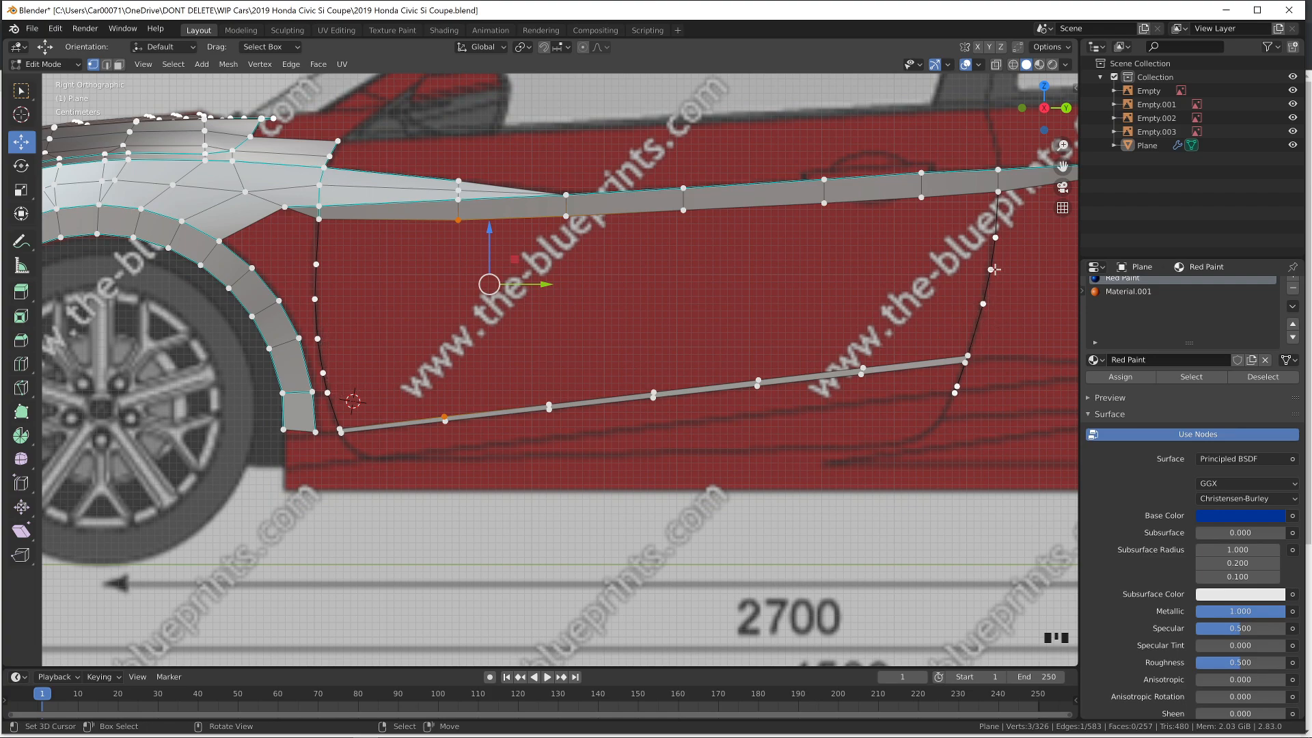
pyautogui.scroll(1, 297, 422)
pyautogui.rightClick(328, 393)
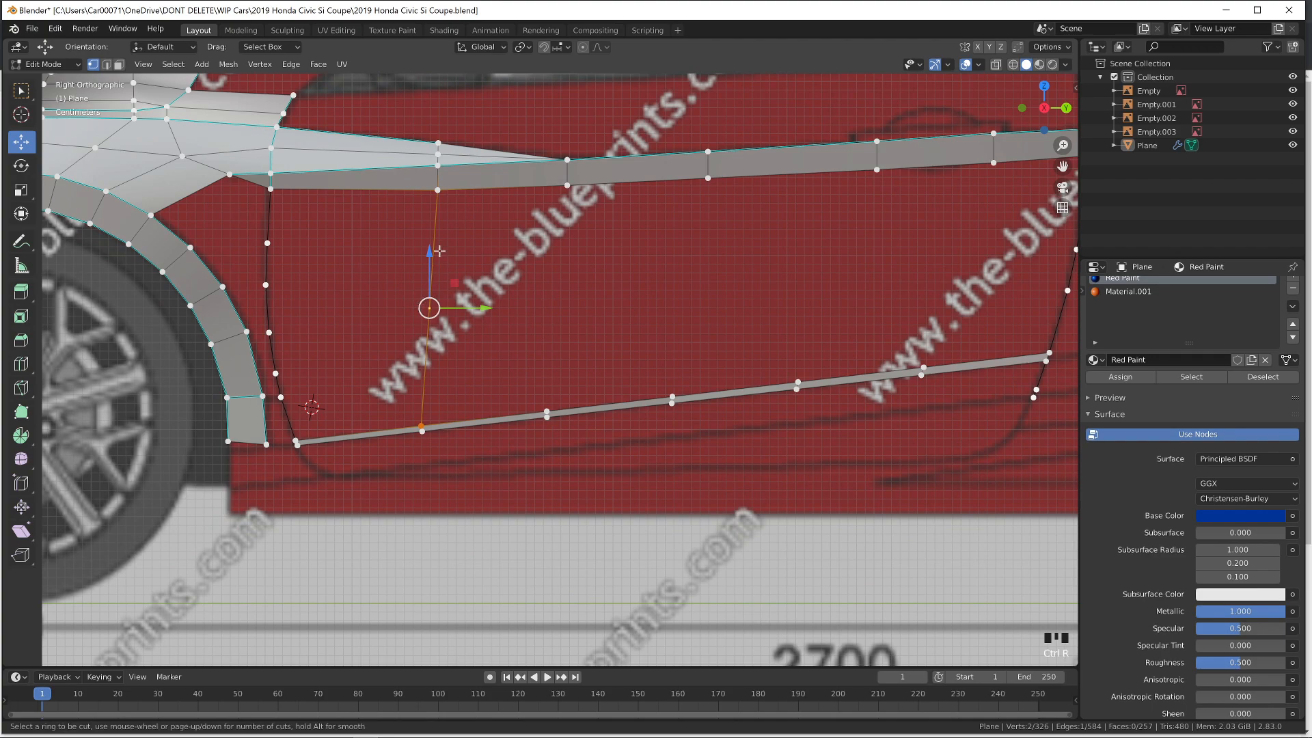
# Subdivide the new vertical door edge with three evenly spaced loop-cut vertices
pyautogui.keyDown('shift'); pyautogui.moveTo(747, 253); pyautogui.dragTo(781, 230, button='middle'); pyautogui.keyUp('shift')
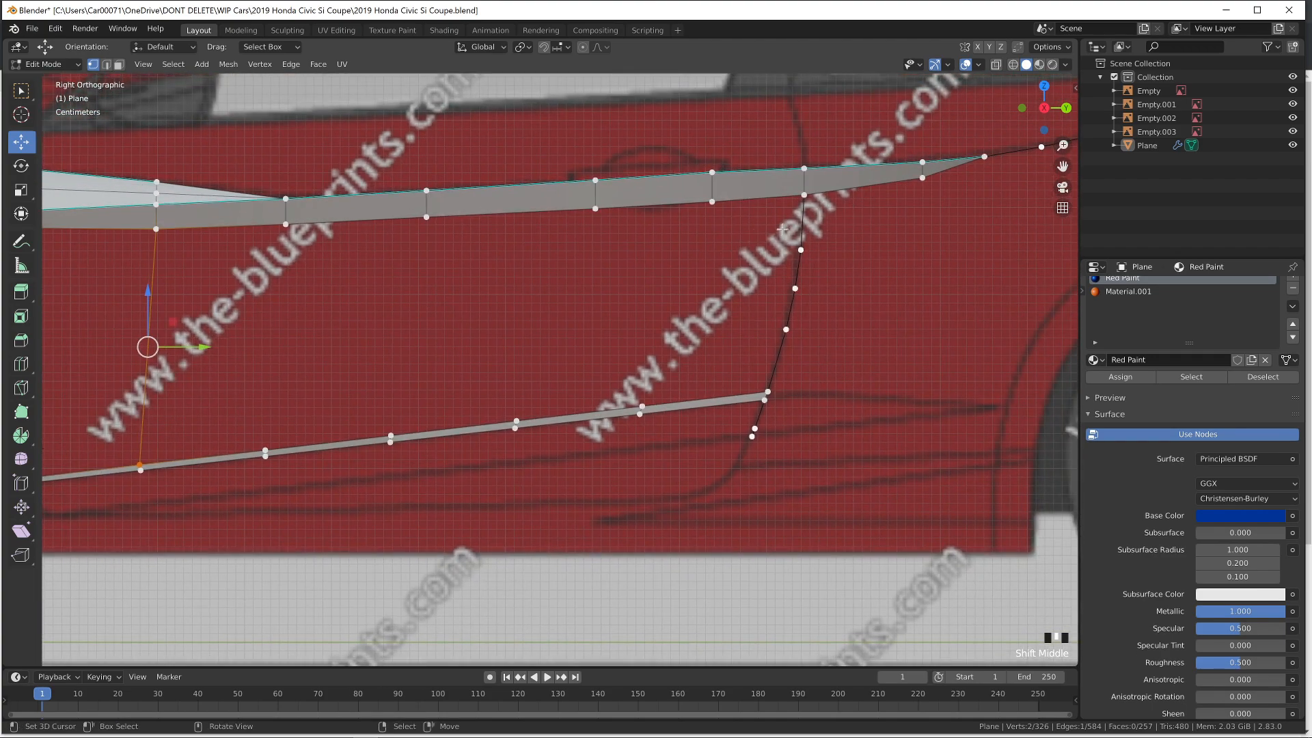
pyautogui.keyDown('shift'); pyautogui.moveTo(410, 319); pyautogui.dragTo(690, 355, button='middle'); pyautogui.keyUp('shift')
pyautogui.scroll(-1, 691, 355)
pyautogui.hotkey('ctrl', 'r')
pyautogui.scroll(1, 451, 334)
pyautogui.click(455, 334)
pyautogui.click(455, 334)
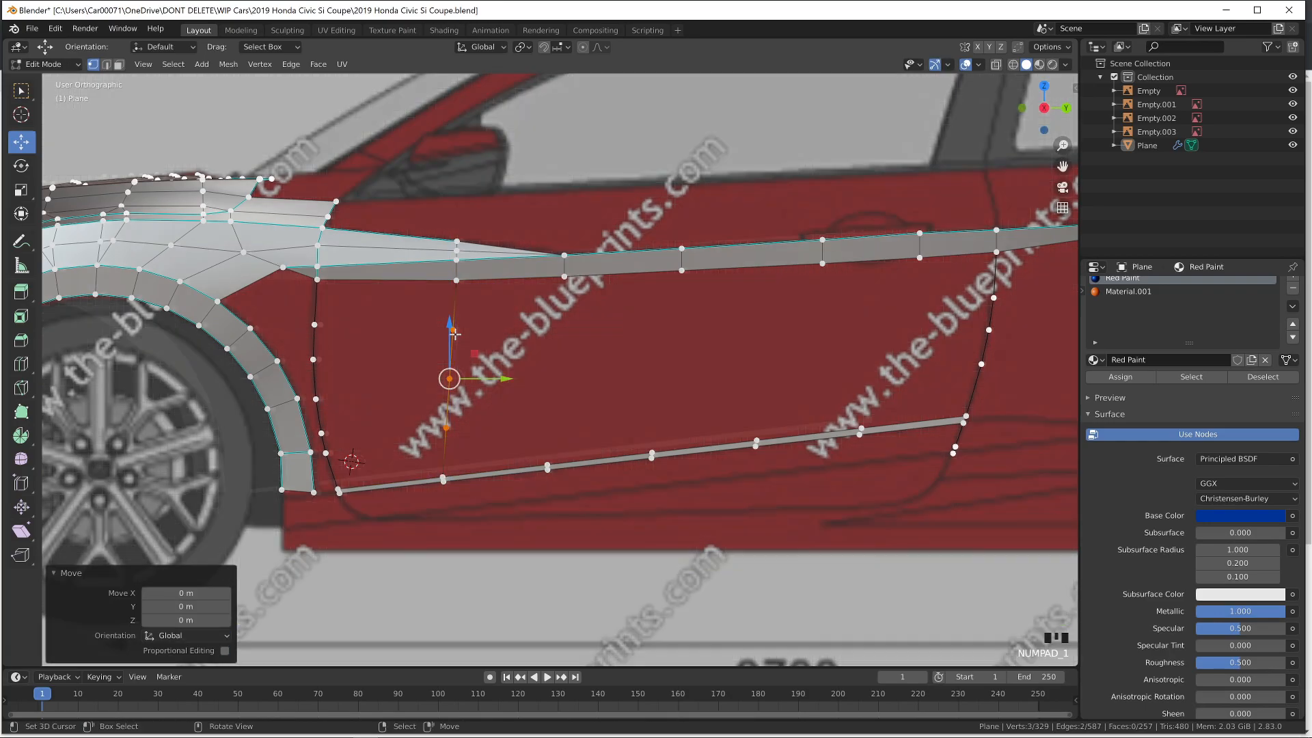
# Move the three new vertices on the vertical door edge outward along X in the front view
pyautogui.press('KP_1')
pyautogui.scroll(3, 670, 371)
pyautogui.moveTo(670, 371); pyautogui.dragTo(653, 388, button='middle')
pyautogui.moveTo(641, 421); pyautogui.dragTo(646, 420)
# Move the upper vertex of the vertical door edge outward along X by about 0.0005 m
pyautogui.rightClick(594, 418)
pyautogui.press('Tab')
pyautogui.moveTo(649, 419); pyautogui.dragTo(677, 401, button='middle')
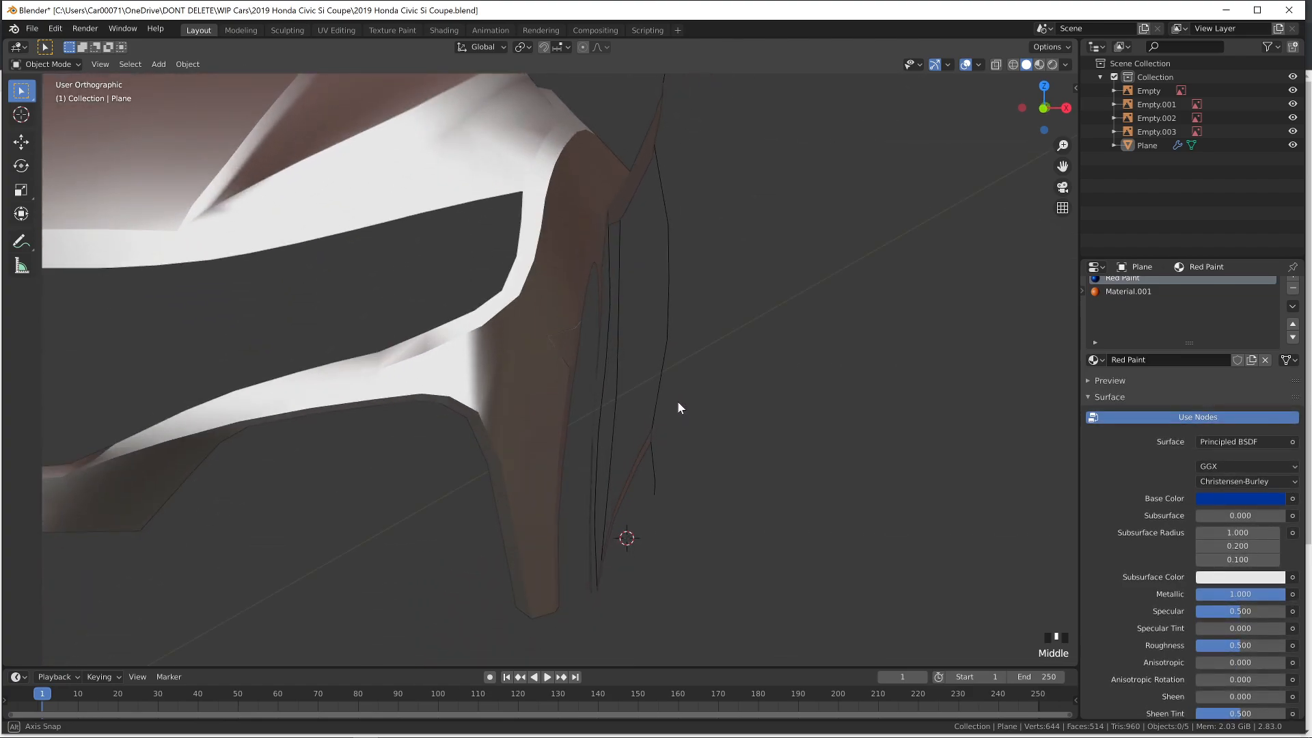
pyautogui.press('Tab')
pyautogui.rightClick(616, 306)
pyautogui.moveTo(651, 307); pyautogui.dragTo(657, 308)
# Fill the top two faces between the front door gap chain and the vertical door edge
pyautogui.press('KP_3')
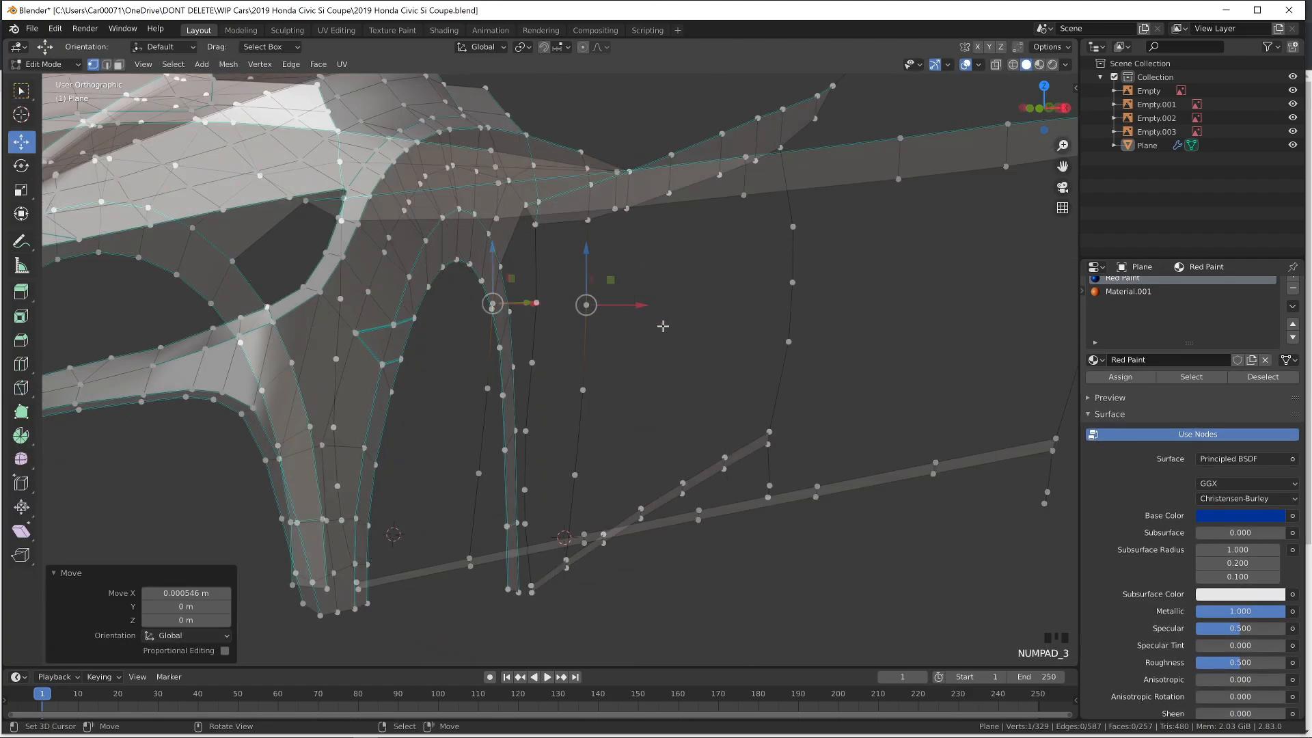
pyautogui.press('Tab')
pyautogui.press('Tab')
pyautogui.rightClick(379, 222)
pyautogui.keyDown('shift'); pyautogui.rightClick(133, 221); pyautogui.keyUp('shift')
pyautogui.press('f')
pyautogui.keyDown('shift'); pyautogui.moveTo(282, 379); pyautogui.dragTo(393, 371, button='middle'); pyautogui.keyUp('shift')
pyautogui.scroll(2, 392, 371)
pyautogui.press('f')
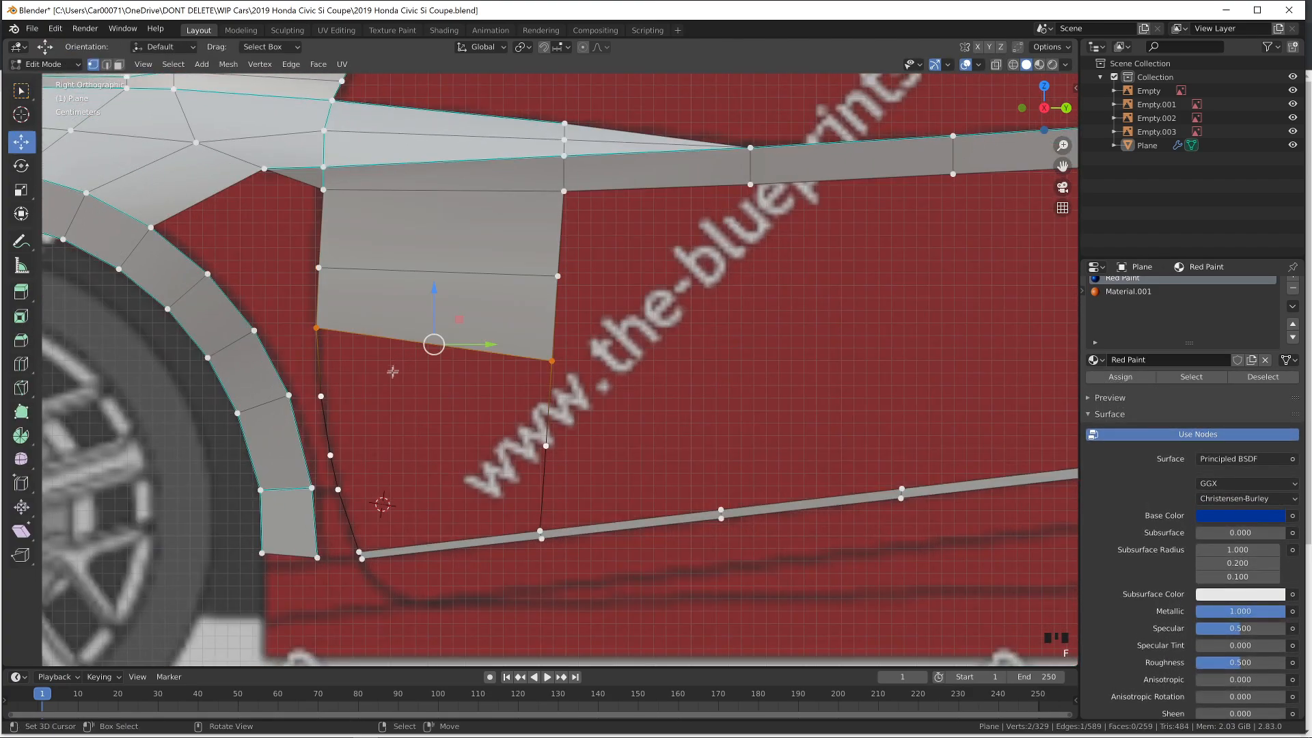
# Fill the remaining faces between the front door gap chain and the vertical door edge down to the lower strip
pyautogui.keyDown('shift'); pyautogui.rightClick(344, 403); pyautogui.keyUp('shift')
pyautogui.press('f')
pyautogui.rightClick(342, 401)
pyautogui.keyDown('shift'); pyautogui.rightClick(518, 375); pyautogui.keyUp('shift')
pyautogui.press('f')
pyautogui.keyDown('shift'); pyautogui.rightClick(343, 488); pyautogui.keyUp('shift')
pyautogui.press('f')
pyautogui.rightClick(343, 488)
pyautogui.keyDown('shift'); pyautogui.rightClick(548, 449); pyautogui.keyUp('shift')
pyautogui.press('f')
# Switch to Material Preview shading and examine the filled front door section from several angles
pyautogui.press('Tab')
pyautogui.moveTo(565, 478); pyautogui.dragTo(461, 528, button='middle')
pyautogui.press('z')
pyautogui.press('z')
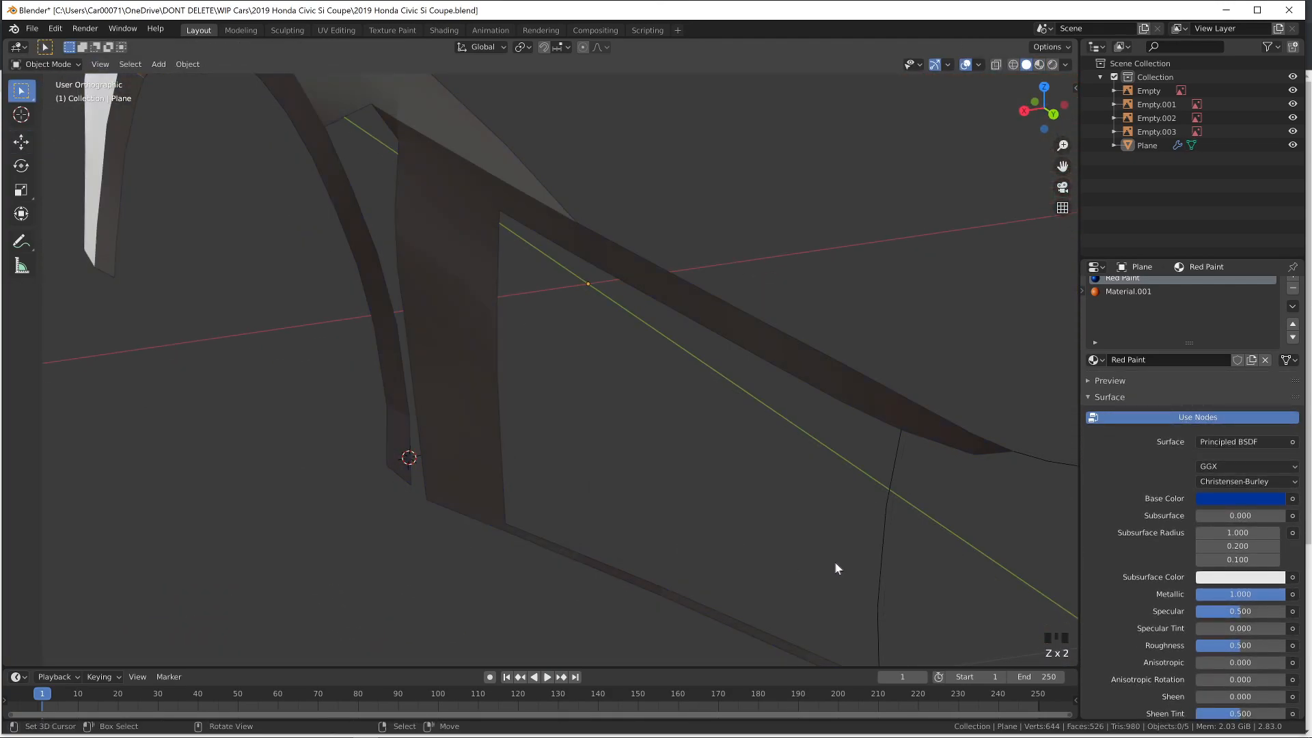
pyautogui.moveTo(673, 615); pyautogui.dragTo(698, 591, button='middle')
pyautogui.press('z')
pyautogui.moveTo(625, 568); pyautogui.dragTo(712, 551, button='middle')
pyautogui.press('z')
pyautogui.moveTo(770, 593)
pyautogui.mouseDown(button='middle')
pyautogui.moveTo(658, 586)
pyautogui.moveTo(637, 533)
pyautogui.moveTo(675, 513)
pyautogui.mouseUp(button='middle')
# Examine the filled front door section in the side view and from an angle, and save the file
pyautogui.press('KP_3')
pyautogui.press('Tab')
pyautogui.scroll(2, 623, 367)
pyautogui.rightClick(536, 379)
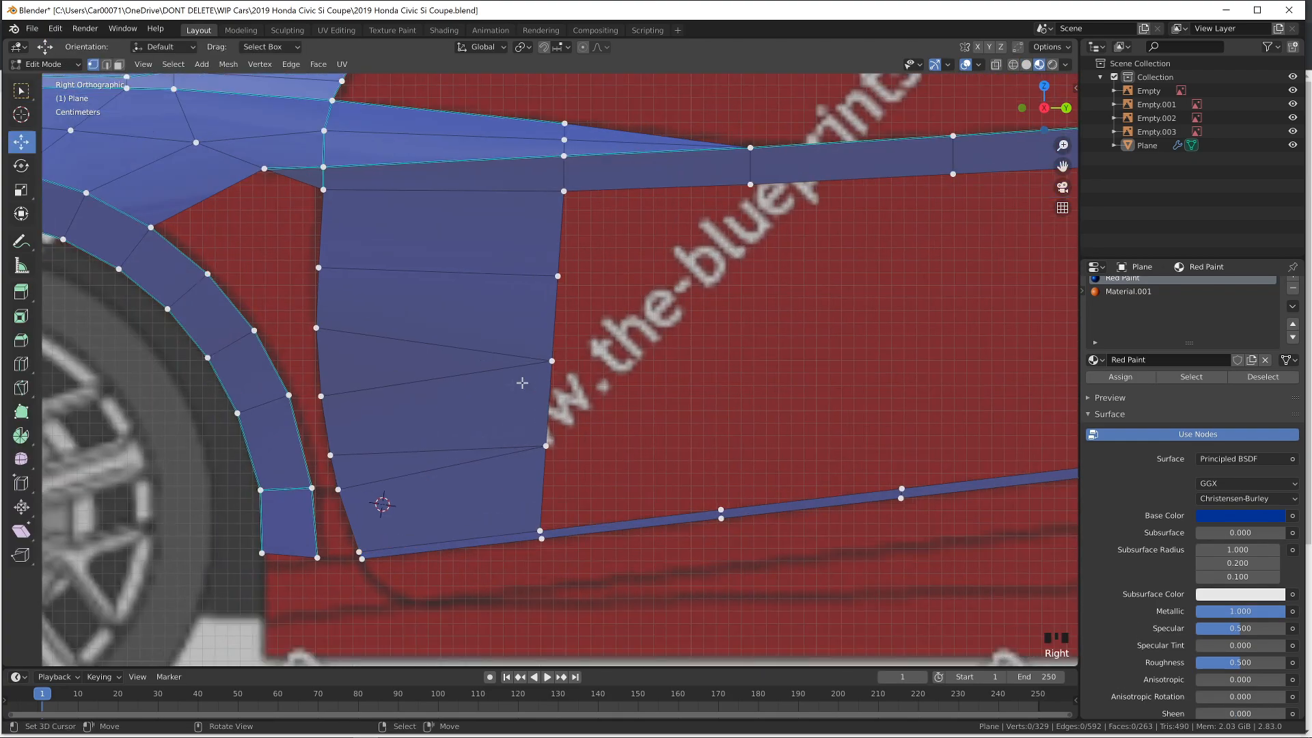
pyautogui.keyDown('shift'); pyautogui.rightClick(320, 395); pyautogui.keyUp('shift')
pyautogui.keyDown('shift'); pyautogui.rightClick(316, 327); pyautogui.keyUp('shift')
pyautogui.press('Tab')
pyautogui.press('Tab')
pyautogui.press('Tab')
pyautogui.moveTo(718, 375); pyautogui.dragTo(750, 414, button='middle')
pyautogui.press('Tab')
pyautogui.hotkey('ctrl', 's')
# Undo the faces filled between the front door gap chain and the vertical door edge
pyautogui.hotkey('ctrl', 'z')
pyautogui.hotkey('ctrl', 'z')
pyautogui.hotkey('ctrl', 'z')
pyautogui.hotkey('ctrl', 'z')
pyautogui.hotkey('ctrl', 'z')
pyautogui.hotkey('ctrl', 'z')
pyautogui.hotkey('ctrl', 'z')
pyautogui.hotkey('ctrl', 'z')
pyautogui.hotkey('ctrl', 'z')
pyautogui.hotkey('ctrl', 'z')
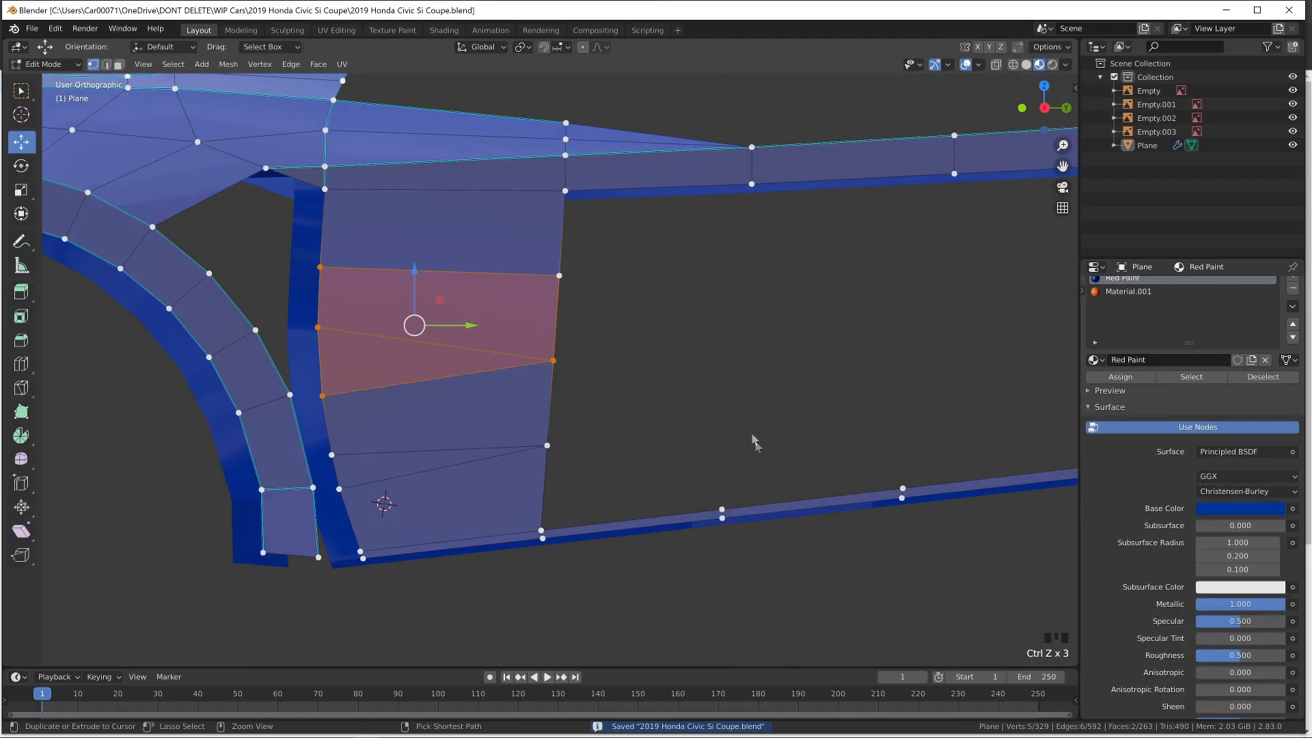
# Try to fill between the top vertices of the front door gap chain and the vertical door edge
pyautogui.press('KP_3')
pyautogui.press('Tab')
pyautogui.click(564, 191)
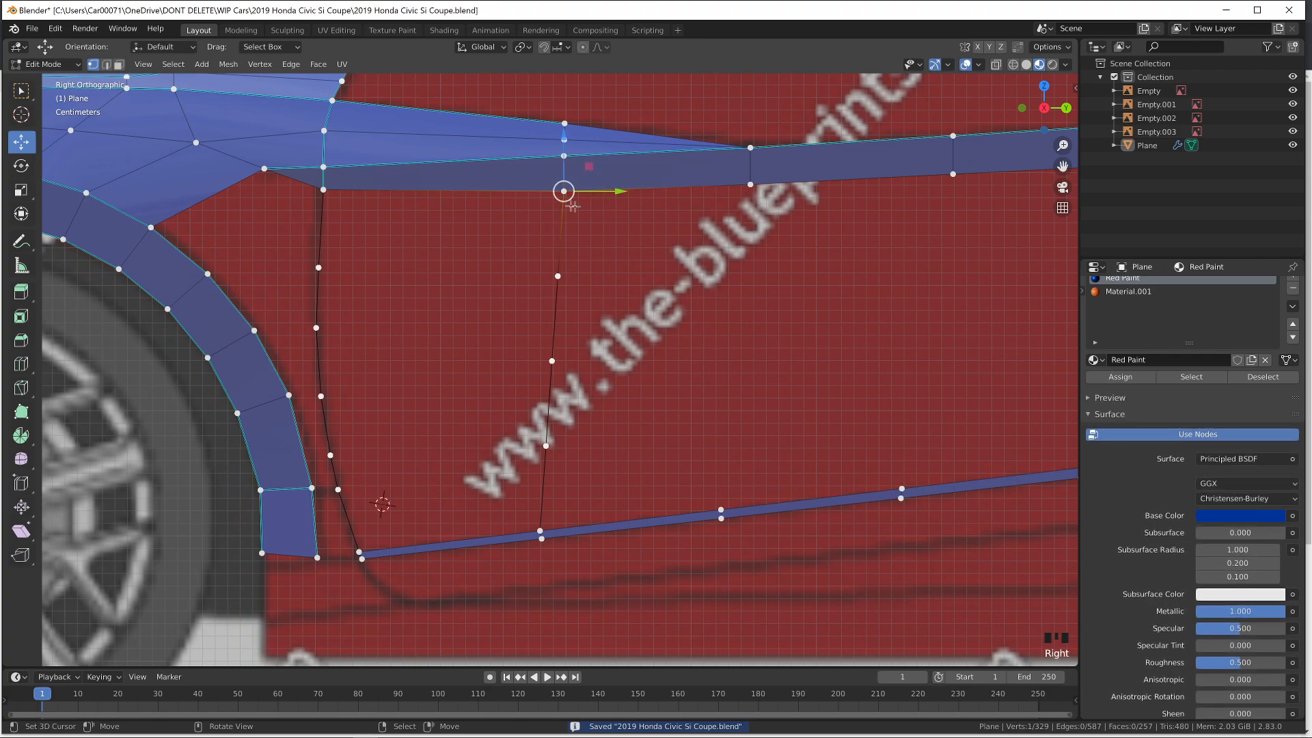
pyautogui.keyDown('shift'); pyautogui.click(323, 189); pyautogui.keyUp('shift')
pyautogui.press('f')
pyautogui.hotkey('ctrl', 'z')
# Merge the two neighbouring vertices near the lower end of the front door gap chain at the last selected one
pyautogui.scroll(-1, 459, 311)
pyautogui.keyDown('shift'); pyautogui.moveTo(459, 311); pyautogui.dragTo(592, 314, button='middle'); pyautogui.keyUp('shift')
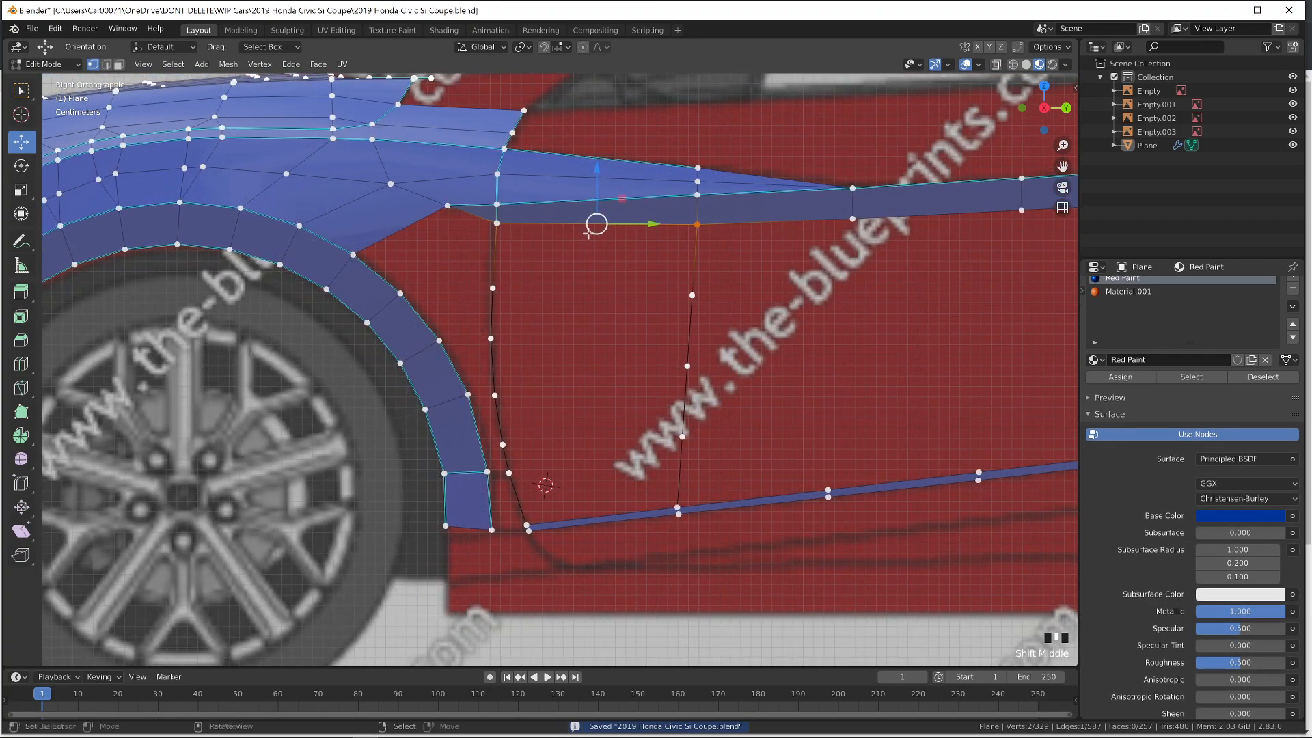
pyautogui.scroll(1, 575, 247)
pyautogui.press('k')
pyautogui.press('Escape')
pyautogui.click(478, 272)
pyautogui.click(491, 459)
pyautogui.hotkey('alt', 'z')
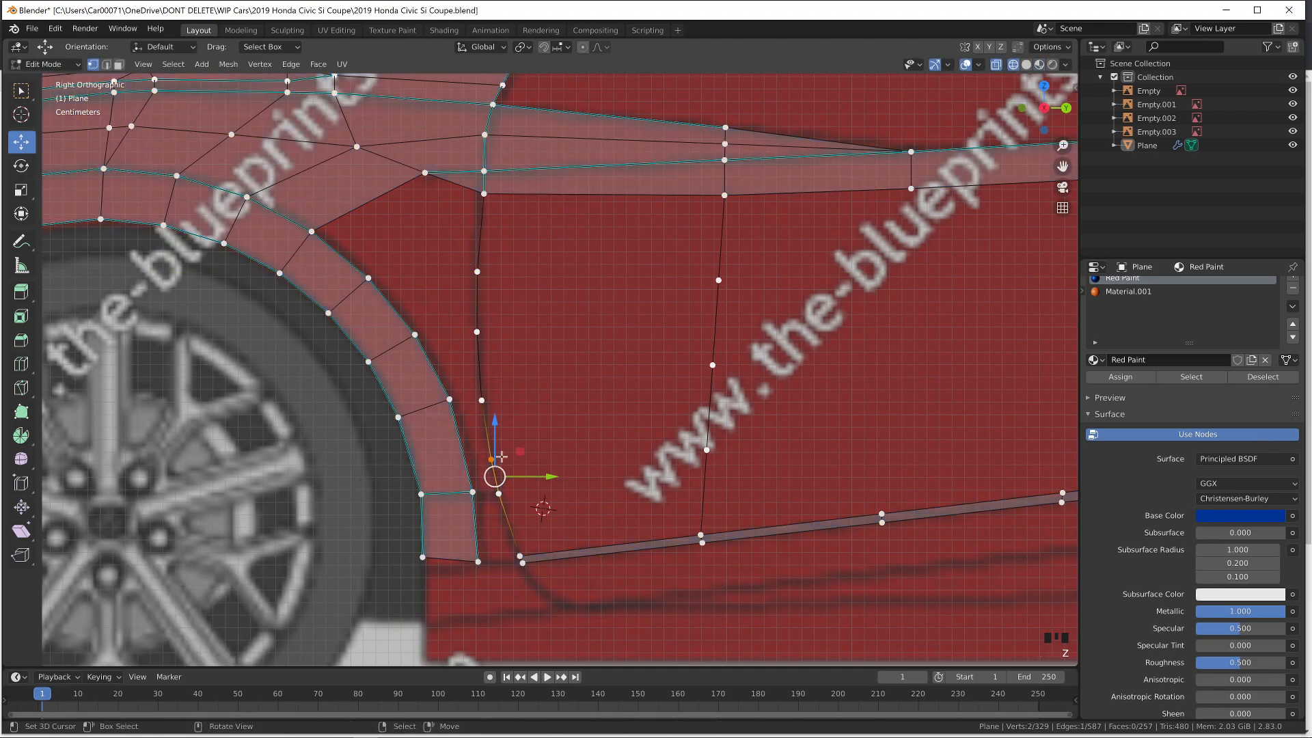
pyautogui.press('m')
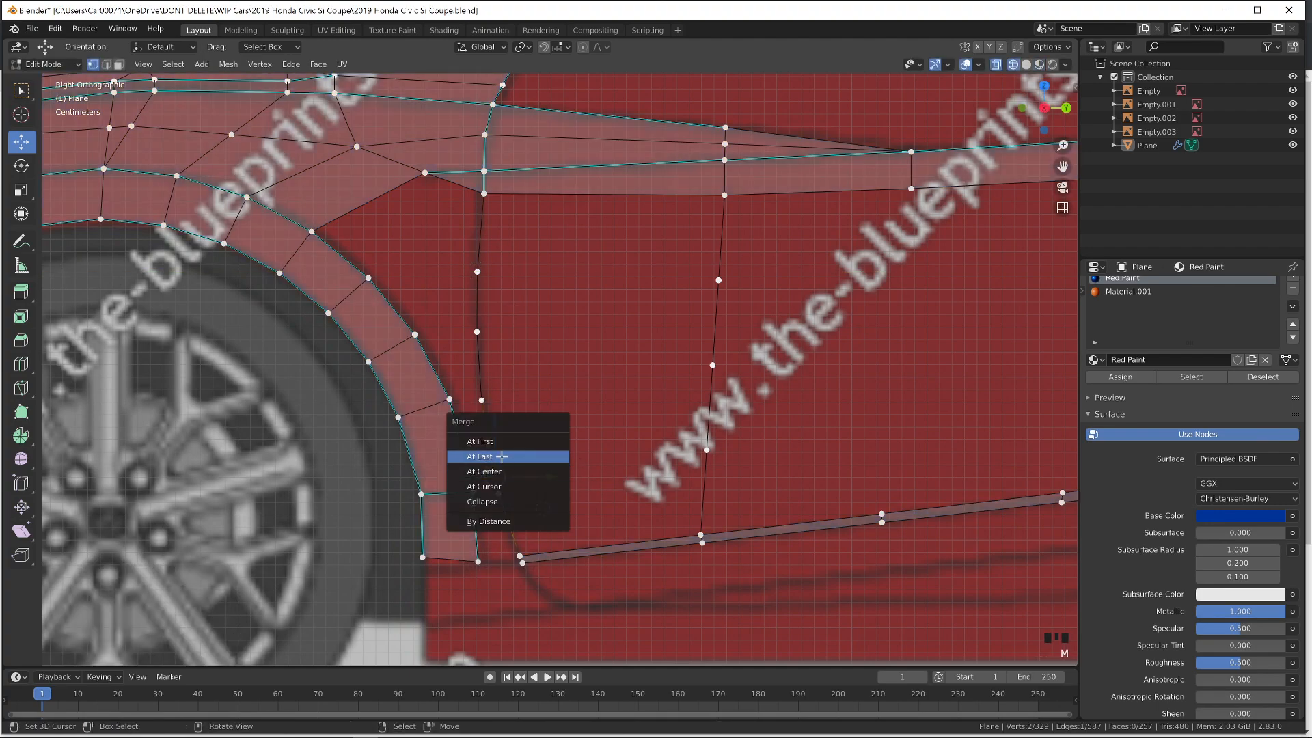
pyautogui.click(502, 456)
# Switch to Solid shading and fill the faces between the wheel arch strip and the front door gap chain, working upward
pyautogui.press('z')
pyautogui.click(653, 541)
pyautogui.keyDown('shift'); pyautogui.rightClick(473, 492); pyautogui.keyUp('shift')
pyautogui.hotkey('ctrl', 'e')
pyautogui.click(474, 489)
pyautogui.keyDown('shift'); pyautogui.rightClick(482, 402); pyautogui.keyUp('shift')
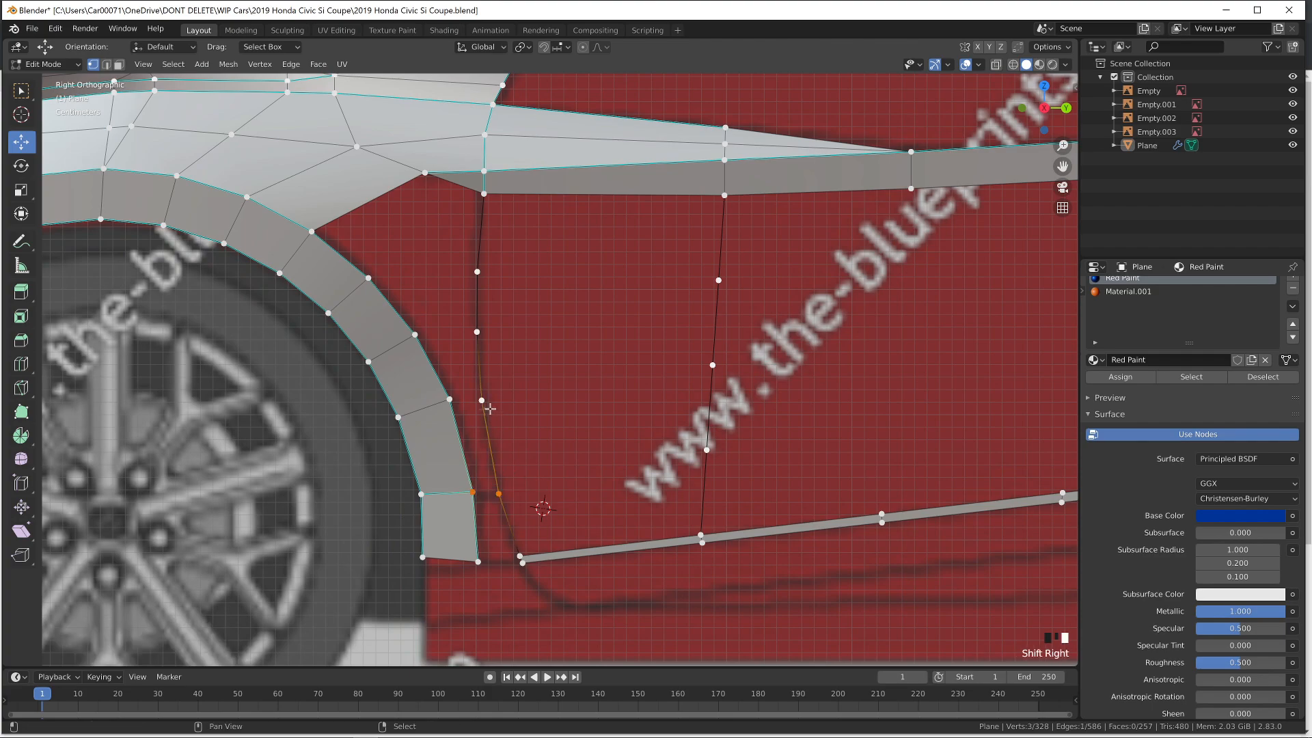
pyautogui.keyDown('shift'); pyautogui.rightClick(451, 399); pyautogui.keyUp('shift')
pyautogui.press('f')
pyautogui.rightClick(451, 399)
pyautogui.press('f')
pyautogui.press('f')
pyautogui.press('f')
# Fill the remaining upper faces between the wheel arch, the fender's rear corner and the front door gap chain
pyautogui.rightClick(483, 198)
pyautogui.keyDown('shift'); pyautogui.rightClick(479, 263); pyautogui.keyUp('shift')
pyautogui.rightClick(481, 196)
pyautogui.keyDown('shift'); pyautogui.rightClick(363, 281); pyautogui.keyUp('shift')
pyautogui.keyDown('shift'); pyautogui.rightClick(475, 267); pyautogui.keyUp('shift')
pyautogui.press('f')
pyautogui.rightClick(428, 179)
pyautogui.press('f')
pyautogui.press('Tab')
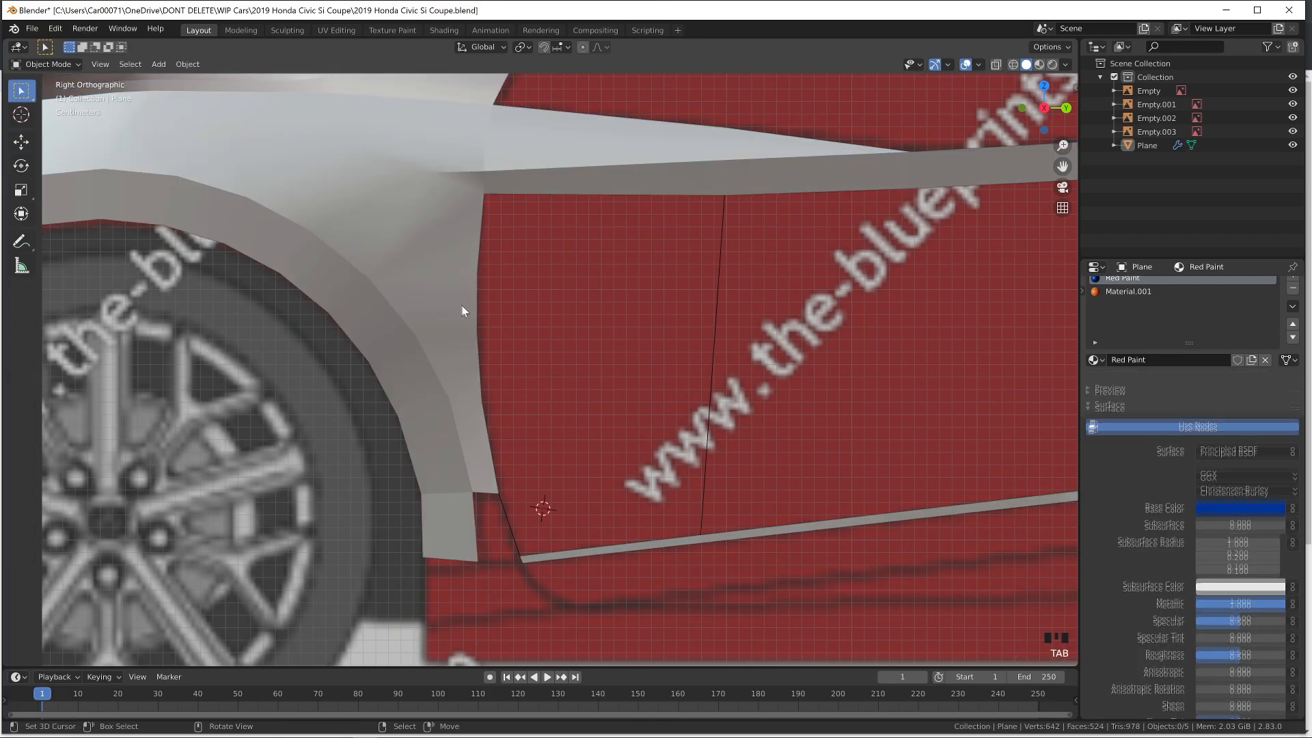
# Examine the filled area behind the front wheel arch from several angles in Material Preview shading
pyautogui.moveTo(461, 304); pyautogui.dragTo(572, 308, button='middle')
pyautogui.press('z')
pyautogui.press('z')
pyautogui.click(635, 496)
pyautogui.scroll(-4, 634, 495)
pyautogui.moveTo(633, 494); pyautogui.dragTo(495, 420, button='middle')
pyautogui.press('KP_3')
pyautogui.press('Tab')
pyautogui.press('Tab')
pyautogui.scroll(2, 603, 337)
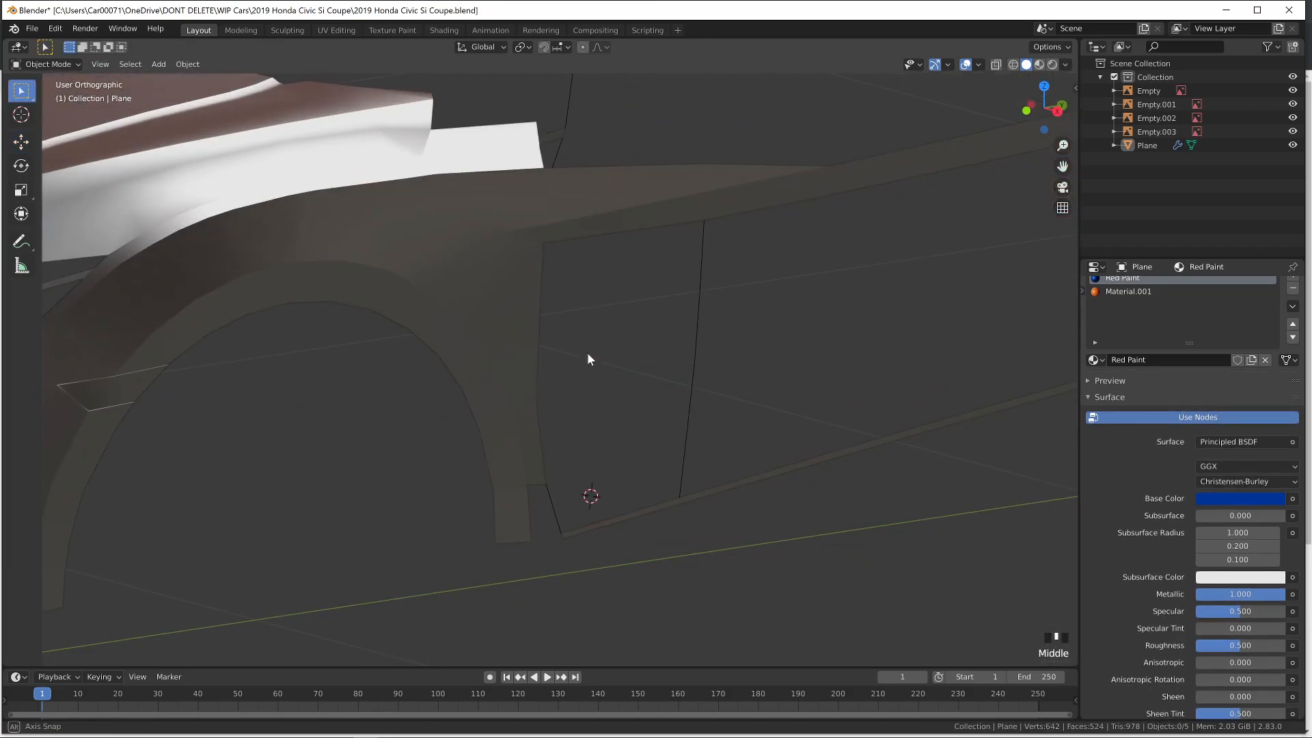
# Try a Knife cut from the front door gap chain across the upper faces behind the wheel arch
pyautogui.press('Tab')
pyautogui.scroll(2, 448, 276)
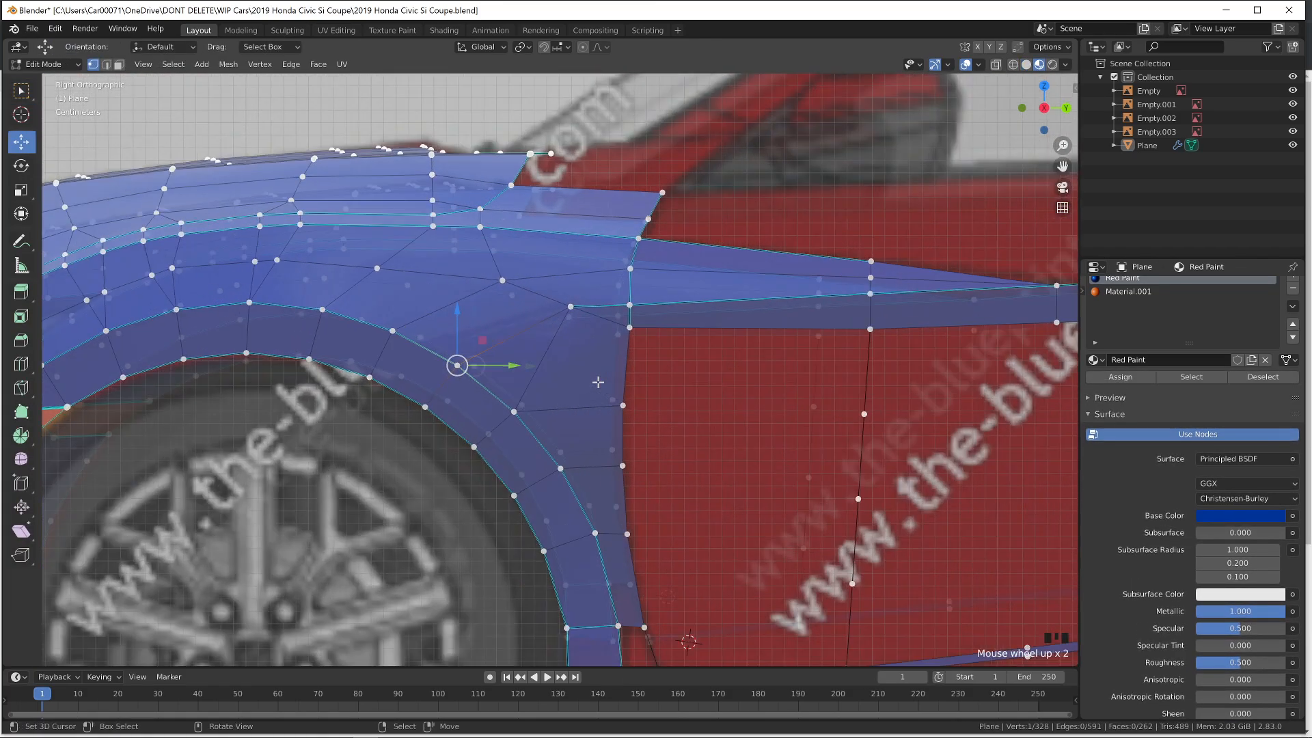
pyautogui.press('k')
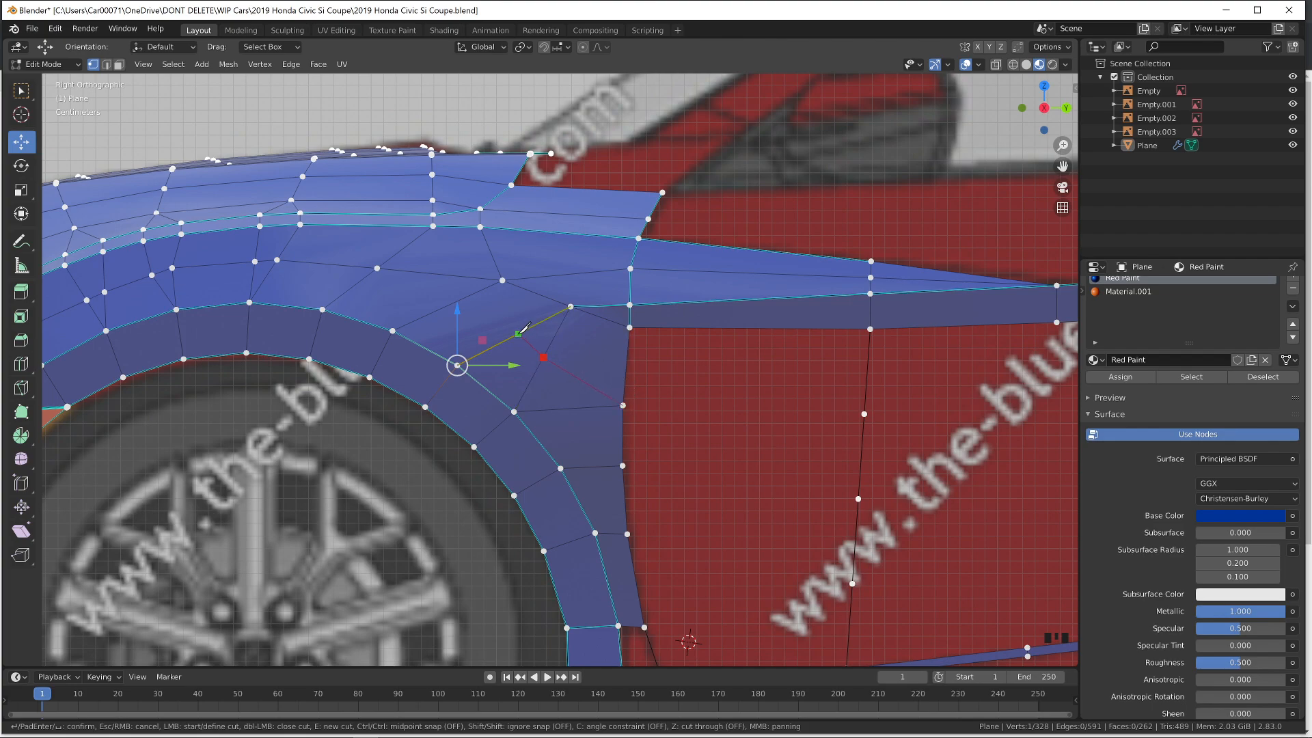
pyautogui.press('Return')
# Delete the upper faces between the wheel arch, the fender's rear corner and the front door gap chain
pyautogui.press('Tab')
pyautogui.moveTo(659, 320); pyautogui.dragTo(628, 303, button='middle')
pyautogui.press('Tab')
pyautogui.rightClick(494, 319)
pyautogui.press('KP_3')
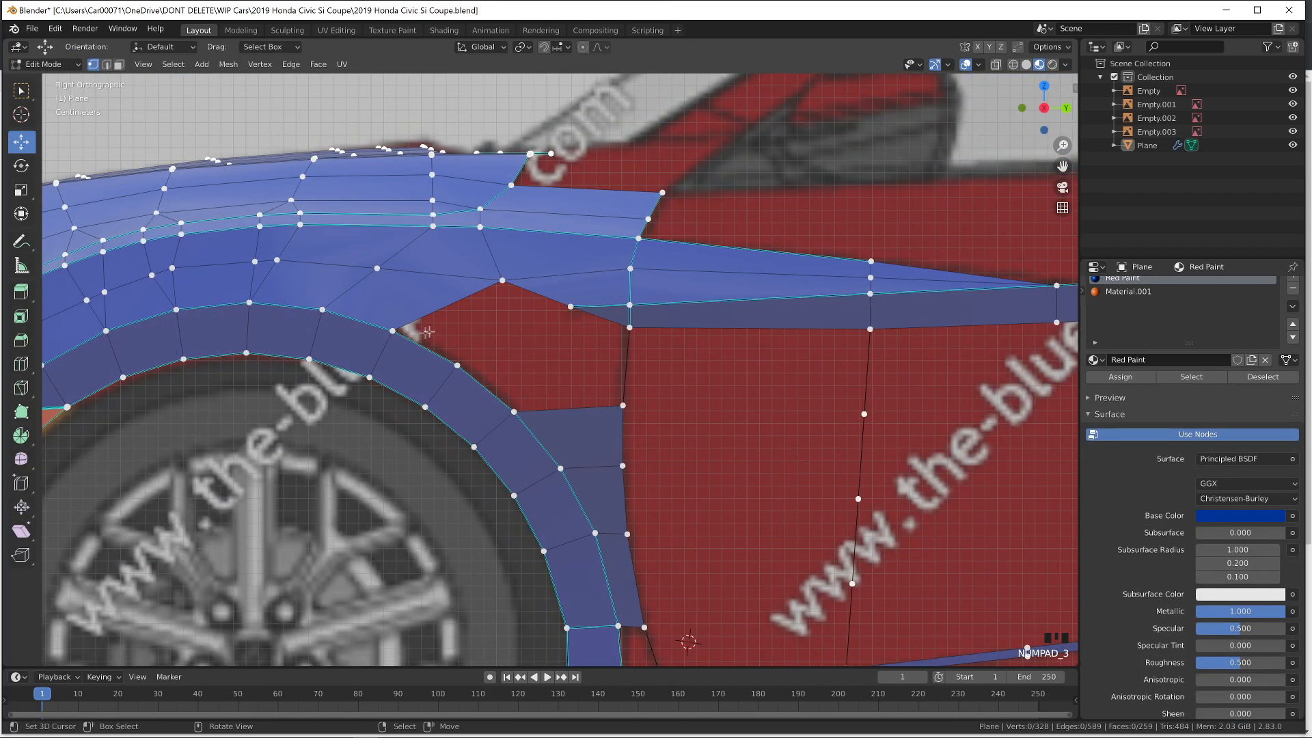
# Refill the opening behind the wheel arch with a quad, a triangle and a quad reaching the front door gap chain
pyautogui.keyDown('shift'); pyautogui.rightClick(456, 361); pyautogui.keyUp('shift')
pyautogui.keyDown('shift'); pyautogui.rightClick(568, 309); pyautogui.keyUp('shift')
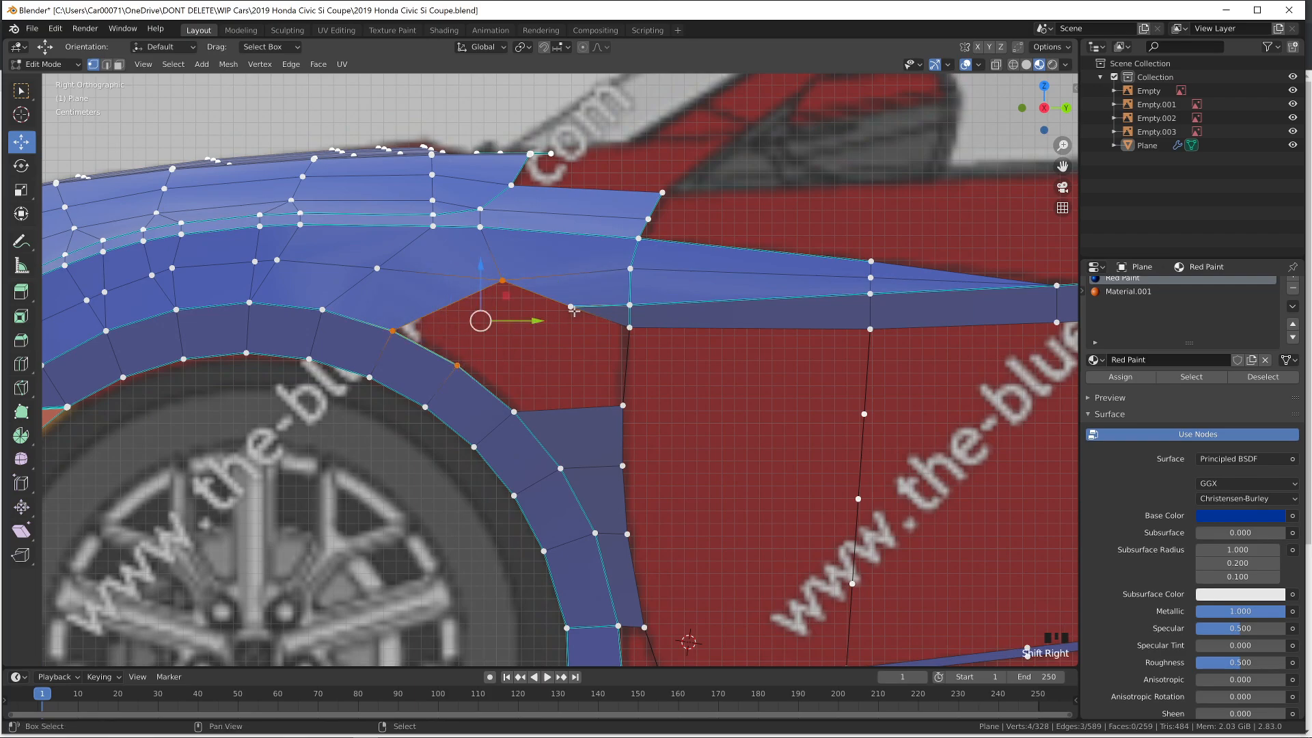
pyautogui.press('f')
pyautogui.rightClick(571, 307)
pyautogui.keyDown('shift'); pyautogui.rightClick(459, 366); pyautogui.keyUp('shift')
pyautogui.keyDown('shift'); pyautogui.rightClick(512, 411); pyautogui.keyUp('shift')
pyautogui.press('f')
pyautogui.rightClick(514, 411)
pyautogui.keyDown('shift'); pyautogui.rightClick(569, 309); pyautogui.keyUp('shift')
pyautogui.press('f')
# Knife-cut the refilled faces from the front door gap chain forward across to the fender
pyautogui.press('Tab')
pyautogui.moveTo(630, 380); pyautogui.dragTo(569, 353, button='middle')
pyautogui.press('Tab')
pyautogui.press('KP_3')
pyautogui.scroll(3, 569, 354)
pyautogui.press('k')
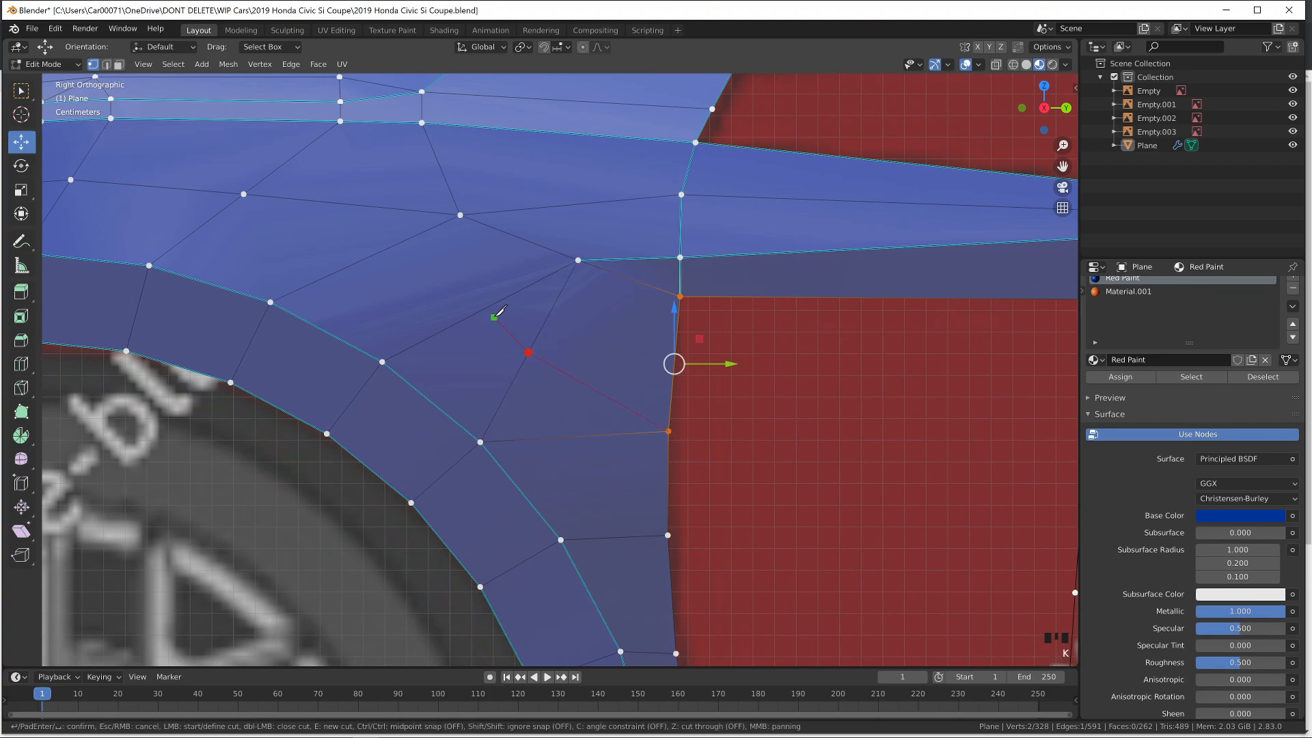
pyautogui.press('Return')
# Check the recut area behind the wheel arch from several angles and save the file
pyautogui.press('Tab')
pyautogui.moveTo(466, 210); pyautogui.dragTo(684, 308, button='middle')
pyautogui.scroll(3, 691, 503)
pyautogui.press('Tab')
pyautogui.press('Tab')
pyautogui.press('Tab')
pyautogui.moveTo(694, 303); pyautogui.dragTo(697, 301)
pyautogui.moveTo(697, 301); pyautogui.dragTo(699, 302)
pyautogui.press('Tab')
pyautogui.moveTo(704, 302); pyautogui.dragTo(644, 515, button='middle')
pyautogui.scroll(-2, 722, 419)
pyautogui.moveTo(722, 419); pyautogui.dragTo(868, 431, button='middle')
pyautogui.keyDown('shift'); pyautogui.moveTo(867, 431); pyautogui.dragTo(1003, 461, button='middle'); pyautogui.keyUp('shift')
pyautogui.hotkey('ctrl', 's')
# Fill the faces between the front door gap chain and the vertical door edge from the upper strip down
pyautogui.press('KP_3')
pyautogui.press('Tab')
pyautogui.scroll(3, 598, 444)
pyautogui.scroll(1, 599, 444)
pyautogui.press('Tab')
pyautogui.scroll(-2, 732, 516)
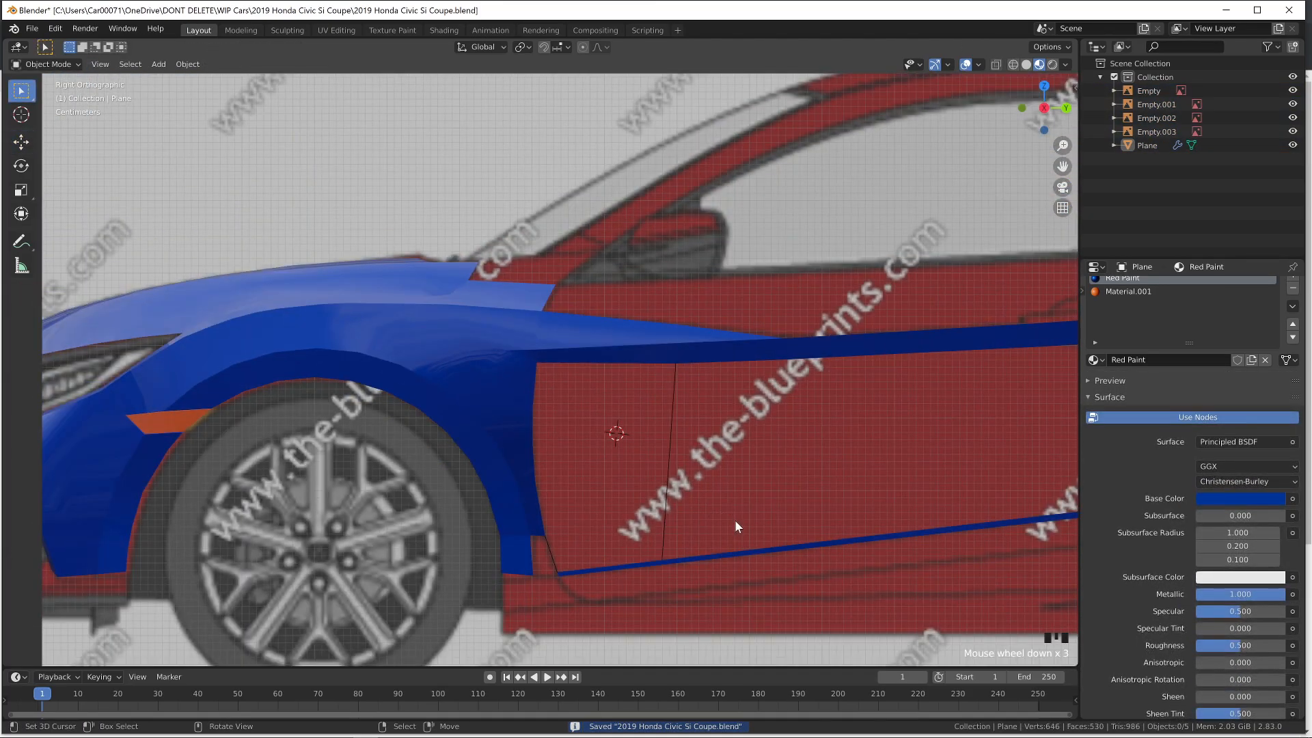
pyautogui.keyDown('shift'); pyautogui.moveTo(733, 521); pyautogui.dragTo(482, 410, button='middle'); pyautogui.keyUp('shift')
pyautogui.press('Tab')
pyautogui.keyDown('ctrl'); pyautogui.rightClick(409, 448); pyautogui.keyUp('ctrl')
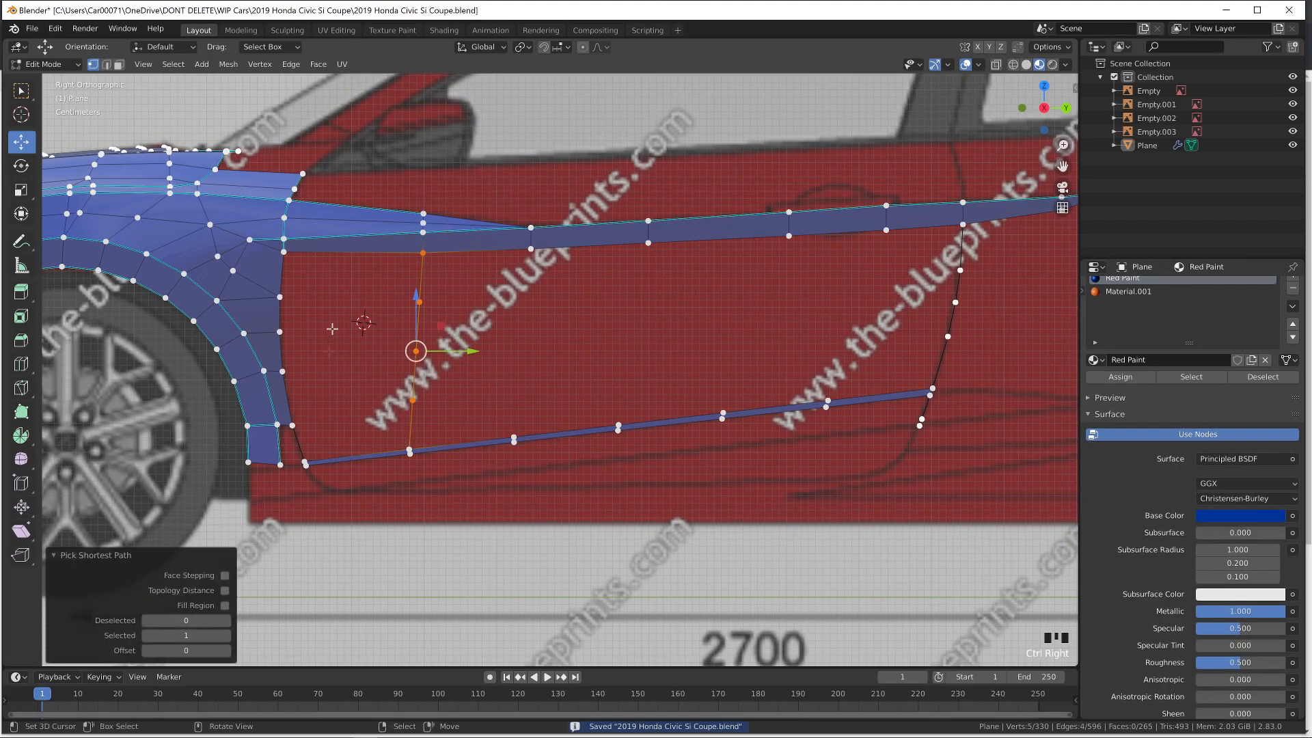
pyautogui.rightClick(292, 263)
pyautogui.keyDown('shift'); pyautogui.rightClick(435, 259); pyautogui.keyUp('shift')
pyautogui.press('f')
pyautogui.press('f')
pyautogui.press('f')
pyautogui.press('f')
pyautogui.press('f')
pyautogui.press('f')
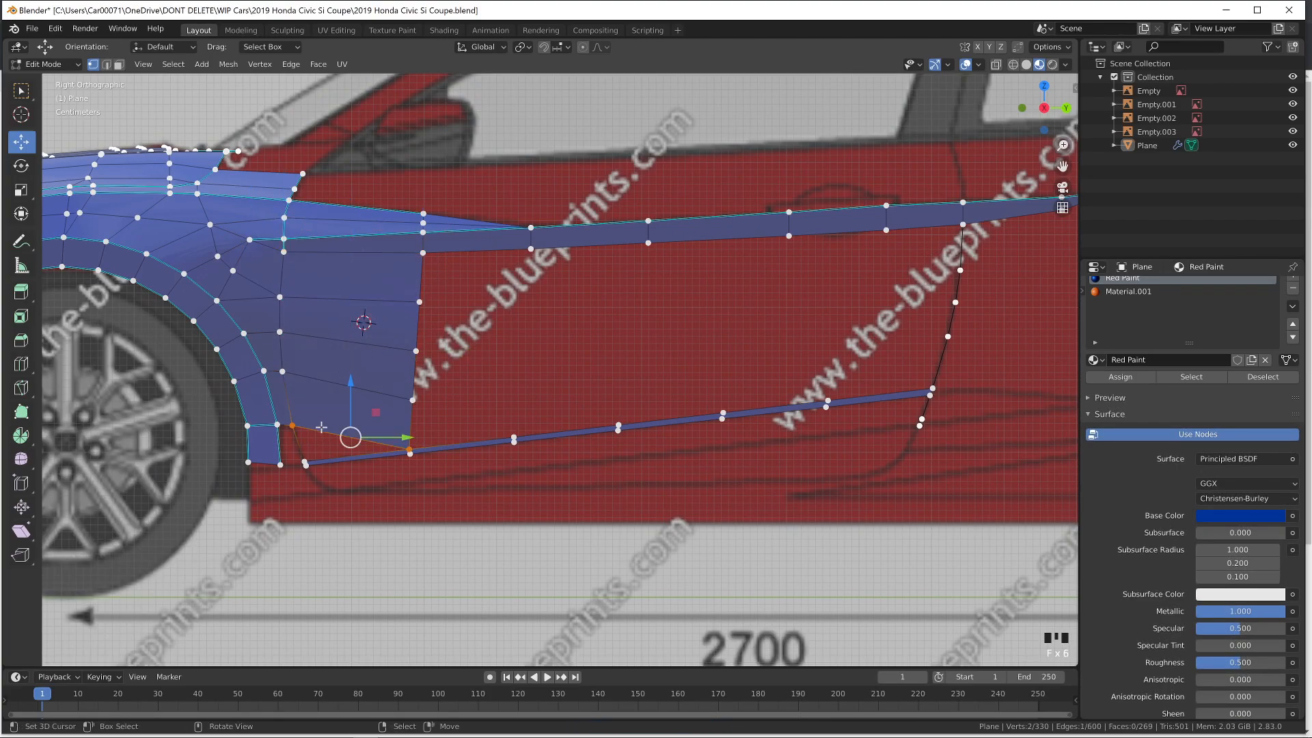
# Recalculate the normals of the whole mesh and switch to Solid shading
pyautogui.moveTo(321, 447); pyautogui.dragTo(577, 395, button='middle')
pyautogui.press('a')
pyautogui.hotkey('shift', 'n')
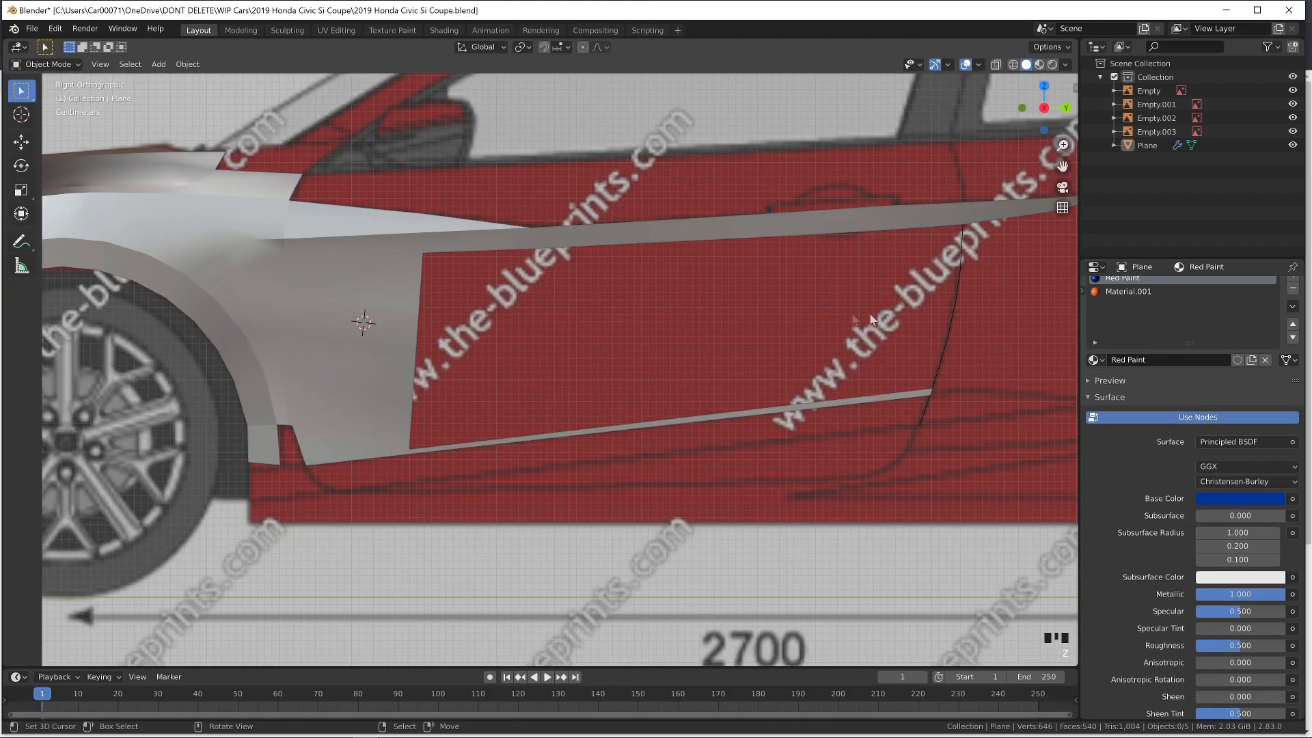
# Try a Grid Fill between the vertical door edge and the rear door gap chain
pyautogui.keyDown('ctrl'); pyautogui.rightClick(410, 448); pyautogui.keyUp('ctrl')
pyautogui.keyDown('shift'); pyautogui.rightClick(933, 387); pyautogui.keyUp('shift')
pyautogui.keyDown('ctrl'); pyautogui.rightClick(963, 226); pyautogui.keyUp('ctrl')
pyautogui.press('space')
pyautogui.write('grid')
pyautogui.press('Down')
pyautogui.press('Return')
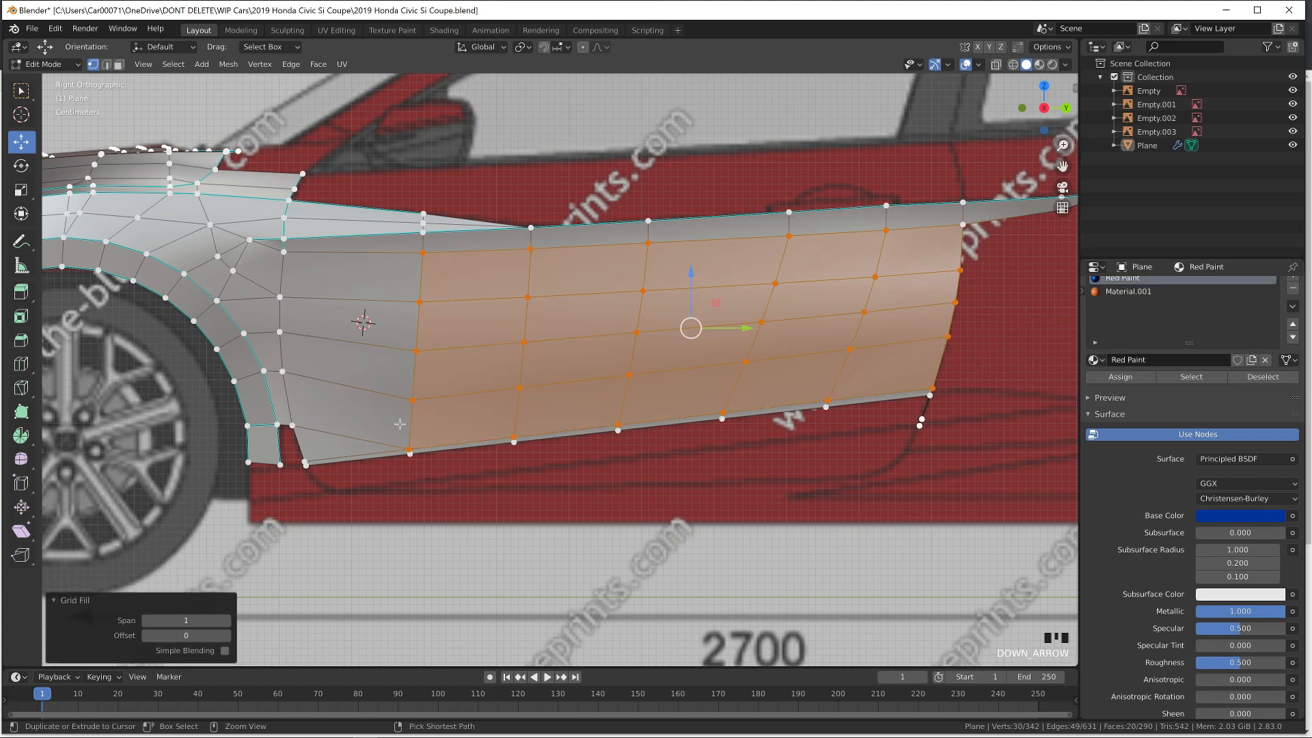
pyautogui.hotkey('ctrl', 'z')
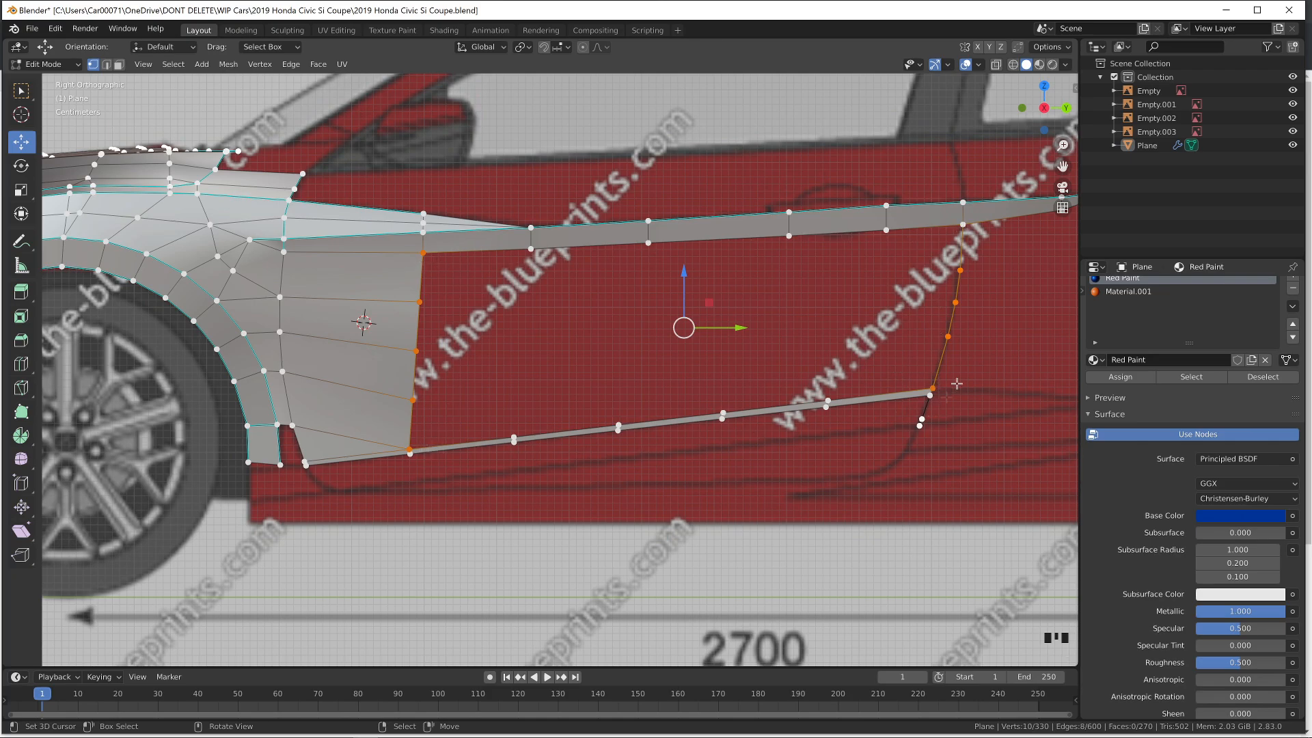
# Grid Fill the door panel between the vertical door edge and the rear door gap chain, and check it in Material Preview
pyautogui.press('space')
pyautogui.press('Return')
pyautogui.press('Tab')
pyautogui.scroll(-1, 671, 434)
pyautogui.moveTo(671, 434); pyautogui.dragTo(757, 429, button='middle')
pyautogui.press('z')
pyautogui.moveTo(762, 505)
pyautogui.mouseDown(button='middle')
pyautogui.moveTo(824, 581)
pyautogui.moveTo(863, 577)
pyautogui.moveTo(797, 572)
pyautogui.mouseUp(button='middle')
pyautogui.scroll(1, 864, 578)
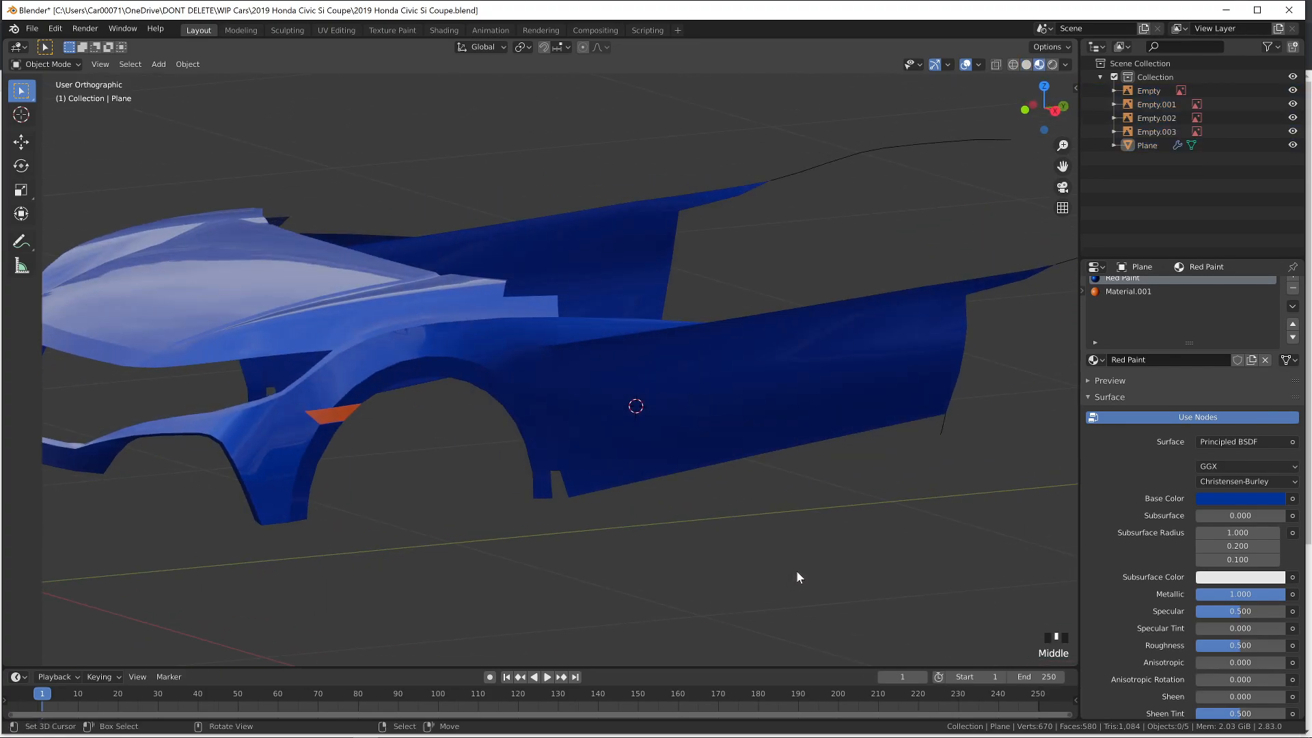
# Delete the door panel's four front columns of inner vertices, keeping the column of faces along the rear door gap
pyautogui.press('KP_3')
pyautogui.press('Tab')
pyautogui.scroll(3, 582, 325)
pyautogui.rightClick(392, 291)
pyautogui.keyDown('ctrl'); pyautogui.rightClick(511, 391); pyautogui.keyUp('ctrl')
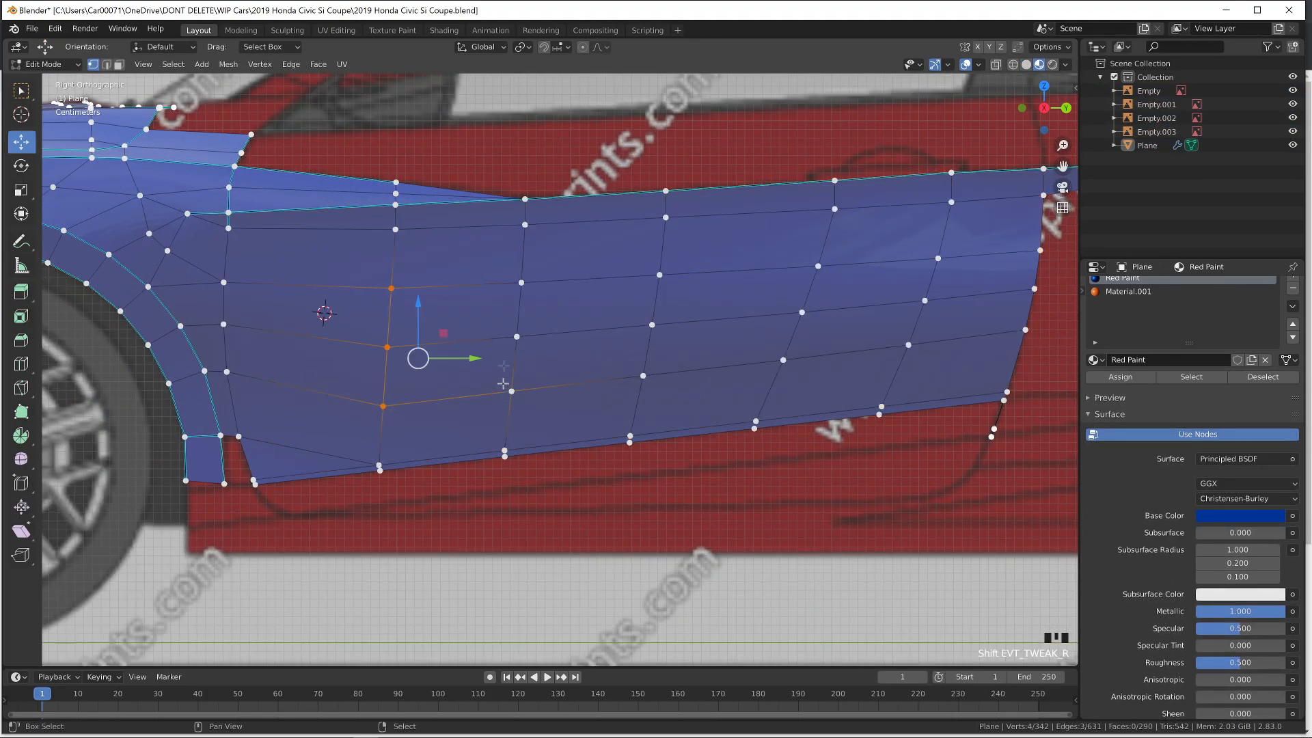
pyautogui.keyDown('ctrl'); pyautogui.rightClick(521, 282); pyautogui.keyUp('ctrl')
pyautogui.keyDown('ctrl'); pyautogui.rightClick(642, 376); pyautogui.keyUp('ctrl')
pyautogui.keyDown('ctrl'); pyautogui.rightClick(817, 266); pyautogui.keyUp('ctrl')
pyautogui.press('Delete')
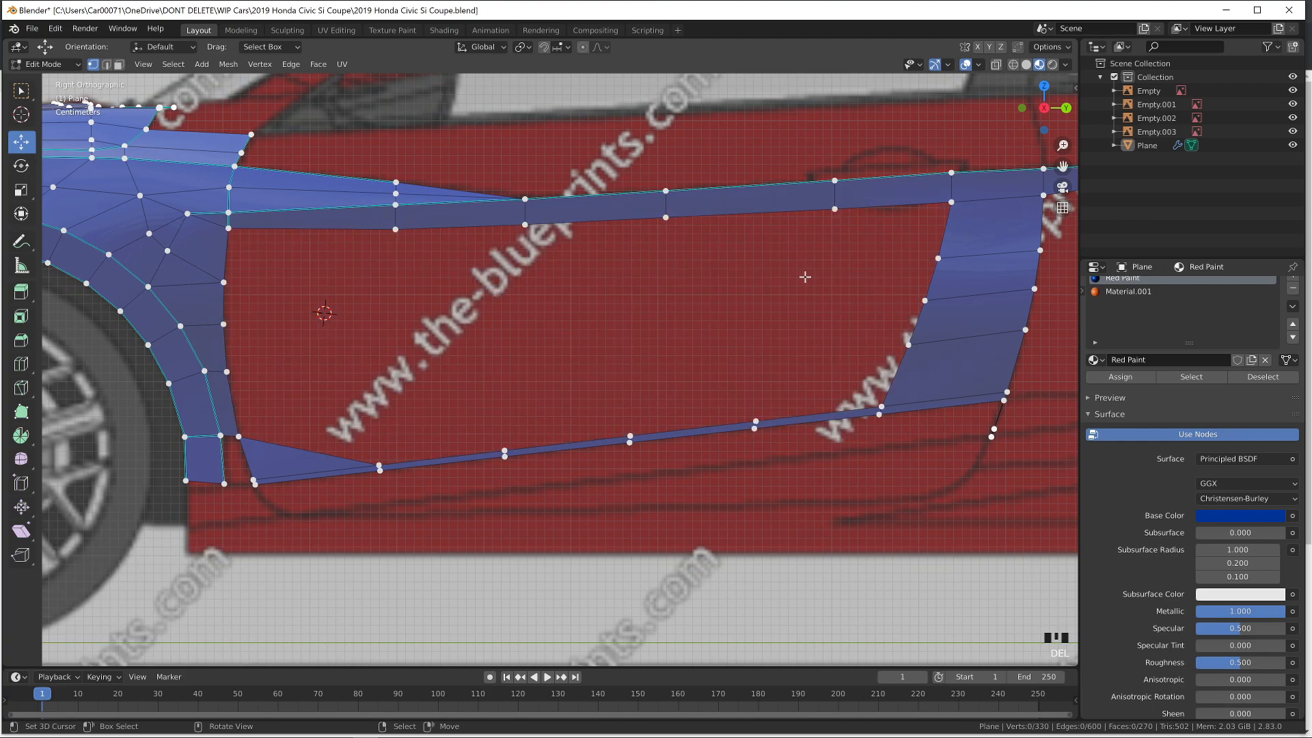
# Try to Grid Fill the door opening between its vertical front edge and the edge of the rear face column
pyautogui.keyDown('ctrl'); pyautogui.rightClick(228, 372); pyautogui.keyUp('ctrl')
pyautogui.keyDown('shift'); pyautogui.rightClick(909, 344); pyautogui.keyUp('shift')
pyautogui.keyDown('ctrl'); pyautogui.rightClick(942, 266); pyautogui.keyUp('ctrl')
pyautogui.press('space')
pyautogui.hotkey('ctrl', 'z')
# Grid Fill the door opening between its lower edge chain and its upper edge chain
pyautogui.rightClick(267, 444)
pyautogui.keyDown('ctrl'); pyautogui.rightClick(909, 399); pyautogui.keyUp('ctrl')
pyautogui.keyDown('shift'); pyautogui.rightClick(936, 220); pyautogui.keyUp('shift')
pyautogui.keyDown('ctrl'); pyautogui.keyDown('shift'); pyautogui.rightClick(246, 243); pyautogui.keyUp('shift'); pyautogui.keyUp('ctrl')
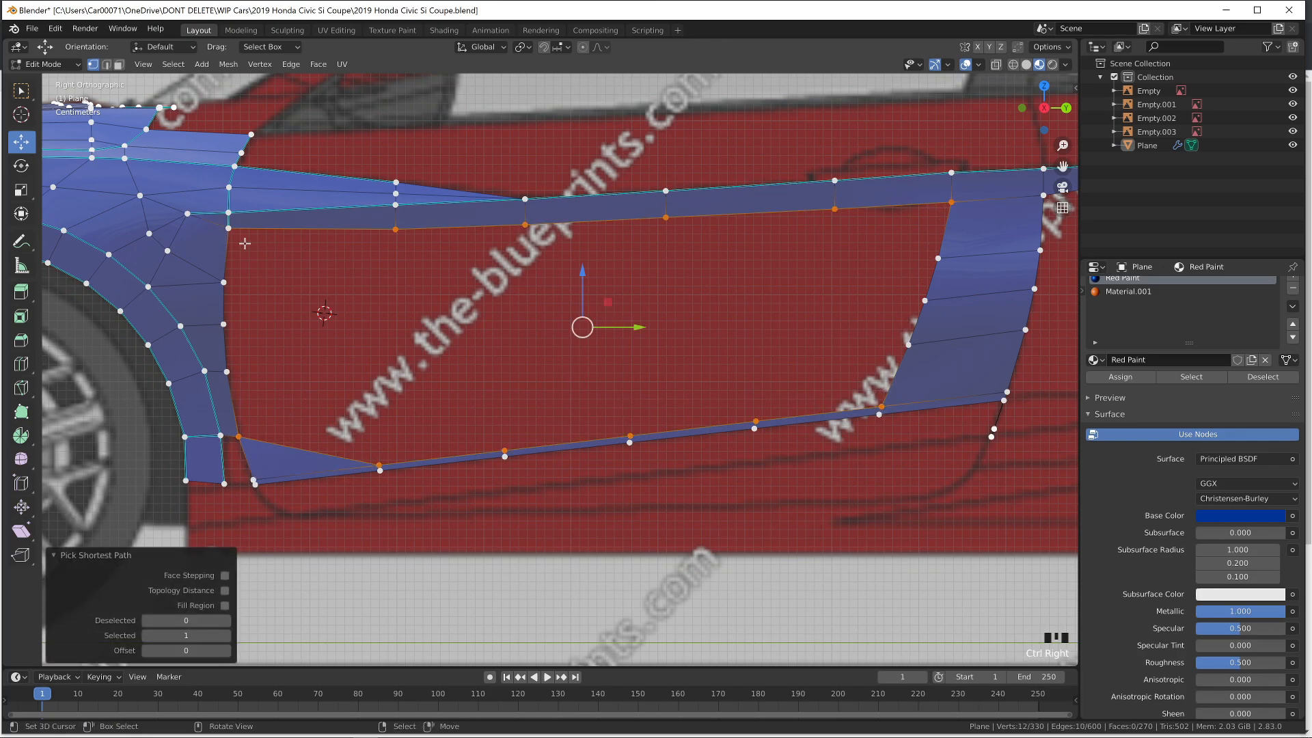
pyautogui.press('space')
# Inspect the filled door panel from the front and side in Object Mode and save the file
pyautogui.scroll(-2, 144, 307)
pyautogui.moveTo(246, 352); pyautogui.dragTo(444, 407, button='middle')
pyautogui.press('Tab')
pyautogui.press('a')
pyautogui.press('a')
pyautogui.hotkey('alt', 'z')
pyautogui.moveTo(772, 499)
pyautogui.mouseDown(button='middle')
pyautogui.moveTo(726, 503)
pyautogui.moveTo(744, 504)
pyautogui.mouseUp(button='middle')
pyautogui.hotkey('alt', 'z')
pyautogui.moveTo(765, 555)
pyautogui.mouseDown(button='middle')
pyautogui.moveTo(712, 560)
pyautogui.moveTo(786, 552)
pyautogui.mouseUp(button='middle')
pyautogui.hotkey('ctrl', 's')
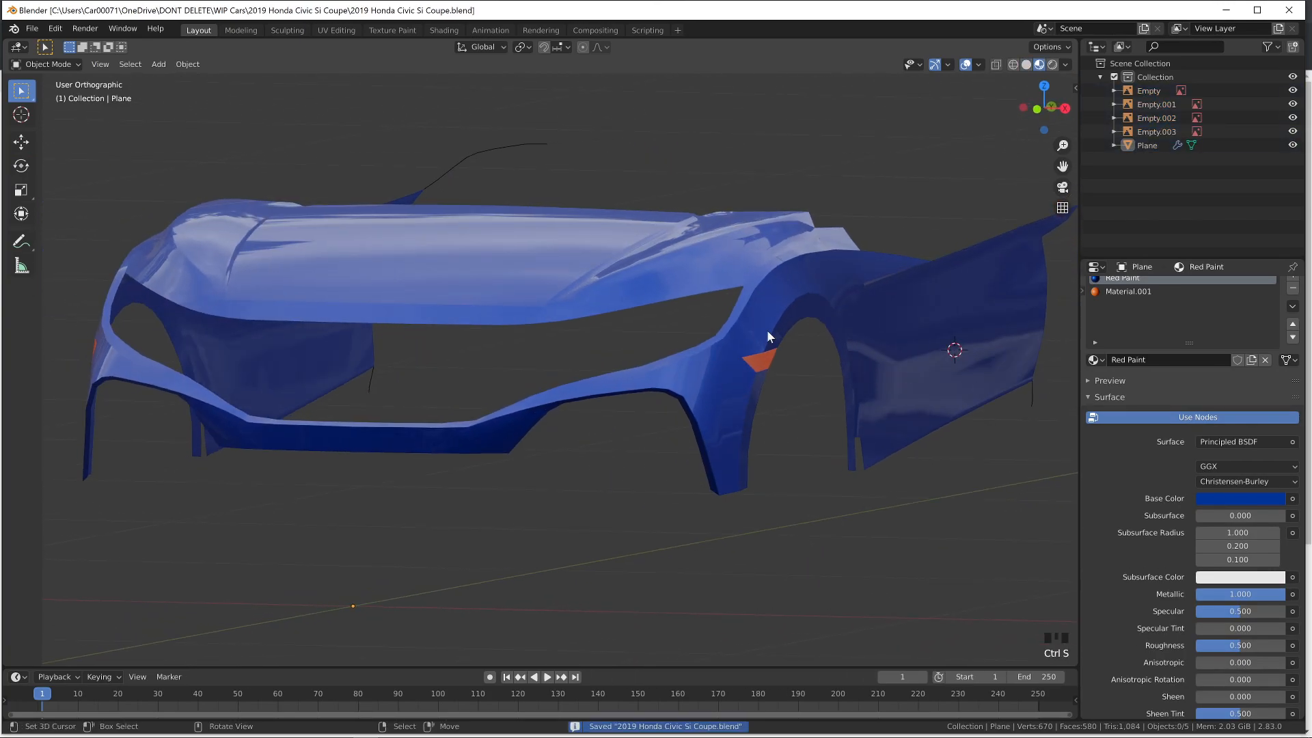
pyautogui.moveTo(924, 368); pyautogui.dragTo(911, 368, button='middle')
pyautogui.click(899, 530)
pyautogui.moveTo(854, 528); pyautogui.dragTo(719, 529, button='middle')
# Delete the inner vertices of the door panel's four front columns, keeping the column of faces along the rear door gap
pyautogui.press('KP_3')
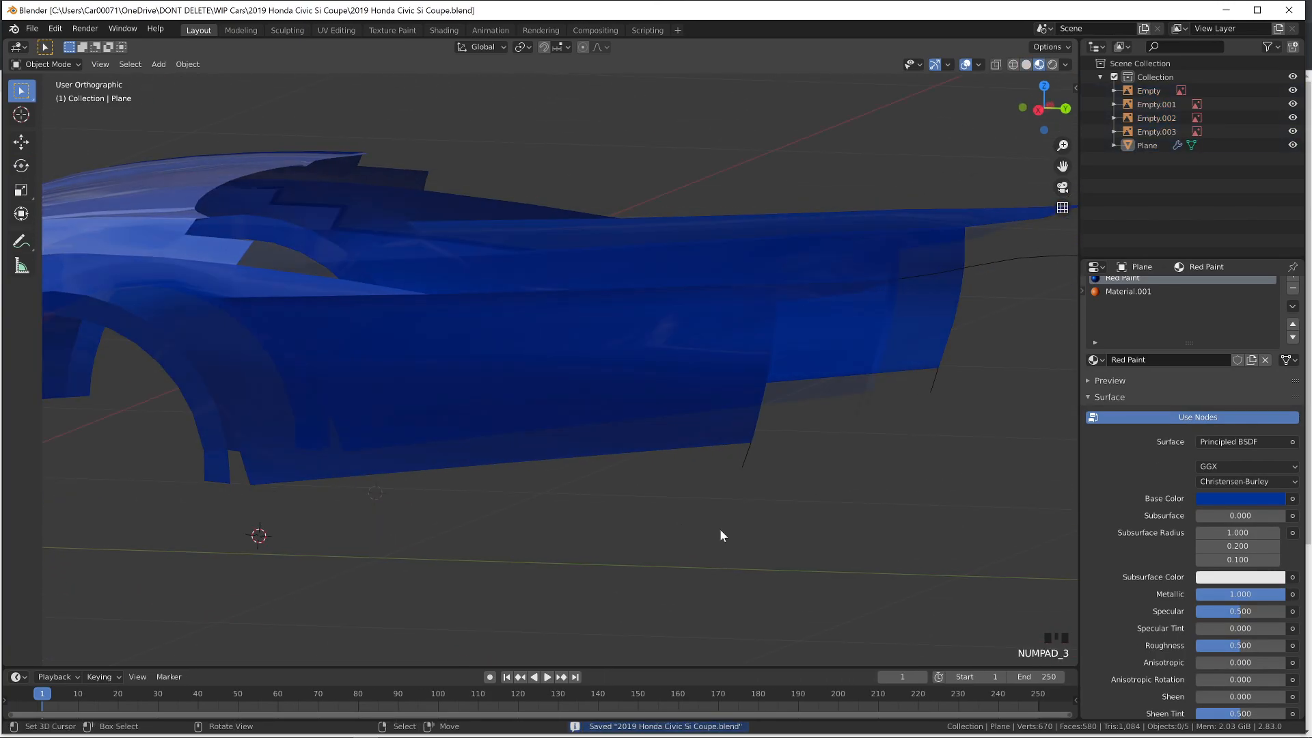
pyautogui.press('Tab')
pyautogui.rightClick(438, 315)
pyautogui.keyDown('ctrl'); pyautogui.rightClick(434, 387); pyautogui.keyUp('ctrl')
pyautogui.keyDown('shift'); pyautogui.rightClick(524, 378); pyautogui.keyUp('shift')
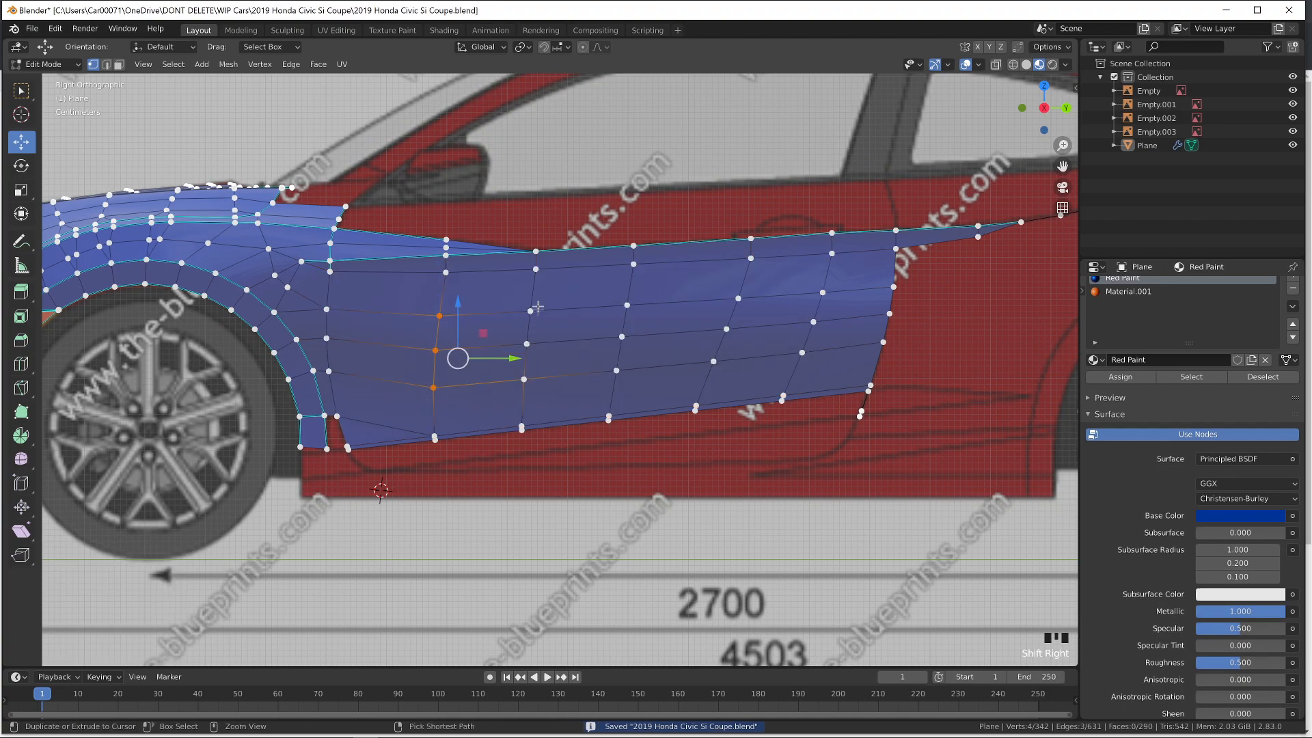
pyautogui.keyDown('ctrl'); pyautogui.rightClick(531, 312); pyautogui.keyUp('ctrl')
pyautogui.keyDown('shift'); pyautogui.rightClick(625, 306); pyautogui.keyUp('shift')
pyautogui.keyDown('ctrl'); pyautogui.rightClick(616, 369); pyautogui.keyUp('ctrl')
pyautogui.keyDown('ctrl'); pyautogui.rightClick(739, 301); pyautogui.keyUp('ctrl')
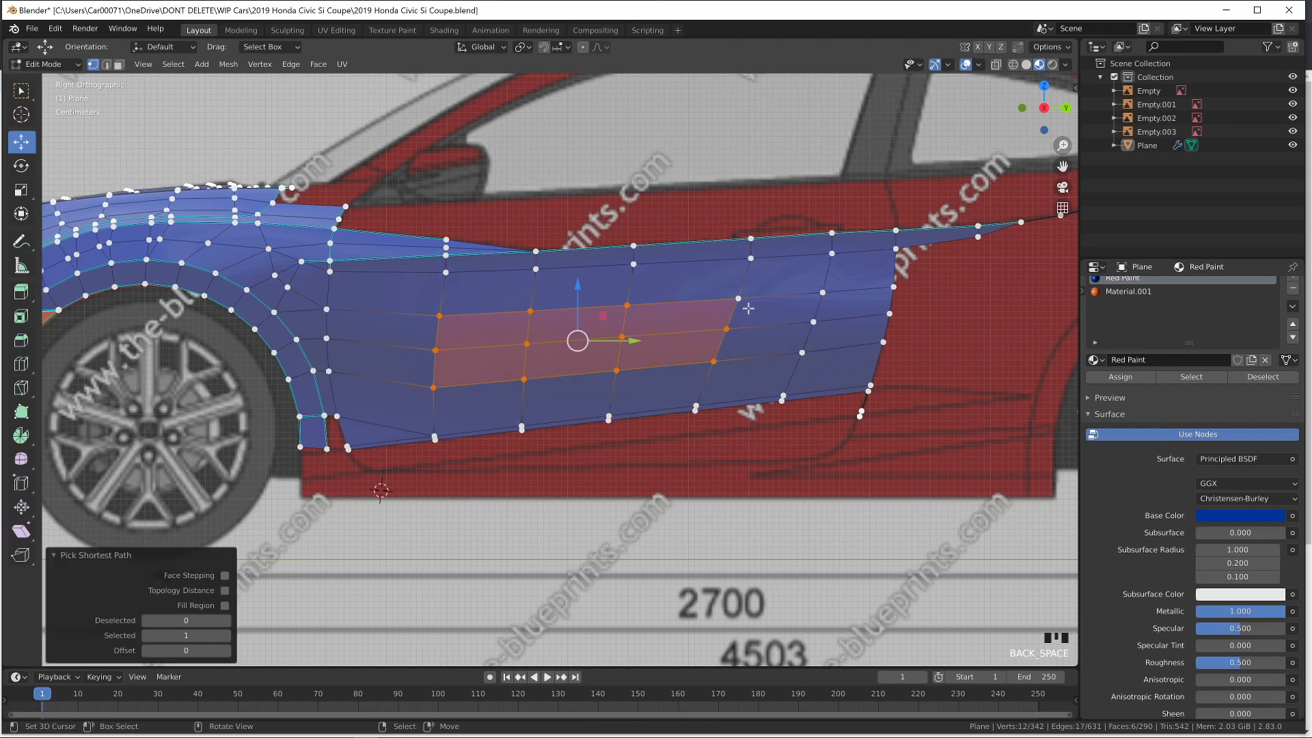
pyautogui.press('x')
pyautogui.click(601, 295)
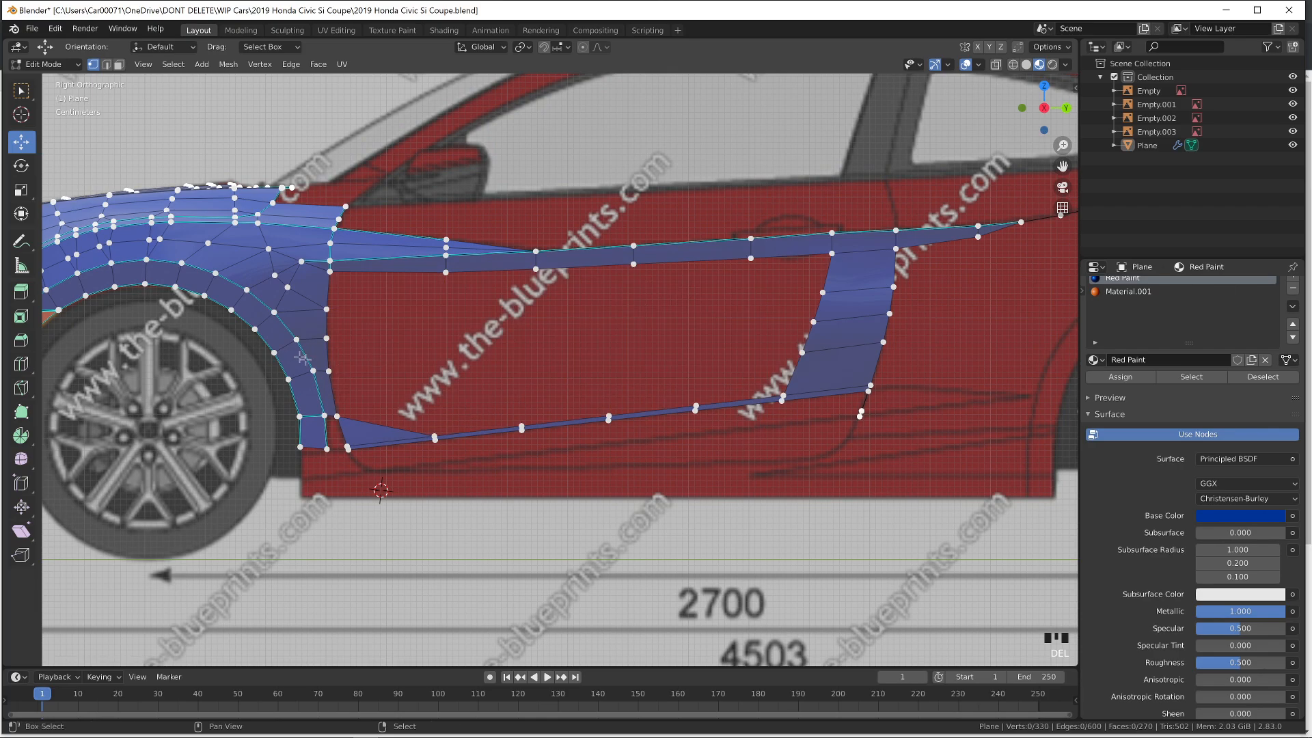
# Switch to Solid shading and check the reference photo for the surface where the fender meets the door
pyautogui.scroll(2, 587, 412)
pyautogui.press('Tab')
pyautogui.moveTo(587, 413); pyautogui.dragTo(703, 428, button='middle')
pyautogui.press('z')
pyautogui.moveTo(804, 437)
pyautogui.mouseDown(button='middle')
pyautogui.moveTo(501, 390)
pyautogui.moveTo(738, 397)
pyautogui.moveTo(742, 375)
pyautogui.mouseUp(button='middle')
pyautogui.press('Tab')
pyautogui.rightClick(707, 380)
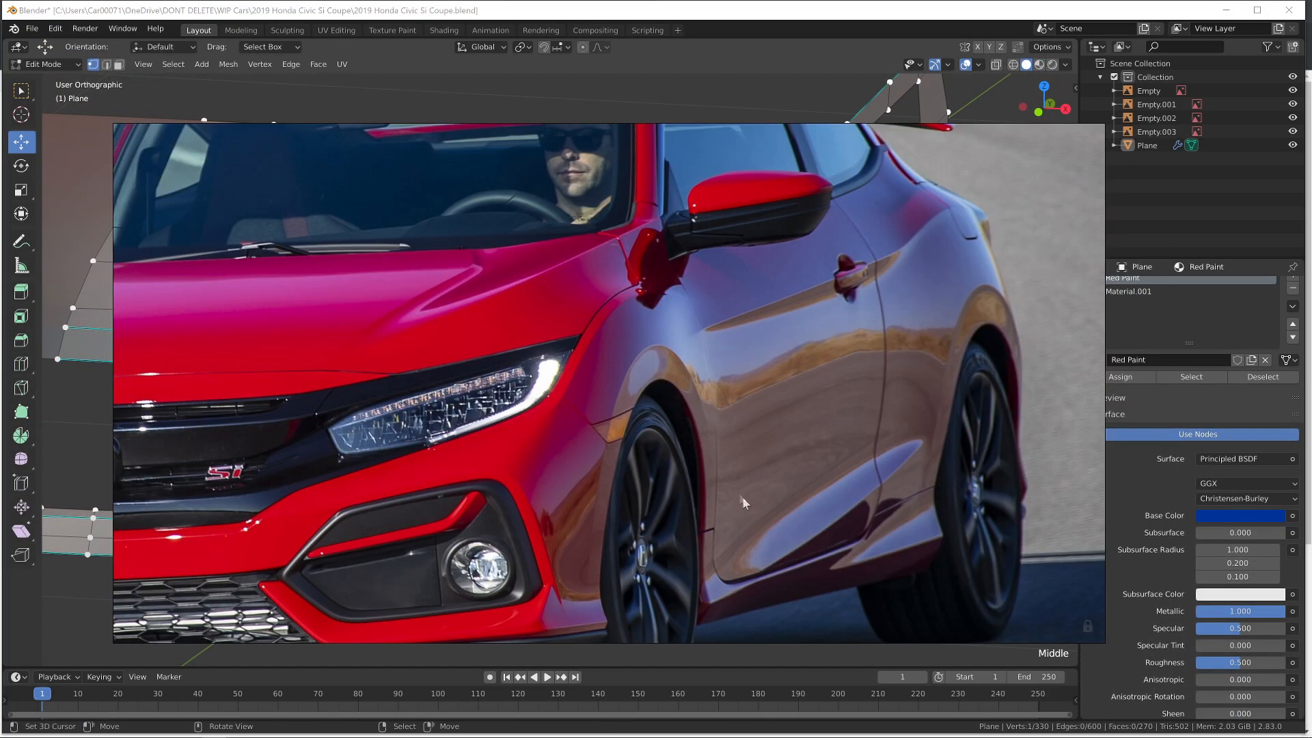
pyautogui.hotkey('alt', 'Tab')
# Shift the vertices along the door's vertical front edge and check the resulting curve in Object Mode
pyautogui.moveTo(694, 424); pyautogui.dragTo(708, 419, button='middle')
pyautogui.keyDown('ctrl'); pyautogui.rightClick(779, 278); pyautogui.keyUp('ctrl')
pyautogui.moveTo(814, 317); pyautogui.dragTo(806, 347)
pyautogui.keyDown('shift'); pyautogui.rightClick(777, 277); pyautogui.keyUp('shift')
pyautogui.rightClick(790, 372)
pyautogui.press('Tab')
pyautogui.press('Tab')
pyautogui.press('Tab')
pyautogui.press('Tab')
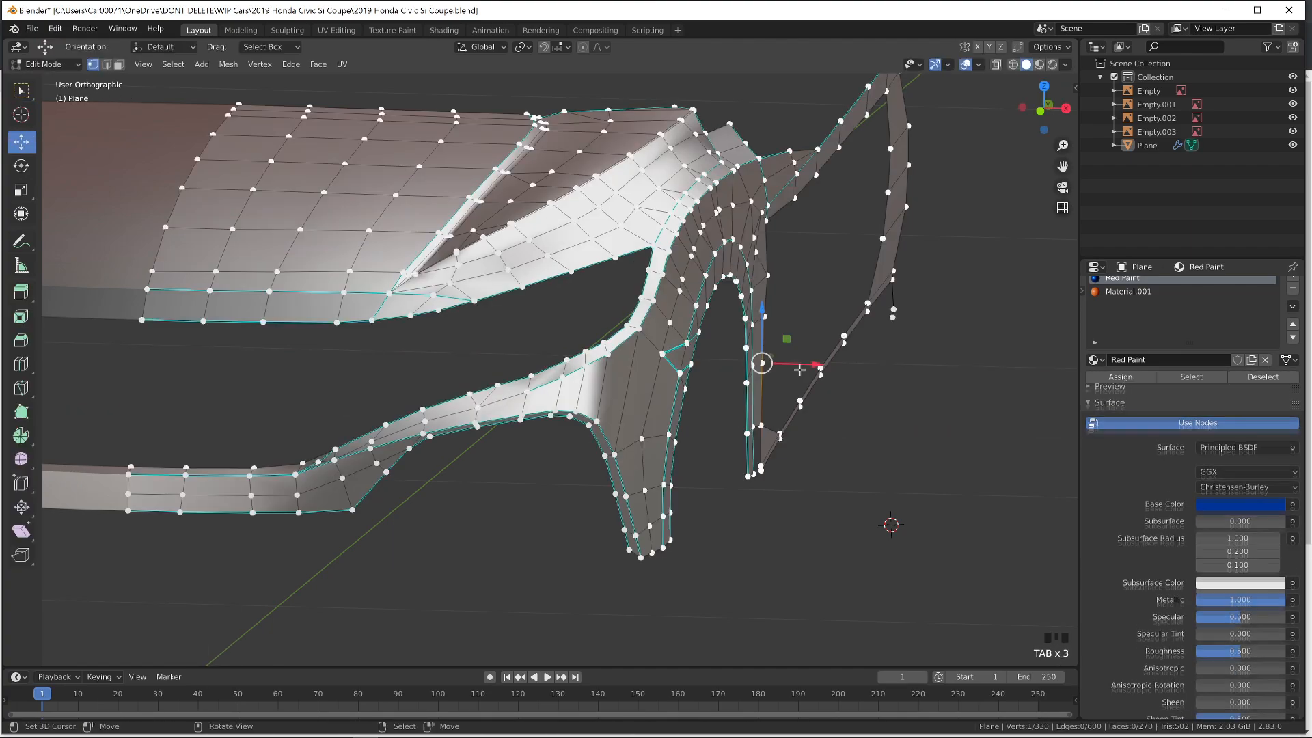
# Nudge two vertices of the door's vertical front edge outward along X, by about 0.0016 m and 0.0008 m
pyautogui.click(800, 327)
pyautogui.moveTo(797, 319); pyautogui.dragTo(834, 317, button='middle')
pyautogui.moveTo(805, 329); pyautogui.dragTo(801, 328, button='right')
pyautogui.rightClick(798, 330)
pyautogui.moveTo(830, 329); pyautogui.dragTo(832, 329)
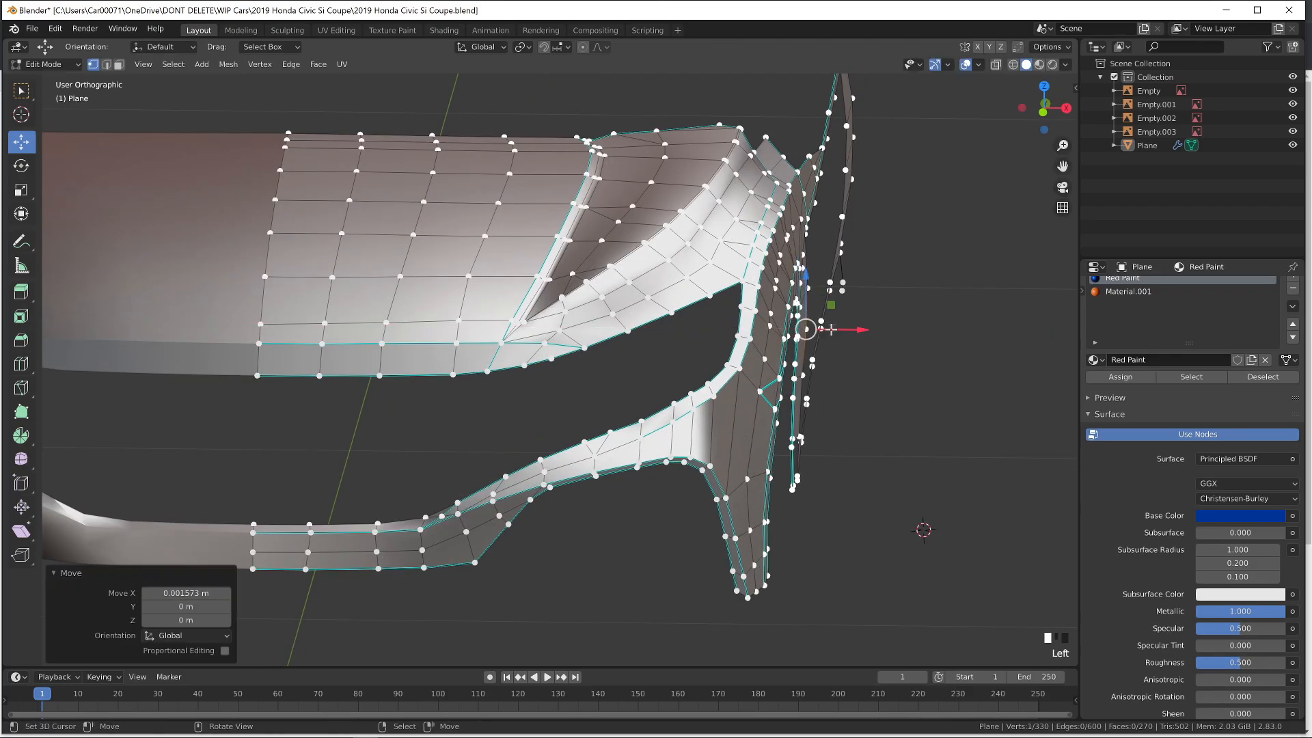
pyautogui.moveTo(831, 332); pyautogui.dragTo(783, 342, button='middle')
pyautogui.press('Tab')
pyautogui.press('Tab')
pyautogui.rightClick(765, 383)
pyautogui.moveTo(786, 385); pyautogui.dragTo(789, 387)
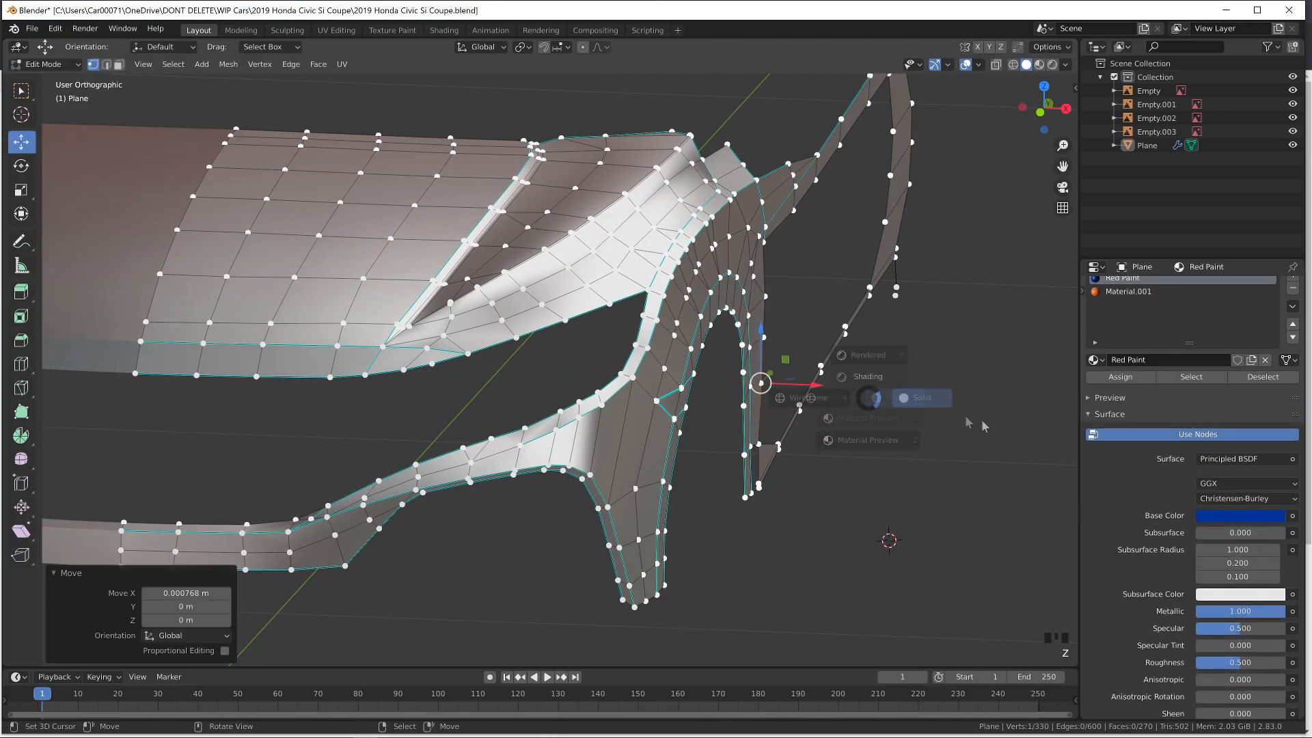
# Try a Grid Fill using the door opening's front vertical chain and the rear column's front chain
pyautogui.press('KP_3')
pyautogui.keyDown('ctrl'); pyautogui.rightClick(259, 175); pyautogui.keyUp('ctrl')
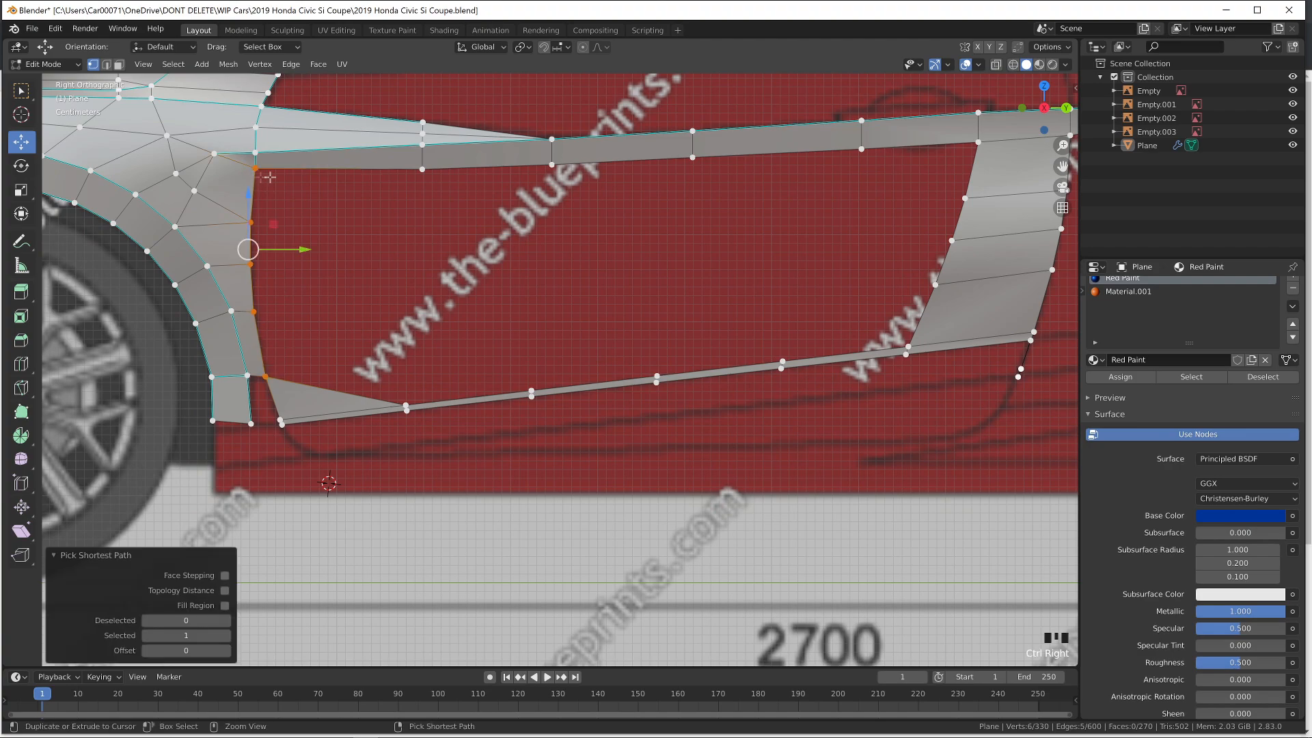
pyautogui.keyDown('shift'); pyautogui.rightClick(982, 149); pyautogui.keyUp('shift')
pyautogui.keyDown('ctrl'); pyautogui.rightClick(909, 345); pyautogui.keyUp('ctrl')
pyautogui.press('space')
pyautogui.press('Return')
pyautogui.press('space')
pyautogui.press('Return')
# Grid Fill the door opening using its lower and upper edge chains
pyautogui.click(265, 377)
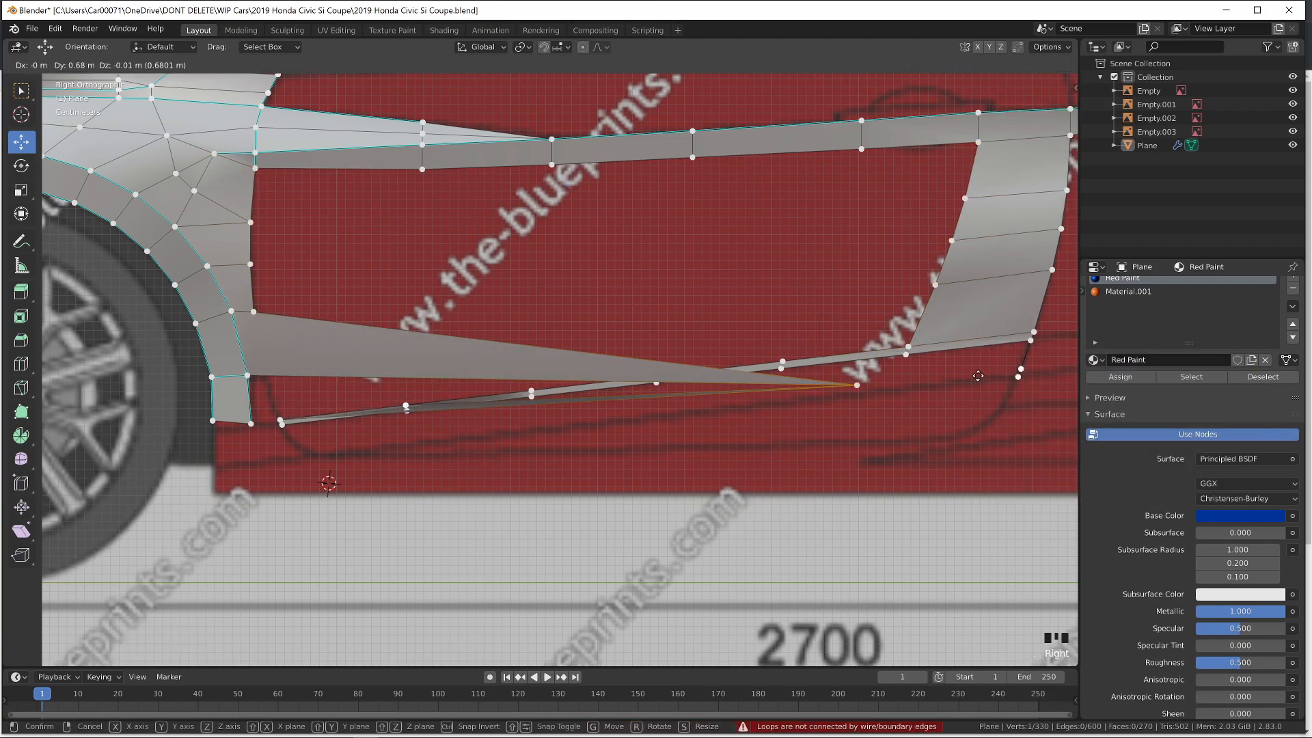
pyautogui.keyDown('ctrl'); pyautogui.rightClick(908, 346); pyautogui.keyUp('ctrl')
pyautogui.keyDown('shift'); pyautogui.rightClick(977, 147); pyautogui.keyUp('shift')
pyautogui.keyDown('ctrl'); pyautogui.rightClick(257, 173); pyautogui.keyUp('ctrl')
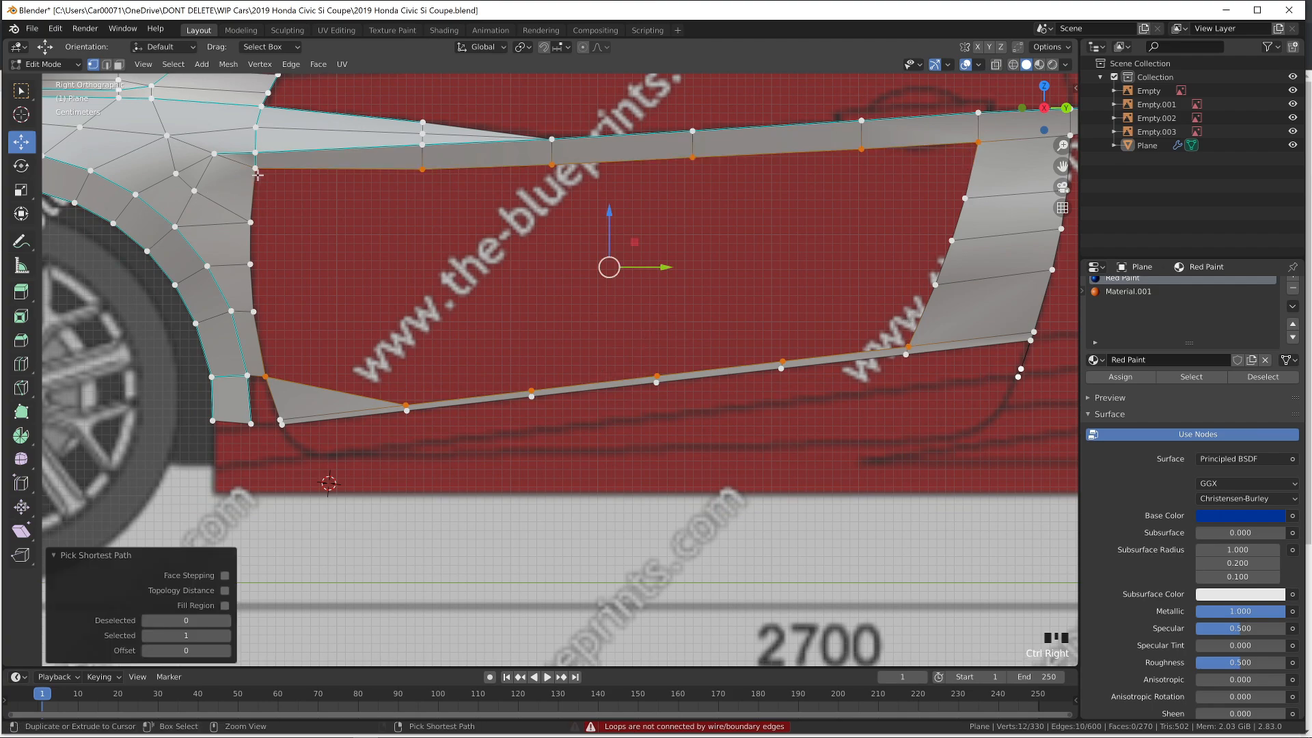
pyautogui.press('space')
pyautogui.press('Return')
# Mark the vertical edge chain between the fender and the door panel as sharp
pyautogui.moveTo(379, 297); pyautogui.dragTo(429, 314, button='middle')
pyautogui.rightClick(380, 147)
pyautogui.moveTo(383, 112); pyautogui.dragTo(384, 115, button='right')
pyautogui.keyDown('ctrl'); pyautogui.rightClick(398, 440); pyautogui.keyUp('ctrl')
pyautogui.hotkey('ctrl', 'e')
pyautogui.click(405, 462)
pyautogui.press('KP_3')
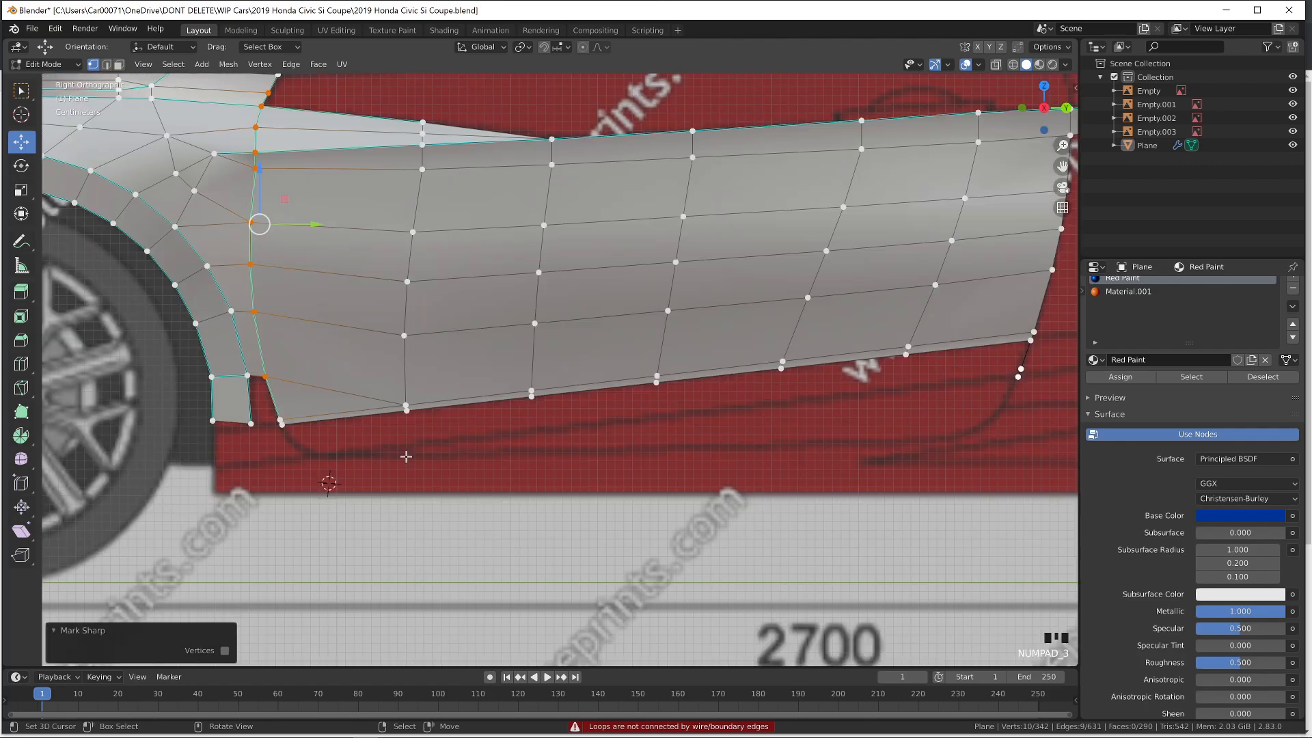
# Check the whole body in Material Preview in Object Mode and save the file
pyautogui.hotkey('alt', 'z')
pyautogui.press('Tab')
pyautogui.moveTo(714, 491); pyautogui.dragTo(835, 510, button='middle')
pyautogui.press('a')
pyautogui.press('a')
pyautogui.press('z')
pyautogui.click(853, 585)
pyautogui.moveTo(853, 584)
pyautogui.mouseDown(button='middle')
pyautogui.moveTo(765, 562)
pyautogui.moveTo(664, 564)
pyautogui.mouseUp(button='middle')
pyautogui.click(764, 561)
pyautogui.hotkey('ctrl', 's')
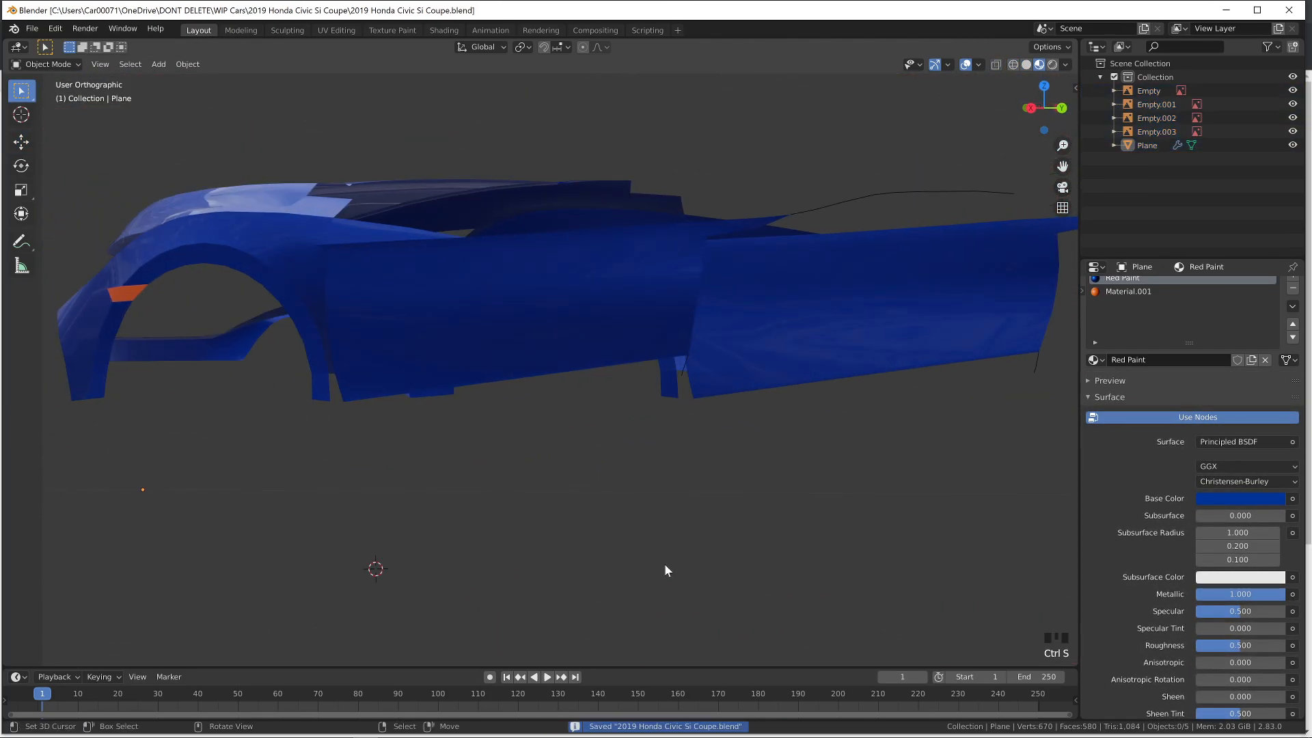
# Examine the door panel in Solid shading, switching between Object Mode and Edit Mode, ending in the side view
pyautogui.press('KP_3')
pyautogui.press('z')
pyautogui.click(673, 520)
pyautogui.moveTo(698, 415); pyautogui.dragTo(879, 395, button='middle')
pyautogui.press('Tab')
pyautogui.scroll(1, 831, 405)
pyautogui.press('Tab')
pyautogui.press('Tab')
pyautogui.scroll(-3, 884, 410)
pyautogui.press('KP_3')
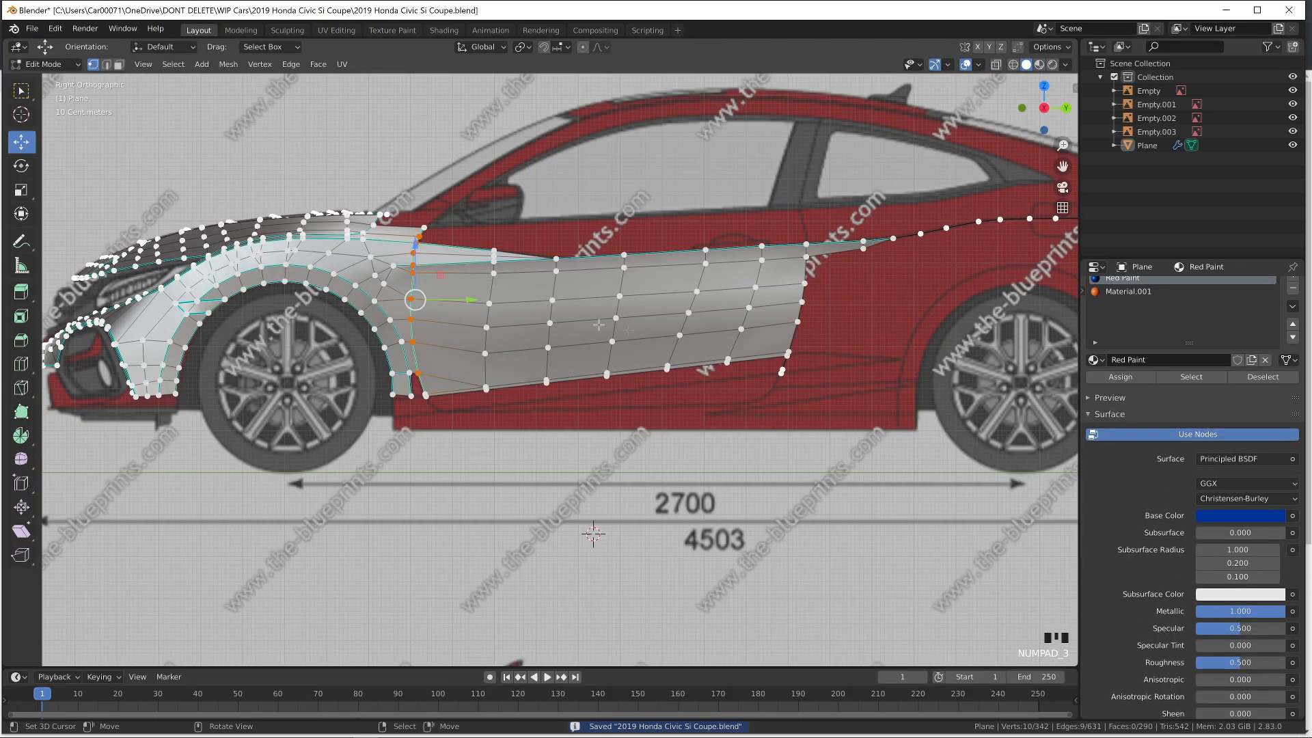
pyautogui.scroll(1, 629, 330)
pyautogui.rightClick(372, 248)
pyautogui.moveTo(381, 248); pyautogui.dragTo(390, 249, button='right')
pyautogui.rightClick(552, 377)
pyautogui.keyDown('ctrl'); pyautogui.rightClick(952, 225); pyautogui.keyUp('ctrl')
pyautogui.hotkey('ctrl', 'z')
# Extrude the short lower edge at the rear tip of the beltline strip into a very thin strip
pyautogui.keyDown('shift'); pyautogui.moveTo(949, 250); pyautogui.dragTo(691, 444, button='middle'); pyautogui.keyUp('shift')
pyautogui.scroll(4, 691, 444)
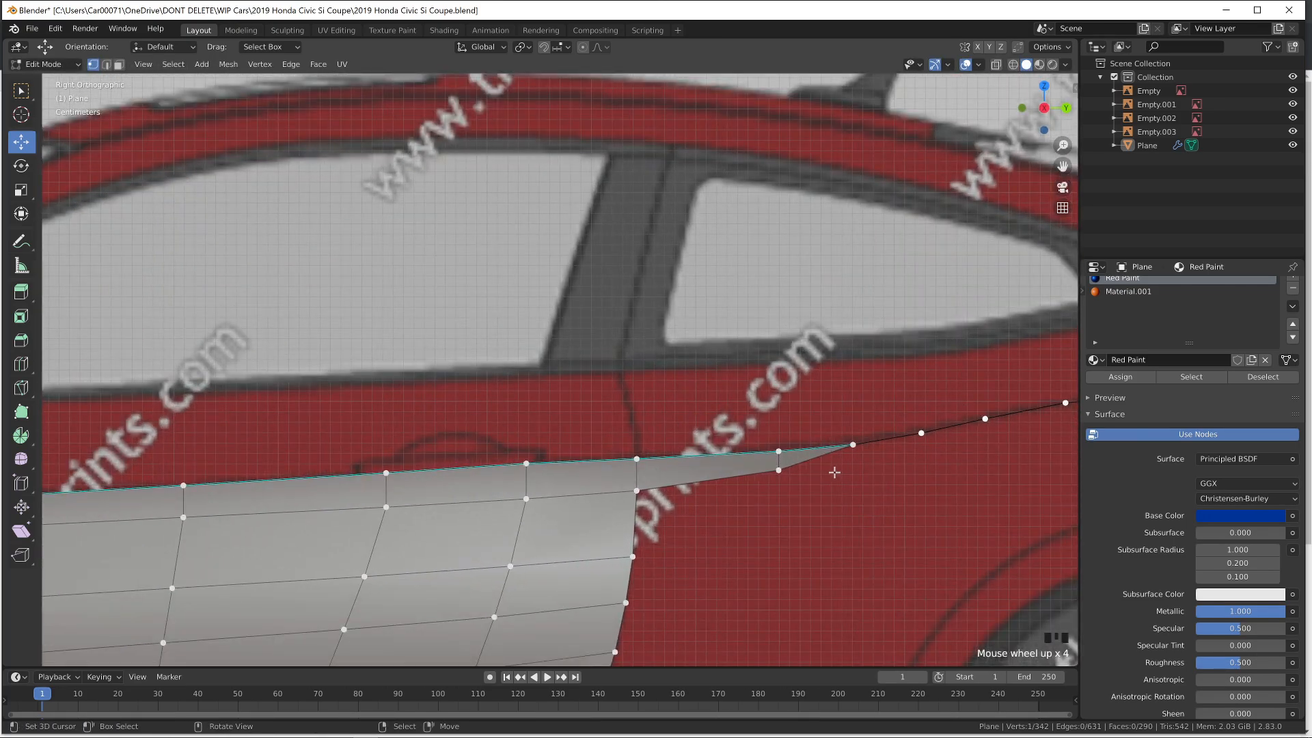
pyautogui.rightClick(839, 468)
pyautogui.scroll(-3, 841, 465)
pyautogui.scroll(5, 689, 439)
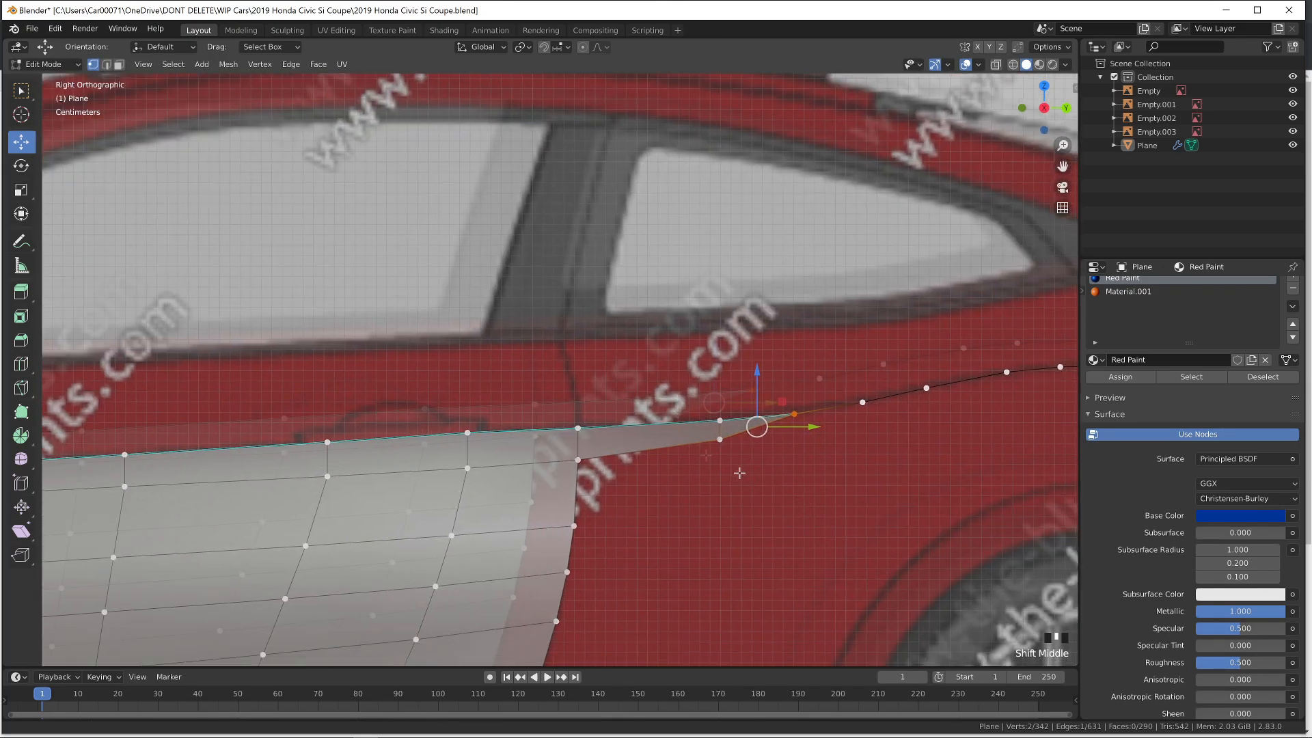
pyautogui.press('e')
pyautogui.click(853, 466)
pyautogui.press('Tab')
pyautogui.press('Tab')
pyautogui.rightClick(640, 373)
pyautogui.keyDown('shift'); pyautogui.rightClick(639, 366); pyautogui.keyUp('shift')
# Bevel the edge chain just below the beltline, from the door's rear edge forward to the fender vertex
pyautogui.rightClick(219, 425)
pyautogui.scroll(-5, 220, 424)
pyautogui.keyDown('shift'); pyautogui.moveTo(220, 422); pyautogui.dragTo(1016, 447, button='middle'); pyautogui.keyUp('shift')
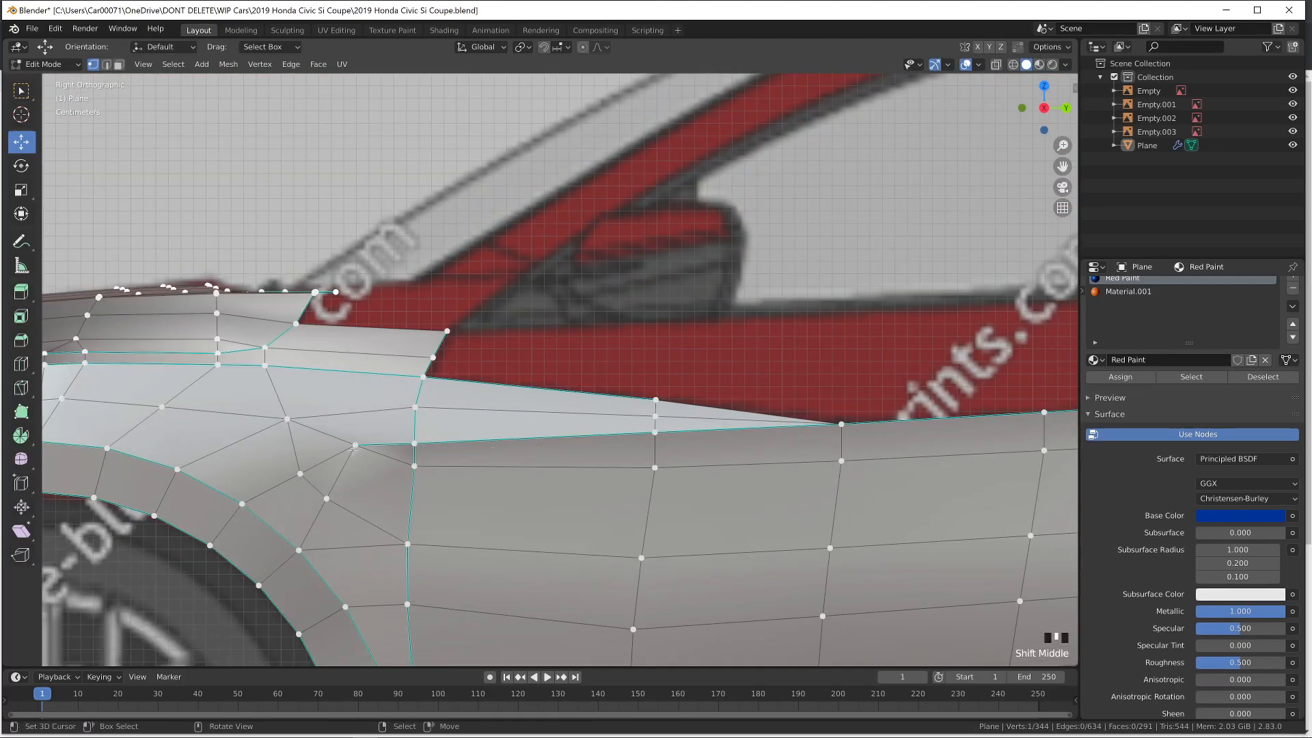
pyautogui.keyDown('ctrl'); pyautogui.rightClick(355, 445); pyautogui.keyUp('ctrl')
pyautogui.scroll(2, 830, 482)
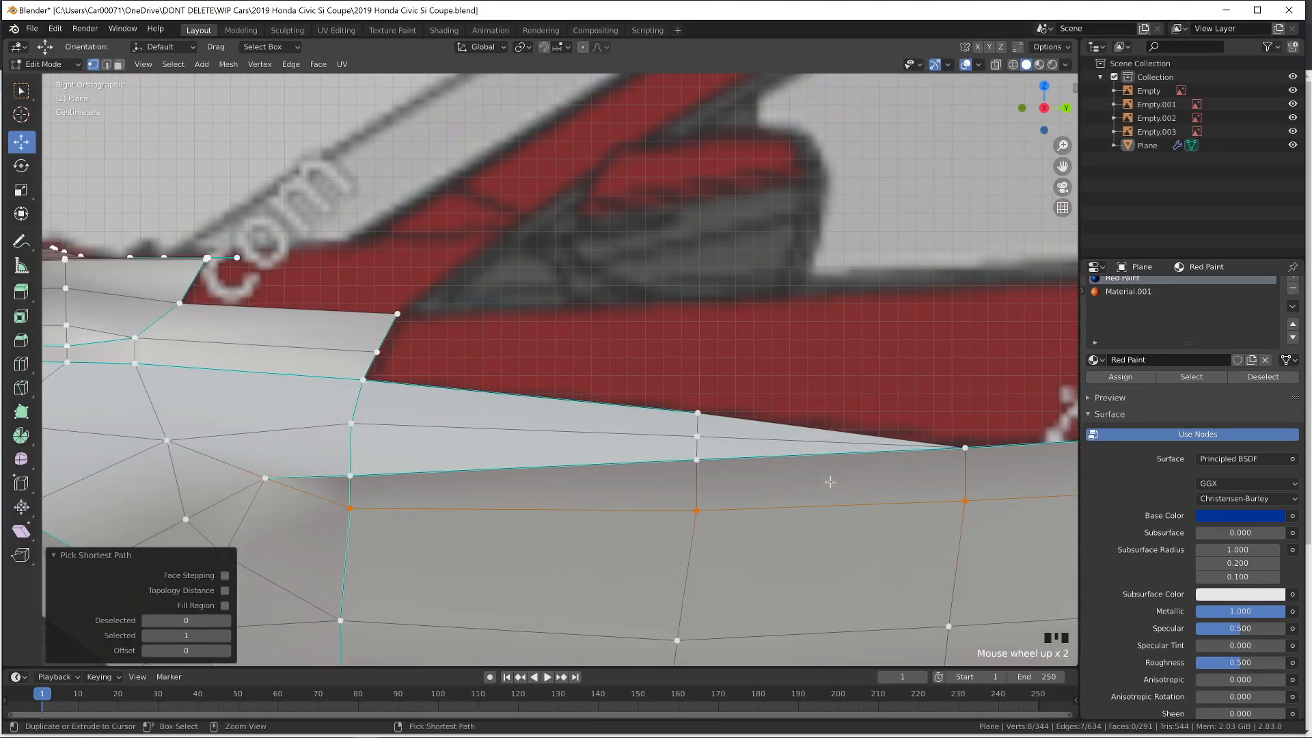
pyautogui.click(823, 420)
pyautogui.press('Tab')
pyautogui.press('Tab')
# Merge the bevel's clustered vertices at its fender end into one at their center, using Wireframe shading to select them
pyautogui.press('z')
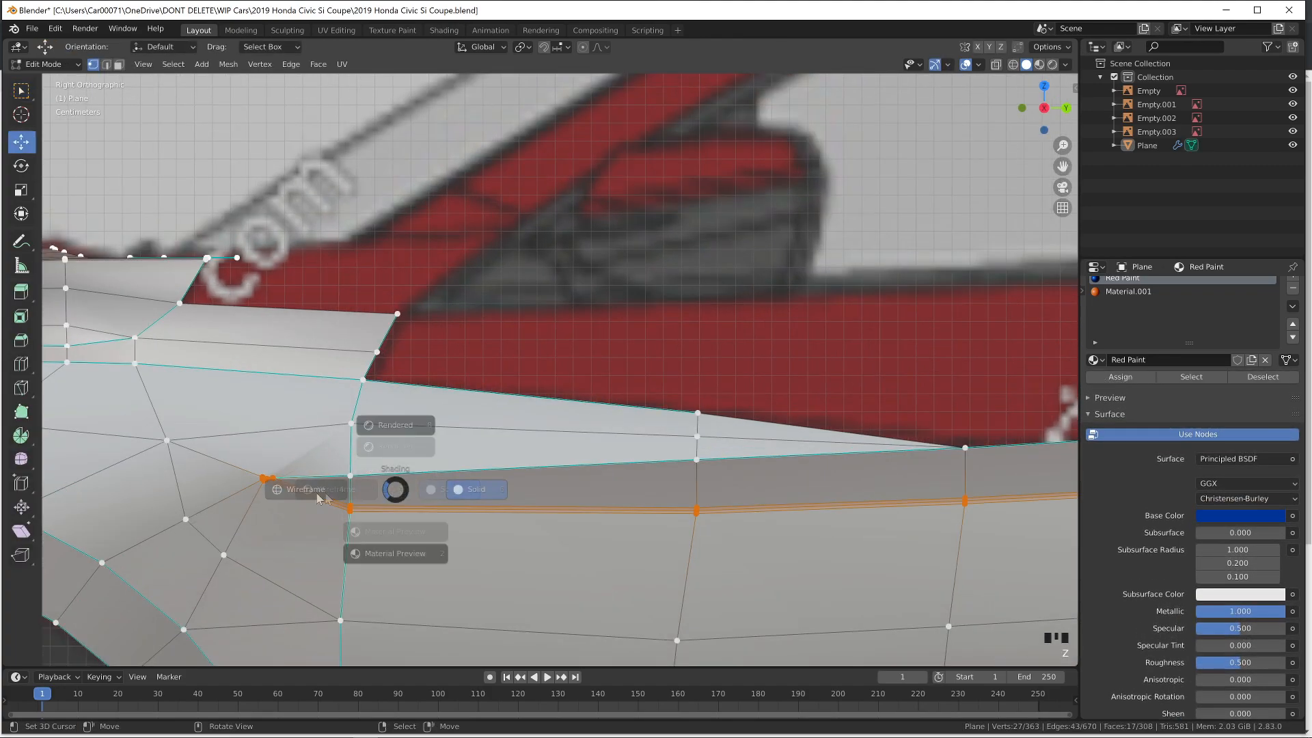
pyautogui.click(329, 489)
pyautogui.rightClick(269, 485)
pyautogui.press('c')
pyautogui.press('m')
pyautogui.press('c')
pyautogui.press('z')
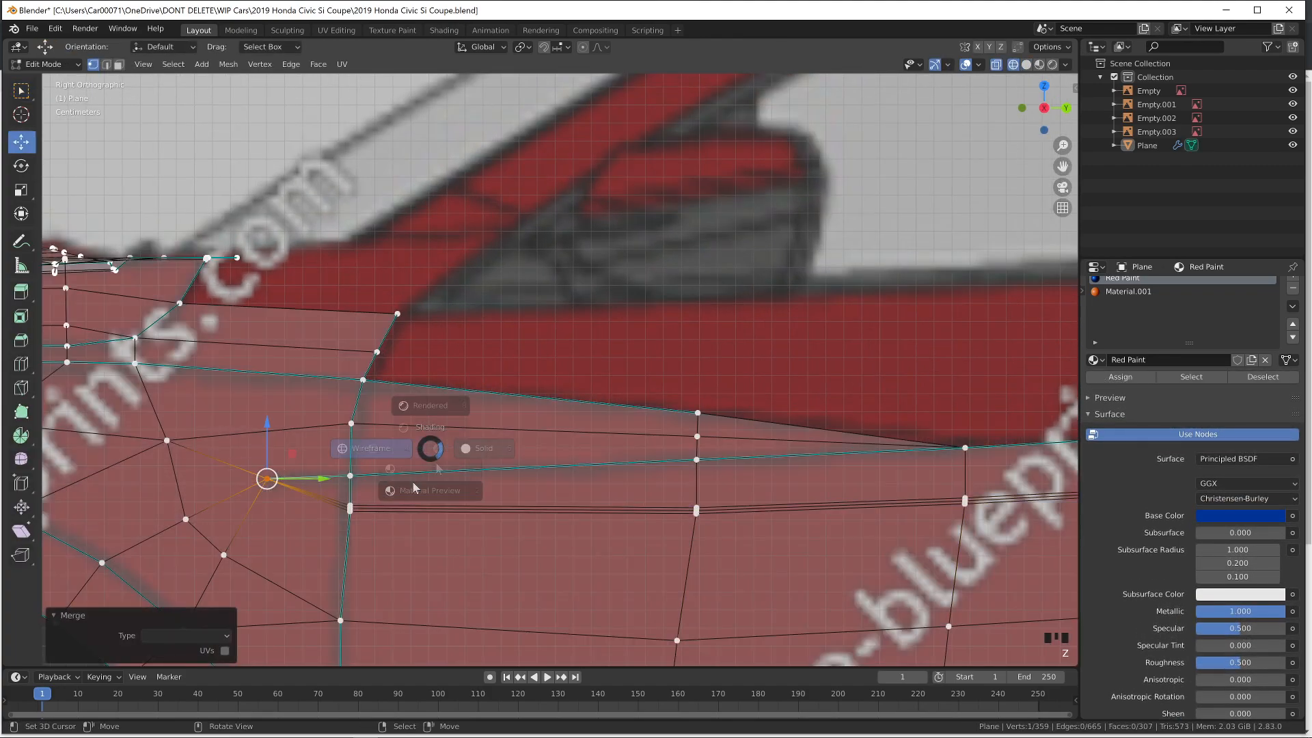
pyautogui.click(434, 481)
# Delete the two extra lower vertices at the beltline strip's rear tip in Wireframe shading
pyautogui.press('Tab')
pyautogui.scroll(-3, 765, 518)
pyautogui.keyDown('shift'); pyautogui.moveTo(797, 518); pyautogui.dragTo(612, 513, button='middle'); pyautogui.keyUp('shift')
pyautogui.press('Tab')
pyautogui.scroll(2, 829, 413)
pyautogui.press('z')
pyautogui.click(624, 335)
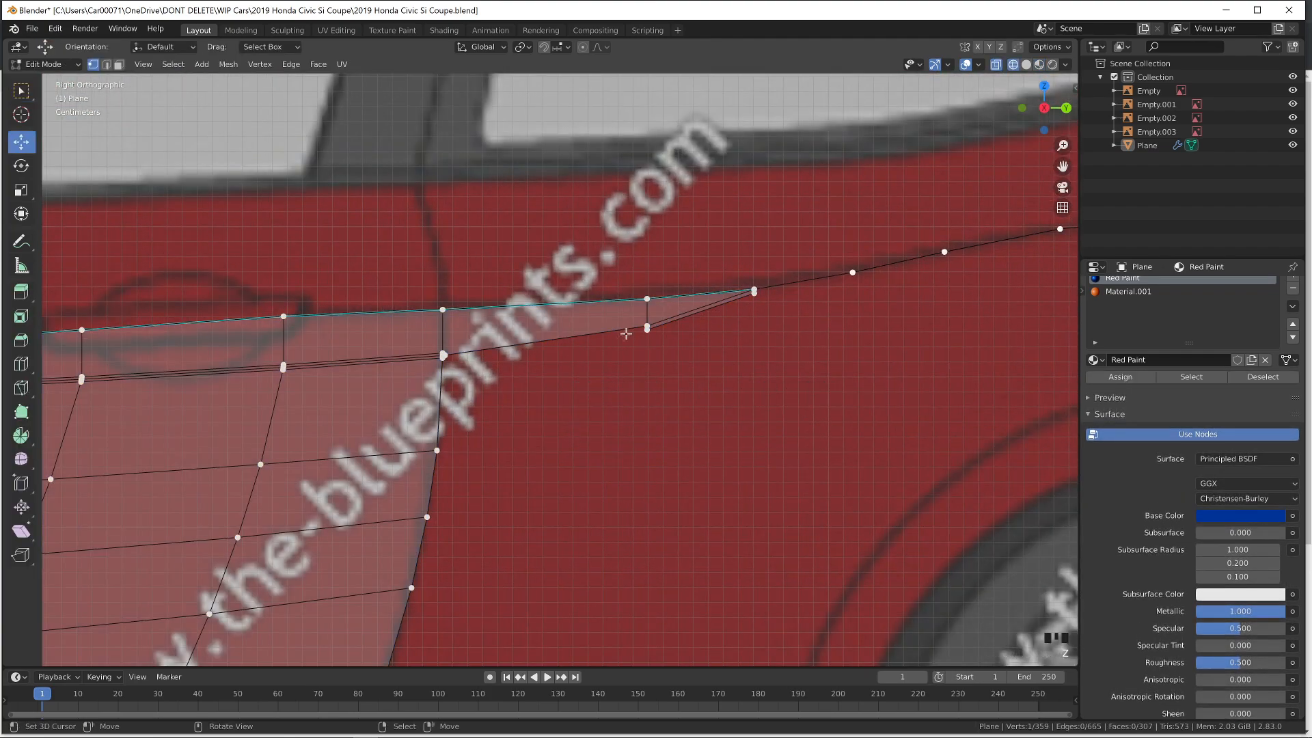
pyautogui.scroll(4, 468, 356)
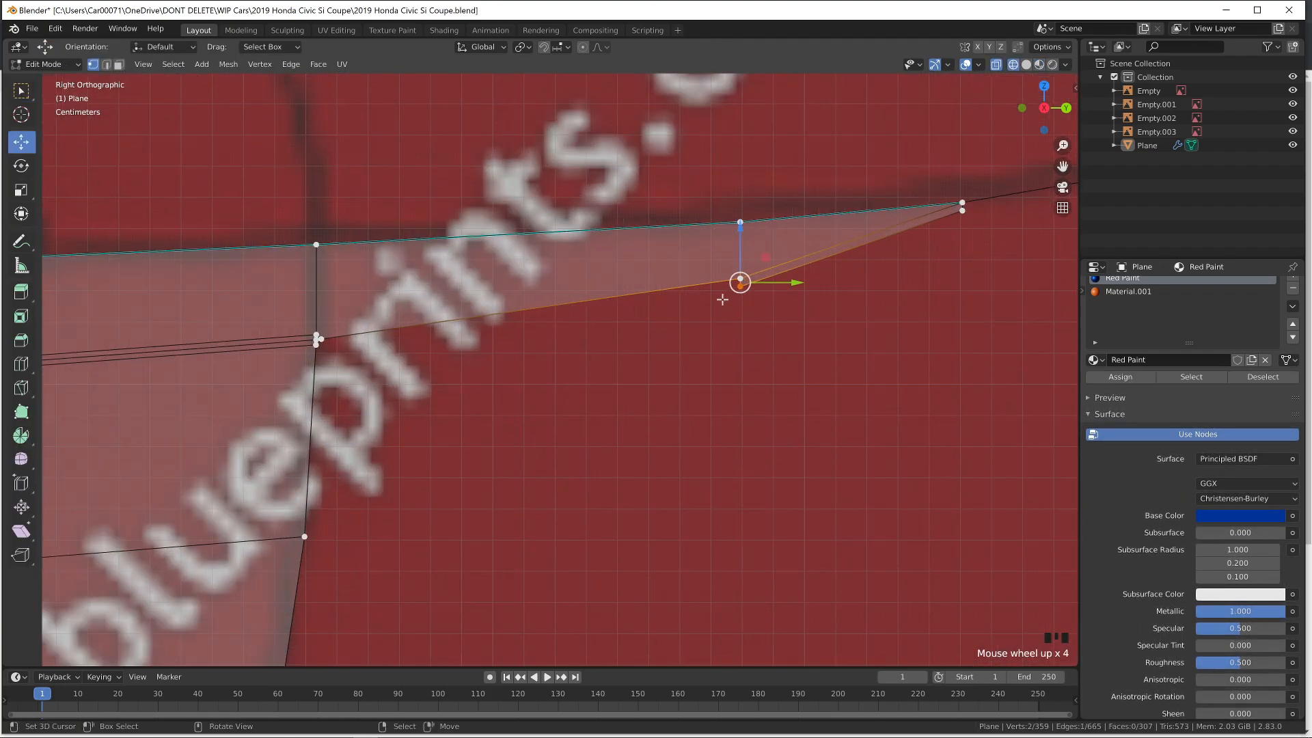
pyautogui.press('Delete')
pyautogui.click(963, 223)
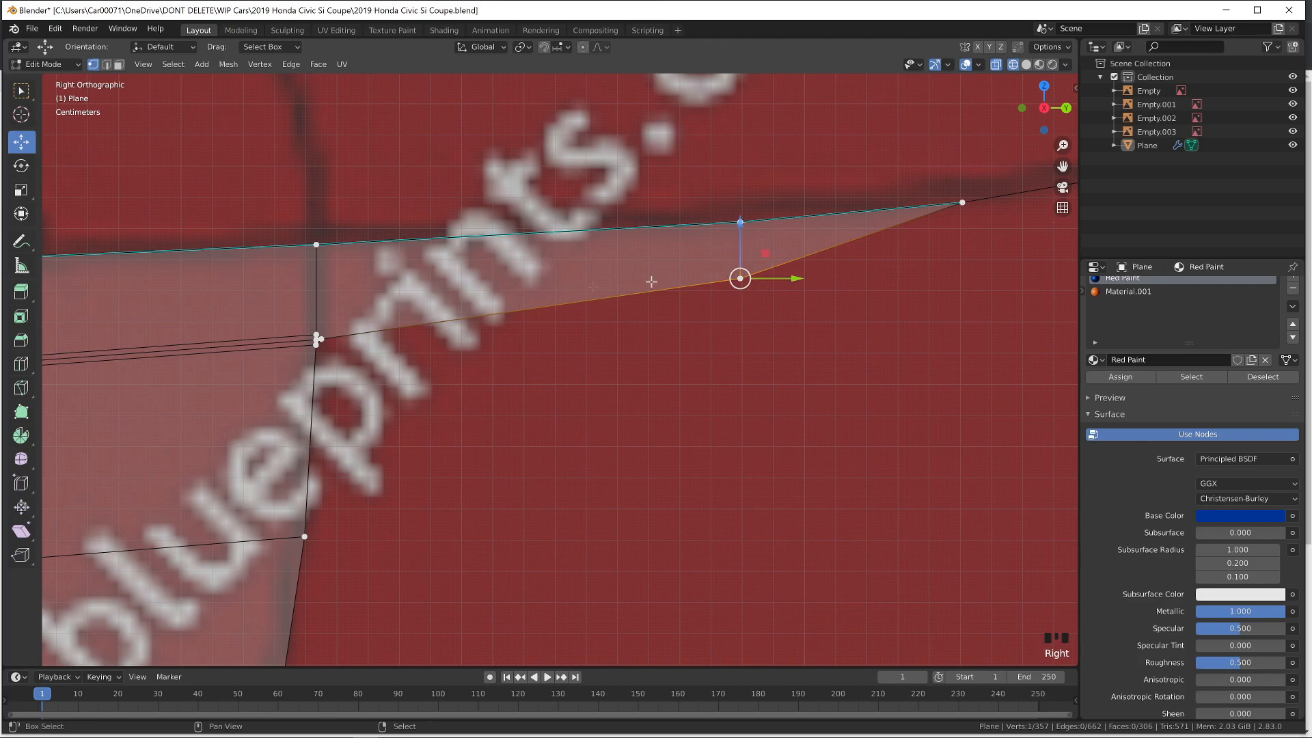
# Delete the stray vertex at the bevel's rear end and the remaining lower vertex of the rear tip
pyautogui.press('Delete')
pyautogui.click(333, 338)
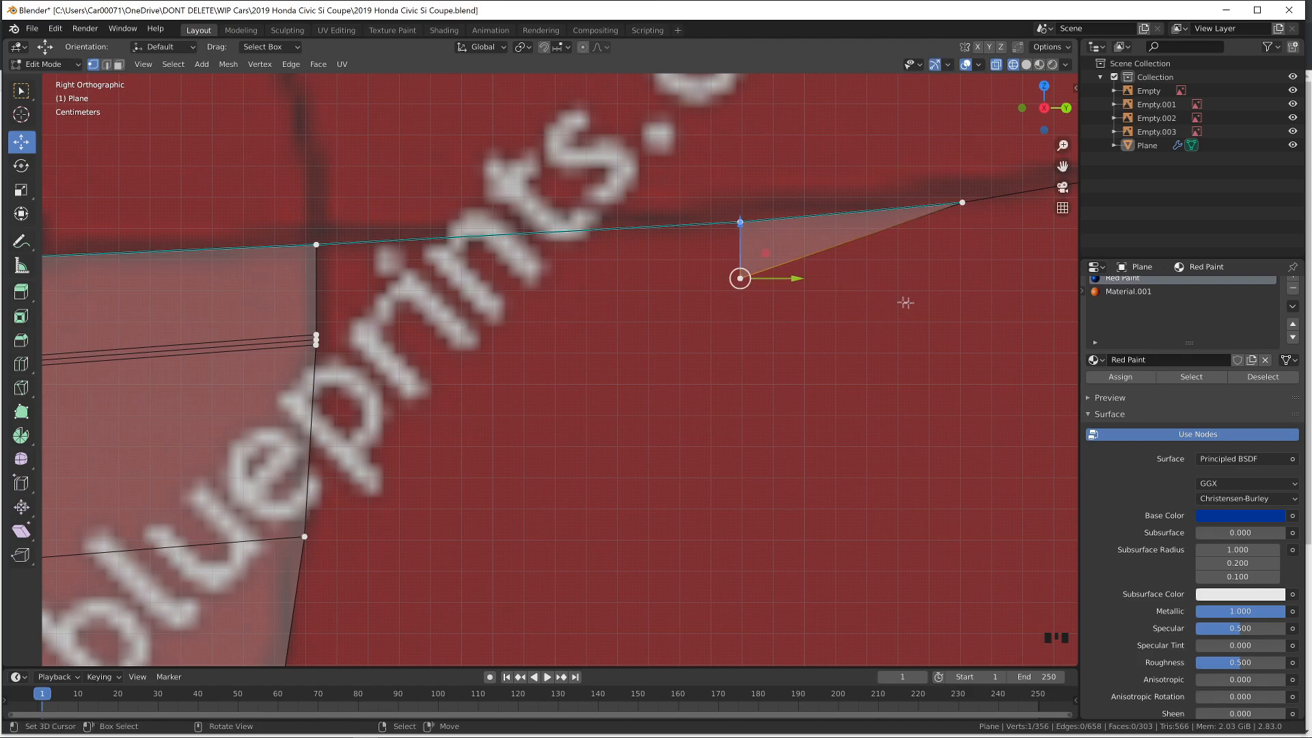
pyautogui.press('Delete')
pyautogui.click(747, 281)
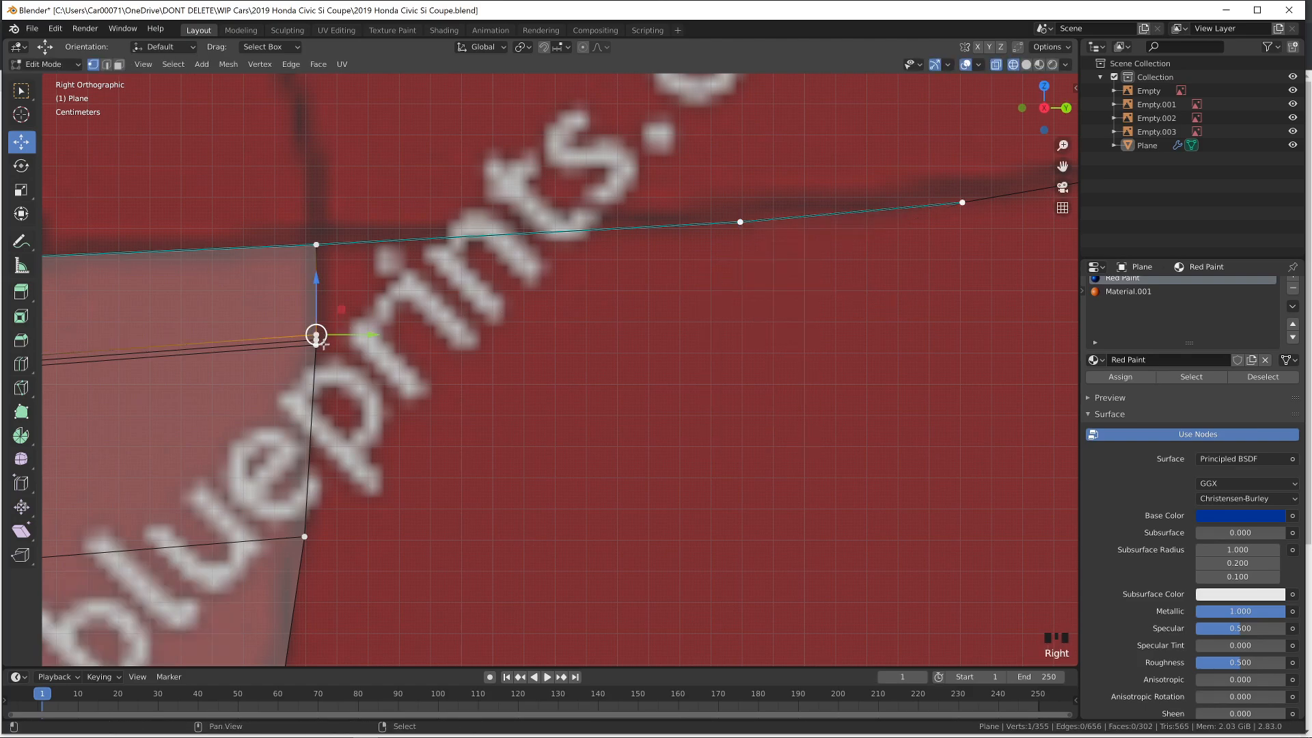
# Fill a thin face from the bevel's rear end vertices to the beltline's rear tip vertex and subdivide it
pyautogui.keyDown('ctrl'); pyautogui.rightClick(316, 353); pyautogui.keyUp('ctrl')
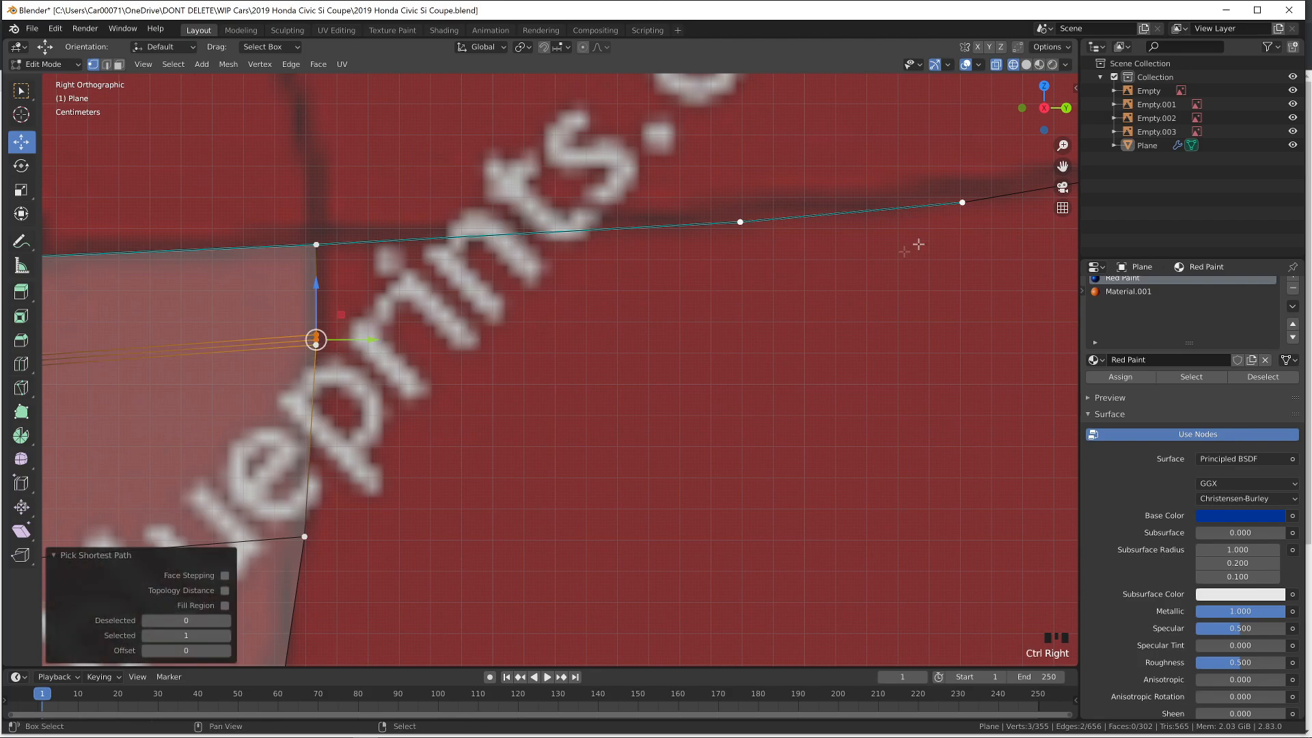
pyautogui.keyDown('shift'); pyautogui.rightClick(969, 209); pyautogui.keyUp('shift')
pyautogui.press('f')
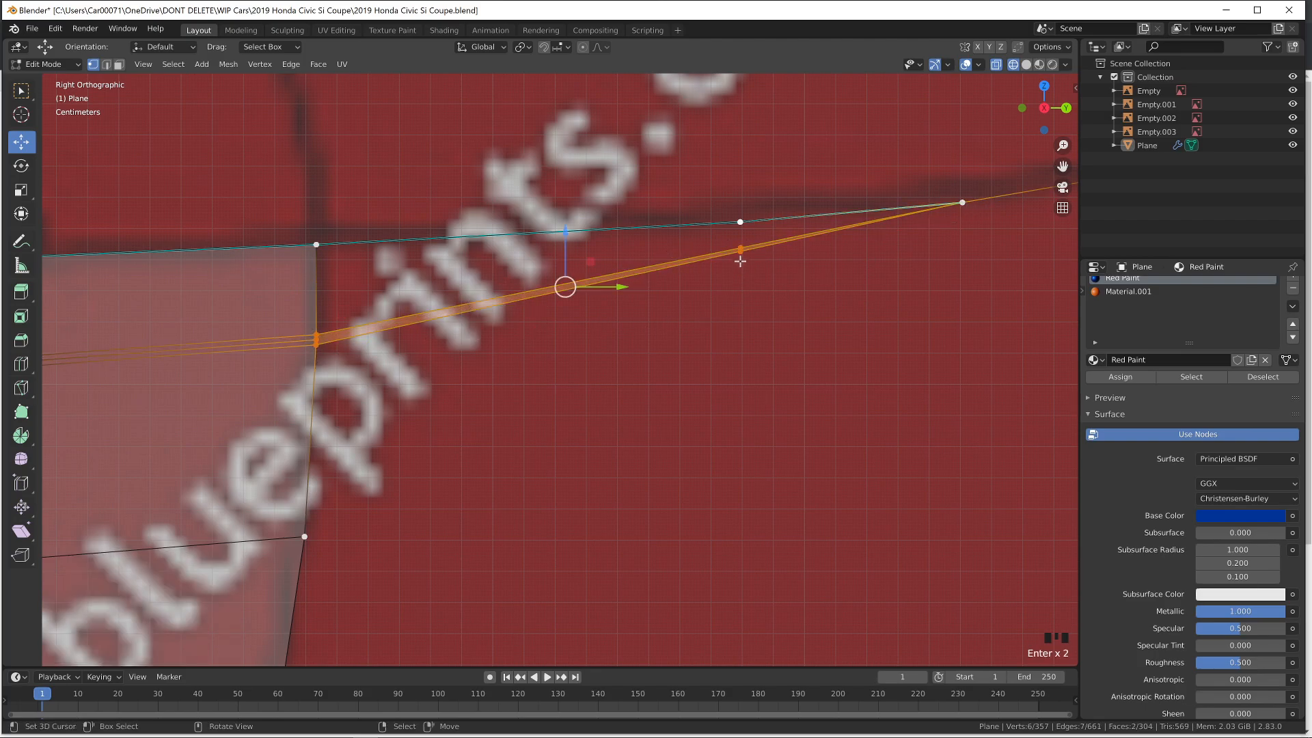
# Move the thin strip's middle vertices down and fill the triangular face between them and the beltline's rear tip
pyautogui.press('g')
pyautogui.click(758, 296)
pyautogui.click(950, 208)
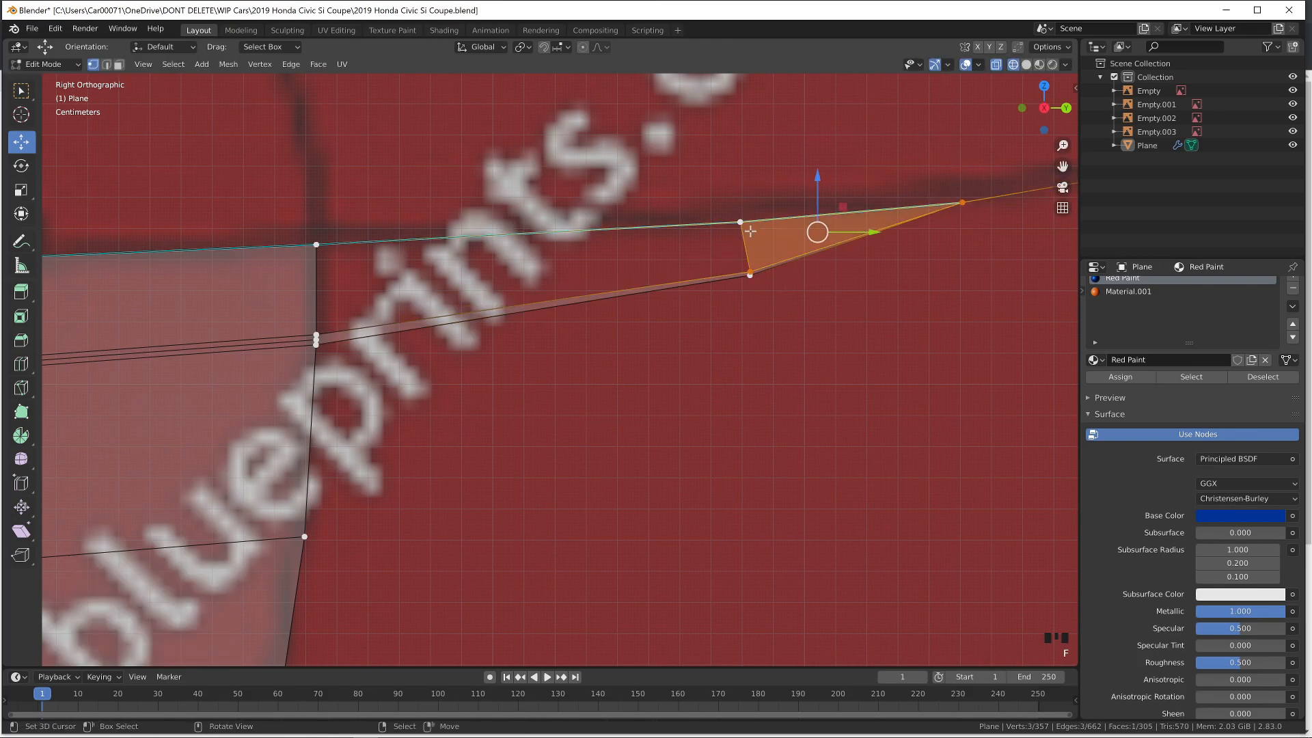
# Fill the remaining thin gap at the beltline strip's rear tip and save the file
pyautogui.keyDown('shift'); pyautogui.rightClick(753, 268); pyautogui.keyUp('shift')
pyautogui.press('f')
pyautogui.press('Tab')
pyautogui.moveTo(618, 351); pyautogui.dragTo(577, 392, button='middle')
pyautogui.press('z')
pyautogui.moveTo(777, 451); pyautogui.dragTo(860, 477, button='middle')
pyautogui.press('z')
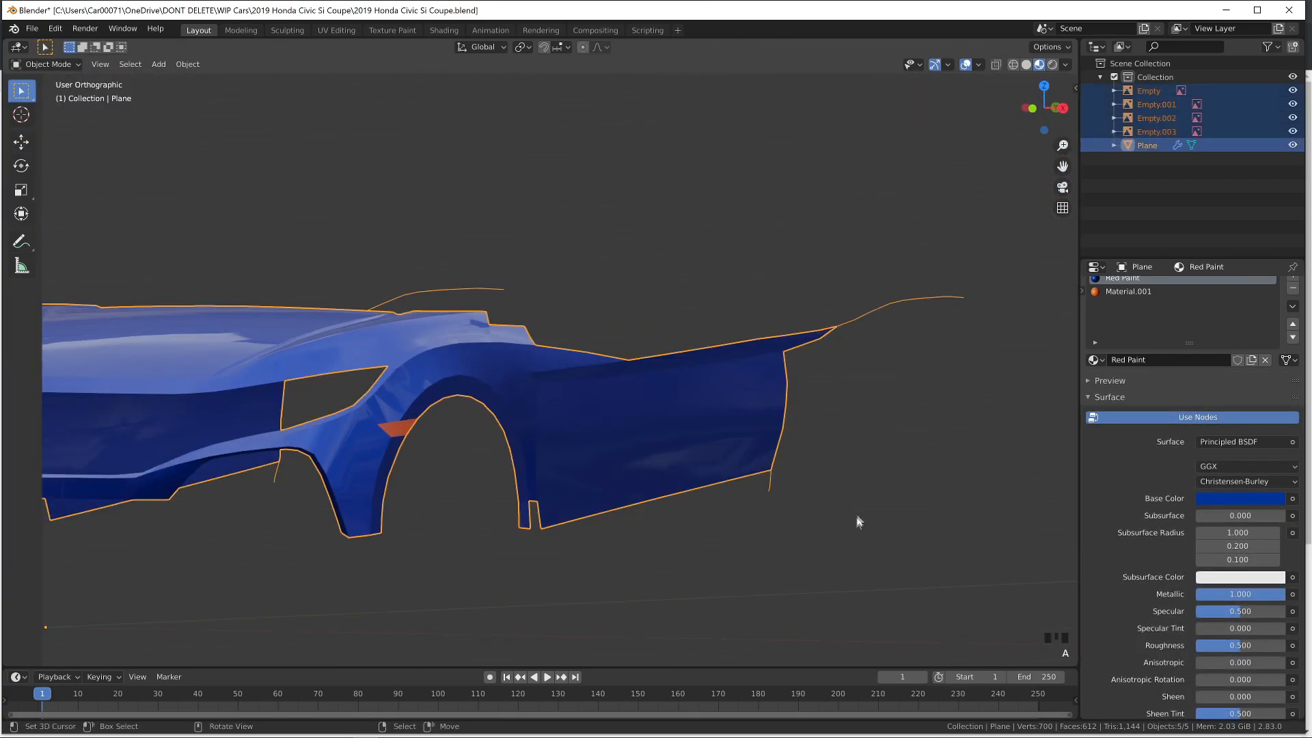
pyautogui.click(841, 601)
pyautogui.moveTo(844, 604)
pyautogui.mouseDown(button='middle')
pyautogui.moveTo(715, 613)
pyautogui.moveTo(827, 613)
pyautogui.moveTo(724, 580)
pyautogui.moveTo(875, 556)
pyautogui.mouseUp(button='middle')
pyautogui.hotkey('ctrl', 's')
pyautogui.press('z')
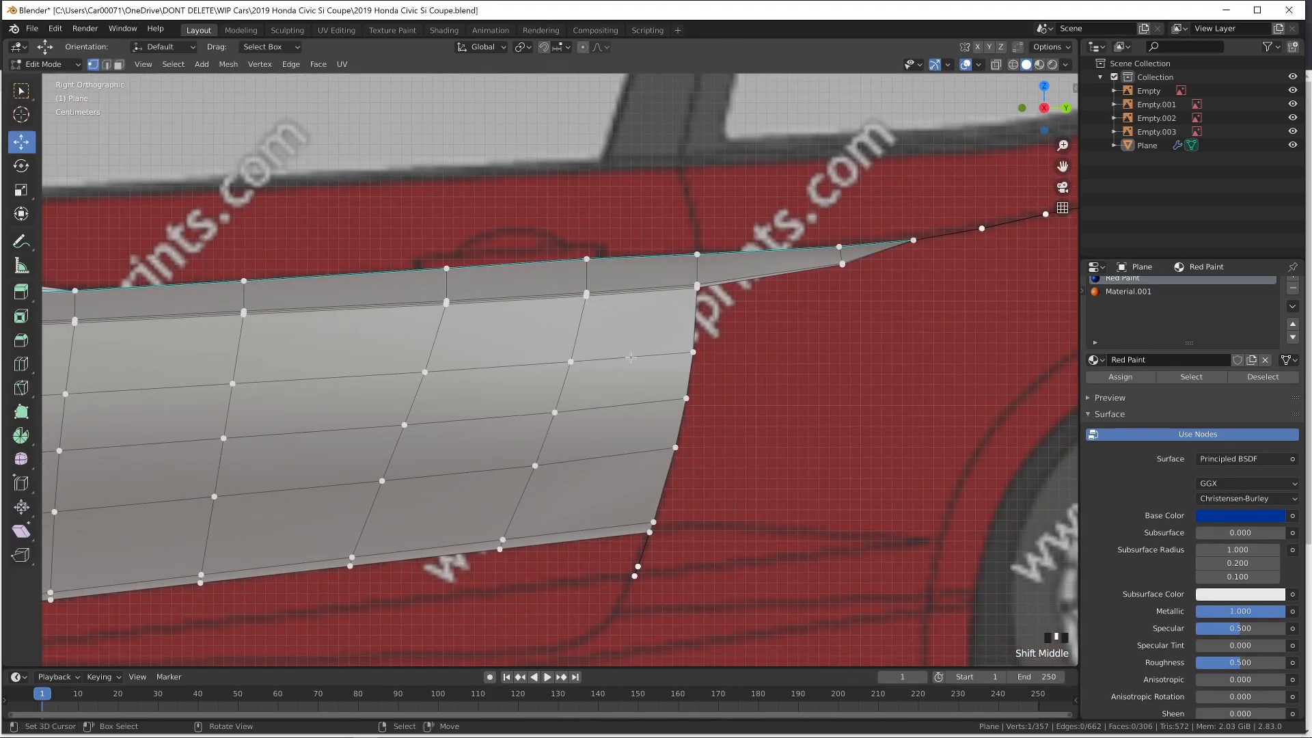
# Edge-slide the lower edge row of the bevel along the door crease below the beltline
pyautogui.keyDown('ctrl'); pyautogui.rightClick(706, 302); pyautogui.keyUp('ctrl')
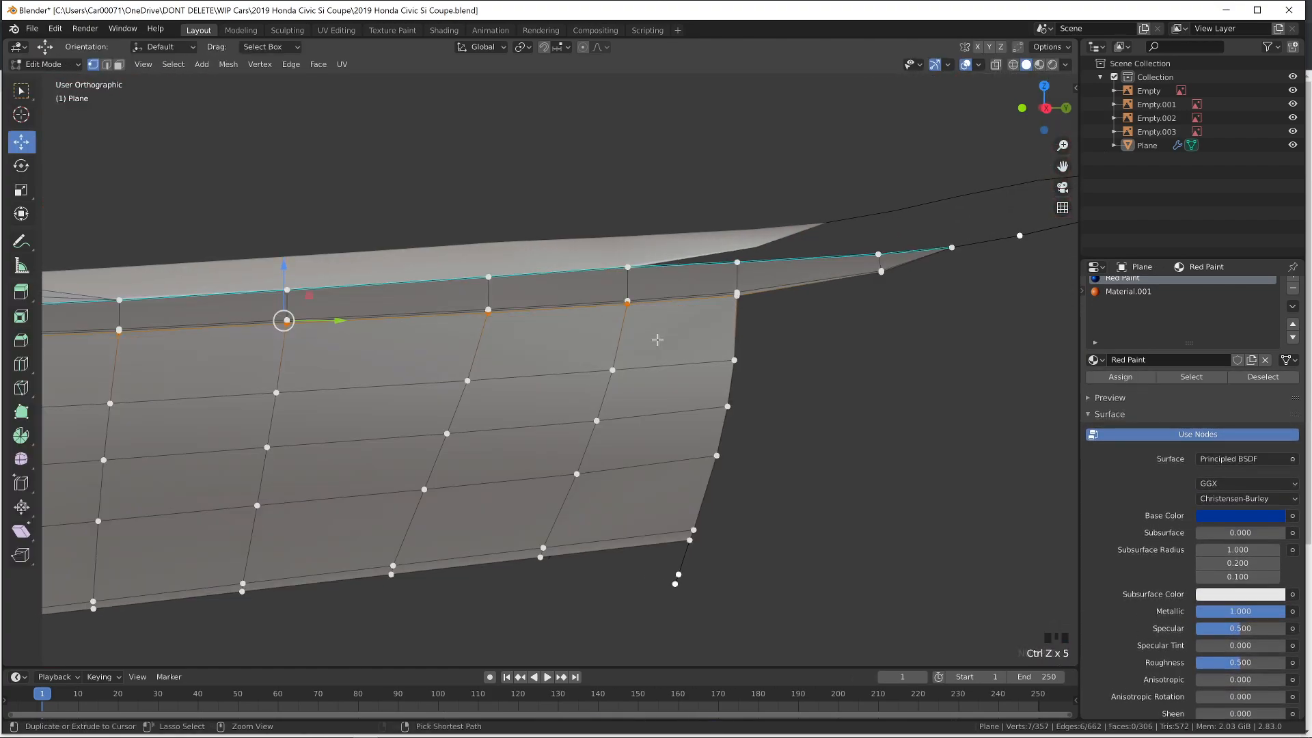
pyautogui.press('KP_3')
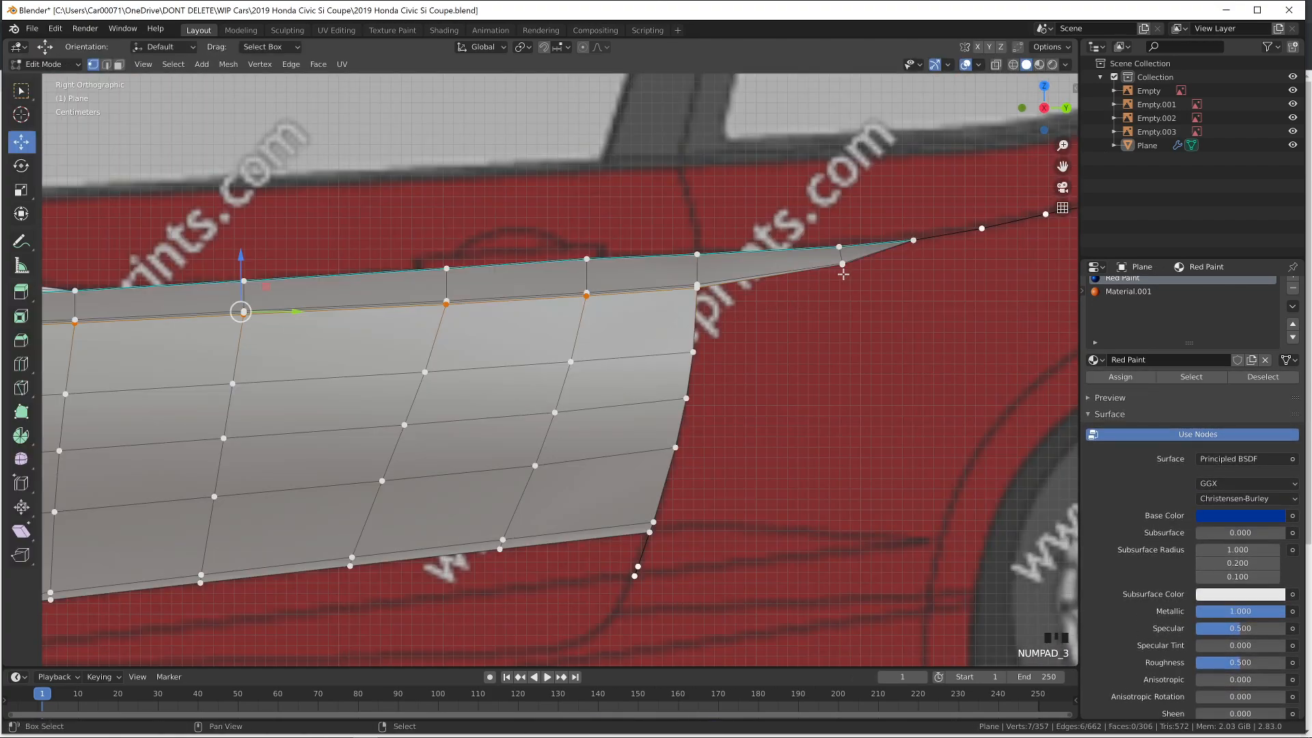
pyautogui.press('g')
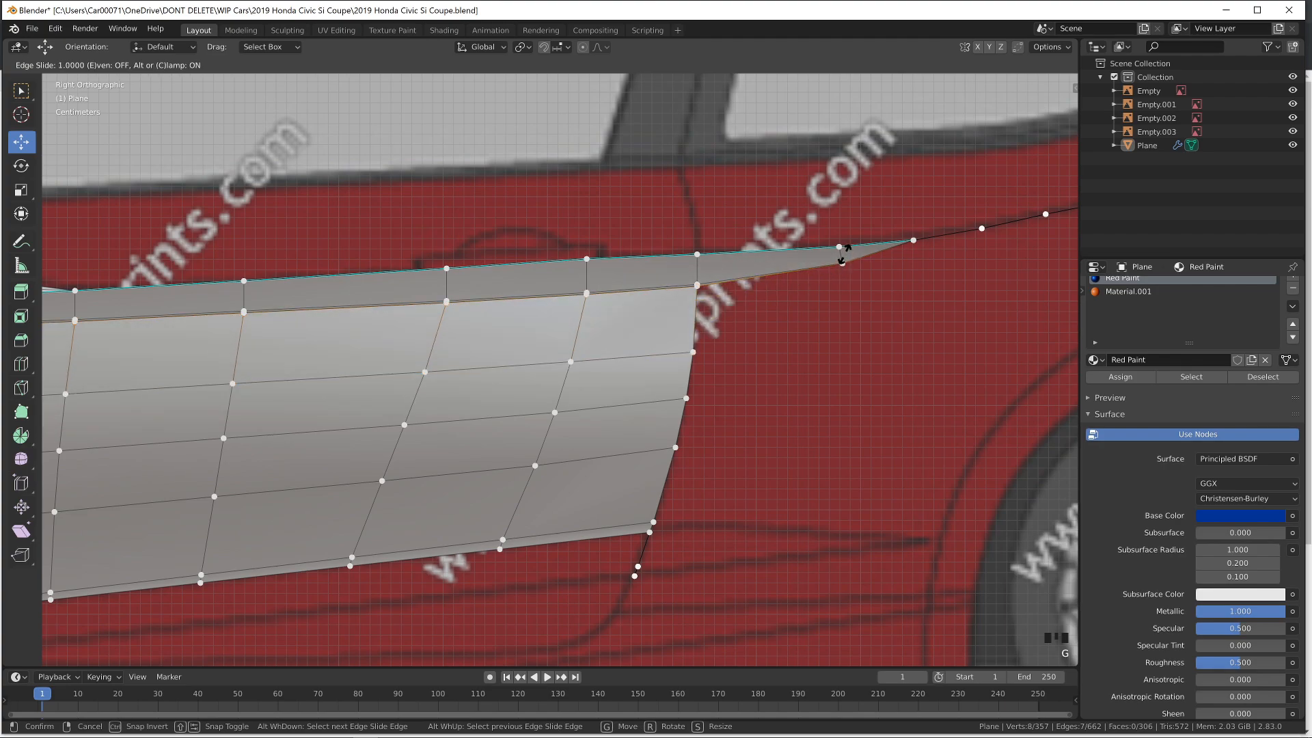
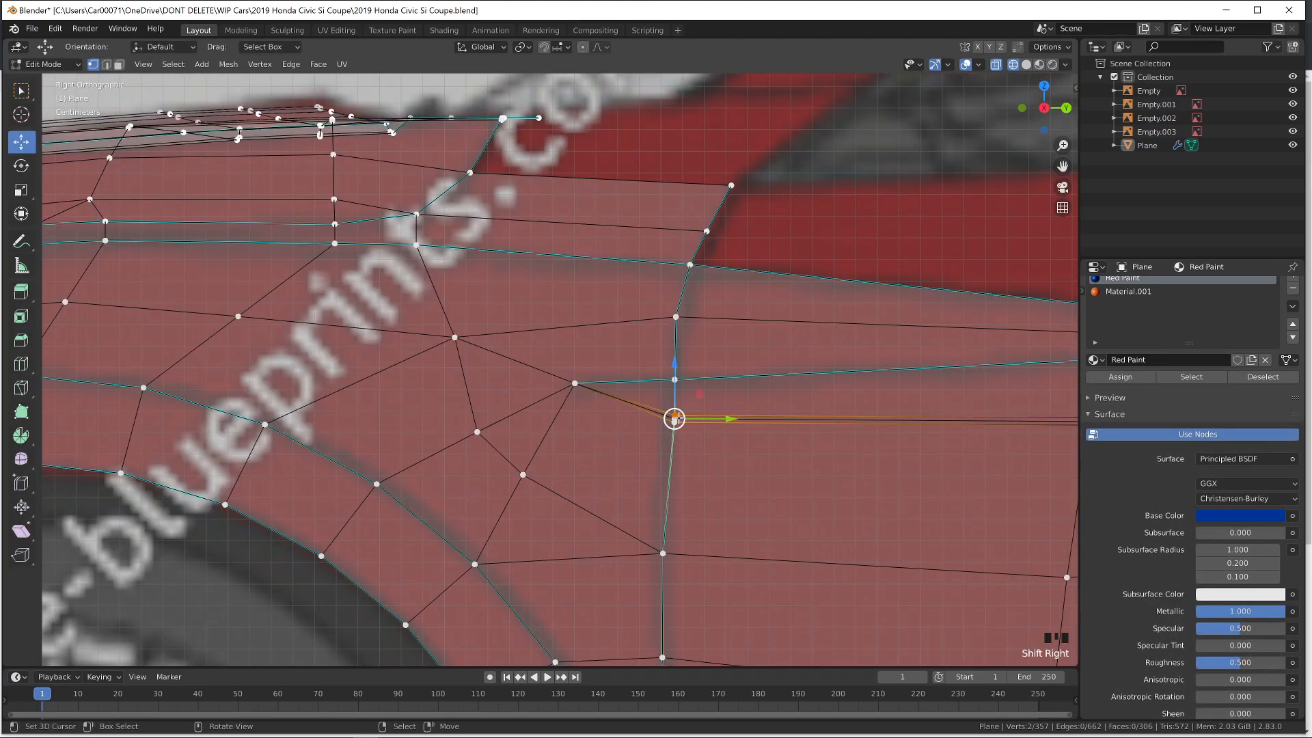
# Bevel the crease's front end at the fender-door gap and delete the excess vertices above and below it
pyautogui.click(678, 415)
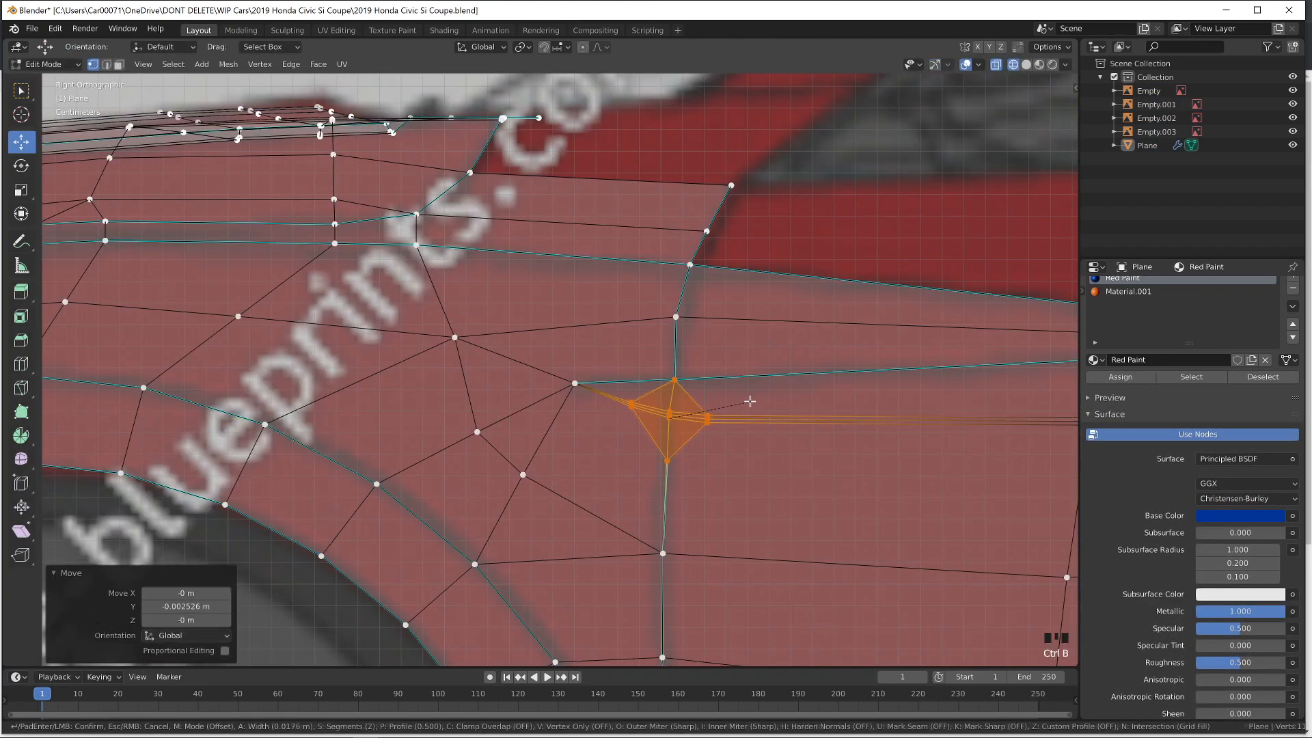
pyautogui.rightClick(668, 398)
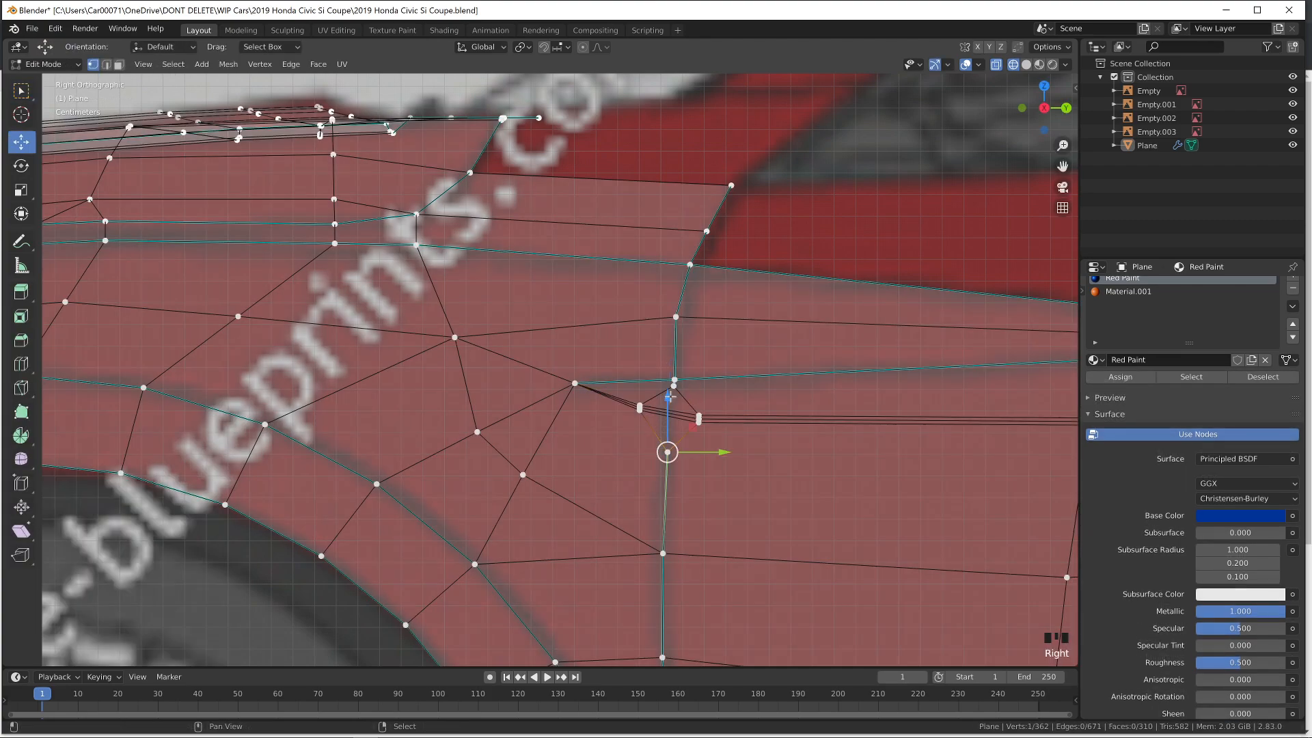
pyautogui.press('Delete')
pyautogui.click(646, 405)
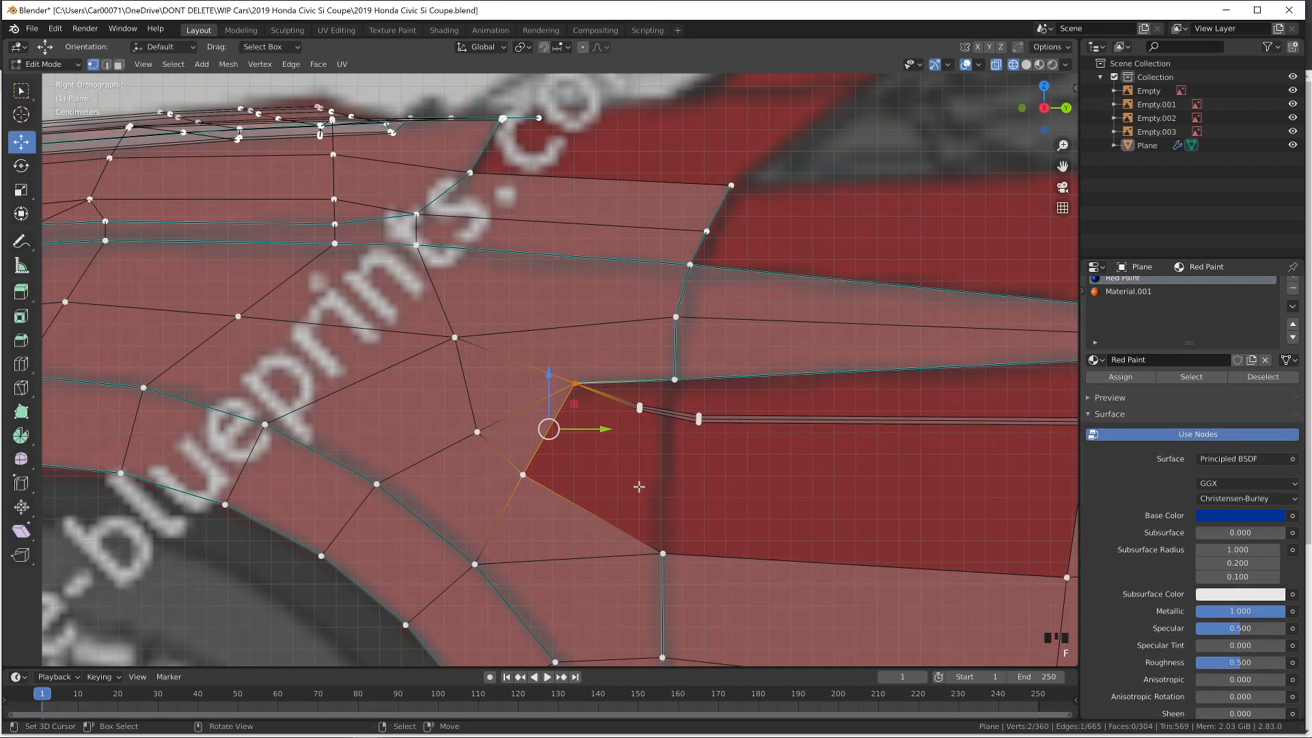
# Try to fill the fender gap below the bevel's front end with a single face
pyautogui.keyDown('shift'); pyautogui.rightClick(702, 440); pyautogui.keyUp('shift')
pyautogui.press('f')
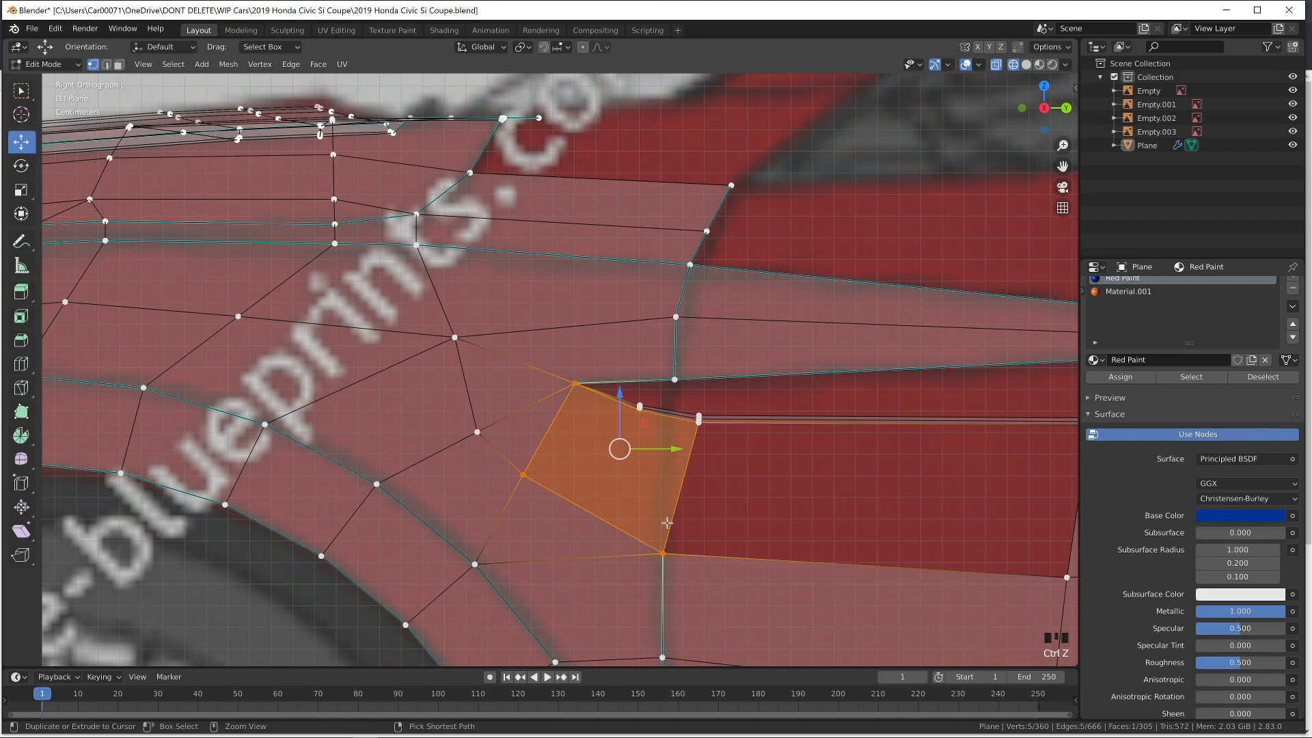
pyautogui.hotkey('ctrl', 'z')
pyautogui.hotkey('ctrl', 'z')
# Edge-slide the bevel's front vertices forward along the crease on the fender
pyautogui.keyDown('ctrl'); pyautogui.rightClick(703, 432); pyautogui.keyUp('ctrl')
pyautogui.press('g')
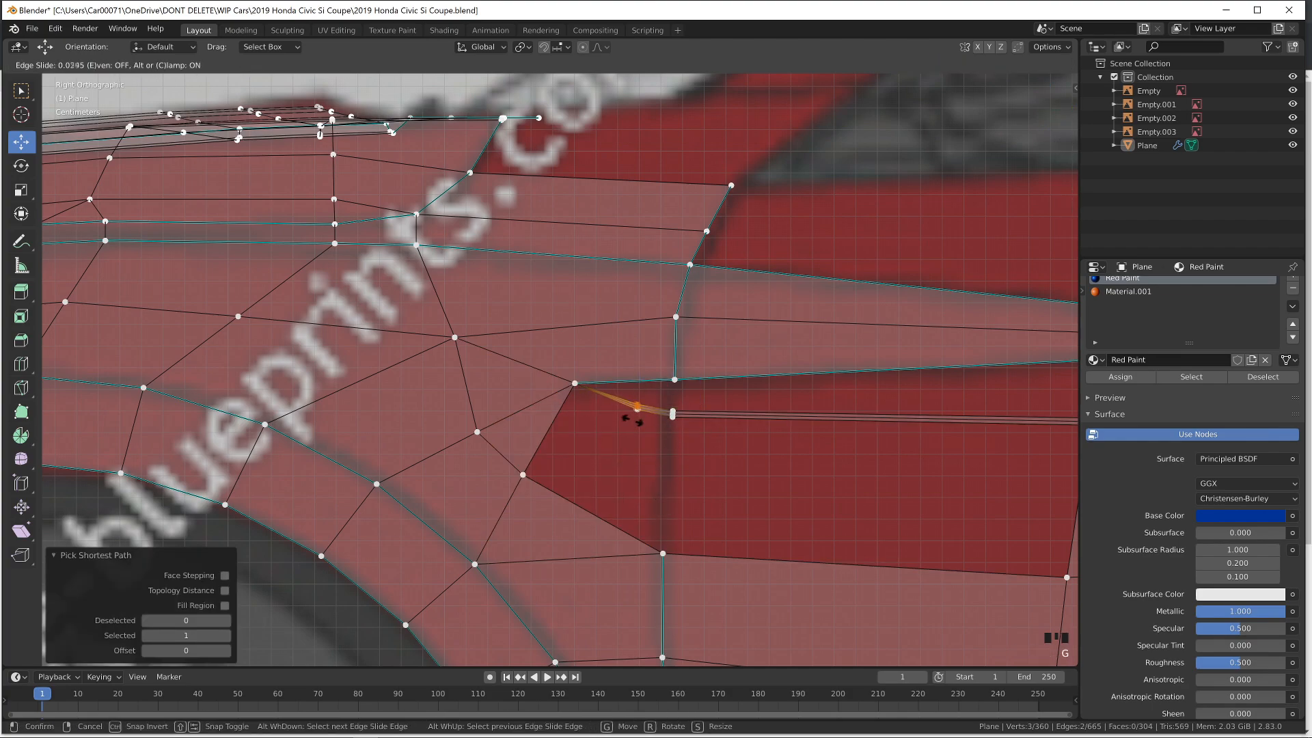
pyautogui.click(615, 415)
# Fill the open faces around the crease bevel on the fender and along the front of the door
pyautogui.hotkey('alt', 'z')
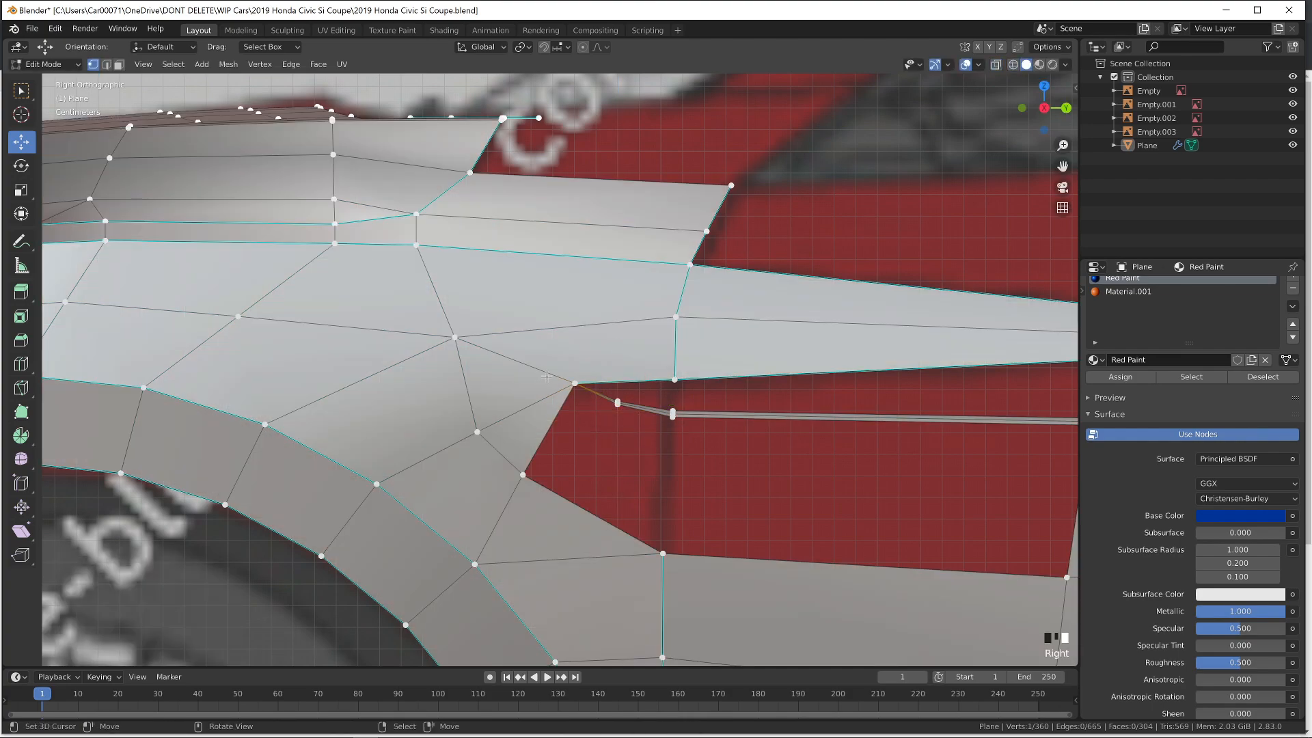
pyautogui.press('f')
pyautogui.rightClick(677, 424)
pyautogui.keyDown('shift'); pyautogui.rightClick(668, 539); pyautogui.keyUp('shift')
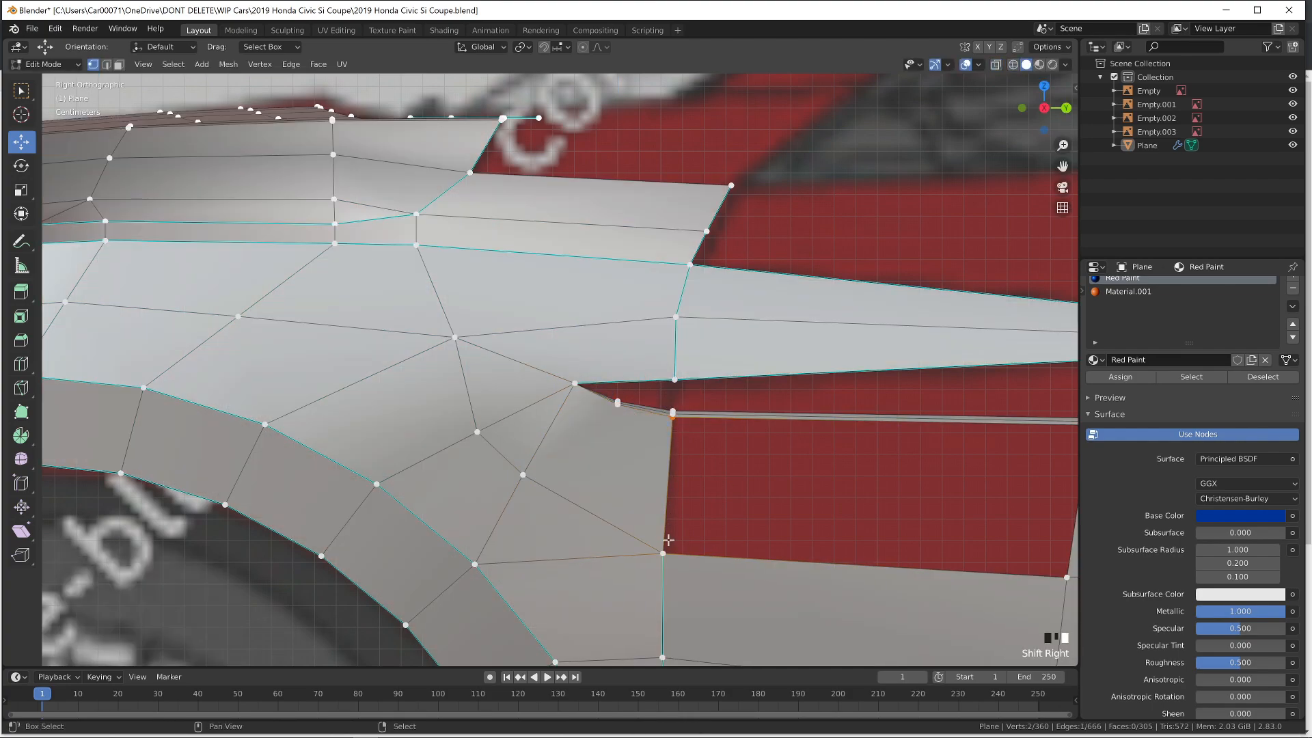
pyautogui.press('f')
pyautogui.keyDown('shift'); pyautogui.moveTo(1059, 417); pyautogui.dragTo(588, 395, button='middle'); pyautogui.keyUp('shift')
pyautogui.scroll(-2, 614, 390)
pyautogui.press('f')
pyautogui.press('Tab')
pyautogui.moveTo(533, 440); pyautogui.dragTo(496, 438, button='middle')
pyautogui.rightClick(604, 444)
pyautogui.rightClick(567, 433)
# Mark the door's front edge below the crease as sharp and save the file
pyautogui.press('Tab')
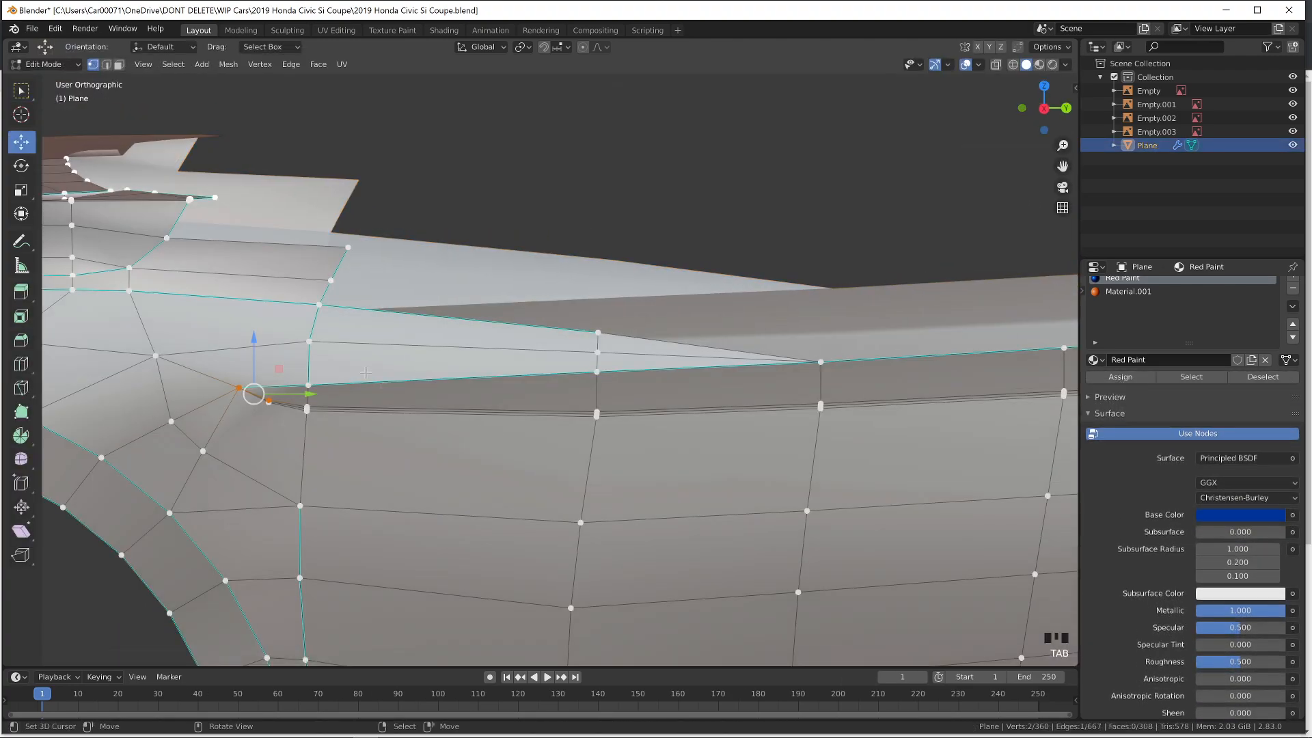
pyautogui.keyDown('alt'); pyautogui.rightClick(303, 465); pyautogui.keyUp('alt')
pyautogui.hotkey('ctrl', 'e')
pyautogui.click(301, 530)
pyautogui.press('Tab')
pyautogui.moveTo(300, 530); pyautogui.dragTo(638, 621, button='middle')
pyautogui.scroll(-2, 495, 617)
pyautogui.scroll(-2, 495, 618)
pyautogui.hotkey('ctrl', 's')
pyautogui.press('KP_3')
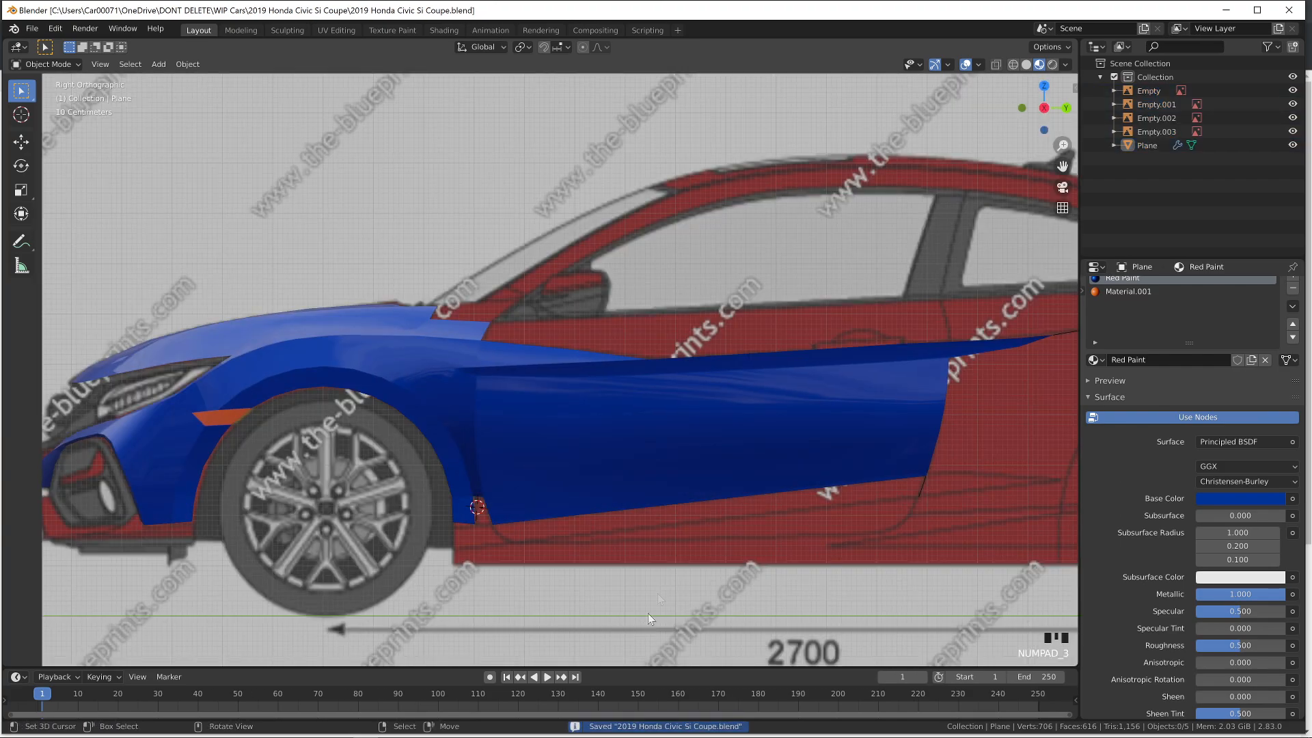
# Delete the fender's interior vertices between the wheel arch and the door's front edge, and save the file
pyautogui.scroll(2, 656, 594)
pyautogui.press('Tab')
pyautogui.scroll(2, 642, 515)
pyautogui.rightClick(314, 414)
pyautogui.keyDown('shift'); pyautogui.rightClick(282, 389); pyautogui.keyUp('shift')
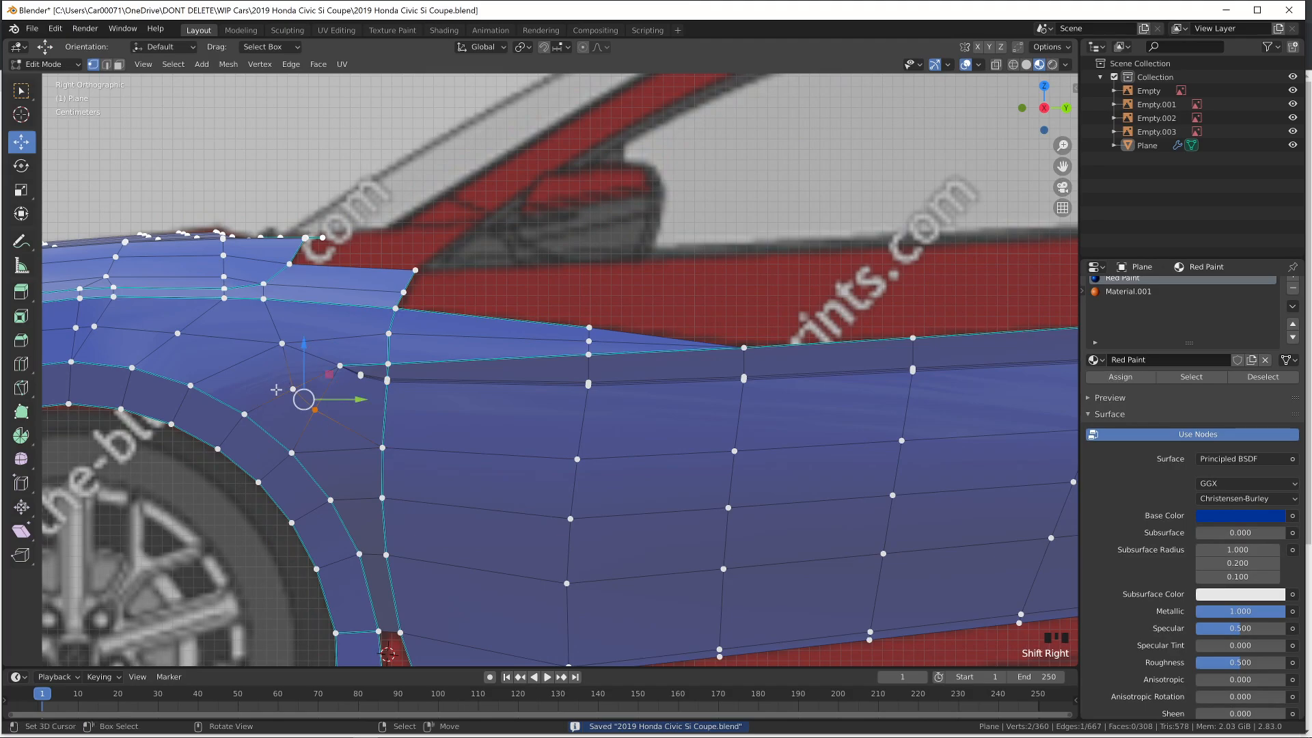
pyautogui.press('Delete')
pyautogui.press('Tab')
pyautogui.moveTo(309, 342); pyautogui.dragTo(768, 465, button='middle')
pyautogui.press('a')
pyautogui.press('a')
pyautogui.hotkey('ctrl', 's')
# Delete the second column of vertices from the door's front edge below the crease in Material Preview shading
pyautogui.press('KP_3')
pyautogui.press('z')
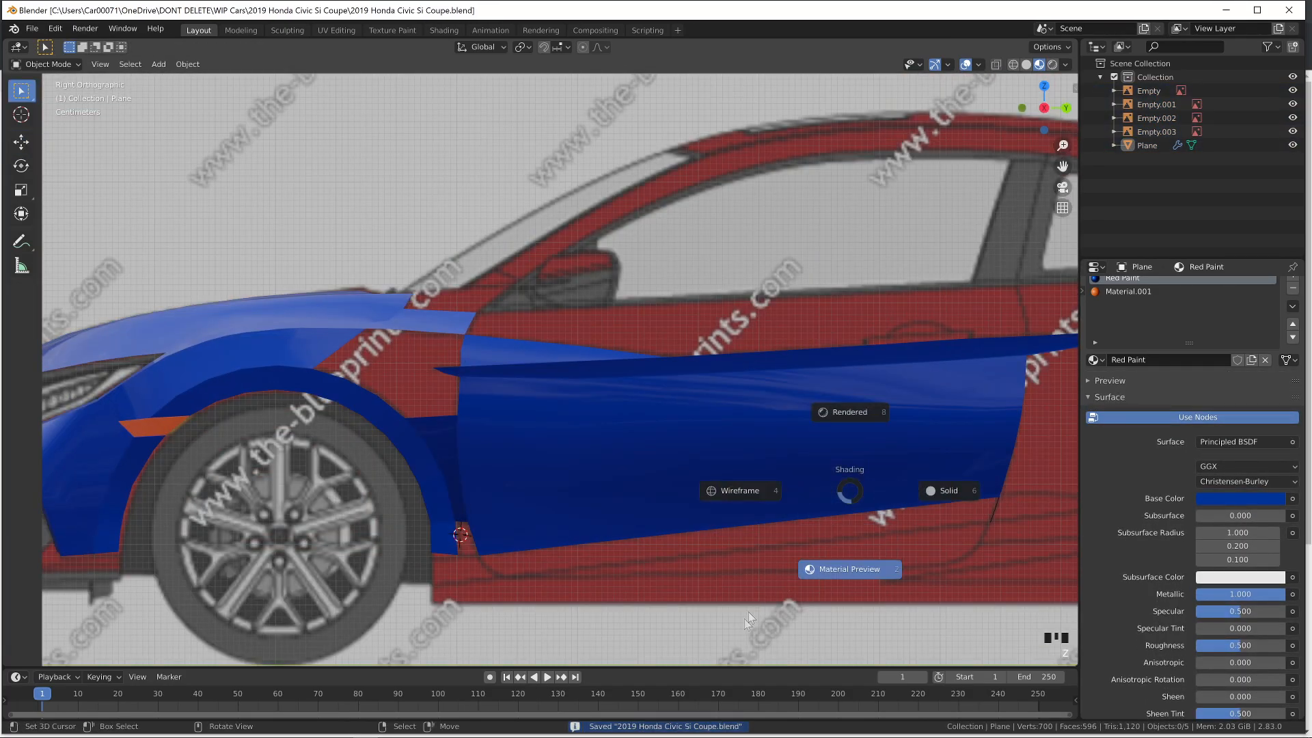
pyautogui.click(850, 569)
pyautogui.keyDown('shift'); pyautogui.moveTo(807, 574); pyautogui.dragTo(466, 489, button='middle'); pyautogui.keyUp('shift')
pyautogui.press('Tab')
pyautogui.press('Tab')
pyautogui.scroll(-2, 567, 501)
pyautogui.moveTo(588, 511); pyautogui.dragTo(766, 481, button='middle')
pyautogui.press('Tab')
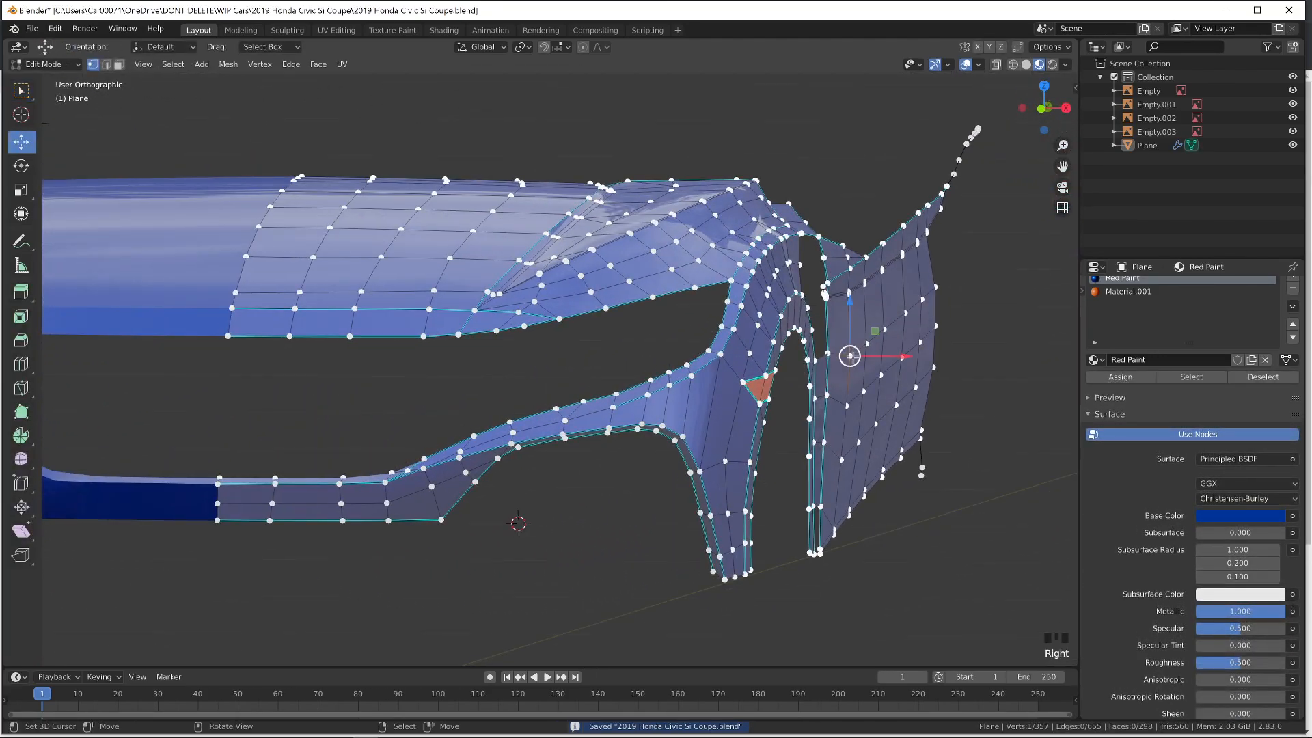
pyautogui.keyDown('ctrl'); pyautogui.rightClick(842, 458); pyautogui.keyUp('ctrl')
pyautogui.moveTo(901, 404); pyautogui.dragTo(898, 405)
pyautogui.click(899, 404)
pyautogui.moveTo(898, 402); pyautogui.dragTo(829, 398, button='middle')
pyautogui.press('Delete')
pyautogui.click(829, 398)
# Select the border of the opening at the front of the door and close it with Grid Fill, span 1
pyautogui.press('KP_3')
pyautogui.keyDown('ctrl'); pyautogui.rightClick(356, 497); pyautogui.keyUp('ctrl')
pyautogui.keyDown('shift'); pyautogui.rightClick(96, 483); pyautogui.keyUp('shift')
pyautogui.keyDown('ctrl'); pyautogui.rightClick(80, 284); pyautogui.keyUp('ctrl')
pyautogui.press('space')
pyautogui.press('Return')
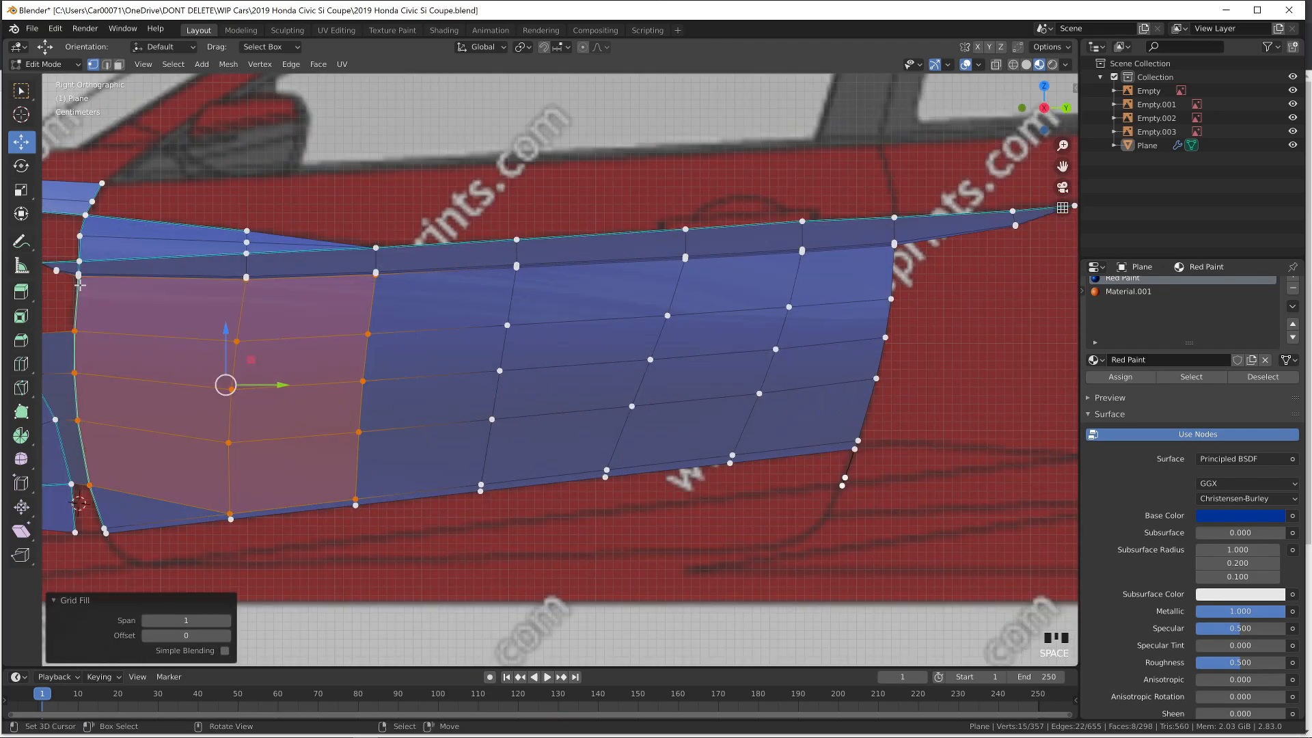
pyautogui.moveTo(80, 285); pyautogui.dragTo(154, 301, button='middle')
pyautogui.press('Tab')
pyautogui.moveTo(362, 382); pyautogui.dragTo(438, 469, button='middle')
pyautogui.scroll(-3, 540, 574)
pyautogui.moveTo(532, 574); pyautogui.dragTo(489, 566, button='middle')
pyautogui.press('a')
pyautogui.press('a')
pyautogui.press('a')
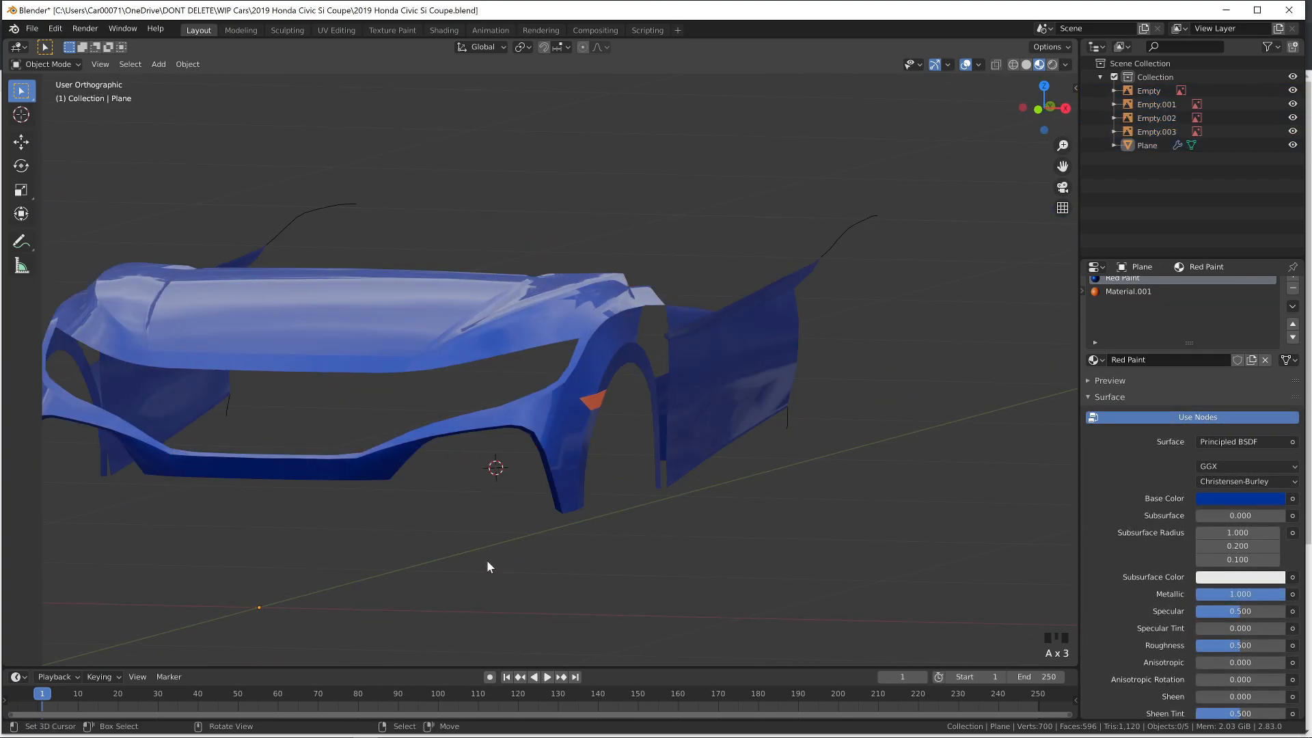
# Slide the vertices along the door's front edge downward to even out their spacing
pyautogui.press('KP_3')
pyautogui.press('Tab')
pyautogui.scroll(4, 493, 551)
pyautogui.keyDown('ctrl'); pyautogui.rightClick(391, 360); pyautogui.keyUp('ctrl')
pyautogui.rightClick(270, 480)
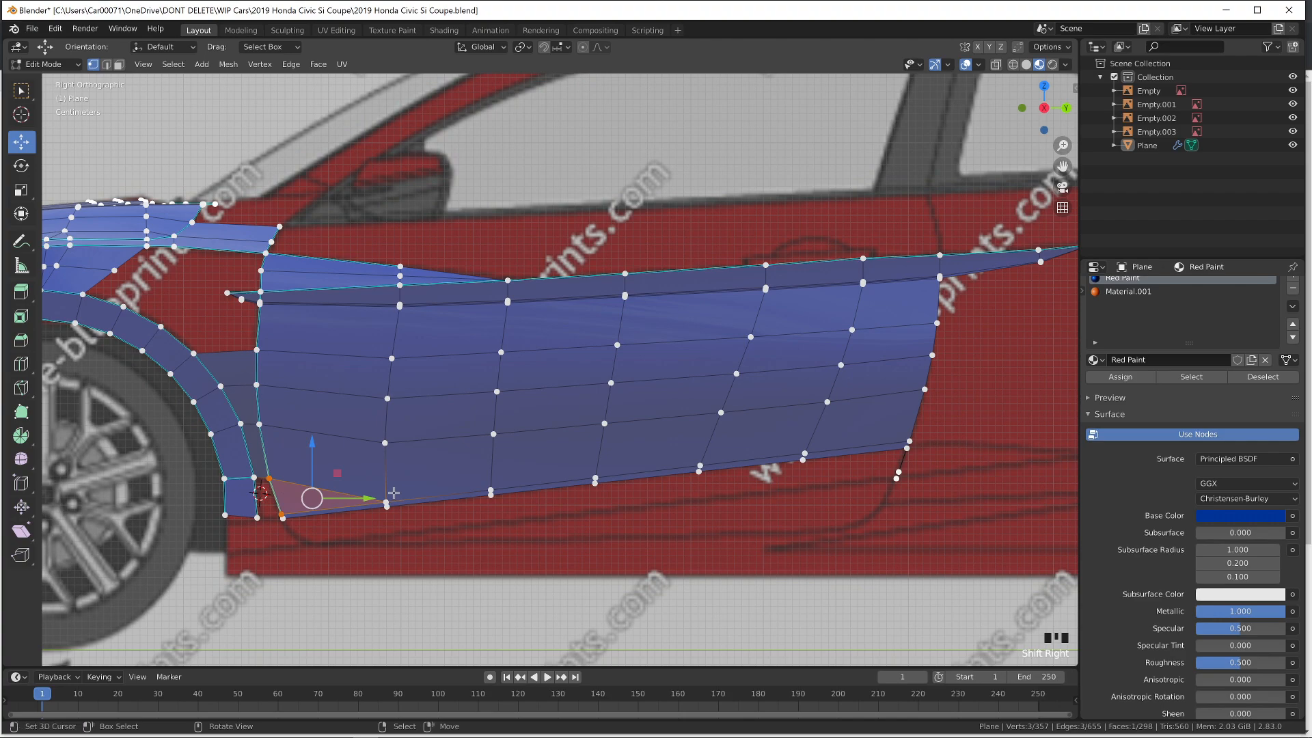
pyautogui.click(269, 439)
pyautogui.rightClick(263, 389)
pyautogui.press('g')
pyautogui.press('g')
pyautogui.click(266, 411)
pyautogui.rightClick(265, 355)
pyautogui.press('g')
pyautogui.press('g')
pyautogui.click(269, 371)
# Check the door's reflections in Material Preview shading and save the file
pyautogui.press('Tab')
pyautogui.moveTo(666, 478); pyautogui.dragTo(635, 486, button='middle')
pyautogui.press('z')
pyautogui.click(757, 569)
pyautogui.moveTo(769, 568); pyautogui.dragTo(954, 567, button='middle')
pyautogui.scroll(1, 645, 507)
pyautogui.scroll(-3, 768, 538)
pyautogui.moveTo(769, 539)
pyautogui.mouseDown(button='middle')
pyautogui.moveTo(732, 555)
pyautogui.moveTo(762, 555)
pyautogui.mouseUp(button='middle')
pyautogui.hotkey('ctrl', 's')
pyautogui.press('KP_3')
# Fill the gap between the wheel arch strip's lower rear end and the door's lower front corner
pyautogui.press('Tab')
pyautogui.keyDown('shift'); pyautogui.moveTo(500, 462); pyautogui.dragTo(688, 371, button='middle'); pyautogui.keyUp('shift')
pyautogui.scroll(7, 688, 372)
pyautogui.moveTo(619, 367); pyautogui.dragTo(584, 366, button='right')
pyautogui.click(594, 372)
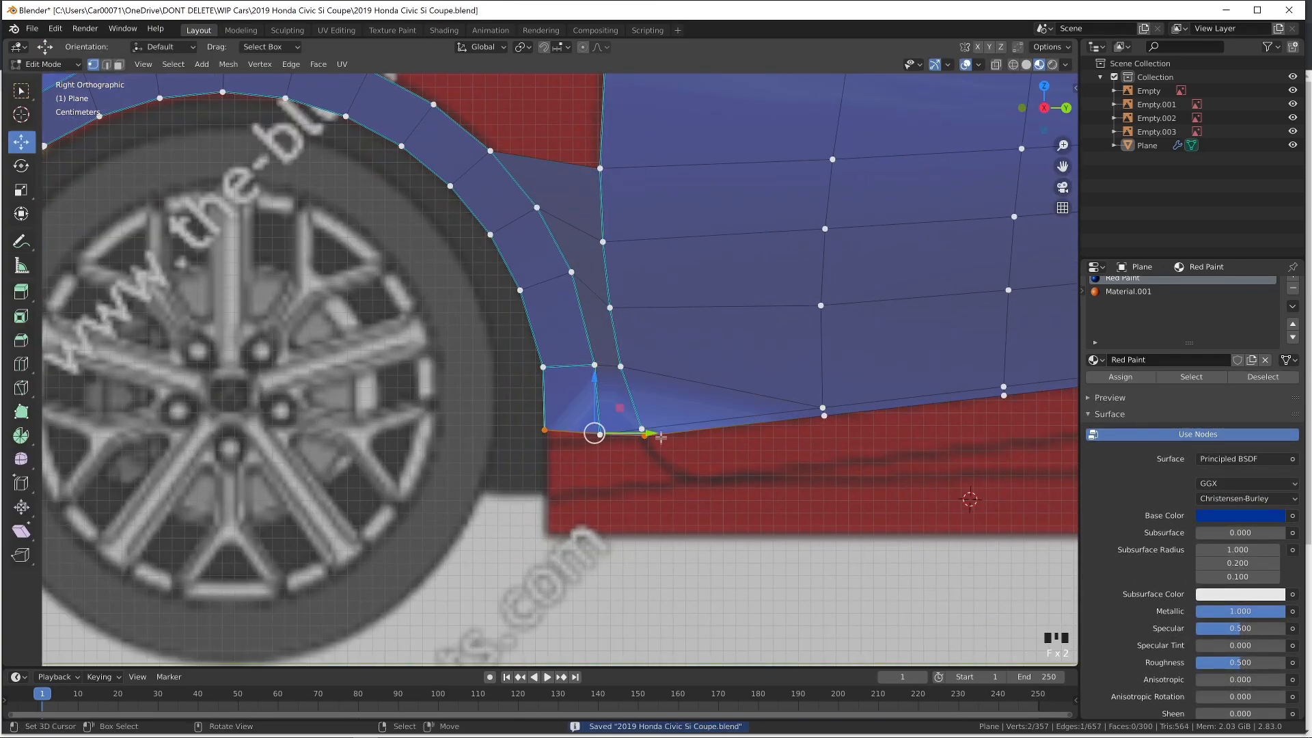
pyautogui.keyDown('shift'); pyautogui.rightClick(648, 442); pyautogui.keyUp('shift')
pyautogui.press('f')
pyautogui.press('Tab')
pyautogui.press('z')
pyautogui.click(710, 535)
pyautogui.moveTo(705, 537); pyautogui.dragTo(654, 547, button='middle')
pyautogui.scroll(-1, 653, 546)
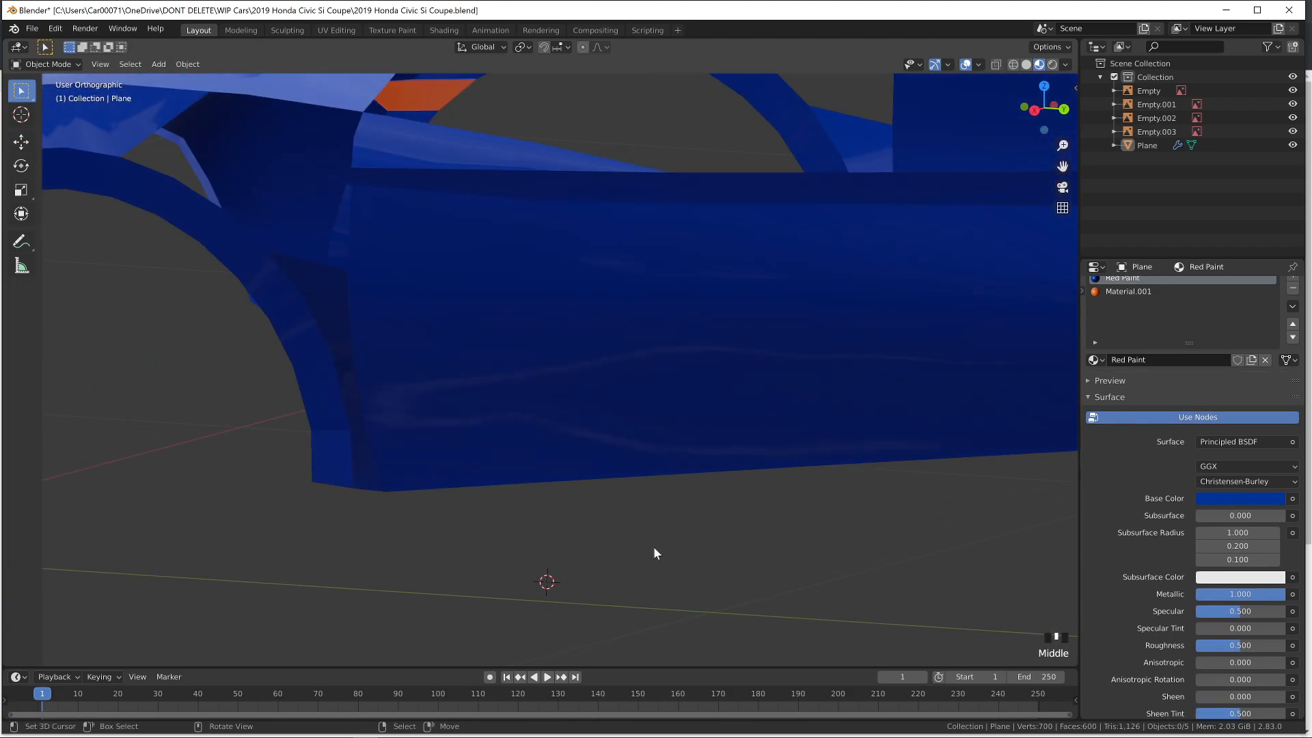
# Mark the short edges across the arch strip's lower rear end as sharp and switch to Solid shading
pyautogui.press('Tab')
pyautogui.press('a')
pyautogui.rightClick(364, 436)
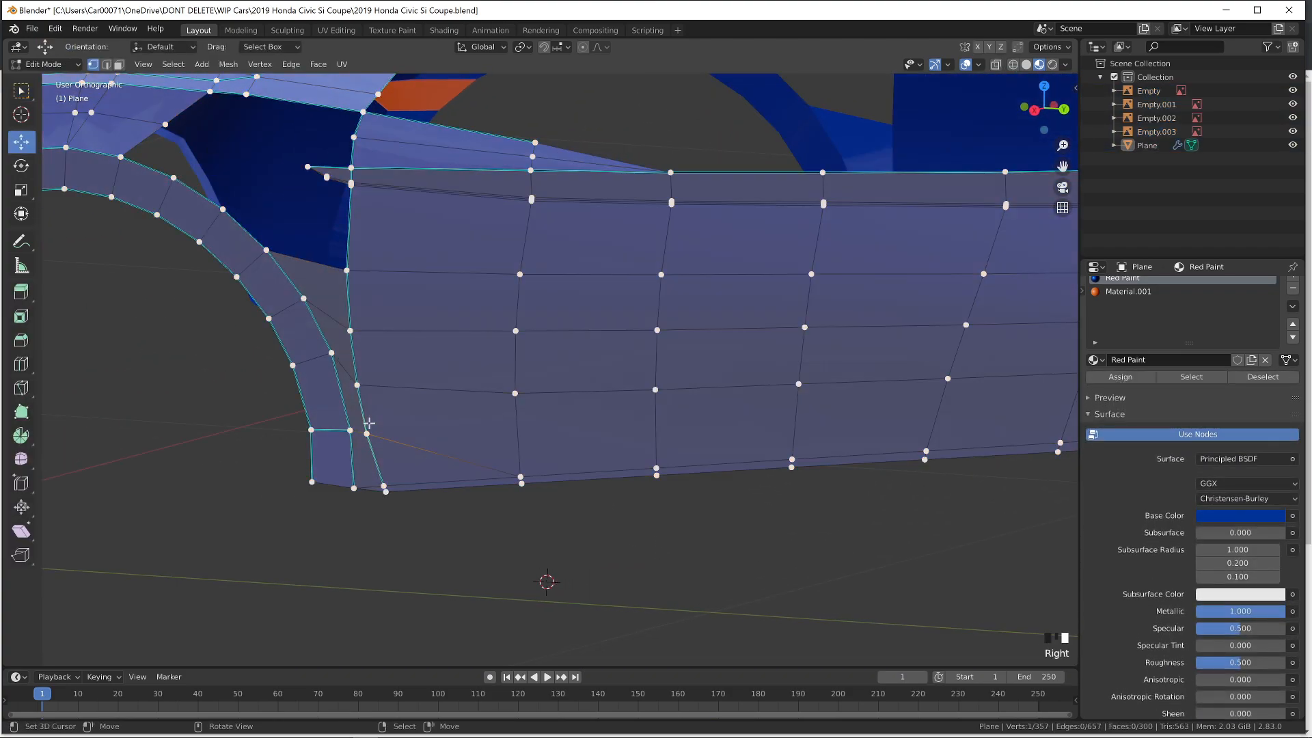
pyautogui.keyDown('ctrl'); pyautogui.rightClick(308, 433); pyautogui.keyUp('ctrl')
pyautogui.hotkey('ctrl', 'e')
pyautogui.click(294, 436)
pyautogui.press('Tab')
pyautogui.moveTo(605, 478); pyautogui.dragTo(578, 481, button='middle')
pyautogui.press('z')
pyautogui.click(569, 525)
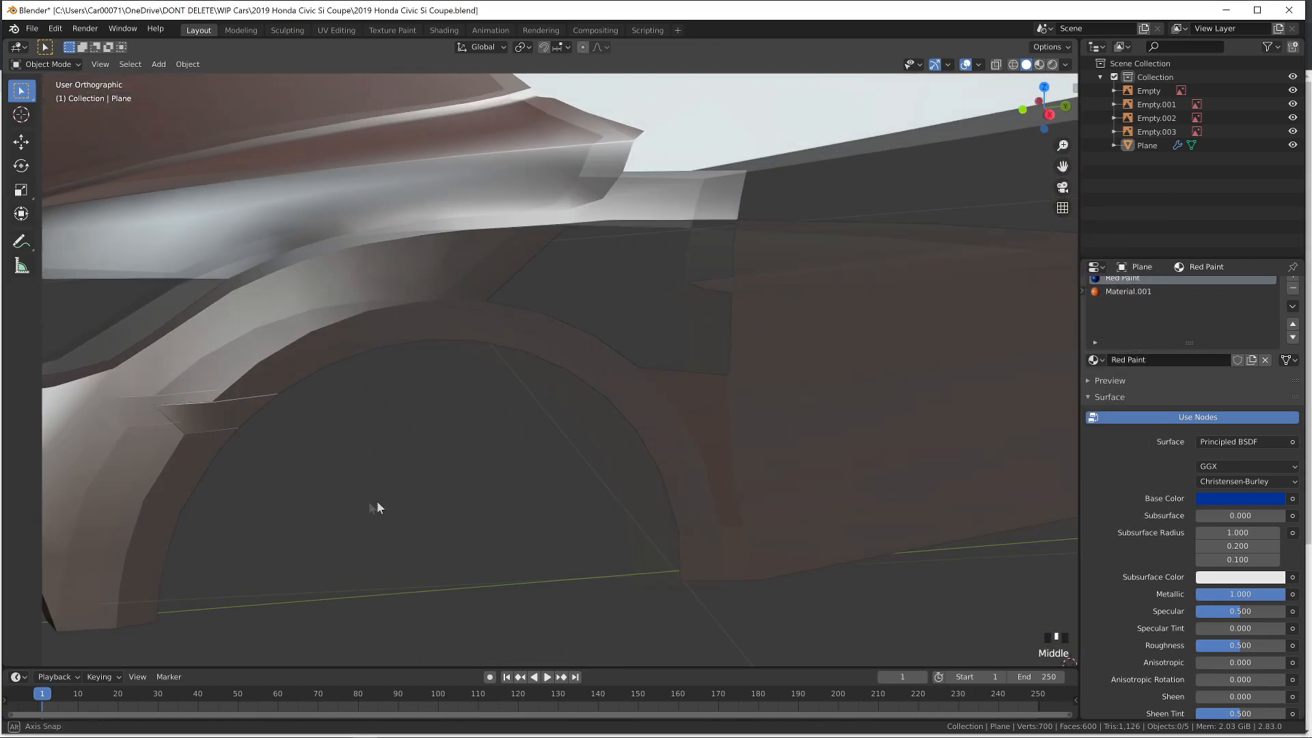
# Adjust the position of the vertices on the arch strip behind the front wheel
pyautogui.press('Tab')
pyautogui.keyDown('shift'); pyautogui.moveTo(733, 474); pyautogui.dragTo(778, 448, button='middle'); pyautogui.keyUp('shift')
pyautogui.keyDown('shift'); pyautogui.rightClick(681, 463); pyautogui.keyUp('shift')
pyautogui.moveTo(785, 449); pyautogui.dragTo(791, 450)
pyautogui.rightClick(763, 392)
pyautogui.moveTo(763, 392); pyautogui.dragTo(676, 418, button='middle')
pyautogui.moveTo(714, 438); pyautogui.dragTo(717, 373)
# Move two vertices on the upper rear part of the wheel arch strip slightly inward along the X axis
pyautogui.rightClick(662, 380)
pyautogui.keyDown('shift'); pyautogui.rightClick(651, 411); pyautogui.keyUp('shift')
pyautogui.hotkey('ctrl', 'z')
pyautogui.rightClick(654, 349)
pyautogui.keyDown('shift'); pyautogui.rightClick(645, 389); pyautogui.keyUp('shift')
pyautogui.press('Tab')
pyautogui.moveTo(716, 373); pyautogui.dragTo(743, 331, button='middle')
pyautogui.rightClick(736, 146)
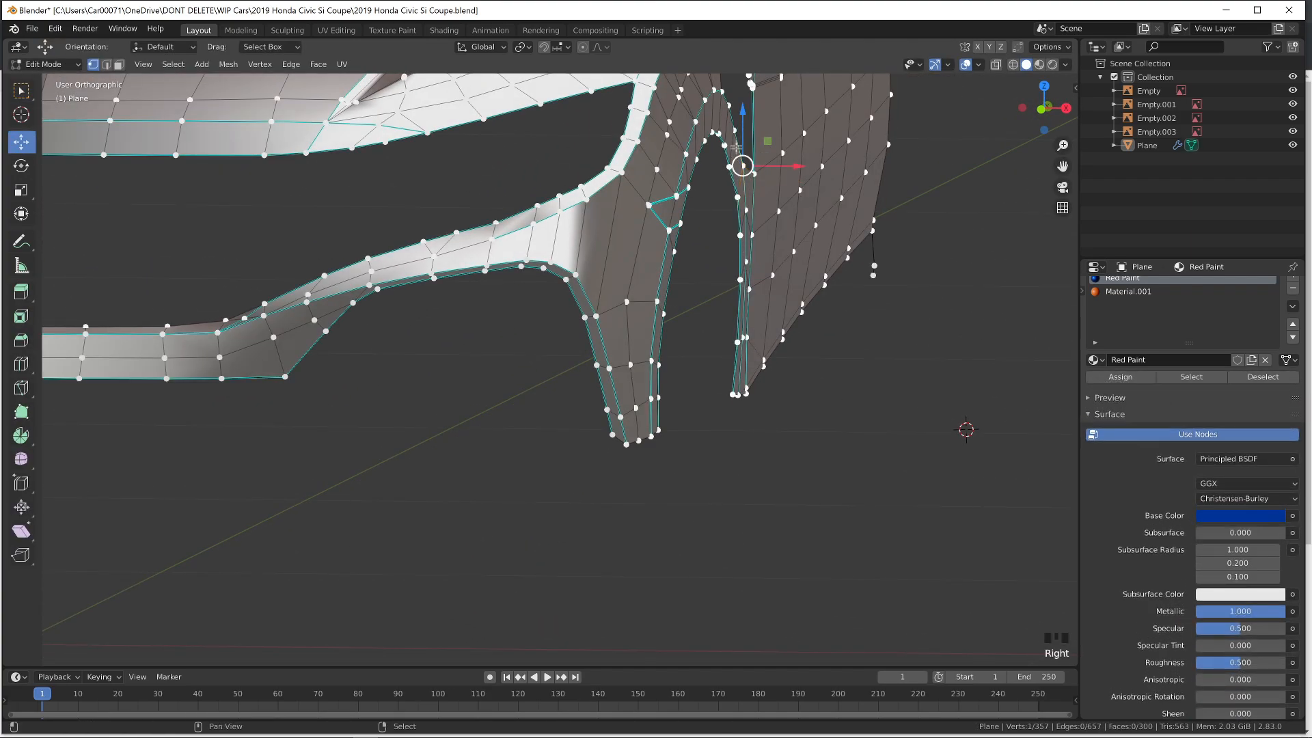
pyautogui.moveTo(726, 158); pyautogui.dragTo(736, 152, button='right')
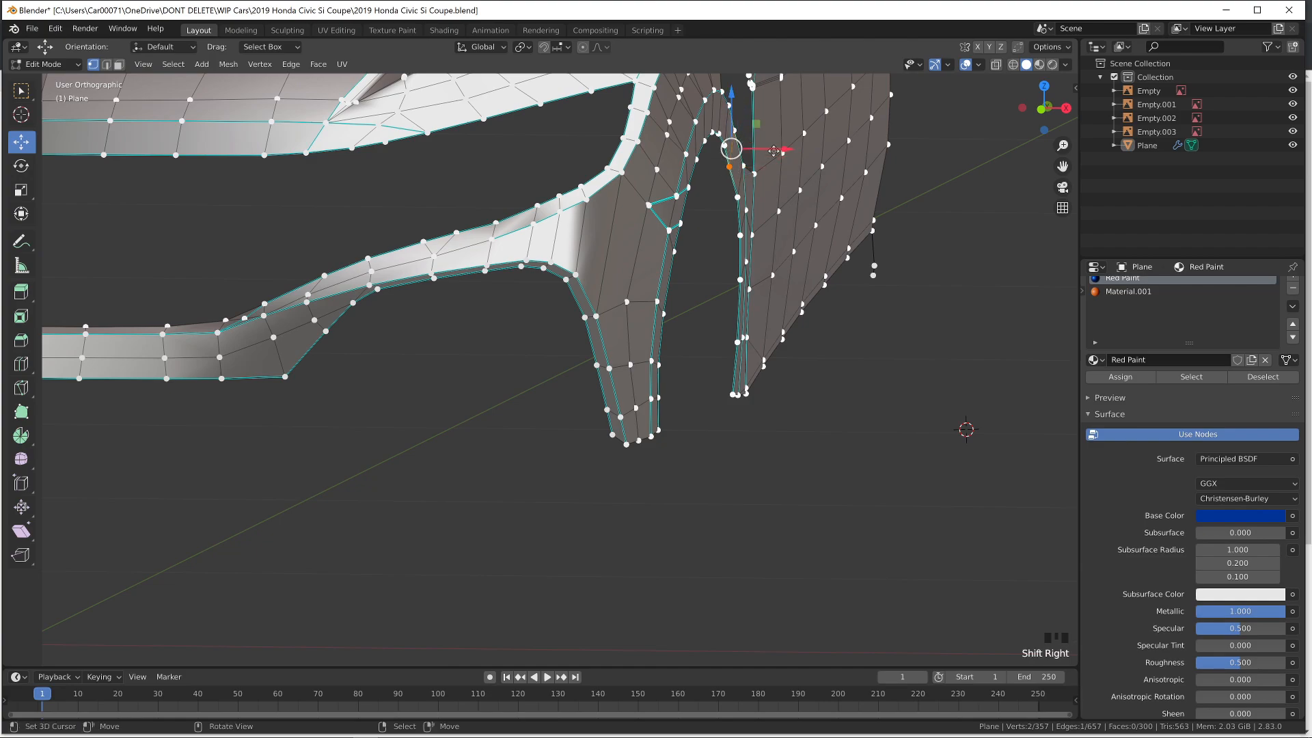
pyautogui.moveTo(785, 148); pyautogui.dragTo(776, 151)
pyautogui.press('Tab')
pyautogui.press('z')
pyautogui.moveTo(959, 301); pyautogui.dragTo(833, 370, button='middle')
# Connect the fender's rear middle vertex to the front tip of the door crease with an edge divided into three segments
pyautogui.press('KP_3')
pyautogui.press('Tab')
pyautogui.keyDown('shift'); pyautogui.moveTo(139, 269); pyautogui.dragTo(493, 435, button='middle'); pyautogui.keyUp('shift')
pyautogui.rightClick(530, 309)
pyautogui.keyDown('shift'); pyautogui.rightClick(441, 296); pyautogui.keyUp('shift')
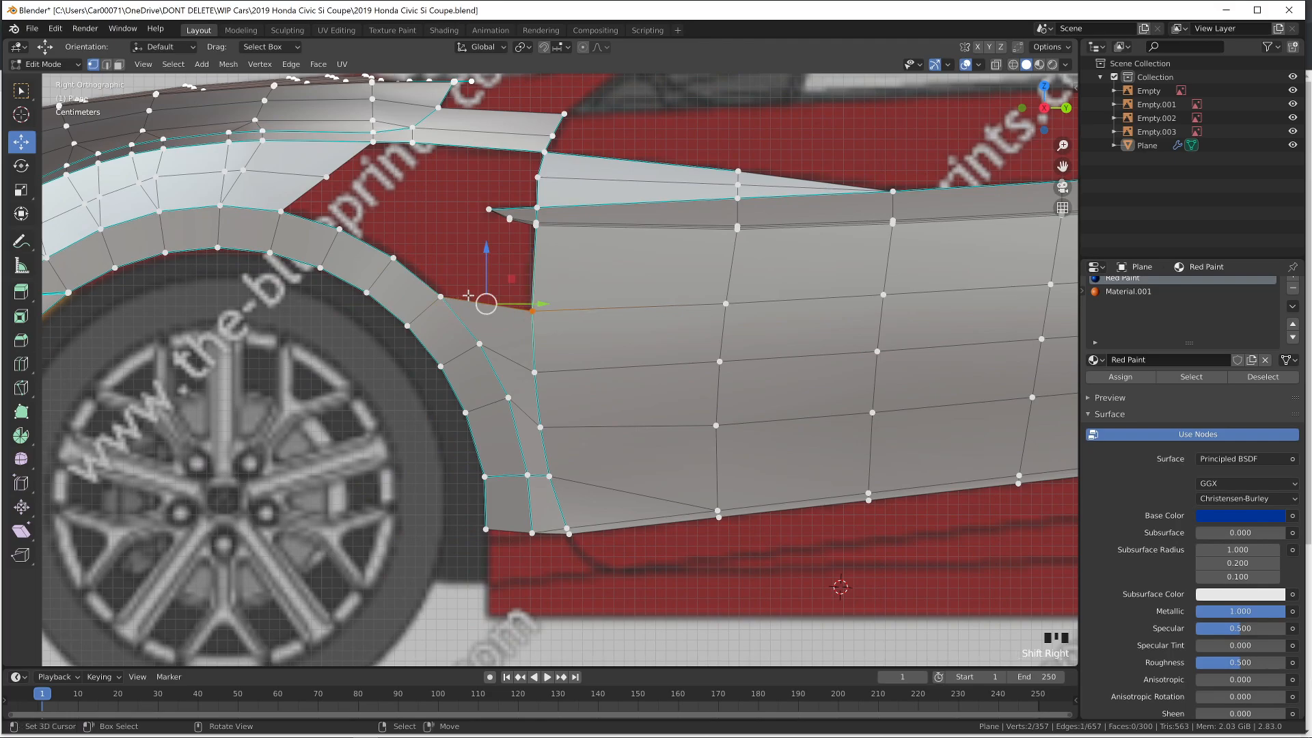
pyautogui.keyDown('shift'); pyautogui.moveTo(402, 257); pyautogui.dragTo(478, 422, button='middle'); pyautogui.keyUp('shift')
pyautogui.scroll(4, 449, 362)
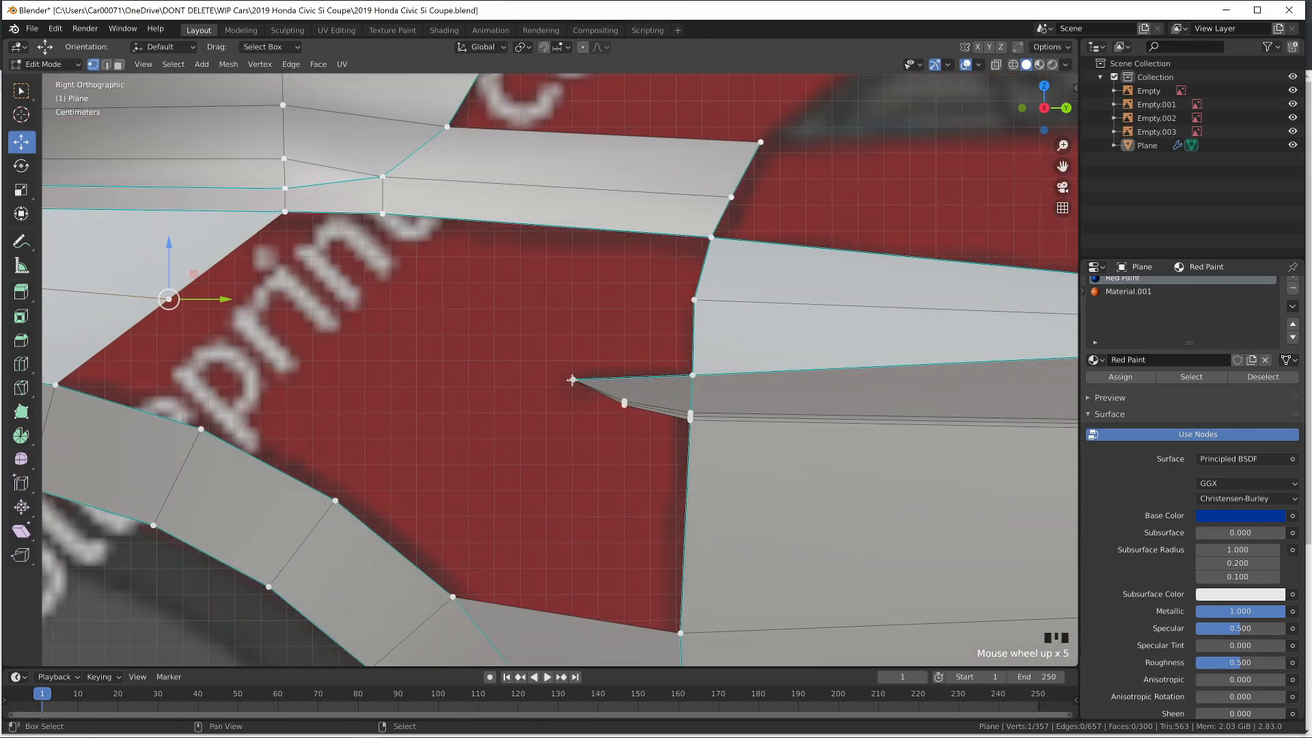
pyautogui.scroll(-3, 444, 359)
pyautogui.hotkey('ctrl', 'r')
pyautogui.click(436, 356)
pyautogui.moveTo(438, 356); pyautogui.dragTo(439, 354)
pyautogui.rightClick(334, 329)
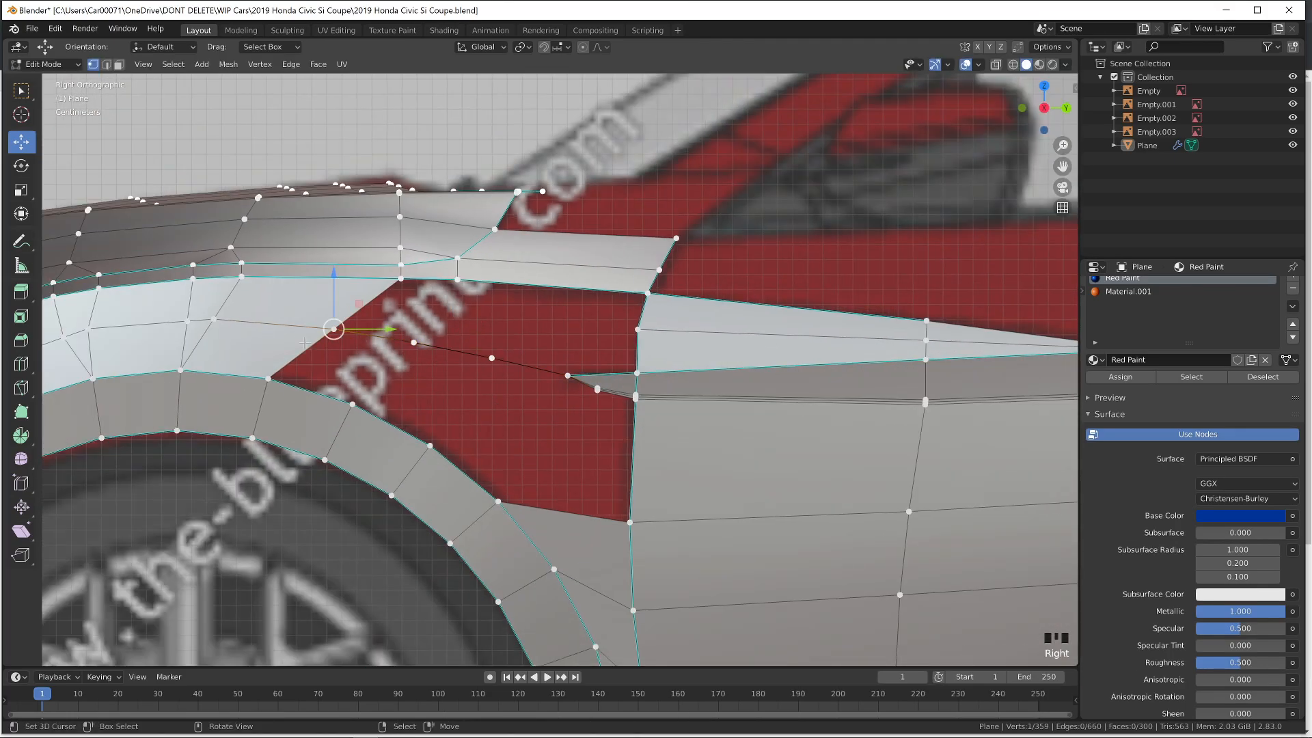
# Fill three faces between the new fender edge line and the upper rear edge of the wheel arch strip
pyautogui.keyDown('shift'); pyautogui.rightClick(269, 379); pyautogui.keyUp('shift')
pyautogui.press('f')
pyautogui.press('f')
pyautogui.press('f')
pyautogui.scroll(1, 499, 440)
pyautogui.press('f')
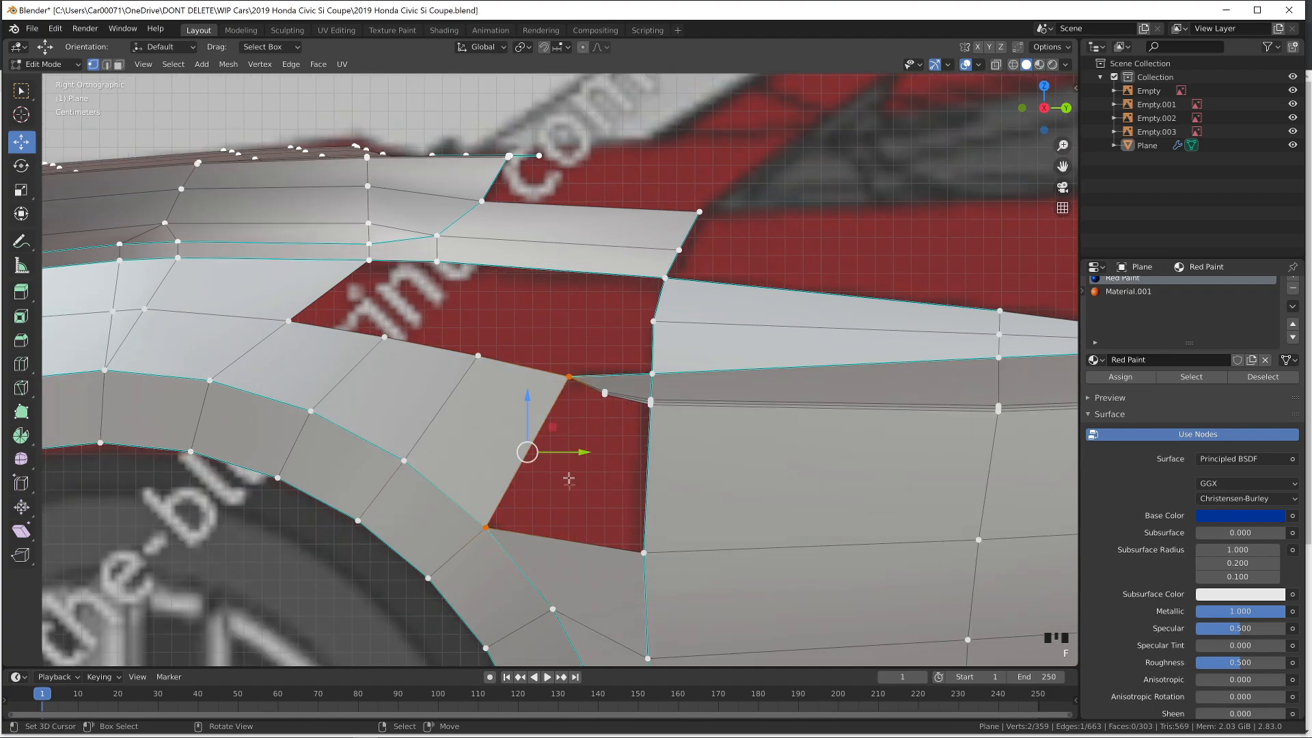
# Fill the gap between the crease tip, wheel arch strip and door front edge, and check the surface in Material Preview shading
pyautogui.keyDown('alt'); pyautogui.rightClick(633, 497); pyautogui.keyUp('alt')
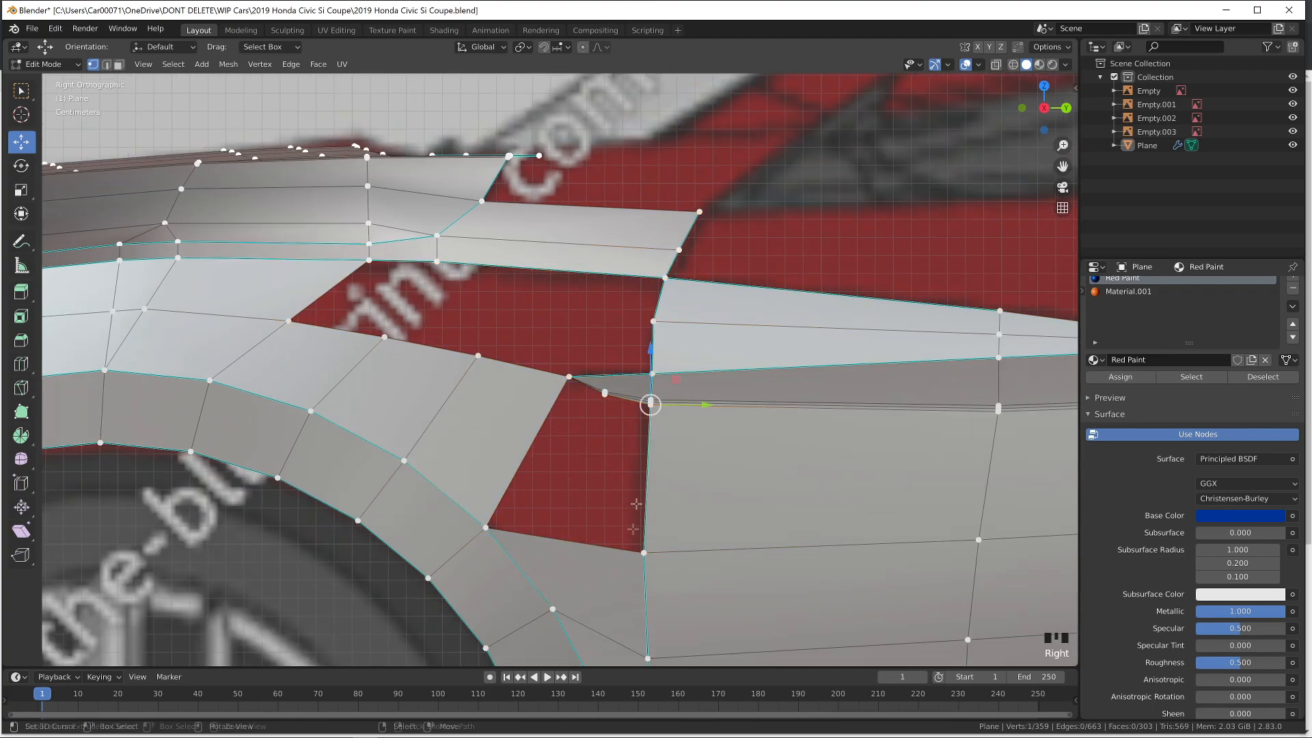
pyautogui.keyDown('ctrl'); pyautogui.rightClick(650, 402); pyautogui.keyUp('ctrl')
pyautogui.press('f')
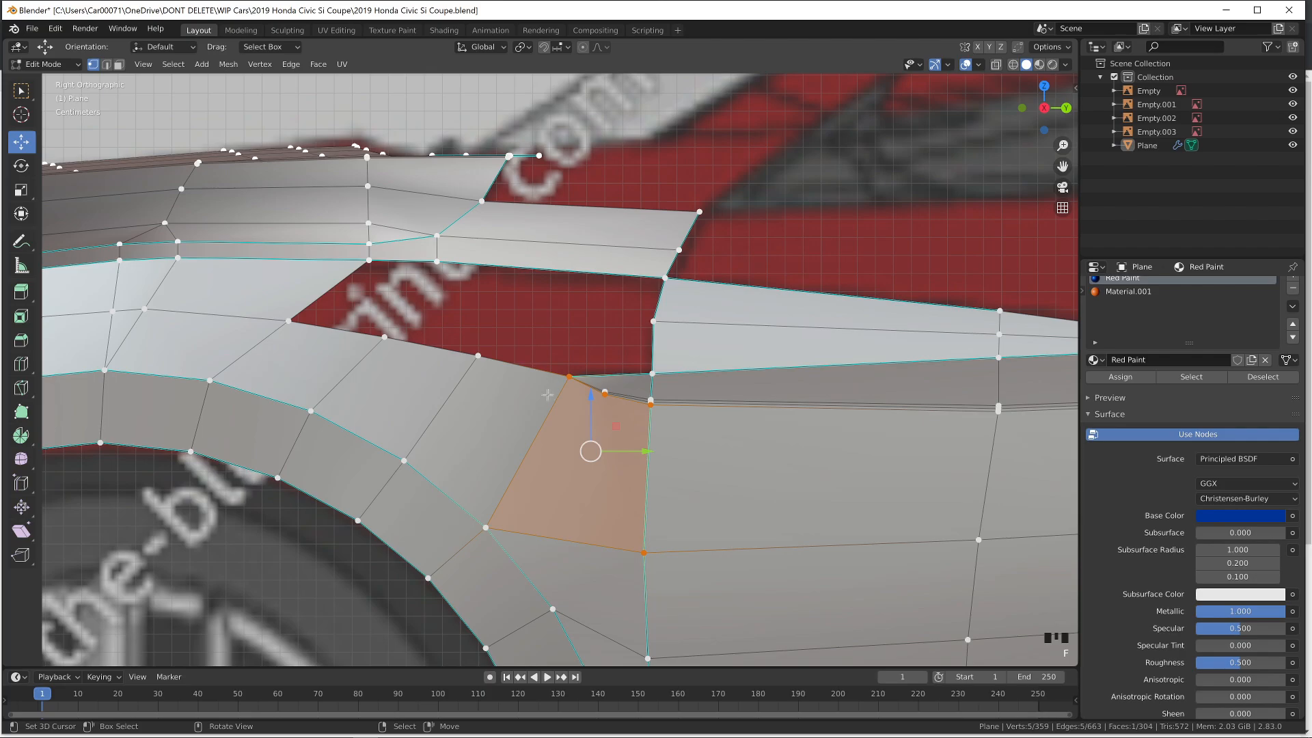
pyautogui.press('Tab')
pyautogui.press('z')
pyautogui.click(588, 493)
pyautogui.moveTo(604, 509)
pyautogui.mouseDown(button='middle')
pyautogui.moveTo(517, 496)
pyautogui.moveTo(497, 456)
pyautogui.mouseUp(button='middle')
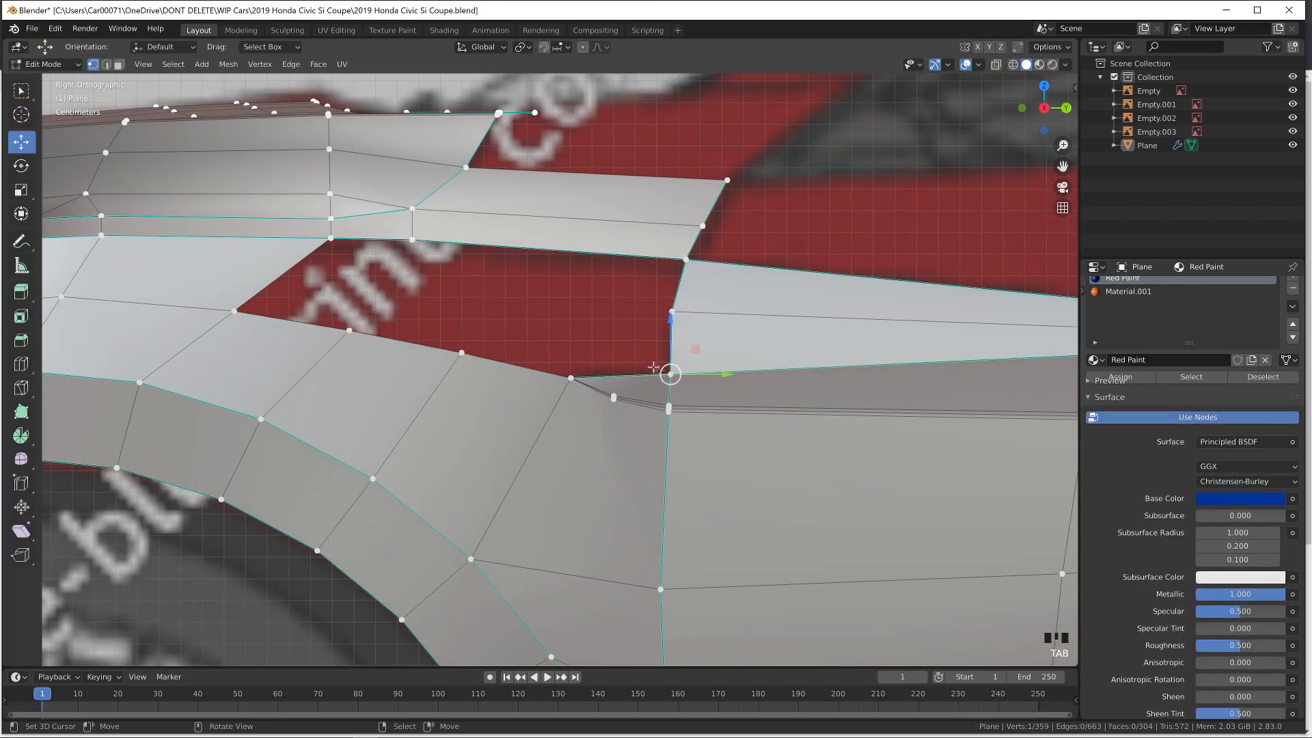
# Try to connect the fender's rear middle vertex to the door's upper front edge with an edge across the upper gap
pyautogui.keyDown('ctrl'); pyautogui.rightClick(686, 260); pyautogui.keyUp('ctrl')
pyautogui.keyDown('shift'); pyautogui.rightClick(326, 254); pyautogui.keyUp('shift')
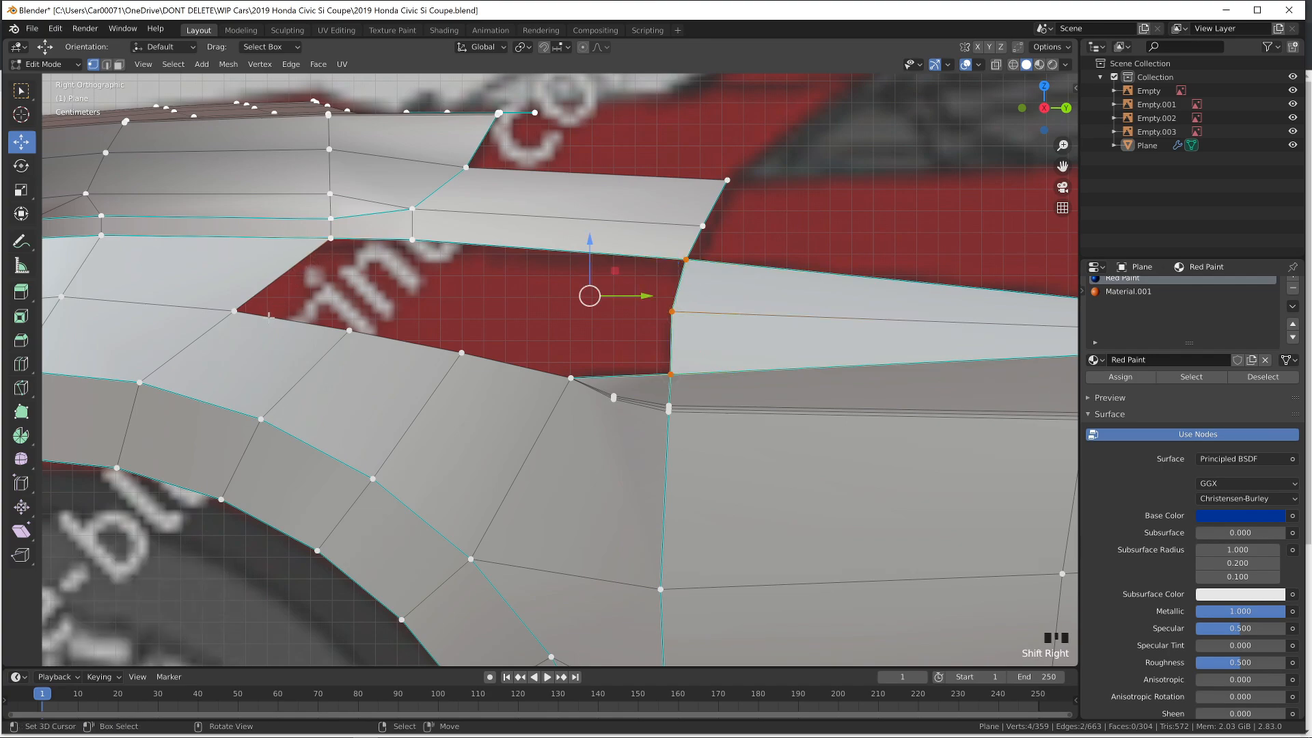
pyautogui.scroll(-4, 271, 329)
pyautogui.scroll(1, 274, 336)
pyautogui.rightClick(371, 336)
pyautogui.keyDown('shift'); pyautogui.rightClick(623, 337); pyautogui.keyUp('shift')
pyautogui.press('f')
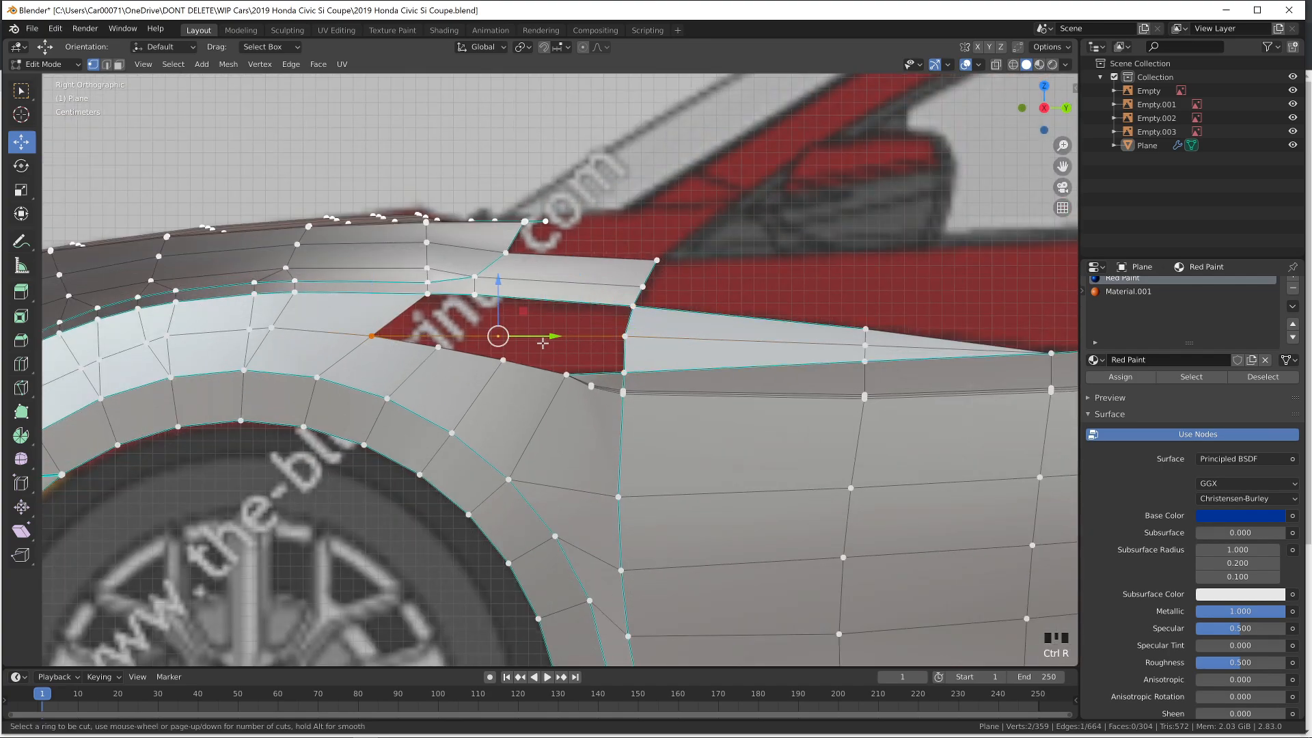
pyautogui.press('Tab')
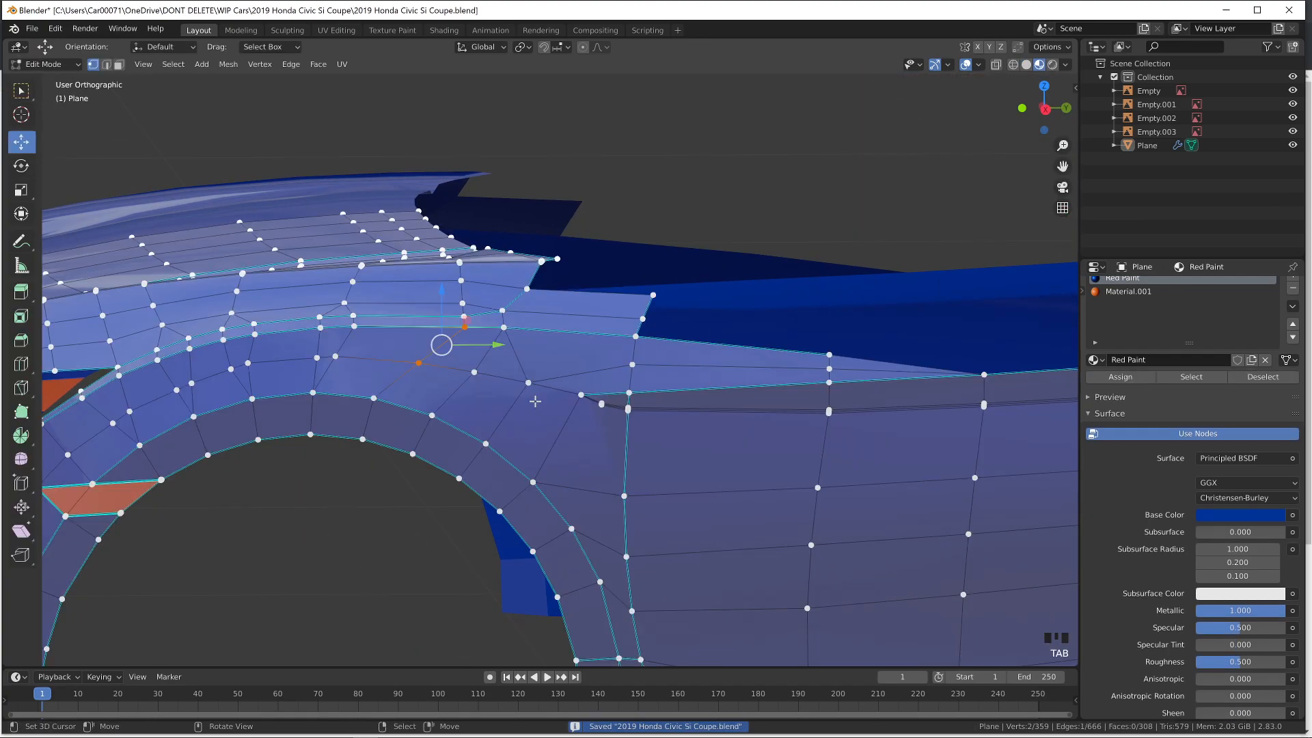
# Delete the fender vertex just ahead of the crease tip together with its surrounding faces
pyautogui.rightClick(534, 401)
pyautogui.press('KP_3')
pyautogui.press('x')
pyautogui.click(535, 402)
pyautogui.scroll(3, 560, 397)
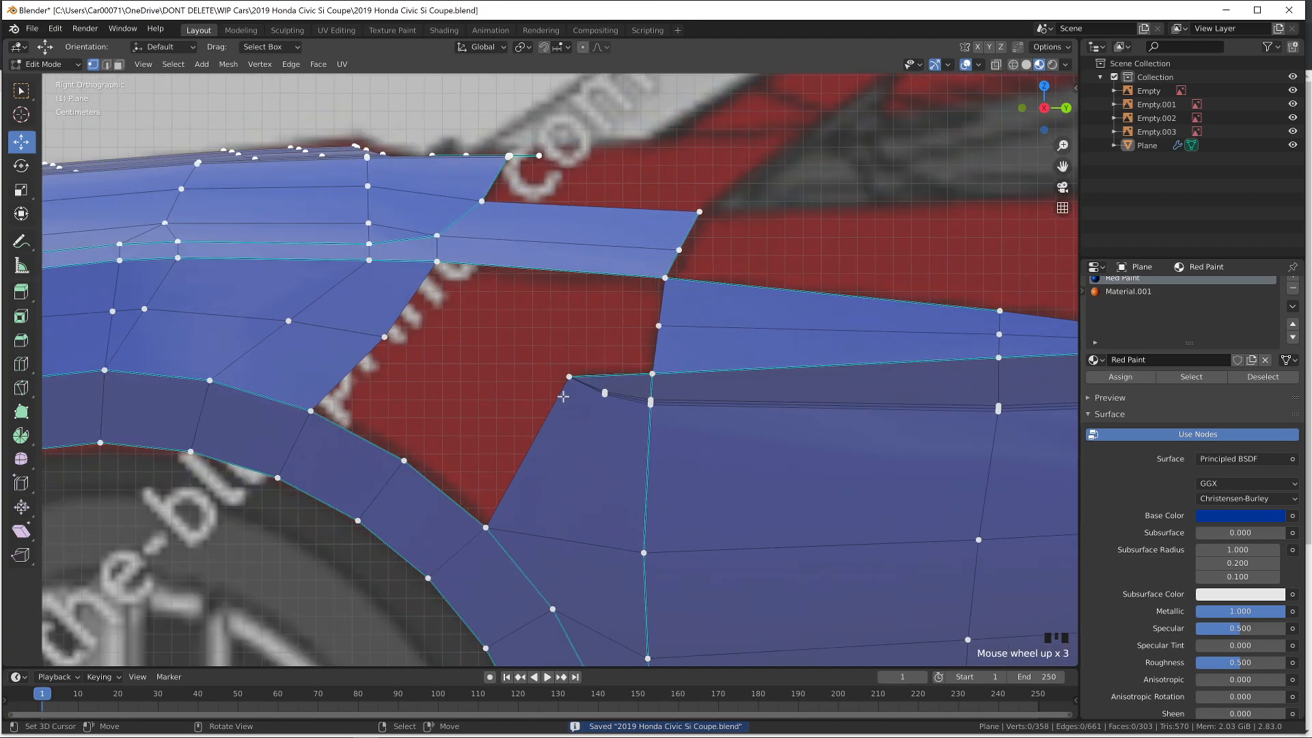
pyautogui.press('Tab')
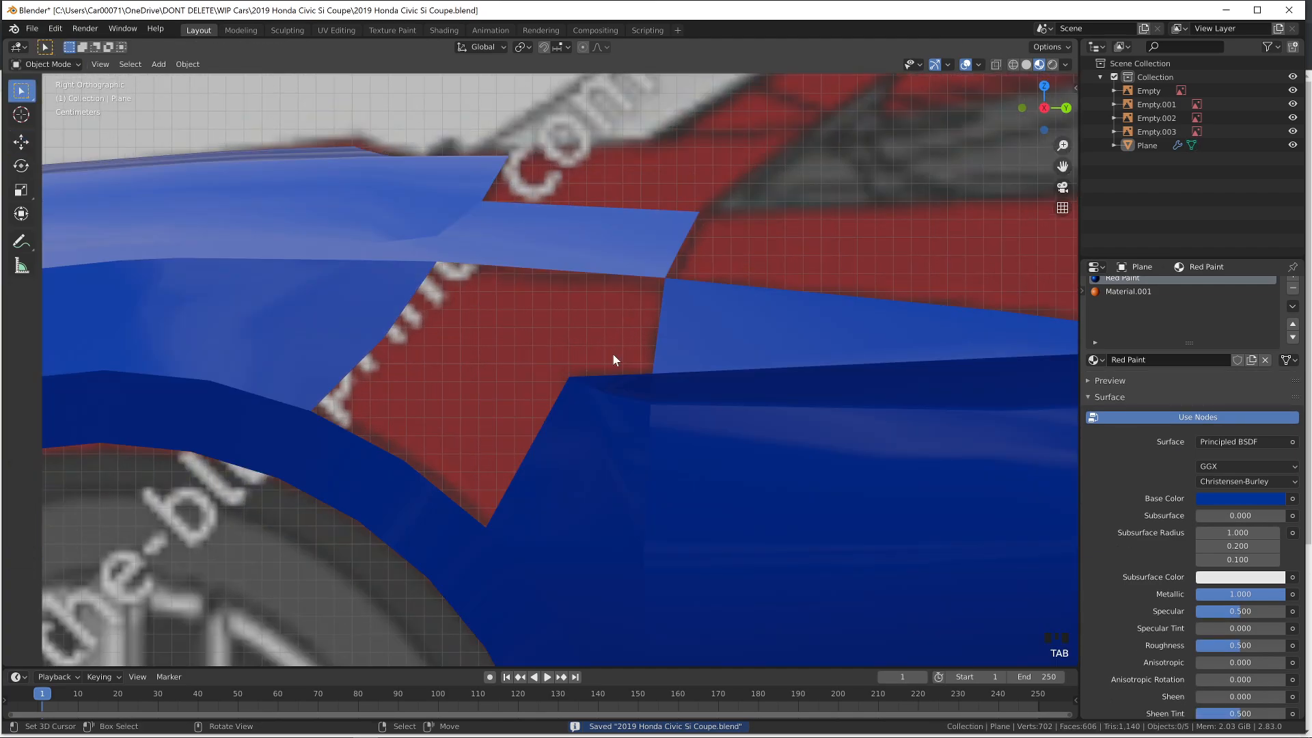
pyautogui.press('Tab')
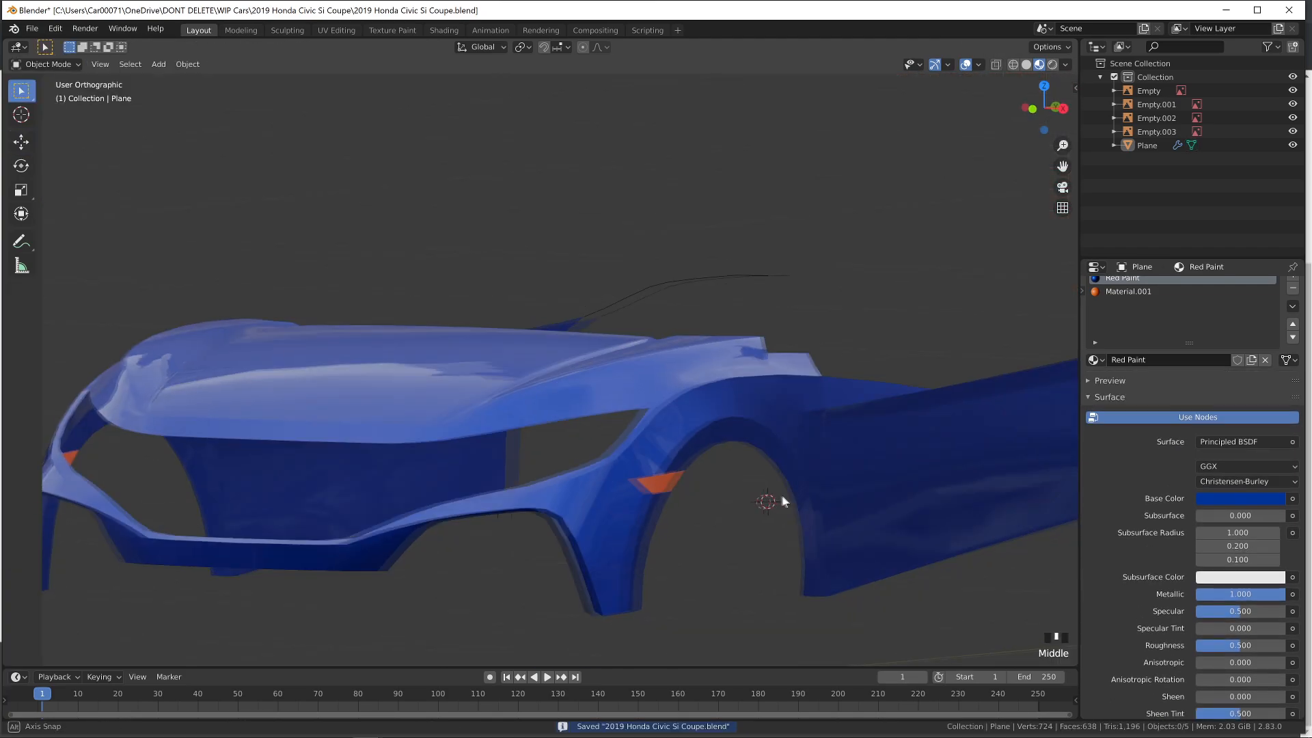
# Save the file and examine the rebuilt fender and door surface from the side and at an angle
pyautogui.moveTo(783, 501); pyautogui.dragTo(769, 503, button='middle')
pyautogui.scroll(-2, 769, 503)
pyautogui.keyDown('shift'); pyautogui.moveTo(793, 513); pyautogui.dragTo(725, 530, button='middle'); pyautogui.keyUp('shift')
pyautogui.hotkey('ctrl', 's')
pyautogui.press('KP_3')
pyautogui.keyDown('shift'); pyautogui.moveTo(426, 432); pyautogui.dragTo(508, 398, button='middle'); pyautogui.keyUp('shift')
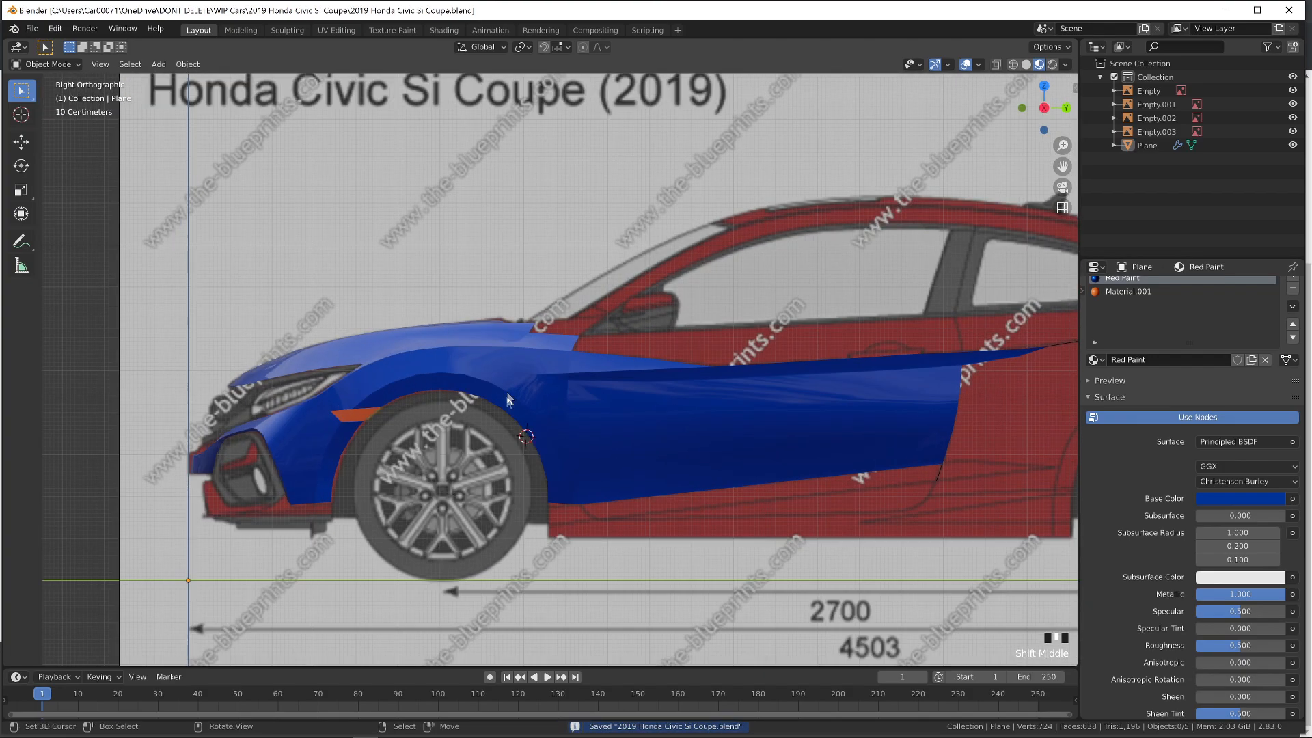
pyautogui.press('Tab')
pyautogui.scroll(5, 465, 424)
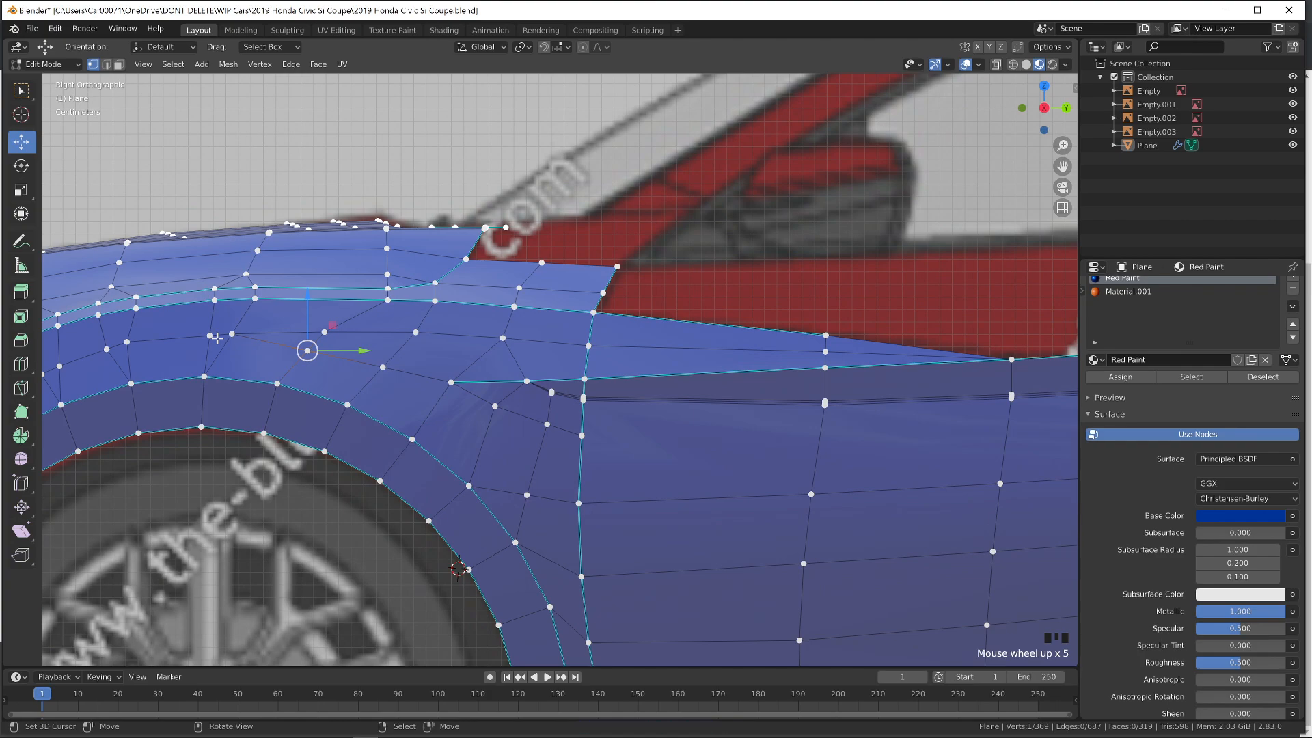
pyautogui.scroll(-3, 307, 377)
pyautogui.press('Tab')
pyautogui.moveTo(307, 376); pyautogui.dragTo(430, 445, button='middle')
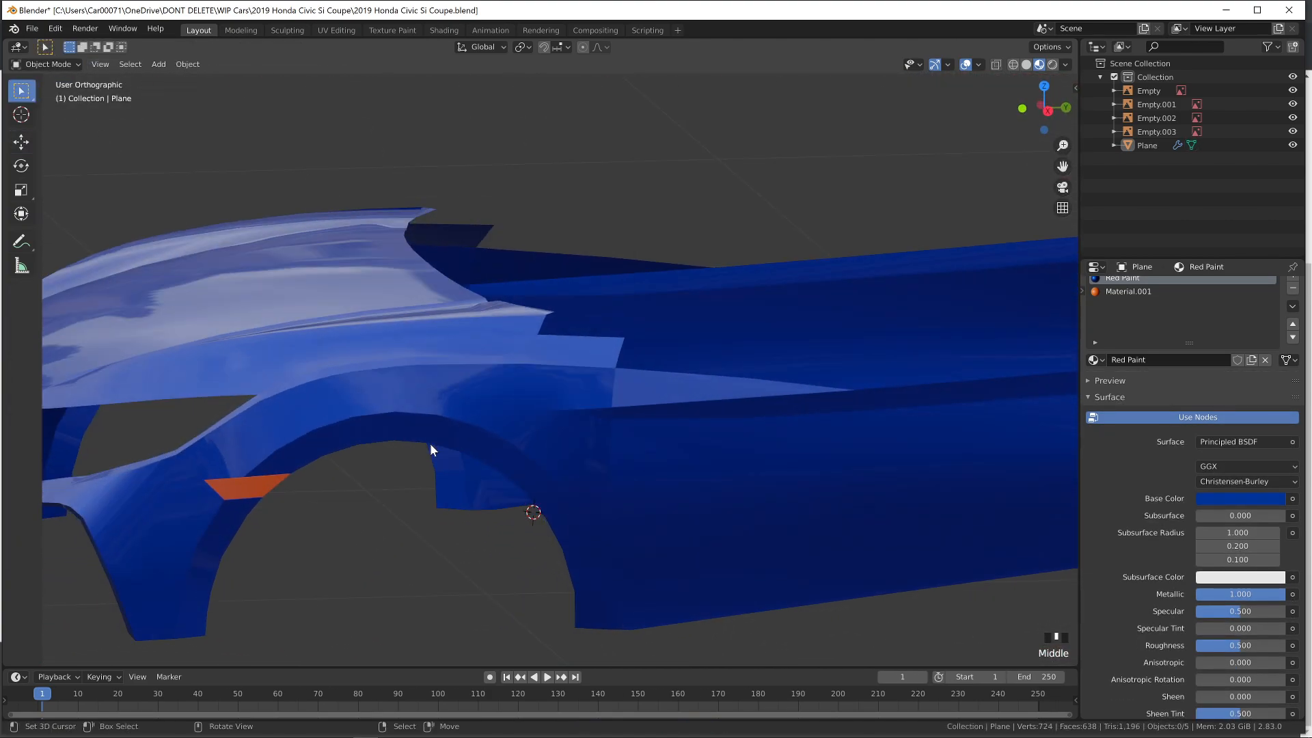
# Try to lower the top crease vertex at the door's rear edge slightly, and undo the move
pyautogui.press('KP_3')
pyautogui.press('Tab')
pyautogui.keyDown('shift'); pyautogui.moveTo(972, 305); pyautogui.dragTo(274, 263, button='middle'); pyautogui.keyUp('shift')
pyautogui.press('Tab')
pyautogui.scroll(-1, 546, 297)
pyautogui.press('Tab')
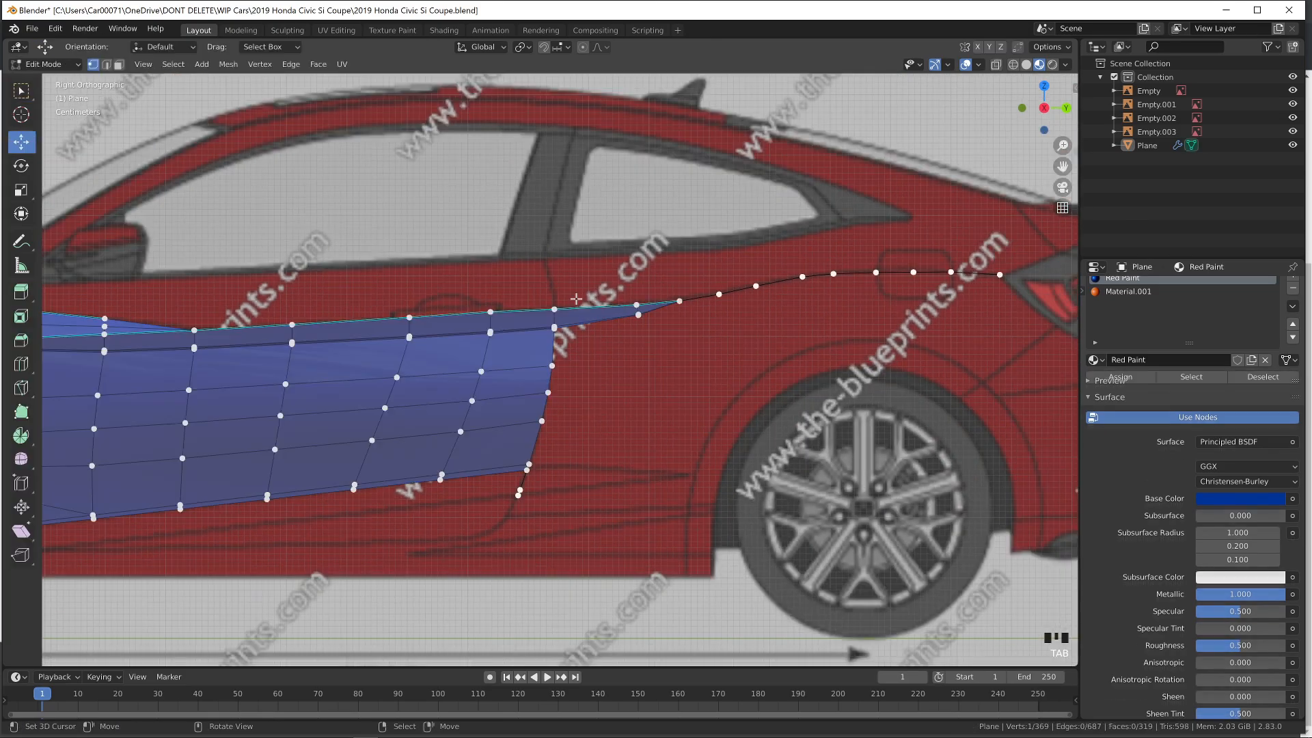
pyautogui.rightClick(558, 301)
pyautogui.moveTo(554, 263); pyautogui.dragTo(553, 272)
pyautogui.hotkey('ctrl', 'z')
pyautogui.press('Tab')
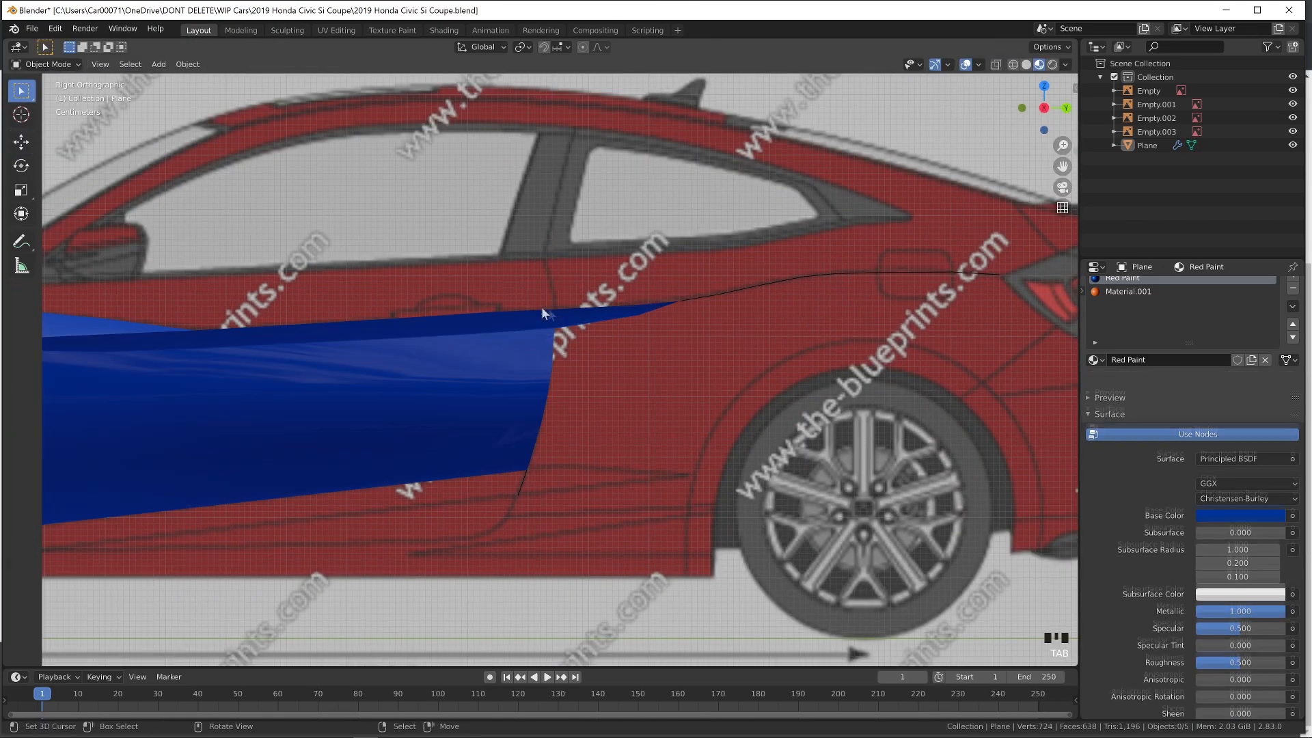
# Switch to see-through wireframe display and nudge three vertices on the crease's upper edge near the door handle slightly down
pyautogui.keyDown('shift'); pyautogui.moveTo(562, 359); pyautogui.dragTo(688, 393, button='middle'); pyautogui.keyUp('shift')
pyautogui.press('Tab')
pyautogui.scroll(4, 688, 393)
pyautogui.hotkey('alt', 'z')
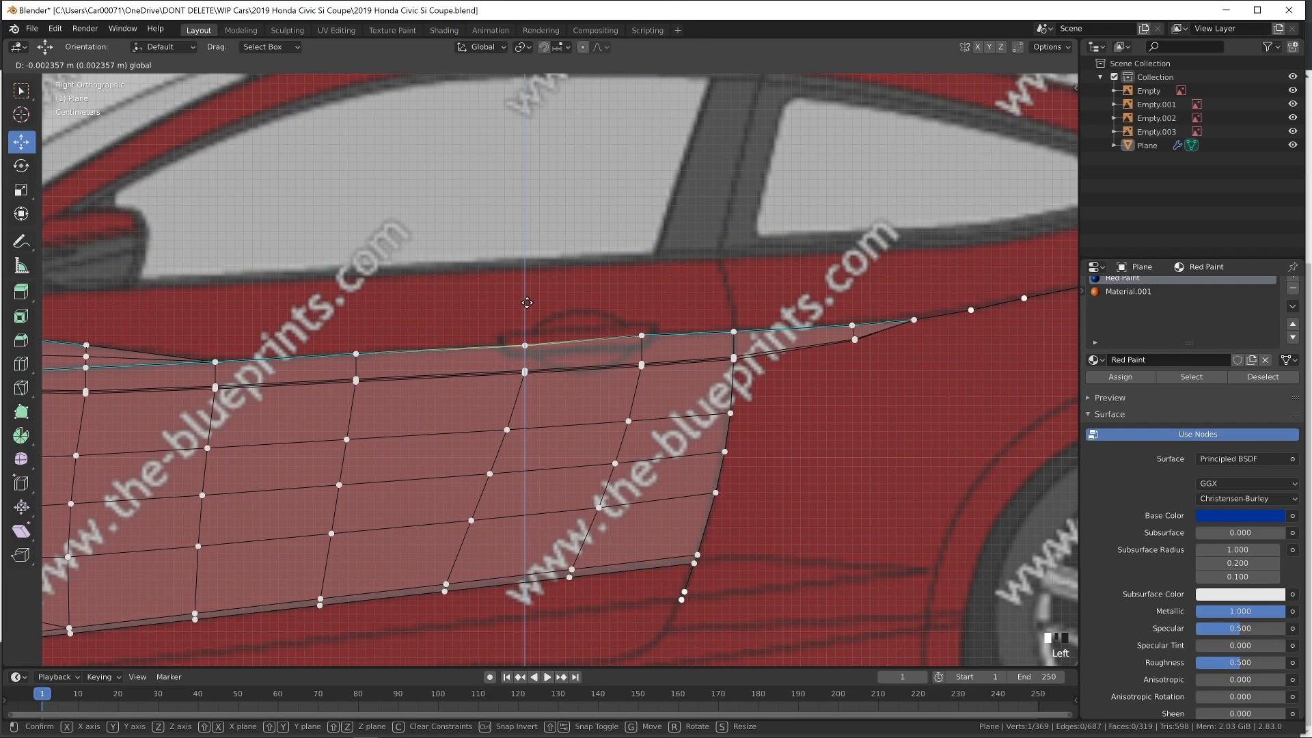
pyautogui.moveTo(641, 280); pyautogui.dragTo(640, 285)
pyautogui.rightClick(734, 333)
pyautogui.moveTo(733, 278); pyautogui.dragTo(728, 280)
pyautogui.press('Tab')
pyautogui.scroll(-3, 899, 370)
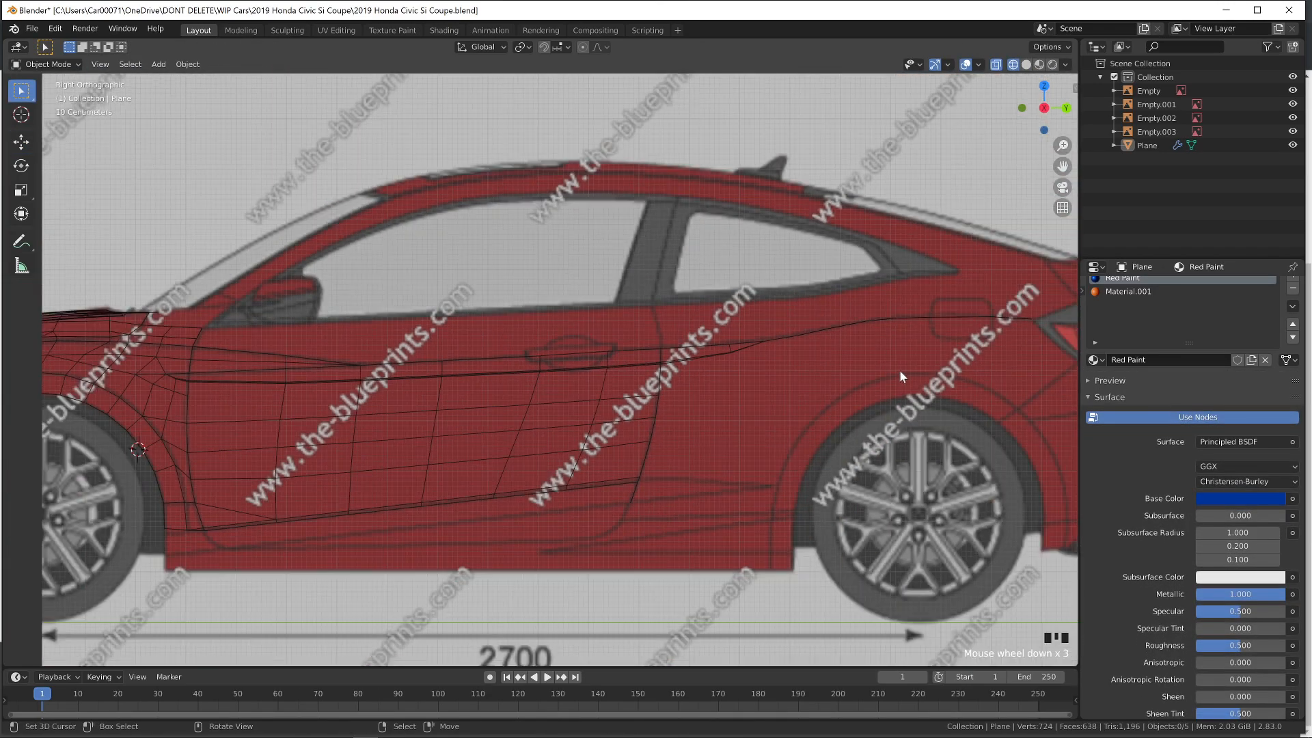
# Return to Material Preview shading and check the adjusted crease against the side blueprint
pyautogui.scroll(-5, 881, 372)
pyautogui.press('Tab')
pyautogui.press('z')
pyautogui.click(716, 473)
pyautogui.press('Tab')
pyautogui.scroll(4, 716, 473)
pyautogui.press('Tab')
# Switch to PureRef and examine the reference photos of the fender, beltline and rear quarter panel, and return to Blender
pyautogui.hotkey('alt', 'Tab')
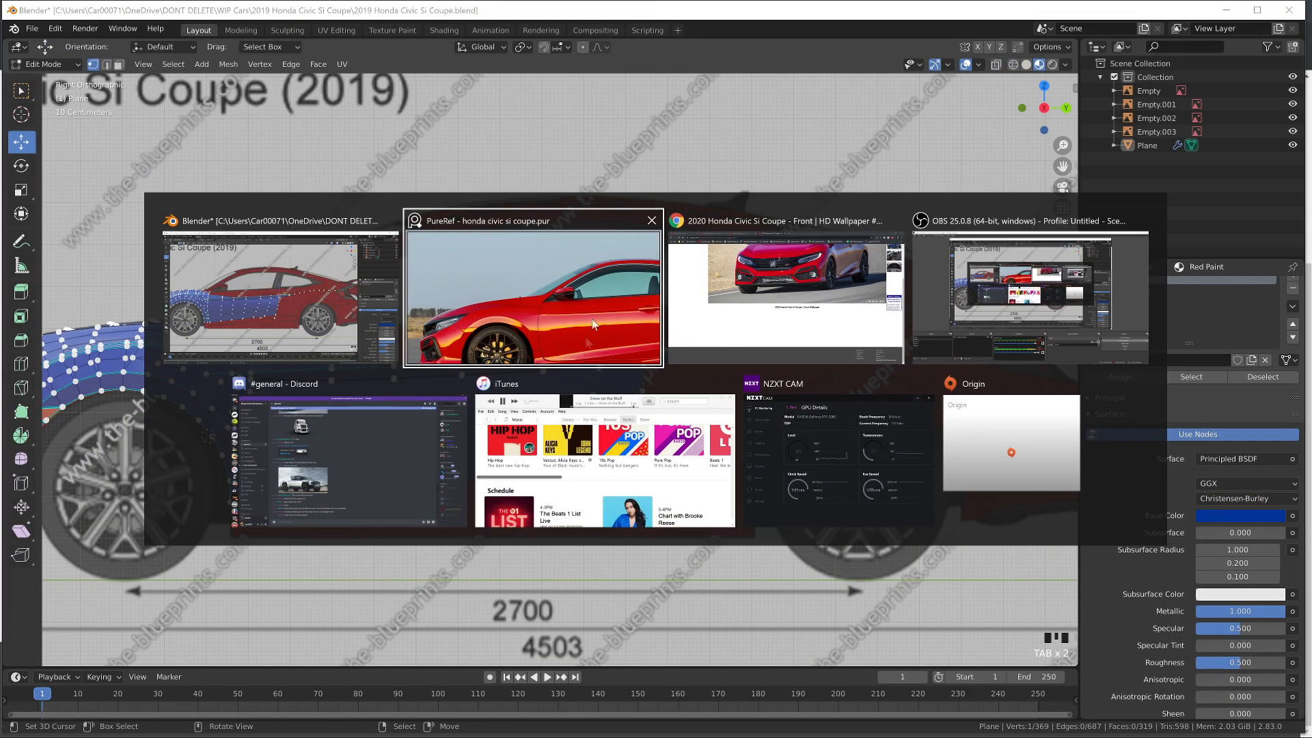
pyautogui.scroll(-5, 910, 391)
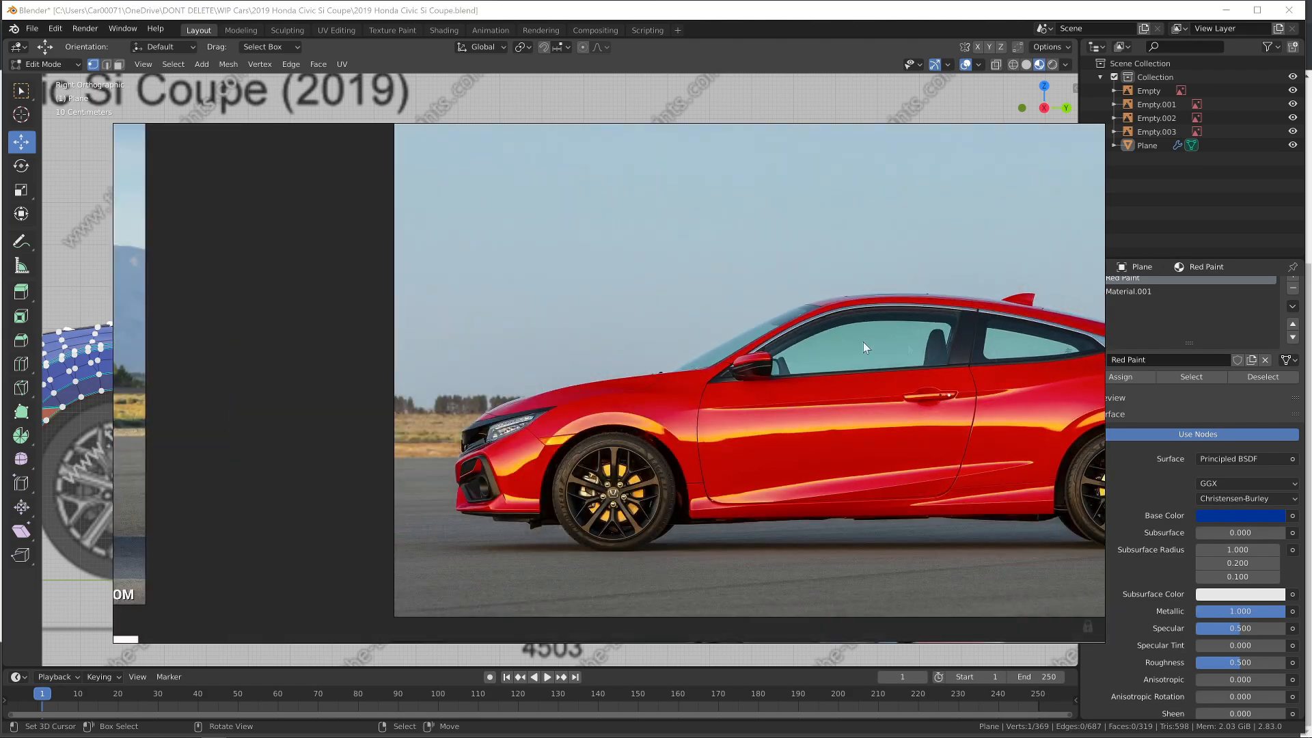
pyautogui.doubleClick(404, 524)
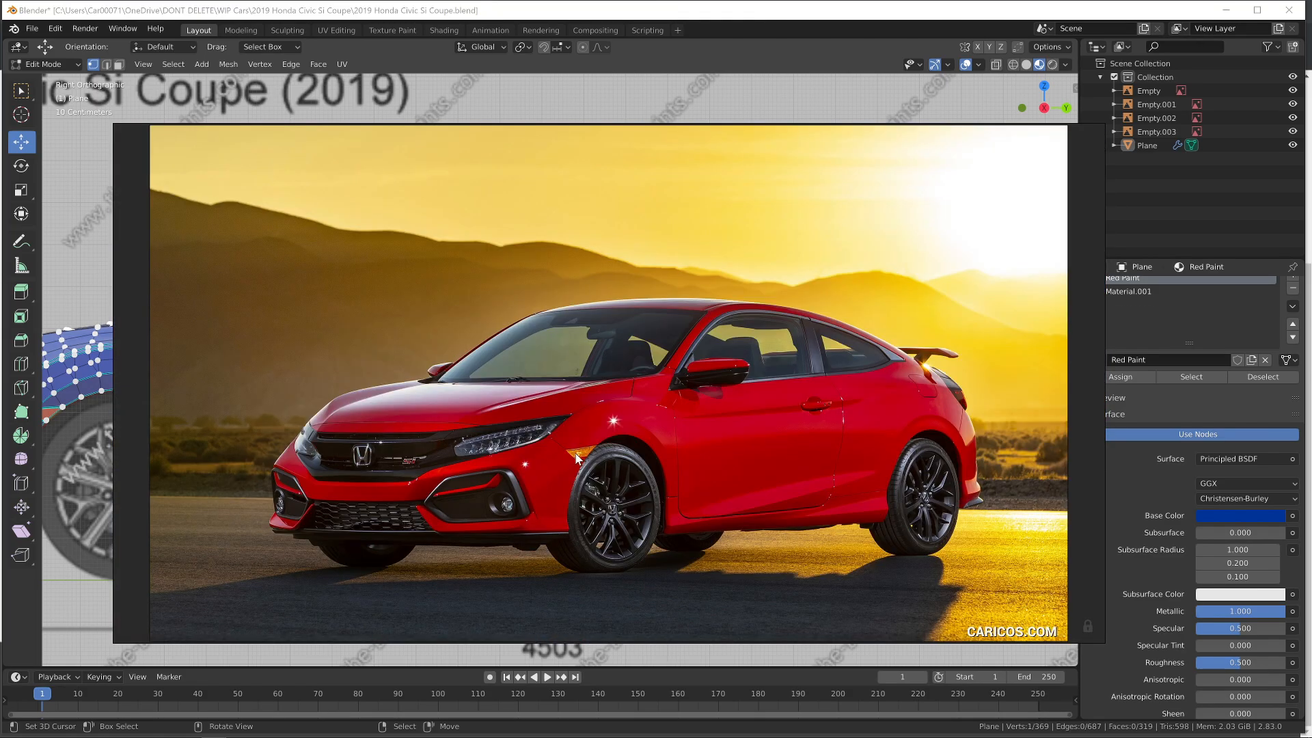
pyautogui.scroll(-4, 589, 352)
pyautogui.doubleClick(621, 187)
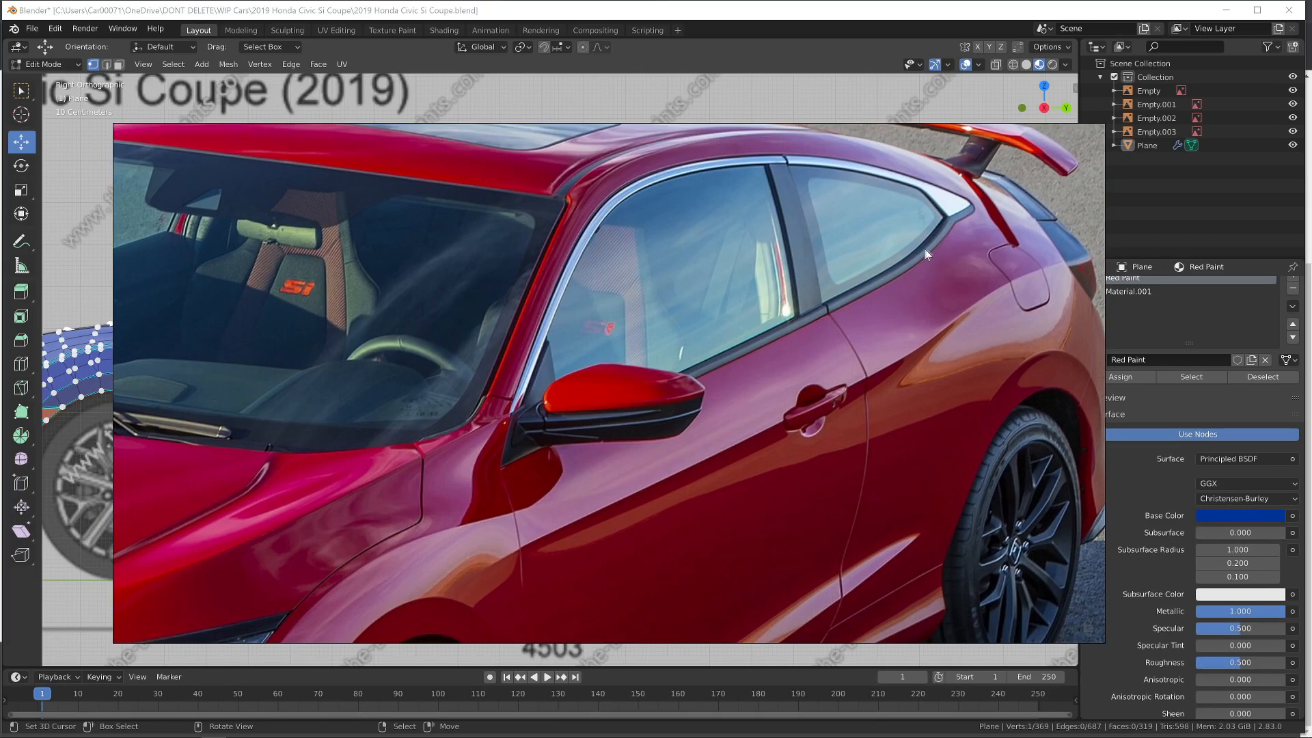
pyautogui.hotkey('alt', 'Tab')
# Extrude the fender's upper rear corner vertex about 0.17 m rearward along the door's window sill in top view
pyautogui.press('KP_7')
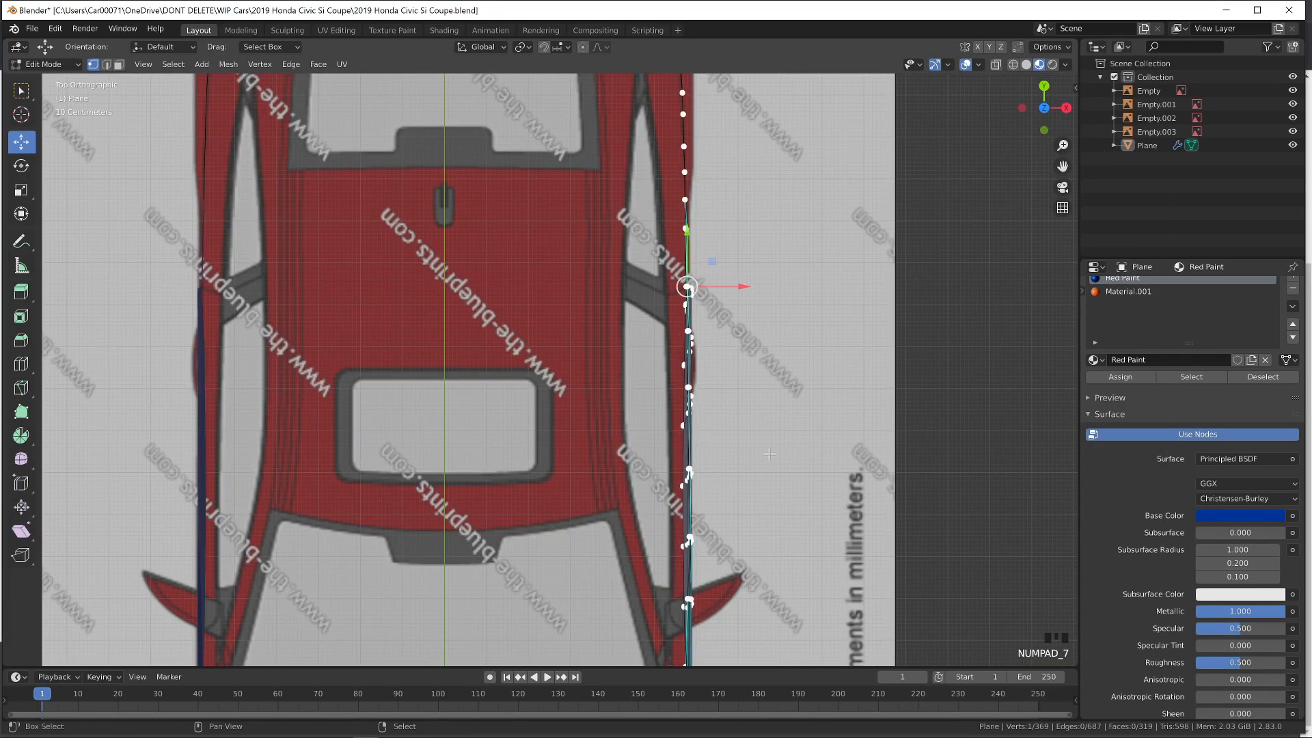
pyautogui.keyDown('shift'); pyautogui.scroll(-14, 770, 453); pyautogui.keyUp('shift')
pyautogui.moveTo(765, 447); pyautogui.dragTo(683, 335, button='middle')
pyautogui.scroll(3, 674, 325)
pyautogui.rightClick(659, 401)
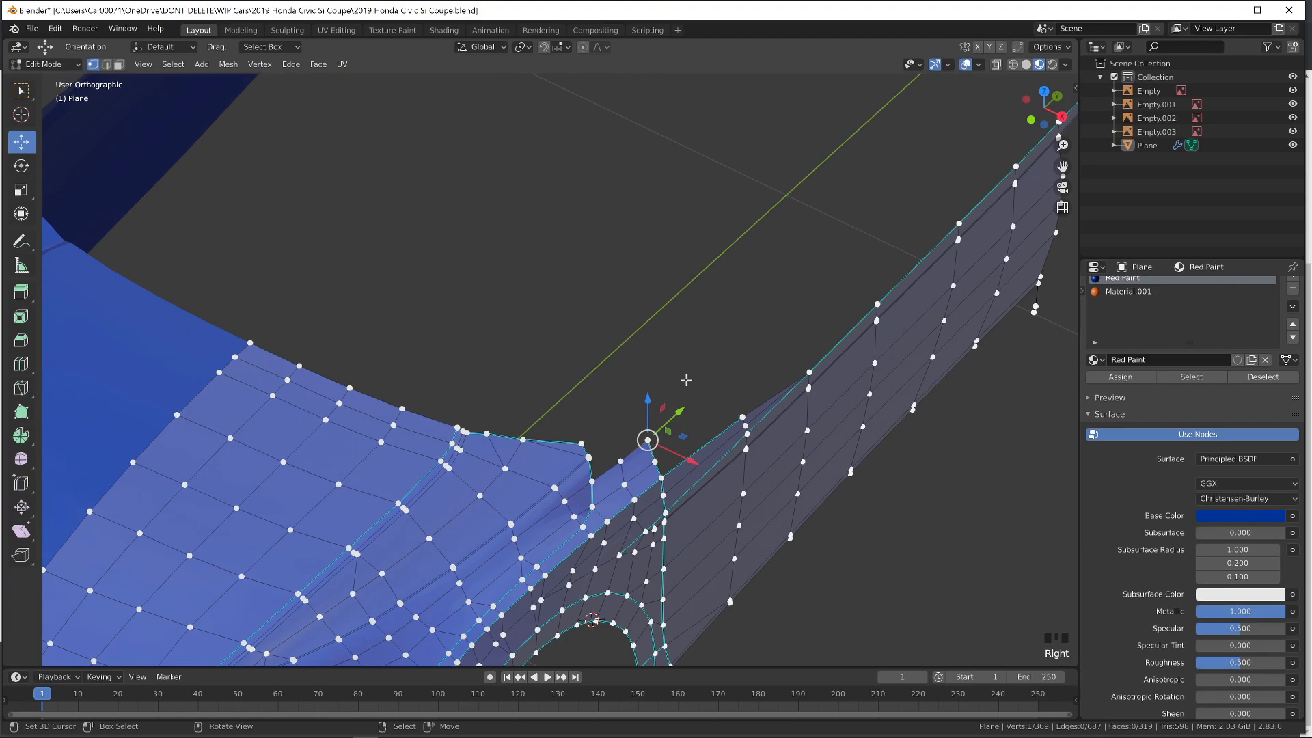
pyautogui.press('KP_7')
pyautogui.scroll(2, 813, 373)
pyautogui.press('e')
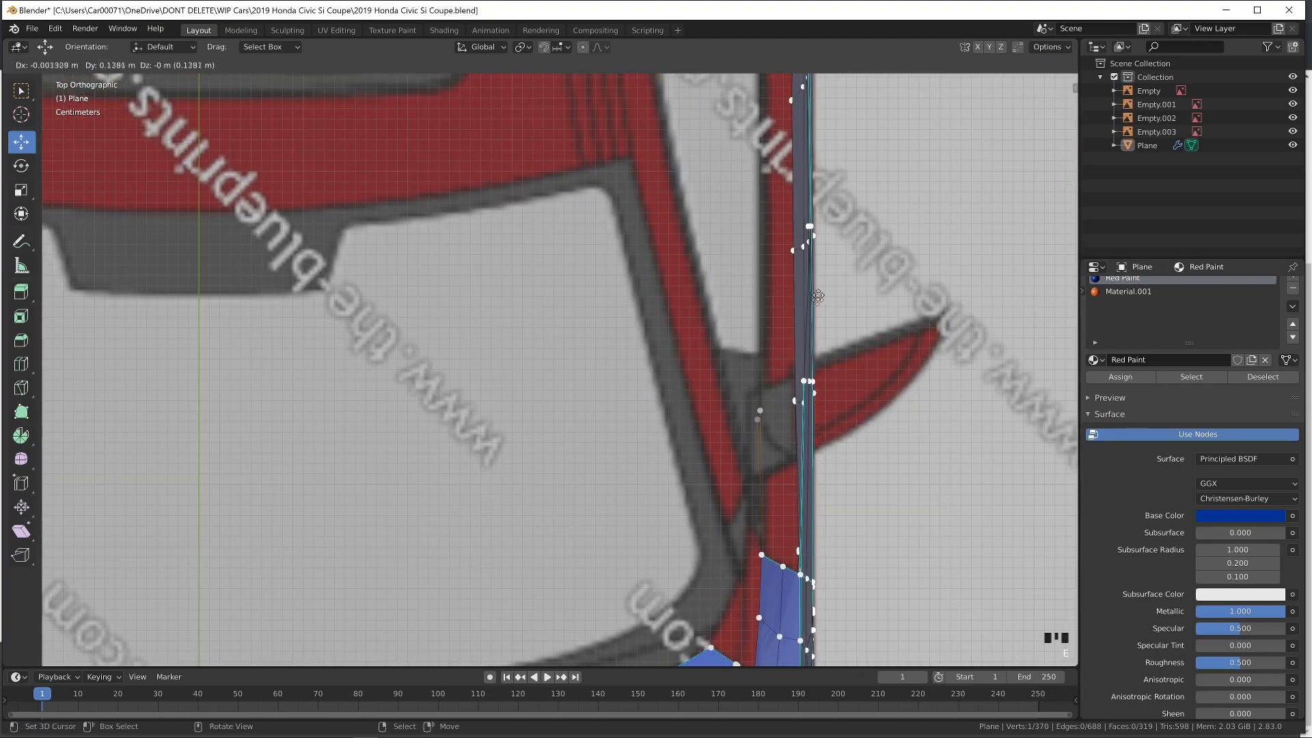
pyautogui.click(822, 270)
pyautogui.keyDown('shift'); pyautogui.moveTo(822, 270); pyautogui.dragTo(809, 453, button='middle'); pyautogui.keyUp('shift')
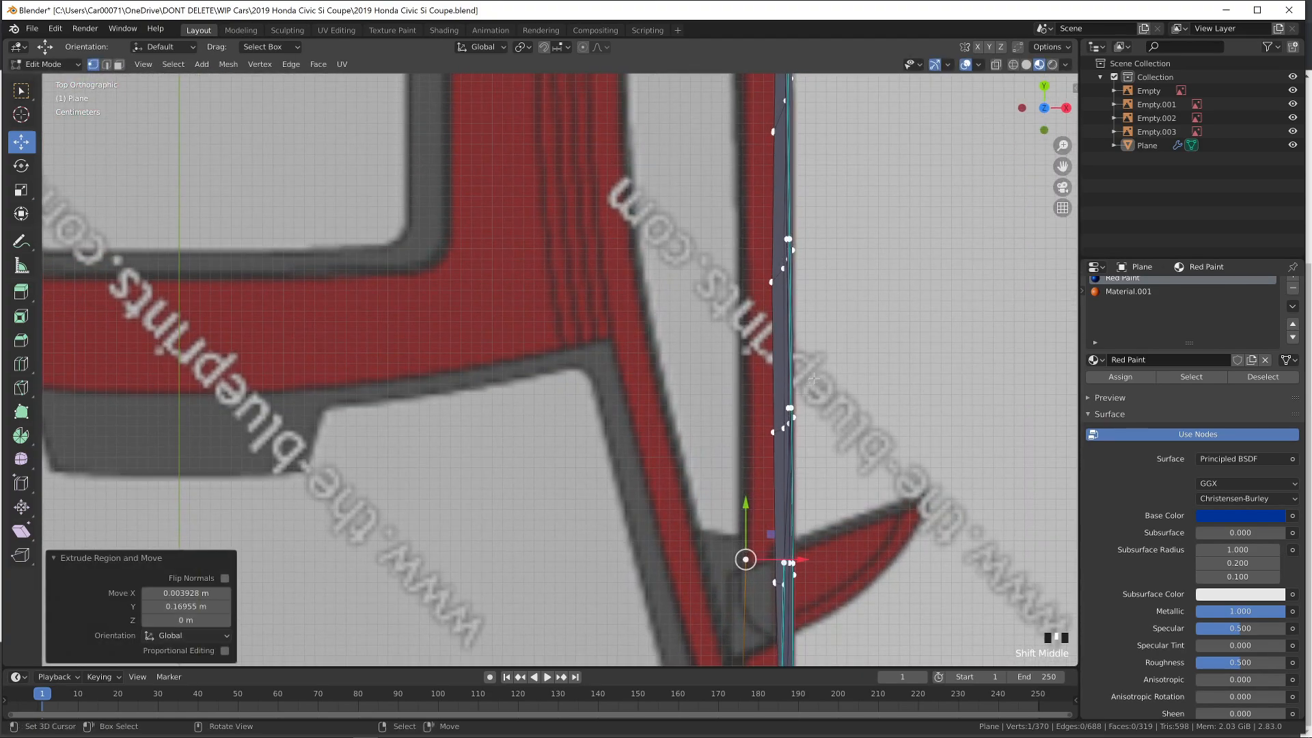
# Extend the window sill line rearward with three extruded segments about 0.144, 0.151 and 0.202 m long
pyautogui.press('e')
pyautogui.click(826, 207)
pyautogui.keyDown('shift'); pyautogui.moveTo(825, 206); pyautogui.dragTo(830, 361, button='middle'); pyautogui.keyUp('shift')
pyautogui.press('e')
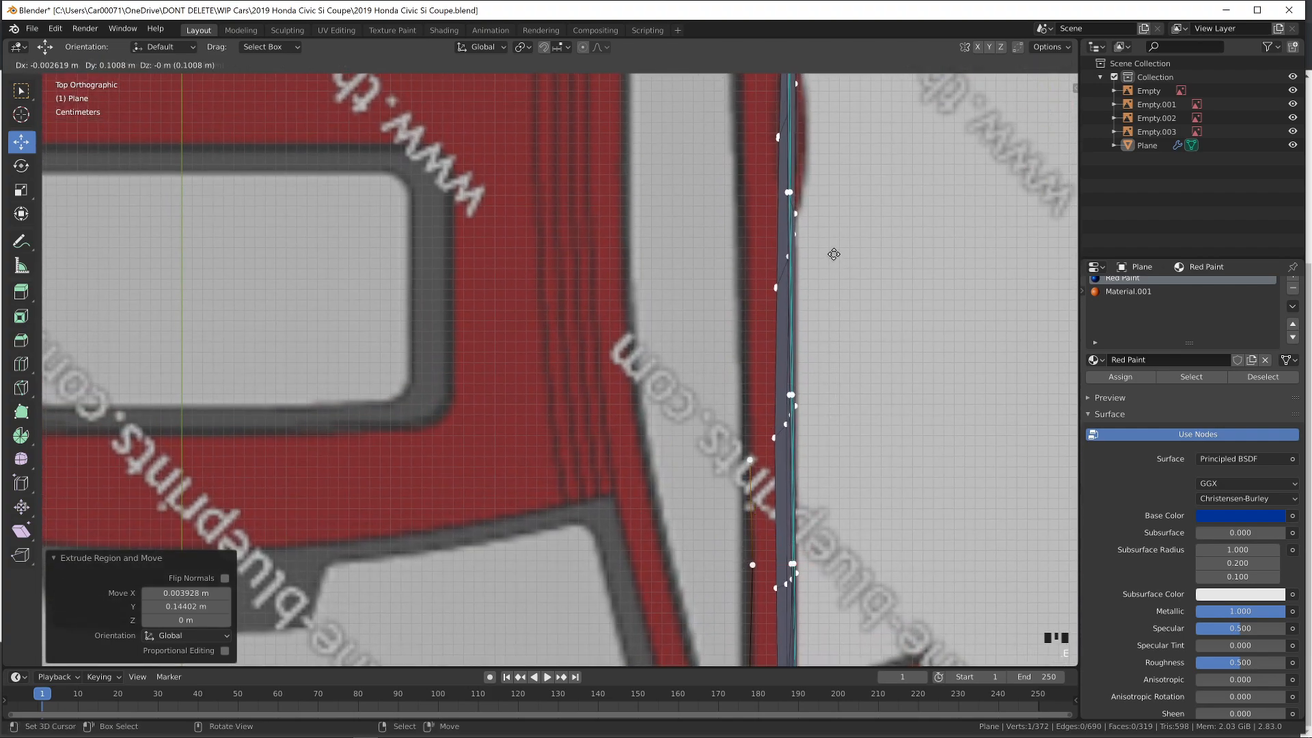
pyautogui.click(834, 202)
pyautogui.press('e')
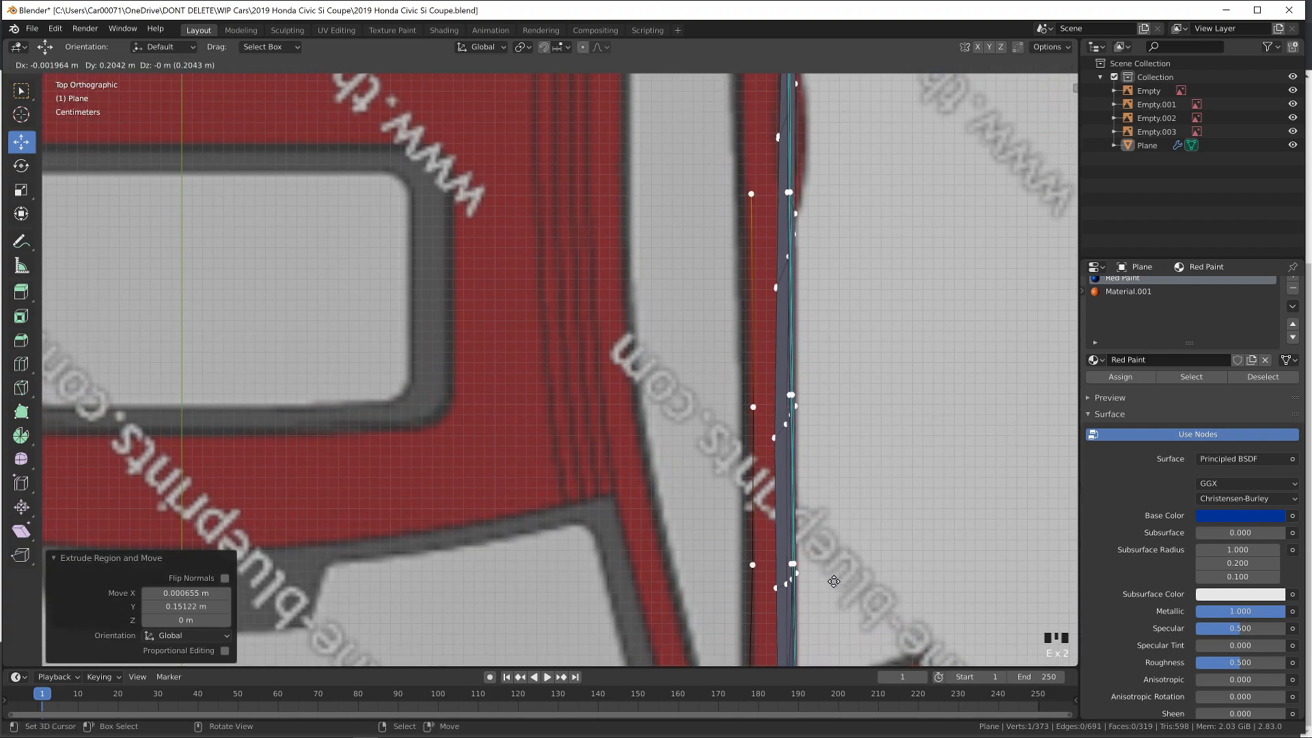
pyautogui.click(834, 581)
# Extrude three more segments of the sill line past the door's rear edge, starting with one about 0.141 m long
pyautogui.moveTo(837, 410); pyautogui.dragTo(822, 712, button='middle')
pyautogui.press('KP_7')
pyautogui.press('e')
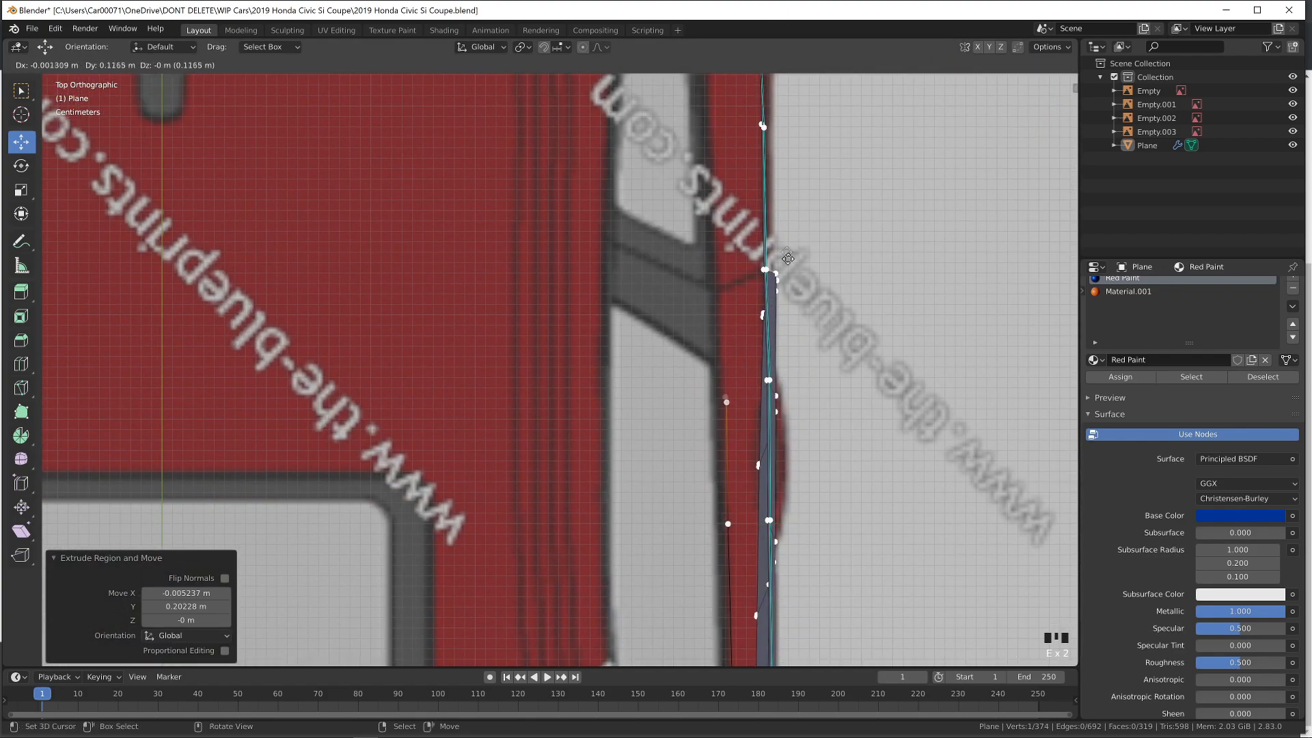
pyautogui.click(786, 239)
pyautogui.press('e')
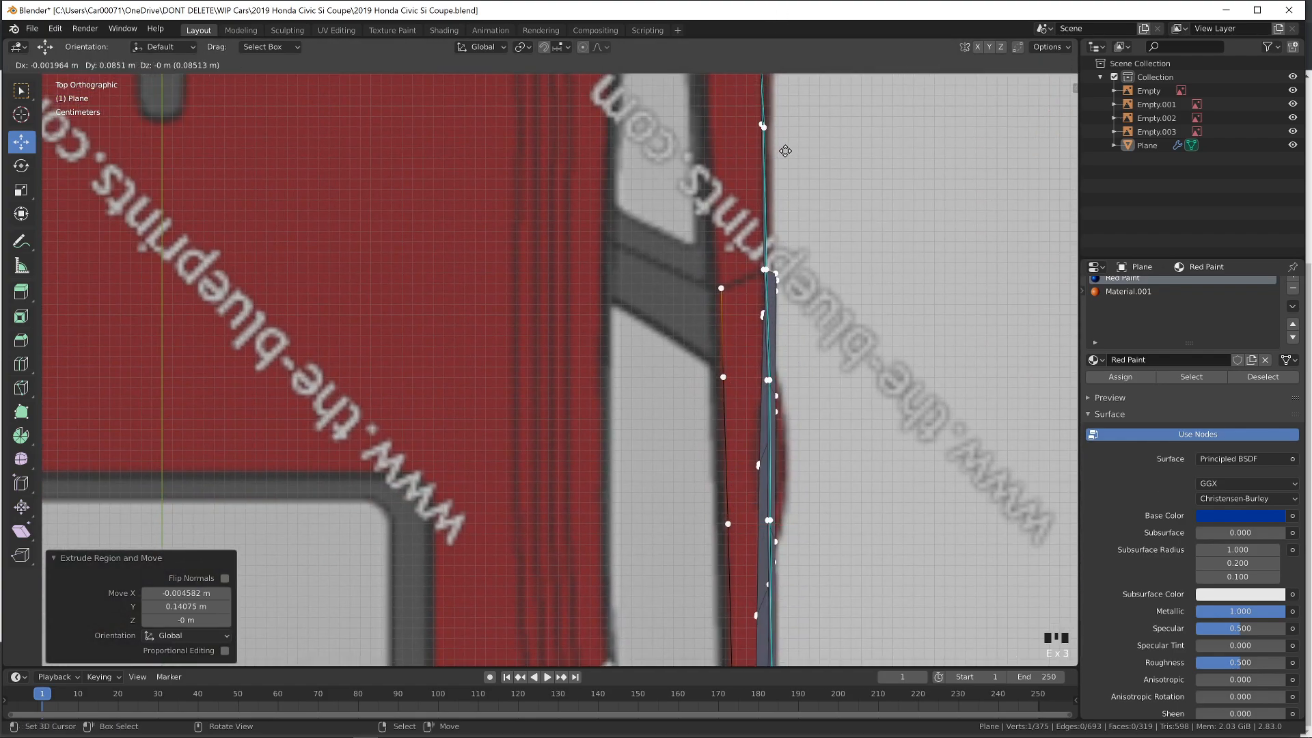
pyautogui.click(785, 151)
pyautogui.keyDown('shift'); pyautogui.moveTo(785, 151); pyautogui.dragTo(809, 334, button='middle'); pyautogui.keyUp('shift')
pyautogui.press('e')
pyautogui.click(792, 138)
pyautogui.keyDown('shift'); pyautogui.moveTo(791, 137); pyautogui.dragTo(812, 282, button='middle'); pyautogui.keyUp('shift')
# Extrude three short segments along the inward-curving outer edge of the rear quarter window, the last about 0.073 m rearward
pyautogui.scroll(-1, 816, 281)
pyautogui.press('e')
pyautogui.click(813, 212)
pyautogui.press('e')
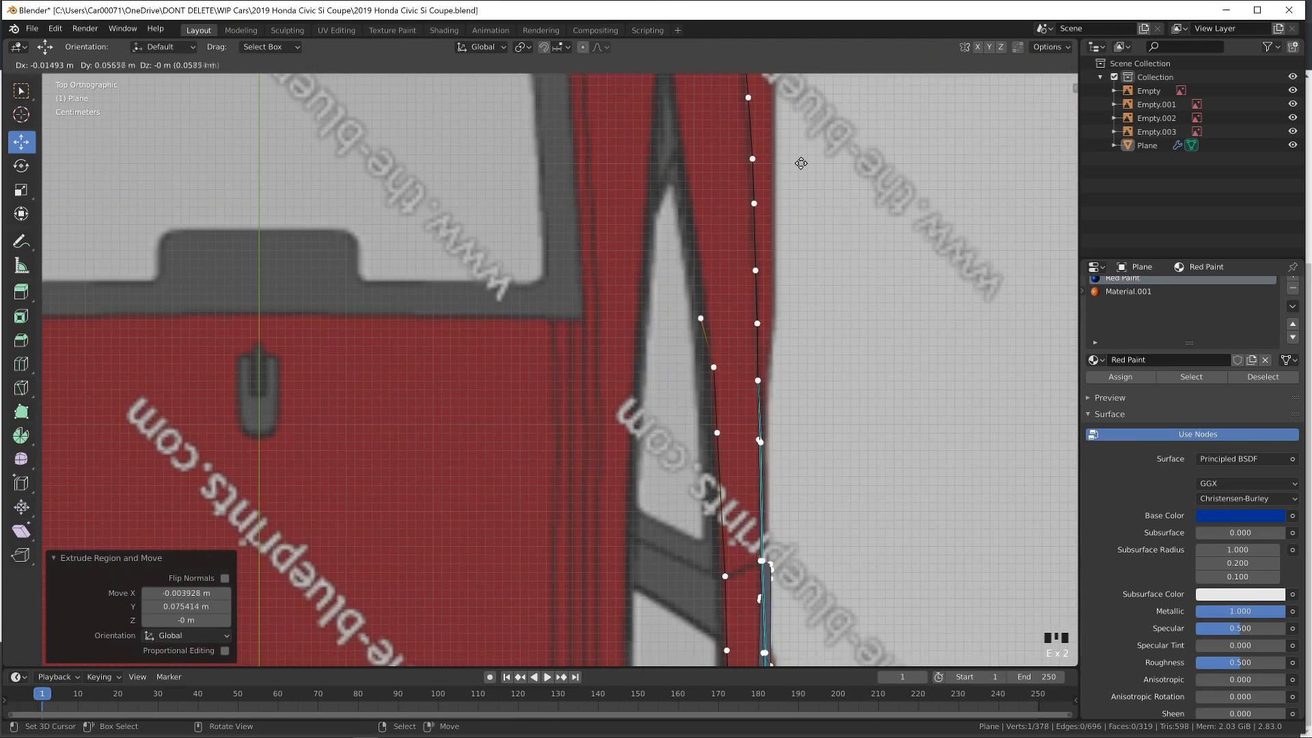
pyautogui.click(803, 102)
pyautogui.press('e')
pyautogui.click(793, 631)
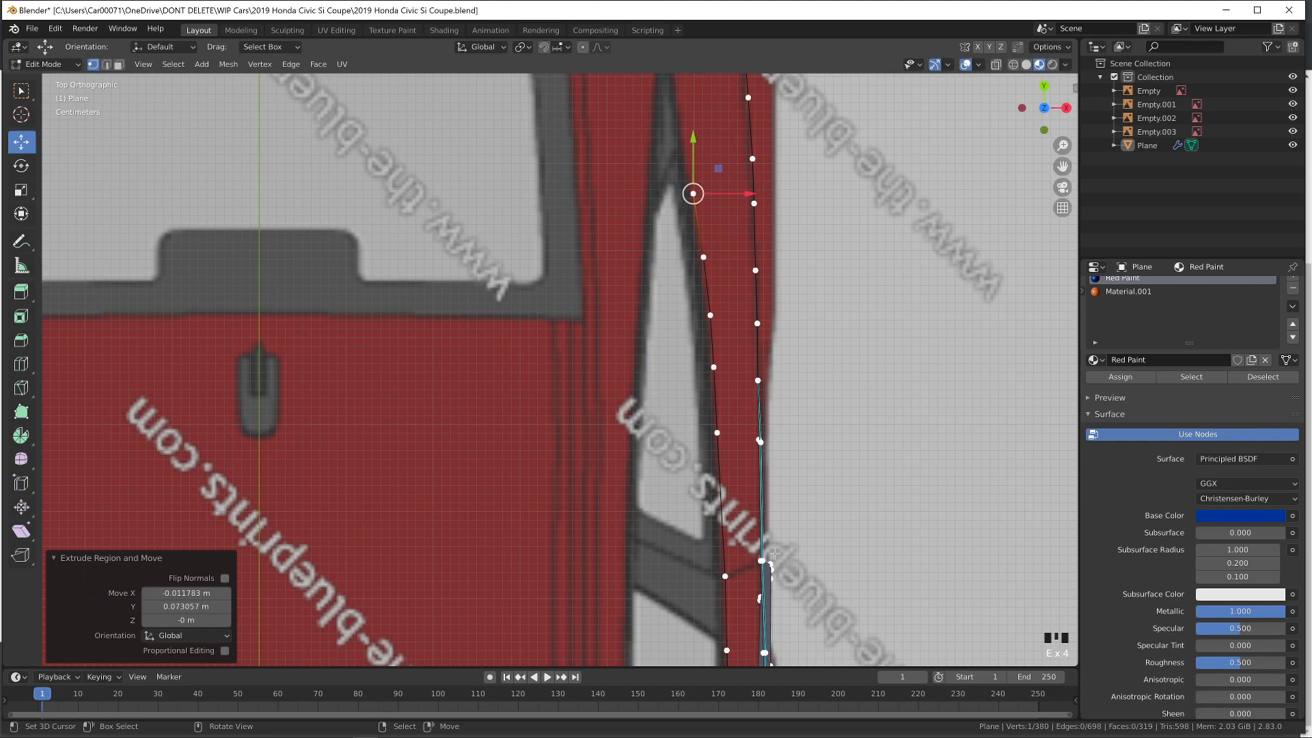
# Extrude two more sill line segments rearward past the quarter window in top view, about 0.058 and 0.071 m long
pyautogui.press('Tab')
pyautogui.press('Tab')
pyautogui.keyDown('shift'); pyautogui.moveTo(728, 305); pyautogui.dragTo(776, 635, button='middle'); pyautogui.keyUp('shift')
pyautogui.press('e')
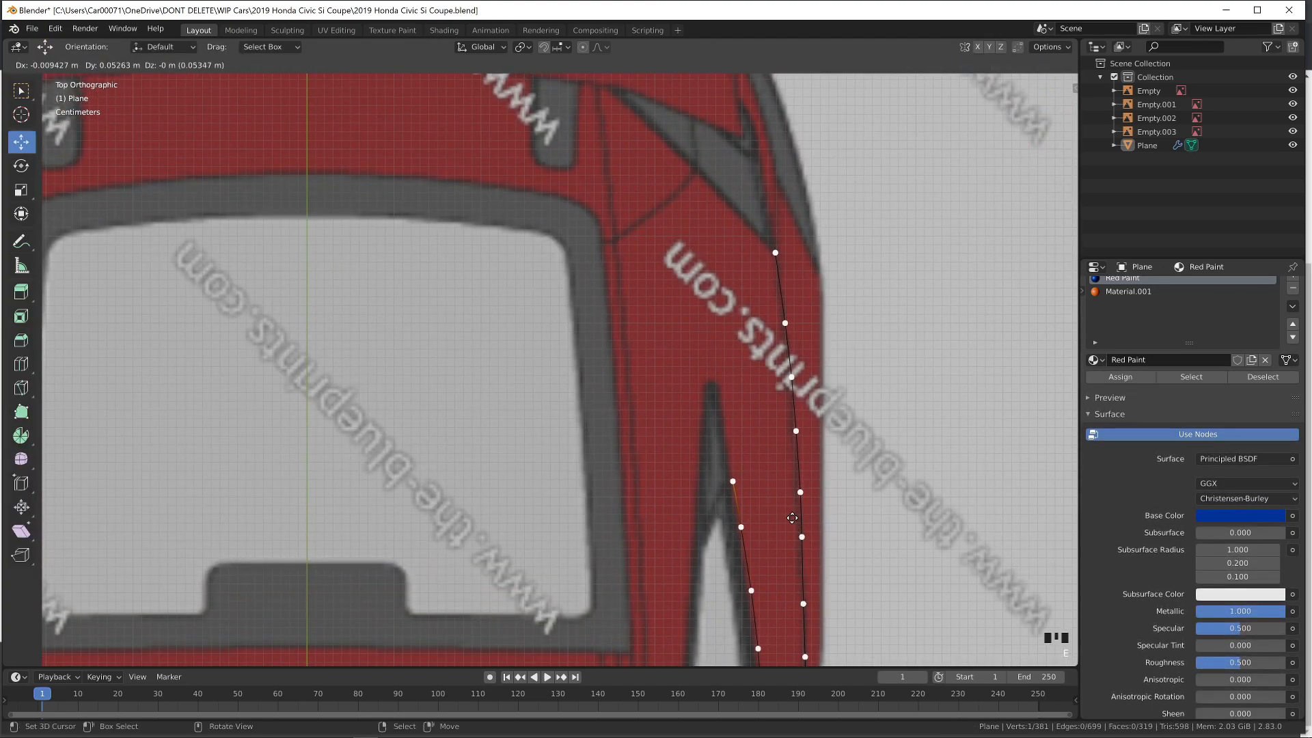
pyautogui.click(791, 510)
pyautogui.press('e')
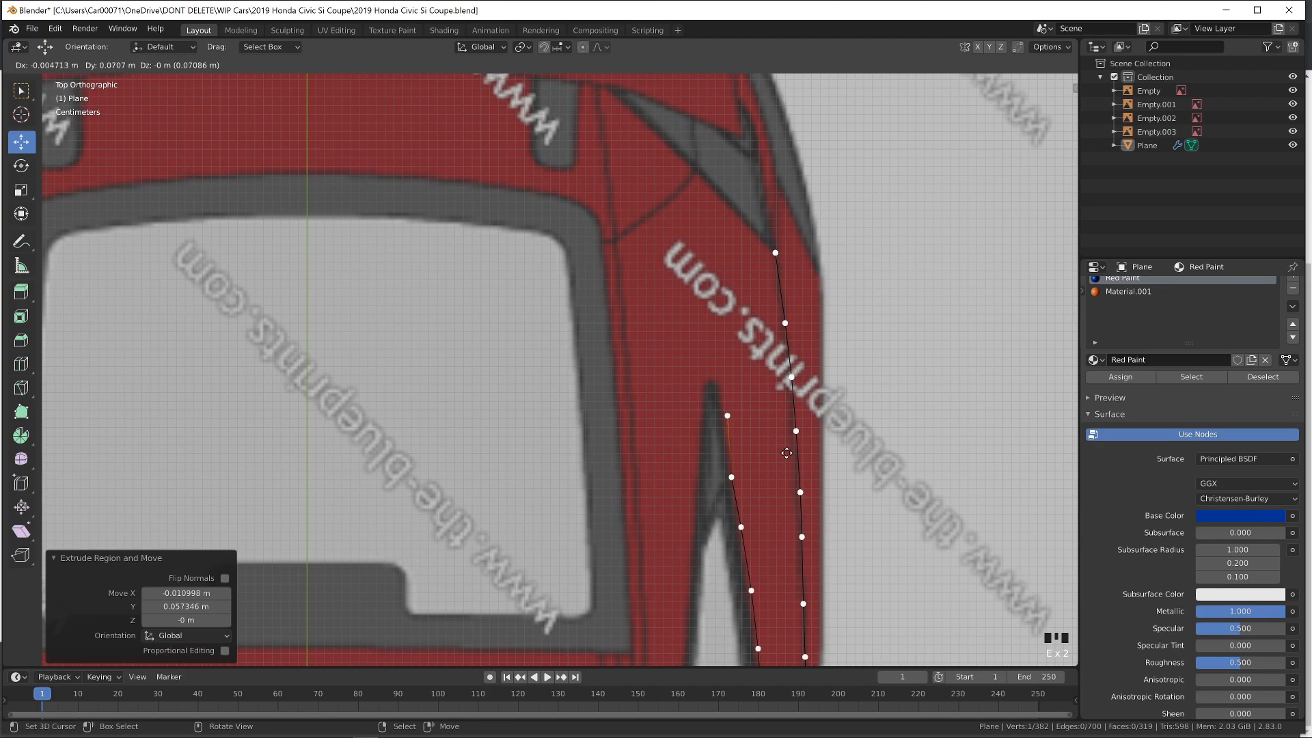
pyautogui.click(781, 452)
# Adjust the last two sill line vertices sideways in top view to smooth the curve beside the quarter window tip
pyautogui.press('Tab')
pyautogui.press('Tab')
pyautogui.rightClick(732, 480)
pyautogui.moveTo(769, 478); pyautogui.dragTo(770, 478)
pyautogui.rightClick(722, 415)
pyautogui.moveTo(755, 415); pyautogui.dragTo(758, 415)
# Raise the three rearmost sill line vertices in side view to the lower edge of the rear quarter window
pyautogui.press('KP_3')
pyautogui.rightClick(516, 290)
pyautogui.moveTo(513, 246); pyautogui.dragTo(510, 171)
pyautogui.rightClick(453, 297)
pyautogui.moveTo(453, 252); pyautogui.dragTo(453, 155)
pyautogui.rightClick(404, 297)
pyautogui.moveTo(403, 250); pyautogui.dragTo(403, 183)
pyautogui.click(398, 178)
# Raise the next sill line vertices forward of these vertically onto the quarter window's lower edge
pyautogui.rightClick(340, 297)
pyautogui.moveTo(339, 240); pyautogui.dragTo(339, 233)
pyautogui.moveTo(346, 184); pyautogui.dragTo(346, 184)
pyautogui.rightClick(298, 279)
pyautogui.moveTo(282, 243); pyautogui.dragTo(280, 194)
pyautogui.moveTo(203, 300); pyautogui.dragTo(240, 238, button='right')
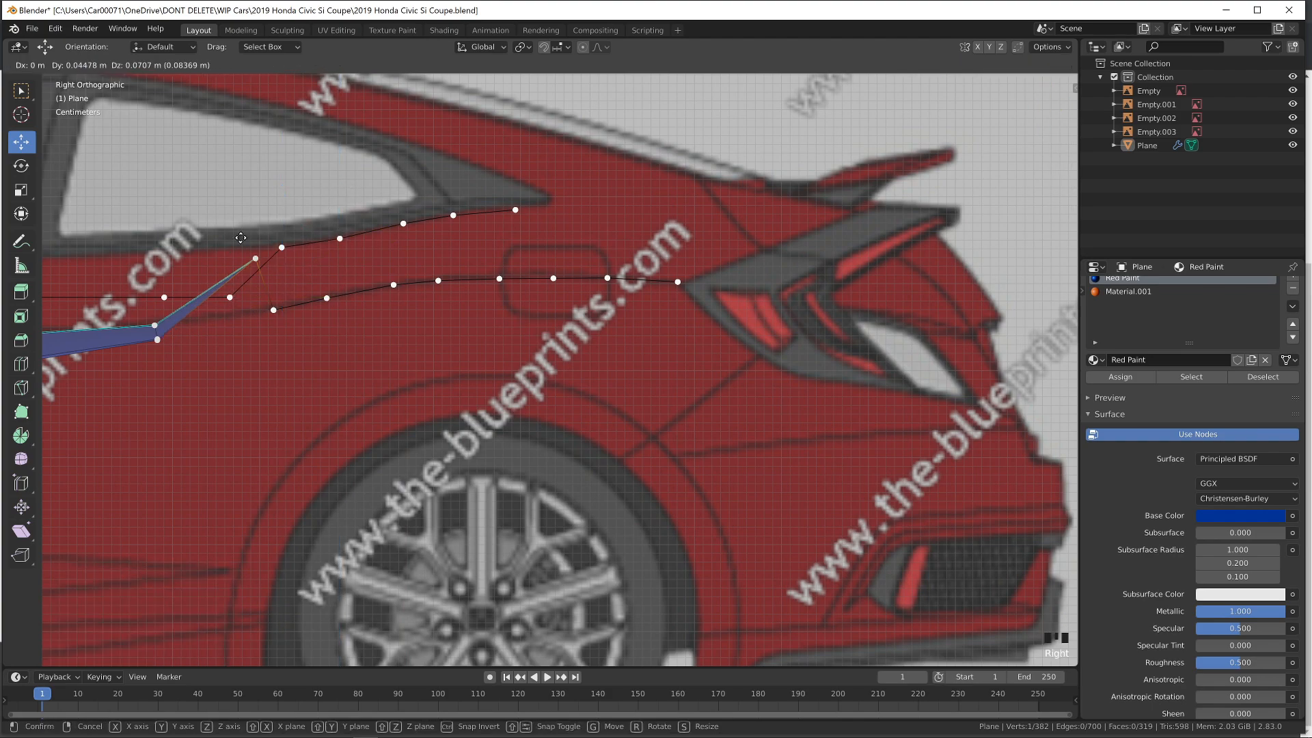
pyautogui.press('z')
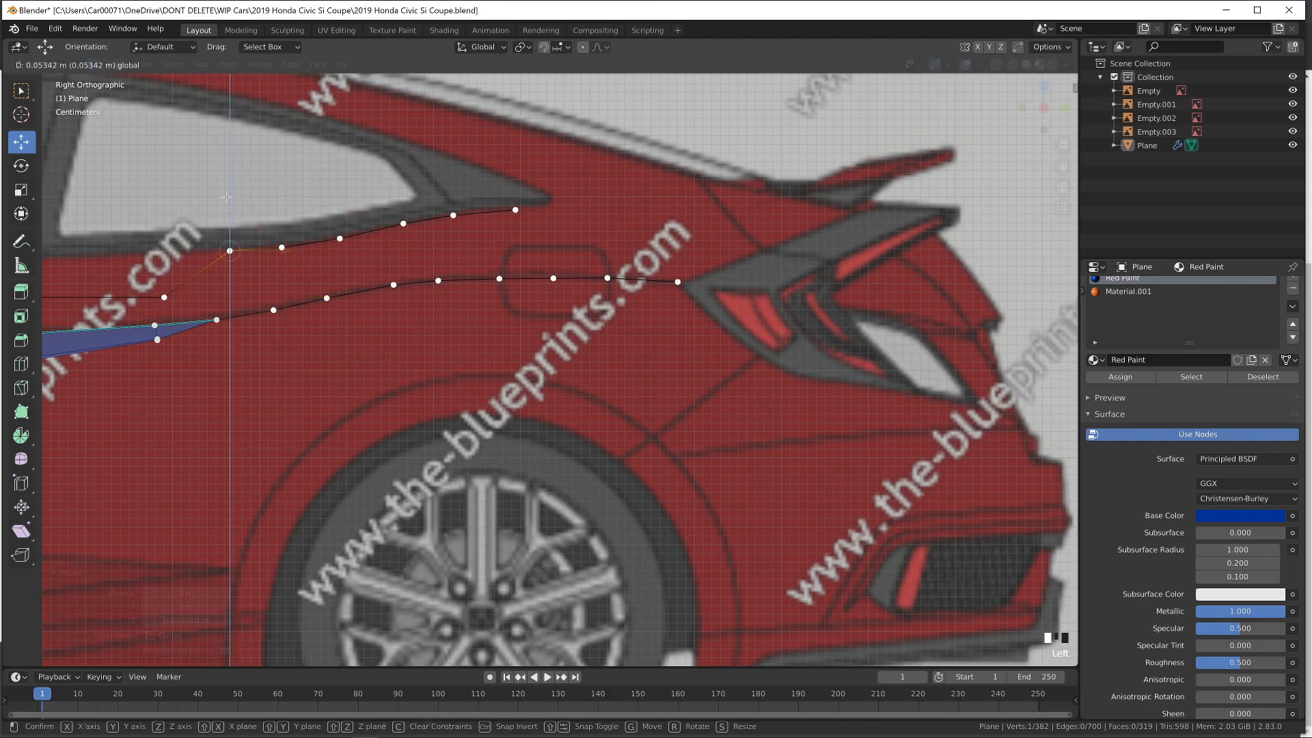
pyautogui.rightClick(164, 296)
pyautogui.moveTo(170, 244); pyautogui.dragTo(170, 193)
pyautogui.rightClick(165, 292)
# Raise the four sill line vertices from the door's rear part forward onto the door window's lower edge
pyautogui.keyDown('shift'); pyautogui.moveTo(172, 204); pyautogui.dragTo(826, 337, button='middle'); pyautogui.keyUp('shift')
pyautogui.rightClick(675, 428)
pyautogui.moveTo(676, 373); pyautogui.dragTo(681, 338)
pyautogui.rightClick(599, 428)
pyautogui.moveTo(600, 374)
pyautogui.mouseDown()
pyautogui.moveTo(588, 338)
pyautogui.moveTo(590, 352)
pyautogui.mouseUp()
pyautogui.rightClick(478, 429)
pyautogui.moveTo(478, 378); pyautogui.dragTo(478, 352)
pyautogui.keyDown('shift'); pyautogui.moveTo(308, 370); pyautogui.dragTo(674, 375, button='middle'); pyautogui.keyUp('shift')
pyautogui.rightClick(666, 430)
pyautogui.moveTo(668, 380); pyautogui.dragTo(668, 362)
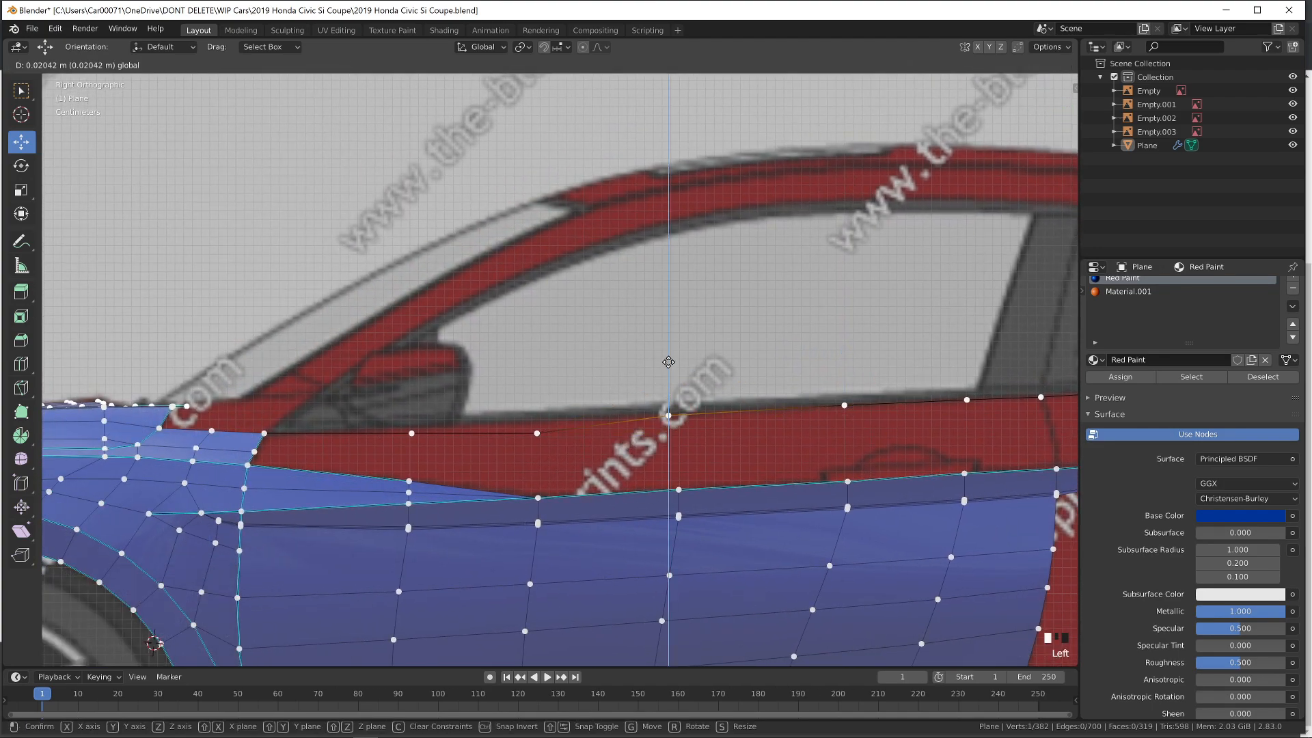
pyautogui.click(668, 360)
# Align the three sill vertices behind the side mirror with the window's lower edge, lowering the rearmost by about 0.0016 m
pyautogui.rightClick(529, 426)
pyautogui.moveTo(537, 383); pyautogui.dragTo(541, 371)
pyautogui.rightClick(411, 431)
pyautogui.moveTo(412, 380); pyautogui.dragTo(411, 374)
pyautogui.rightClick(538, 419)
pyautogui.moveTo(536, 365); pyautogui.dragTo(535, 366)
pyautogui.rightClick(667, 414)
pyautogui.moveTo(661, 364); pyautogui.dragTo(661, 366)
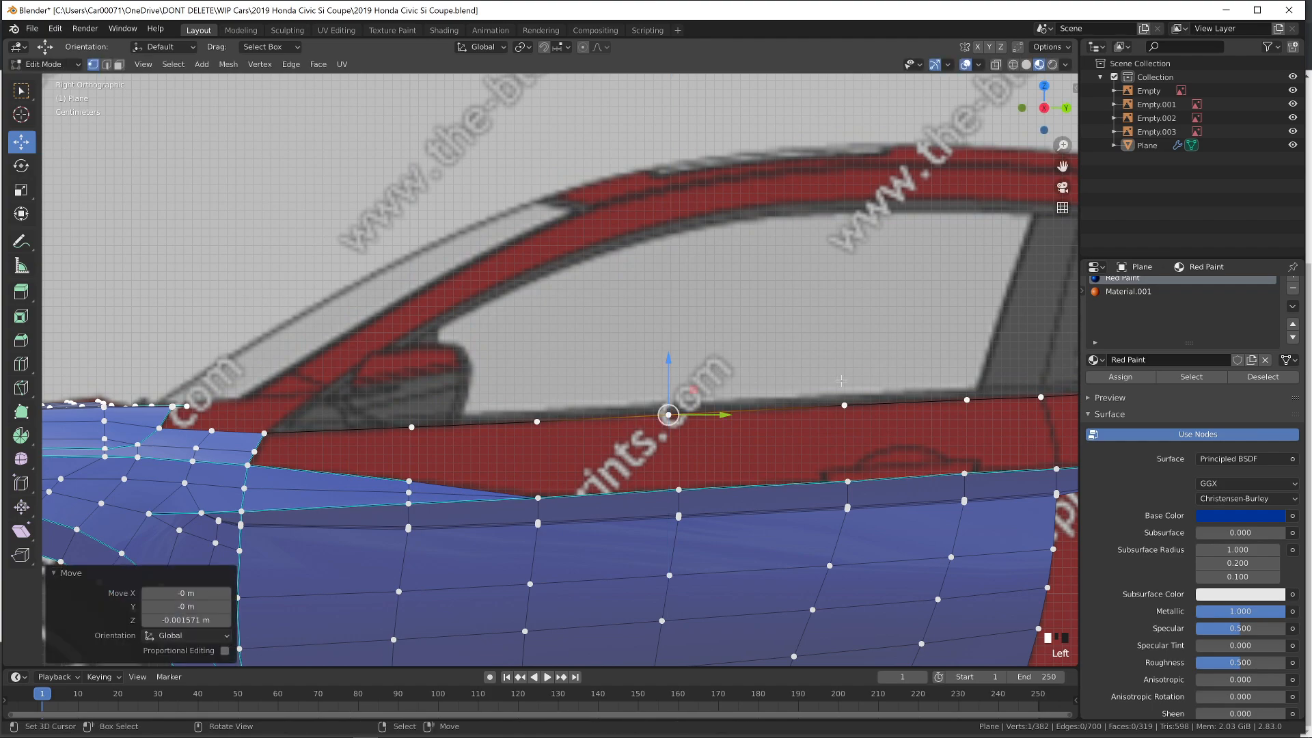
# Select the whole sill line from the fender corner to its rear end and mark its edges as sharp
pyautogui.rightClick(845, 404)
pyautogui.press('Tab')
pyautogui.scroll(-1, 846, 363)
pyautogui.press('Tab')
pyautogui.rightClick(315, 423)
pyautogui.scroll(-1, 247, 417)
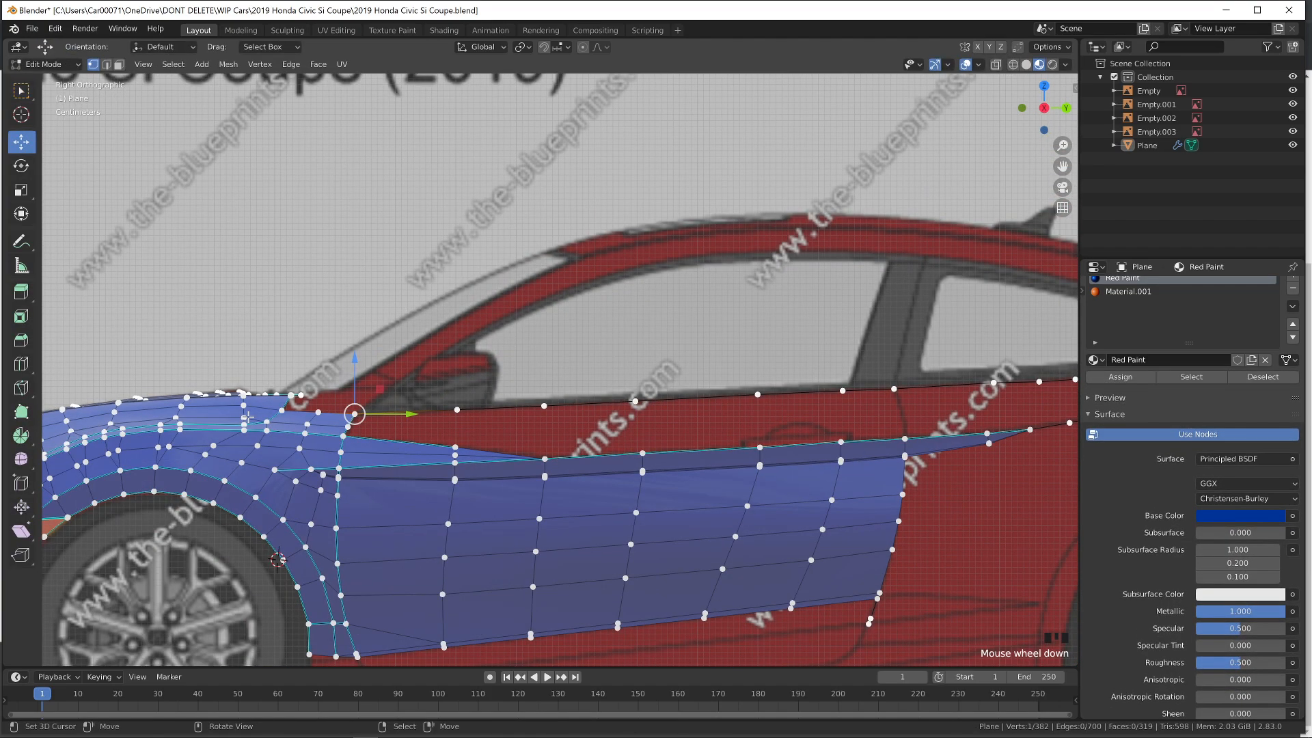
pyautogui.rightClick(290, 395)
pyautogui.rightClick(290, 395)
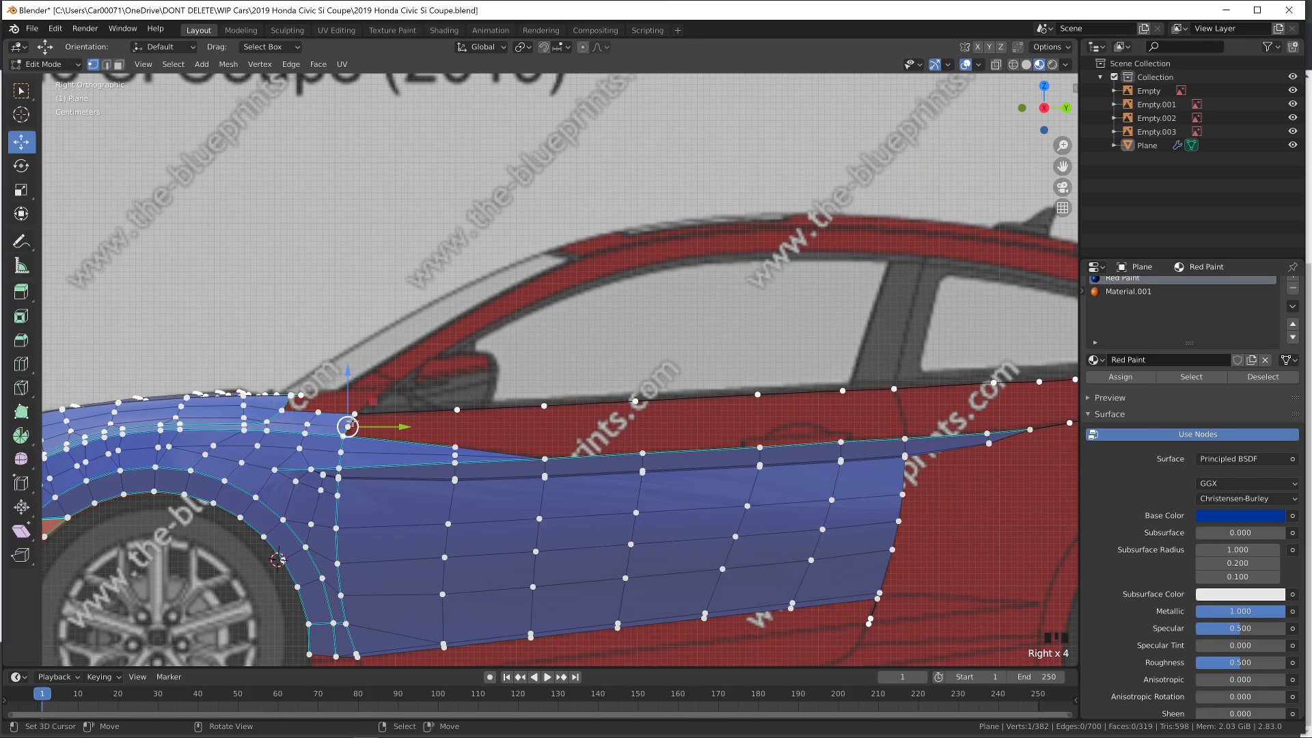
pyautogui.keyDown('shift'); pyautogui.moveTo(956, 369); pyautogui.dragTo(417, 423, button='middle'); pyautogui.keyUp('shift')
pyautogui.keyDown('ctrl'); pyautogui.rightClick(654, 410); pyautogui.keyUp('ctrl')
pyautogui.hotkey('ctrl', 'e')
pyautogui.click(727, 403)
# Lower the sill vertex beneath the front part of the rear quarter window by about 0.0016 m
pyautogui.press('Tab')
pyautogui.press('Tab')
pyautogui.keyDown('shift'); pyautogui.moveTo(545, 473); pyautogui.dragTo(680, 442, button='middle'); pyautogui.keyUp('shift')
pyautogui.scroll(2, 679, 442)
pyautogui.rightClick(602, 422)
pyautogui.moveTo(602, 374); pyautogui.dragTo(602, 372)
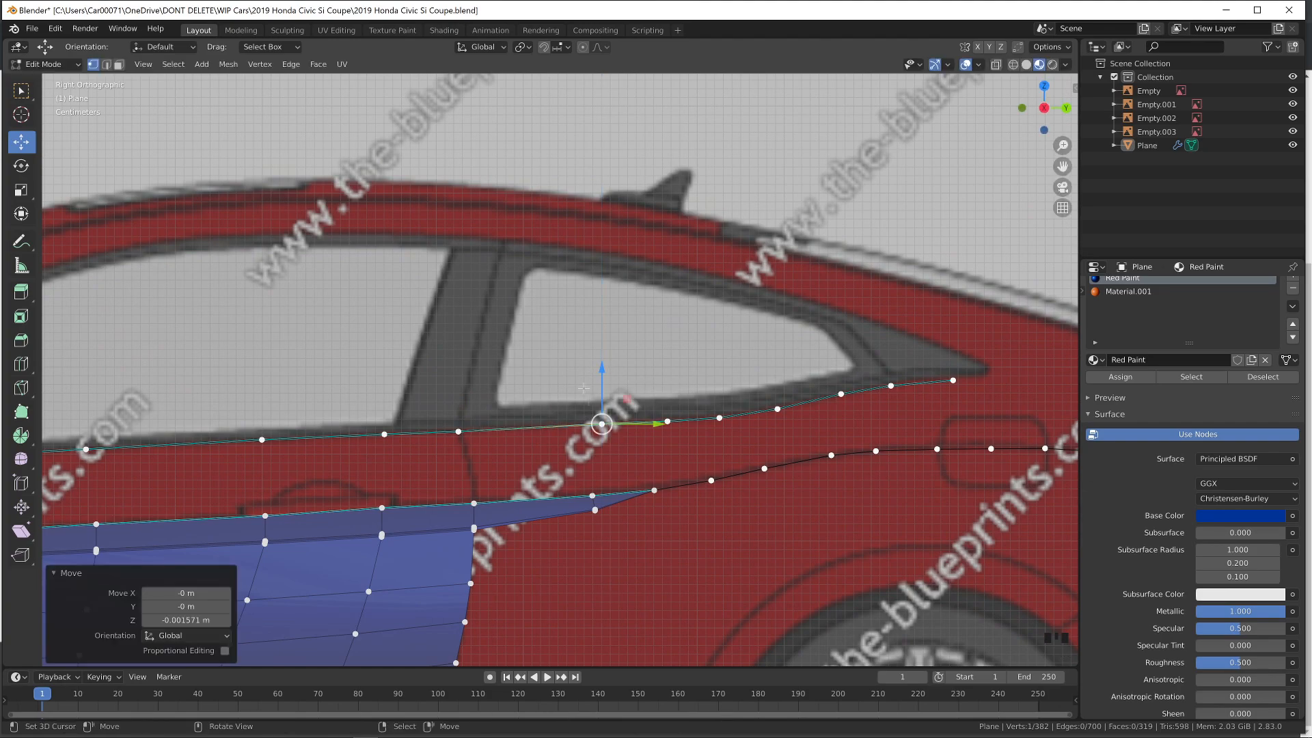
# Fine-tune the heights of the front sill vertices near the mirror so the line follows the door window's lower edge
pyautogui.keyDown('shift'); pyautogui.moveTo(436, 484); pyautogui.dragTo(865, 372, button='middle'); pyautogui.keyUp('shift')
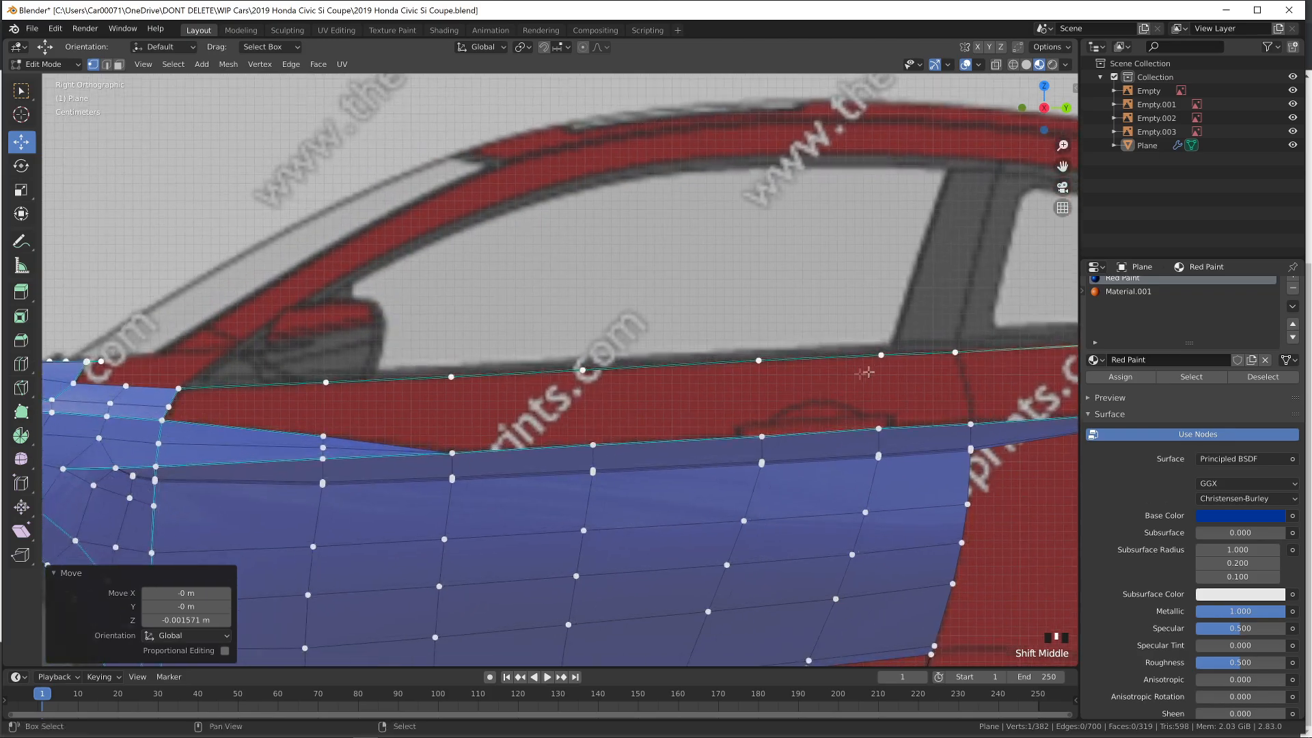
pyautogui.scroll(-3, 865, 372)
pyautogui.press('Tab')
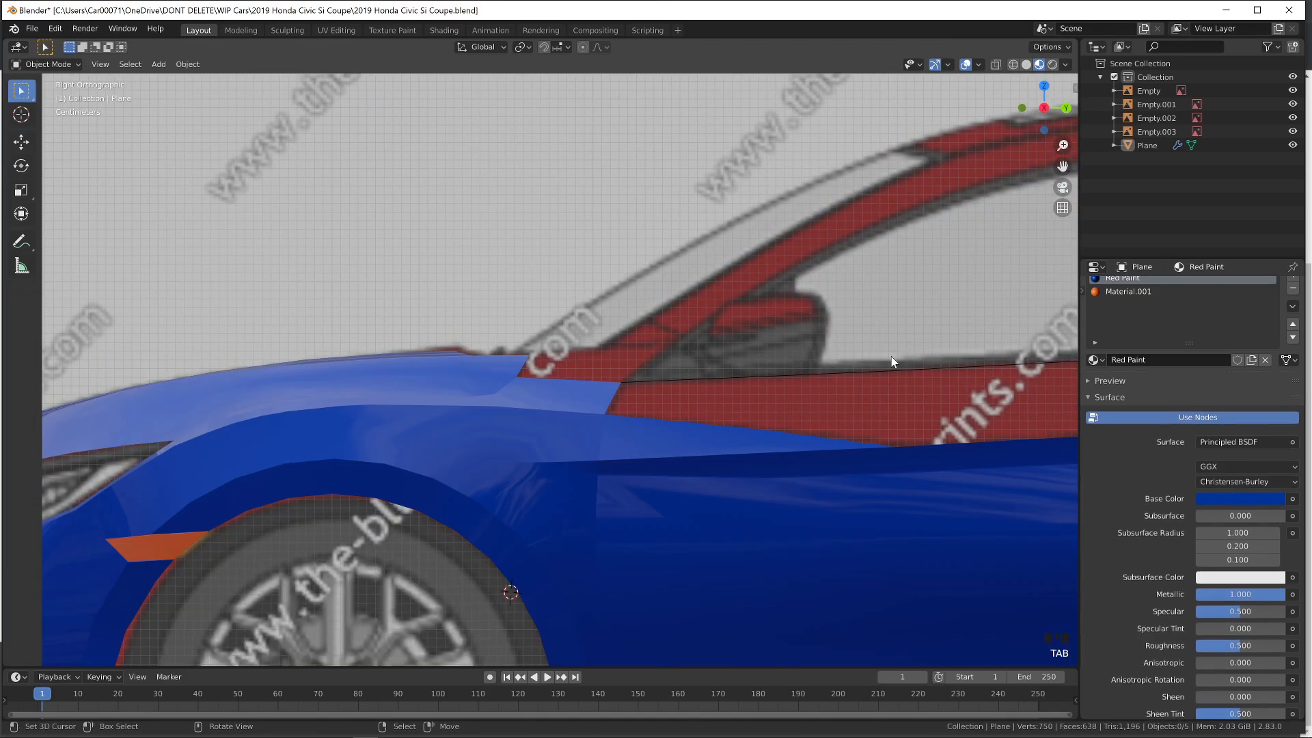
pyautogui.scroll(5, 891, 356)
pyautogui.press('Tab')
pyautogui.moveTo(499, 400); pyautogui.dragTo(497, 401)
pyautogui.rightClick(675, 432)
pyautogui.rightClick(676, 418)
pyautogui.moveTo(679, 390); pyautogui.dragTo(679, 391)
pyautogui.rightClick(854, 415)
pyautogui.moveTo(869, 380); pyautogui.dragTo(868, 382)
# Fine-tune the heights of the two sill vertices above the door handle along the window's lower edge
pyautogui.keyDown('shift'); pyautogui.moveTo(874, 400); pyautogui.dragTo(315, 451, button='middle'); pyautogui.keyUp('shift')
pyautogui.press('Tab')
pyautogui.press('Tab')
pyautogui.rightClick(566, 459)
pyautogui.moveTo(559, 426); pyautogui.dragTo(554, 423)
pyautogui.rightClick(830, 453)
pyautogui.rightClick(563, 470)
pyautogui.rightClick(738, 463)
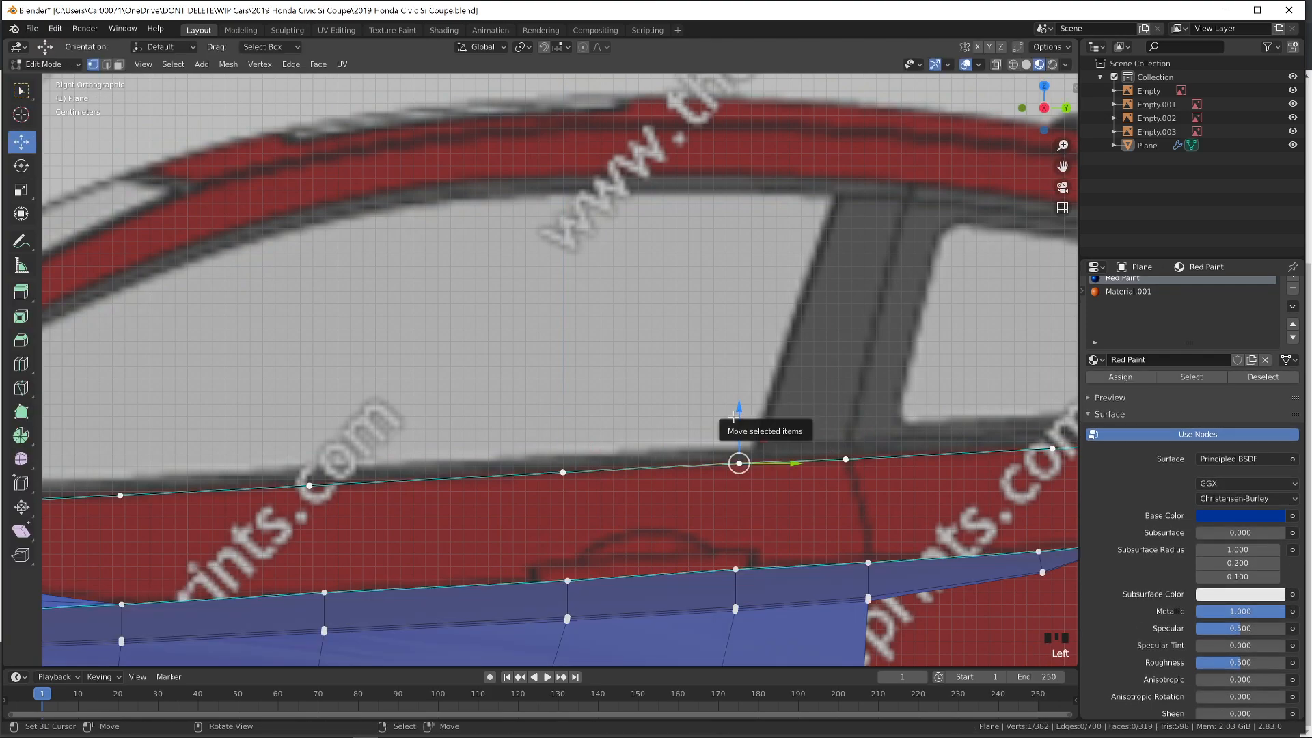
pyautogui.moveTo(734, 417); pyautogui.dragTo(732, 418)
# Connect the sill line to the body vertex below at the door's rear edge, and add a midpoint vertex following the door gap
pyautogui.press('Tab')
pyautogui.scroll(-1, 765, 437)
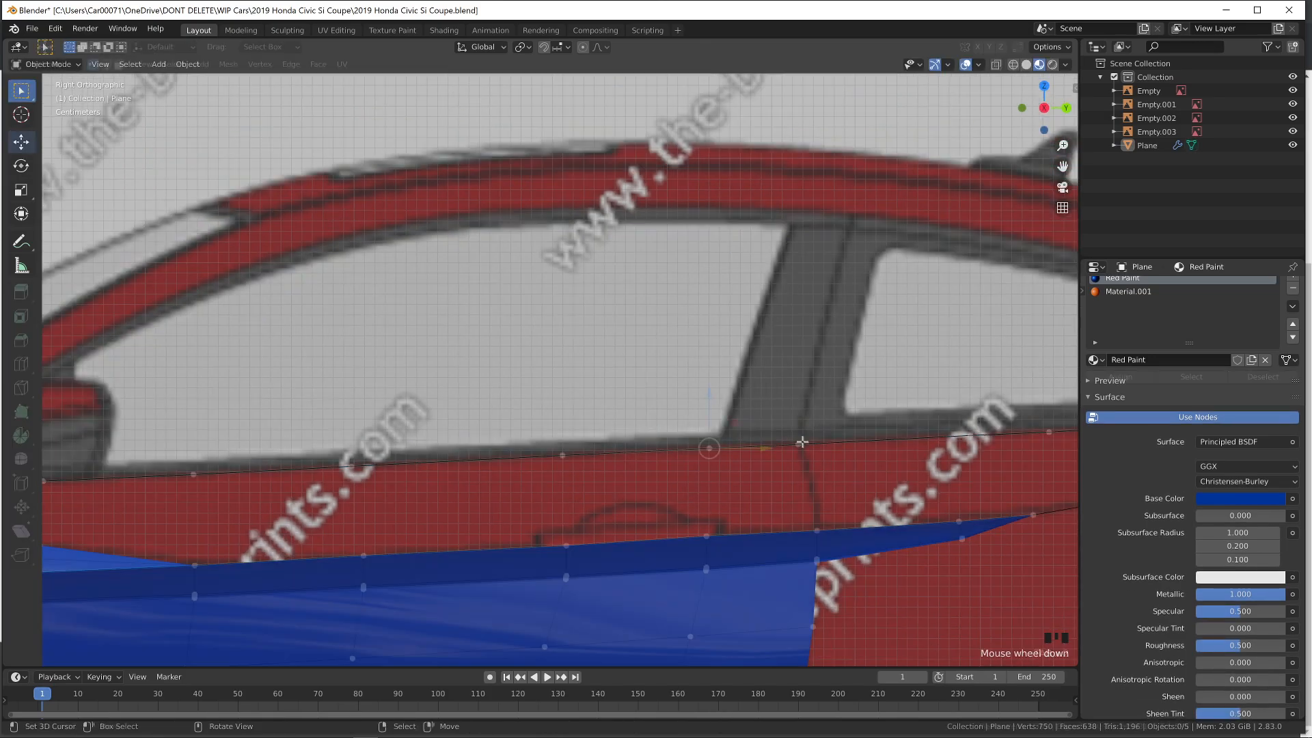
pyautogui.press('Tab')
pyautogui.rightClick(799, 444)
pyautogui.keyDown('shift'); pyautogui.rightClick(817, 529); pyautogui.keyUp('shift')
pyautogui.press('f')
pyautogui.hotkey('ctrl', 'r')
pyautogui.click(818, 487)
pyautogui.press('g')
pyautogui.press('Tab')
# Adjust a sill vertex near the rear quarter window along the X axis in an angled view to smooth the curve
pyautogui.scroll(-1, 823, 478)
pyautogui.keyDown('shift'); pyautogui.moveTo(820, 477); pyautogui.dragTo(582, 493, button='middle'); pyautogui.keyUp('shift')
pyautogui.press('Tab')
pyautogui.scroll(-1, 403, 457)
pyautogui.press('Tab')
pyautogui.press('Tab')
pyautogui.rightClick(695, 314)
pyautogui.rightClick(697, 340)
pyautogui.moveTo(729, 342); pyautogui.dragTo(730, 341)
pyautogui.press('Tab')
pyautogui.press('Tab')
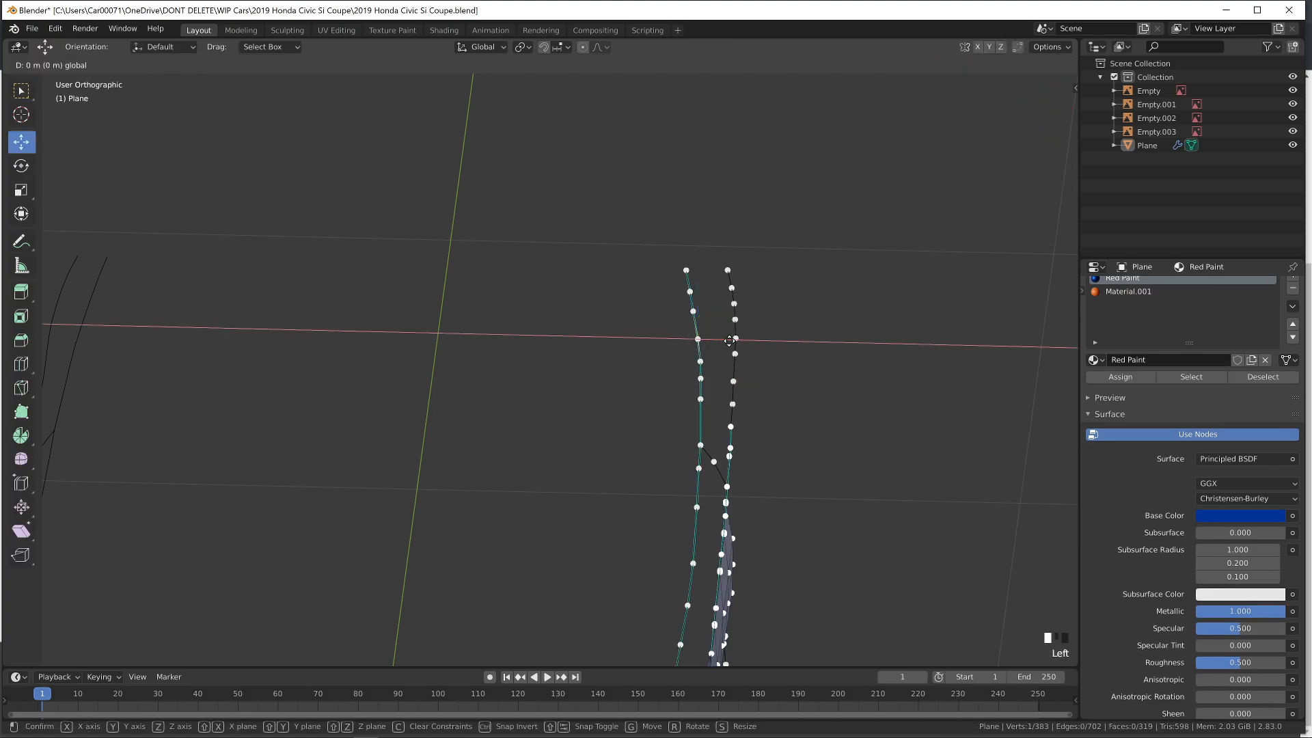
# Adjust the following two vertices toward the sill line's rear end so they continue the curve
pyautogui.moveTo(291, 313); pyautogui.dragTo(967, 370)
pyautogui.moveTo(723, 357); pyautogui.dragTo(729, 296)
pyautogui.press('Tab')
pyautogui.press('Tab')
pyautogui.click(693, 311)
pyautogui.click(690, 292)
pyautogui.press('Tab')
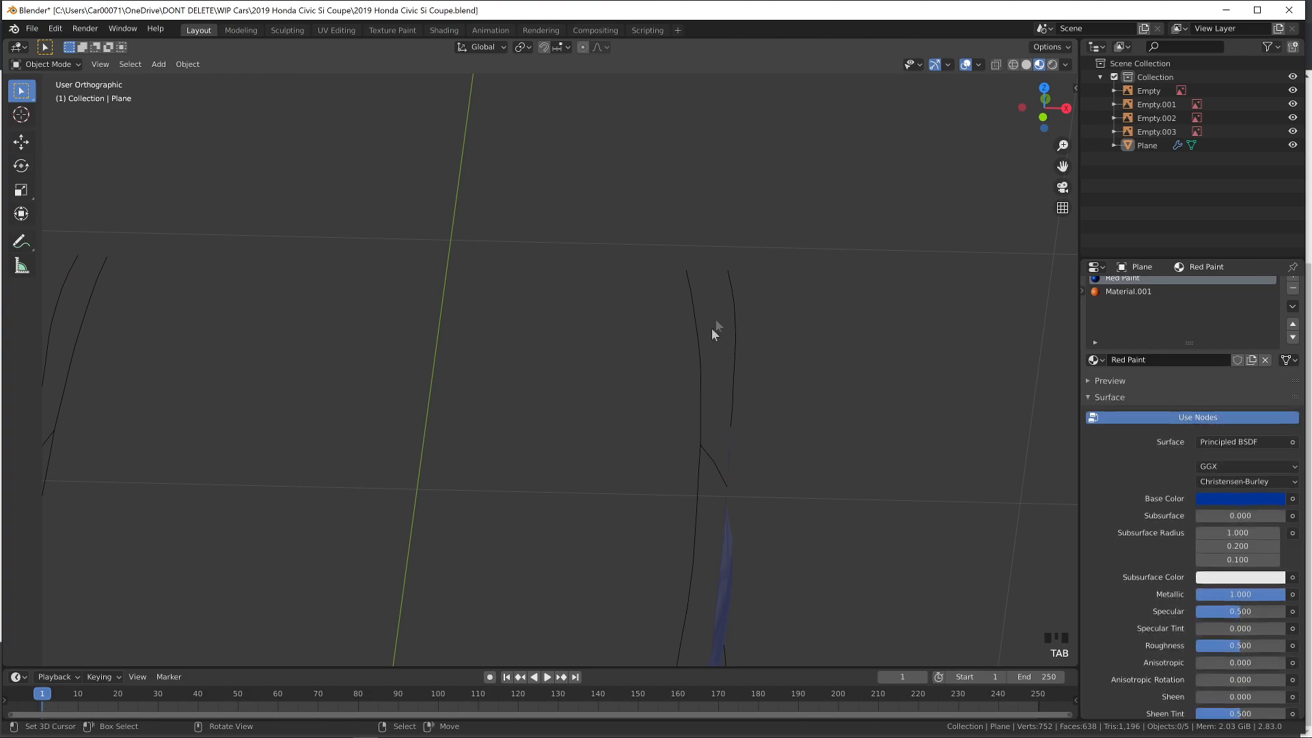
# Shift the rear sill vertices slightly outward along X, beginning with one by about 0.0011 m, and compare with the top view
pyautogui.press('Tab')
pyautogui.rightClick(699, 361)
pyautogui.moveTo(698, 339); pyautogui.dragTo(726, 337, button='right')
pyautogui.hotkey('ctrl', 'z')
pyautogui.click(741, 336)
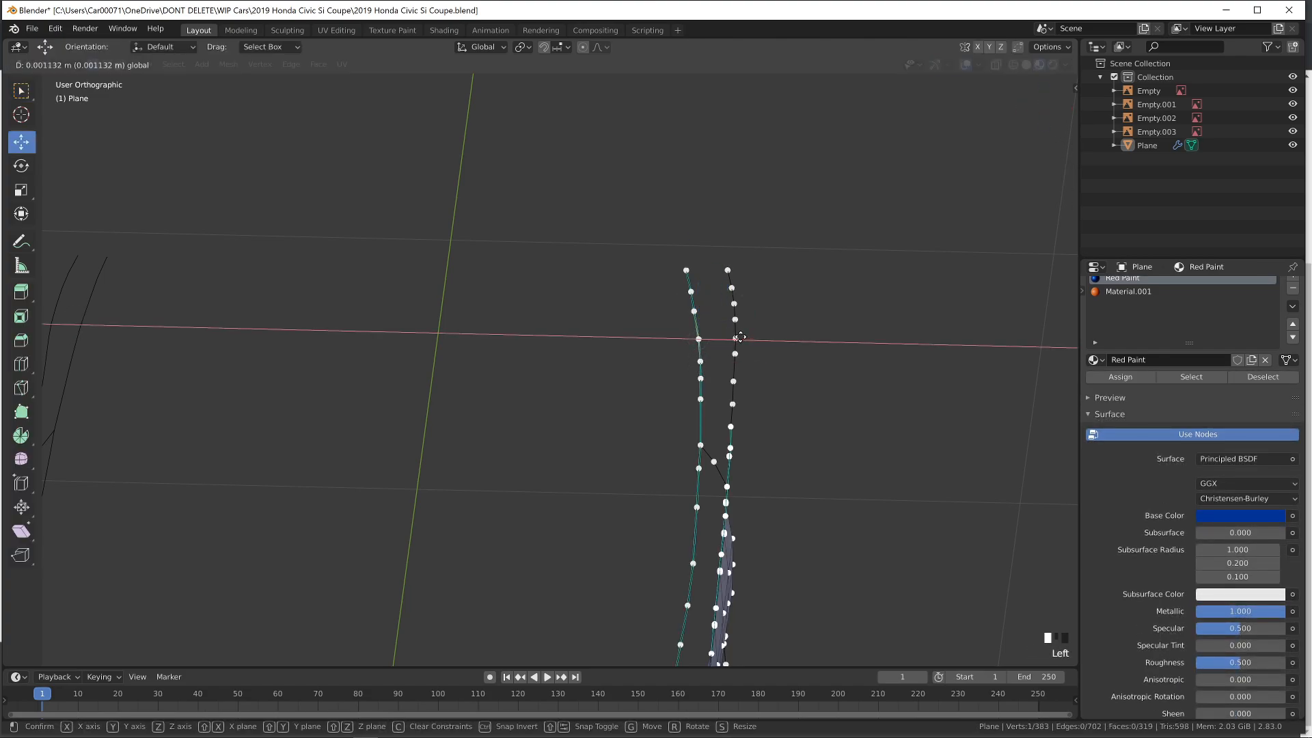
pyautogui.moveTo(742, 336); pyautogui.dragTo(744, 335)
pyautogui.press('Tab')
pyautogui.press('Tab')
pyautogui.rightClick(695, 312)
pyautogui.keyDown('ctrl'); pyautogui.rightClick(687, 270); pyautogui.keyUp('ctrl')
pyautogui.moveTo(733, 287); pyautogui.dragTo(736, 287)
pyautogui.press('Tab')
pyautogui.press('KP_7')
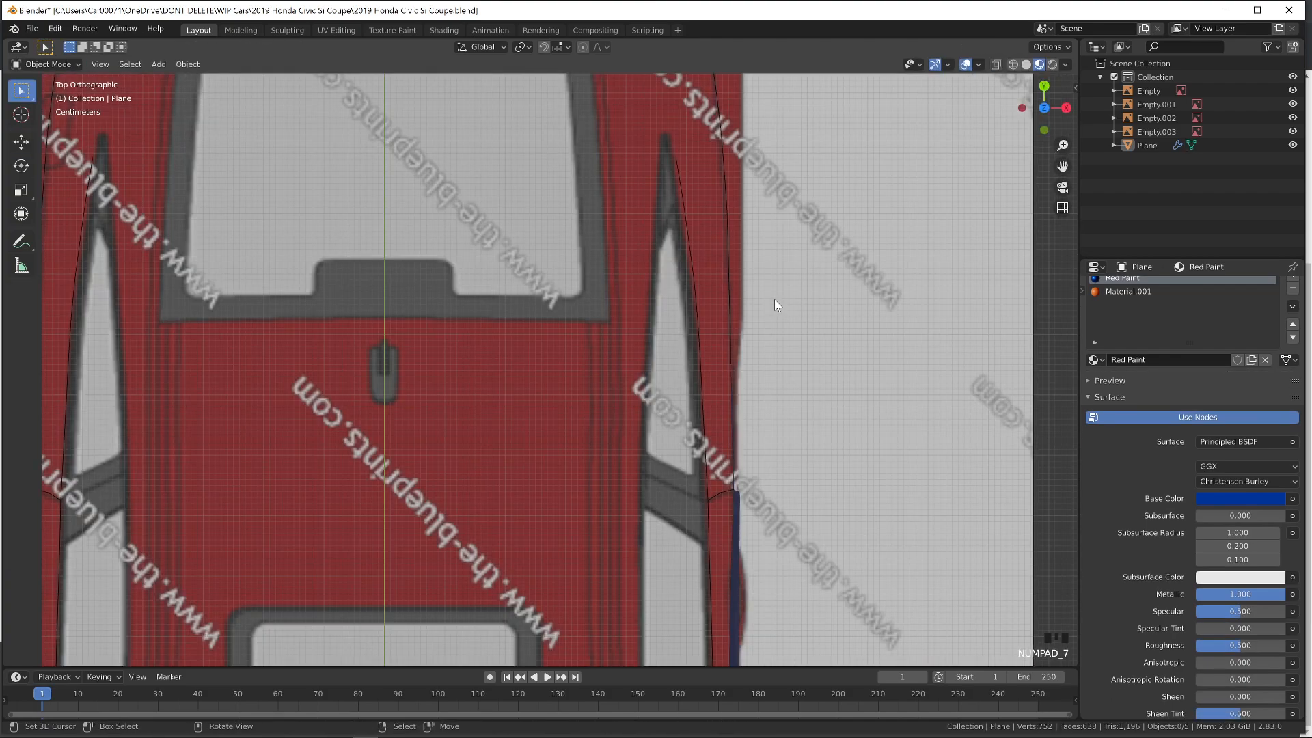
# Fill four consecutive faces between the window sill line and the door's upper edge in side view, undoing the surplus one
pyautogui.press('KP_3')
pyautogui.press('Tab')
pyautogui.scroll(2, 602, 347)
pyautogui.rightClick(385, 426)
pyautogui.press('Tab')
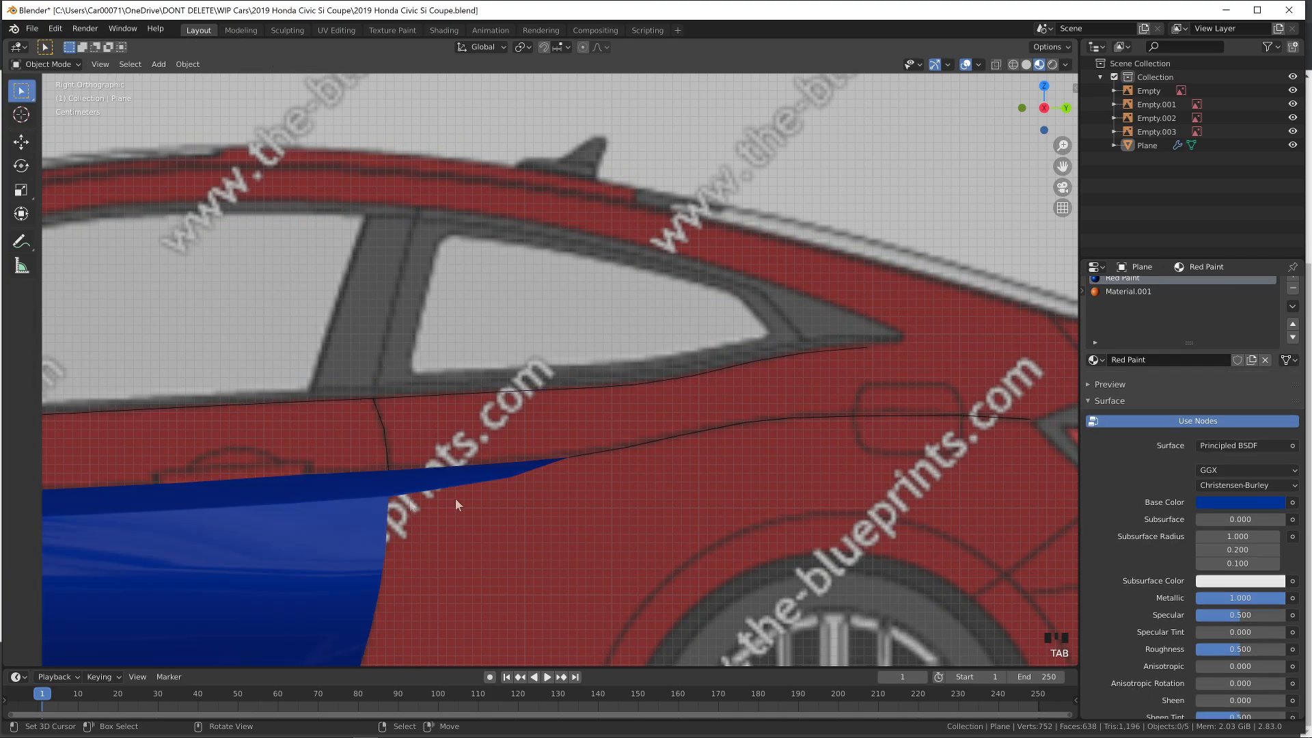
pyautogui.keyDown('shift'); pyautogui.moveTo(455, 498); pyautogui.dragTo(1033, 500, button='middle'); pyautogui.keyUp('shift')
pyautogui.keyDown('shift'); pyautogui.scroll(-1, 606, 493); pyautogui.keyUp('shift')
pyautogui.press('Tab')
pyautogui.rightClick(170, 444)
pyautogui.keyDown('shift'); pyautogui.rightClick(962, 414); pyautogui.keyUp('shift')
pyautogui.press('f')
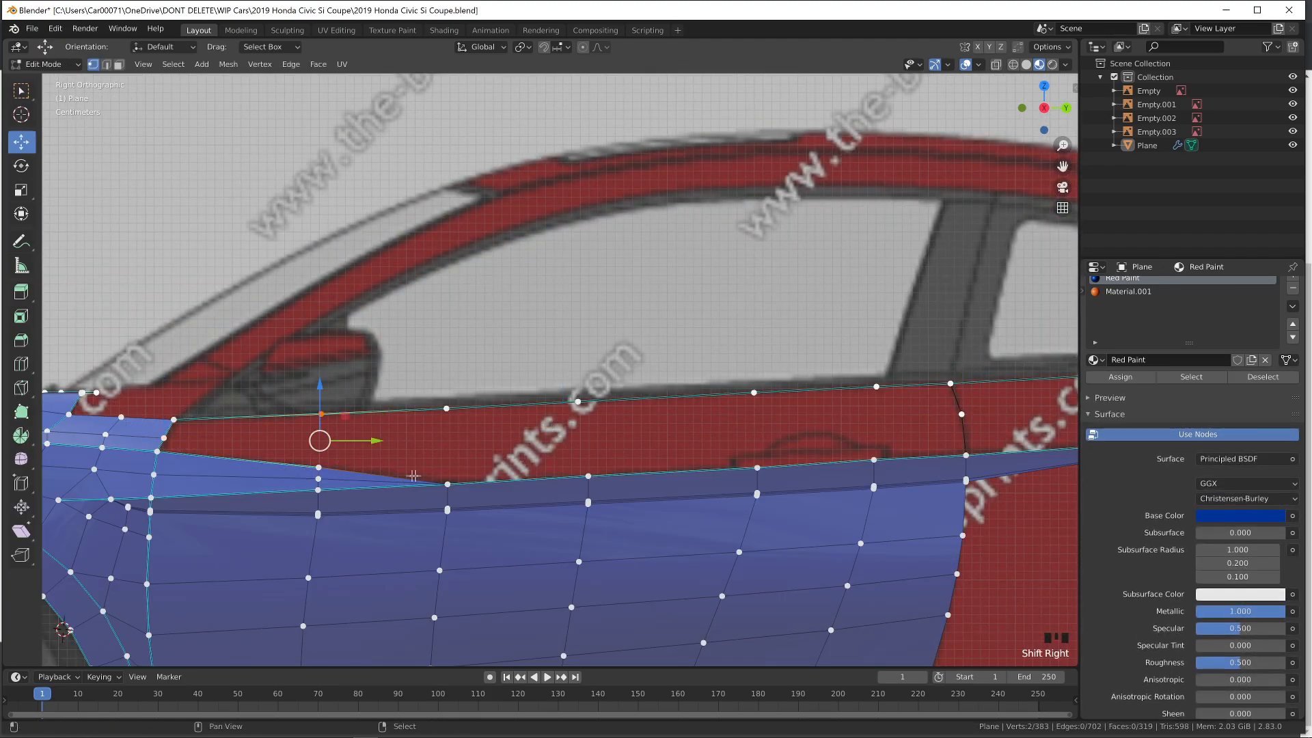
pyautogui.press('f')
pyautogui.press('f')
pyautogui.press('f')
pyautogui.press('f')
pyautogui.press('f')
pyautogui.hotkey('ctrl', 'z')
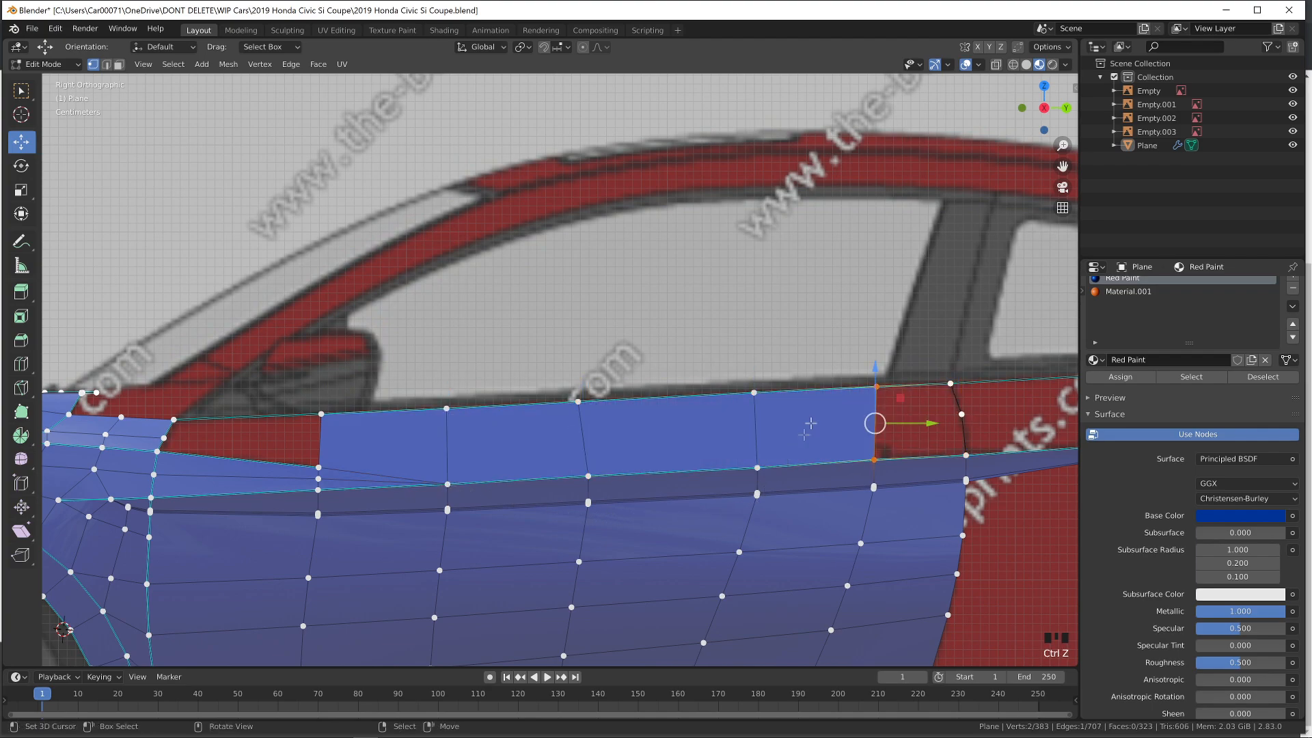
# Add a lengthwise loop cut through the new door strip and fill two faces joining it to the door's rear edge
pyautogui.click(777, 419)
pyautogui.rightClick(777, 420)
pyautogui.moveTo(777, 419); pyautogui.dragTo(835, 429, button='middle')
pyautogui.moveTo(837, 431); pyautogui.dragTo(857, 430)
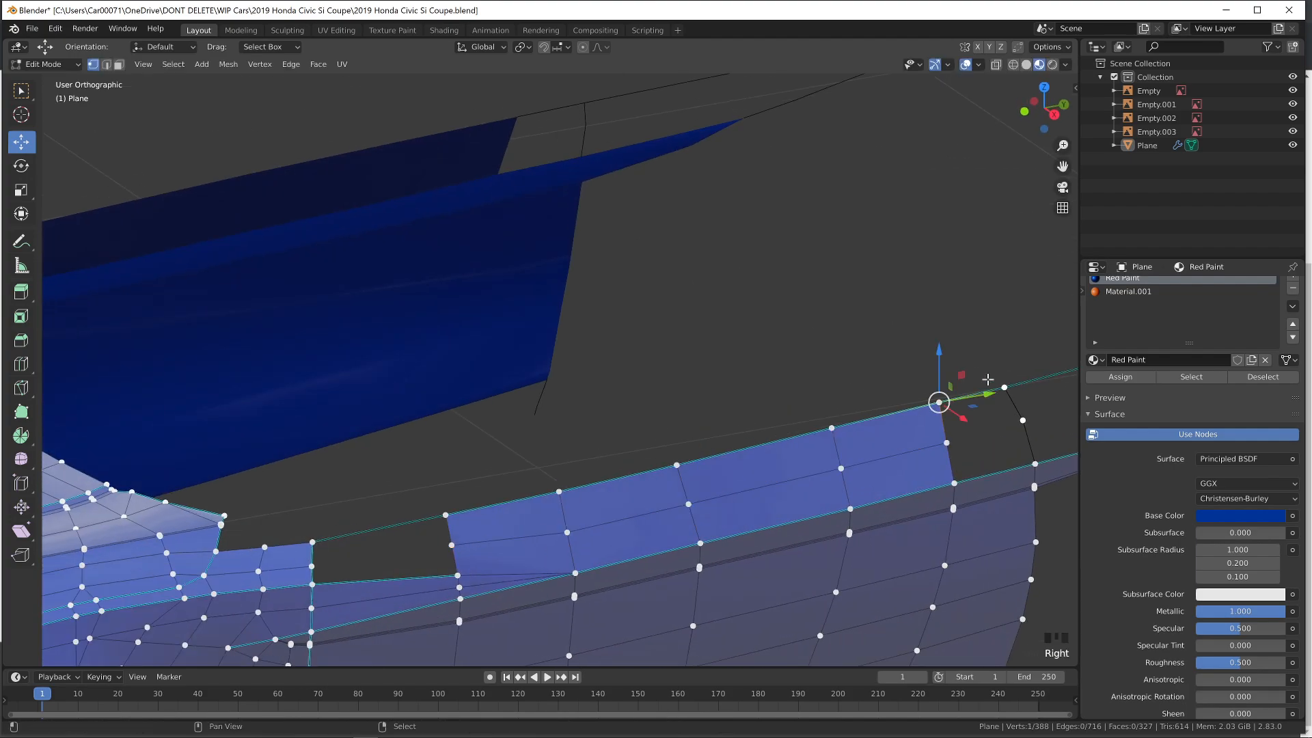
pyautogui.press('f')
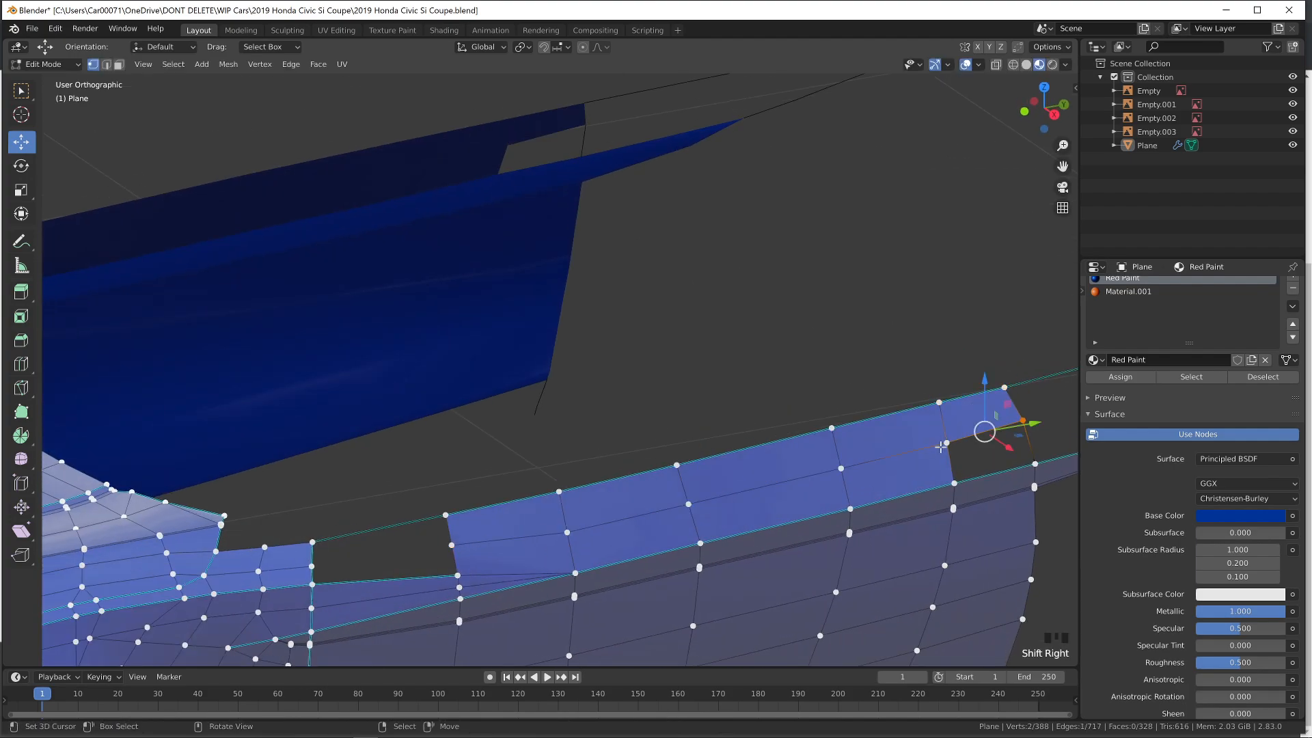
pyautogui.press('f')
# Slide the middle vertex on the door strip's rear edge slightly along its edge in side view
pyautogui.press('KP_3')
pyautogui.rightClick(963, 417)
pyautogui.press('Tab')
pyautogui.press('Tab')
pyautogui.press('g')
pyautogui.press('g')
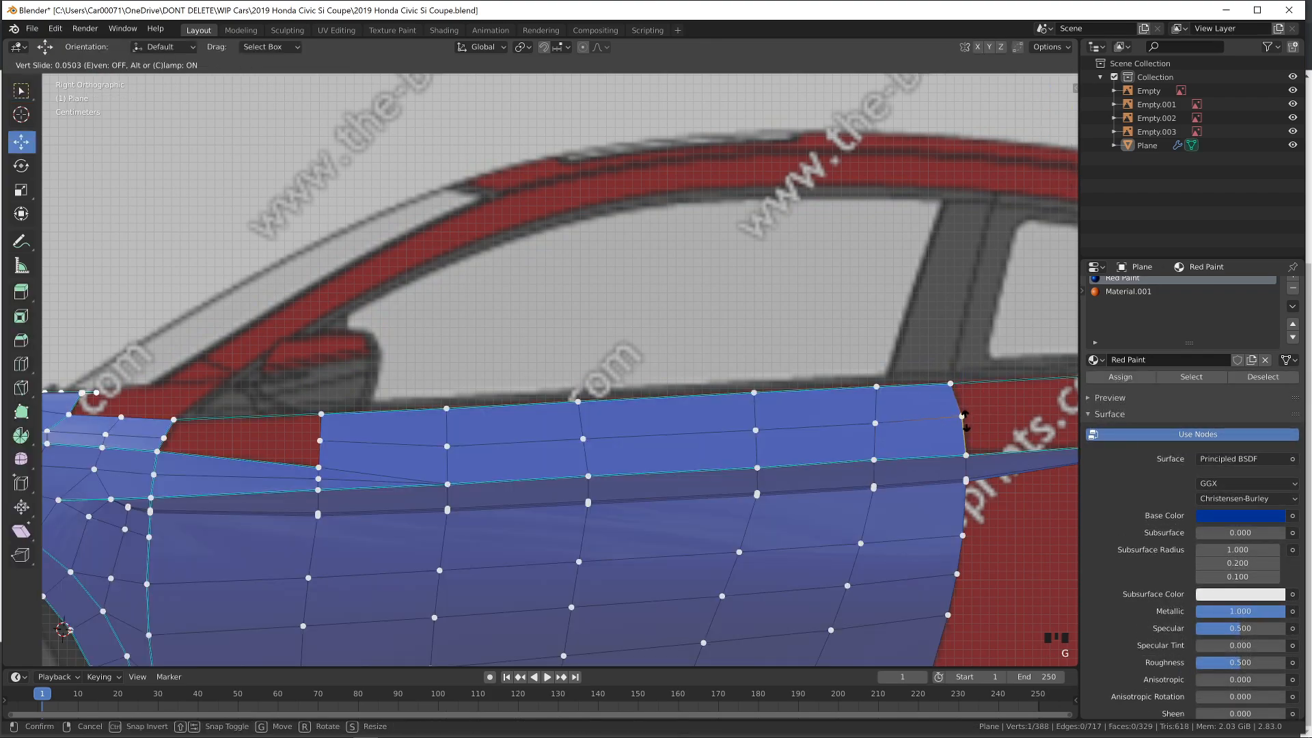
pyautogui.click(962, 419)
# Fill the gap between the fender's rear edge and the upper door strip with two faces, undoing the first attempts, and save
pyautogui.rightClick(309, 412)
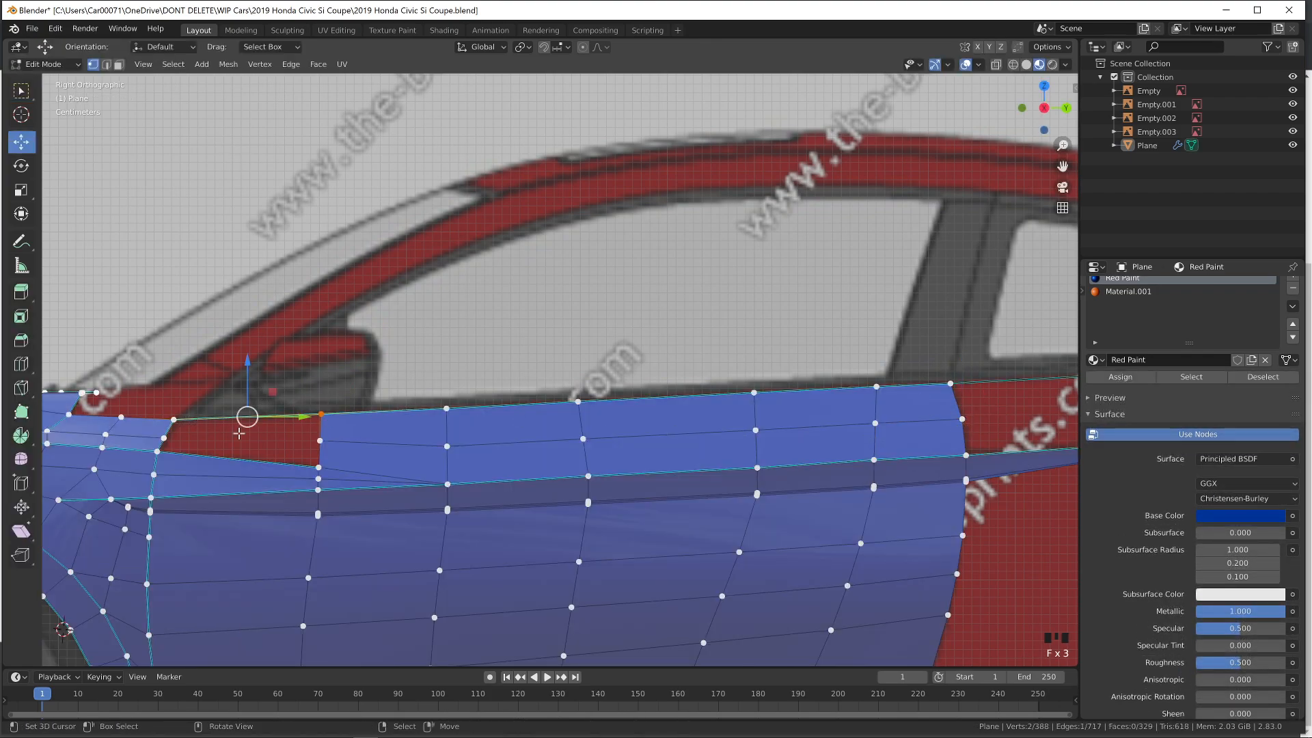
pyautogui.hotkey('ctrl', 'z')
pyautogui.hotkey('ctrl', 'z')
pyautogui.hotkey('ctrl', 'z')
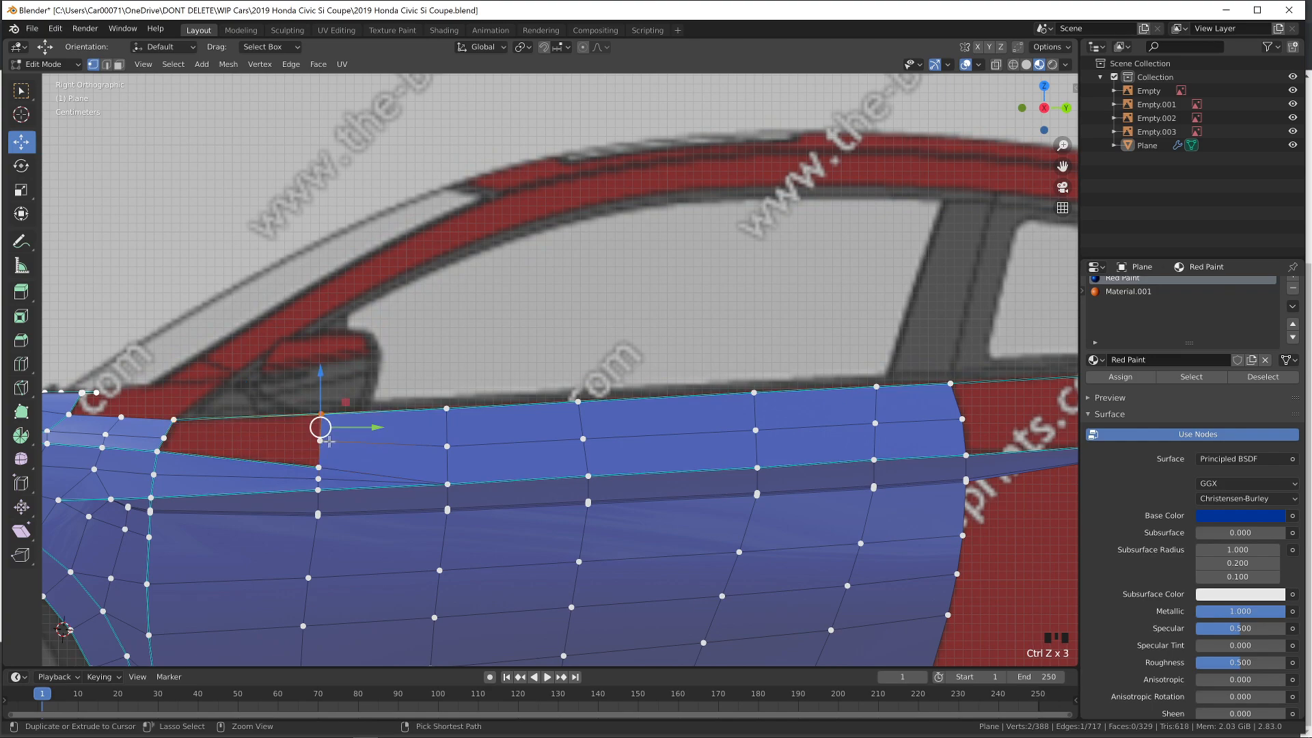
pyautogui.press('Tab')
pyautogui.scroll(-5, 321, 489)
pyautogui.moveTo(321, 490); pyautogui.dragTo(633, 502, button='middle')
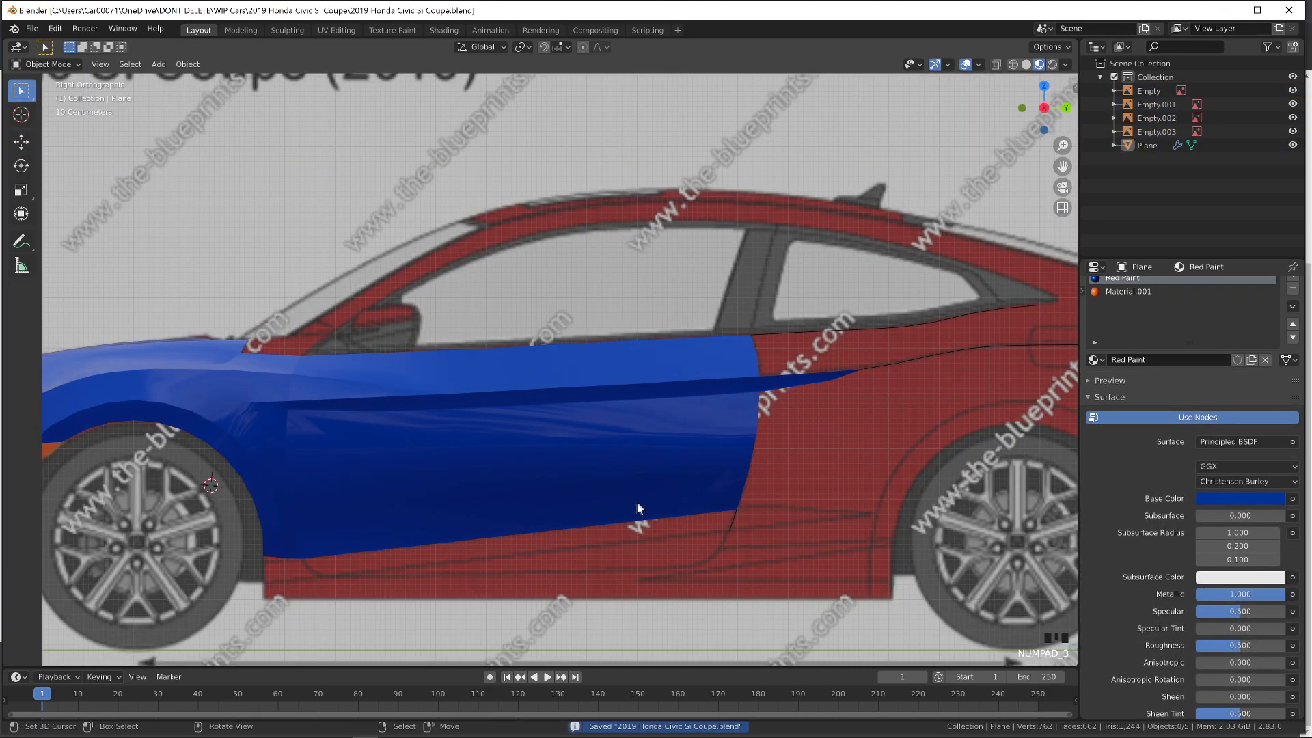
# Clear the sharp marking on the crease line running from the front bumper over the fender into the door strip
pyautogui.keyDown('shift'); pyautogui.moveTo(636, 502); pyautogui.dragTo(517, 423, button='middle'); pyautogui.keyUp('shift')
pyautogui.scroll(5, 517, 423)
pyautogui.rightClick(663, 409)
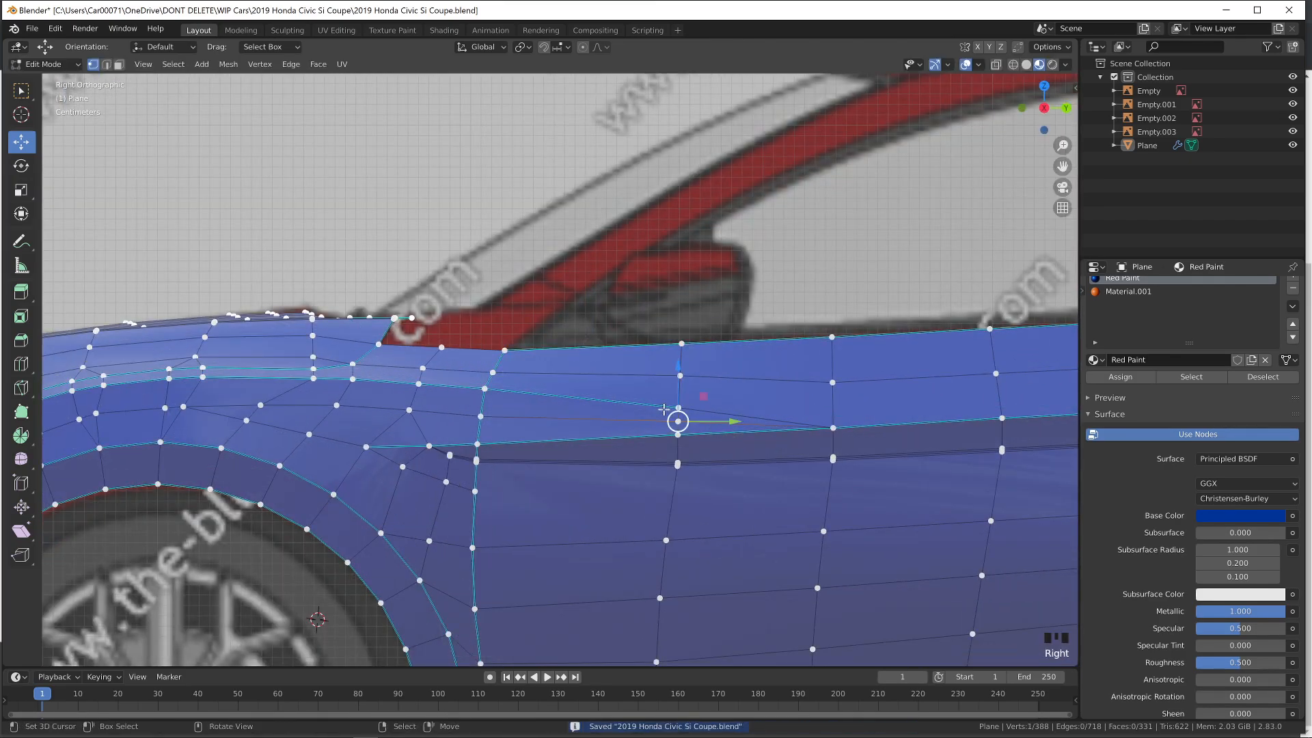
pyautogui.keyDown('shift'); pyautogui.scroll(-5, 439, 409); pyautogui.keyUp('shift')
pyautogui.moveTo(374, 468); pyautogui.dragTo(642, 449, button='middle')
pyautogui.keyDown('ctrl'); pyautogui.rightClick(715, 412); pyautogui.keyUp('ctrl')
pyautogui.hotkey('ctrl', 'e')
pyautogui.click(714, 429)
# Try to bevel the fender crease line about 0.0013 m wide with two segments
pyautogui.press('Tab')
pyautogui.keyDown('shift'); pyautogui.moveTo(790, 445); pyautogui.dragTo(519, 501, button='middle'); pyautogui.keyUp('shift')
pyautogui.press('Tab')
pyautogui.hotkey('ctrl', 'b')
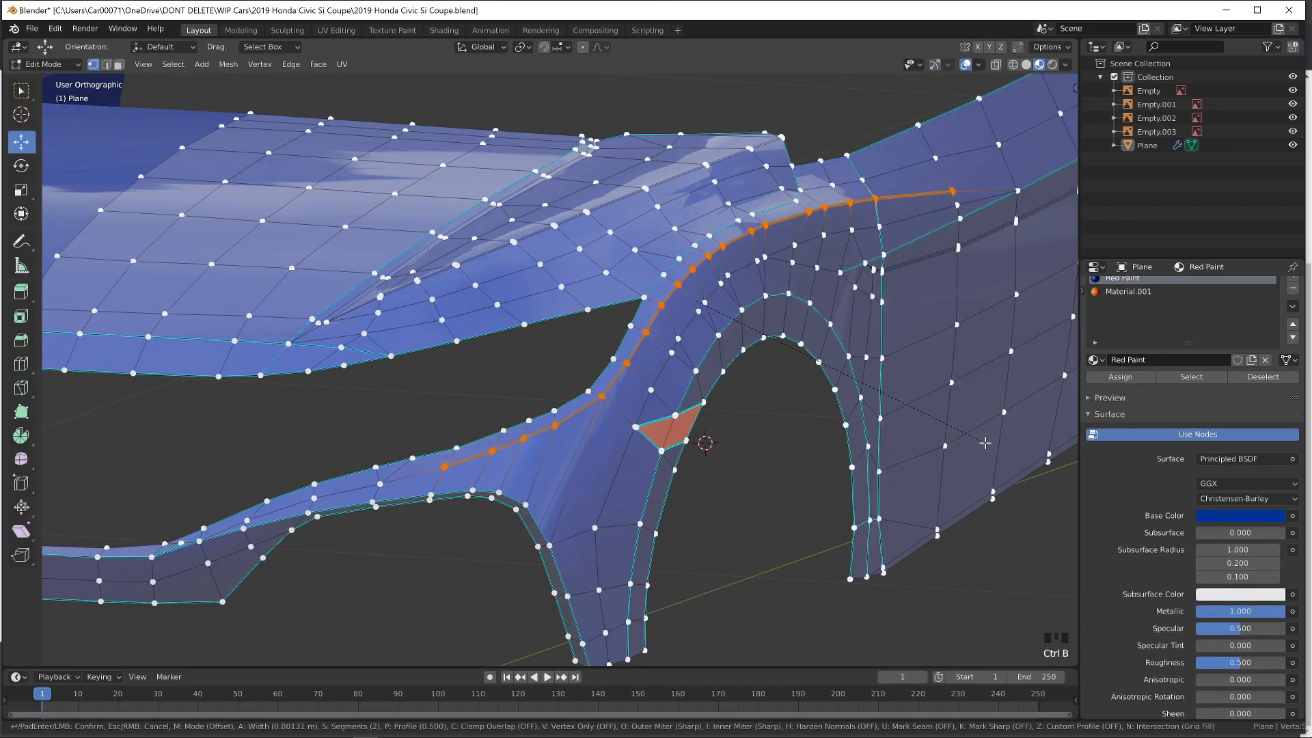
pyautogui.press('Escape')
pyautogui.hotkey('ctrl', 'z')
pyautogui.hotkey('ctrl', 'z')
pyautogui.hotkey('ctrl', 'z')
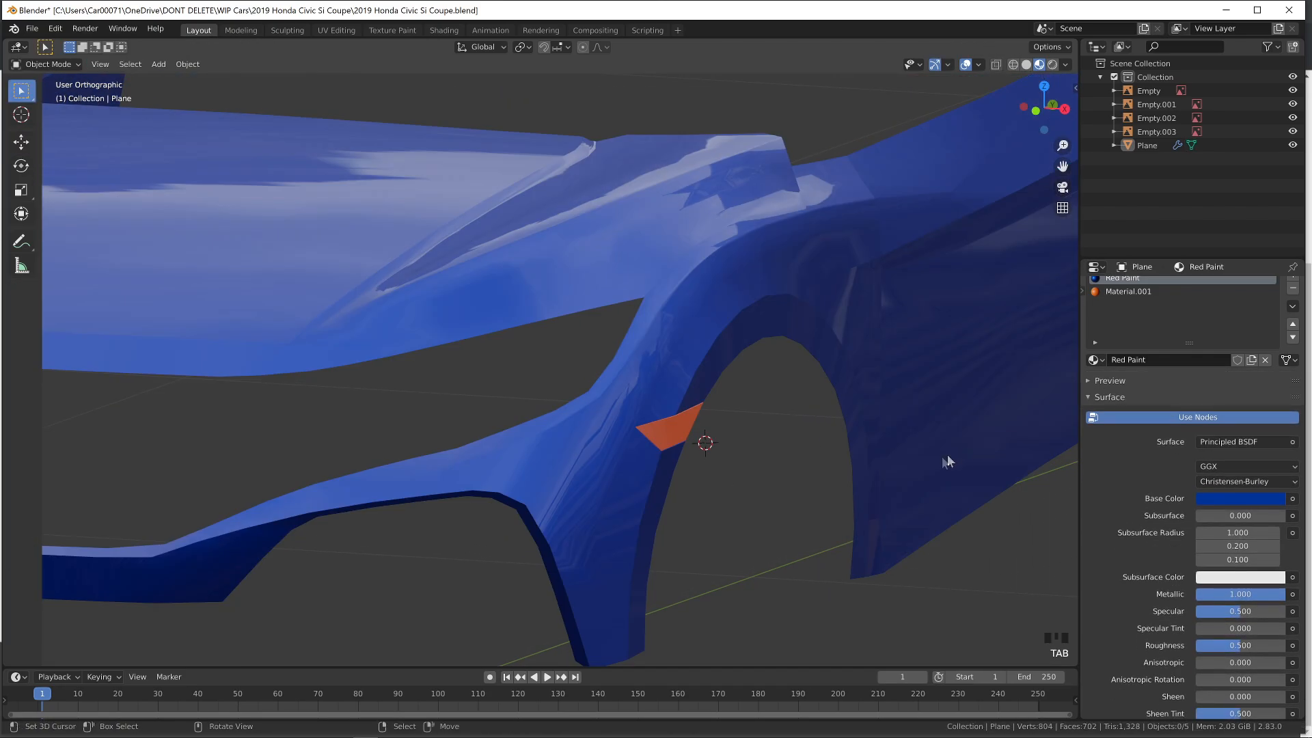
# Bevel the fender crease line about 0.0014 m wide with two segments and check its end on the door strip
pyautogui.hotkey('ctrl', 'b')
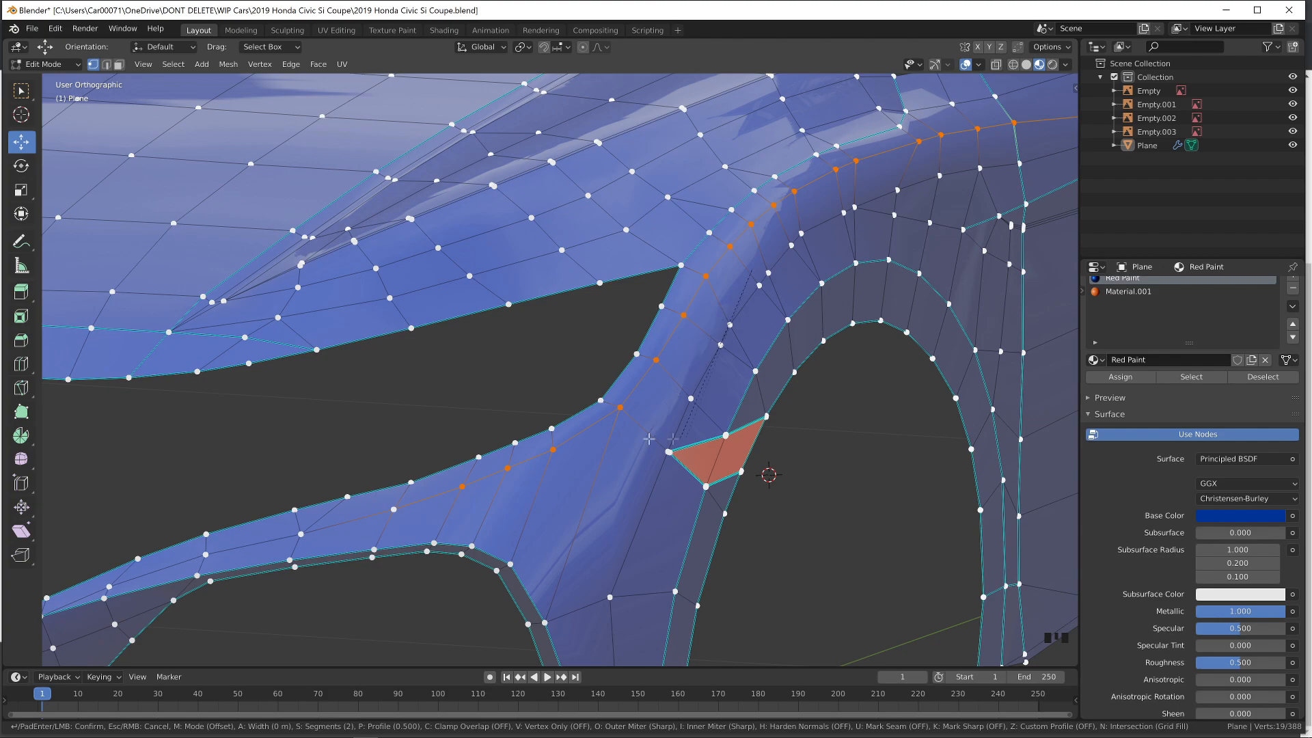
pyautogui.scroll(-1, 902, 499)
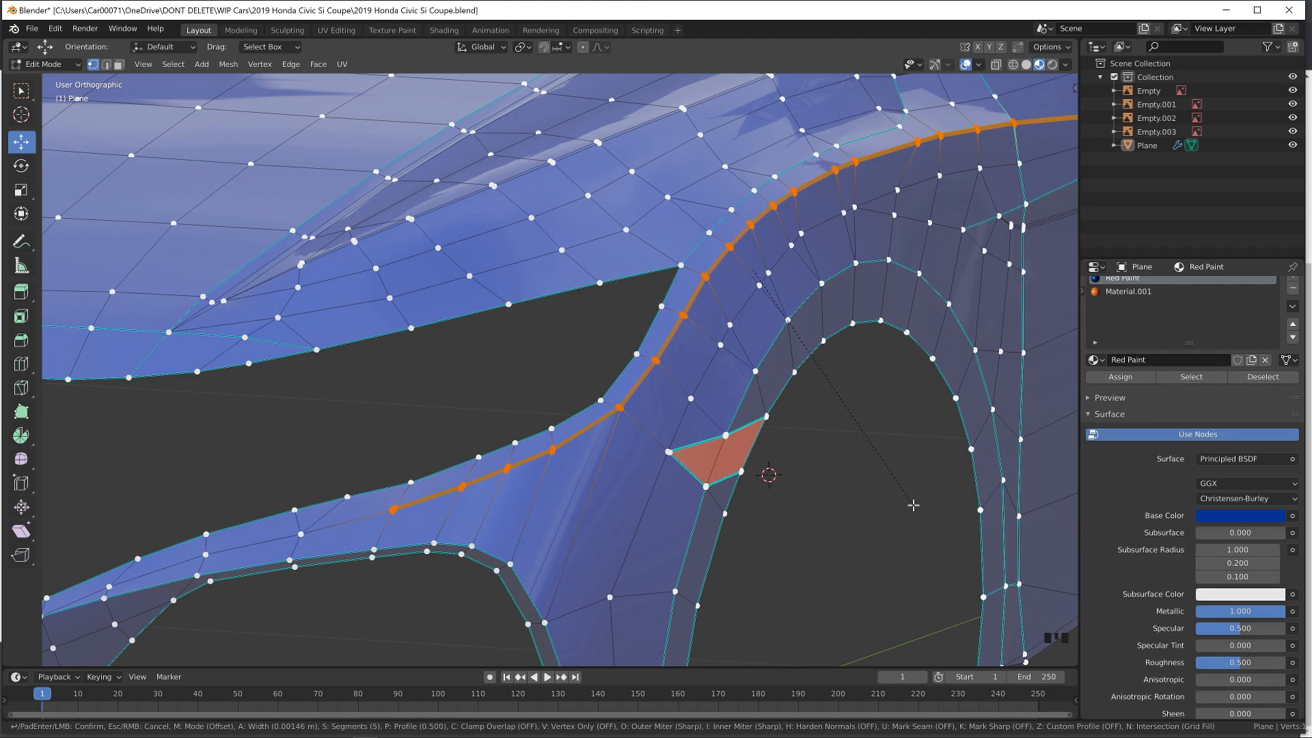
pyautogui.scroll(-4, 914, 505)
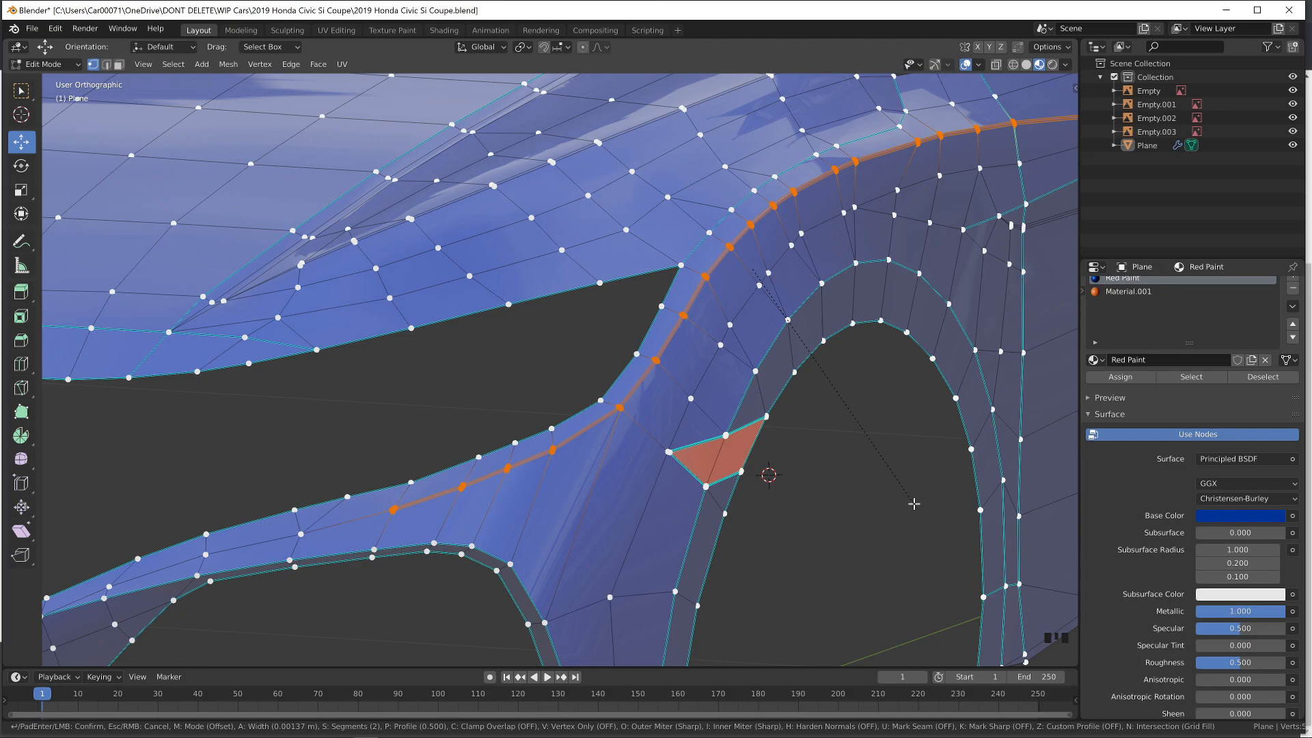
pyautogui.click(914, 505)
pyautogui.press('Tab')
pyautogui.scroll(-2, 888, 507)
pyautogui.moveTo(877, 506); pyautogui.dragTo(714, 519, button='middle')
pyautogui.press('Tab')
pyautogui.rightClick(834, 356)
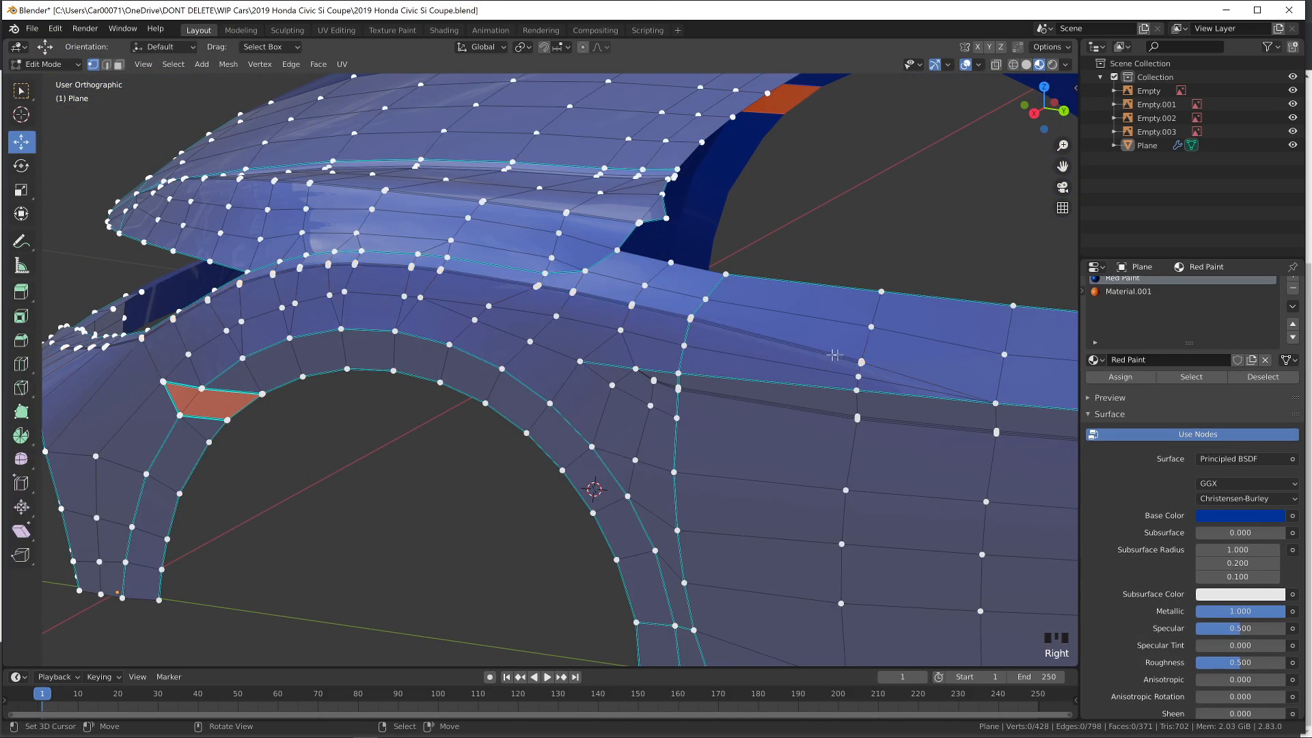
# Merge the four clustered vertices at the bevel's front end on the bumper into one, working in wireframe
pyautogui.press('Tab')
pyautogui.press('KP_3')
pyautogui.press('Tab')
pyautogui.press('Tab')
pyautogui.keyDown('shift'); pyautogui.moveTo(255, 414); pyautogui.dragTo(735, 481, button='middle'); pyautogui.keyUp('shift')
pyautogui.scroll(2, 735, 481)
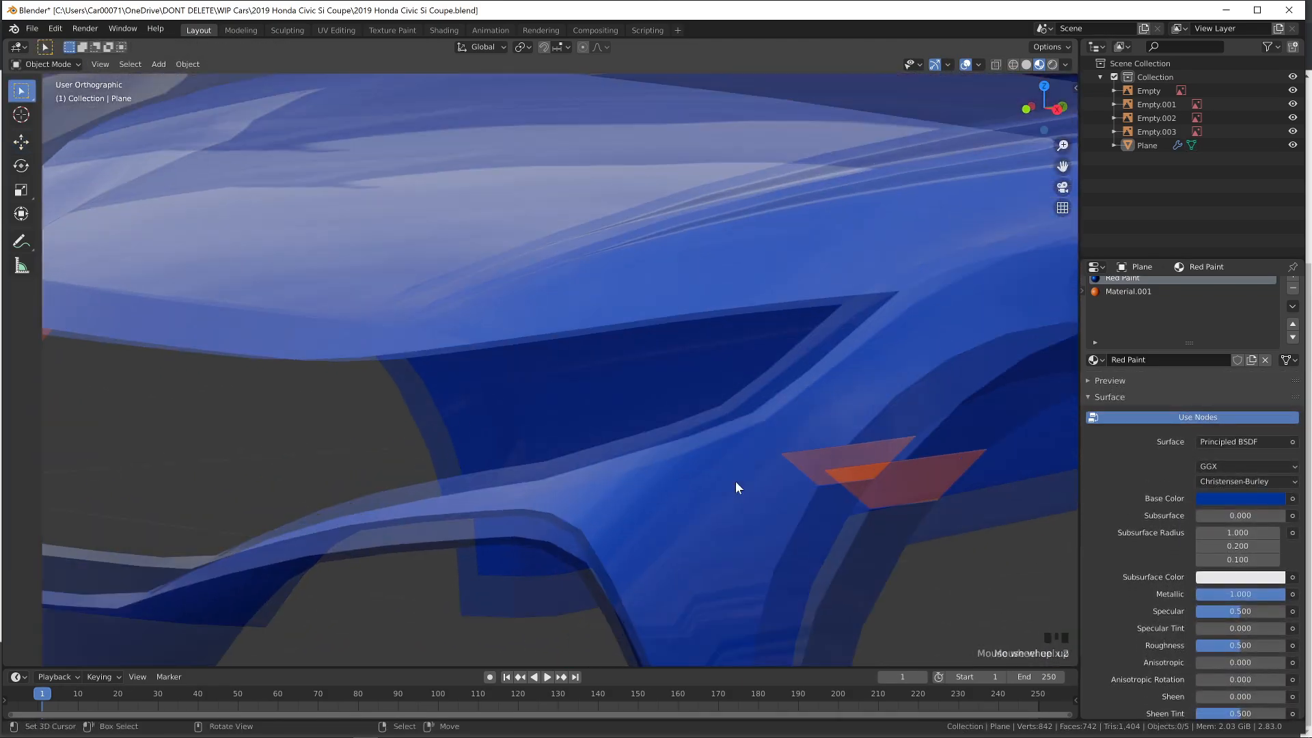
pyautogui.press('Tab')
pyautogui.scroll(6, 639, 514)
pyautogui.press('z')
pyautogui.click(448, 644)
pyautogui.press('Escape')
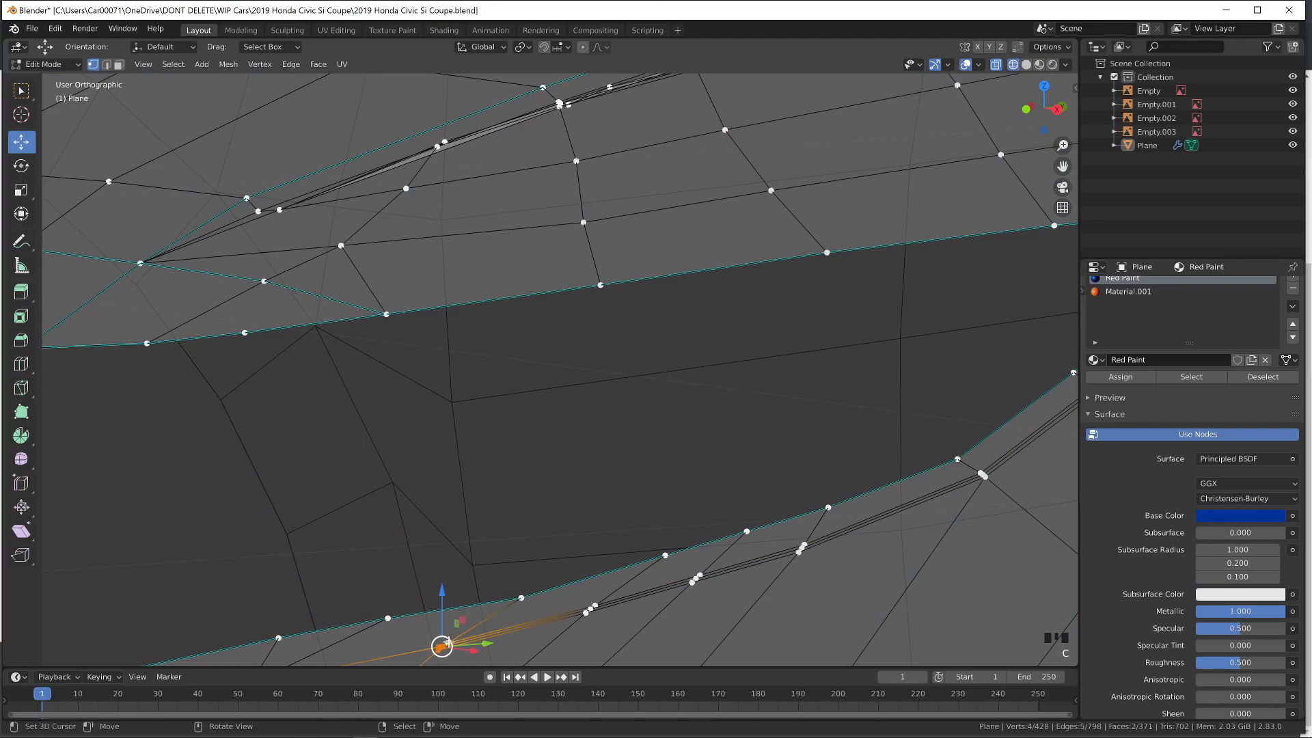
pyautogui.press('m')
pyautogui.click(448, 641)
pyautogui.press('Tab')
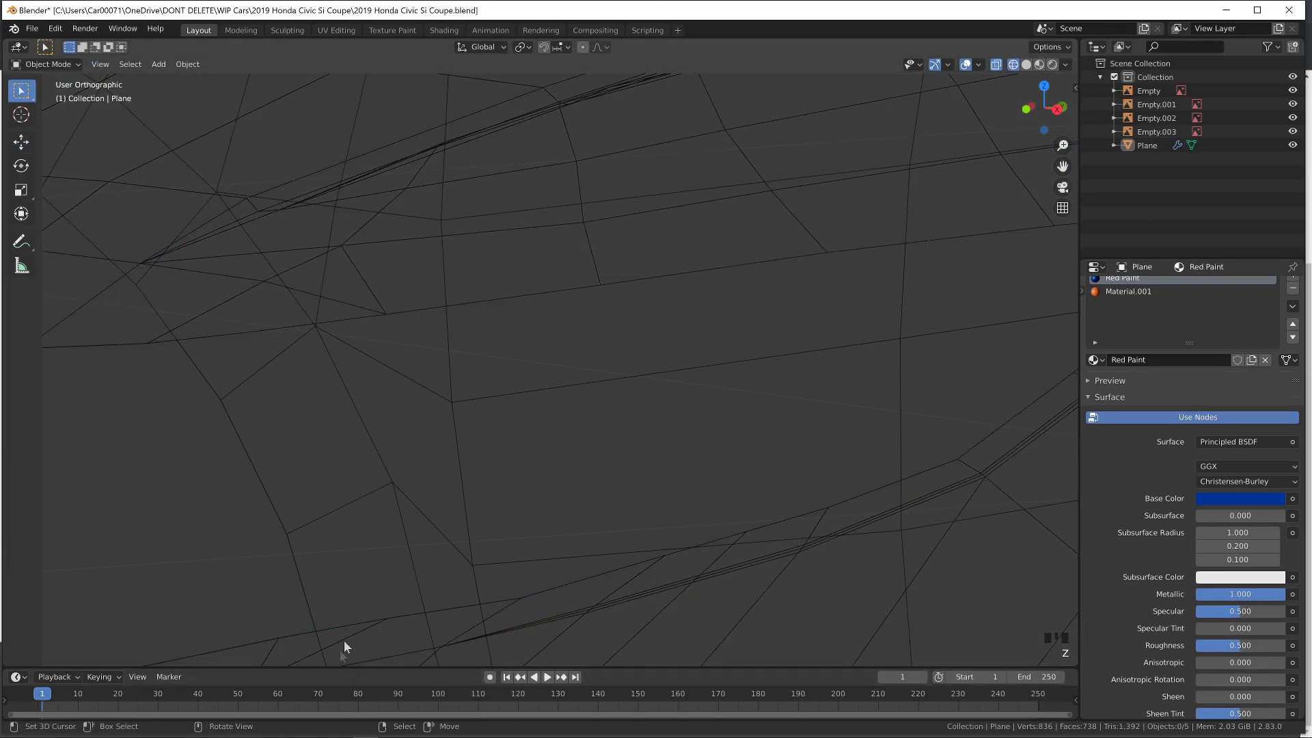
# Merge the clustered vertices at the bevel's rear end on the door strip into one
pyautogui.scroll(-6, 438, 638)
pyautogui.press('z')
pyautogui.moveTo(530, 621); pyautogui.dragTo(407, 619, button='middle')
pyautogui.keyDown('shift'); pyautogui.moveTo(407, 619); pyautogui.dragTo(437, 593, button='middle'); pyautogui.keyUp('shift')
pyautogui.press('Tab')
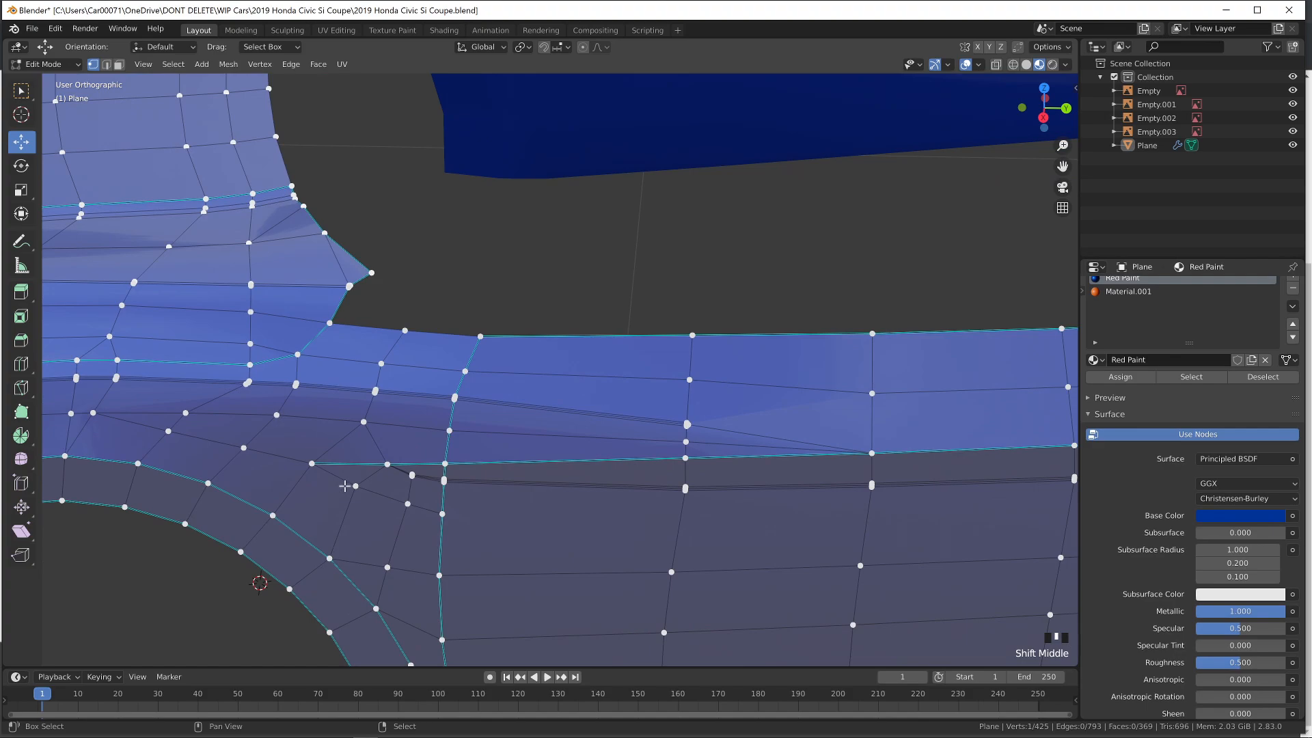
pyautogui.scroll(5, 668, 459)
pyautogui.press('z')
pyautogui.press('m')
pyautogui.click(781, 457)
pyautogui.press('z')
pyautogui.press('Tab')
pyautogui.scroll(-3, 670, 551)
# Inspect the beveled fender crease and its transition into the door strip from several angles
pyautogui.moveTo(669, 550); pyautogui.dragTo(781, 528, button='middle')
pyautogui.press('a')
pyautogui.press('a')
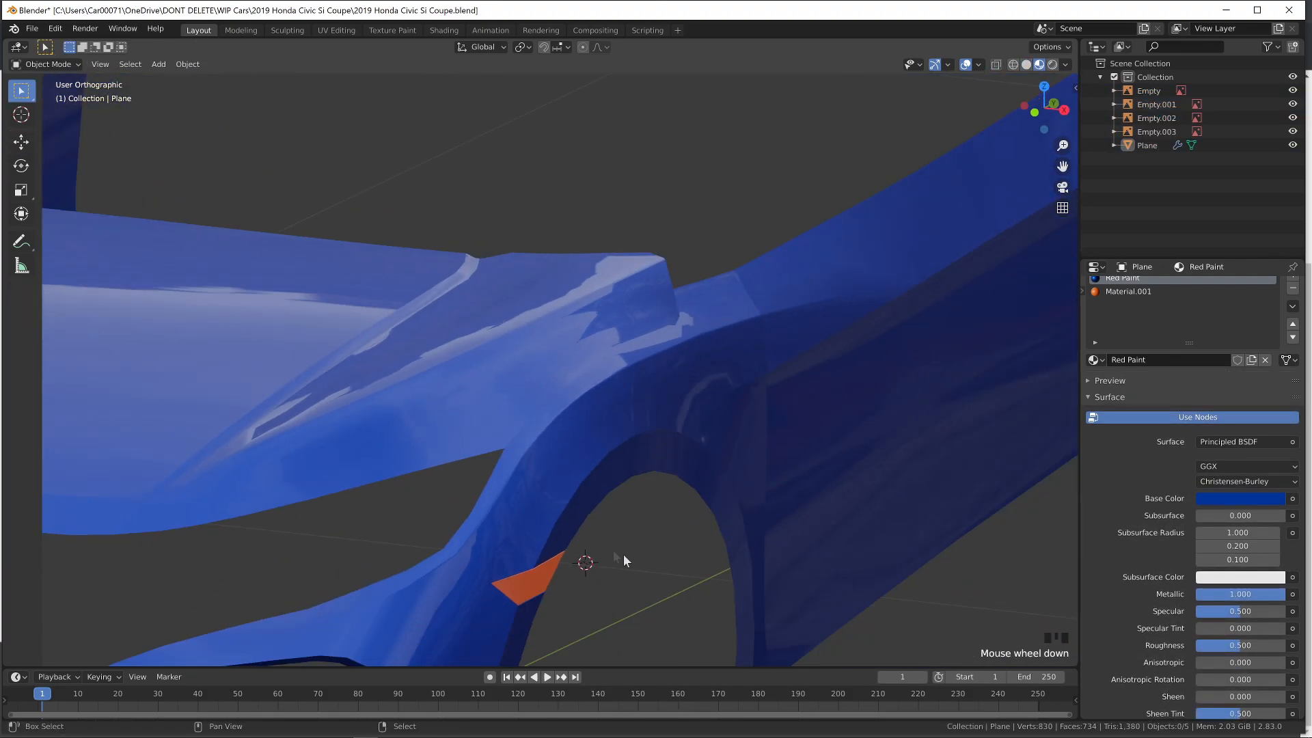
pyautogui.moveTo(623, 560); pyautogui.dragTo(746, 498, button='middle')
pyautogui.press('Tab')
pyautogui.press('KP_3')
pyautogui.press('Tab')
pyautogui.keyDown('shift'); pyautogui.moveTo(505, 386); pyautogui.dragTo(786, 435, button='middle'); pyautogui.keyUp('shift')
pyautogui.press('Tab')
pyautogui.press('Tab')
pyautogui.moveTo(505, 437); pyautogui.dragTo(669, 477, button='middle')
pyautogui.press('a')
pyautogui.click(671, 479)
pyautogui.scroll(-3, 704, 574)
pyautogui.press('a')
pyautogui.click(667, 568)
pyautogui.moveTo(714, 574); pyautogui.dragTo(437, 582, button='middle')
# Save the file and select the middle vertex on the door strip's rear edge in side view
pyautogui.hotkey('ctrl', 's')
pyautogui.press('KP_3')
pyautogui.press('Tab')
pyautogui.press('Tab')
pyautogui.scroll(4, 615, 547)
pyautogui.keyDown('shift'); pyautogui.moveTo(806, 538); pyautogui.dragTo(521, 468, button='middle'); pyautogui.keyUp('shift')
pyautogui.press('Tab')
pyautogui.keyDown('shift'); pyautogui.moveTo(376, 281); pyautogui.dragTo(442, 381, button='middle'); pyautogui.keyUp('shift')
pyautogui.rightClick(457, 366)
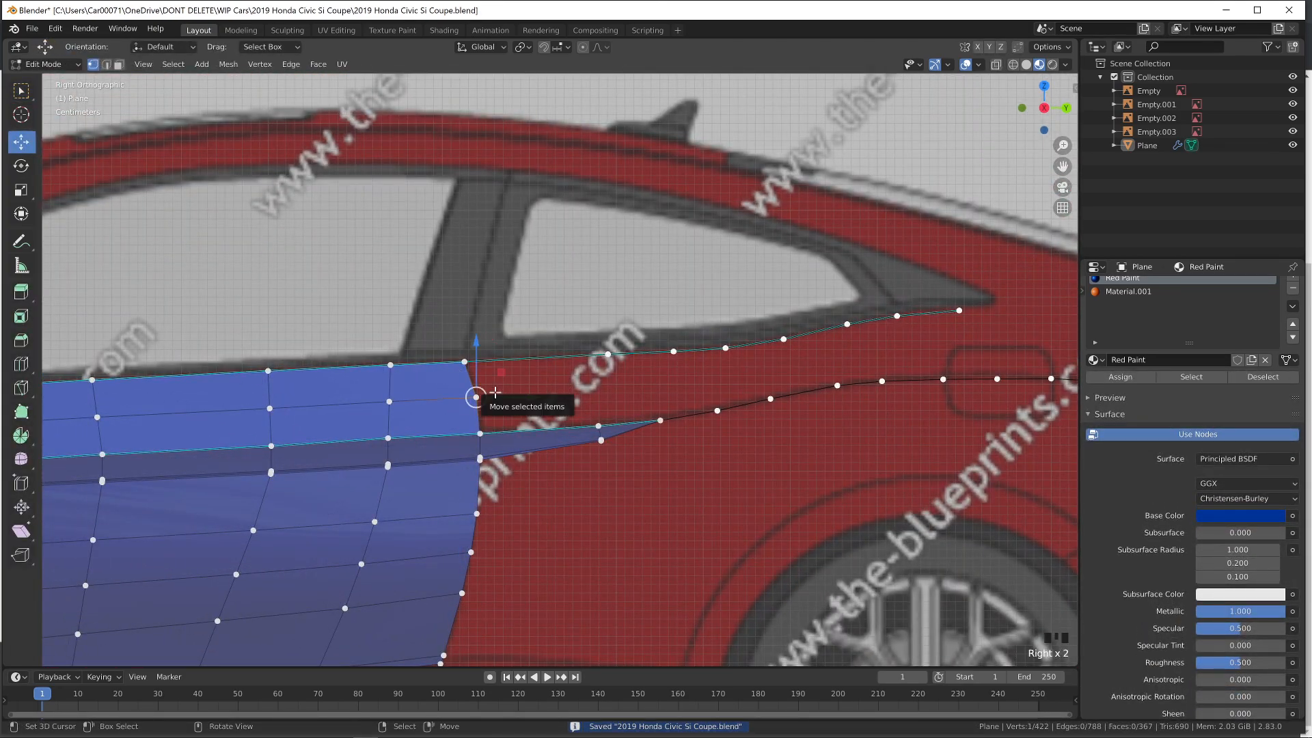
pyautogui.keyDown('shift'); pyautogui.moveTo(709, 427); pyautogui.dragTo(625, 383, button='middle'); pyautogui.keyUp('shift')
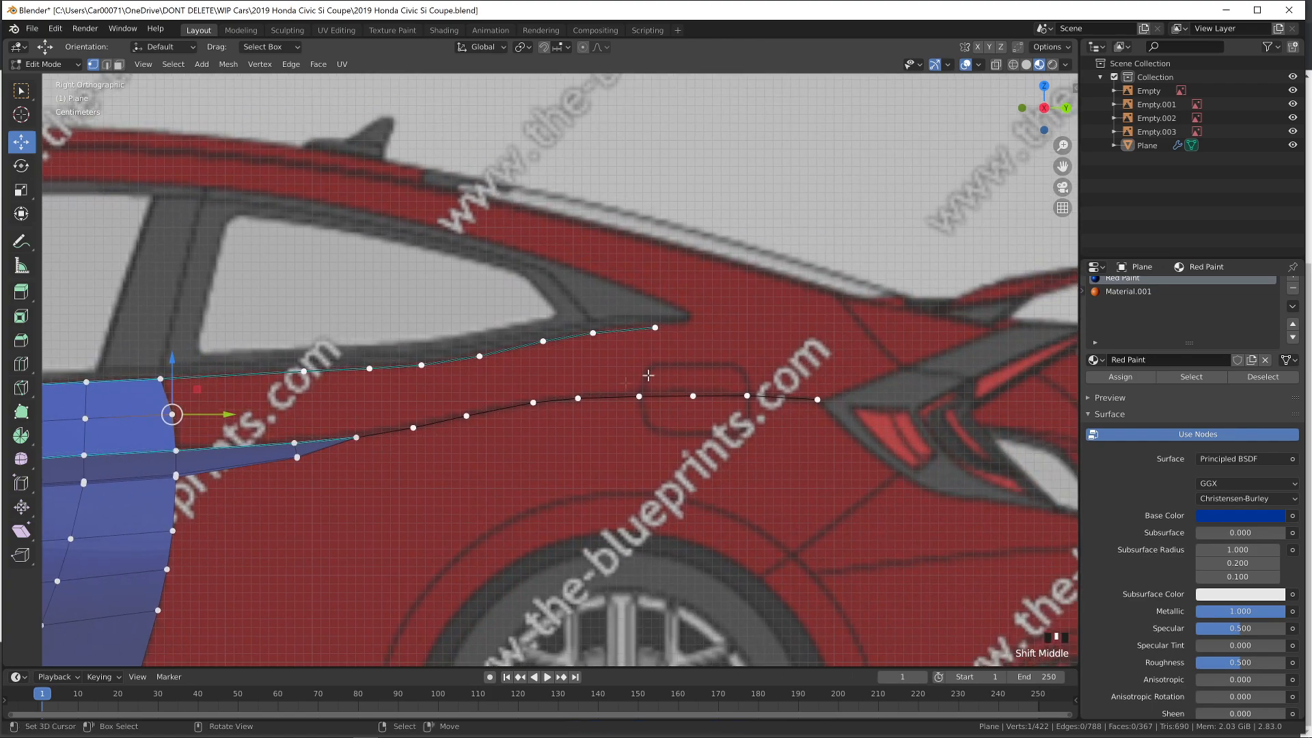
# Switch to PureRef and examine the rear quarter panel and quarter window corner in the car reference photos
pyautogui.hotkey('alt', 'Tab')
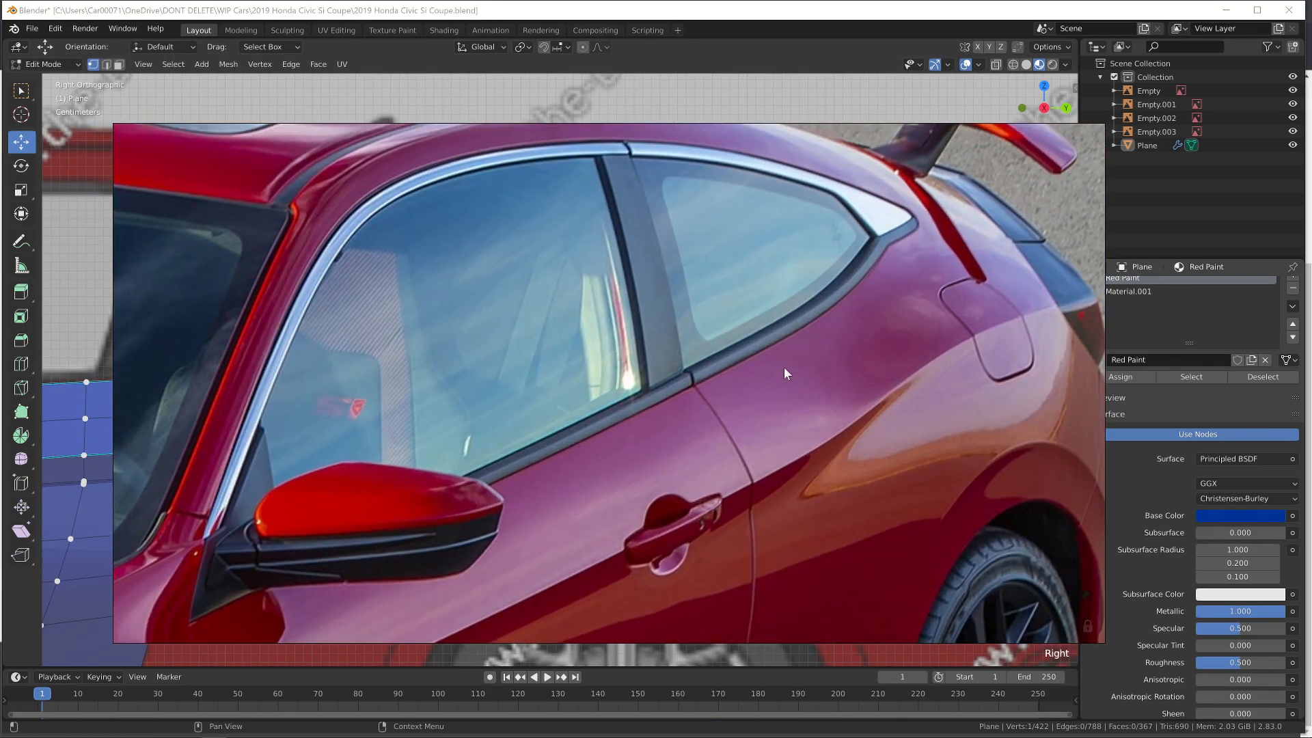
pyautogui.moveTo(784, 368); pyautogui.dragTo(747, 370, button='middle')
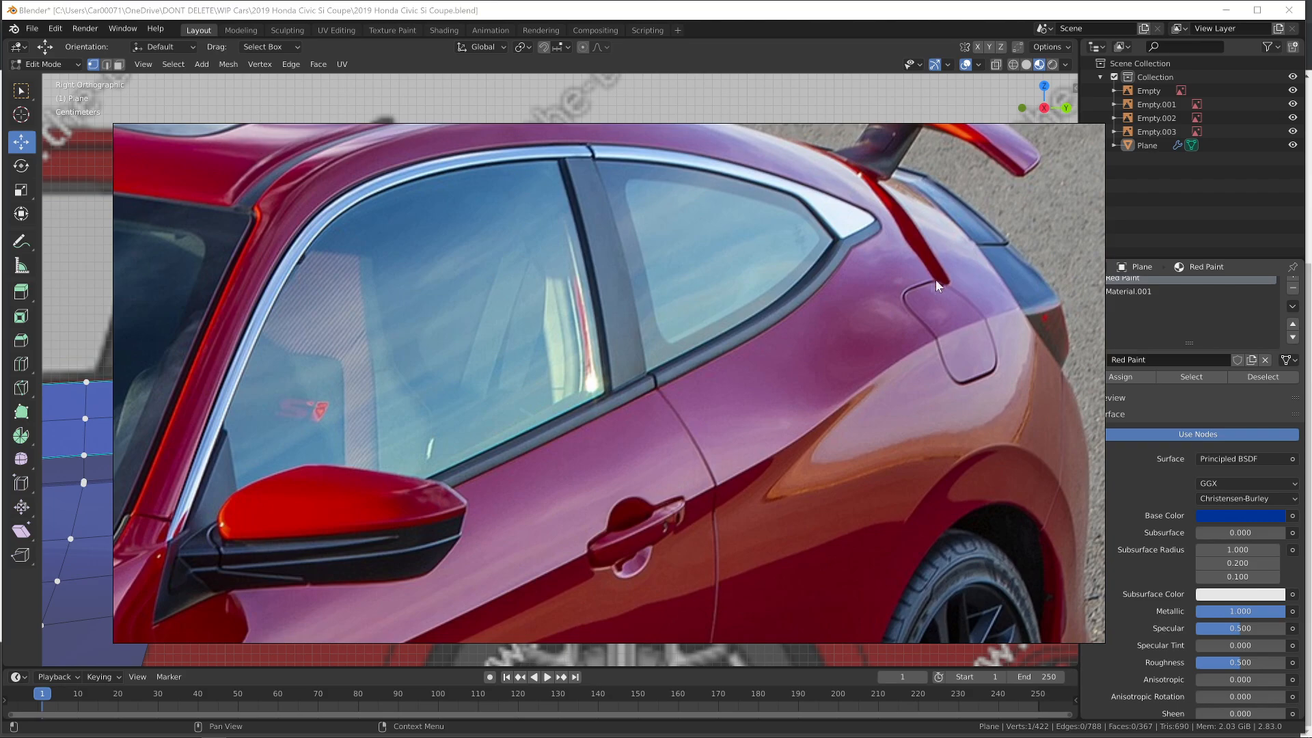
pyautogui.scroll(-6, 950, 324)
pyautogui.hotkey('alt', 'Tab')
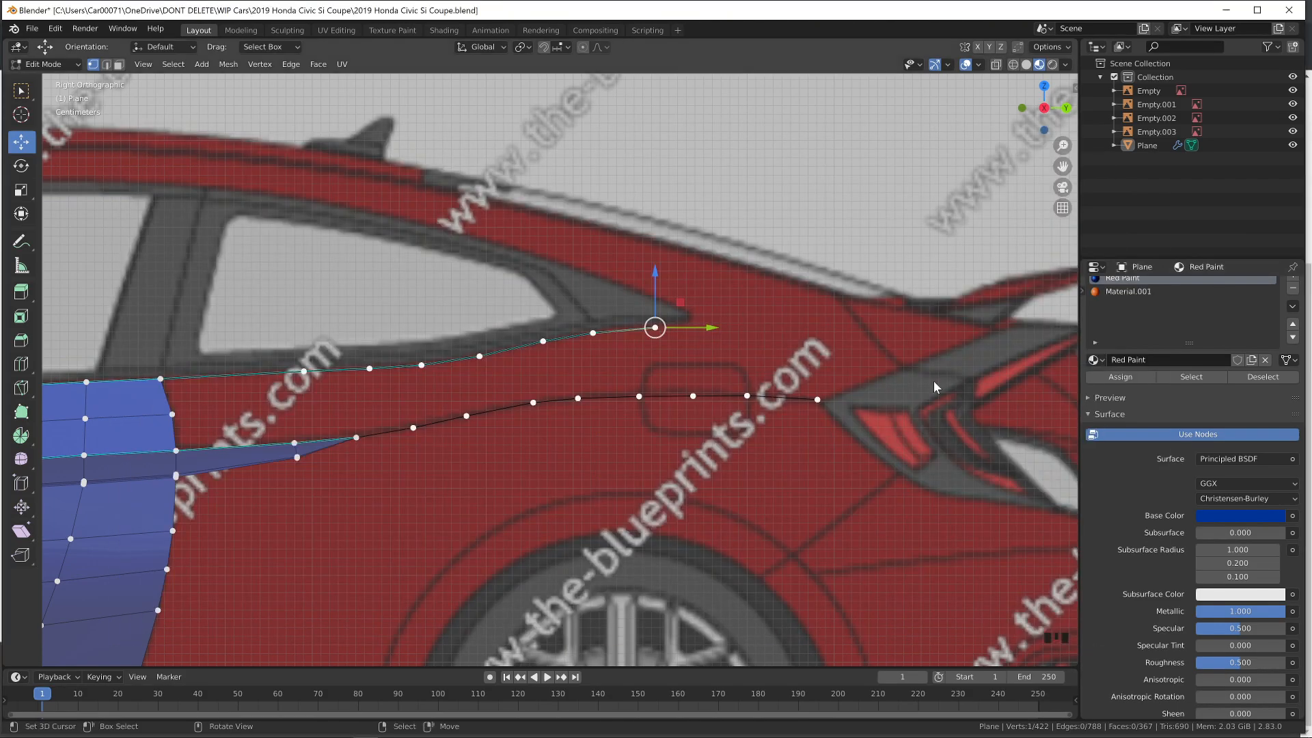
pyautogui.hotkey('alt', 'Tab')
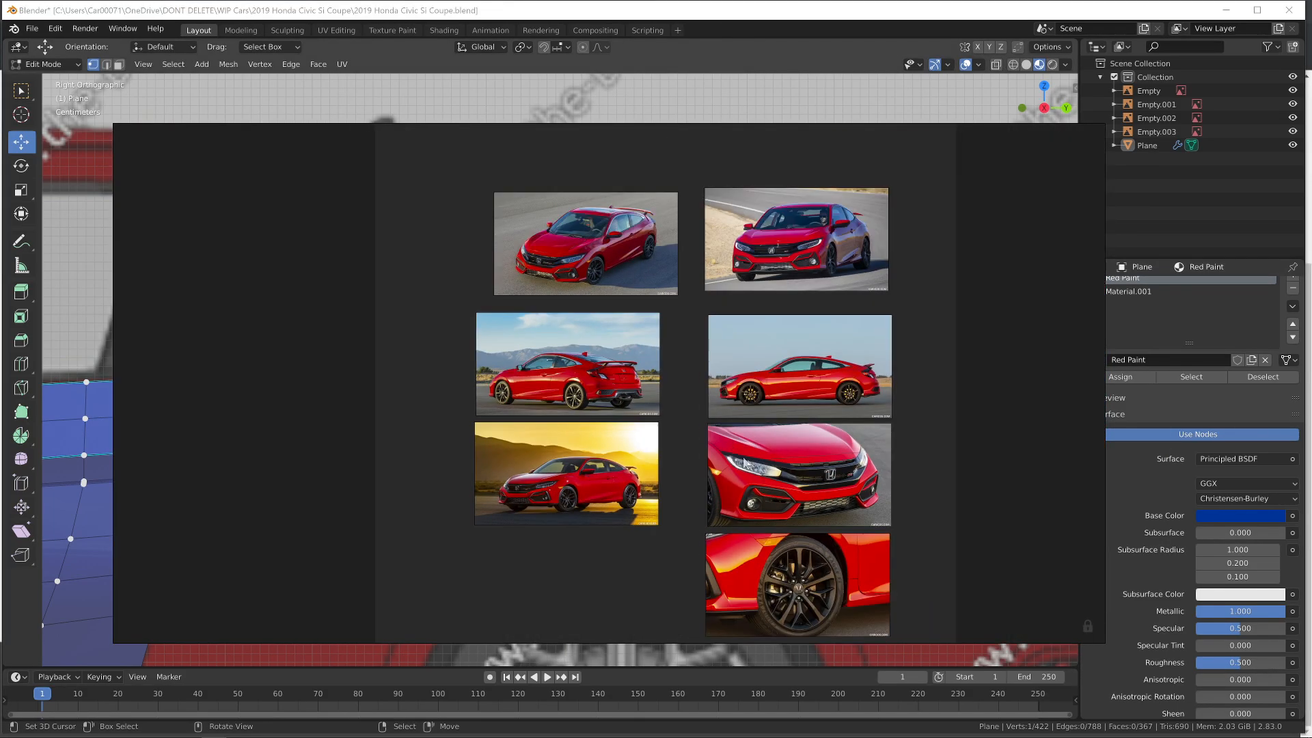
pyautogui.scroll(10, 509, 344)
pyautogui.hotkey('alt', 'Tab')
pyautogui.hotkey('alt', 'Tab')
pyautogui.scroll(-10, 519, 334)
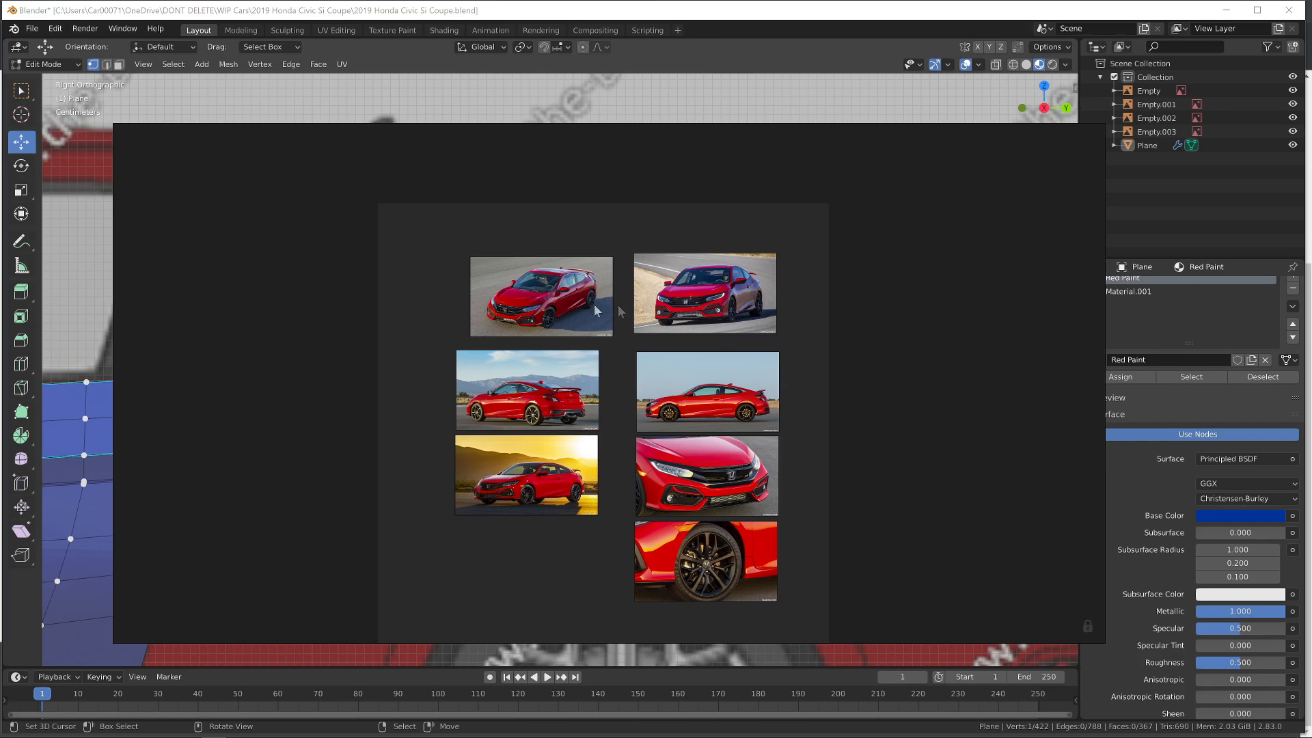
pyautogui.scroll(-3, 706, 482)
pyautogui.scroll(12, 691, 297)
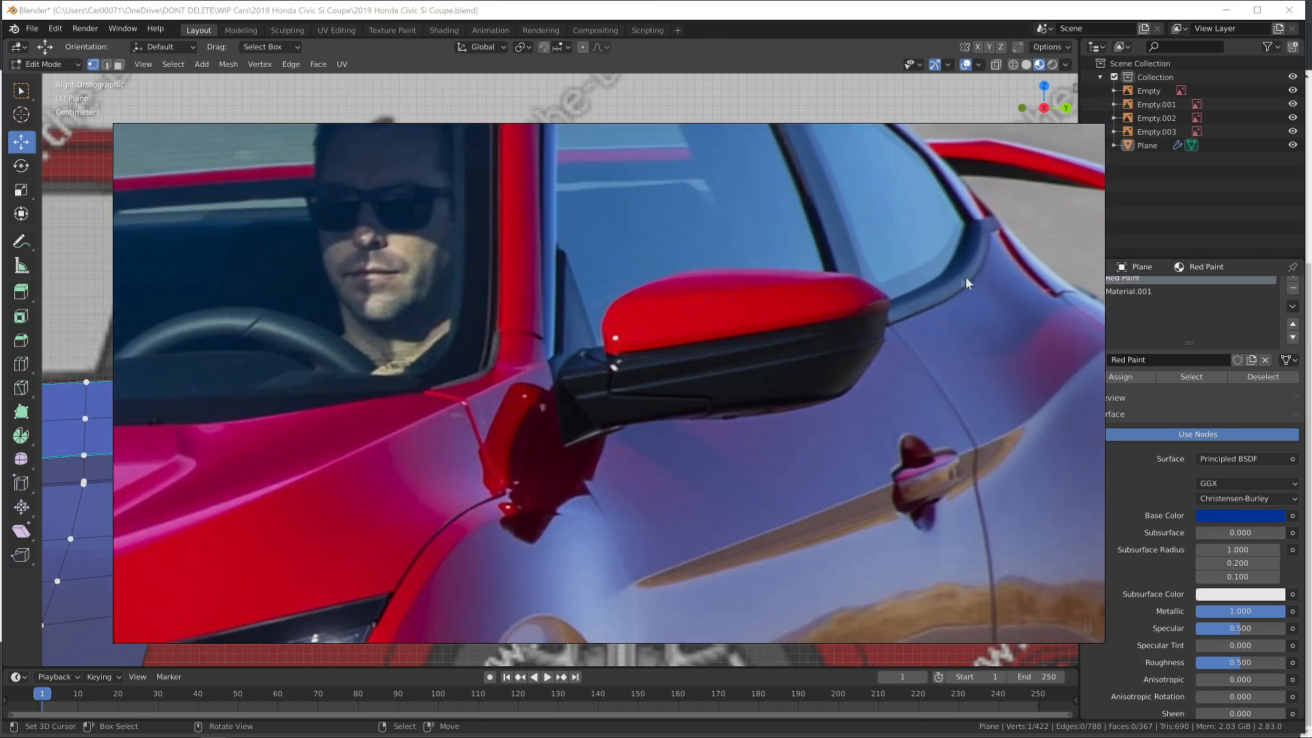
pyautogui.moveTo(966, 276); pyautogui.dragTo(812, 318, button='middle')
pyautogui.hotkey('alt', 'Tab')
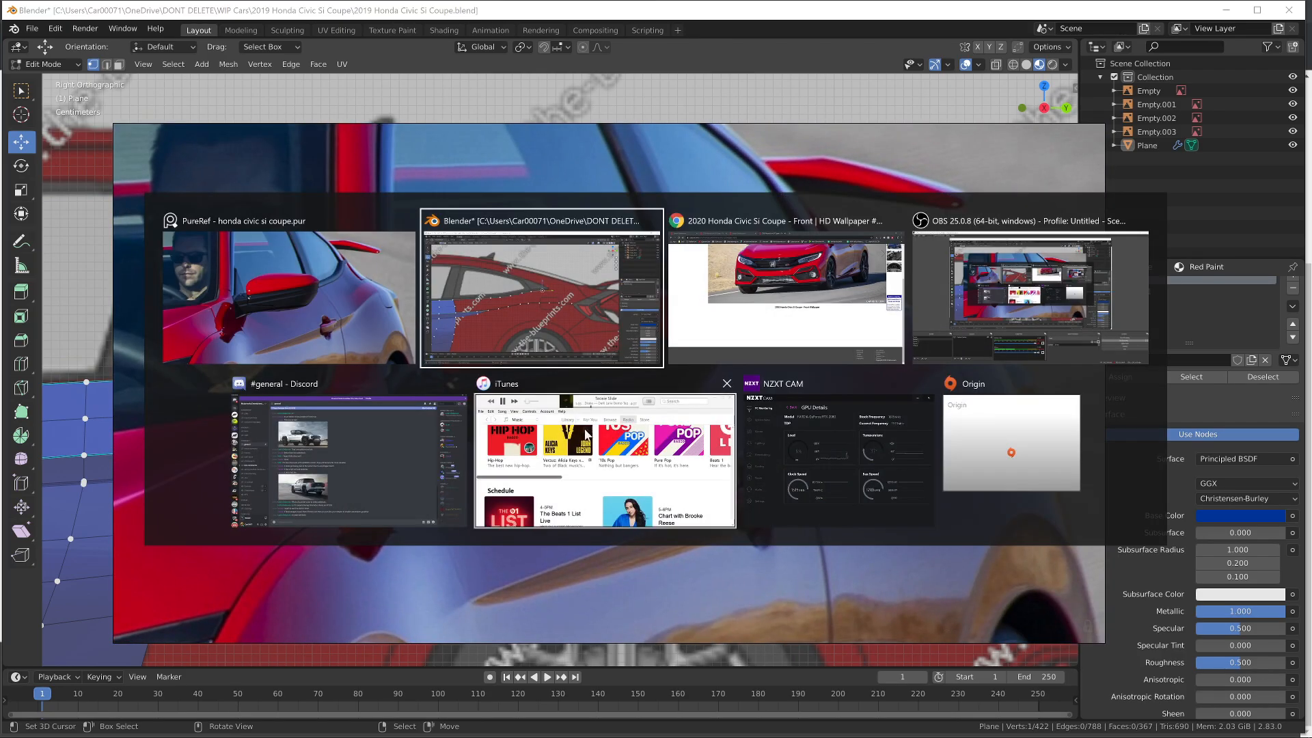
# Switch to Chrome and bring up the front three-quarter photo in the Caricos 2020 Honda Civic Si Coupe gallery
pyautogui.click(851, 315)
pyautogui.scroll(4, 916, 354)
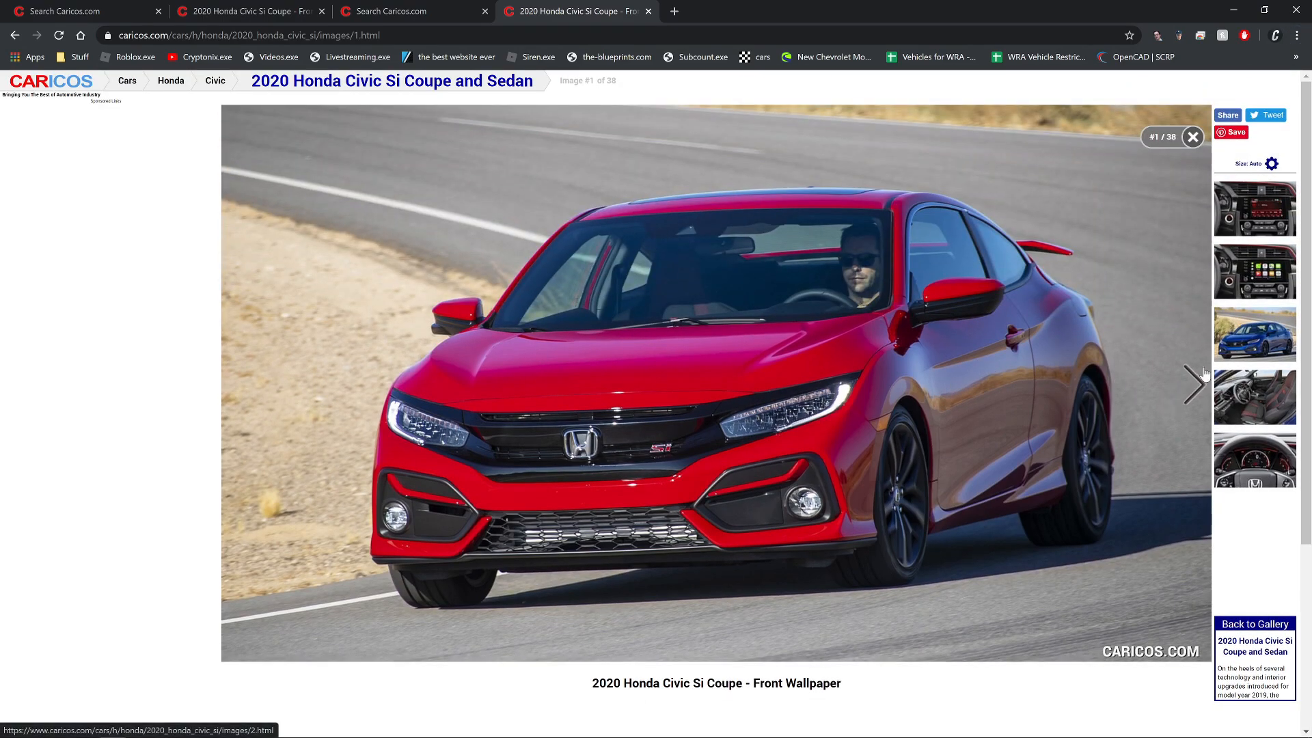
pyautogui.click(1189, 384)
pyautogui.click(1187, 382)
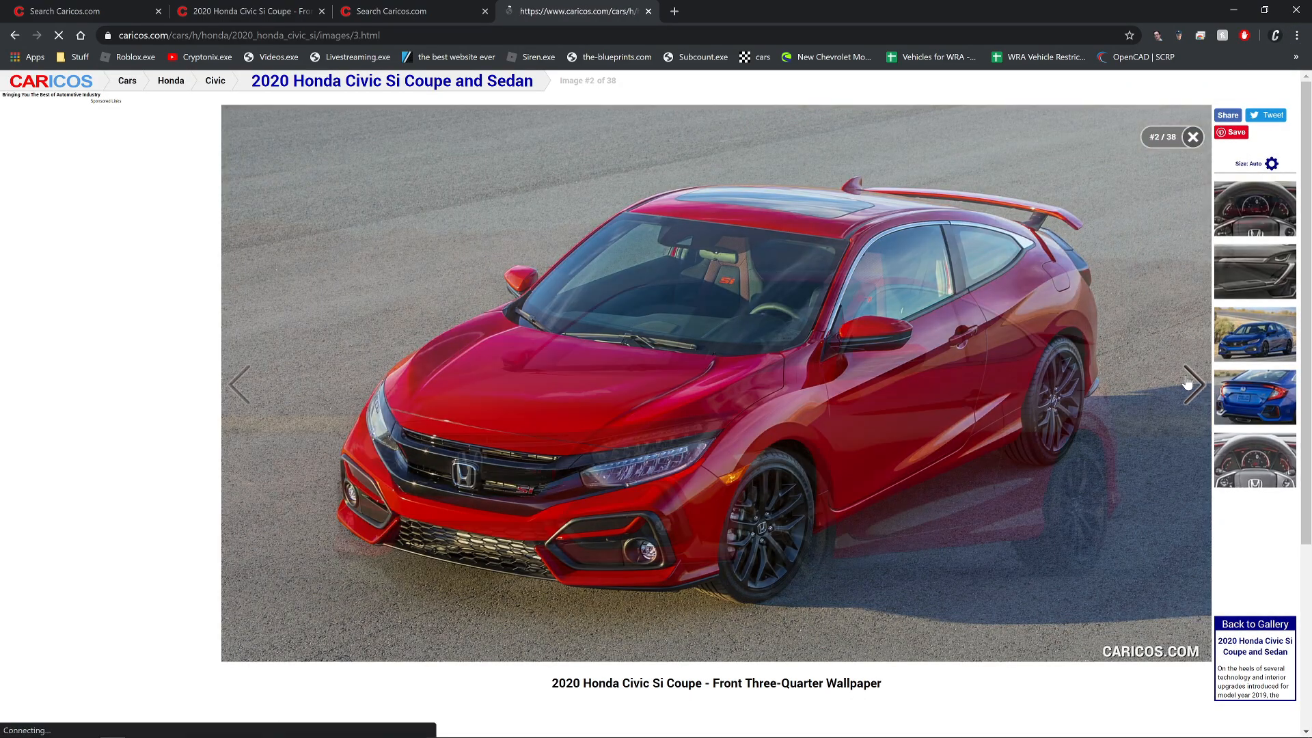
pyautogui.click(1187, 383)
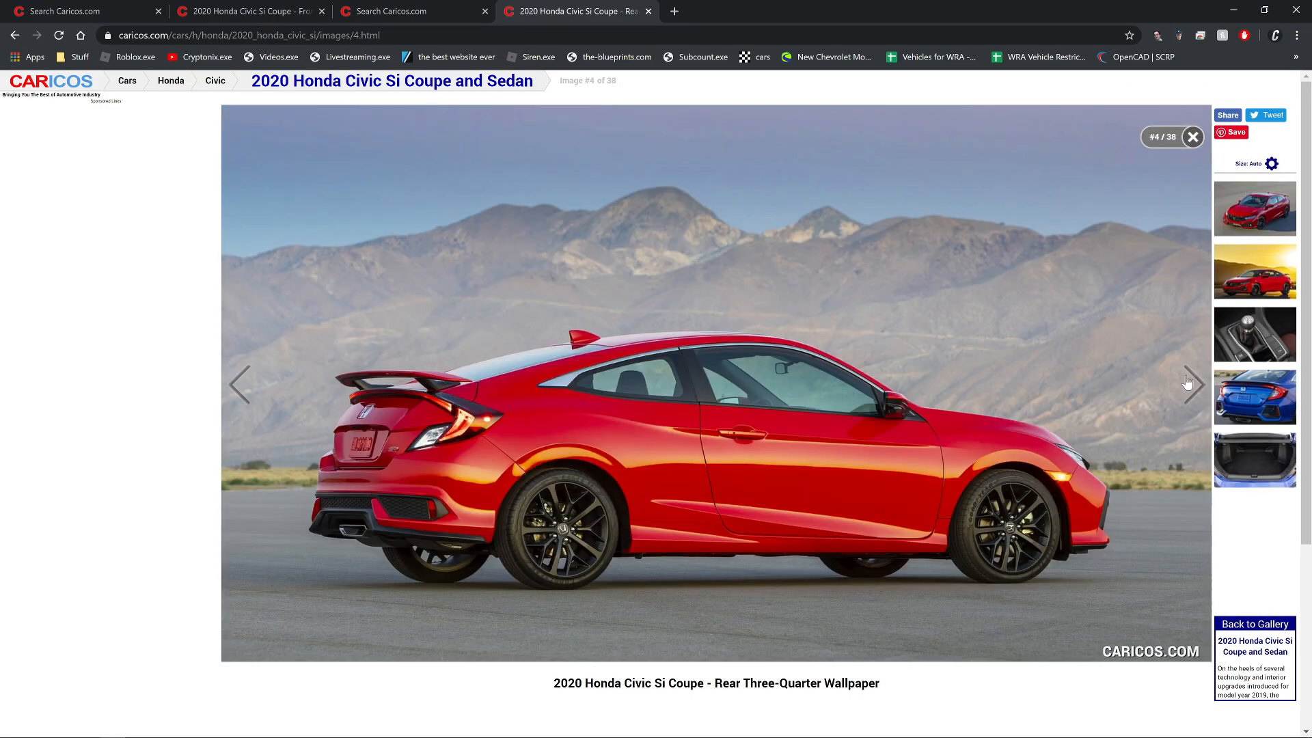
pyautogui.click(245, 387)
pyautogui.click(243, 388)
# Show the front three-quarter photo at 2560x1440 and copy the image
pyautogui.click(1272, 164)
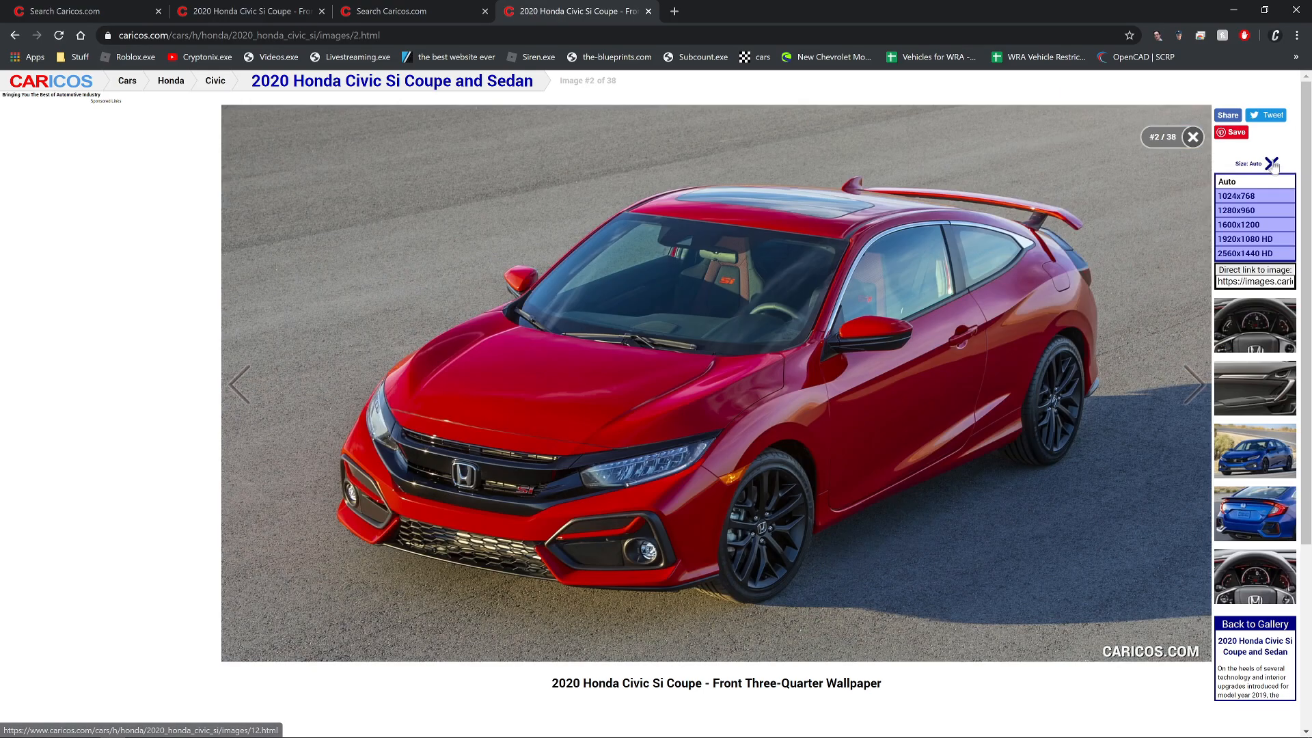
pyautogui.click(1245, 253)
pyautogui.rightClick(923, 346)
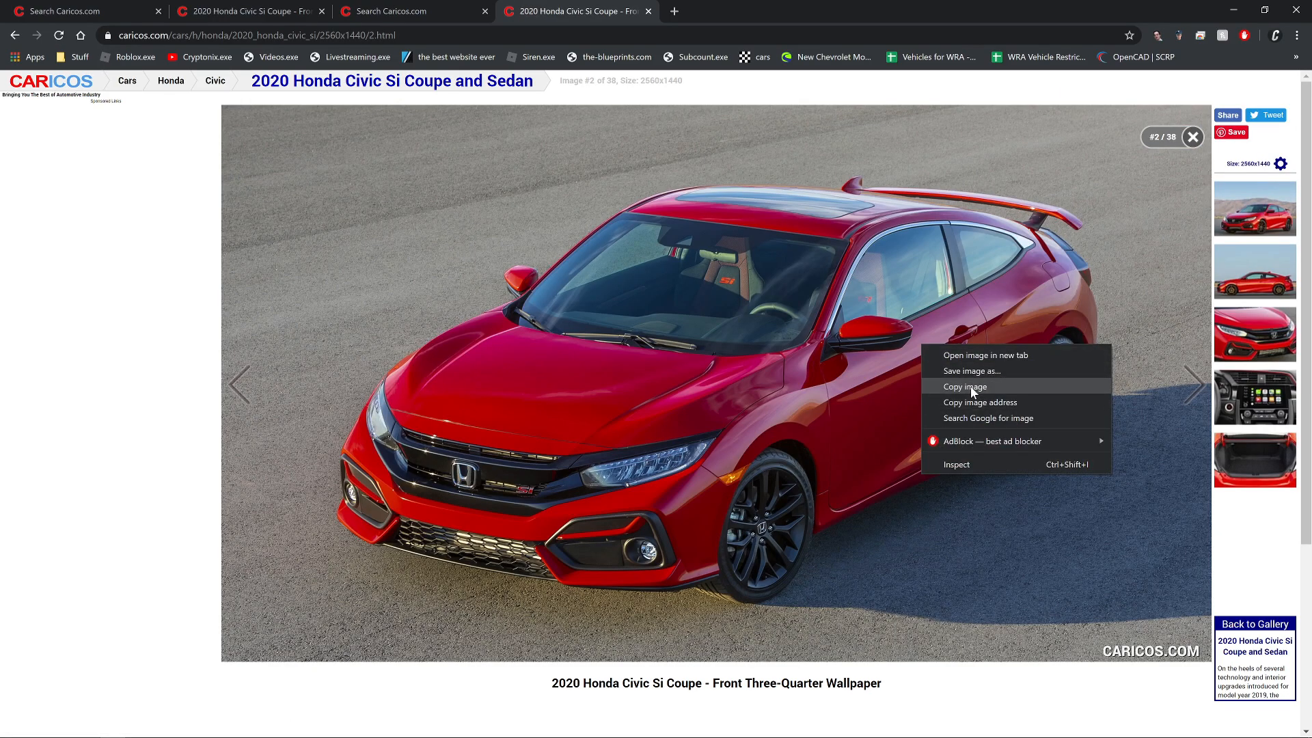
pyautogui.click(973, 388)
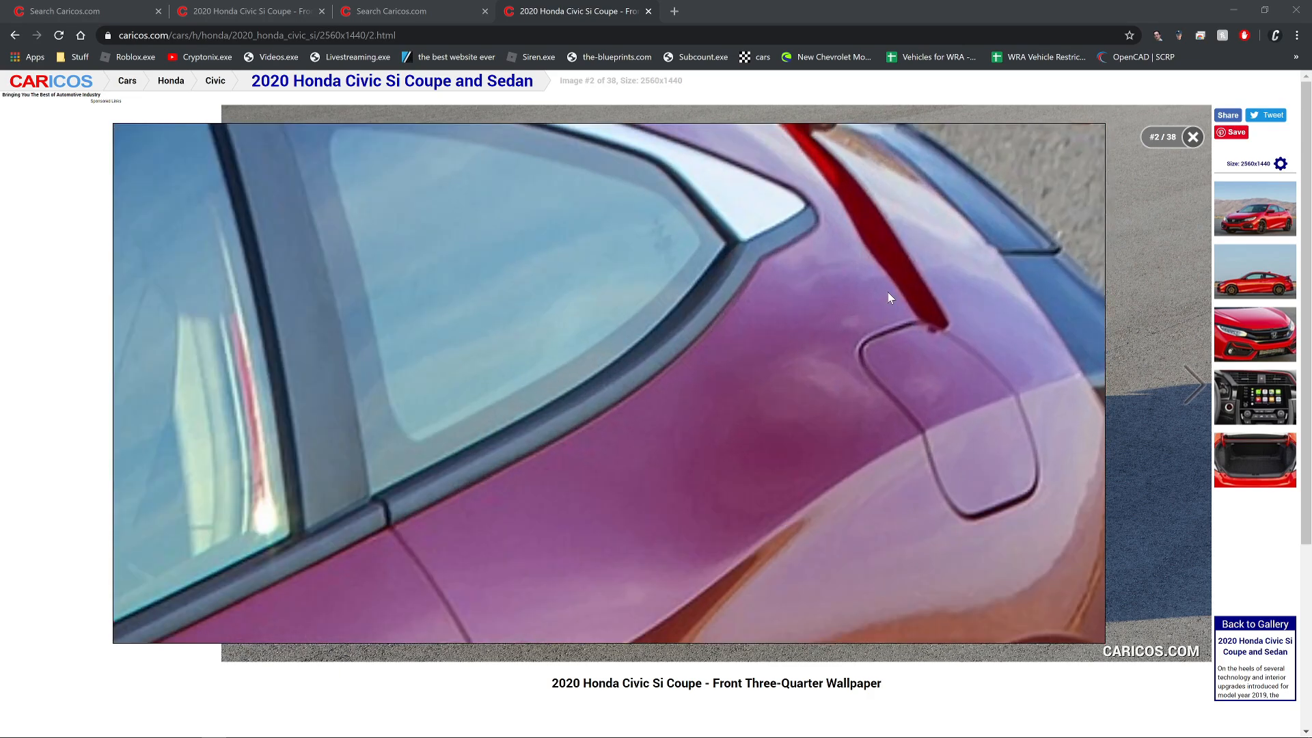
# Switch back to Blender and mark the lower shoulder-line edges running from behind the door toward the tail light as sharp
pyautogui.hotkey('alt', 'Tab')
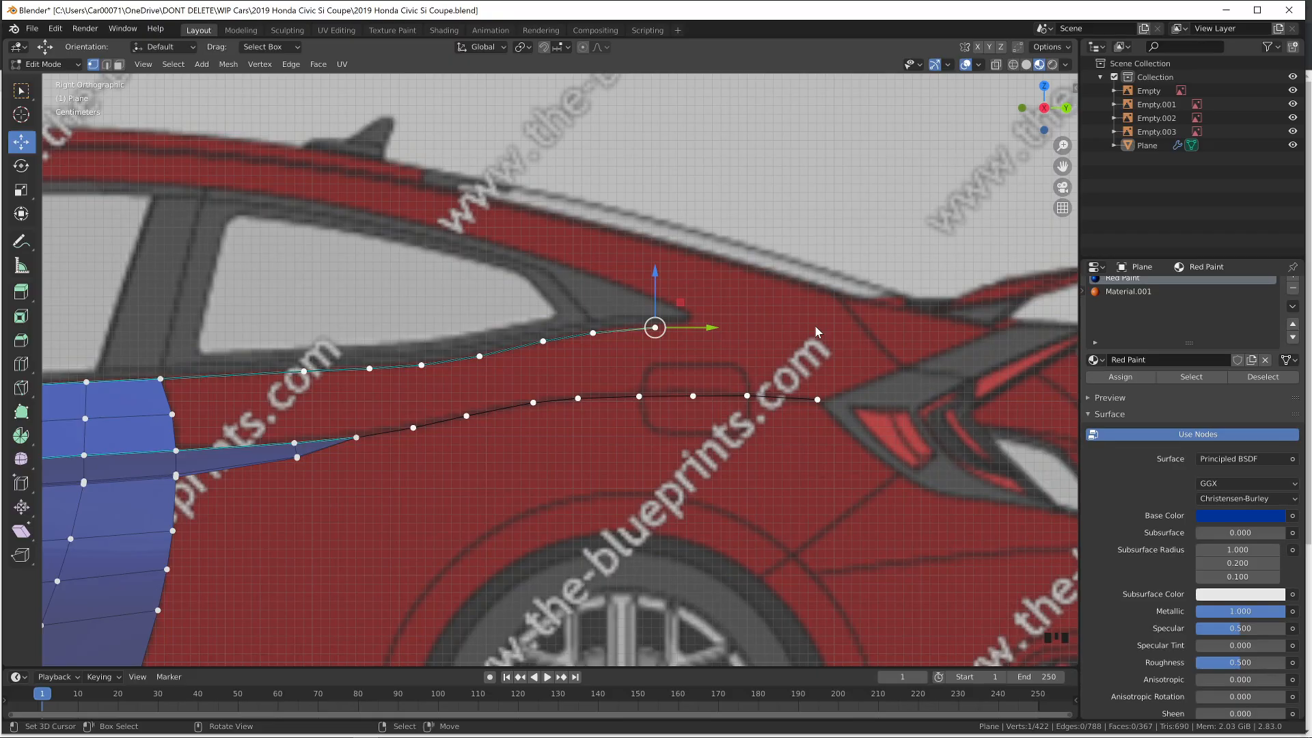
pyautogui.press('KP_7')
pyautogui.scroll(-6, 789, 347)
pyautogui.keyDown('shift'); pyautogui.moveTo(671, 350); pyautogui.dragTo(325, 315, button='middle'); pyautogui.keyUp('shift')
pyautogui.press('KP_3')
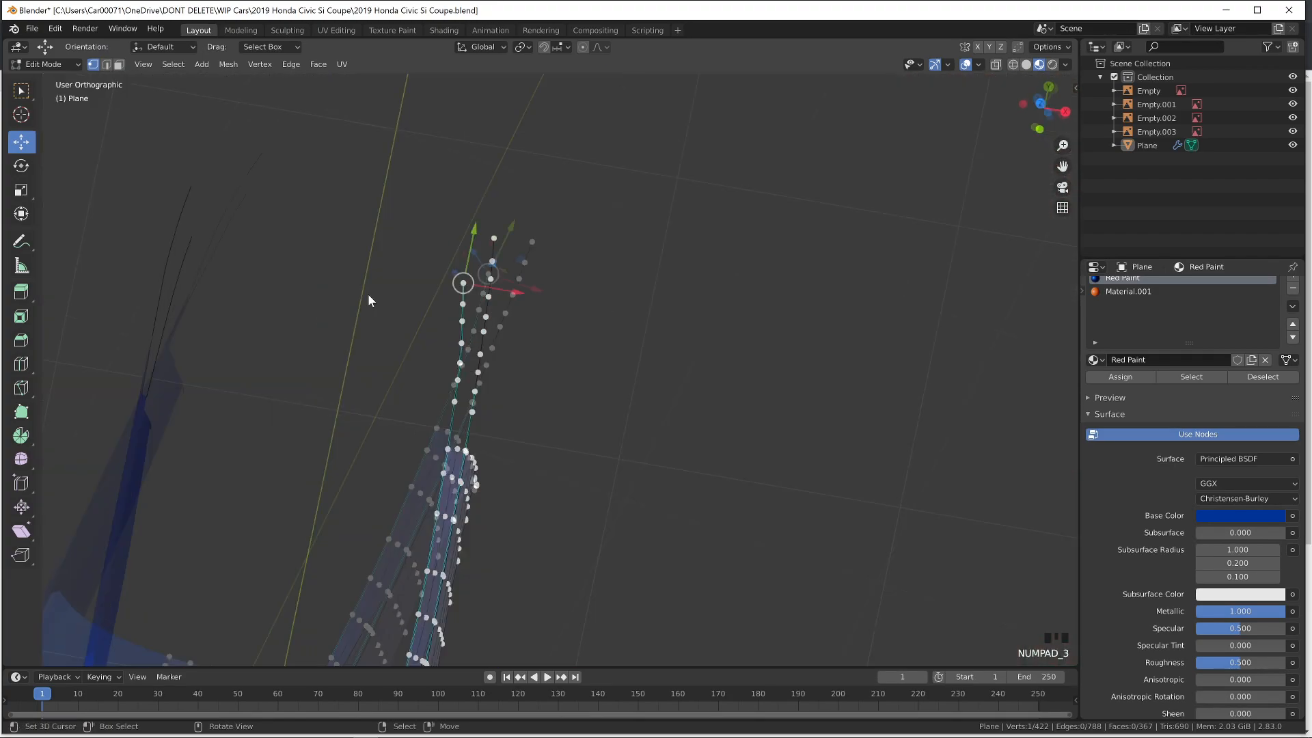
pyautogui.scroll(5, 362, 263)
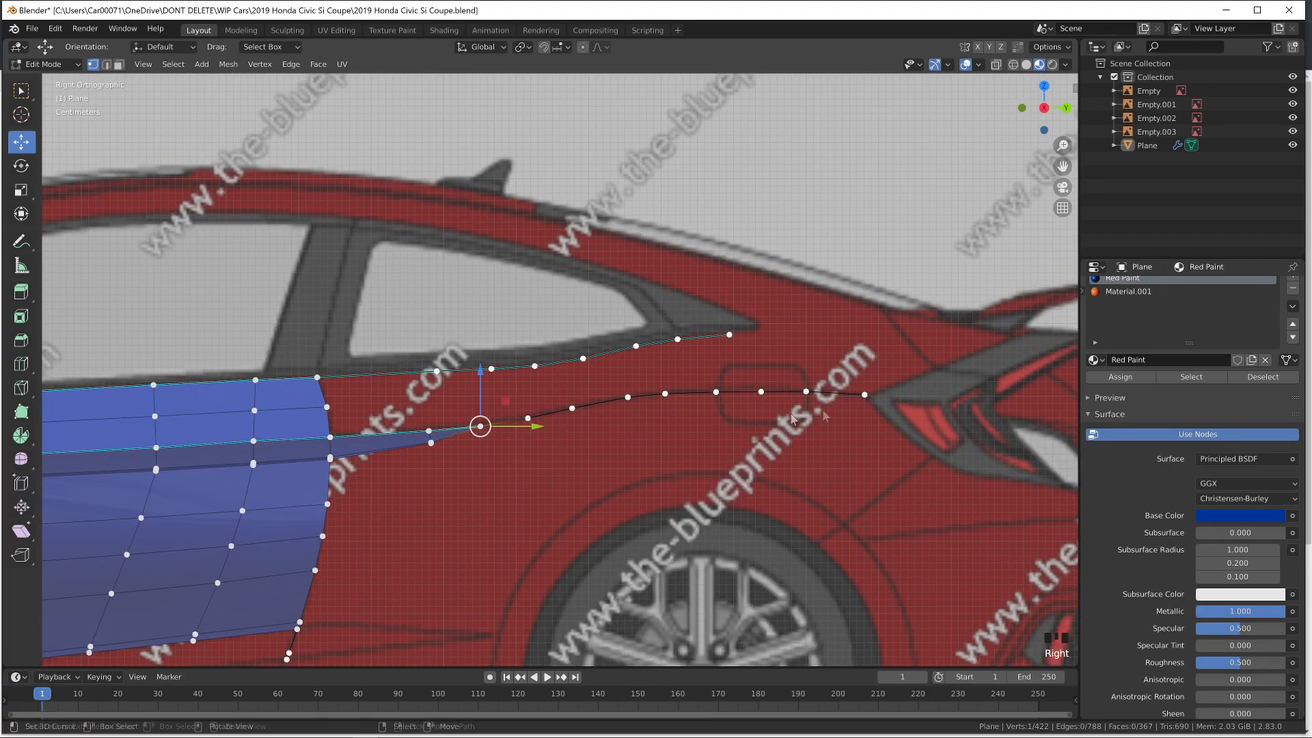
pyautogui.keyDown('ctrl'); pyautogui.rightClick(864, 398); pyautogui.keyUp('ctrl')
pyautogui.hotkey('ctrl', 'e')
pyautogui.click(863, 398)
pyautogui.hotkey('ctrl', 'e')
pyautogui.click(872, 386)
pyautogui.hotkey('ctrl', 'e')
pyautogui.click(840, 373)
pyautogui.rightClick(807, 394)
pyautogui.keyDown('ctrl'); pyautogui.rightClick(717, 392); pyautogui.keyUp('ctrl')
pyautogui.moveTo(758, 344); pyautogui.dragTo(759, 342)
pyautogui.rightClick(667, 391)
pyautogui.moveTo(668, 359); pyautogui.dragTo(669, 357)
pyautogui.rightClick(331, 394)
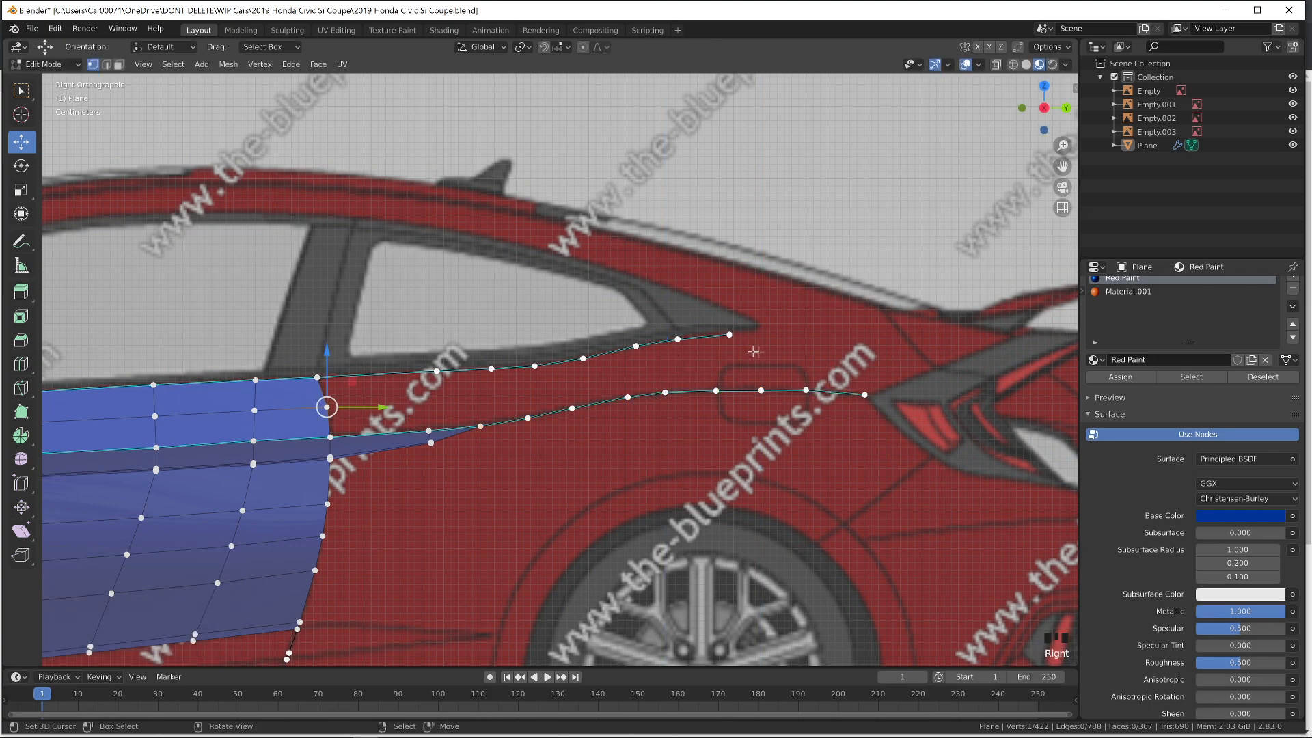
# Fill the strip between the window line and the lower shoulder line behind the door with faces
pyautogui.keyDown('shift'); pyautogui.rightClick(716, 391); pyautogui.keyUp('shift')
pyautogui.keyDown('shift'); pyautogui.rightClick(677, 340); pyautogui.keyUp('shift')
pyautogui.press('f')
pyautogui.press('f')
pyautogui.press('f')
pyautogui.press('f')
pyautogui.press('f')
pyautogui.press('f')
pyautogui.press('f')
pyautogui.press('f')
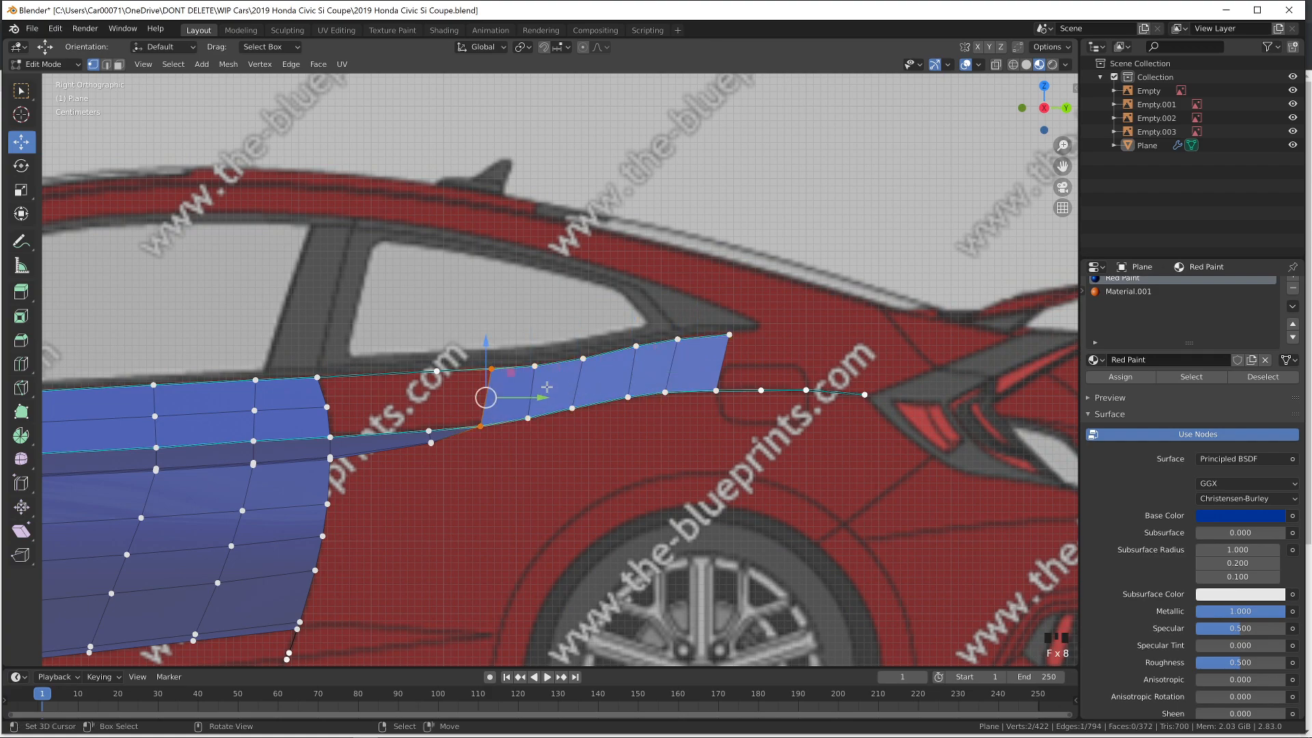
pyautogui.keyDown('shift'); pyautogui.rightClick(434, 374); pyautogui.keyUp('shift')
pyautogui.keyDown('shift'); pyautogui.rightClick(430, 430); pyautogui.keyUp('shift')
pyautogui.press('f')
# Add one centred lengthwise loop cut through the new face strip below the quarter window
pyautogui.hotkey('ctrl', 'r')
pyautogui.click(498, 387)
pyautogui.rightClick(498, 387)
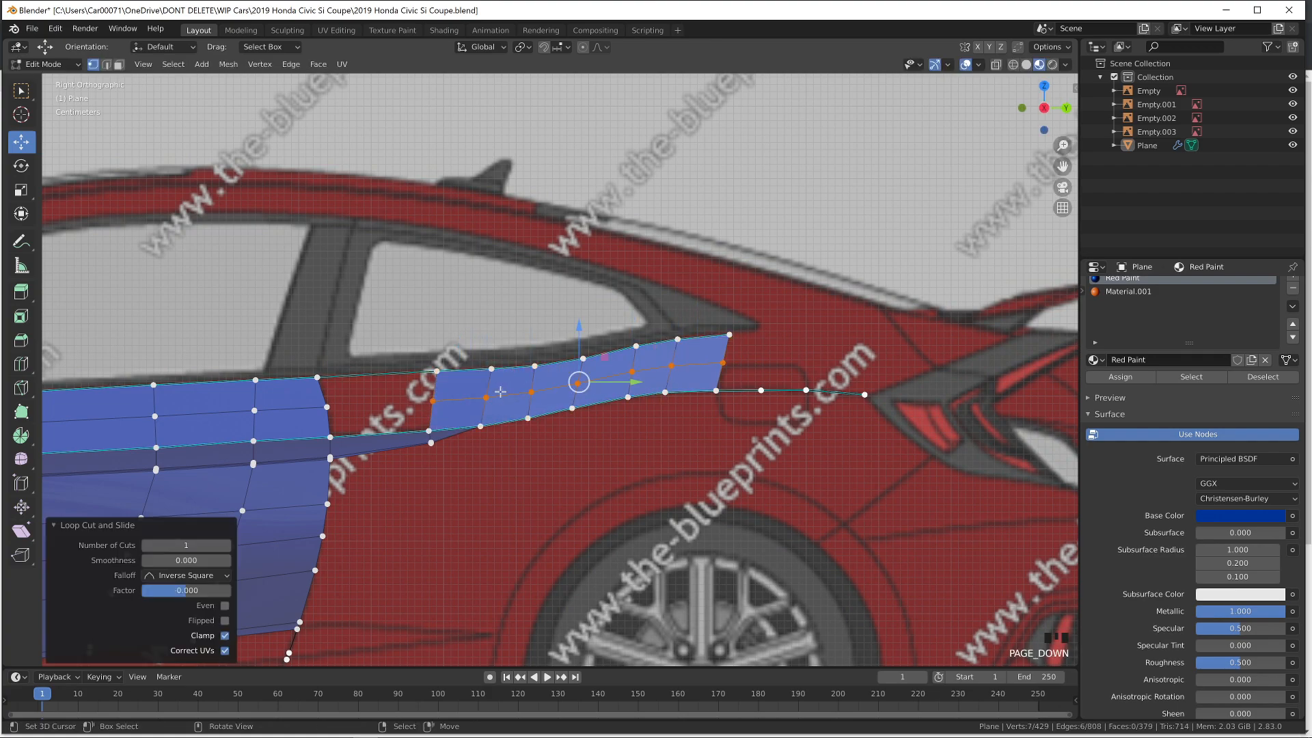
# Move the strip's new middle loop outward by 0.002721 m along X, using the top view and reference photo
pyautogui.press('KP_7')
pyautogui.keyDown('shift'); pyautogui.moveTo(509, 334); pyautogui.dragTo(683, 446, button='middle'); pyautogui.keyUp('shift')
pyautogui.press('z')
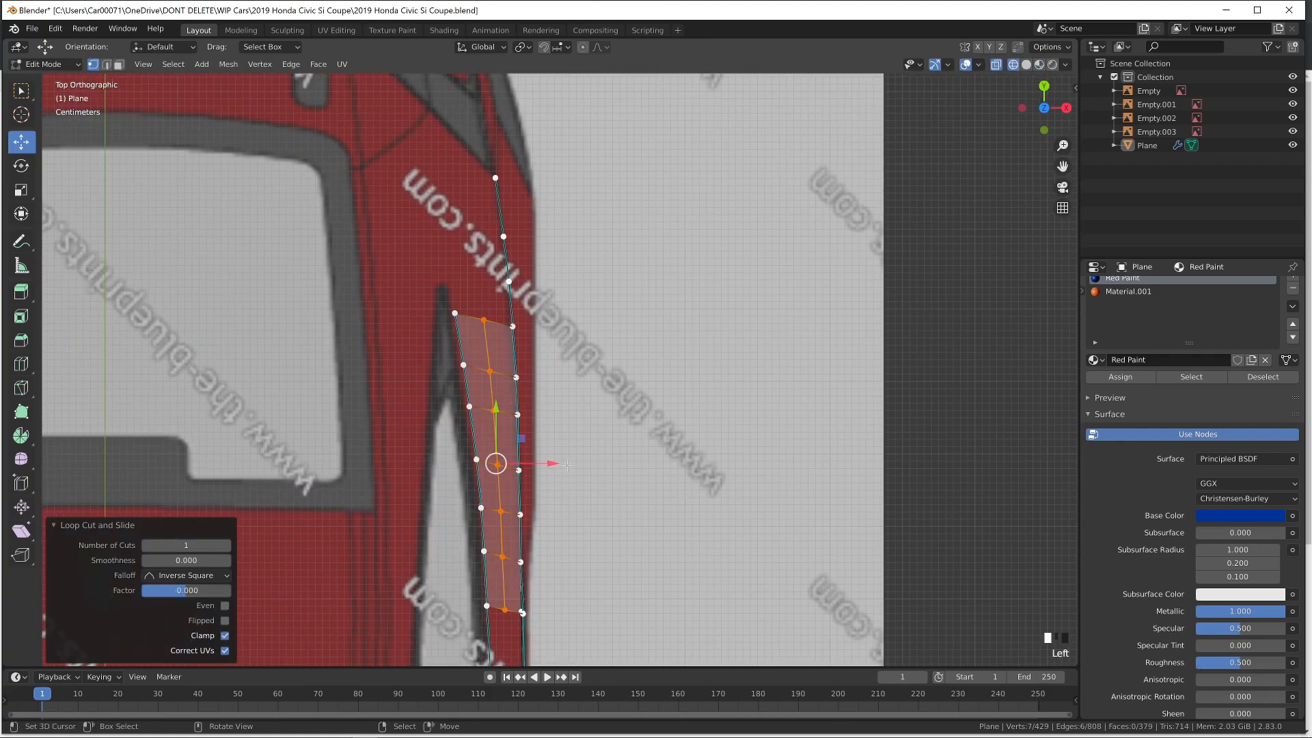
pyautogui.hotkey('alt', 'Tab')
pyautogui.rightClick(744, 486)
pyautogui.click(815, 350)
pyautogui.hotkey('alt', 'Tab')
pyautogui.moveTo(571, 463); pyautogui.dragTo(524, 416, button='middle')
pyautogui.moveTo(524, 416); pyautogui.dragTo(528, 416)
pyautogui.press('KP_3')
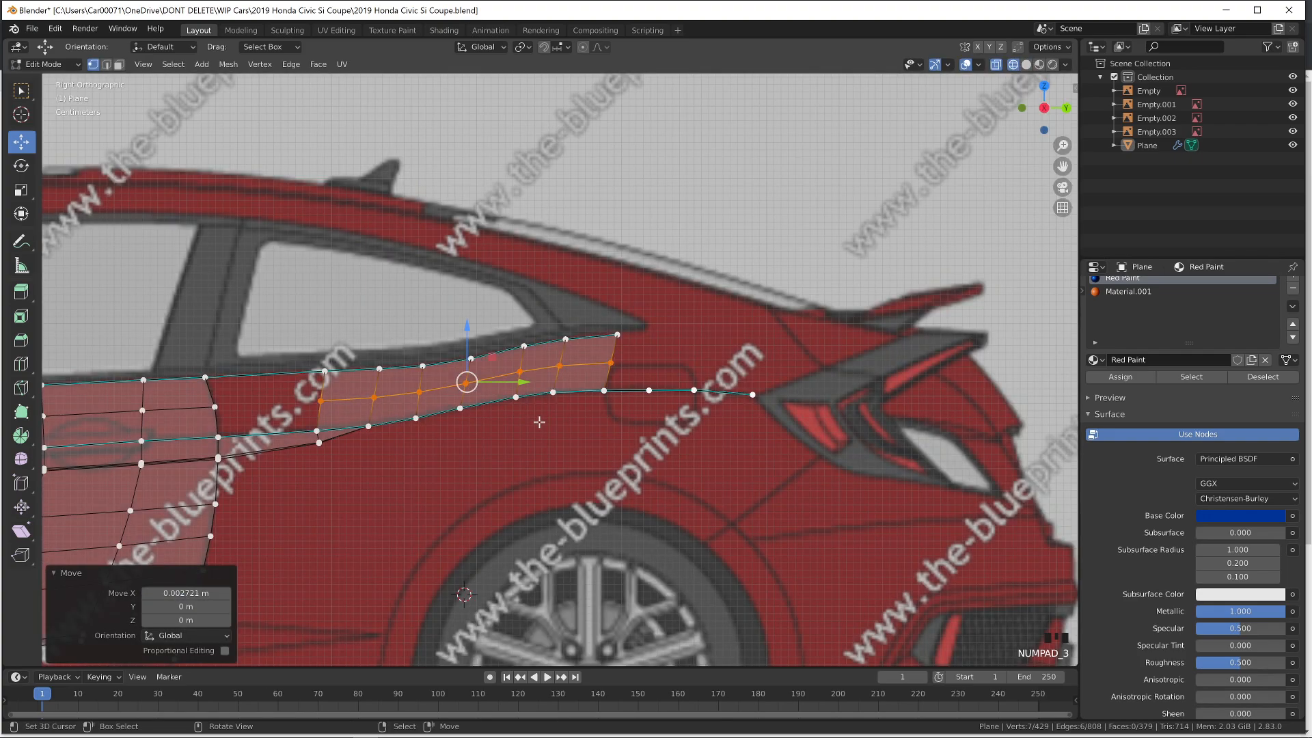
# Fill the gap between the door's rear edge and the quarter panel strip with two faces, and mark the edge there as sharp
pyautogui.rightClick(315, 360)
pyautogui.keyDown('shift'); pyautogui.rightClick(320, 402); pyautogui.keyUp('shift')
pyautogui.press('f')
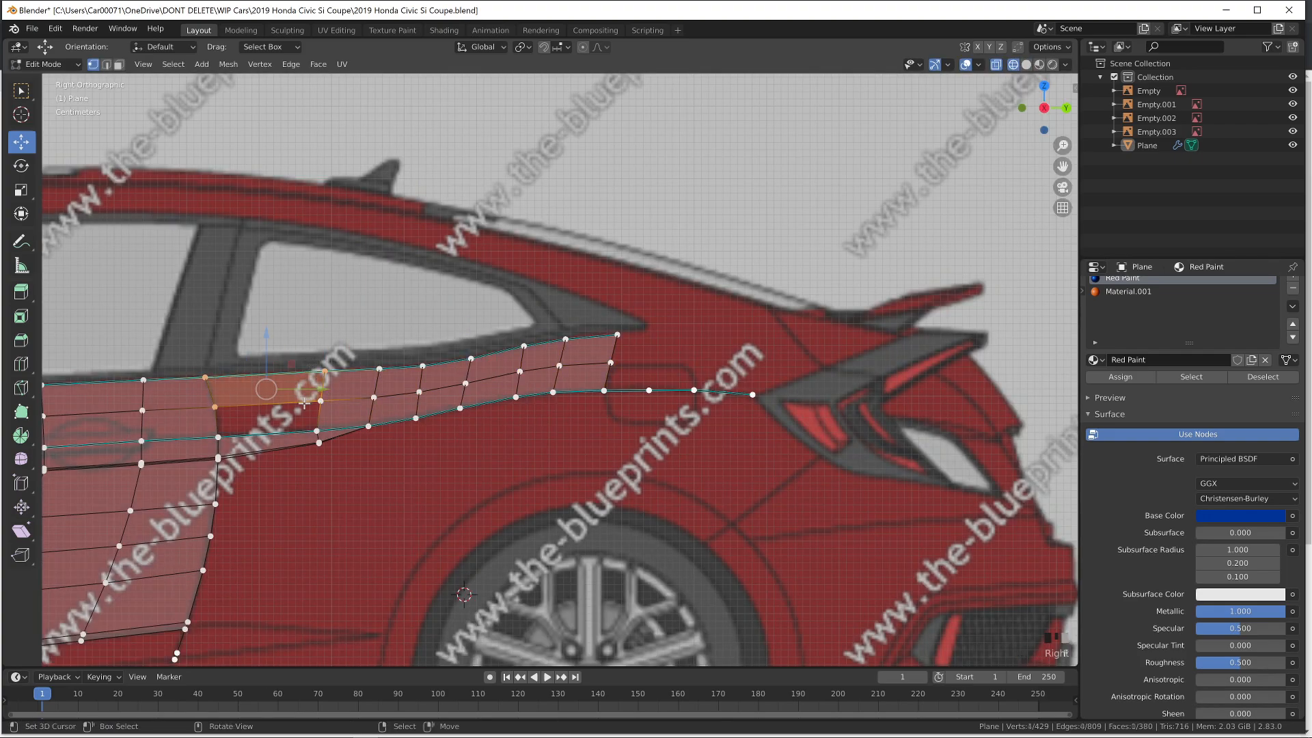
pyautogui.rightClick(320, 401)
pyautogui.keyDown('shift'); pyautogui.rightClick(215, 408); pyautogui.keyUp('shift')
pyautogui.press('f')
pyautogui.rightClick(205, 378)
pyautogui.keyDown('ctrl'); pyautogui.rightClick(218, 459); pyautogui.keyUp('ctrl')
# Return the car body view from wireframe to Material Preview shading and save the file
pyautogui.keyDown('shift'); pyautogui.moveTo(348, 470); pyautogui.dragTo(537, 339, button='middle'); pyautogui.keyUp('shift')
pyautogui.press('w')
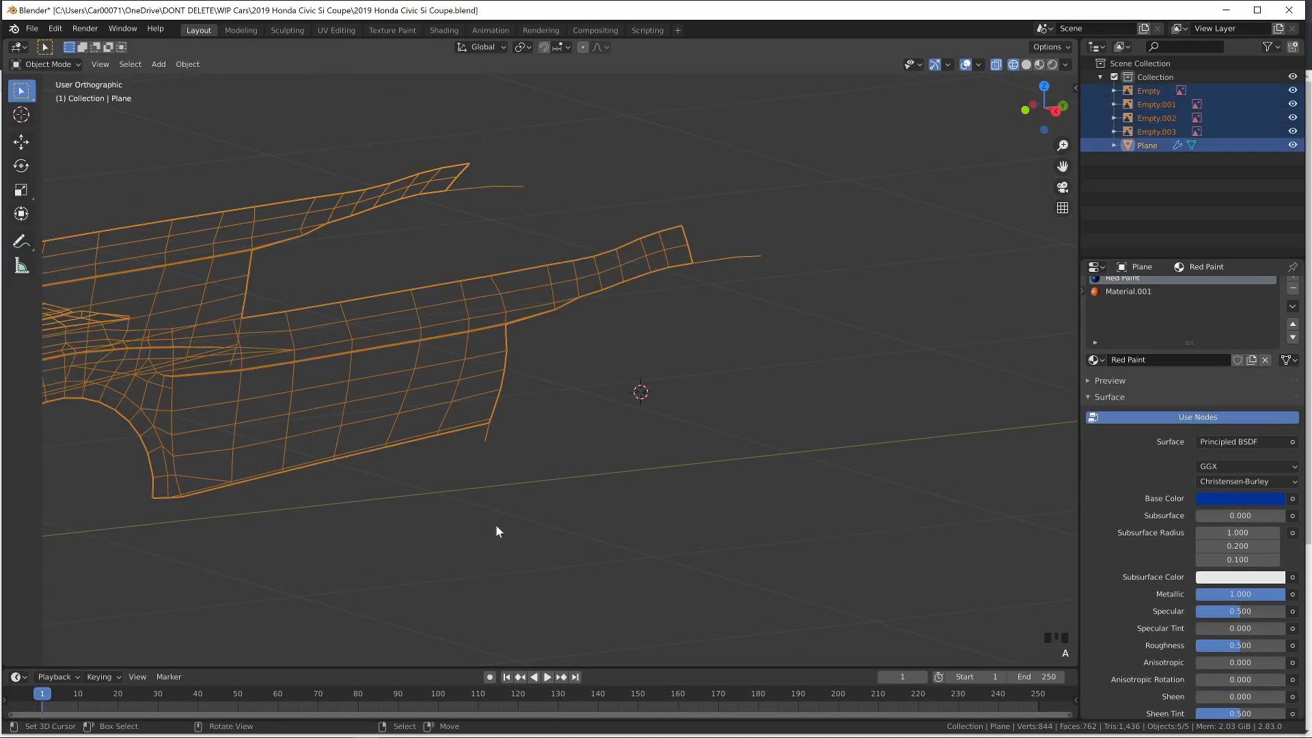
pyautogui.press('a')
pyautogui.press('z')
pyautogui.click(474, 594)
pyautogui.keyDown('shift'); pyautogui.moveTo(410, 580); pyautogui.dragTo(717, 589, button='middle'); pyautogui.keyUp('shift')
pyautogui.press('a')
pyautogui.press('a')
pyautogui.scroll(1, 713, 551)
pyautogui.hotkey('ctrl', 's')
# Examine the rear quarter panel mesh against the side blueprint and the reference photos
pyautogui.press('Tab')
pyautogui.press('KP_3')
pyautogui.press('a')
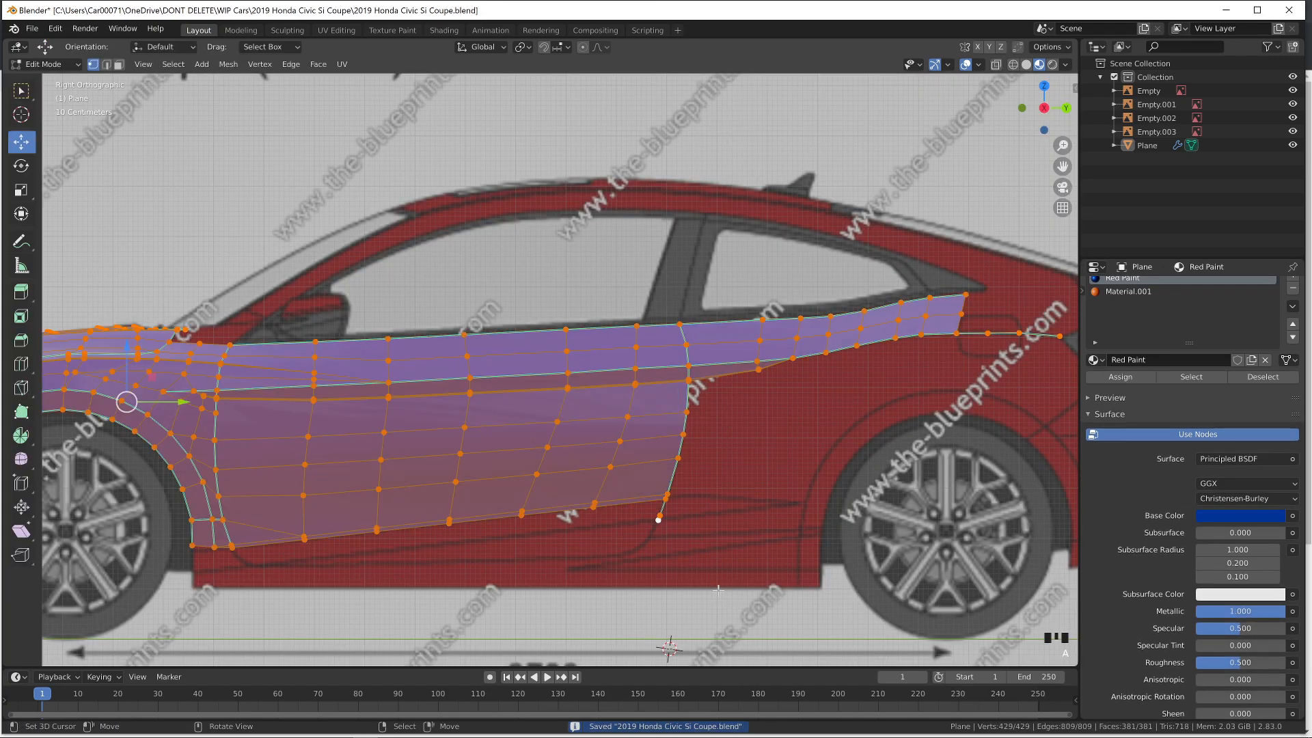
pyautogui.press('Tab')
pyautogui.keyDown('shift'); pyautogui.moveTo(749, 457); pyautogui.dragTo(451, 465, button='middle'); pyautogui.keyUp('shift')
pyautogui.press('Tab')
pyautogui.scroll(1, 451, 466)
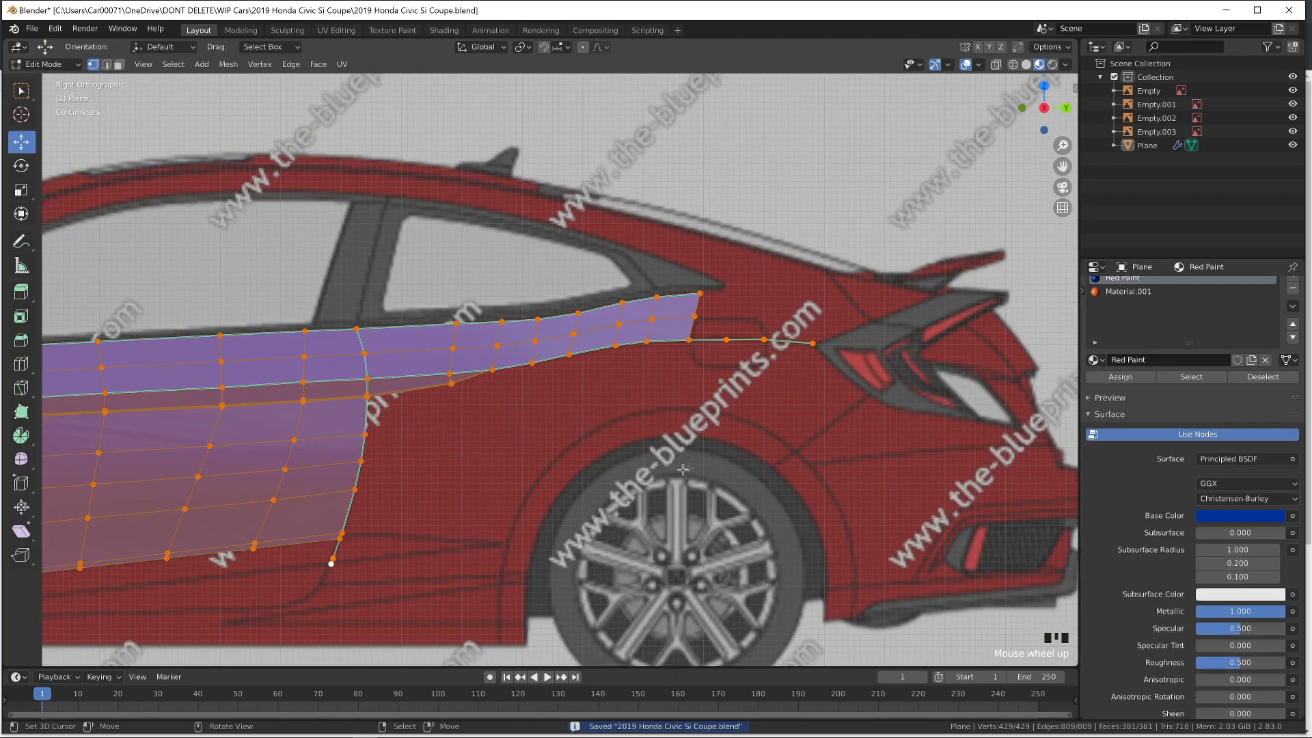
pyautogui.hotkey('alt', 'Tab')
pyautogui.hotkey('alt', 'Tab')
pyautogui.press('KP_7')
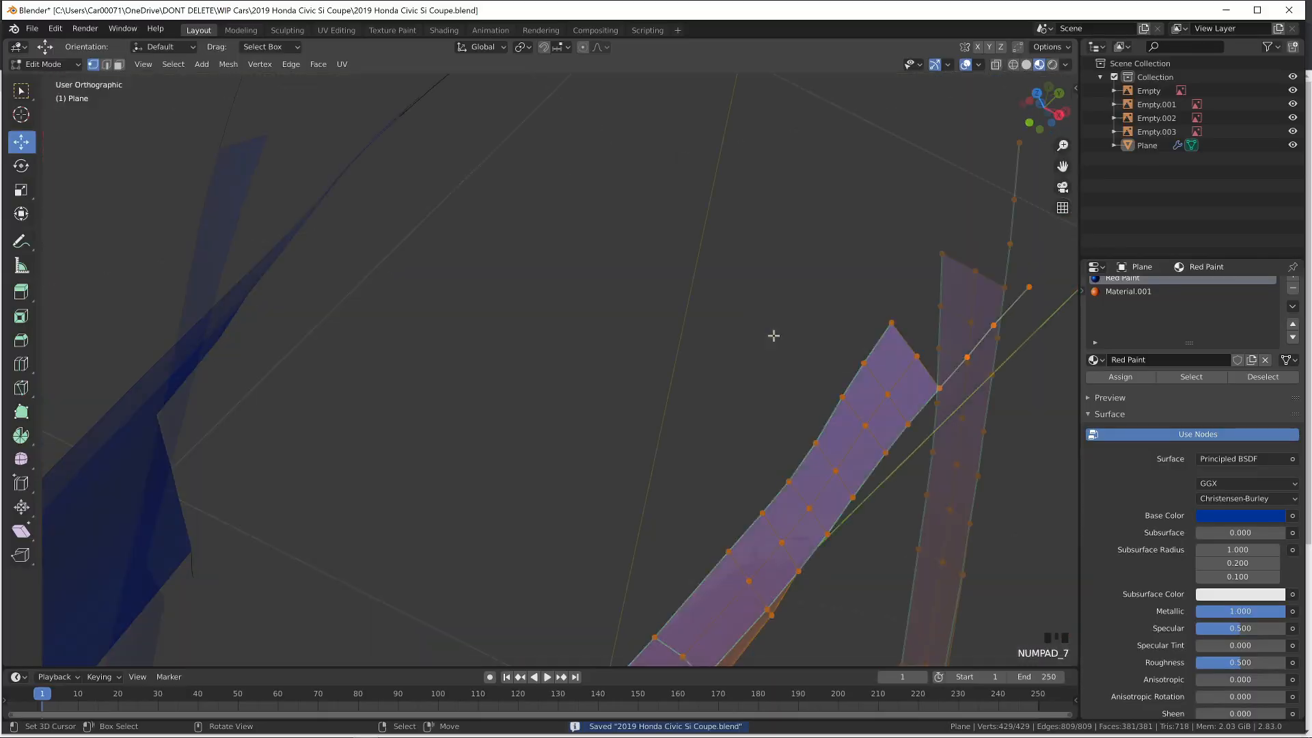
pyautogui.press('KP_3')
pyautogui.keyDown('shift'); pyautogui.moveTo(773, 335); pyautogui.dragTo(684, 433, button='middle'); pyautogui.keyUp('shift')
pyautogui.press('Tab')
pyautogui.press('Tab')
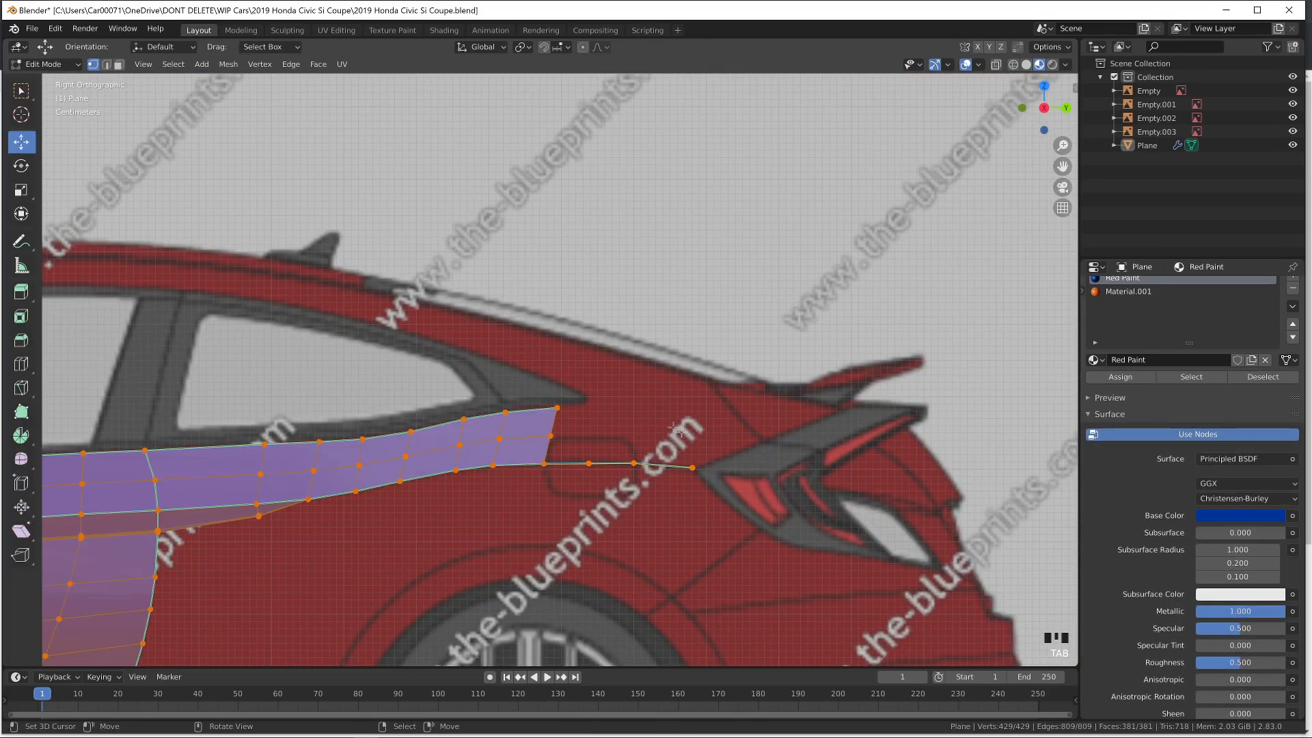
# Extrude the strip's upper rear vertex point by point around the pointed rear corner of the quarter window
pyautogui.scroll(3, 572, 396)
pyautogui.rightClick(557, 432)
pyautogui.scroll(3, 656, 464)
pyautogui.press('e')
pyautogui.click(721, 454)
pyautogui.press('e')
pyautogui.click(739, 443)
pyautogui.press('e')
pyautogui.click(742, 423)
pyautogui.press('e')
pyautogui.click(712, 402)
pyautogui.press('e')
# Continue extruding the traced line forward along the upper edge of the quarter window
pyautogui.click(535, 334)
pyautogui.keyDown('shift'); pyautogui.moveTo(287, 297); pyautogui.dragTo(788, 439, button='middle'); pyautogui.keyUp('shift')
pyautogui.press('e')
pyautogui.click(557, 362)
pyautogui.press('e')
pyautogui.click(261, 319)
pyautogui.keyDown('shift'); pyautogui.moveTo(260, 319); pyautogui.dragTo(661, 415, button='middle'); pyautogui.keyUp('shift')
pyautogui.press('e')
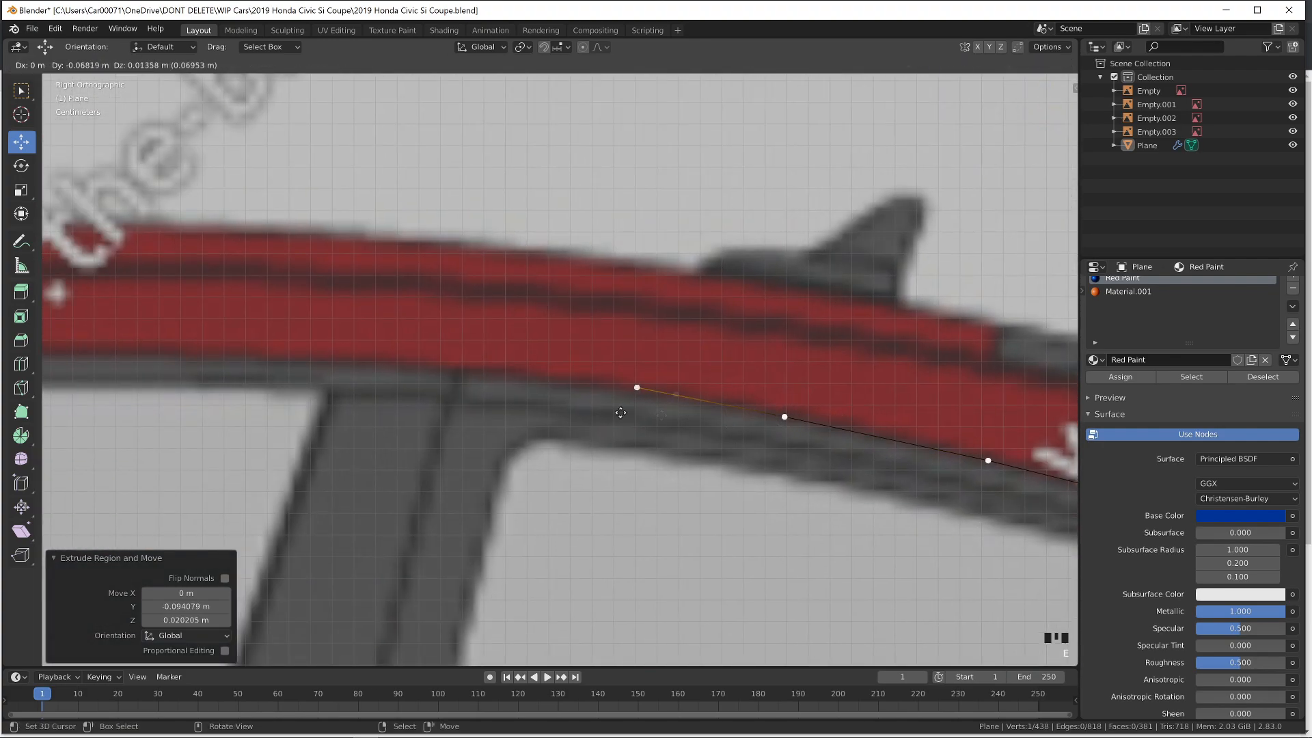
pyautogui.rightClick(521, 403)
pyautogui.hotkey('ctrl', 'z')
pyautogui.hotkey('ctrl', 'z')
# Extrude the window line forward to the pillar above the quarter window and slide two of its vertices to even the spacing
pyautogui.press('e')
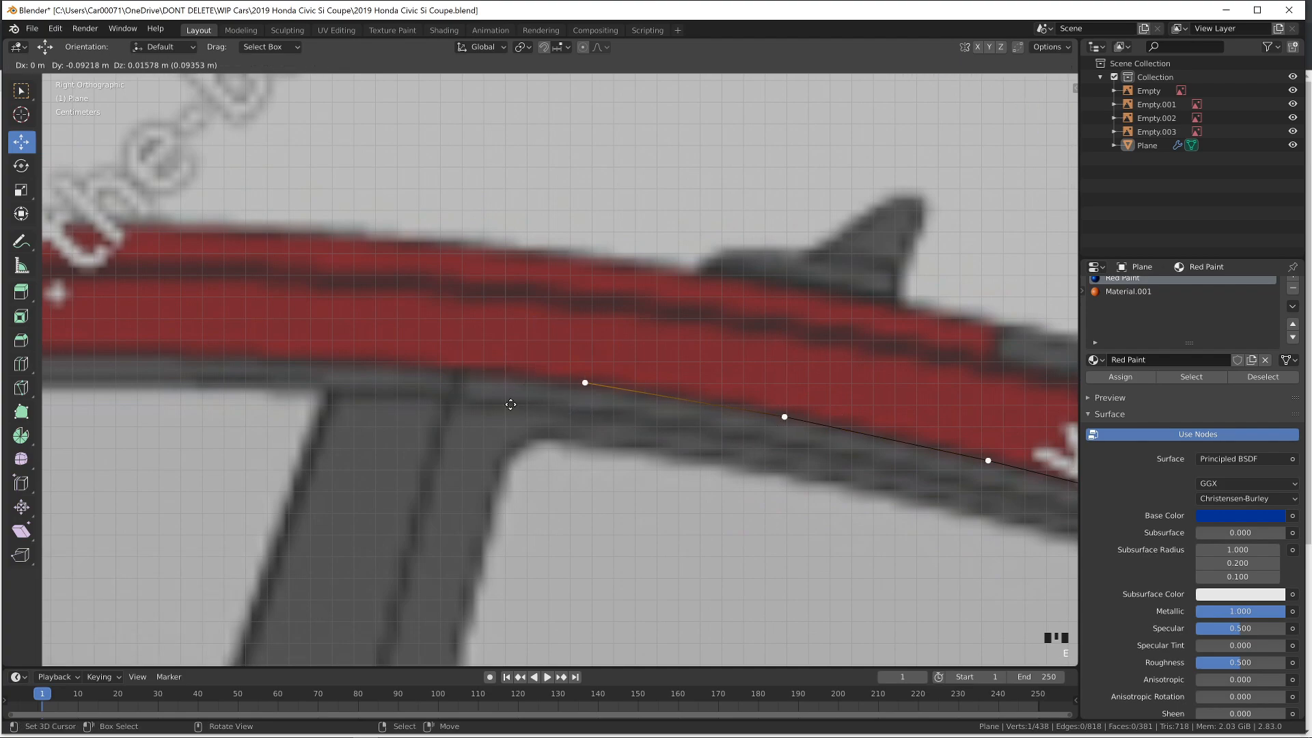
pyautogui.click(417, 393)
pyautogui.scroll(-5, 418, 393)
pyautogui.press('Tab')
pyautogui.press('Tab')
pyautogui.rightClick(650, 389)
pyautogui.press('g')
pyautogui.press('g')
pyautogui.click(613, 384)
pyautogui.rightClick(732, 406)
pyautogui.press('g')
pyautogui.press('g')
pyautogui.click(892, 450)
# Undo the last few actions and nudge the vertices along the quarter window's upper edge to match the blueprint
pyautogui.press('Tab')
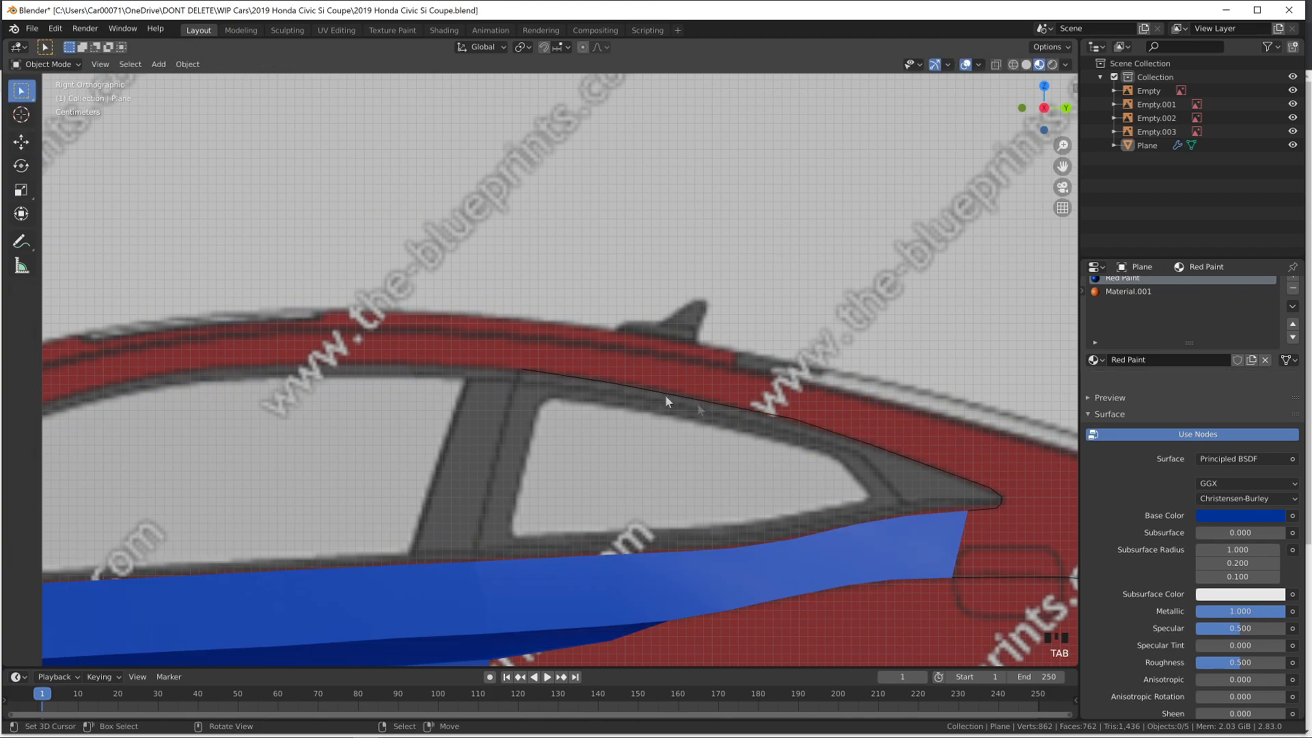
pyautogui.hotkey('ctrl', 'Tab')
pyautogui.click(984, 481)
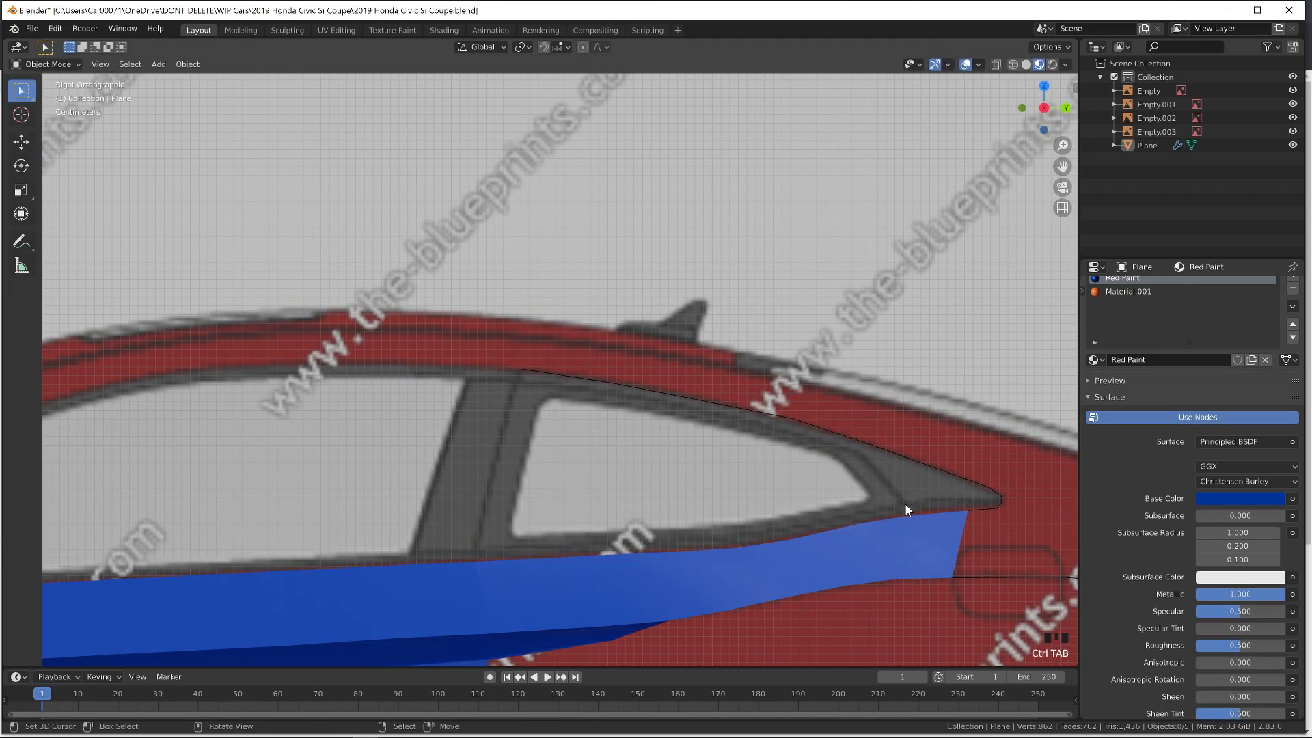
pyautogui.hotkey('ctrl', 'z')
pyautogui.hotkey('ctrl', 'z')
pyautogui.hotkey('ctrl', 'z')
pyautogui.moveTo(916, 435); pyautogui.dragTo(917, 434)
pyautogui.press('Tab')
pyautogui.press('Tab')
pyautogui.rightClick(690, 396)
pyautogui.keyDown('ctrl'); pyautogui.rightClick(614, 374); pyautogui.keyUp('ctrl')
pyautogui.click(650, 340)
pyautogui.keyDown('ctrl'); pyautogui.rightClick(689, 397); pyautogui.keyUp('ctrl')
pyautogui.moveTo(654, 340); pyautogui.dragTo(654, 337)
pyautogui.click(518, 358)
# Extrude the window line's front vertex forward point by point along the upper edge of the door window
pyautogui.press('Tab')
pyautogui.rightClick(529, 371)
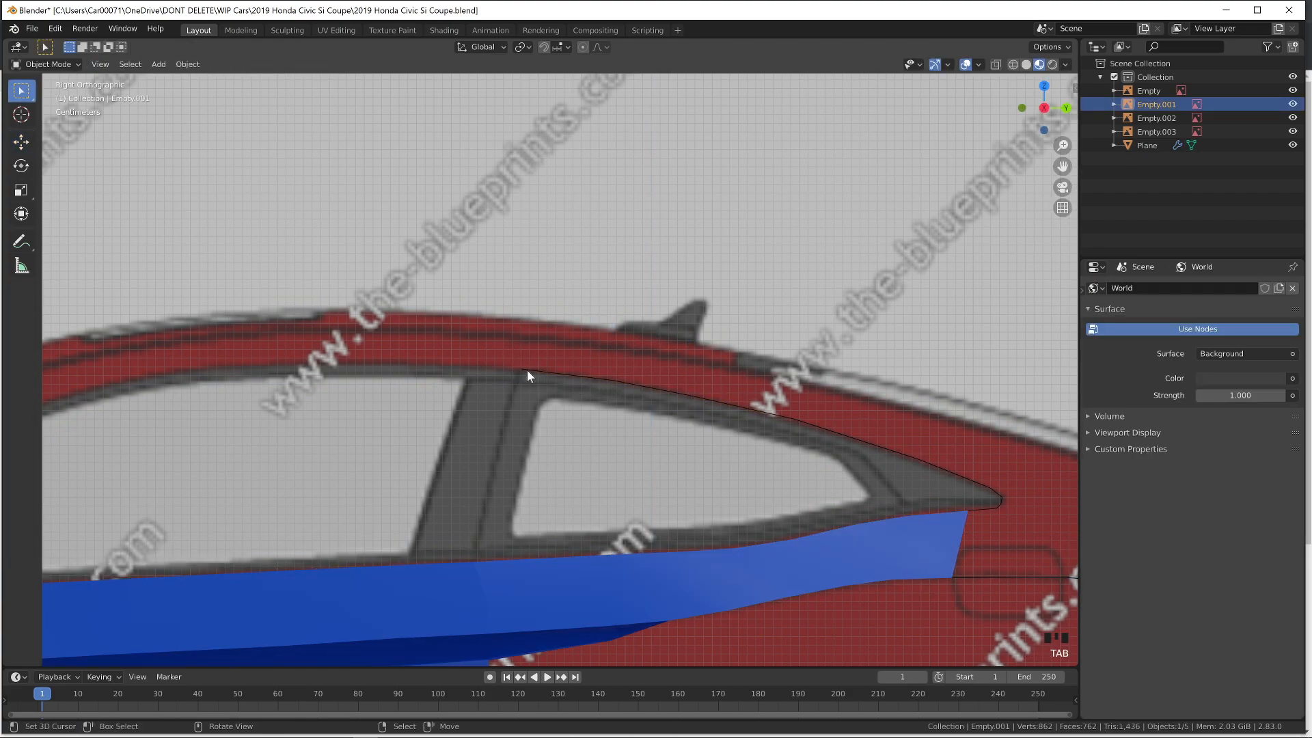
pyautogui.rightClick(527, 369)
pyautogui.press('Tab')
pyautogui.rightClick(525, 370)
pyautogui.moveTo(0, 0); pyautogui.dragTo(0, 0)
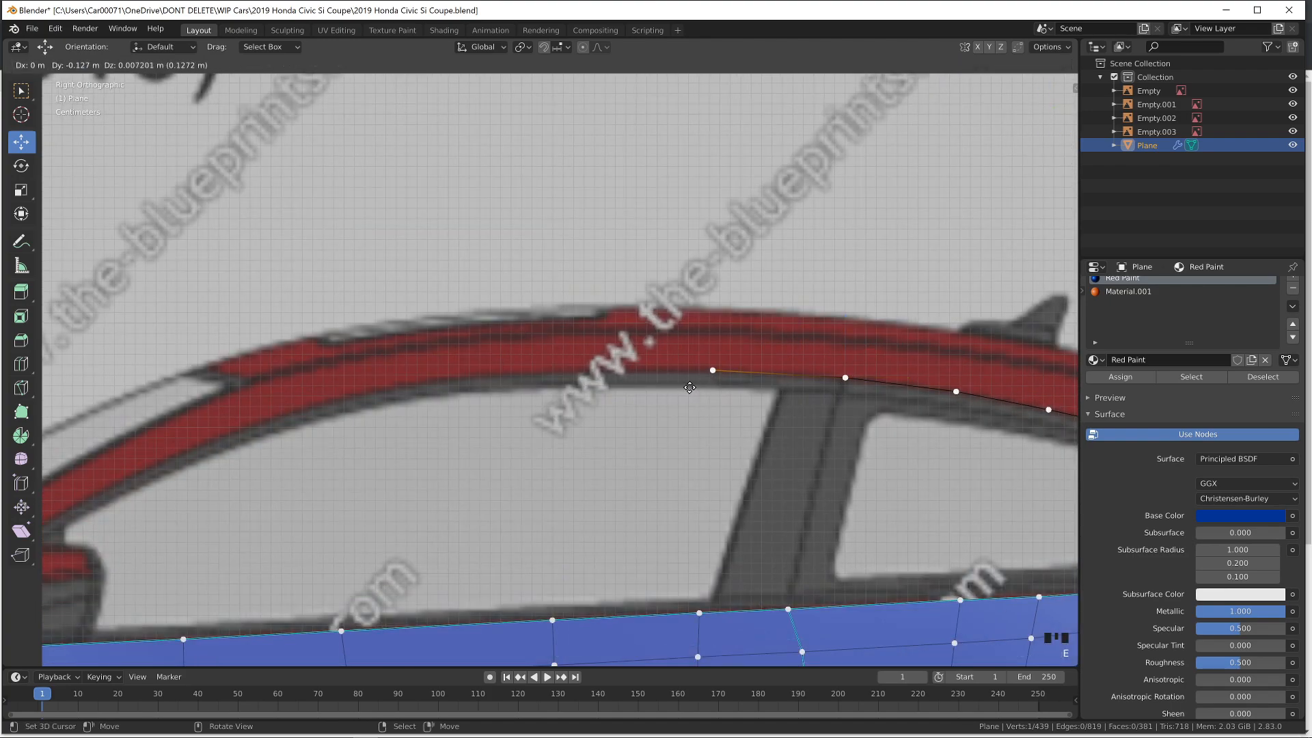
pyautogui.click(690, 387)
pyautogui.press('e')
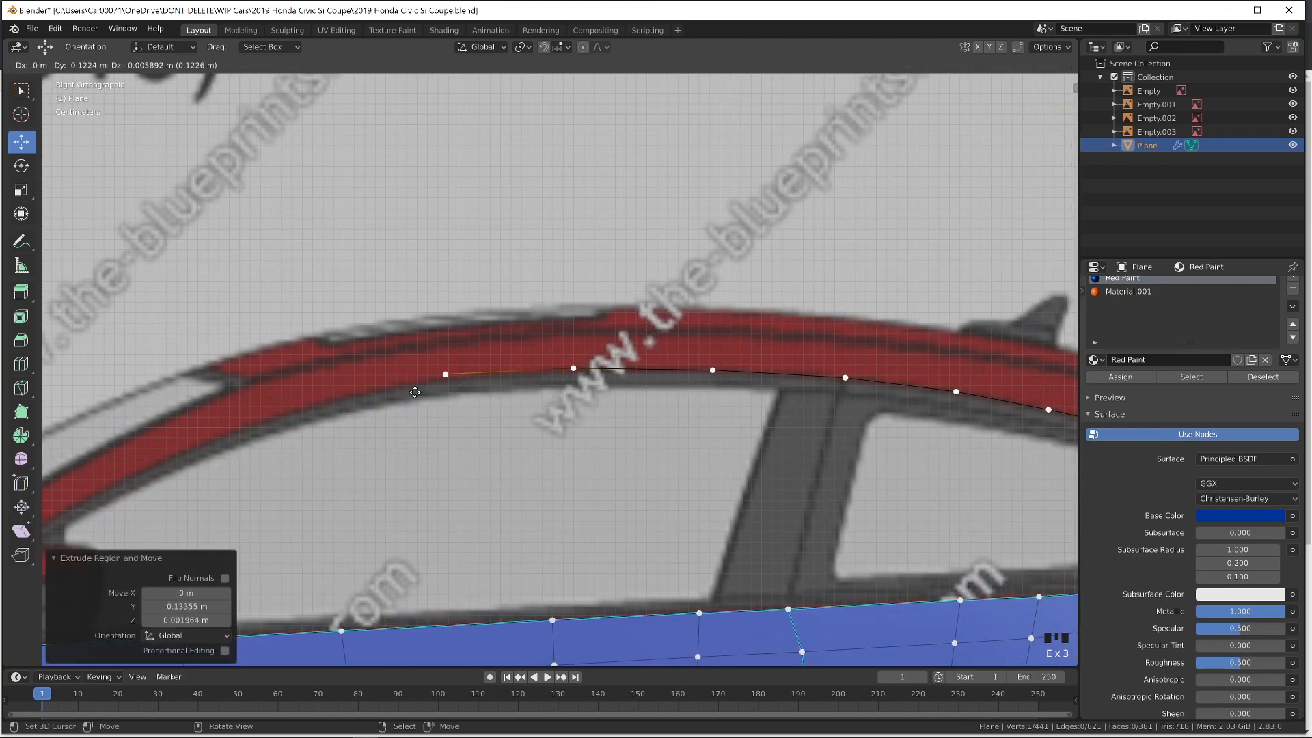
pyautogui.click(241, 430)
pyautogui.press('e')
pyautogui.click(138, 470)
# Continue extruding the window line down the windshield pillar to a point just ahead of the side mirror
pyautogui.keyDown('shift'); pyautogui.moveTo(233, 467); pyautogui.dragTo(652, 366, button='middle'); pyautogui.keyUp('shift')
pyautogui.press('e')
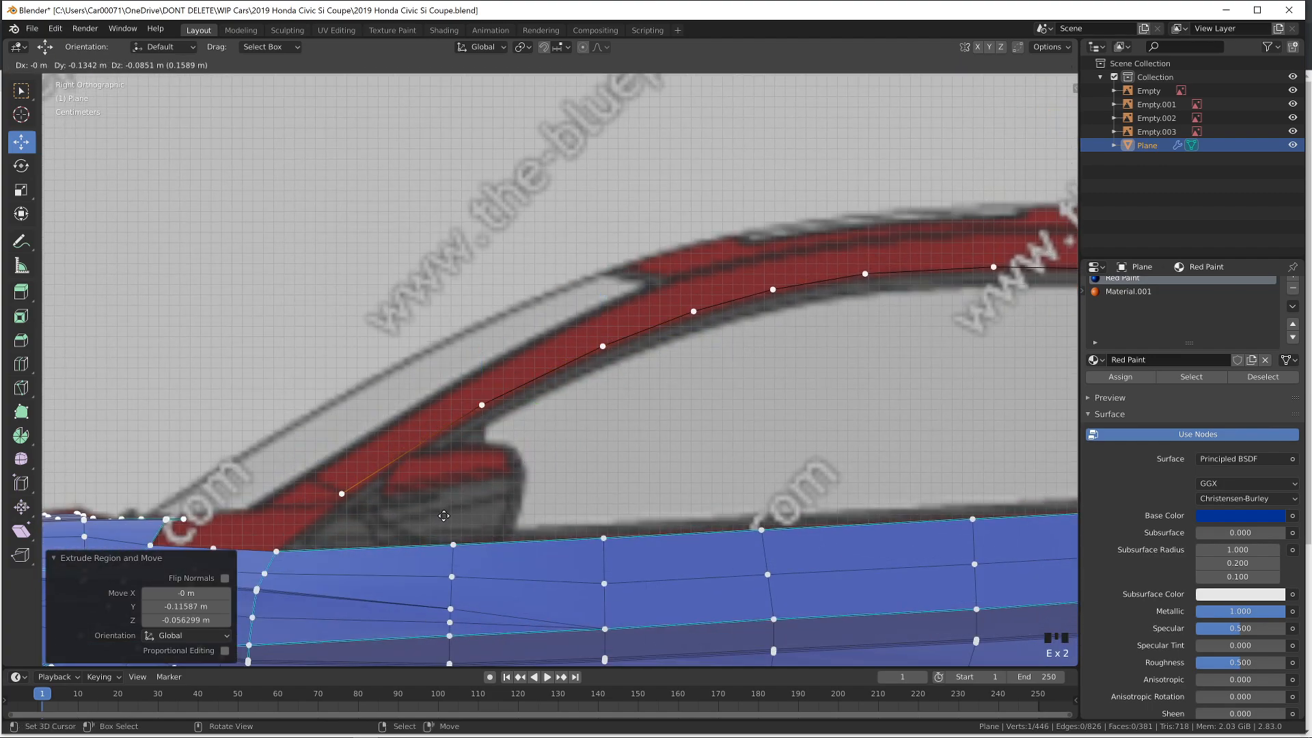
pyautogui.click(342, 494)
pyautogui.click(481, 407)
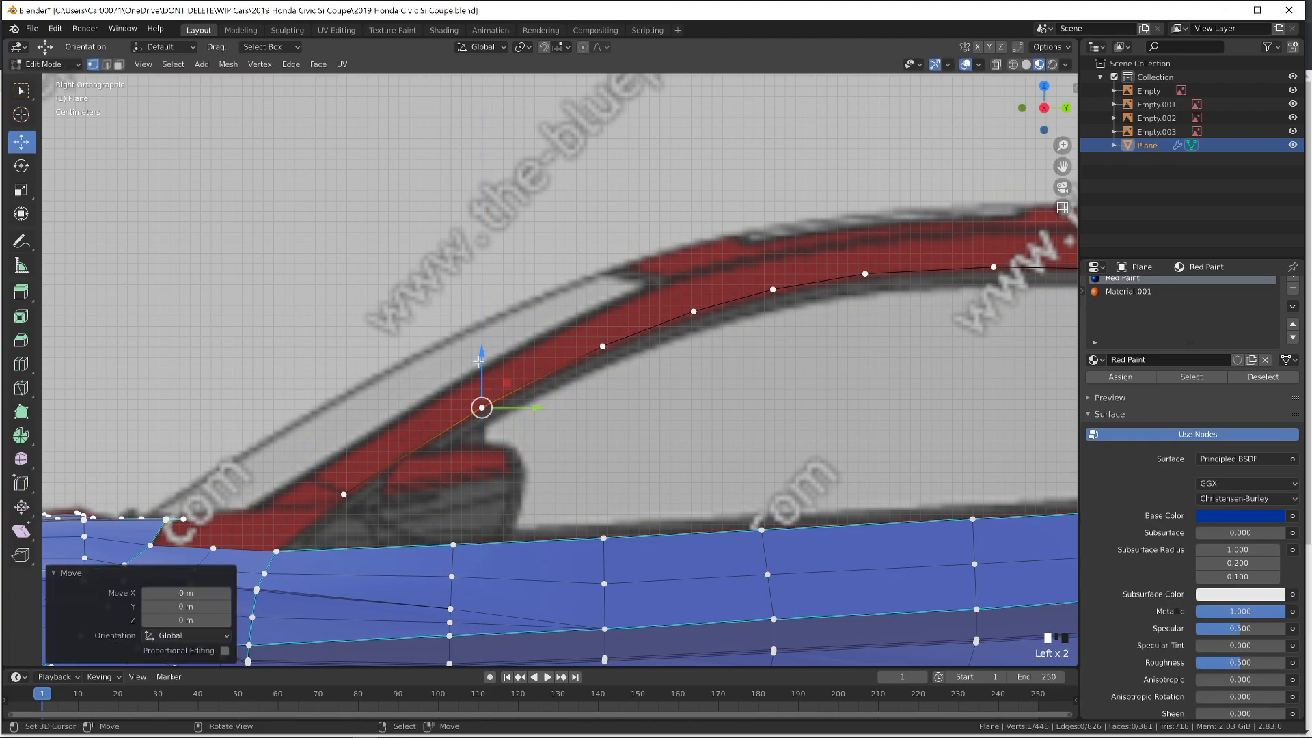
# In the top view, move the window line's frontmost vertex outward along X onto the base of the windshield pillar
pyautogui.press('KP_7')
pyautogui.press('Tab')
pyautogui.scroll(-6, 797, 498)
pyautogui.keyDown('shift'); pyautogui.moveTo(764, 476); pyautogui.dragTo(511, 444, button='middle'); pyautogui.keyUp('shift')
pyautogui.press('Tab')
pyautogui.scroll(6, 511, 444)
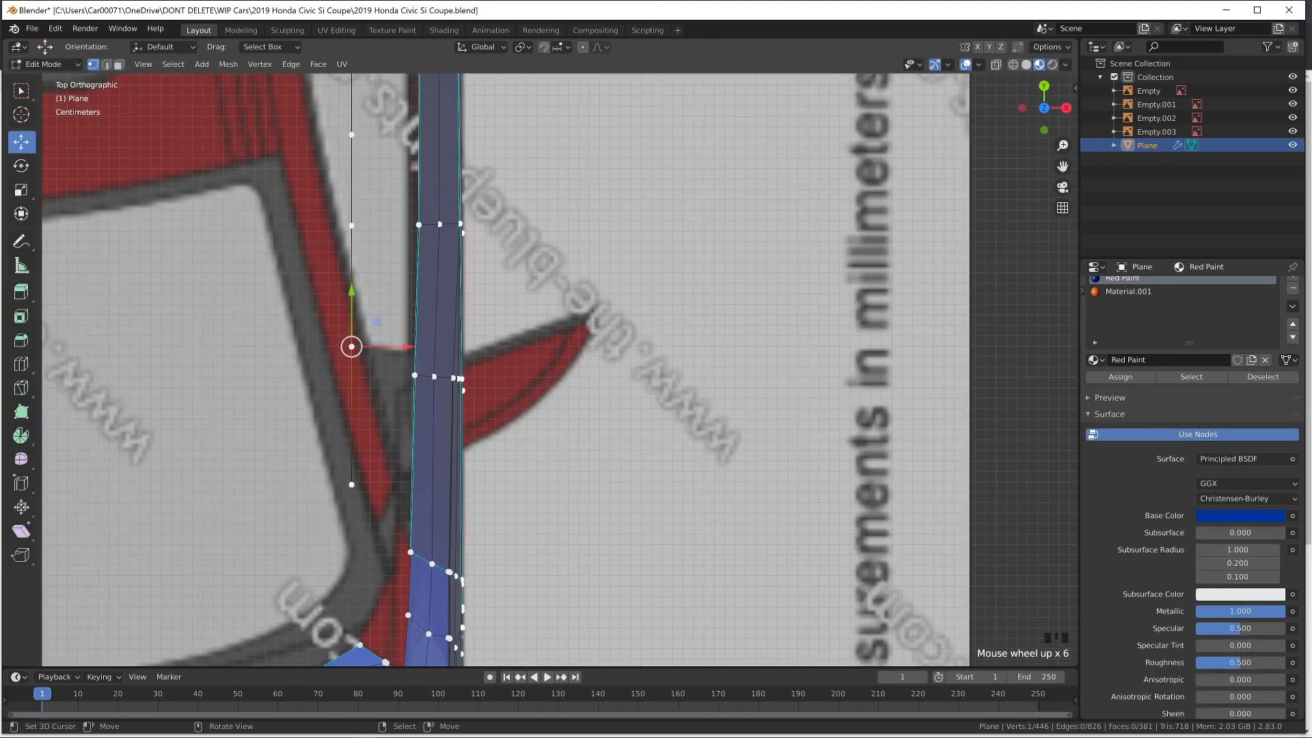
pyautogui.click(351, 485)
pyautogui.press('g')
pyautogui.press('x')
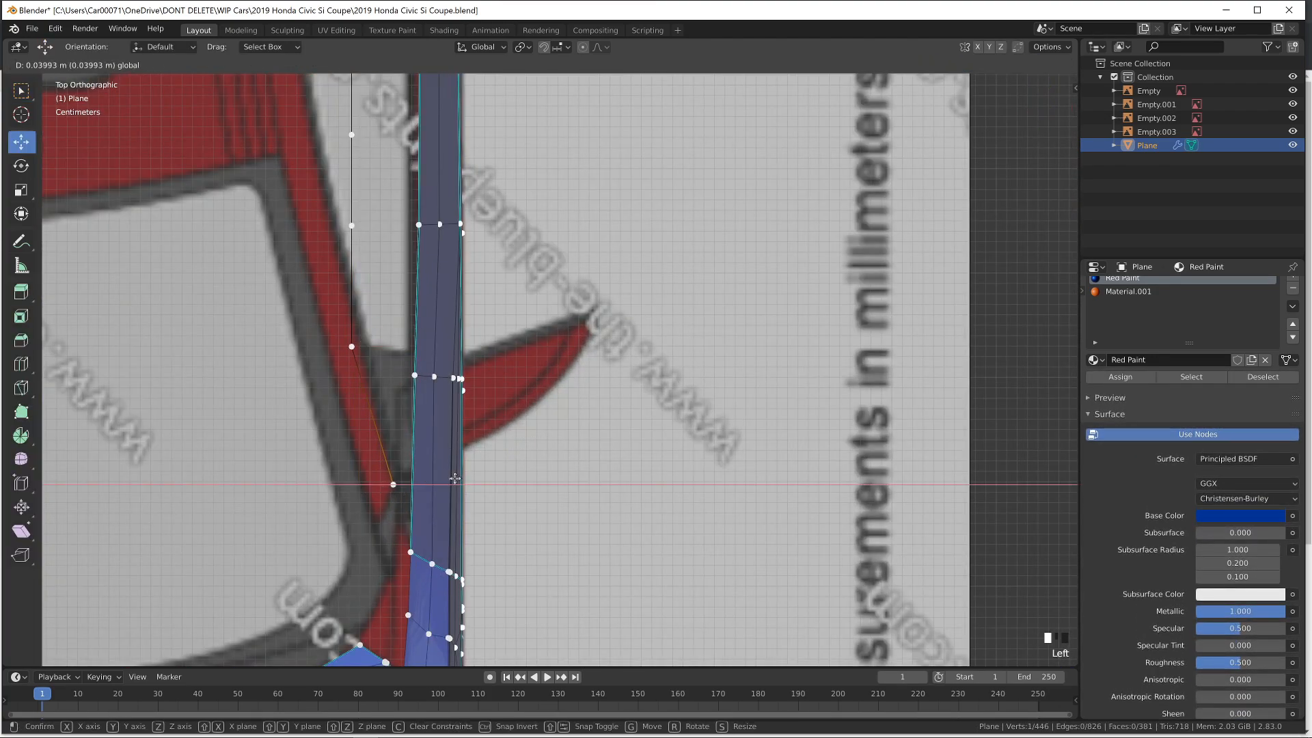
pyautogui.moveTo(455, 478); pyautogui.dragTo(455, 479)
# Move the next three vertices behind the front one along X to follow the windshield pillar in the top blueprint
pyautogui.rightClick(351, 347)
pyautogui.moveTo(401, 346); pyautogui.dragTo(409, 347)
pyautogui.rightClick(352, 226)
pyautogui.moveTo(394, 221); pyautogui.dragTo(373, 218)
pyautogui.rightClick(351, 134)
pyautogui.moveTo(390, 135); pyautogui.dragTo(343, 131)
# Move the next three vertices of the window line inward along X onto the roof edge above the door window
pyautogui.keyDown('shift'); pyautogui.moveTo(343, 131); pyautogui.dragTo(548, 554, button='middle'); pyautogui.keyUp('shift')
pyautogui.rightClick(555, 478)
pyautogui.moveTo(592, 477); pyautogui.dragTo(540, 476)
pyautogui.rightClick(556, 386)
pyautogui.moveTo(579, 380); pyautogui.dragTo(531, 378)
pyautogui.rightClick(556, 256)
pyautogui.moveTo(594, 254); pyautogui.dragTo(539, 248)
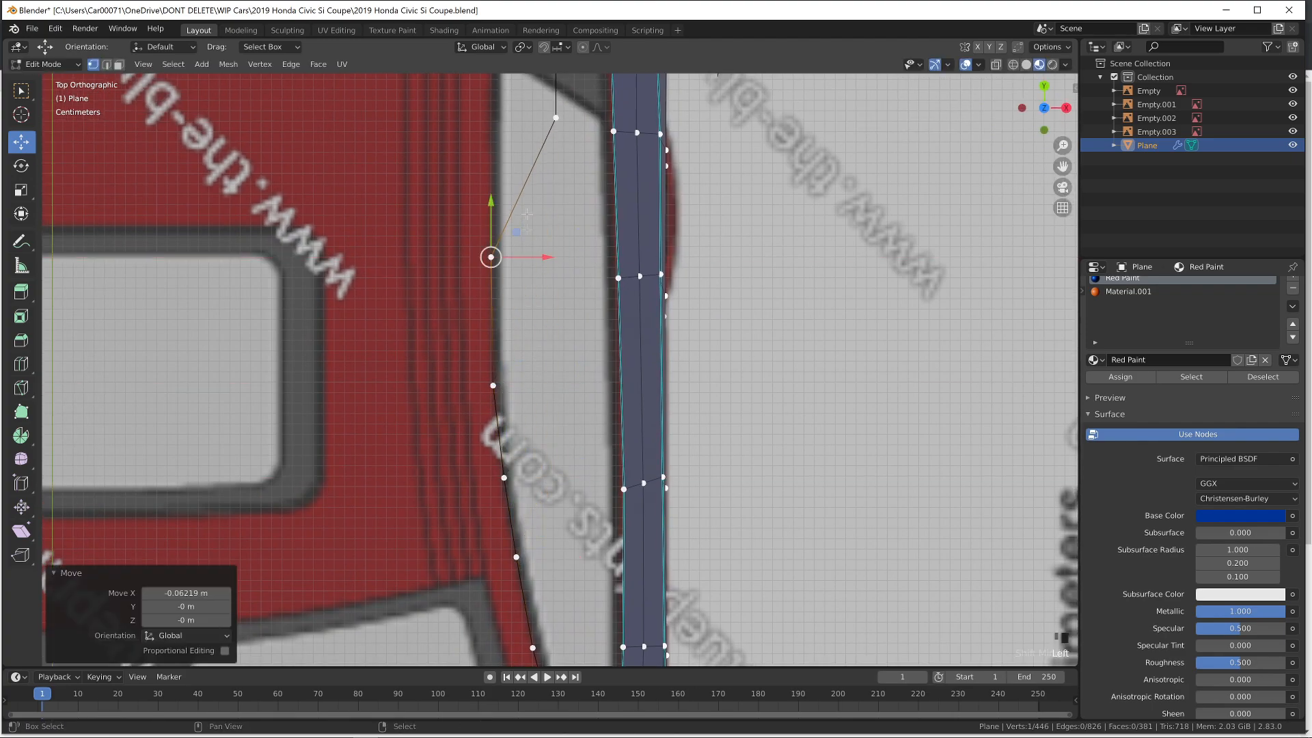
# Move the vertex just ahead of the door pillar inward along X onto the roof edge
pyautogui.keyDown('shift'); pyautogui.moveTo(541, 183); pyautogui.dragTo(579, 424, button='middle'); pyautogui.keyUp('shift')
pyautogui.rightClick(593, 359)
pyautogui.moveTo(638, 357); pyautogui.dragTo(554, 356)
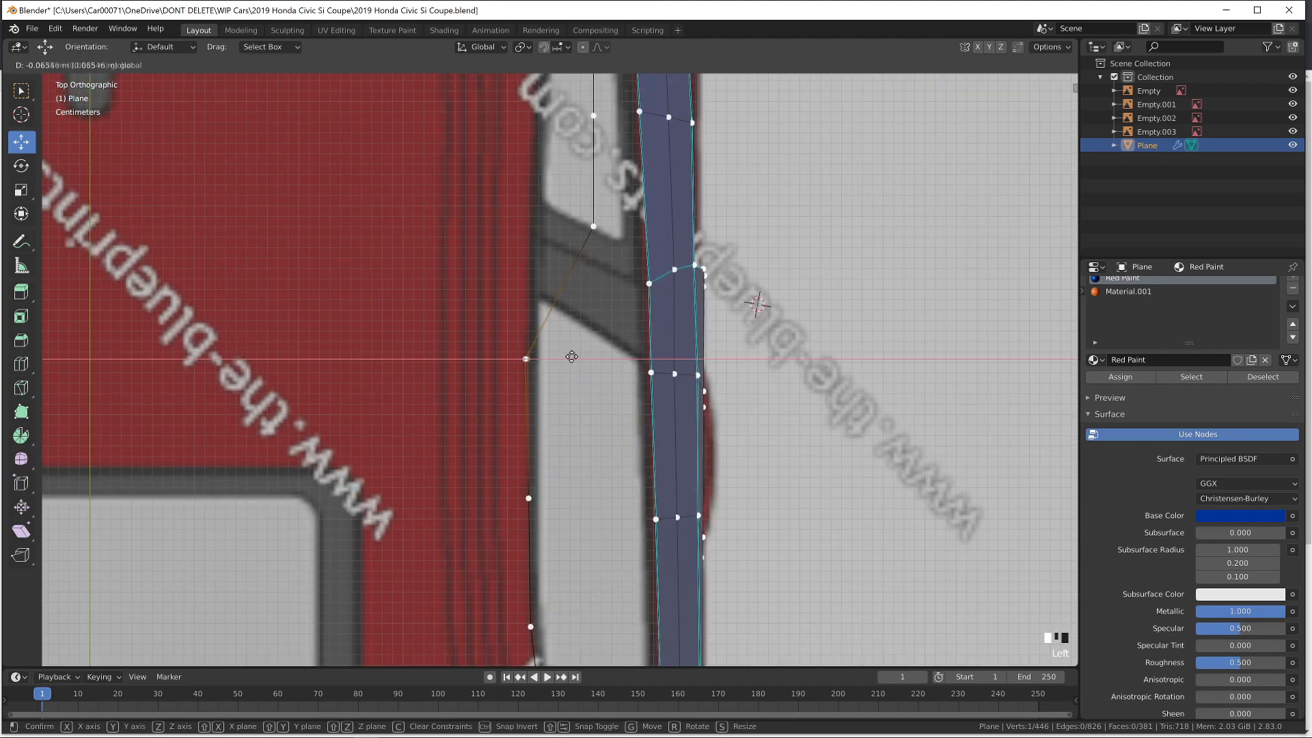
pyautogui.click(571, 356)
# Move the vertex above the door pillar onto the roof edge and slide it along the window line by a factor of about 0.08
pyautogui.keyDown('shift'); pyautogui.moveTo(582, 252); pyautogui.dragTo(643, 444, button='middle'); pyautogui.keyUp('shift')
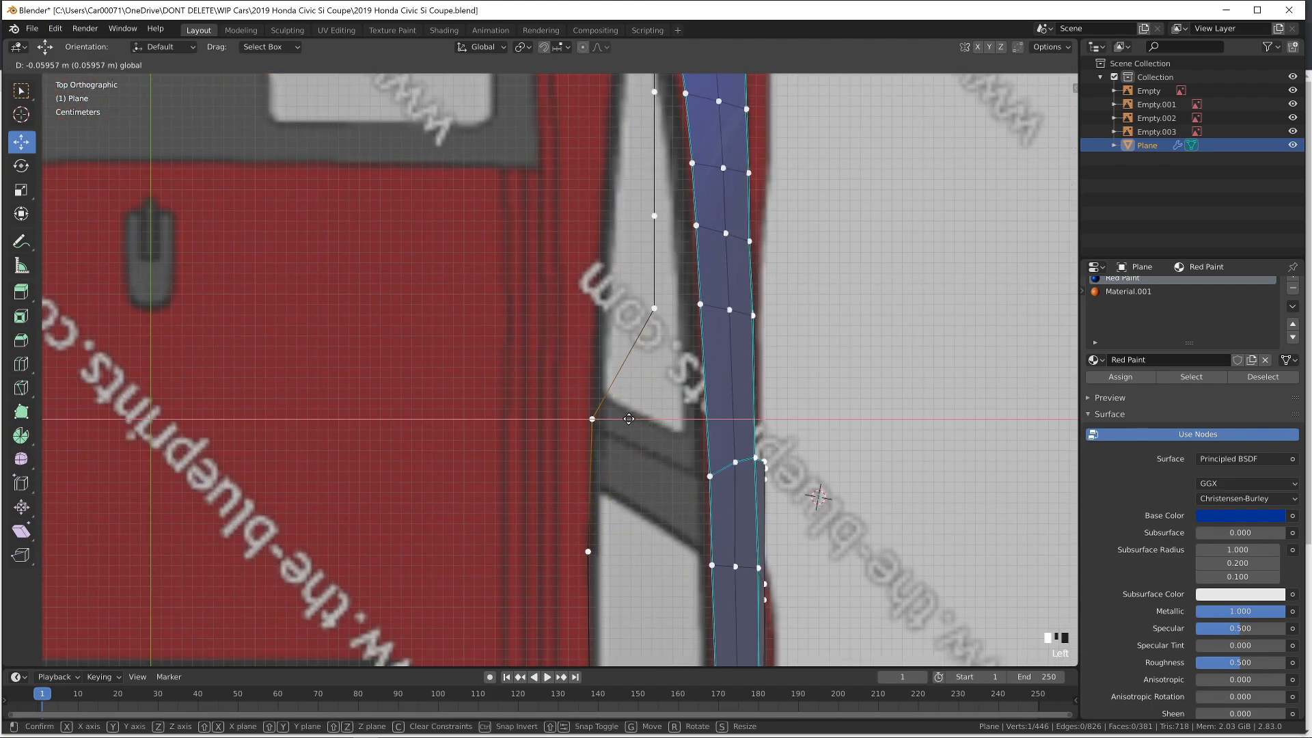
pyautogui.click(625, 418)
pyautogui.press('g')
pyautogui.click(609, 393)
pyautogui.press('KP_3')
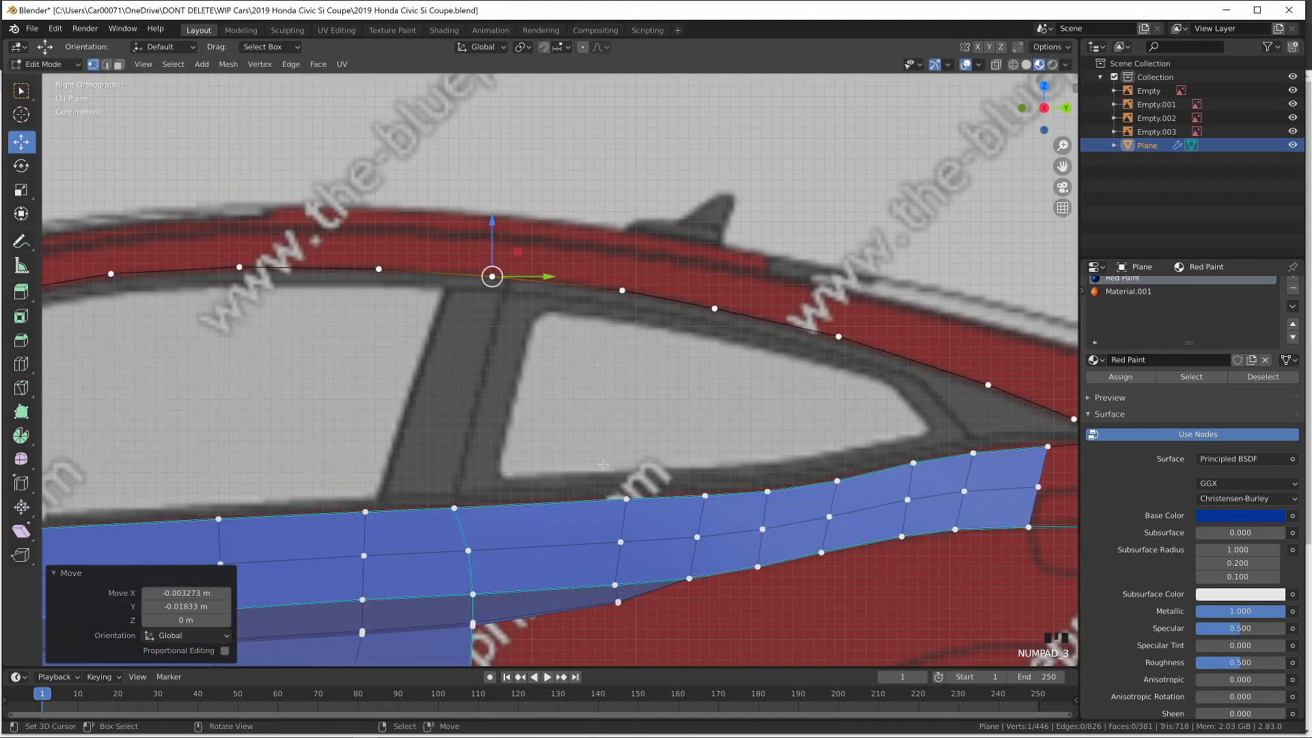
pyautogui.hotkey('shift', 'v')
pyautogui.click(557, 315)
# Try a two-segment vertex bevel on the point above the door pillar and undo it
pyautogui.hotkey('ctrl', 'shift', 'b')
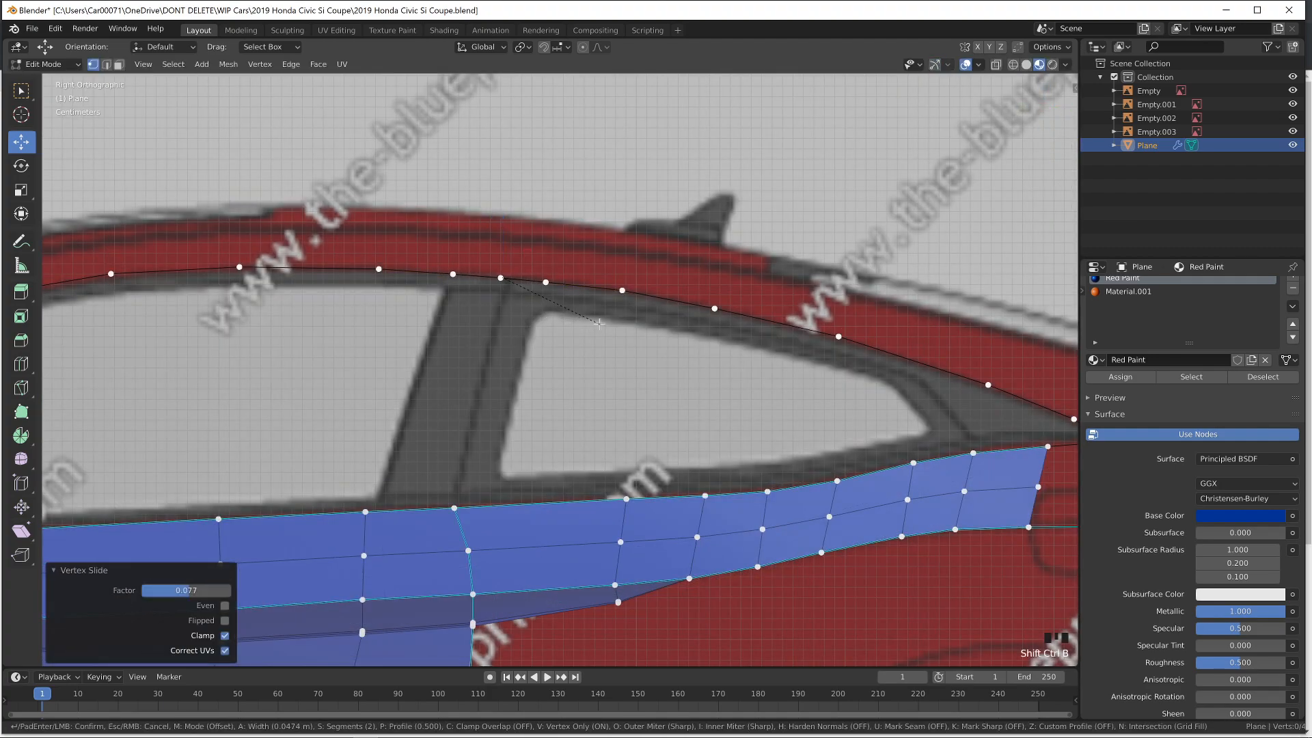
pyautogui.click(600, 323)
pyautogui.press('KP_7')
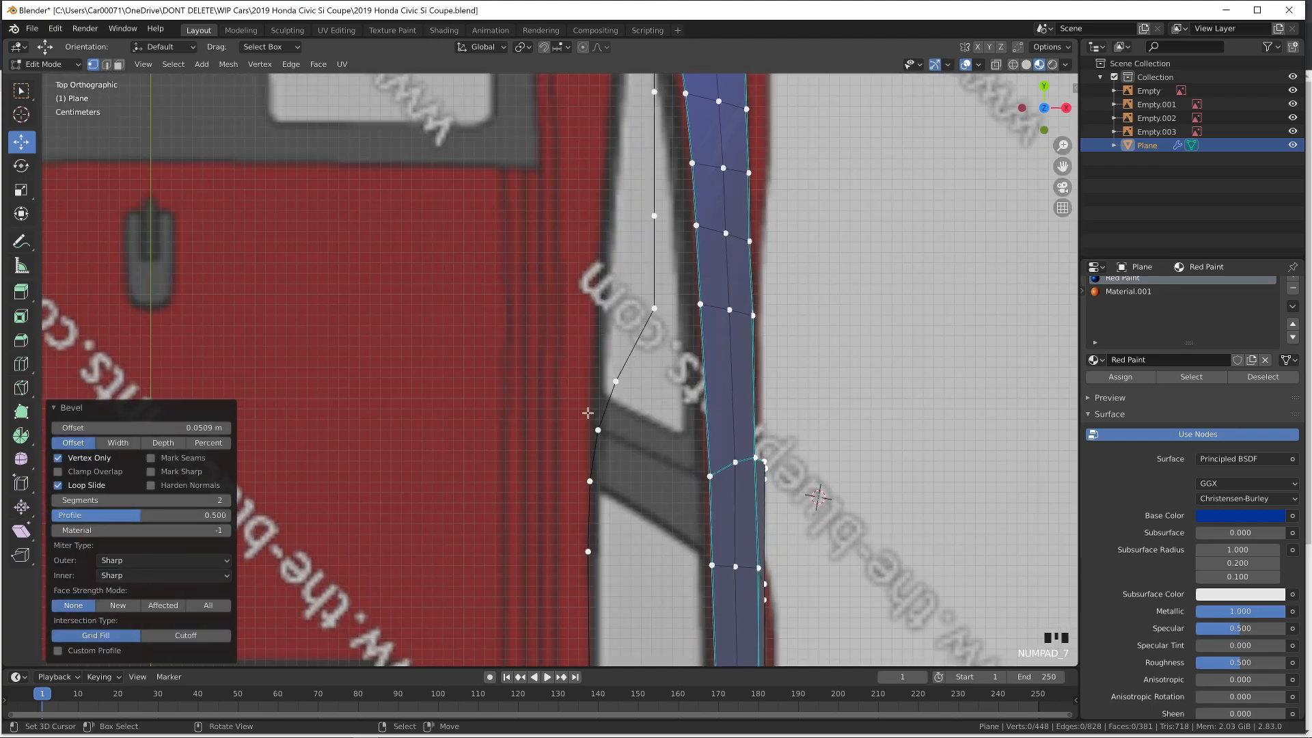
pyautogui.press('g')
pyautogui.click(634, 380)
pyautogui.hotkey('ctrl', 'z')
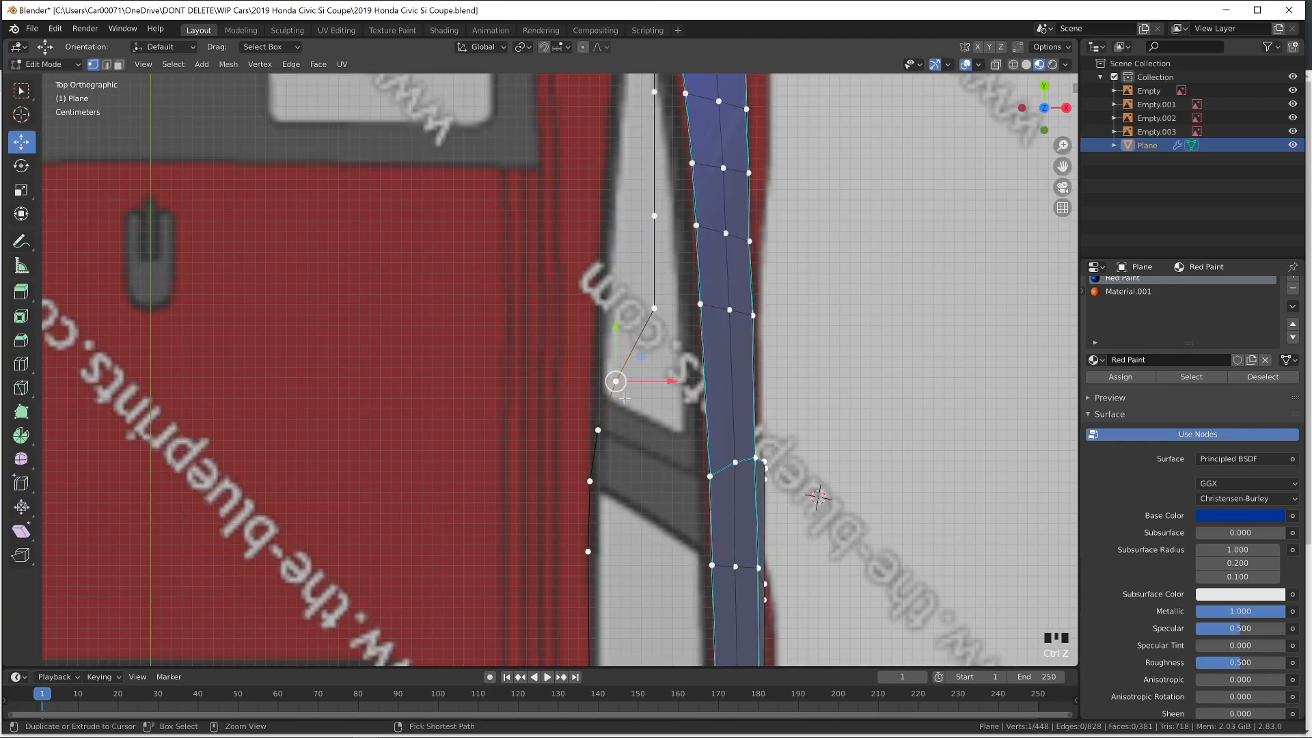
# Move the two vertices behind the door pillar inward along X onto the roof edge, the second by about 0.052 m
pyautogui.moveTo(677, 302); pyautogui.dragTo(625, 300)
pyautogui.click(654, 216)
pyautogui.moveTo(677, 211); pyautogui.dragTo(630, 210)
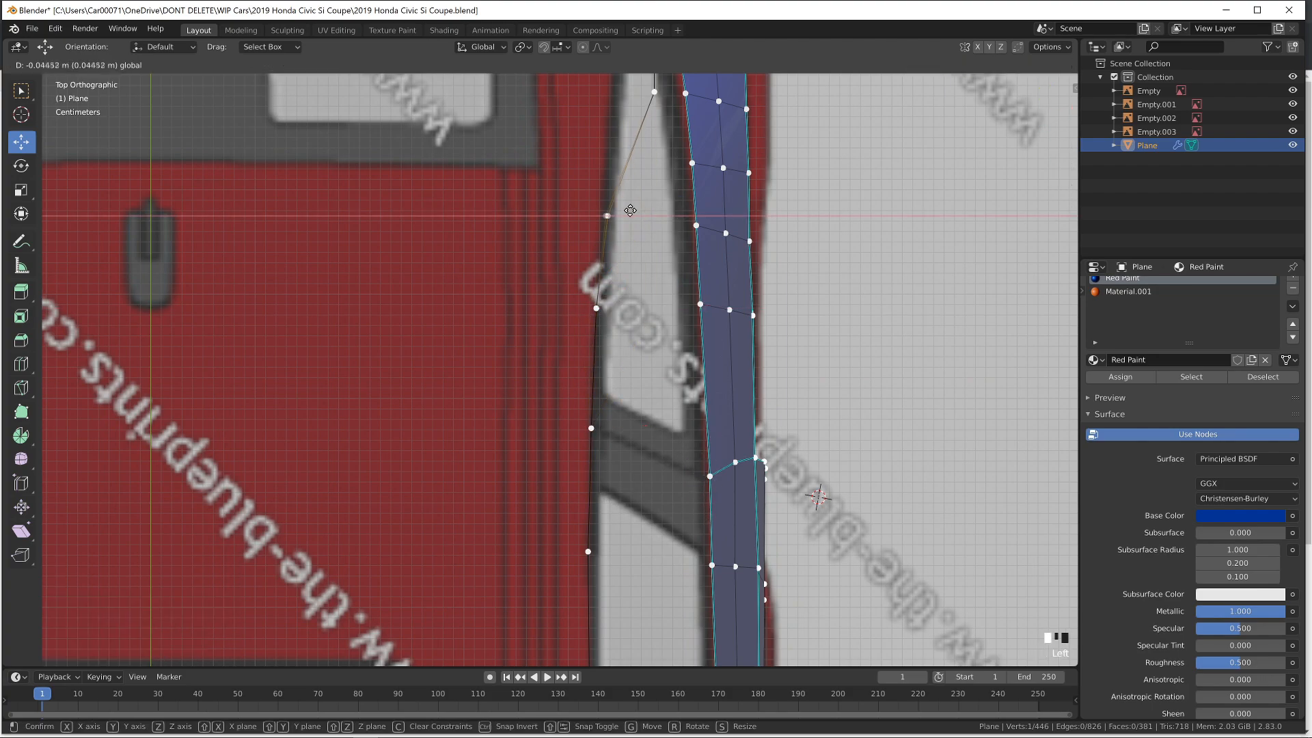
pyautogui.click(625, 212)
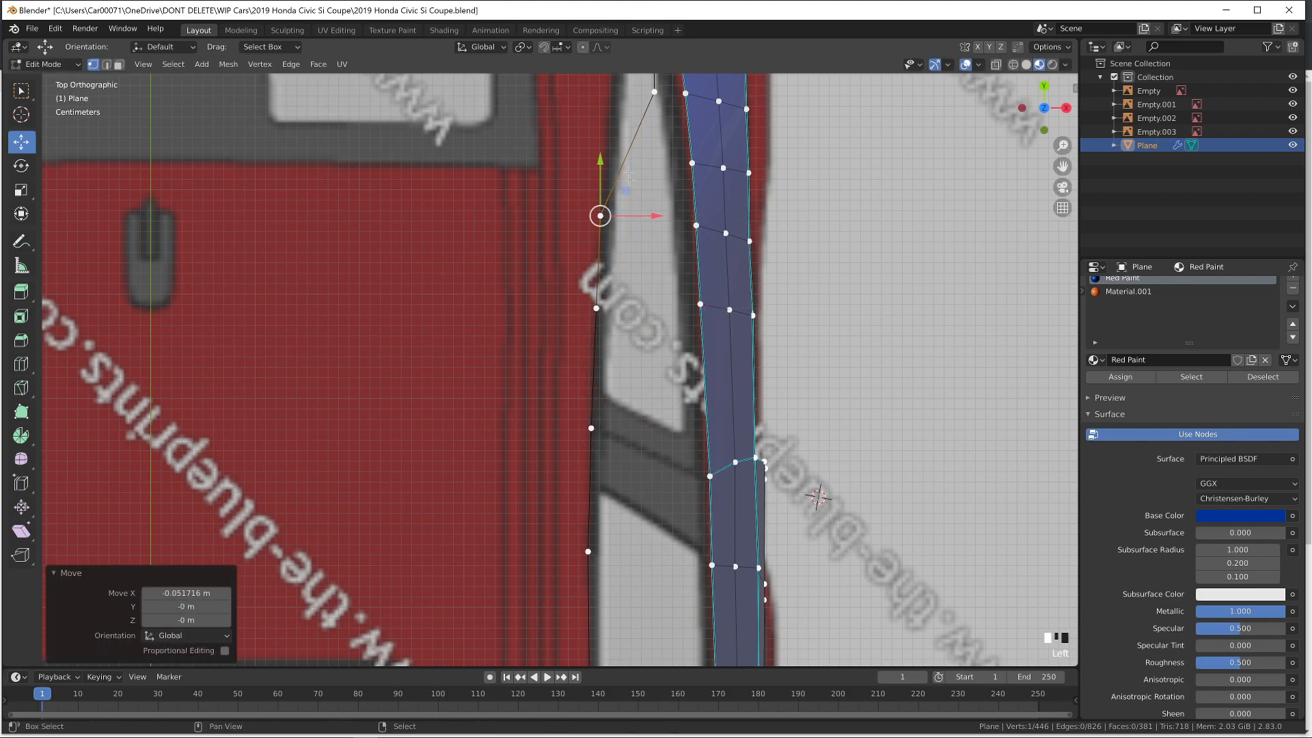
# Move the next two vertices along the quarter window inward along X, the rear one by about 0.039 m
pyautogui.keyDown('shift'); pyautogui.moveTo(625, 212); pyautogui.dragTo(665, 435, button='middle'); pyautogui.keyUp('shift')
pyautogui.click(694, 315)
pyautogui.moveTo(710, 314); pyautogui.dragTo(676, 315)
pyautogui.click(694, 167)
pyautogui.moveTo(711, 167); pyautogui.dragTo(680, 169)
pyautogui.keyDown('shift'); pyautogui.moveTo(680, 169); pyautogui.dragTo(616, 369, button='middle'); pyautogui.keyUp('shift')
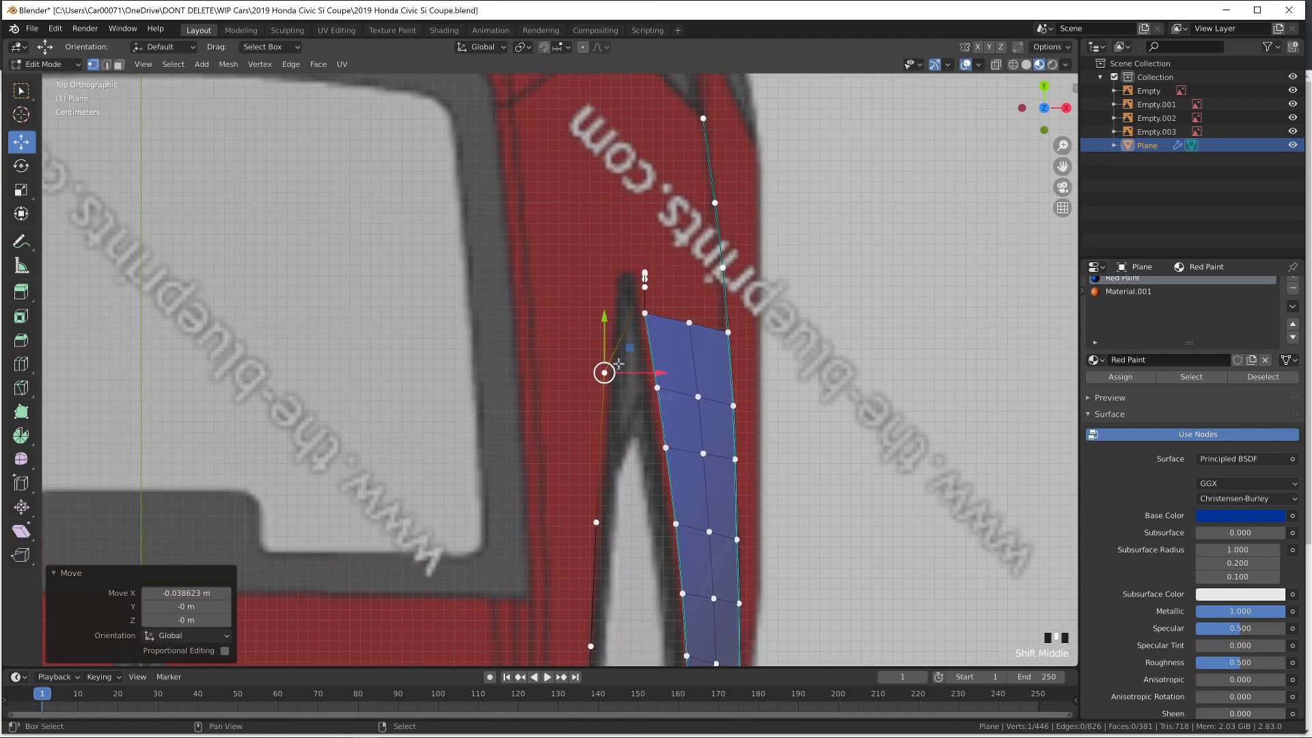
# Adjust the vertices at the quarter window's pointed rear corner to match the top blueprint
pyautogui.rightClick(643, 286)
pyautogui.moveTo(683, 286)
pyautogui.mouseDown()
pyautogui.moveTo(637, 270)
pyautogui.moveTo(660, 279)
pyautogui.mouseUp()
pyautogui.press('Tab')
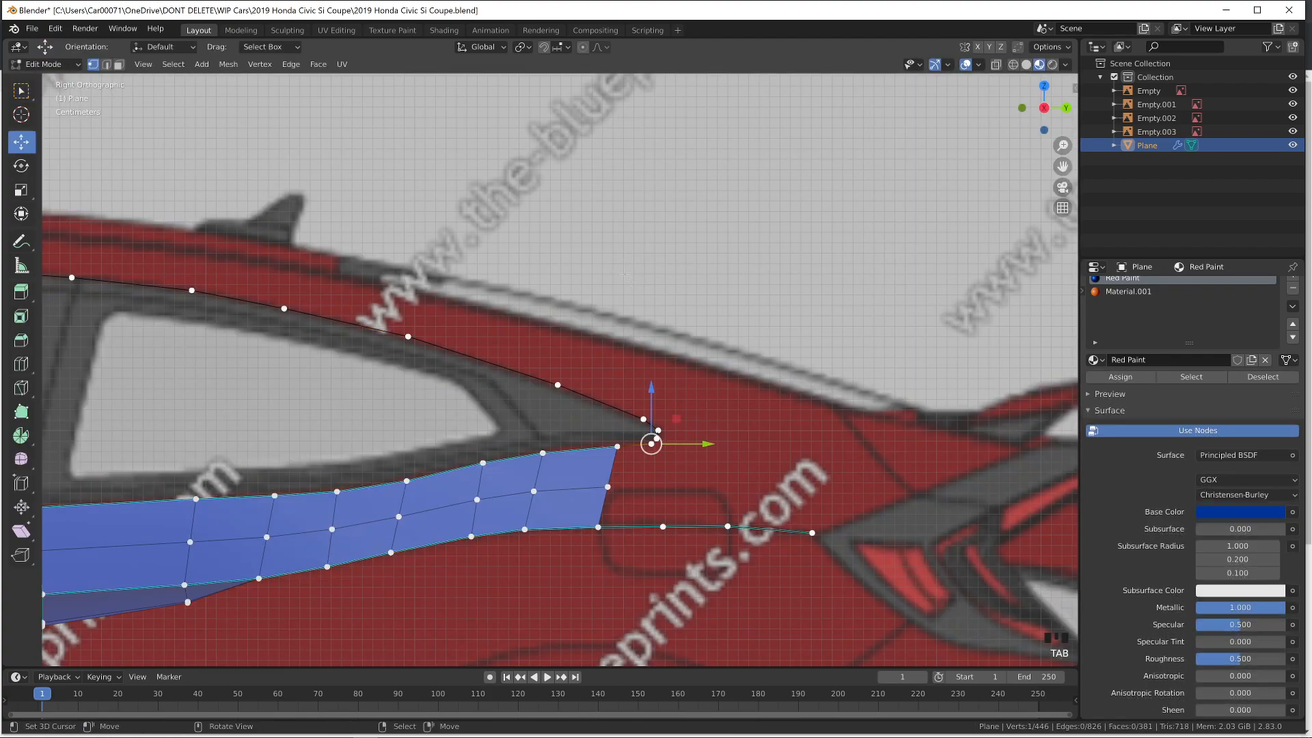
pyautogui.moveTo(724, 304); pyautogui.dragTo(810, 335, button='middle')
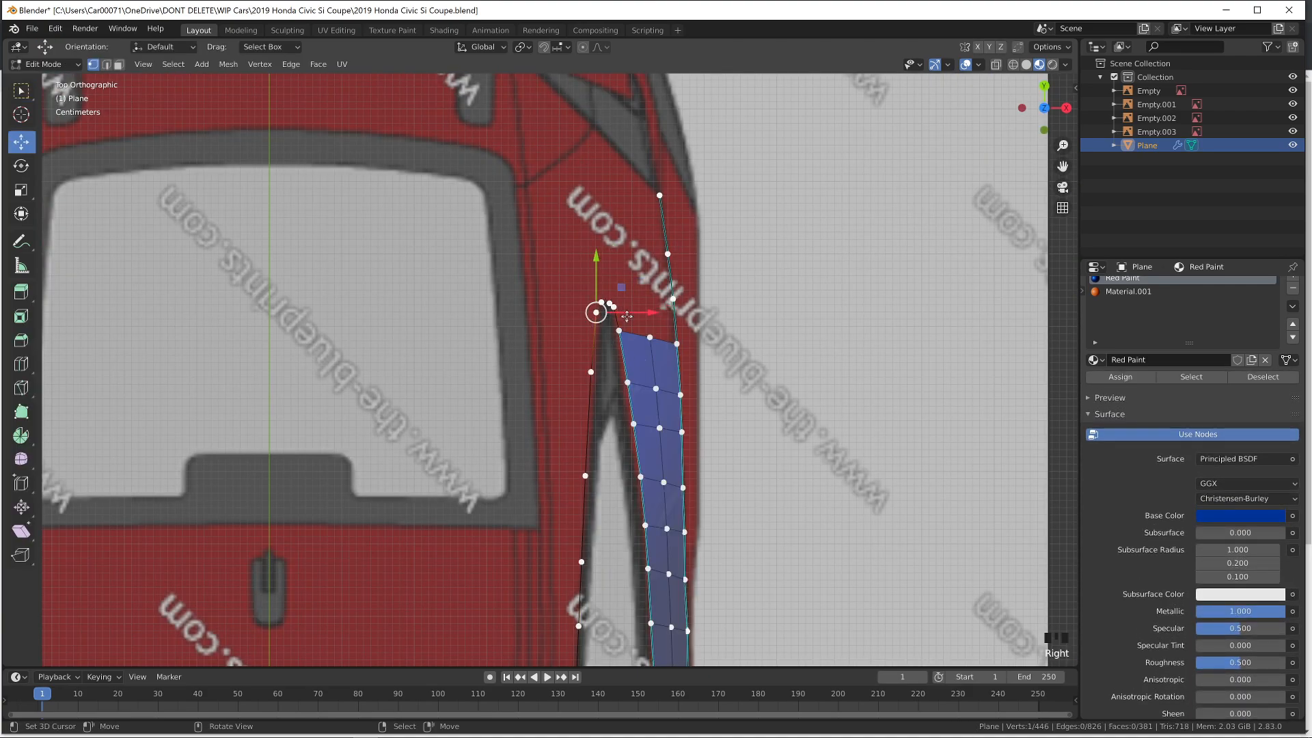
pyautogui.moveTo(601, 309)
pyautogui.mouseDown()
pyautogui.moveTo(625, 302)
pyautogui.moveTo(600, 299)
pyautogui.mouseUp()
# Nudge the two vertices ahead of the quarter window's rear corner slightly outward along X
pyautogui.moveTo(591, 372); pyautogui.dragTo(613, 366)
pyautogui.click(584, 476)
pyautogui.moveTo(612, 474); pyautogui.dragTo(614, 473)
pyautogui.keyDown('shift'); pyautogui.moveTo(613, 473); pyautogui.dragTo(628, 220, button='middle'); pyautogui.keyUp('shift')
# Bevel the window line's vertex above the door pillar with two segments
pyautogui.rightClick(596, 310)
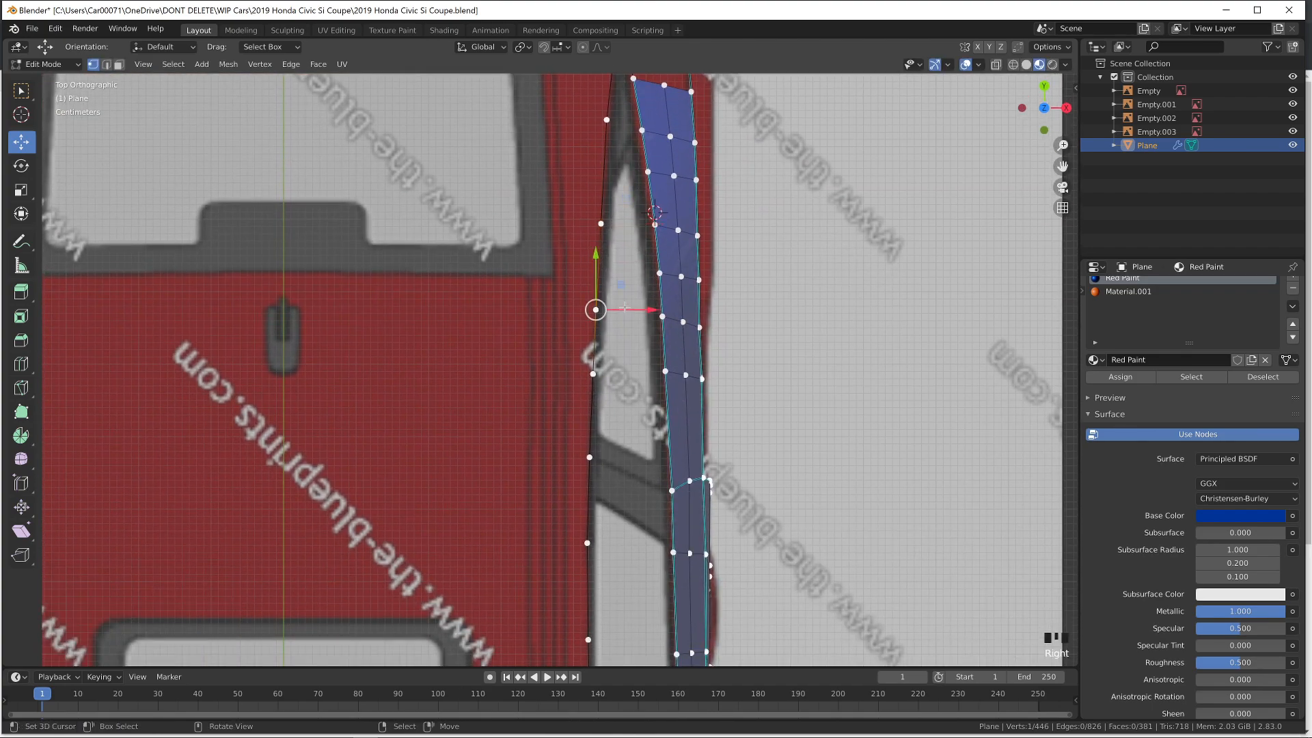
pyautogui.scroll(2, 595, 435)
pyautogui.rightClick(601, 495)
pyautogui.hotkey('shift', 'ctrl', 'b')
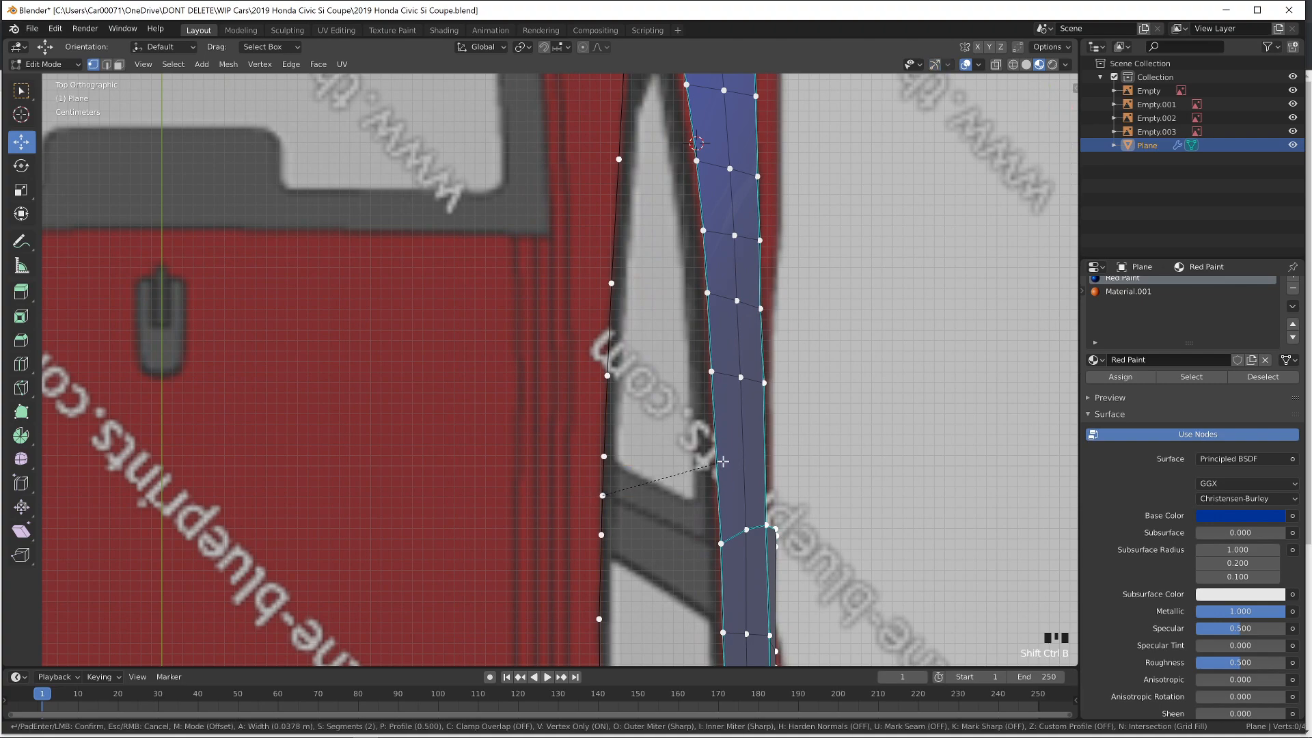
pyautogui.click(722, 462)
# Slide the middle vertex of the new bevel along the window line by a factor of about 0.15
pyautogui.press('KP_3')
pyautogui.rightClick(392, 274)
pyautogui.press('g')
pyautogui.press('g')
pyautogui.click(430, 283)
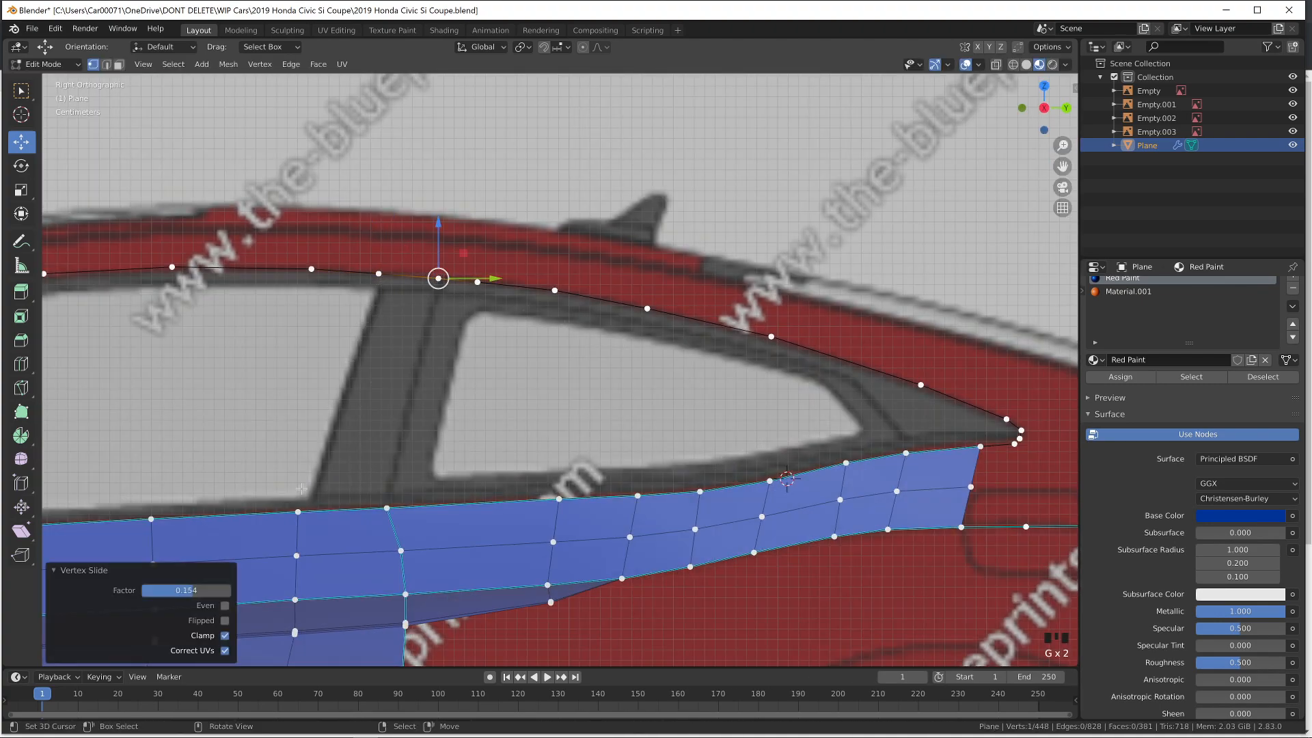
pyautogui.press('Tab')
pyautogui.scroll(-2, 526, 410)
pyautogui.moveTo(539, 451); pyautogui.dragTo(600, 471, button='middle')
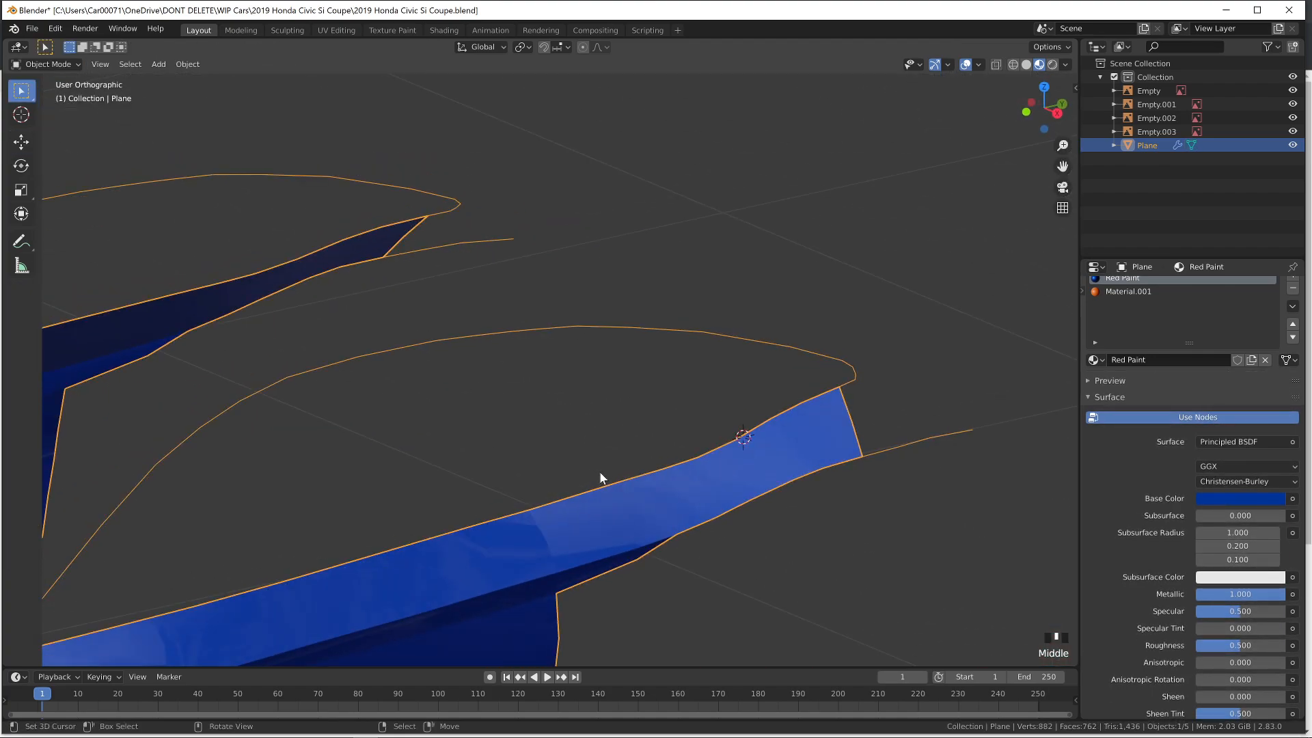
# Adjust the vertices above and ahead of the door pillar to smooth the window line against the side blueprint
pyautogui.press('KP_3')
pyautogui.press('Tab')
pyautogui.keyDown('ctrl'); pyautogui.rightClick(498, 313); pyautogui.keyUp('ctrl')
pyautogui.keyDown('shift'); pyautogui.rightClick(441, 302); pyautogui.keyUp('shift')
pyautogui.keyDown('ctrl'); pyautogui.rightClick(504, 307); pyautogui.keyUp('ctrl')
pyautogui.moveTo(472, 262); pyautogui.dragTo(471, 260)
pyautogui.moveTo(401, 281); pyautogui.dragTo(394, 282, button='right')
pyautogui.click(393, 286)
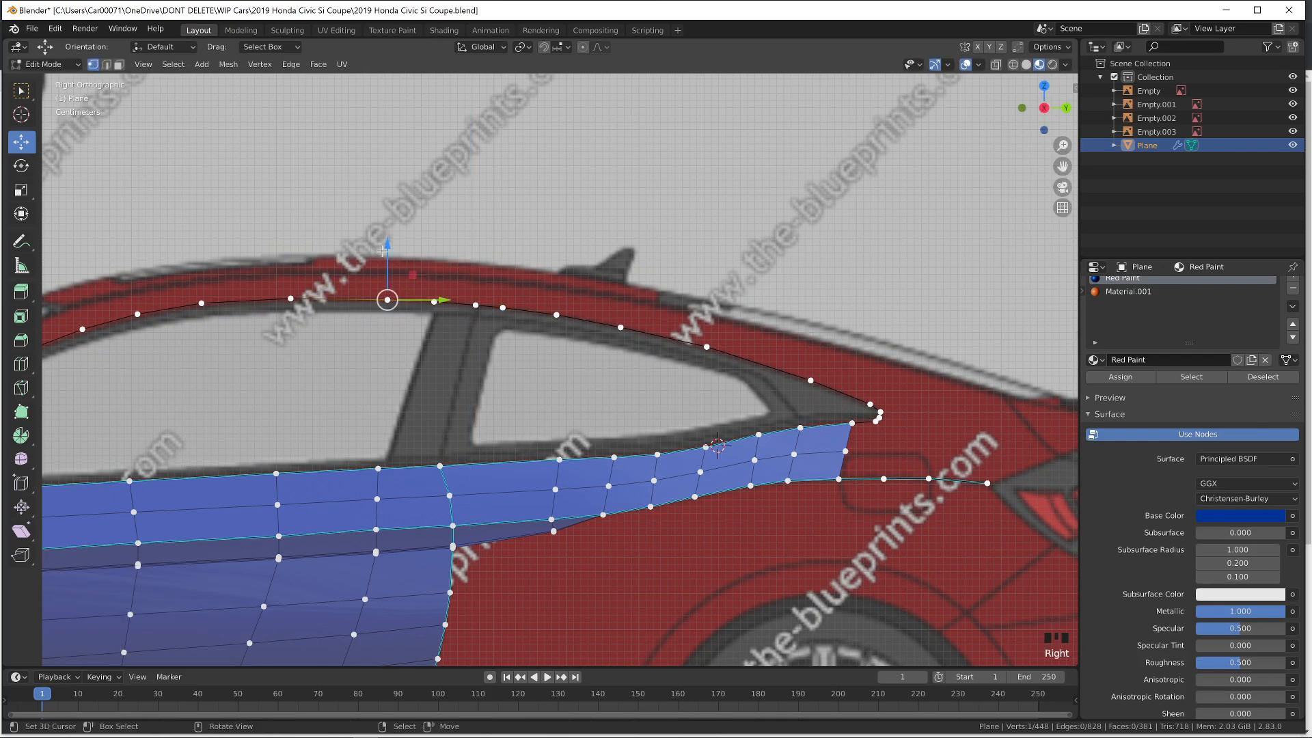
# Switch the viewport to solid shading
pyautogui.press('Tab')
pyautogui.press('z')
pyautogui.click(715, 356)
pyautogui.scroll(-2, 636, 379)
pyautogui.moveTo(605, 374); pyautogui.dragTo(626, 387, button='middle')
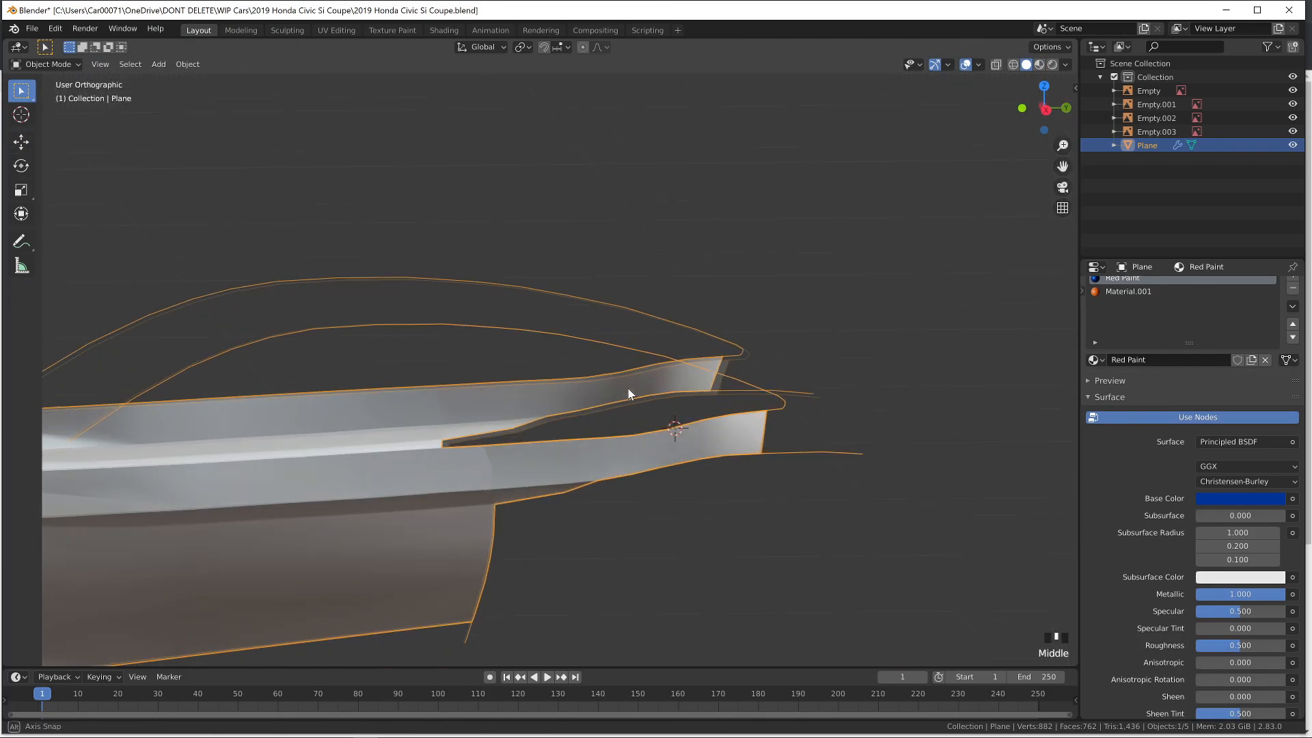
# Bevel a vertex above the front part of the door window into two points with a one-segment vertex bevel
pyautogui.press('KP_3')
pyautogui.press('Tab')
pyautogui.keyDown('shift'); pyautogui.moveTo(355, 369); pyautogui.dragTo(661, 404, button='middle'); pyautogui.keyUp('shift')
pyautogui.scroll(2, 662, 404)
pyautogui.press('Tab')
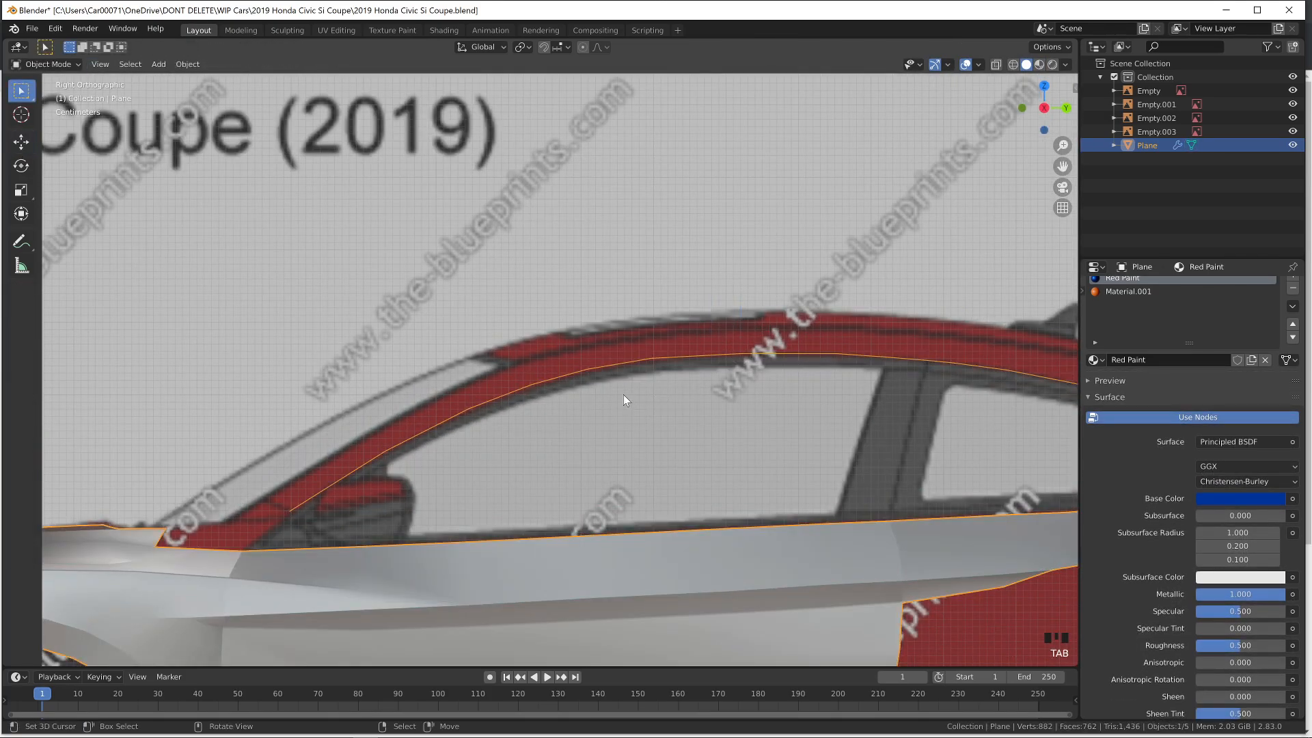
pyautogui.press('Tab')
pyautogui.hotkey('shift', 'ctrl', 'b')
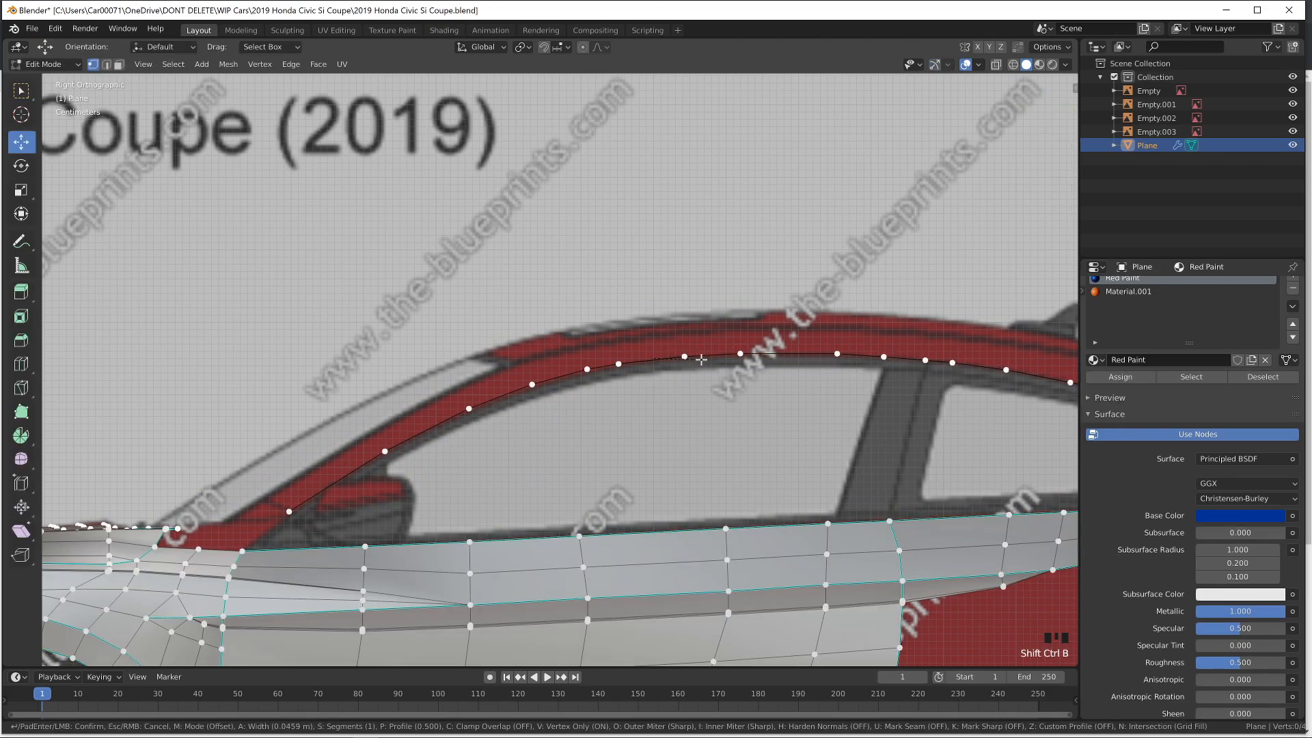
pyautogui.press('Escape')
# Slide the front vertex of the beveled pair rearward along the window line to even the spacing
pyautogui.press('g')
pyautogui.press('g')
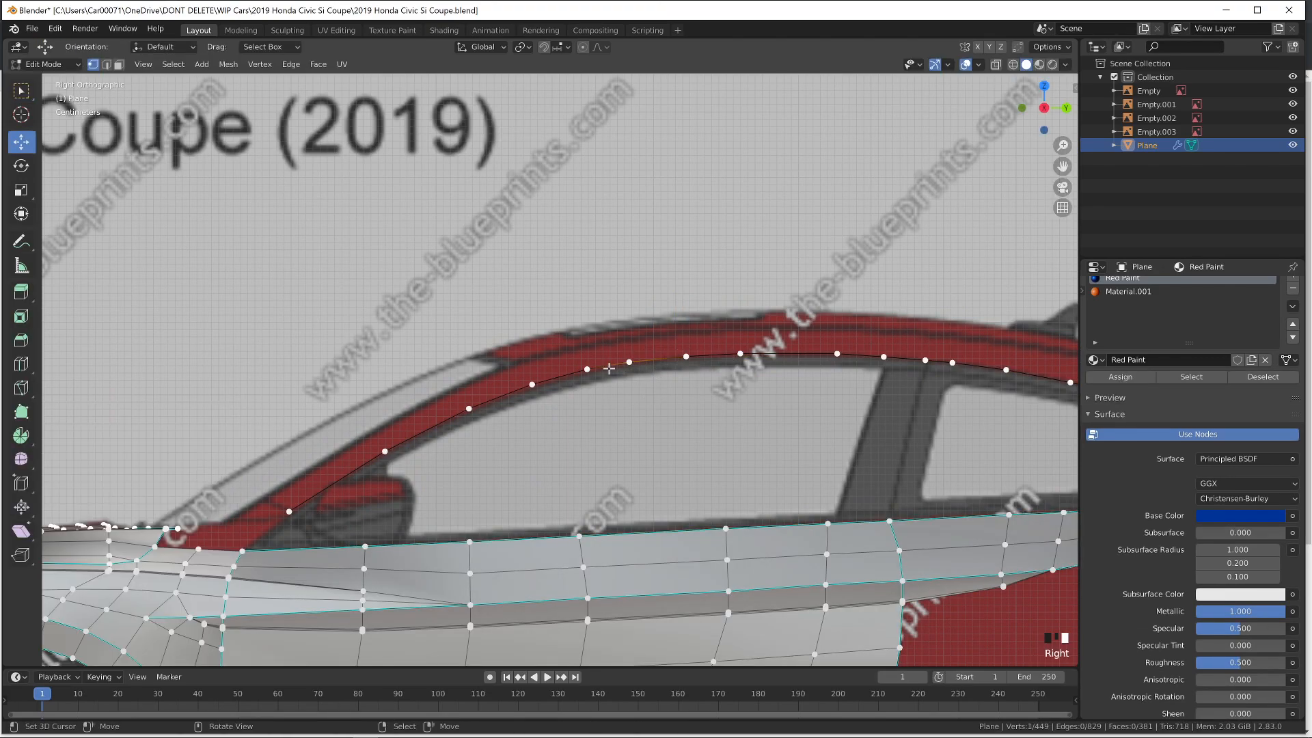
pyautogui.click(632, 366)
pyautogui.press('Tab')
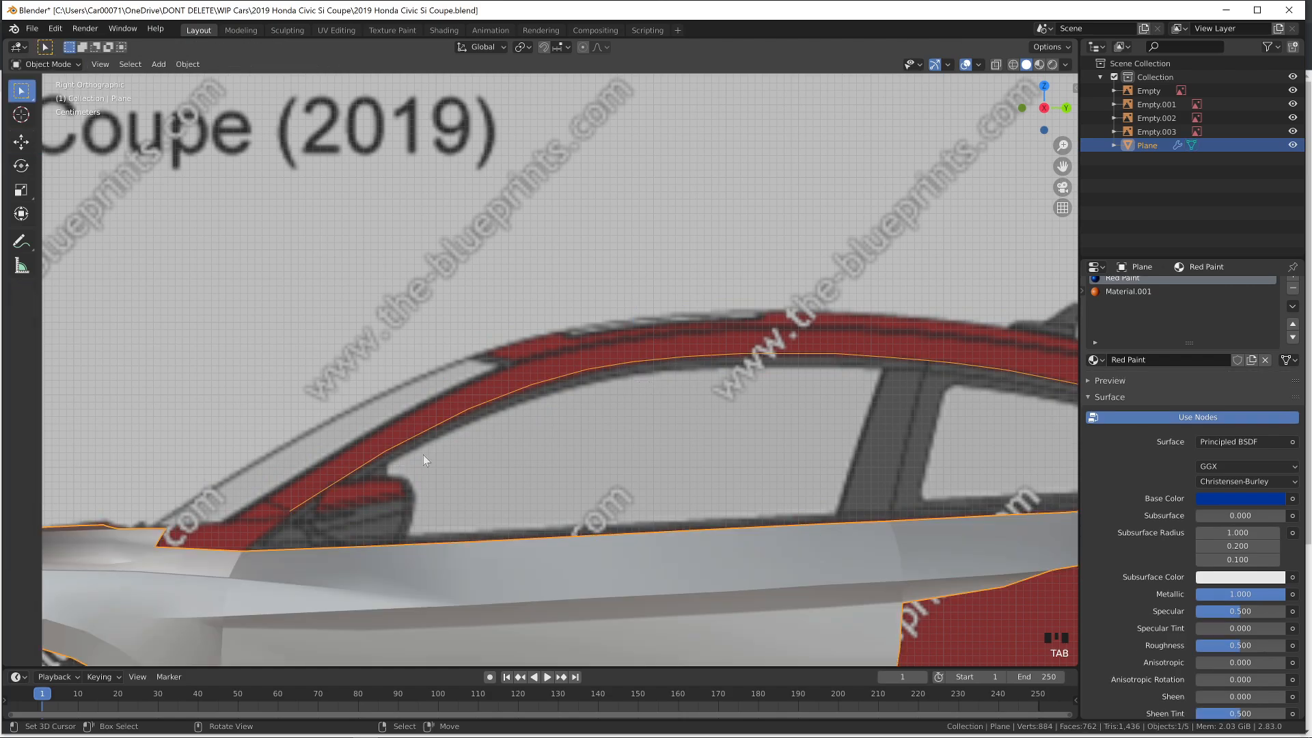
# Compare the window line's front end with the windshield pillar base in the top blueprint
pyautogui.press('Tab')
pyautogui.rightClick(290, 510)
pyautogui.press('KP_7')
pyautogui.keyDown('shift'); pyautogui.moveTo(638, 542); pyautogui.dragTo(618, 333, button='middle'); pyautogui.keyUp('shift')
pyautogui.press('Tab')
pyautogui.press('Tab')
pyautogui.press('Tab')
pyautogui.rightClick(619, 333)
pyautogui.rightClick(639, 421)
# Switch to PureRef to examine the windshield pillar base and mirror mount in the reference photo, and return to Blender
pyautogui.hotkey('alt', 'Tab')
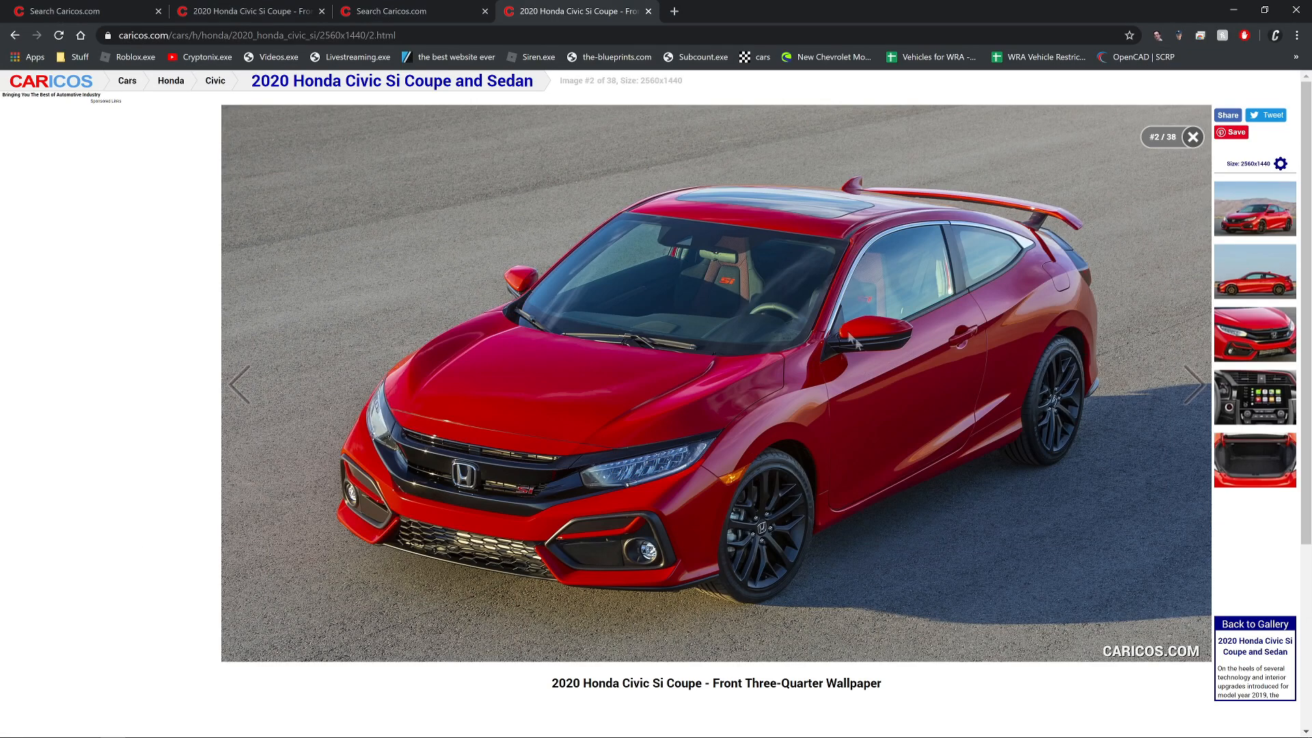
pyautogui.hotkey('alt', 'Tab')
pyautogui.click(738, 311)
pyautogui.scroll(-1, 545, 504)
pyautogui.scroll(-2, 545, 505)
pyautogui.scroll(4, 764, 401)
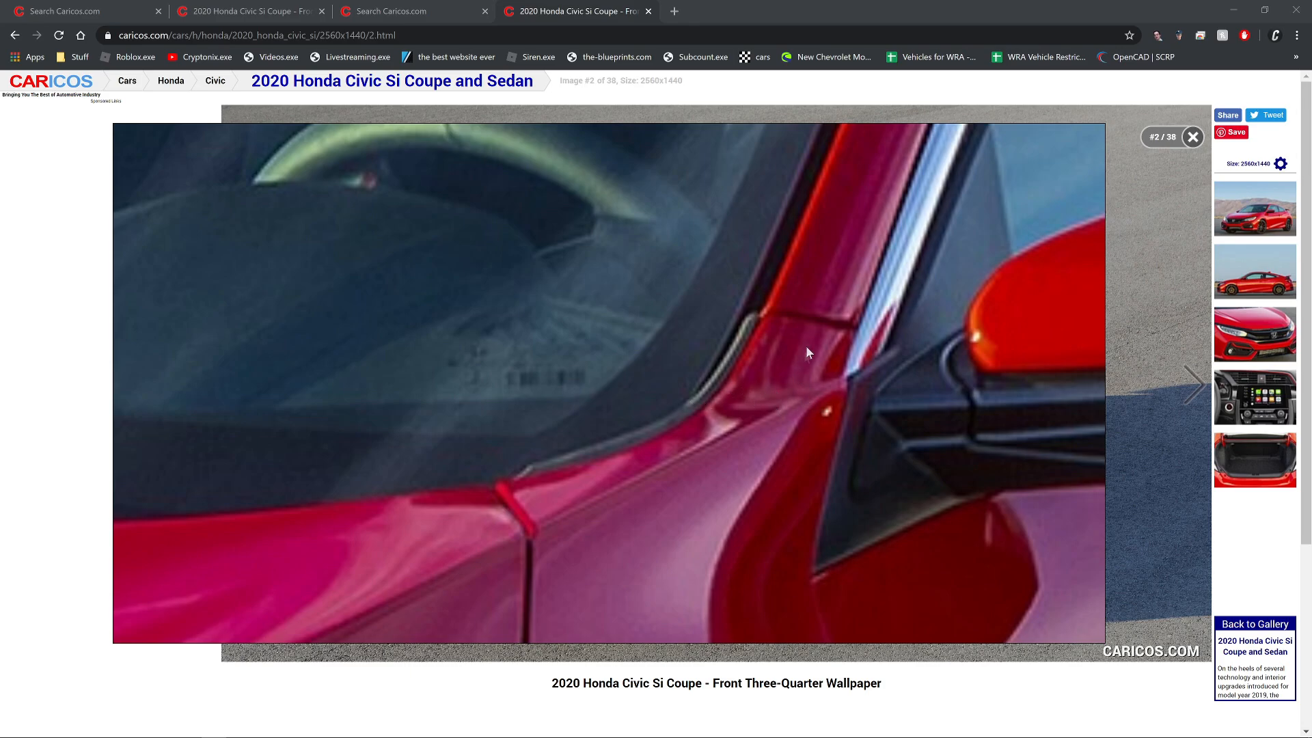
pyautogui.hotkey('alt', 'Tab')
pyautogui.scroll(-4, 865, 328)
pyautogui.hotkey('alt', 'Tab')
pyautogui.hotkey('alt', 'Tab')
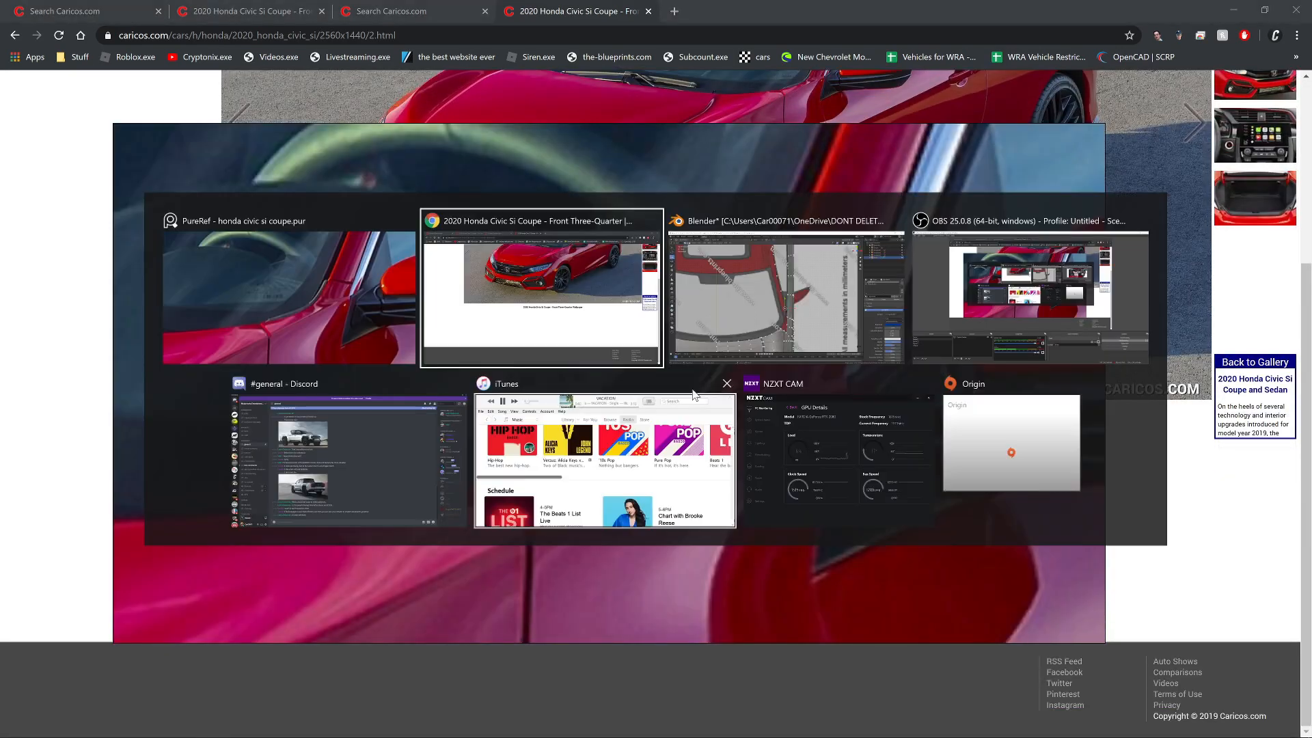
pyautogui.click(711, 341)
# Add two vertices to the window line at its front end near the windshield pillar base
pyautogui.press('KP_3')
pyautogui.scroll(3, 583, 580)
pyautogui.keyDown('shift'); pyautogui.moveTo(566, 597); pyautogui.dragTo(638, 389, button='middle'); pyautogui.keyUp('shift')
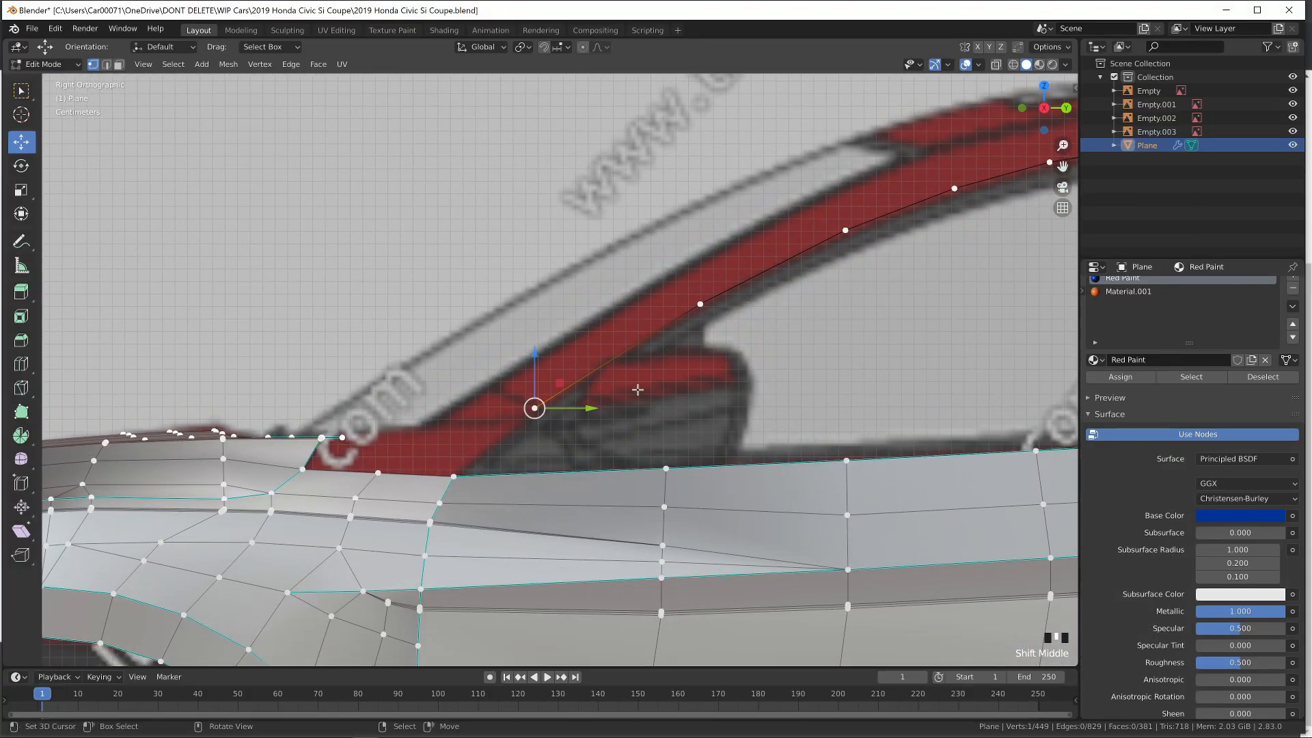
pyautogui.press('KP_7')
pyautogui.hotkey('ctrl', 'r')
pyautogui.click(709, 427)
pyautogui.press('g')
pyautogui.click(711, 429)
# Select the short run of edges at the window line's front end and mark it sharp
pyautogui.rightClick(708, 396)
pyautogui.keyDown('ctrl'); pyautogui.rightClick(691, 434); pyautogui.keyUp('ctrl')
pyautogui.hotkey('ctrl', 'e')
pyautogui.click(690, 434)
pyautogui.press('KP_1')
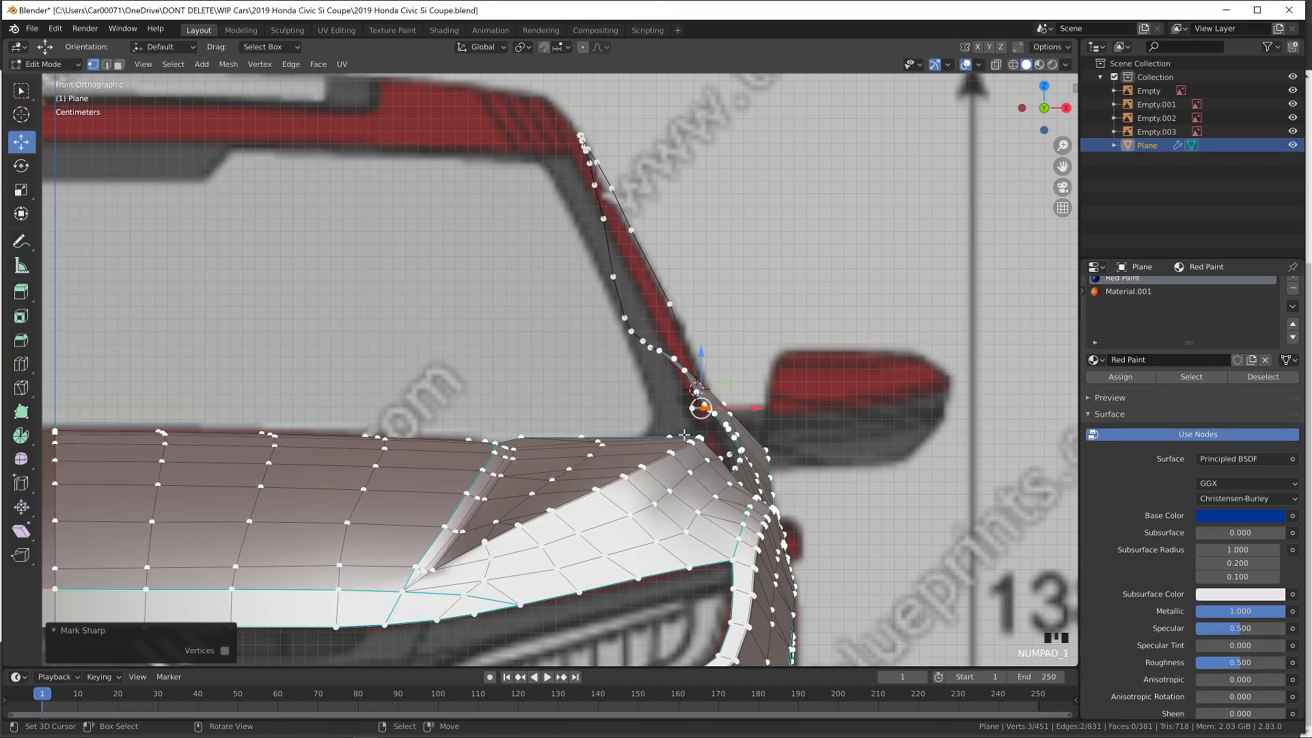
# Nudge a vertex at the window line's front end in the side view, and check the pillar base in the PureRef reference photo
pyautogui.press('KP_3')
pyautogui.press('Tab')
pyautogui.press('Tab')
pyautogui.rightClick(495, 409)
pyautogui.moveTo(500, 364)
pyautogui.mouseDown()
pyautogui.moveTo(502, 346)
pyautogui.moveTo(514, 353)
pyautogui.mouseUp()
pyautogui.rightClick(503, 410)
pyautogui.hotkey('alt', 'Tab')
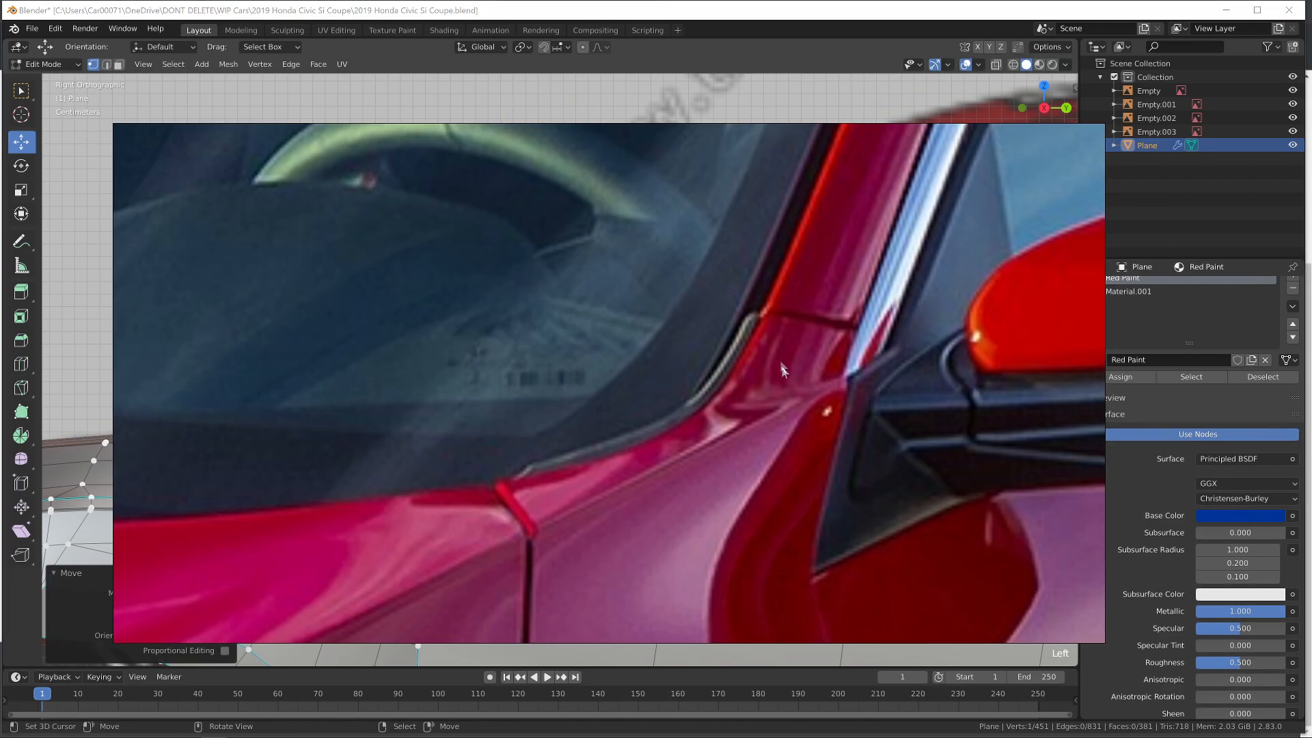
pyautogui.hotkey('alt', 'Tab')
# Merge the two nearly coincident vertices at the fender corner below the windshield pillar at the last selected one
pyautogui.press('KP_1')
pyautogui.press('KP_7')
pyautogui.rightClick(700, 608)
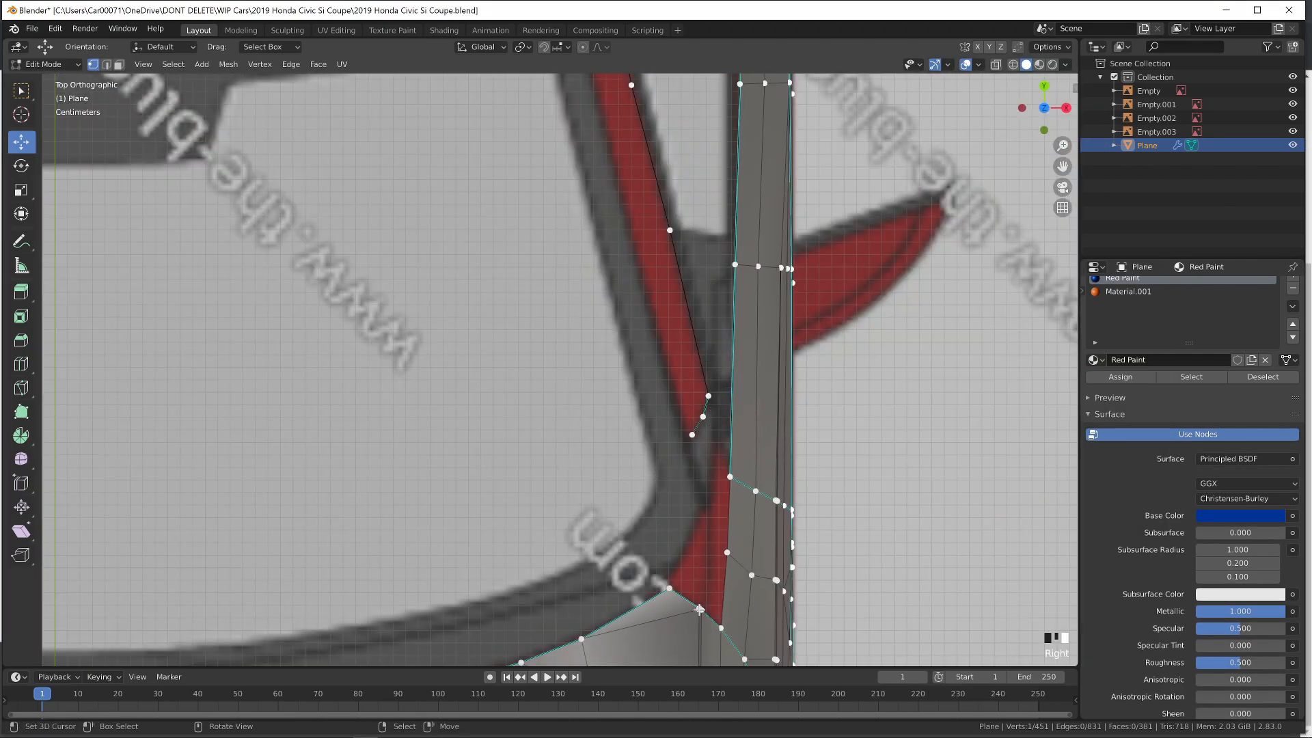
pyautogui.scroll(3, 715, 598)
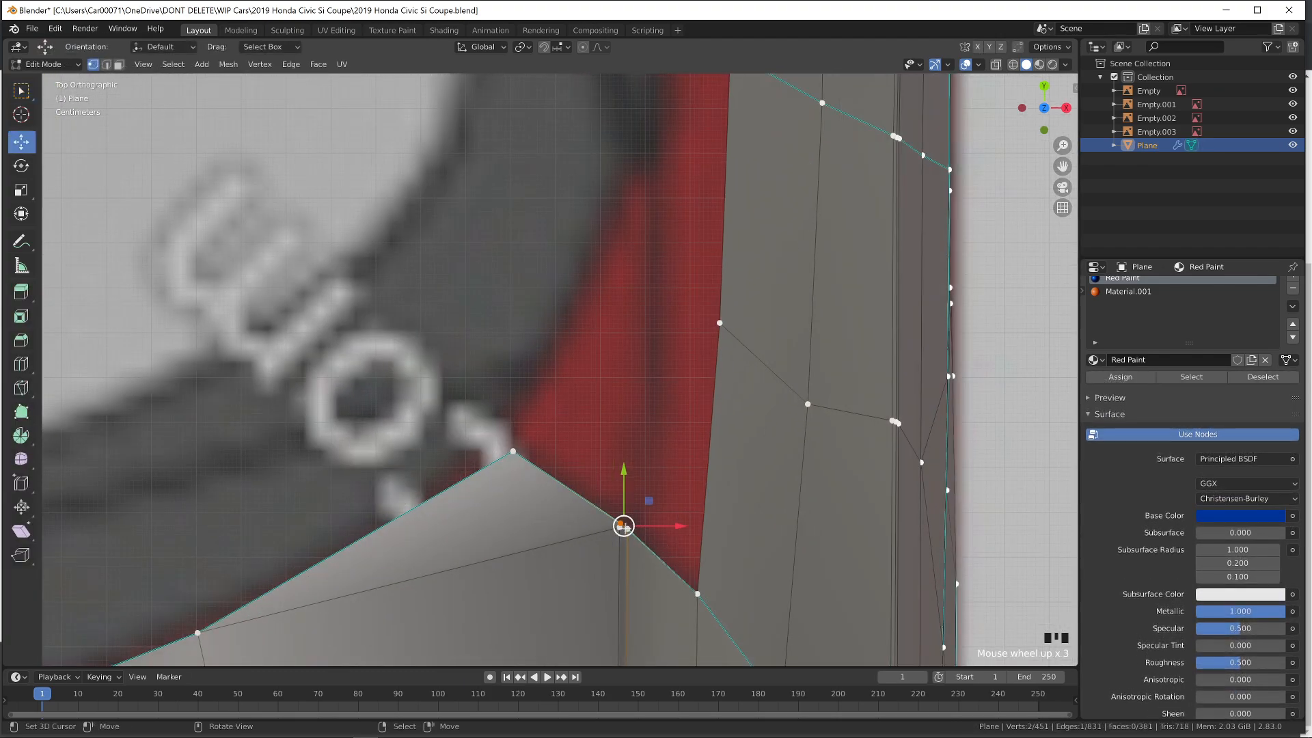
pyautogui.hotkey('shift', 's')
pyautogui.click(624, 527)
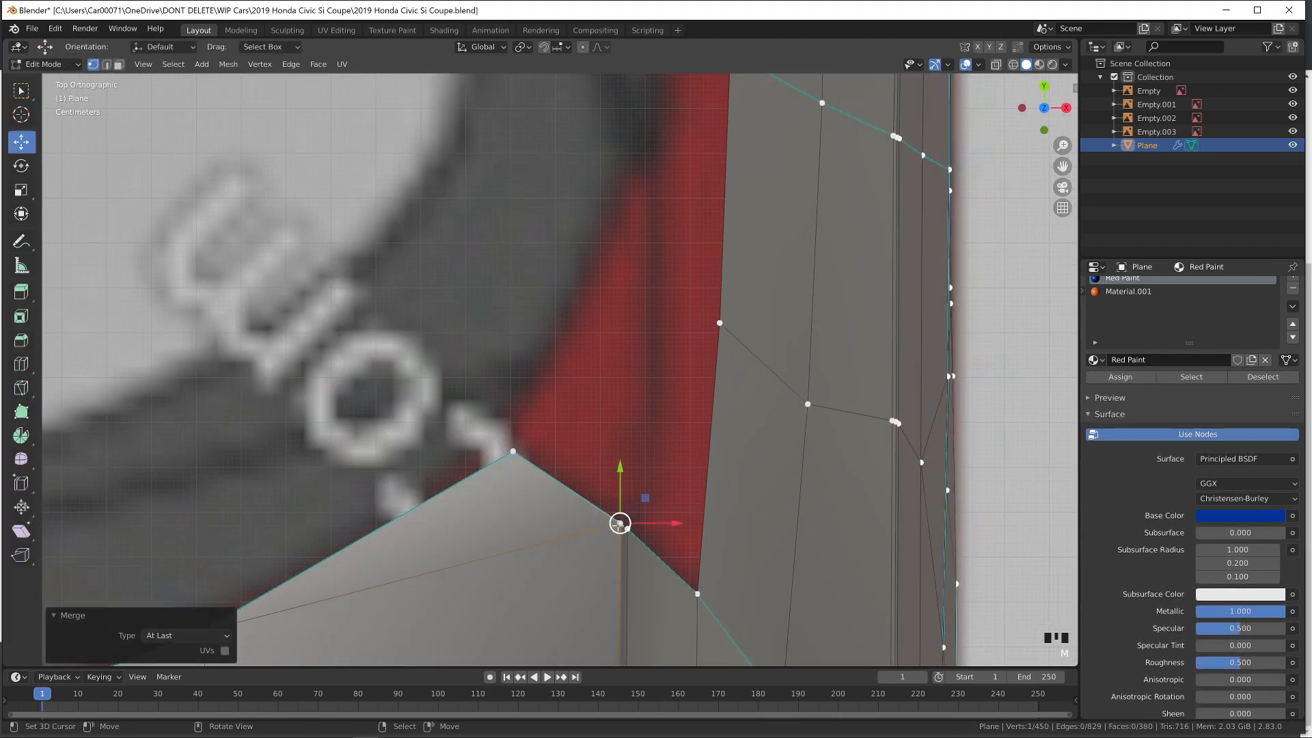
pyautogui.press('Tab')
pyautogui.scroll(-5, 677, 348)
pyautogui.press('Tab')
# Bevel the window line's front corner vertex in the side view to split it into two closely spaced vertices
pyautogui.press('KP_3')
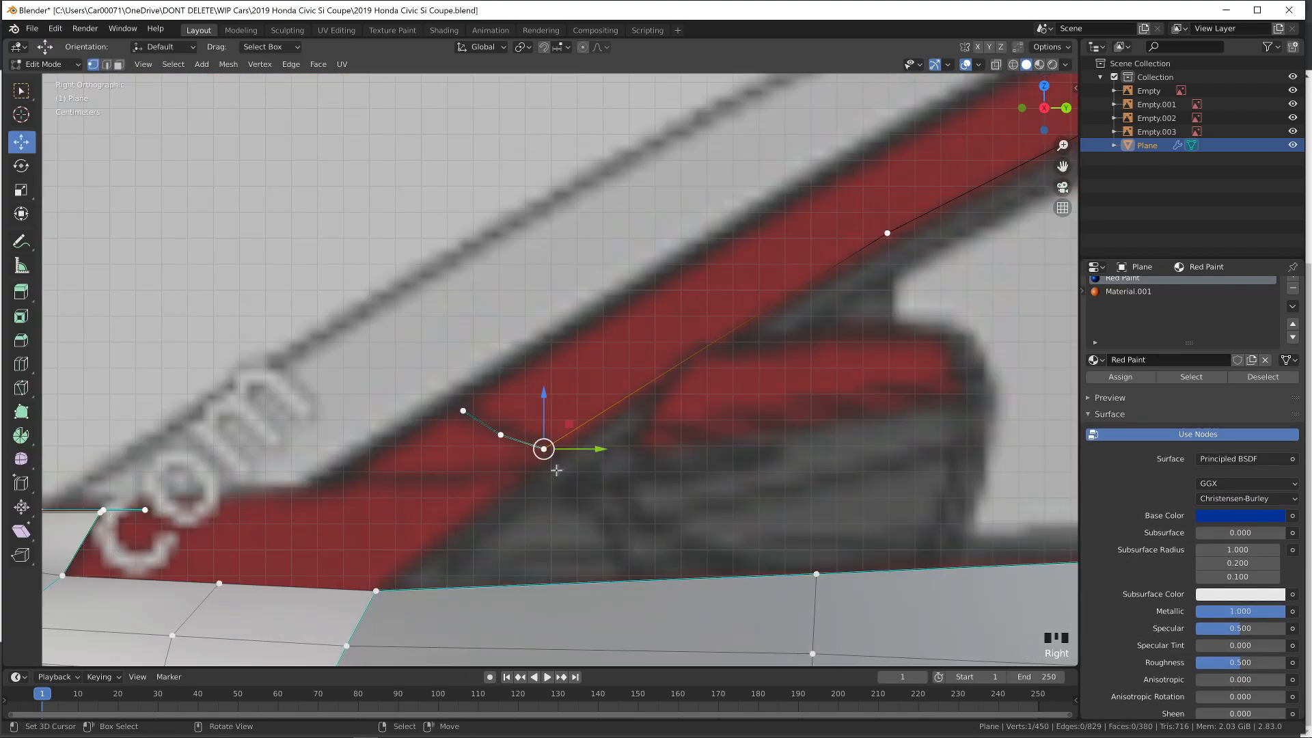
pyautogui.hotkey('ctrl', 'shift', 'b')
pyautogui.click(570, 476)
# Try to fill a face between the window line's split corner and the fender corner
pyautogui.keyDown('shift'); pyautogui.rightClick(514, 458); pyautogui.keyUp('shift')
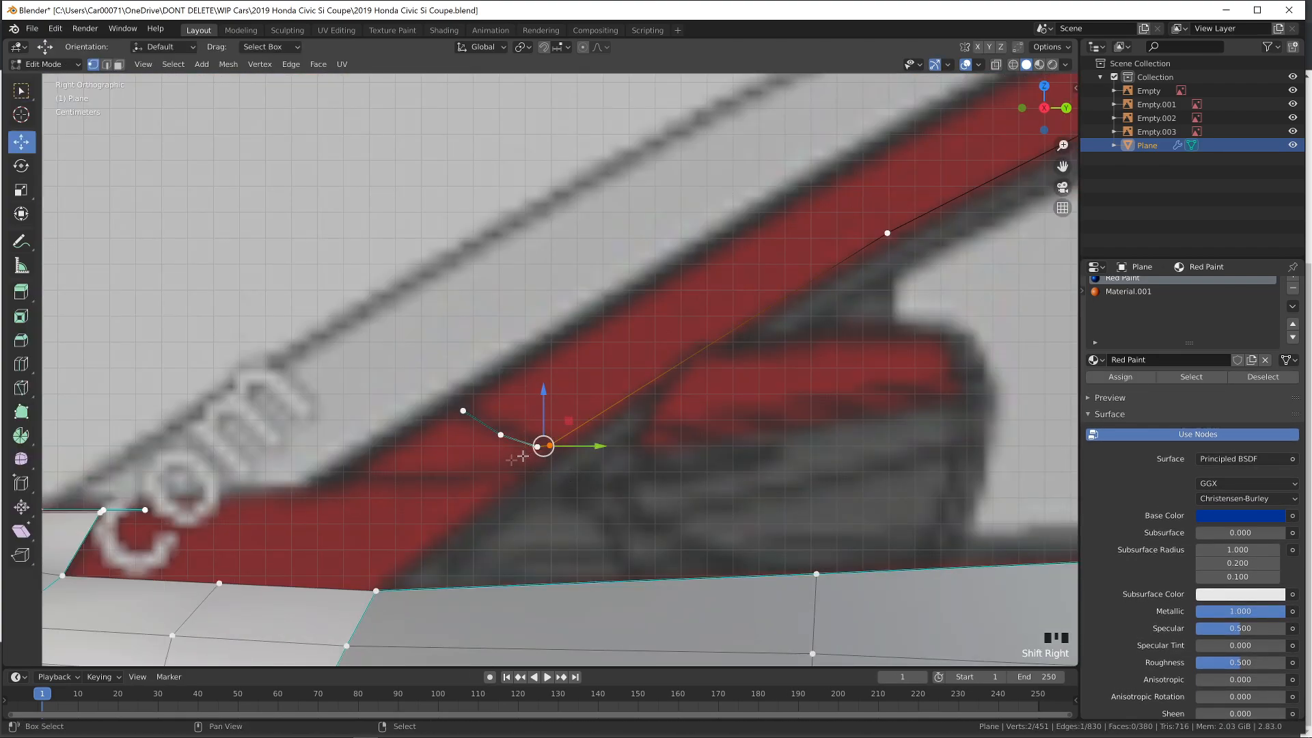
pyautogui.moveTo(610, 497); pyautogui.dragTo(237, 568, button='middle')
pyautogui.press('f')
pyautogui.hotkey('ctrl', 'z')
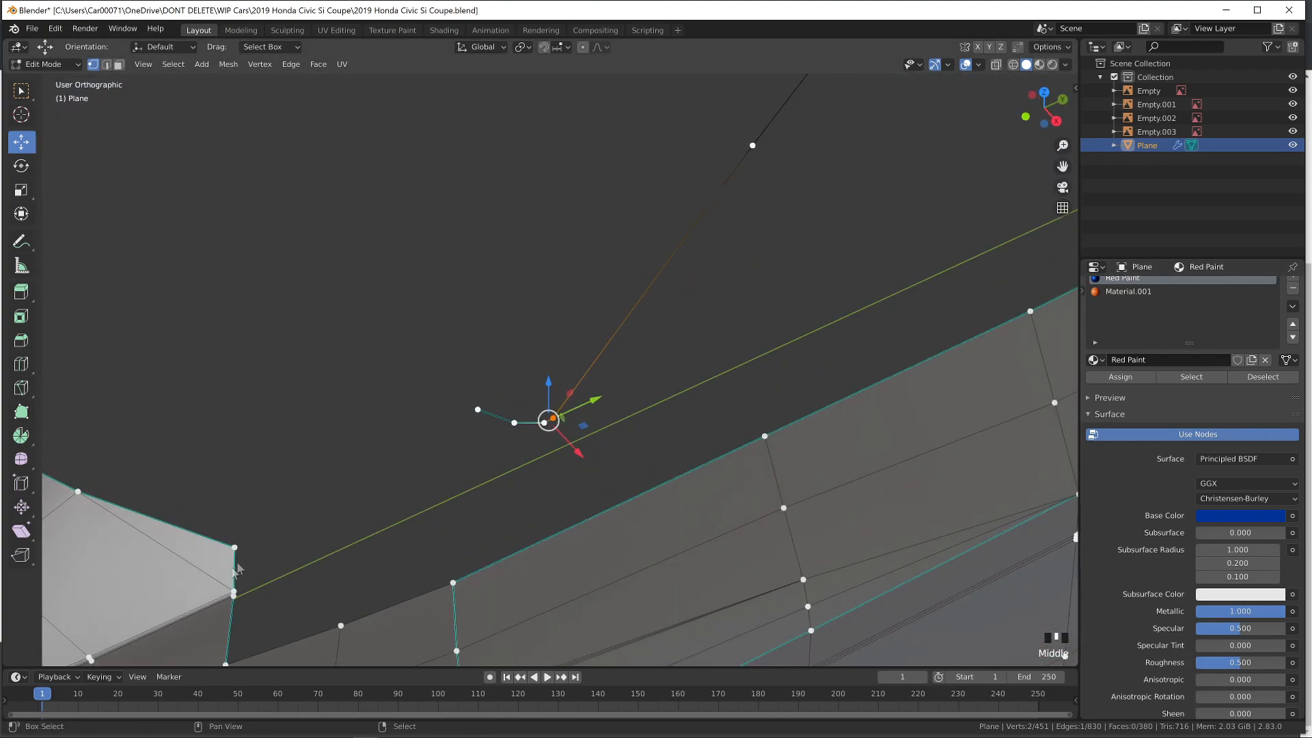
pyautogui.keyDown('shift'); pyautogui.rightClick(235, 598); pyautogui.keyUp('shift')
pyautogui.press('f')
pyautogui.scroll(1, 553, 499)
pyautogui.press('KP_Enter')
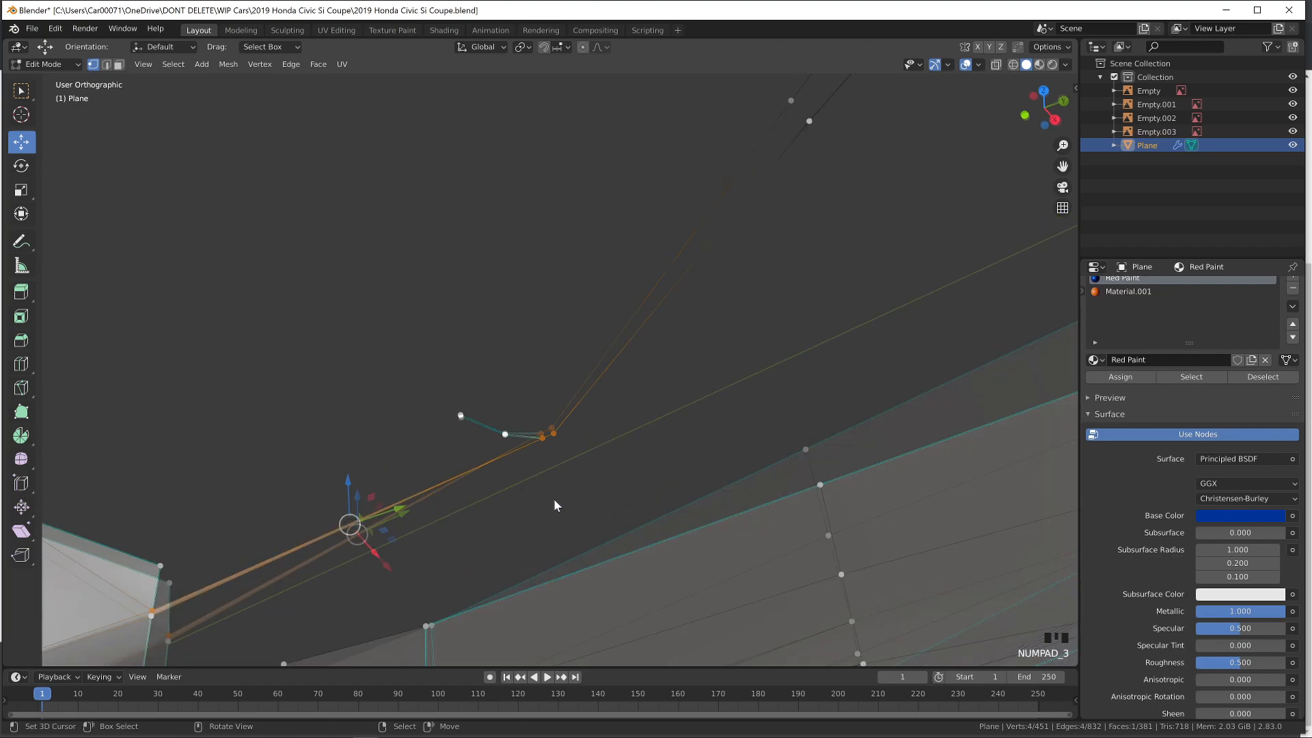
pyautogui.press('KP_3')
pyautogui.hotkey('ctrl', 'z')
# Connect the two split corner vertices of the window line to the fender corner with edges
pyautogui.rightClick(539, 447)
pyautogui.moveTo(118, 507); pyautogui.dragTo(102, 509, button='middle')
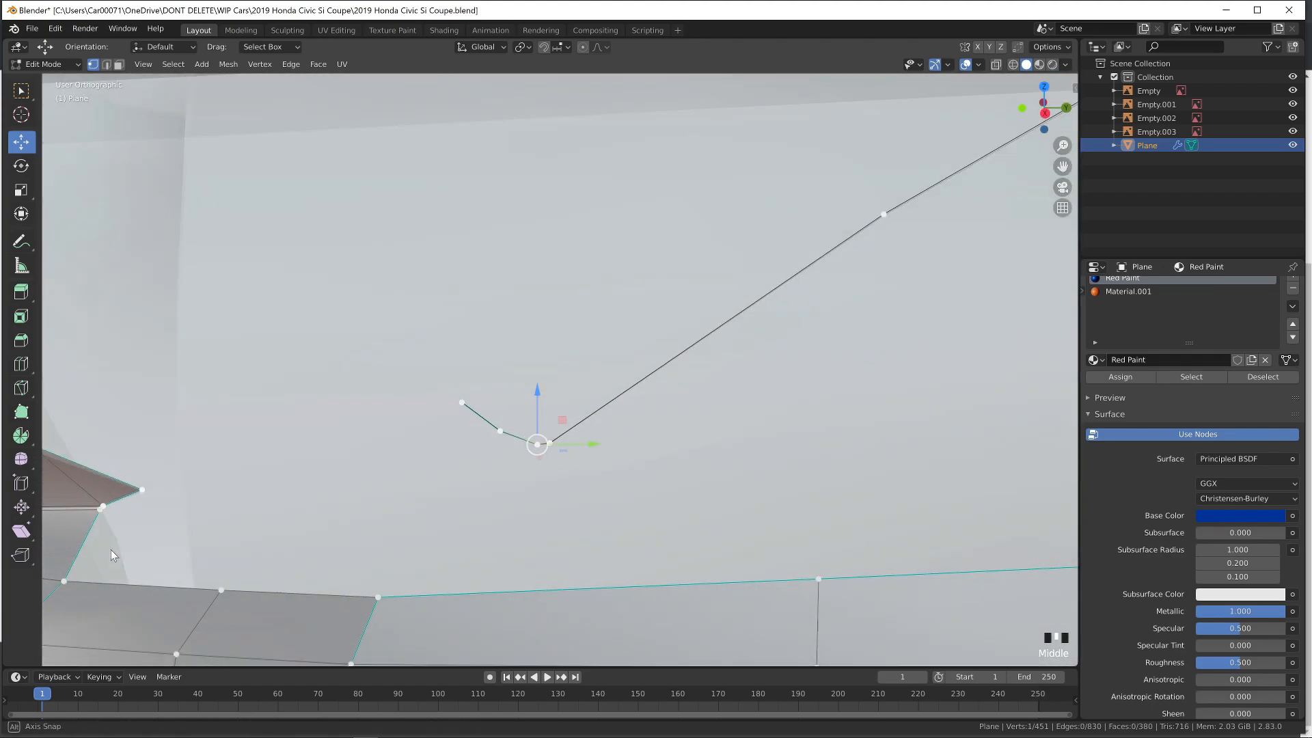
pyautogui.keyDown('shift'); pyautogui.rightClick(550, 442); pyautogui.keyUp('shift')
pyautogui.press('f')
pyautogui.moveTo(494, 453); pyautogui.dragTo(574, 469, button='middle')
pyautogui.rightClick(554, 443)
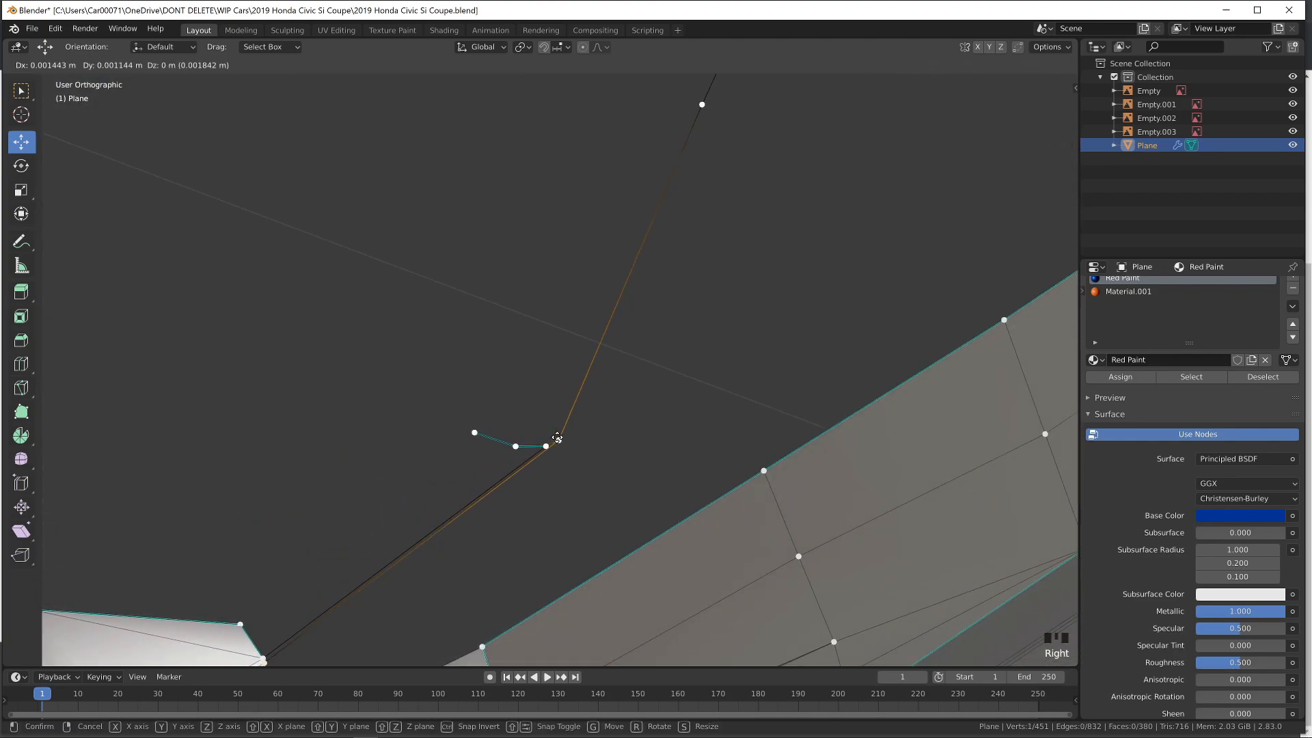
# Shift the forward split vertex slightly in the top view, and fill the narrow strip running to the fender corner
pyautogui.press('KP_7')
pyautogui.press('g')
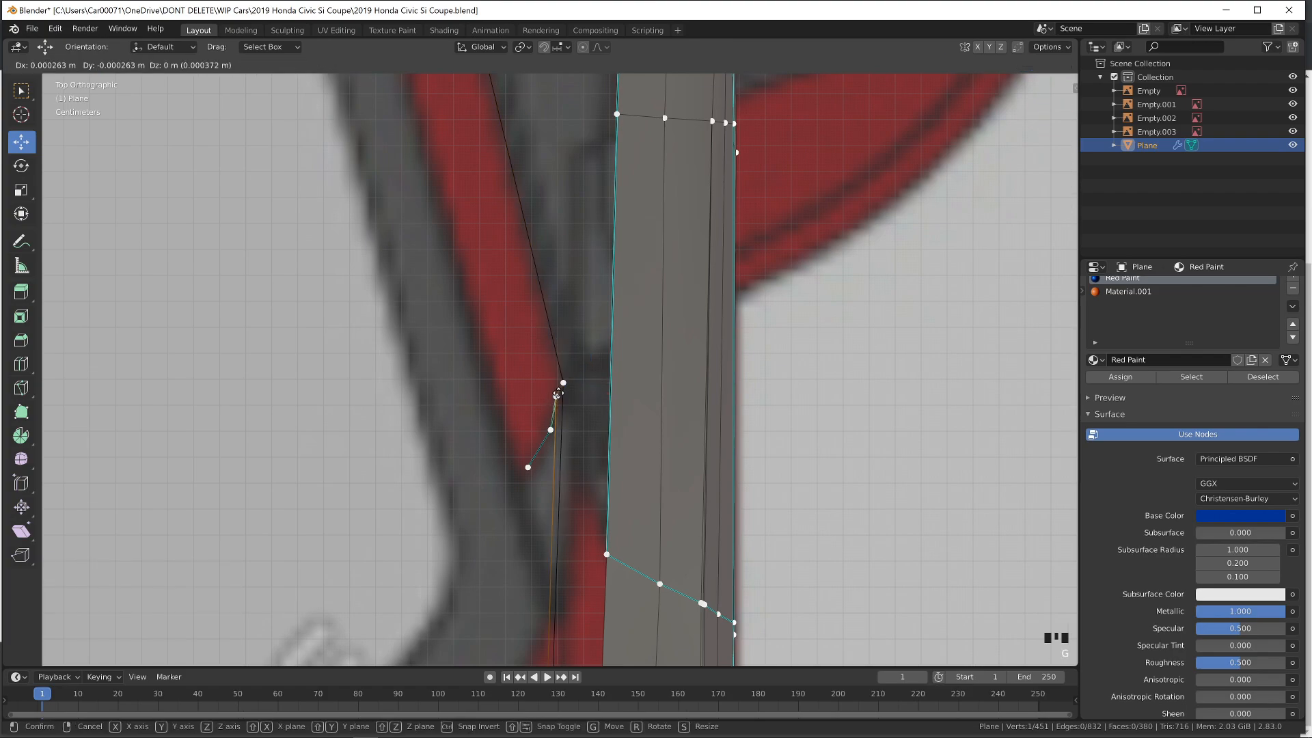
pyautogui.click(562, 397)
pyautogui.press('Tab')
pyautogui.moveTo(620, 488); pyautogui.dragTo(563, 435, button='middle')
pyautogui.press('Tab')
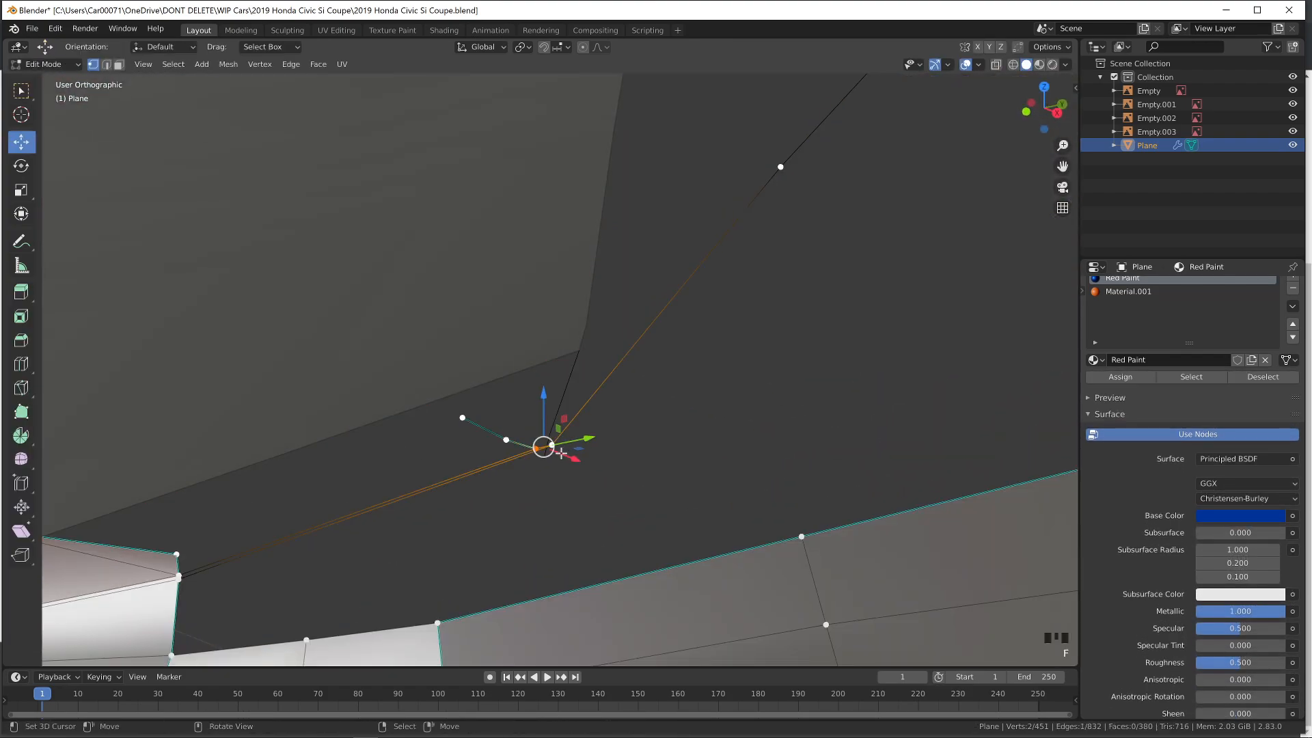
# Add two loop cuts across the narrow strip and move them outward in the top view to curve it along the pillar base
pyautogui.hotkey('ctrl', 'r')
pyautogui.click(440, 504)
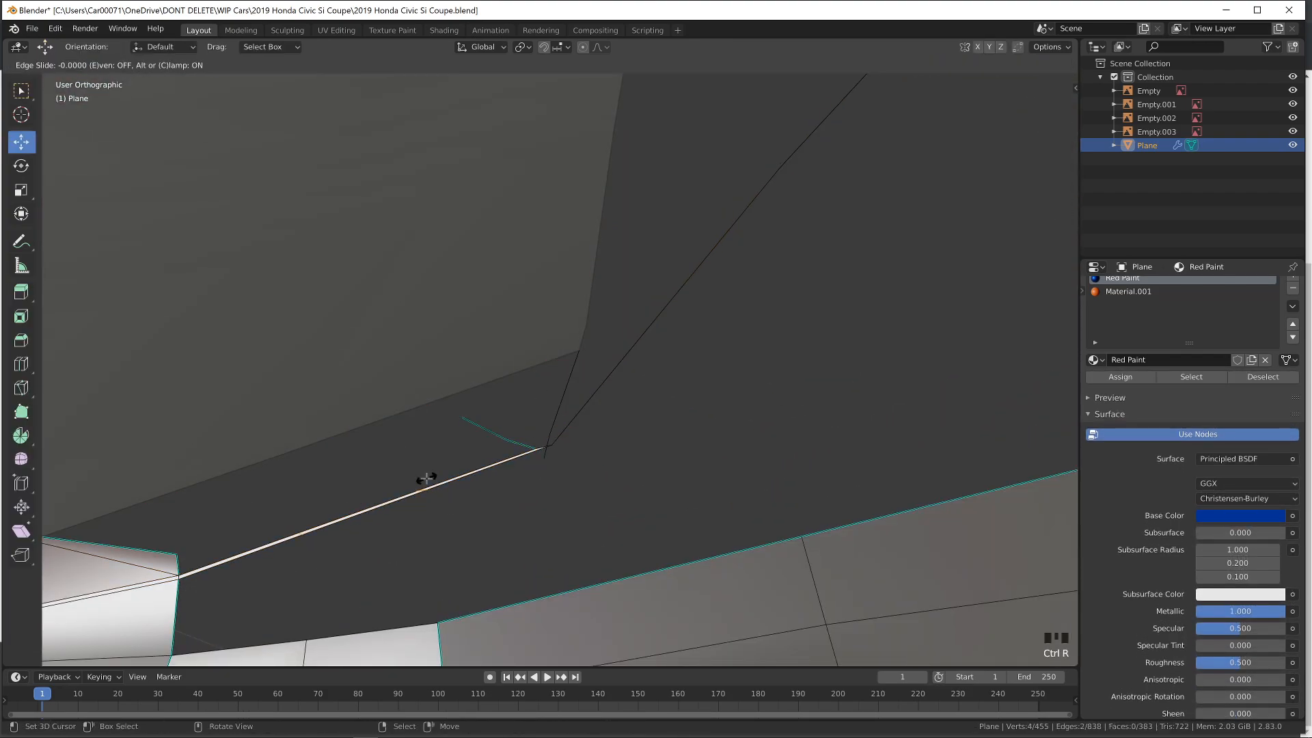
pyautogui.rightClick(428, 477)
pyautogui.press('KP_7')
pyautogui.scroll(-3, 598, 575)
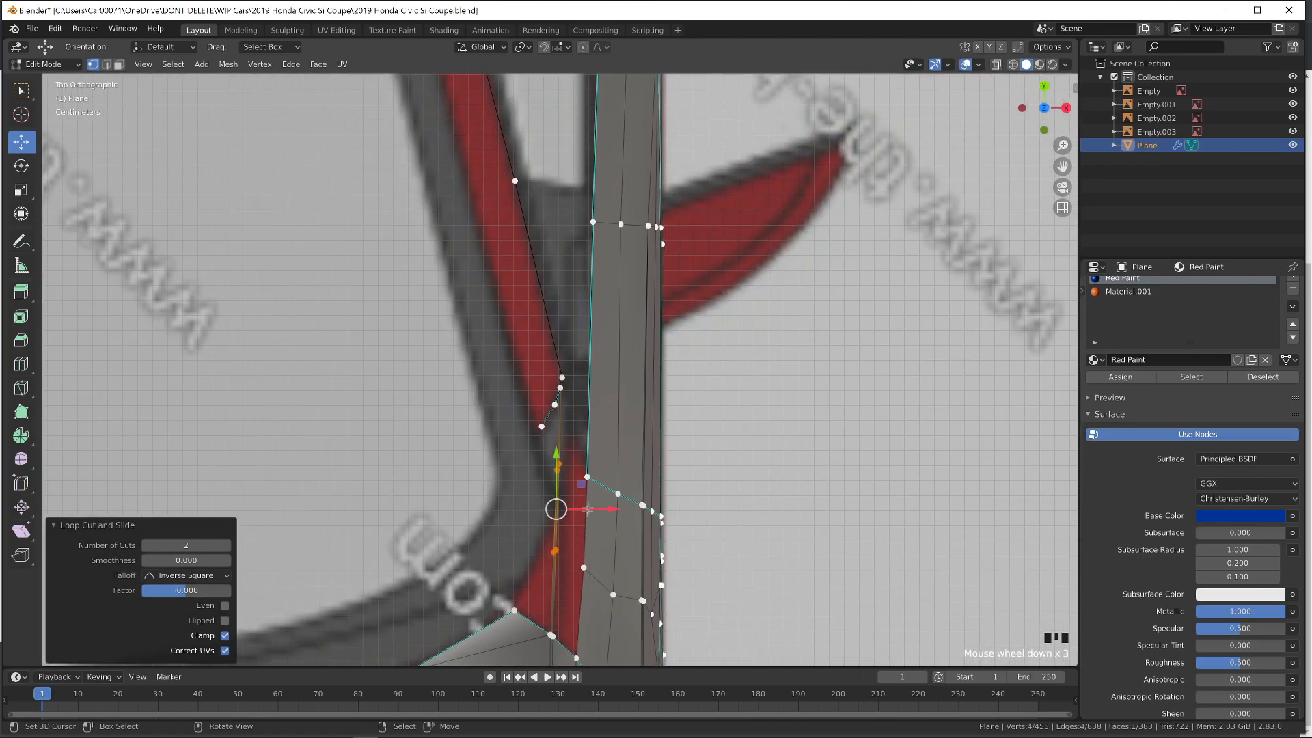
pyautogui.press('g')
pyautogui.click(598, 509)
pyautogui.press('Tab')
pyautogui.press('Tab')
pyautogui.rightClick(551, 624)
pyautogui.scroll(-5, 608, 580)
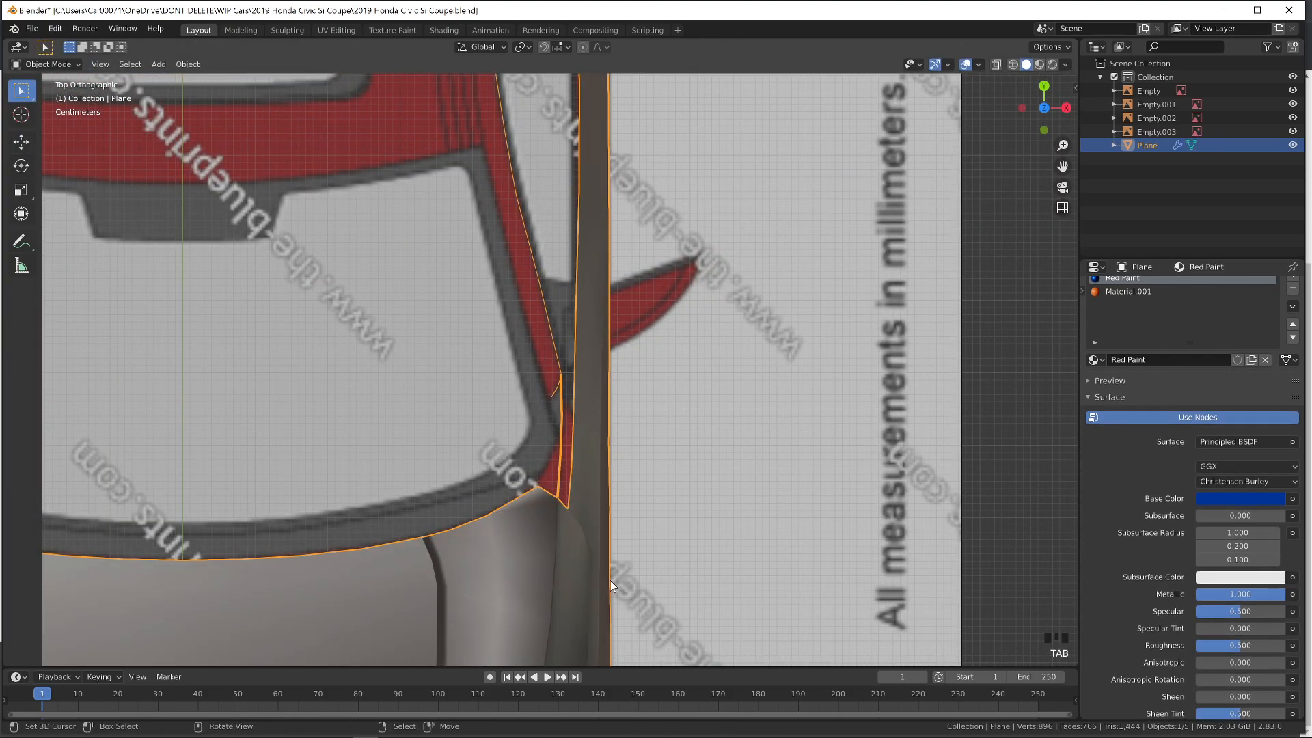
# Lower both pairs of cut vertices on the narrow strip in the side view to follow the blueprint
pyautogui.press('KP_3')
pyautogui.scroll(5, 453, 497)
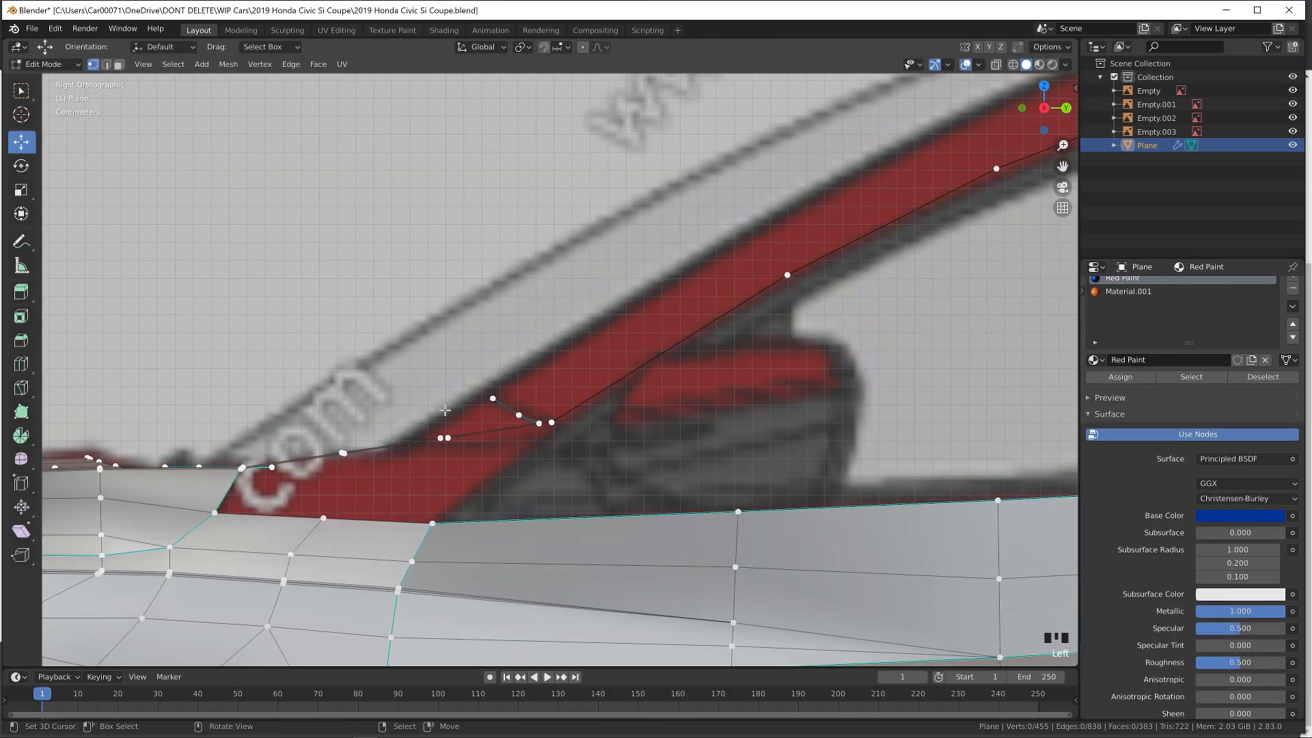
pyautogui.moveTo(445, 401); pyautogui.dragTo(444, 411)
pyautogui.press('c')
pyautogui.click(343, 453)
pyautogui.rightClick(343, 453)
pyautogui.moveTo(342, 401); pyautogui.dragTo(341, 410)
# Extrude a vertex from the window line's front corner and place it along the mirror mount's front edge in the side view
pyautogui.moveTo(336, 417); pyautogui.dragTo(382, 437, button='middle')
pyautogui.click(541, 419)
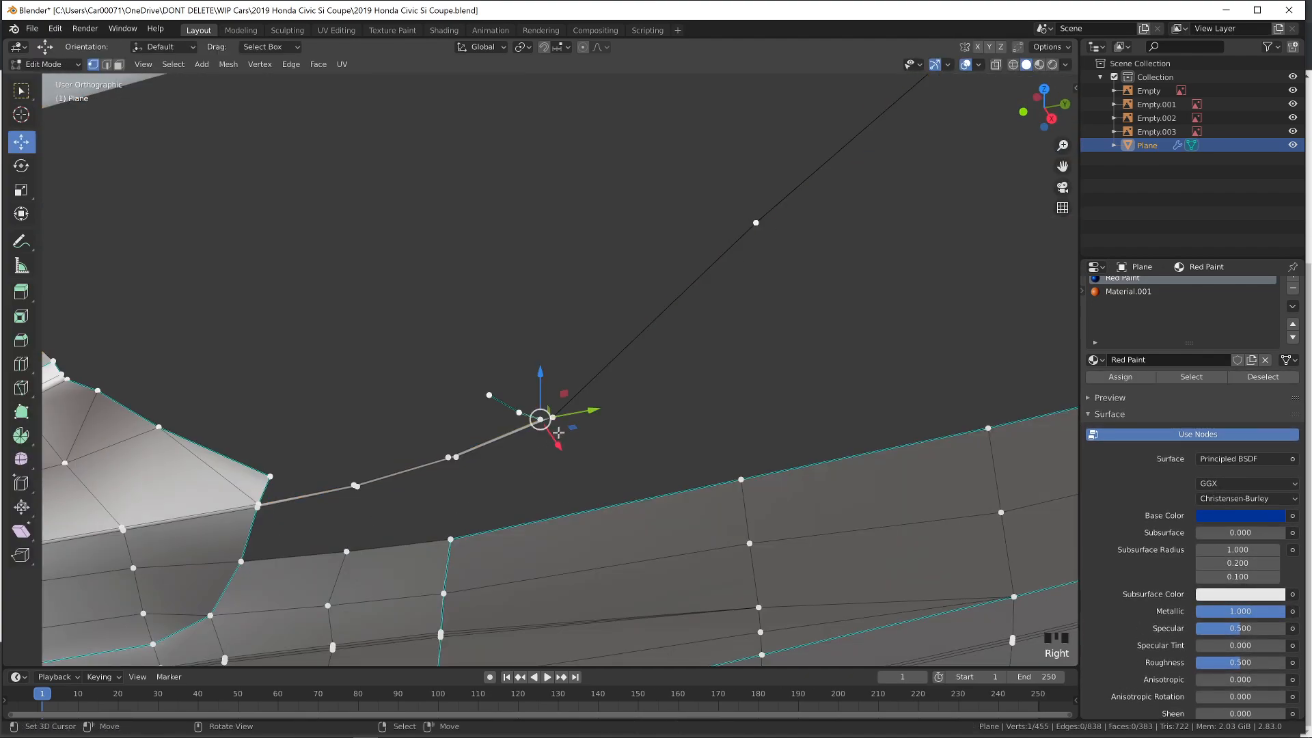
pyautogui.press('KP_3')
pyautogui.click(500, 470)
pyautogui.click(501, 470)
pyautogui.moveTo(497, 471); pyautogui.dragTo(489, 467)
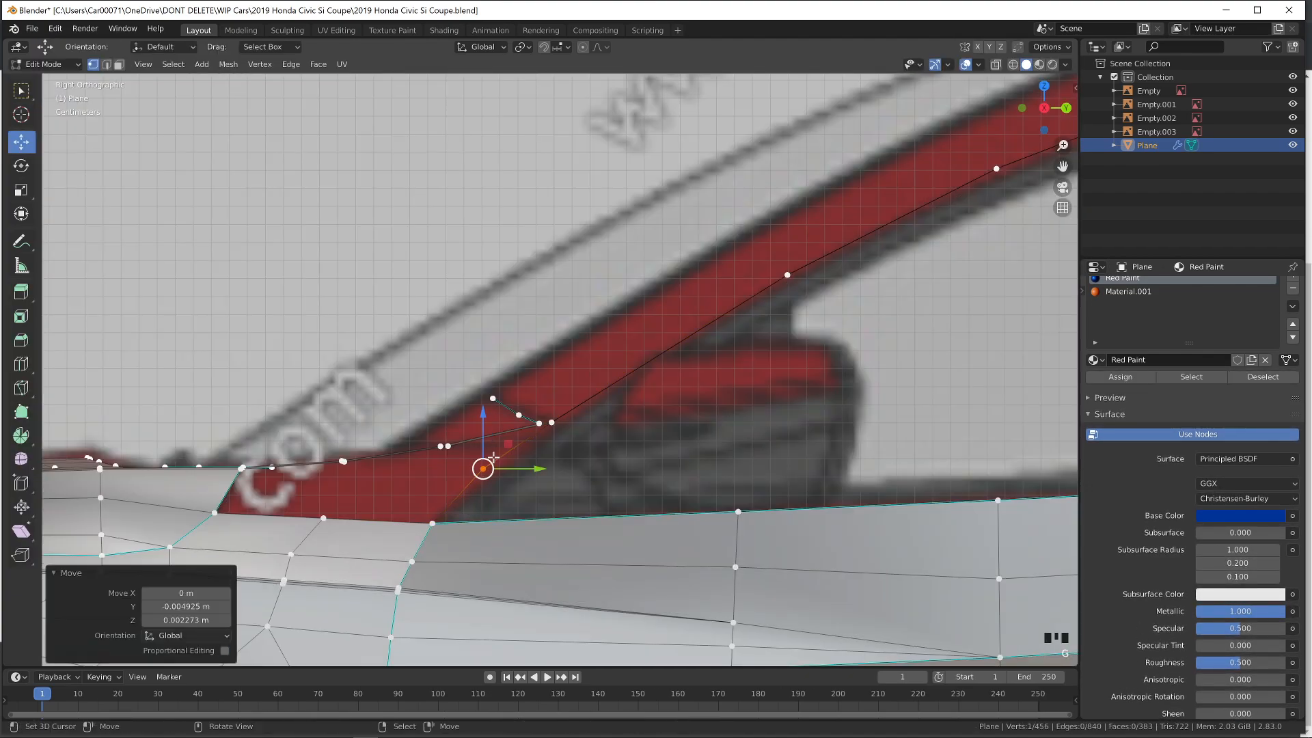
# Fill the faces between the narrow strip, the extruded mirror mount vertex and the fender's upper edge
pyautogui.moveTo(478, 479); pyautogui.dragTo(509, 509, button='middle')
pyautogui.press('Tab')
pyautogui.press('Tab')
pyautogui.moveTo(284, 580); pyautogui.dragTo(387, 610, button='middle')
pyautogui.press('Tab')
pyautogui.press('Tab')
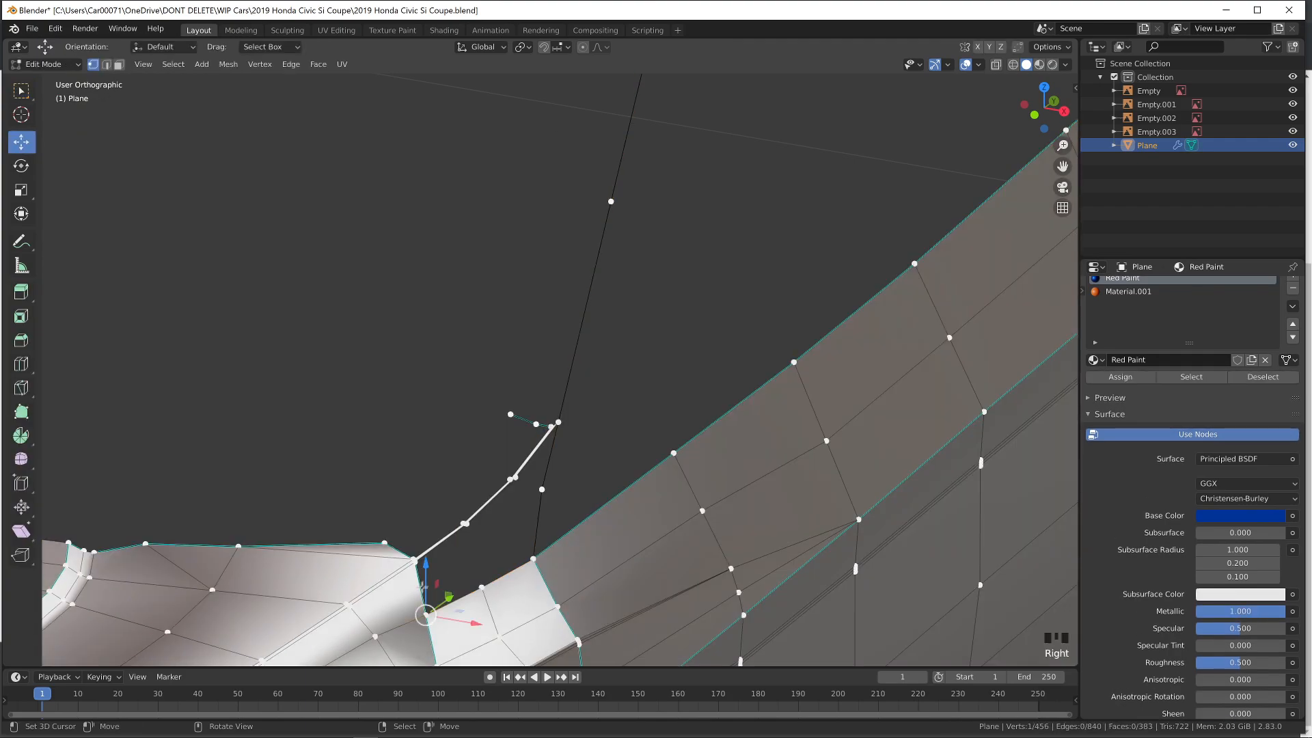
pyautogui.moveTo(438, 574); pyautogui.dragTo(464, 553, button='middle')
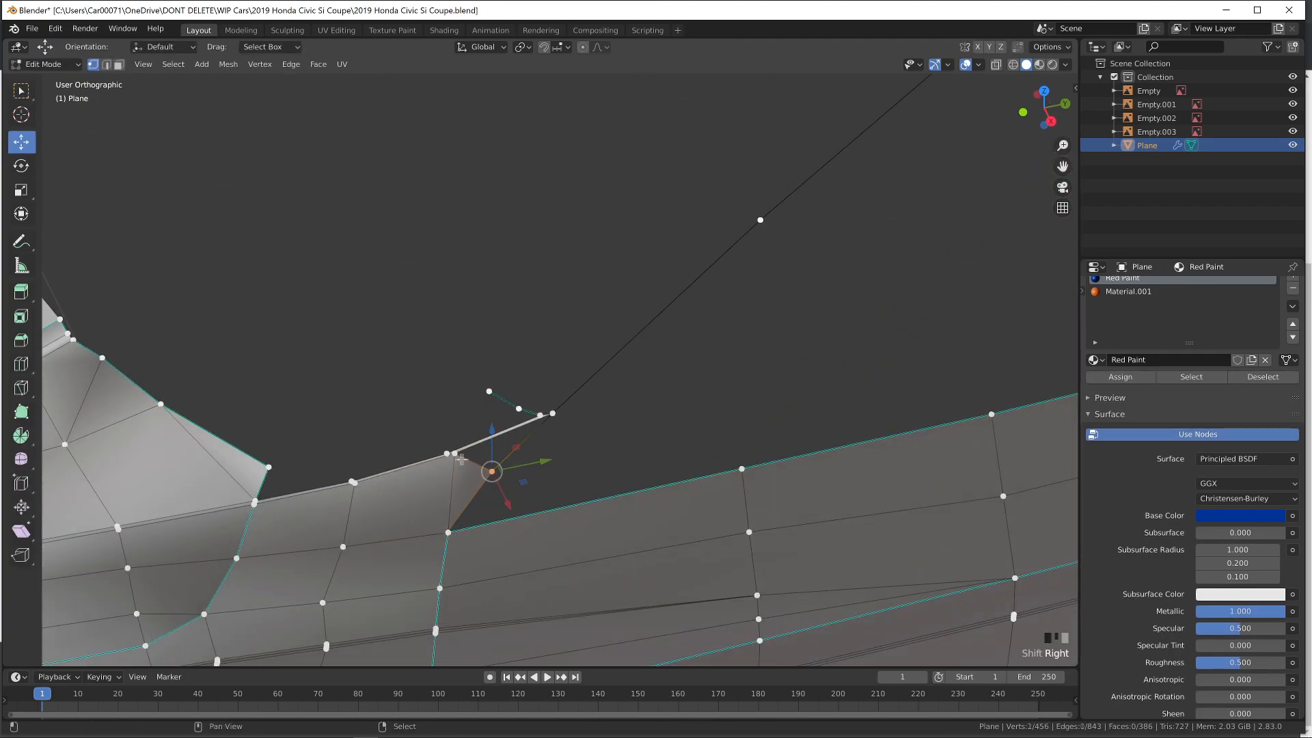
pyautogui.keyDown('shift'); pyautogui.rightClick(461, 459); pyautogui.keyUp('shift')
pyautogui.press('f')
# Move the window line's inner front tip about 0.0027 m inward in the top view, and compare it with the PureRef photo
pyautogui.press('Tab')
pyautogui.moveTo(502, 496); pyautogui.dragTo(593, 475, button='middle')
pyautogui.hotkey('alt', 'a')
pyautogui.press('KP_7')
pyautogui.press('Tab')
pyautogui.hotkey('alt', 'a')
pyautogui.click(533, 434)
pyautogui.hotkey('ctrl', 'z')
pyautogui.moveTo(596, 437); pyautogui.dragTo(588, 441)
pyautogui.hotkey('alt', 'Tab')
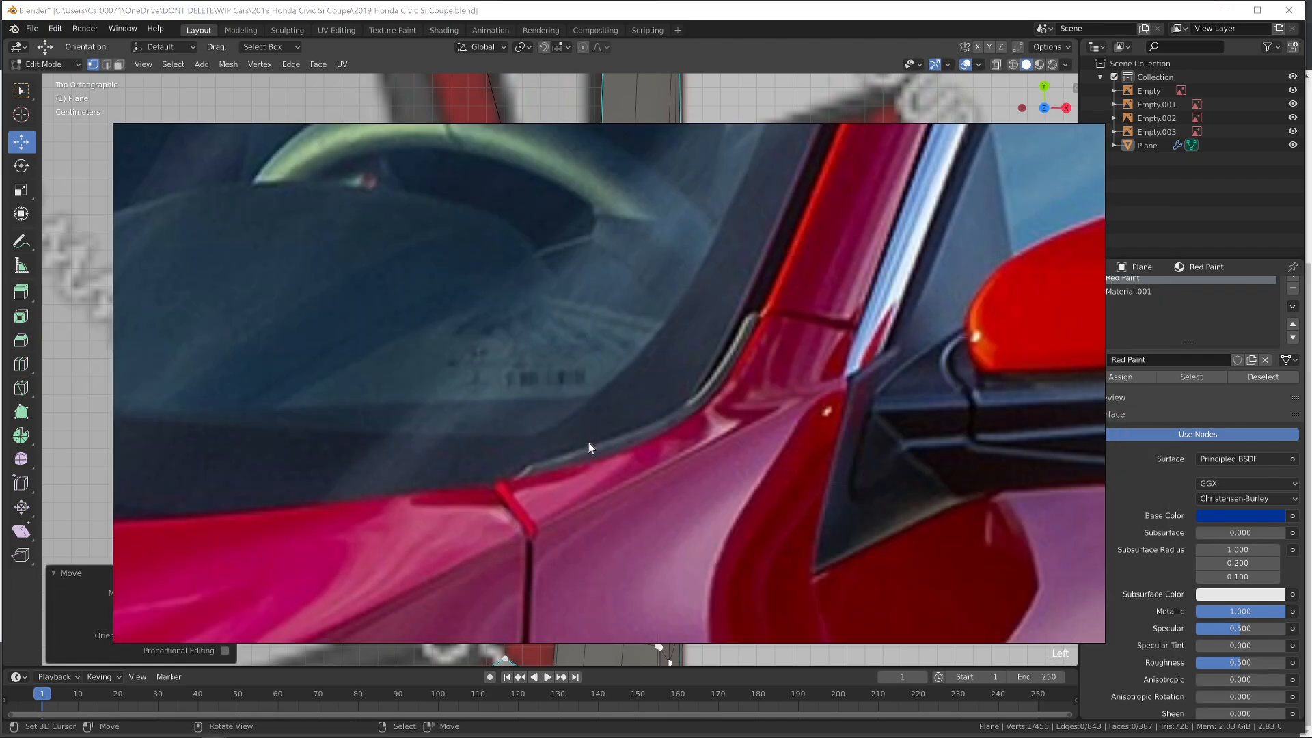
pyautogui.hotkey('alt', 'Tab')
pyautogui.scroll(-3, 468, 552)
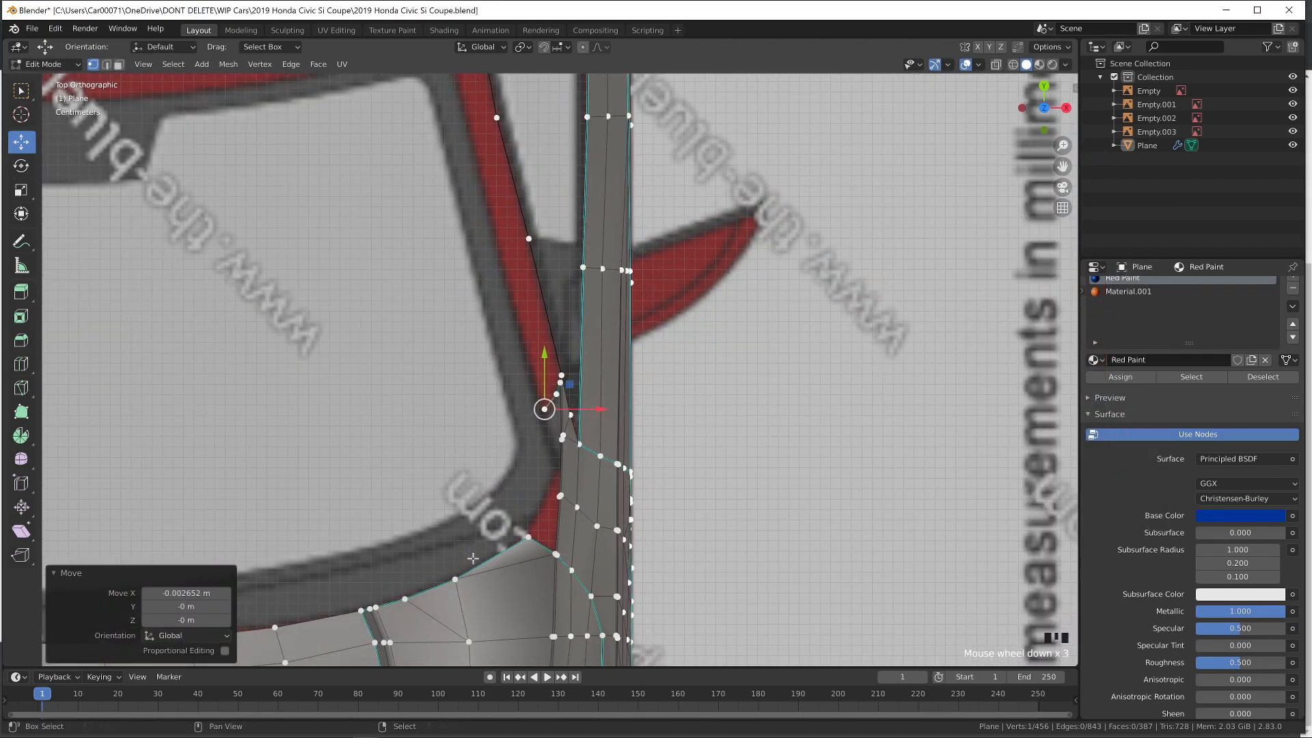
# Connect the window line's inner front tip to the hood-side fender corner and subdivide the new edge with two vertices
pyautogui.keyDown('shift'); pyautogui.rightClick(526, 539); pyautogui.keyUp('shift')
pyautogui.scroll(1, 527, 539)
pyautogui.press('f')
pyautogui.press('w')
pyautogui.press('f')
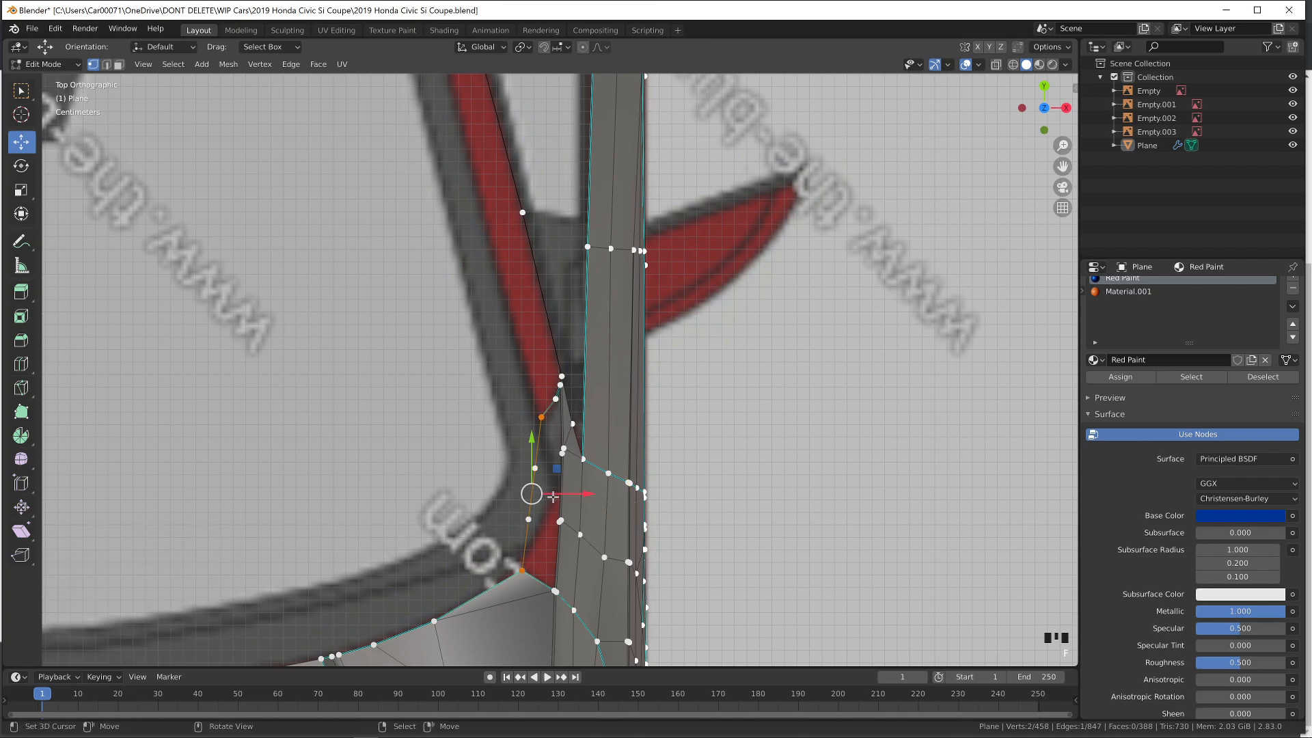
# Move the two new edge vertices outward in the top view to follow the windshield's lower corner
pyautogui.moveTo(532, 493); pyautogui.dragTo(542, 494)
pyautogui.moveTo(545, 470); pyautogui.dragTo(554, 504, button='right')
pyautogui.rightClick(546, 517)
pyautogui.press('Tab')
pyautogui.press('Tab')
# Fill faces between the subdivided windshield edge and the narrow strip, and undo the latest fill attempts
pyautogui.rightClick(533, 571)
pyautogui.press('f')
pyautogui.scroll(1, 474, 527)
pyautogui.moveTo(552, 576); pyautogui.dragTo(437, 499, button='middle')
pyautogui.press('f')
pyautogui.press('Tab')
pyautogui.press('Tab')
pyautogui.hotkey('ctrl', 'z')
pyautogui.hotkey('ctrl', 'z')
pyautogui.hotkey('ctrl', 'z')
pyautogui.hotkey('ctrl', 'z')
pyautogui.hotkey('ctrl', 'z')
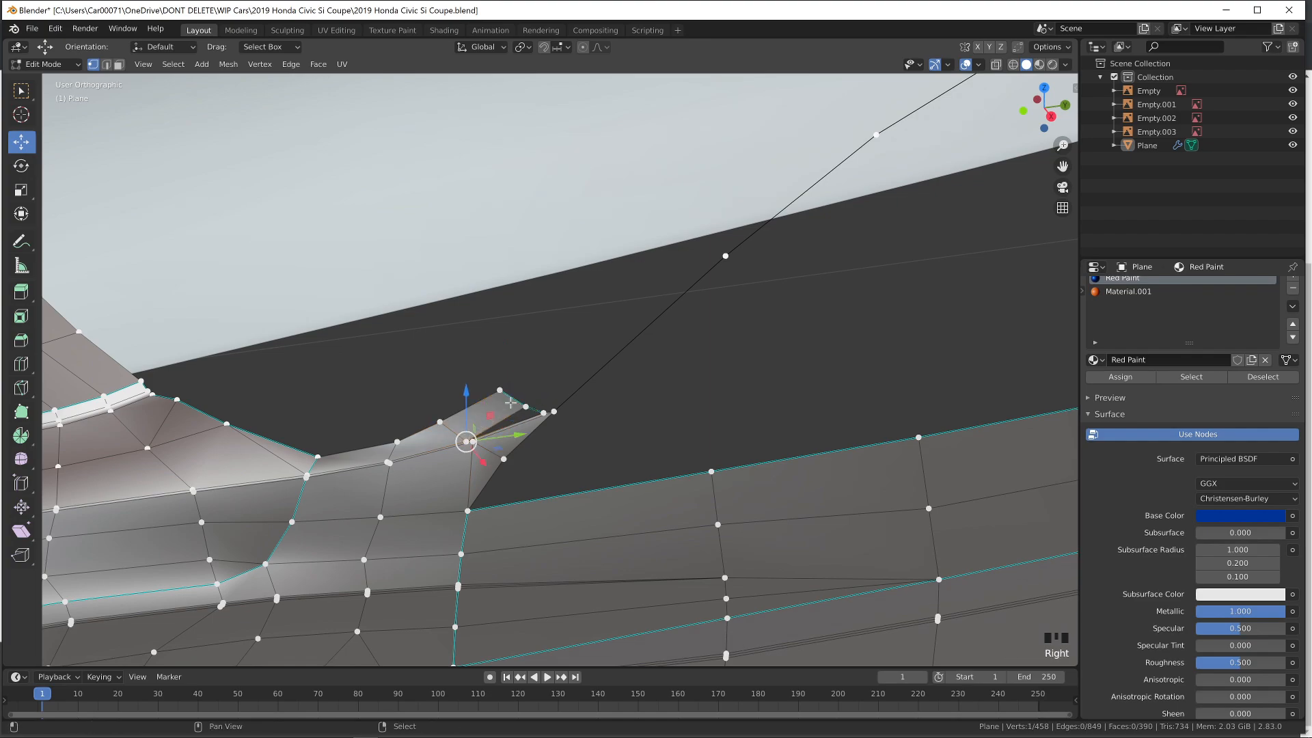
# Try to close the remaining gap between the strip and the window line's front end
pyautogui.keyDown('shift'); pyautogui.rightClick(507, 397); pyautogui.keyUp('shift')
pyautogui.press('Tab')
pyautogui.press('Tab')
pyautogui.hotkey('ctrl', 'z')
pyautogui.hotkey('ctrl', 'z')
# Fill the last face at the window line's front end from its middle vertex to the narrow strip
pyautogui.rightClick(527, 408)
pyautogui.press('f')
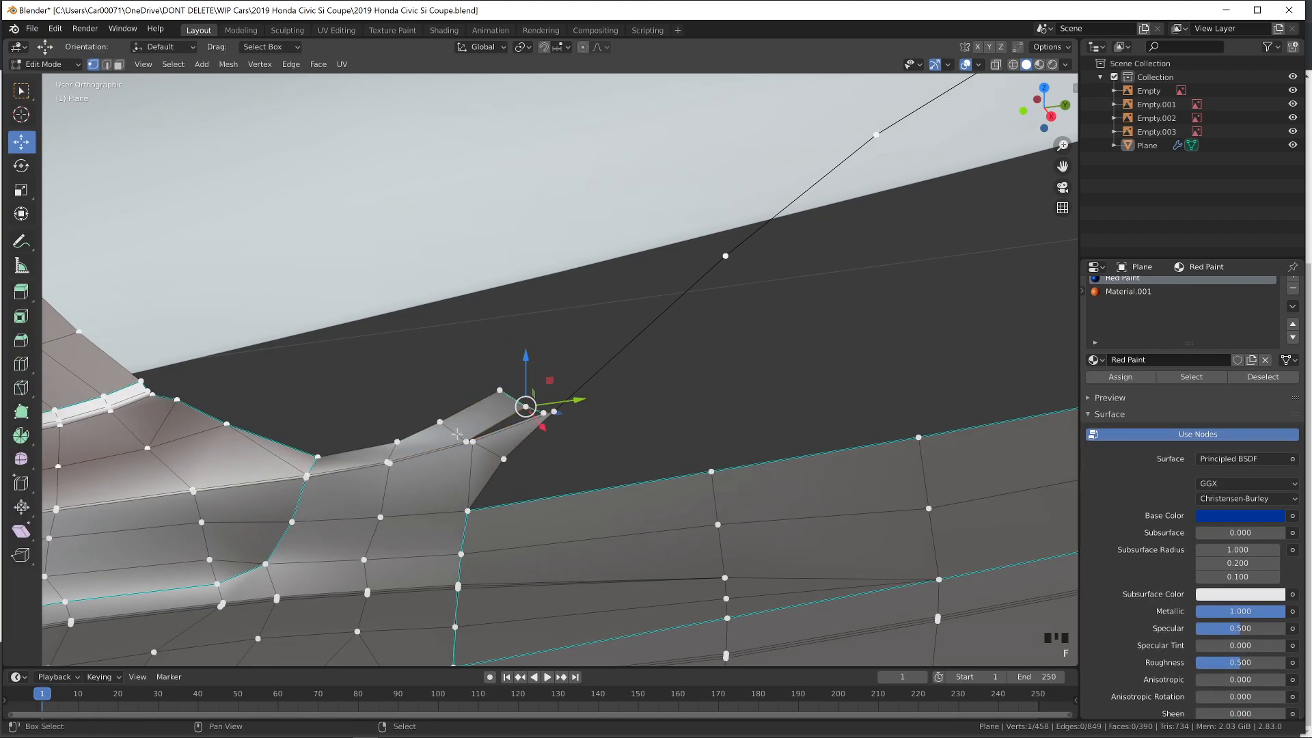
pyautogui.press('Tab')
# Switch to material preview shading and compare the filled pillar base with the reference photo and the top blueprint
pyautogui.moveTo(570, 439); pyautogui.dragTo(552, 502, button='middle')
pyautogui.press('z')
pyautogui.scroll(-2, 584, 536)
pyautogui.moveTo(555, 576)
pyautogui.mouseDown(button='middle')
pyautogui.moveTo(585, 536)
pyautogui.moveTo(621, 525)
pyautogui.moveTo(704, 539)
pyautogui.mouseUp(button='middle')
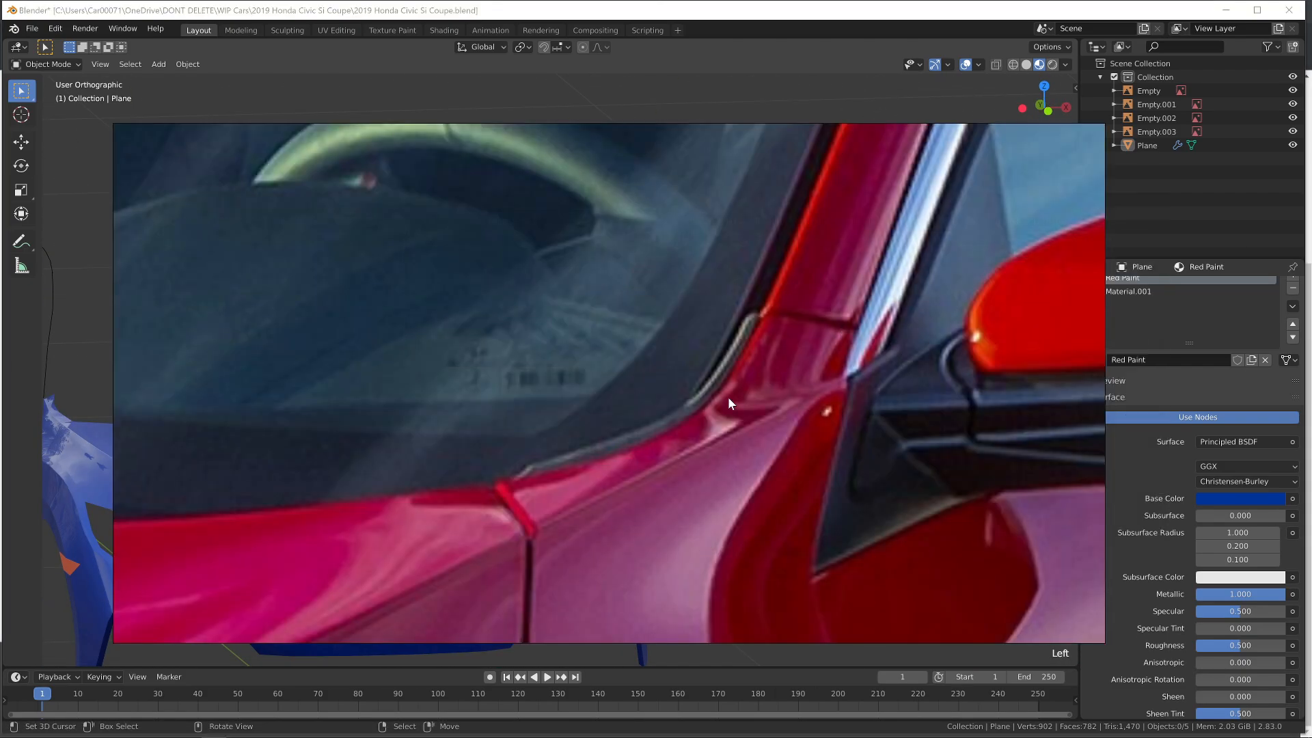
pyautogui.scroll(-5, 785, 402)
pyautogui.press('KP_1')
pyautogui.press('KP_7')
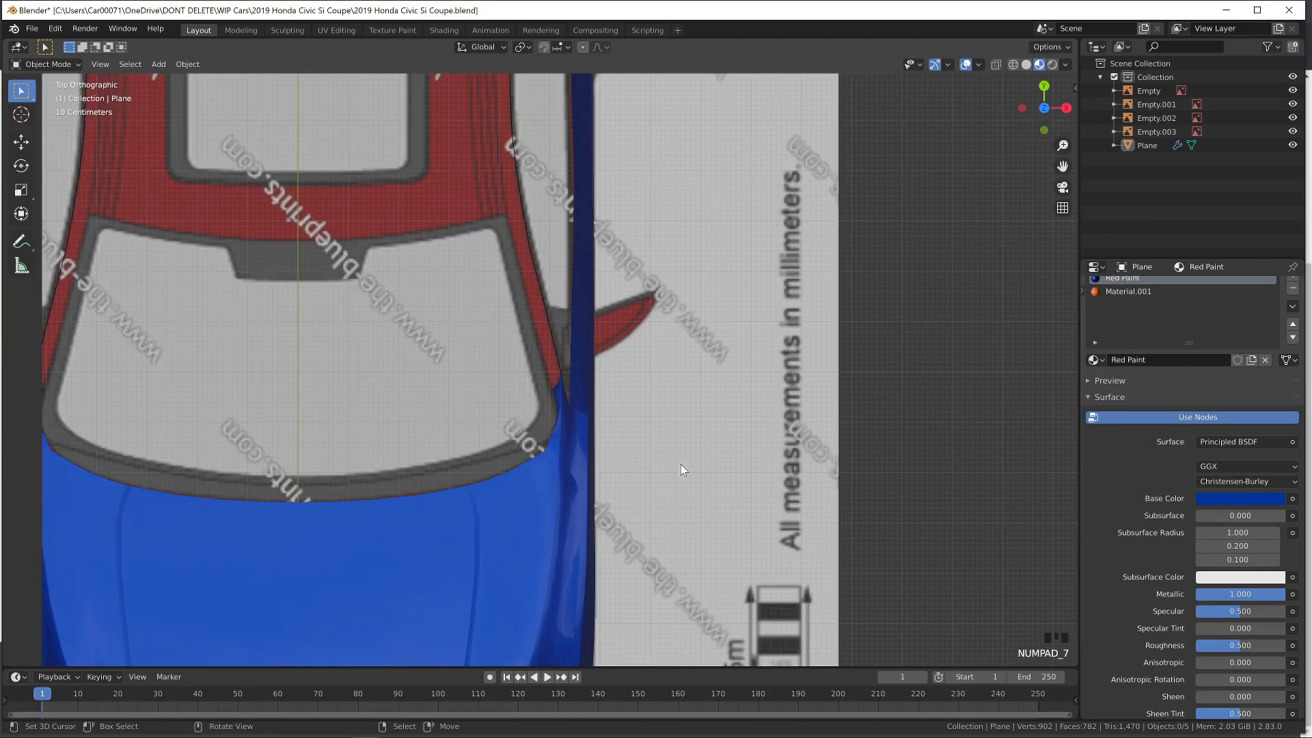
pyautogui.press('Tab')
pyautogui.scroll(6, 587, 485)
pyautogui.press('Tab')
pyautogui.press('Tab')
# Adjust a vertex of the filled pillar base surface in the side view to smooth its shape
pyautogui.press('z')
pyautogui.moveTo(658, 523)
pyautogui.mouseDown(button='middle')
pyautogui.moveTo(445, 459)
pyautogui.moveTo(441, 437)
pyautogui.mouseUp(button='middle')
pyautogui.press('Tab')
pyautogui.press('Tab')
pyautogui.rightClick(436, 414)
pyautogui.press('KP_3')
pyautogui.press('z')
pyautogui.moveTo(440, 362)
pyautogui.mouseDown()
pyautogui.moveTo(441, 378)
pyautogui.moveTo(390, 401)
pyautogui.mouseUp()
pyautogui.rightClick(395, 427)
pyautogui.press('z')
# Inspect the pillar base surface's shading from several angles and from the top
pyautogui.press('Tab')
pyautogui.moveTo(444, 437); pyautogui.dragTo(596, 466, button='middle')
pyautogui.press('a')
pyautogui.moveTo(593, 547)
pyautogui.mouseDown(button='middle')
pyautogui.moveTo(566, 599)
pyautogui.moveTo(507, 608)
pyautogui.mouseUp(button='middle')
pyautogui.press('KP_7')
pyautogui.press('Tab')
pyautogui.press('a')
# Duplicate the vertex line along the top of the side windows and raise the copy onto the roof rail in the side view
pyautogui.scroll(-2, 530, 397)
pyautogui.rightClick(543, 406)
pyautogui.keyDown('shift'); pyautogui.moveTo(544, 406); pyautogui.dragTo(574, 540, button='middle'); pyautogui.keyUp('shift')
pyautogui.rightClick(557, 373)
pyautogui.scroll(-1, 554, 374)
pyautogui.press('KP_3')
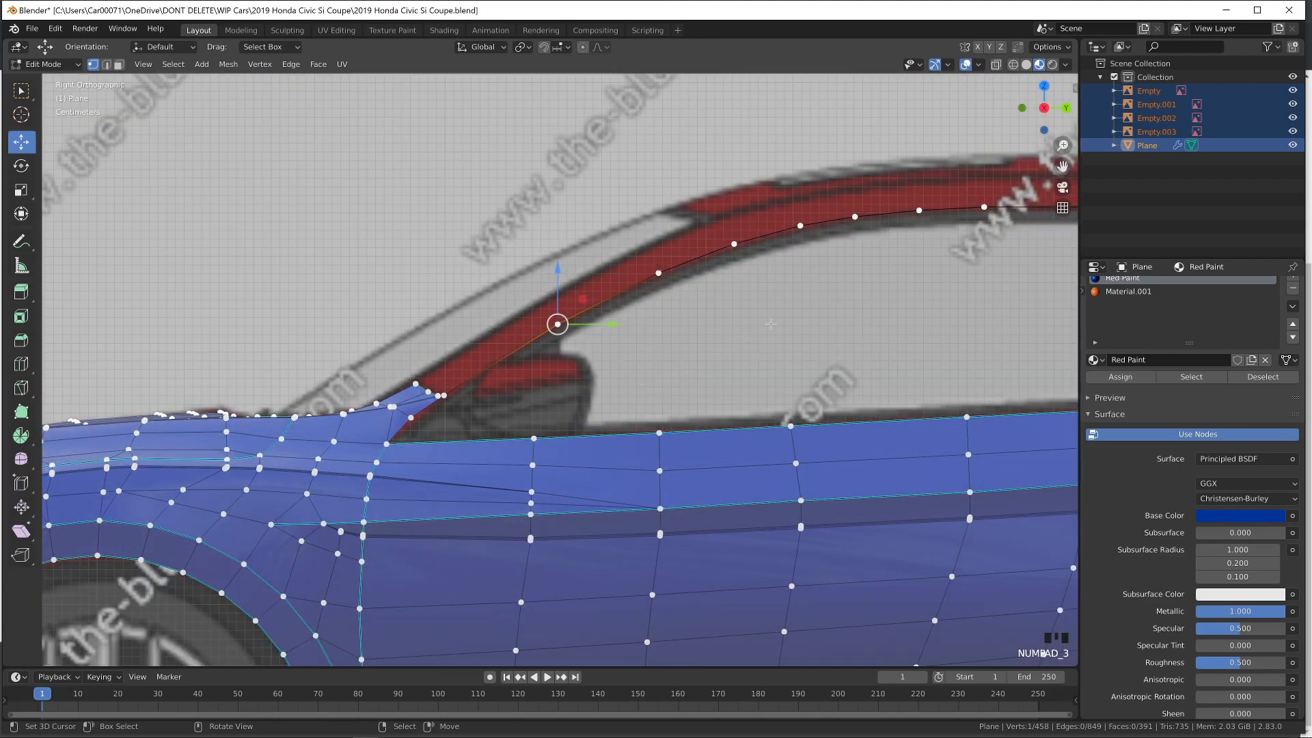
pyautogui.keyDown('shift'); pyautogui.moveTo(745, 335); pyautogui.dragTo(599, 334, button='middle'); pyautogui.keyUp('shift')
pyautogui.keyDown('ctrl'); pyautogui.rightClick(943, 292); pyautogui.keyUp('ctrl')
pyautogui.hotkey('shift', 'd')
pyautogui.rightClick(587, 264)
pyautogui.moveTo(553, 214); pyautogui.dragTo(558, 183)
# Adjust the rear vertices of the duplicated roof rail line to follow the side blueprint, checking its points along the roof
pyautogui.rightClick(945, 252)
pyautogui.moveTo(944, 205); pyautogui.dragTo(801, 186)
pyautogui.rightClick(867, 238)
pyautogui.rightClick(801, 230)
pyautogui.rightClick(768, 227)
pyautogui.rightClick(717, 221)
pyautogui.rightClick(768, 223)
pyautogui.rightClick(800, 228)
pyautogui.rightClick(479, 222)
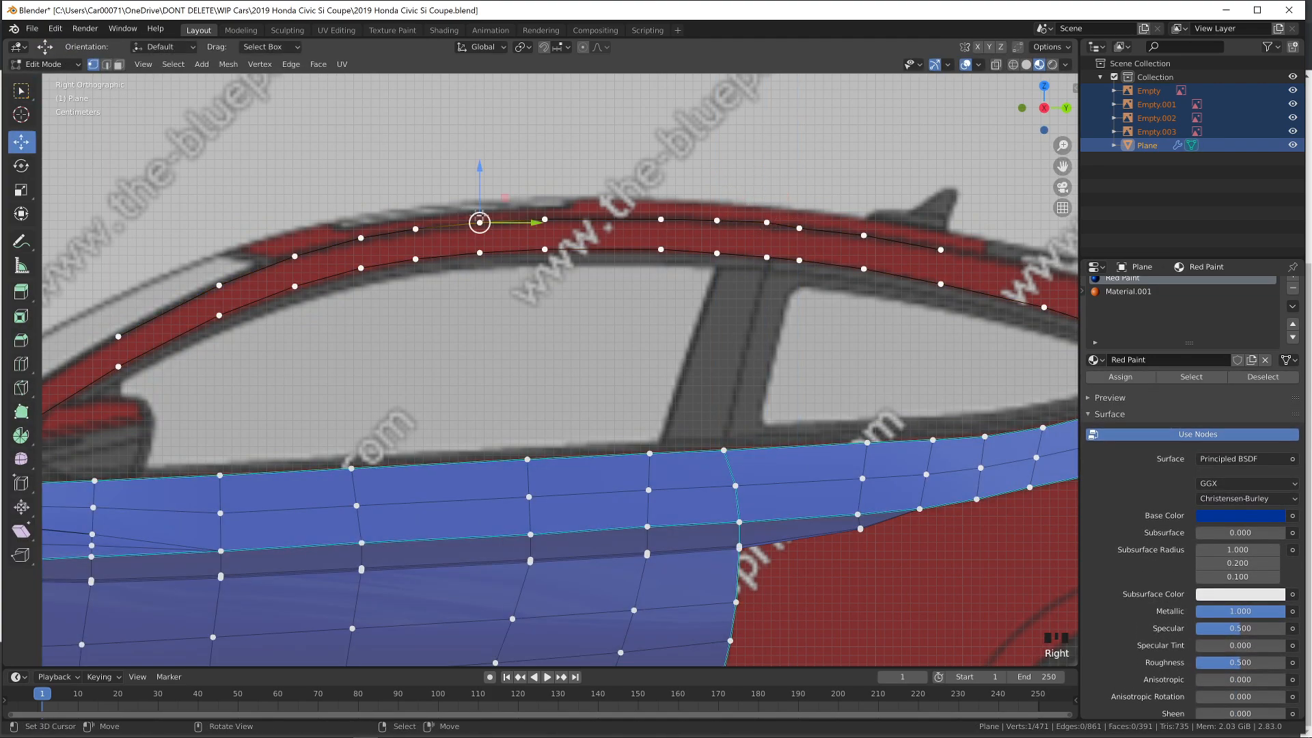
# Slide the matching vertices of the upper and lower roof rail lines ahead of the window divider forward along their edges
pyautogui.press('g')
pyautogui.press('g')
pyautogui.click(636, 212)
pyautogui.rightClick(661, 251)
pyautogui.press('g')
pyautogui.press('g')
pyautogui.click(635, 252)
pyautogui.rightClick(632, 220)
pyautogui.press('g')
pyautogui.press('g')
pyautogui.click(621, 221)
pyautogui.press('g')
pyautogui.press('g')
pyautogui.click(619, 255)
# Slide the upper rail line's vertices above the window divider and rear window along their edges to even out the spacing
pyautogui.rightClick(719, 213)
pyautogui.press('g')
pyautogui.press('g')
pyautogui.click(700, 211)
pyautogui.rightClick(766, 223)
pyautogui.press('g')
pyautogui.press('g')
pyautogui.click(748, 222)
pyautogui.moveTo(792, 225); pyautogui.dragTo(809, 225, button='right')
pyautogui.rightClick(752, 222)
pyautogui.press('g')
pyautogui.press('g')
pyautogui.click(768, 223)
pyautogui.rightClick(699, 220)
pyautogui.rightClick(624, 200)
pyautogui.rightClick(850, 235)
pyautogui.rightClick(926, 245)
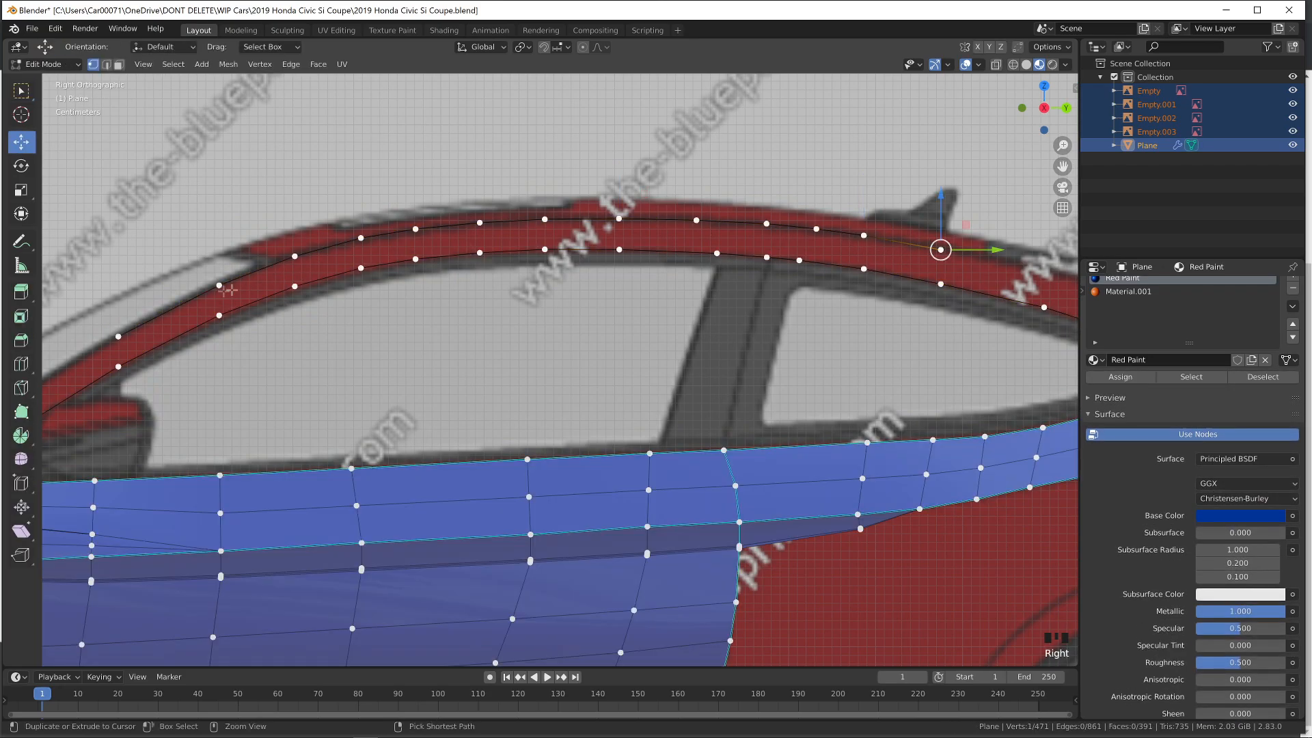
# Select the whole upper rail line and move it inward toward the roof centre in the top view
pyautogui.scroll(-3, 229, 289)
pyautogui.keyDown('ctrl'); pyautogui.click(302, 338); pyautogui.keyUp('ctrl')
pyautogui.press('KP_7')
pyautogui.moveTo(578, 376); pyautogui.dragTo(560, 381)
pyautogui.keyDown('shift'); pyautogui.moveTo(551, 394); pyautogui.dragTo(650, 537, button='middle'); pyautogui.keyUp('shift')
pyautogui.press('Tab')
pyautogui.press('Tab')
pyautogui.scroll(1, 637, 319)
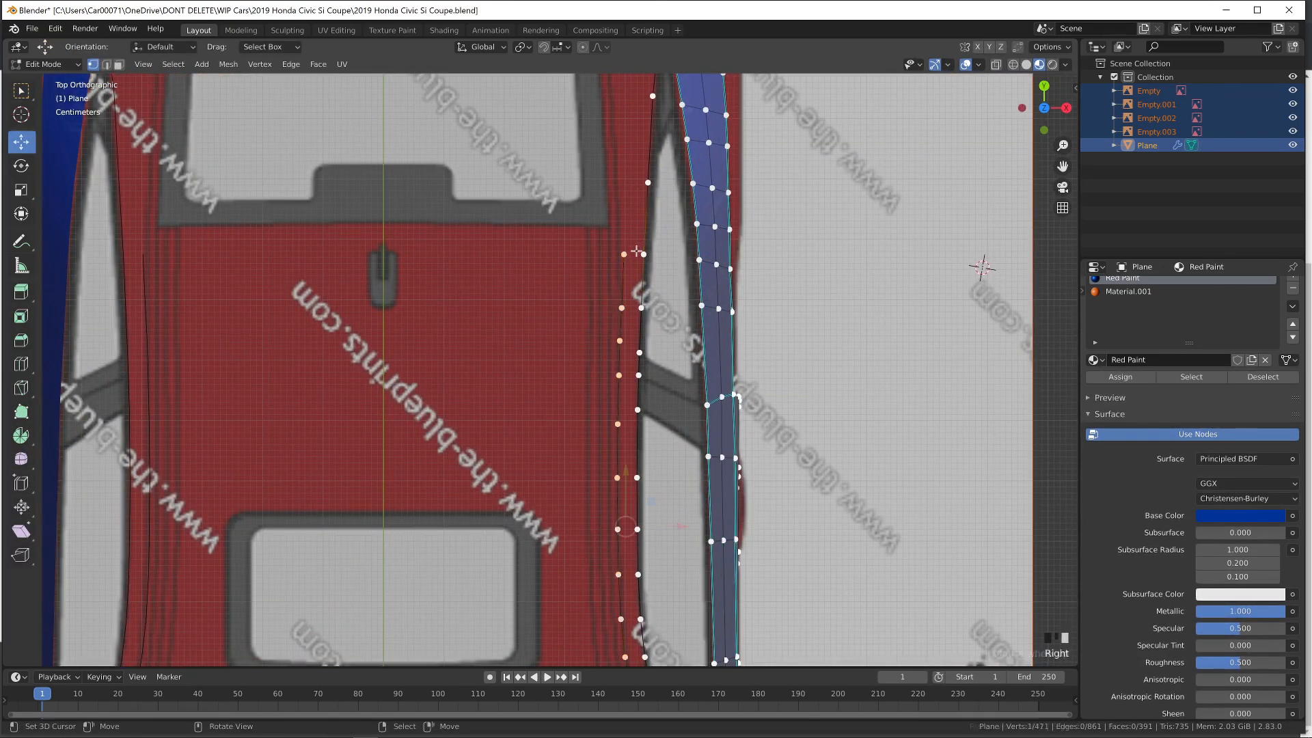
# Move the rear vertices of the inner rail line inward individually in the top view to follow the roof edge
pyautogui.rightClick(639, 253)
pyautogui.scroll(3, 705, 212)
pyautogui.moveTo(708, 174); pyautogui.dragTo(698, 173)
pyautogui.rightClick(671, 260)
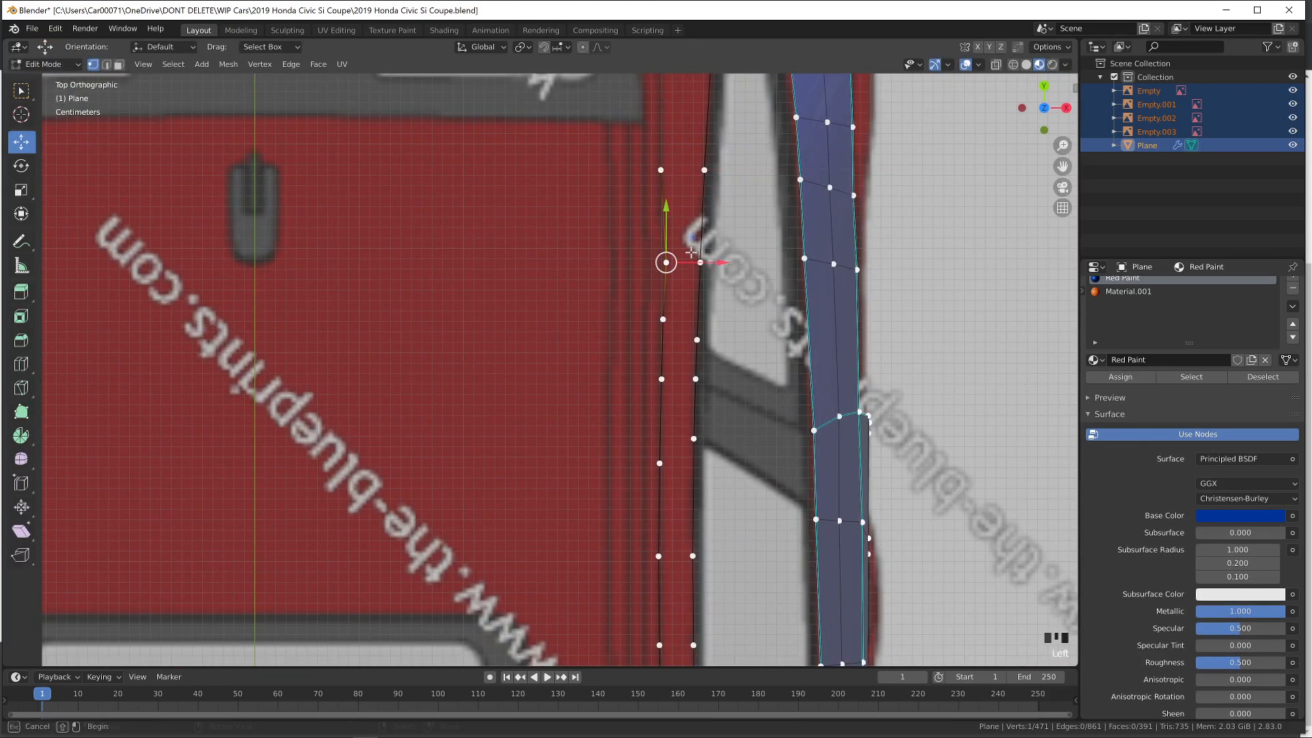
pyautogui.moveTo(695, 262); pyautogui.dragTo(687, 261)
pyautogui.rightClick(663, 319)
pyautogui.moveTo(691, 319); pyautogui.dragTo(686, 316)
pyautogui.rightClick(661, 379)
pyautogui.moveTo(691, 379); pyautogui.dragTo(687, 378)
pyautogui.rightClick(659, 463)
pyautogui.click(688, 460)
pyautogui.moveTo(688, 459); pyautogui.dragTo(688, 457)
# Fine-tune the sideways positions of the inner rail line's rear vertices in the top view to smooth its curve
pyautogui.rightClick(659, 378)
pyautogui.moveTo(695, 378); pyautogui.dragTo(695, 375)
pyautogui.rightClick(660, 319)
pyautogui.moveTo(696, 319); pyautogui.dragTo(696, 321)
pyautogui.rightClick(659, 262)
pyautogui.press('Tab')
pyautogui.press('Tab')
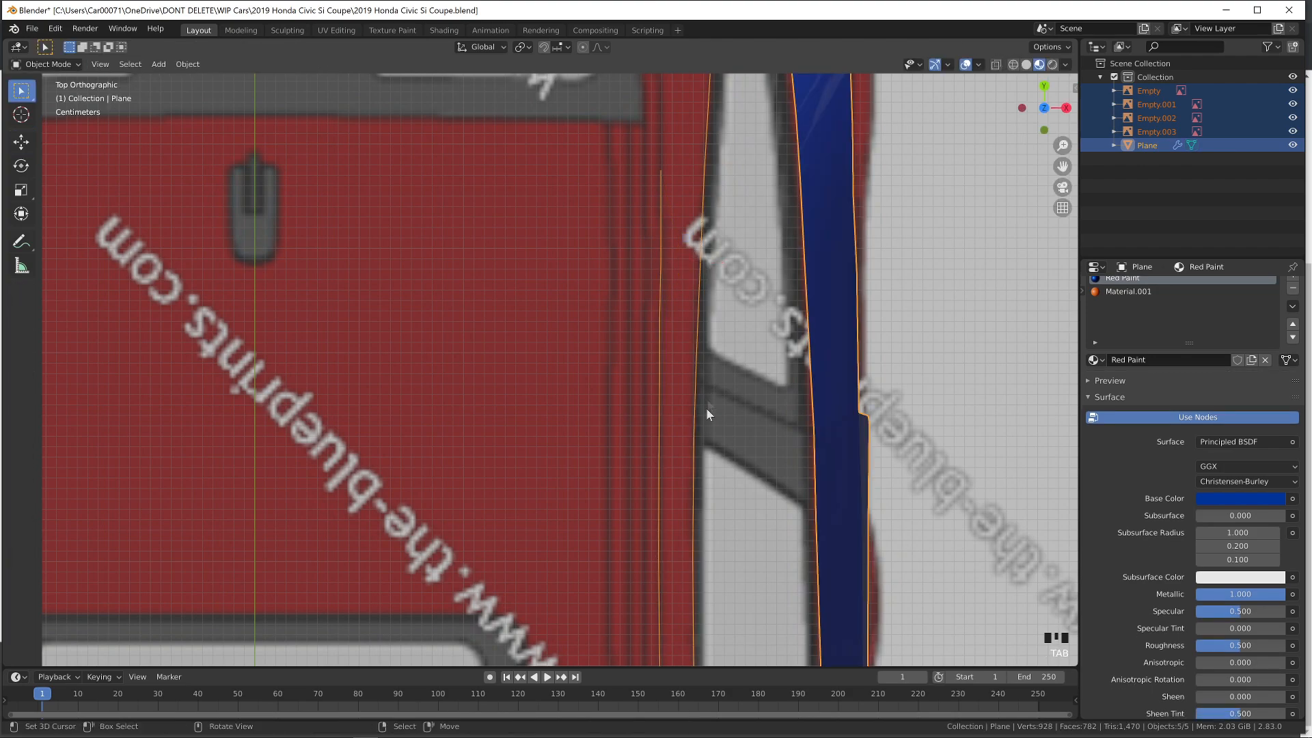
pyautogui.moveTo(714, 262); pyautogui.dragTo(724, 255)
# Fill the gap between the upper and lower roof rail lines with a continuous strip of faces, working from the front
pyautogui.scroll(-6, 684, 334)
pyautogui.press('KP_2')
pyautogui.press('KP_3')
pyautogui.press('Tab')
pyautogui.press('Tab')
pyautogui.rightClick(337, 299)
pyautogui.press('f')
pyautogui.press('f')
pyautogui.press('f')
pyautogui.press('f')
pyautogui.press('f')
pyautogui.press('f')
pyautogui.press('f')
pyautogui.press('f')
pyautogui.press('f')
pyautogui.press('f')
pyautogui.press('f')
pyautogui.press('f')
pyautogui.press('f')
pyautogui.press('f')
pyautogui.press('f')
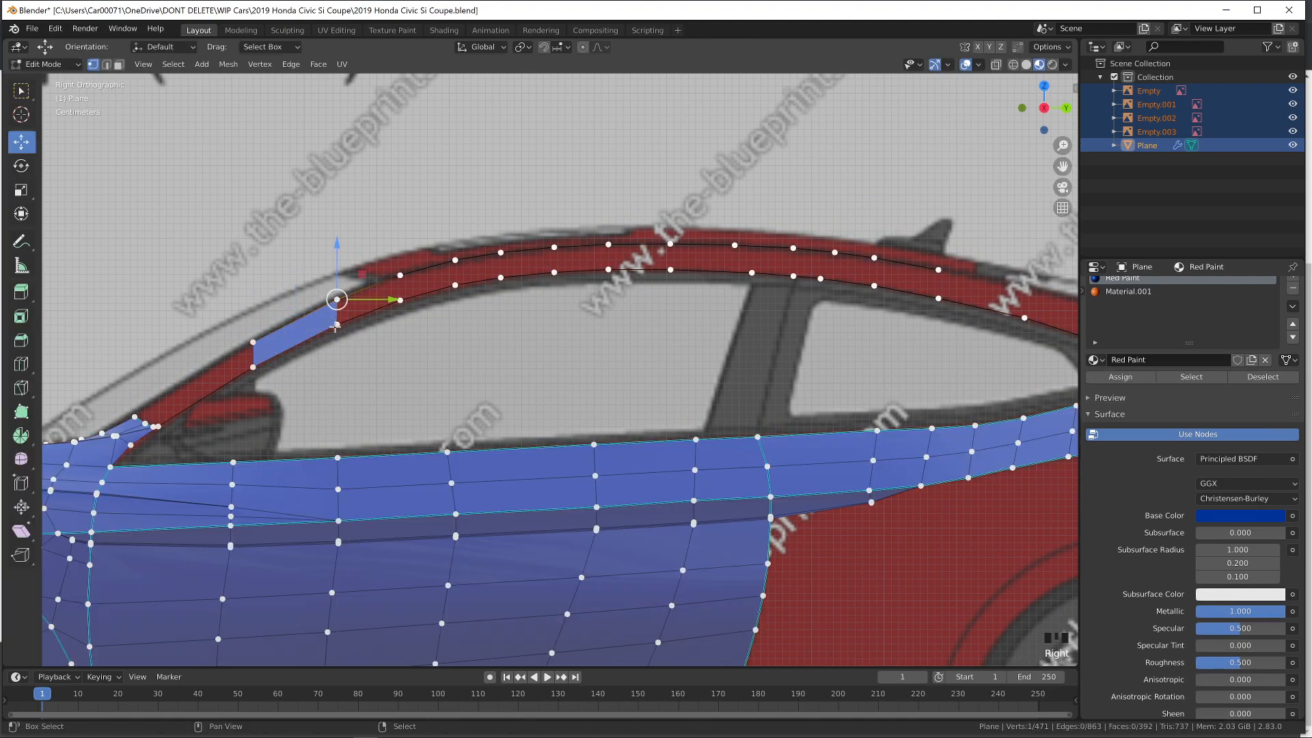
# Add one centred loop cut running lengthwise along the roof rail strip
pyautogui.moveTo(509, 345); pyautogui.dragTo(592, 270, button='middle')
pyautogui.hotkey('ctrl', 'r')
pyautogui.click(594, 265)
# Switch to PureRef and examine the roof rail and windshield pillar shape in the Civic reference photo
pyautogui.hotkey('alt', 'Tab')
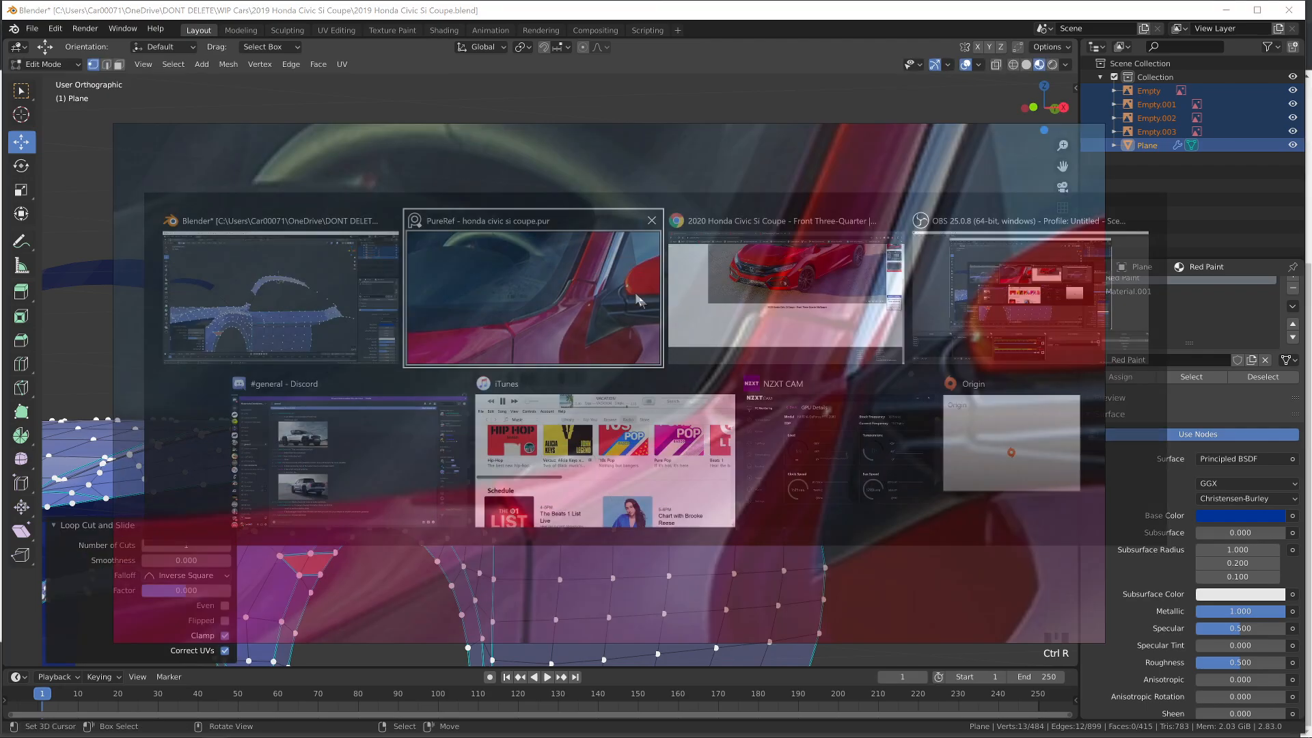
pyautogui.scroll(-5, 815, 362)
pyautogui.moveTo(815, 362); pyautogui.dragTo(730, 468, button='middle')
pyautogui.moveTo(991, 209); pyautogui.dragTo(765, 242, button='middle')
pyautogui.scroll(-1, 765, 246)
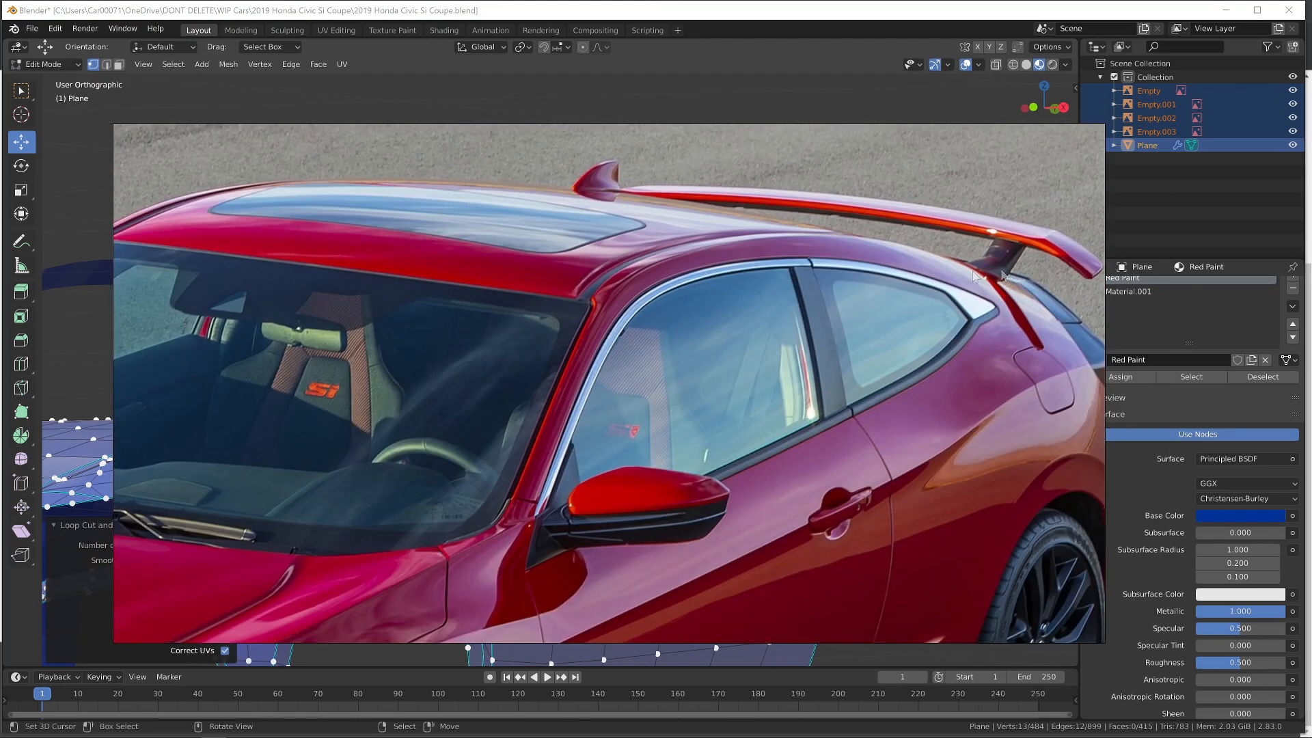
pyautogui.hotkey('alt', 'Tab')
# Move the roof rail strip's middle edge loop to give the strip a rounded profile, and check its shading in Object Mode
pyautogui.moveTo(602, 298); pyautogui.dragTo(703, 328, button='middle')
pyautogui.press('g')
pyautogui.click(653, 261)
pyautogui.press('Tab')
pyautogui.scroll(3, 642, 273)
pyautogui.press('Tab')
pyautogui.press('a')
pyautogui.press('Tab')
pyautogui.press('Tab')
pyautogui.press('Tab')
pyautogui.press('Tab')
# Fill the two faces connecting the front end of the roof rail strip to the windshield pillar base
pyautogui.press('KP_3')
pyautogui.keyDown('shift'); pyautogui.moveTo(702, 328); pyautogui.dragTo(737, 292, button='middle'); pyautogui.keyUp('shift')
pyautogui.scroll(3, 737, 292)
pyautogui.rightClick(466, 173)
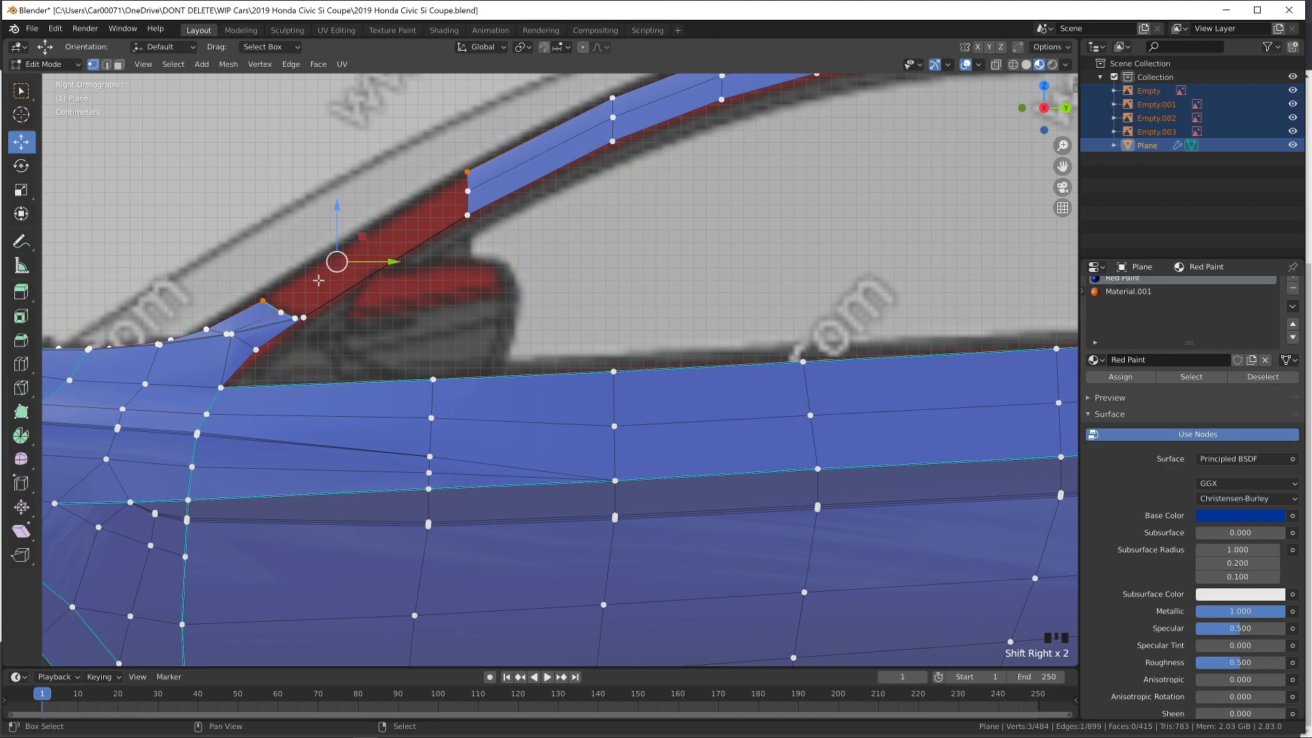
pyautogui.press('f')
pyautogui.rightClick(468, 192)
pyautogui.keyDown('shift'); pyautogui.rightClick(281, 312); pyautogui.keyUp('shift')
pyautogui.press('f')
pyautogui.moveTo(301, 309); pyautogui.dragTo(399, 452, button='middle')
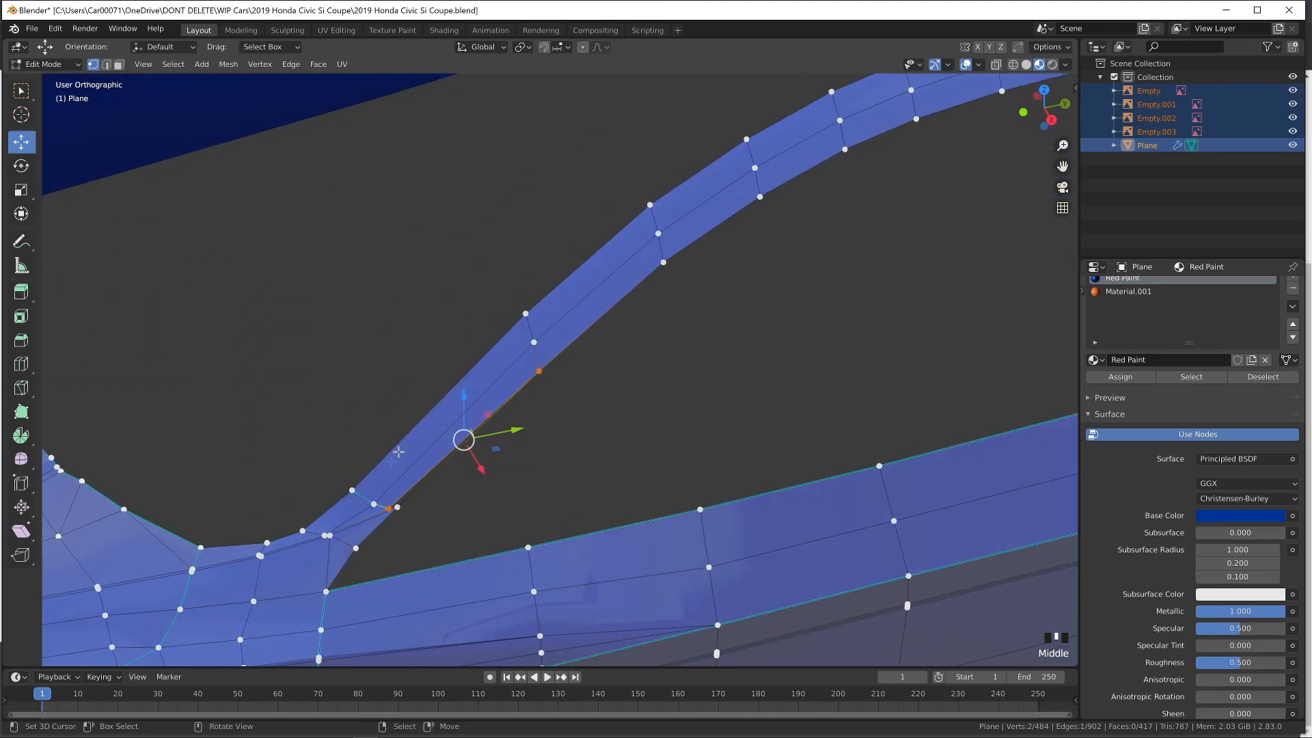
# Fill the remaining gap face at the base of the windshield pillar, check its shading in Object Mode and save the file
pyautogui.keyDown('shift'); pyautogui.rightClick(538, 373); pyautogui.keyUp('shift')
pyautogui.press('f')
pyautogui.press('Tab')
pyautogui.moveTo(605, 390)
pyautogui.mouseDown(button='middle')
pyautogui.moveTo(688, 363)
pyautogui.moveTo(723, 320)
pyautogui.mouseUp(button='middle')
pyautogui.press('z')
pyautogui.moveTo(895, 379); pyautogui.dragTo(560, 457, button='middle')
pyautogui.press('z')
pyautogui.moveTo(543, 514)
pyautogui.mouseDown(button='middle')
pyautogui.moveTo(587, 526)
pyautogui.moveTo(709, 445)
pyautogui.moveTo(791, 454)
pyautogui.moveTo(743, 485)
pyautogui.moveTo(761, 494)
pyautogui.moveTo(761, 456)
pyautogui.mouseUp(button='middle')
pyautogui.click(664, 469)
pyautogui.hotkey('ctrl', 's')
pyautogui.scroll(-2, 761, 457)
pyautogui.hotkey('ctrl', 's')
# Compare the windshield pillar and roof rail with the side and top blueprints, and save the file
pyautogui.moveTo(810, 542); pyautogui.dragTo(748, 563, button='middle')
pyautogui.click(748, 564)
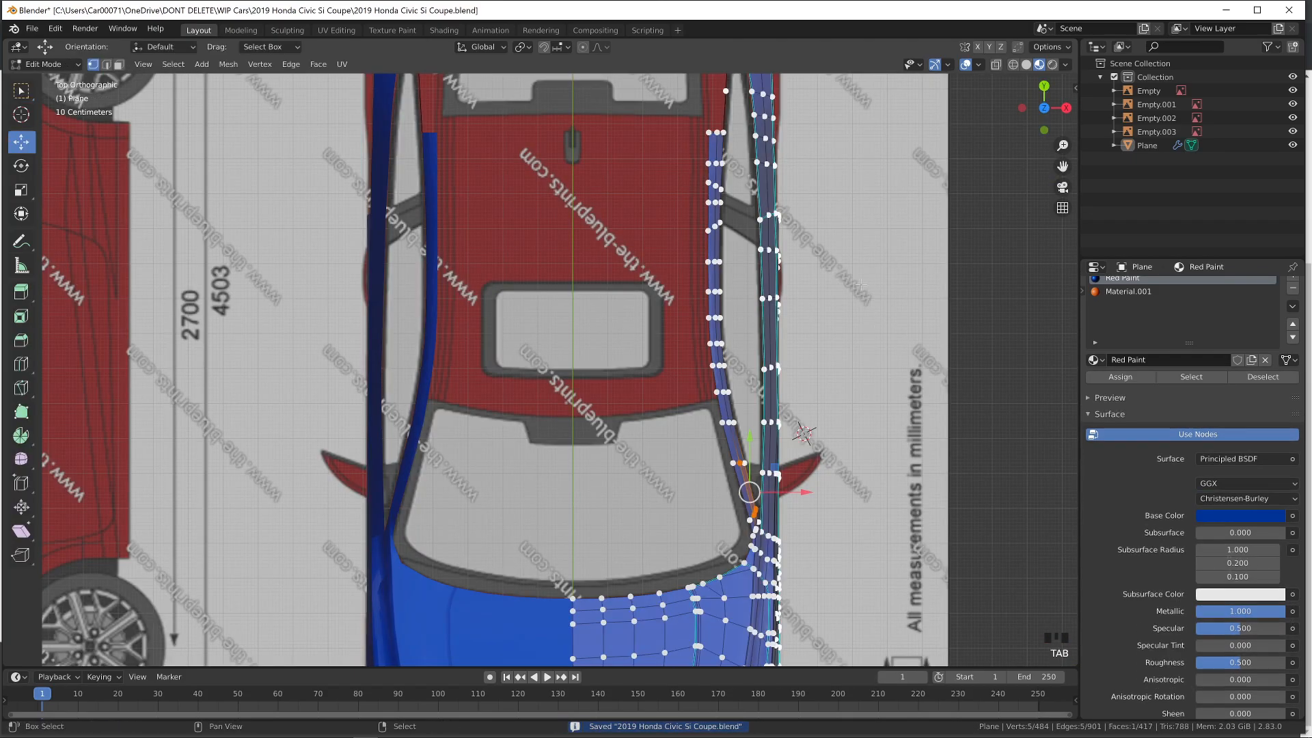
pyautogui.scroll(4, 748, 399)
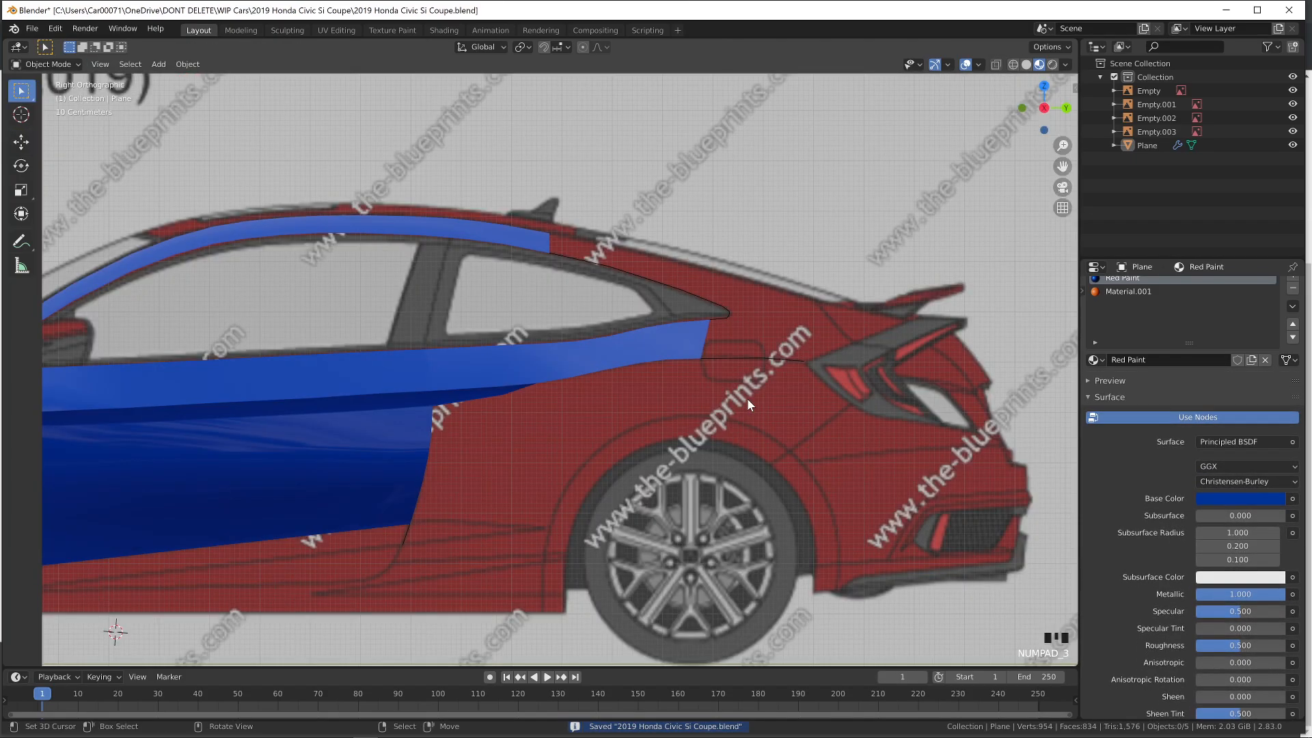
pyautogui.moveTo(747, 399); pyautogui.dragTo(941, 343, button='middle')
pyautogui.hotkey('ctrl', 's')
pyautogui.press('KP_3')
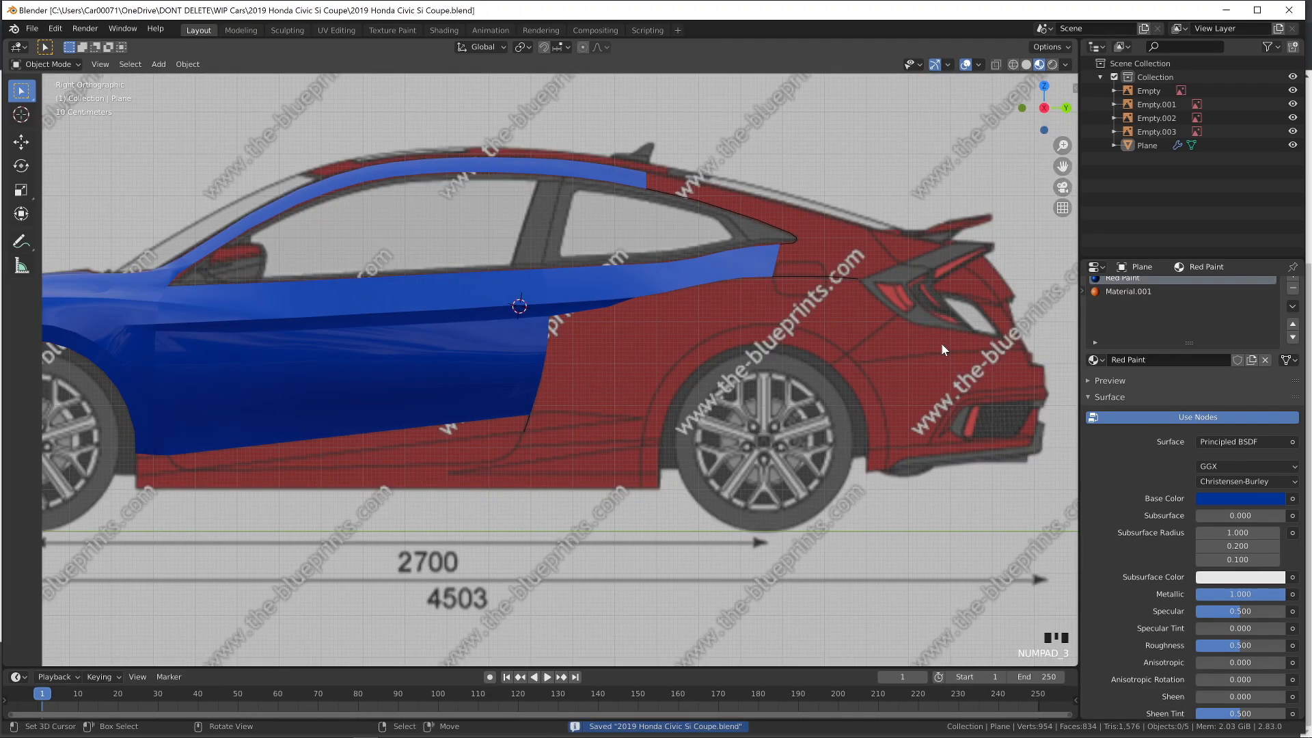
pyautogui.press('Tab')
pyautogui.scroll(-2, 957, 417)
pyautogui.press('KP_7')
# Switch to PureRef and examine the channel between the roof panel and roof rail in the Civic reference photo
pyautogui.hotkey('alt', 'Tab')
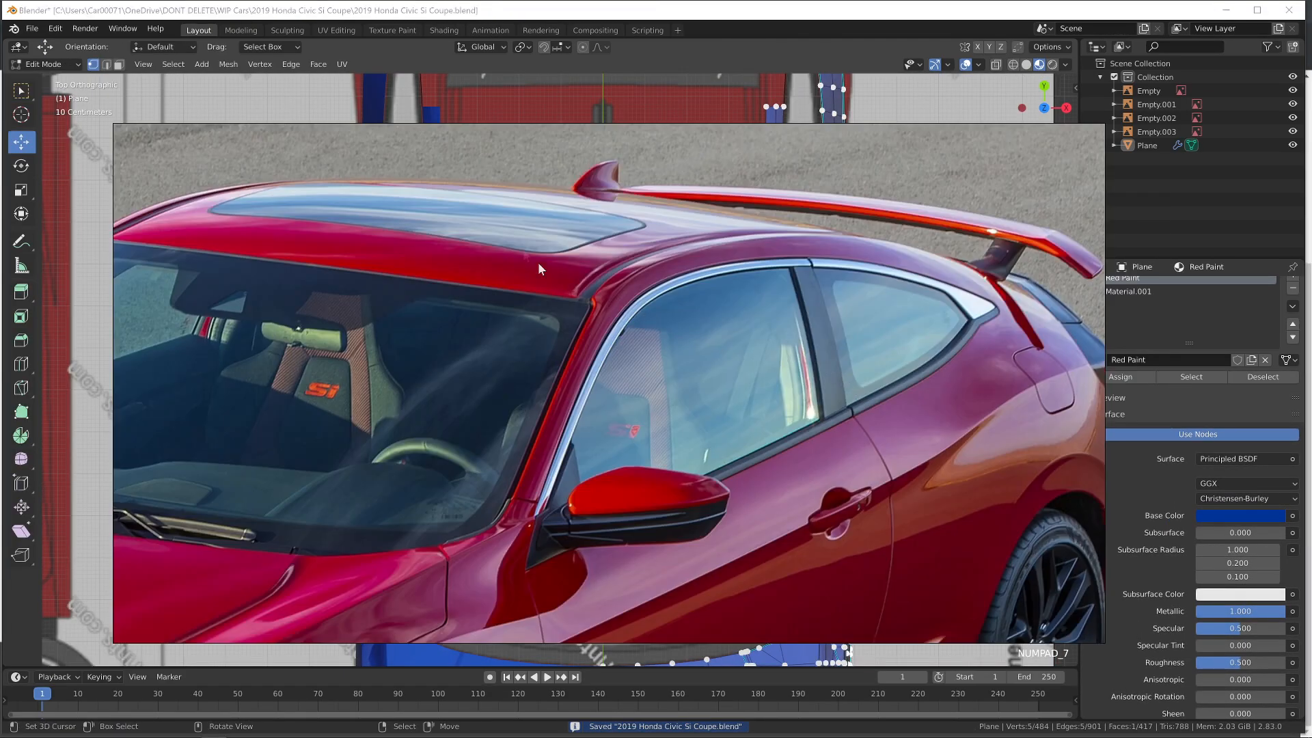
pyautogui.scroll(3, 492, 219)
pyautogui.moveTo(464, 188); pyautogui.dragTo(612, 335, button='middle')
pyautogui.hotkey('alt', 'Tab')
pyautogui.hotkey('alt', 'Tab')
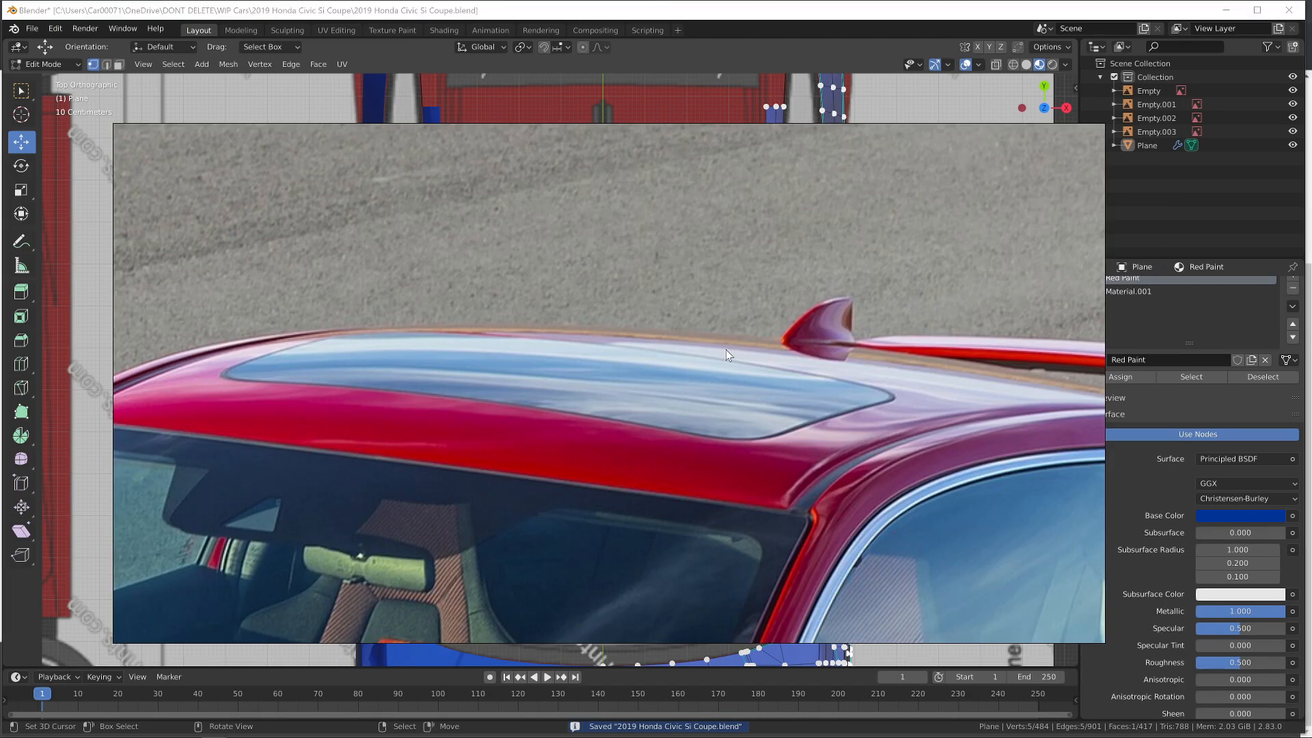
pyautogui.hotkey('alt', 'Tab')
pyautogui.press('Tab')
pyautogui.scroll(3, 825, 395)
pyautogui.press('Tab')
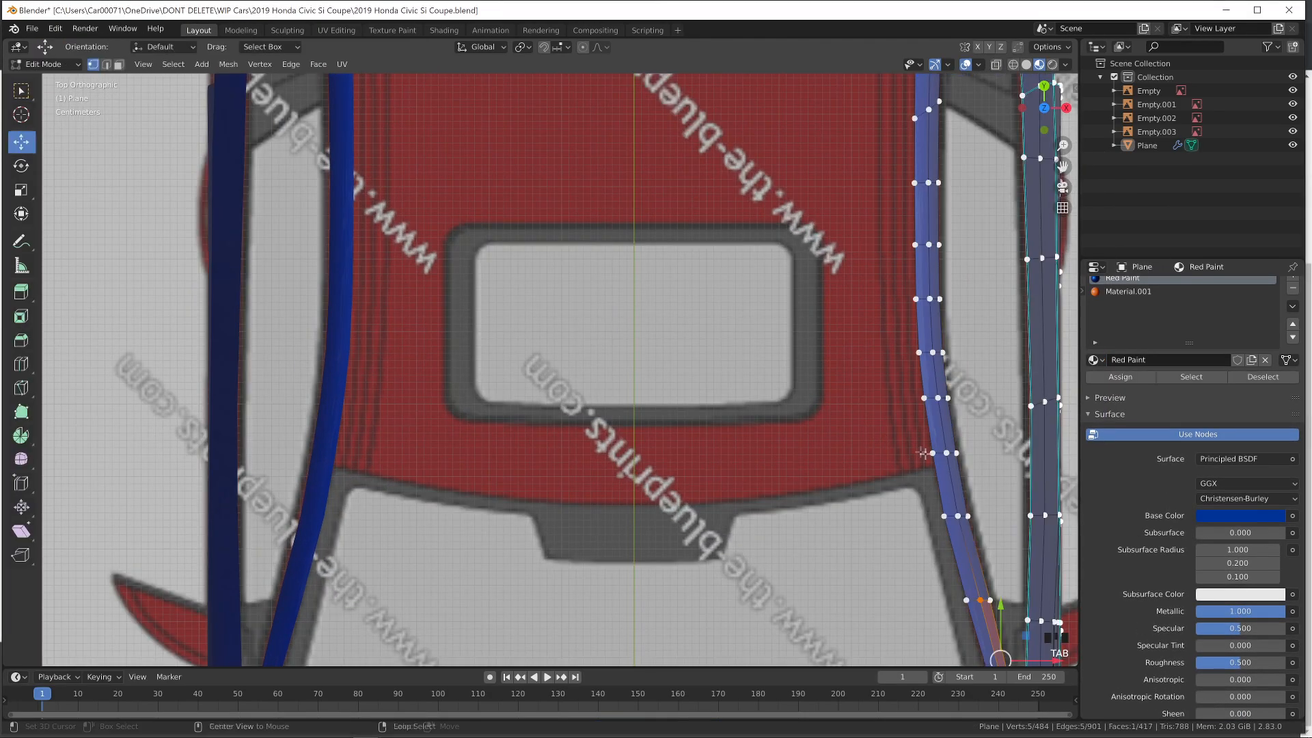
pyautogui.hotkey('alt', 'Tab')
pyautogui.scroll(3, 715, 339)
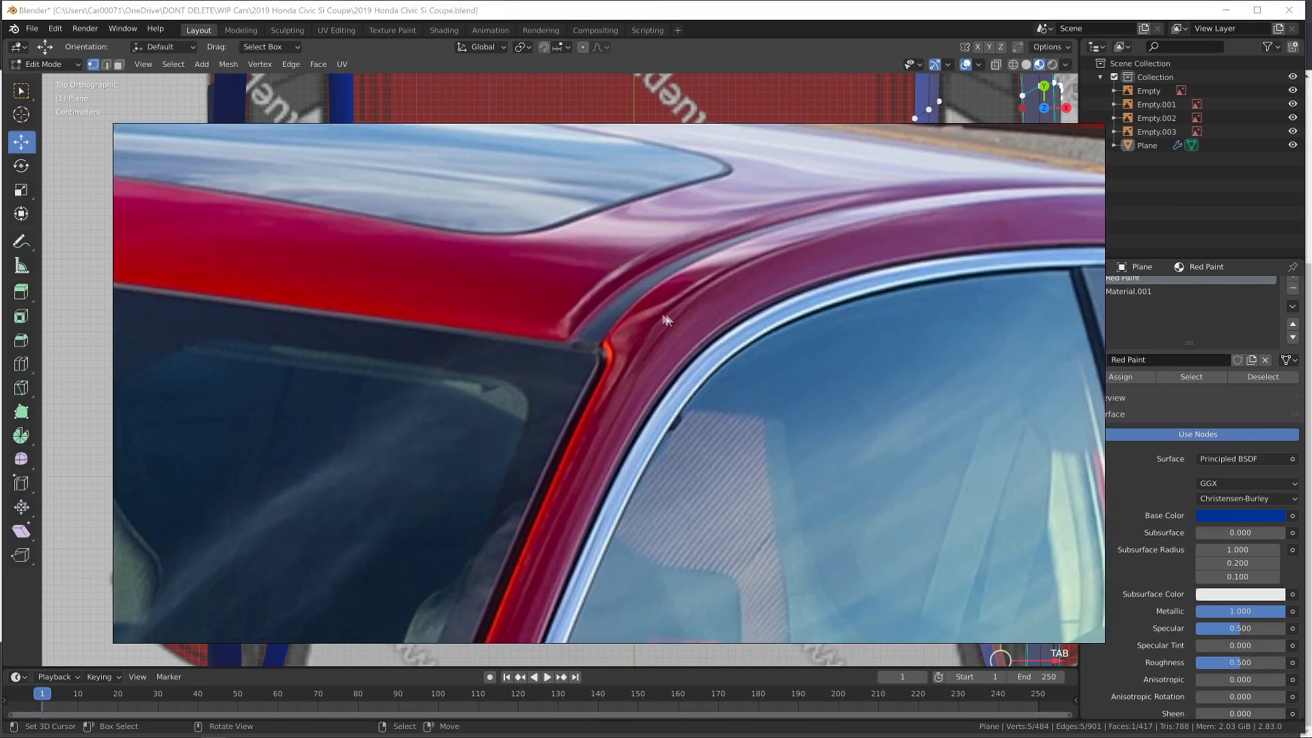
pyautogui.hotkey('alt', 'Tab')
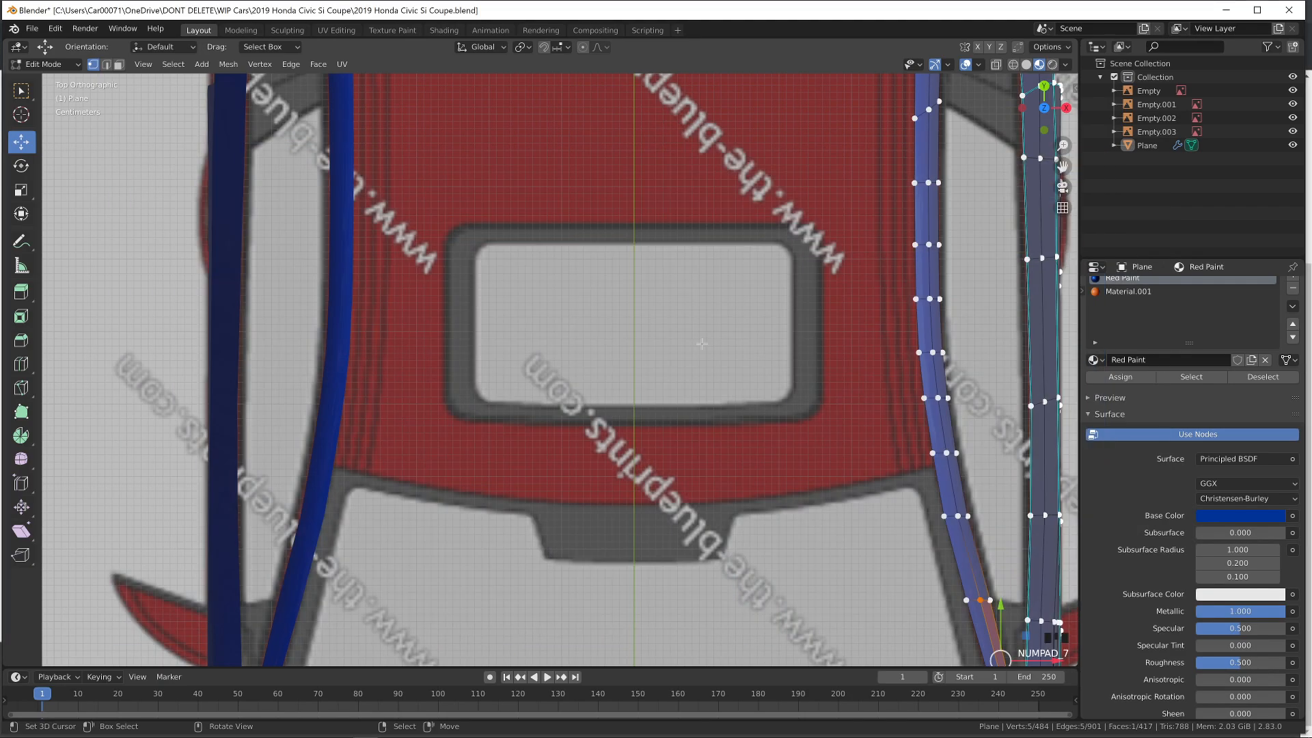
# Slide the roof rail's inner vertex near the windshield's upper corner along its edge to match the top blueprint
pyautogui.press('Tab')
pyautogui.press('Tab')
pyautogui.rightClick(931, 451)
pyautogui.scroll(-3, 745, 205)
pyautogui.keyDown('shift'); pyautogui.moveTo(744, 198); pyautogui.dragTo(713, 551, button='middle'); pyautogui.keyUp('shift')
pyautogui.keyDown('shift'); pyautogui.moveTo(712, 550); pyautogui.dragTo(653, 212, button='middle'); pyautogui.keyUp('shift')
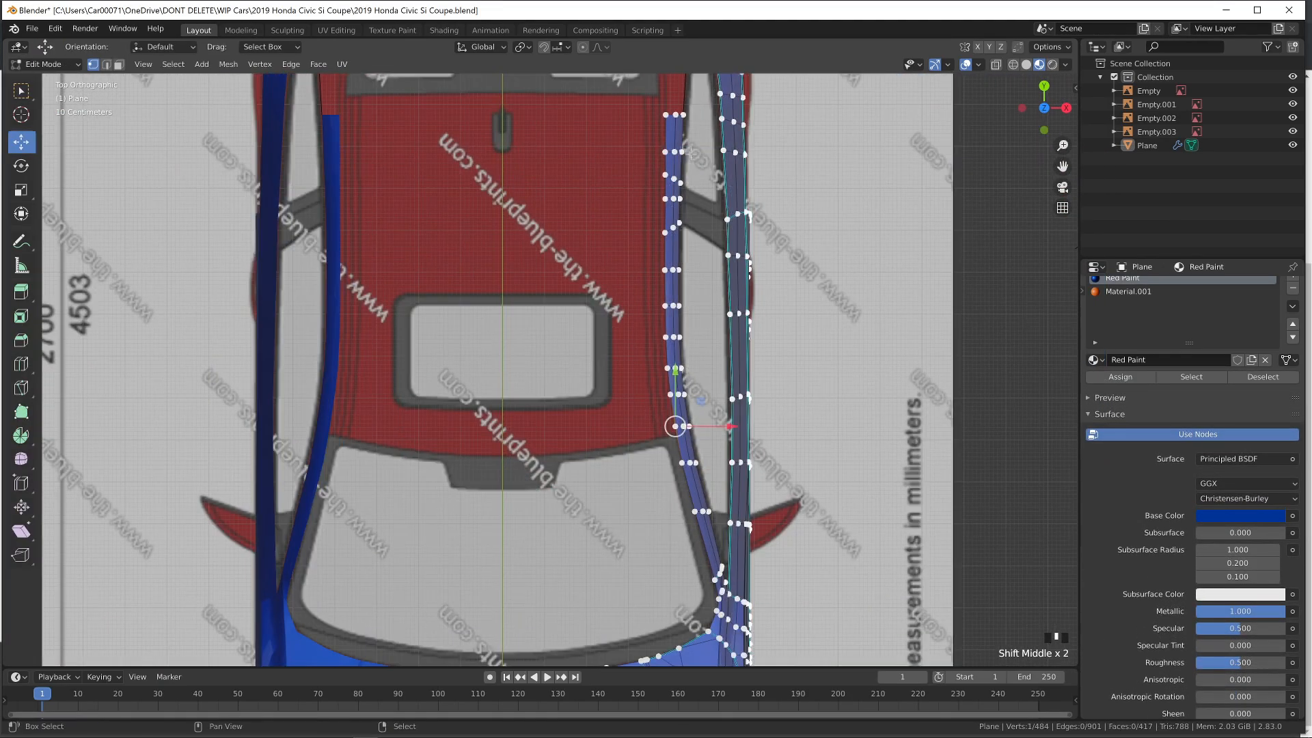
pyautogui.scroll(4, 772, 441)
pyautogui.press('g')
pyautogui.press('g')
pyautogui.click(778, 466)
# Extrude the inner vertex at the roof rail's rear end about 0.049 m rearward along Y
pyautogui.keyDown('shift'); pyautogui.moveTo(796, 199); pyautogui.dragTo(734, 663, button='middle'); pyautogui.keyUp('shift')
pyautogui.rightClick(718, 306)
pyautogui.press('e')
pyautogui.click(735, 194)
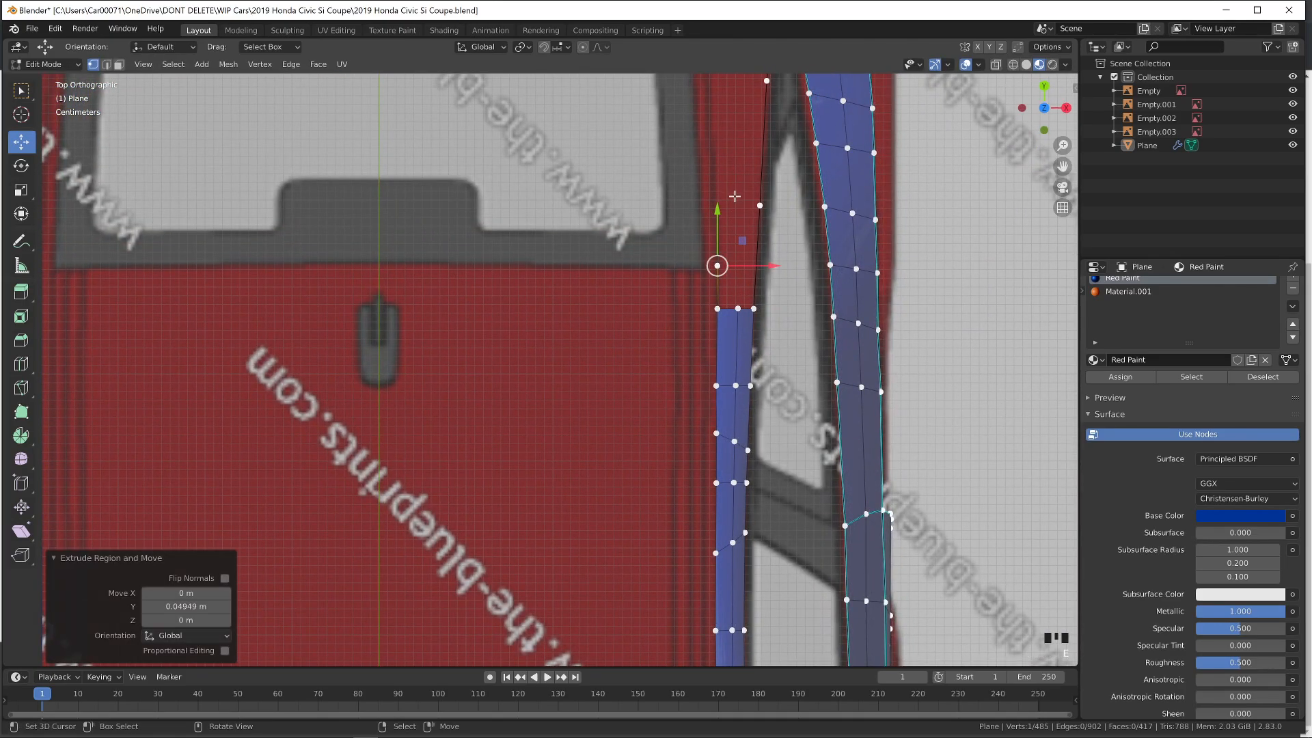
# Add a vertex on the window line just behind the roof rail's end and slide it by a factor of 0.174
pyautogui.hotkey('ctrl', 'r')
pyautogui.click(757, 276)
pyautogui.rightClick(757, 275)
pyautogui.press('g')
pyautogui.press('g')
pyautogui.click(765, 285)
# Adjust the height of the extruded vertex and the rail's rear inner corner to follow the roofline in the side blueprint
pyautogui.press('KP_3')
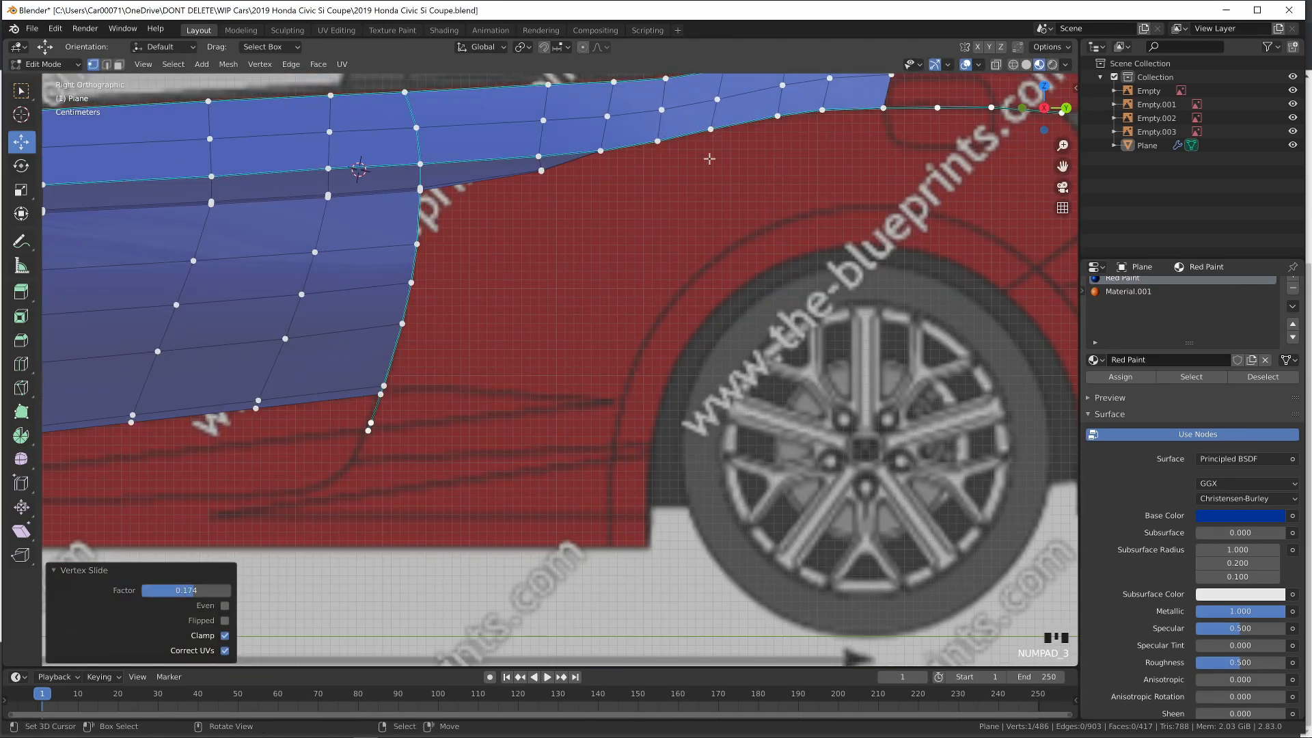
pyautogui.keyDown('shift'); pyautogui.moveTo(707, 185); pyautogui.dragTo(759, 342, button='middle'); pyautogui.keyUp('shift')
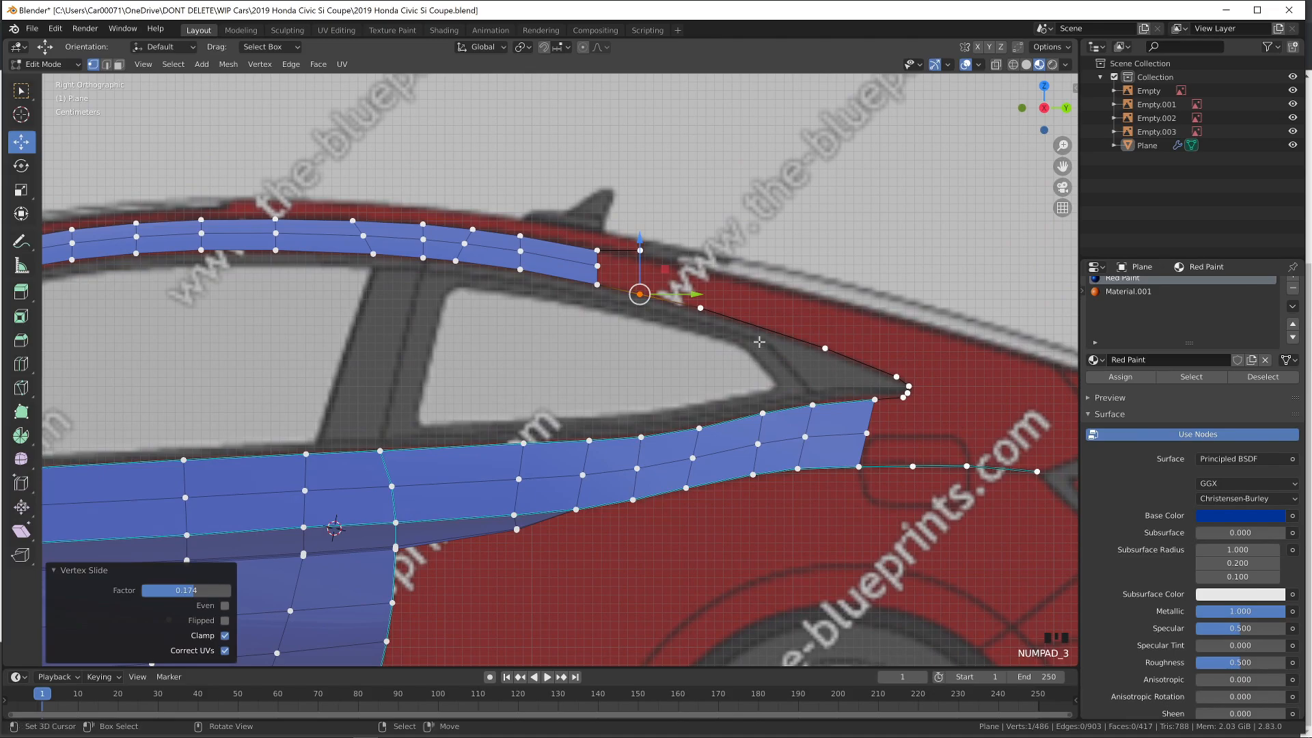
pyautogui.press('KP_Decimal')
pyautogui.scroll(5, 759, 342)
pyautogui.scroll(-7, 759, 342)
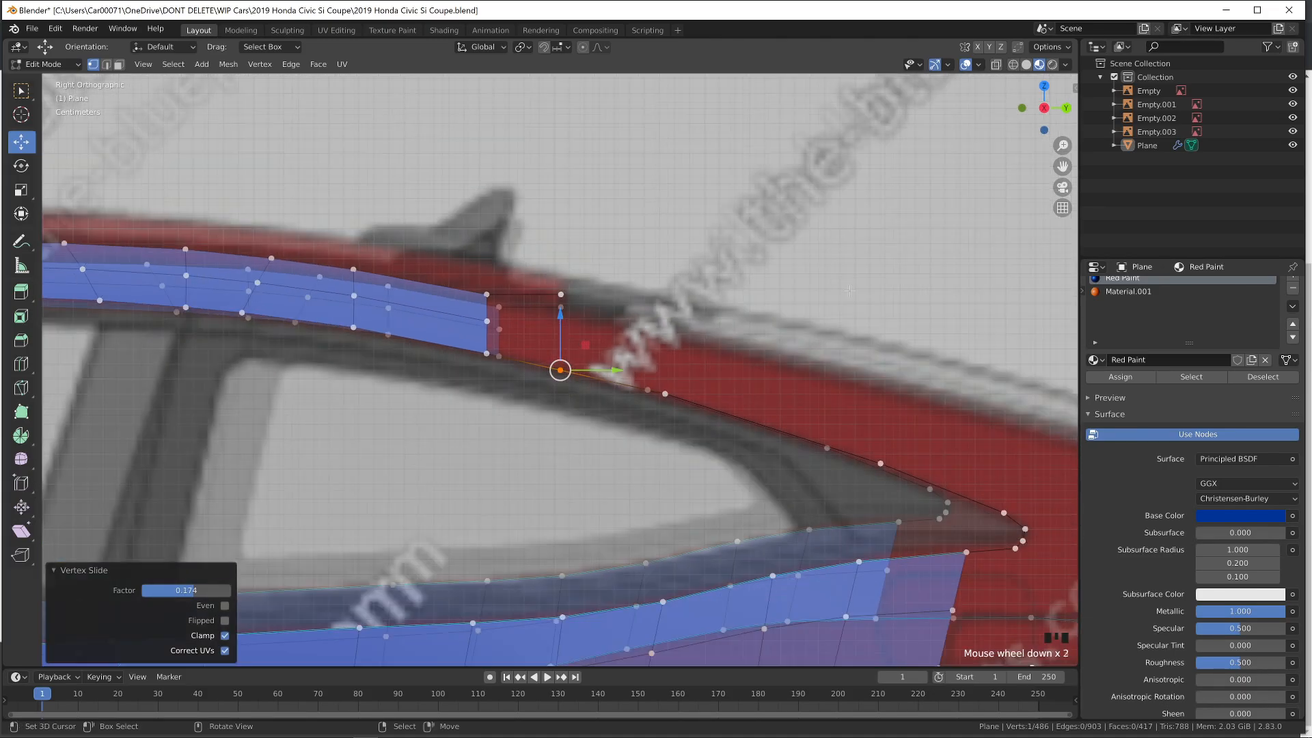
pyautogui.keyDown('shift'); pyautogui.moveTo(761, 437); pyautogui.dragTo(982, 314, button='middle'); pyautogui.keyUp('shift')
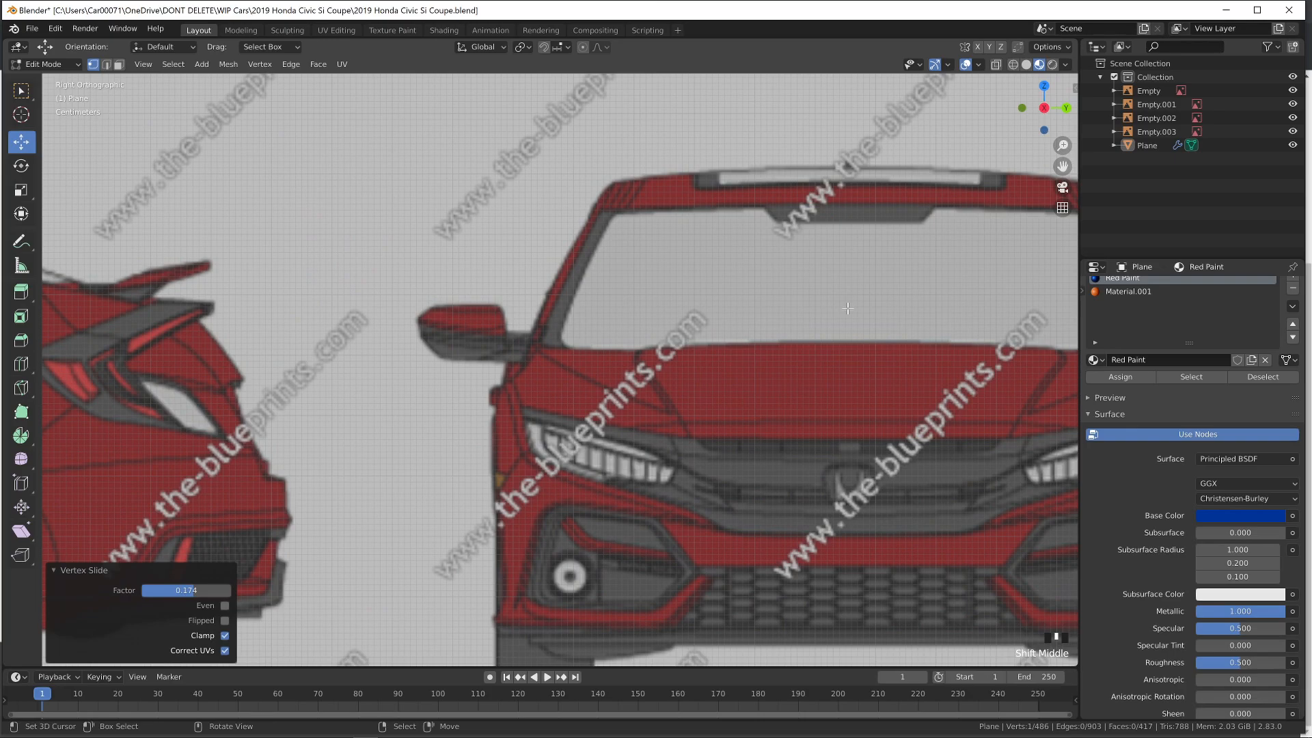
pyautogui.press('KP_Decimal')
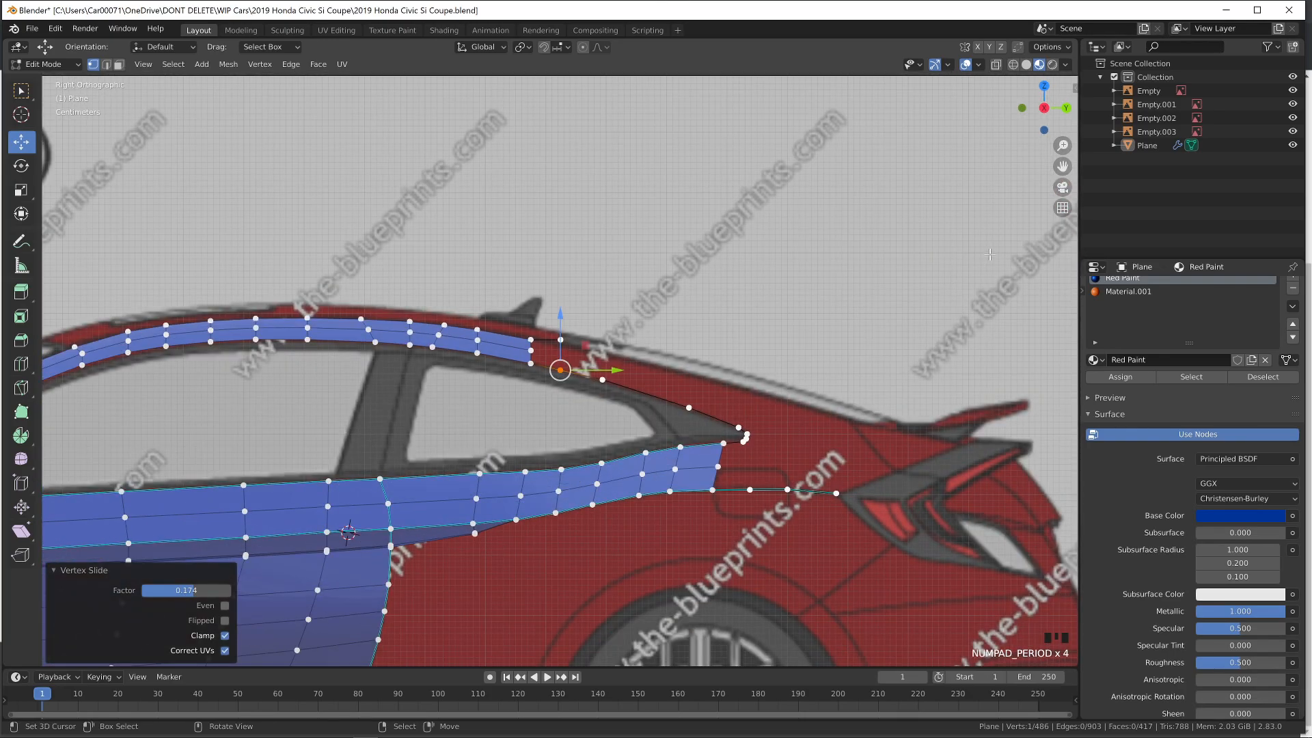
pyautogui.scroll(6, 892, 219)
pyautogui.rightClick(559, 275)
pyautogui.moveTo(560, 225); pyautogui.dragTo(561, 246)
pyautogui.rightClick(455, 266)
pyautogui.moveTo(476, 227); pyautogui.dragTo(478, 225)
# Join the new rear vertices with an edge and position a middle vertex on it to form the rail's two new end faces
pyautogui.rightClick(559, 306)
pyautogui.press('f')
pyautogui.hotkey('ctrl', 'r')
pyautogui.click(565, 324)
pyautogui.press('g')
pyautogui.click(568, 321)
pyautogui.moveTo(569, 320); pyautogui.dragTo(479, 326, button='middle')
pyautogui.press('g')
pyautogui.click(704, 339)
pyautogui.press('g')
pyautogui.click(665, 336)
pyautogui.hotkey('ctrl', 'z')
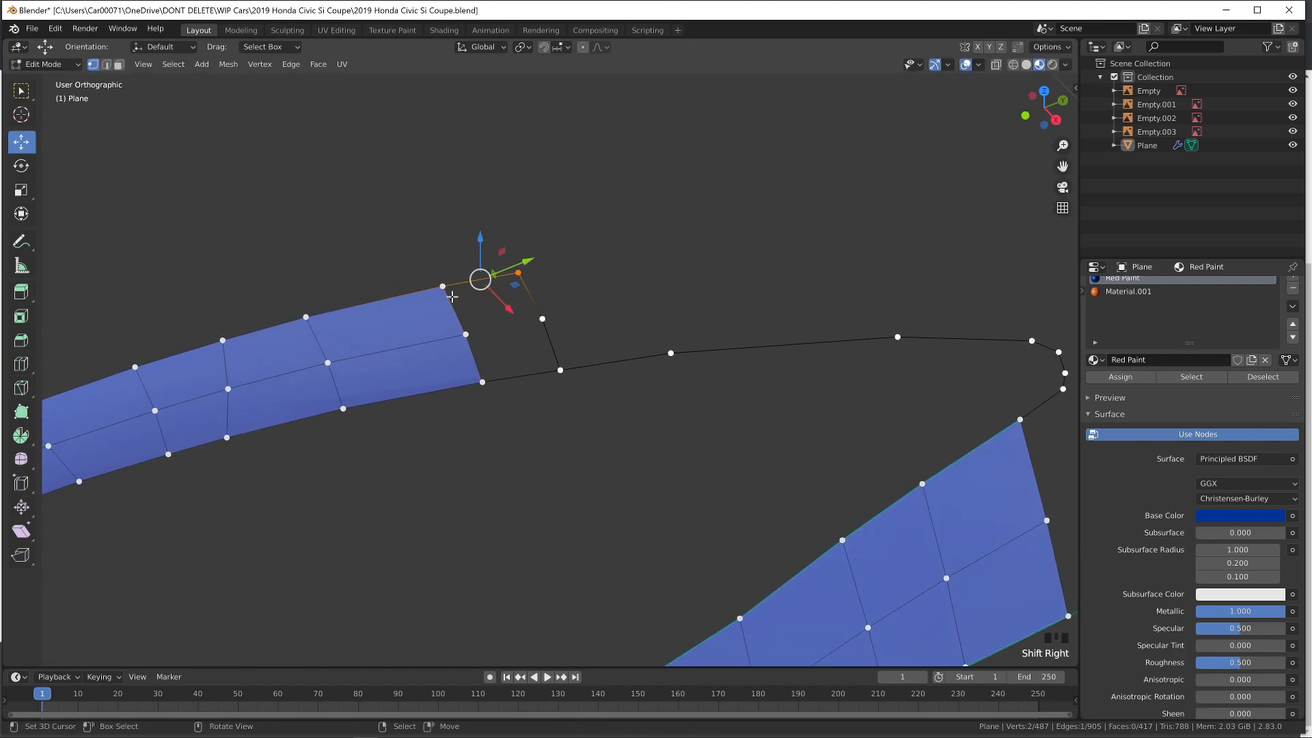
# Mark the roof rail's inner edge path as sharp, from the rear end to the windshield's upper corner
pyautogui.press('KP_7')
pyautogui.rightClick(471, 364)
pyautogui.scroll(-5, 469, 406)
pyautogui.keyDown('shift'); pyautogui.moveTo(469, 407); pyautogui.dragTo(513, 45, button='middle'); pyautogui.keyUp('shift')
pyautogui.keyDown('ctrl'); pyautogui.rightClick(593, 594); pyautogui.keyUp('ctrl')
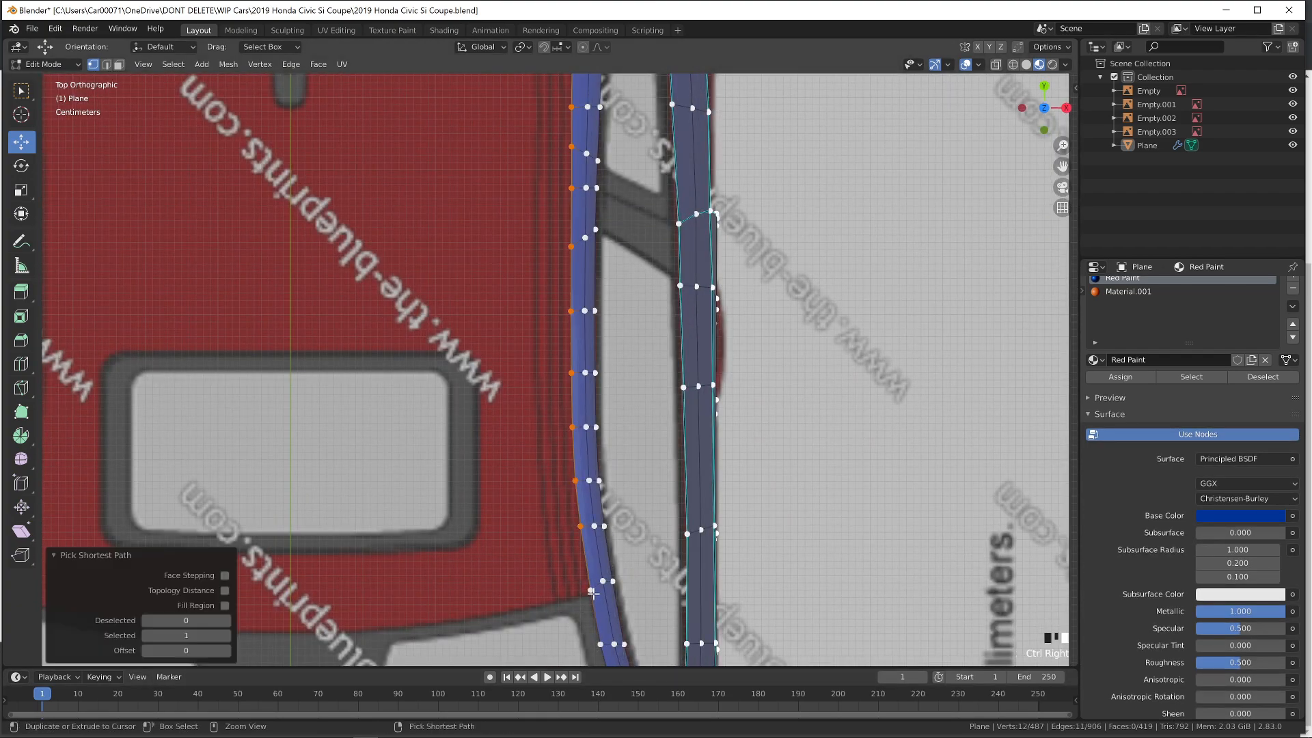
pyautogui.hotkey('ctrl', 'e')
pyautogui.click(595, 595)
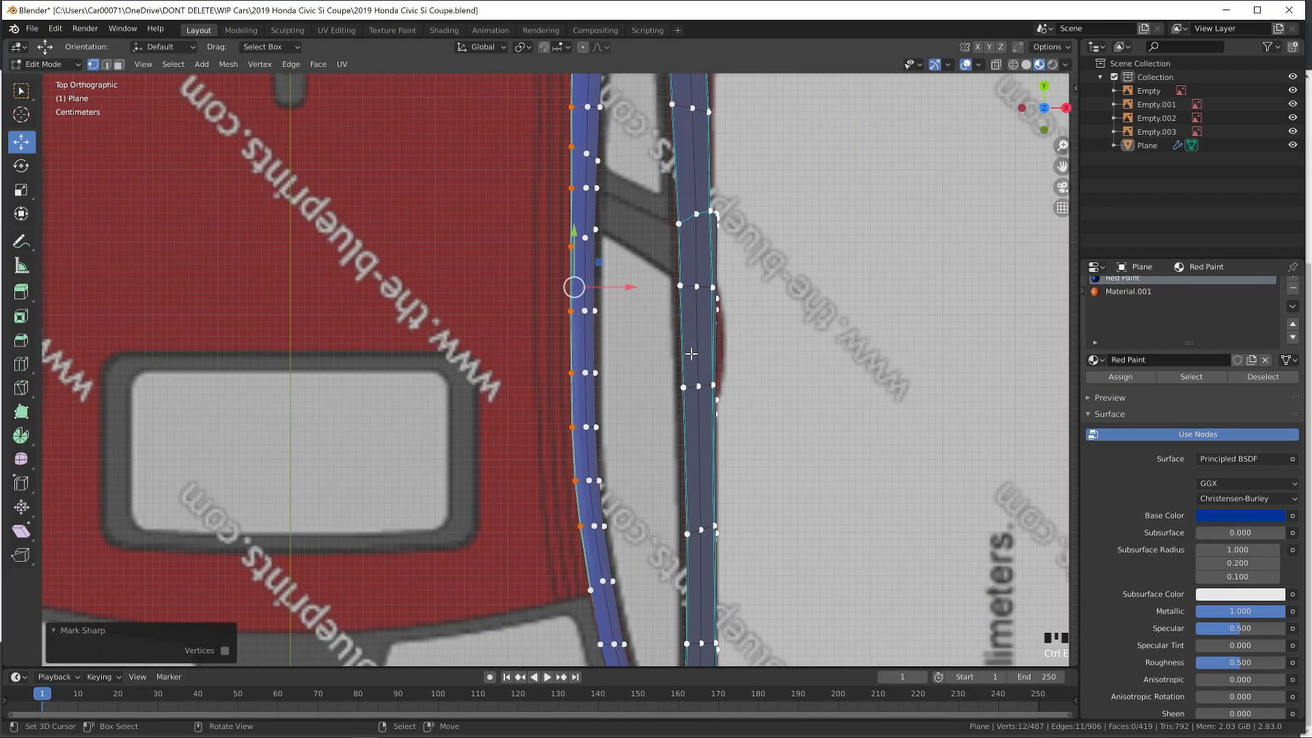
# Extrude the roof rail's inner edge three times toward the car's centre, making the first strip about 0.011 m wide
pyautogui.press('e')
pyautogui.click(683, 356)
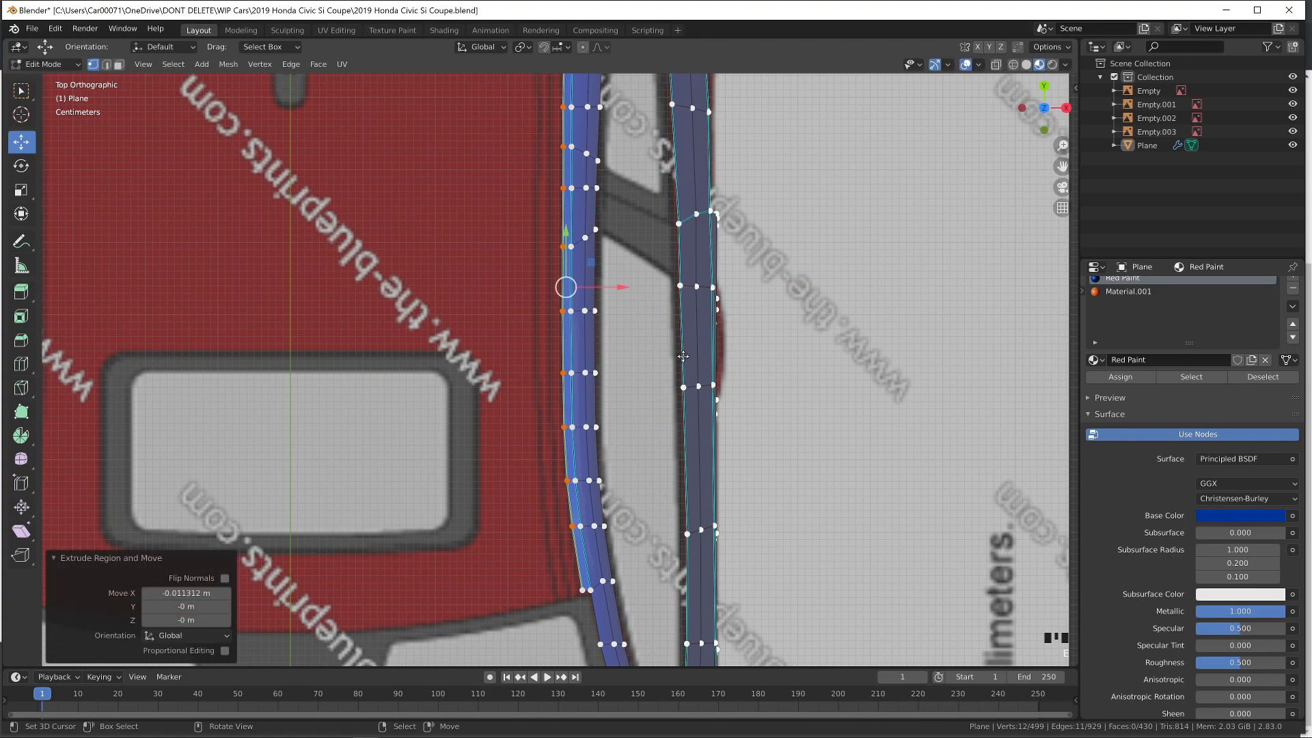
pyautogui.press('e')
pyautogui.click(668, 355)
pyautogui.press('e')
pyautogui.click(659, 357)
# Select the middle of the three new roof strips and lower it slightly, checking the result against the front blueprint
pyautogui.moveTo(578, 430); pyautogui.dragTo(571, 311, button='middle')
pyautogui.scroll(2, 571, 310)
pyautogui.keyDown('alt'); pyautogui.rightClick(554, 326); pyautogui.keyUp('alt')
pyautogui.keyDown('alt'); pyautogui.keyDown('shift'); pyautogui.rightClick(568, 326); pyautogui.keyUp('shift'); pyautogui.keyUp('alt')
pyautogui.press('KP_1')
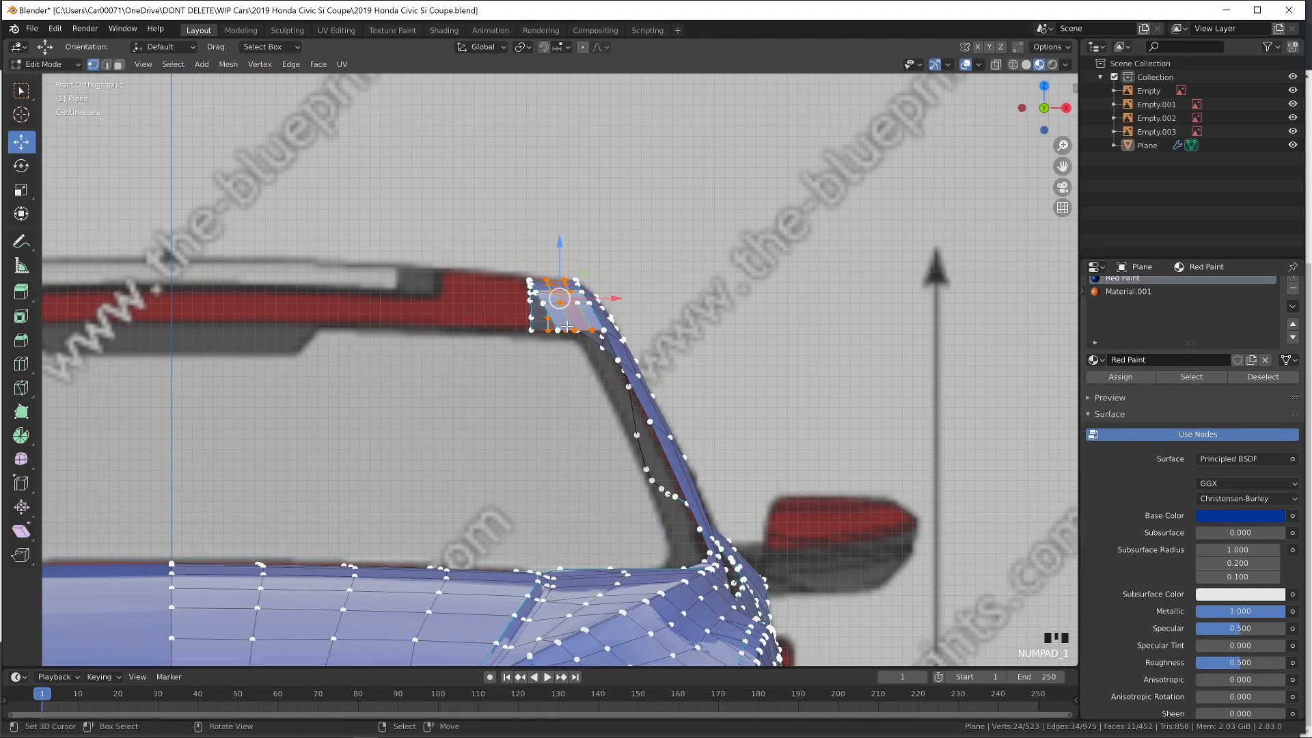
pyautogui.press('Tab')
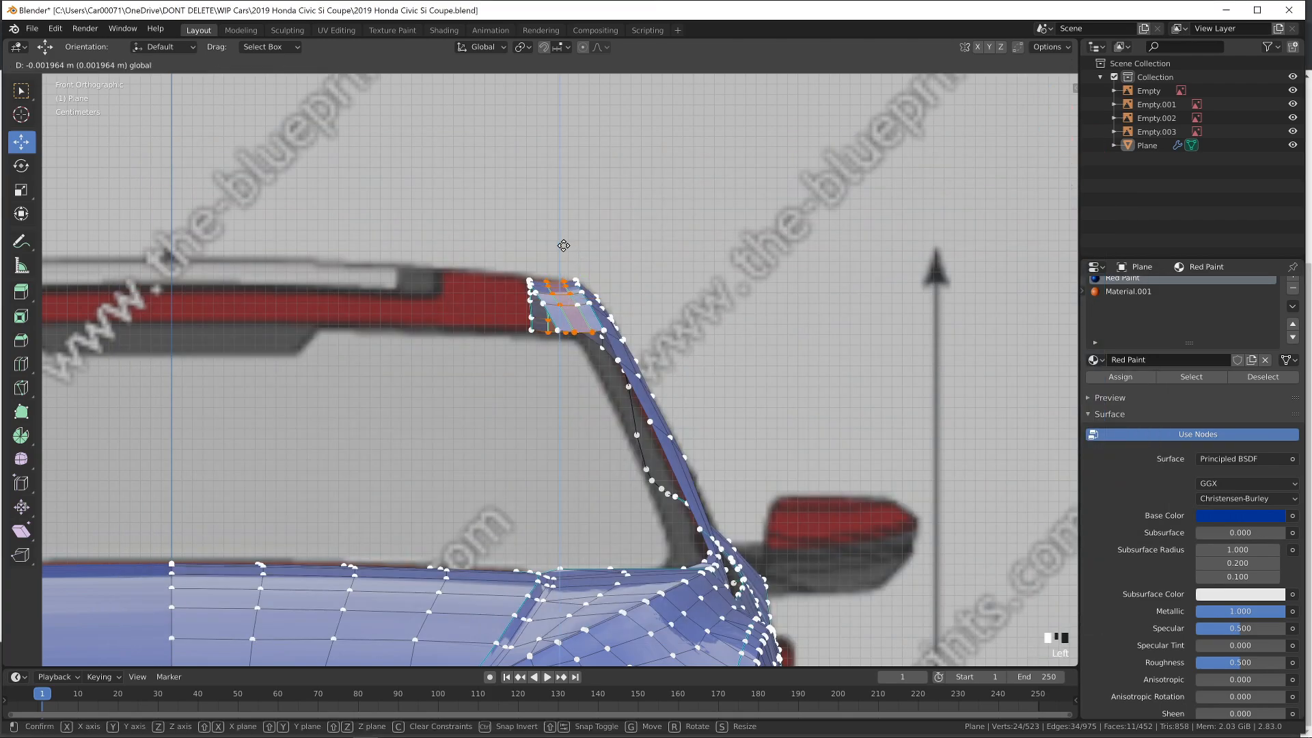
pyautogui.moveTo(592, 265); pyautogui.dragTo(586, 286, button='middle')
pyautogui.press('KP_1')
pyautogui.scroll(4, 584, 296)
pyautogui.press('Tab')
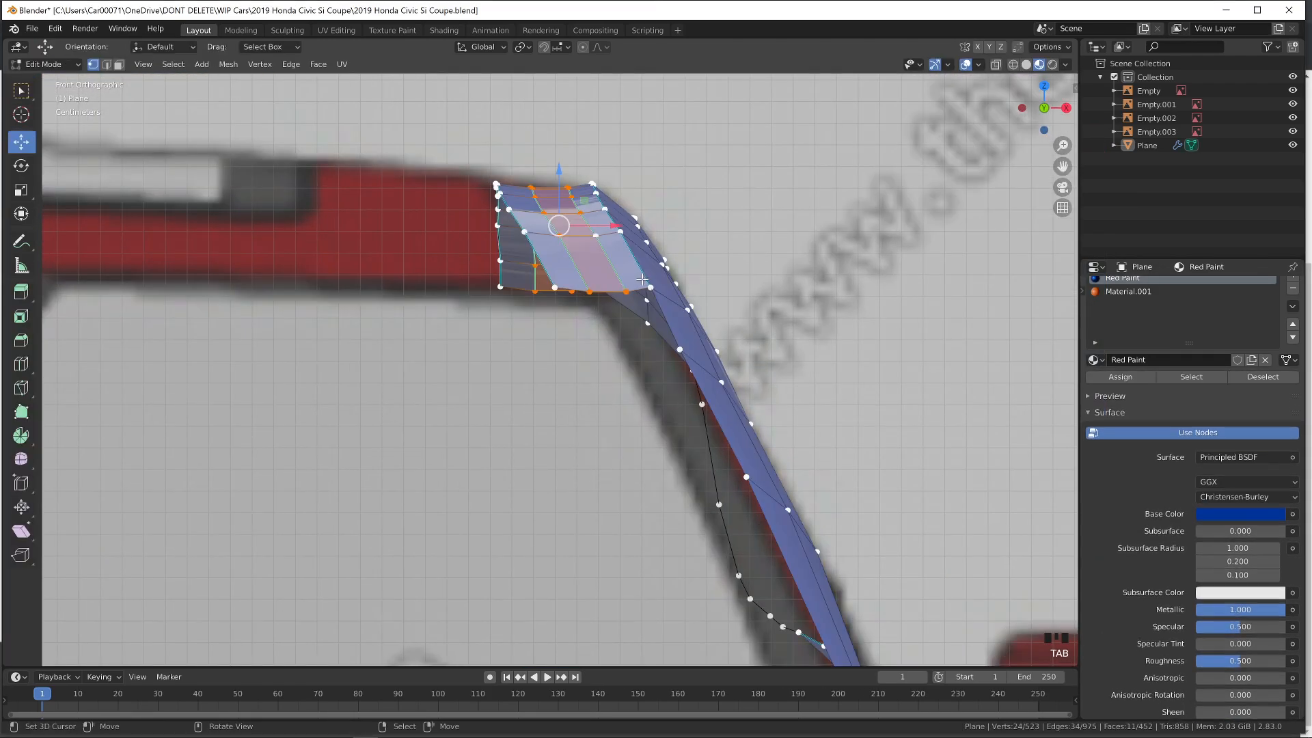
# Extrude the selected middle strip downward into a recessed roof channel and inspect it in Object Mode
pyautogui.press('e')
pyautogui.press('x')
pyautogui.press('z')
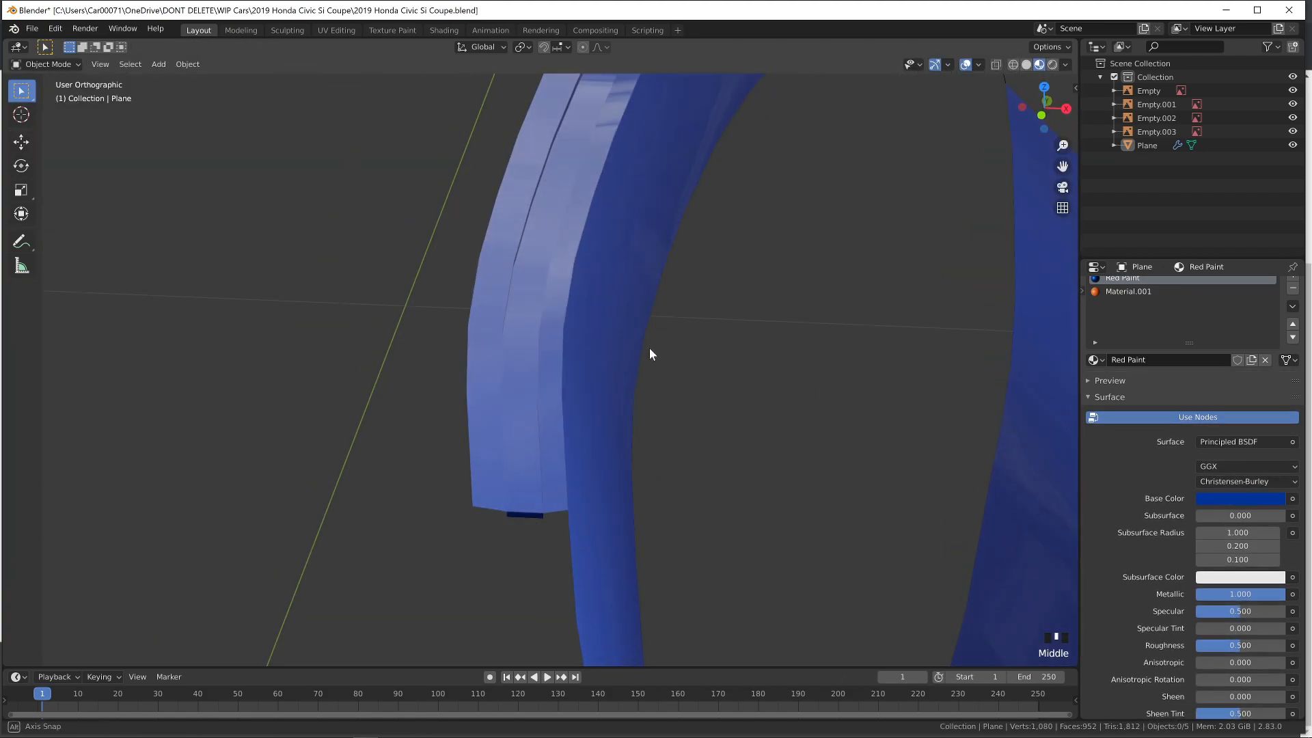
pyautogui.press('Tab')
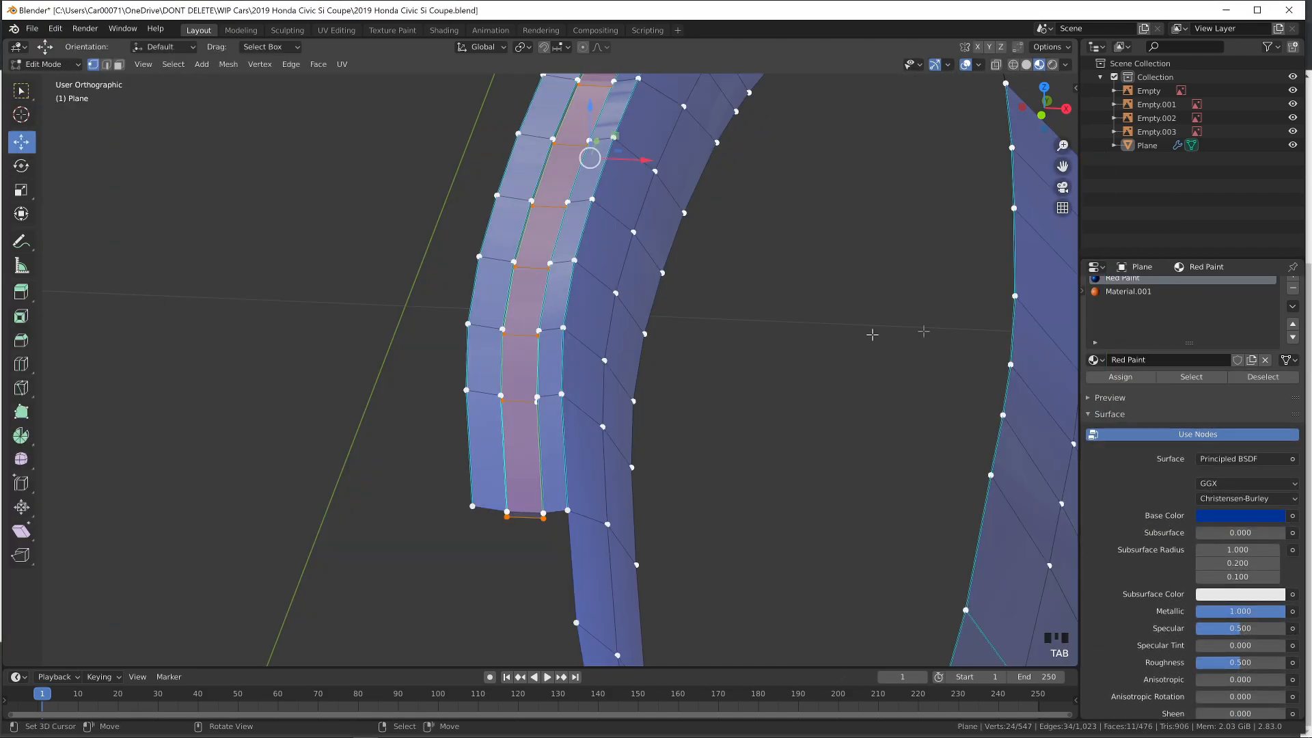
# Create a new material with a black base colour, assign it to the recessed channel faces and view the result
pyautogui.scroll(1, 1295, 294)
pyautogui.click(1292, 289)
pyautogui.click(1192, 373)
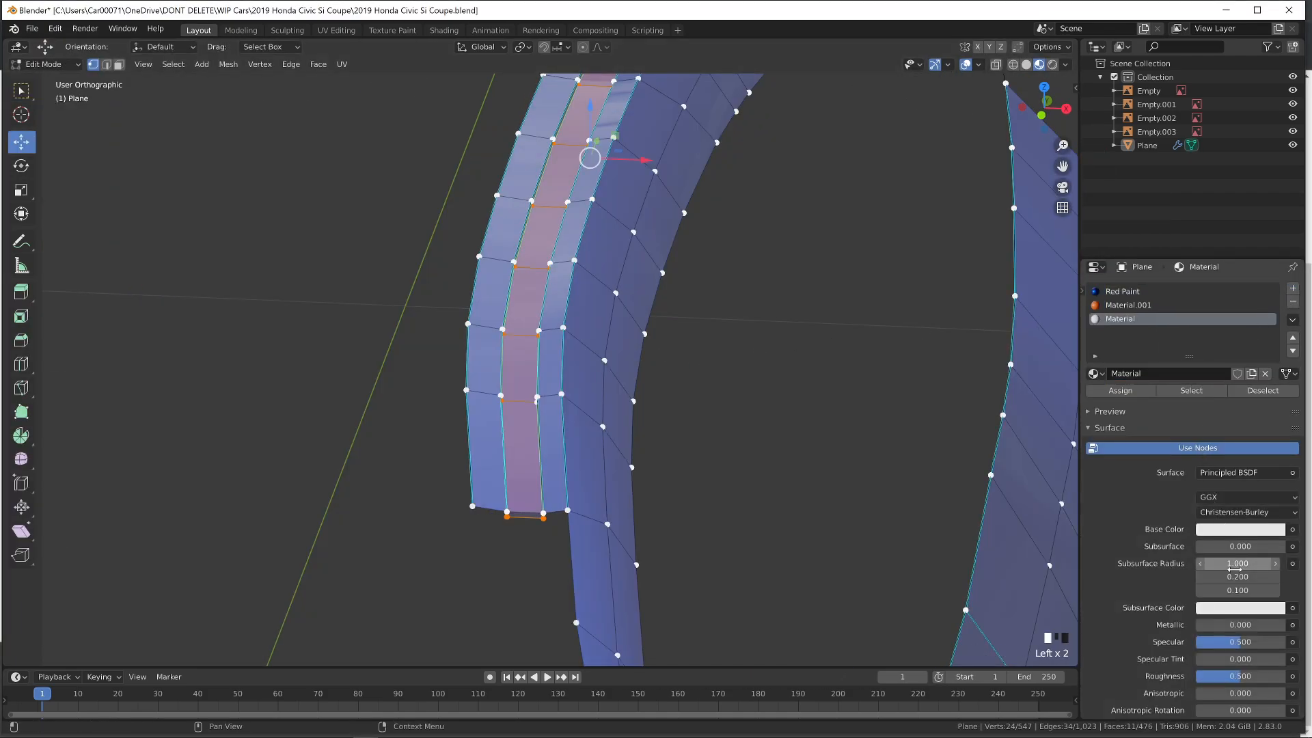
pyautogui.click(1237, 527)
pyautogui.moveTo(1274, 418); pyautogui.dragTo(1274, 429)
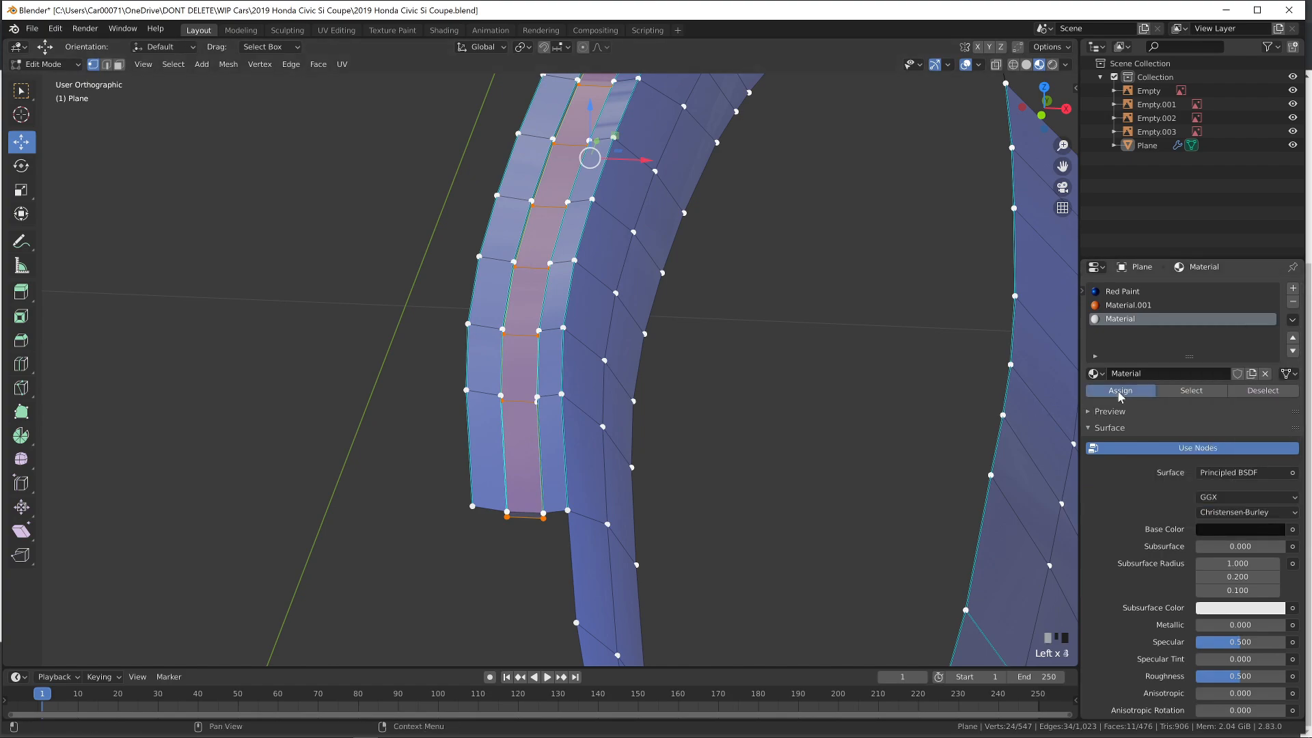
pyautogui.click(1121, 390)
pyautogui.press('Tab')
pyautogui.moveTo(569, 372); pyautogui.dragTo(465, 363, button='middle')
pyautogui.scroll(-5, 588, 519)
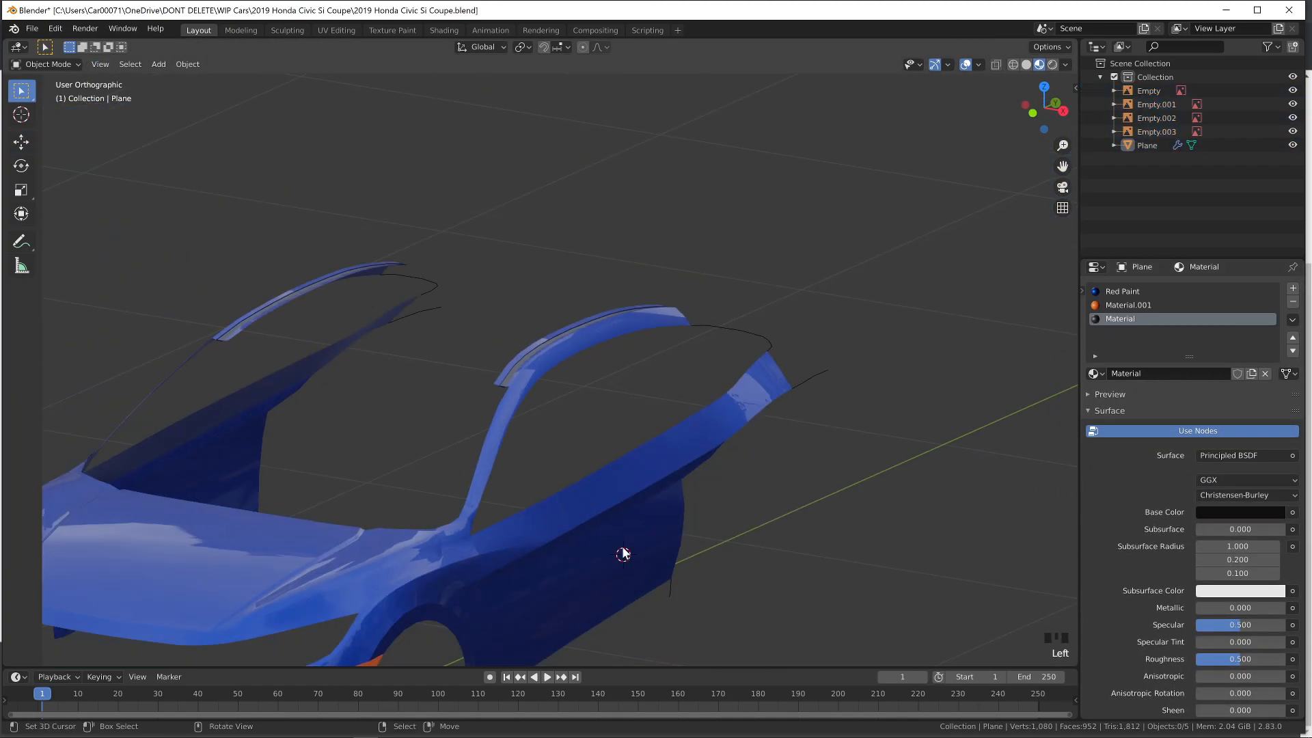
# Move the innermost front vertex of the roof channel strips forward to the windshield's upper edge in the top blueprint
pyautogui.press('KP_7')
pyautogui.press('KP_7')
pyautogui.scroll(7, 622, 548)
pyautogui.press('Tab')
pyautogui.scroll(-2, 548, 591)
pyautogui.keyDown('shift'); pyautogui.moveTo(558, 623); pyautogui.dragTo(585, 338, button='middle'); pyautogui.keyUp('shift')
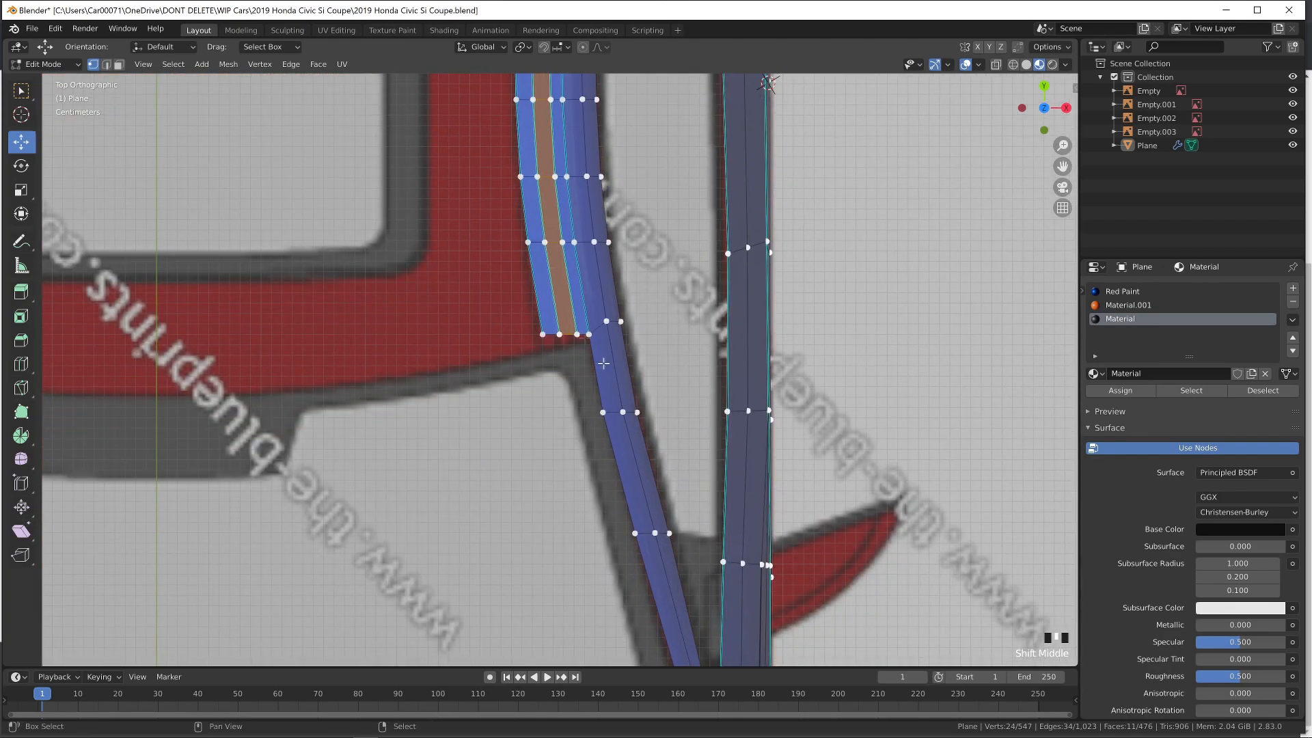
pyautogui.scroll(4, 567, 335)
pyautogui.moveTo(525, 257); pyautogui.dragTo(524, 284)
# In wireframe shading, move the channel's other front-end vertices forward so they follow the slanted windshield edge
pyautogui.rightClick(593, 300)
pyautogui.press('c')
pyautogui.rightClick(577, 305)
pyautogui.press('z')
pyautogui.press('c')
pyautogui.click(561, 296)
pyautogui.rightClick(557, 296)
pyautogui.press('c')
pyautogui.click(557, 297)
pyautogui.rightClick(556, 298)
pyautogui.moveTo(558, 266); pyautogui.dragTo(595, 269)
pyautogui.press('c')
pyautogui.click(594, 295)
pyautogui.rightClick(594, 294)
# Inspect the roof channel from front to rear in Object Mode and check its shading
pyautogui.scroll(-4, 595, 269)
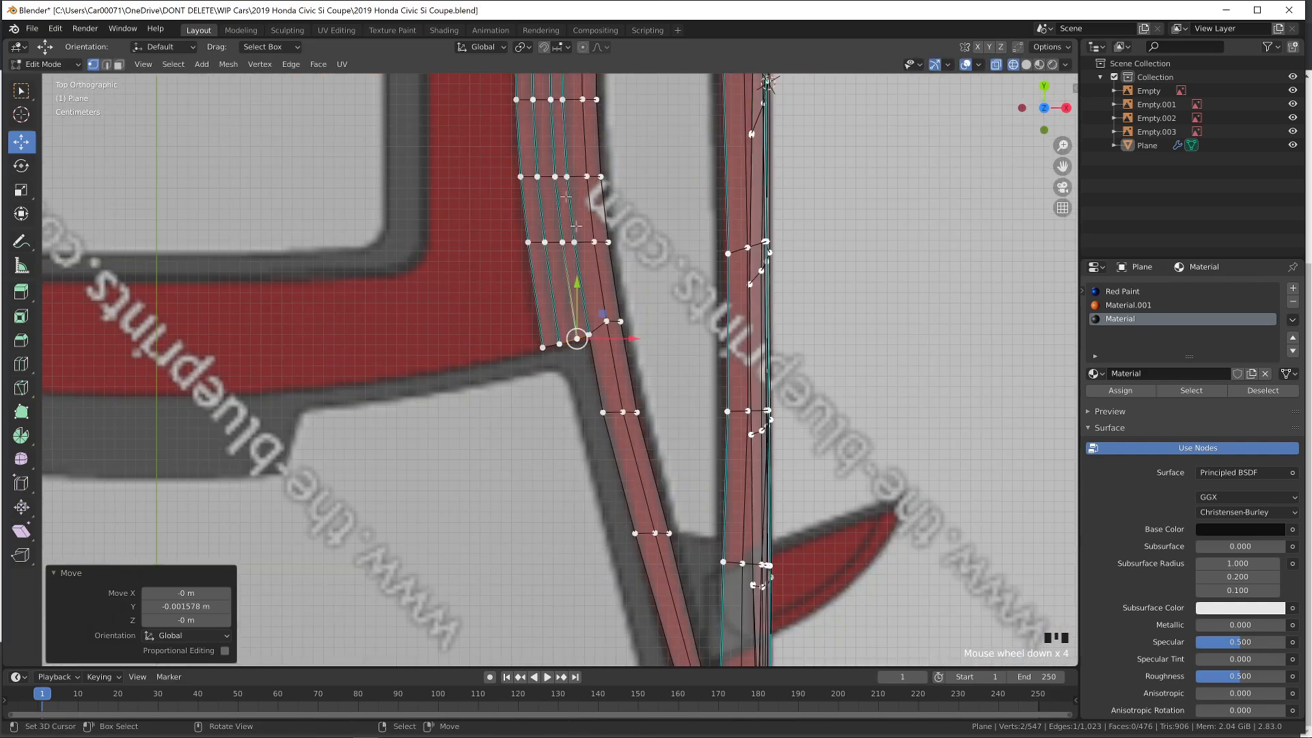
pyautogui.keyDown('shift'); pyautogui.moveTo(593, 263); pyautogui.dragTo(632, 506, button='middle'); pyautogui.keyUp('shift')
pyautogui.keyDown('shift'); pyautogui.moveTo(581, 205); pyautogui.dragTo(602, 431, button='middle'); pyautogui.keyUp('shift')
pyautogui.scroll(-5, 601, 430)
pyautogui.press('Tab')
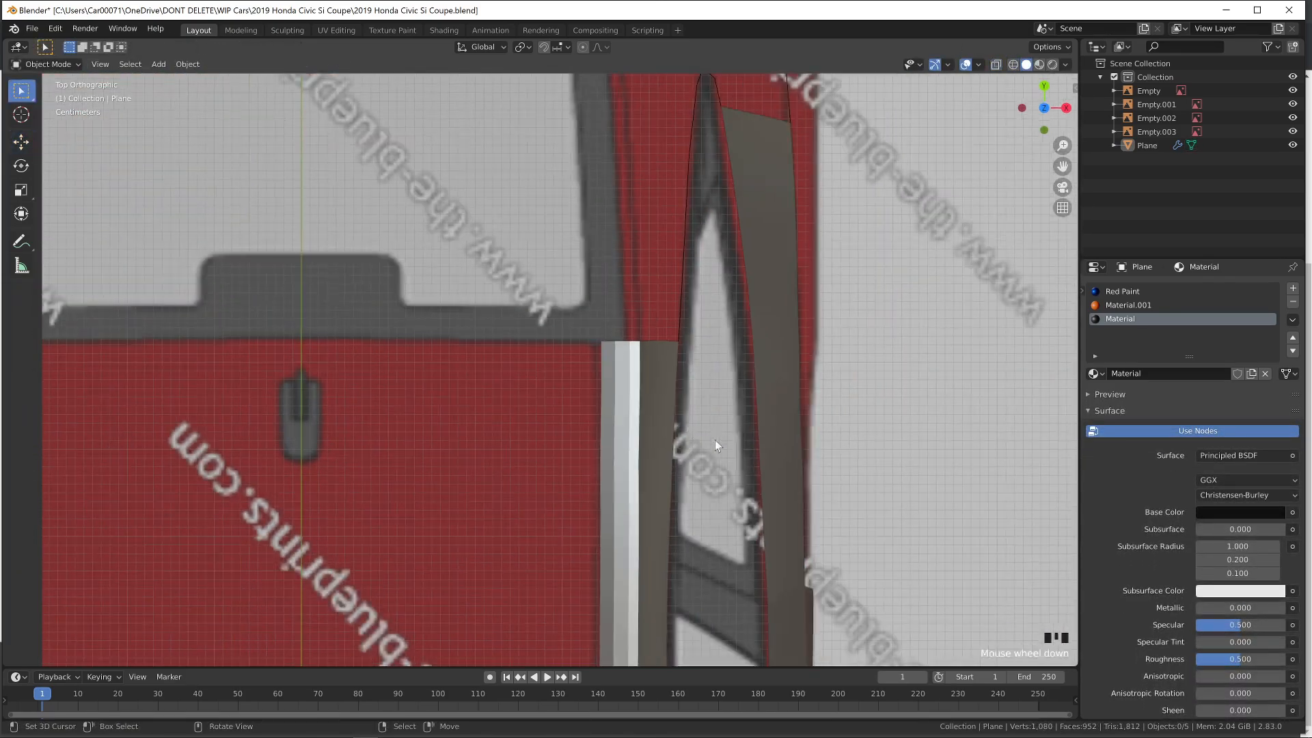
pyautogui.scroll(-2, 683, 478)
pyautogui.moveTo(666, 510); pyautogui.dragTo(620, 404, button='middle')
pyautogui.press('z')
pyautogui.moveTo(623, 478)
pyautogui.mouseDown(button='middle')
pyautogui.moveTo(639, 559)
pyautogui.moveTo(658, 558)
pyautogui.mouseUp(button='middle')
# Lower the inner edge of the roof channel strips slightly in front view and check the shape in Object Mode
pyautogui.press('KP_1')
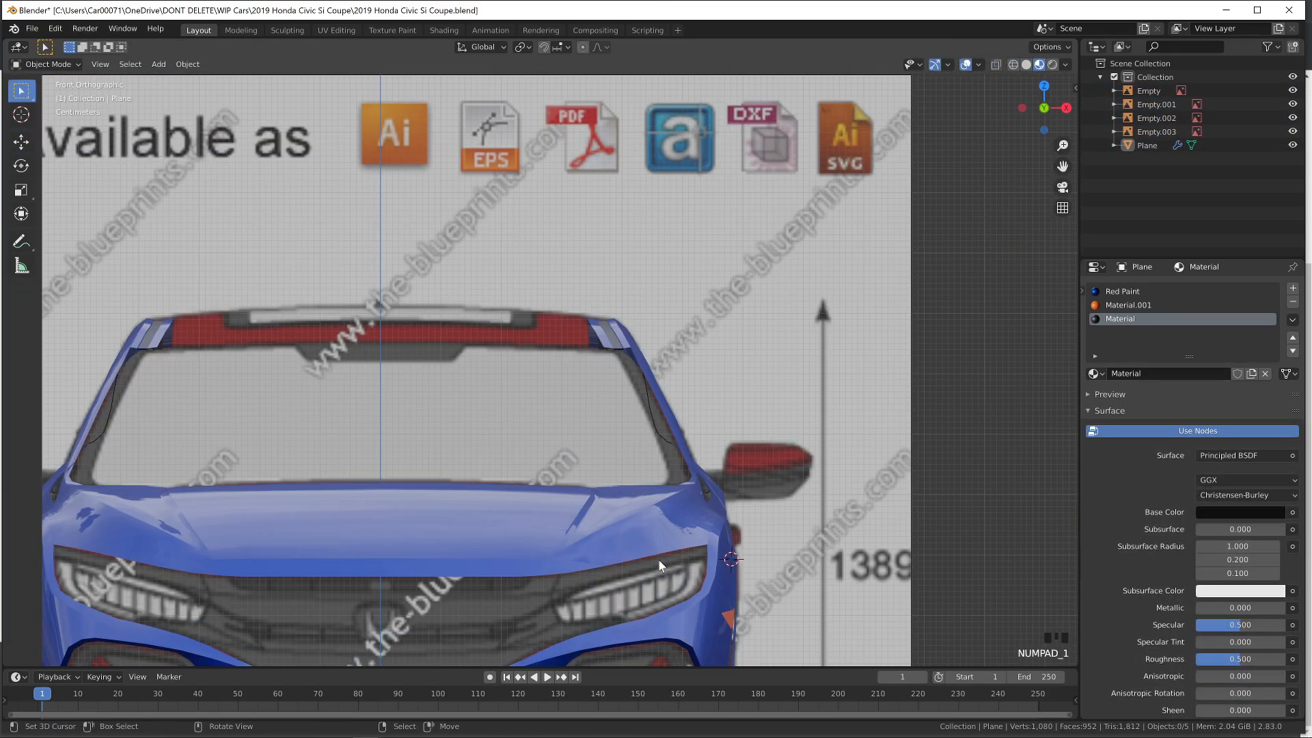
pyautogui.scroll(6, 658, 555)
pyautogui.press('Tab')
pyautogui.moveTo(650, 190); pyautogui.dragTo(650, 196)
pyautogui.press('Tab')
pyautogui.moveTo(670, 239); pyautogui.dragTo(665, 249, button='middle')
pyautogui.scroll(-1, 667, 264)
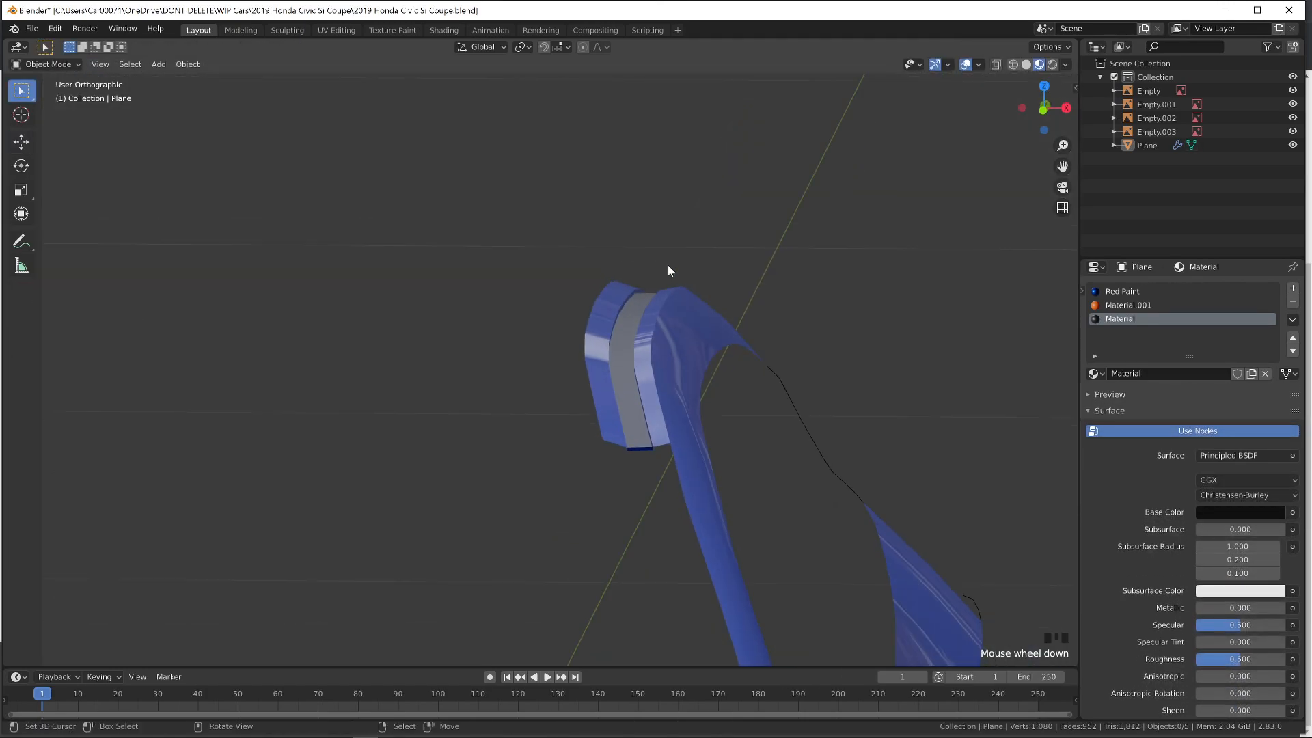
# Extrude the roof channel's inner edge along X in three stages, up to the car's centreline in the top blueprint
pyautogui.press('KP_7')
pyautogui.press('Tab')
pyautogui.scroll(-4, 673, 266)
pyautogui.keyDown('shift'); pyautogui.moveTo(714, 534); pyautogui.dragTo(817, 261, button='middle'); pyautogui.keyUp('shift')
pyautogui.scroll(-2, 816, 261)
pyautogui.press('e')
pyautogui.press('x')
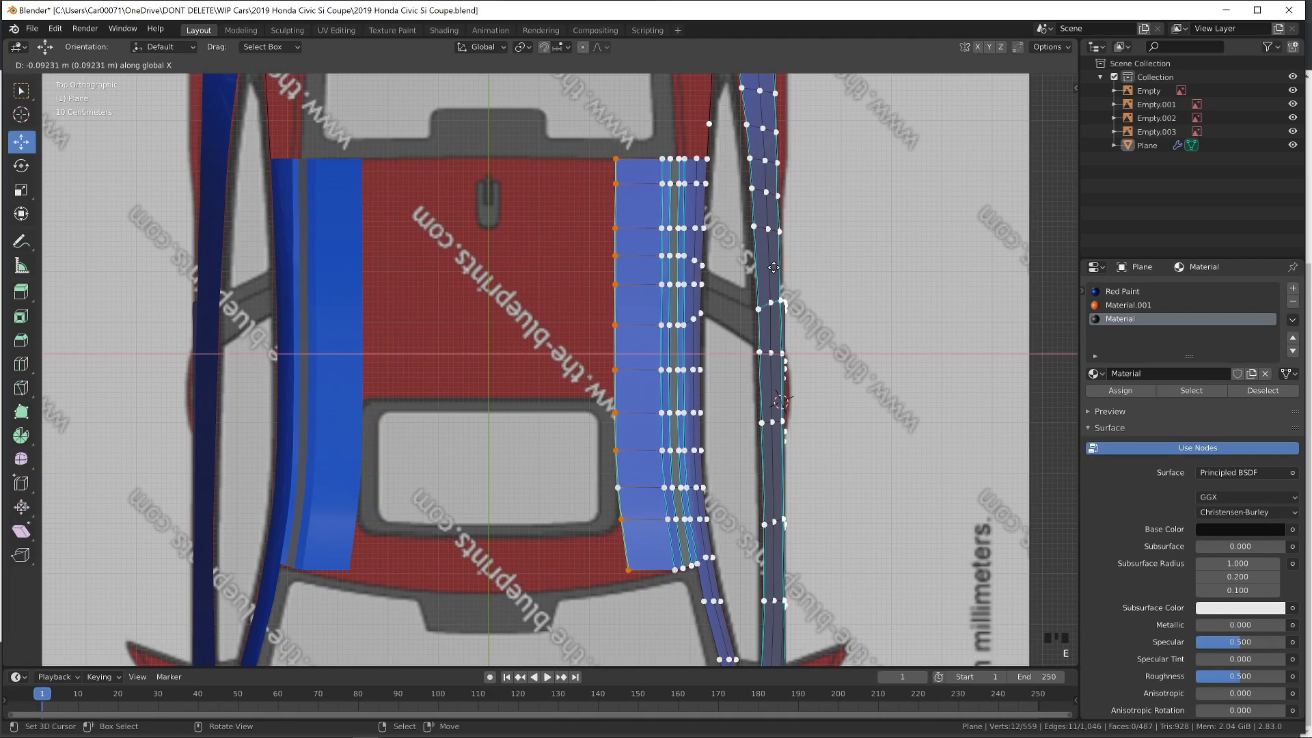
pyautogui.click(774, 268)
pyautogui.press('e')
pyautogui.press('x')
pyautogui.click(692, 269)
pyautogui.press('e')
pyautogui.press('x')
pyautogui.click(377, 270)
# In wireframe shading, shift the roof panel's centre loop forward, then scale it and the adjacent middle loop to the blueprint's roof length
pyautogui.press('KP_1')
pyautogui.press('KP_7')
pyautogui.hotkey('shift', 'z')
pyautogui.moveTo(488, 328)
pyautogui.mouseDown()
pyautogui.moveTo(485, 337)
pyautogui.moveTo(487, 311)
pyautogui.moveTo(530, 319)
pyautogui.moveTo(517, 329)
pyautogui.moveTo(543, 317)
pyautogui.mouseUp()
pyautogui.press('s')
pyautogui.click(591, 312)
pyautogui.keyDown('alt'); pyautogui.rightClick(536, 291); pyautogui.keyUp('alt')
pyautogui.keyDown('alt'); pyautogui.rightClick(535, 302); pyautogui.keyUp('alt')
pyautogui.press('s')
pyautogui.click(714, 275)
# Scale the roof panel's centreline loop again, by about 1.018
pyautogui.keyDown('alt'); pyautogui.rightClick(492, 321); pyautogui.keyUp('alt')
pyautogui.press('s')
pyautogui.rightClick(531, 311)
pyautogui.press('s')
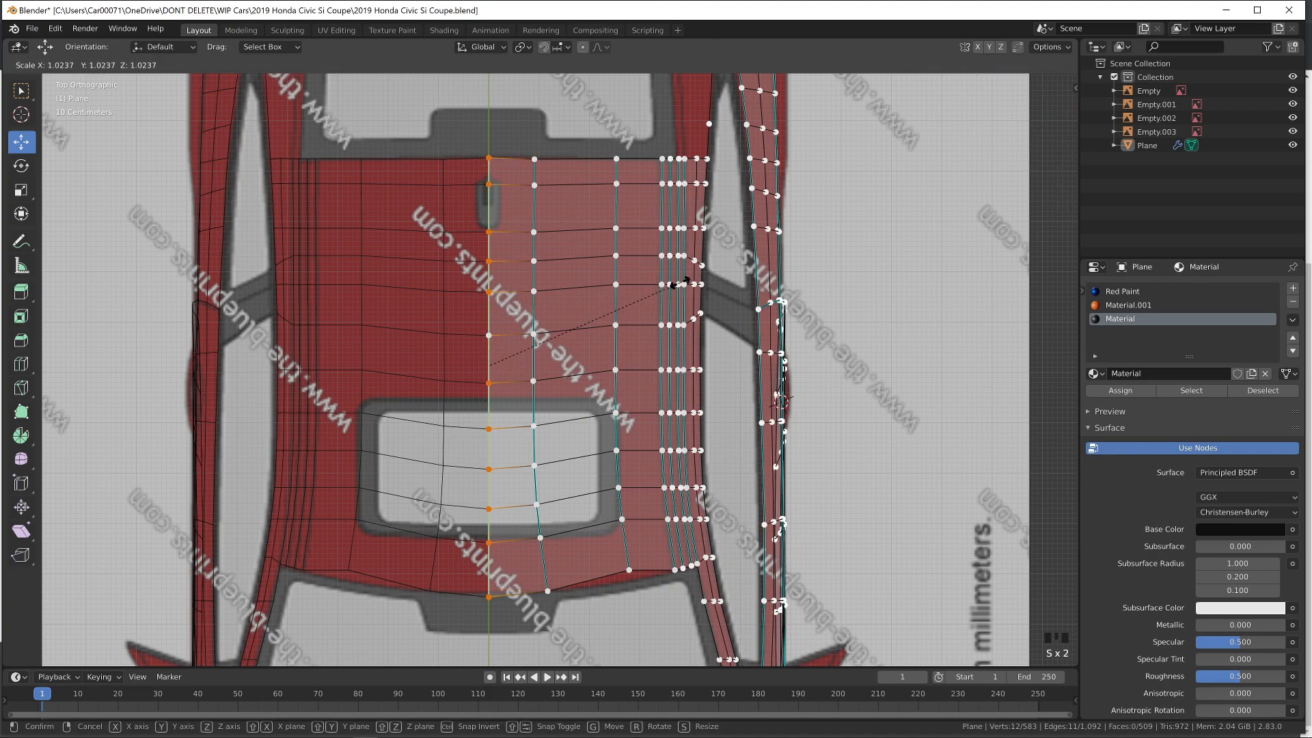
pyautogui.click(663, 290)
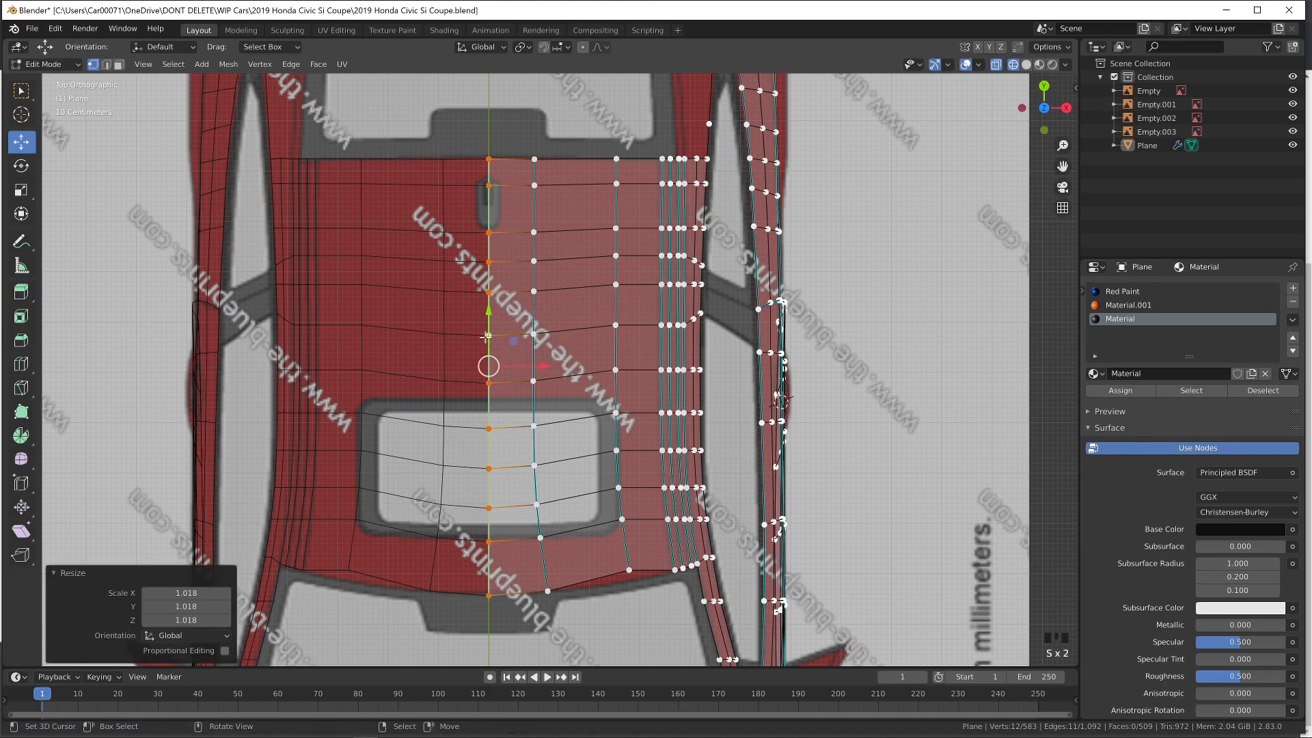
# Scale the roof panel's outer lengthwise loop by about 1.028 and shift it slightly toward the windshield
pyautogui.keyDown('alt'); pyautogui.rightClick(617, 308); pyautogui.keyUp('alt')
pyautogui.press('s')
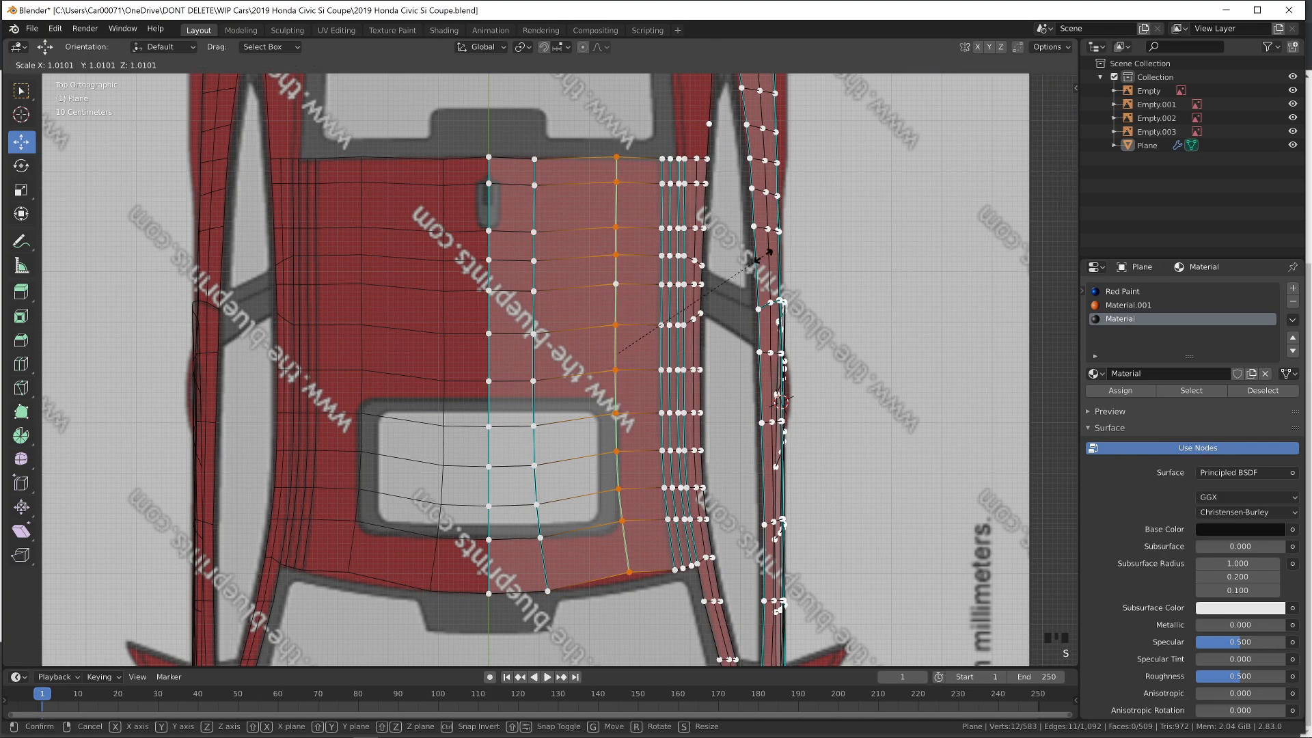
pyautogui.click(687, 268)
pyautogui.press('g')
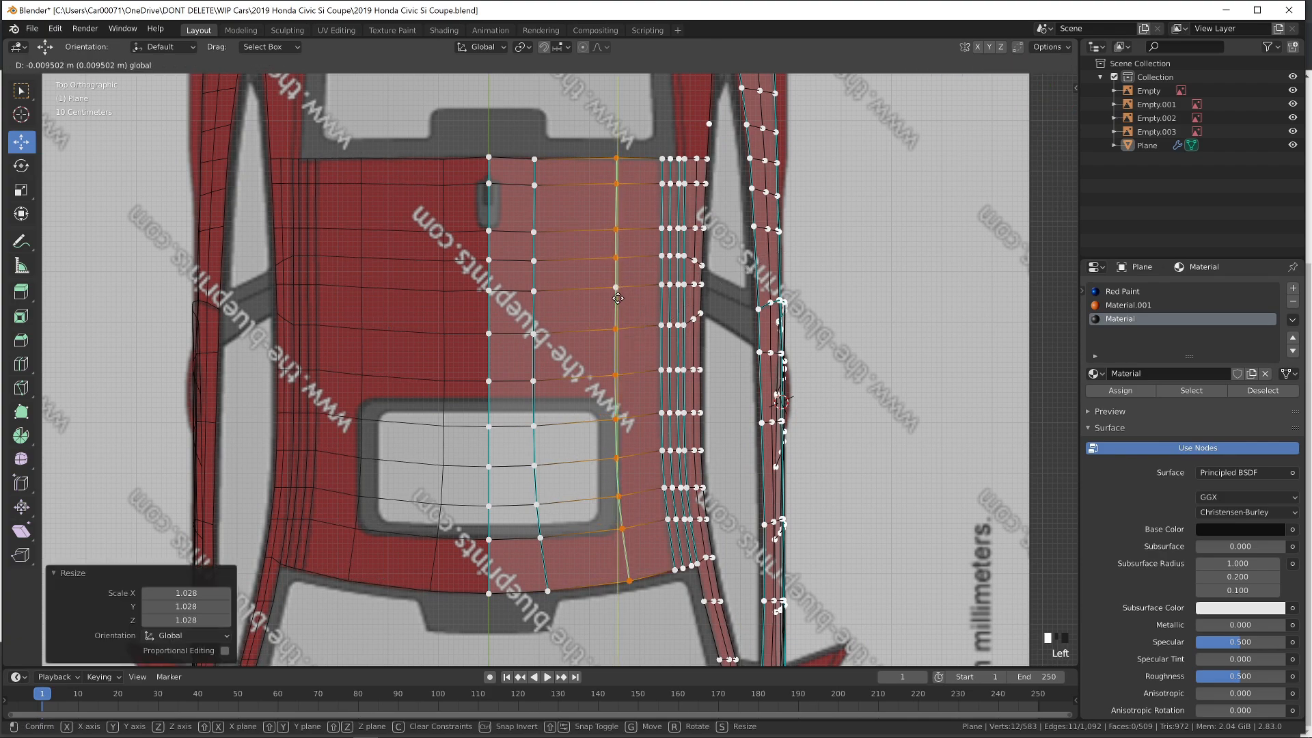
pyautogui.moveTo(617, 298); pyautogui.dragTo(618, 299)
# Align the rear-end vertices of the roof panel's lengthwise loops with the rear window's upper edge
pyautogui.rightClick(617, 157)
pyautogui.moveTo(616, 102); pyautogui.dragTo(616, 106)
pyautogui.rightClick(534, 158)
pyautogui.click(535, 104)
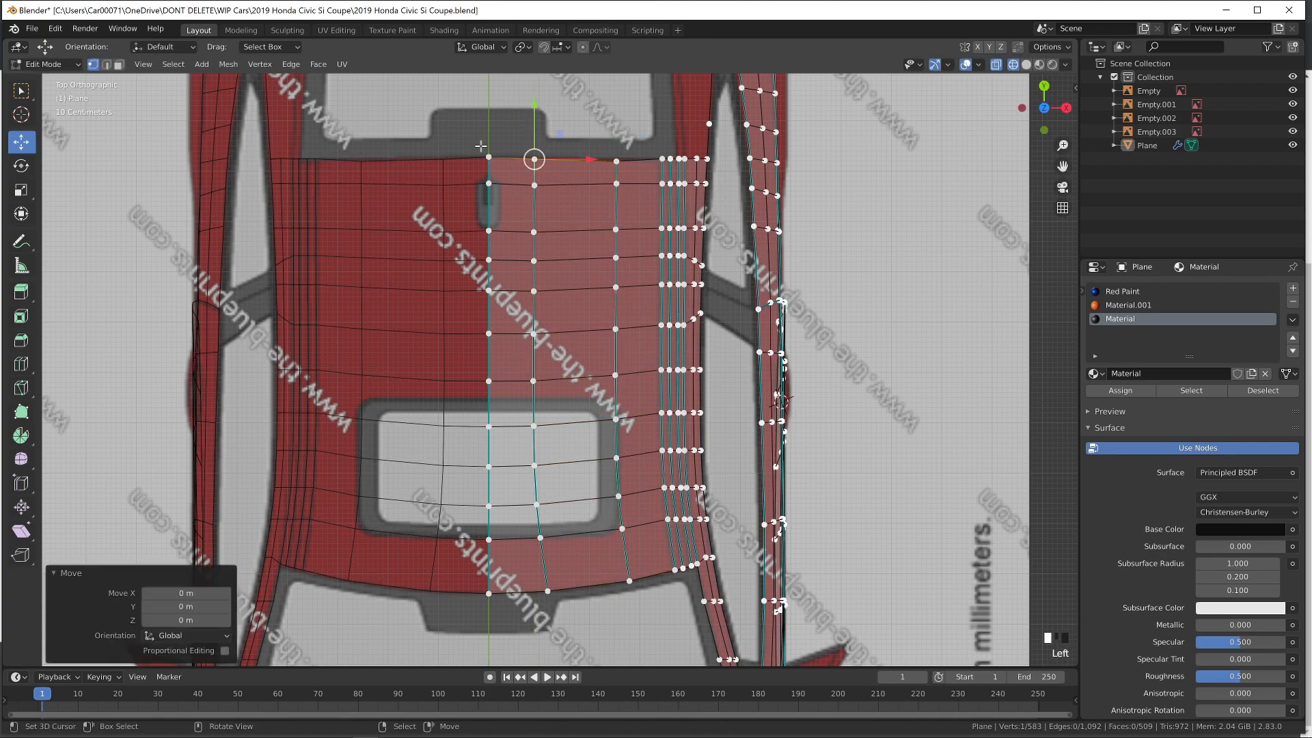
pyautogui.press('g')
pyautogui.click(488, 116)
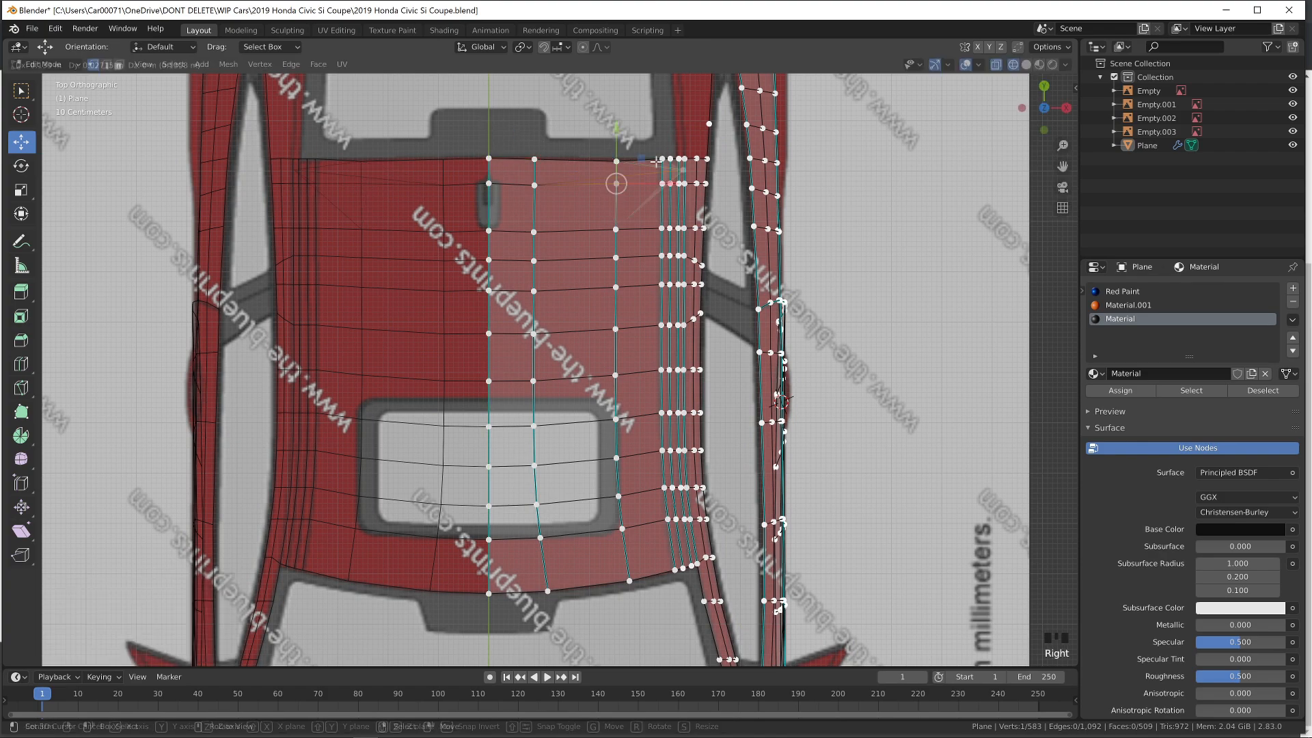
pyautogui.rightClick(616, 159)
pyautogui.press('g')
pyautogui.click(627, 119)
# Merge neighbouring vertices of the roof panel's rear cross rows in pairs at their centre to thin out the rows
pyautogui.rightClick(535, 185)
pyautogui.press('m')
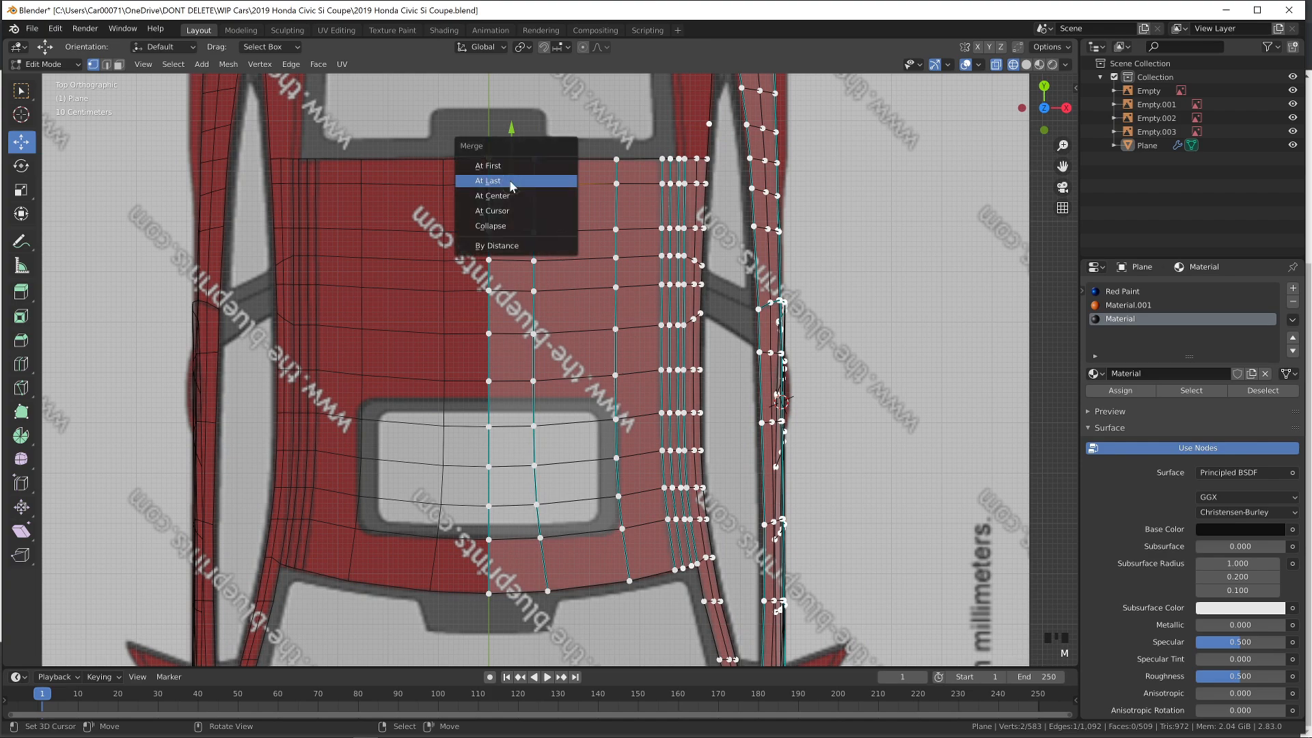
pyautogui.press('Escape')
pyautogui.rightClick(521, 187)
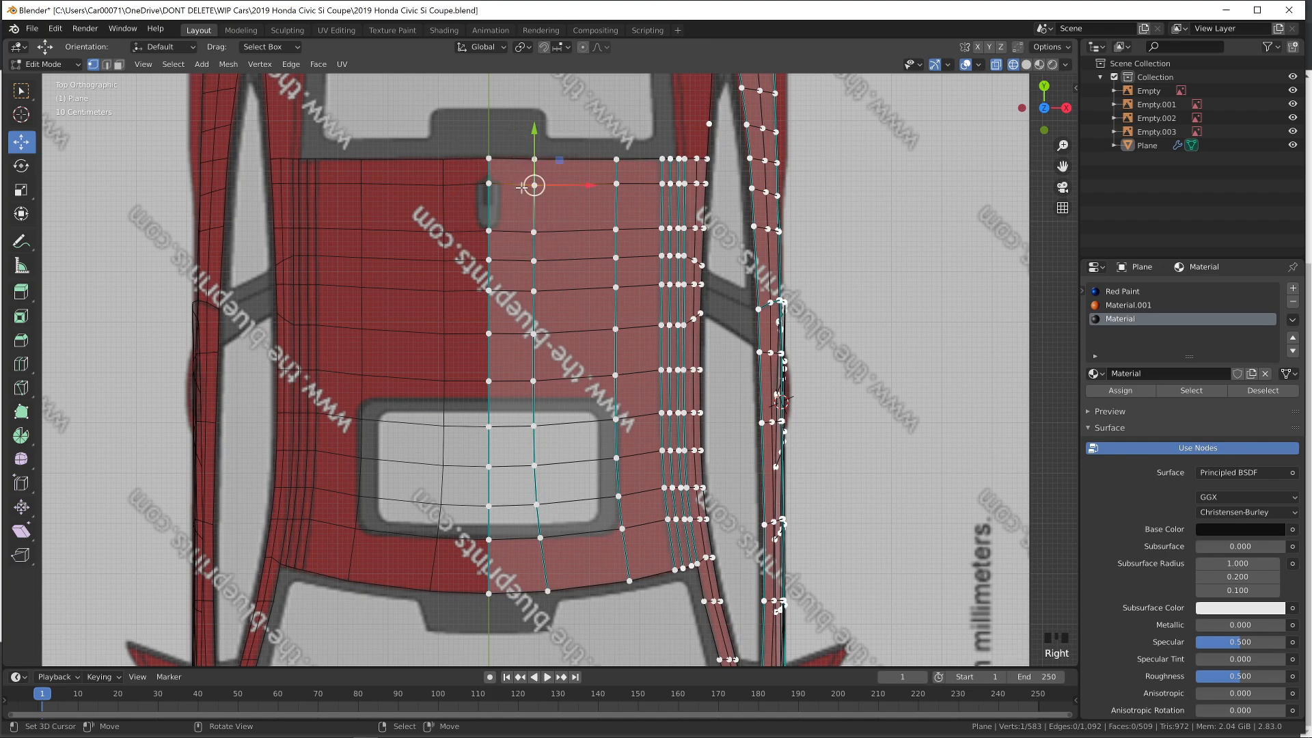
pyautogui.press('m')
pyautogui.click(523, 237)
pyautogui.keyDown('shift'); pyautogui.rightClick(492, 195); pyautogui.keyUp('shift')
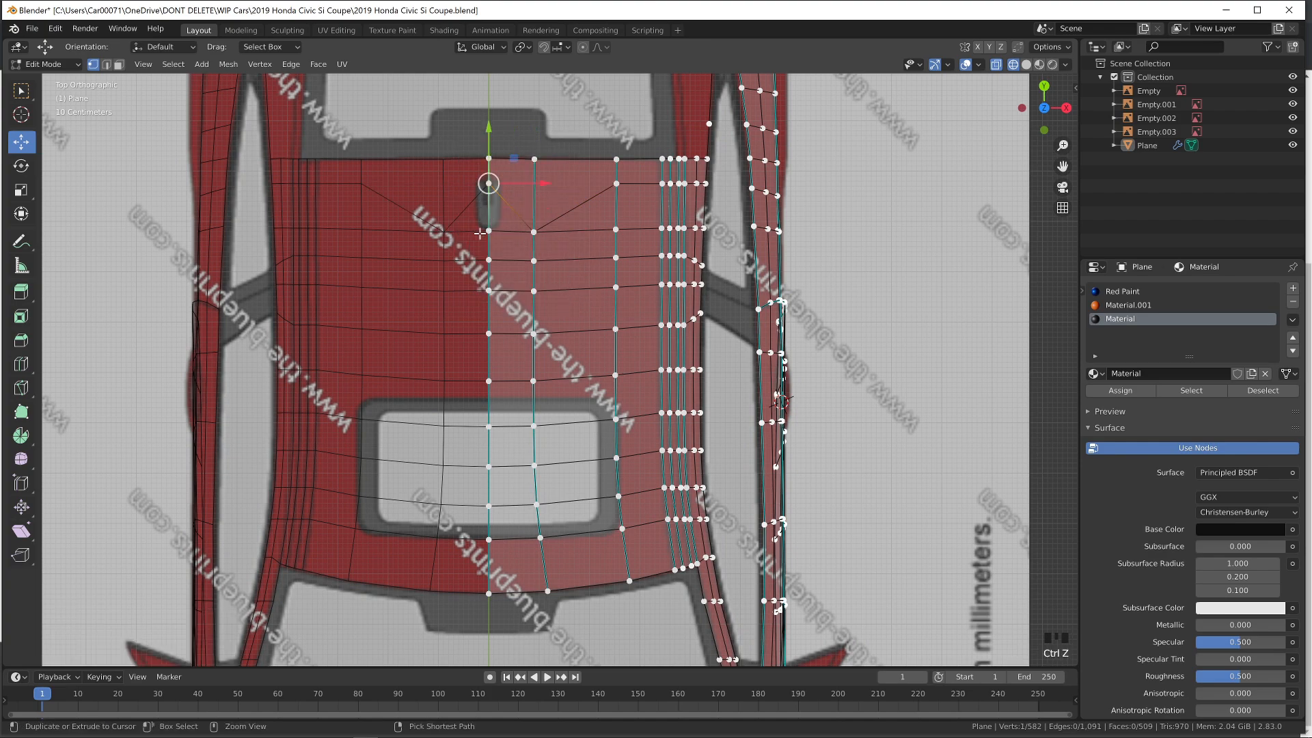
pyautogui.press('m')
pyautogui.click(482, 232)
pyautogui.rightClick(494, 193)
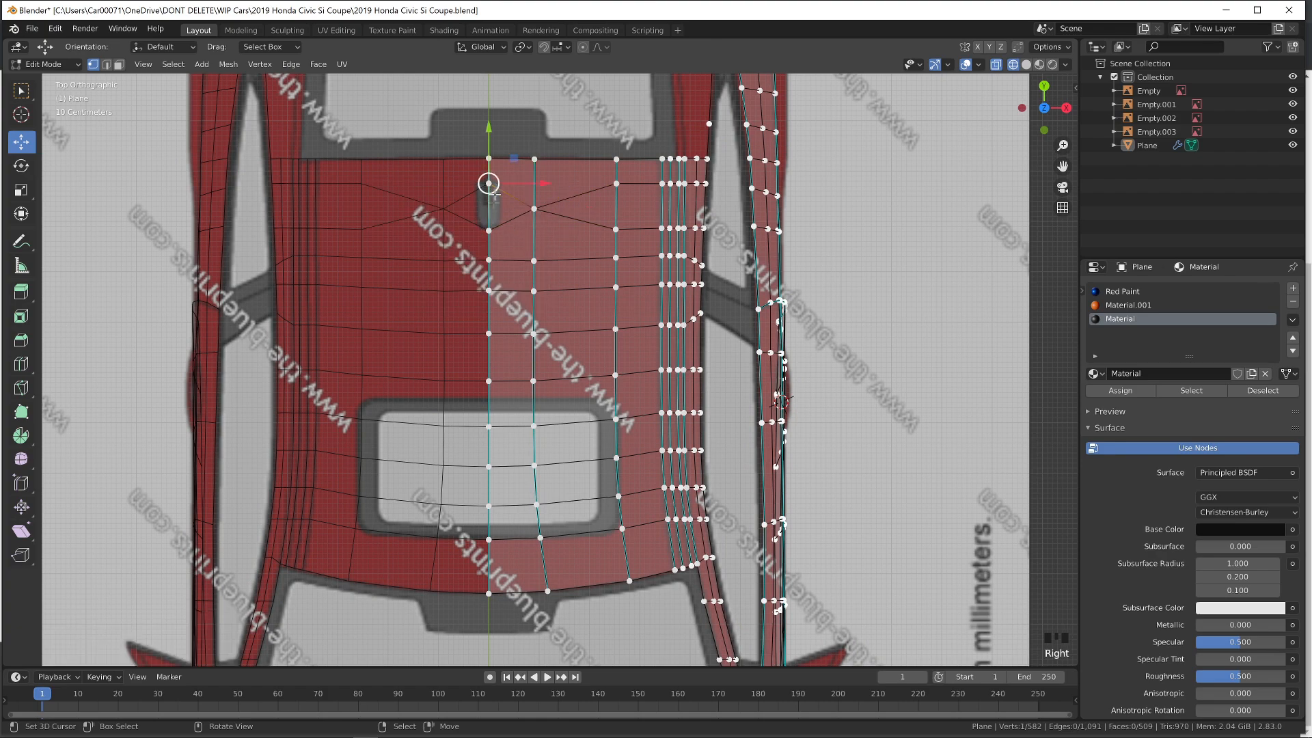
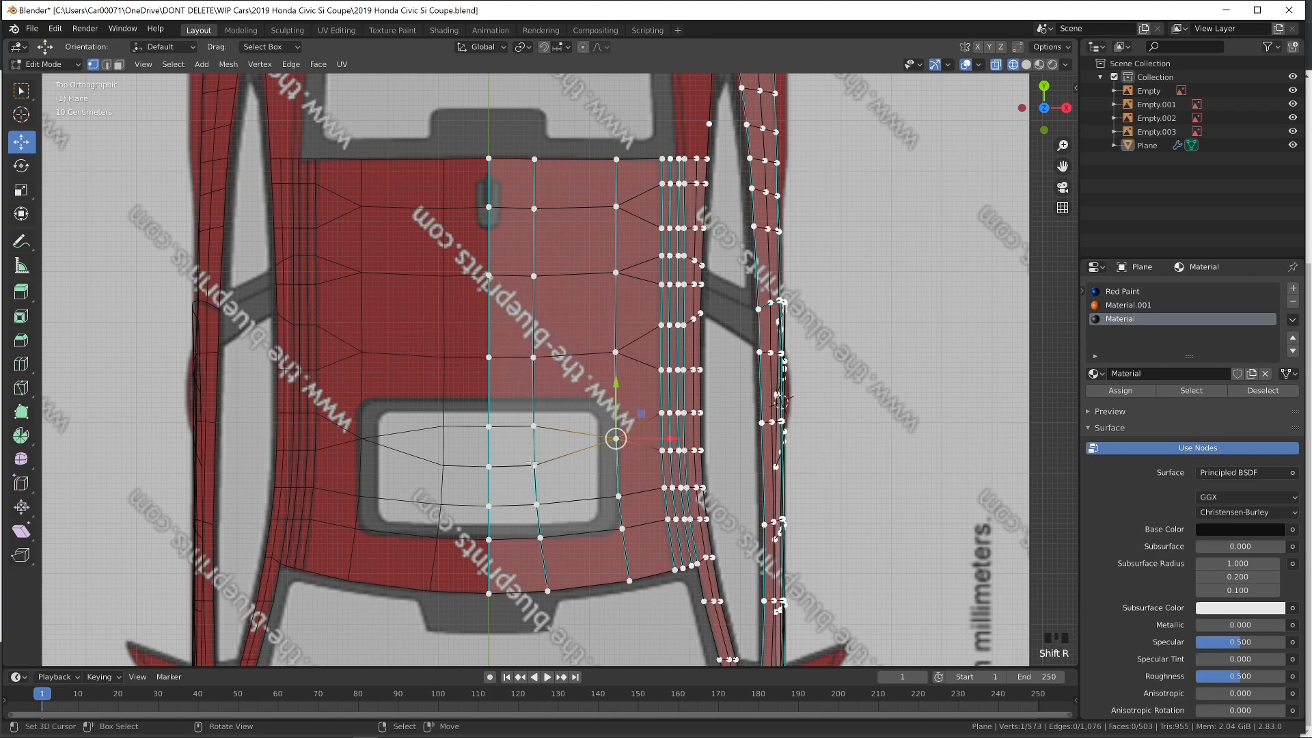
# Undo the last merge beside the sunroof and delete the roof panel vertices covering the sunroof opening
pyautogui.hotkey('ctrl', 'z')
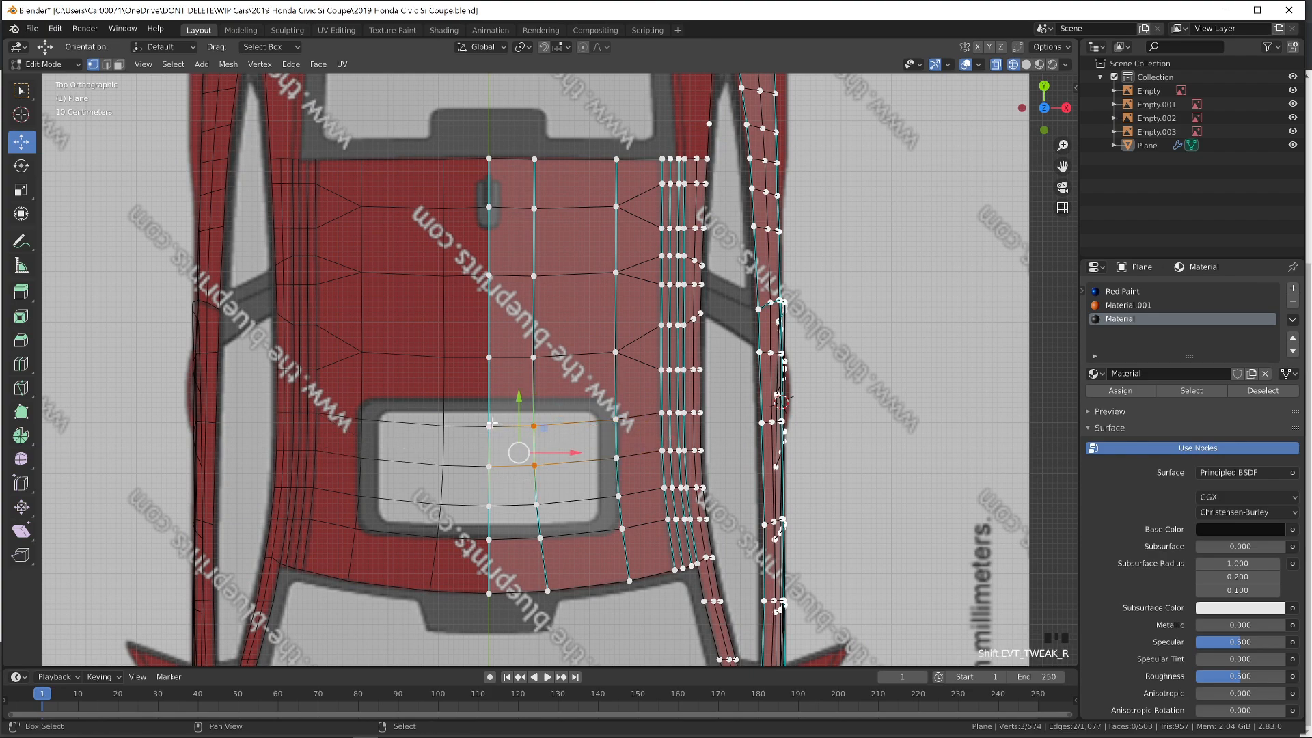
pyautogui.press('Delete')
pyautogui.click(591, 516)
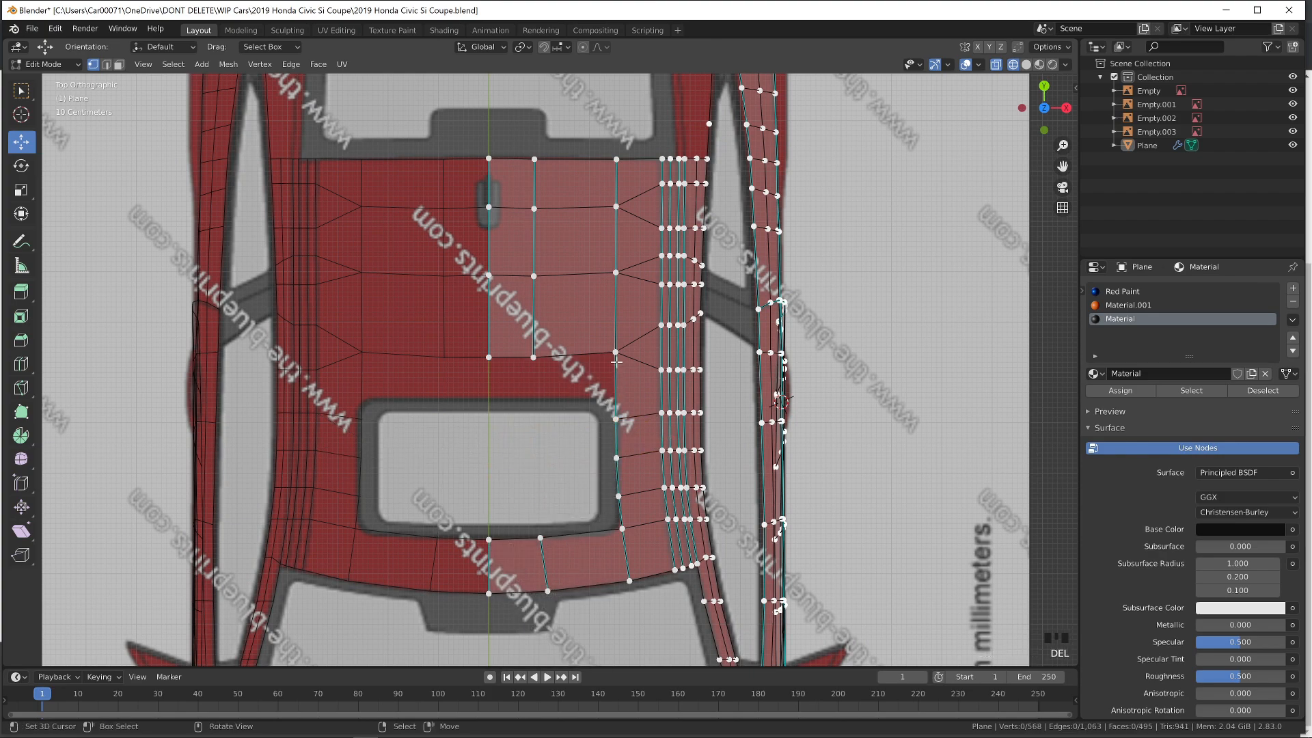
# Move the vertex row behind the sunroof to the opening's rear edge, then check the roof in side view
pyautogui.keyDown('ctrl'); pyautogui.click(502, 362); pyautogui.keyUp('ctrl')
pyautogui.press('g')
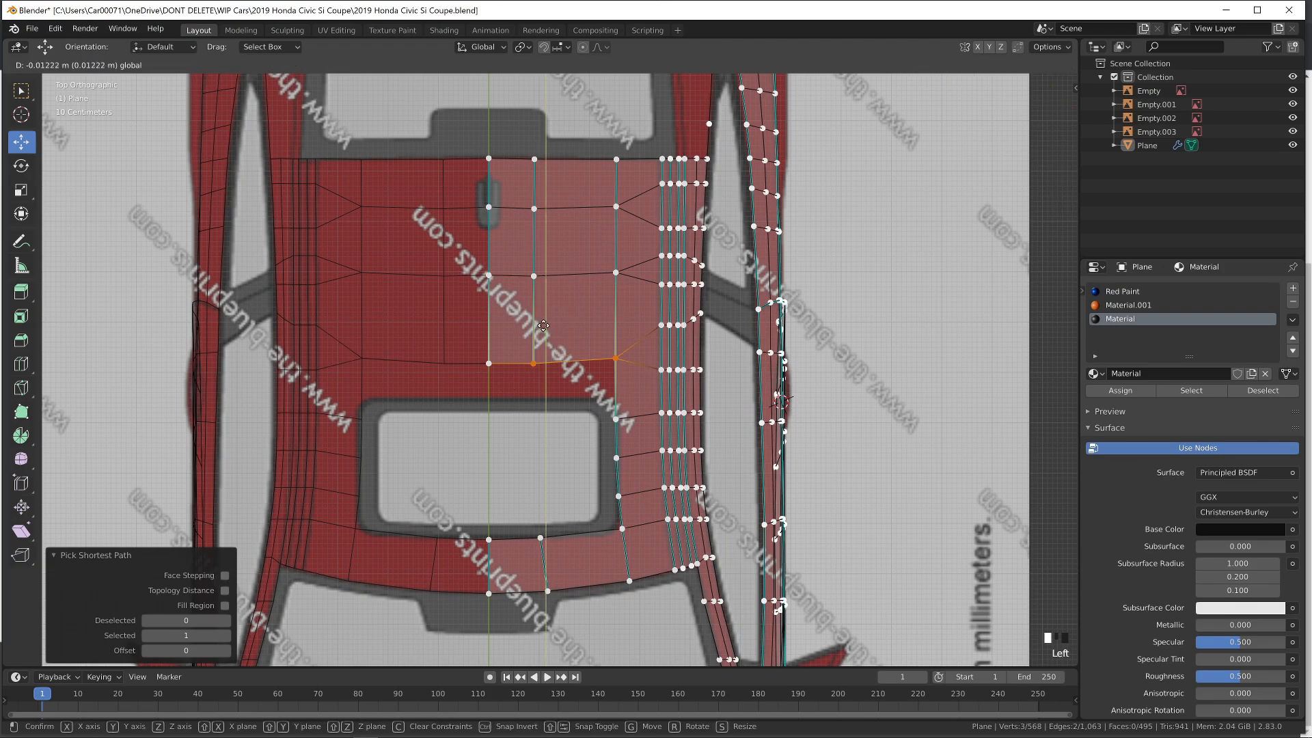
pyautogui.moveTo(545, 350); pyautogui.dragTo(545, 351)
pyautogui.press('Tab')
pyautogui.moveTo(696, 424); pyautogui.dragTo(589, 332, button='middle')
pyautogui.press('KP_3')
pyautogui.press('Tab')
pyautogui.scroll(3, 588, 334)
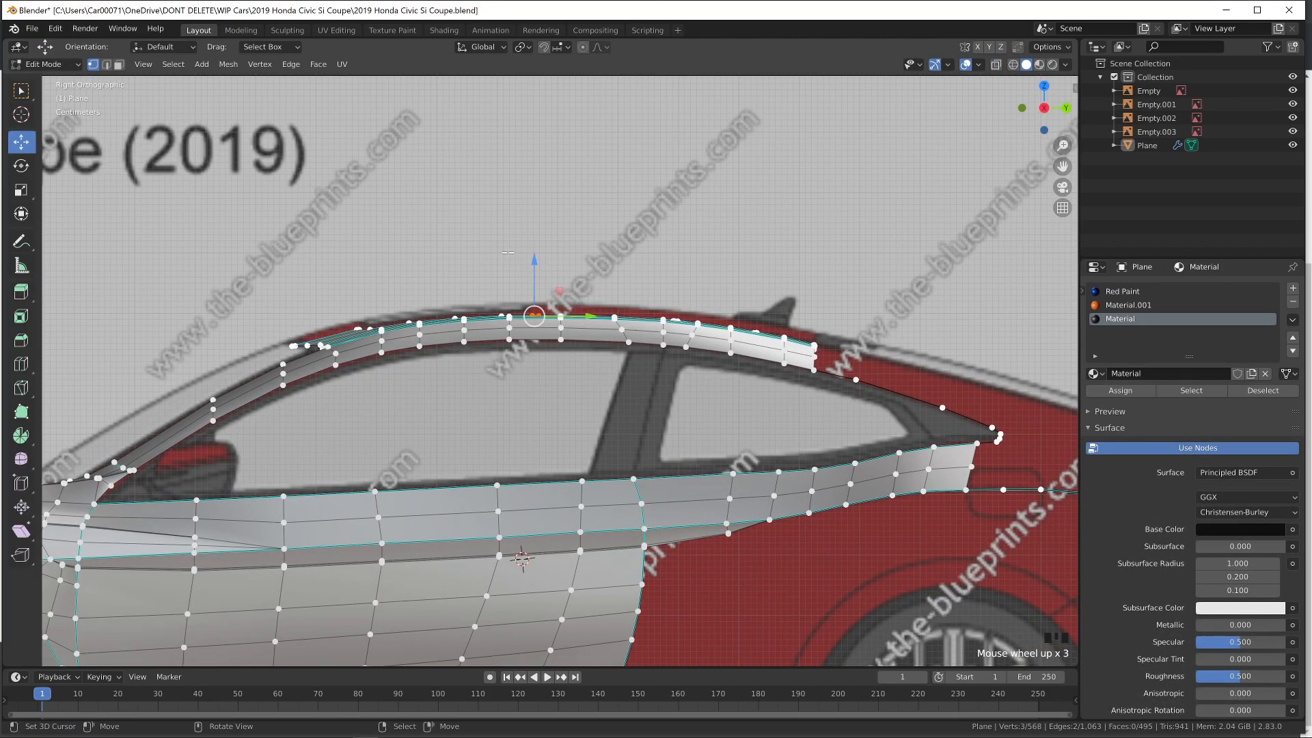
# In wireframe top view, move the opening's rear corner vertex onto the corner of the sunroof outline
pyautogui.press('KP_7')
pyautogui.click(626, 396)
pyautogui.press('Tab')
pyautogui.press('Tab')
pyautogui.press('z')
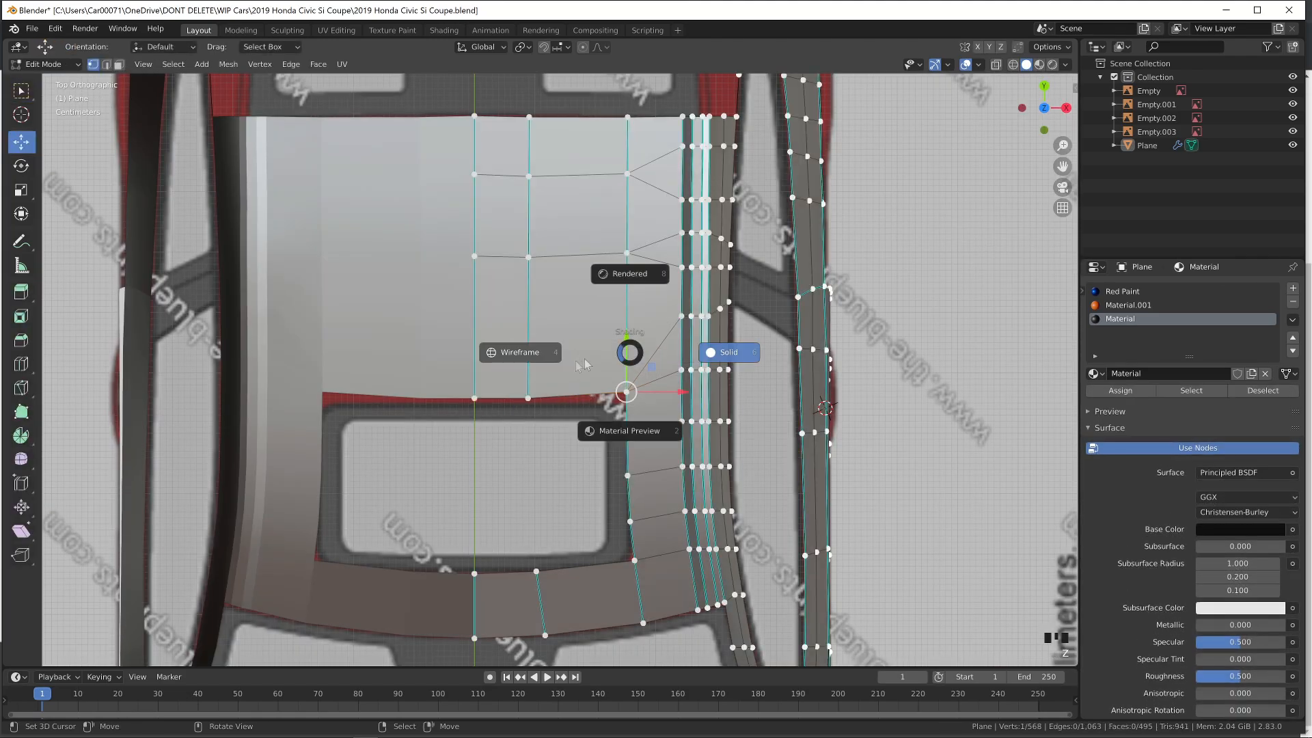
pyautogui.click(585, 362)
pyautogui.press('g')
pyautogui.click(641, 376)
# Fit the opening's side and front corner vertices to the sunroof outline, then inspect the roof in Object Mode
pyautogui.keyDown('ctrl'); pyautogui.rightClick(634, 558); pyautogui.keyUp('ctrl')
pyautogui.hotkey('ctrl', 'z')
pyautogui.press('g')
pyautogui.click(636, 438)
pyautogui.rightClick(631, 473)
pyautogui.press('g')
pyautogui.click(640, 474)
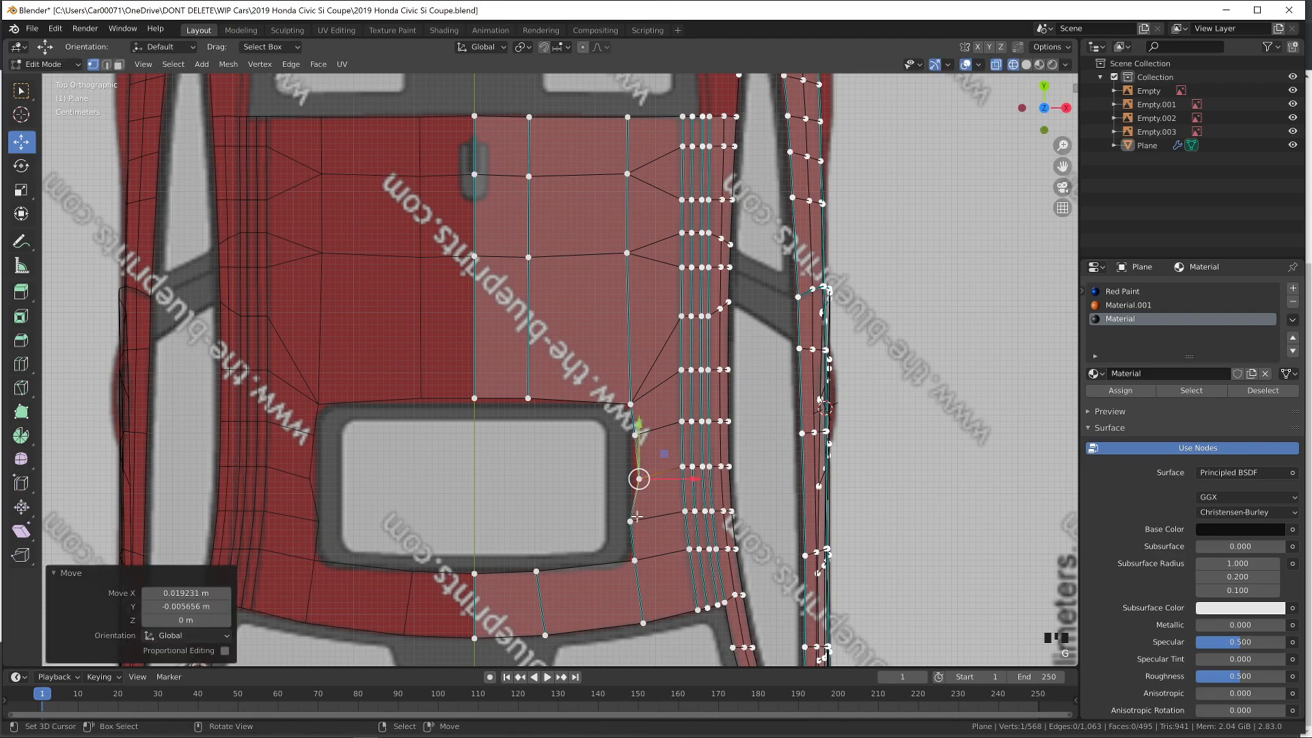
pyautogui.rightClick(634, 560)
pyautogui.press('g')
pyautogui.click(632, 591)
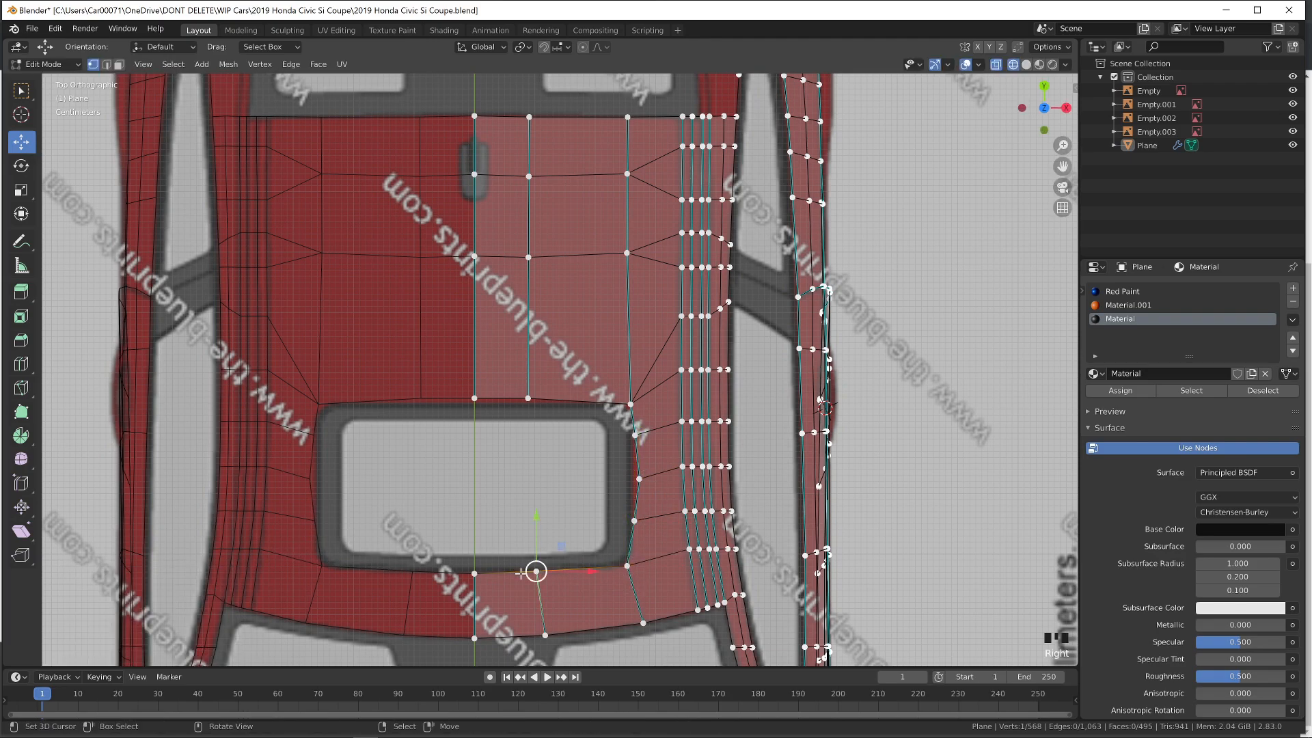
pyautogui.press('Tab')
pyautogui.scroll(-1, 575, 435)
pyautogui.moveTo(575, 435); pyautogui.dragTo(604, 336, button='middle')
pyautogui.press('z')
pyautogui.click(624, 509)
# Reposition the two middle side vertices of the sunroof opening so they follow its curved side in top view
pyautogui.press('KP_7')
pyautogui.press('Tab')
pyautogui.hotkey('shift', 'z')
pyautogui.rightClick(623, 457)
pyautogui.moveTo(658, 460); pyautogui.dragTo(652, 496)
pyautogui.rightClick(622, 496)
pyautogui.rightClick(622, 425)
pyautogui.moveTo(650, 427); pyautogui.dragTo(652, 461)
pyautogui.rightClick(622, 460)
pyautogui.press('Tab')
pyautogui.press('Tab')
pyautogui.press('z')
pyautogui.click(606, 519)
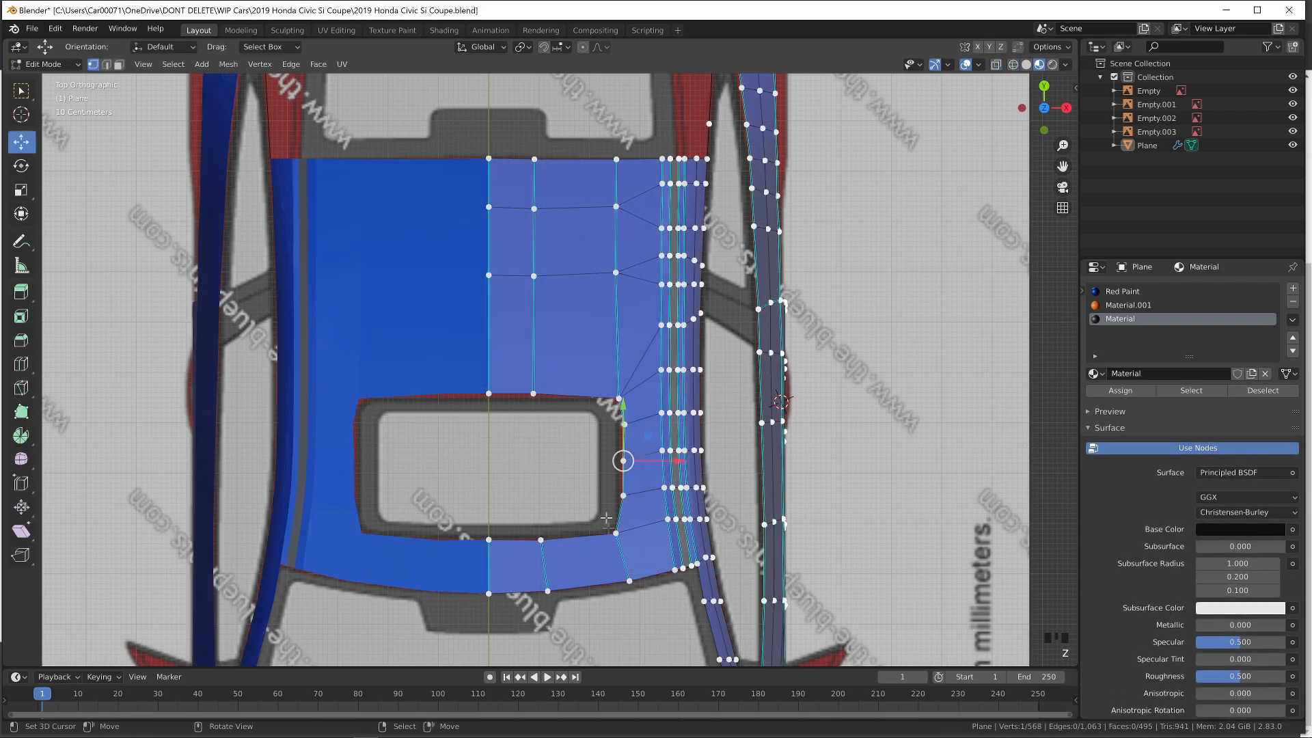
# Select the roof panel's centreline loop on both sides of the sunroof opening and raise it in front view
pyautogui.press('KP_1')
pyautogui.scroll(6, 560, 363)
pyautogui.press('z')
pyautogui.click(352, 425)
pyautogui.rightClick(346, 309)
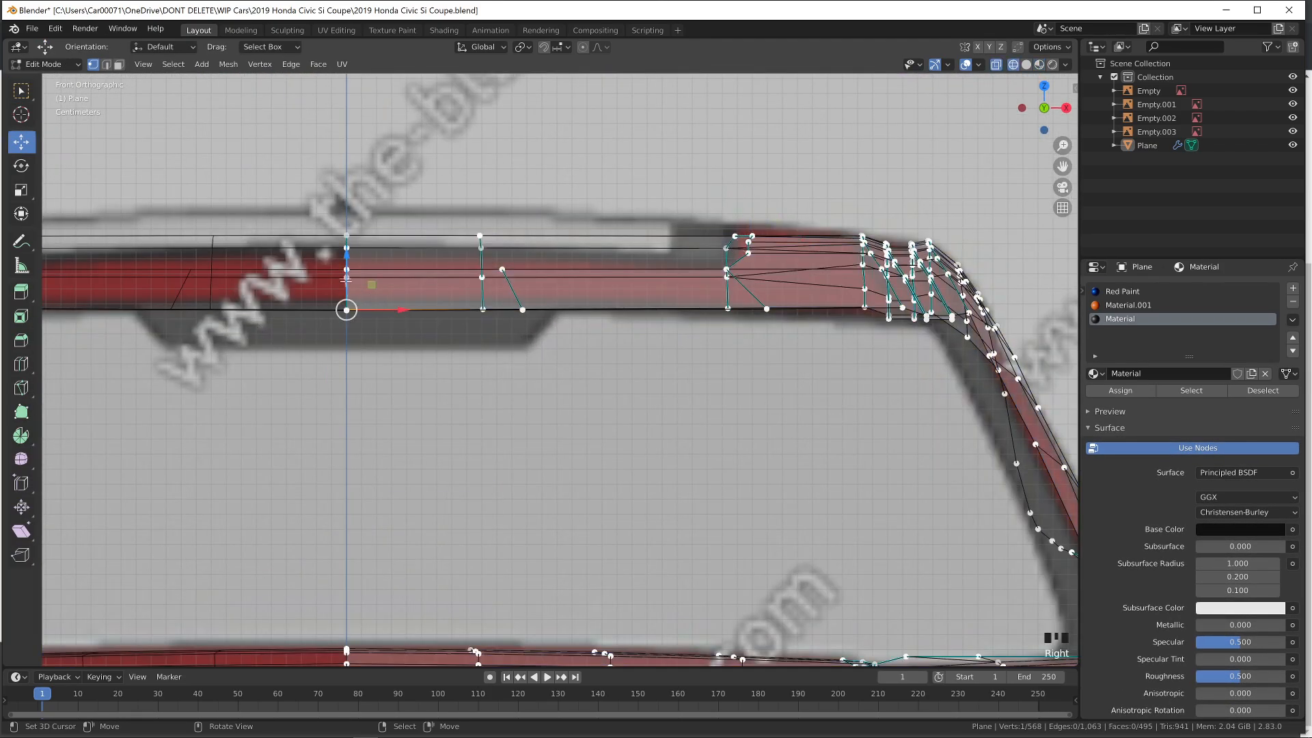
pyautogui.moveTo(346, 236); pyautogui.dragTo(347, 234)
pyautogui.moveTo(386, 275); pyautogui.dragTo(342, 326, button='middle')
pyautogui.scroll(-1, 342, 325)
pyautogui.press('z')
pyautogui.click(448, 315)
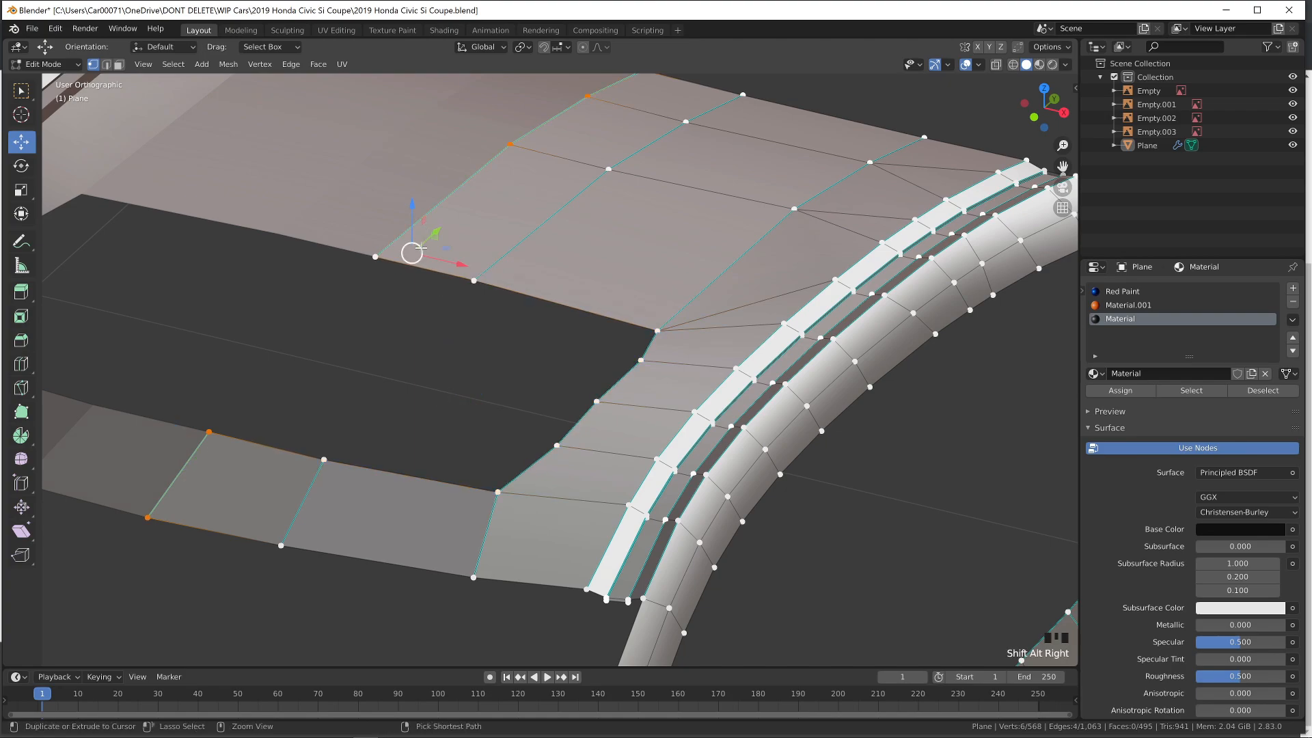
pyautogui.press('KP_1')
pyautogui.scroll(1, 407, 265)
pyautogui.press('z')
pyautogui.moveTo(349, 230); pyautogui.dragTo(352, 214)
# Raise the roof panel's middle loop to match the crown, and the outer loop by about 0.006 m in front view
pyautogui.keyDown('alt'); pyautogui.rightClick(484, 254); pyautogui.keyUp('alt')
pyautogui.moveTo(498, 227); pyautogui.dragTo(514, 208)
pyautogui.keyDown('alt'); pyautogui.rightClick(728, 259); pyautogui.keyUp('alt')
pyautogui.moveTo(731, 258); pyautogui.dragTo(731, 300, button='middle')
pyautogui.keyDown('alt'); pyautogui.rightClick(746, 289); pyautogui.keyUp('alt')
pyautogui.scroll(-4, 706, 385)
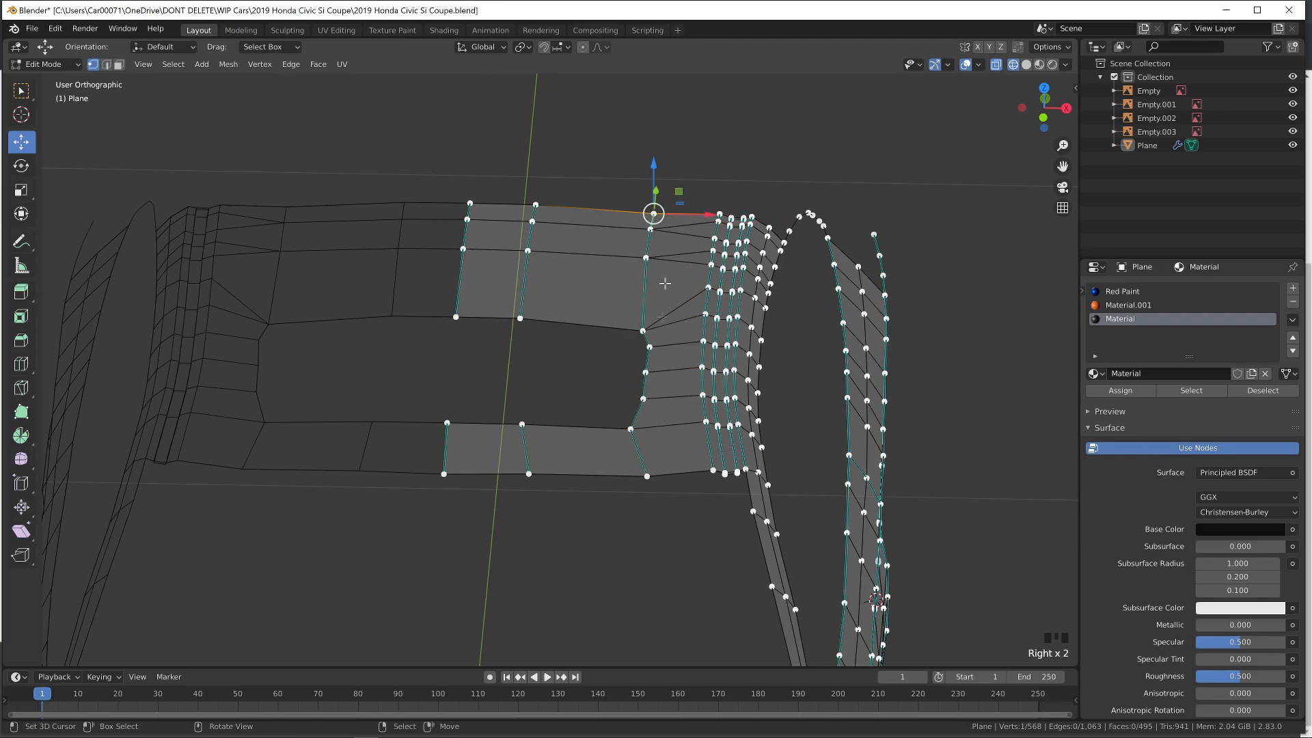
pyautogui.keyDown('ctrl'); pyautogui.rightClick(643, 331); pyautogui.keyUp('ctrl')
pyautogui.keyDown('ctrl'); pyautogui.rightClick(645, 475); pyautogui.keyUp('ctrl')
pyautogui.press('KP_1')
pyautogui.moveTo(647, 272); pyautogui.dragTo(648, 267)
pyautogui.press('z')
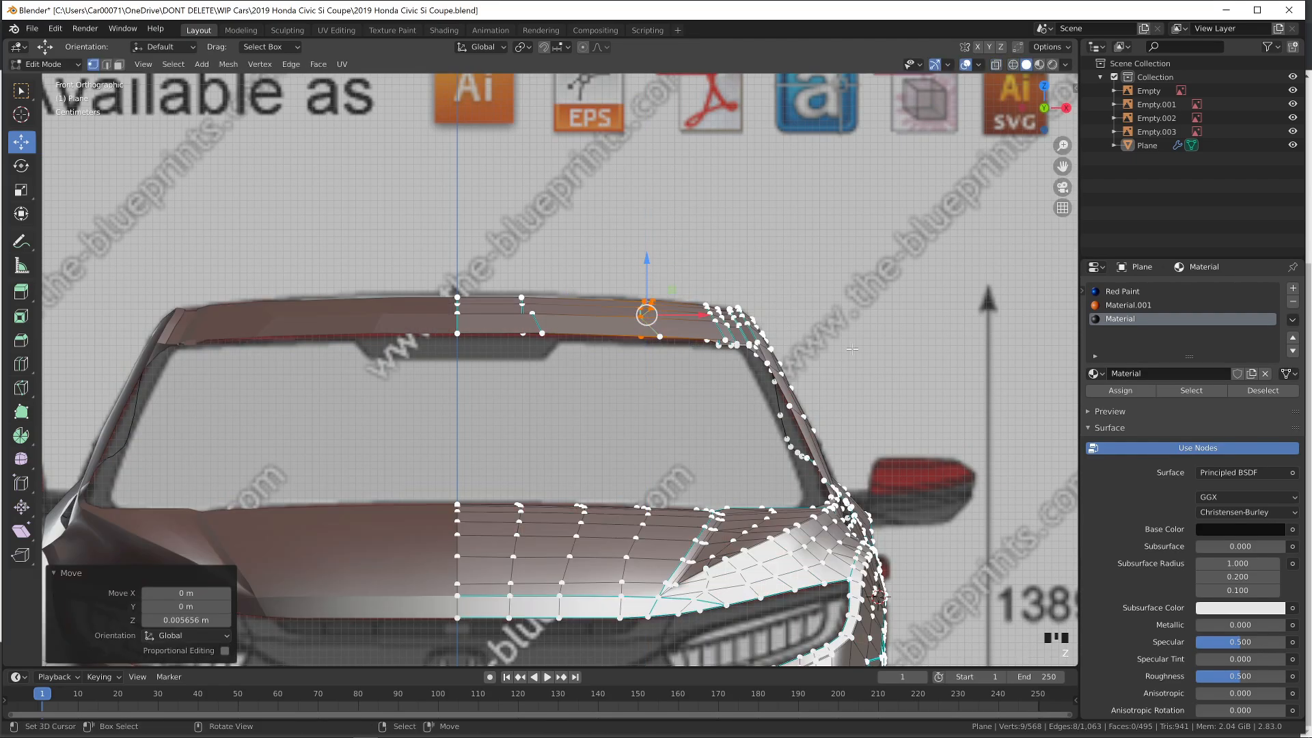
# In back view, raise the roof panel's rear-edge vertices on the centreline, middle and outer loops to the blueprint's rear roof edge
pyautogui.press('ctrl+KP_1')
pyautogui.press('z')
pyautogui.scroll(3, 478, 360)
pyautogui.rightClick(387, 324)
pyautogui.press('z')
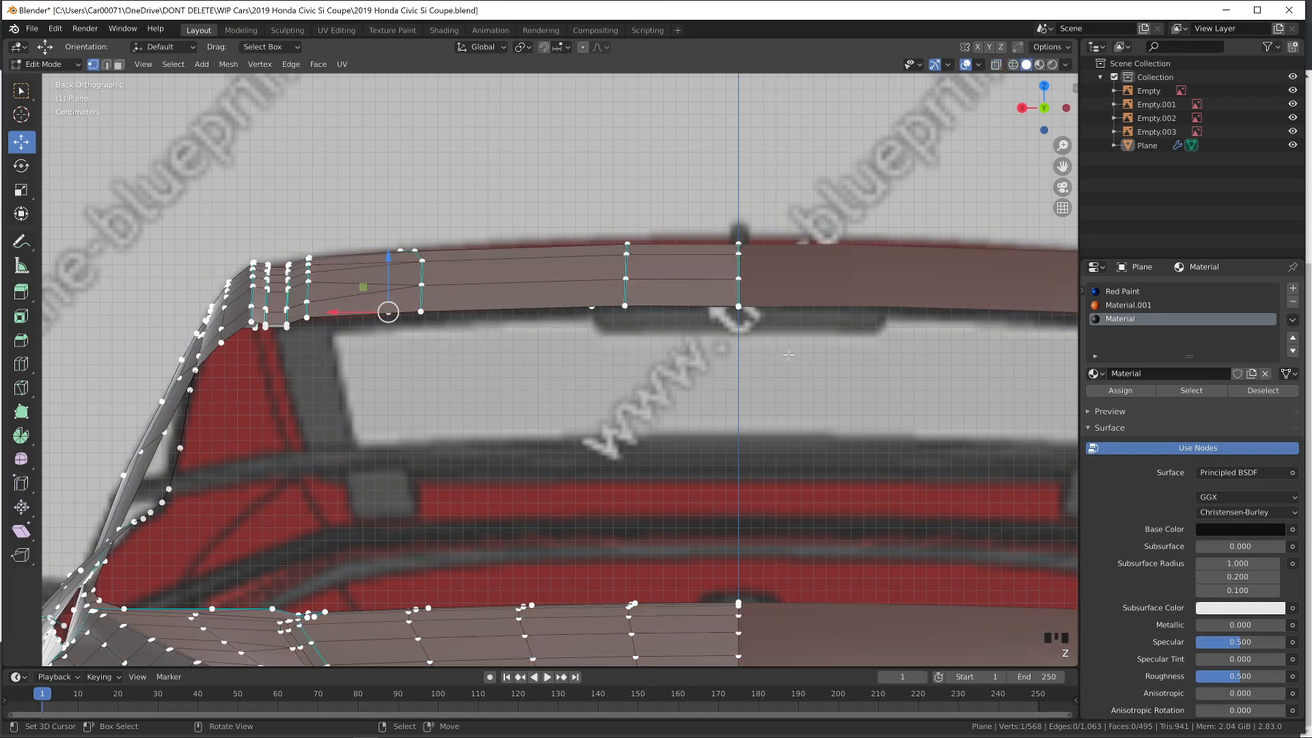
pyautogui.hotkey('alt', 'z')
pyautogui.moveTo(737, 257); pyautogui.dragTo(737, 249)
pyautogui.rightClick(625, 307)
pyautogui.moveTo(625, 256); pyautogui.dragTo(624, 249)
pyautogui.press('z')
pyautogui.rightClick(419, 315)
pyautogui.moveTo(421, 274); pyautogui.dragTo(422, 264)
pyautogui.press('z')
pyautogui.rightClick(308, 319)
pyautogui.press('z')
# Clear the sharp marks from the roof panel's lengthwise edges and check the smooth shading in Object Mode
pyautogui.press('Tab')
pyautogui.moveTo(492, 382); pyautogui.dragTo(644, 433, button='middle')
pyautogui.press('KP_7')
pyautogui.press('Tab')
pyautogui.scroll(-4, 505, 384)
pyautogui.press('Tab')
pyautogui.press('Tab')
pyautogui.keyDown('alt'); pyautogui.rightClick(528, 325); pyautogui.keyUp('alt')
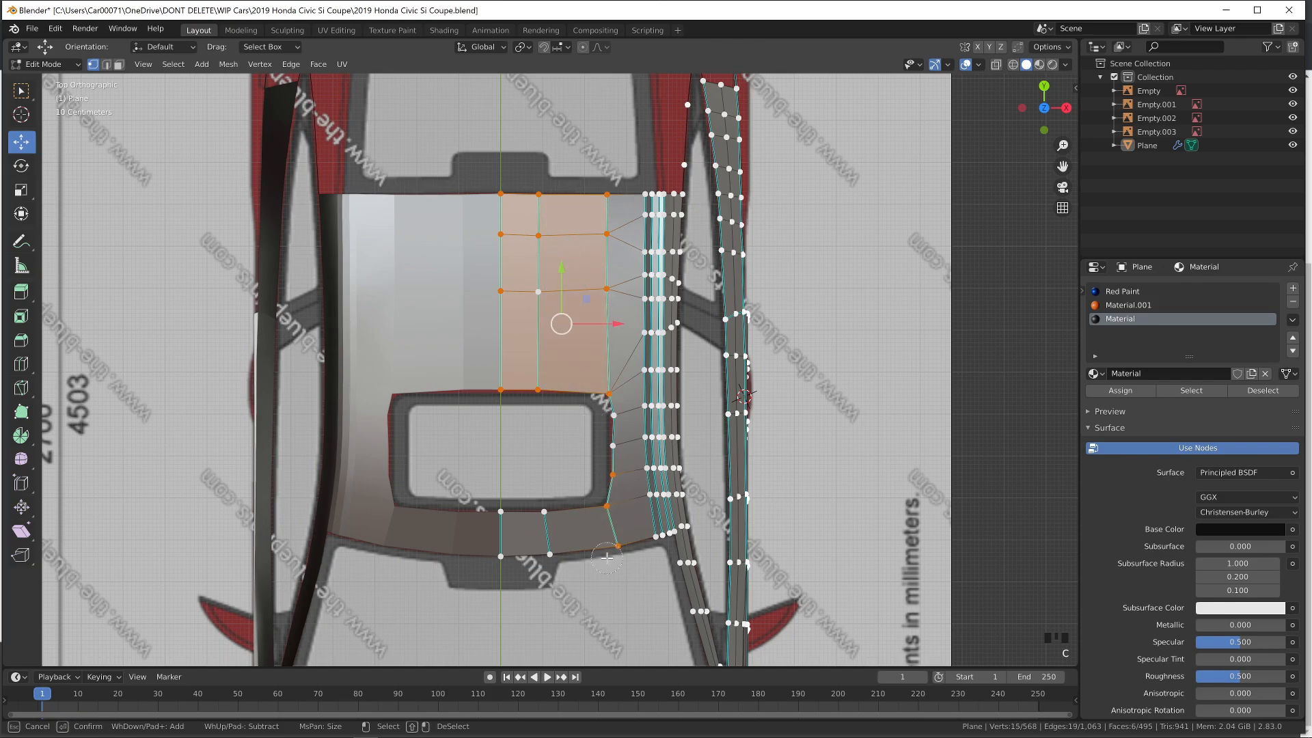
pyautogui.hotkey('ctrl', 'e')
pyautogui.click(507, 526)
pyautogui.press('Tab')
pyautogui.moveTo(508, 524); pyautogui.dragTo(486, 423, button='middle')
pyautogui.scroll(-1, 486, 424)
pyautogui.press('KP_7')
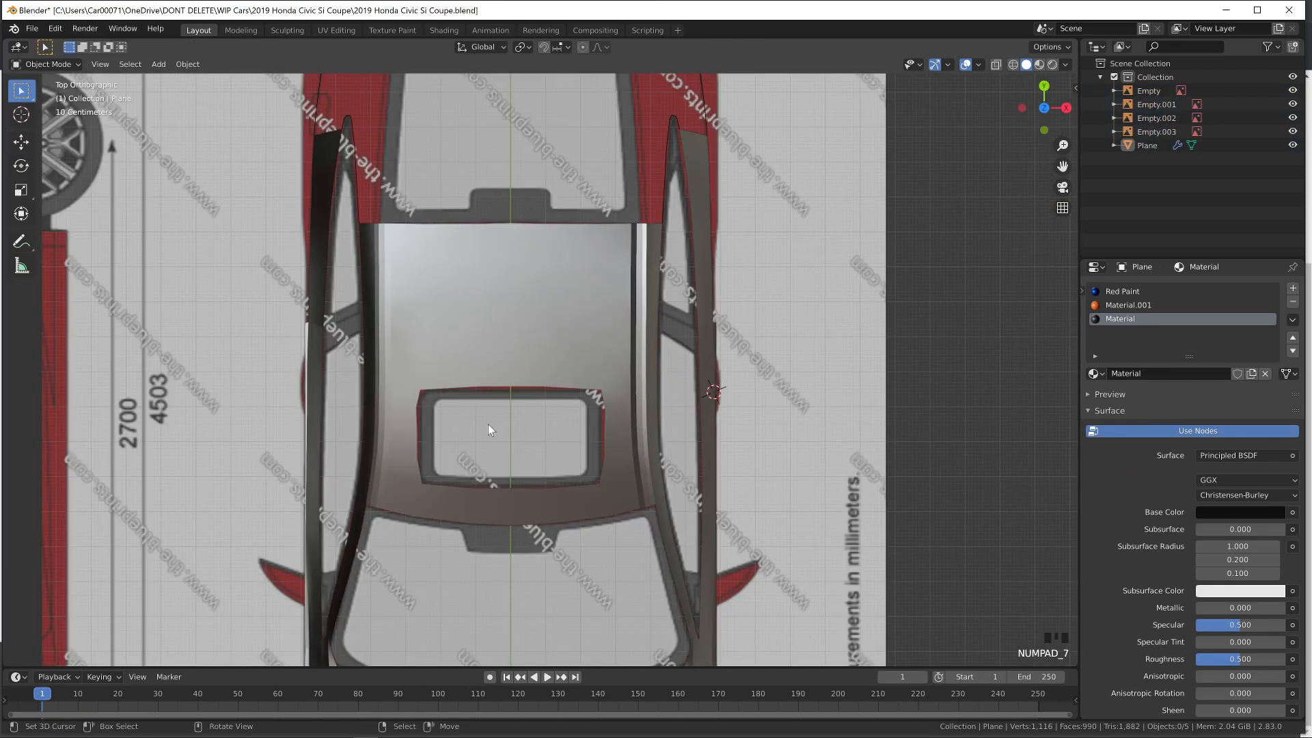
# In top view, move the sunroof opening's outer-side vertices and its front corner vertex onto the blueprint outline
pyautogui.press('Tab')
pyautogui.scroll(4, 488, 424)
pyautogui.rightClick(666, 559)
pyautogui.moveTo(685, 551); pyautogui.dragTo(682, 551)
pyautogui.moveTo(660, 498); pyautogui.dragTo(685, 502, button='right')
pyautogui.hotkey('ctrl', 'z')
pyautogui.moveTo(701, 500); pyautogui.dragTo(695, 500)
pyautogui.moveTo(644, 602); pyautogui.dragTo(676, 591, button='right')
pyautogui.rightClick(676, 592)
pyautogui.moveTo(677, 594); pyautogui.dragTo(679, 597)
pyautogui.moveTo(672, 605); pyautogui.dragTo(688, 603, button='right')
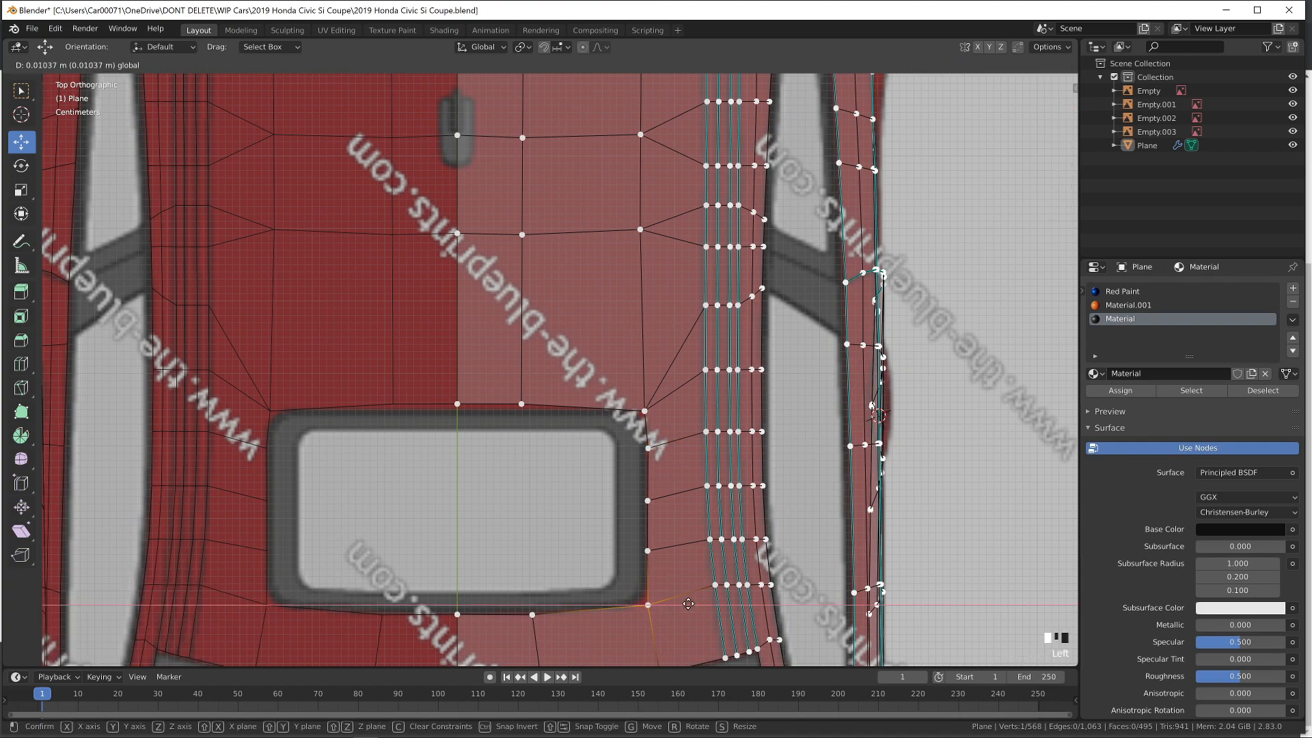
pyautogui.click(688, 603)
# Shift the sunroof opening's rear-edge vertices at the centreline and middle loop forward onto the blueprint outline
pyautogui.rightClick(644, 411)
pyautogui.moveTo(524, 372); pyautogui.dragTo(454, 358)
pyautogui.rightClick(458, 403)
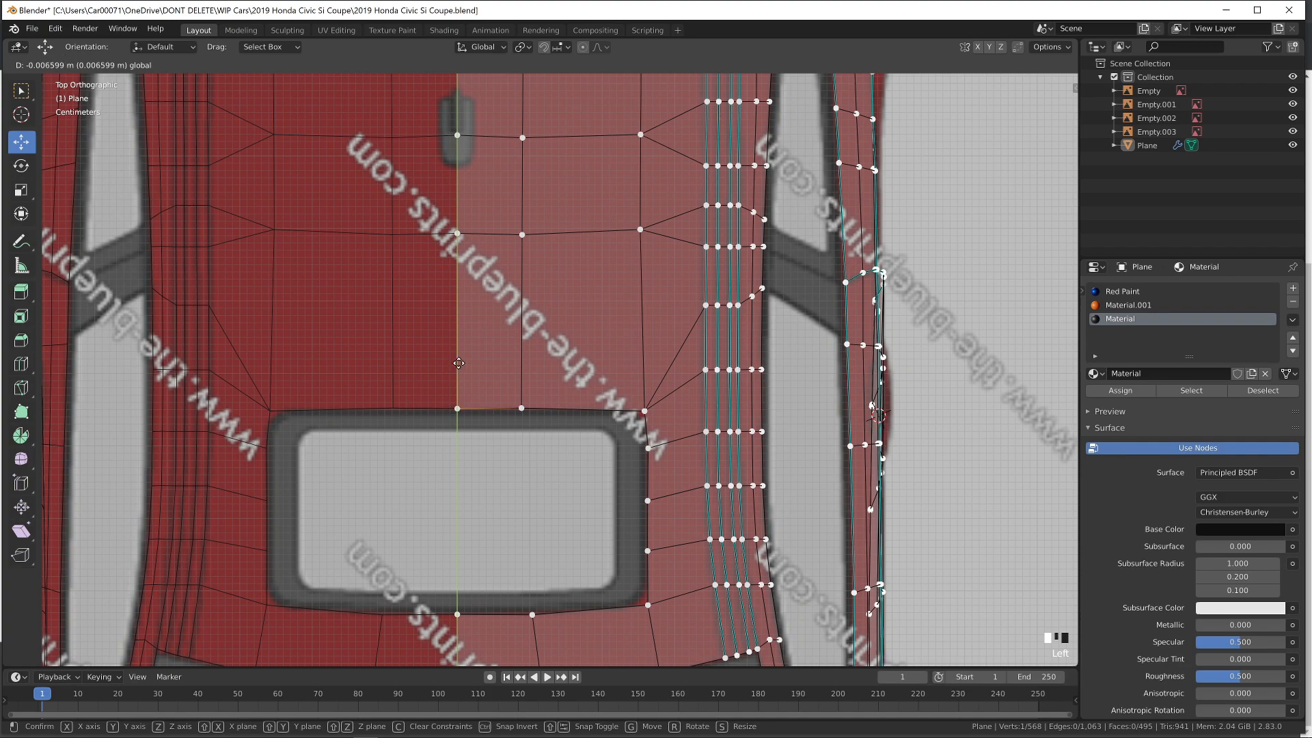
pyautogui.moveTo(461, 362); pyautogui.dragTo(461, 361)
pyautogui.press('z')
pyautogui.press('Tab')
pyautogui.press('Tab')
# Adjust the sunroof opening's front-edge vertices at the middle loop, centreline and outer corner to follow the blueprint outline
pyautogui.rightClick(534, 613)
pyautogui.moveTo(535, 578); pyautogui.dragTo(536, 576)
pyautogui.rightClick(458, 614)
pyautogui.moveTo(455, 584); pyautogui.dragTo(453, 582)
pyautogui.moveTo(460, 576); pyautogui.dragTo(459, 573)
pyautogui.rightClick(586, 620)
pyautogui.press('g')
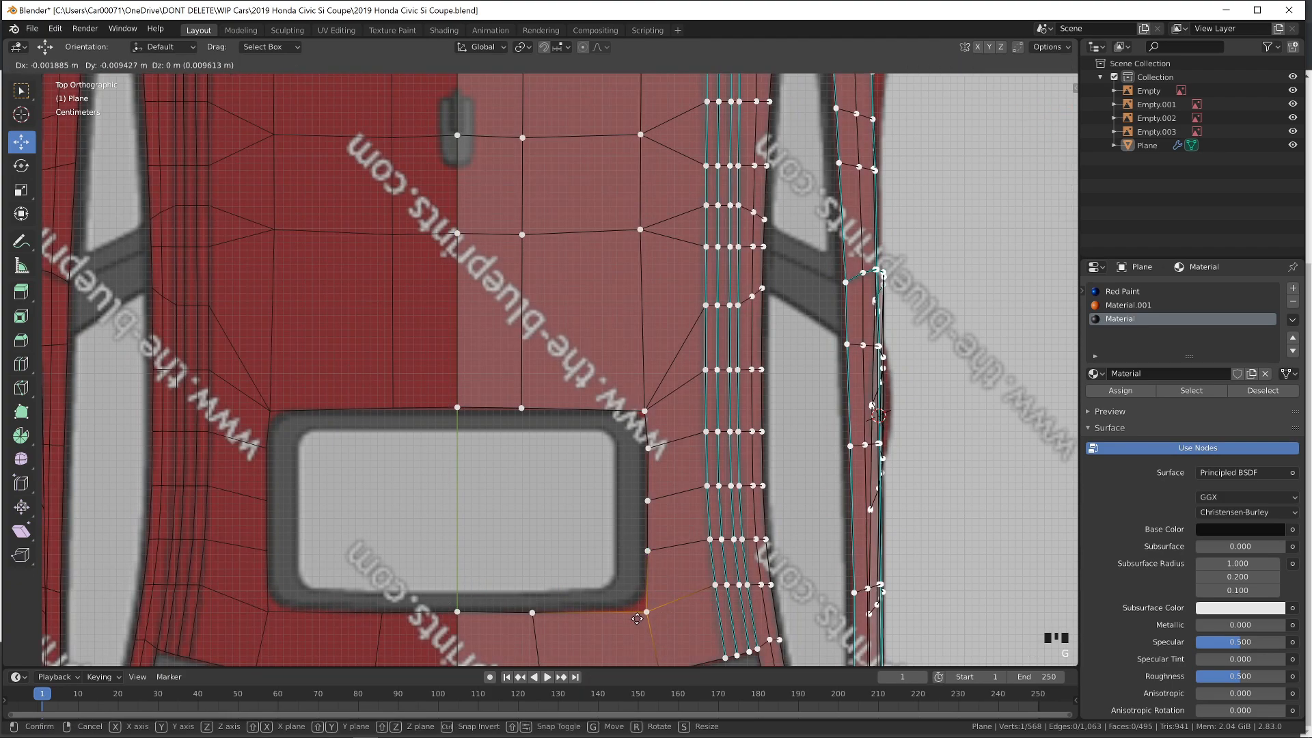
pyautogui.click(638, 615)
pyautogui.press('Tab')
pyautogui.press('Tab')
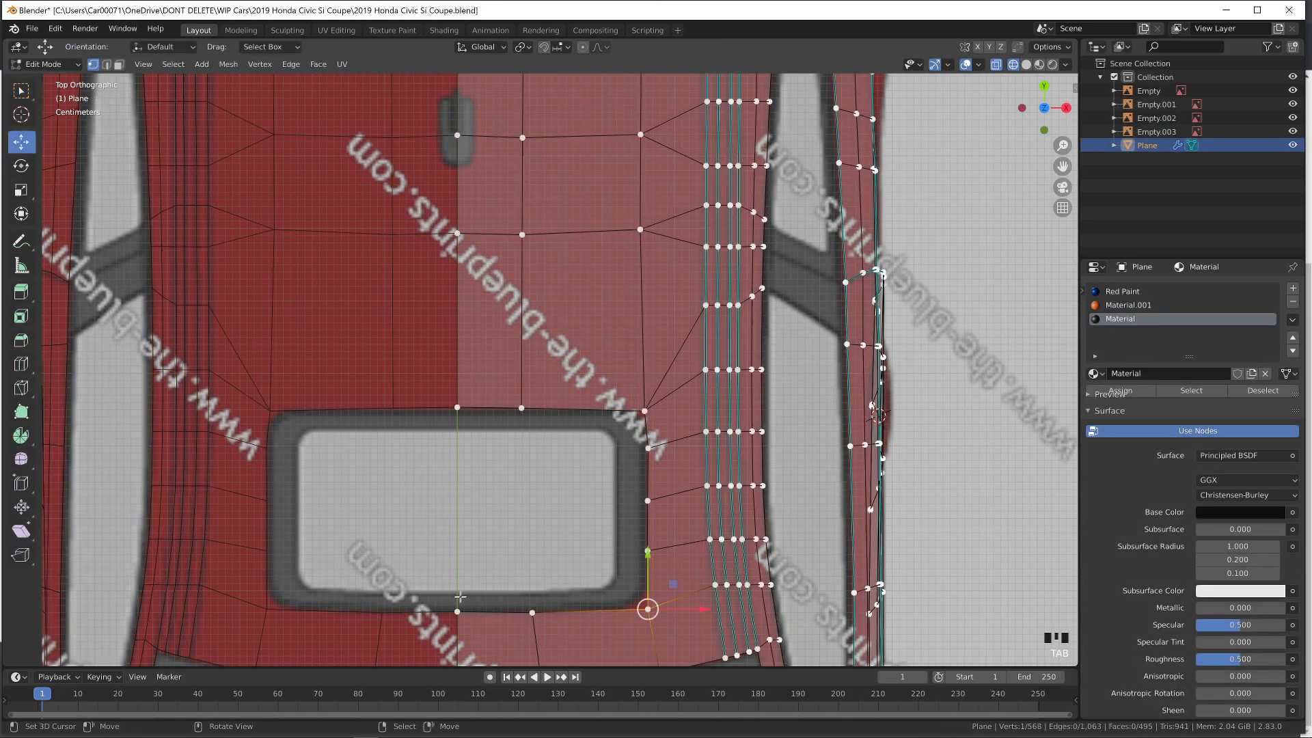
pyautogui.moveTo(459, 596); pyautogui.dragTo(456, 584)
# Round the sunroof opening's front and rear outer corners with a two-segment vertex bevel about 0.022 m wide
pyautogui.rightClick(645, 608)
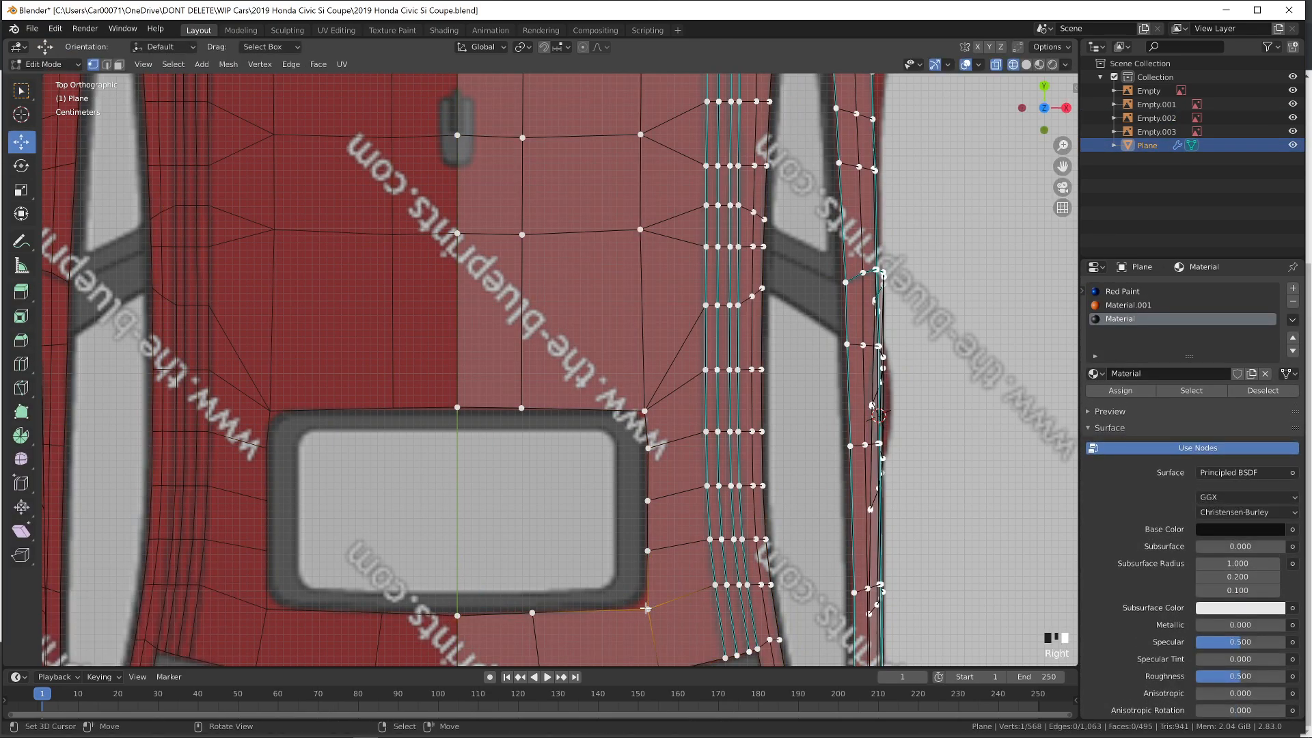
pyautogui.hotkey('shift', 'ctrl', 'b')
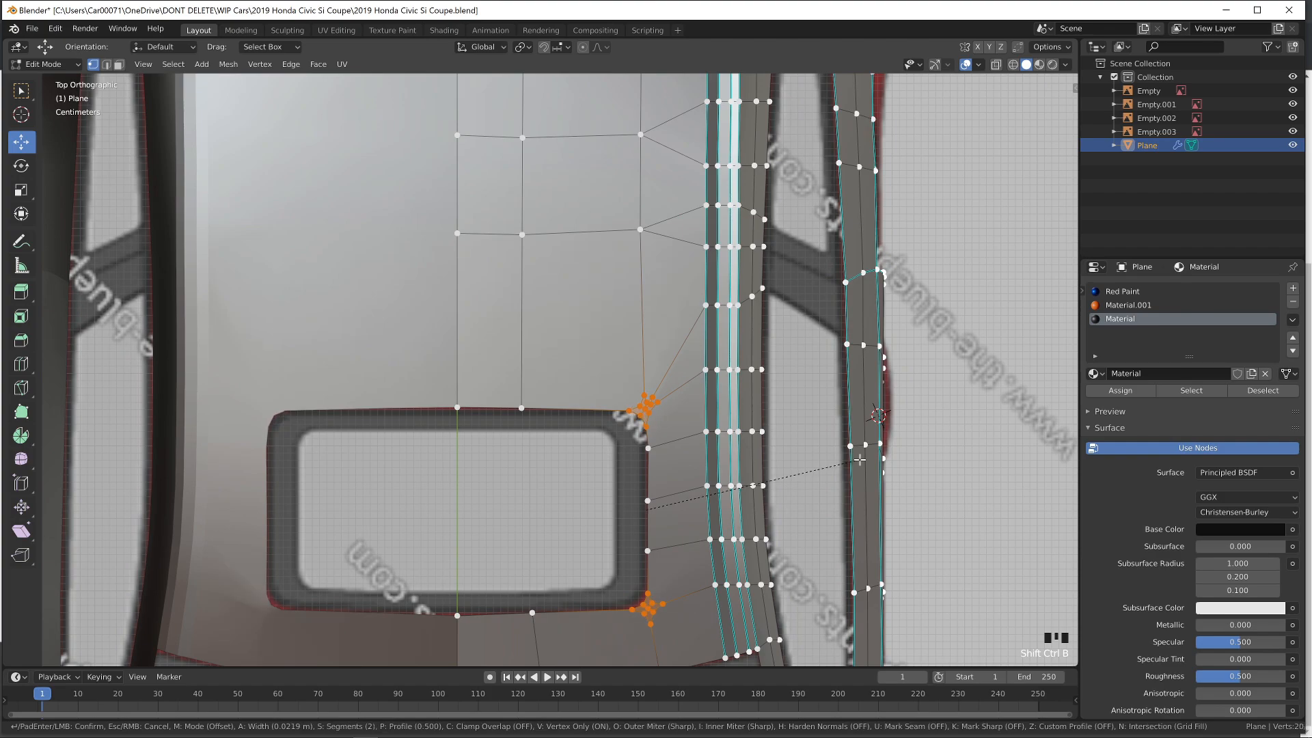
pyautogui.click(860, 460)
# Delete the surplus vertices the bevel left inside the roof panel at both sunroof corners, keeping the rounded outlines
pyautogui.press('Tab')
pyautogui.moveTo(694, 583); pyautogui.dragTo(571, 458, button='middle')
pyautogui.press('Tab')
pyautogui.scroll(4, 546, 424)
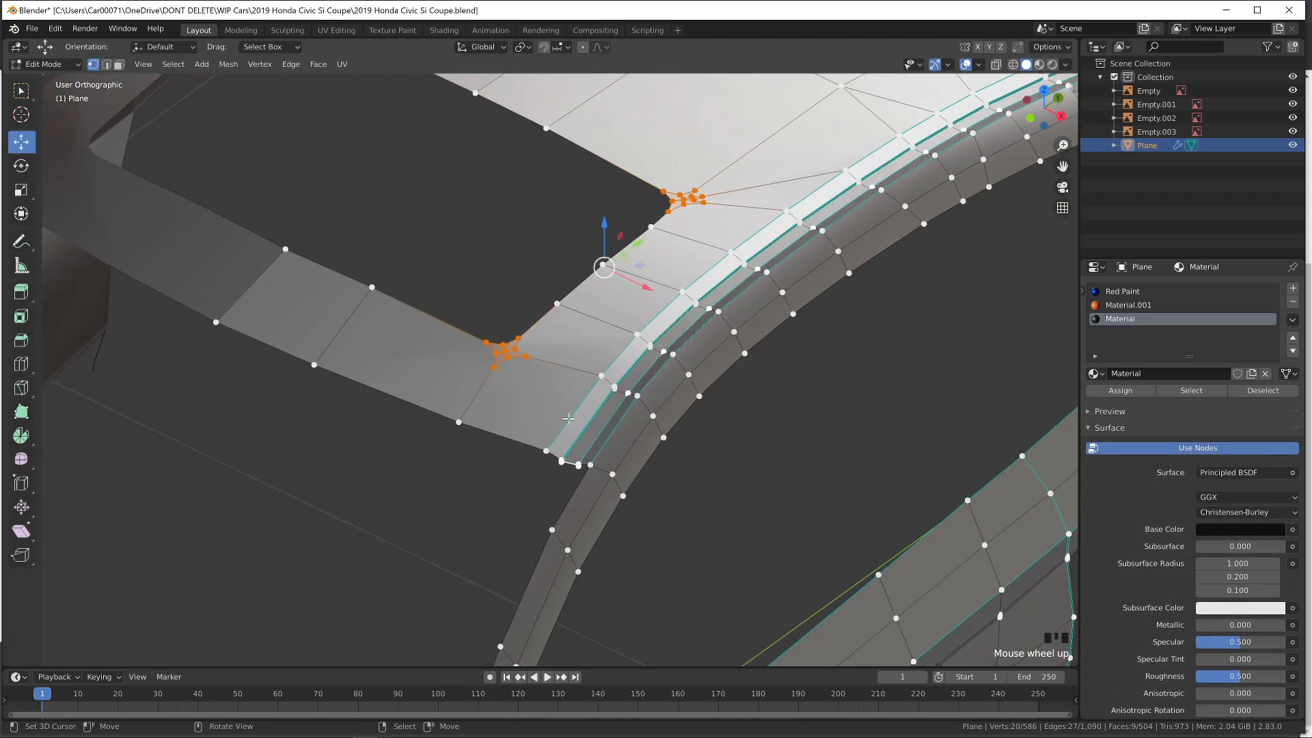
pyautogui.rightClick(487, 355)
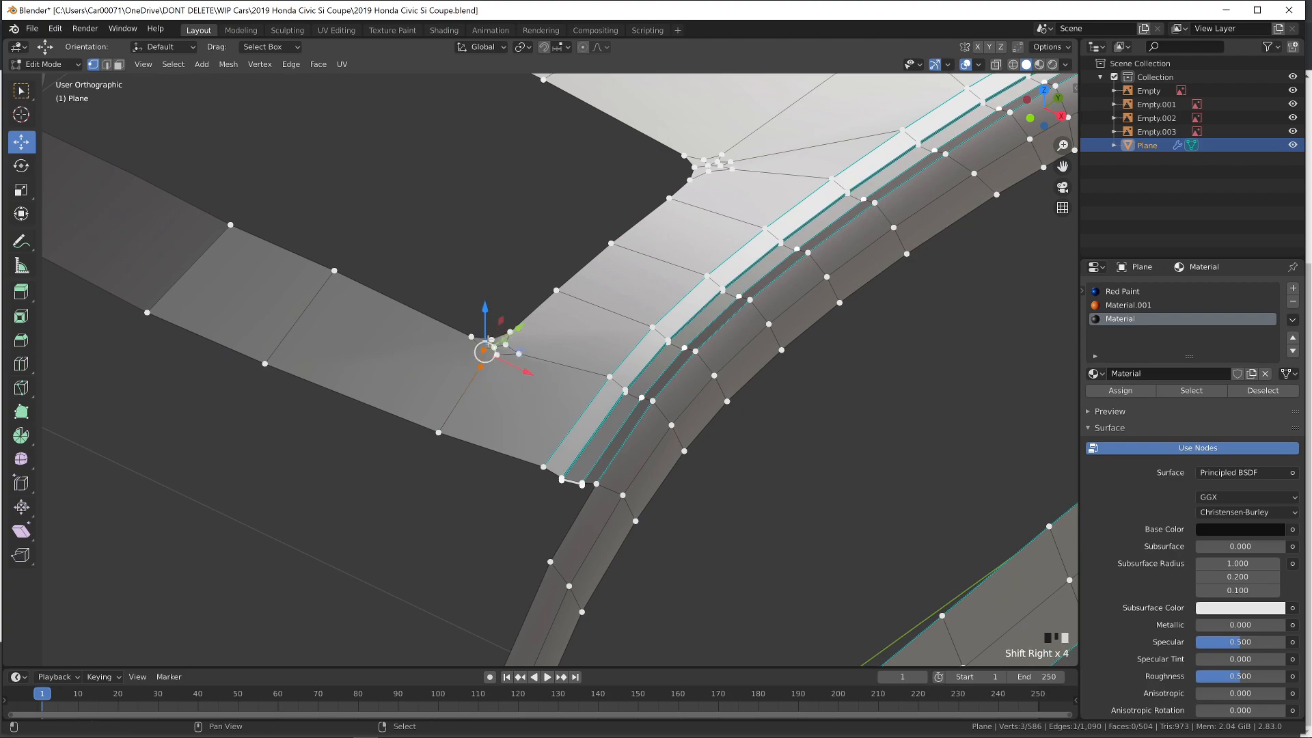
pyautogui.moveTo(516, 354); pyautogui.dragTo(711, 399, button='middle')
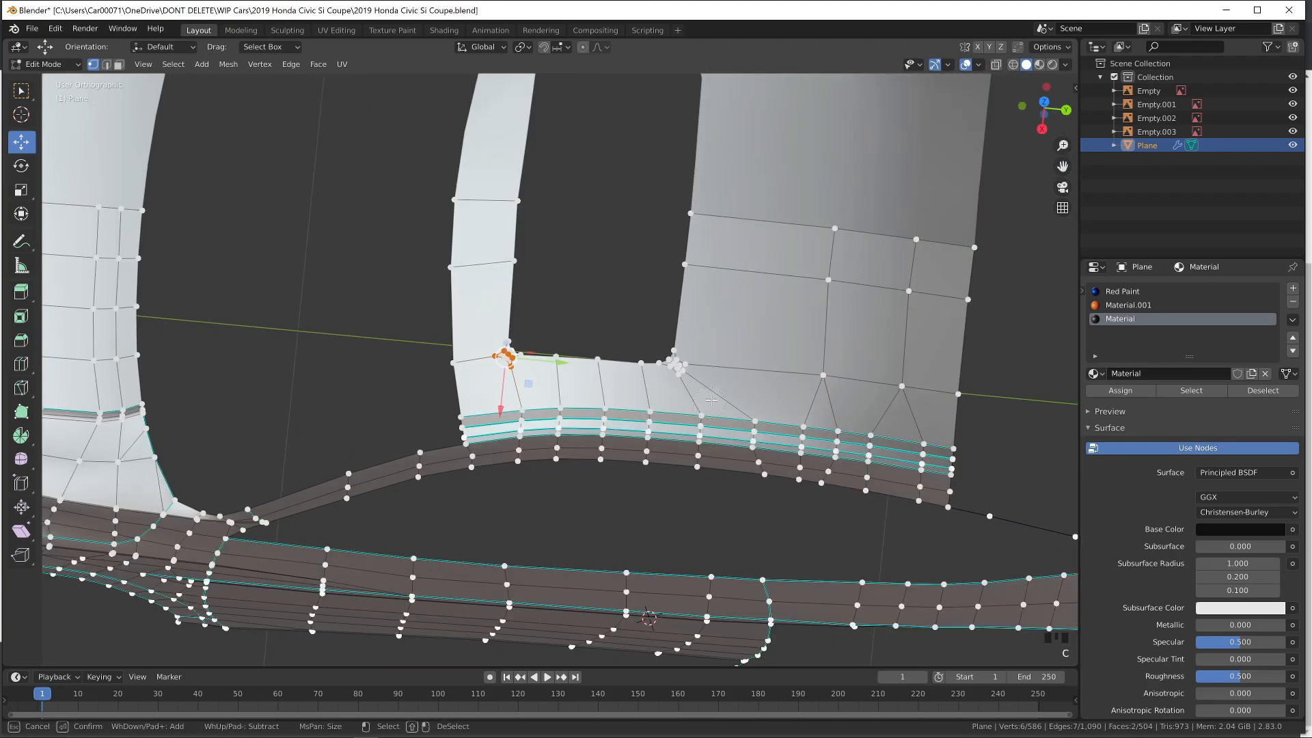
pyautogui.press('Delete')
pyautogui.click(690, 368)
# Refill the front strip beside the sunroof opening and close the gap at its front corner with a single face
pyautogui.press('KP_7')
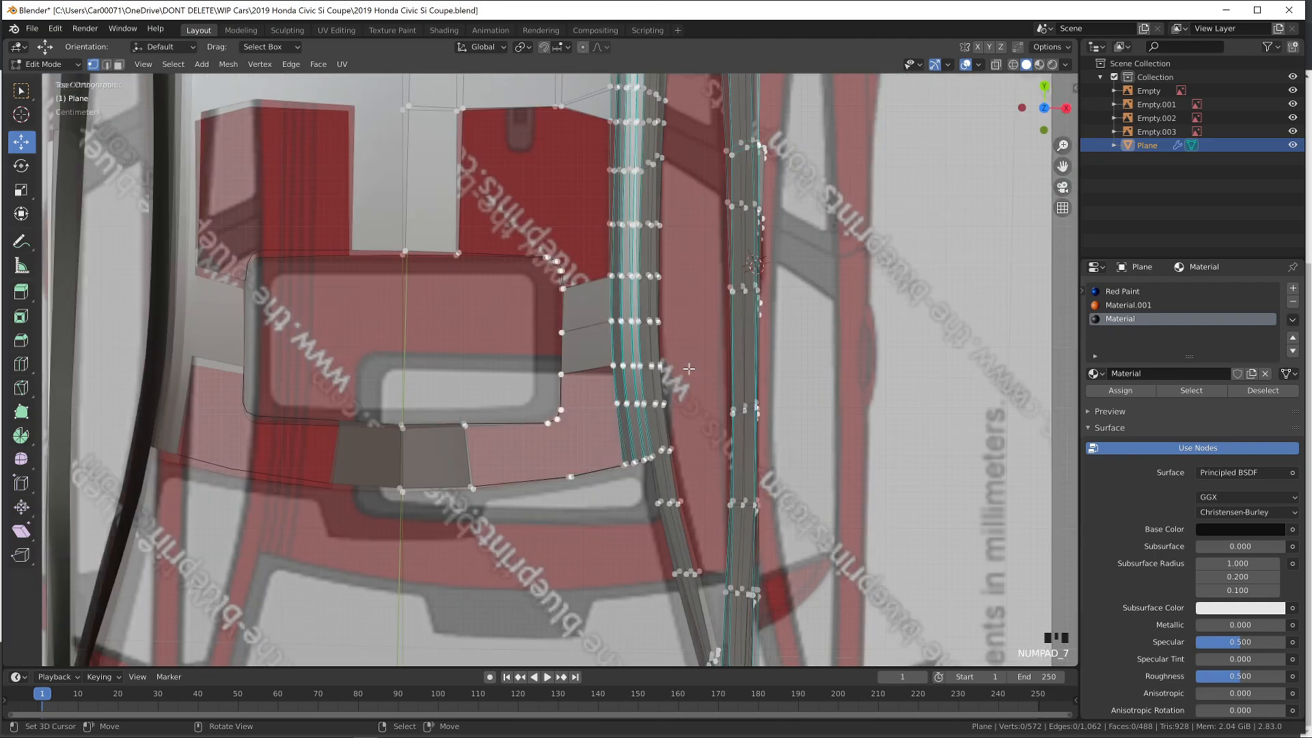
pyautogui.scroll(4, 424, 480)
pyautogui.press('f')
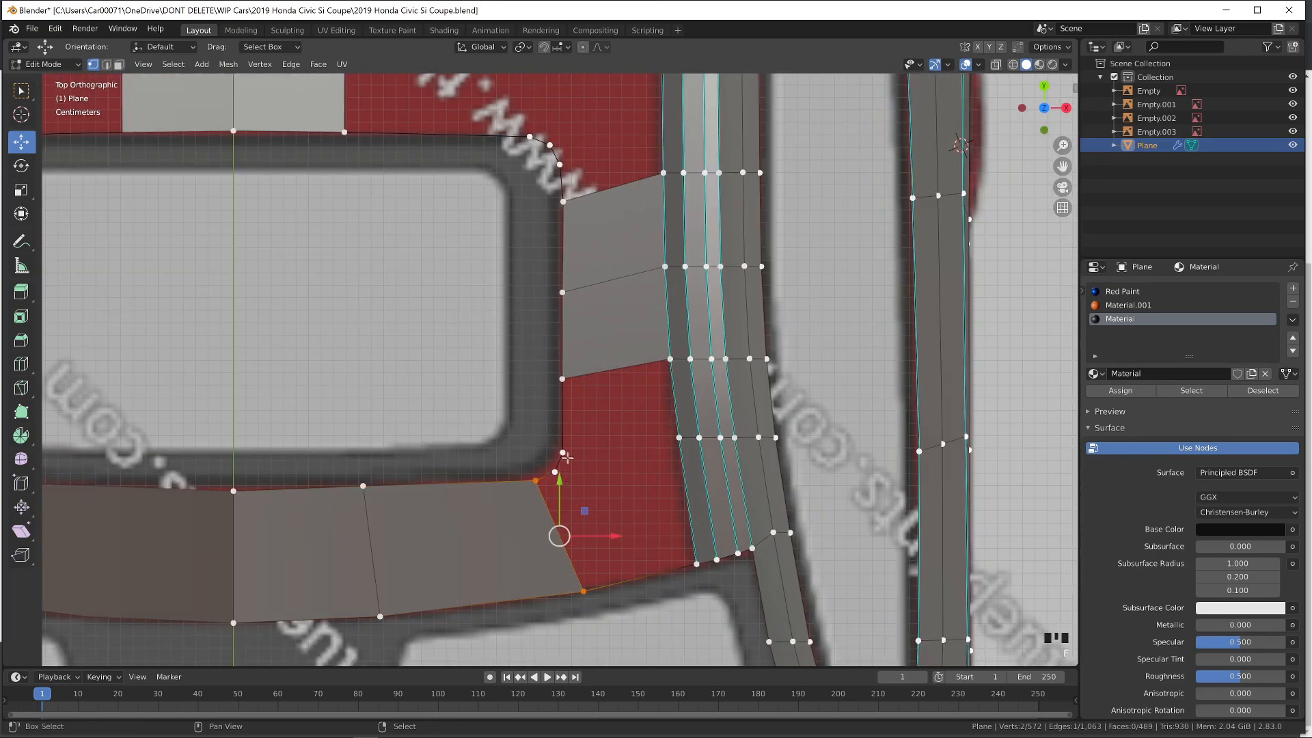
pyautogui.keyDown('ctrl'); pyautogui.rightClick(598, 457); pyautogui.keyUp('ctrl')
pyautogui.moveTo(693, 562); pyautogui.dragTo(690, 559, button='right')
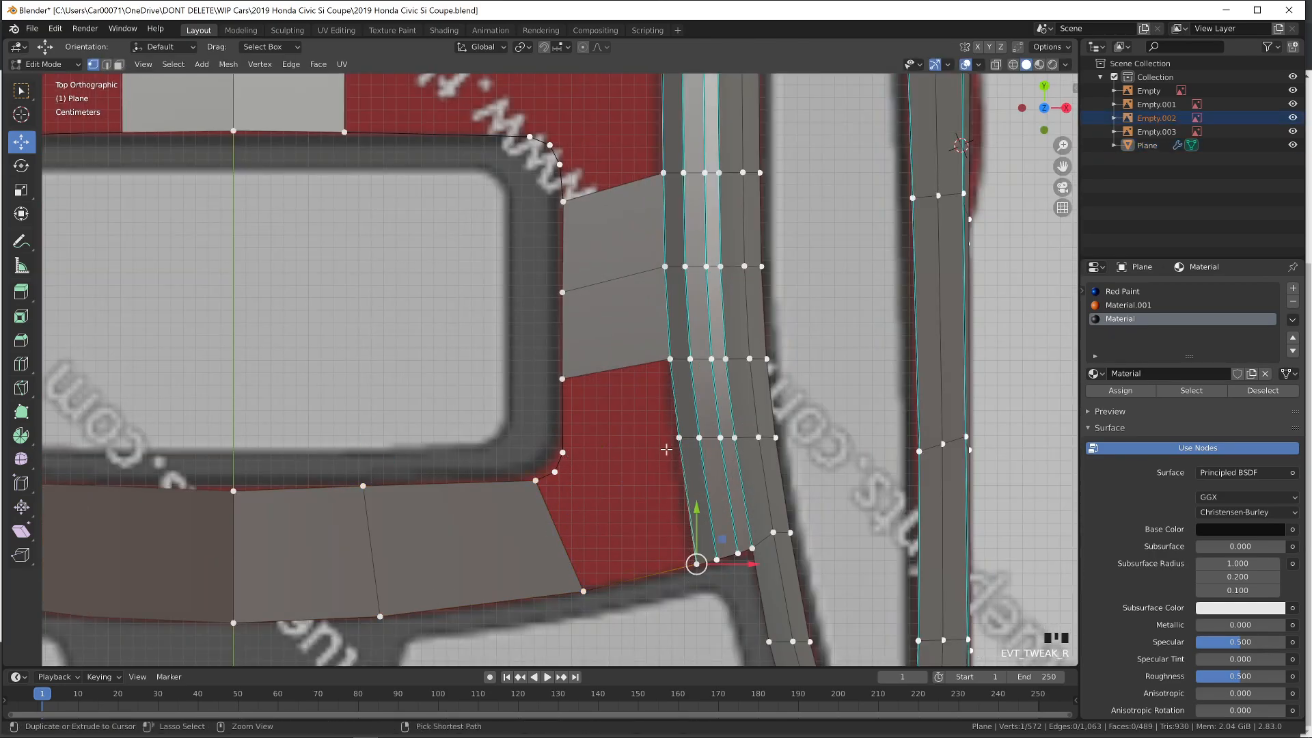
pyautogui.keyDown('ctrl'); pyautogui.rightClick(583, 590); pyautogui.keyUp('ctrl')
pyautogui.press('f')
pyautogui.press('Tab')
pyautogui.moveTo(666, 550); pyautogui.dragTo(581, 464, button='middle')
# Extrude the channel's inner-edge vertex behind the sunroof's rear corner inward along the X axis
pyautogui.press('Tab')
pyautogui.rightClick(479, 333)
pyautogui.rightClick(498, 329)
pyautogui.press('KP_7')
pyautogui.scroll(-4, 604, 406)
pyautogui.scroll(3, 632, 327)
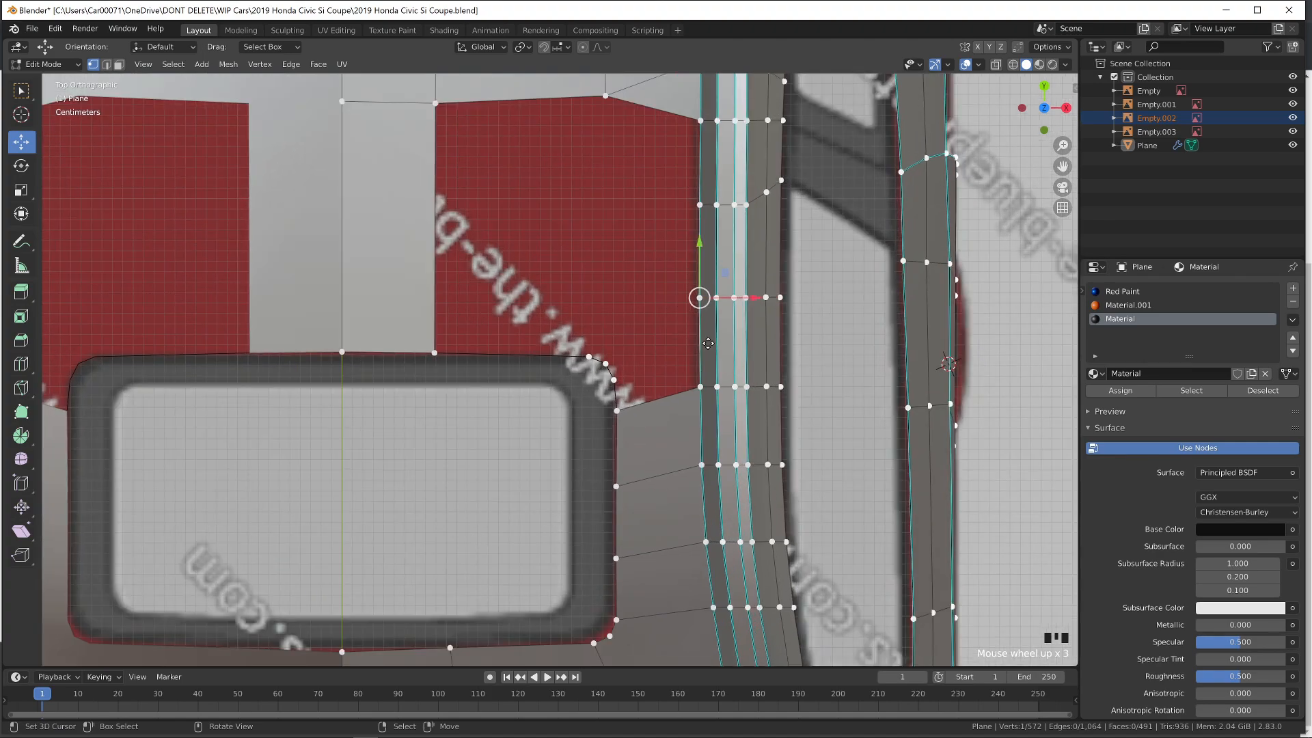
pyautogui.press('e')
pyautogui.press('x')
pyautogui.click(605, 341)
pyautogui.press('e')
pyautogui.press('x')
pyautogui.click(394, 334)
pyautogui.keyDown('shift'); pyautogui.moveTo(622, 207); pyautogui.dragTo(633, 328, button='middle'); pyautogui.keyUp('shift')
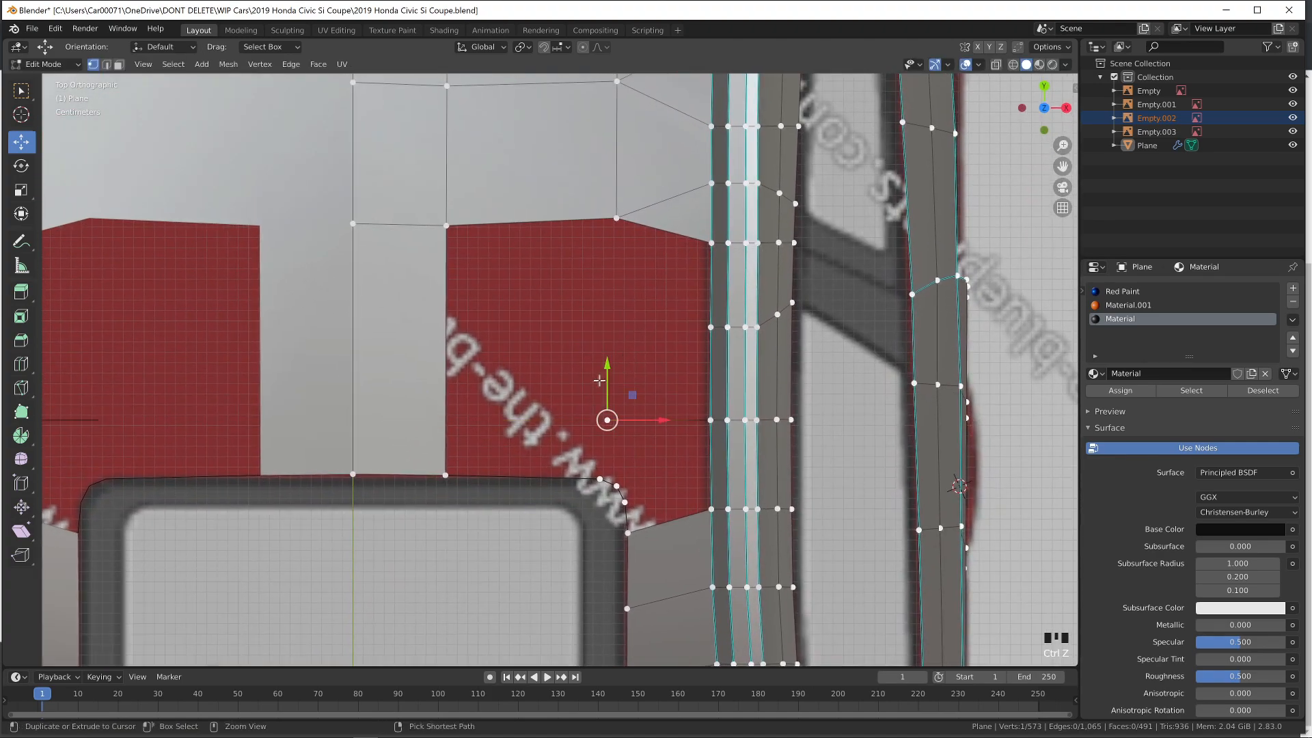
# Cut a loop across the central roof strip behind the sunroof opening at factor 0.471 and adjust its height in side view
pyautogui.hotkey('ctrl', 'r')
pyautogui.click(431, 421)
pyautogui.click(432, 486)
pyautogui.press('KP_3')
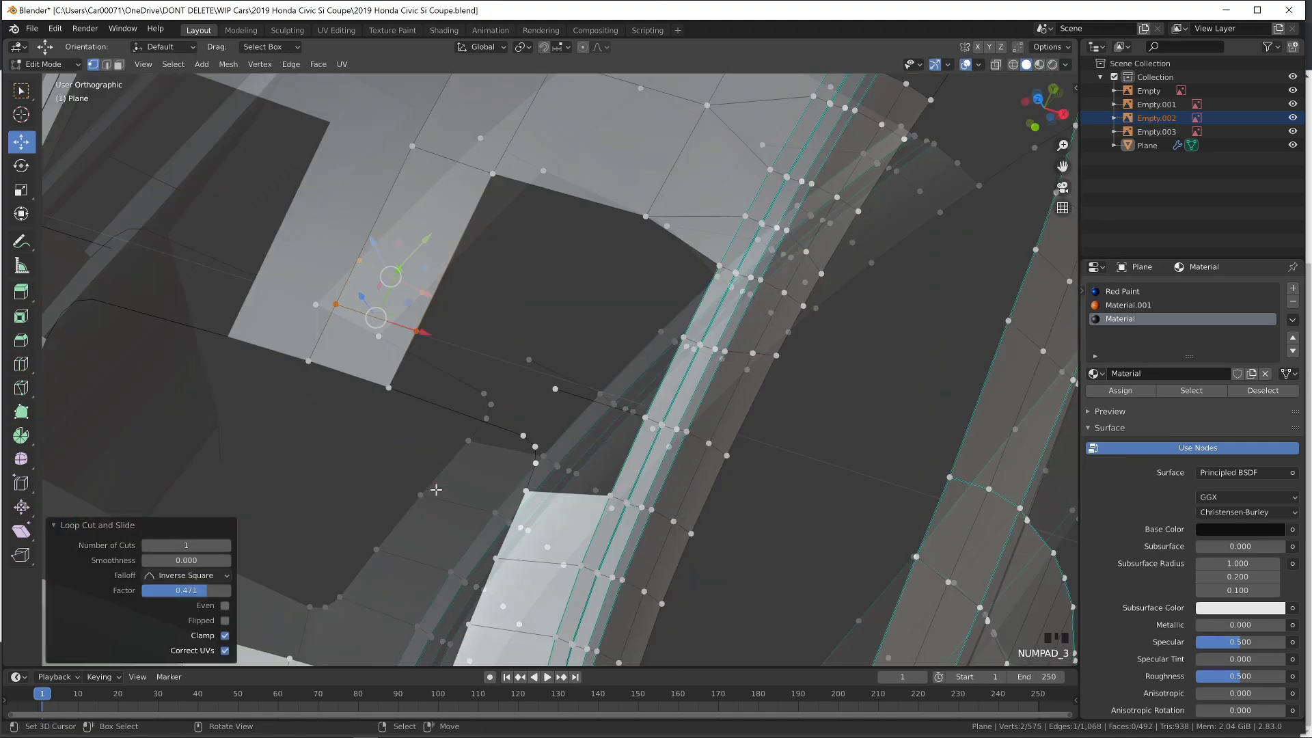
pyautogui.moveTo(519, 223); pyautogui.dragTo(518, 220)
# Connect the new loop's outer vertex to the extruded vertex with an edge
pyautogui.moveTo(525, 239); pyautogui.dragTo(509, 354, button='middle')
pyautogui.keyDown('shift'); pyautogui.rightClick(509, 354); pyautogui.keyUp('shift')
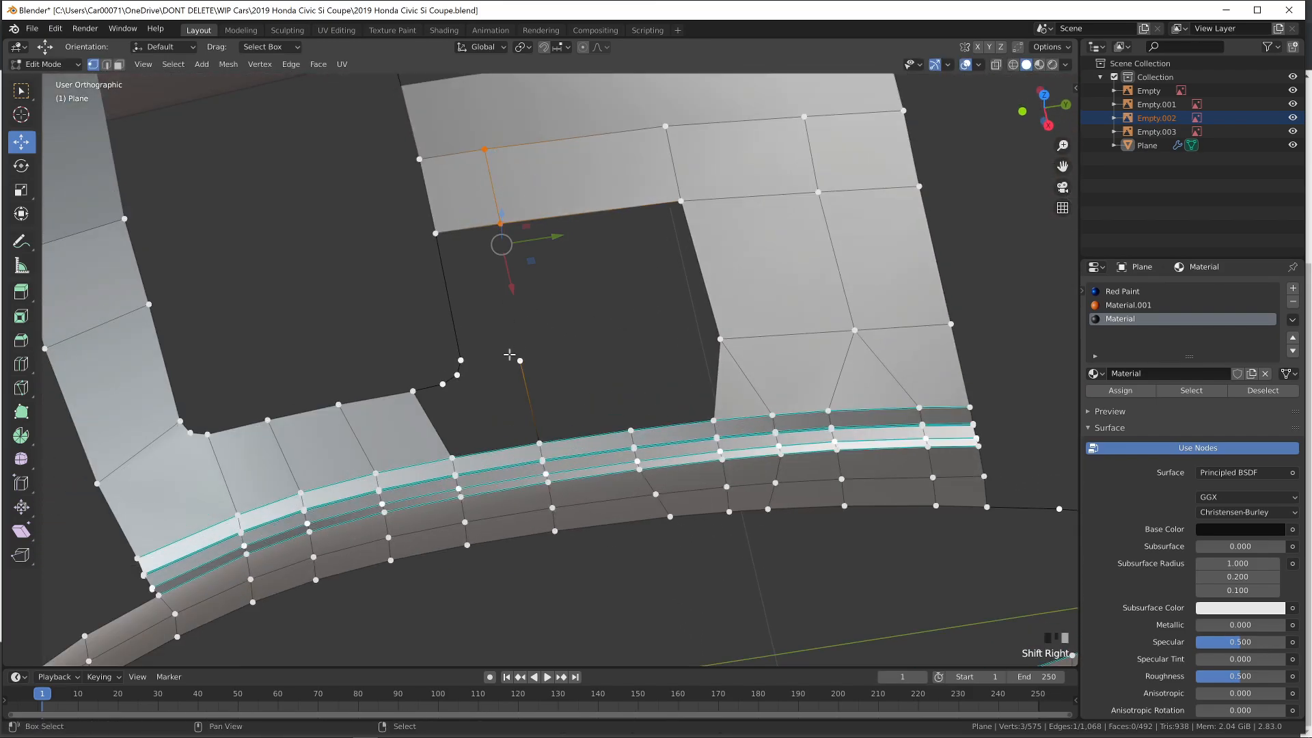
pyautogui.press('KP_7')
pyautogui.rightClick(549, 410)
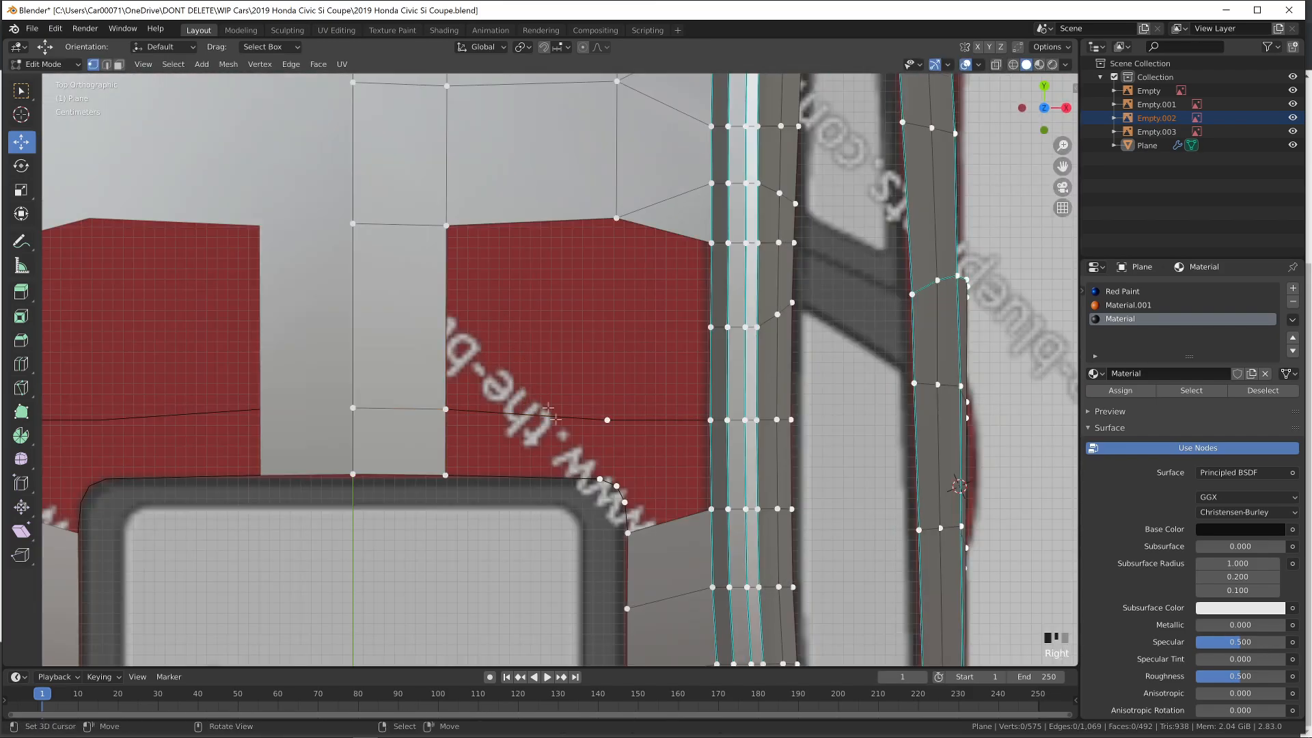
# Bridge the central strip's new loop to the channel's inner edge with a straight edge and add a vertex midway along it
pyautogui.moveTo(622, 416); pyautogui.dragTo(583, 317, button='middle')
pyautogui.rightClick(583, 317)
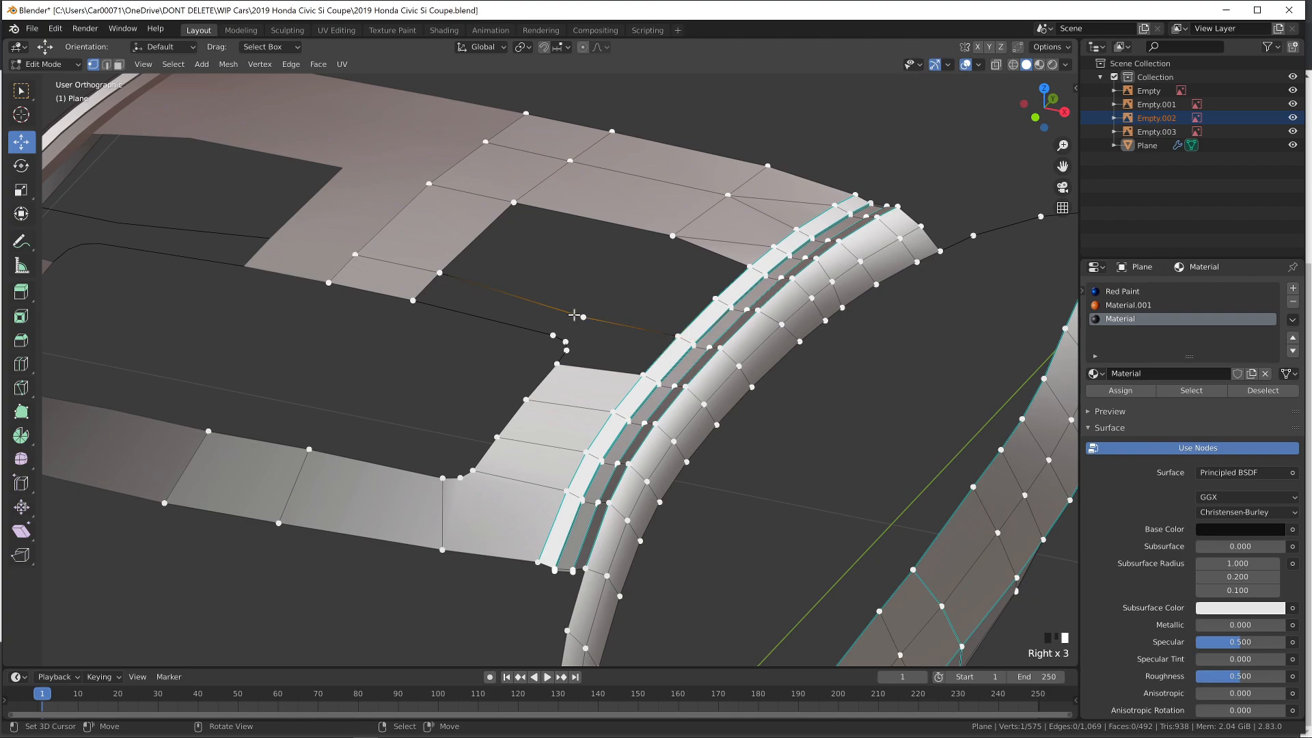
pyautogui.moveTo(445, 276); pyautogui.dragTo(552, 327, button='right')
pyautogui.rightClick(555, 324)
pyautogui.keyDown('shift'); pyautogui.rightClick(676, 335); pyautogui.keyUp('shift')
pyautogui.press('f')
pyautogui.hotkey('ctrl', 'r')
pyautogui.click(581, 310)
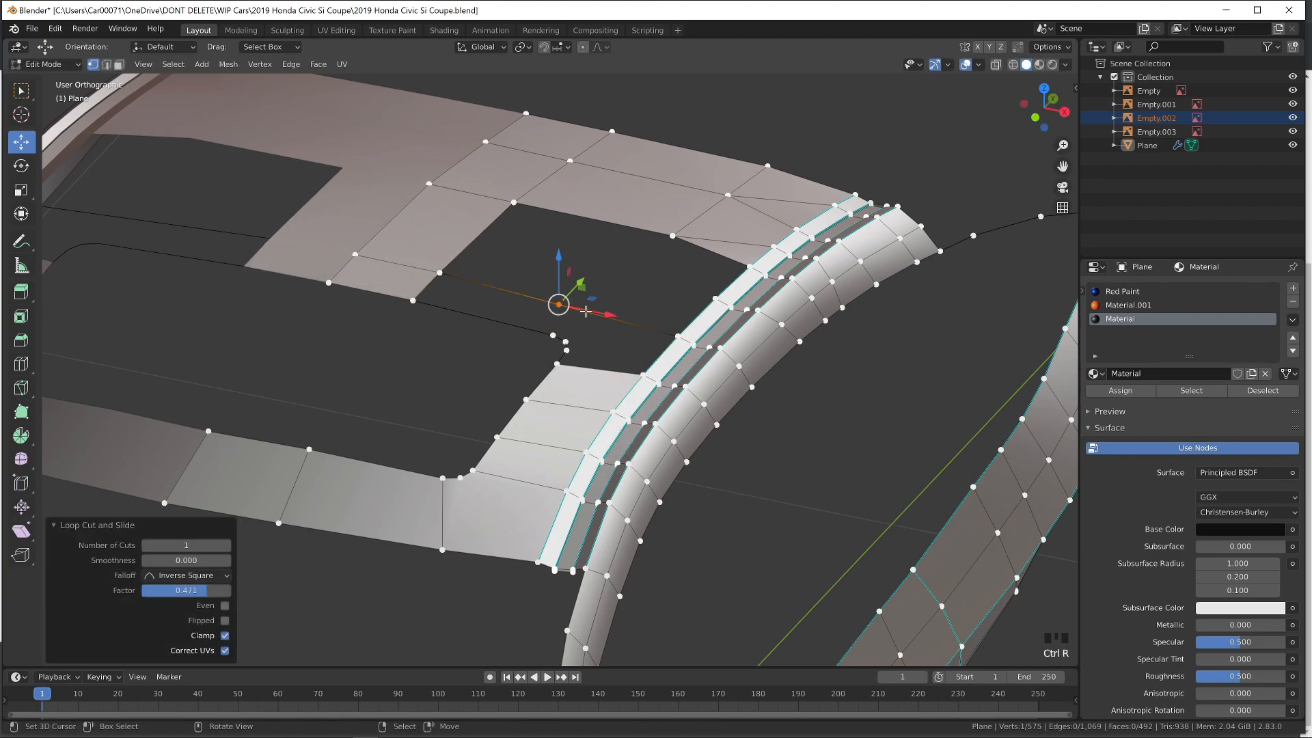
# Move the bridging edge's middle vertex up to the roof crown and slide it outward in line with the outer loop
pyautogui.moveTo(565, 307); pyautogui.dragTo(604, 282, button='middle')
pyautogui.press('g')
pyautogui.click(605, 281)
pyautogui.press('KP_7')
pyautogui.press('g')
pyautogui.press('g')
pyautogui.click(688, 402)
# Extrude the outer loop's end vertex toward the sunroof opening and adjust its height in side view
pyautogui.rightClick(616, 220)
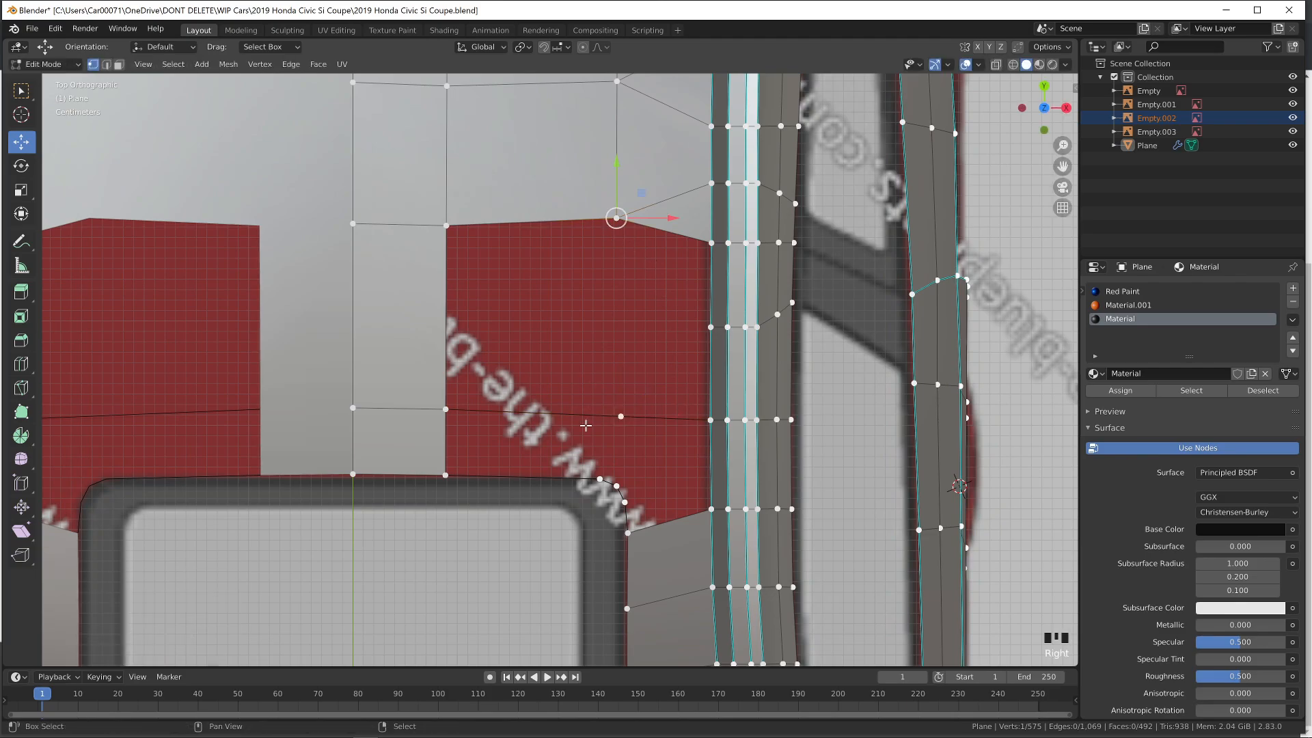
pyautogui.click(636, 303)
pyautogui.press('KP_3')
pyautogui.moveTo(615, 222); pyautogui.dragTo(615, 220)
pyautogui.moveTo(615, 220); pyautogui.dragTo(605, 328, button='middle')
# Fill the faces from the central strip to the channel behind the bridging edge and check their shading in material preview
pyautogui.press('f')
pyautogui.press('f')
pyautogui.press('f')
pyautogui.press('f')
pyautogui.hotkey('ctrl', 'z')
pyautogui.rightClick(606, 362)
pyautogui.keyDown('shift'); pyautogui.rightClick(702, 372); pyautogui.keyUp('shift')
pyautogui.keyDown('shift'); pyautogui.rightClick(717, 238); pyautogui.keyUp('shift')
pyautogui.press('f')
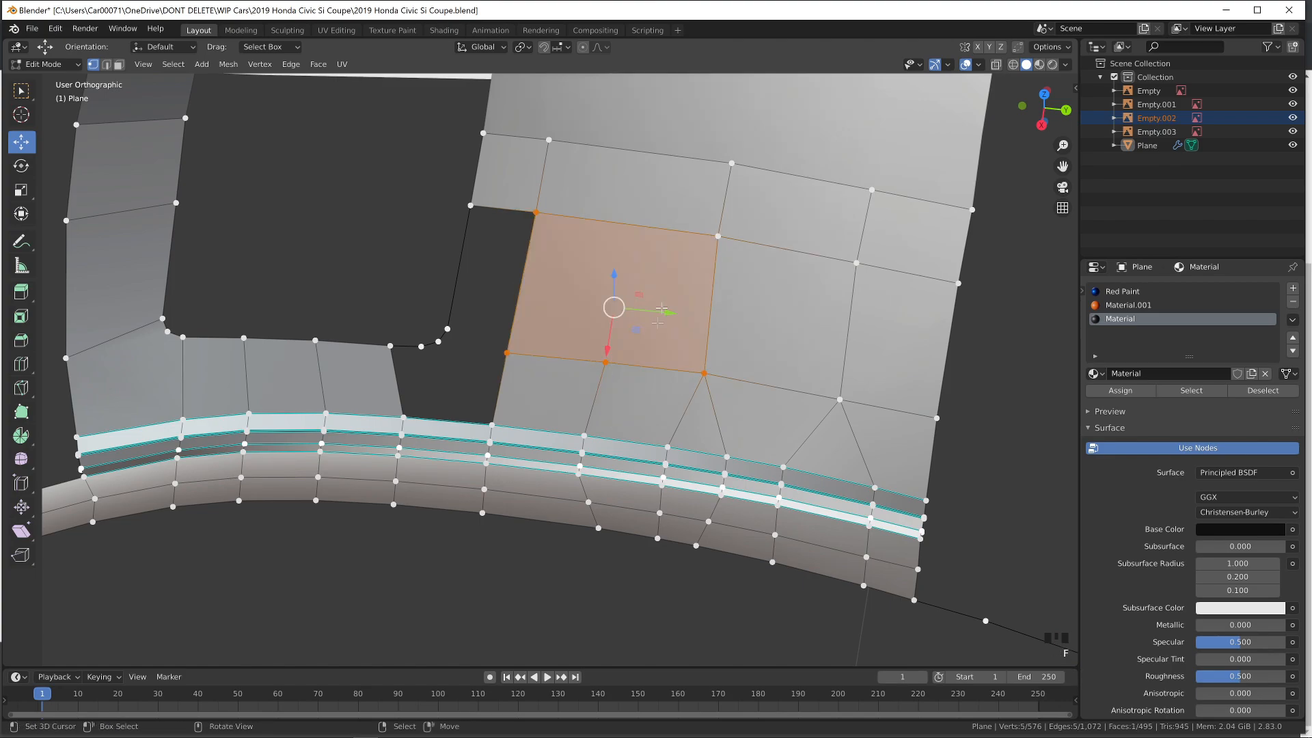
pyautogui.press('Tab')
pyautogui.moveTo(718, 253); pyautogui.dragTo(731, 340, button='middle')
pyautogui.press('z')
pyautogui.moveTo(742, 423); pyautogui.dragTo(763, 481, button='middle')
pyautogui.press('KP_7')
# Fill the strip along the sunroof opening's rear edge and close its rear corner with a single face
pyautogui.press('Tab')
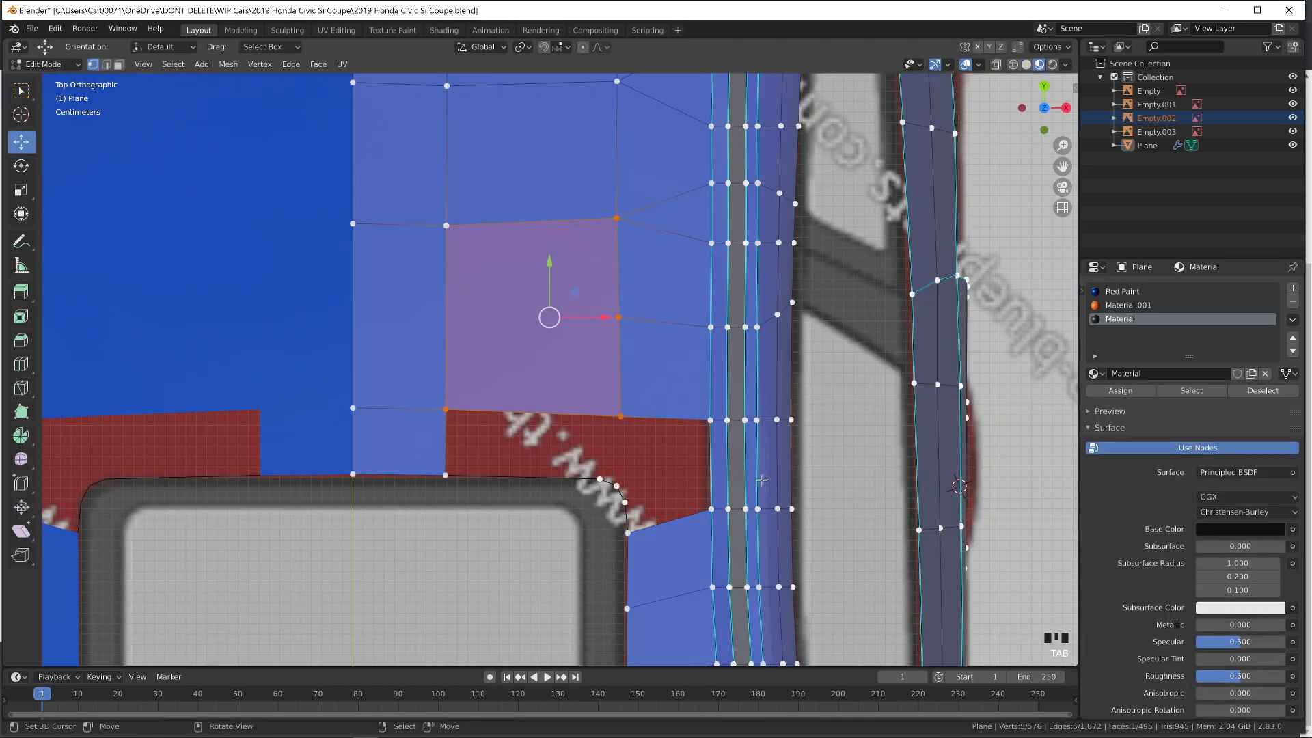
pyautogui.scroll(1, 761, 478)
pyautogui.rightClick(423, 416)
pyautogui.keyDown('shift'); pyautogui.rightClick(423, 495); pyautogui.keyUp('shift')
pyautogui.press('f')
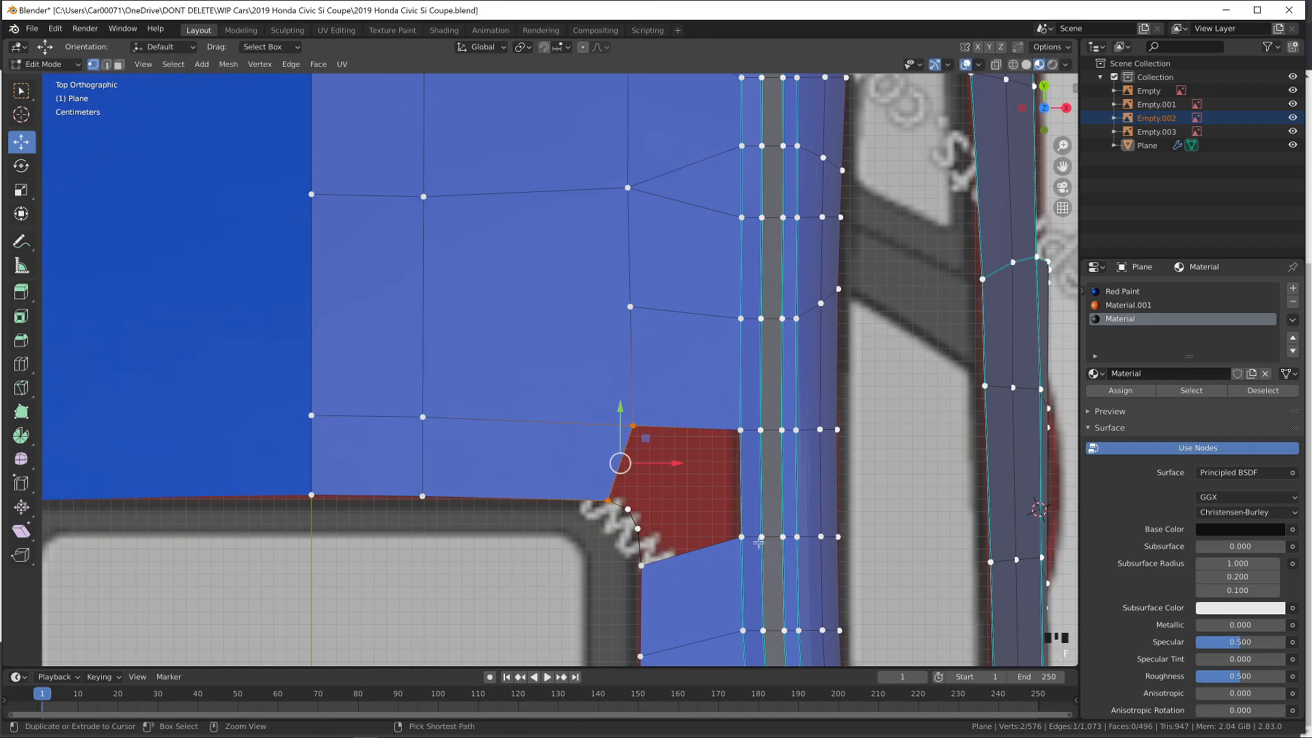
pyautogui.keyDown('ctrl'); pyautogui.rightClick(607, 501); pyautogui.keyUp('ctrl')
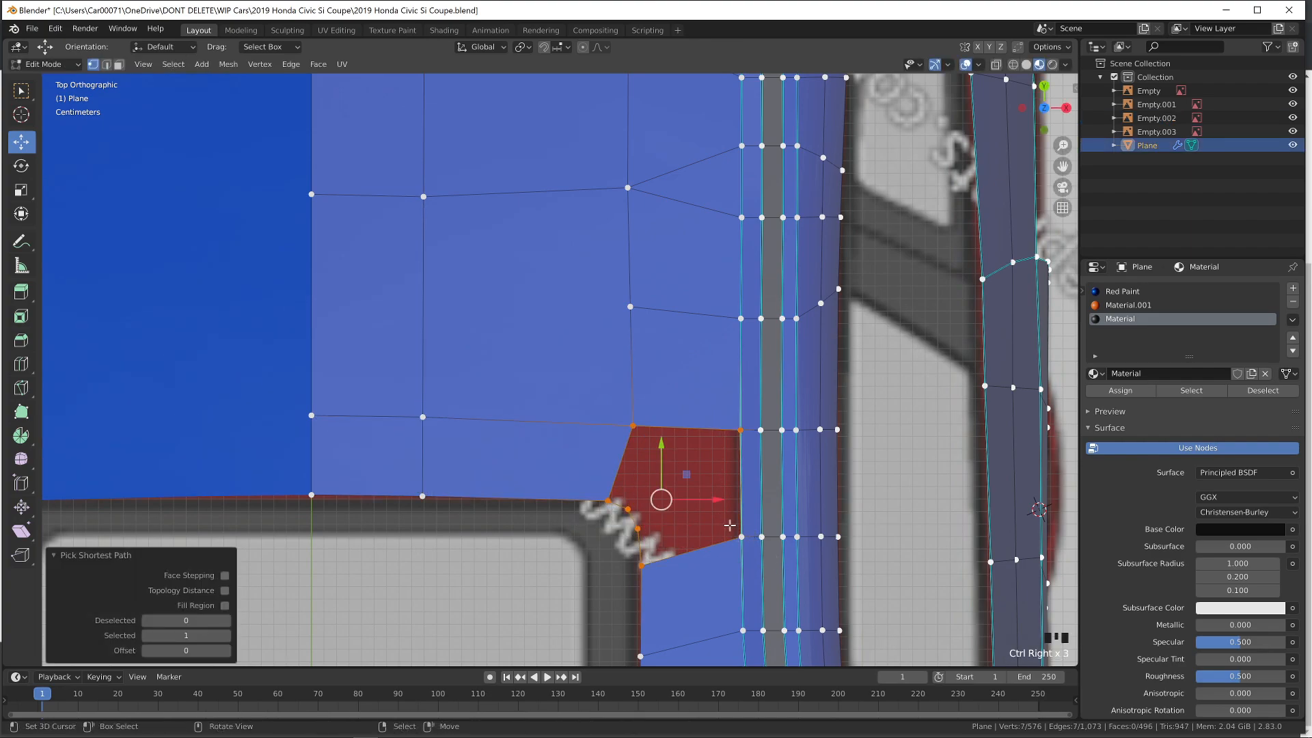
pyautogui.press('Tab')
pyautogui.scroll(-3, 728, 525)
pyautogui.moveTo(744, 492); pyautogui.dragTo(734, 427, button='middle')
# In face select mode, merge the outer front-strip face and the front corner face beside the sunroof opening into one face
pyautogui.press('Tab')
pyautogui.scroll(2, 734, 426)
pyautogui.click(119, 65)
pyautogui.moveTo(526, 335); pyautogui.dragTo(503, 430, button='middle')
pyautogui.rightClick(654, 586)
pyautogui.keyDown('shift'); pyautogui.rightClick(509, 580); pyautogui.keyUp('shift')
pyautogui.press('f')
# Examine the shading and reflections of the roof panel around the sunroof opening's front corner
pyautogui.press('Tab')
pyautogui.press('z')
pyautogui.moveTo(947, 535); pyautogui.dragTo(964, 533, button='middle')
pyautogui.press('z')
pyautogui.click(938, 588)
pyautogui.press('Tab')
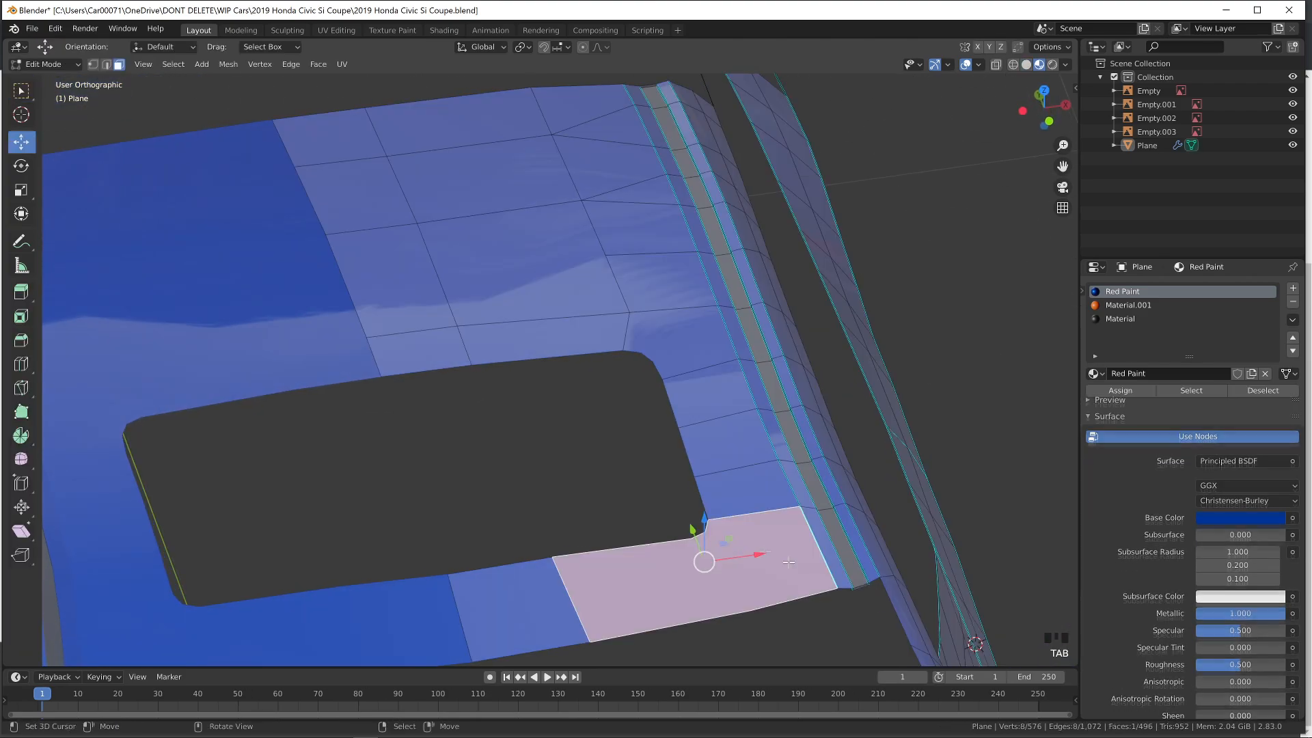
pyautogui.press('Tab')
pyautogui.scroll(-2, 820, 533)
pyautogui.moveTo(867, 507)
pyautogui.mouseDown(button='middle')
pyautogui.moveTo(917, 556)
pyautogui.moveTo(903, 552)
pyautogui.moveTo(862, 600)
pyautogui.moveTo(776, 593)
pyautogui.moveTo(808, 625)
pyautogui.moveTo(817, 594)
pyautogui.moveTo(840, 629)
pyautogui.moveTo(829, 660)
pyautogui.moveTo(834, 606)
pyautogui.moveTo(763, 410)
pyautogui.moveTo(707, 486)
pyautogui.moveTo(730, 439)
pyautogui.moveTo(569, 466)
pyautogui.mouseUp(button='middle')
pyautogui.scroll(-3, 862, 599)
# Switch to solid shading and triangulate the front strip and front corner faces beside the sunroof opening
pyautogui.press('a')
pyautogui.press('Tab')
pyautogui.press('Tab')
pyautogui.press('z')
pyautogui.press('Tab')
pyautogui.hotkey('ctrl', 't')
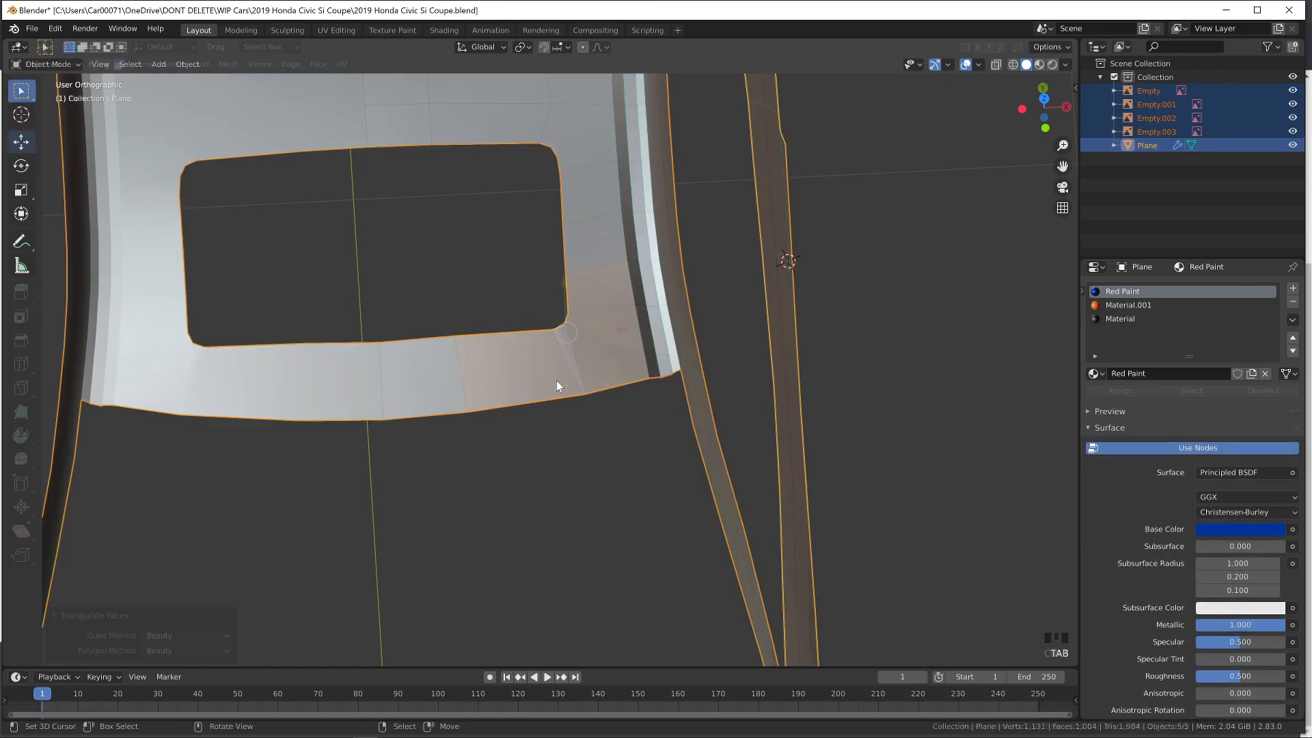
# Merge the two triangles of the strip in front of the sunroof opening into one quad
pyautogui.press('Tab')
pyautogui.moveTo(556, 381); pyautogui.dragTo(540, 436, button='middle')
pyautogui.press('Tab')
pyautogui.rightClick(535, 449)
pyautogui.keyDown('shift'); pyautogui.rightClick(490, 430); pyautogui.keyUp('shift')
pyautogui.press('f')
# Merge the thin triangles at the sunroof's front corner into a larger face and check the shading in Object Mode
pyautogui.rightClick(556, 432)
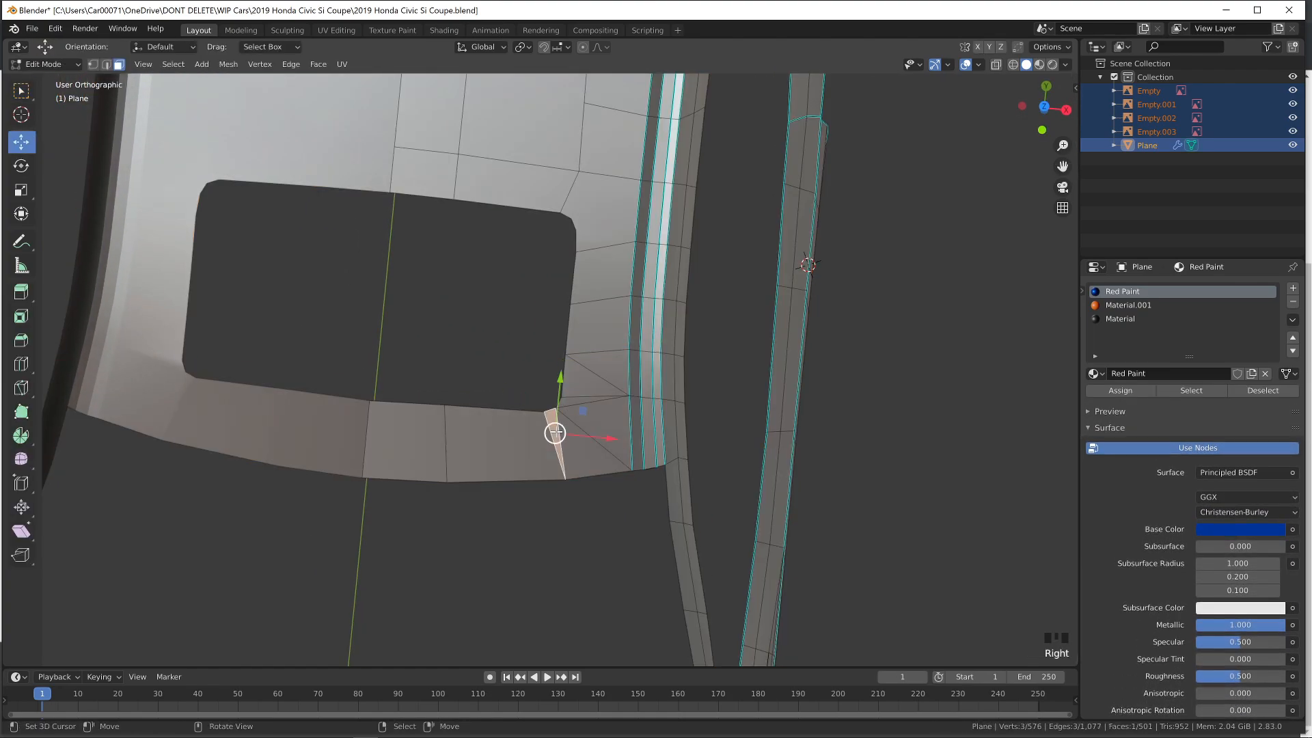
pyautogui.keyDown('ctrl'); pyautogui.rightClick(585, 384); pyautogui.keyUp('ctrl')
pyautogui.press('f')
pyautogui.press('Tab')
pyautogui.press('Tab')
pyautogui.keyDown('shift'); pyautogui.rightClick(607, 368); pyautogui.keyUp('shift')
pyautogui.press('f')
pyautogui.press('Tab')
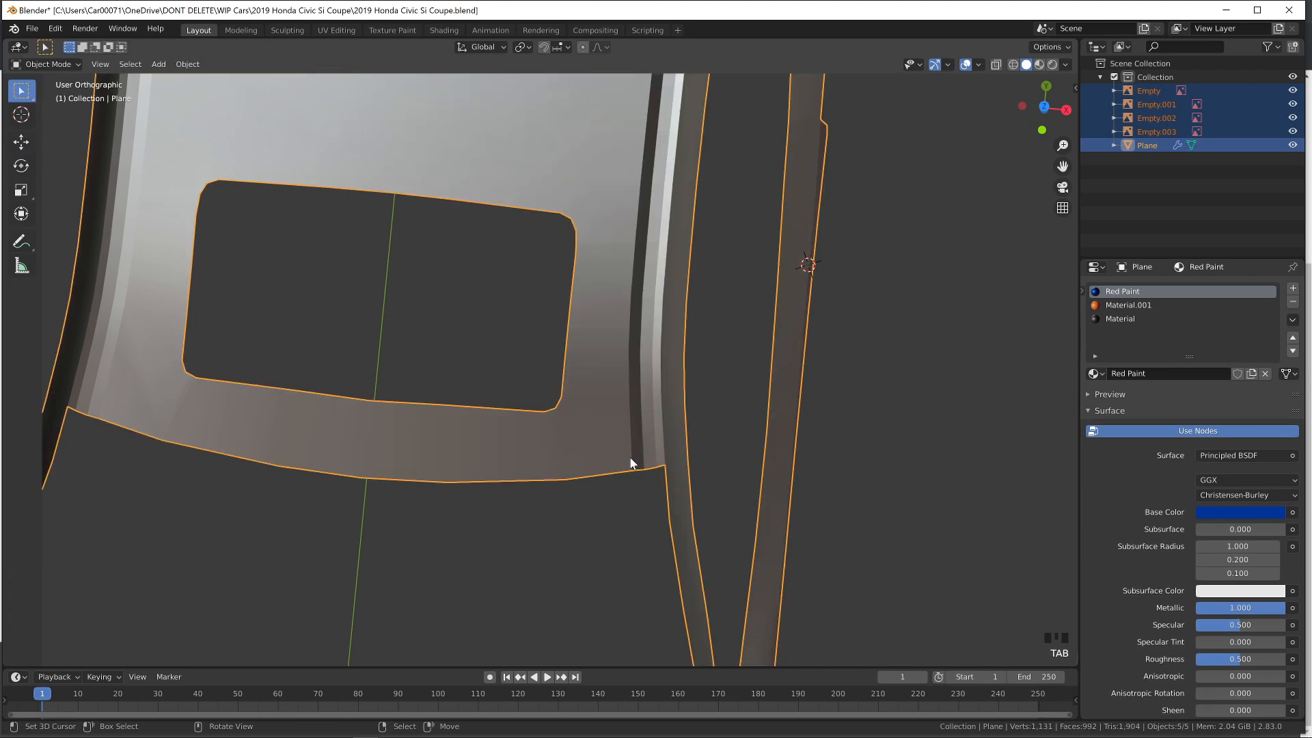
# Triangulate the selected front corner area once more, merge it into one face, and check the smooth shading
pyautogui.moveTo(630, 459); pyautogui.dragTo(639, 402, button='middle')
pyautogui.press('Tab')
pyautogui.hotkey('ctrl', 't')
pyautogui.press('Tab')
pyautogui.press('Tab')
pyautogui.press('f')
pyautogui.press('Tab')
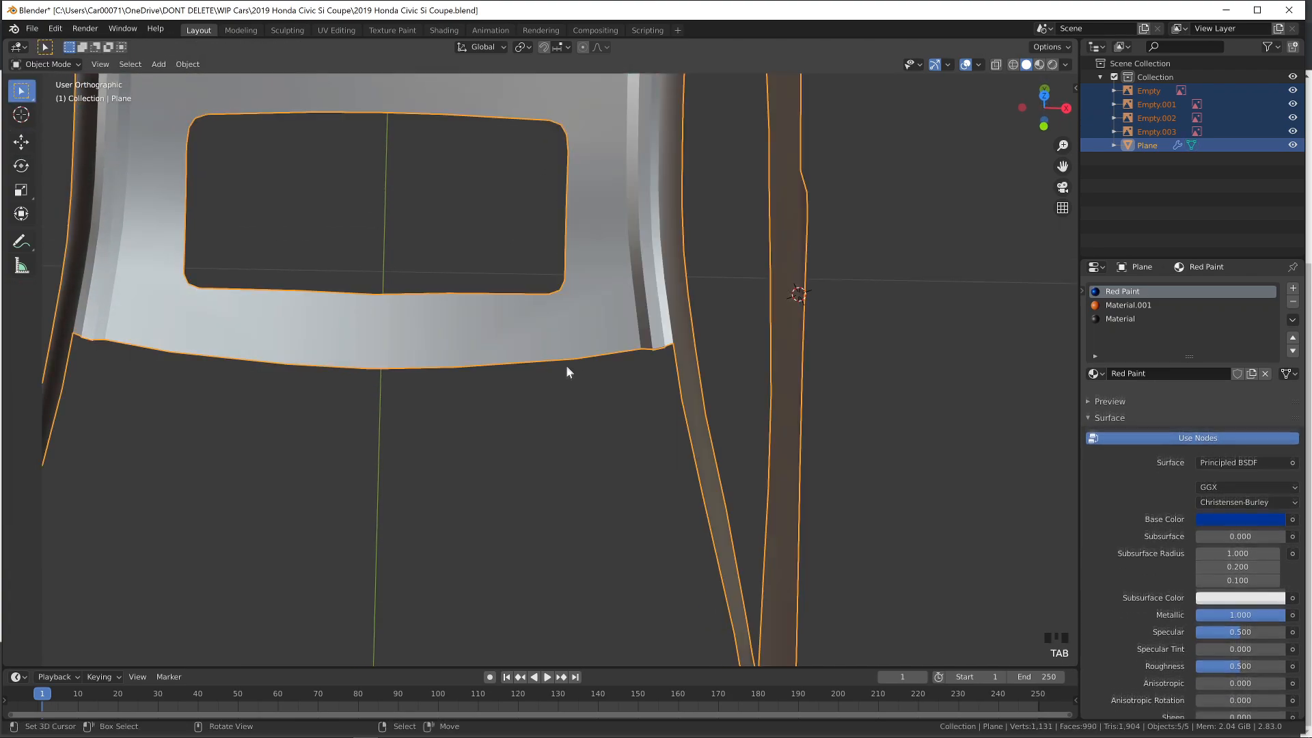
# Select the edge loop around the sunroof opening in top view and mark it as sharp
pyautogui.moveTo(566, 368); pyautogui.dragTo(560, 424, button='middle')
pyautogui.press('a')
pyautogui.press('KP_7')
pyautogui.hotkey('alt', 'z')
pyautogui.press('Tab')
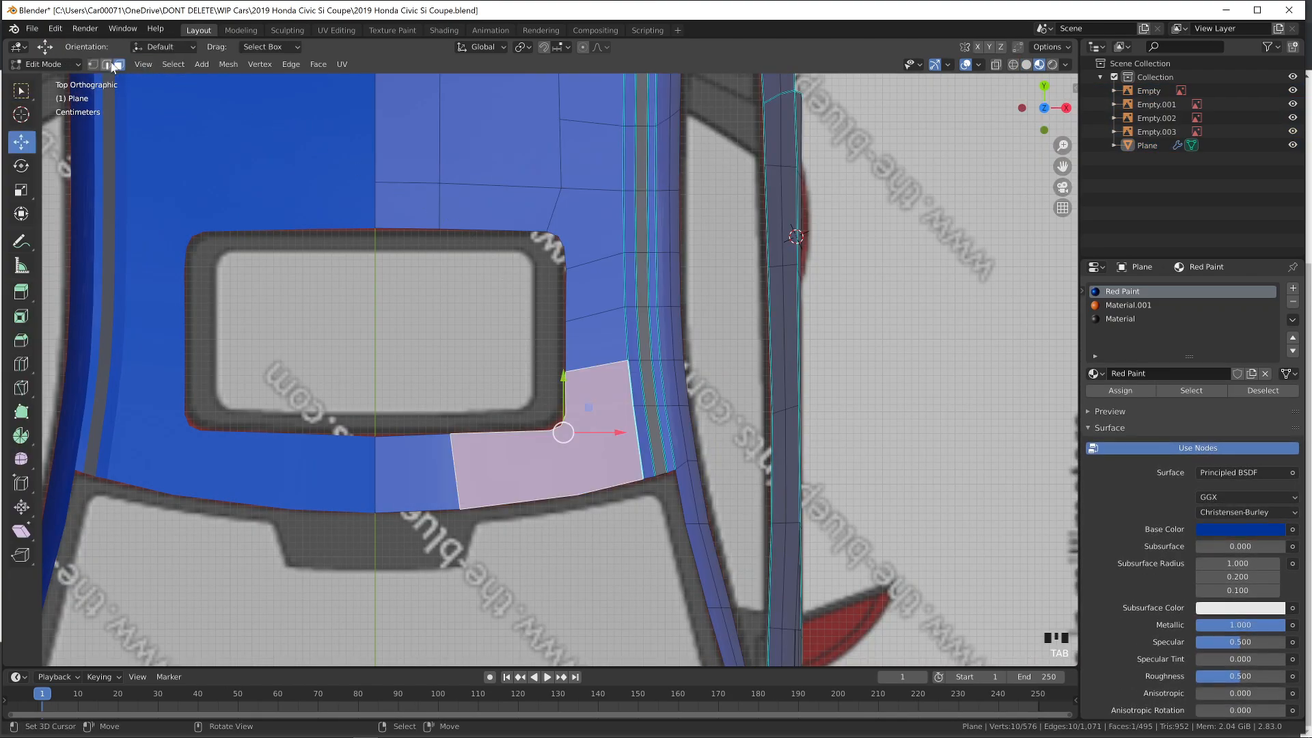
pyautogui.click(94, 65)
pyautogui.scroll(-1, 533, 239)
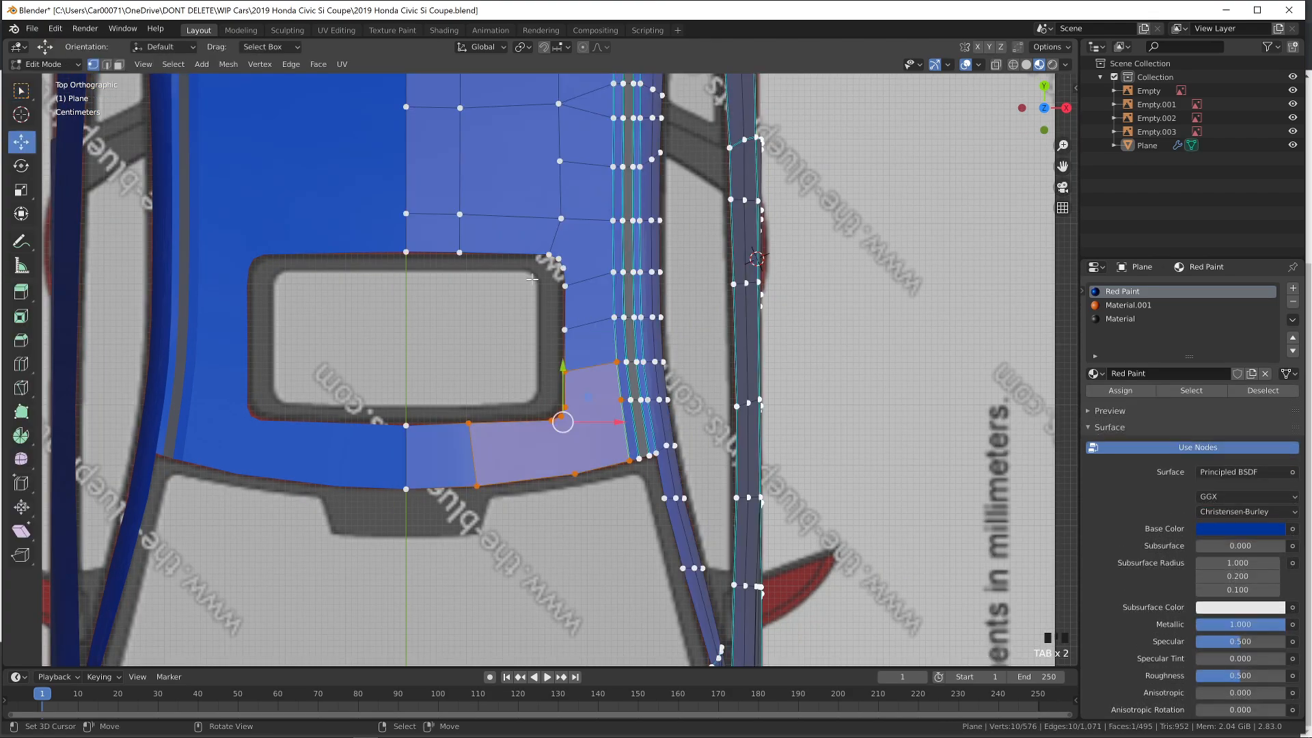
pyautogui.keyDown('alt'); pyautogui.rightClick(551, 254); pyautogui.keyUp('alt')
pyautogui.keyDown('ctrl'); pyautogui.rightClick(410, 425); pyautogui.keyUp('ctrl')
pyautogui.hotkey('ctrl', 'e')
pyautogui.click(418, 411)
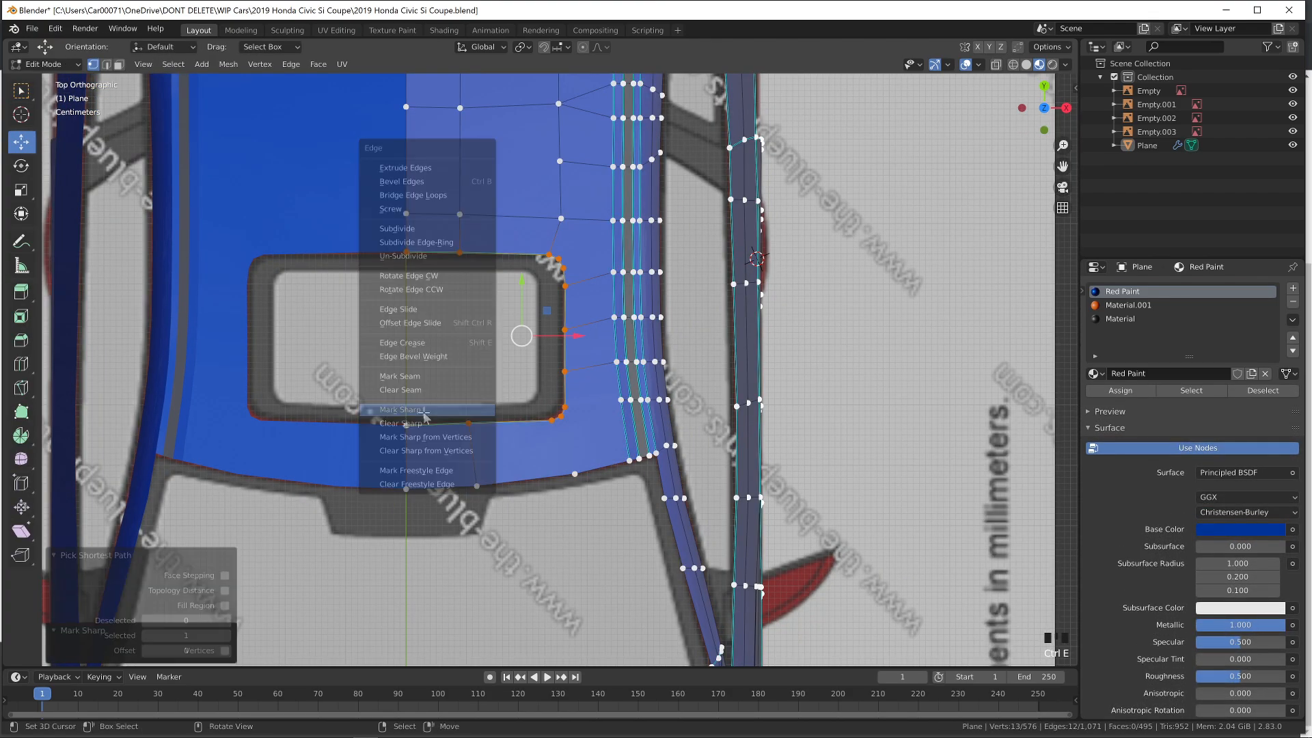
# Extrude the sunroof opening's edge slightly inward as a thin strip, checking it against the reference photo
pyautogui.scroll(2, 519, 390)
pyautogui.hotkey('alt', 'Tab')
pyautogui.moveTo(615, 295); pyautogui.dragTo(731, 393)
pyautogui.hotkey('alt', 'Tab')
pyautogui.scroll(3, 730, 351)
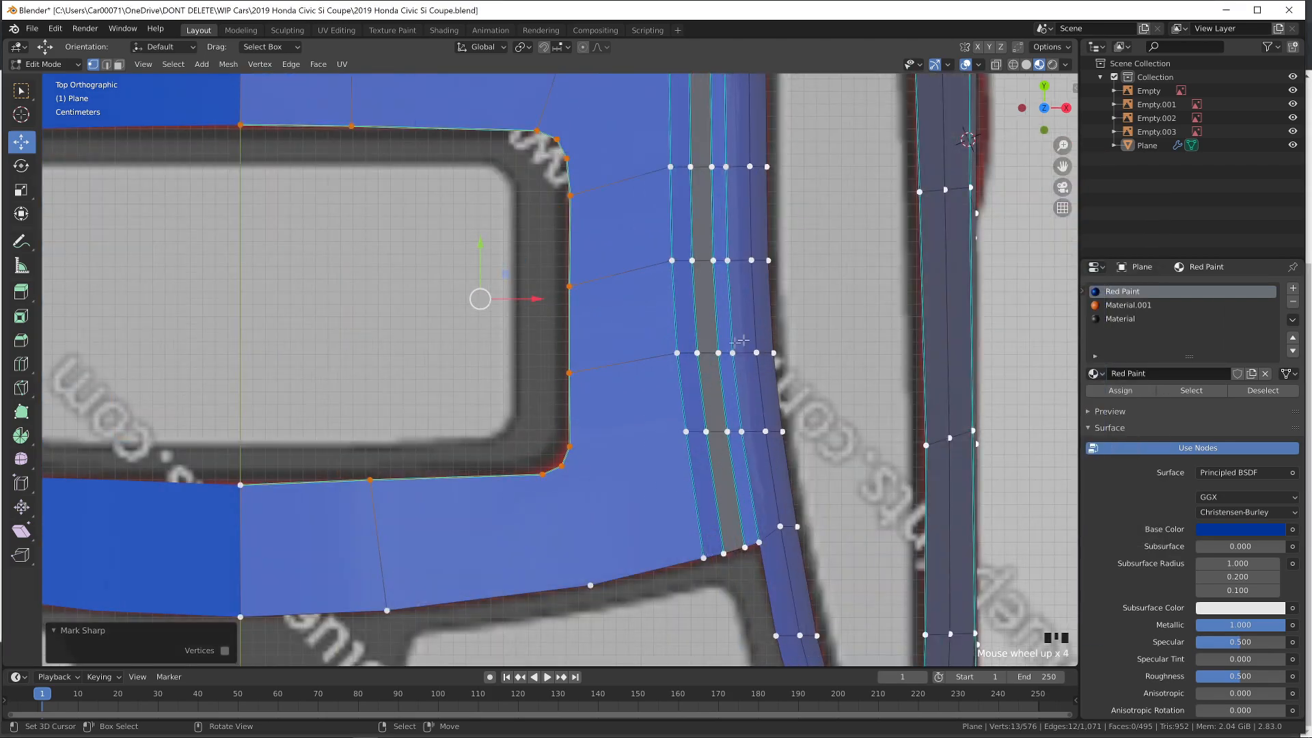
pyautogui.press('e')
pyautogui.press('s')
pyautogui.click(749, 319)
pyautogui.hotkey('alt', 'Tab')
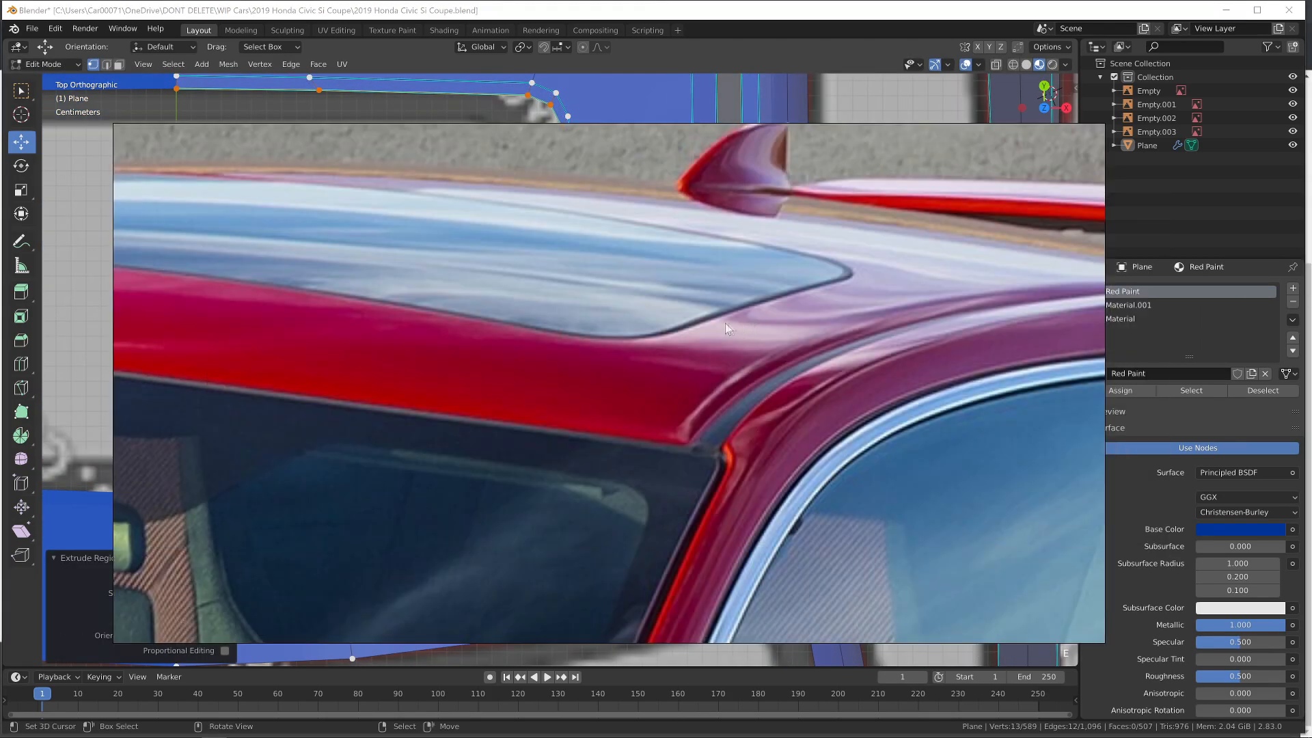
pyautogui.hotkey('alt', 'Tab')
# Select the thin strip around the sunroof opening, add a near-black material and assign a dark material to the strip
pyautogui.keyDown('alt'); pyautogui.keyDown('shift'); pyautogui.rightClick(617, 239); pyautogui.keyUp('shift'); pyautogui.keyUp('alt')
pyautogui.keyDown('shift'); pyautogui.rightClick(540, 496); pyautogui.keyUp('shift')
pyautogui.scroll(-3, 340, 463)
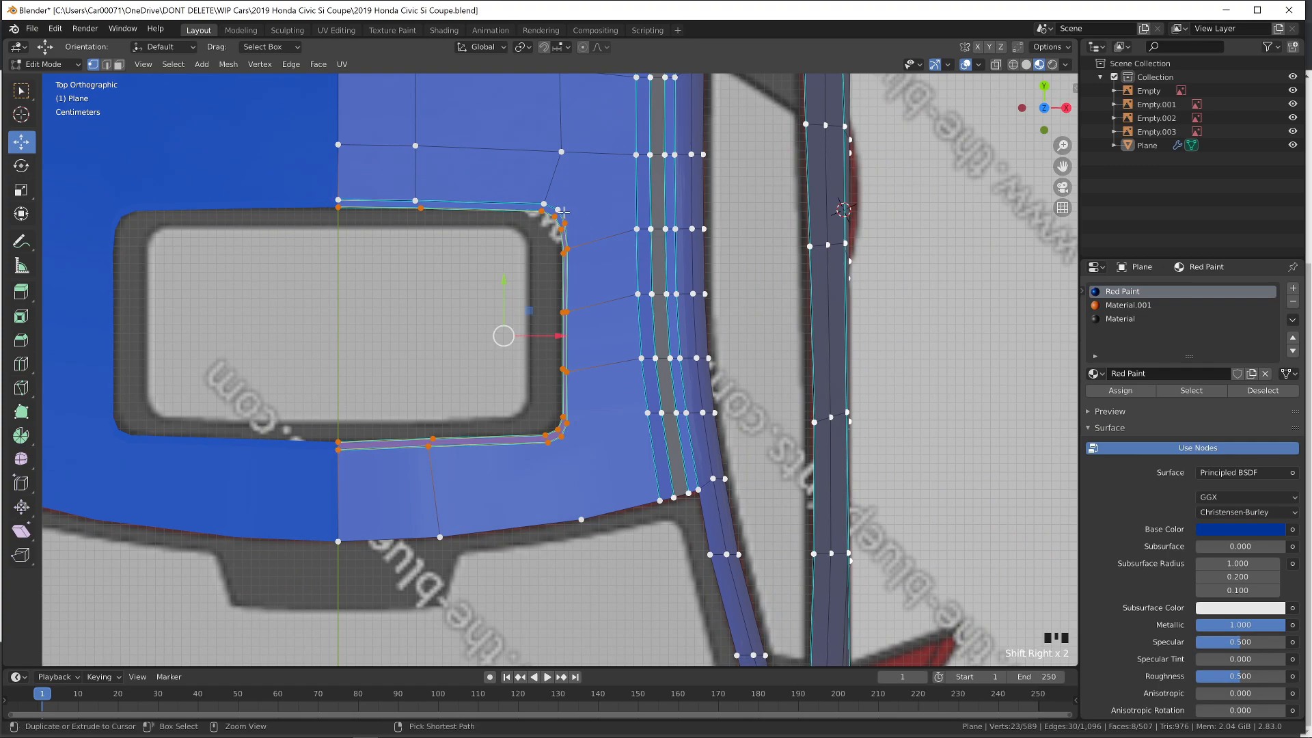
pyautogui.keyDown('ctrl'); pyautogui.rightClick(545, 204); pyautogui.keyUp('ctrl')
pyautogui.click(1293, 288)
pyautogui.click(1186, 373)
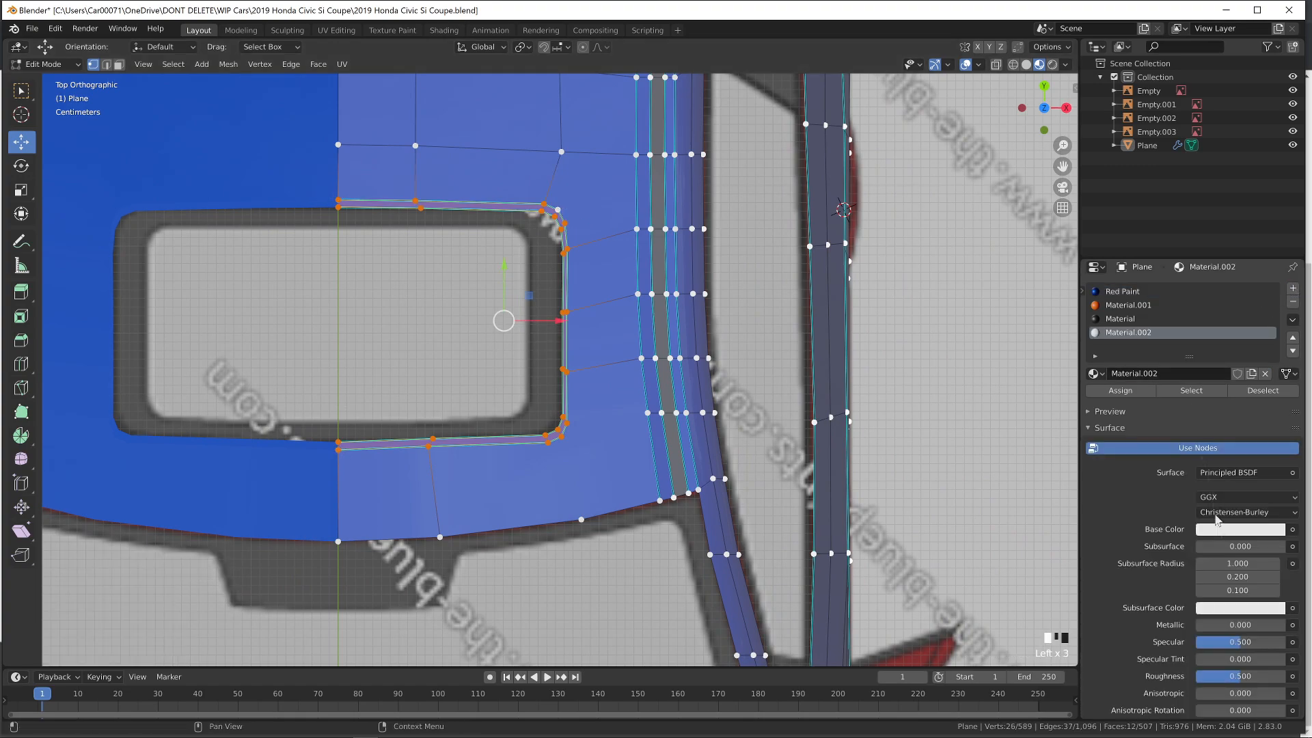
pyautogui.click(1249, 530)
pyautogui.click(1277, 425)
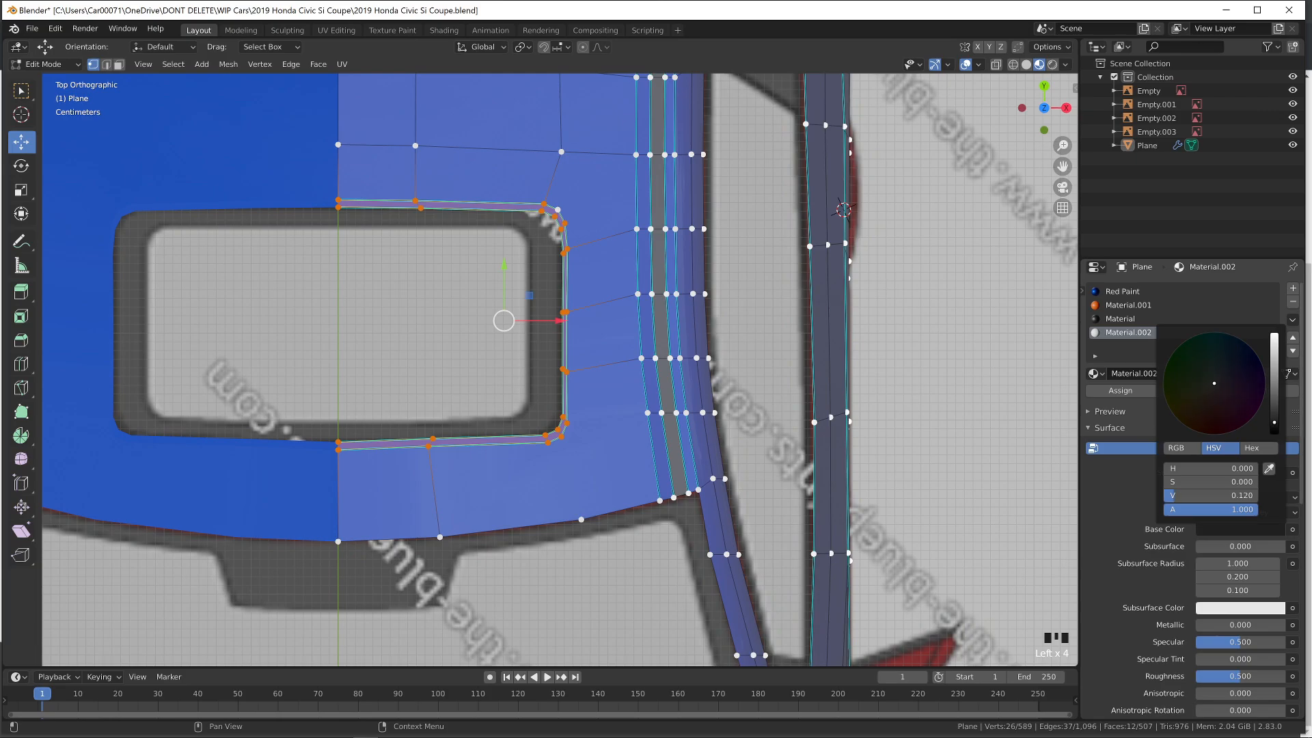
pyautogui.click(1119, 390)
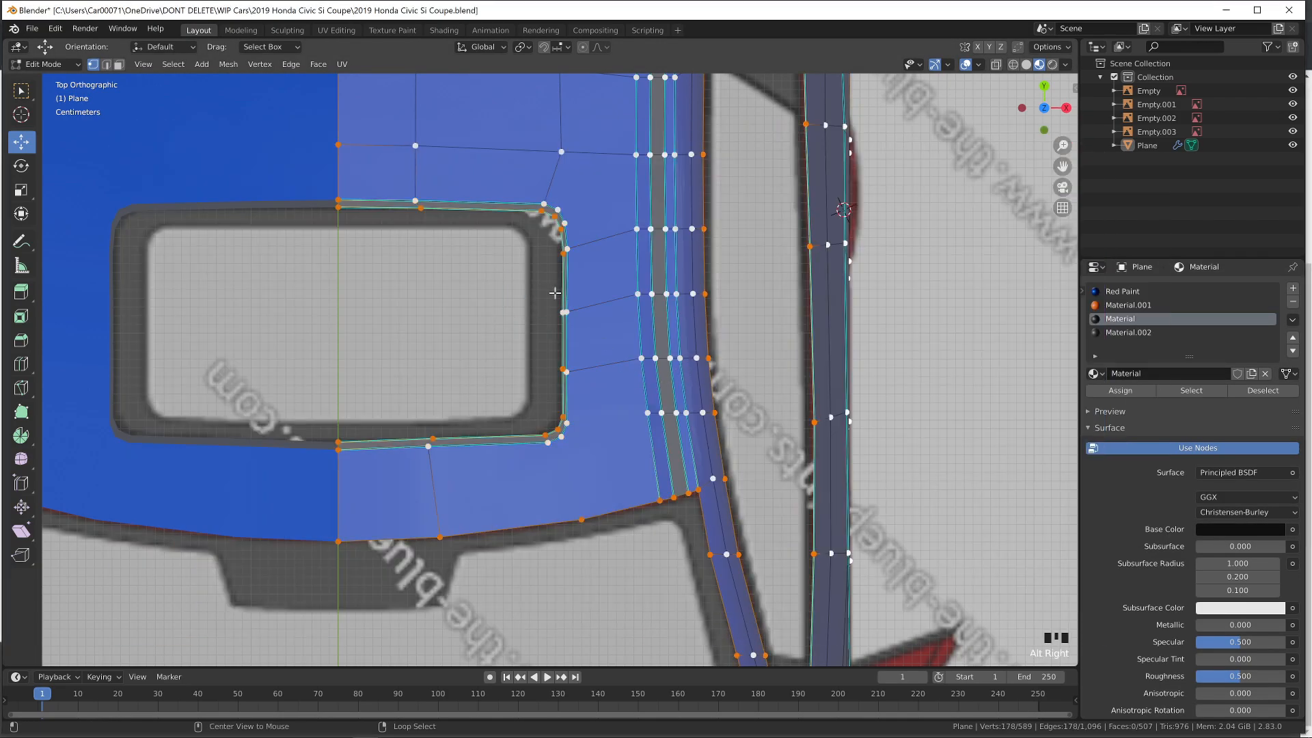
# Extrude the strip's inner edge loop inward and scale it to match the inner sunroof outline on the blueprint
pyautogui.keyDown('alt'); pyautogui.rightClick(555, 293); pyautogui.keyUp('alt')
pyautogui.keyDown('shift'); pyautogui.moveTo(555, 294); pyautogui.dragTo(661, 339, button='middle'); pyautogui.keyUp('shift')
pyautogui.scroll(2, 662, 339)
pyautogui.press('e')
pyautogui.press('s')
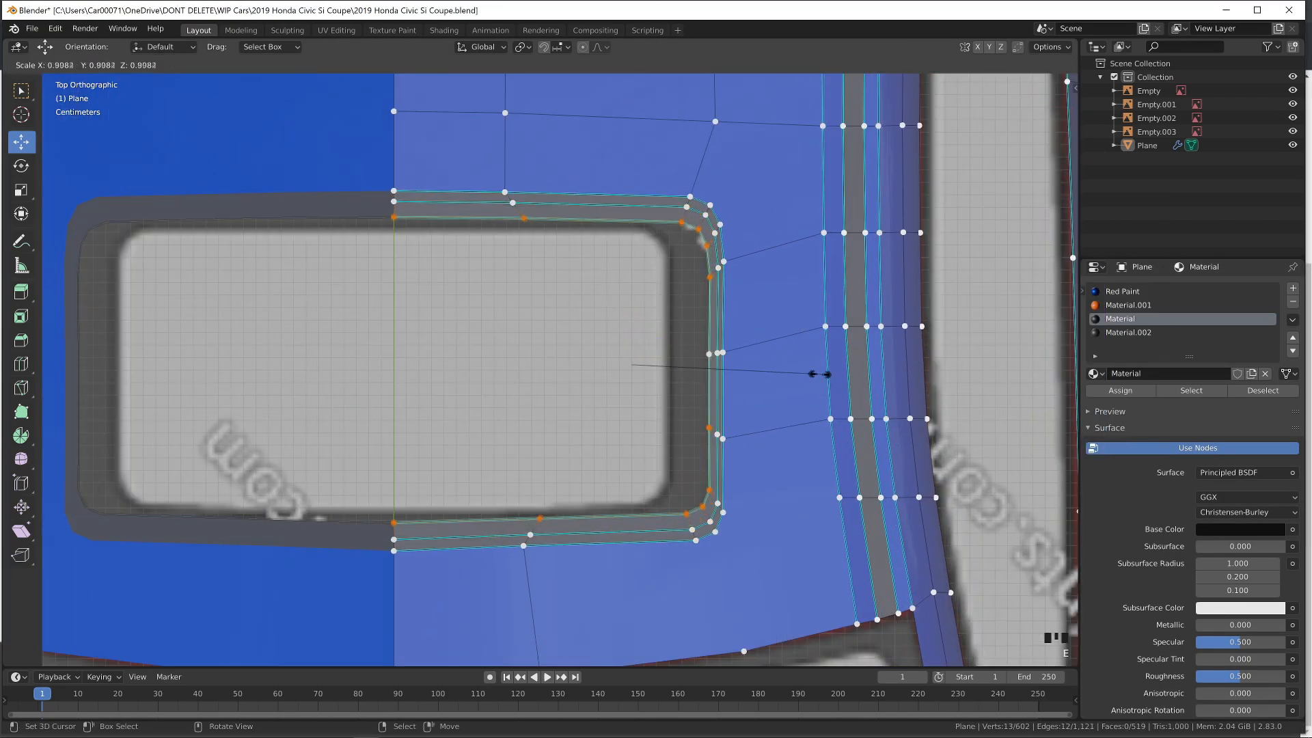
pyautogui.click(810, 370)
pyautogui.moveTo(693, 369); pyautogui.dragTo(662, 370)
# Select the wide inner sunroof band, assign it a new material slot and set its base colour to near black
pyautogui.keyDown('alt'); pyautogui.keyDown('shift'); pyautogui.rightClick(714, 312); pyautogui.keyUp('shift'); pyautogui.keyUp('alt')
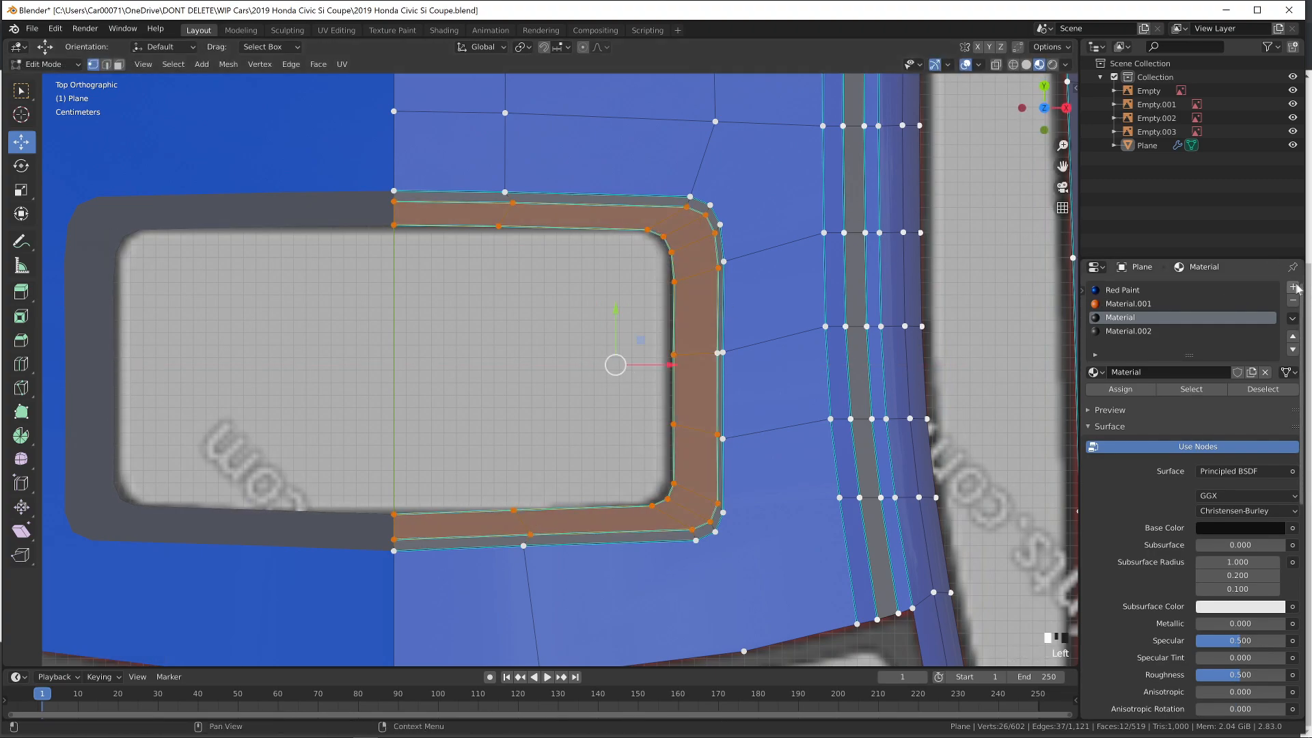
pyautogui.click(1292, 287)
pyautogui.click(1167, 373)
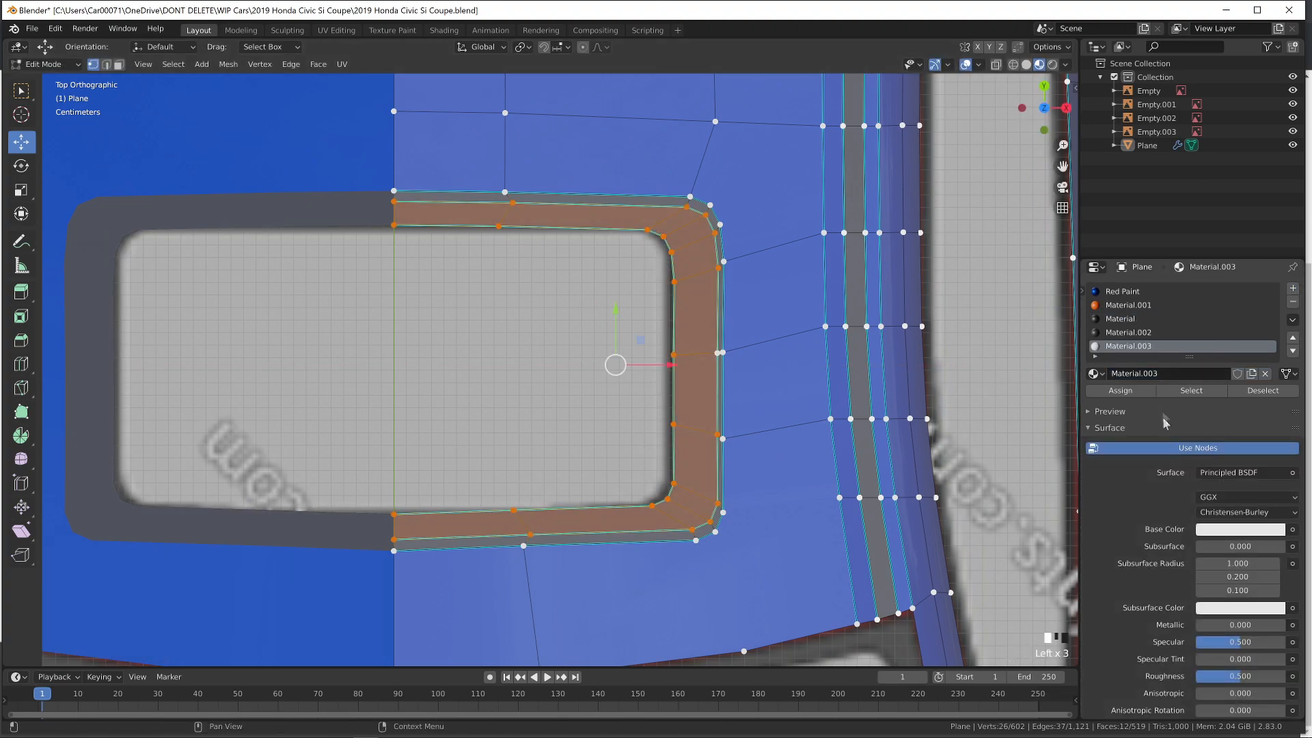
pyautogui.click(1120, 390)
pyautogui.click(1240, 529)
pyautogui.moveTo(1270, 401); pyautogui.dragTo(1270, 431)
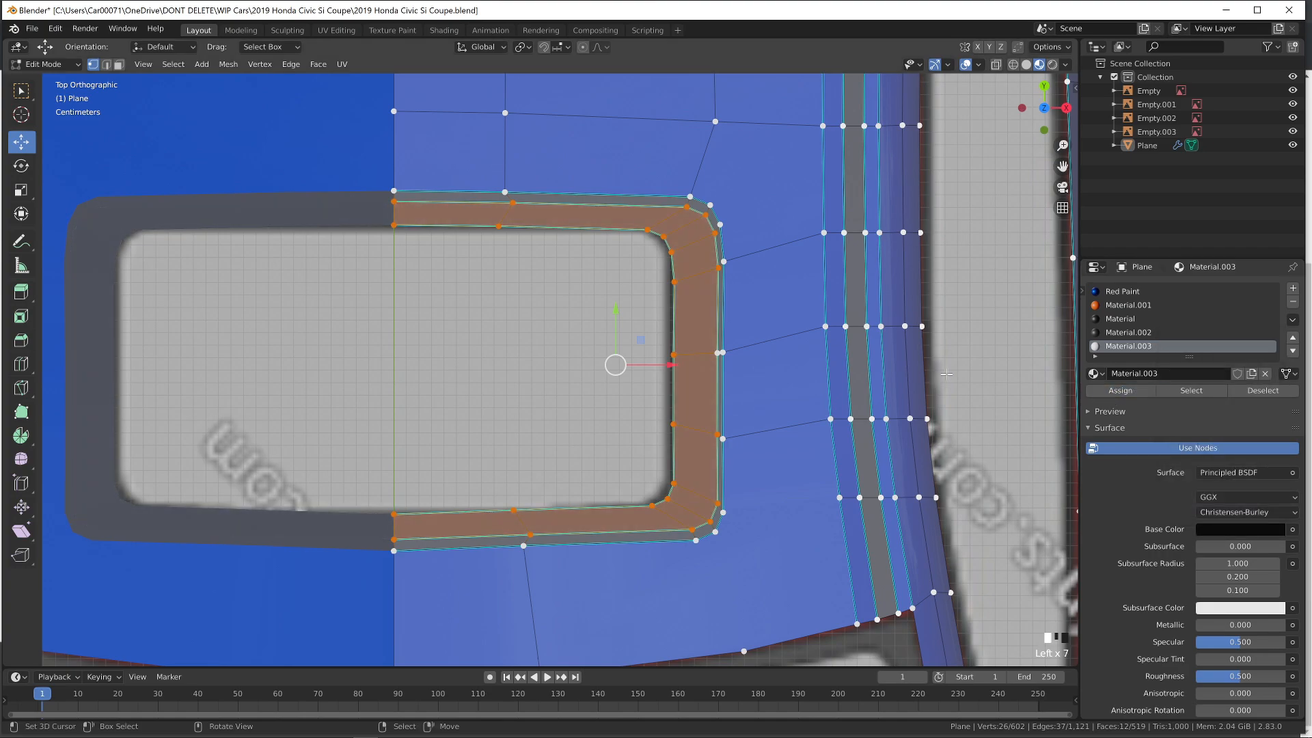
# In Object Mode, set the sunroof band material's Metallic to 0.519 and Roughness to 0.132, and save the file
pyautogui.press('Tab')
pyautogui.moveTo(811, 460); pyautogui.dragTo(888, 533, button='middle')
pyautogui.scroll(-5, 1213, 597)
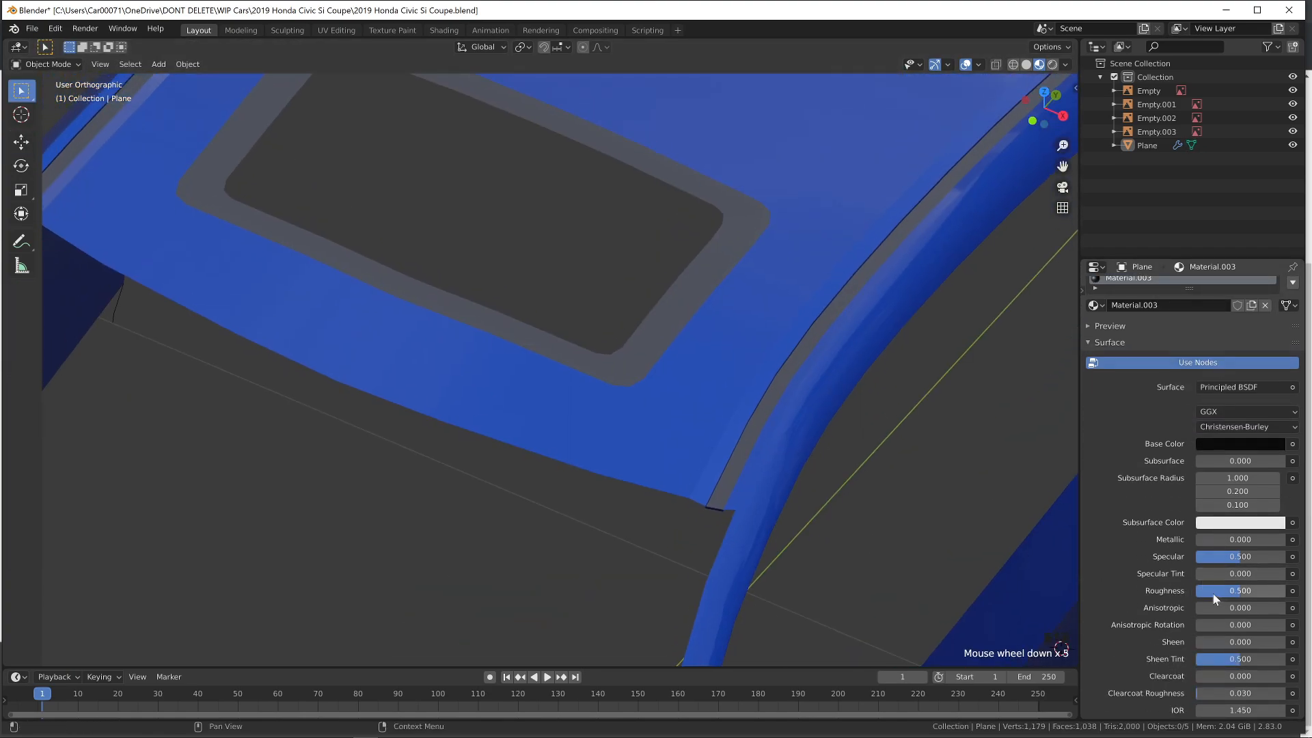
pyautogui.moveTo(1224, 539); pyautogui.dragTo(1250, 539)
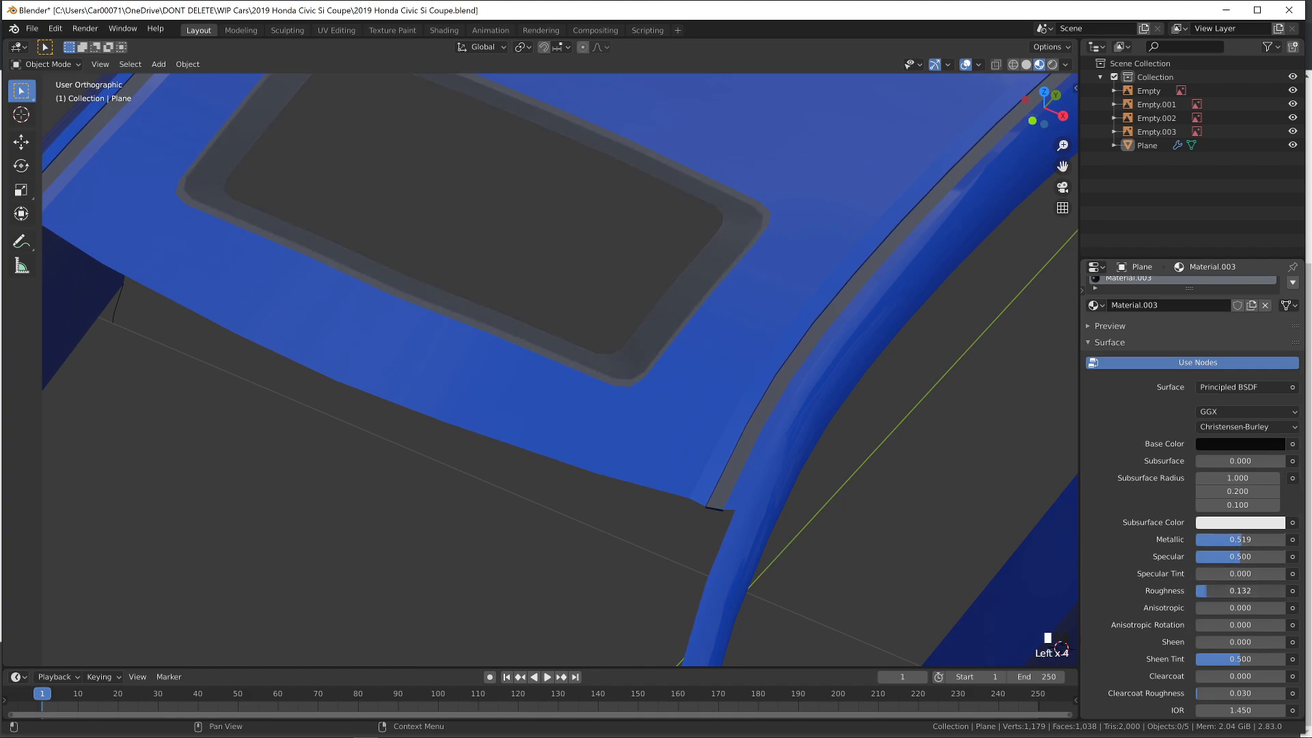
pyautogui.scroll(-2, 642, 381)
pyautogui.moveTo(643, 381); pyautogui.dragTo(613, 346, button='middle')
pyautogui.press('a')
pyautogui.press('a')
pyautogui.hotkey('ctrl', 's')
# Set the band material's Metallic to 0.632, Roughness to 0.470 and Clearcoat to 1.000, and save the file
pyautogui.moveTo(1213, 591); pyautogui.dragTo(1241, 591)
pyautogui.moveTo(1240, 541); pyautogui.dragTo(1191, 541)
pyautogui.scroll(-1, 1234, 658)
pyautogui.moveTo(1225, 662); pyautogui.dragTo(1289, 661)
pyautogui.moveTo(749, 521); pyautogui.dragTo(780, 554, button='middle')
pyautogui.moveTo(1227, 525); pyautogui.dragTo(1252, 525)
pyautogui.moveTo(618, 383); pyautogui.dragTo(630, 354, button='middle')
pyautogui.hotkey('ctrl', 's')
# Select the wide sunroof band's faces in Edit Mode and extrude them down along Z by about 0.003 m
pyautogui.press('Tab')
pyautogui.press('KP_7')
pyautogui.keyDown('alt'); pyautogui.rightClick(666, 393); pyautogui.keyUp('alt')
pyautogui.moveTo(620, 403); pyautogui.dragTo(619, 393, button='middle')
pyautogui.scroll(-2, 439, 278)
pyautogui.rightClick(493, 287)
pyautogui.keyDown('ctrl'); pyautogui.rightClick(502, 525); pyautogui.keyUp('ctrl')
pyautogui.moveTo(706, 416); pyautogui.dragTo(717, 328, button='middle')
pyautogui.keyDown('alt'); pyautogui.keyDown('shift'); pyautogui.rightClick(751, 153); pyautogui.keyUp('shift'); pyautogui.keyUp('alt')
pyautogui.moveTo(751, 153); pyautogui.dragTo(729, 464, button='middle')
pyautogui.press('e')
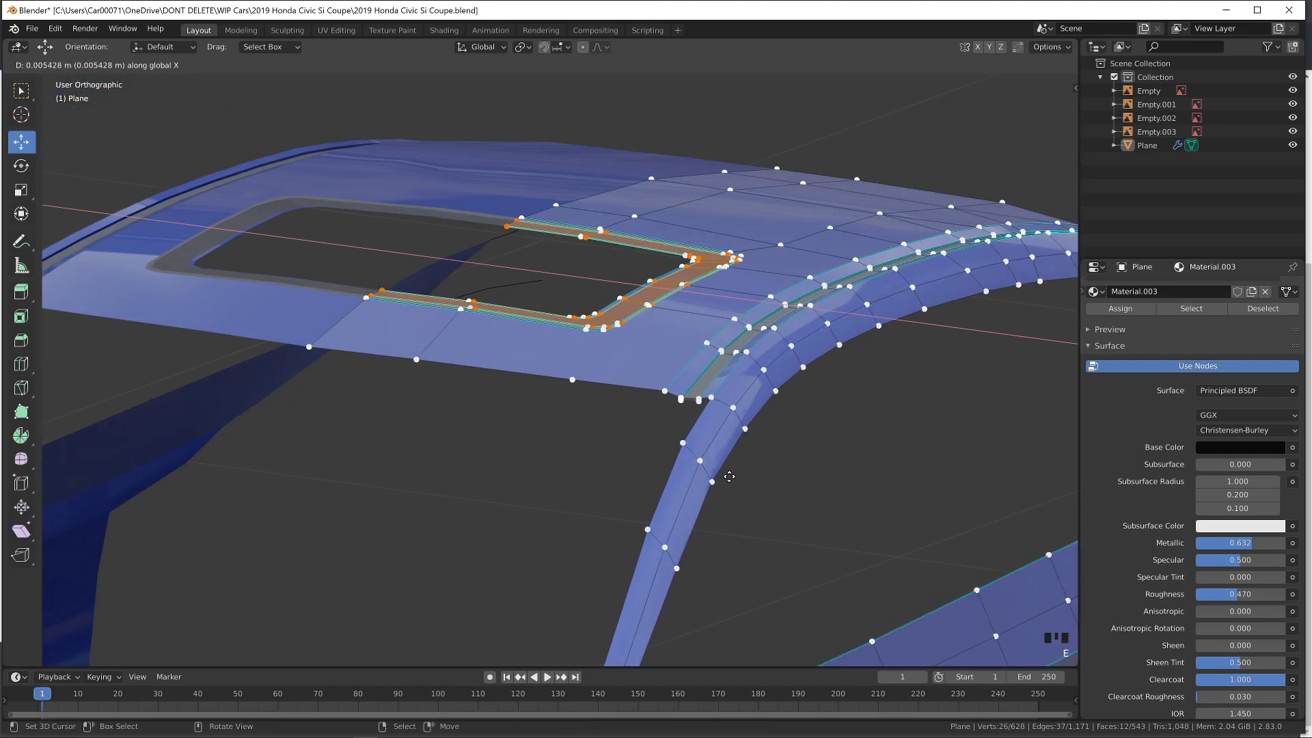
pyautogui.press('z')
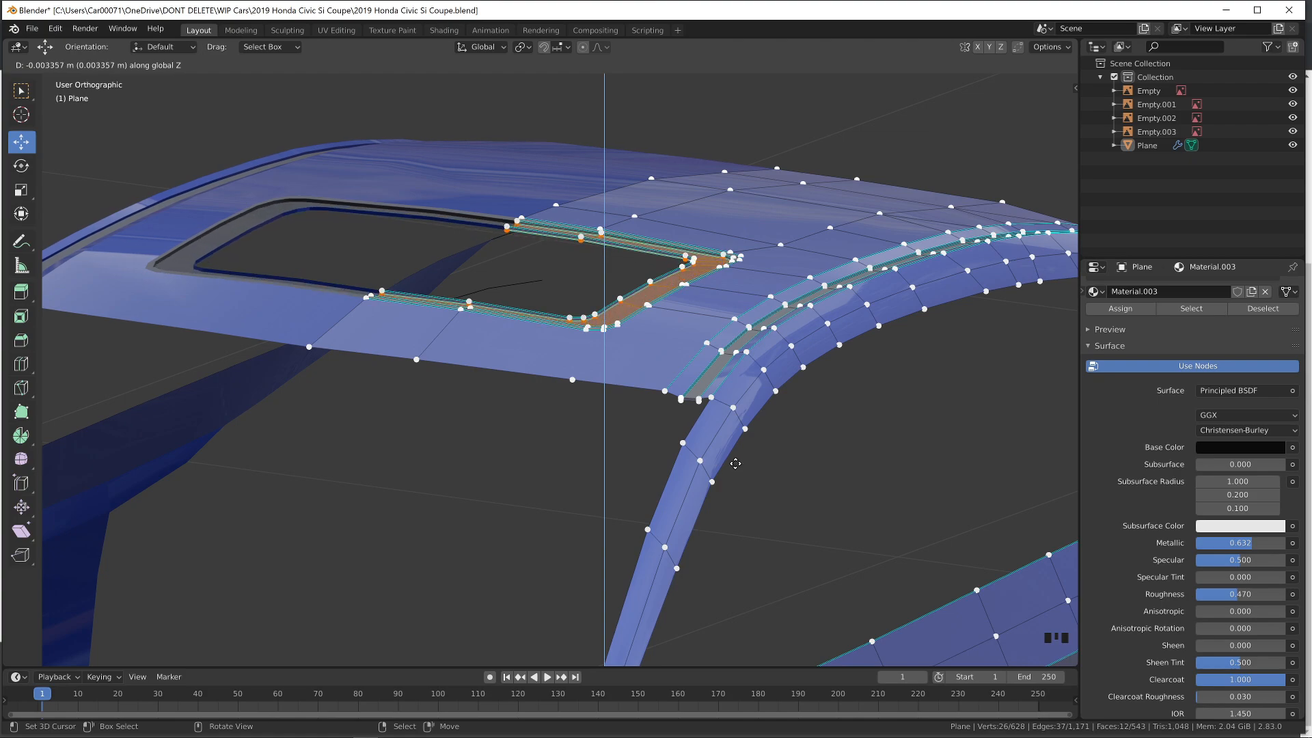
pyautogui.click(736, 463)
# Try to delete the geometry along the sunroof band's inner edge, and undo the deletion
pyautogui.keyDown('alt'); pyautogui.rightClick(675, 344); pyautogui.keyUp('alt')
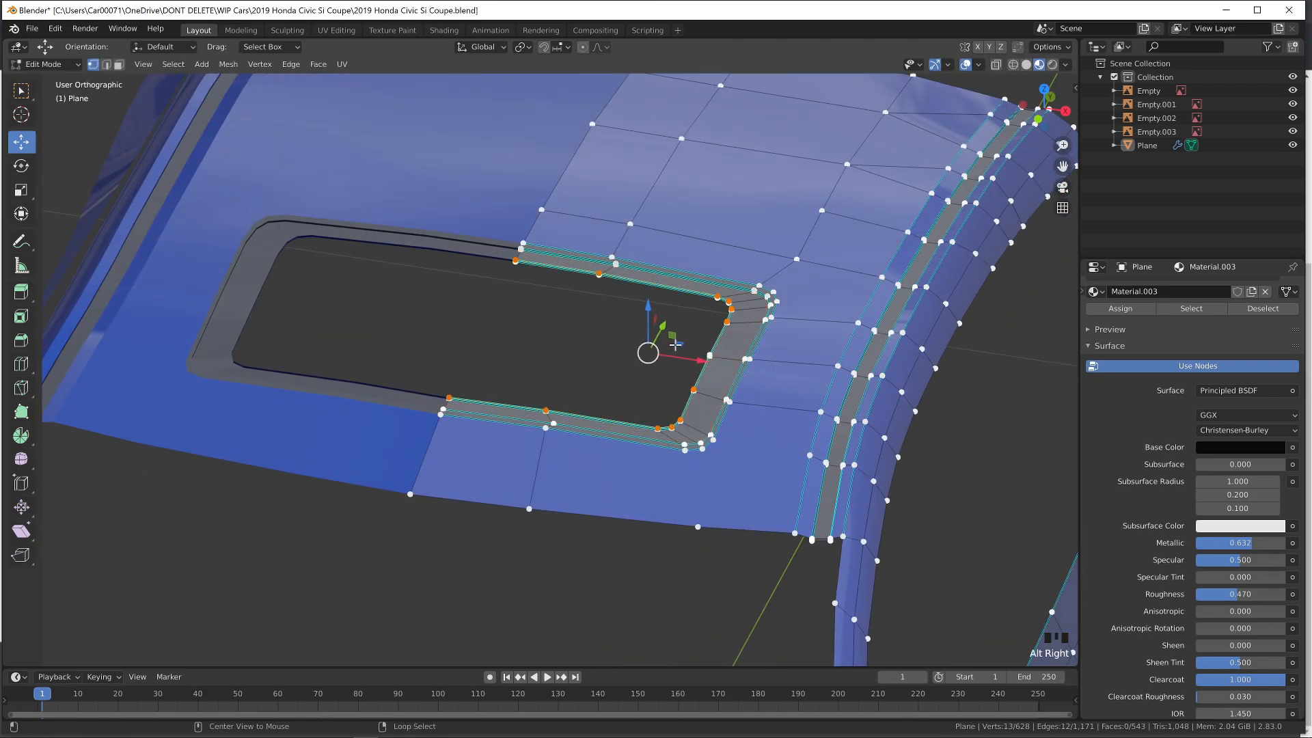
pyautogui.scroll(2, 474, 287)
pyautogui.moveTo(648, 353); pyautogui.dragTo(453, 228, button='middle')
pyautogui.keyDown('alt'); pyautogui.rightClick(486, 285); pyautogui.keyUp('alt')
pyautogui.press('x')
pyautogui.click(486, 284)
pyautogui.scroll(-2, 486, 284)
pyautogui.hotkey('ctrl', 'z')
# Try again to delete the loop on the sunroof band's inner edge and check the result in Object Mode
pyautogui.keyDown('alt'); pyautogui.rightClick(473, 228); pyautogui.keyUp('alt')
pyautogui.keyDown('alt'); pyautogui.rightClick(473, 227); pyautogui.keyUp('alt')
pyautogui.keyDown('alt'); pyautogui.rightClick(473, 228); pyautogui.keyUp('alt')
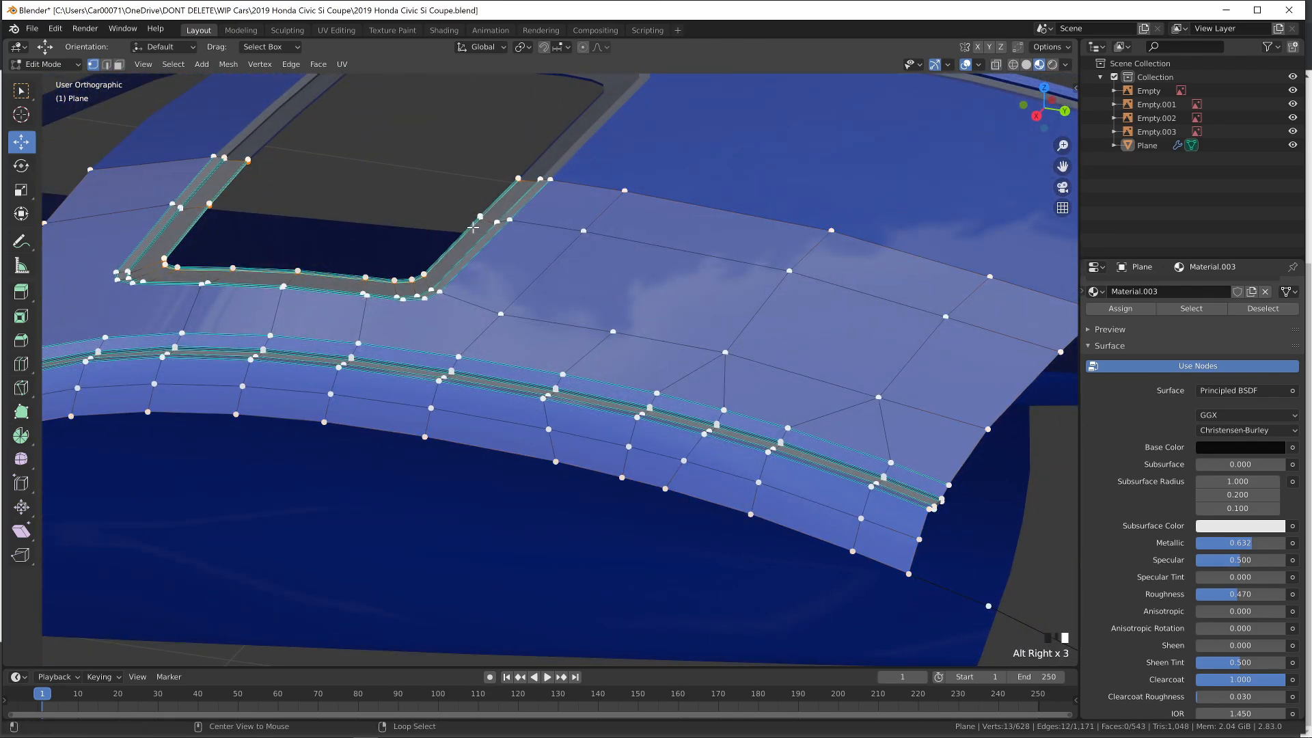
pyautogui.keyDown('alt'); pyautogui.rightClick(453, 236); pyautogui.keyUp('alt')
pyautogui.press('x')
pyautogui.click(453, 237)
pyautogui.press('Tab')
pyautogui.press('Tab')
# Try extruding the sunroof band's inner edge loop, and undo the extrusion together with the preceding edits
pyautogui.keyDown('alt'); pyautogui.rightClick(272, 245); pyautogui.keyUp('alt')
pyautogui.moveTo(272, 244); pyautogui.dragTo(809, 285, button='middle')
pyautogui.press('e')
pyautogui.click(724, 282)
pyautogui.hotkey('ctrl', 'z')
pyautogui.hotkey('ctrl', 'z')
pyautogui.hotkey('ctrl', 'z')
pyautogui.hotkey('ctrl', 'z')
# Bridge the sunroof opening with an edge along the centreline and divide it with five cuts
pyautogui.press('KP_7')
pyautogui.press('z')
pyautogui.keyDown('shift'); pyautogui.moveTo(696, 422); pyautogui.dragTo(649, 321, button='middle'); pyautogui.keyUp('shift')
pyautogui.moveTo(649, 321)
pyautogui.mouseDown(button='middle')
pyautogui.moveTo(471, 243)
pyautogui.moveTo(502, 186)
pyautogui.moveTo(433, 192)
pyautogui.moveTo(509, 190)
pyautogui.mouseUp(button='middle')
pyautogui.press('z')
pyautogui.click(506, 191)
pyautogui.keyDown('shift'); pyautogui.rightClick(340, 161); pyautogui.keyUp('shift')
pyautogui.press('f')
pyautogui.hotkey('ctrl', 'r')
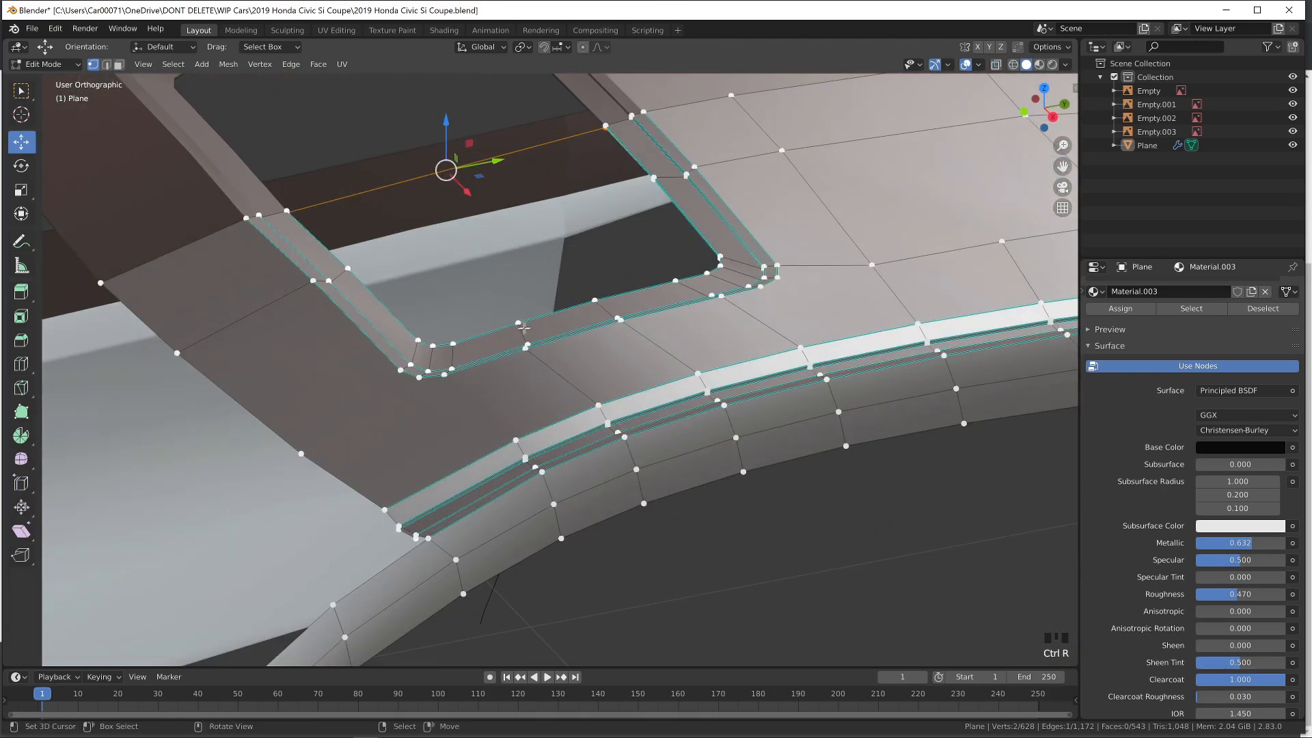
pyautogui.scroll(1, 491, 172)
pyautogui.click(491, 171)
# Raise the five new centreline vertices along Z, and lift the middle three further to follow the roof's curve
pyautogui.press('KP_3')
pyautogui.press('z')
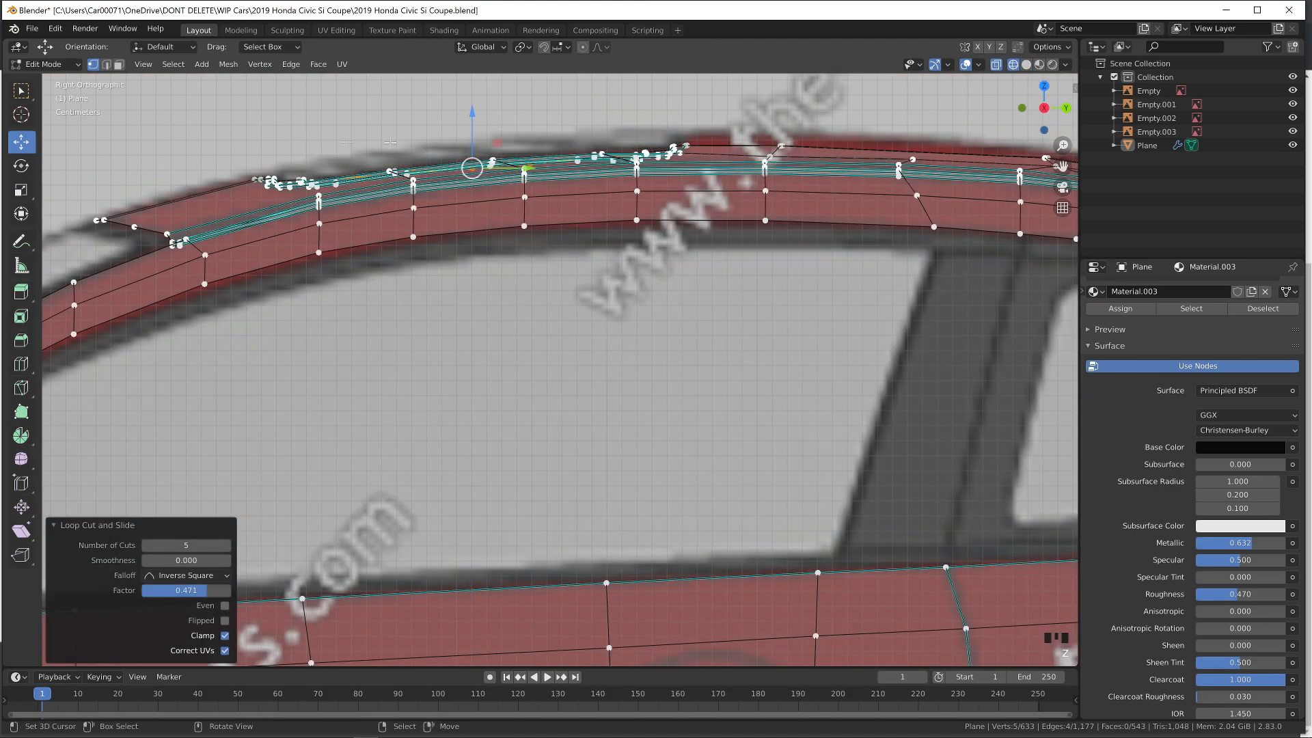
pyautogui.moveTo(473, 113); pyautogui.dragTo(476, 110)
pyautogui.moveTo(524, 121); pyautogui.dragTo(537, 136, button='middle')
pyautogui.rightClick(532, 152)
pyautogui.keyDown('ctrl'); pyautogui.rightClick(416, 162); pyautogui.keyUp('ctrl')
pyautogui.moveTo(469, 105); pyautogui.dragTo(416, 123)
# Adjust the heights of individual sunroof centreline vertices to smooth the arc across the opening
pyautogui.rightClick(473, 157)
pyautogui.rightClick(416, 161)
pyautogui.rightClick(530, 152)
pyautogui.moveTo(531, 113); pyautogui.dragTo(582, 106)
pyautogui.press('Tab')
pyautogui.press('Tab')
pyautogui.rightClick(588, 146)
pyautogui.press('Tab')
pyautogui.press('Tab')
pyautogui.rightClick(356, 167)
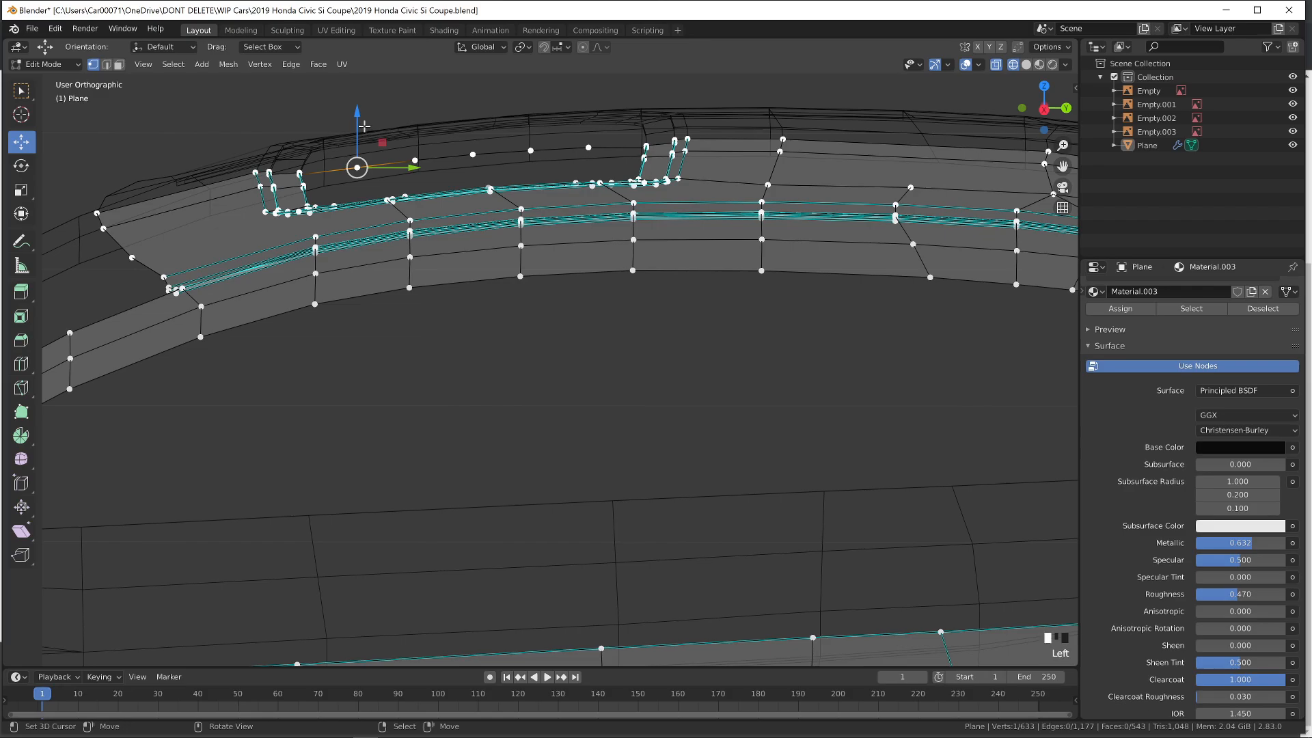
# Fill the four faces between the sunroof's centreline vertices and the band's inner side edge
pyautogui.press('KP_7')
pyautogui.press('Tab')
pyautogui.press('Tab')
pyautogui.rightClick(439, 334)
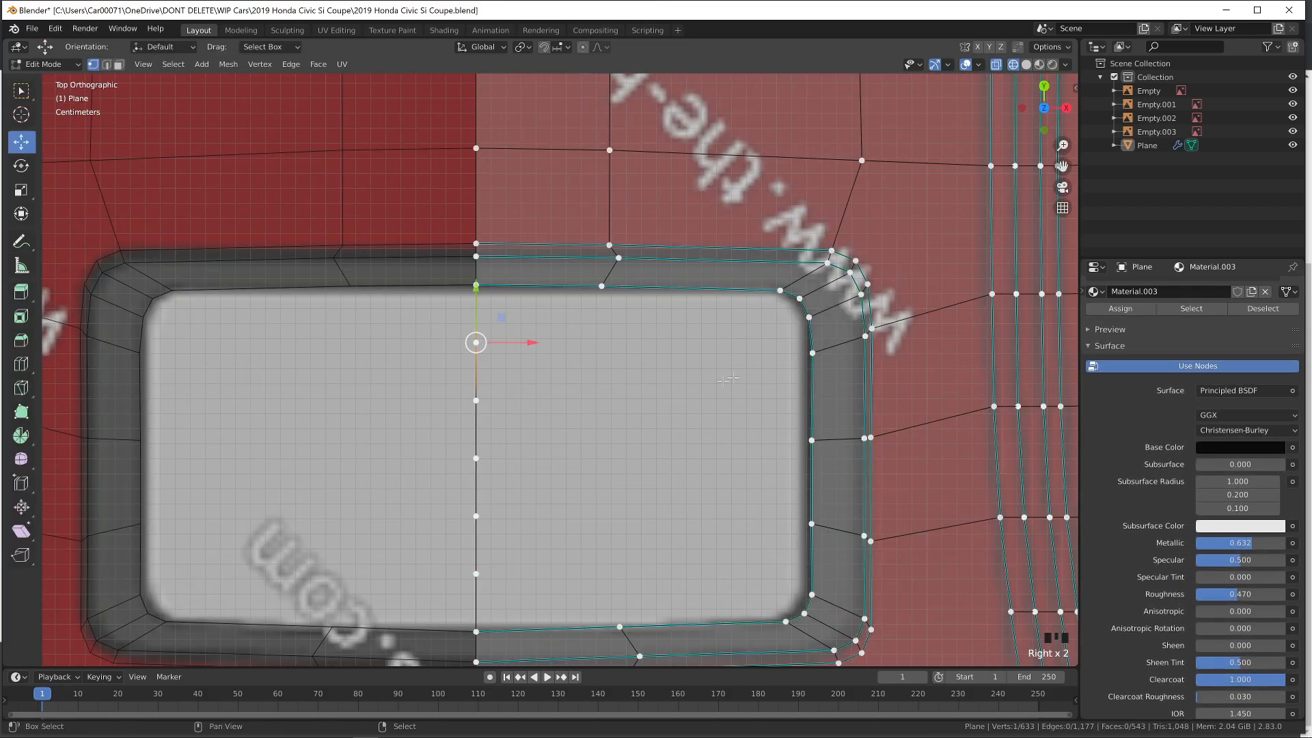
pyautogui.moveTo(799, 335); pyautogui.dragTo(722, 111, button='middle')
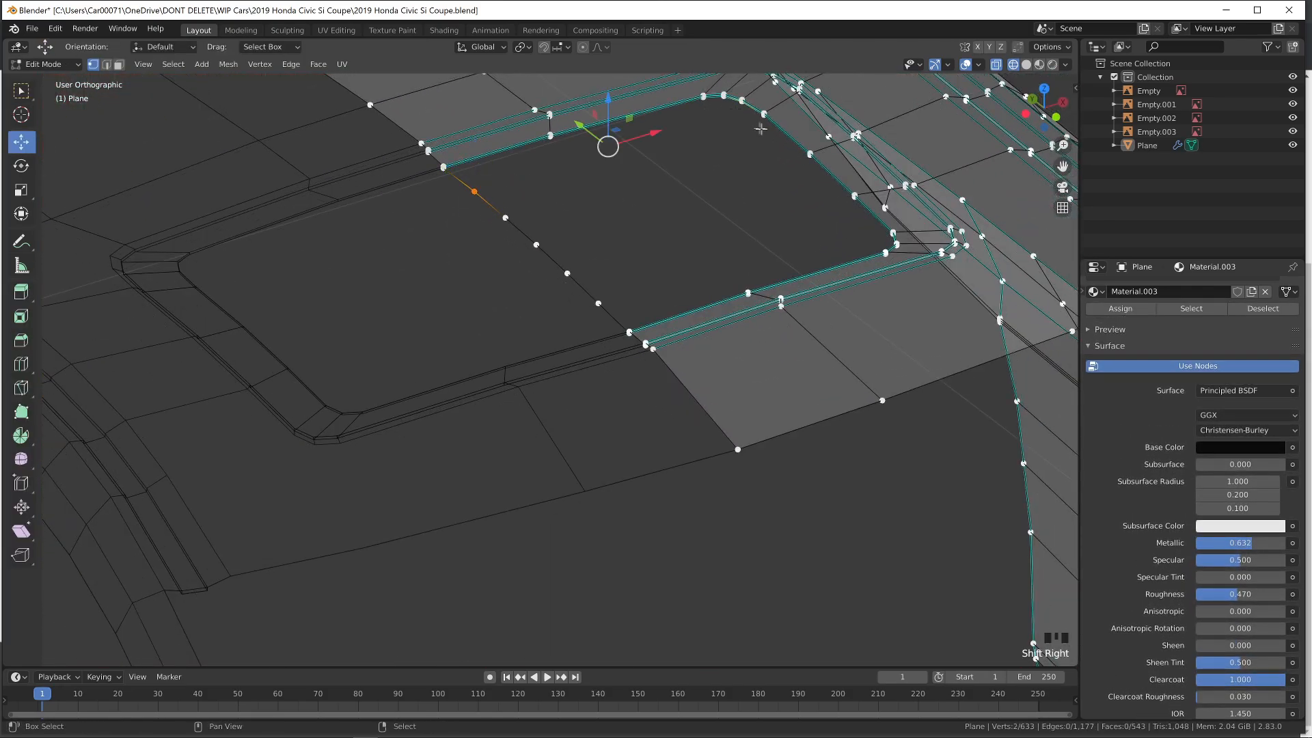
pyautogui.press('f')
pyautogui.rightClick(505, 217)
pyautogui.moveTo(505, 218); pyautogui.dragTo(724, 196, button='middle')
pyautogui.press('f')
pyautogui.press('f')
pyautogui.press('f')
# Add one centred loop cut running lengthwise through the new sunroof faces and view them in top material preview
pyautogui.hotkey('ctrl', 'r')
pyautogui.click(738, 187)
pyautogui.rightClick(739, 185)
pyautogui.press('KP_7')
pyautogui.hotkey('shift', 'z')
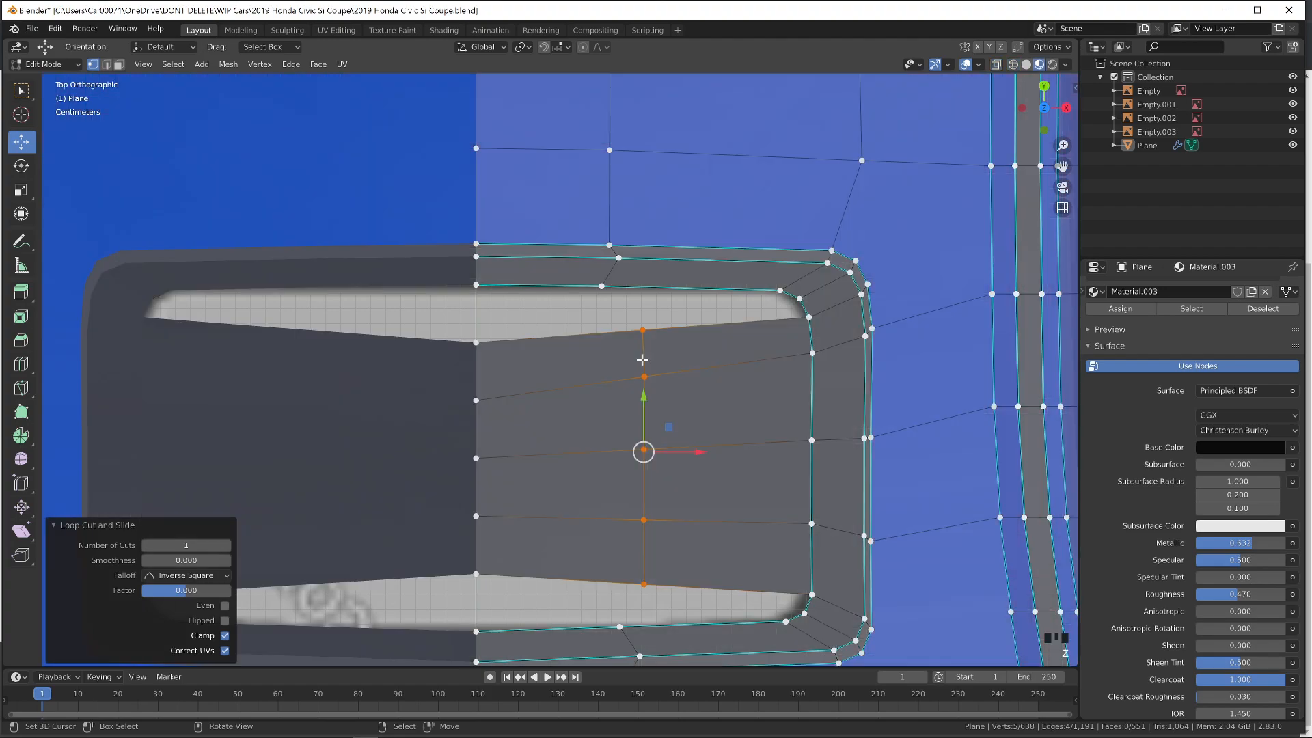
# Slide the front centreline and middle-row vertices of the sunroof panel forward along their edges to even the spacing
pyautogui.scroll(-1, 473, 471)
pyautogui.rightClick(468, 502)
pyautogui.rightClick(490, 535)
pyautogui.press('g')
pyautogui.press('g')
pyautogui.click(489, 551)
pyautogui.rightClick(490, 494)
pyautogui.press('g')
pyautogui.press('g')
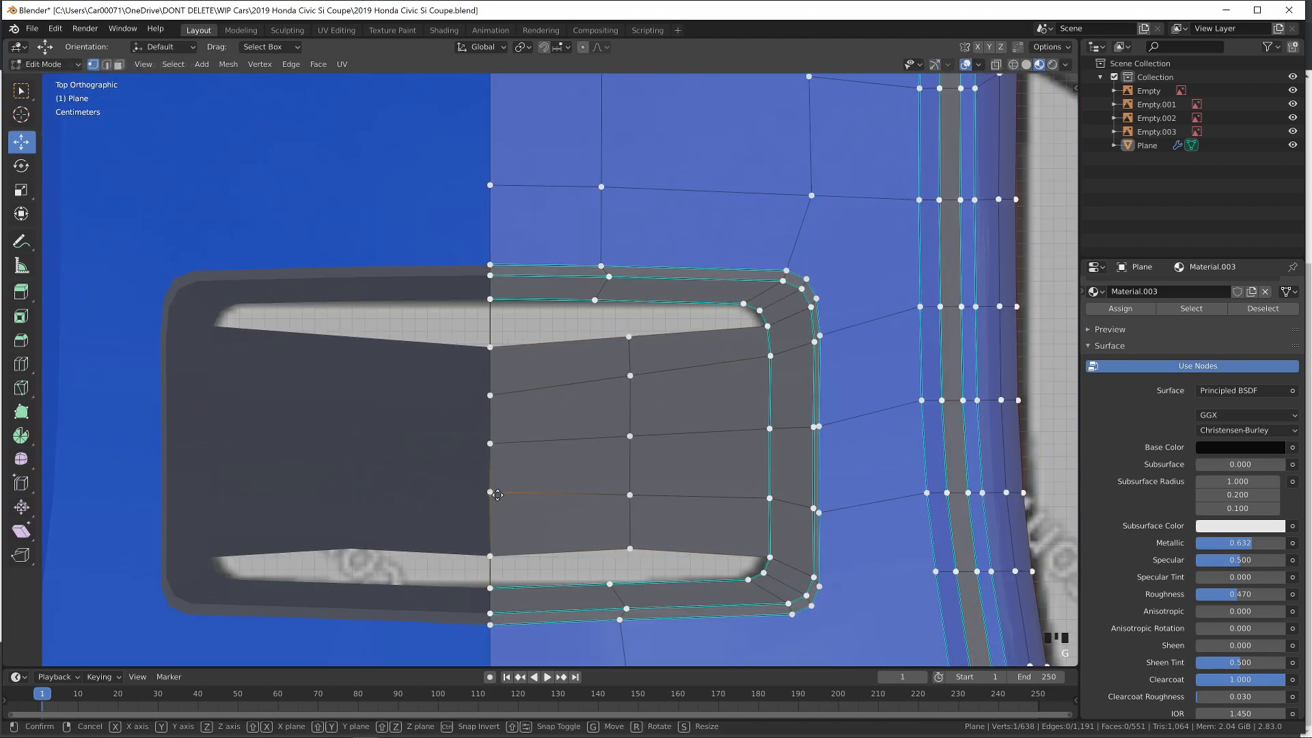
pyautogui.click(490, 503)
pyautogui.rightClick(613, 545)
pyautogui.press('g')
pyautogui.press('g')
pyautogui.click(625, 555)
# Slide the rear centreline and middle-row vertices of the sunroof panel rearward to straighten its rear edge
pyautogui.rightClick(490, 347)
pyautogui.press('g')
pyautogui.press('g')
pyautogui.click(474, 331)
pyautogui.rightClick(628, 336)
pyautogui.moveTo(630, 268); pyautogui.dragTo(634, 261)
pyautogui.rightClick(492, 384)
pyautogui.press('g')
pyautogui.press('g')
pyautogui.click(507, 364)
pyautogui.rightClick(638, 372)
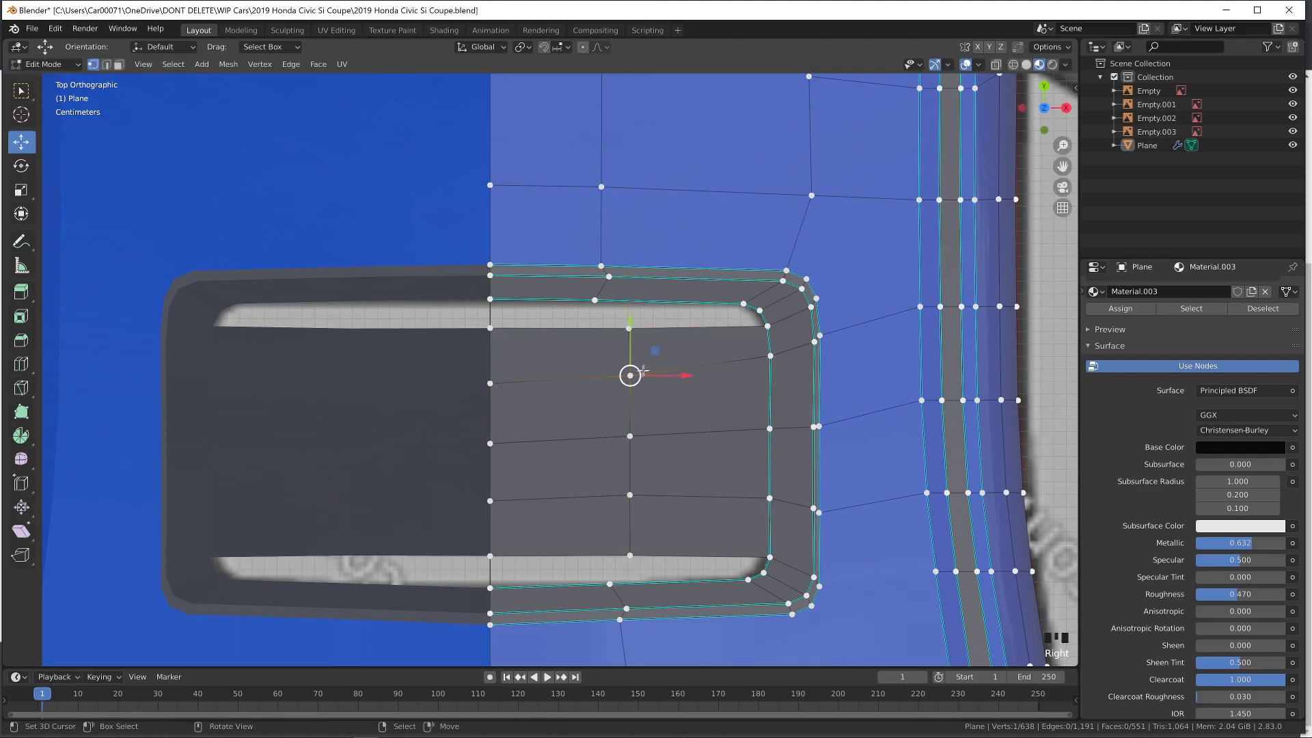
pyautogui.moveTo(638, 372); pyautogui.dragTo(452, 111, button='middle')
pyautogui.scroll(2, 453, 110)
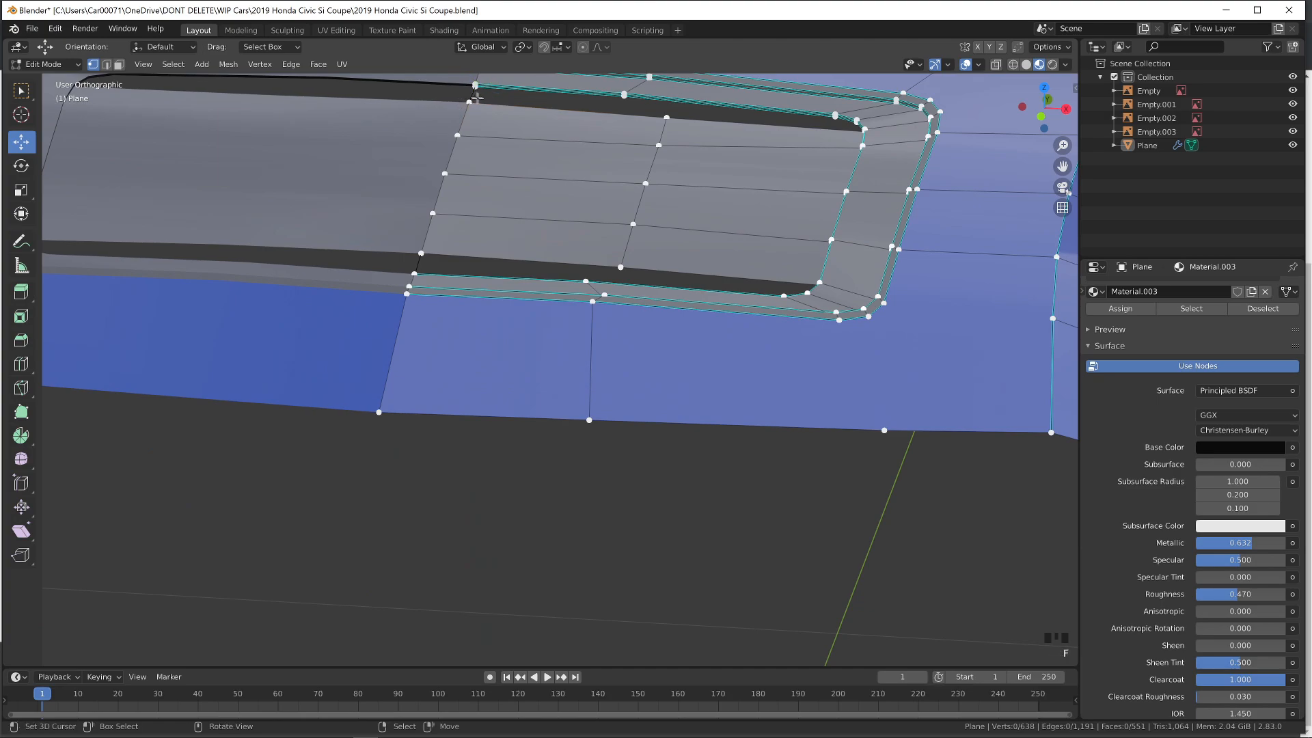
pyautogui.click(106, 64)
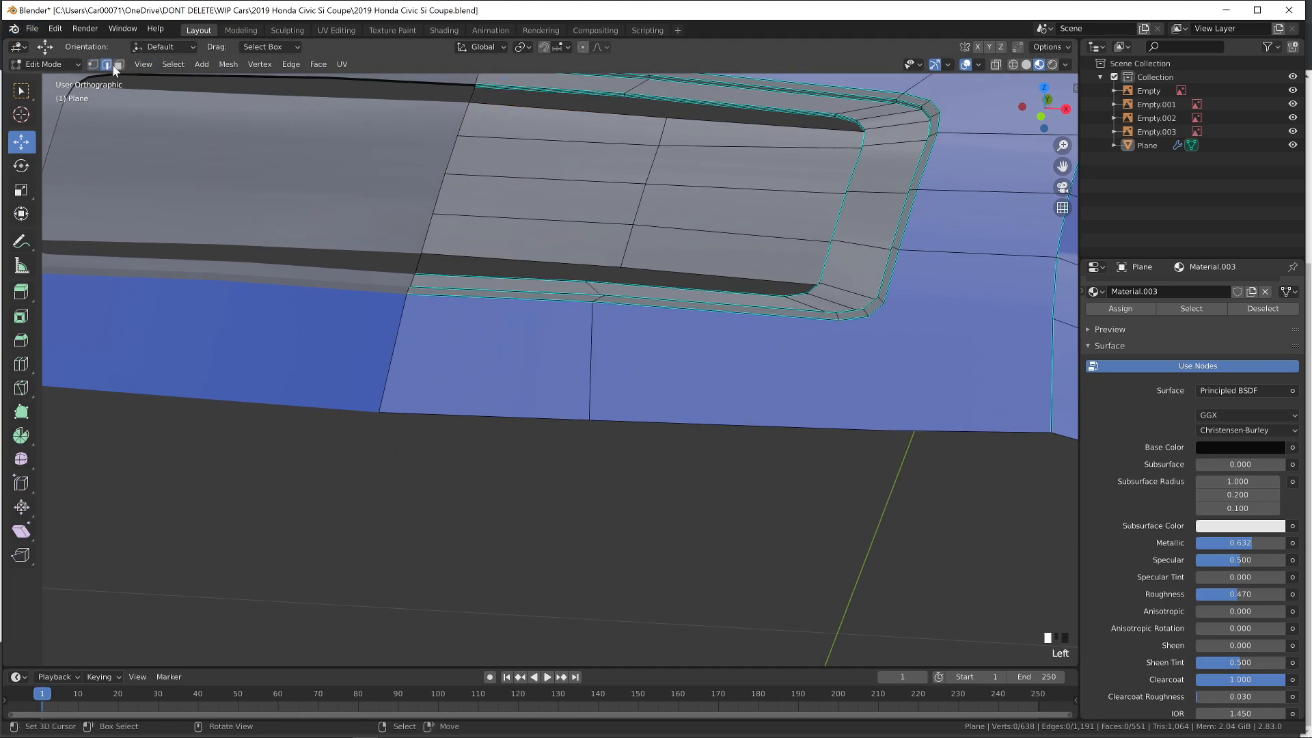
pyautogui.press('1')
pyautogui.press('2')
pyautogui.press('3')
pyautogui.press('2')
pyautogui.press('3')
pyautogui.press('1')
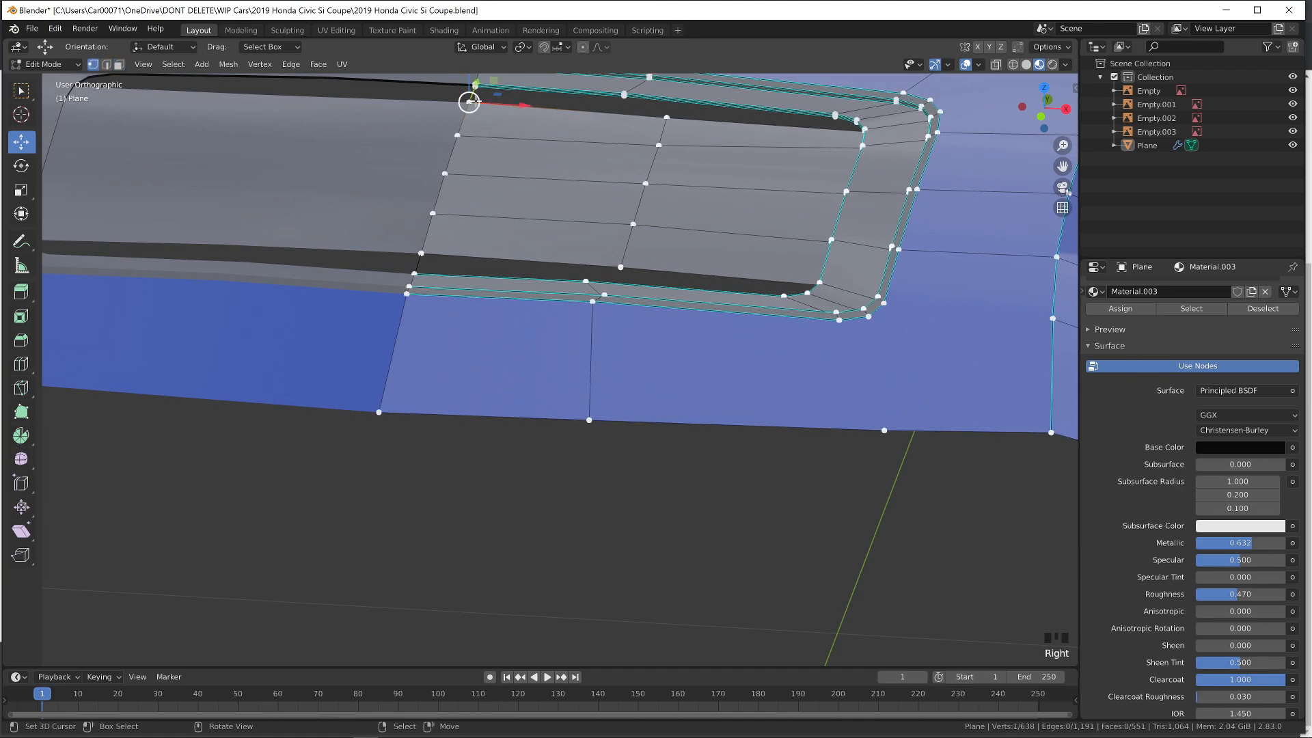
pyautogui.press('2')
pyautogui.press('f')
pyautogui.hotkey('ctrl', 'z')
# Fill the rear and front gaps between the sunroof panel and the frame's inner edge with faces
pyautogui.rightClick(468, 96)
pyautogui.press('f')
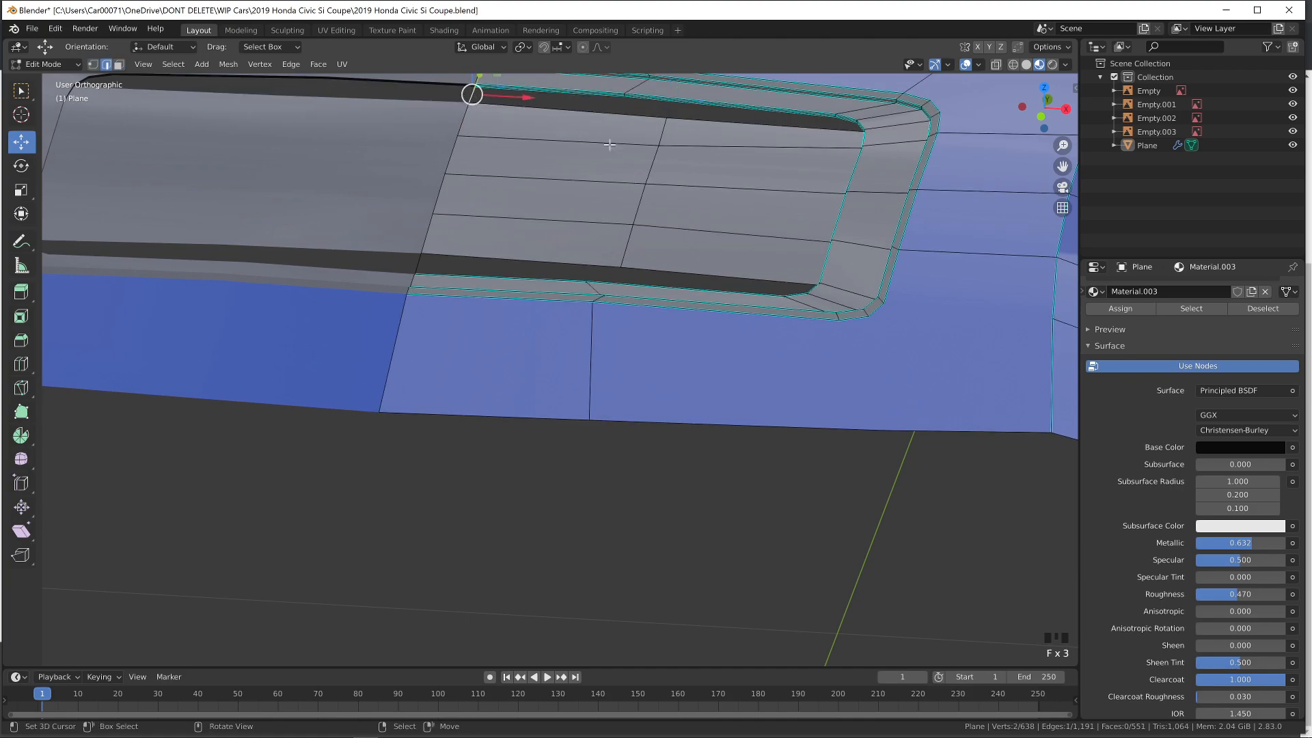
pyautogui.moveTo(675, 112); pyautogui.dragTo(607, 107, button='middle')
pyautogui.press('f')
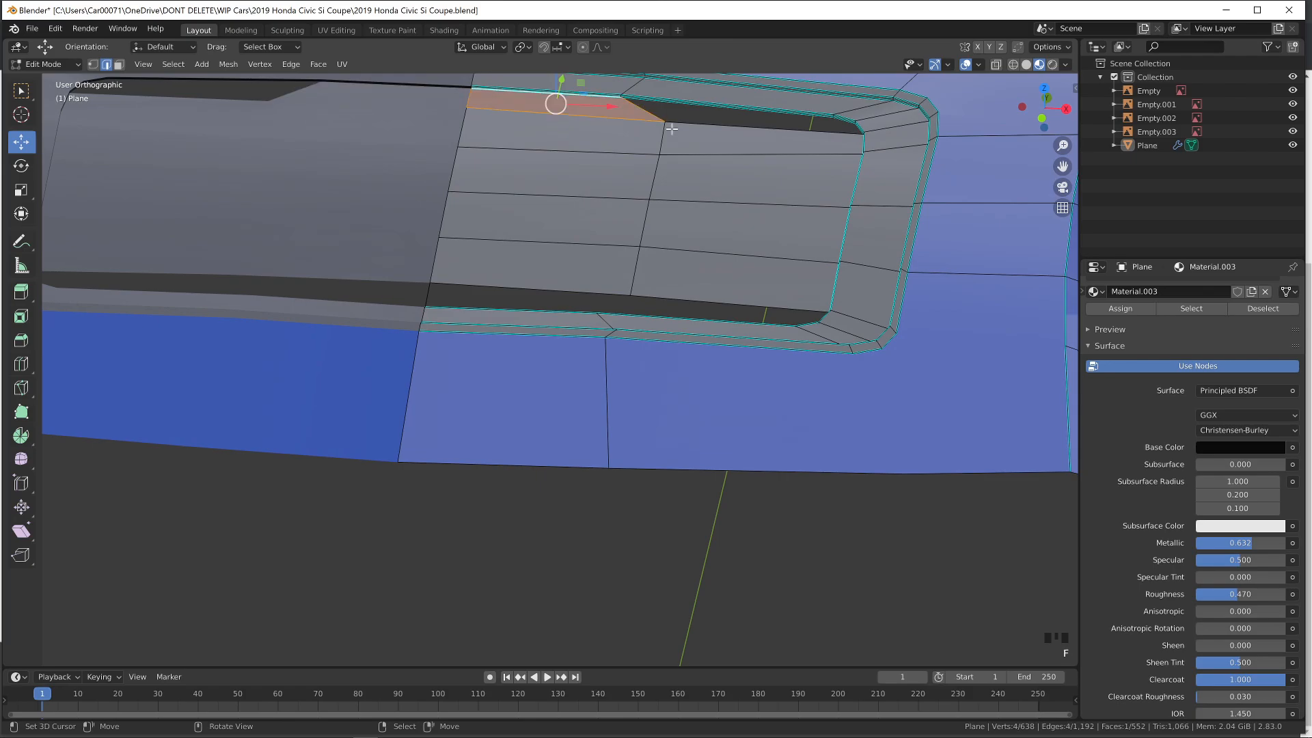
pyautogui.press('f')
pyautogui.scroll(2, 574, 409)
pyautogui.keyDown('shift'); pyautogui.moveTo(819, 176); pyautogui.dragTo(761, 363, button='middle'); pyautogui.keyUp('shift')
pyautogui.hotkey('ctrl', 'z')
pyautogui.scroll(-4, 612, 337)
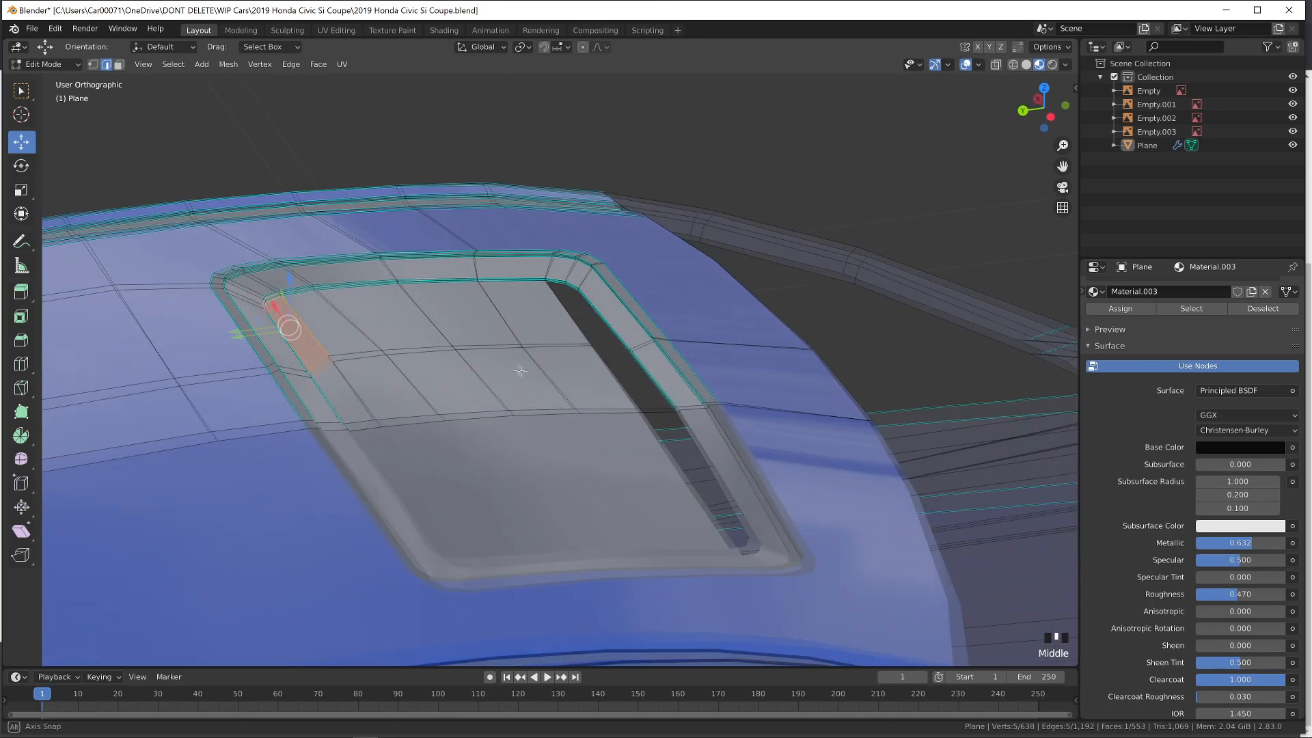
pyautogui.scroll(3, 637, 301)
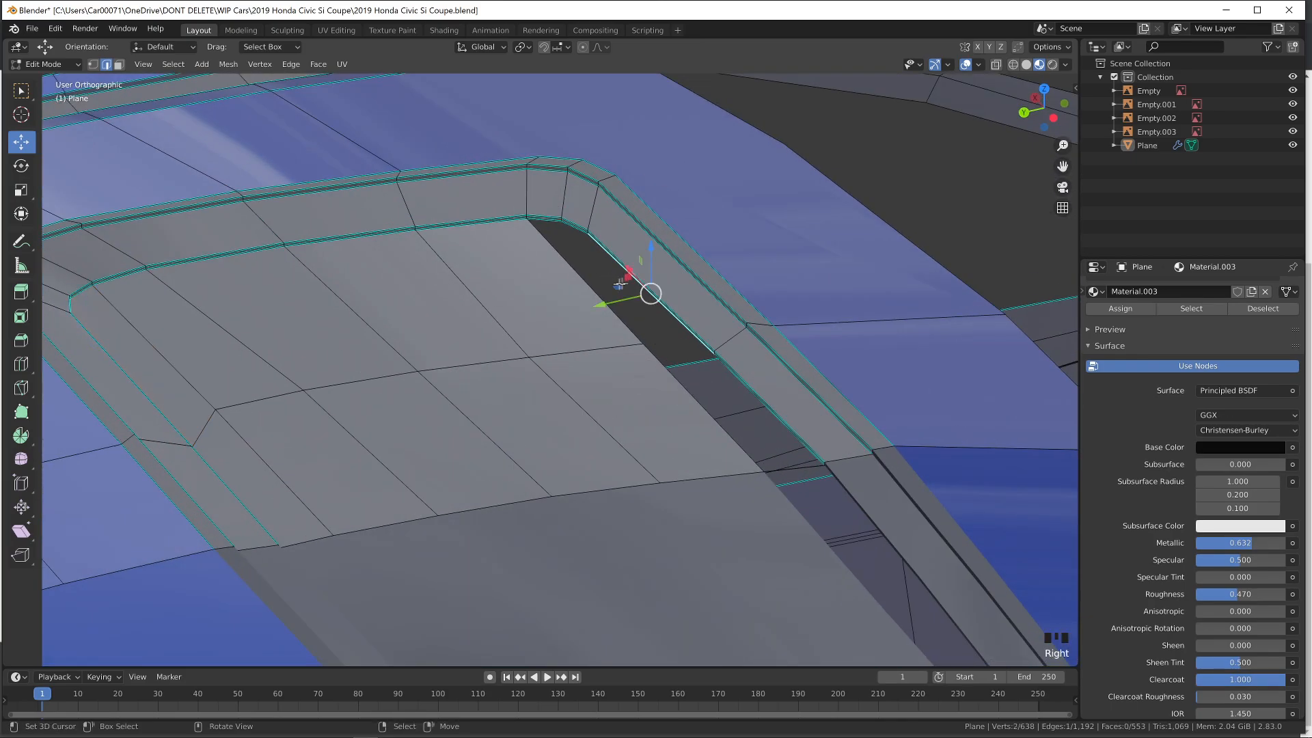
pyautogui.press('f')
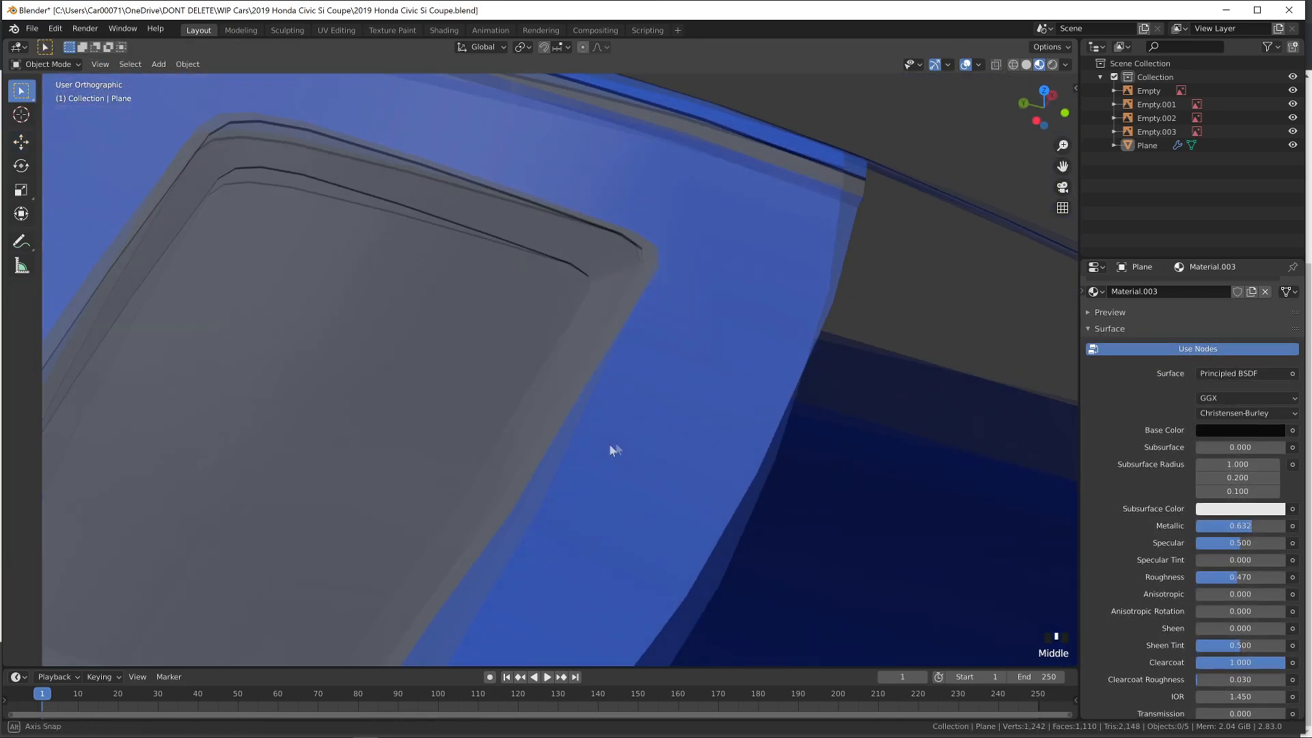
# Select all the sunroof panel faces and create a new material in a new slot
pyautogui.press('Tab')
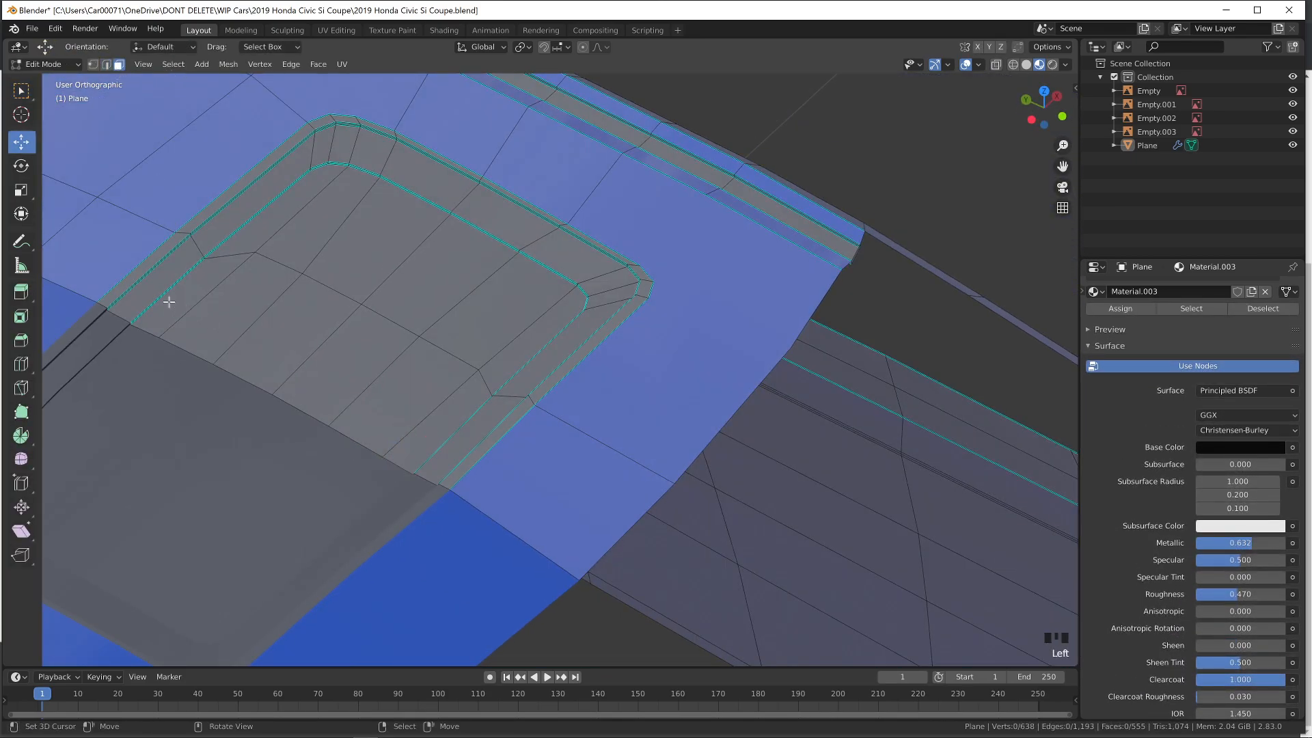
pyautogui.click(169, 302)
pyautogui.keyDown('ctrl'); pyautogui.rightClick(341, 169); pyautogui.keyUp('ctrl')
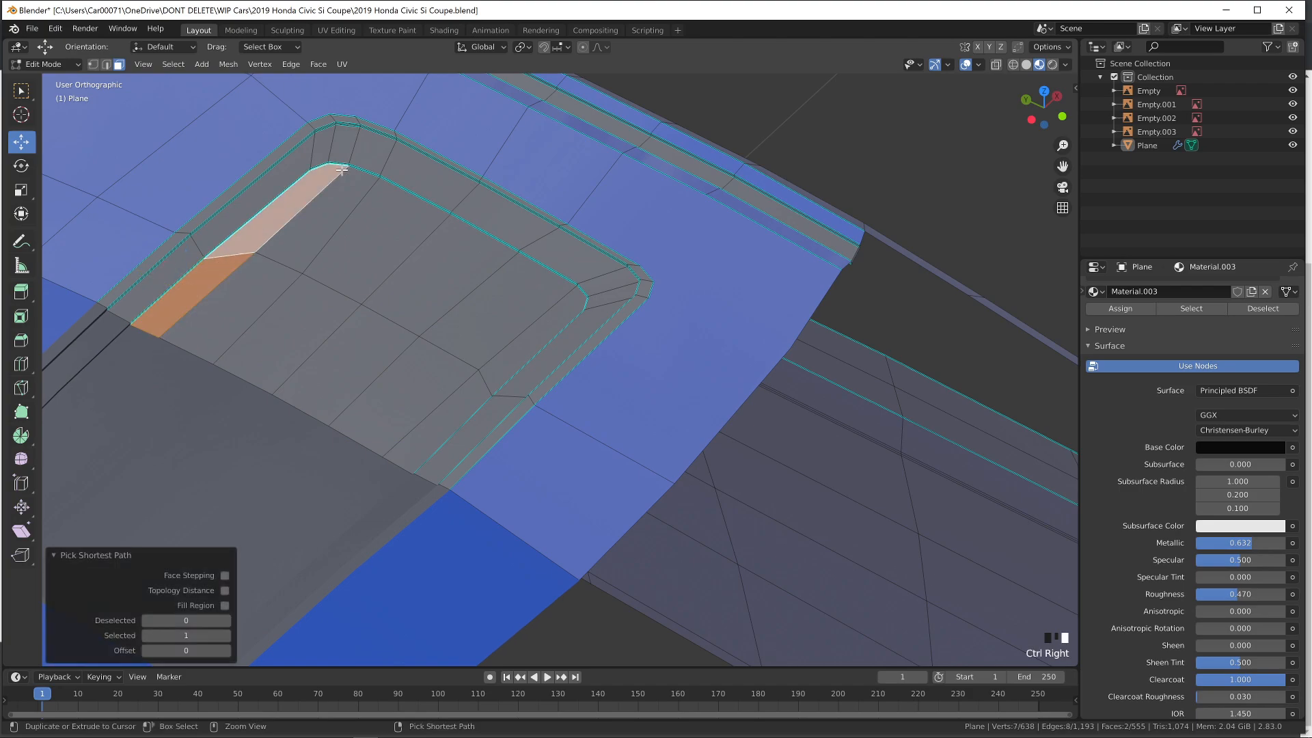
pyautogui.keyDown('ctrl'); pyautogui.rightClick(528, 338); pyautogui.keyUp('ctrl')
pyautogui.keyDown('ctrl'); pyautogui.rightClick(442, 419); pyautogui.keyUp('ctrl')
pyautogui.press('c')
pyautogui.moveTo(393, 398); pyautogui.dragTo(211, 324)
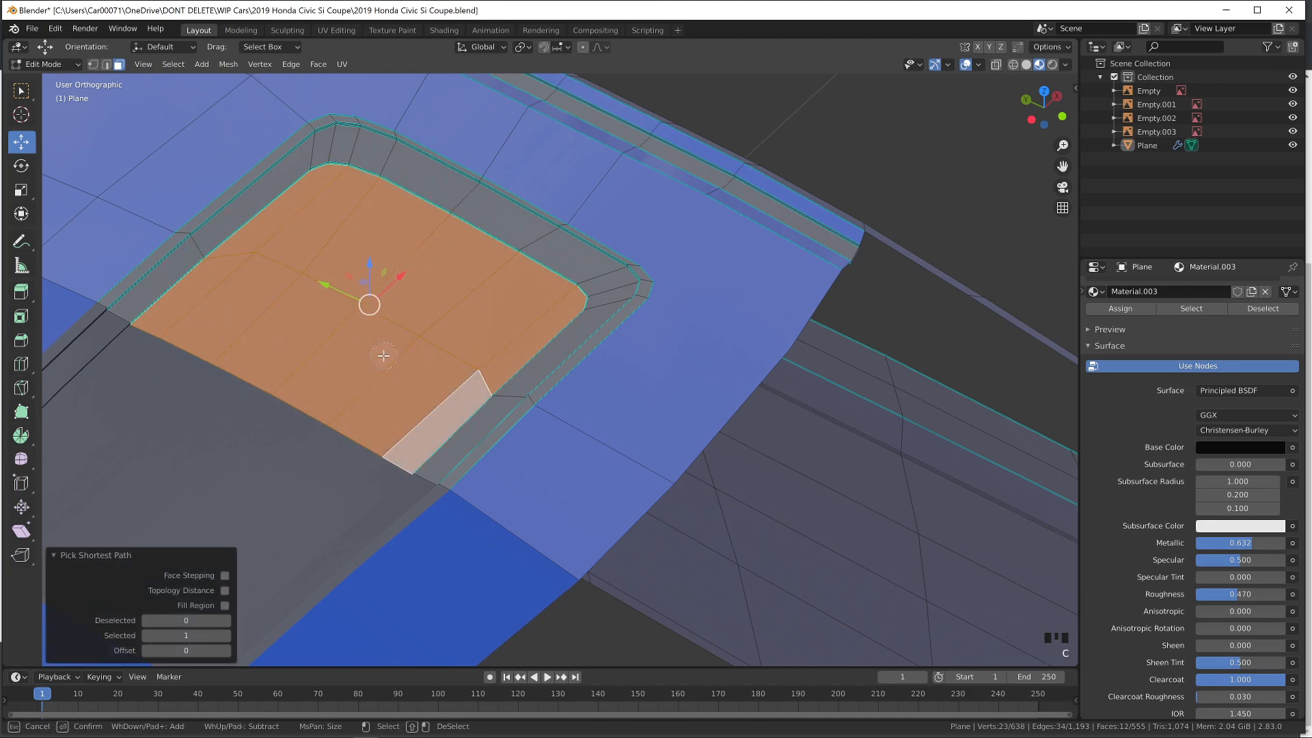
pyautogui.rightClick(396, 369)
pyautogui.scroll(7, 1216, 290)
pyautogui.click(1293, 288)
pyautogui.click(1175, 373)
# Darken the new material's base color to near black and assign it to the sunroof panel faces
pyautogui.click(1253, 530)
pyautogui.moveTo(1274, 404); pyautogui.dragTo(1274, 429)
pyautogui.click(1110, 391)
pyautogui.press('Tab')
pyautogui.scroll(-3, 673, 521)
pyautogui.moveTo(686, 528); pyautogui.dragTo(724, 497, button='middle')
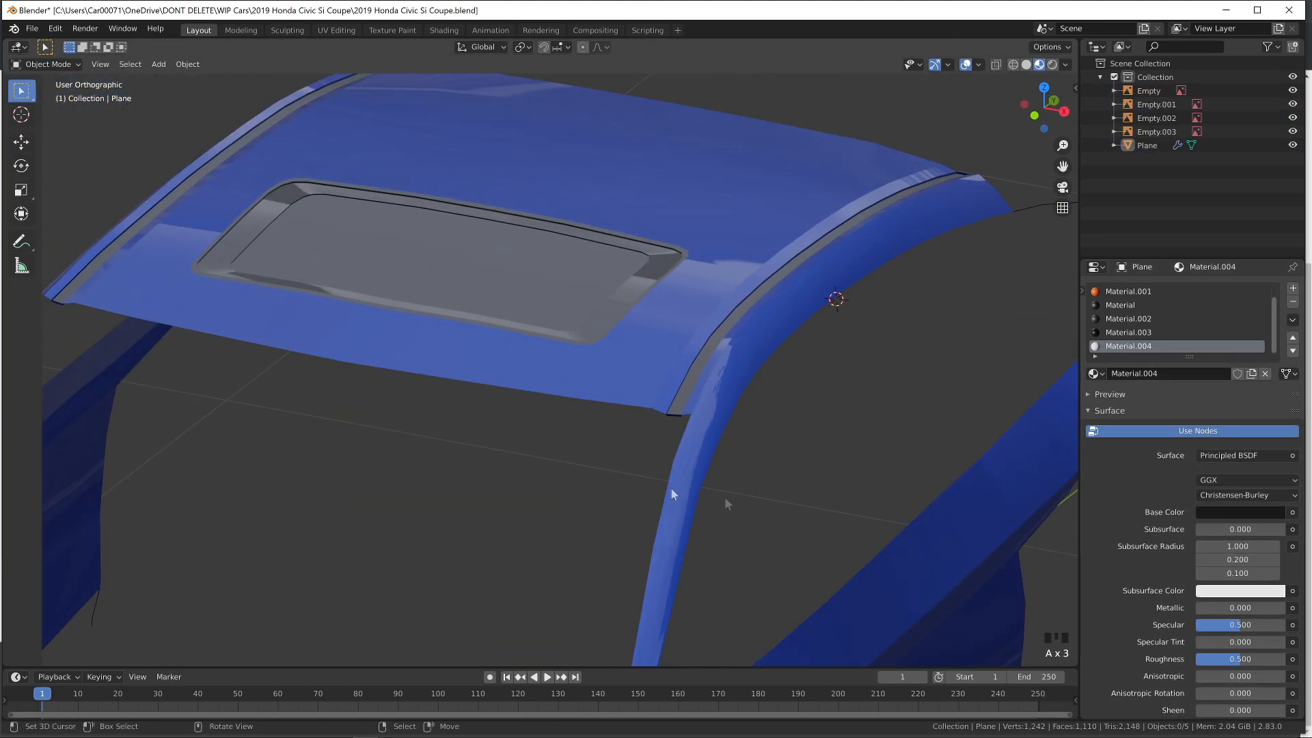
# Lower the sunroof material's roughness to 0.079 for a glossy glass look
pyautogui.scroll(-10, 1223, 546)
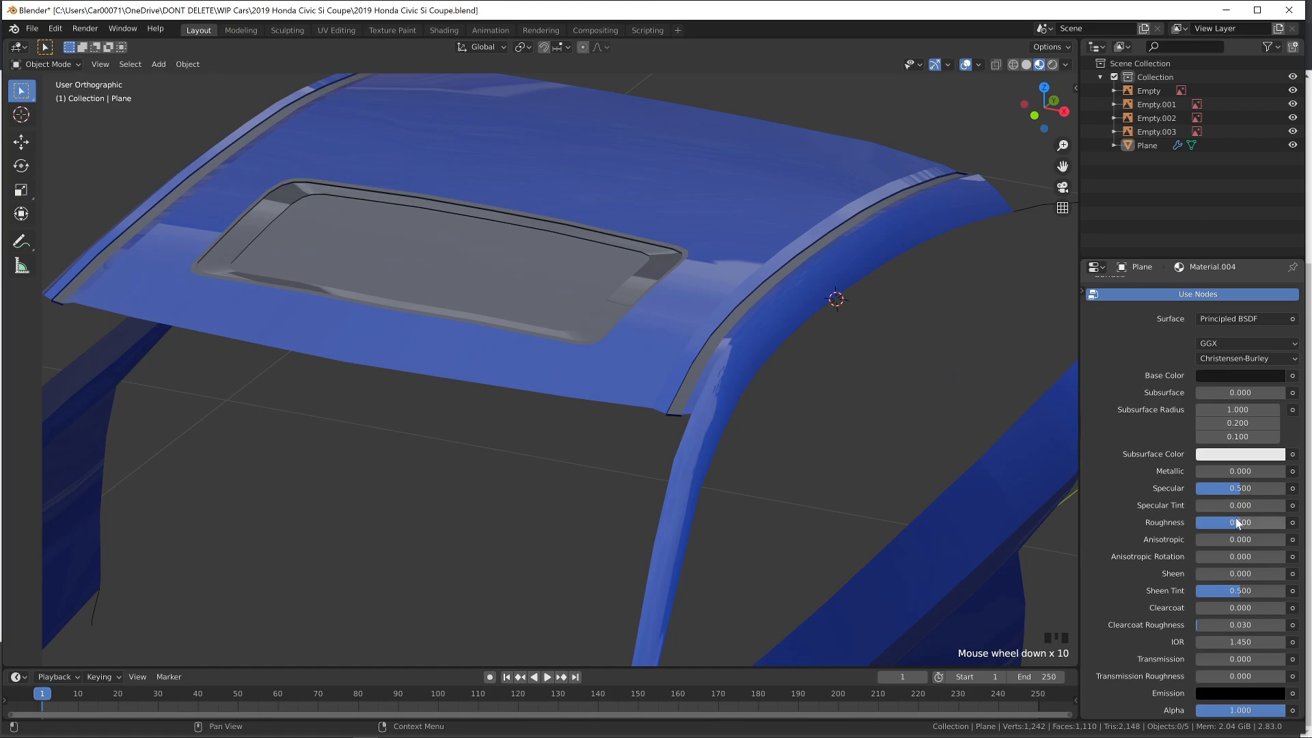
pyautogui.moveTo(1240, 522); pyautogui.dragTo(1202, 523)
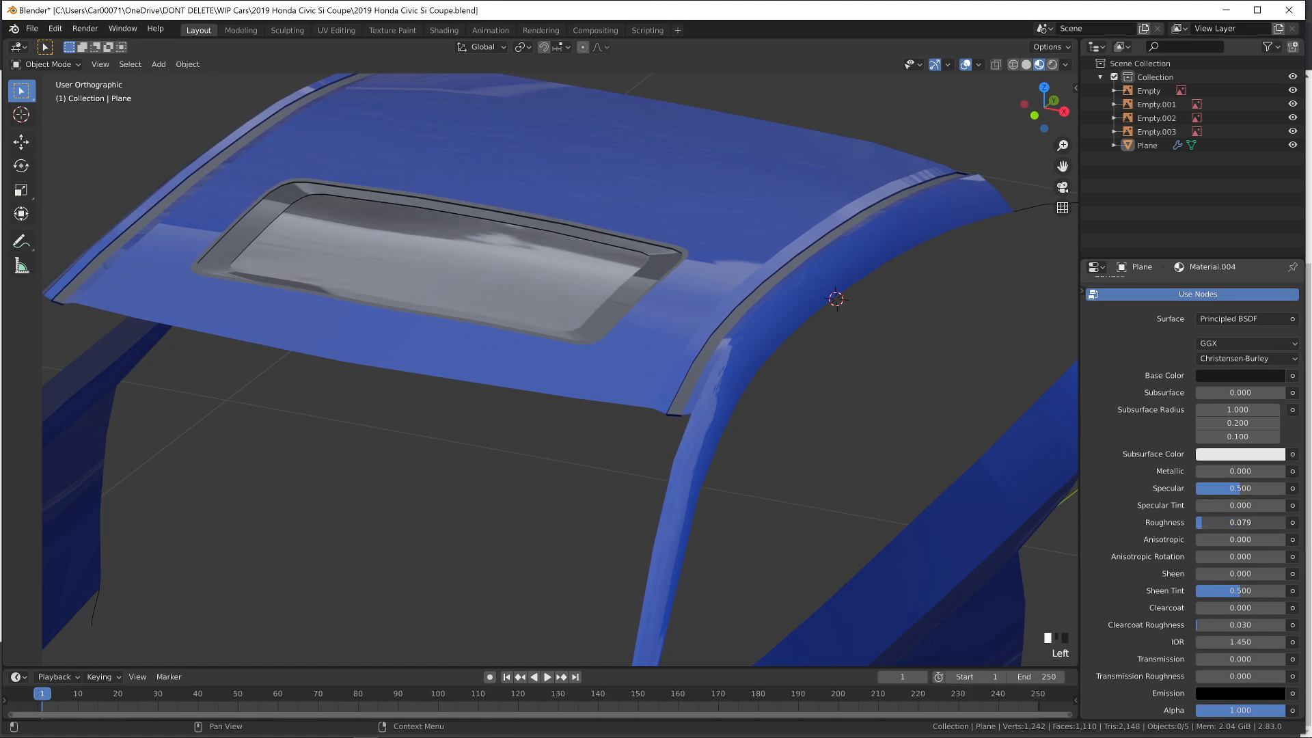
pyautogui.scroll(-2, 742, 469)
pyautogui.moveTo(742, 469); pyautogui.dragTo(723, 462, button='middle')
# Make the sunroof material translucent with the Alpha Blend blend mode and an alpha of 0.481
pyautogui.scroll(-2, 723, 465)
pyautogui.scroll(-11, 1215, 540)
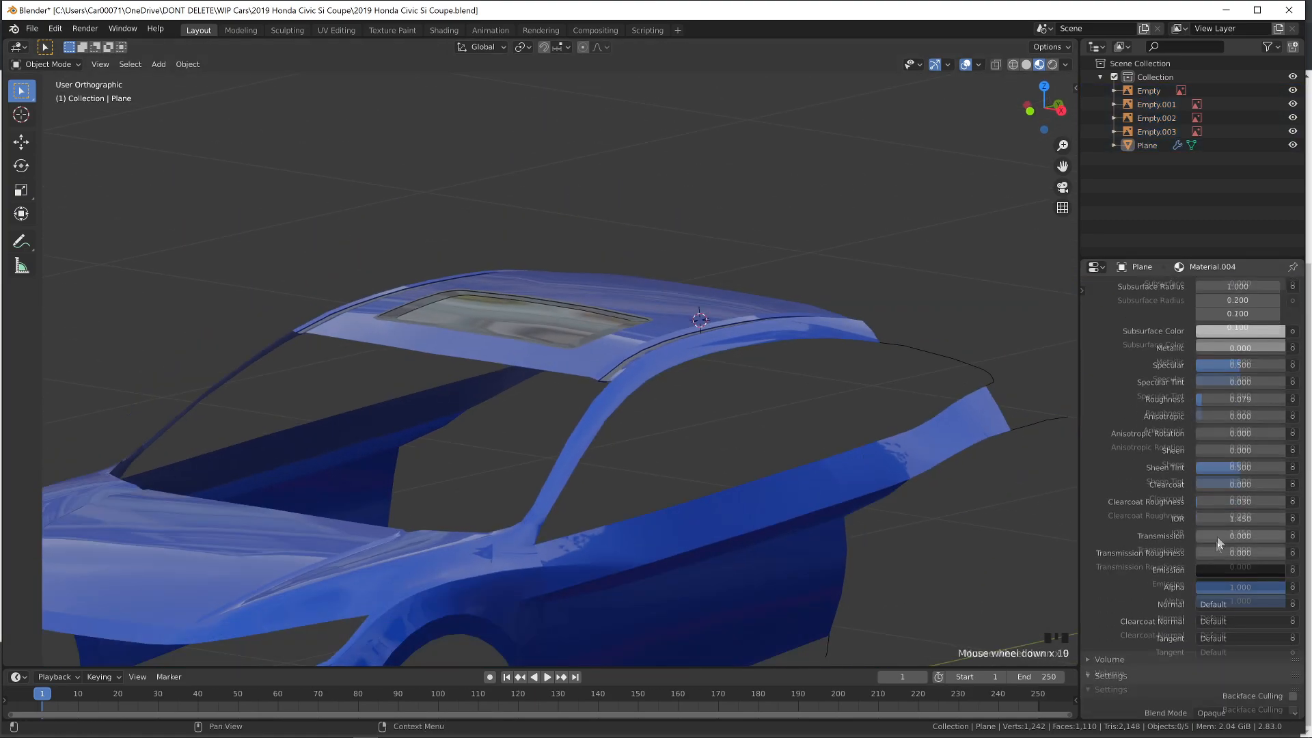
pyautogui.click(1220, 568)
pyautogui.scroll(-4, 1216, 578)
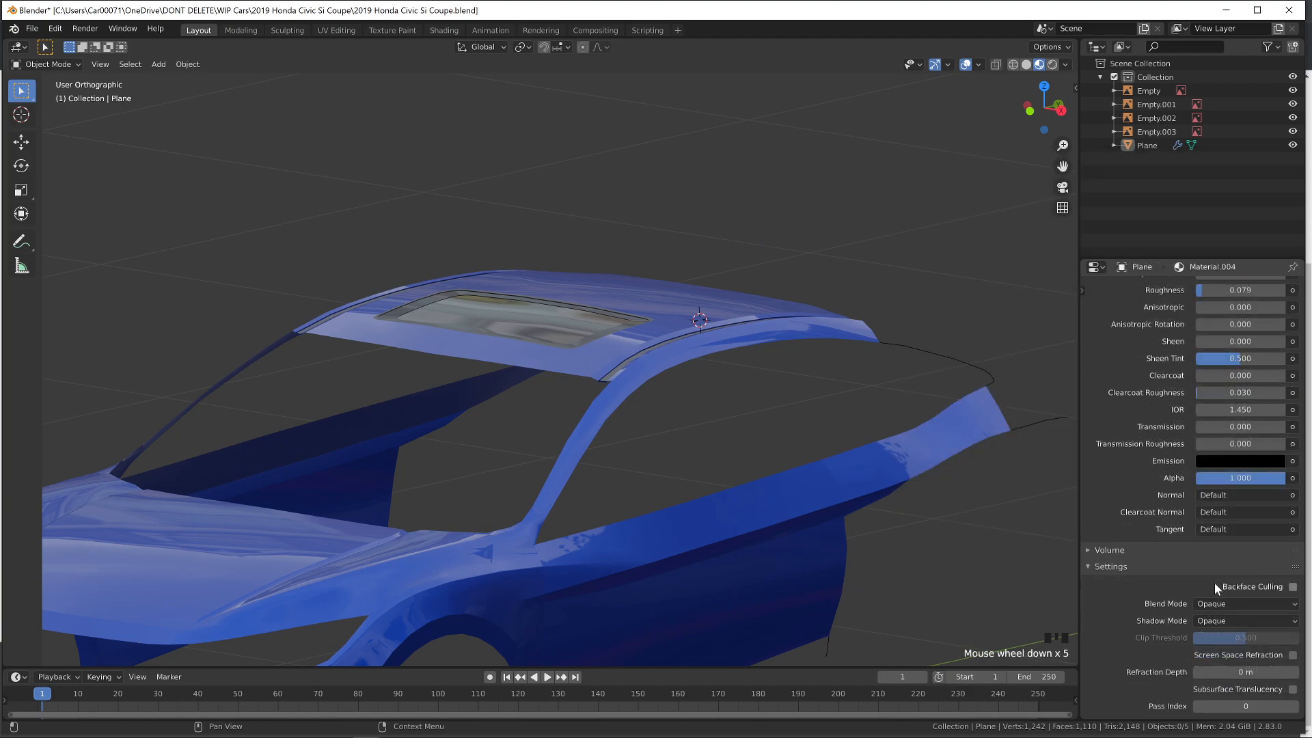
pyautogui.click(1215, 604)
pyautogui.click(1219, 664)
pyautogui.moveTo(1227, 478); pyautogui.dragTo(1181, 478)
# Save the Civic file and show the body side against the blueprint in right orthographic view
pyautogui.moveTo(813, 481); pyautogui.dragTo(728, 333, button='middle')
pyautogui.hotkey('ctrl', 's')
pyautogui.hotkey('ctrl', 's')
pyautogui.hotkey('ctrl', 's')
pyautogui.press('KP_7')
pyautogui.press('Tab')
pyautogui.press('2')
pyautogui.press('KP_3')
pyautogui.press('Tab')
pyautogui.scroll(-2, 438, 321)
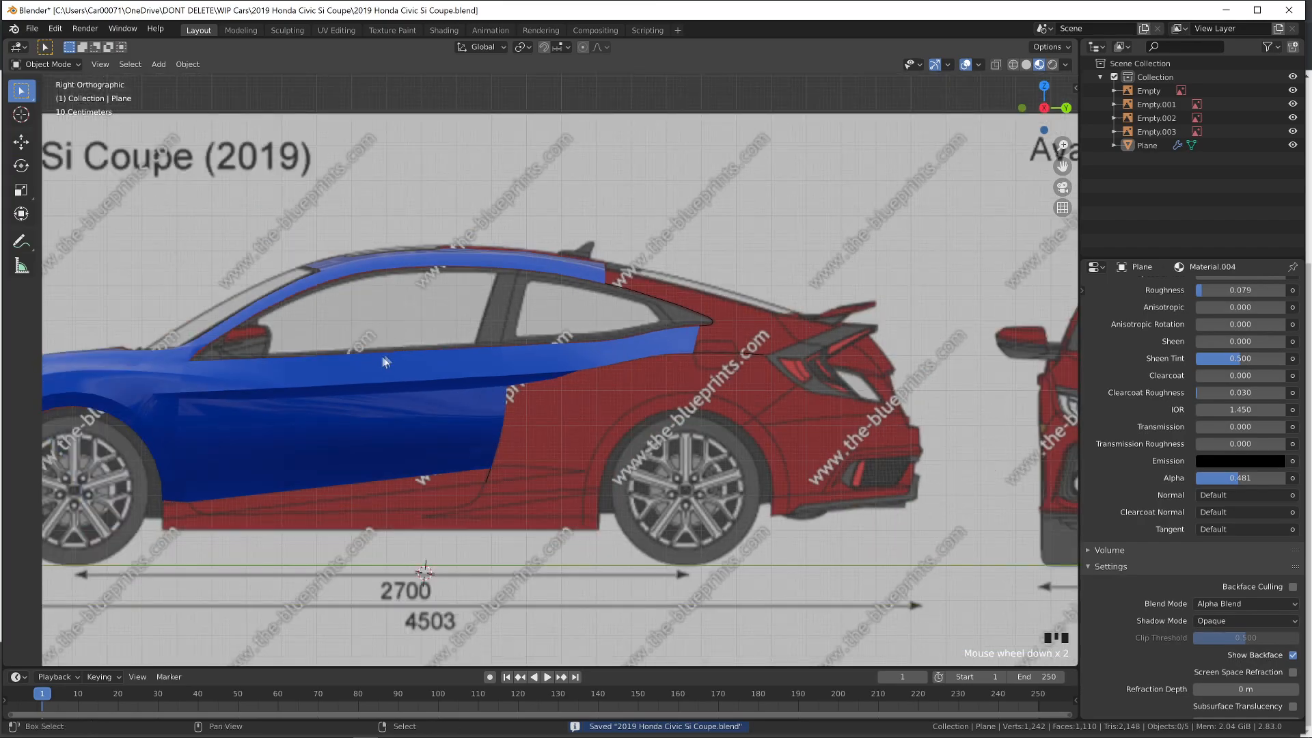
pyautogui.keyDown('shift'); pyautogui.moveTo(391, 360); pyautogui.dragTo(569, 277, button='middle'); pyautogui.keyUp('shift')
# Switch to the browser's Civic Si Coupe reference photo and examine the door's lower edge and side skirt
pyautogui.hotkey('alt', 'Tab')
pyautogui.click(824, 322)
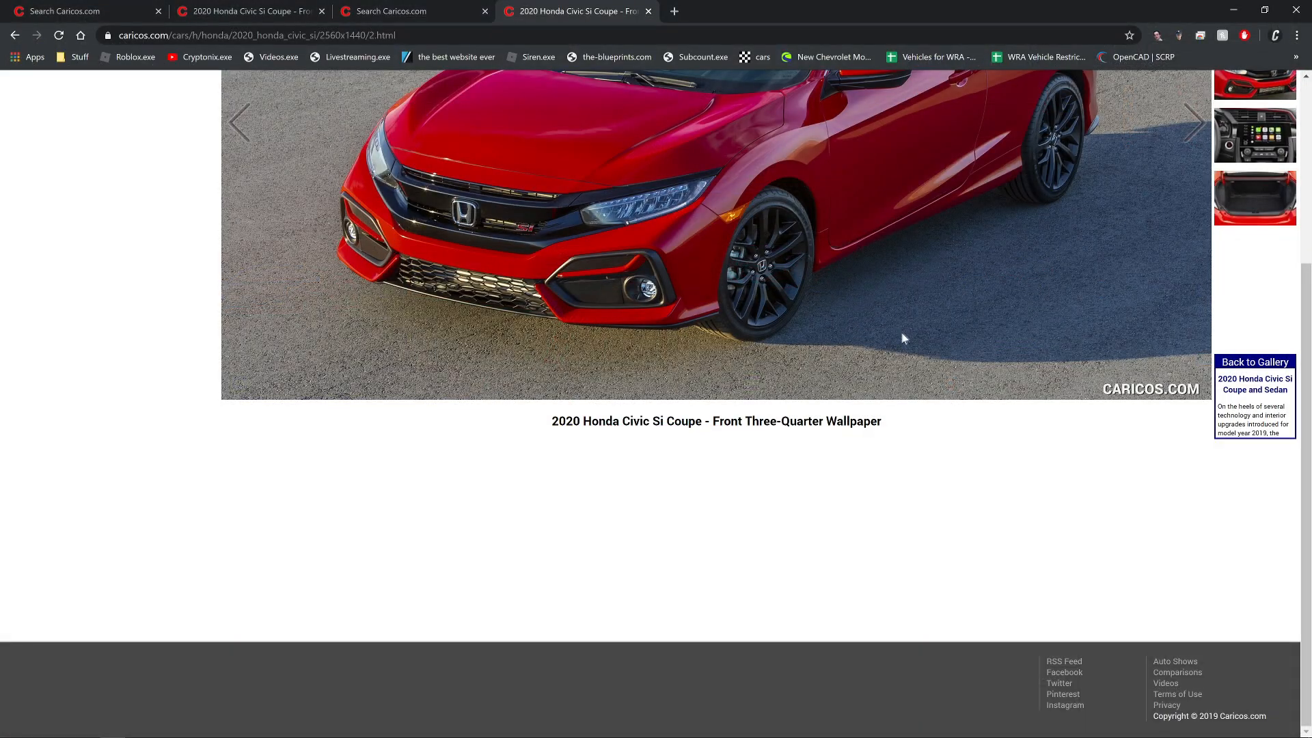
pyautogui.hotkey('alt', 'Tab')
pyautogui.click(824, 320)
pyautogui.scroll(-5, 888, 458)
pyautogui.moveTo(846, 456); pyautogui.dragTo(571, 157, button='middle')
pyautogui.scroll(2, 800, 515)
pyautogui.moveTo(727, 424); pyautogui.dragTo(797, 307, button='middle')
pyautogui.hotkey('alt', 'Tab')
pyautogui.hotkey('alt', 'Tab')
pyautogui.hotkey('alt', 'Tab')
pyautogui.hotkey('alt', 'Tab')
pyautogui.click(814, 12)
pyautogui.moveTo(813, 12); pyautogui.dragTo(1311, 68)
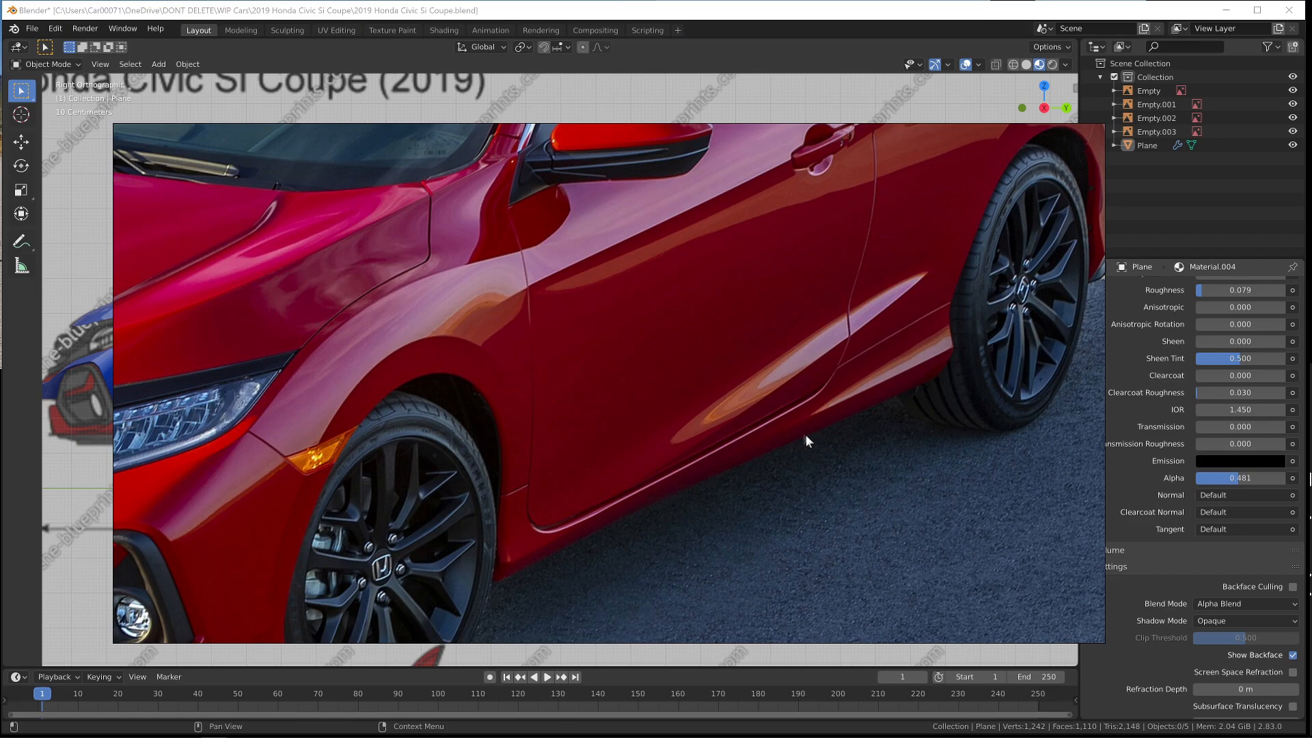
# Back in Blender, extrude two vertices from the door's front lower corner down along the blueprint's curved door line
pyautogui.hotkey('alt', 'Tab')
pyautogui.press('Tab')
pyautogui.scroll(4, 750, 324)
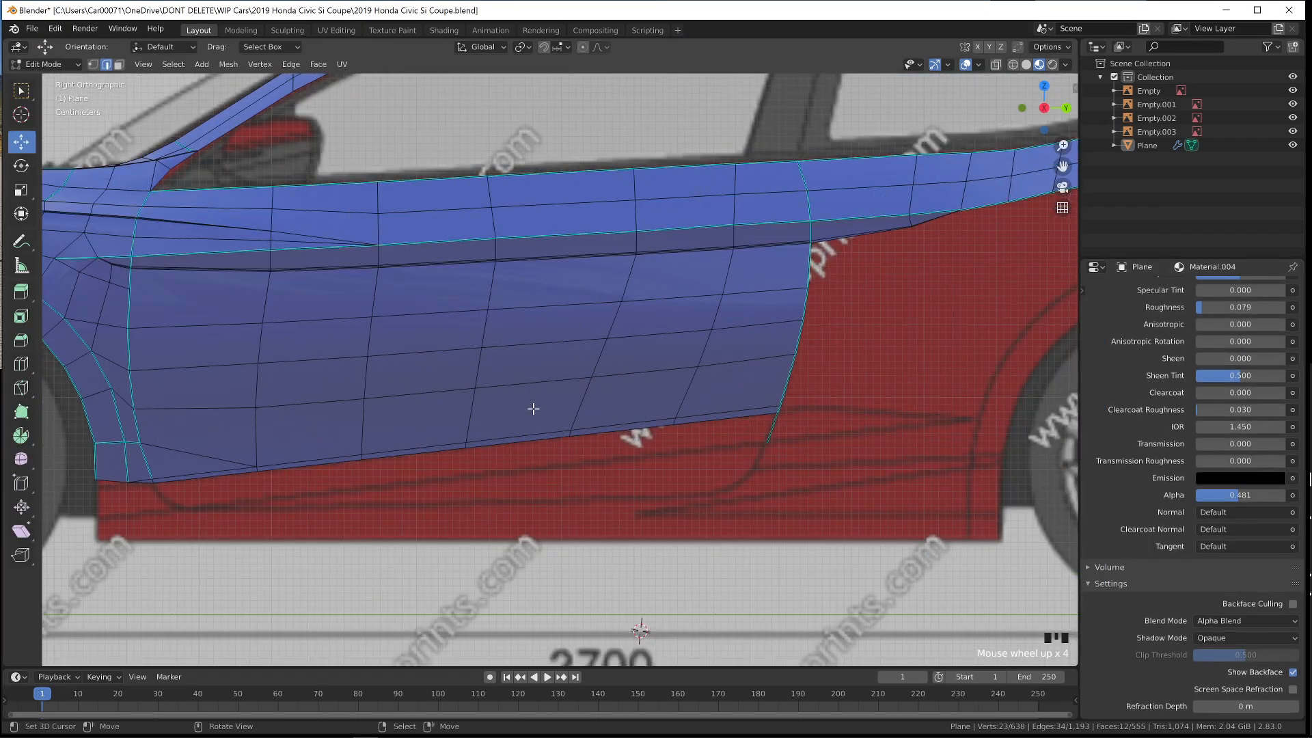
pyautogui.click(93, 64)
pyautogui.keyDown('ctrl'); pyautogui.rightClick(149, 477); pyautogui.keyUp('ctrl')
pyautogui.hotkey('ctrl', 'e')
pyautogui.click(152, 477)
pyautogui.rightClick(154, 484)
pyautogui.keyDown('shift'); pyautogui.moveTo(154, 484); pyautogui.dragTo(378, 385, button='middle'); pyautogui.keyUp('shift')
pyautogui.scroll(2, 375, 386)
pyautogui.press('e')
pyautogui.click(370, 477)
pyautogui.press('e')
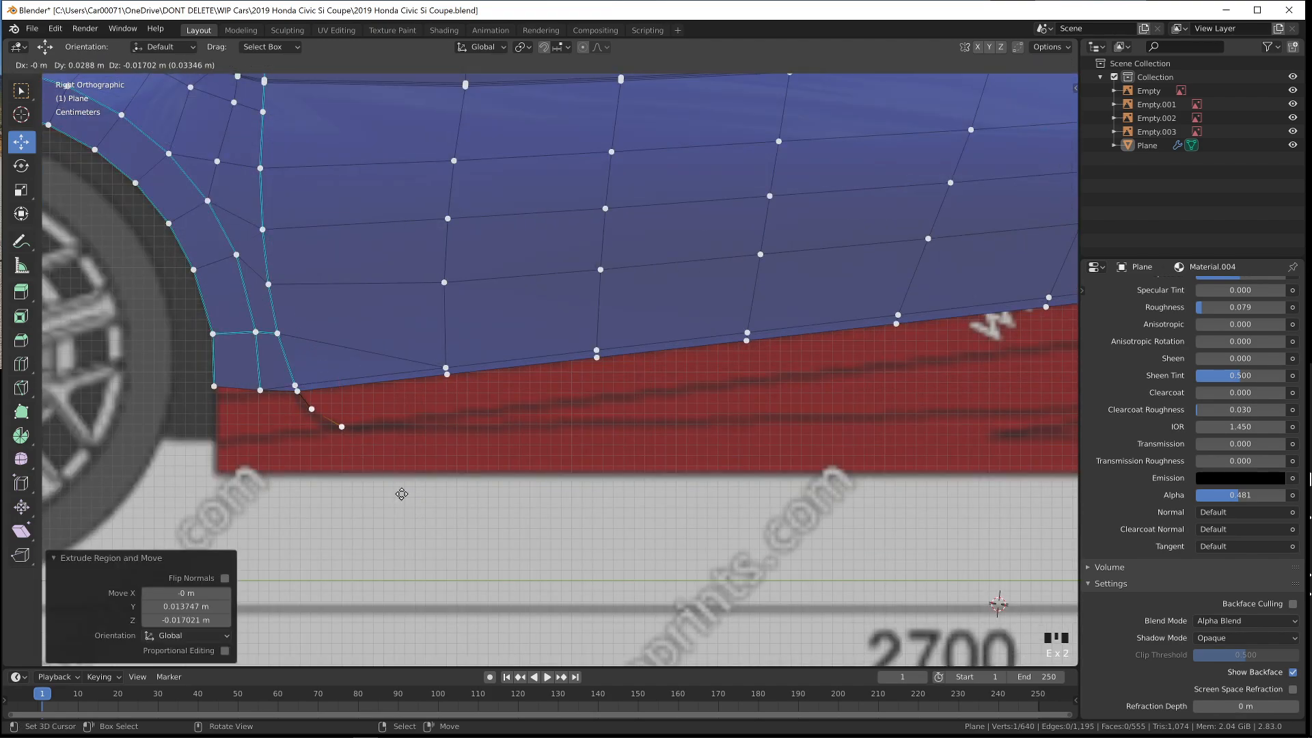
pyautogui.click(407, 495)
# Extrude the vertex chain rearward along the door's bottom line, up the rear curve, and join it to the door's rear edge
pyautogui.press('e')
pyautogui.click(663, 498)
pyautogui.keyDown('shift'); pyautogui.moveTo(544, 474); pyautogui.dragTo(265, 462, button='middle'); pyautogui.keyUp('shift')
pyautogui.press('e')
pyautogui.click(471, 450)
pyautogui.press('e')
pyautogui.click(815, 440)
pyautogui.press('e')
pyautogui.click(931, 412)
pyautogui.keyDown('shift'); pyautogui.rightClick(750, 347); pyautogui.keyUp('shift')
pyautogui.press('f')
# Add a vertex to the rear curve of the door outline and adjust the curve's upper vertices to the blueprint's door line
pyautogui.hotkey('ctrl', 'r')
pyautogui.doubleClick(746, 388)
pyautogui.press('g')
pyautogui.click(753, 392)
pyautogui.press('Tab')
pyautogui.press('Tab')
pyautogui.rightClick(753, 332)
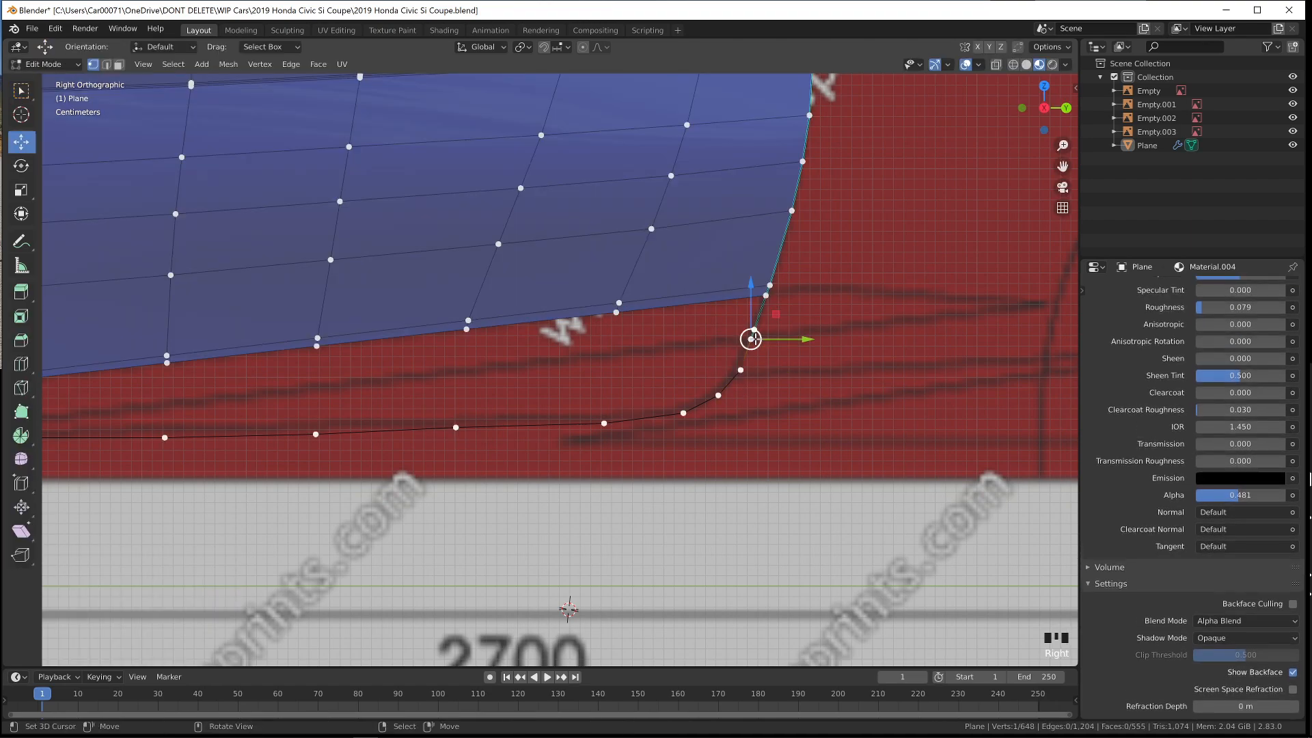
pyautogui.keyDown('shift'); pyautogui.rightClick(758, 335); pyautogui.keyUp('shift')
pyautogui.moveTo(776, 337); pyautogui.dragTo(767, 284)
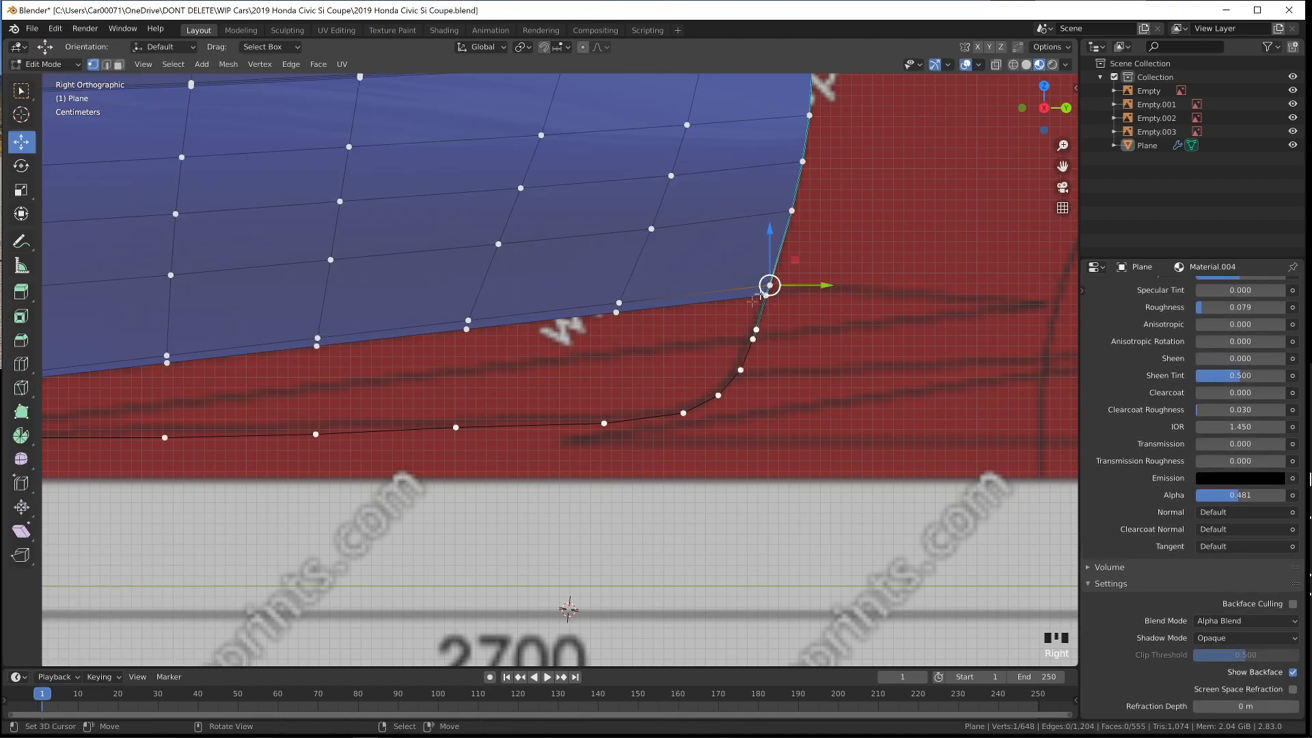
pyautogui.keyDown('shift'); pyautogui.moveTo(767, 284); pyautogui.dragTo(735, 375, button='middle'); pyautogui.keyUp('shift')
pyautogui.keyDown('ctrl'); pyautogui.rightClick(517, 387); pyautogui.keyUp('ctrl')
pyautogui.hotkey('ctrl', 'e')
pyautogui.hotkey('ctrl', 'z')
# Reposition the front vertices of the door's bottom outline so they follow the blueprint line beneath the door's vertical edges
pyautogui.rightClick(584, 442)
pyautogui.click(571, 392)
pyautogui.rightClick(660, 414)
pyautogui.moveTo(665, 386); pyautogui.dragTo(665, 382)
pyautogui.rightClick(813, 416)
pyautogui.moveTo(818, 380); pyautogui.dragTo(826, 372)
# Reposition the rear vertices of the door's bottom outline along the blueprint line, in line with the door's vertical edges
pyautogui.keyDown('shift'); pyautogui.moveTo(821, 378); pyautogui.dragTo(349, 373, button='middle'); pyautogui.keyUp('shift')
pyautogui.moveTo(498, 403); pyautogui.dragTo(517, 374, button='right')
pyautogui.hotkey('ctrl', 'z')
pyautogui.moveTo(521, 364); pyautogui.dragTo(512, 358)
pyautogui.hotkey('ctrl', 'z')
pyautogui.rightClick(648, 412)
pyautogui.moveTo(652, 363); pyautogui.dragTo(651, 360)
pyautogui.press('Tab')
pyautogui.press('Tab')
pyautogui.rightClick(798, 406)
pyautogui.moveTo(800, 377); pyautogui.dragTo(799, 371)
# Mark the door's new lower outline as sharp from the front corner to the rear edge and nudge its upper rear vertex
pyautogui.scroll(-1, 558, 372)
pyautogui.keyDown('ctrl'); pyautogui.rightClick(145, 380); pyautogui.keyUp('ctrl')
pyautogui.keyDown('ctrl'); pyautogui.rightClick(159, 396); pyautogui.keyUp('ctrl')
pyautogui.keyDown('ctrl'); pyautogui.rightClick(905, 292); pyautogui.keyUp('ctrl')
pyautogui.hotkey('ctrl', 'e')
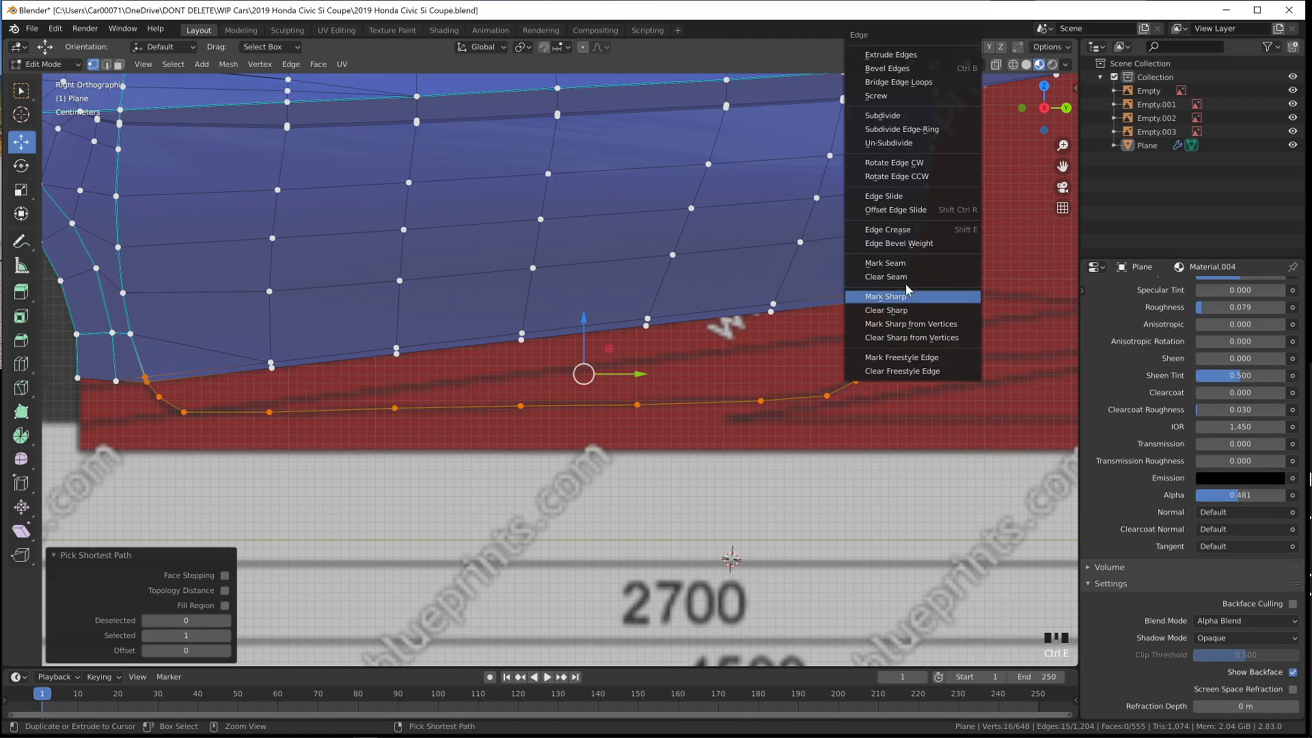
pyautogui.click(908, 294)
pyautogui.rightClick(903, 289)
pyautogui.moveTo(925, 288); pyautogui.dragTo(922, 287)
# Examine the body and the new door outline from the front in object mode
pyautogui.press('Tab')
pyautogui.press('a')
pyautogui.scroll(-3, 690, 445)
pyautogui.moveTo(690, 445); pyautogui.dragTo(834, 485, button='middle')
pyautogui.scroll(1, 761, 454)
pyautogui.press('a')
pyautogui.press('a')
pyautogui.press('a')
pyautogui.press('a')
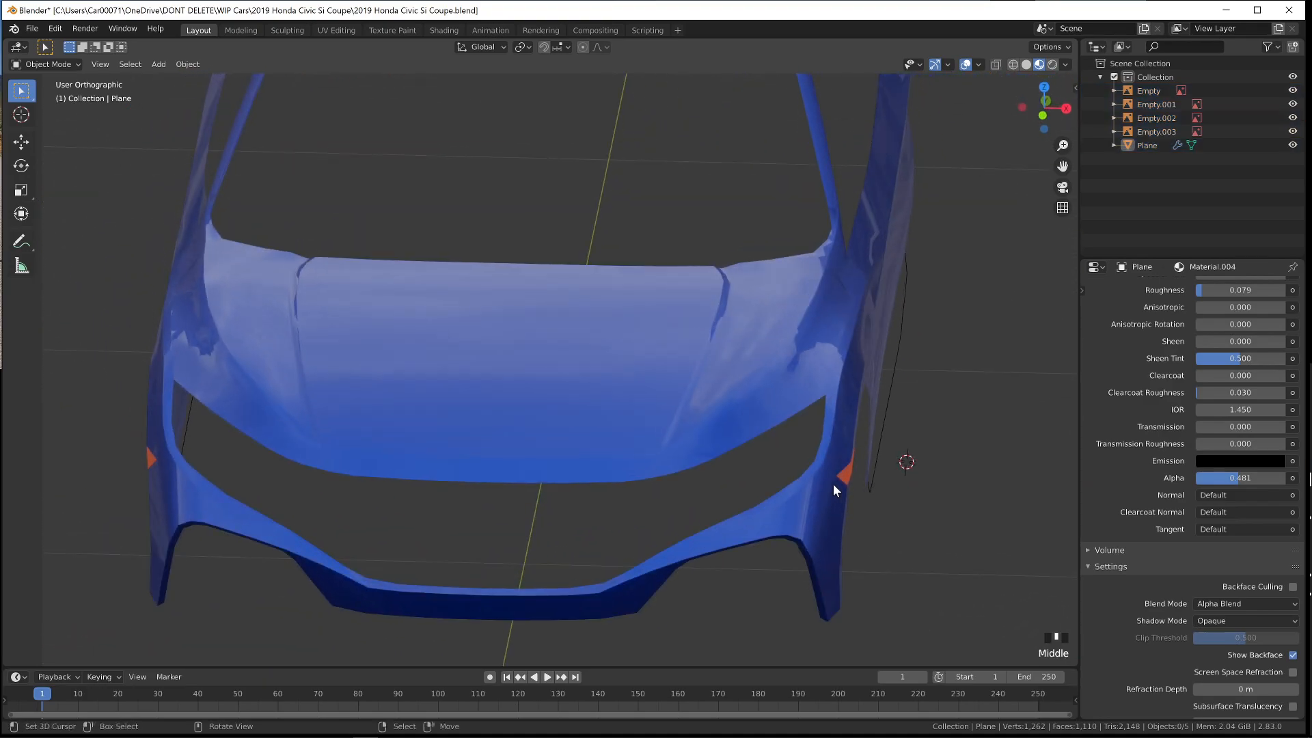
pyautogui.press('Tab')
pyautogui.press('Tab')
pyautogui.press('Tab')
pyautogui.press('Tab')
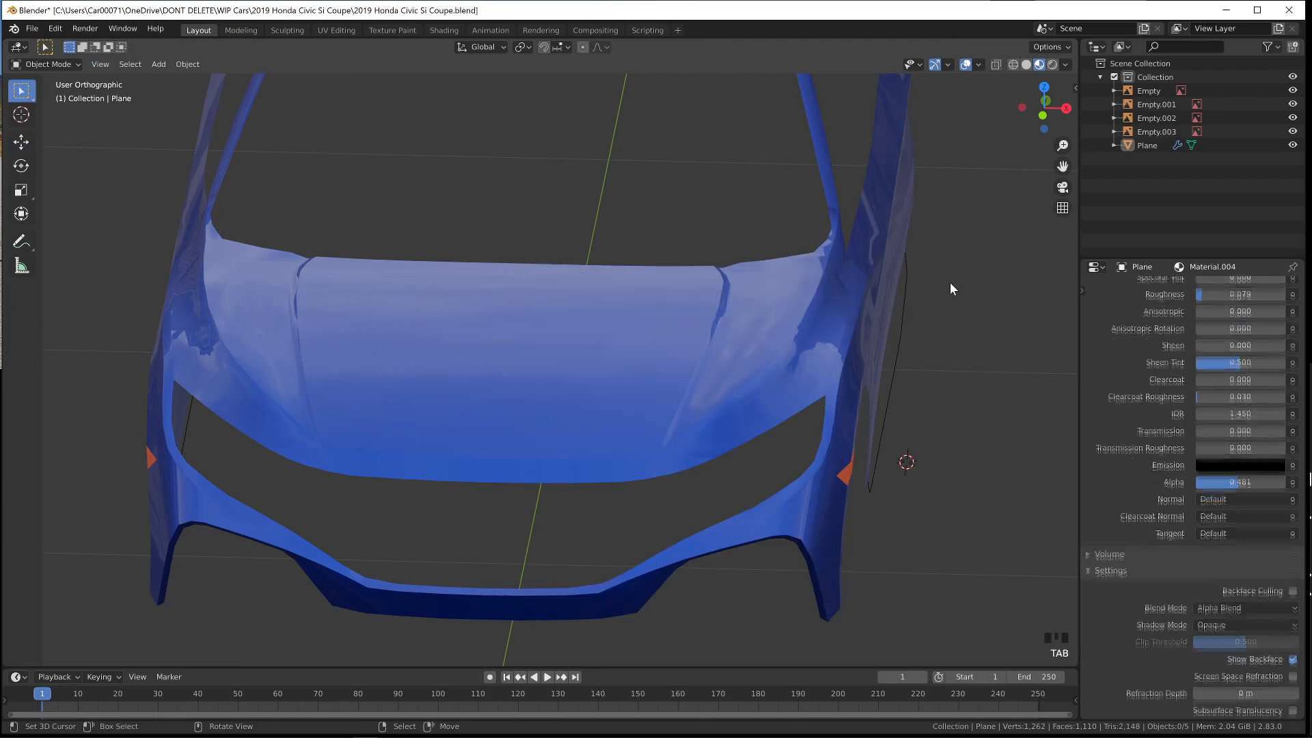
# Switch to the PureRef board and compare the side-view photo's lower door line and side skirt with the model's right view
pyautogui.press('KP_3')
pyautogui.press('Tab')
pyautogui.hotkey('alt', 'Tab')
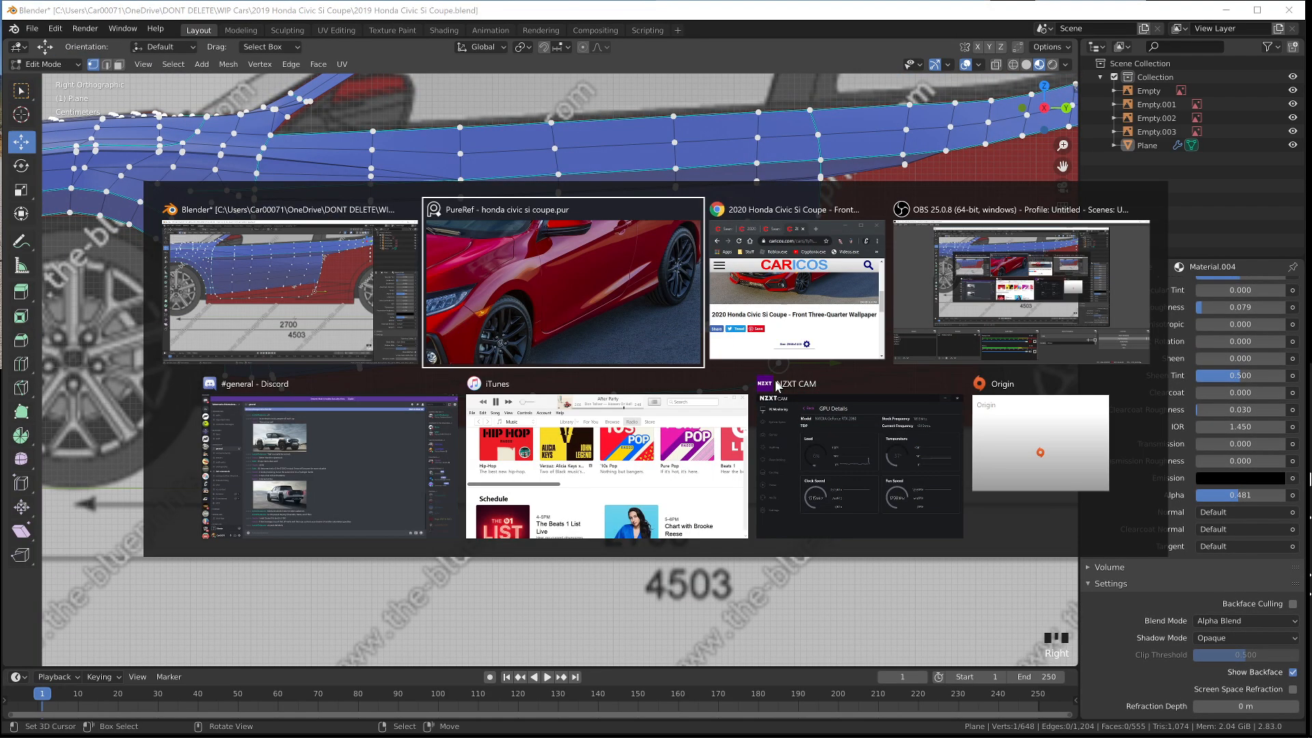
pyautogui.scroll(-5, 678, 470)
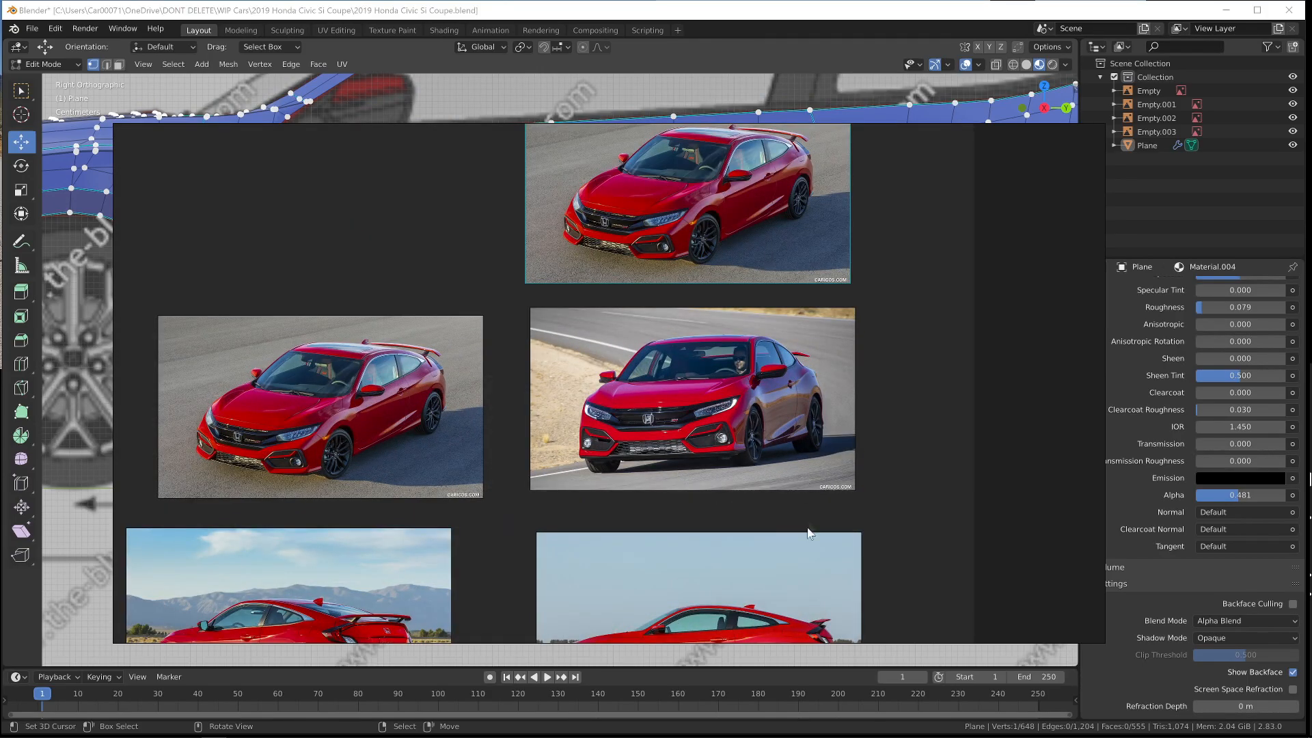
pyautogui.scroll(-2, 809, 533)
pyautogui.moveTo(810, 533); pyautogui.dragTo(817, 331, button='middle')
pyautogui.scroll(8, 795, 336)
pyautogui.hotkey('alt', 'Tab')
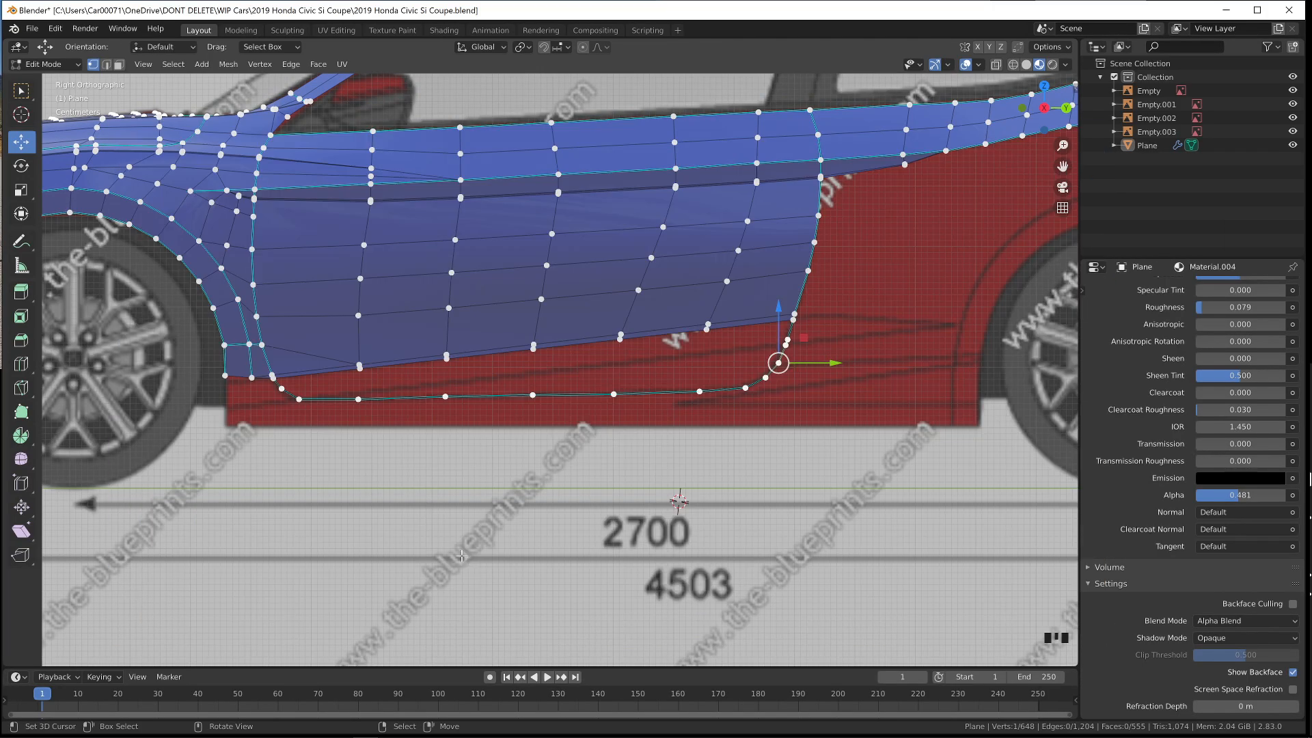
pyautogui.hotkey('alt', 'Tab')
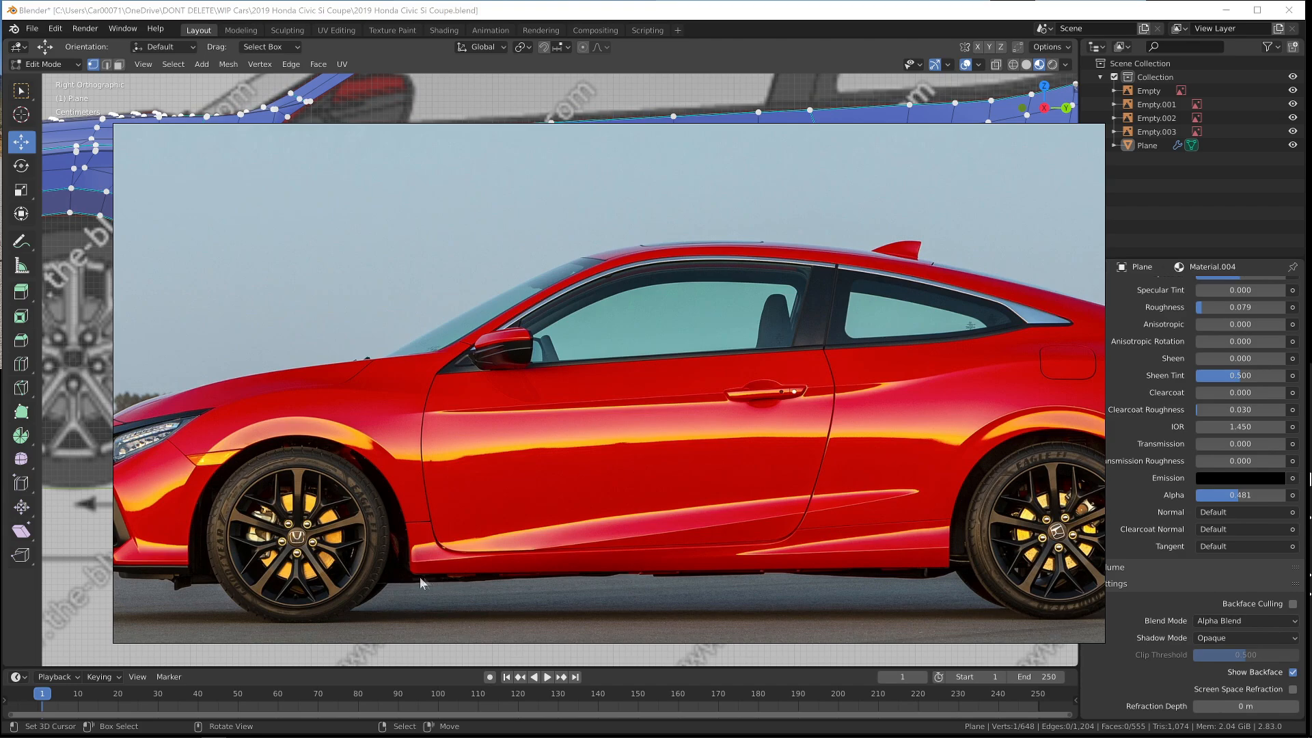
# Back in Blender, bevel the vertex at the door outline's front lower corner with a vertex-only offset of 0.00783 m
pyautogui.hotkey('alt', 'Tab')
pyautogui.keyDown('shift'); pyautogui.rightClick(304, 403); pyautogui.keyUp('shift')
pyautogui.hotkey('alt', 'a')
pyautogui.keyDown('shift'); pyautogui.moveTo(486, 419); pyautogui.dragTo(808, 372, button='middle'); pyautogui.keyUp('shift')
pyautogui.scroll(5, 765, 356)
pyautogui.rightClick(715, 332)
pyautogui.hotkey('ctrl', 'shift', 'b')
pyautogui.click(759, 369)
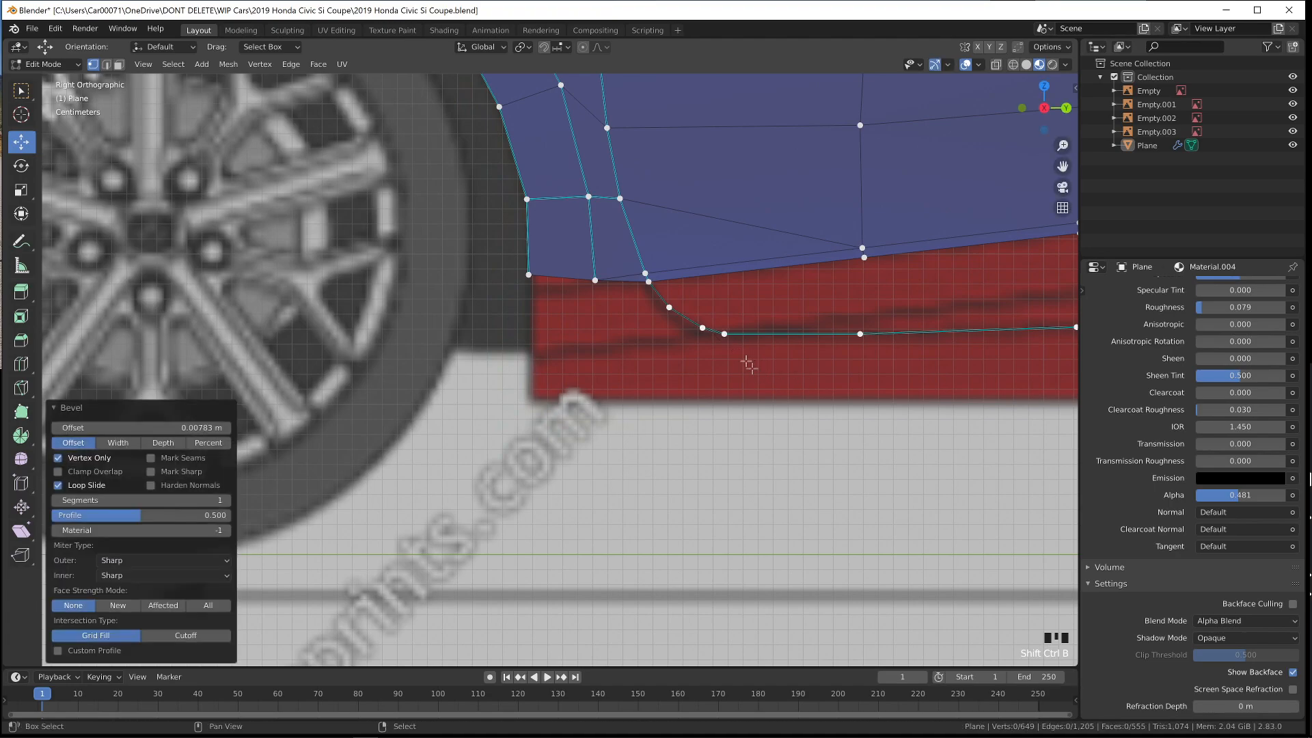
# Fill a long narrow face from the beveled front lower corner to the edge below the door's rear corner
pyautogui.keyDown('shift'); pyautogui.moveTo(811, 328); pyautogui.dragTo(294, 435, button='middle'); pyautogui.keyUp('shift')
pyautogui.keyDown('shift'); pyautogui.rightClick(775, 297); pyautogui.keyUp('shift')
pyautogui.keyDown('shift'); pyautogui.rightClick(769, 311); pyautogui.keyUp('shift')
pyautogui.press('f')
pyautogui.scroll(-3, 478, 356)
pyautogui.keyDown('shift'); pyautogui.moveTo(333, 384); pyautogui.dragTo(557, 419, button='middle'); pyautogui.keyUp('shift')
# Divide the narrow strip with five loop cuts and slide them forward by a factor of 0.164
pyautogui.hotkey('ctrl', 'r')
pyautogui.click(672, 412)
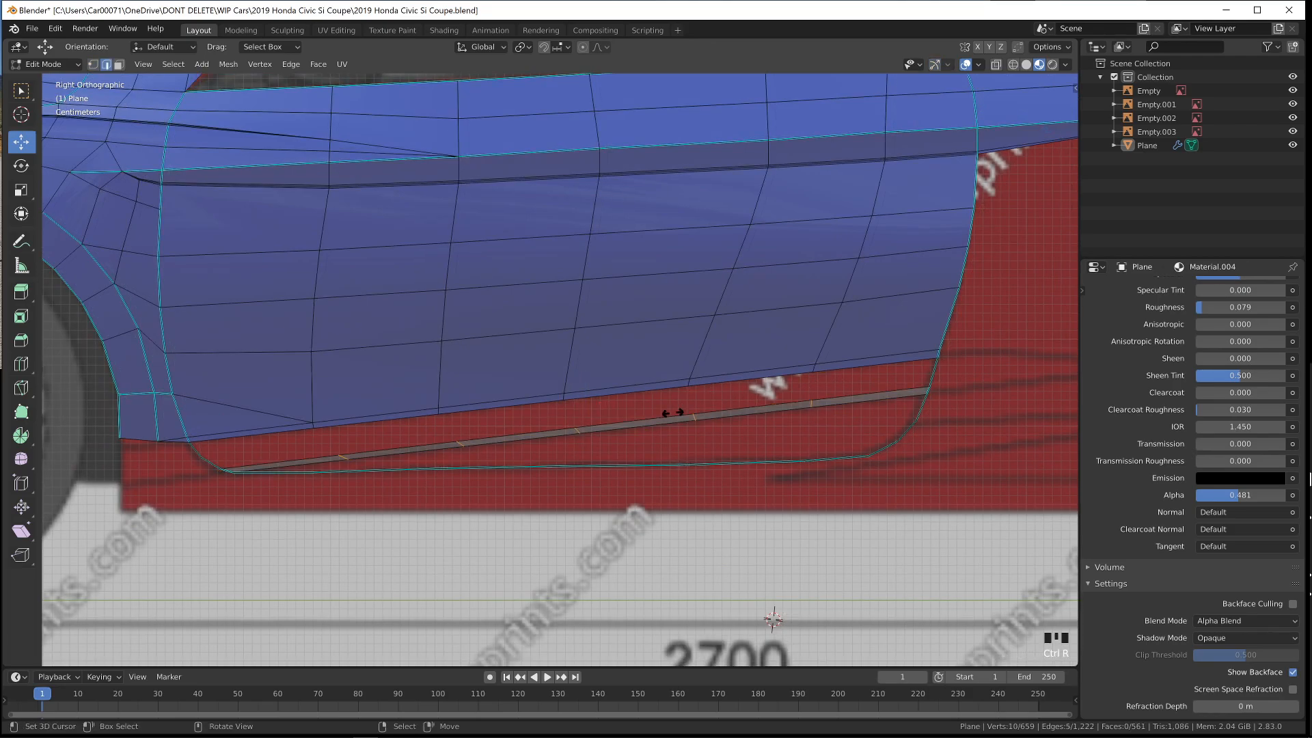
pyautogui.click(669, 417)
pyautogui.press('g')
pyautogui.press('g')
pyautogui.click(615, 435)
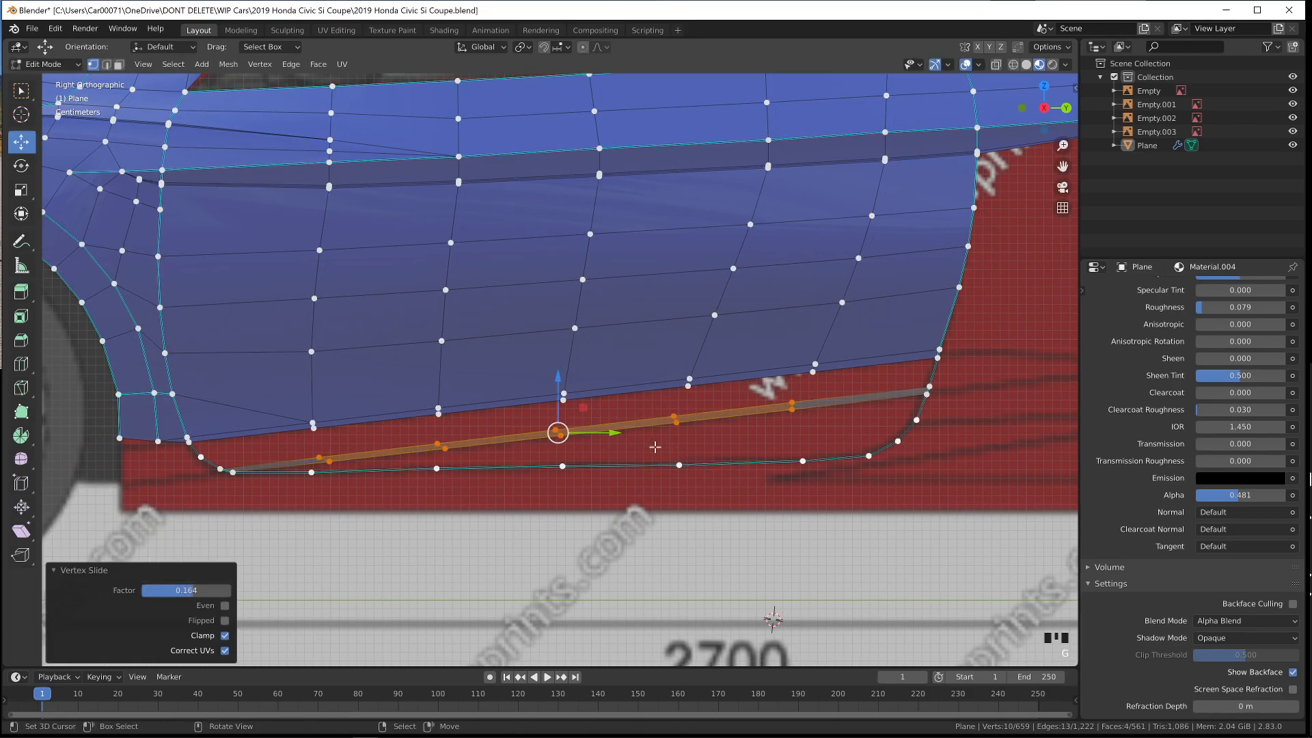
# Fill the rearmost face between the door panel's lower edge and the narrow strip
pyautogui.scroll(-4, 631, 446)
pyautogui.moveTo(631, 445); pyautogui.dragTo(759, 478, button='middle')
pyautogui.press('Tab')
pyautogui.press('Tab')
pyautogui.rightClick(1007, 422)
pyautogui.keyDown('shift'); pyautogui.rightClick(1010, 401); pyautogui.keyUp('shift')
pyautogui.keyDown('shift'); pyautogui.rightClick(898, 429); pyautogui.keyUp('shift')
pyautogui.keyDown('shift'); pyautogui.rightClick(889, 455); pyautogui.keyUp('shift')
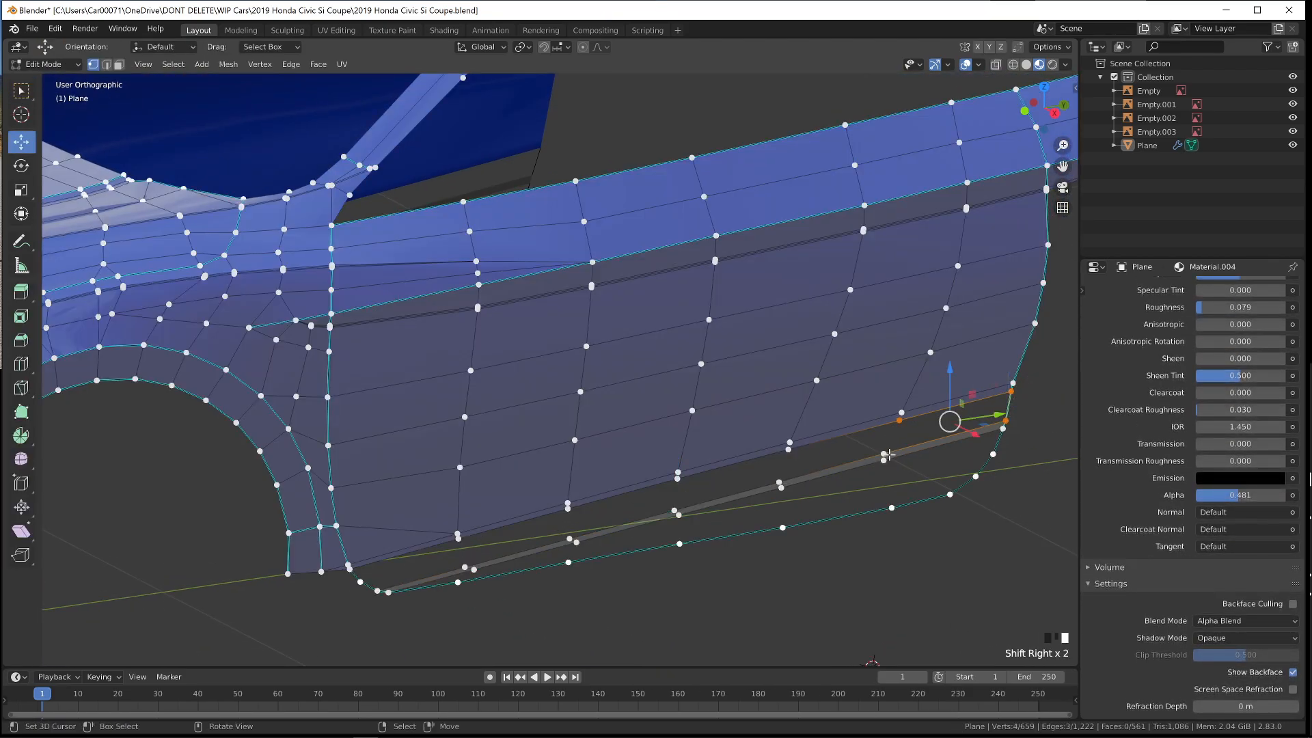
pyautogui.press('f')
pyautogui.rightClick(888, 458)
pyautogui.keyDown('shift'); pyautogui.rightClick(898, 422); pyautogui.keyUp('shift')
pyautogui.rightClick(1004, 423)
pyautogui.keyDown('shift'); pyautogui.rightClick(1009, 397); pyautogui.keyUp('shift')
pyautogui.keyDown('shift'); pyautogui.rightClick(899, 426); pyautogui.keyUp('shift')
pyautogui.keyDown('shift'); pyautogui.rightClick(886, 452); pyautogui.keyUp('shift')
pyautogui.press('f')
# Fill the remaining faces between the door panel and the strip, working forward to the front corner
pyautogui.rightClick(887, 451)
pyautogui.keyDown('shift'); pyautogui.rightClick(897, 425); pyautogui.keyUp('shift')
pyautogui.press('f')
pyautogui.press('f')
pyautogui.press('f')
pyautogui.press('f')
pyautogui.press('f')
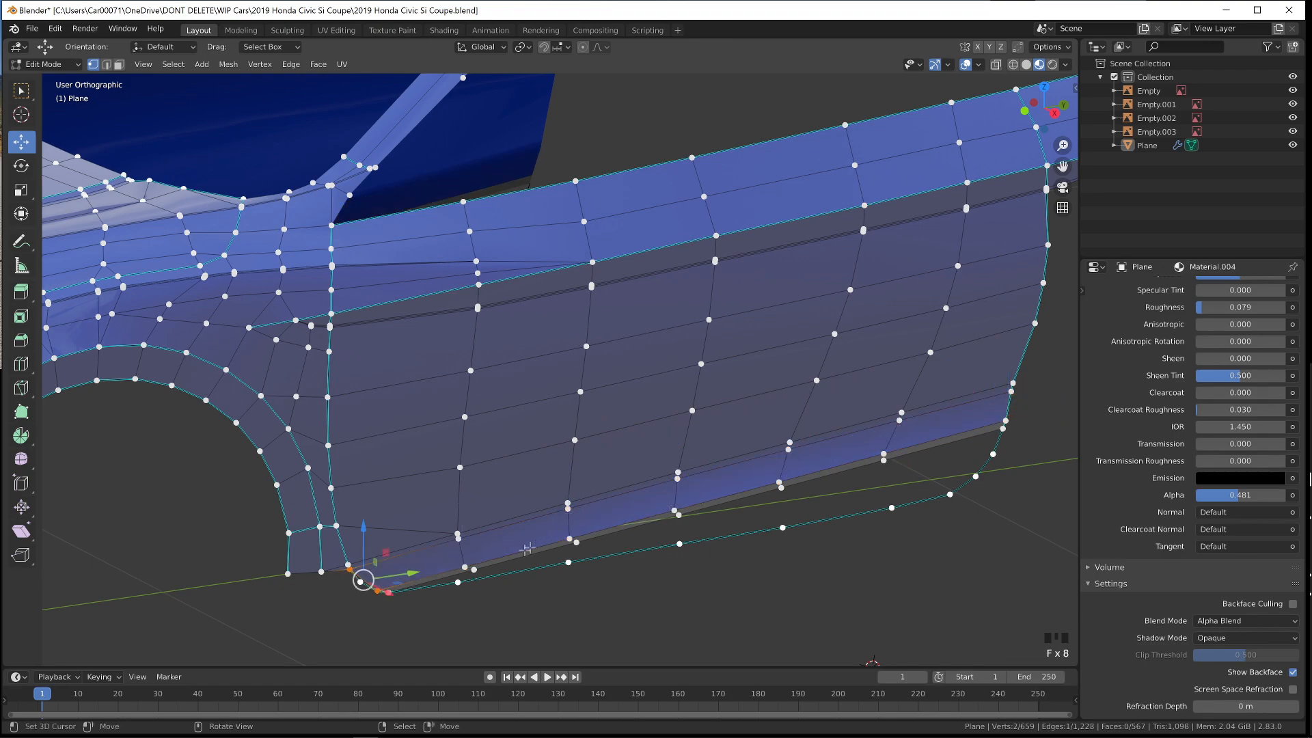
# Undo the front corner fill and close that corner with a single five-sided face following the curved outline
pyautogui.press('KP_3')
pyautogui.hotkey('ctrl', 'z')
pyautogui.keyDown('shift'); pyautogui.rightClick(189, 472); pyautogui.keyUp('shift')
pyautogui.keyDown('shift'); pyautogui.rightClick(163, 449); pyautogui.keyUp('shift')
pyautogui.press('f')
pyautogui.press('Tab')
pyautogui.moveTo(239, 479); pyautogui.dragTo(363, 478, button='middle')
pyautogui.scroll(-1, 372, 493)
pyautogui.press('KP_3')
pyautogui.press('Tab')
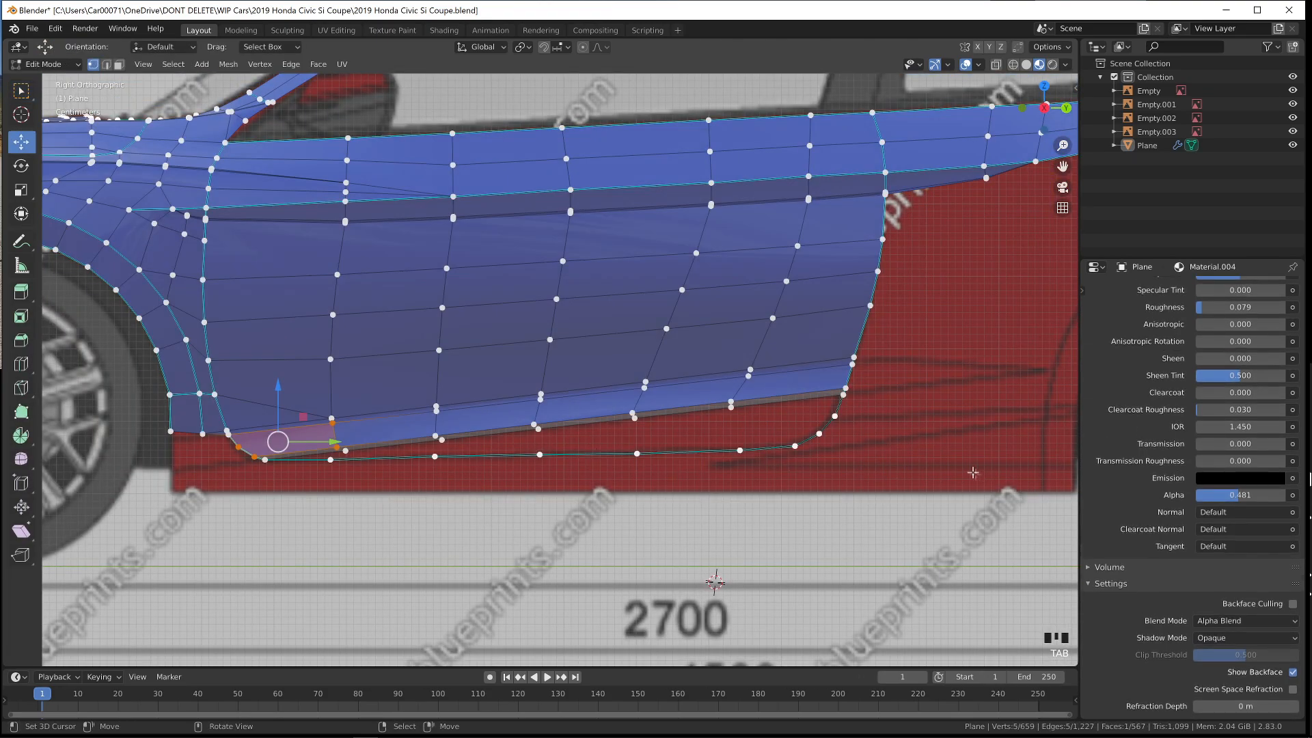
# Fill the faces between the strip's lower edge and the door's bottom outline, from the front corner rearward
pyautogui.scroll(3, 618, 447)
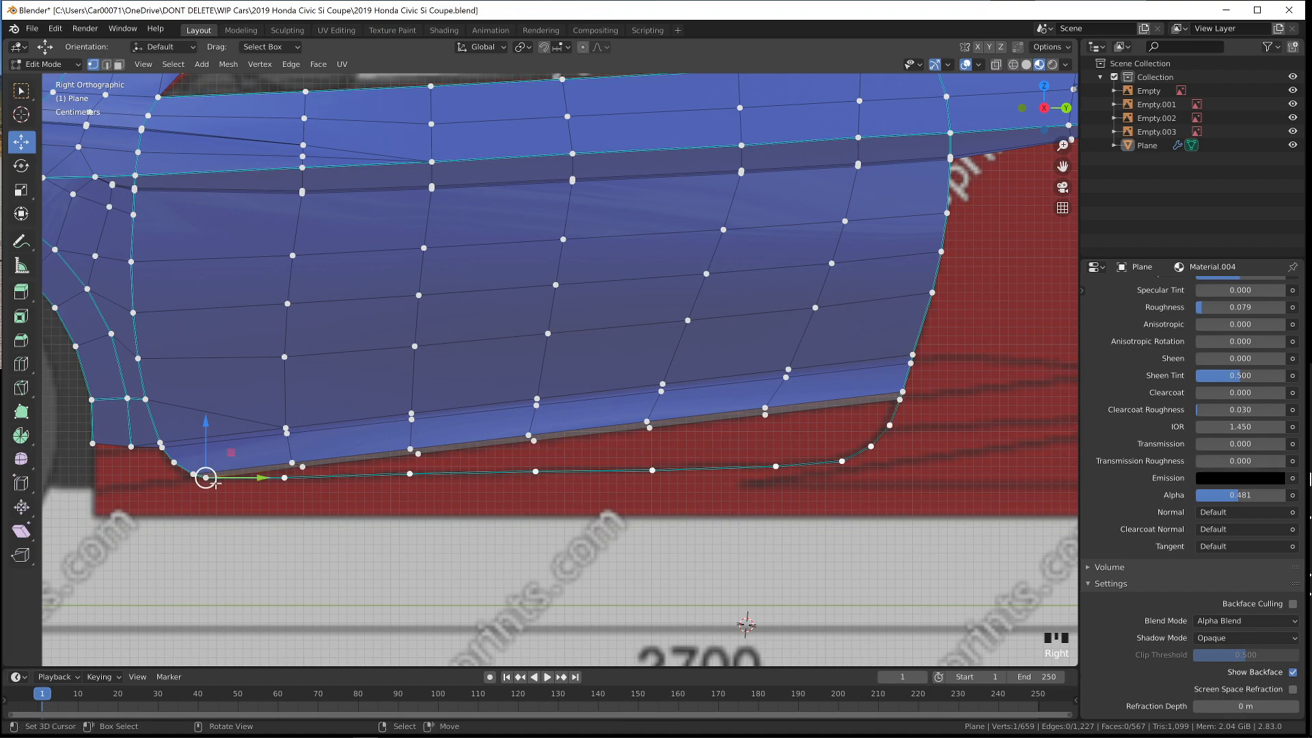
pyautogui.press('f')
pyautogui.press('f')
pyautogui.press('f')
pyautogui.press('f')
pyautogui.press('f')
pyautogui.hotkey('ctrl', 'z')
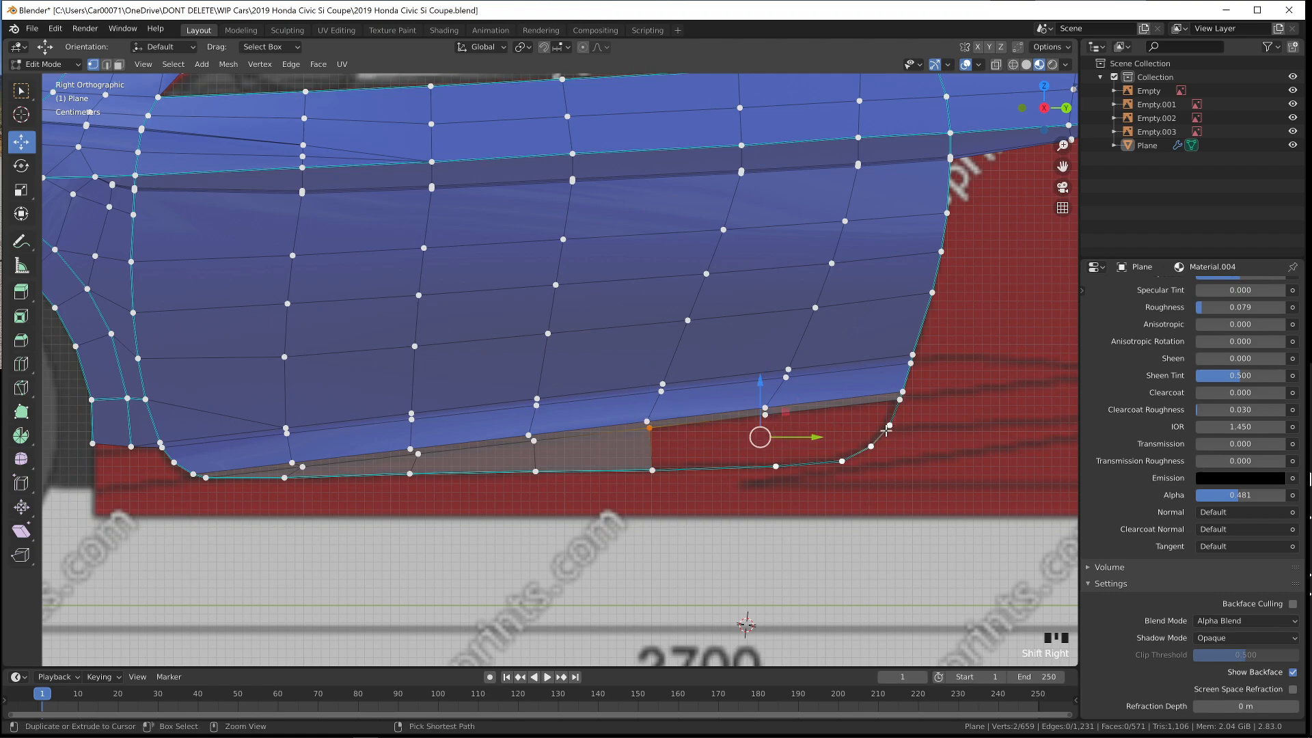
pyautogui.press('f')
pyautogui.press('f')
pyautogui.hotkey('ctrl', 'z')
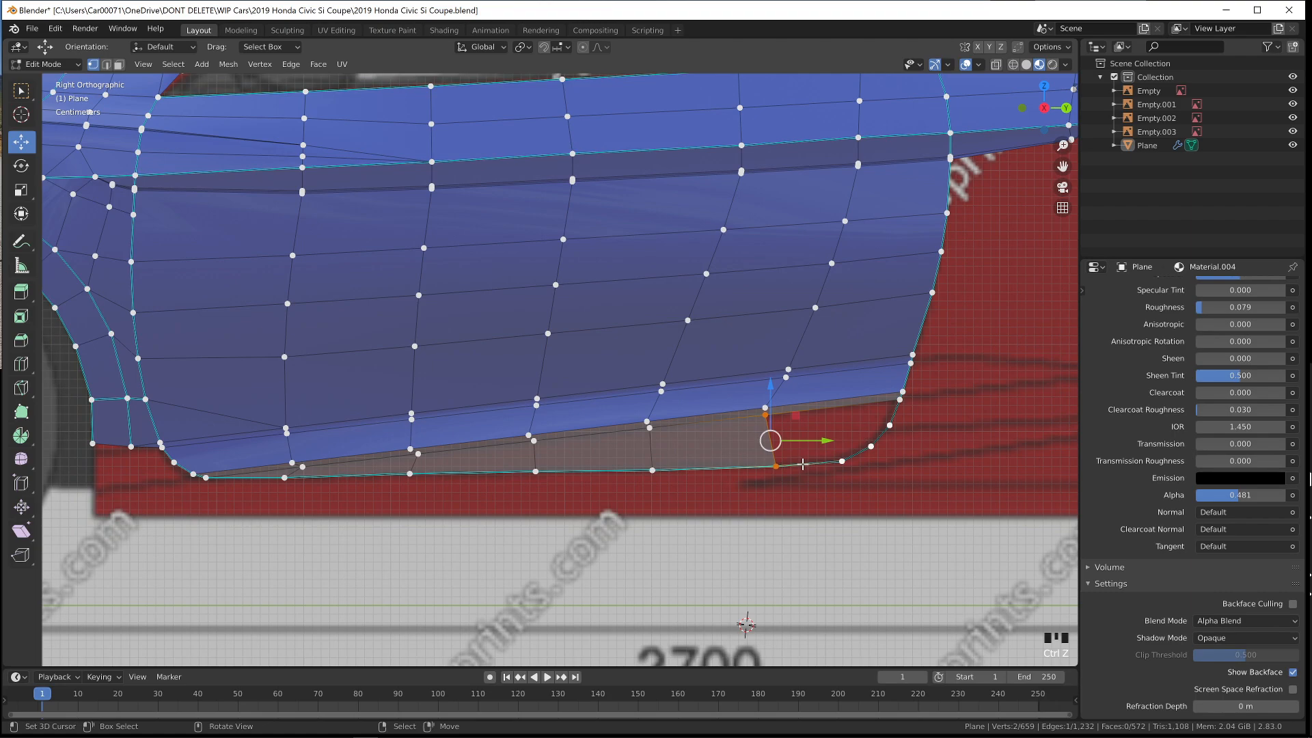
# Knife-cut lengthwise through the lowest faces from the front corner, and move four of the new vertices -0.002416 m along X
pyautogui.press('k')
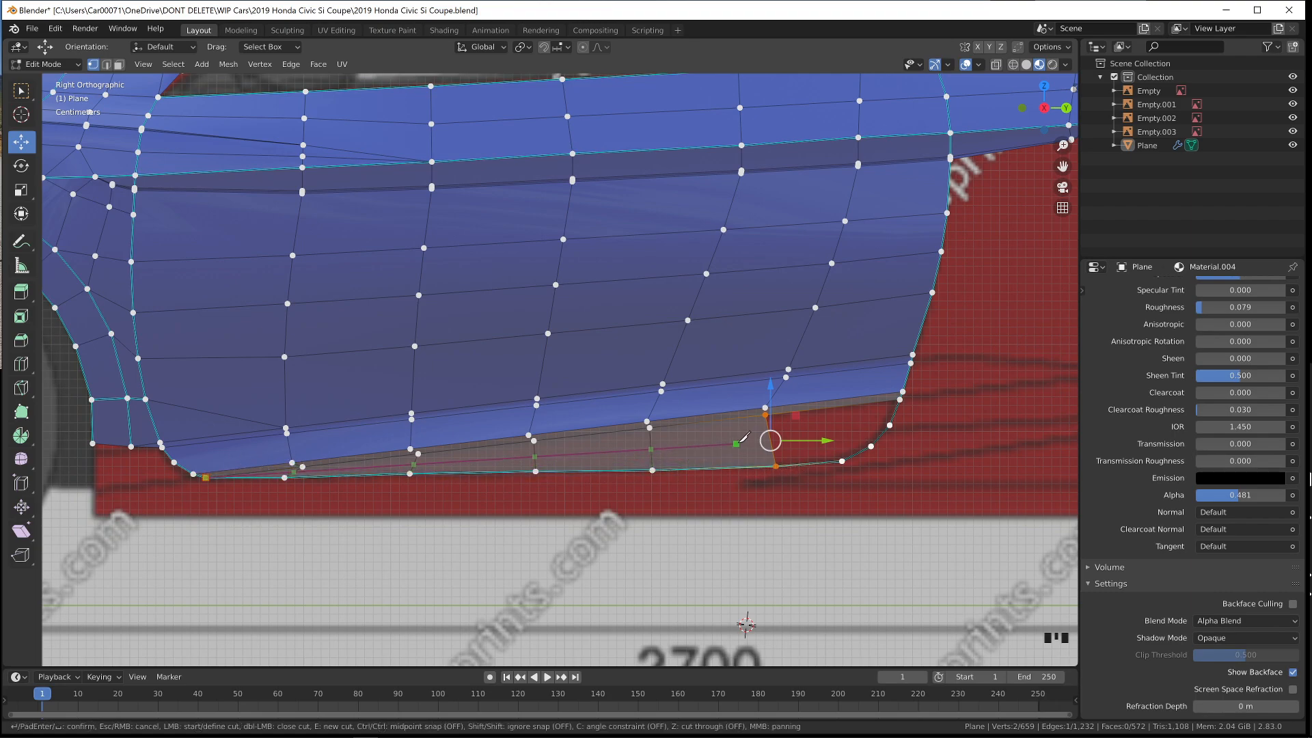
pyautogui.press('Return')
pyautogui.press('Return')
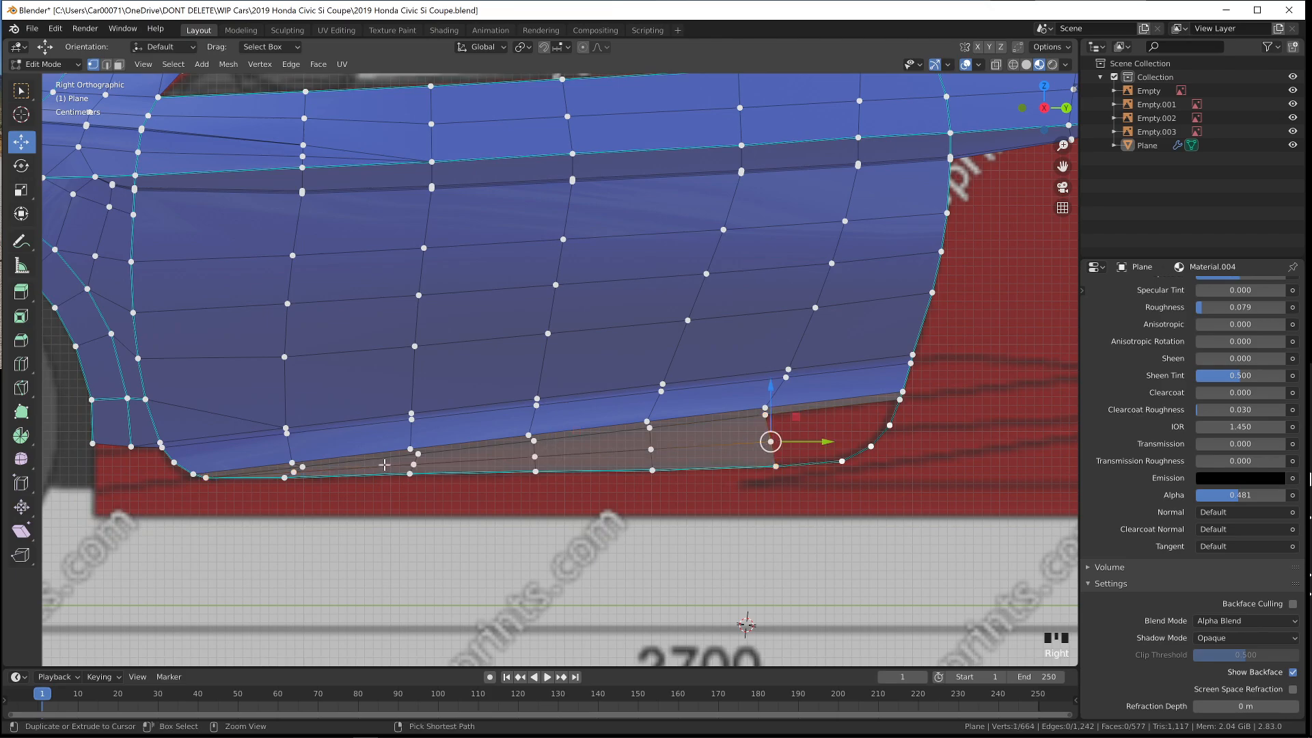
pyautogui.keyDown('ctrl'); pyautogui.rightClick(404, 465); pyautogui.keyUp('ctrl')
pyautogui.moveTo(413, 465); pyautogui.dragTo(709, 460, button='middle')
pyautogui.moveTo(920, 455); pyautogui.dragTo(917, 453)
pyautogui.press('z')
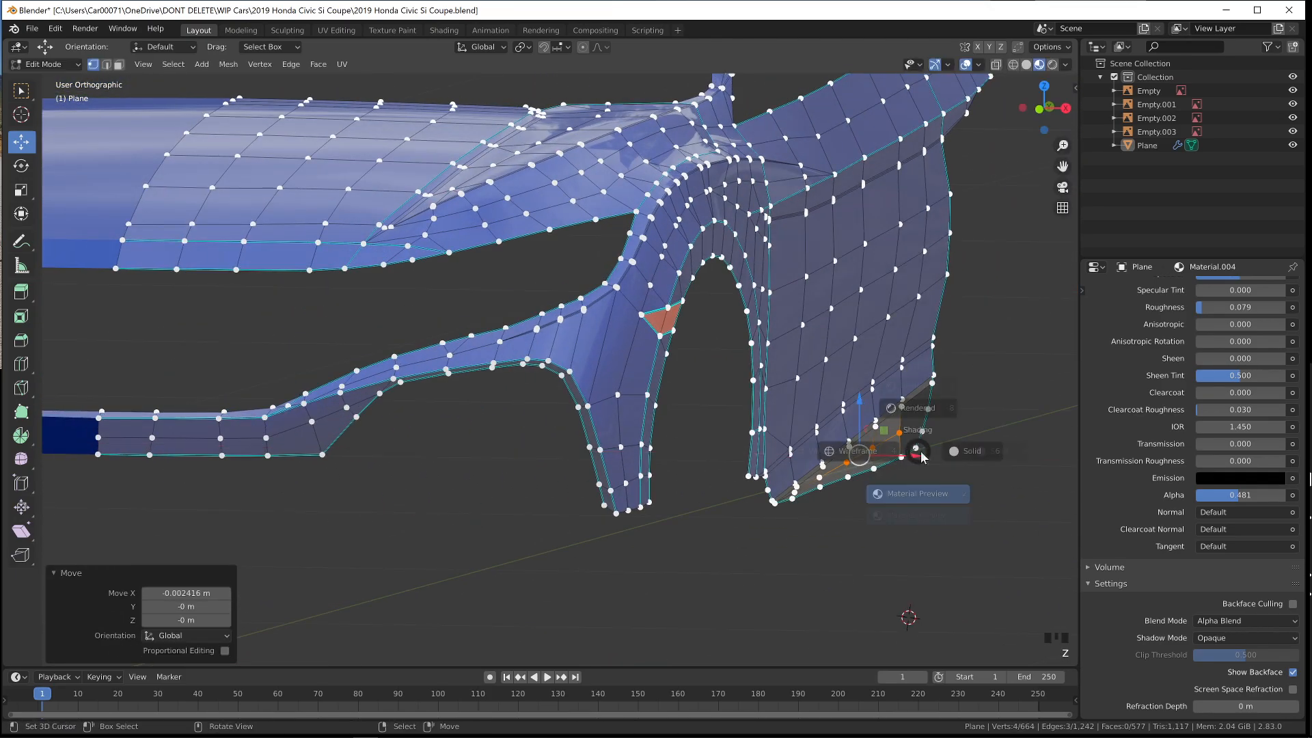
# Fill the two open faces at the rear curve of the lower door section in right view
pyautogui.press('Tab')
pyautogui.press('KP_3')
pyautogui.press('Tab')
pyautogui.rightClick(769, 418)
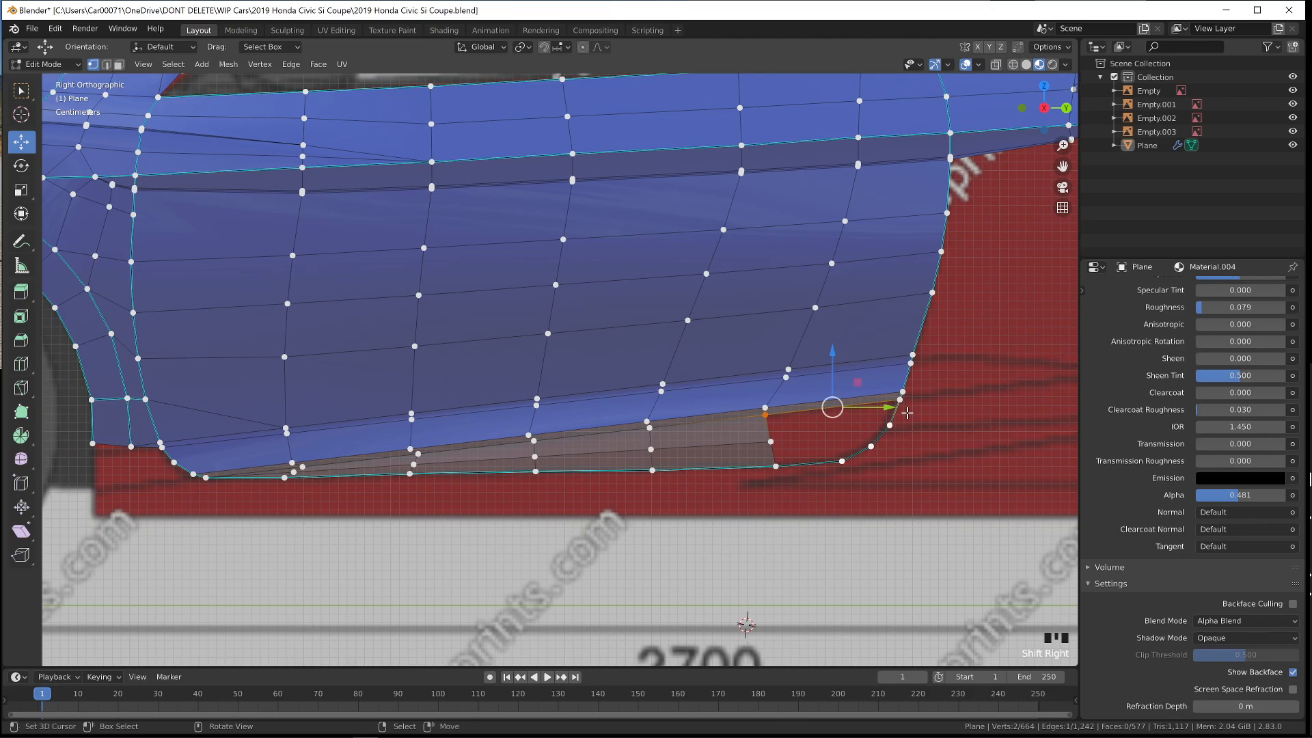
pyautogui.hotkey('ctrl', 'z')
pyautogui.press('f')
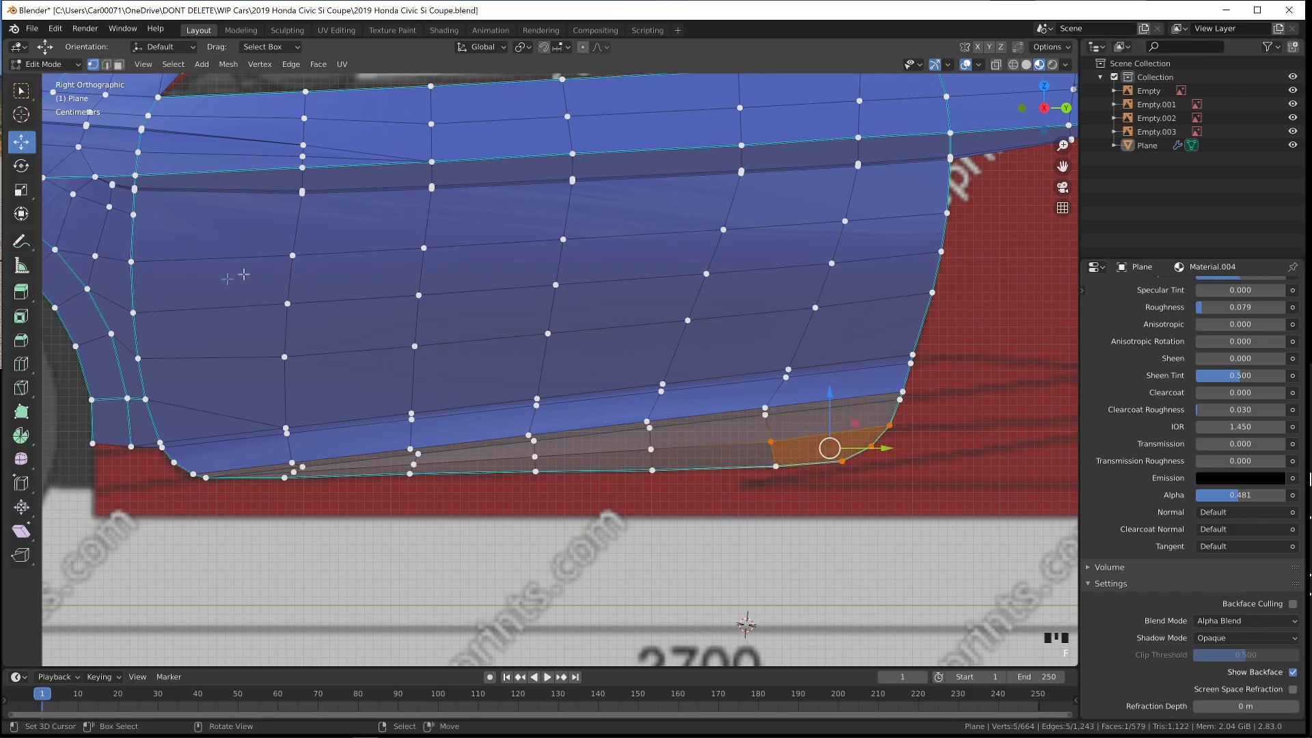
# Select the faces of the door's lower section in wireframe view and assign the Red Paint material to them
pyautogui.press('3')
pyautogui.hotkey('alt', 'z')
pyautogui.rightClick(220, 454)
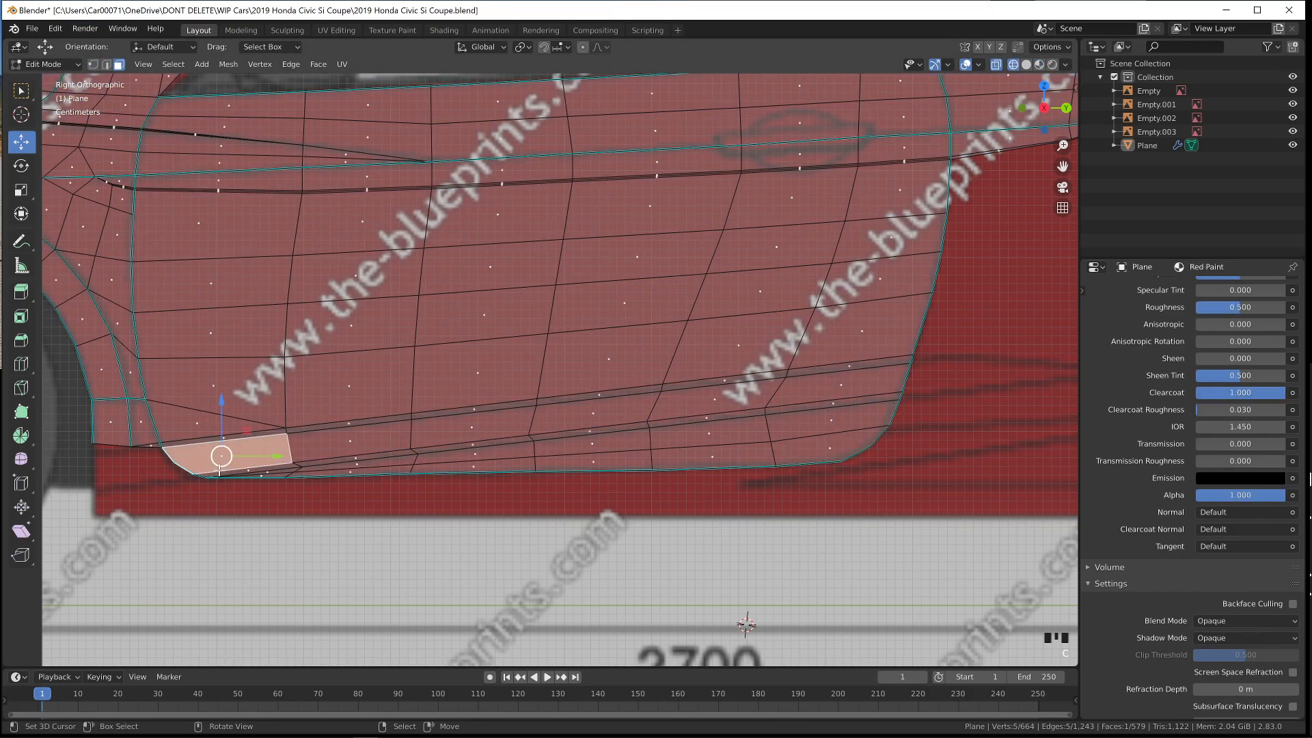
pyautogui.scroll(-7, 222, 464)
pyautogui.scroll(6, 221, 465)
pyautogui.press('c')
pyautogui.moveTo(294, 460); pyautogui.dragTo(876, 413)
pyautogui.rightClick(875, 413)
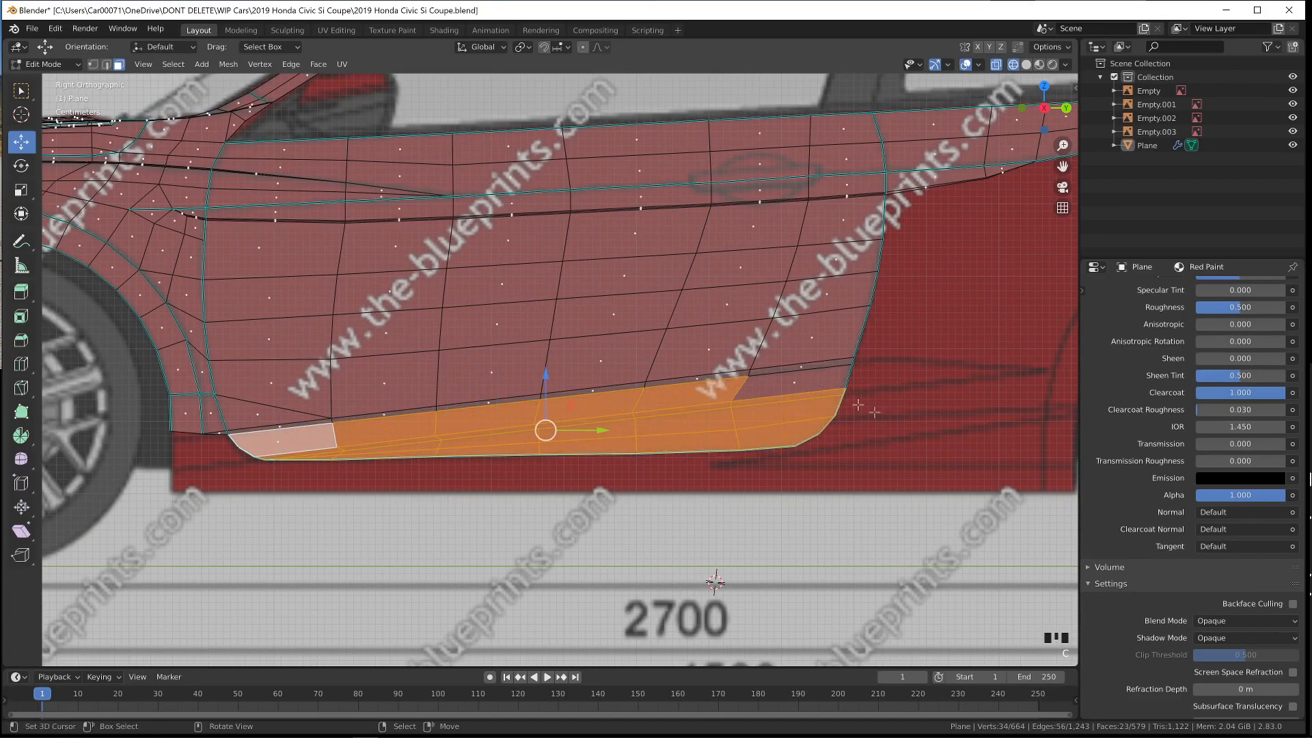
pyautogui.press('c')
pyautogui.rightClick(791, 380)
pyautogui.keyDown('shift'); pyautogui.rightClick(788, 383); pyautogui.keyUp('shift')
pyautogui.scroll(20, 1239, 395)
pyautogui.click(1150, 392)
# Recalculate the normals of the entire body mesh and display it in solid shading
pyautogui.press('z')
pyautogui.press('Tab')
pyautogui.moveTo(690, 498)
pyautogui.mouseDown(button='middle')
pyautogui.moveTo(837, 520)
pyautogui.moveTo(823, 524)
pyautogui.moveTo(826, 566)
pyautogui.mouseUp(button='middle')
pyautogui.press('a')
pyautogui.press('z')
pyautogui.click(844, 593)
pyautogui.press('Tab')
pyautogui.press('a')
pyautogui.hotkey('shift', 'n')
pyautogui.press('Tab')
pyautogui.press('z')
pyautogui.click(855, 595)
pyautogui.scroll(-1, 826, 566)
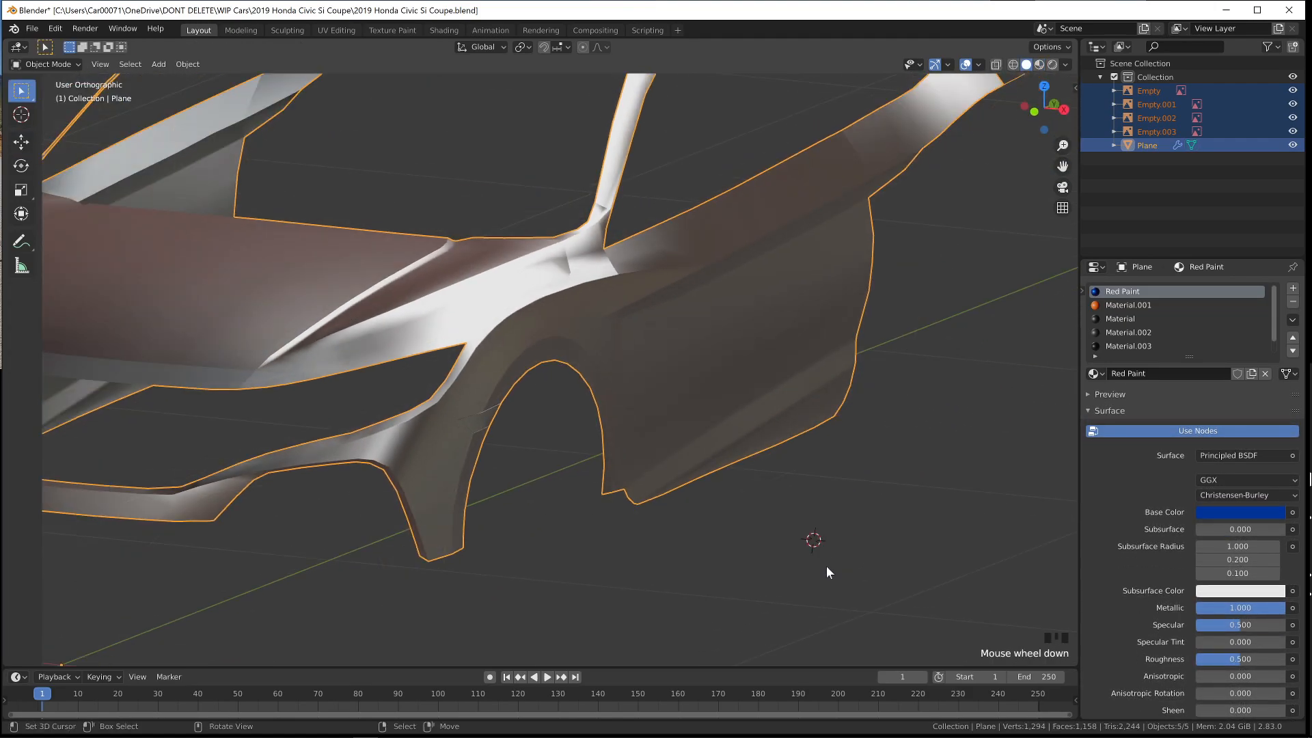
# Examine the door's lower shading against the side reference photos in PureRef and inspect the body in material preview
pyautogui.click(826, 565)
pyautogui.scroll(2, 961, 549)
pyautogui.moveTo(940, 561); pyautogui.dragTo(963, 461, button='middle')
pyautogui.hotkey('alt', 'Tab')
pyautogui.moveTo(739, 404); pyautogui.dragTo(761, 417, button='middle')
pyautogui.scroll(-10, 849, 478)
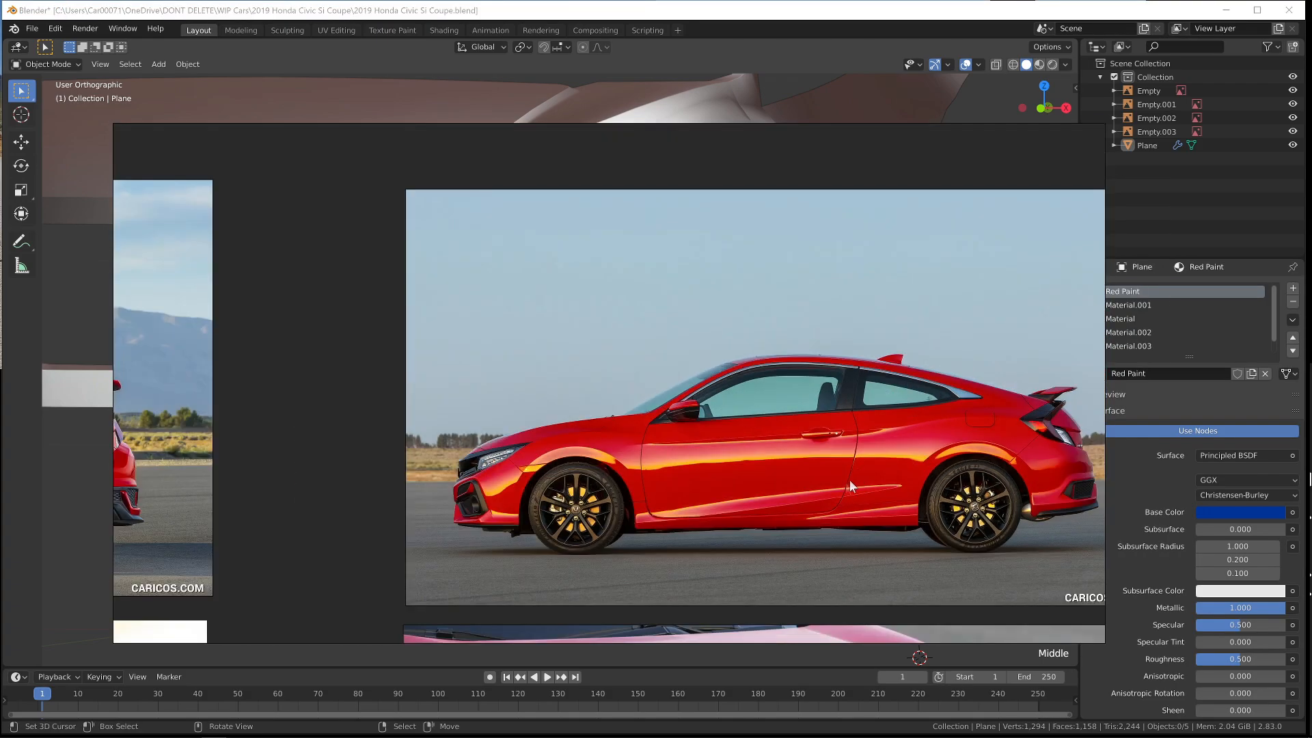
pyautogui.scroll(10, 692, 538)
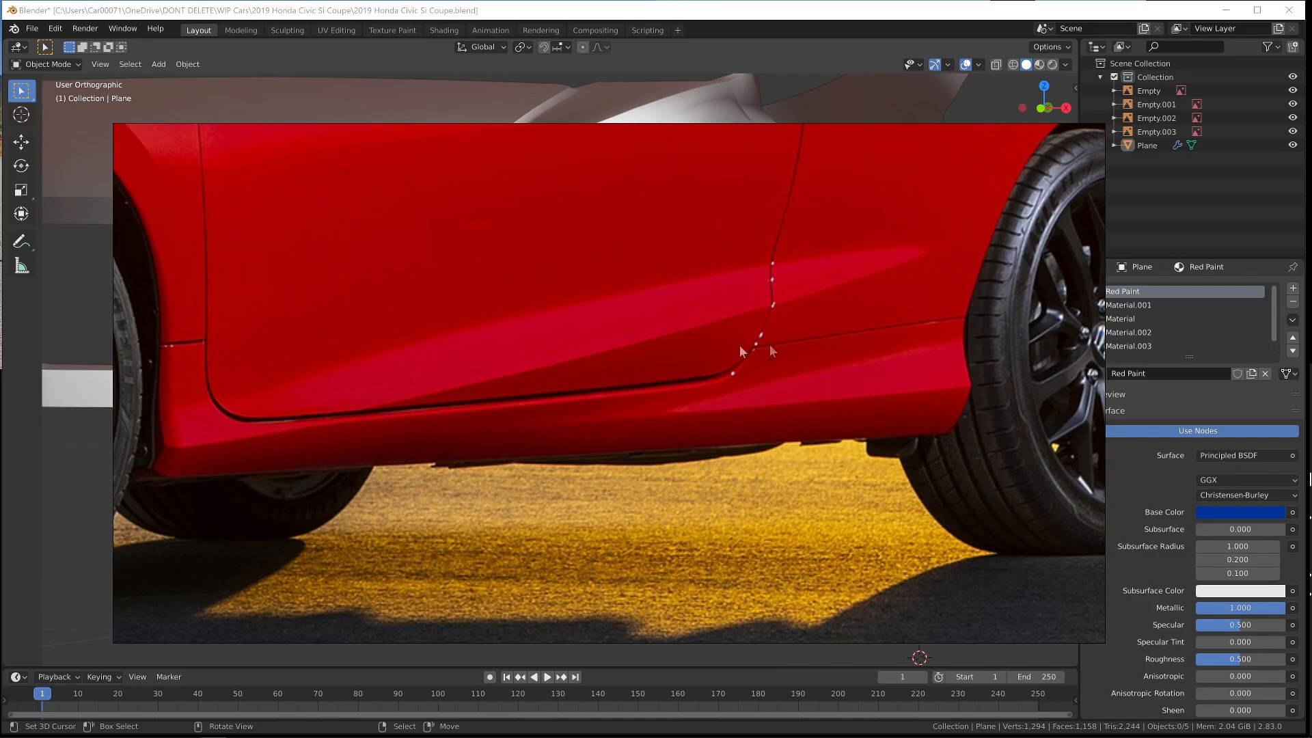
pyautogui.hotkey('alt', 'Tab')
pyautogui.press('z')
pyautogui.moveTo(764, 551)
pyautogui.mouseDown(button='middle')
pyautogui.moveTo(717, 558)
pyautogui.moveTo(605, 540)
pyautogui.moveTo(649, 538)
pyautogui.moveTo(675, 555)
pyautogui.mouseUp(button='middle')
pyautogui.scroll(-2, 717, 559)
pyautogui.scroll(-1, 717, 559)
pyautogui.keyDown('shift'); pyautogui.moveTo(558, 456); pyautogui.dragTo(690, 581, button='middle'); pyautogui.keyUp('shift')
pyautogui.moveTo(690, 581); pyautogui.dragTo(658, 539, button='middle')
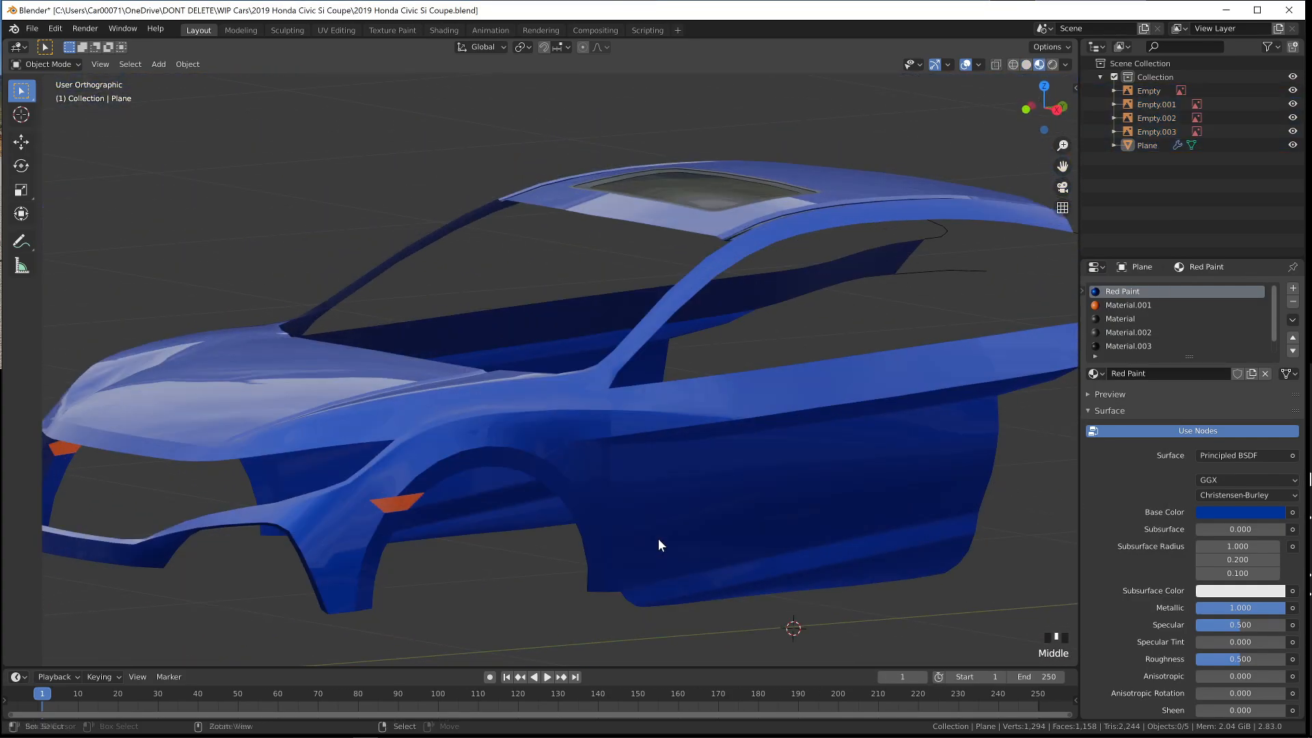
# In right view, extrude the bottom edge of the fender strip behind the front wheel by -0.045563 m in Z and 0.002357 m in Y
pyautogui.press('KP_3')
pyautogui.press('Tab')
pyautogui.click(93, 64)
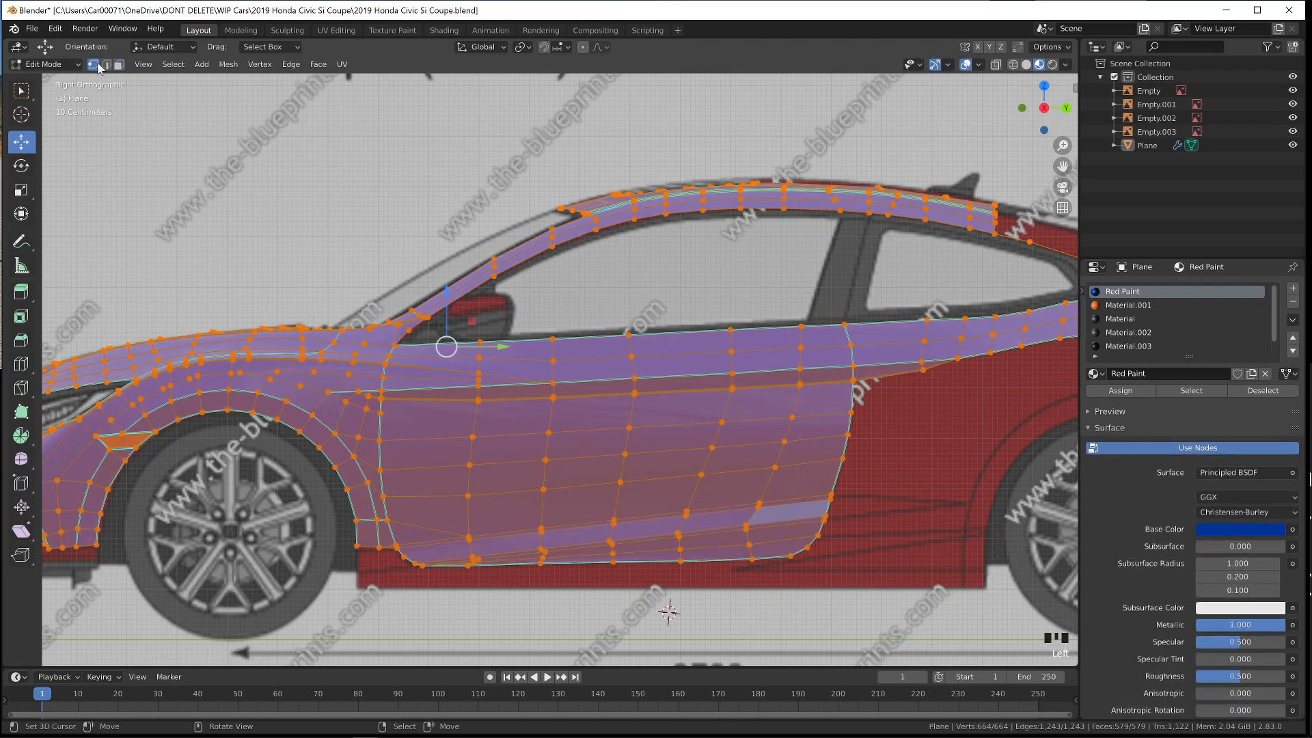
pyautogui.hotkey('alt', 'Tab')
pyautogui.hotkey('alt', 'Tab')
pyautogui.scroll(4, 422, 445)
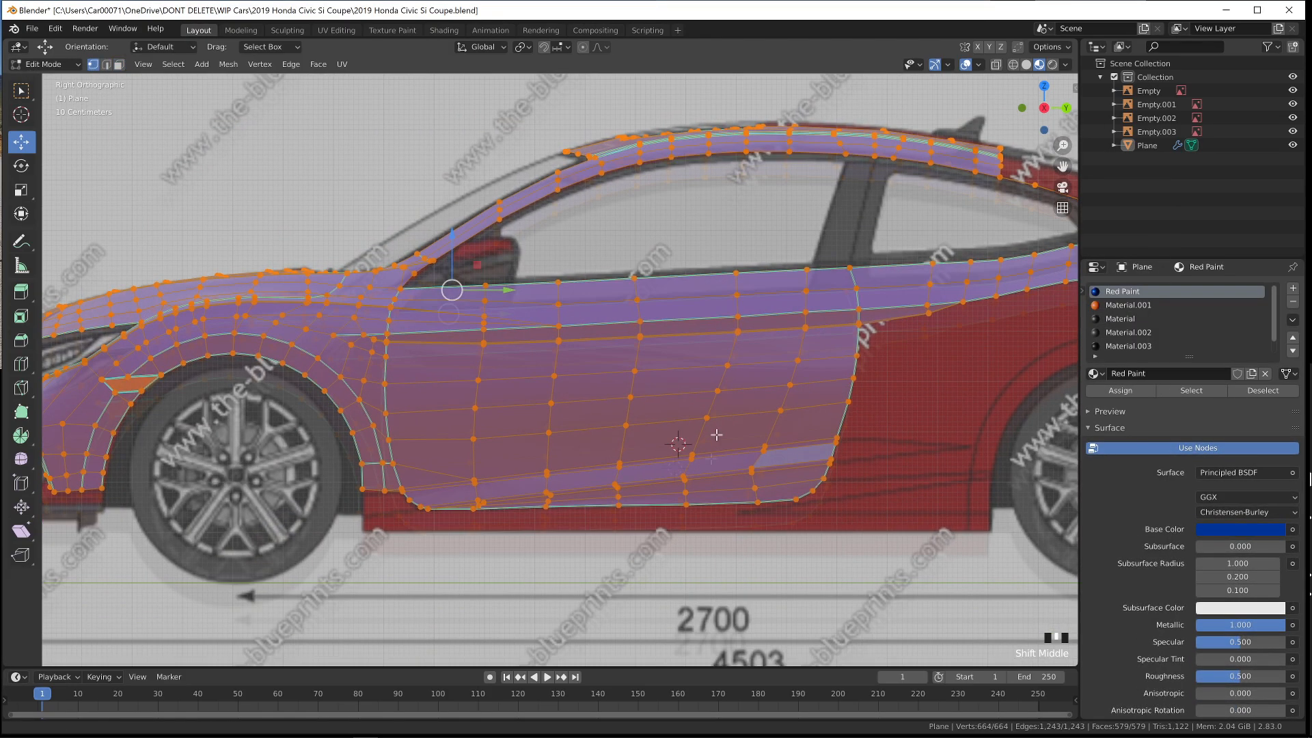
pyautogui.click(887, 388)
pyautogui.scroll(2, 426, 416)
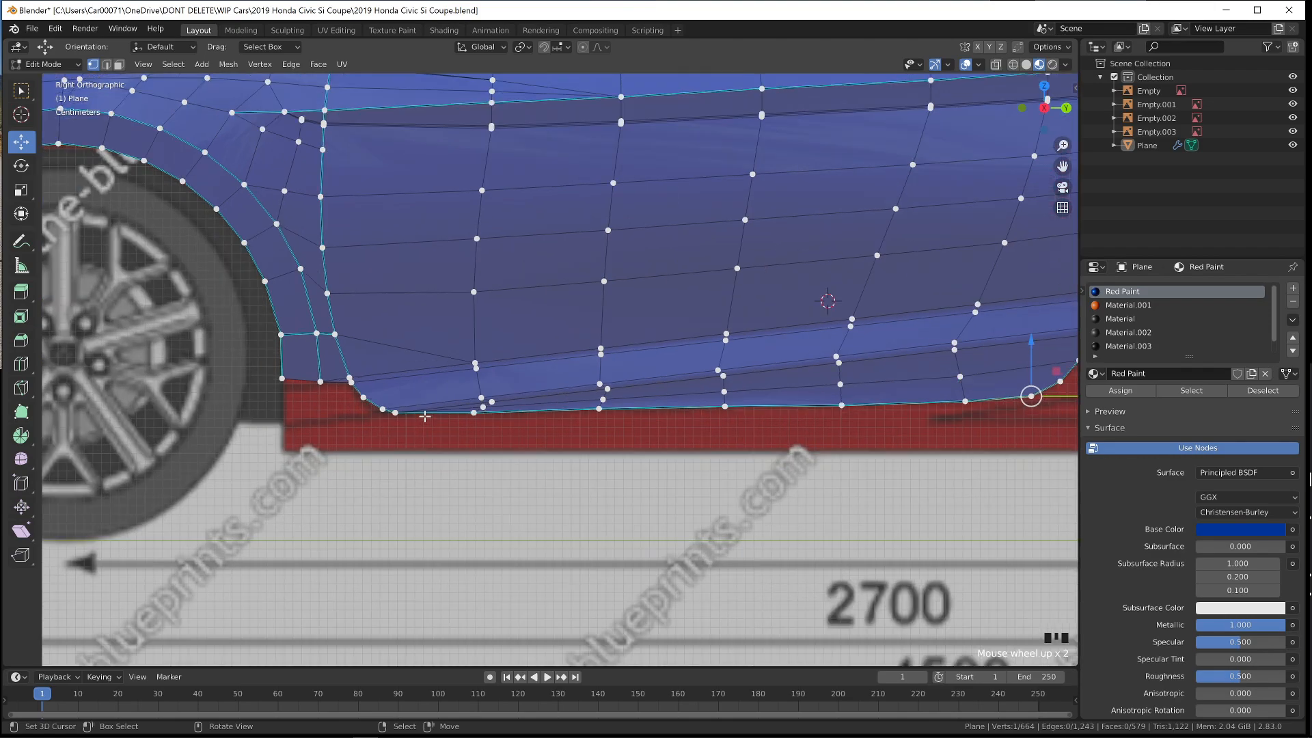
pyautogui.keyDown('shift'); pyautogui.rightClick(274, 383); pyautogui.keyUp('shift')
pyautogui.press('z')
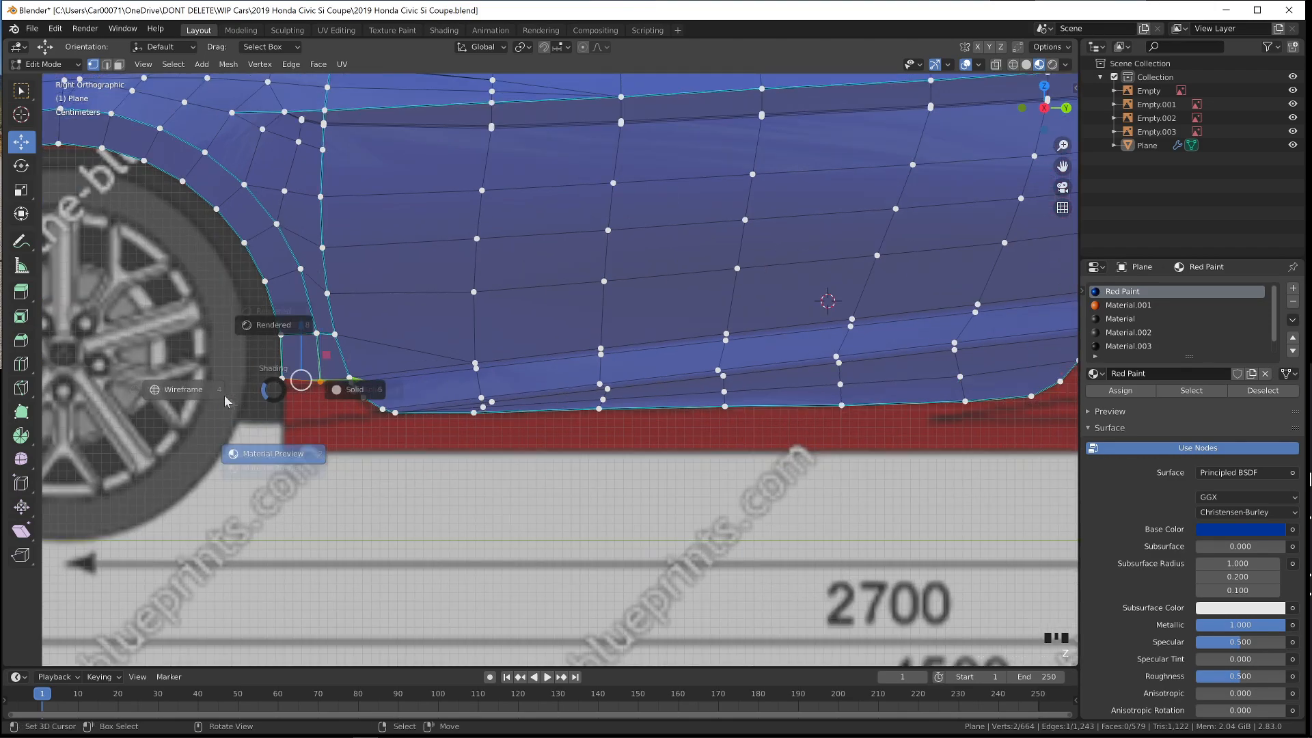
pyautogui.click(228, 400)
pyautogui.press('g')
pyautogui.click(397, 407)
pyautogui.press('e')
pyautogui.click(290, 438)
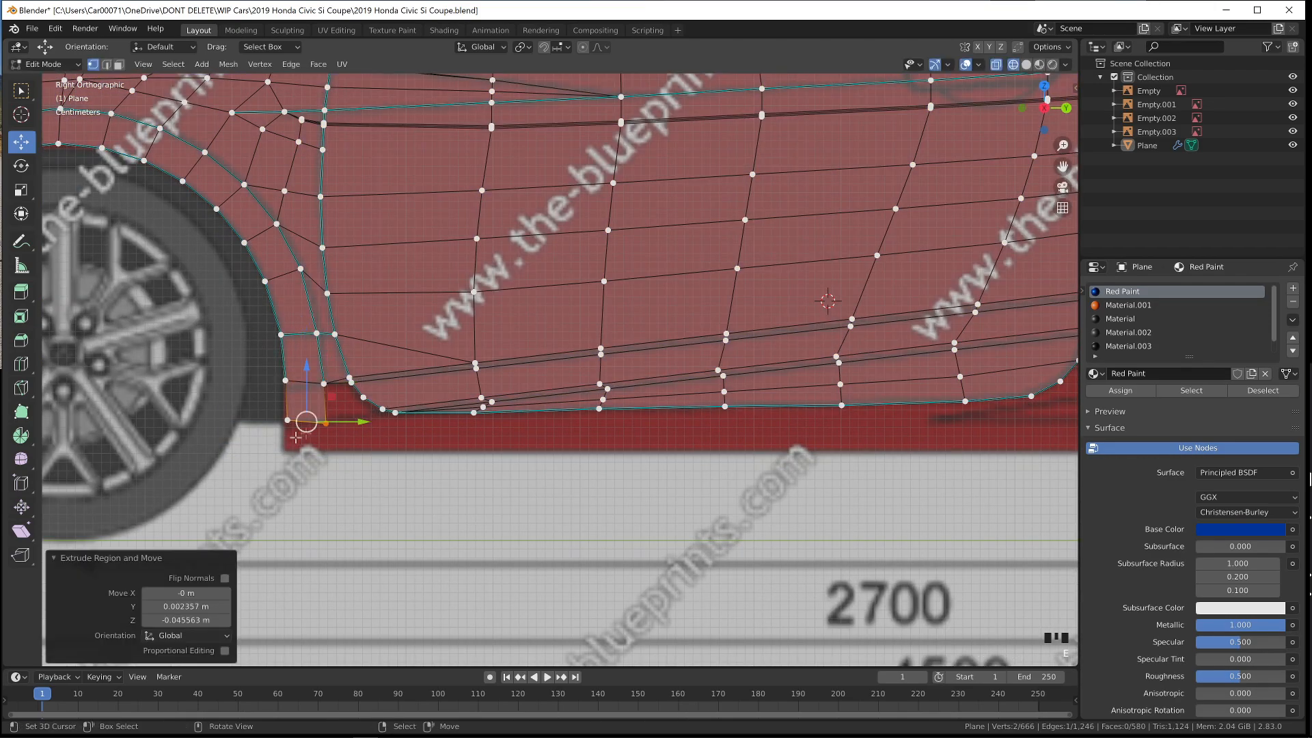
# Nudge the two new vertices below the fender strip to line up with the sill on the blueprint
pyautogui.rightClick(326, 424)
pyautogui.press('g')
pyautogui.click(325, 419)
pyautogui.rightClick(289, 421)
pyautogui.press('g')
pyautogui.click(288, 421)
pyautogui.rightClick(328, 421)
pyautogui.press('g')
pyautogui.click(327, 419)
pyautogui.scroll(3, 325, 421)
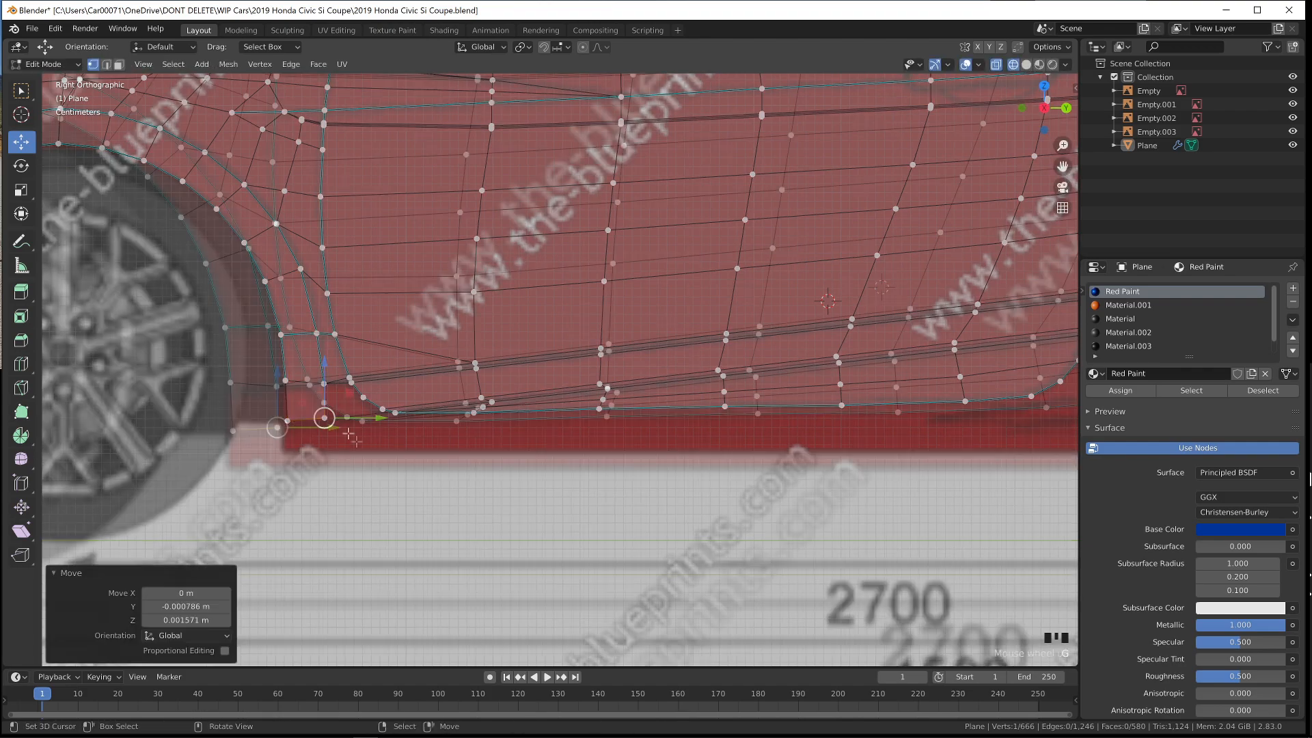
# Extrude the fender strip's new bottom edge slightly downward into a thin row
pyautogui.keyDown('shift'); pyautogui.rightClick(91, 457); pyautogui.keyUp('shift')
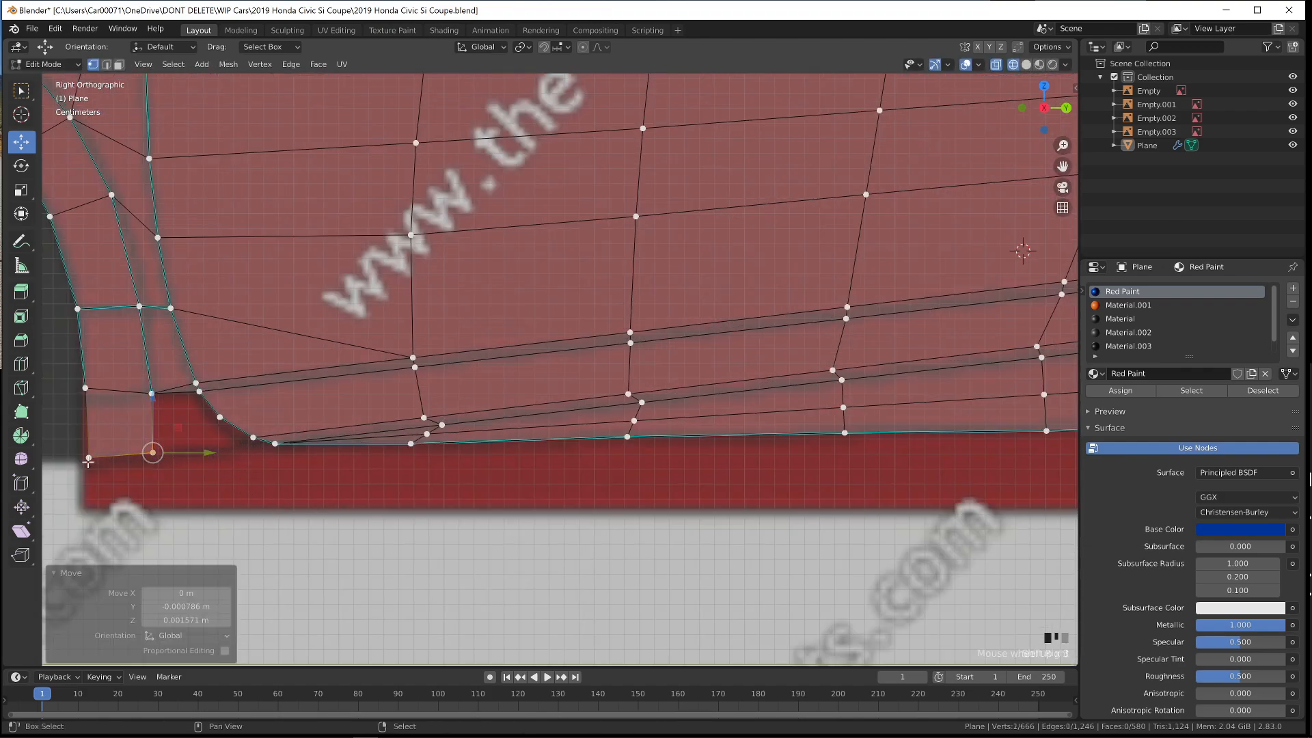
pyautogui.press('e')
pyautogui.click(192, 481)
# Fill the thin wedge from the extruded row to the door's bottom outline and the open area at the door's front lower curve
pyautogui.keyDown('shift'); pyautogui.rightClick(154, 453); pyautogui.keyUp('shift')
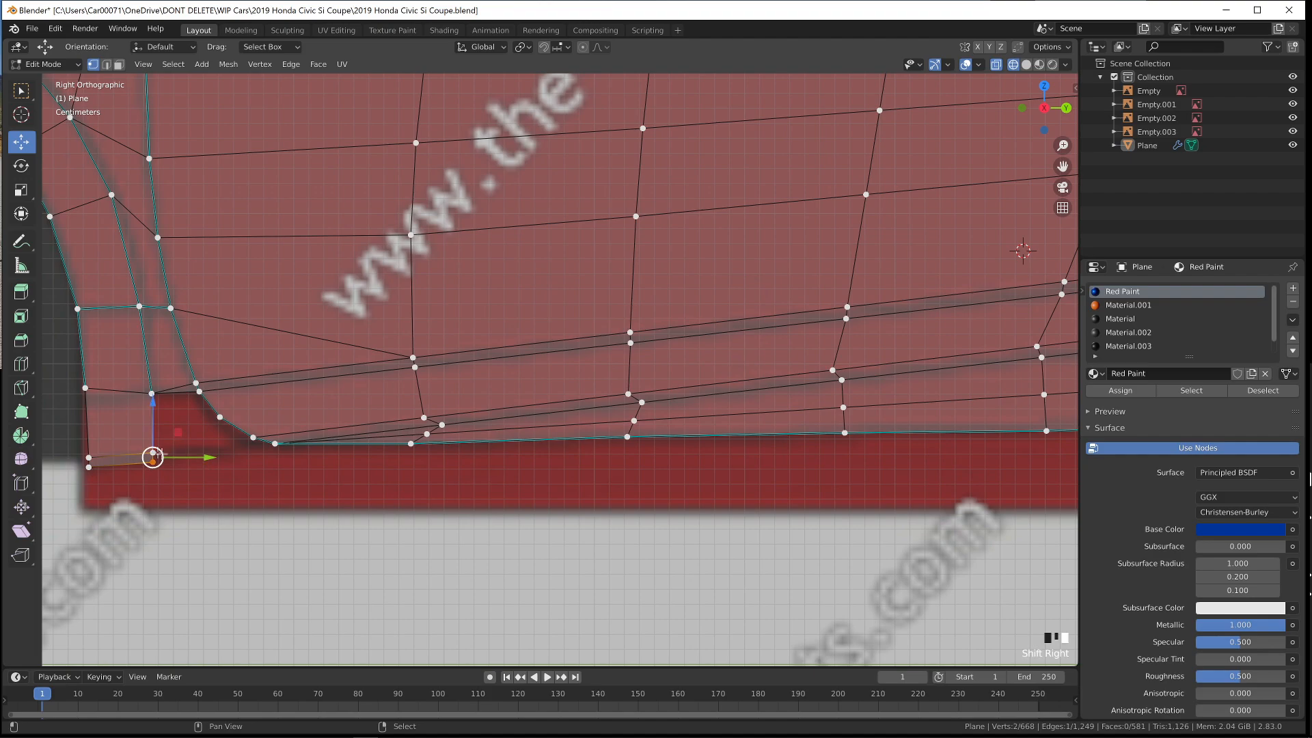
pyautogui.keyDown('shift'); pyautogui.rightClick(273, 445); pyautogui.keyUp('shift')
pyautogui.press('g')
pyautogui.press('z')
pyautogui.rightClick(396, 479)
pyautogui.press('f')
pyautogui.press('z')
pyautogui.press('Tab')
pyautogui.press('Tab')
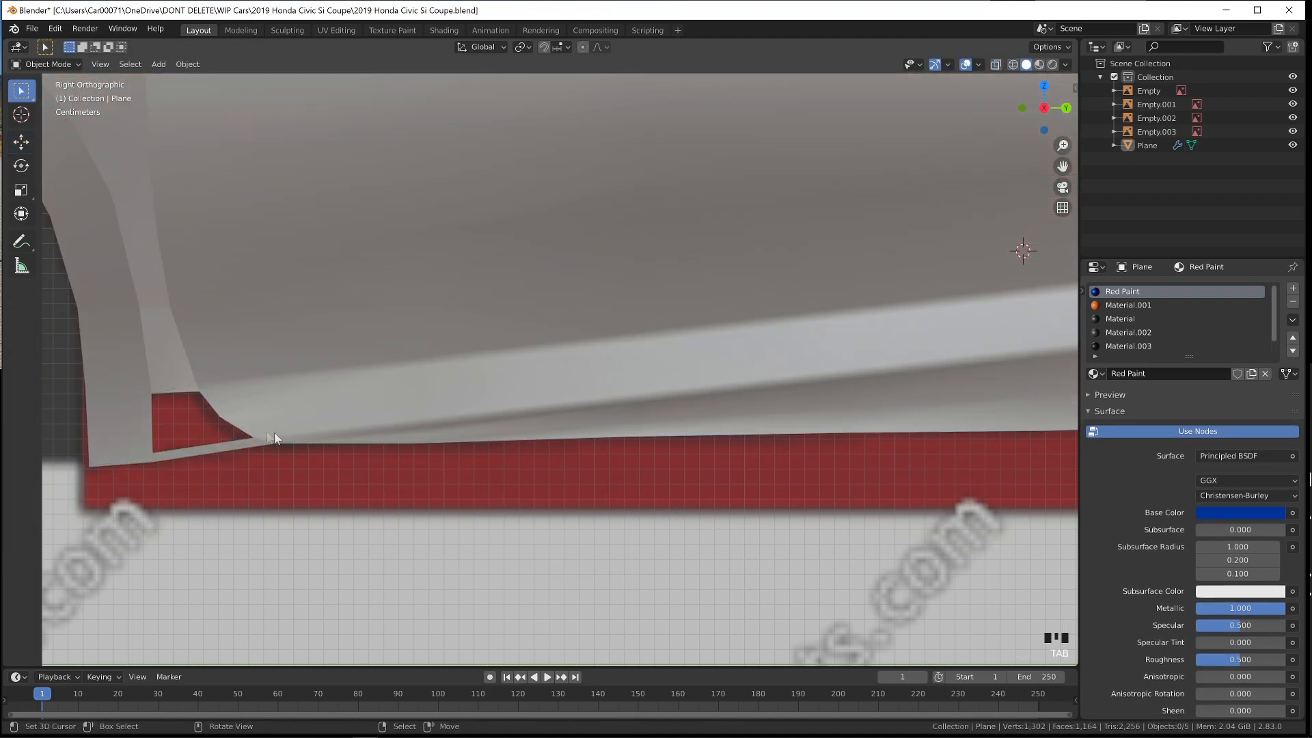
pyautogui.rightClick(251, 438)
pyautogui.press('f')
pyautogui.press('Tab')
pyautogui.press('Tab')
# Inspect the thin face below the fender strip from several angles and compare the sill with the reference photo
pyautogui.rightClick(153, 453)
pyautogui.keyDown('shift'); pyautogui.rightClick(153, 462); pyautogui.keyUp('shift')
pyautogui.keyDown('shift'); pyautogui.rightClick(90, 468); pyautogui.keyUp('shift')
pyautogui.keyDown('shift'); pyautogui.rightClick(89, 457); pyautogui.keyUp('shift')
pyautogui.moveTo(102, 456); pyautogui.dragTo(188, 482, button='middle')
pyautogui.keyDown('shift'); pyautogui.moveTo(779, 547); pyautogui.dragTo(327, 430, button='middle'); pyautogui.keyUp('shift')
pyautogui.scroll(3, 588, 478)
pyautogui.moveTo(589, 481); pyautogui.dragTo(620, 472, button='middle')
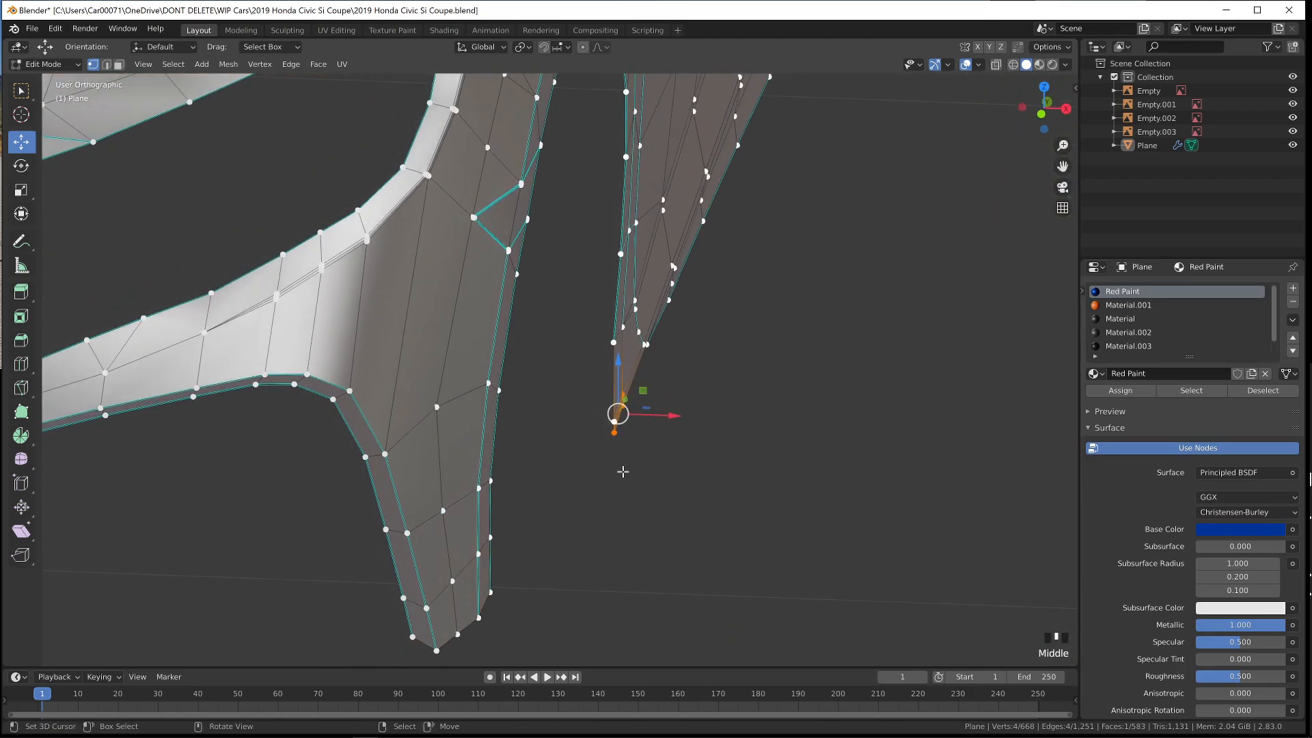
pyautogui.press('Tab')
pyautogui.press('z')
pyautogui.moveTo(792, 441); pyautogui.dragTo(736, 446, button='middle')
pyautogui.press('z')
pyautogui.press('KP_3')
pyautogui.press('Tab')
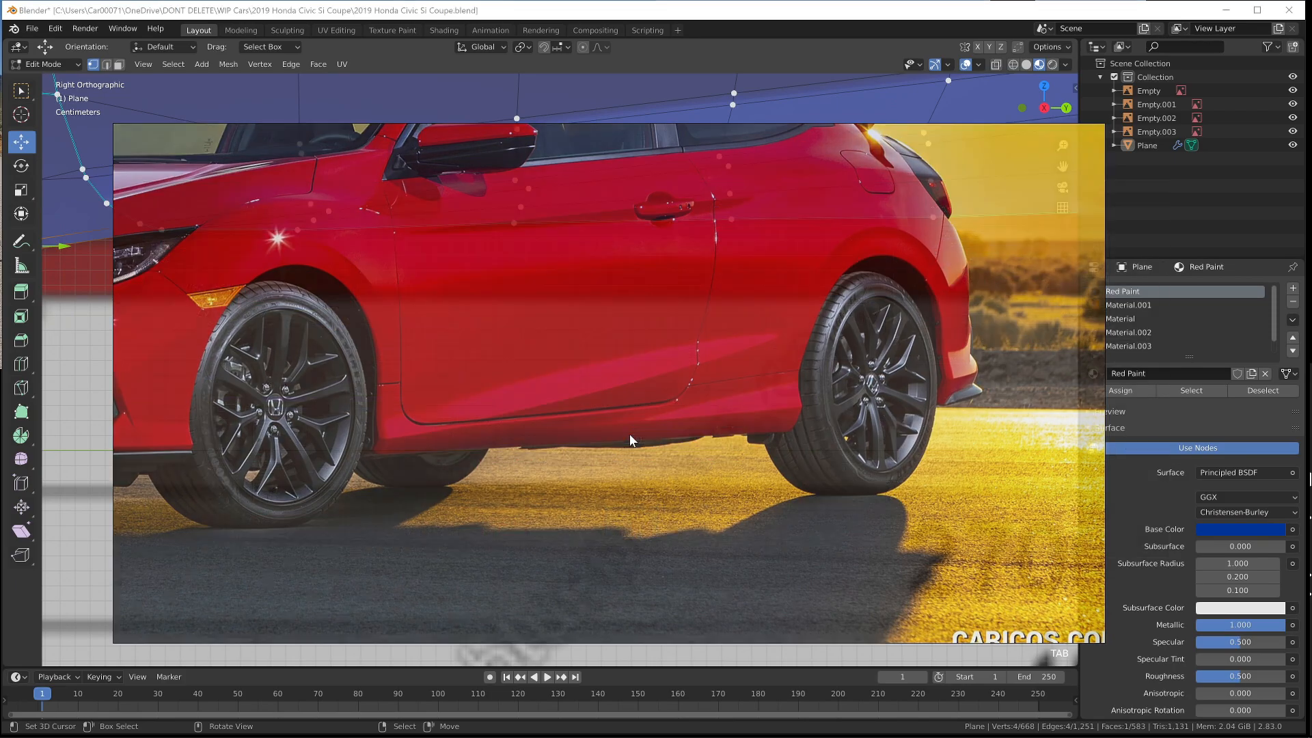
pyautogui.scroll(-3, 614, 431)
pyautogui.hotkey('alt', 'Tab')
# Select the door's bottom outline from its middle to the rear corner and extrude it downward along Z
pyautogui.keyDown('shift'); pyautogui.moveTo(757, 283); pyautogui.dragTo(443, 368, button='middle'); pyautogui.keyUp('shift')
pyautogui.scroll(-2, 442, 368)
pyautogui.rightClick(443, 368)
pyautogui.scroll(-1, 695, 372)
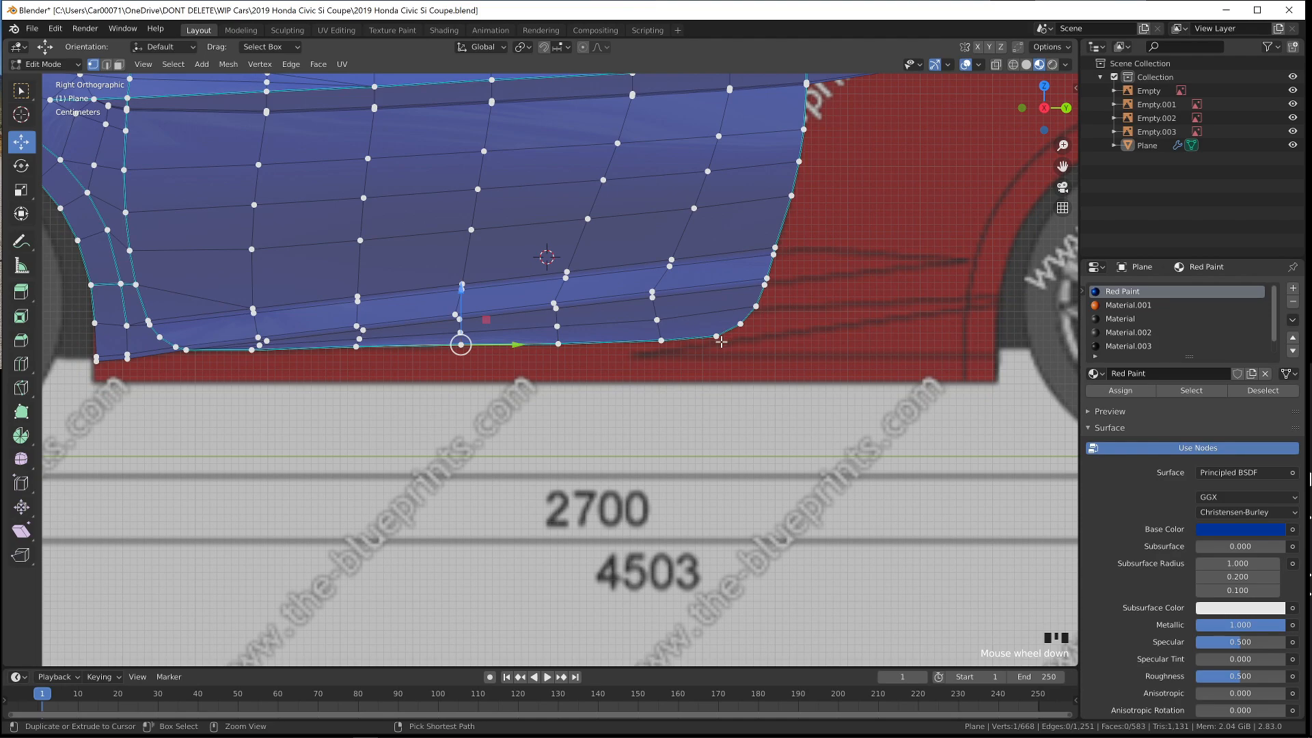
pyautogui.keyDown('ctrl'); pyautogui.rightClick(721, 341); pyautogui.keyUp('ctrl')
pyautogui.press('e')
pyautogui.press('z')
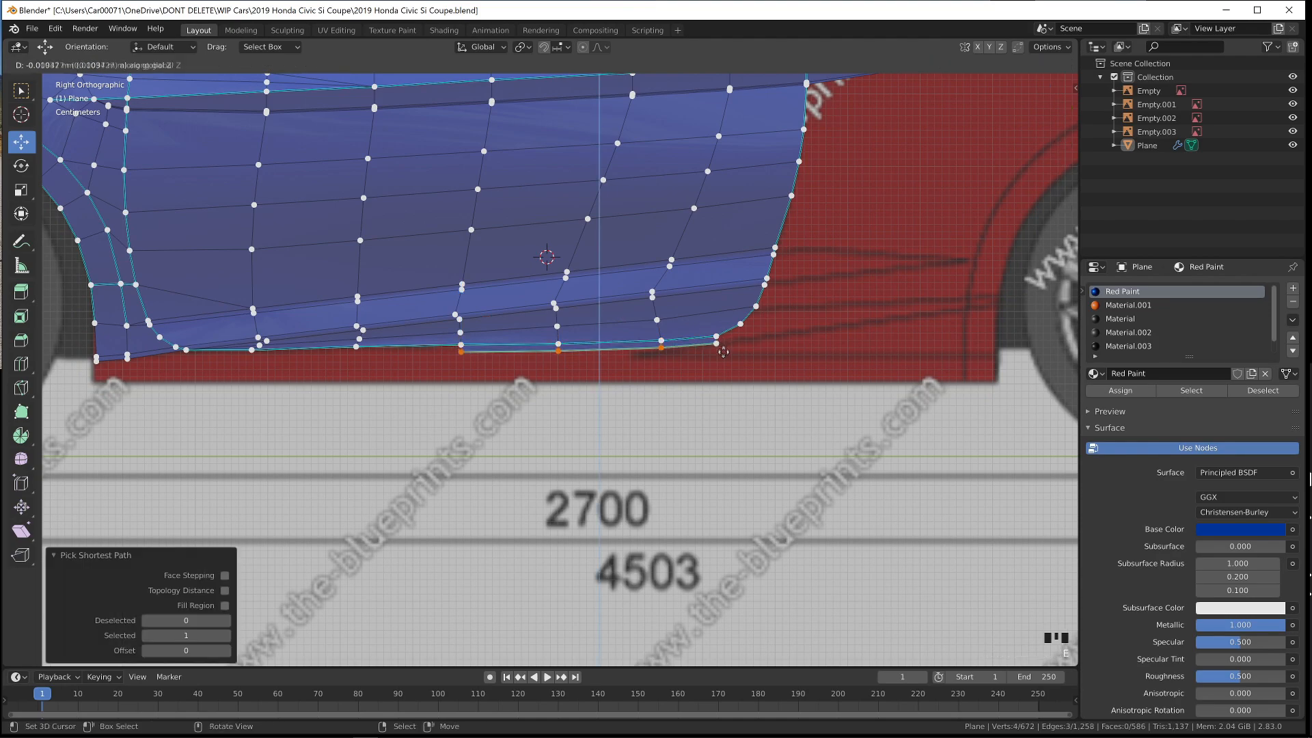
pyautogui.click(721, 359)
# Offset the extruded edge's vertices along X, the two rearmost by 0.004838 m, and fine-tune the rear corner's height
pyautogui.rightClick(462, 350)
pyautogui.hotkey('ctrl', 'e')
pyautogui.click(558, 385)
pyautogui.rightClick(560, 367)
pyautogui.keyDown('ctrl'); pyautogui.rightClick(703, 358); pyautogui.keyUp('ctrl')
pyautogui.moveTo(705, 358); pyautogui.dragTo(834, 375, button='middle')
pyautogui.moveTo(691, 353)
pyautogui.mouseDown()
pyautogui.moveTo(703, 359)
pyautogui.moveTo(686, 346)
pyautogui.mouseUp()
pyautogui.hotkey('alt', 'Tab')
pyautogui.hotkey('alt', 'Tab')
pyautogui.rightClick(647, 349)
pyautogui.keyDown('shift'); pyautogui.rightClick(663, 339); pyautogui.keyUp('shift')
pyautogui.press('KP_3')
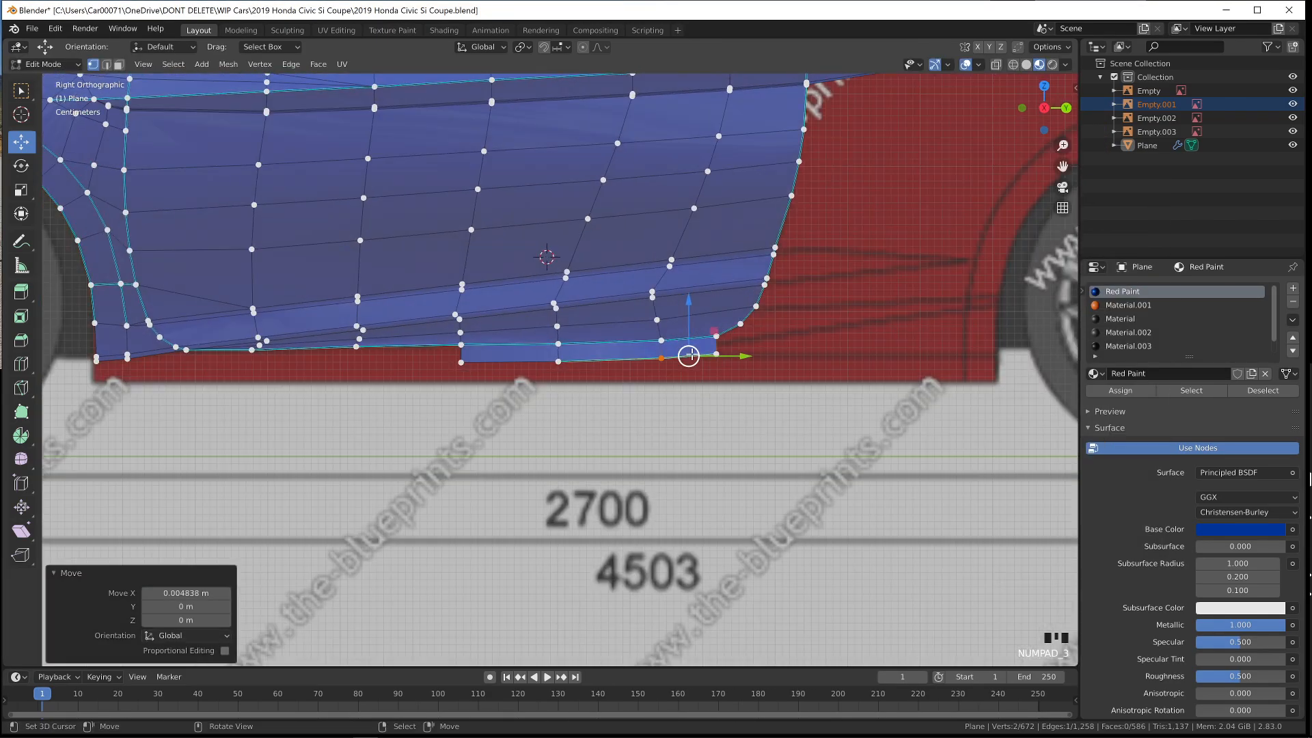
pyautogui.press('g')
pyautogui.press('z')
pyautogui.moveTo(713, 323); pyautogui.dragTo(713, 324)
# Extrude the rear lower corner vertex horizontally to just before the rear wheel and divide the new edge with two cuts
pyautogui.press('e')
pyautogui.press('x')
pyautogui.click(958, 344)
pyautogui.hotkey('ctrl', 'r')
pyautogui.scroll(1, 854, 354)
pyautogui.click(847, 354)
pyautogui.click(847, 354)
pyautogui.click(844, 354)
# Shift the vertices of the new sill edge along X so the edge follows the body's side curvature
pyautogui.moveTo(588, 334); pyautogui.dragTo(645, 397, button='middle')
pyautogui.rightClick(645, 397)
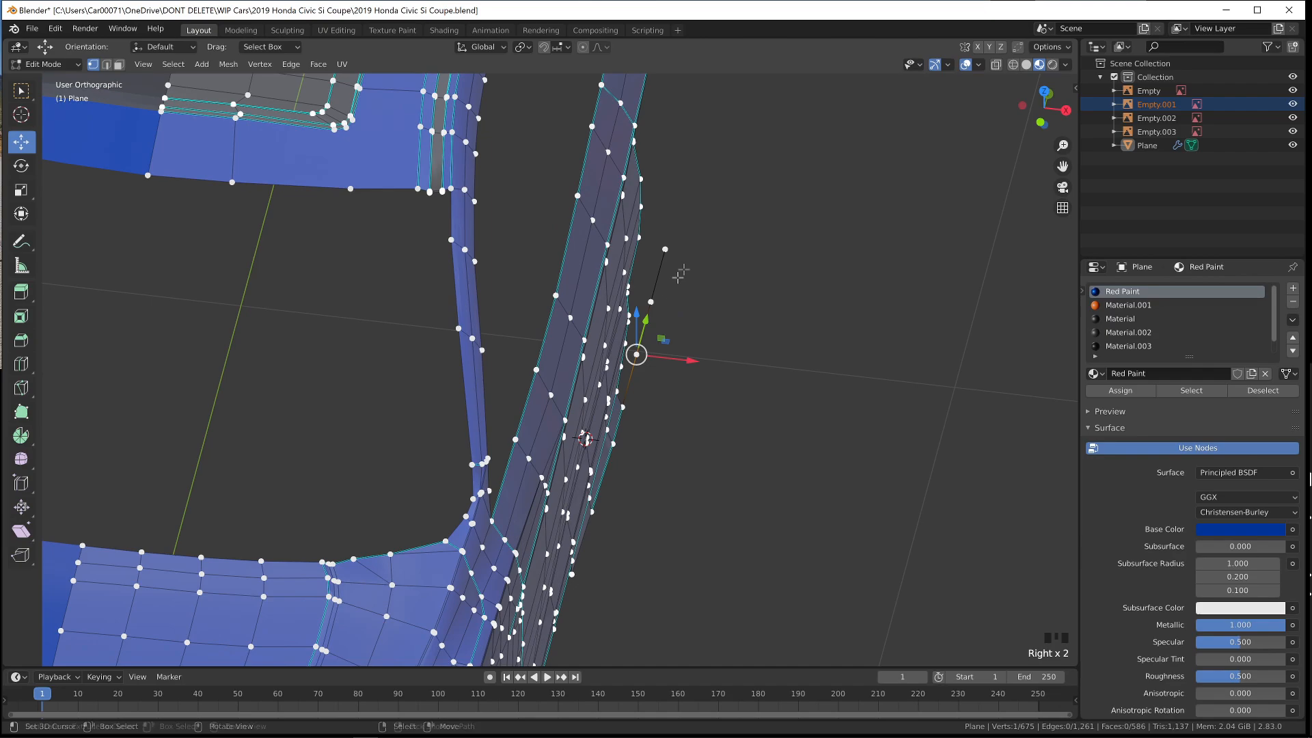
pyautogui.keyDown('ctrl'); pyautogui.click(667, 253); pyautogui.keyUp('ctrl')
pyautogui.press('g')
pyautogui.press('x')
pyautogui.rightClick(678, 254)
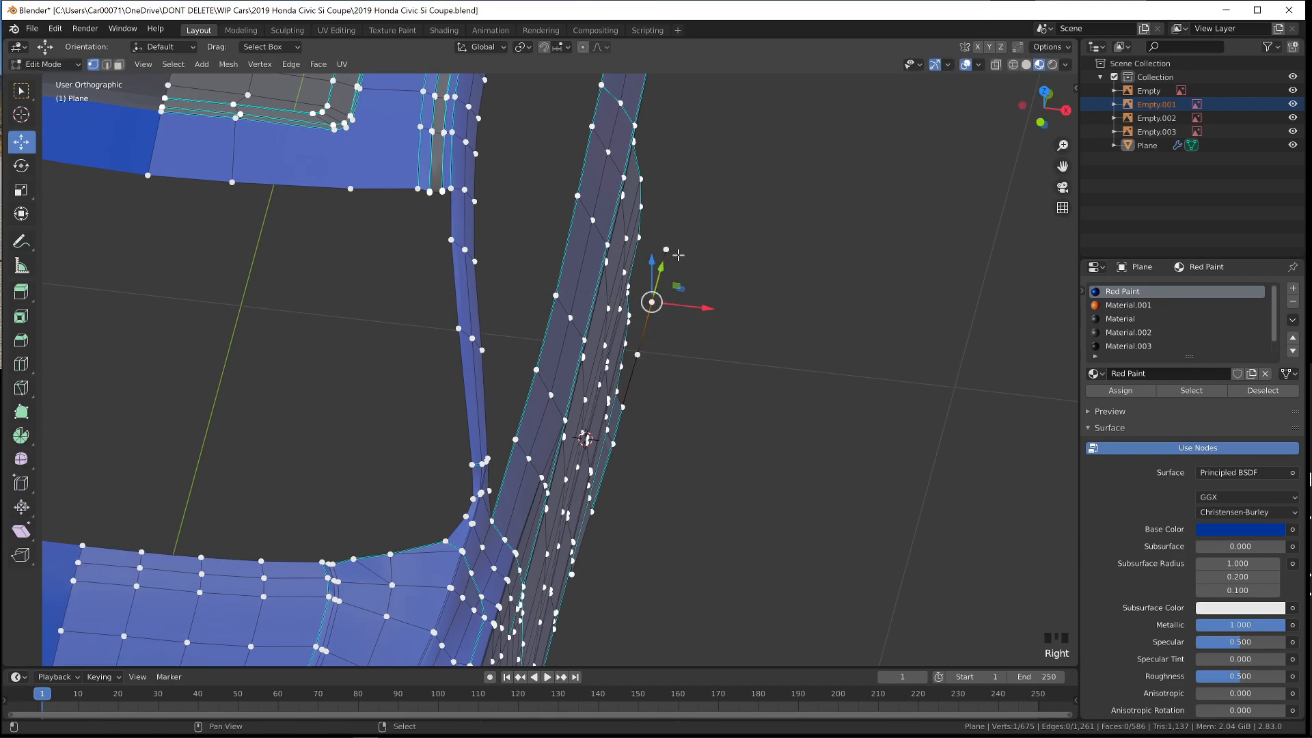
pyautogui.moveTo(707, 281); pyautogui.dragTo(708, 281)
pyautogui.press('Tab')
pyautogui.press('Tab')
pyautogui.rightClick(622, 407)
pyautogui.moveTo(657, 409); pyautogui.dragTo(653, 406)
pyautogui.press('Tab')
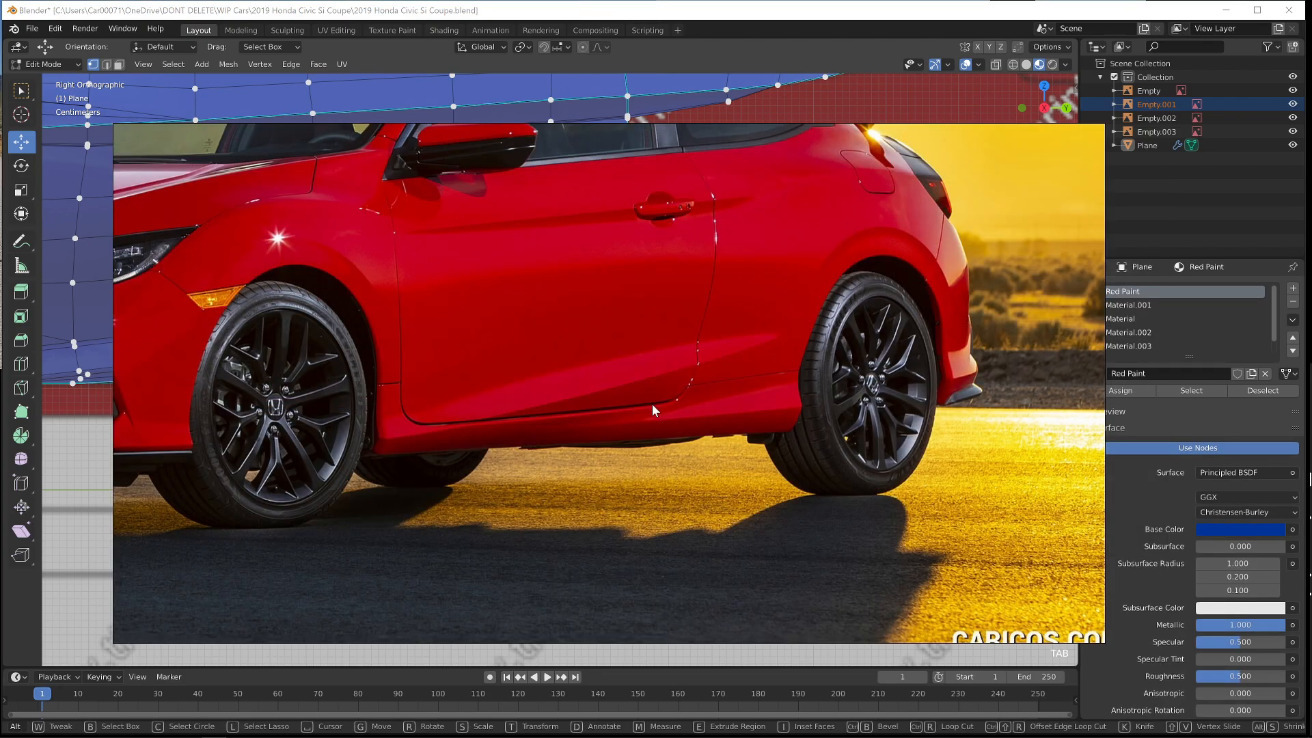
# Knife-cut the sill faces diagonally from below the door's rear lower corner forward to the sill's bottom edge
pyautogui.hotkey('alt', 'Tab')
pyautogui.rightClick(564, 364)
pyautogui.scroll(3, 560, 369)
pyautogui.press('z')
pyautogui.click(478, 376)
pyautogui.rightClick(496, 393)
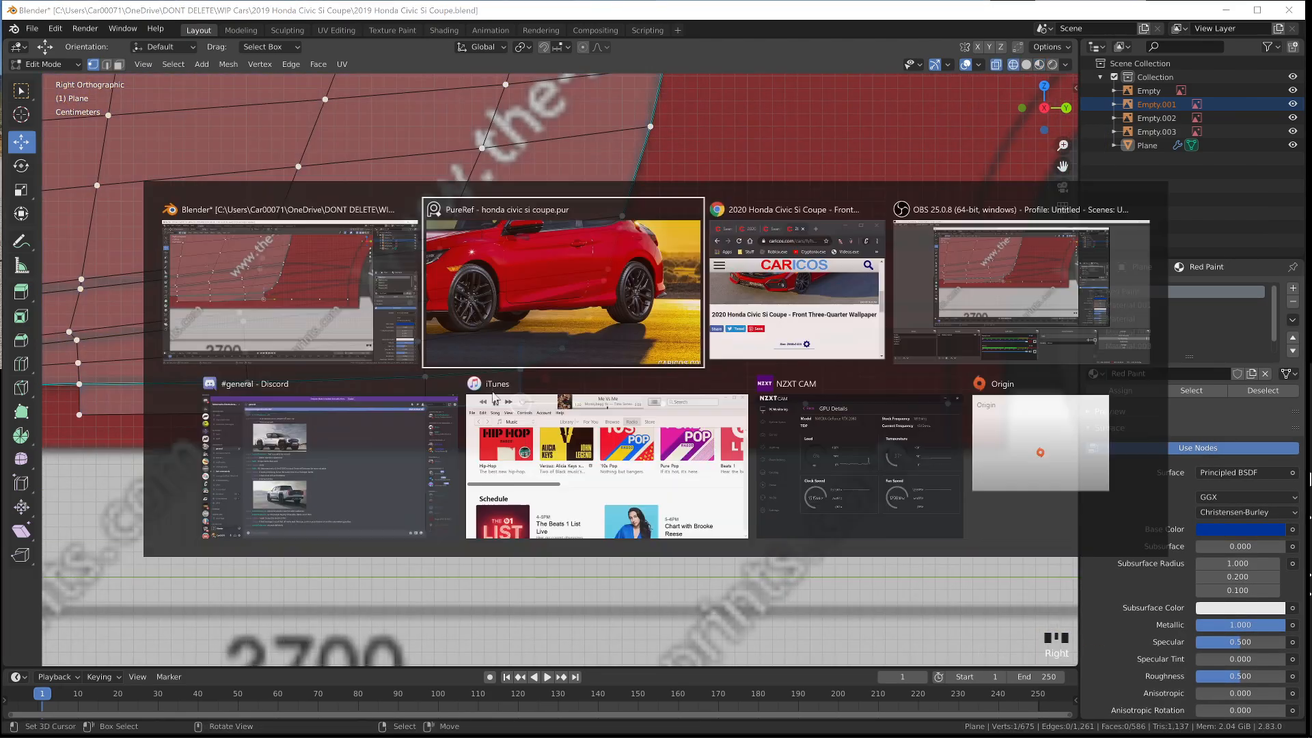
pyautogui.press('k')
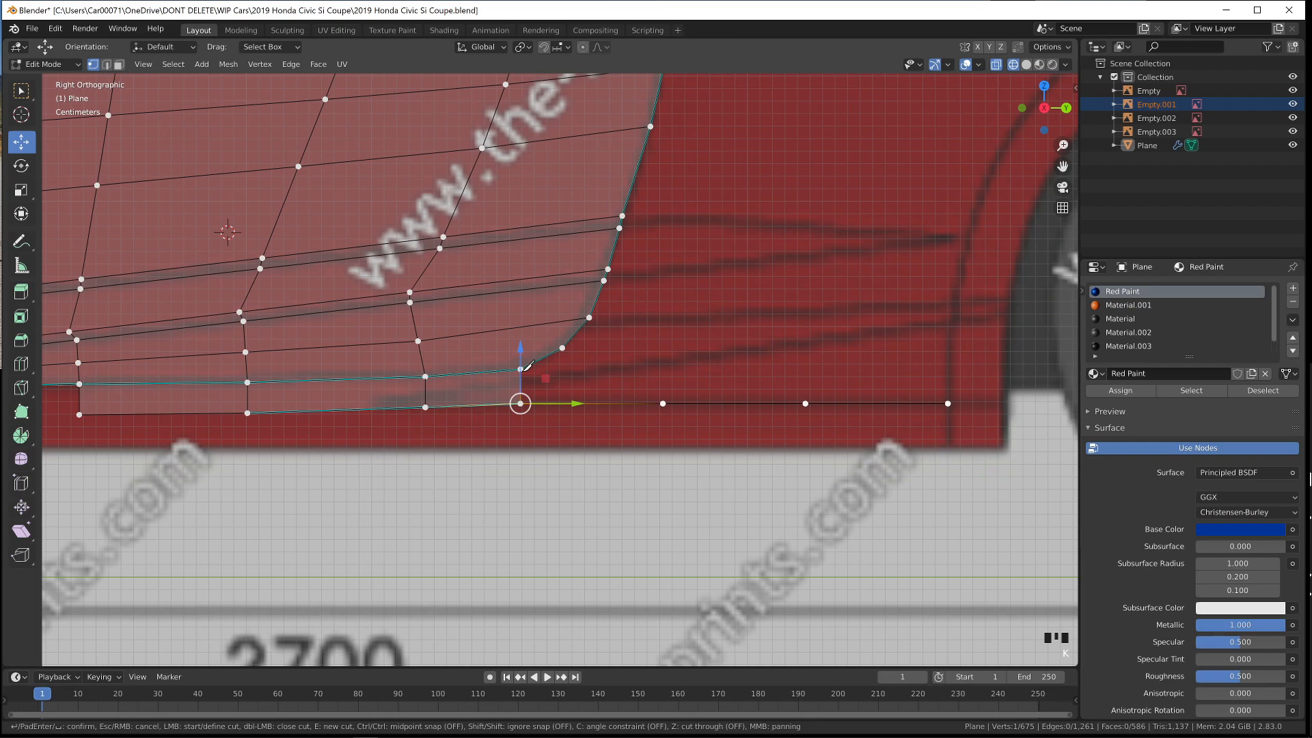
pyautogui.click(364, 409)
pyautogui.press('Return')
# Adjust the heights of the knife cut's middle and rear vertices to align the crease with the blueprint
pyautogui.rightClick(425, 397)
pyautogui.moveTo(425, 344); pyautogui.dragTo(425, 341)
pyautogui.rightClick(519, 380)
pyautogui.moveTo(520, 325); pyautogui.dragTo(520, 324)
# Bevel the sill crease into a narrow strip and merge the two vertices at its front end midway between them
pyautogui.keyDown('ctrl'); pyautogui.rightClick(359, 418); pyautogui.keyUp('ctrl')
pyautogui.hotkey('ctrl', 'b')
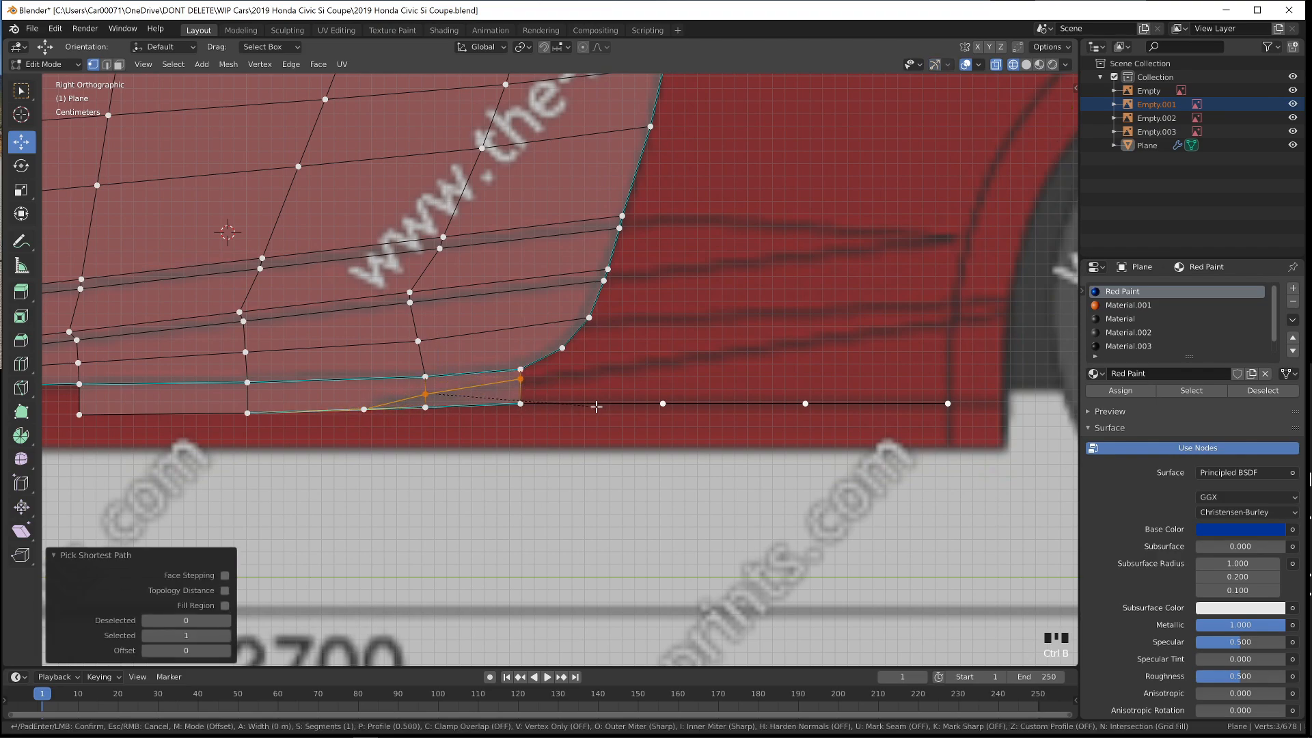
pyautogui.click(602, 408)
pyautogui.rightClick(379, 408)
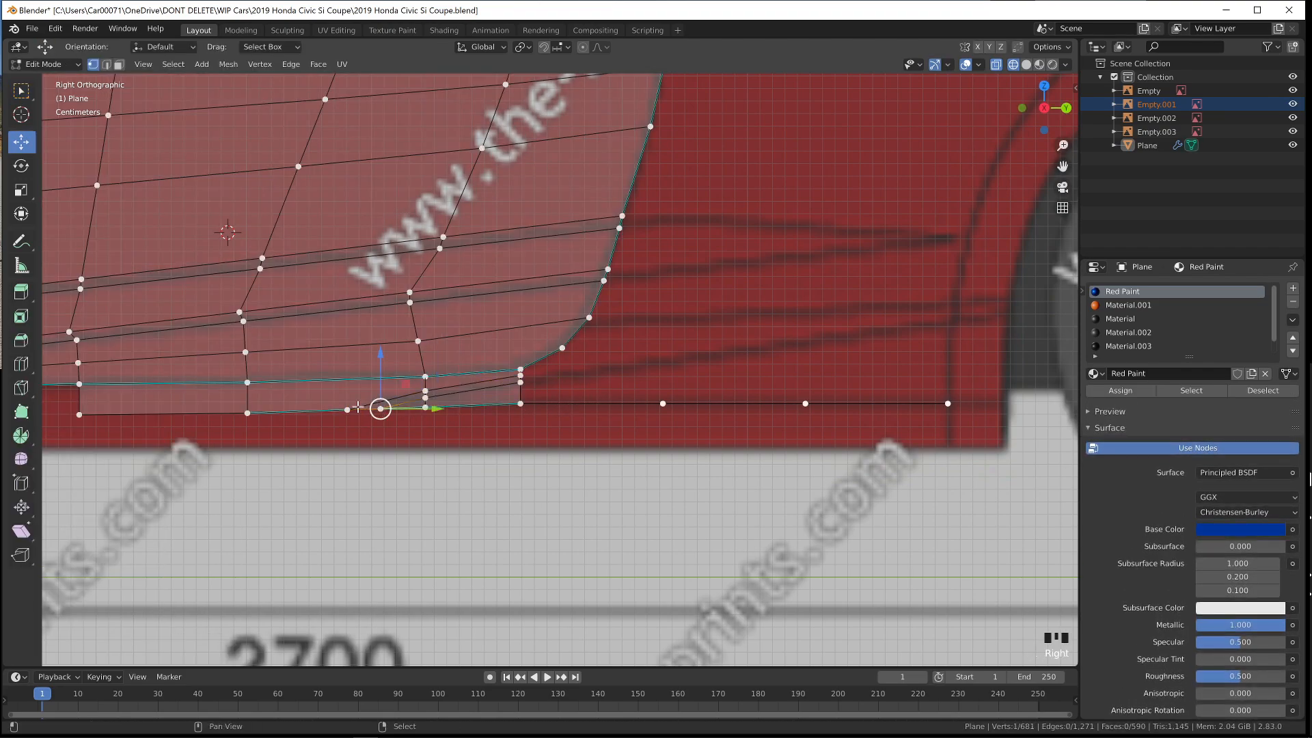
pyautogui.press('m')
pyautogui.click(369, 398)
pyautogui.rightClick(520, 375)
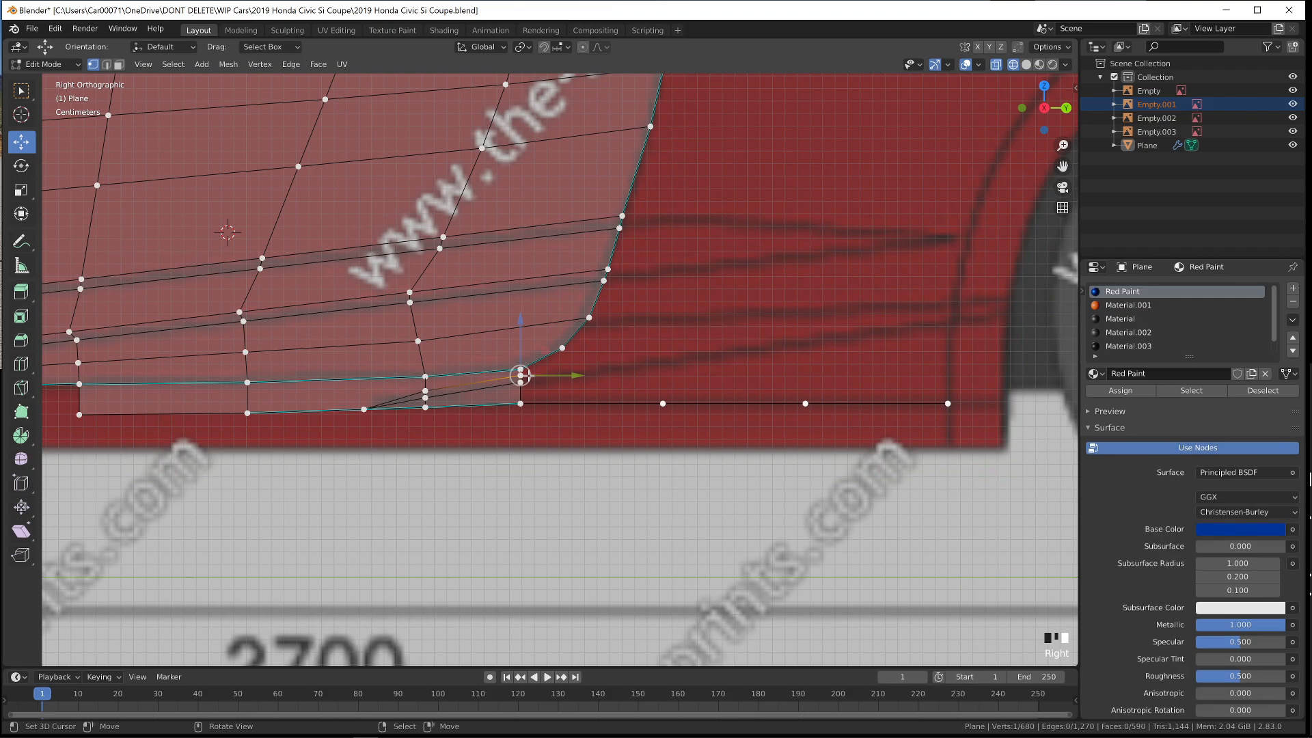
# Extrude the sill crease strip from below the door's rear corner toward the rear wheel arch in three segments along the blueprint line
pyautogui.press('e')
pyautogui.click(700, 371)
pyautogui.press('e')
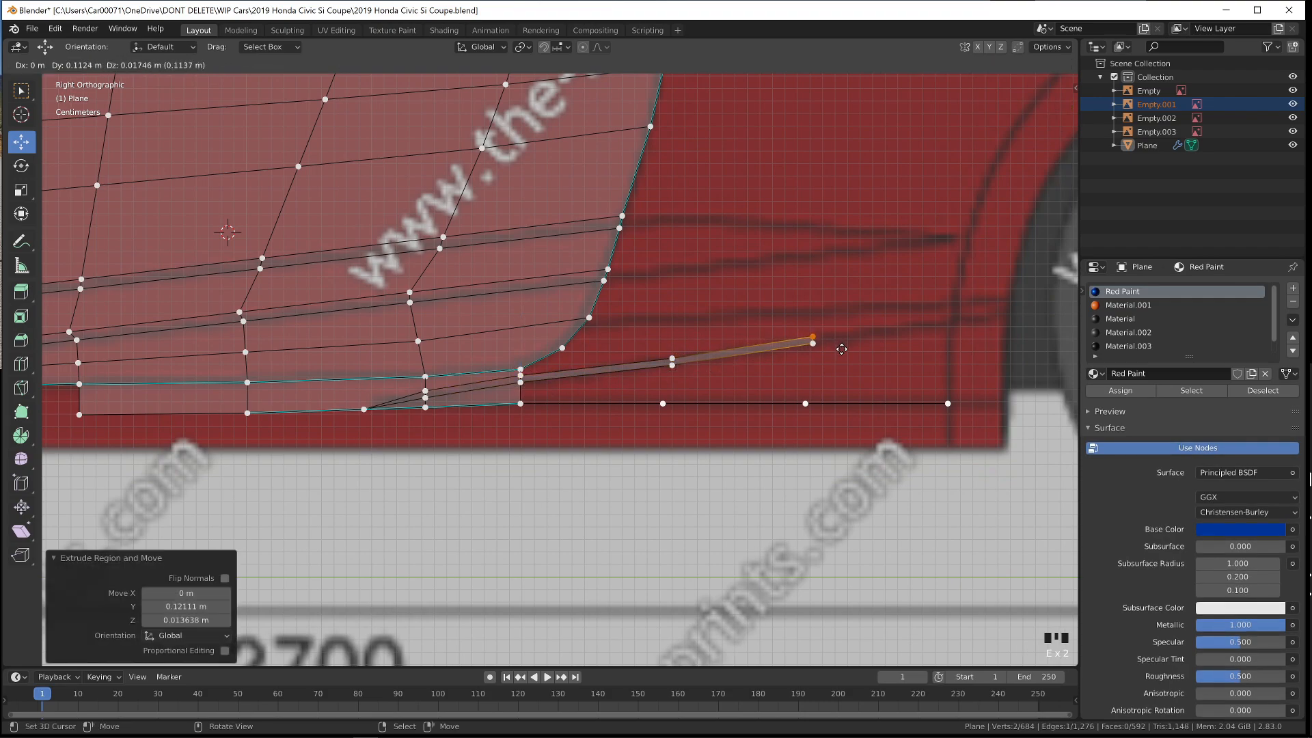
pyautogui.click(994, 327)
pyautogui.hotkey('alt', 'z')
pyautogui.rightClick(664, 374)
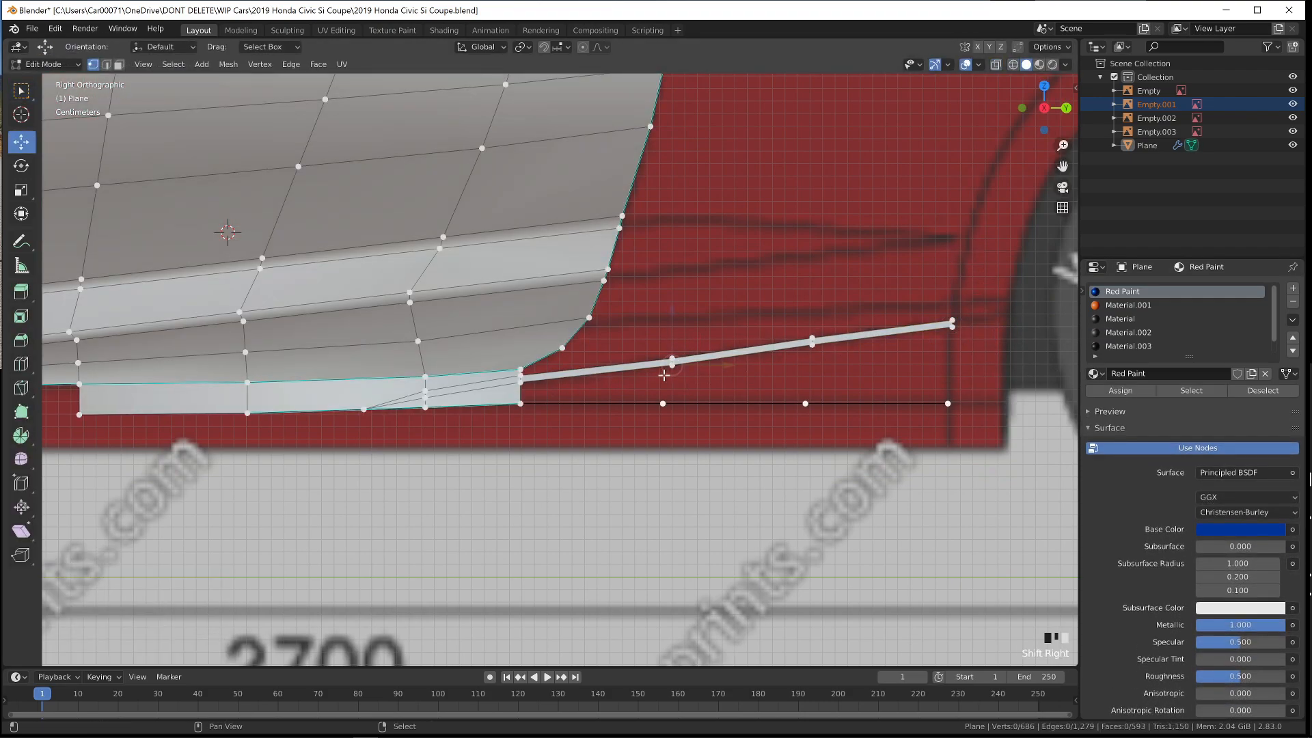
# Shift the vertices of the extruded crease strip along X so the strip follows the body's side curvature
pyautogui.rightClick(674, 348)
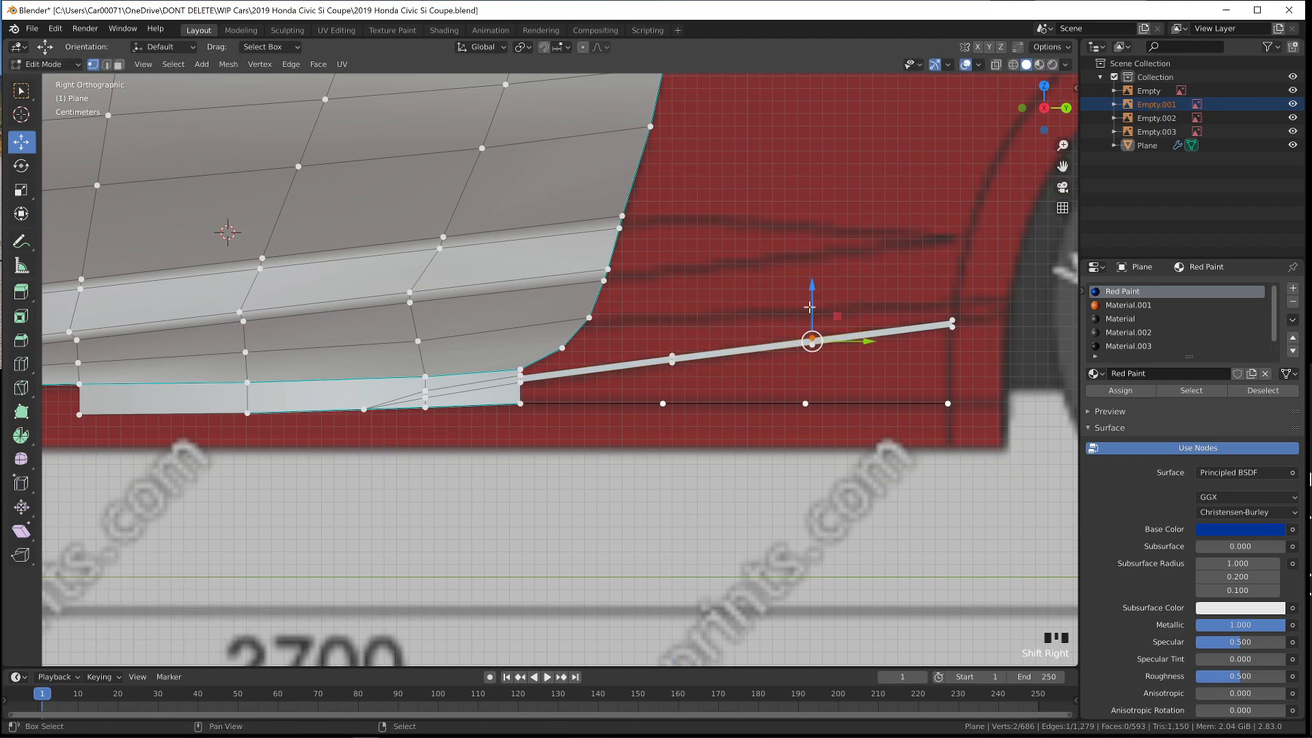
pyautogui.rightClick(939, 334)
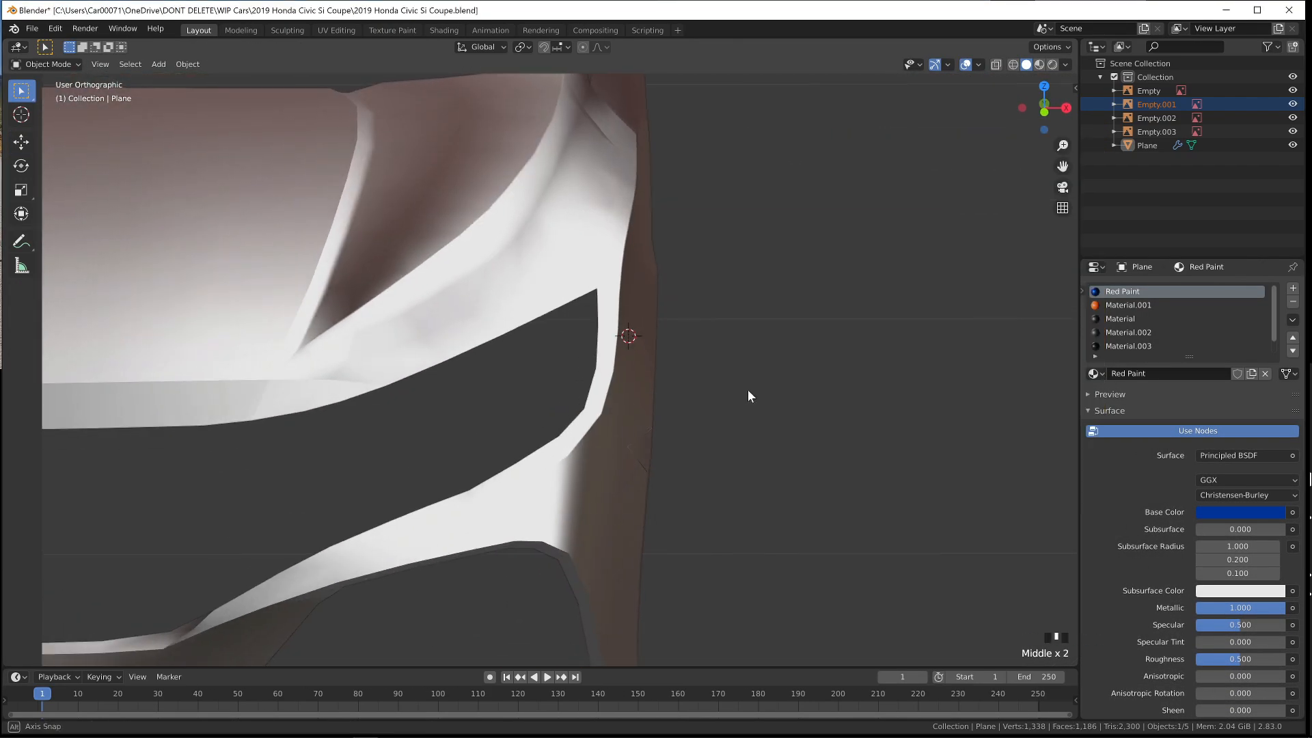
pyautogui.press('Tab')
pyautogui.press('g')
pyautogui.press('x')
pyautogui.moveTo(692, 331); pyautogui.dragTo(686, 330)
pyautogui.rightClick(623, 372)
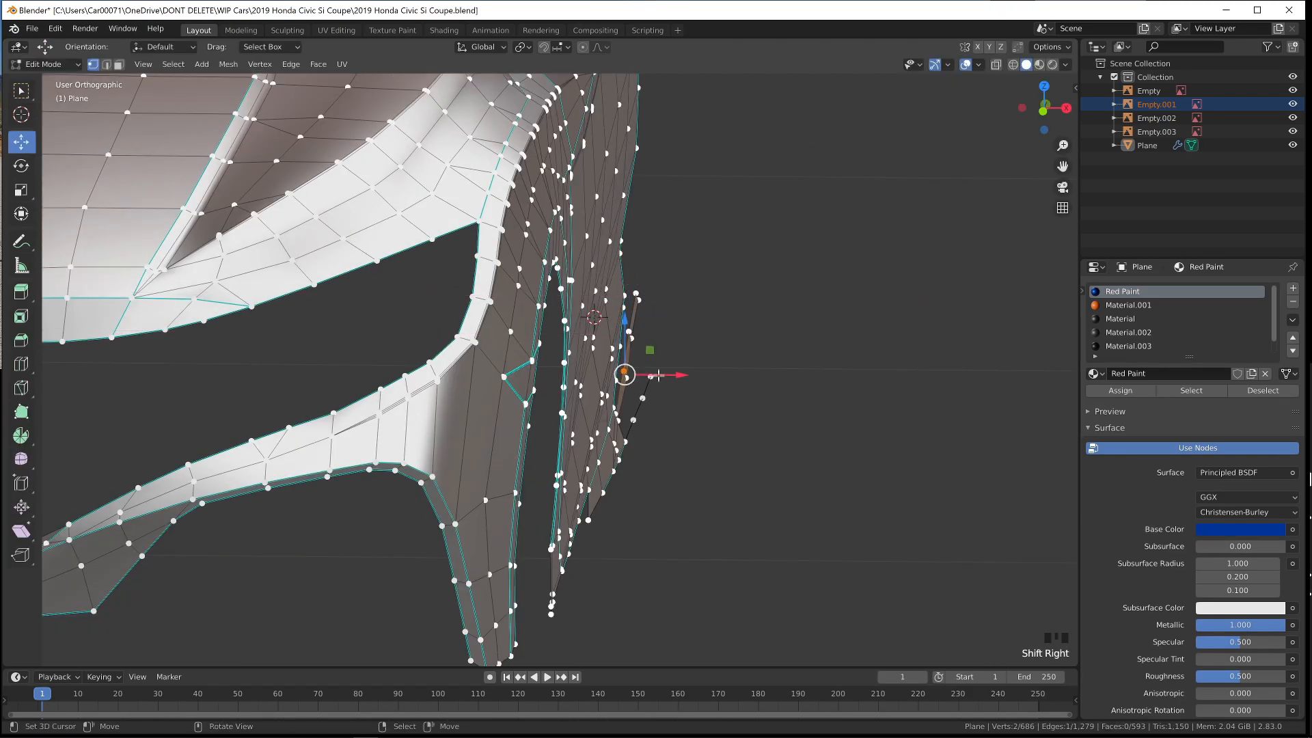
# Extrude an edge in three segments from the door's lower rear edge to the wheel arch line, following the blueprint above the crease strip
pyautogui.press('KP_3')
pyautogui.rightClick(728, 302)
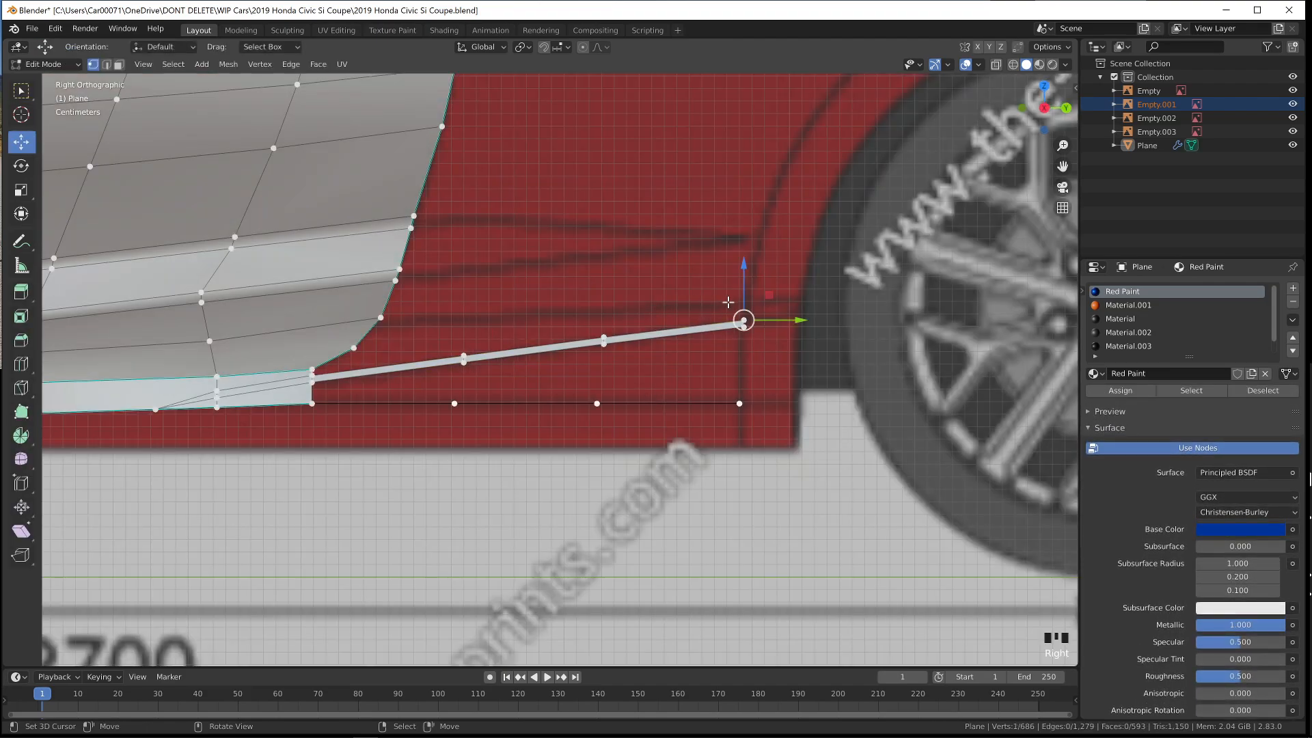
pyautogui.press('e')
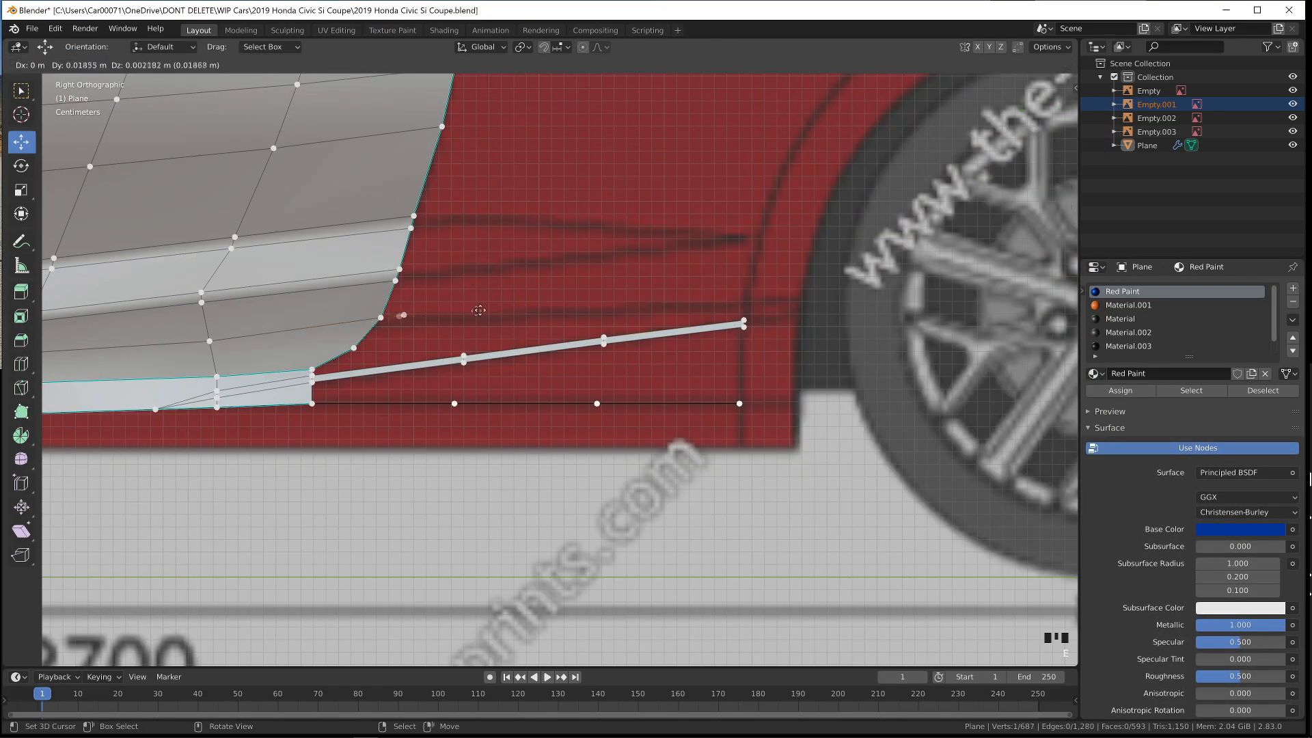
pyautogui.click(527, 313)
pyautogui.press('e')
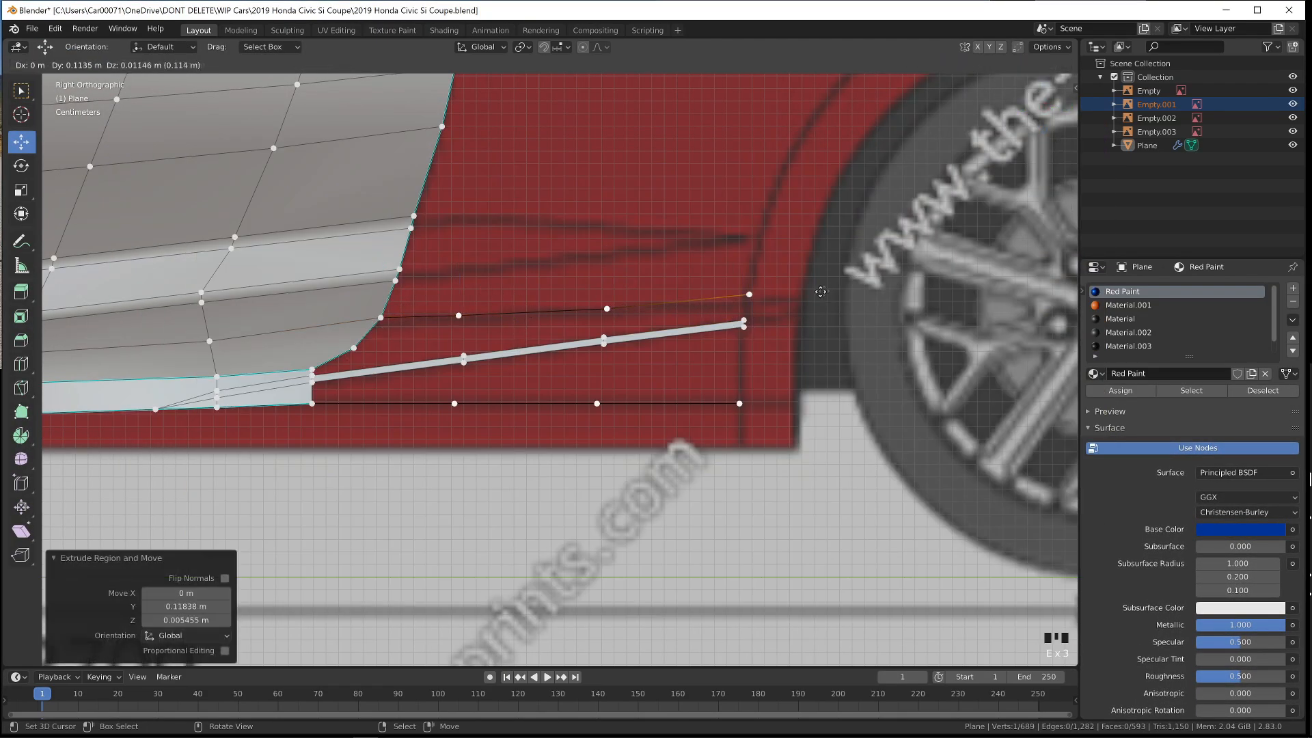
pyautogui.rightClick(815, 299)
pyautogui.click(741, 302)
# Mark the new upper sill edge as sharp and compare the area with the reference photo
pyautogui.keyDown('ctrl'); pyautogui.click(458, 315); pyautogui.keyUp('ctrl')
pyautogui.hotkey('ctrl', 'e')
pyautogui.click(369, 300)
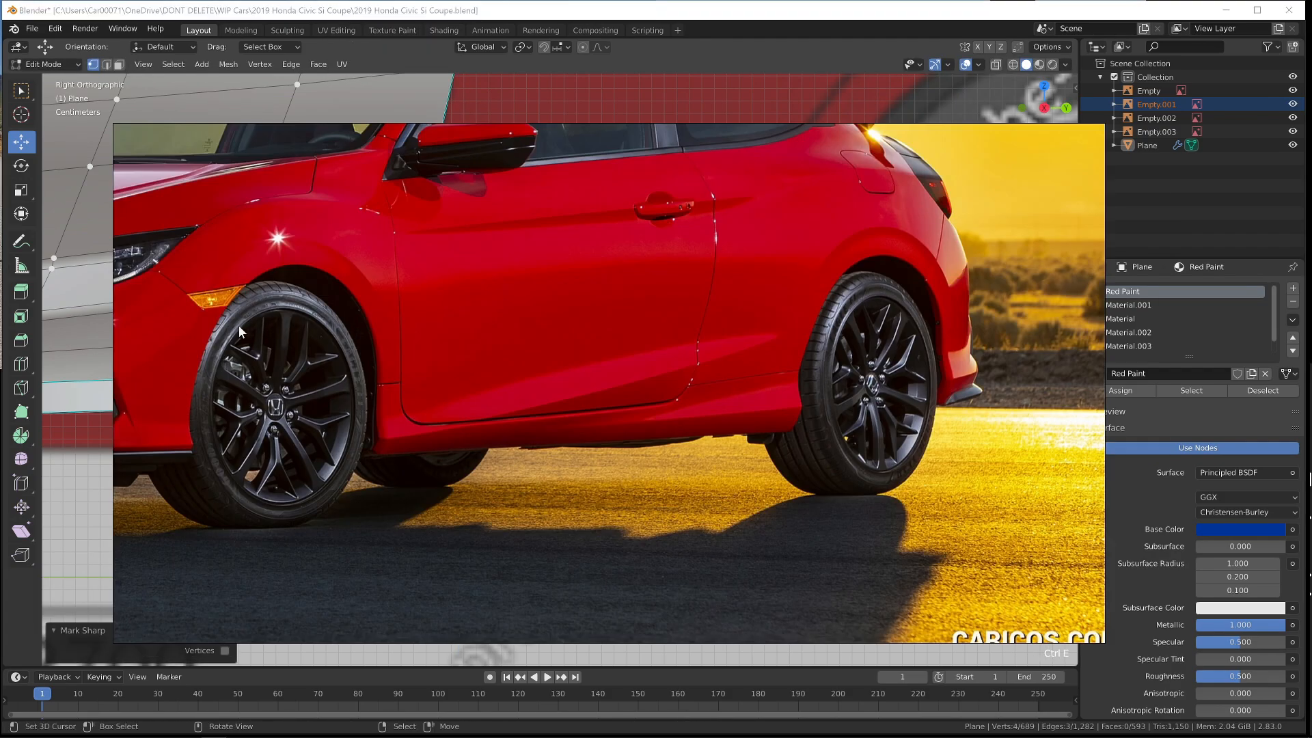
pyautogui.hotkey('alt', 'Tab')
pyautogui.press('Tab')
pyautogui.press('Tab')
# Extrude the upper sill edge by one more segment to the wheel opening and mark that segment as sharp
pyautogui.click(750, 319)
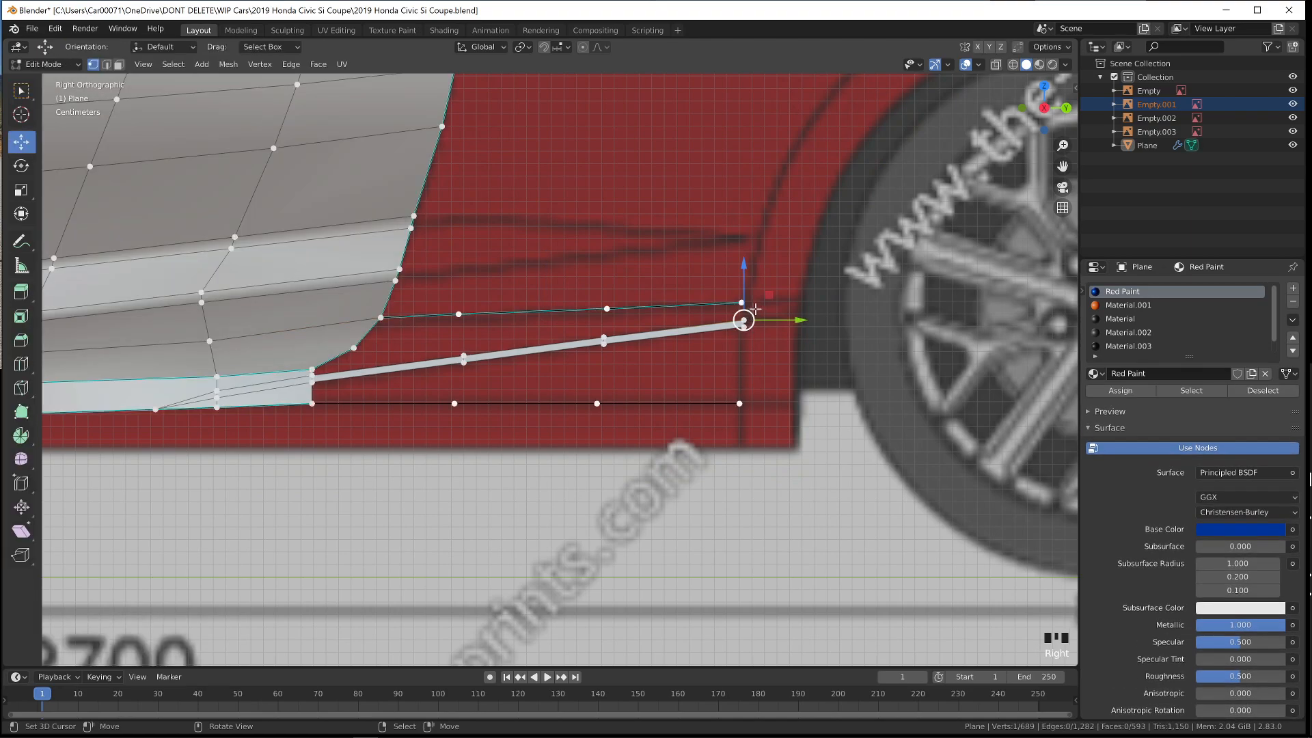
pyautogui.click(746, 302)
pyautogui.press('e')
pyautogui.click(847, 303)
pyautogui.keyDown('ctrl'); pyautogui.click(753, 318); pyautogui.keyUp('ctrl')
pyautogui.hotkey('ctrl', 'e')
pyautogui.click(760, 307)
pyautogui.press('Tab')
pyautogui.press('Tab')
# Fill the two rear faces between the upper sill edge and the crease strip
pyautogui.keyDown('shift'); pyautogui.rightClick(729, 315); pyautogui.keyUp('shift')
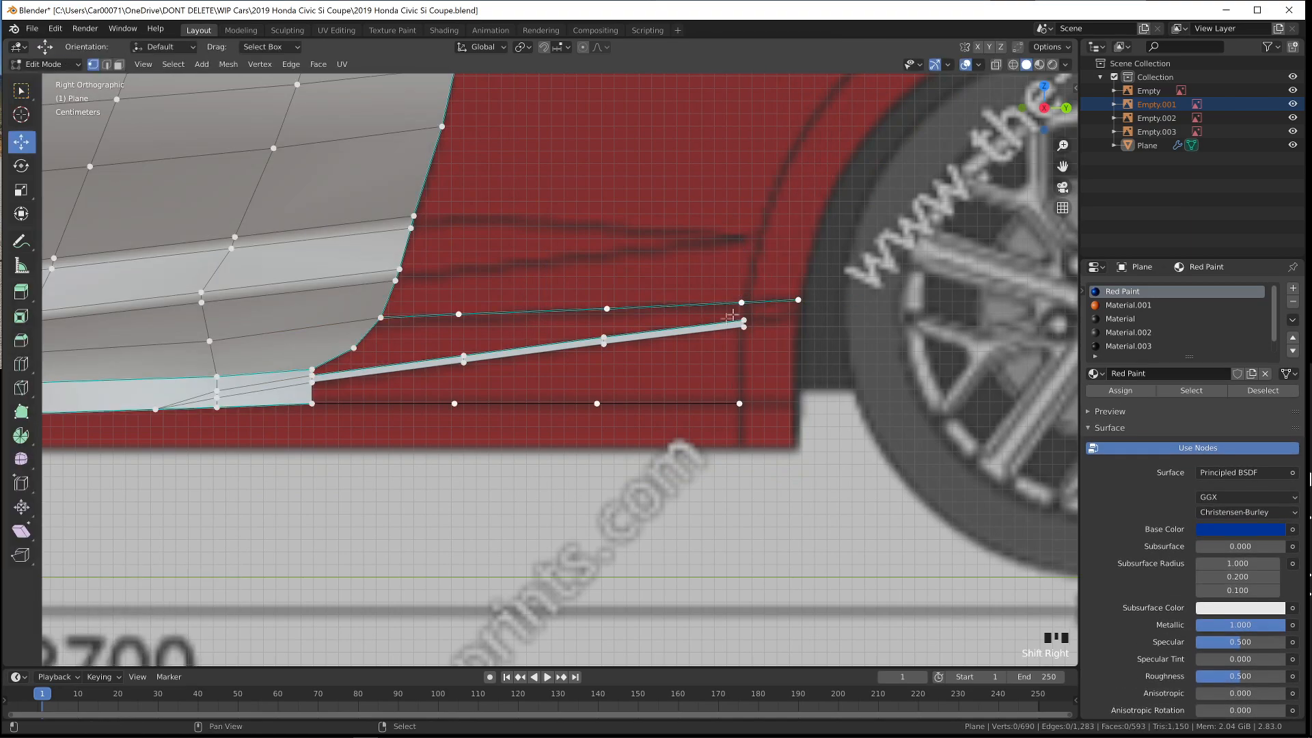
pyautogui.press('f')
pyautogui.press('f')
pyautogui.press('f')
pyautogui.hotkey('ctrl', 'z')
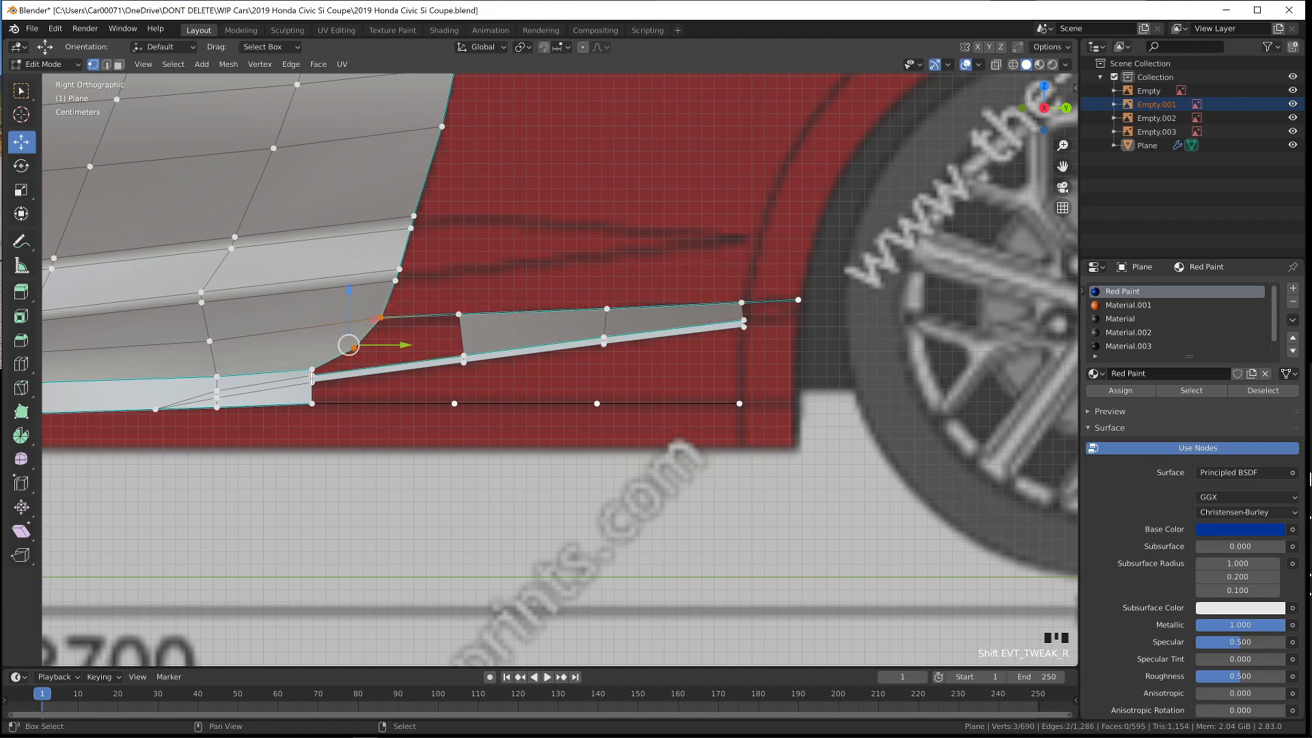
# Try to fill the gap behind the door's lower rear corner with a face, and undo it
pyautogui.press('f')
pyautogui.press('Tab')
pyautogui.moveTo(490, 422); pyautogui.dragTo(524, 422, button='middle')
pyautogui.hotkey('ctrl', 'z')
pyautogui.hotkey('ctrl', 'z')
# Fill the gap behind the door's lower rear corner with one six-sided face and check the surface in material preview
pyautogui.keyDown('shift'); pyautogui.rightClick(487, 315); pyautogui.keyUp('shift')
pyautogui.keyDown('shift'); pyautogui.rightClick(484, 352); pyautogui.keyUp('shift')
pyautogui.press('f')
pyautogui.press('f')
pyautogui.press('f')
pyautogui.press('Tab')
pyautogui.moveTo(489, 375); pyautogui.dragTo(557, 366, button='middle')
pyautogui.press('z')
pyautogui.click(489, 506)
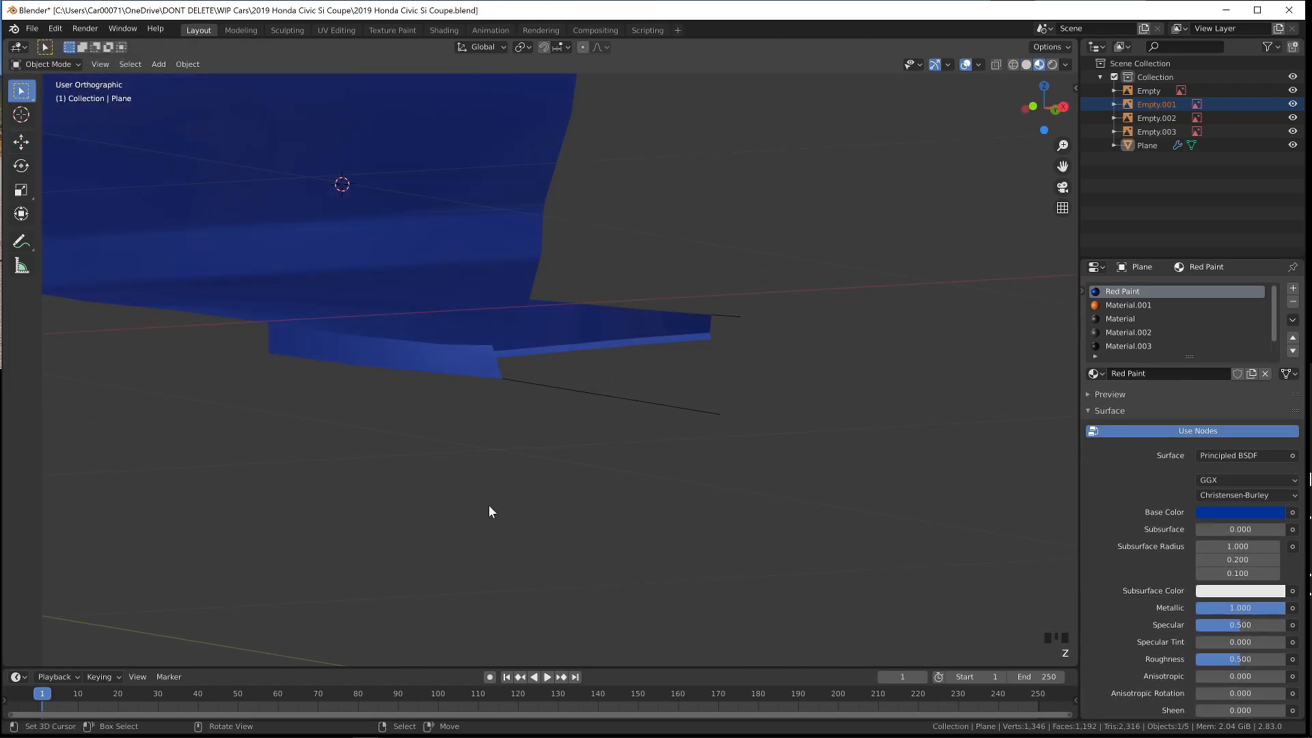
pyautogui.press('KP_3')
pyautogui.press('Tab')
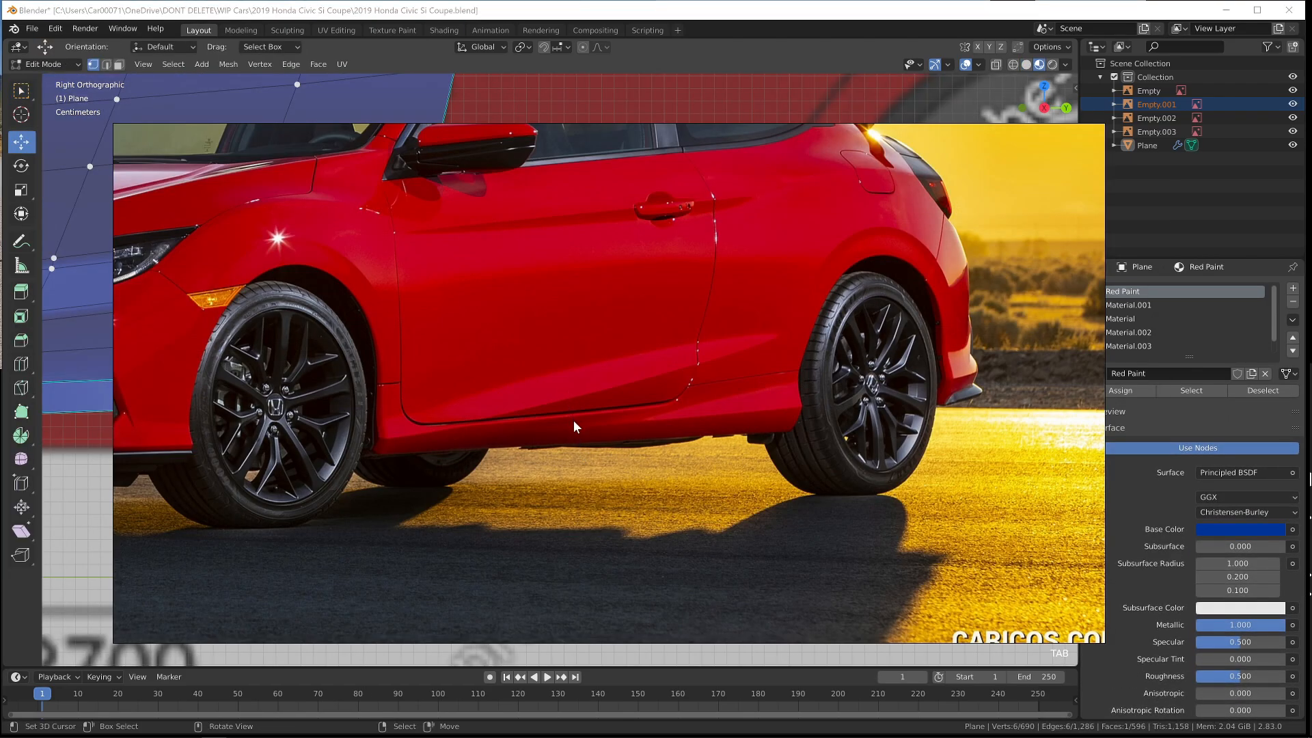
# Compare with the reference photo and mark the upper sill edge from the door corner to its rear end as sharp
pyautogui.hotkey('alt', 'Tab')
pyautogui.press('z')
pyautogui.click(547, 409)
pyautogui.rightClick(380, 317)
pyautogui.keyDown('ctrl'); pyautogui.rightClick(800, 300); pyautogui.keyUp('ctrl')
pyautogui.hotkey('ctrl', 'e')
pyautogui.click(810, 301)
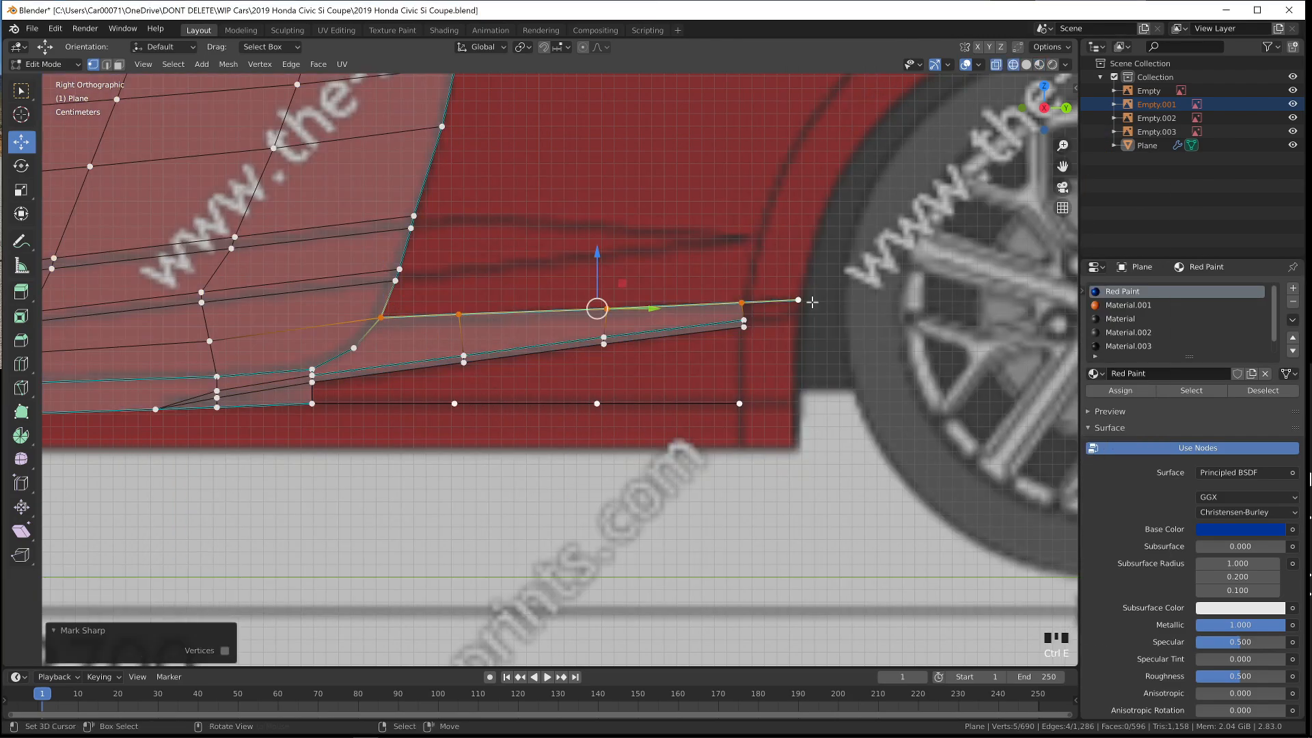
pyautogui.press('z')
pyautogui.click(868, 362)
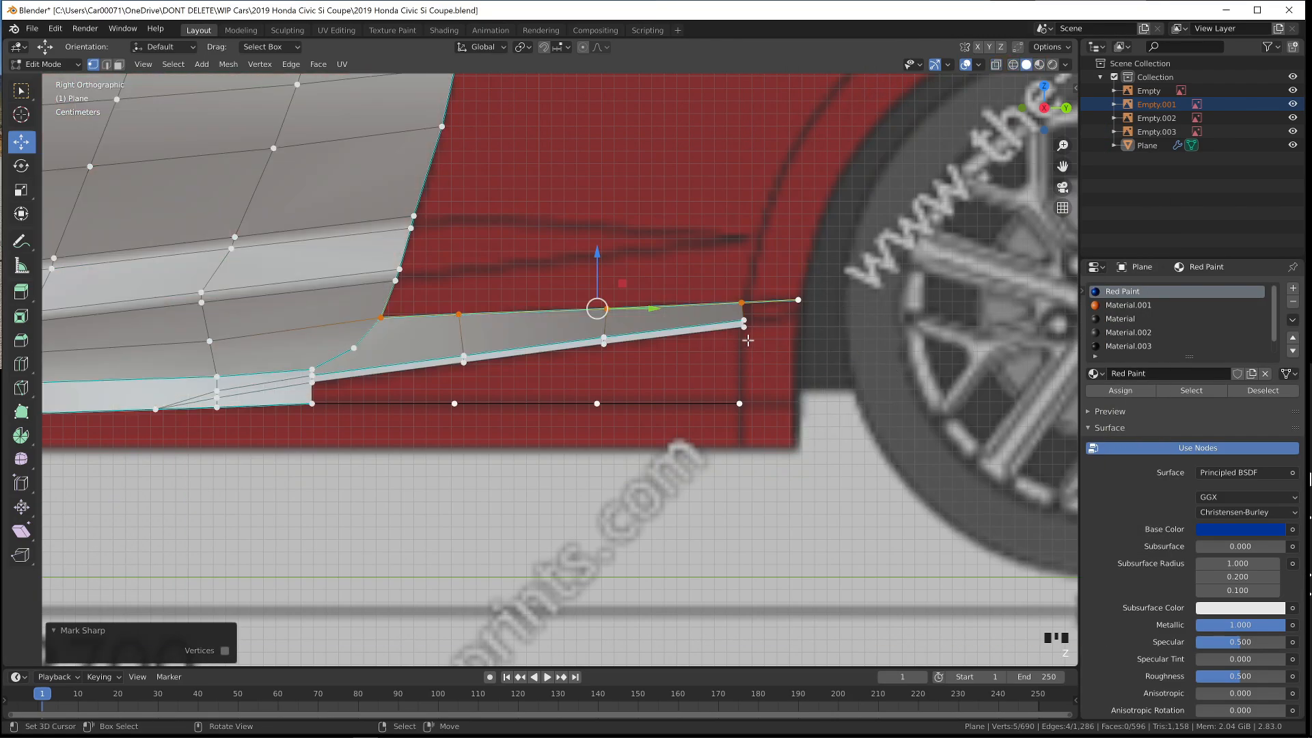
# Clear the sharp marking from the upper edge of the crease strip behind the door
pyautogui.rightClick(748, 339)
pyautogui.rightClick(747, 339)
pyautogui.keyDown('ctrl'); pyautogui.rightClick(312, 403); pyautogui.keyUp('ctrl')
pyautogui.hotkey('ctrl', 'e')
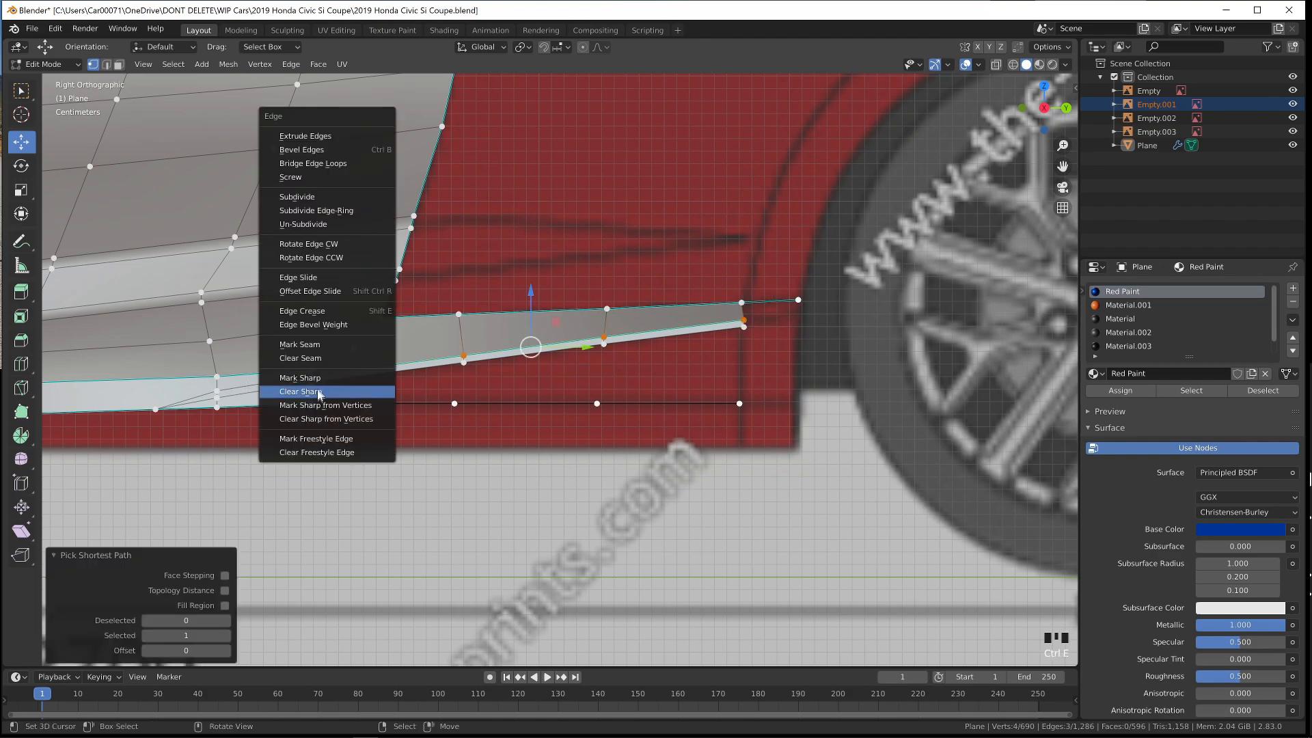
pyautogui.click(324, 392)
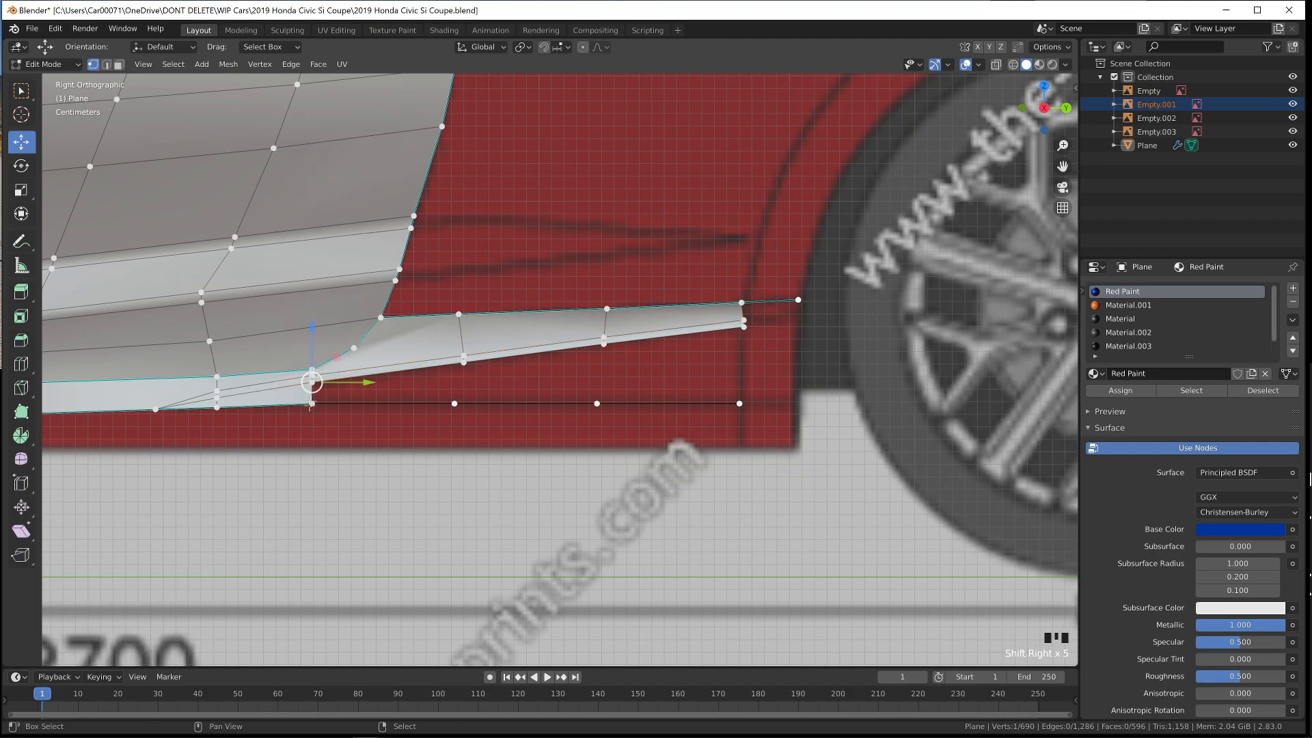
# Fill the three faces between the crease strip and the sill's bottom edge
pyautogui.keyDown('shift'); pyautogui.rightClick(312, 404); pyautogui.keyUp('shift')
pyautogui.press('f')
pyautogui.press('f')
pyautogui.press('f')
# Align the crease strip's rear end vertices along Y and delete the extra end vertex of the upper sill edge
pyautogui.rightClick(745, 319)
pyautogui.hotkey('shift', 'z')
pyautogui.keyDown('shift'); pyautogui.rightClick(744, 328); pyautogui.keyUp('shift')
pyautogui.moveTo(770, 326); pyautogui.dragTo(770, 327)
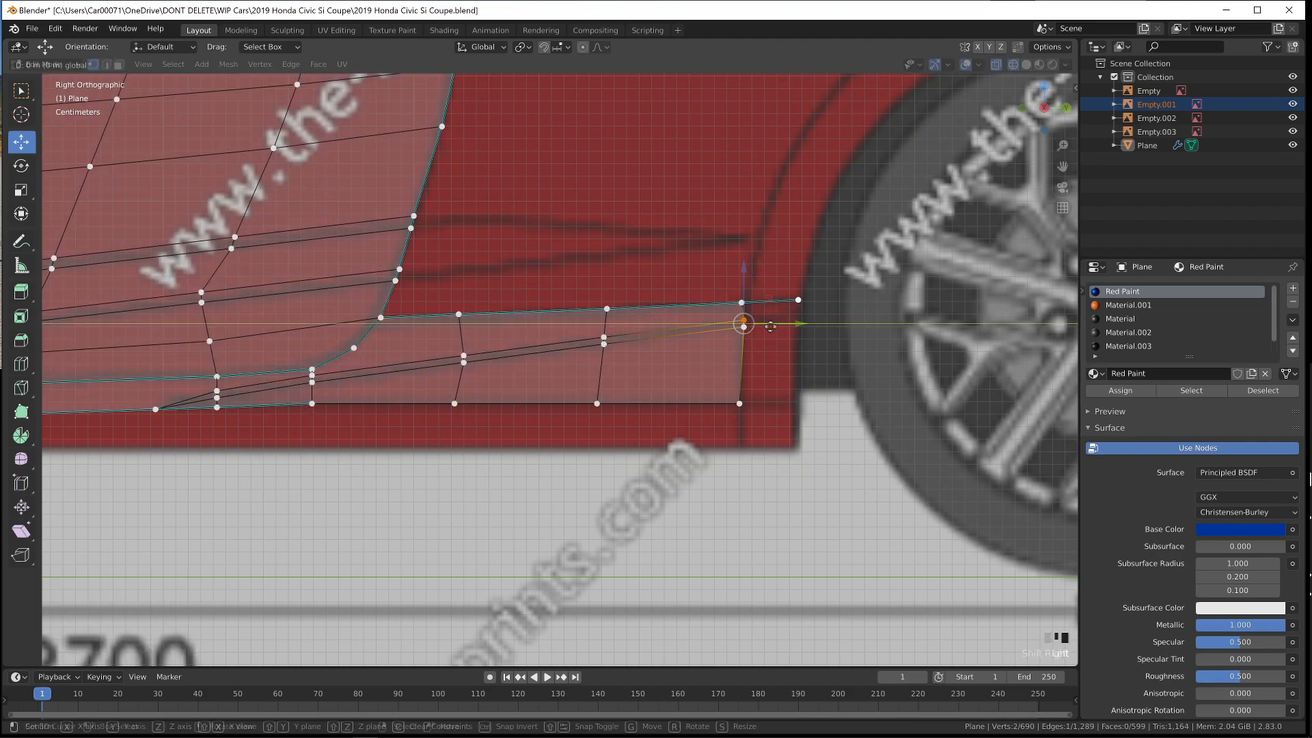
pyautogui.rightClick(781, 300)
pyautogui.press('x')
pyautogui.click(783, 294)
pyautogui.rightClick(756, 326)
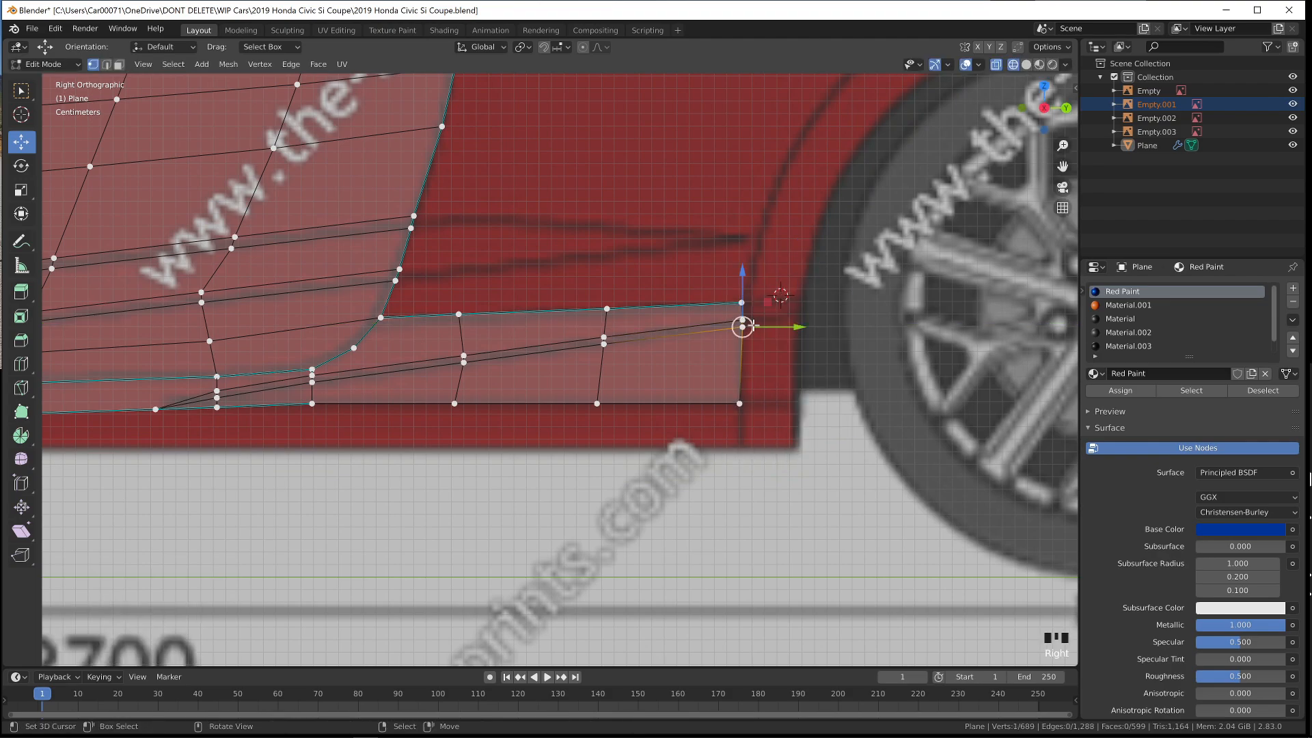
# Examine the new sill surface behind the door from several angles in material preview
pyautogui.hotkey('shift', 'z')
pyautogui.press('Tab')
pyautogui.scroll(-1, 710, 447)
pyautogui.moveTo(710, 447); pyautogui.dragTo(775, 512, button='middle')
pyautogui.press('z')
pyautogui.click(781, 571)
pyautogui.moveTo(780, 566); pyautogui.dragTo(798, 567, button='middle')
pyautogui.press('KP_3')
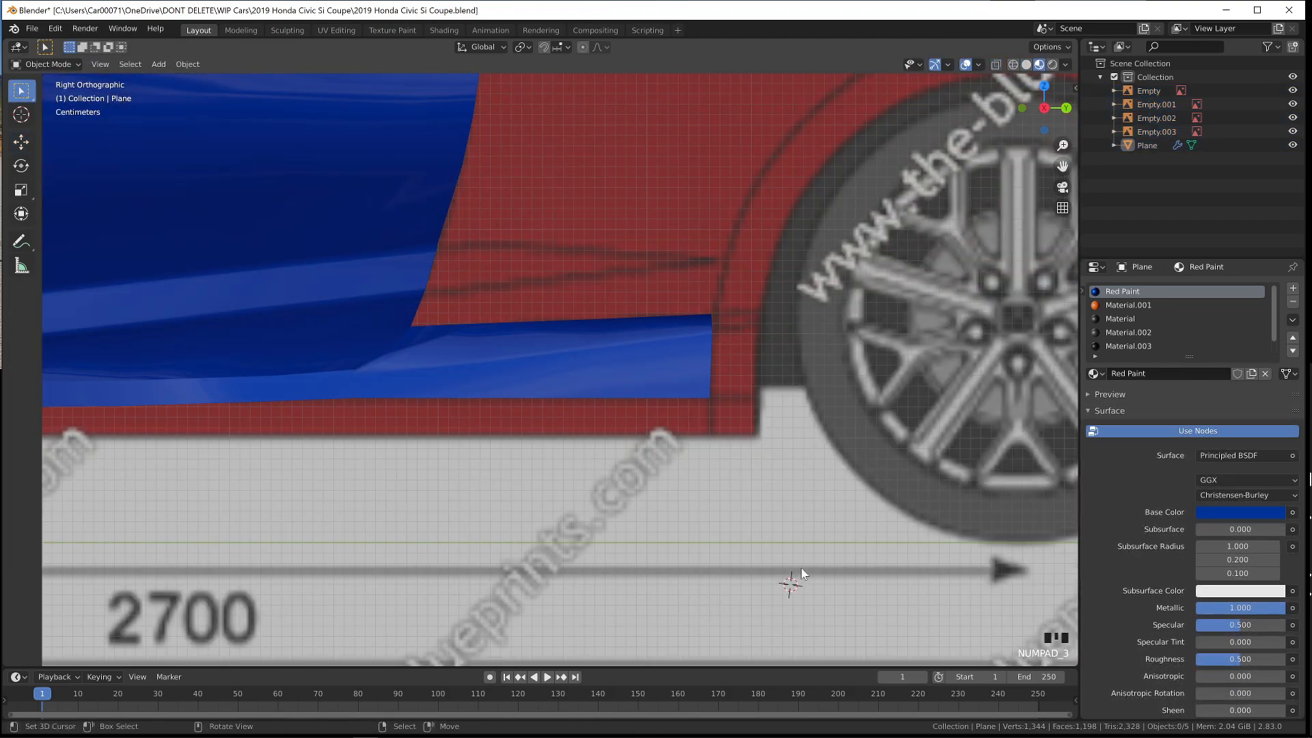
# Try to triangulate the six-sided face behind the door's lower rear corner and check its shading
pyautogui.press('Tab')
pyautogui.press('z')
pyautogui.click(409, 372)
pyautogui.keyDown('shift'); pyautogui.moveTo(302, 320); pyautogui.dragTo(420, 354, button='middle'); pyautogui.keyUp('shift')
pyautogui.press('Tab')
pyautogui.press('Tab')
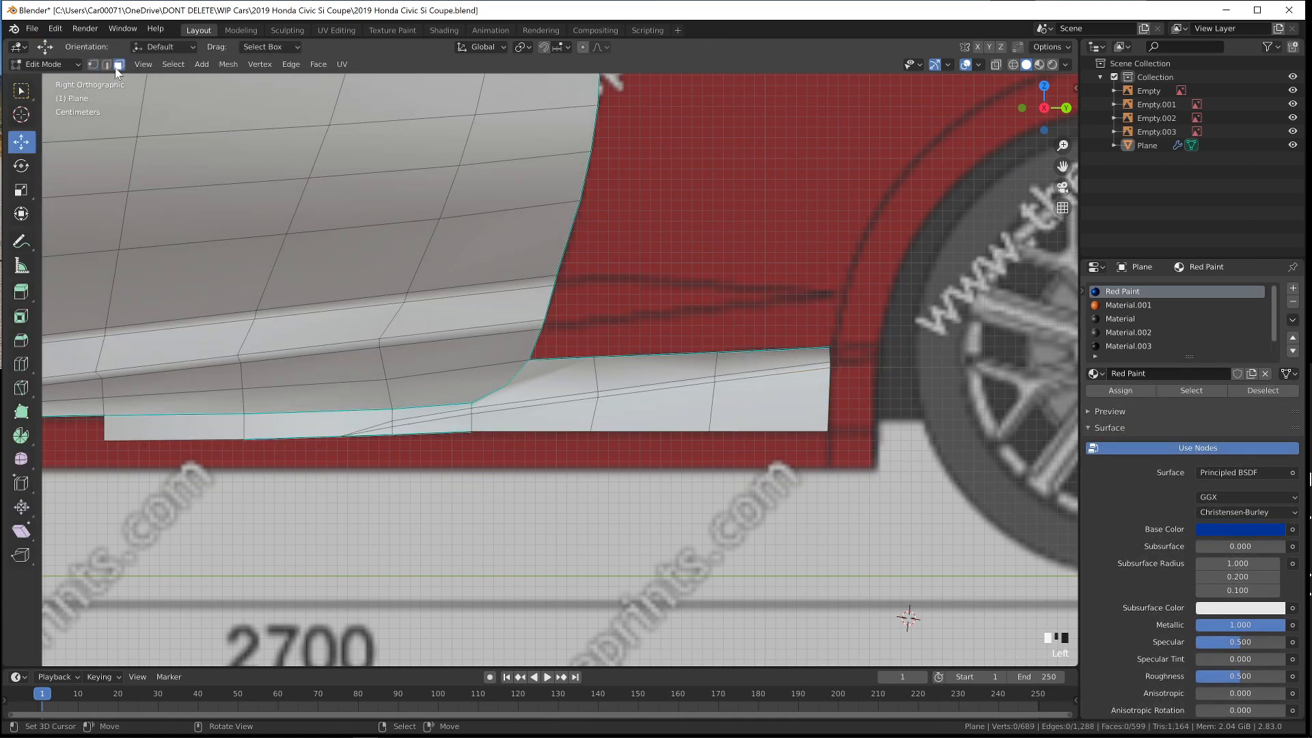
pyautogui.rightClick(554, 388)
pyautogui.hotkey('ctrl', 't')
pyautogui.press('Tab')
pyautogui.moveTo(673, 437); pyautogui.dragTo(653, 454, button='middle')
pyautogui.press('Tab')
# Delete only the triangulated corner faces, and undo both the deletion and the triangulation
pyautogui.press('Delete')
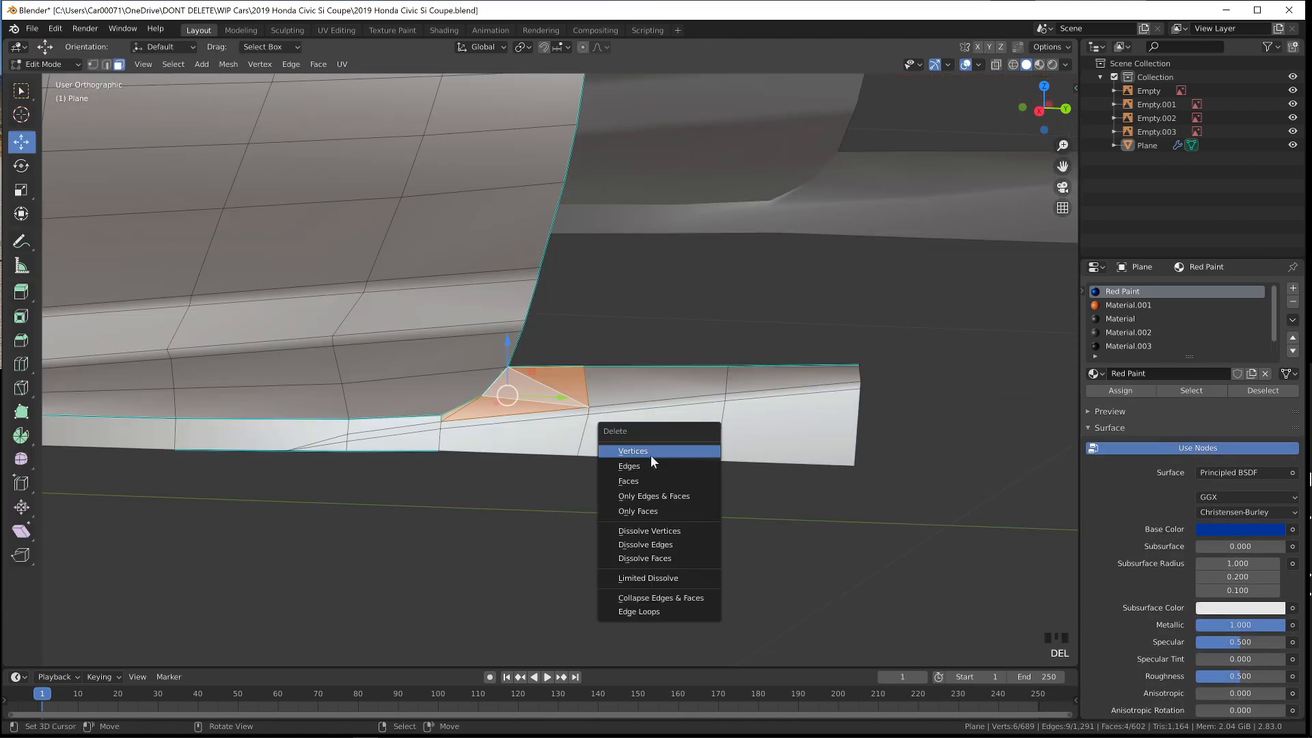
pyautogui.click(642, 512)
pyautogui.hotkey('ctrl', 'z')
pyautogui.hotkey('ctrl', 'z')
pyautogui.hotkey('ctrl', 'z')
pyautogui.hotkey('ctrl', 'z')
pyautogui.hotkey('ctrl', 'z')
pyautogui.hotkey('ctrl', 'z')
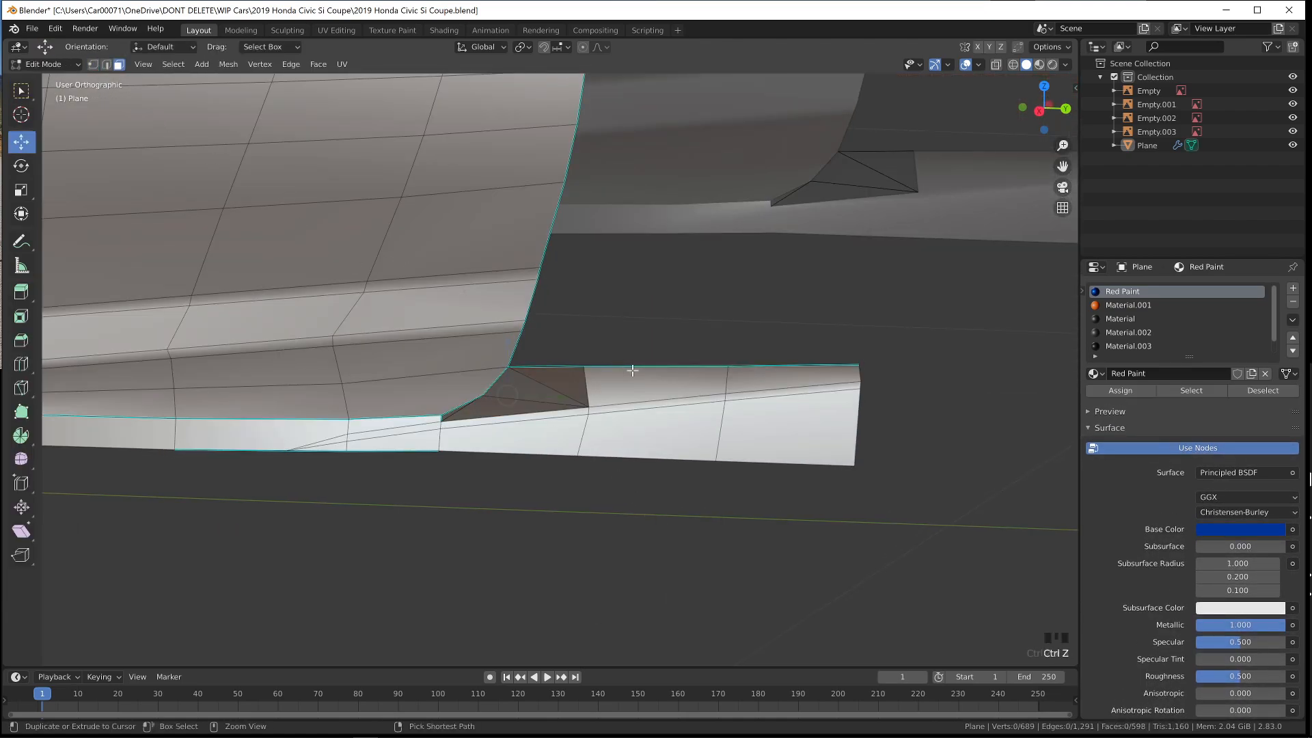
# Delete only the six-sided corner face and add a centred loop cut through the sill faces below it
pyautogui.press('Delete')
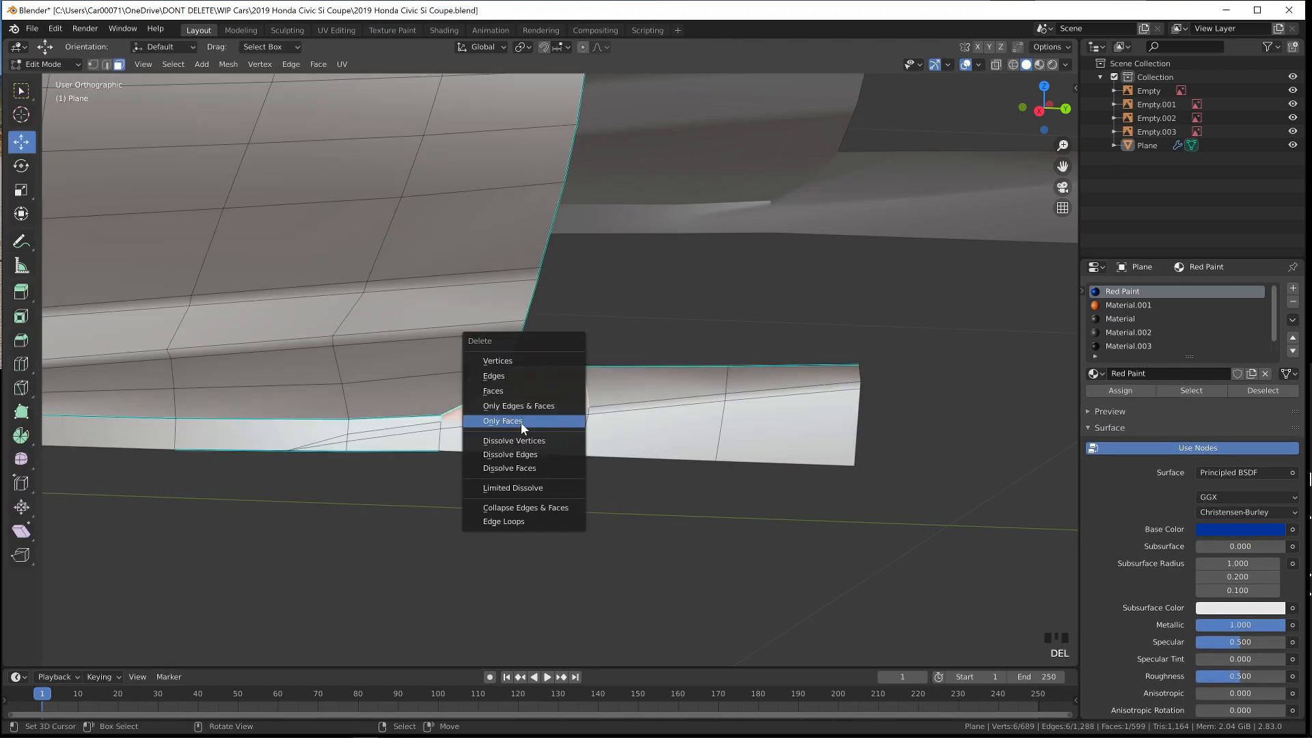
pyautogui.click(522, 425)
pyautogui.scroll(2, 250, 250)
pyautogui.hotkey('ctrl', 'r')
pyautogui.click(480, 471)
pyautogui.rightClick(480, 471)
pyautogui.press('KP_3')
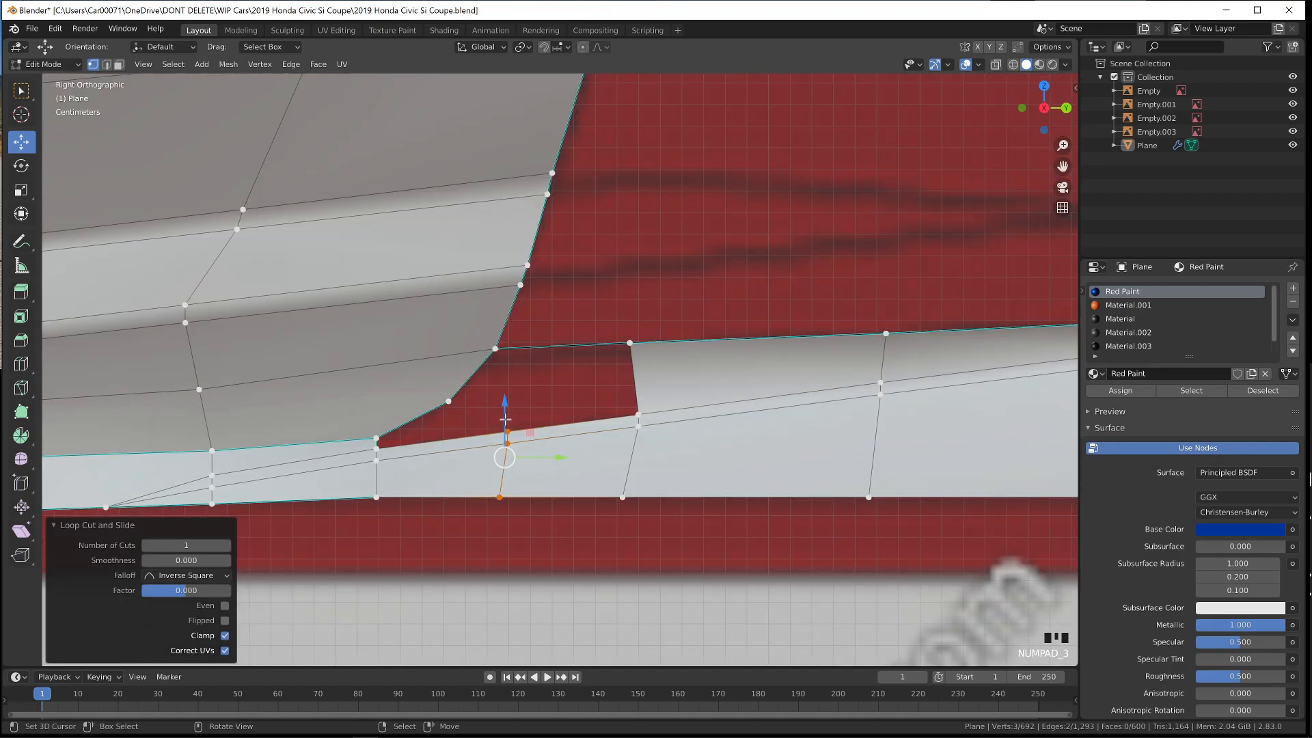
# Fill the opening behind the door's lower rear corner with two faces joined to the new loop cut
pyautogui.rightClick(376, 438)
pyautogui.keyDown('shift'); pyautogui.rightClick(384, 427); pyautogui.keyUp('shift')
pyautogui.press('f')
pyautogui.press('f')
pyautogui.hotkey('ctrl', 'z')
pyautogui.keyDown('shift'); pyautogui.rightClick(498, 352); pyautogui.keyUp('shift')
pyautogui.keyDown('shift'); pyautogui.rightClick(629, 359); pyautogui.keyUp('shift')
pyautogui.press('f')
# Check the refilled sill corner in material preview and save the file
pyautogui.press('Tab')
pyautogui.moveTo(632, 389); pyautogui.dragTo(691, 442, button='middle')
pyautogui.press('z')
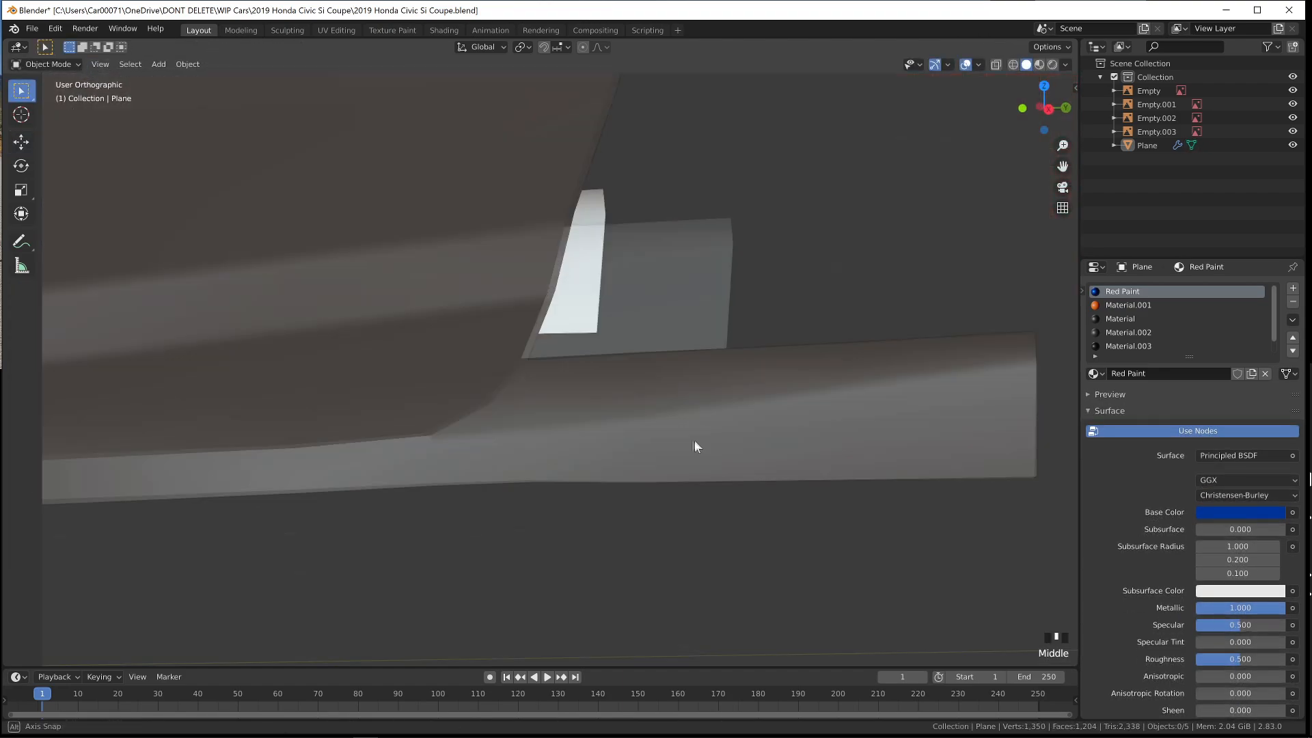
pyautogui.moveTo(745, 562); pyautogui.dragTo(662, 540, button='middle')
pyautogui.scroll(-4, 656, 543)
pyautogui.hotkey('ctrl', 's')
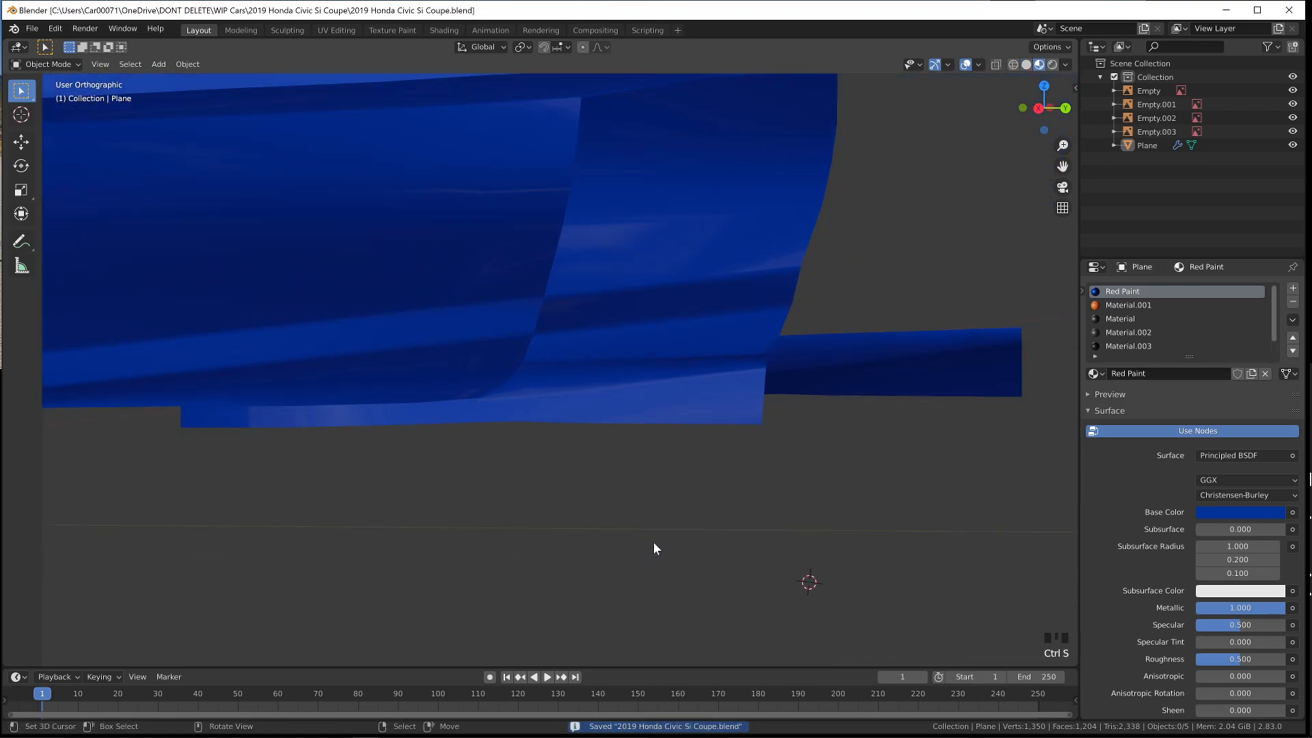
# Lower the loop cut's vertex on the sill's bottom edge by about 0.0016 m along Z
pyautogui.press('KP_3')
pyautogui.press('Tab')
pyautogui.moveTo(764, 430); pyautogui.dragTo(764, 431, button='right')
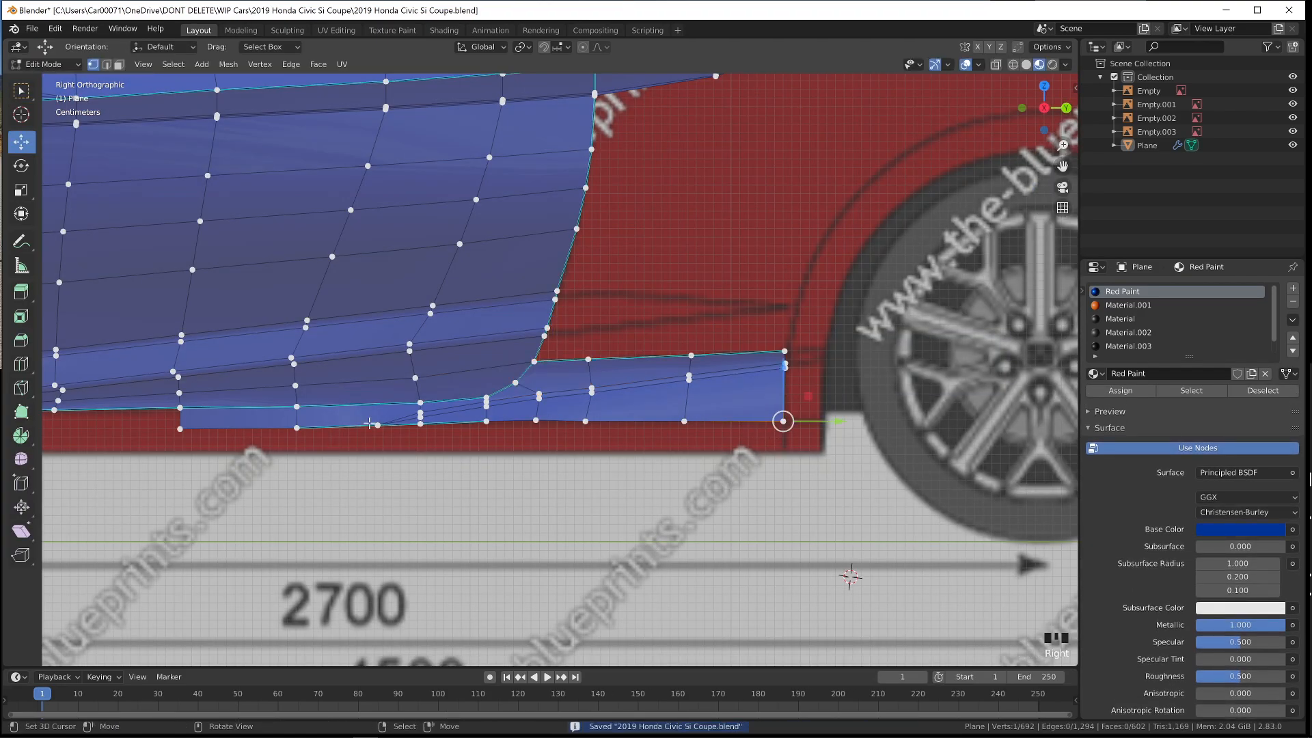
pyautogui.keyDown('shift'); pyautogui.moveTo(272, 447); pyautogui.dragTo(524, 438, button='middle'); pyautogui.keyUp('shift')
pyautogui.hotkey('alt', 'z')
pyautogui.rightClick(765, 418)
pyautogui.moveTo(789, 358); pyautogui.dragTo(790, 366)
# Compare with the reference photo and mark the rear part of the sill's bottom edge as sharp
pyautogui.press('z')
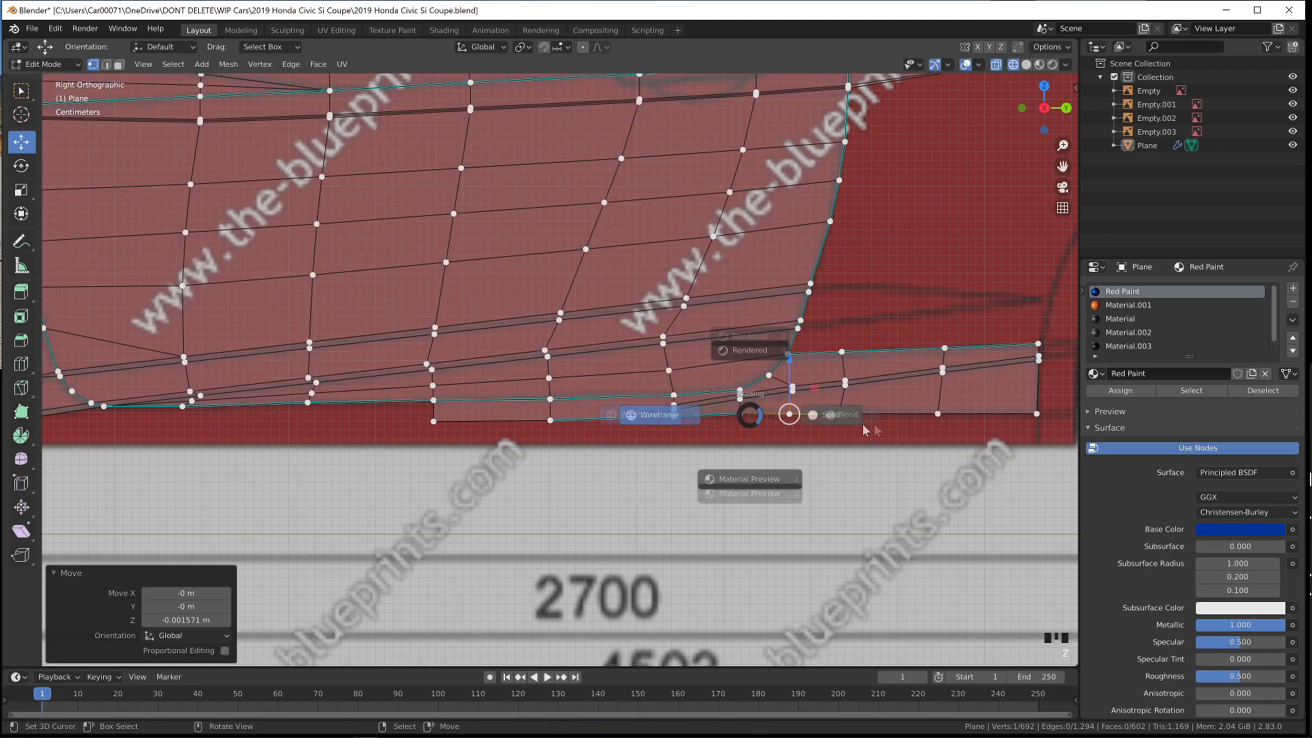
pyautogui.click(871, 430)
pyautogui.hotkey('alt', 'Tab')
pyautogui.hotkey('alt', 'Tab')
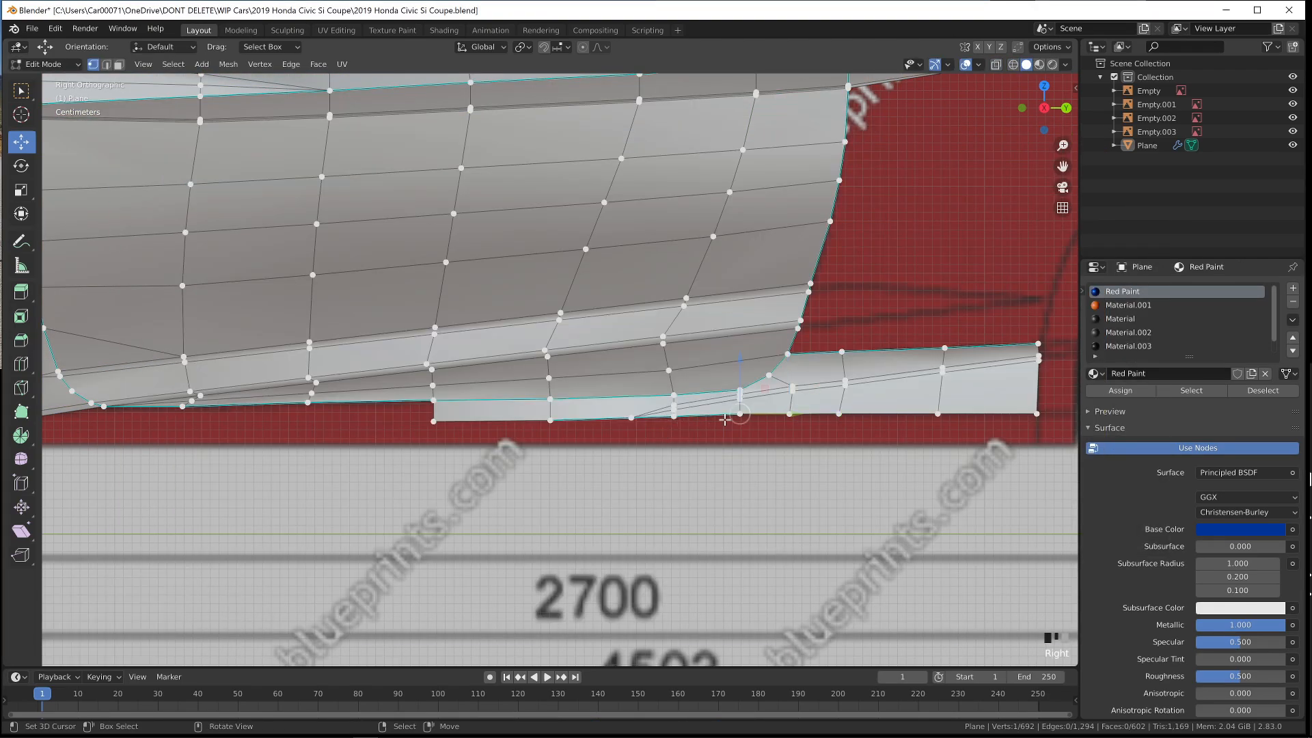
pyautogui.keyDown('alt'); pyautogui.click(1033, 414); pyautogui.keyUp('alt')
pyautogui.hotkey('ctrl', 'e')
pyautogui.hotkey('ctrl', 'e')
pyautogui.click(654, 403)
# Raise three vertices on the sill's bottom edge behind the door's lower rear corner slightly along Z, the first by about 0.0011 m
pyautogui.scroll(4, 654, 402)
pyautogui.click(652, 411)
pyautogui.press('g')
pyautogui.press('z')
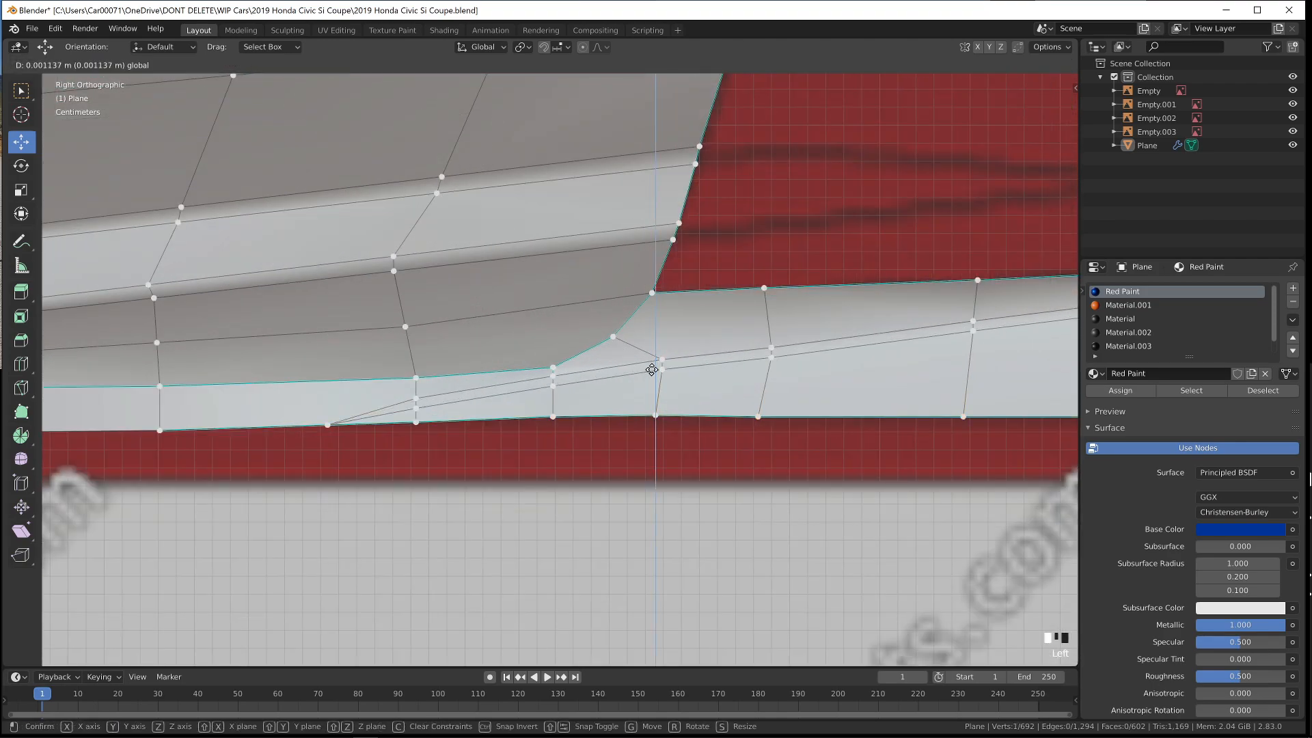
pyautogui.moveTo(653, 369); pyautogui.dragTo(653, 368)
pyautogui.rightClick(758, 416)
pyautogui.moveTo(761, 366); pyautogui.dragTo(762, 363)
pyautogui.rightClick(928, 419)
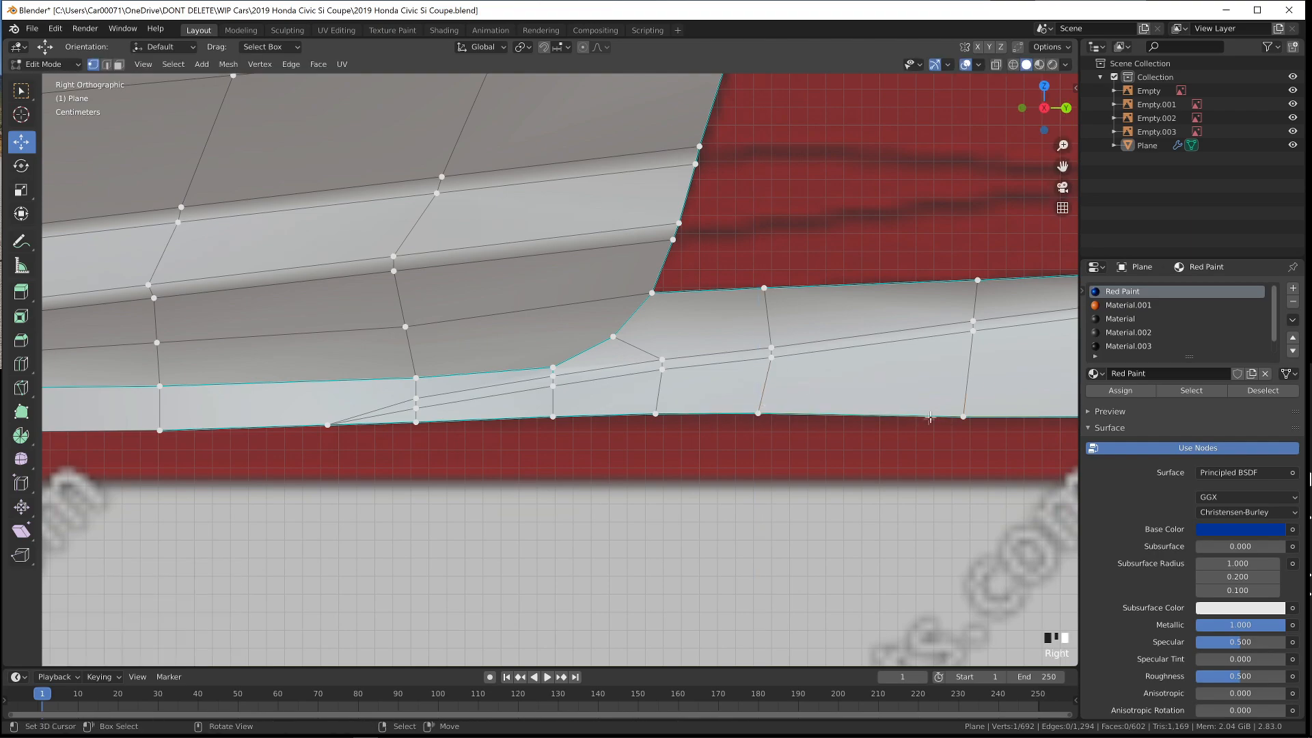
pyautogui.moveTo(963, 363); pyautogui.dragTo(965, 361)
# Adjust the rear end vertex and another vertex of the sill's bottom edge along Z, the latter by about 0.0004 m
pyautogui.keyDown('shift'); pyautogui.moveTo(966, 365); pyautogui.dragTo(543, 382, button='middle'); pyautogui.keyUp('shift')
pyautogui.rightClick(747, 433)
pyautogui.moveTo(749, 390); pyautogui.dragTo(751, 382)
pyautogui.rightClick(334, 431)
pyautogui.moveTo(336, 387); pyautogui.dragTo(333, 390)
pyautogui.hotkey('alt', 'Tab')
pyautogui.press('Tab')
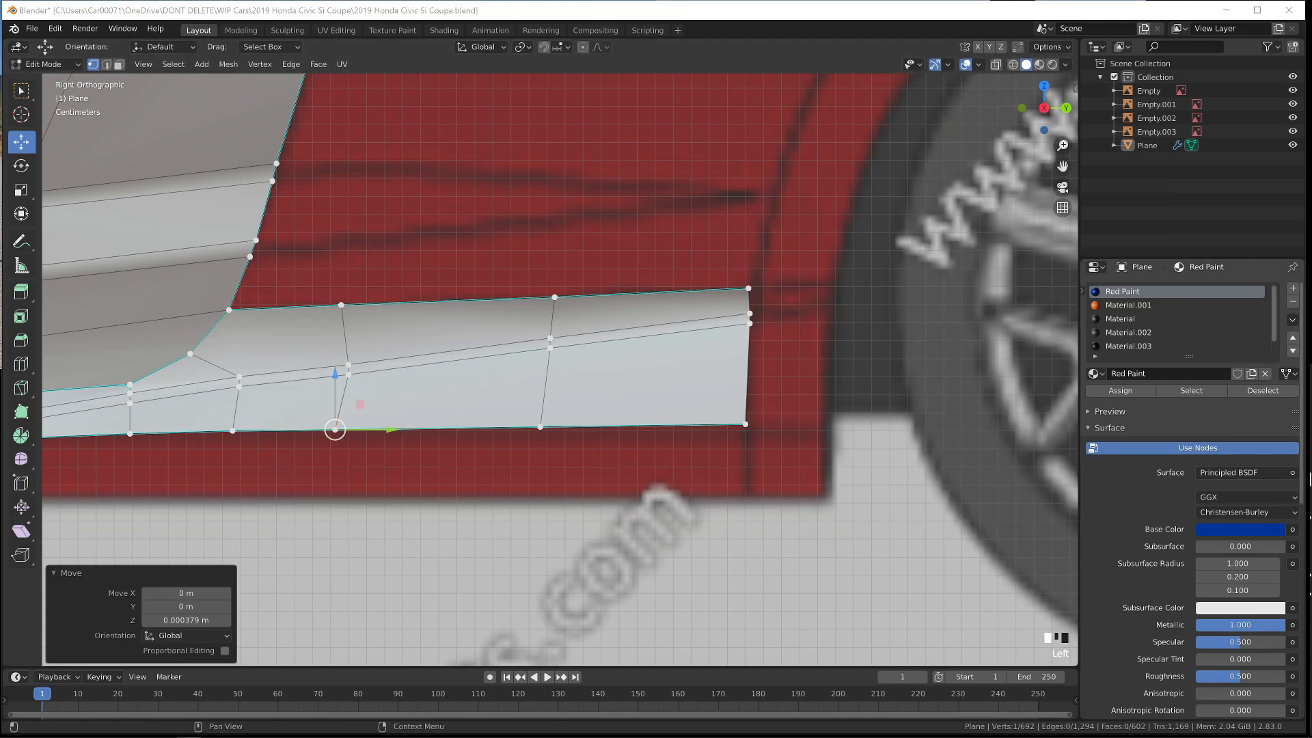
# Fine-tune the heights of the two bottom-edge vertices beneath the door's lower rear corner along Z
pyautogui.click(662, 367)
pyautogui.press('z')
pyautogui.scroll(-3, 469, 344)
pyautogui.keyDown('shift'); pyautogui.moveTo(469, 344); pyautogui.dragTo(721, 368, button='middle'); pyautogui.keyUp('shift')
pyautogui.press('z')
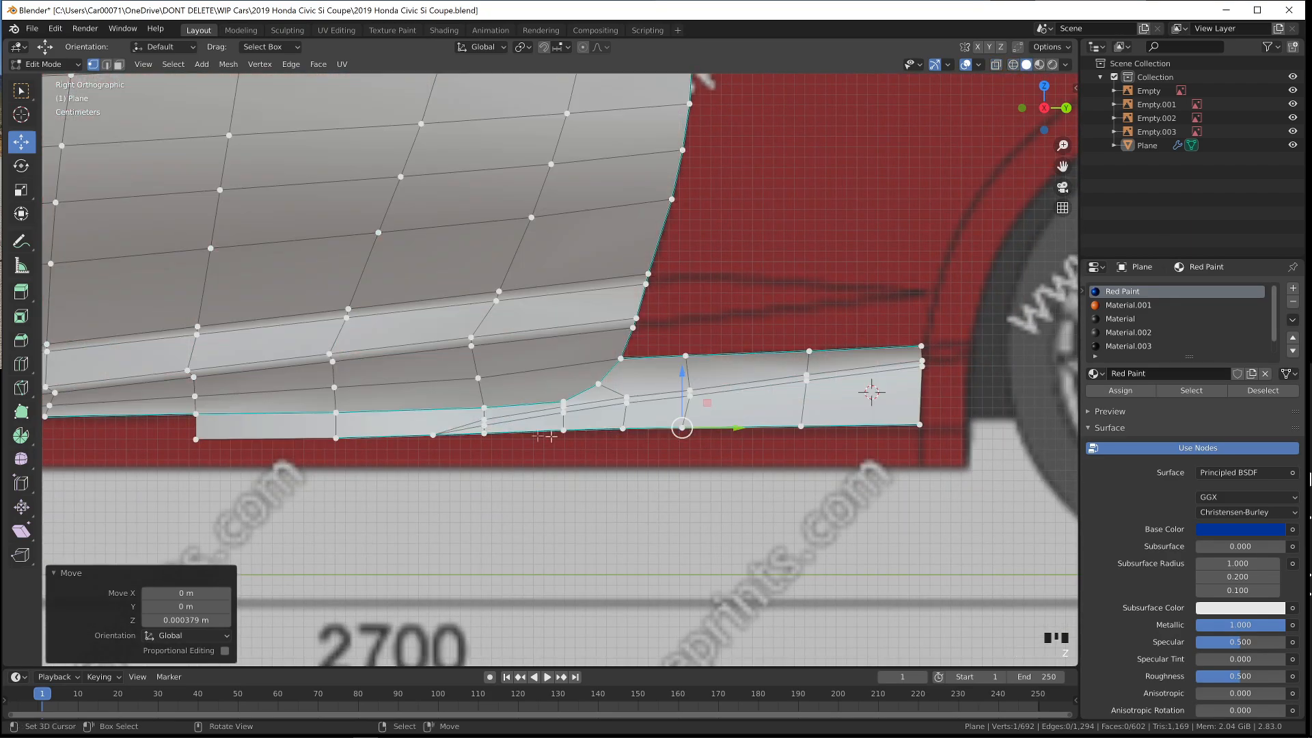
pyautogui.rightClick(563, 431)
pyautogui.moveTo(565, 399); pyautogui.dragTo(565, 400)
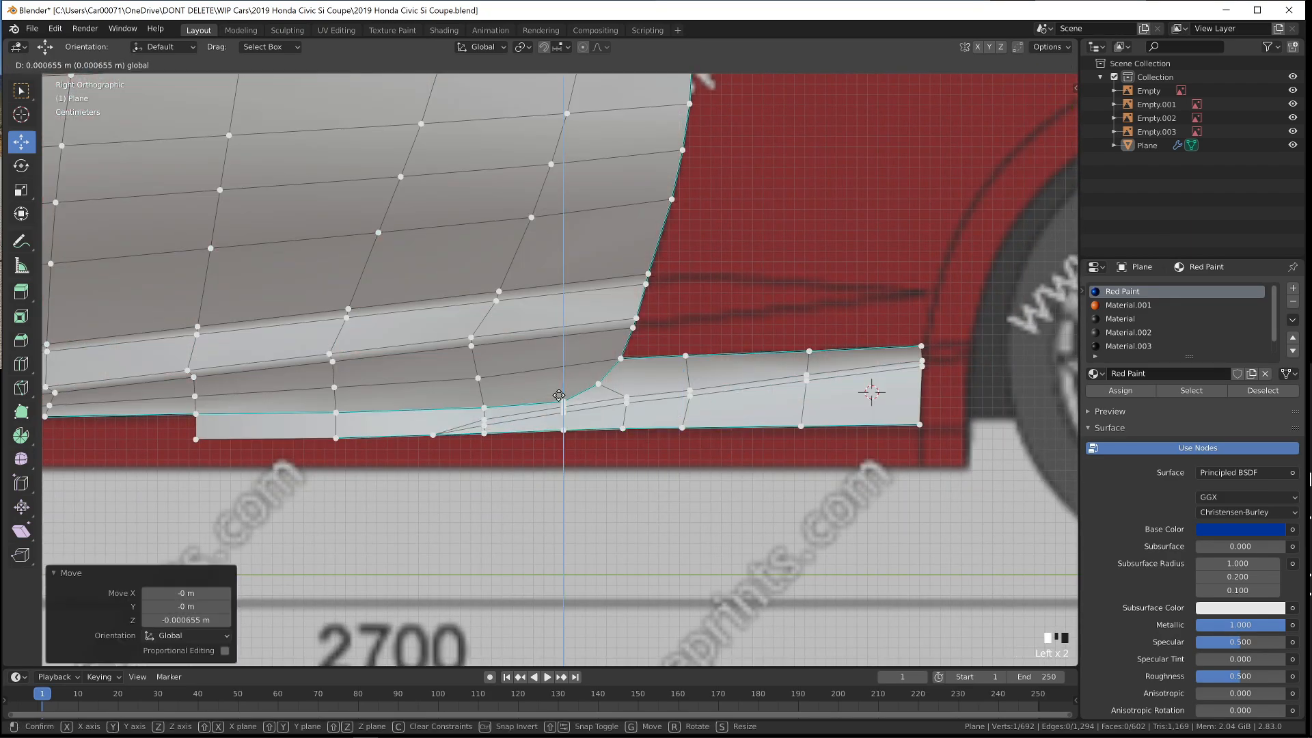
pyautogui.click(559, 395)
pyautogui.click(622, 428)
pyautogui.click(622, 403)
pyautogui.click(561, 394)
pyautogui.press('g')
pyautogui.press('z')
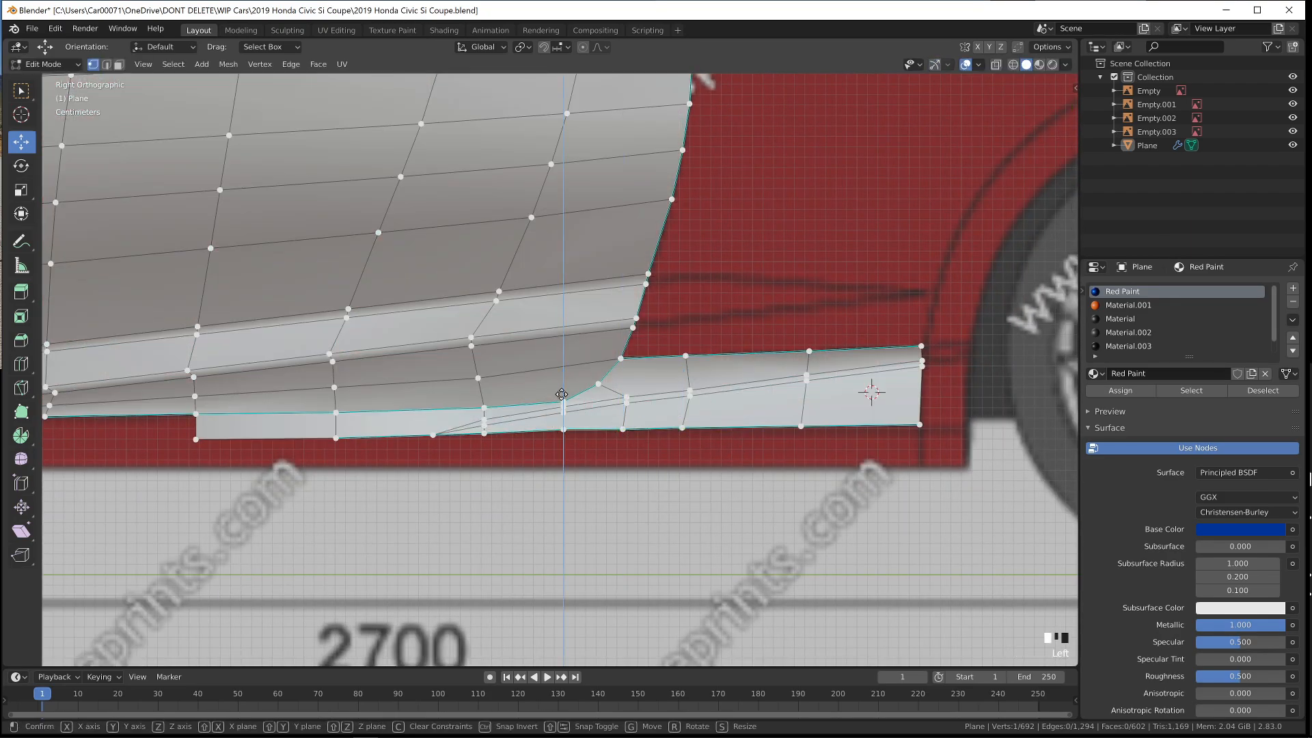
pyautogui.moveTo(561, 394); pyautogui.dragTo(562, 395)
# Inspect the sill's evened bottom edge in material preview from the side and at an angle
pyautogui.press('z')
pyautogui.click(562, 460)
pyautogui.press('Tab')
pyautogui.scroll(-2, 562, 490)
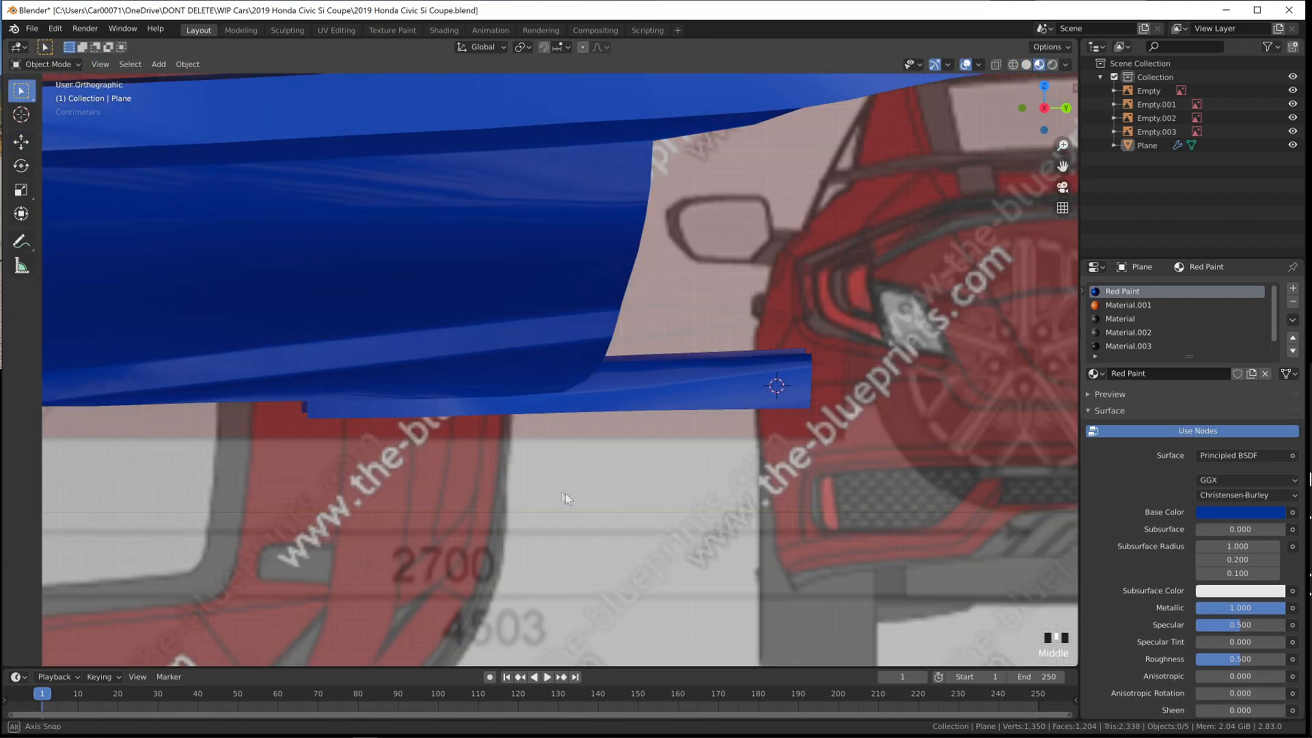
pyautogui.press('Tab')
pyautogui.moveTo(588, 491); pyautogui.dragTo(795, 488, button='middle')
pyautogui.press('Tab')
# Extrude the rear part of the sill's bottom edge down about 0.0038 m and shift it about 0.0011 m along X
pyautogui.press('KP_3')
pyautogui.press('Tab')
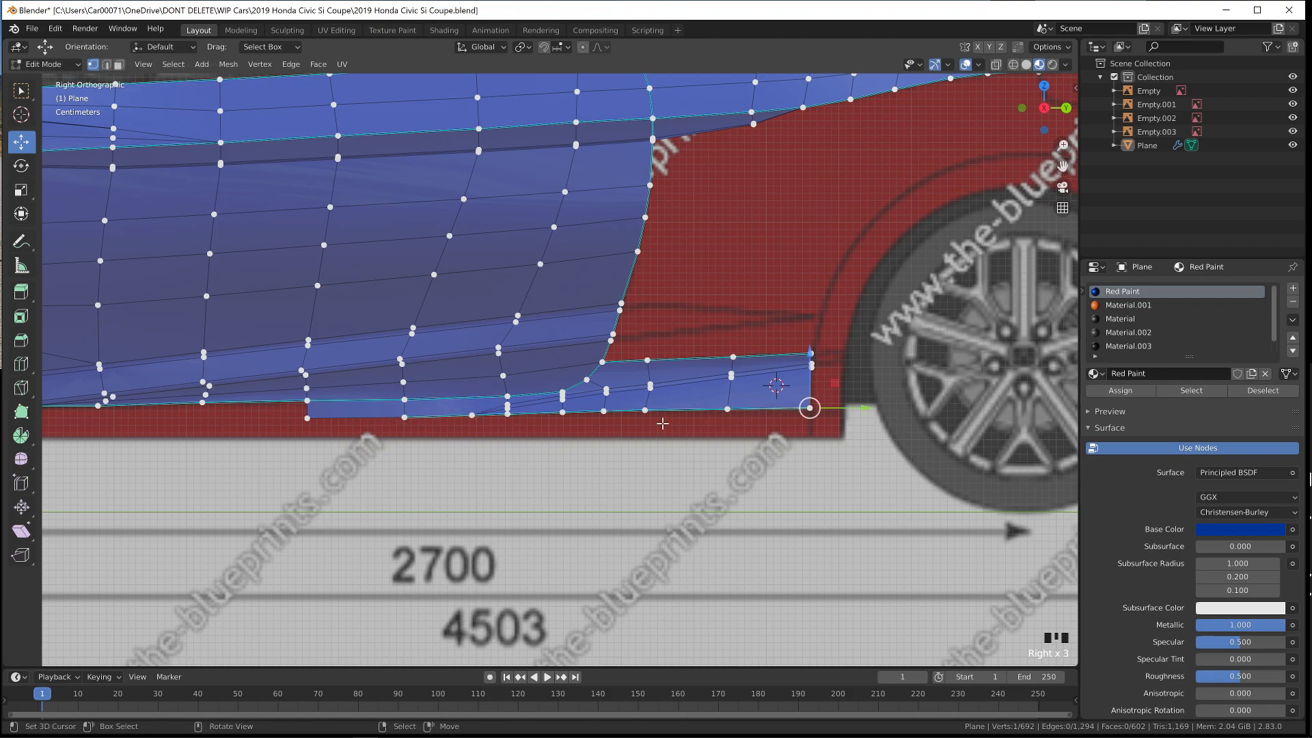
pyautogui.keyDown('ctrl'); pyautogui.click(471, 414); pyautogui.keyUp('ctrl')
pyautogui.scroll(3, 759, 472)
pyautogui.press('e')
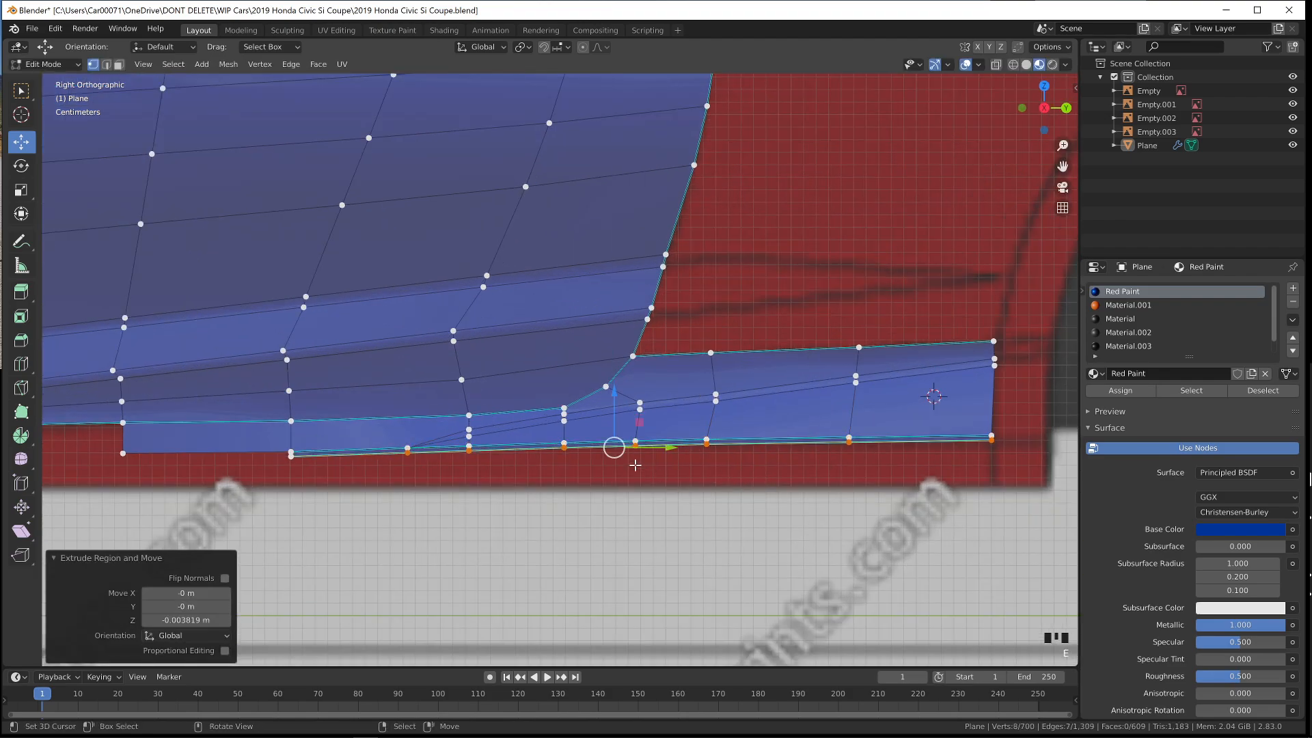
pyautogui.moveTo(646, 470); pyautogui.dragTo(779, 463, button='middle')
pyautogui.press('g')
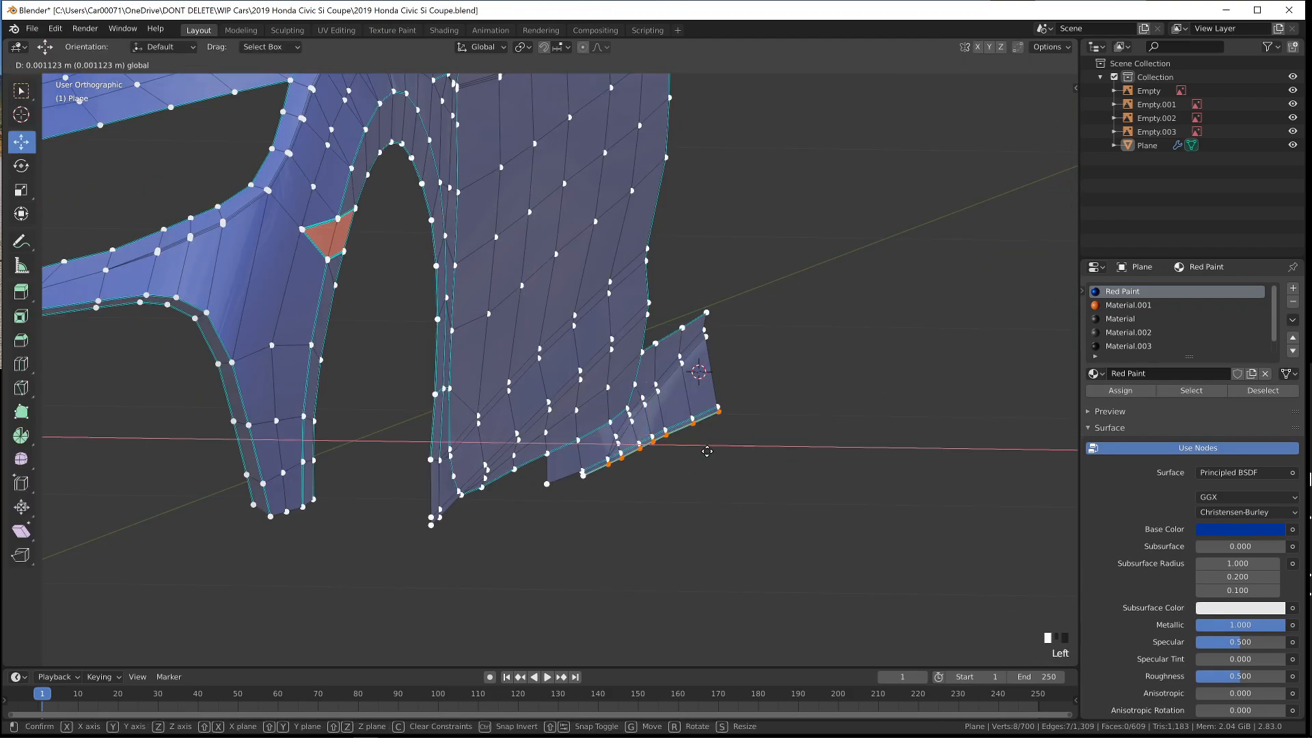
pyautogui.click(707, 450)
# Clear the sharp marks from the extruded bottom edges on the rear part of the sill
pyautogui.click(580, 470)
pyautogui.moveTo(606, 500); pyautogui.dragTo(542, 518, button='middle')
pyautogui.hotkey('shift', 'z')
pyautogui.press('c')
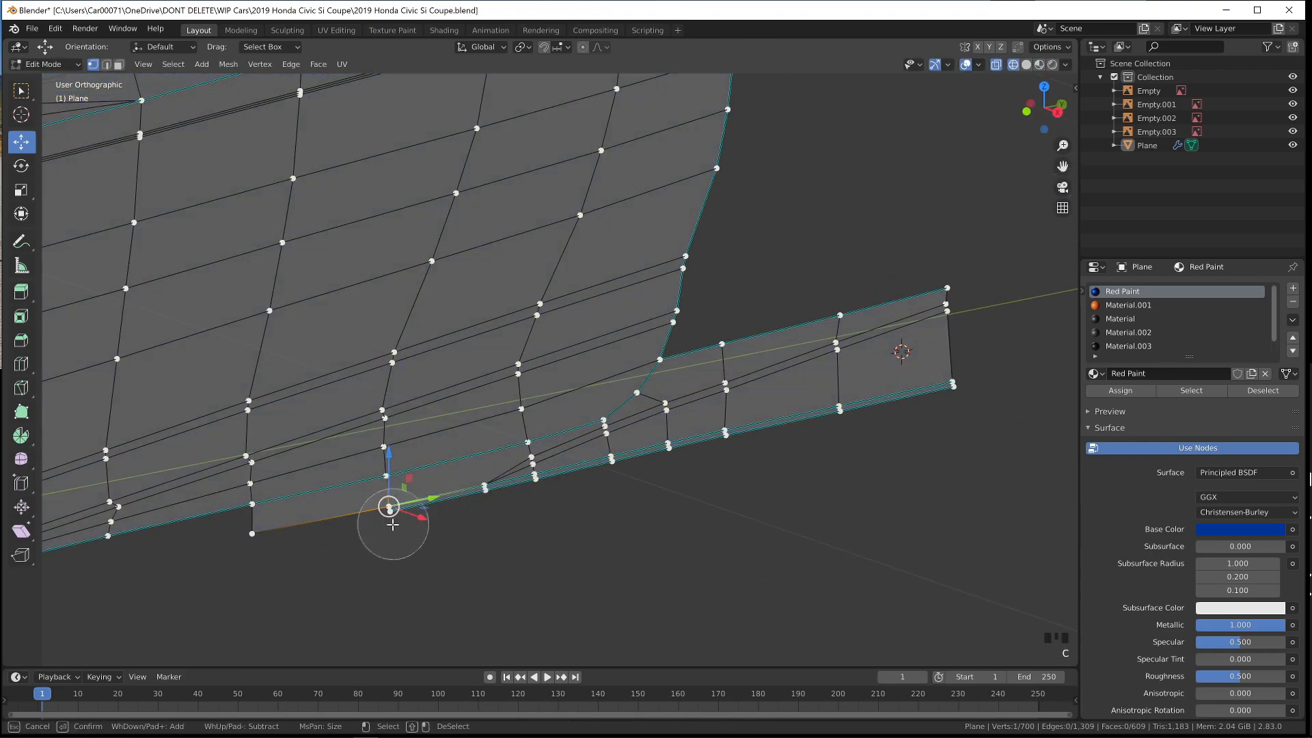
pyautogui.rightClick(535, 492)
pyautogui.hotkey('ctrl', 'e')
pyautogui.click(530, 518)
pyautogui.press('z')
pyautogui.click(759, 507)
pyautogui.press('Tab')
pyautogui.press('KP_3')
pyautogui.press('Tab')
# Extrude the bottom edge behind the front wheel down about 0.020 m and flatten it with a Z scale of 0
pyautogui.click(990, 438)
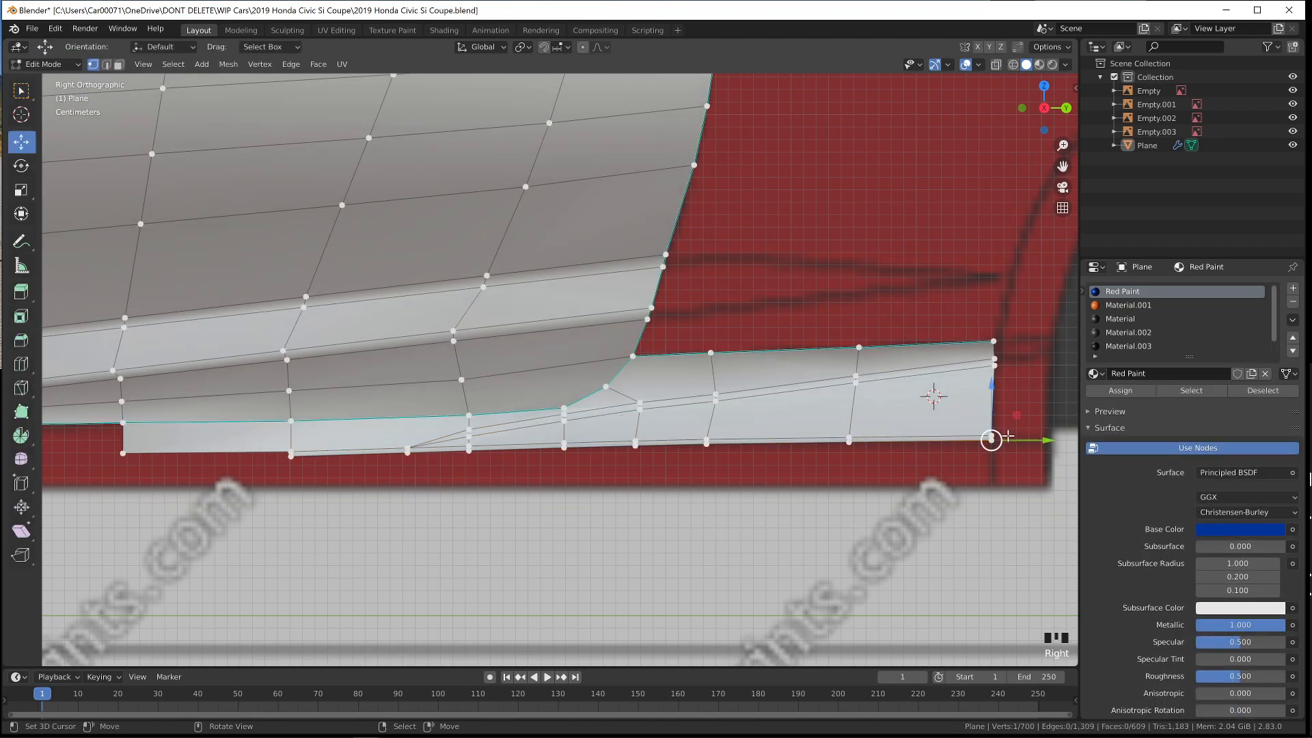
pyautogui.scroll(-2, 185, 492)
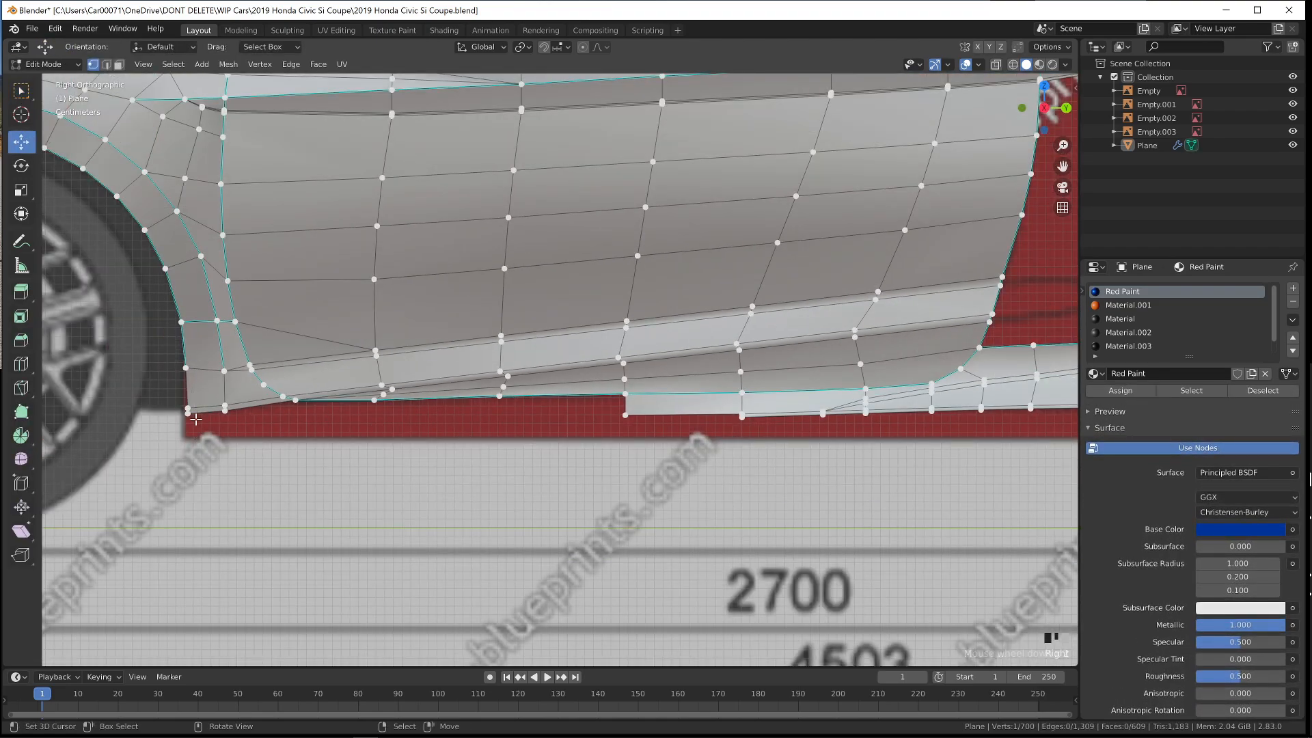
pyautogui.rightClick(193, 418)
pyautogui.scroll(2, 382, 431)
pyautogui.keyDown('ctrl'); pyautogui.rightClick(470, 420); pyautogui.keyUp('ctrl')
pyautogui.keyDown('shift'); pyautogui.moveTo(473, 443); pyautogui.dragTo(702, 402, button='middle'); pyautogui.keyUp('shift')
pyautogui.press('e')
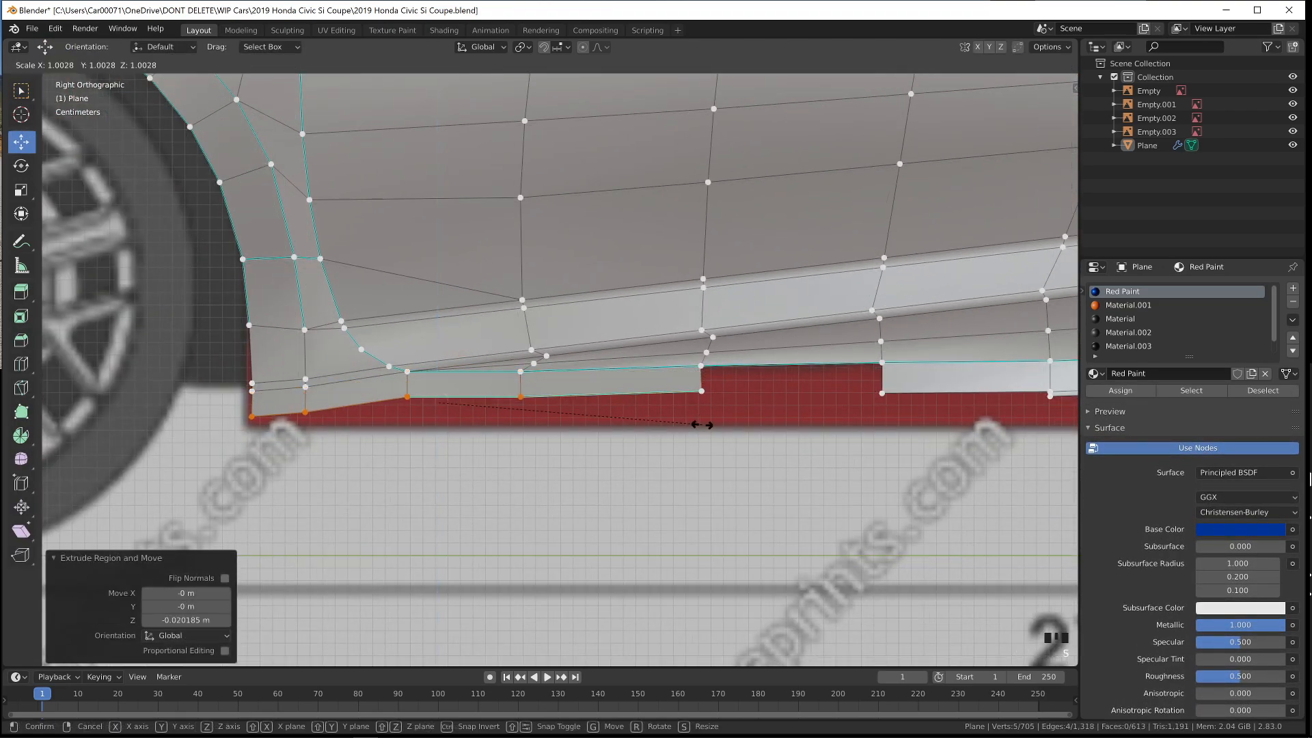
pyautogui.press('0')
pyautogui.press('Return')
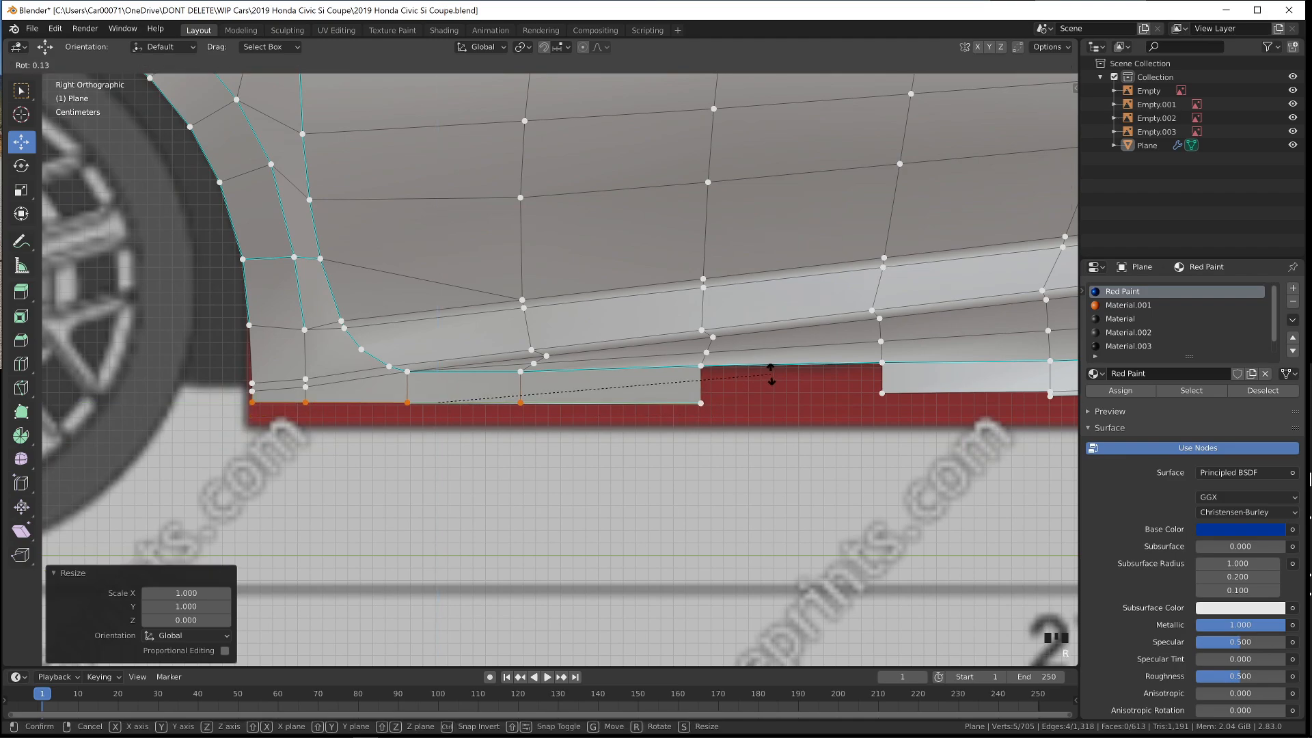
# Rotate the new front sill edge slightly to follow the sill line and clear its sharp marks
pyautogui.click(778, 367)
pyautogui.press('r')
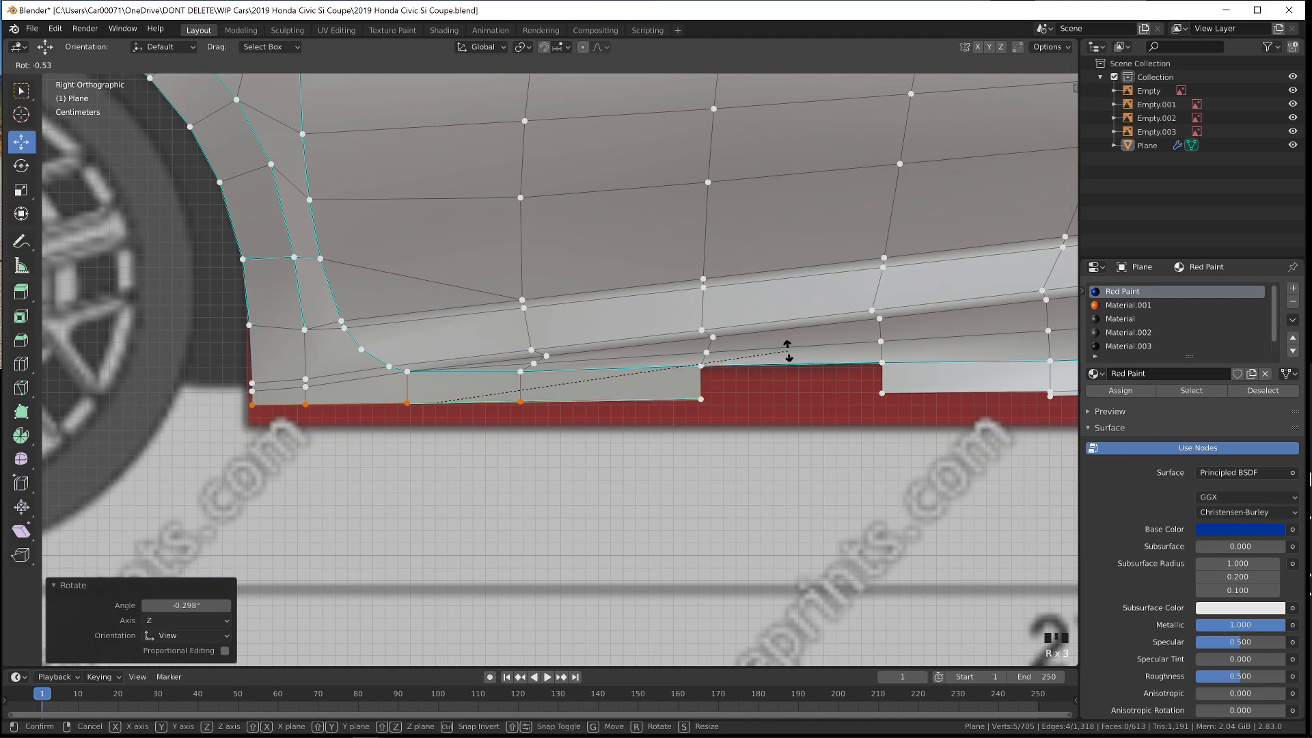
pyautogui.click(775, 368)
pyautogui.hotkey('ctrl', 'e')
pyautogui.click(777, 367)
# Fill the gap between the front and rear sill sections with a new face
pyautogui.moveTo(778, 369); pyautogui.dragTo(654, 408, button='middle')
pyautogui.moveTo(657, 424); pyautogui.dragTo(660, 422)
pyautogui.rightClick(656, 348)
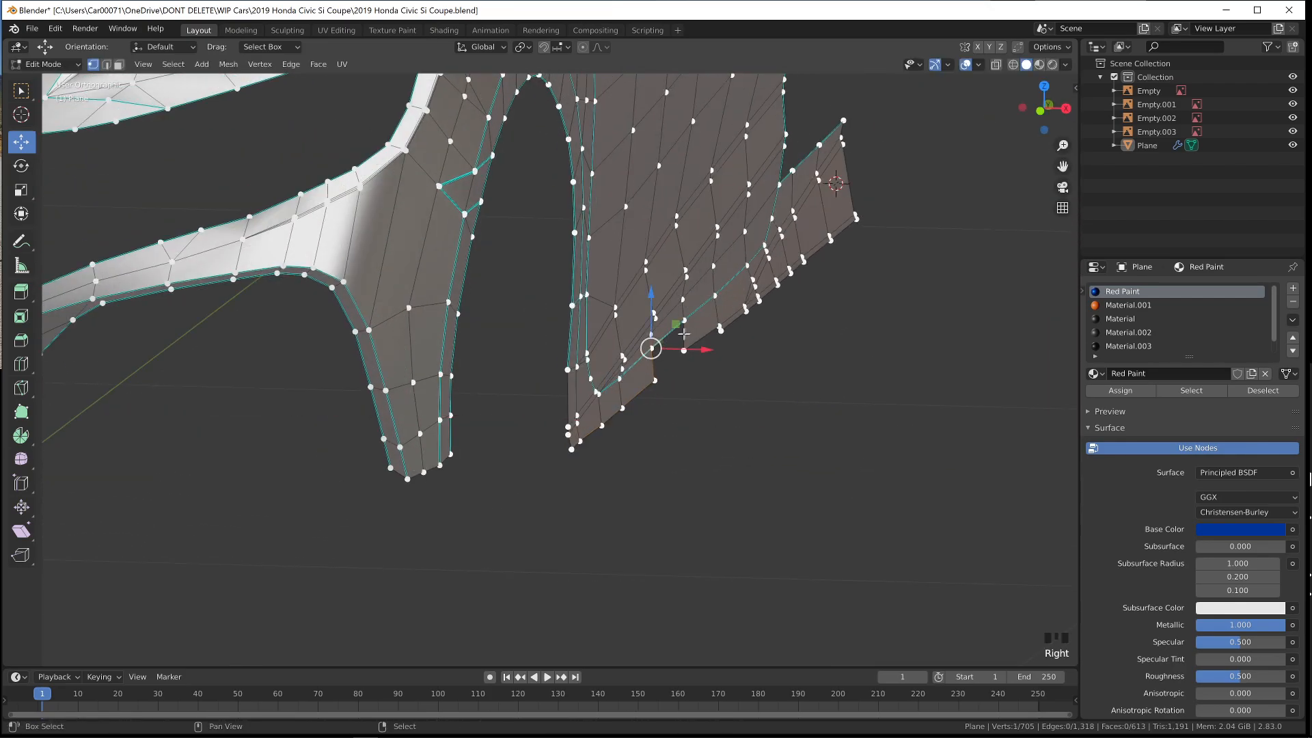
pyautogui.keyDown('shift'); pyautogui.rightClick(686, 327); pyautogui.keyUp('shift')
pyautogui.press('f')
# Merge the two overlapping bottom-edge vertices where the front and rear sill sections meet, using At Last
pyautogui.press('Tab')
pyautogui.press('KP_3')
pyautogui.press('Tab')
pyautogui.scroll(-1, 722, 385)
pyautogui.scroll(-2, 722, 384)
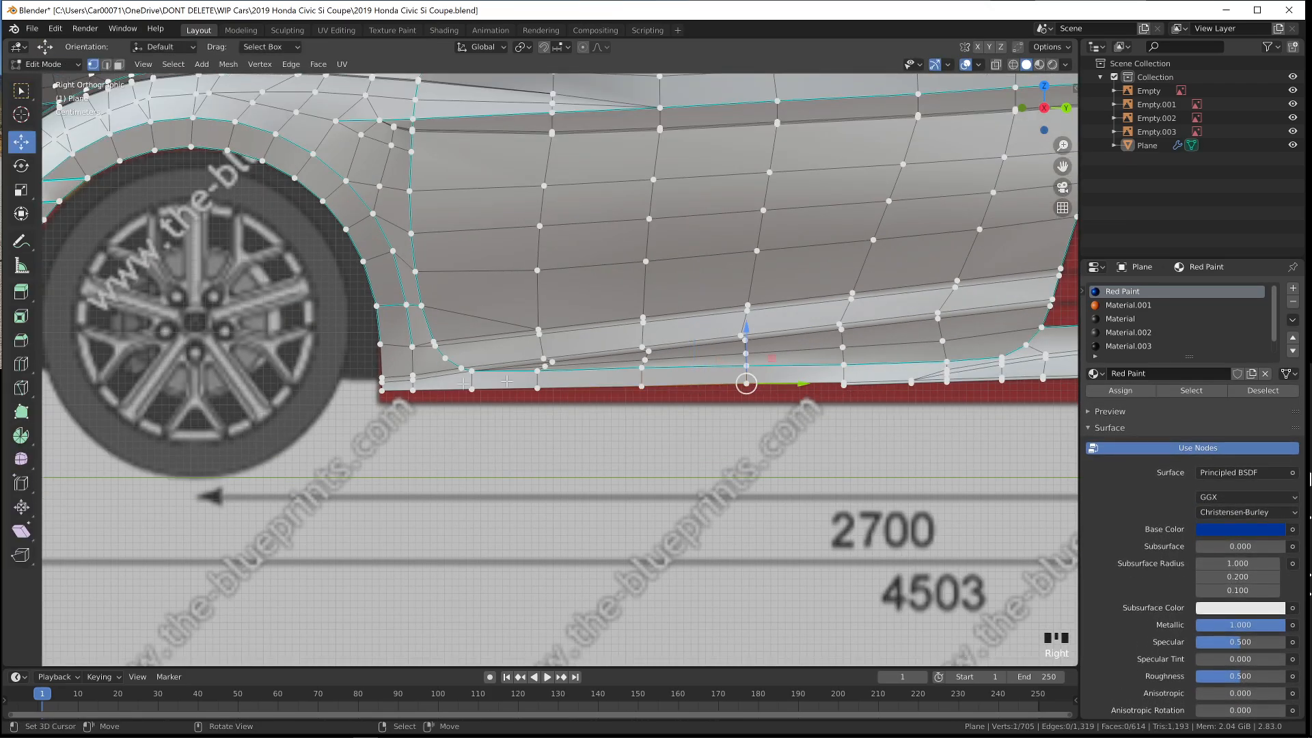
pyautogui.keyDown('ctrl'); pyautogui.rightClick(382, 390); pyautogui.keyUp('ctrl')
pyautogui.scroll(1, 844, 419)
pyautogui.press('Tab')
pyautogui.press('Tab')
pyautogui.rightClick(901, 390)
pyautogui.keyDown('shift'); pyautogui.rightClick(900, 384); pyautogui.keyUp('shift')
pyautogui.press('l')
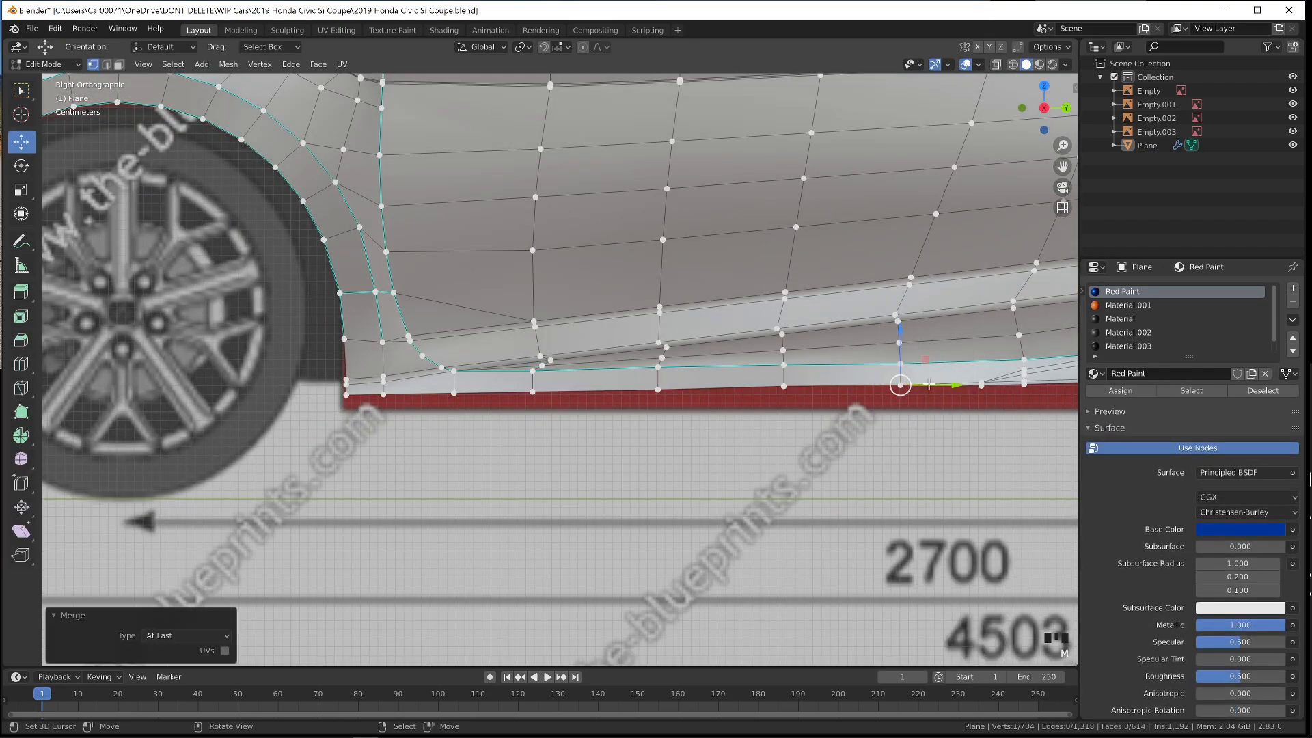
# Extrude the sill's entire bottom edge from the front wheel arch to the rear end down about 0.029 m
pyautogui.keyDown('shift'); pyautogui.moveTo(751, 402); pyautogui.dragTo(353, 418, button='middle'); pyautogui.keyUp('shift')
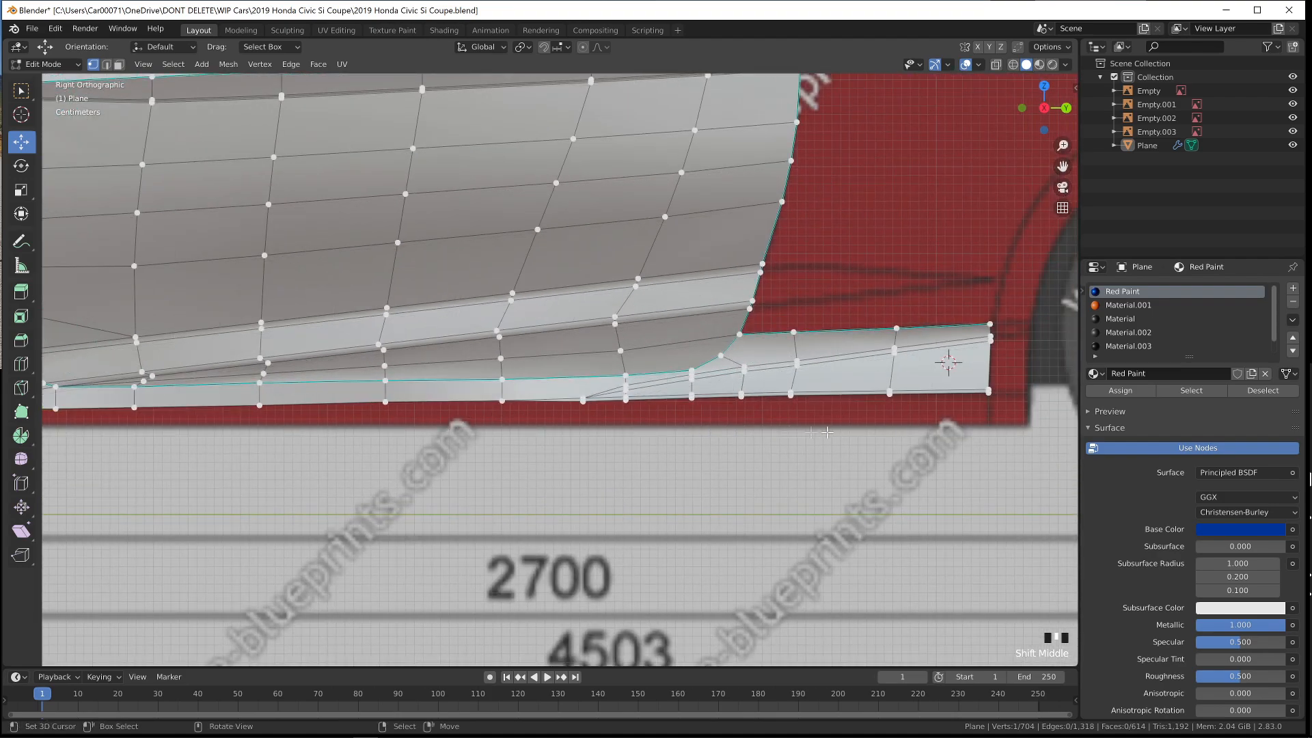
pyautogui.keyDown('ctrl'); pyautogui.rightClick(992, 402); pyautogui.keyUp('ctrl')
pyautogui.press('e')
pyautogui.press('z')
pyautogui.click(992, 429)
pyautogui.scroll(-3, 992, 428)
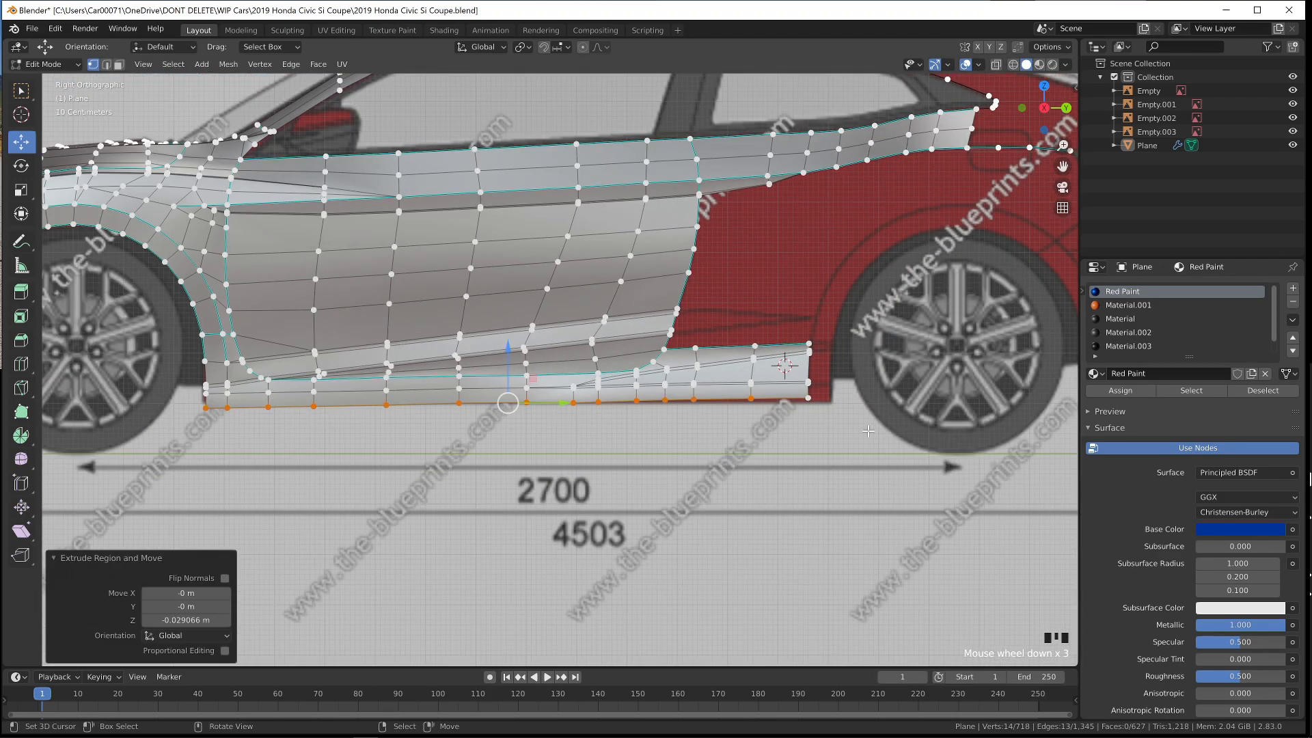
# Flatten the extruded bottom edge with a Z scale of 0 and raise it about 0.0014 m along Z
pyautogui.press('z')
pyautogui.press('0')
pyautogui.press('Return')
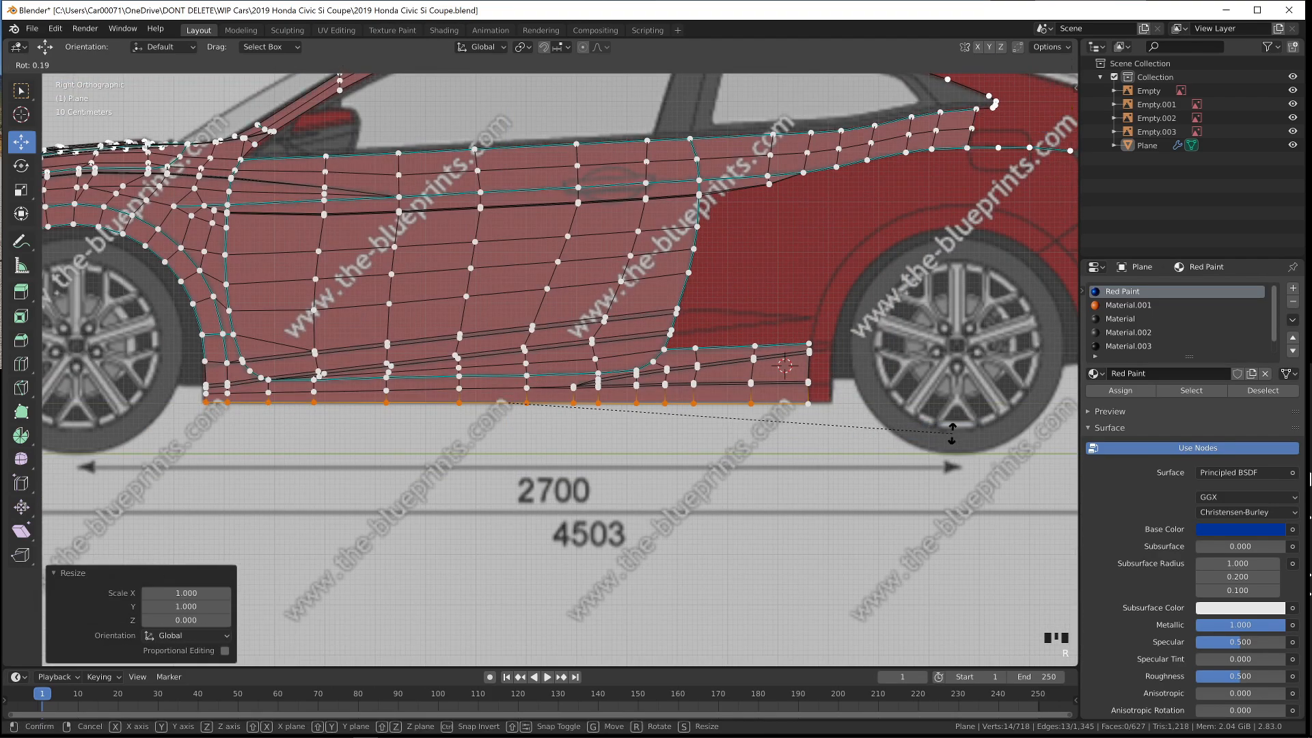
pyautogui.click(965, 408)
pyautogui.hotkey('alt', 'z')
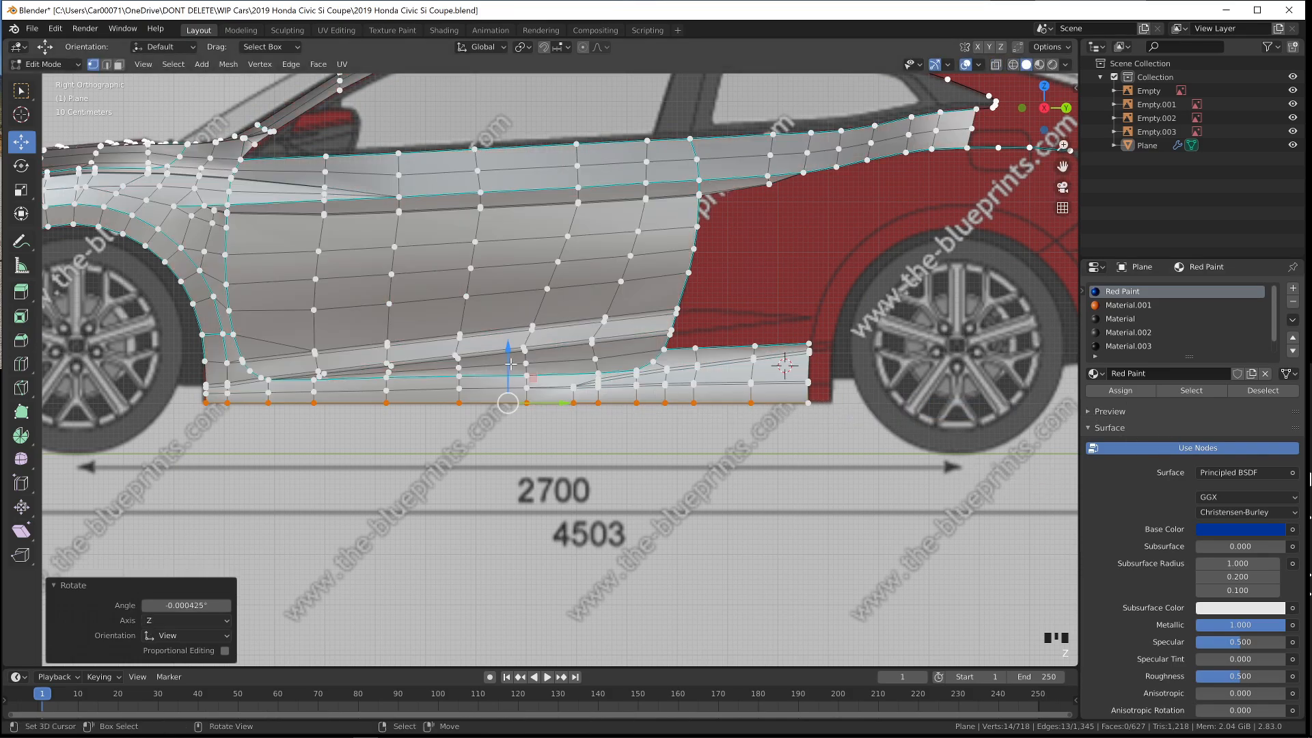
pyautogui.click(513, 349)
pyautogui.moveTo(514, 349); pyautogui.dragTo(768, 414, button='middle')
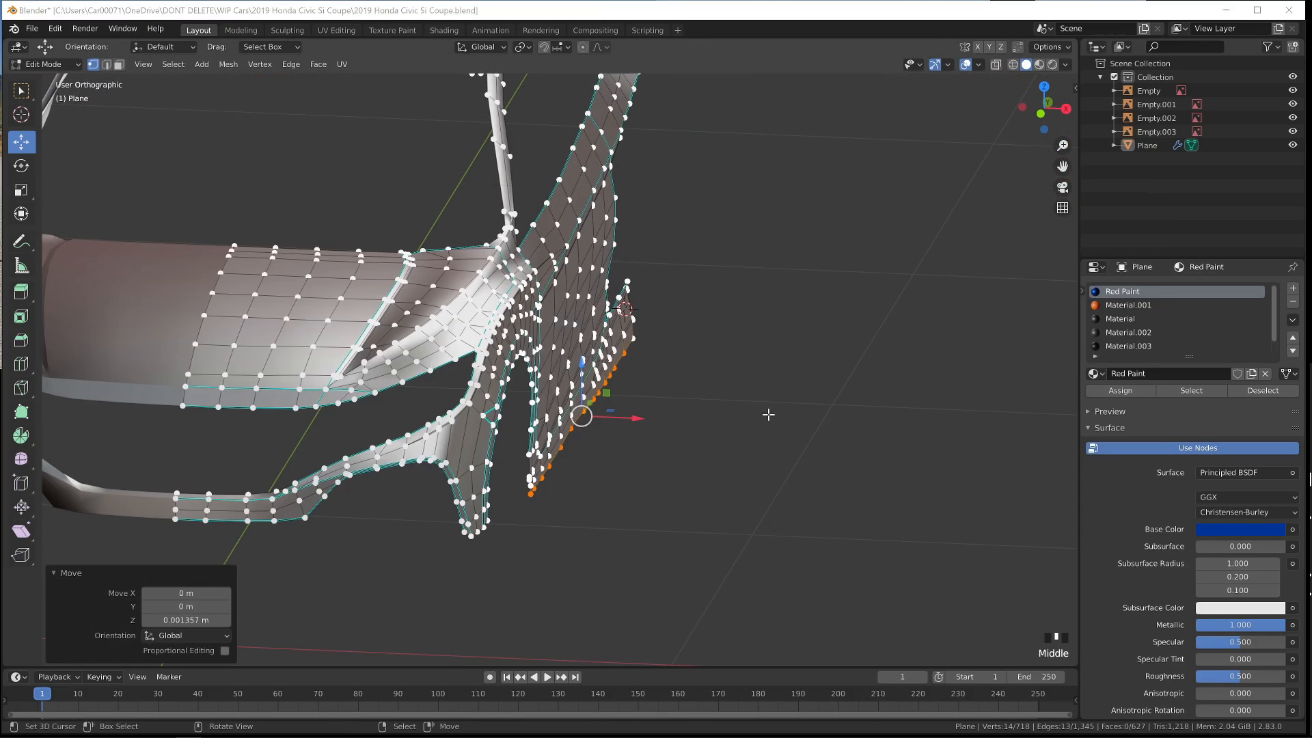
# Compare with the reference photo and move the sill's bottom edge about 0.0082 m inward along X
pyautogui.hotkey('alt', 'Tab')
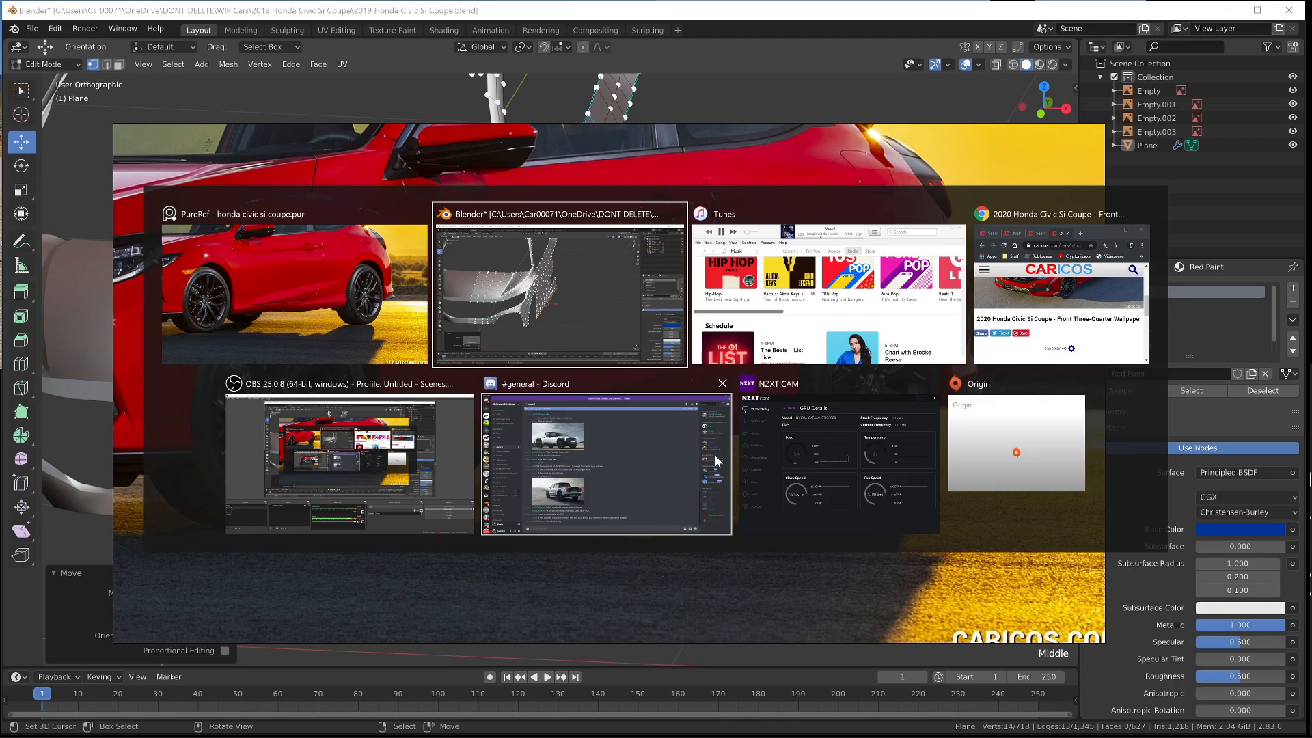
pyautogui.hotkey('alt', 'Tab')
pyautogui.hotkey('alt', 'Tab')
pyautogui.hotkey('alt', 'Tab')
pyautogui.hotkey('alt', 'Tab')
pyautogui.hotkey('alt', 'Tab')
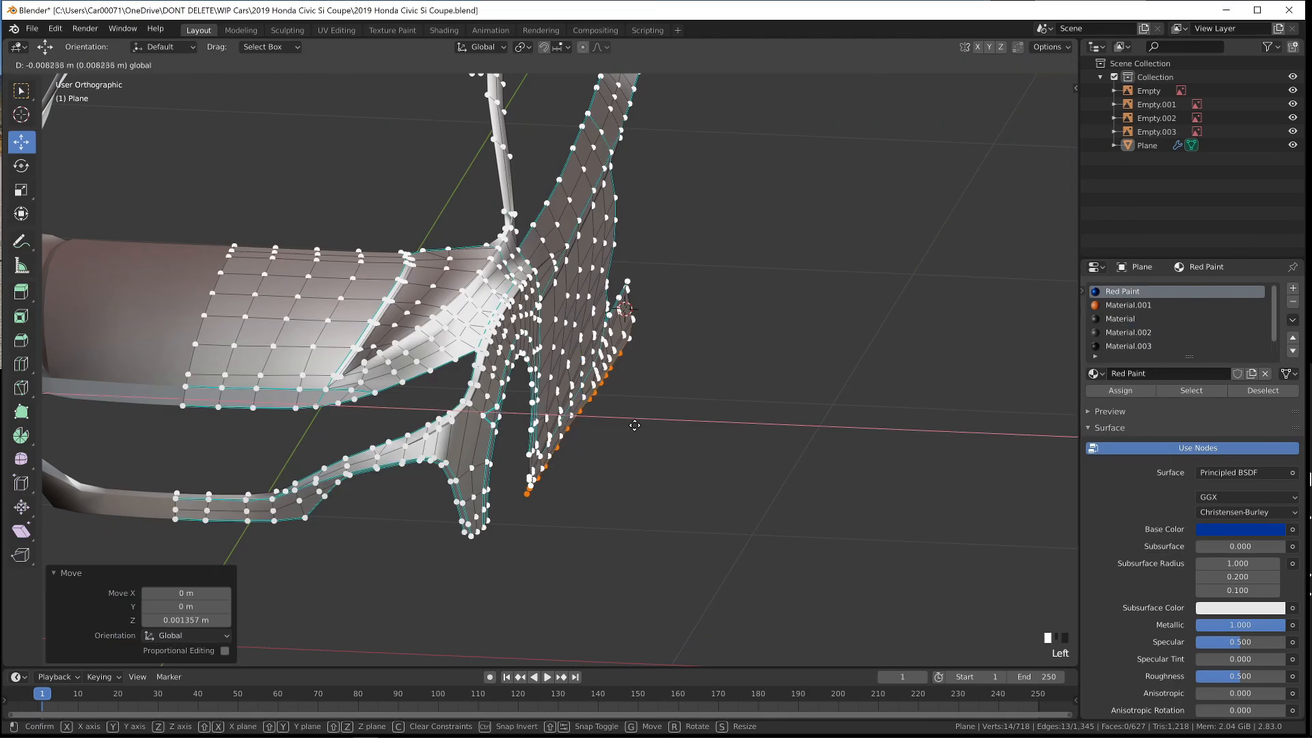
pyautogui.click(634, 425)
# Add one centred loop cut along the lower sill strip and shift it about 0.0008 m along X
pyautogui.moveTo(635, 425); pyautogui.dragTo(613, 411, button='middle')
pyautogui.hotkey('ctrl', 'r')
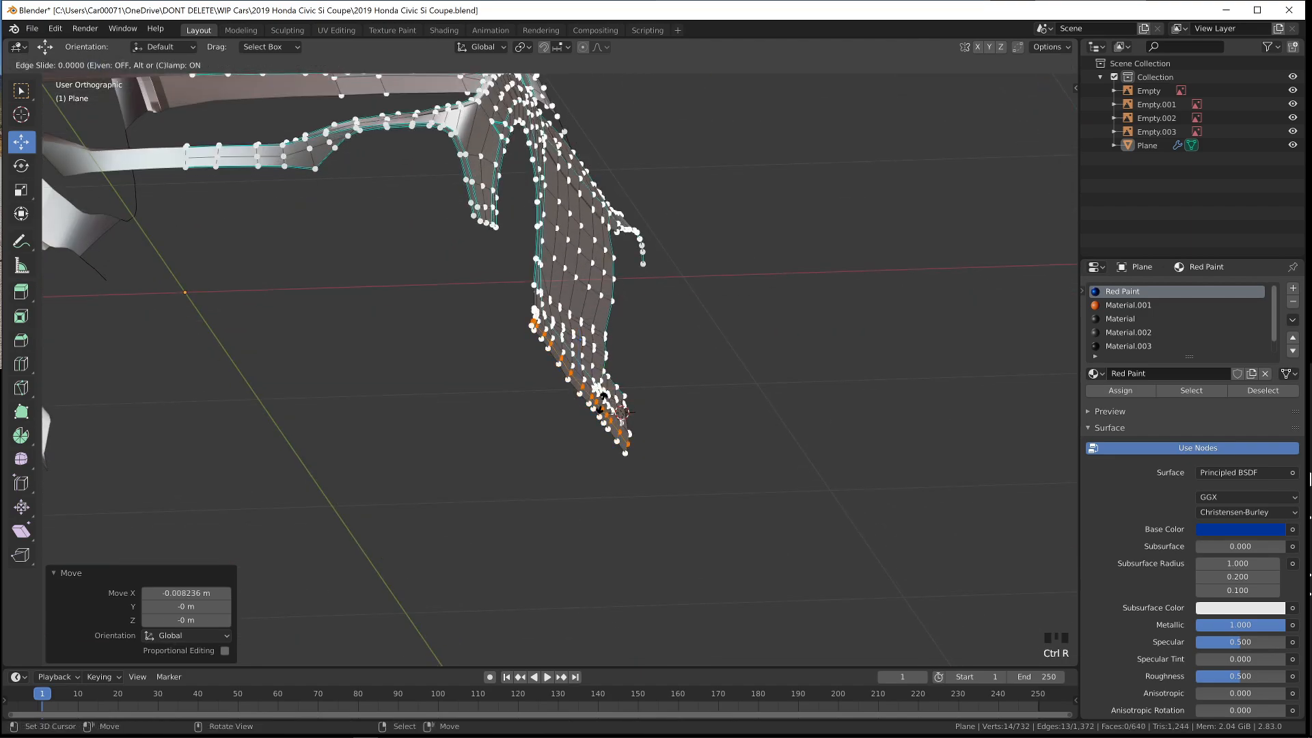
pyautogui.click(603, 396)
pyautogui.scroll(3, 603, 396)
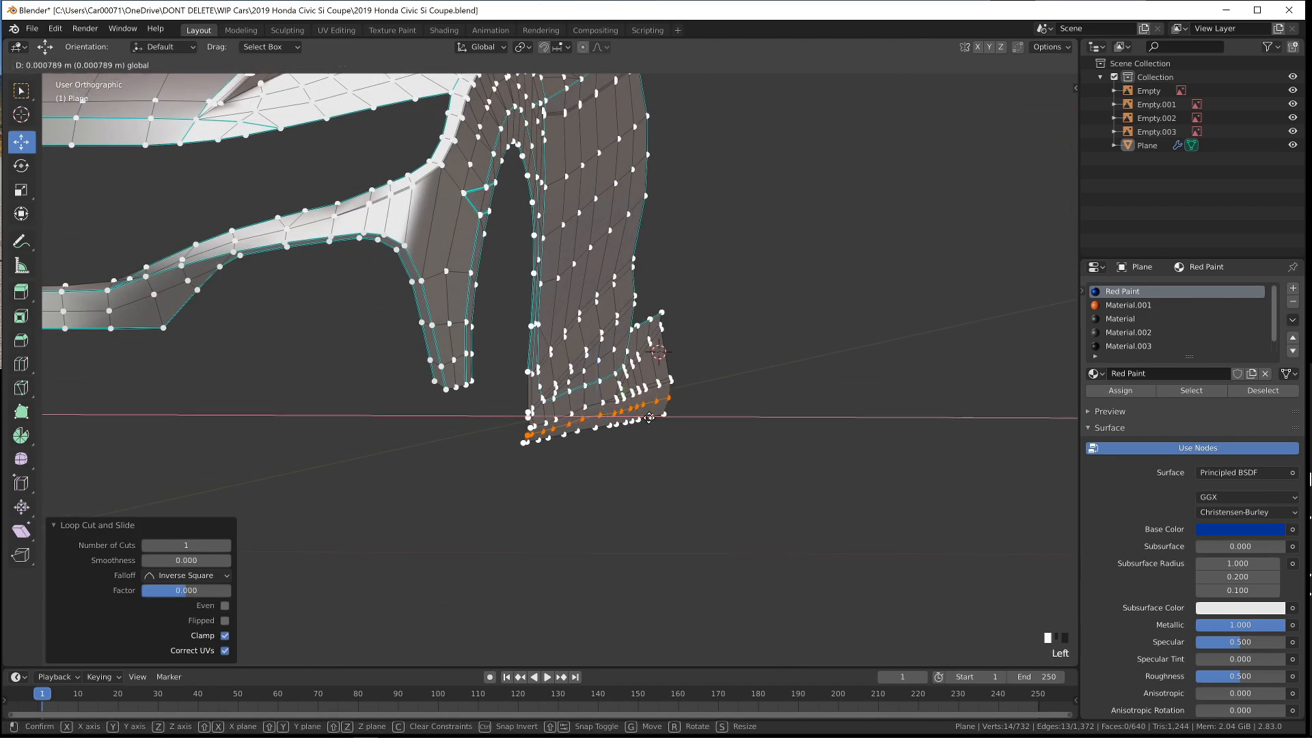
pyautogui.moveTo(650, 417); pyautogui.dragTo(649, 417)
# Inspect the rounded lower sill in object mode and along its length in the side view
pyautogui.press('Tab')
pyautogui.press('z')
pyautogui.moveTo(635, 529); pyautogui.dragTo(557, 535, button='middle')
pyautogui.press('a')
pyautogui.press('a')
pyautogui.press('z')
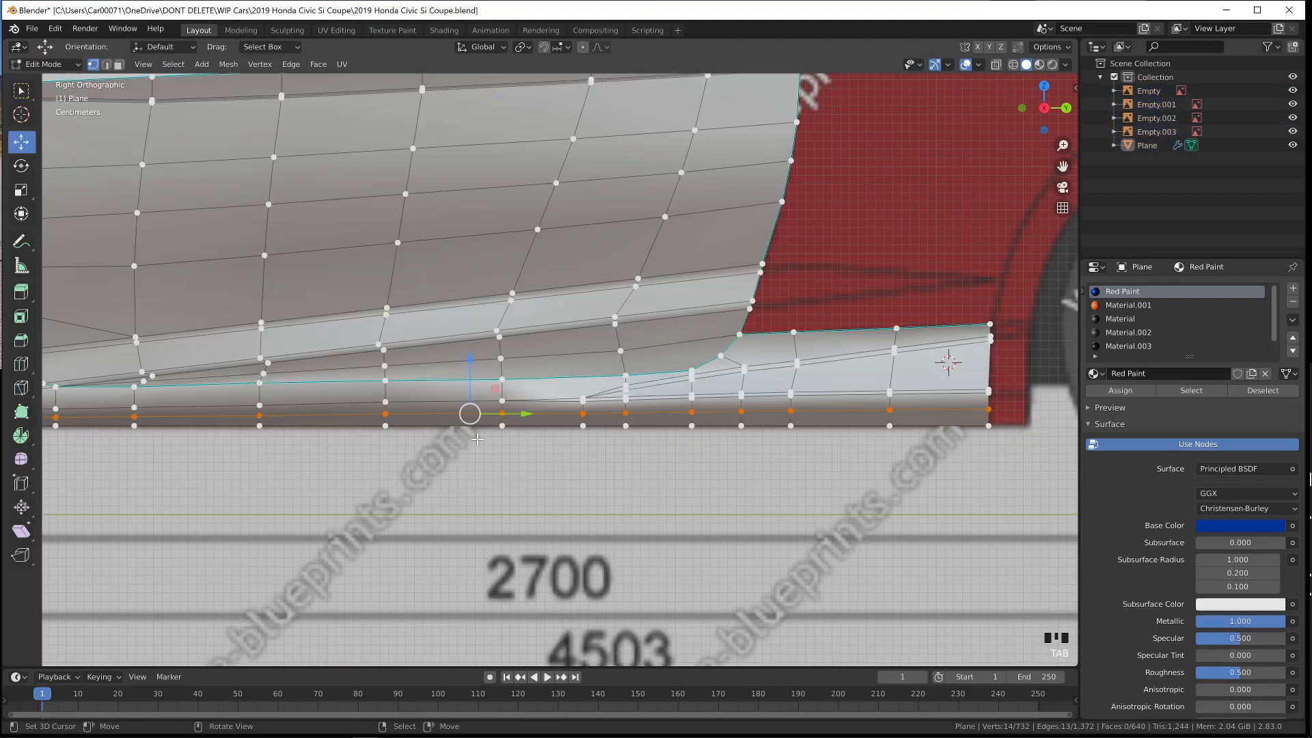
pyautogui.press('Tab')
pyautogui.press('Tab')
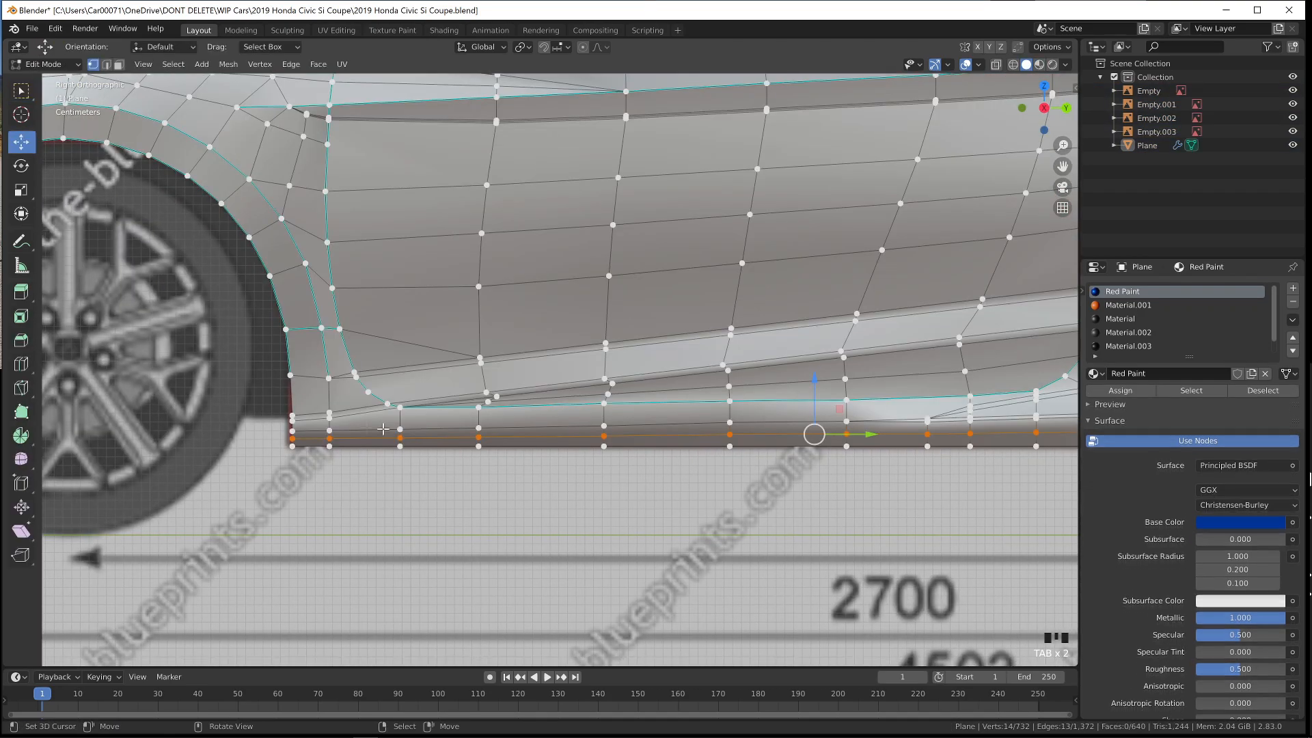
# Merge two neighbouring vertices at the sill's front end behind the wheel arch, using At Last
pyautogui.press('Tab')
pyautogui.moveTo(369, 460); pyautogui.dragTo(485, 452, button='middle')
pyautogui.scroll(2, 485, 453)
pyautogui.press('Tab')
pyautogui.rightClick(478, 452)
pyautogui.keyDown('shift'); pyautogui.rightClick(470, 467); pyautogui.keyUp('shift')
pyautogui.click(476, 475)
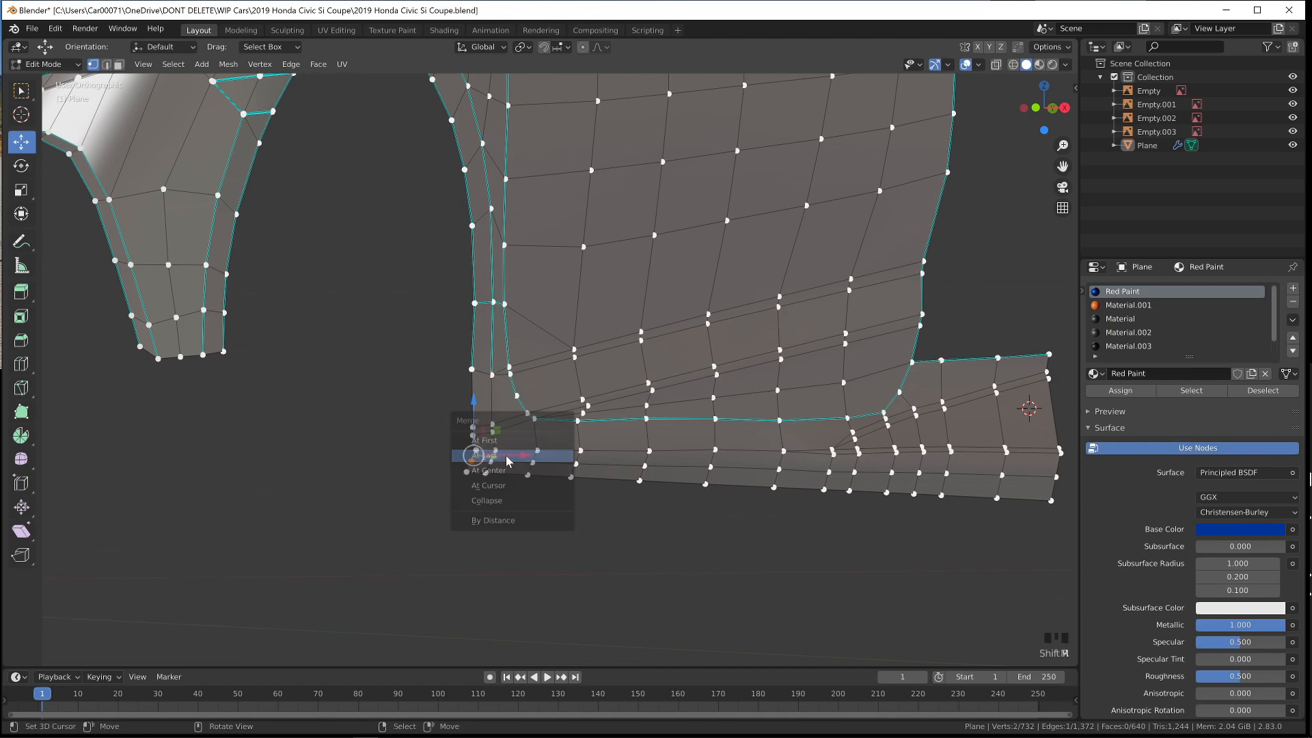
pyautogui.click(508, 455)
# Merge further closely spaced vertex pairs along the front part of the sill
pyautogui.press('Tab')
pyautogui.press('Tab')
pyautogui.press('Tab')
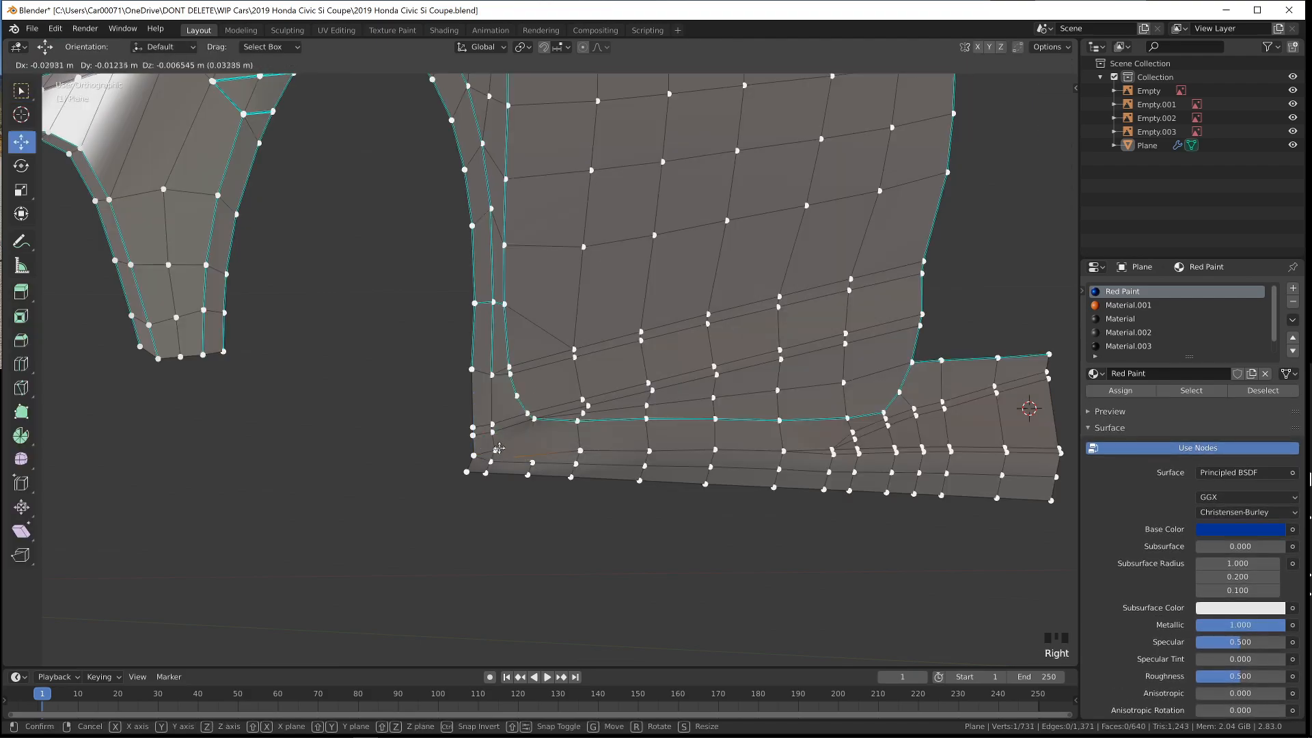
pyautogui.press('Tab')
pyautogui.press('Tab')
pyautogui.press('Tab')
pyautogui.press('Tab')
pyautogui.press('m')
pyautogui.click(522, 469)
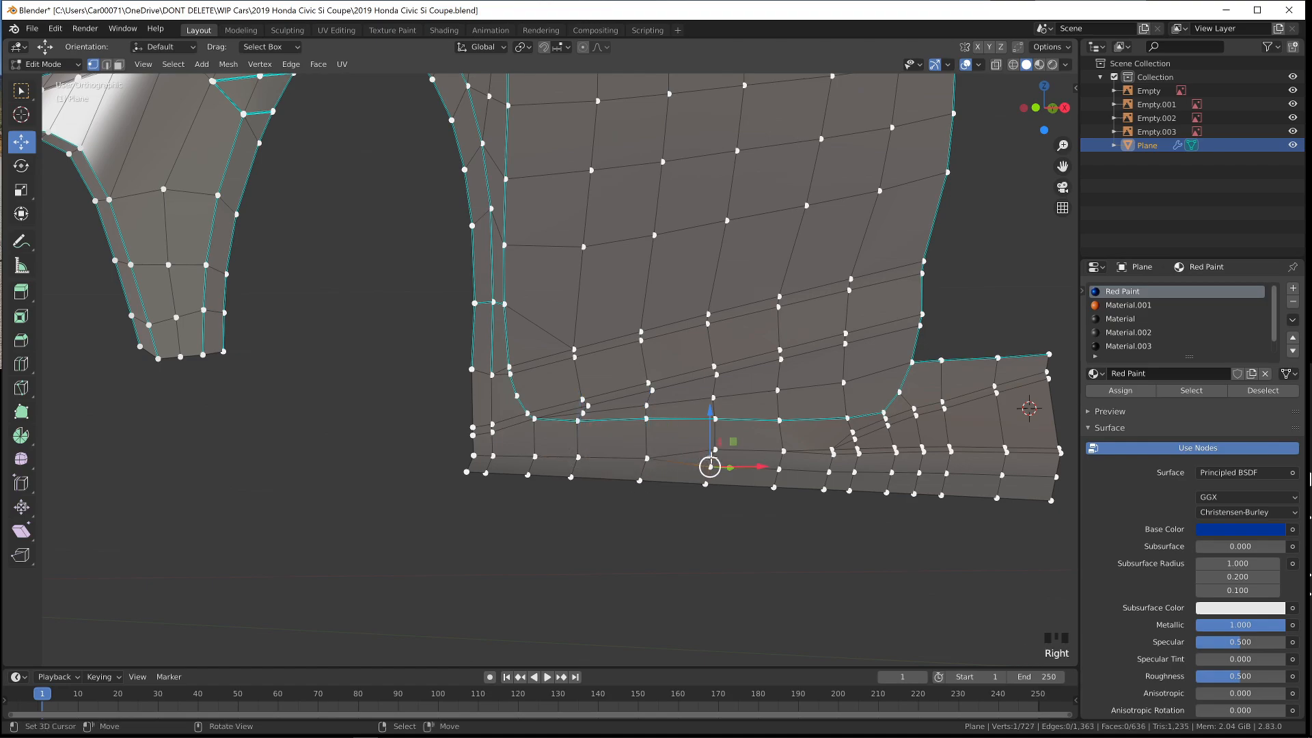
# Examine the shading of the merged sill in object mode and material preview from several angles
pyautogui.press('Tab')
pyautogui.press('z')
pyautogui.moveTo(762, 530); pyautogui.dragTo(770, 570, button='middle')
pyautogui.press('Tab')
pyautogui.press('Tab')
pyautogui.press('Tab')
pyautogui.moveTo(746, 491)
pyautogui.mouseDown(button='middle')
pyautogui.moveTo(734, 466)
pyautogui.moveTo(745, 481)
pyautogui.moveTo(444, 523)
pyautogui.moveTo(615, 526)
pyautogui.mouseUp(button='middle')
pyautogui.scroll(-4, 745, 481)
pyautogui.press('z')
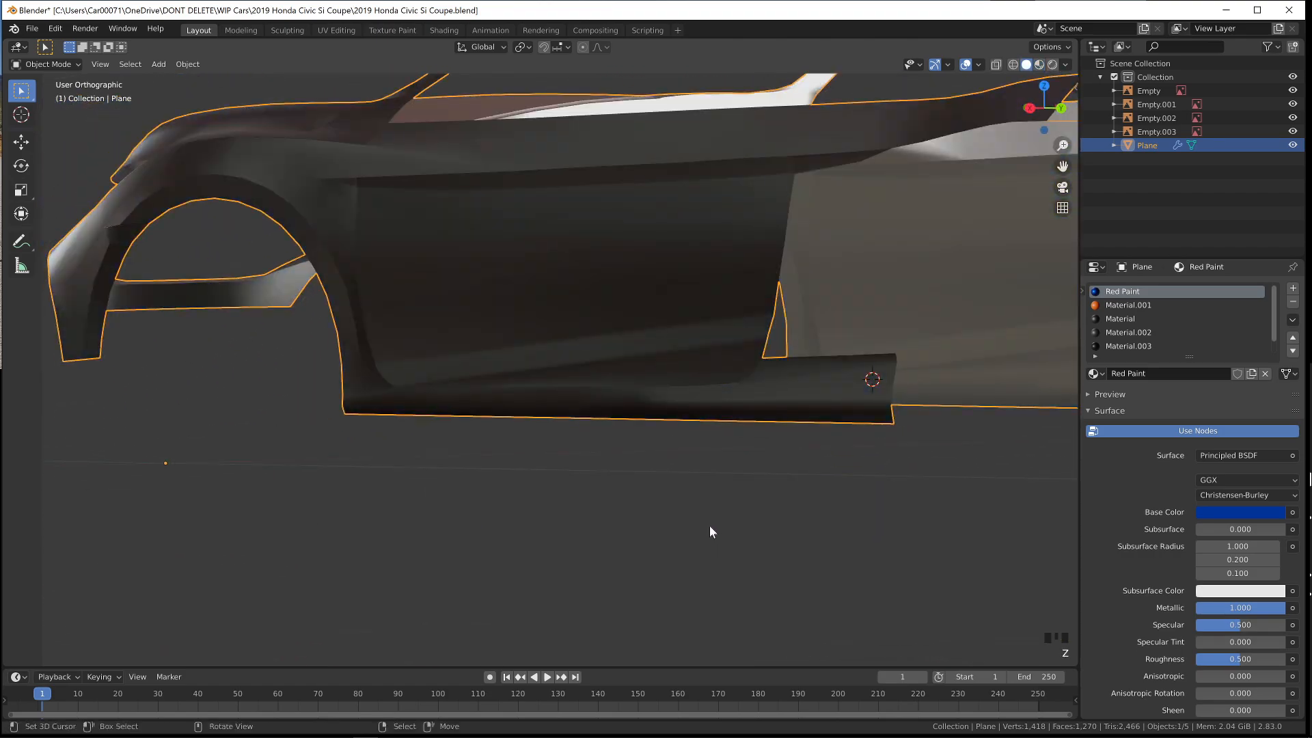
# Undo the latest vertex merges along the sill
pyautogui.scroll(3, 709, 526)
pyautogui.moveTo(709, 526); pyautogui.dragTo(771, 507, button='middle')
pyautogui.press('KP_3')
pyautogui.hotkey('ctrl', 'z')
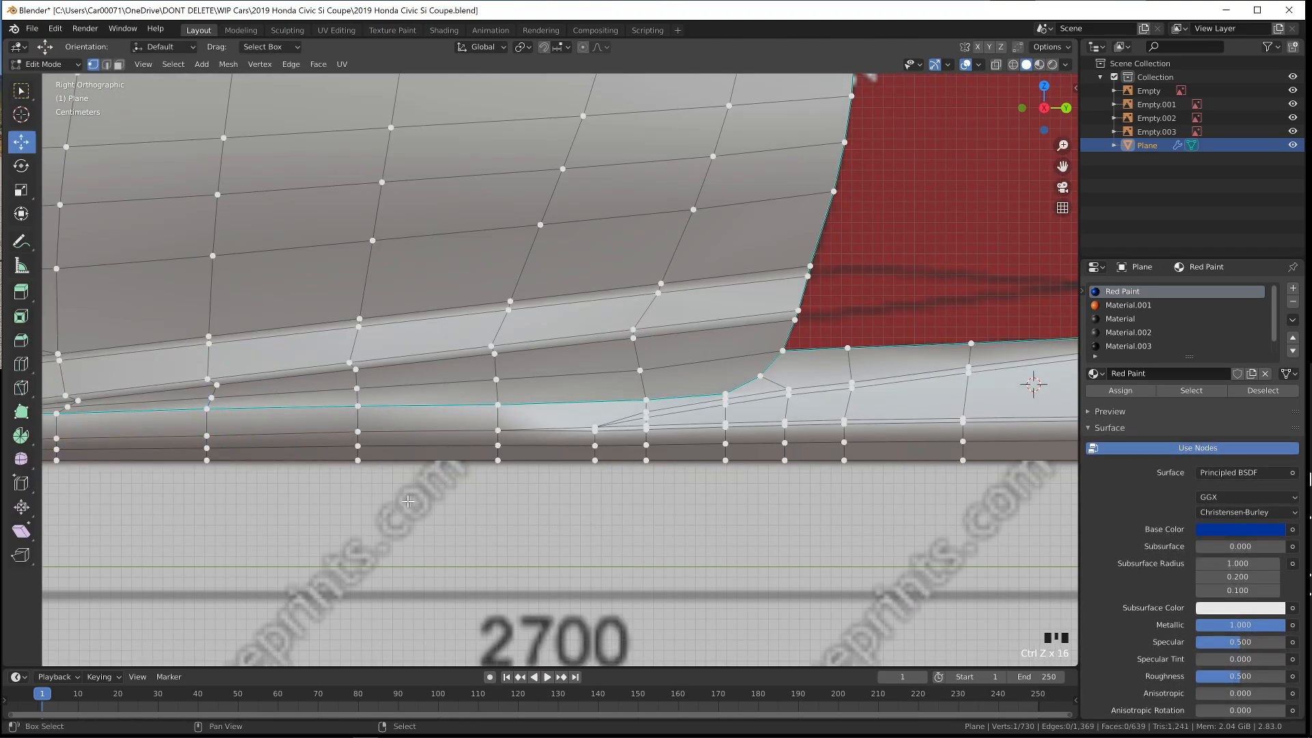
# Undo the earlier vertex merges at the sill's front end behind the wheel arch
pyautogui.keyDown('shift'); pyautogui.moveTo(408, 501); pyautogui.dragTo(853, 518, button='middle'); pyautogui.keyUp('shift')
pyautogui.press('Tab')
pyautogui.press('Tab')
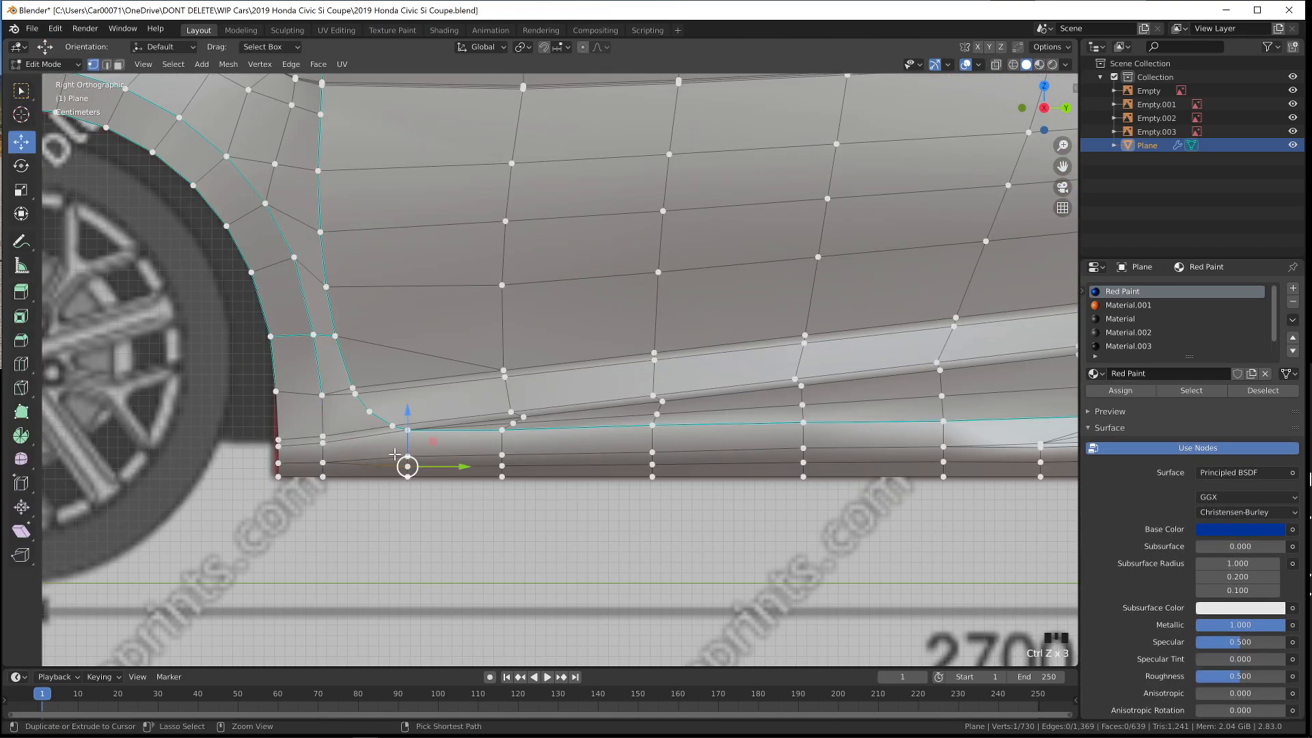
pyautogui.press('Tab')
pyautogui.press('Tab')
pyautogui.press('Tab')
pyautogui.hotkey('ctrl', 'z')
pyautogui.hotkey('ctrl', 'z')
pyautogui.hotkey('ctrl', 'z')
pyautogui.hotkey('ctrl', 'z')
pyautogui.hotkey('ctrl', 'z')
pyautogui.hotkey('ctrl', 'z')
pyautogui.hotkey('ctrl', 'z')
pyautogui.hotkey('ctrl', 'z')
pyautogui.hotkey('ctrl', 'z')
pyautogui.hotkey('ctrl', 'z')
pyautogui.hotkey('ctrl', 'z')
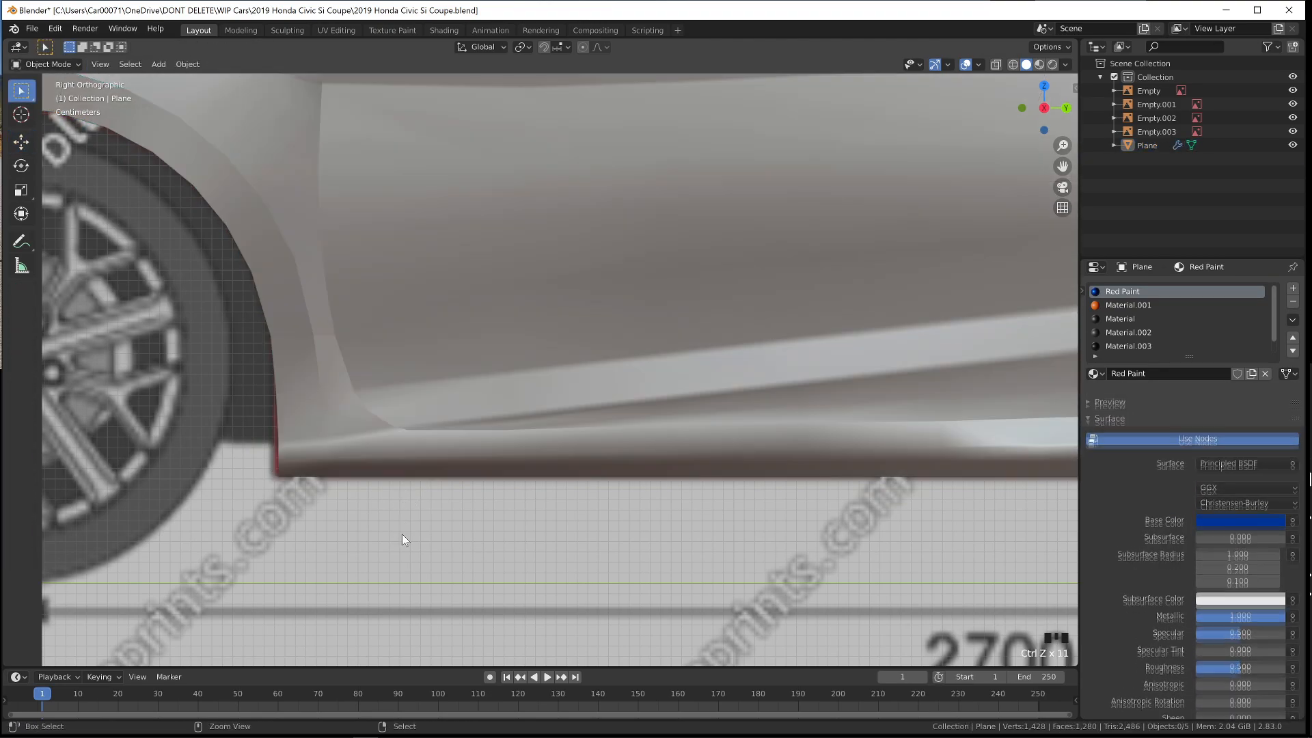
pyautogui.hotkey('ctrl', 'z')
pyautogui.hotkey('ctrl', 'z')
pyautogui.press('Tab')
# Show the body in material preview from an angled view and save the blend file
pyautogui.moveTo(403, 534); pyautogui.dragTo(521, 559, button='middle')
pyautogui.press('z')
pyautogui.click(519, 598)
pyautogui.scroll(-3, 445, 545)
pyautogui.scroll(-1, 417, 525)
pyautogui.keyDown('shift'); pyautogui.moveTo(369, 489); pyautogui.dragTo(571, 601, button='middle'); pyautogui.keyUp('shift')
pyautogui.hotkey('ctrl', 's')
# Compare the sill's shape with the red car reference photo and examine it from the side, front and below
pyautogui.hotkey('alt', 'Tab')
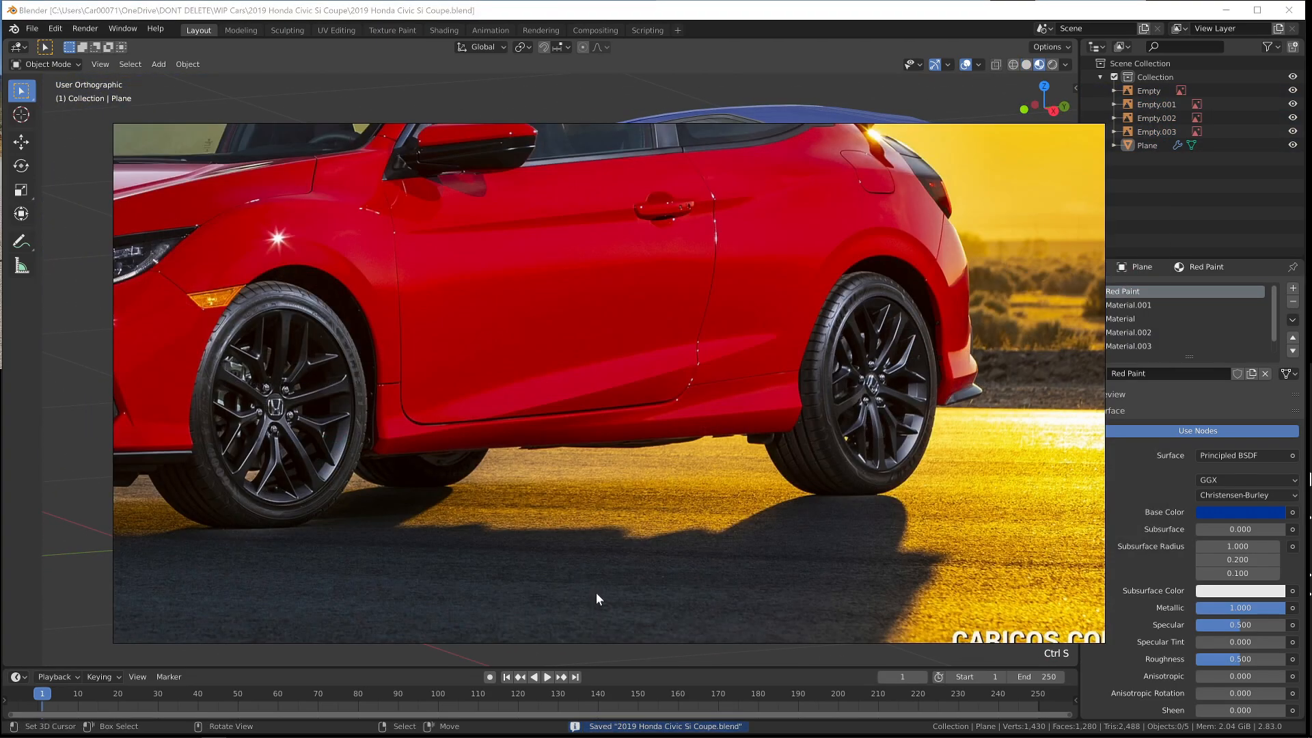
pyautogui.hotkey('alt', 'Tab')
pyautogui.press('KP_3')
pyautogui.press('Tab')
pyautogui.scroll(4, 596, 478)
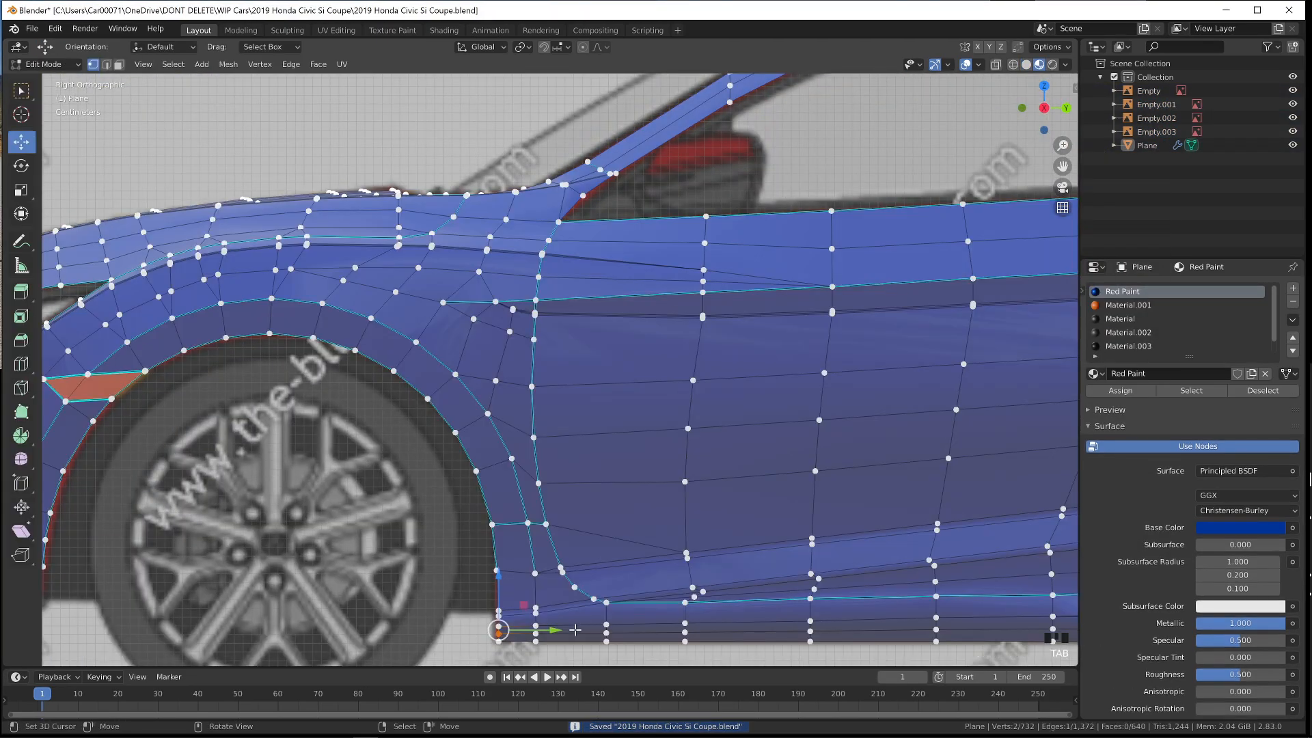
pyautogui.keyDown('shift'); pyautogui.moveTo(540, 619); pyautogui.dragTo(547, 479, button='middle'); pyautogui.keyUp('shift')
pyautogui.moveTo(520, 472); pyautogui.dragTo(548, 473, button='middle')
pyautogui.press('Tab')
pyautogui.scroll(-4, 654, 481)
pyautogui.hotkey('alt', 'Tab')
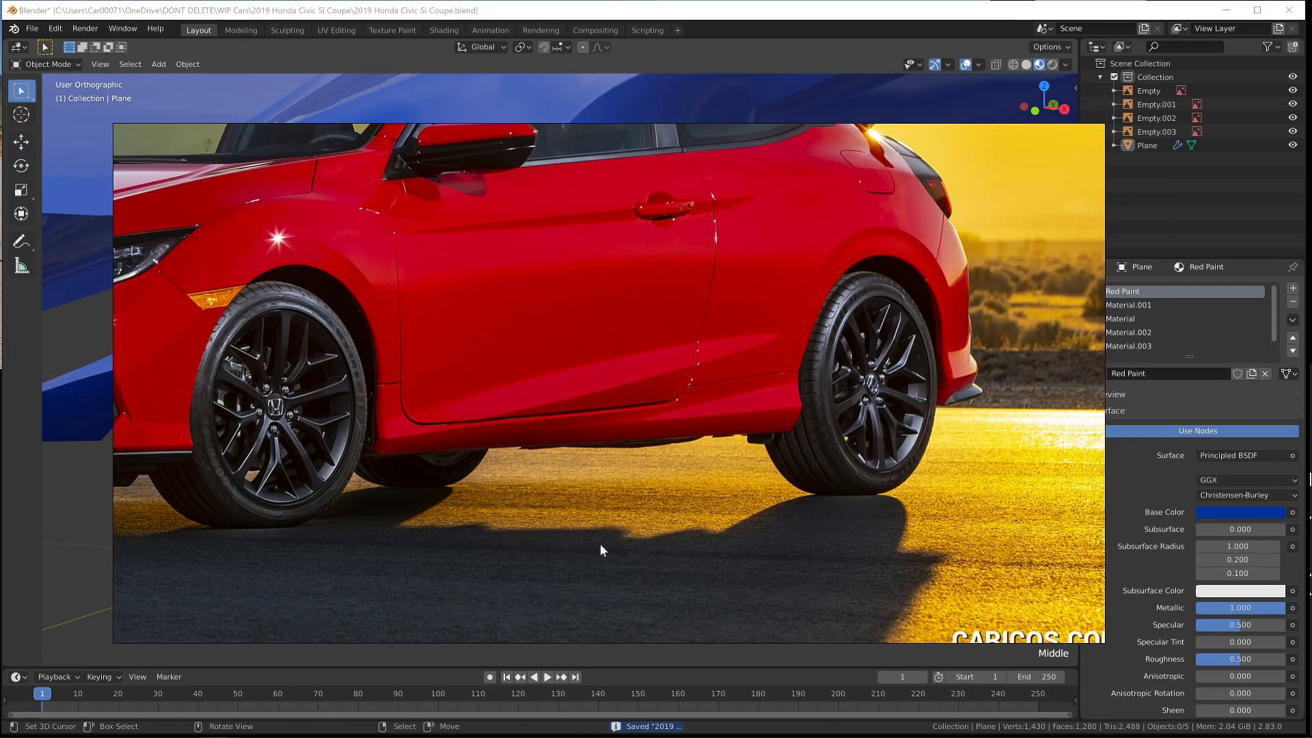
pyautogui.hotkey('alt', 'Tab')
pyautogui.moveTo(900, 533); pyautogui.dragTo(1193, 500, button='middle')
pyautogui.moveTo(576, 474); pyautogui.dragTo(627, 465, button='middle')
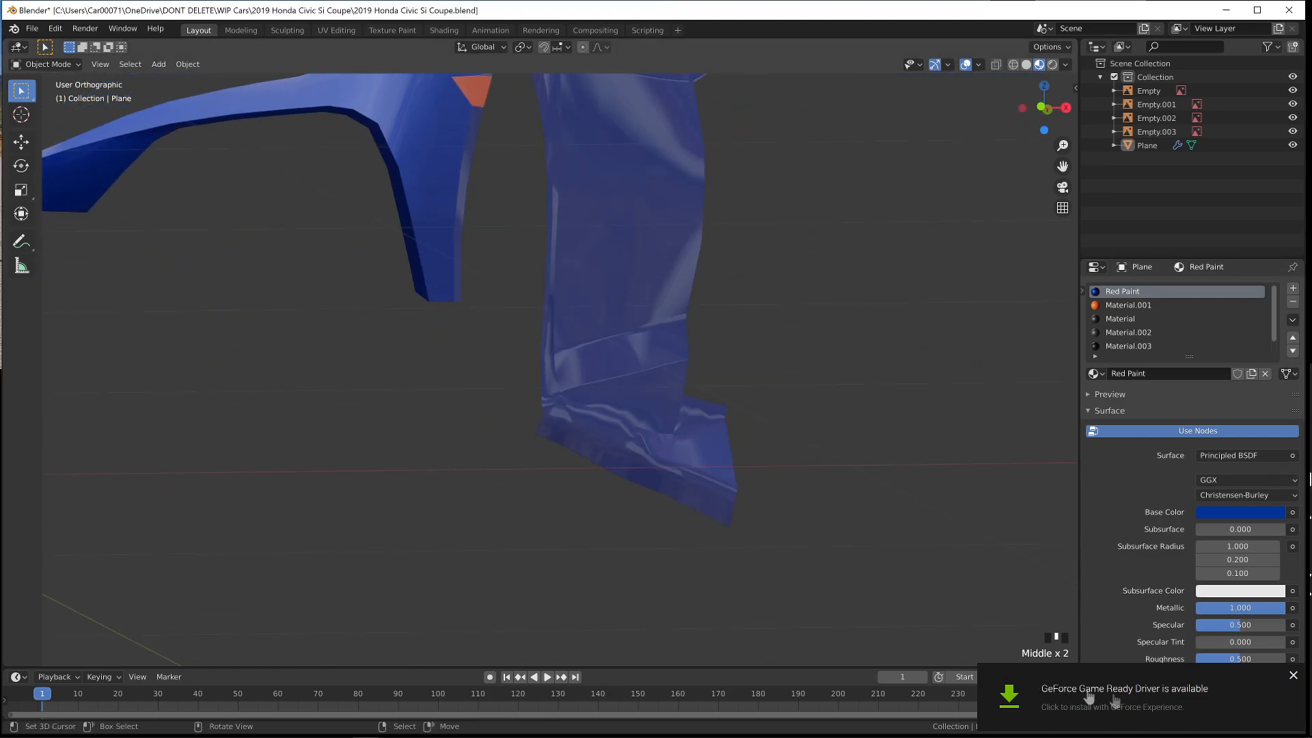
pyautogui.click(1292, 674)
pyautogui.press('Tab')
pyautogui.moveTo(802, 548); pyautogui.dragTo(720, 560, button='middle')
pyautogui.press('Tab')
pyautogui.press('Tab')
pyautogui.press('Tab')
pyautogui.press('Tab')
pyautogui.press('Tab')
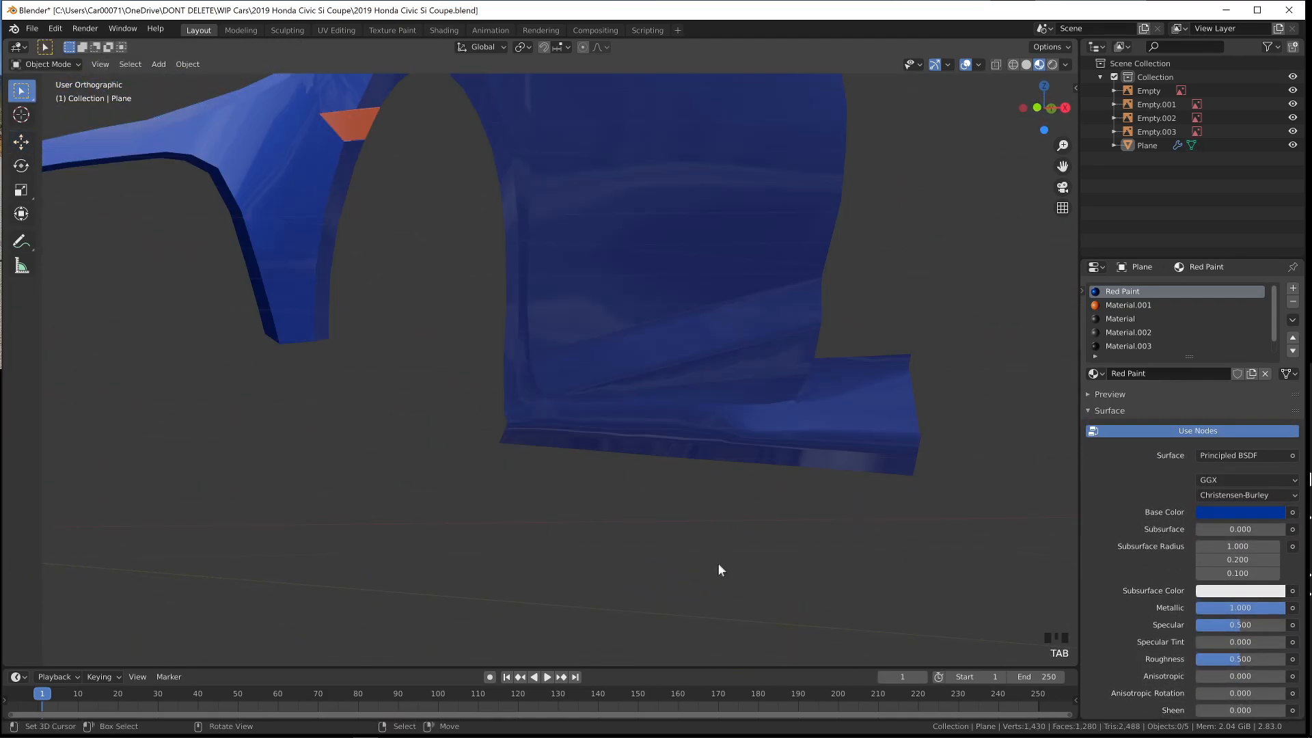
# Delete the lower horizontal edge loop running along the whole sill, using the Edge Loops option
pyautogui.press('Tab')
pyautogui.rightClick(917, 455)
pyautogui.keyDown('ctrl'); pyautogui.rightClick(496, 424); pyautogui.keyUp('ctrl')
pyautogui.hotkey('ctrl', 'z')
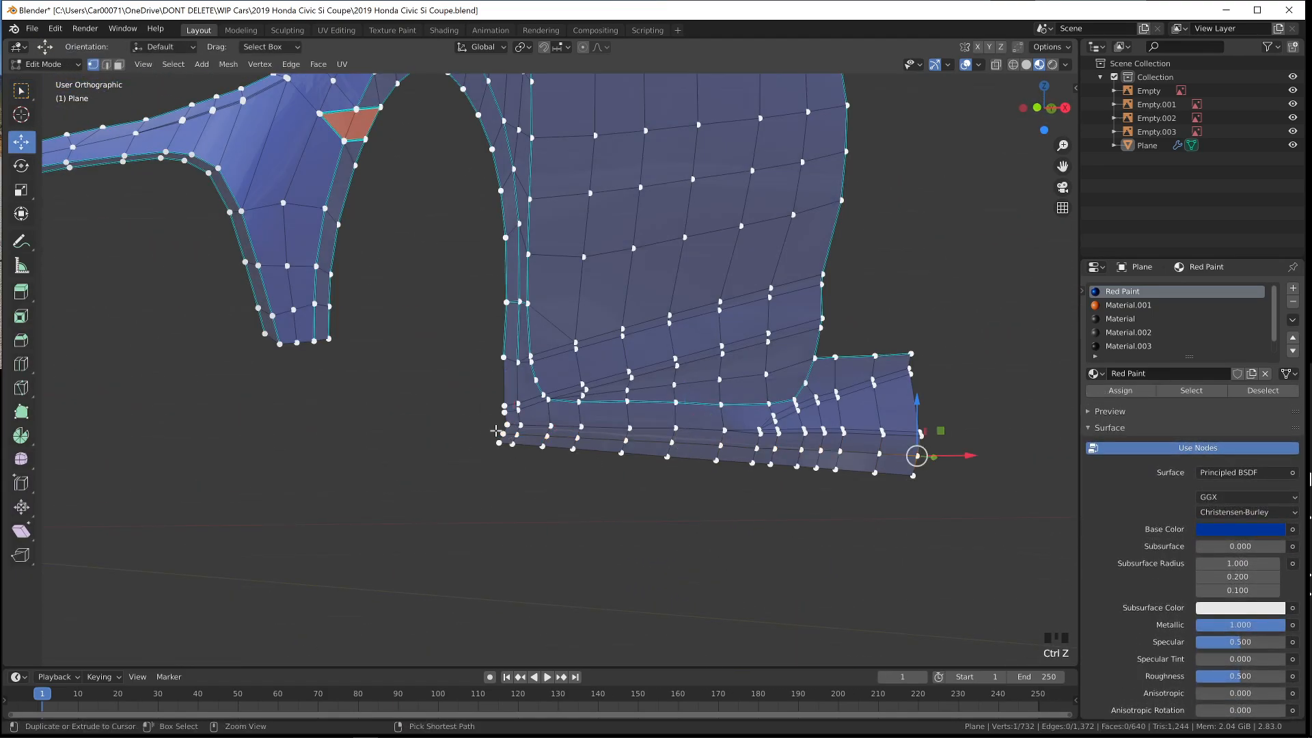
pyautogui.keyDown('ctrl'); pyautogui.rightClick(496, 431); pyautogui.keyUp('ctrl')
pyautogui.press('Delete')
pyautogui.click(495, 430)
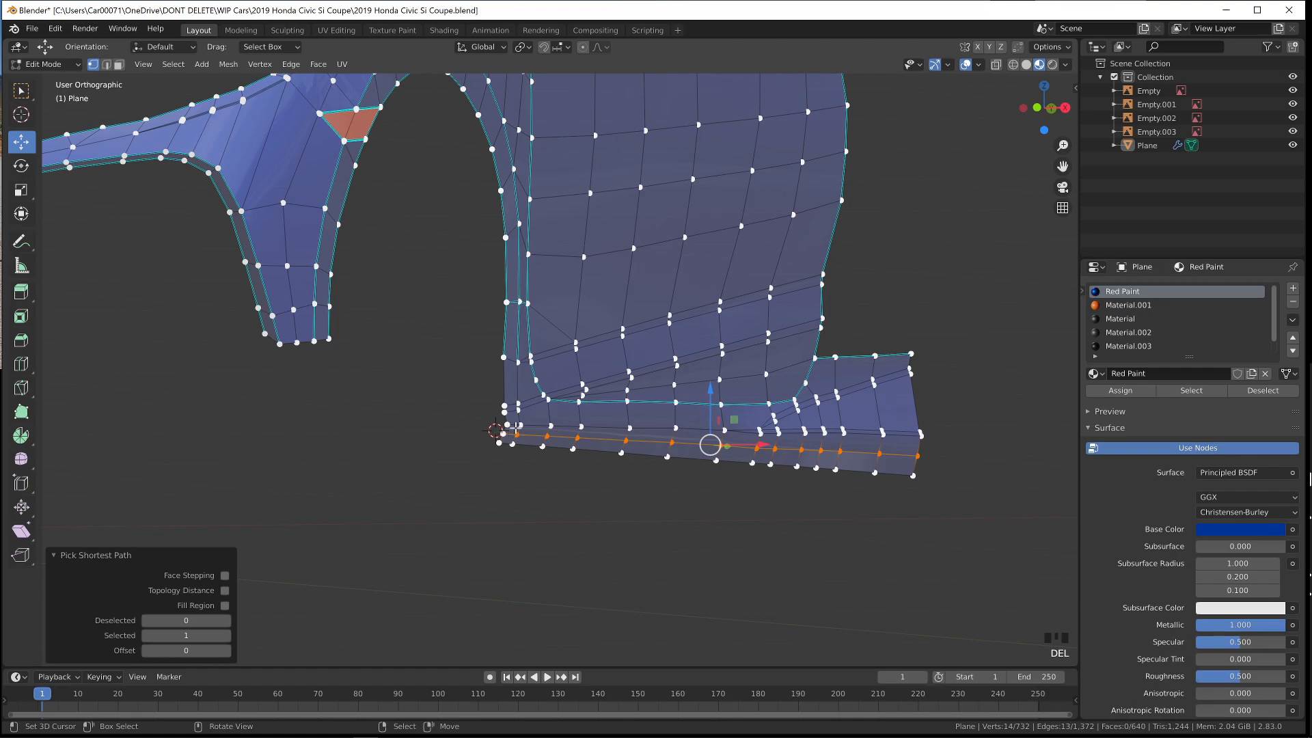
pyautogui.press('Delete')
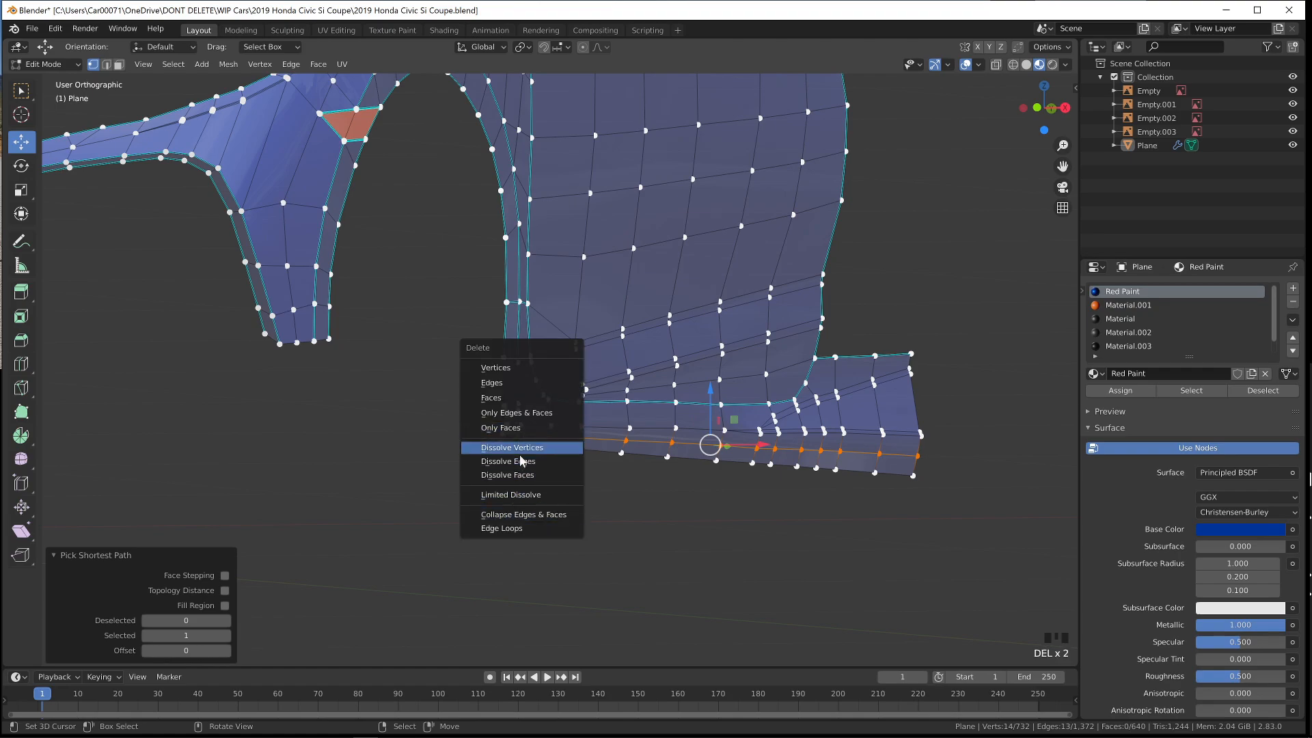
pyautogui.click(516, 532)
# Examine the sill without the deleted loop in object mode, in material preview and solid shading
pyautogui.press('Tab')
pyautogui.moveTo(718, 551); pyautogui.dragTo(684, 567, button='middle')
pyautogui.press('z')
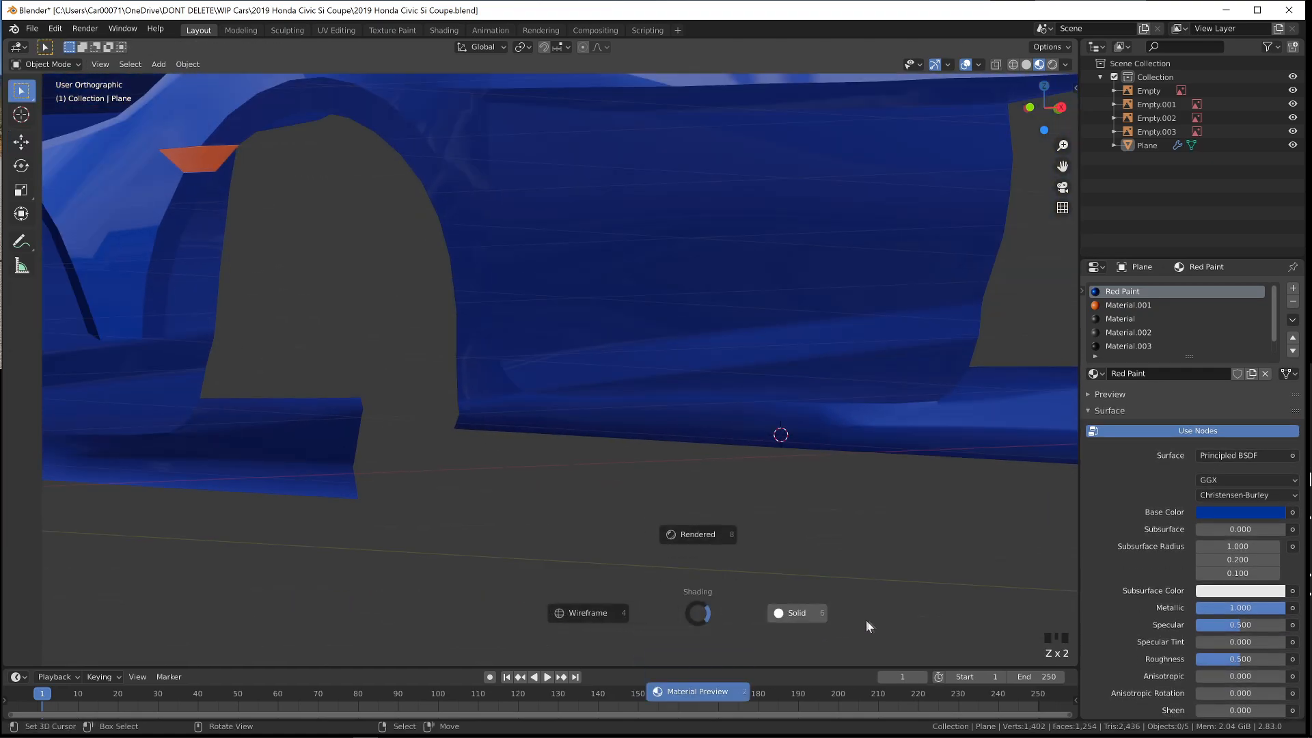
pyautogui.click(862, 622)
pyautogui.press('KP_3')
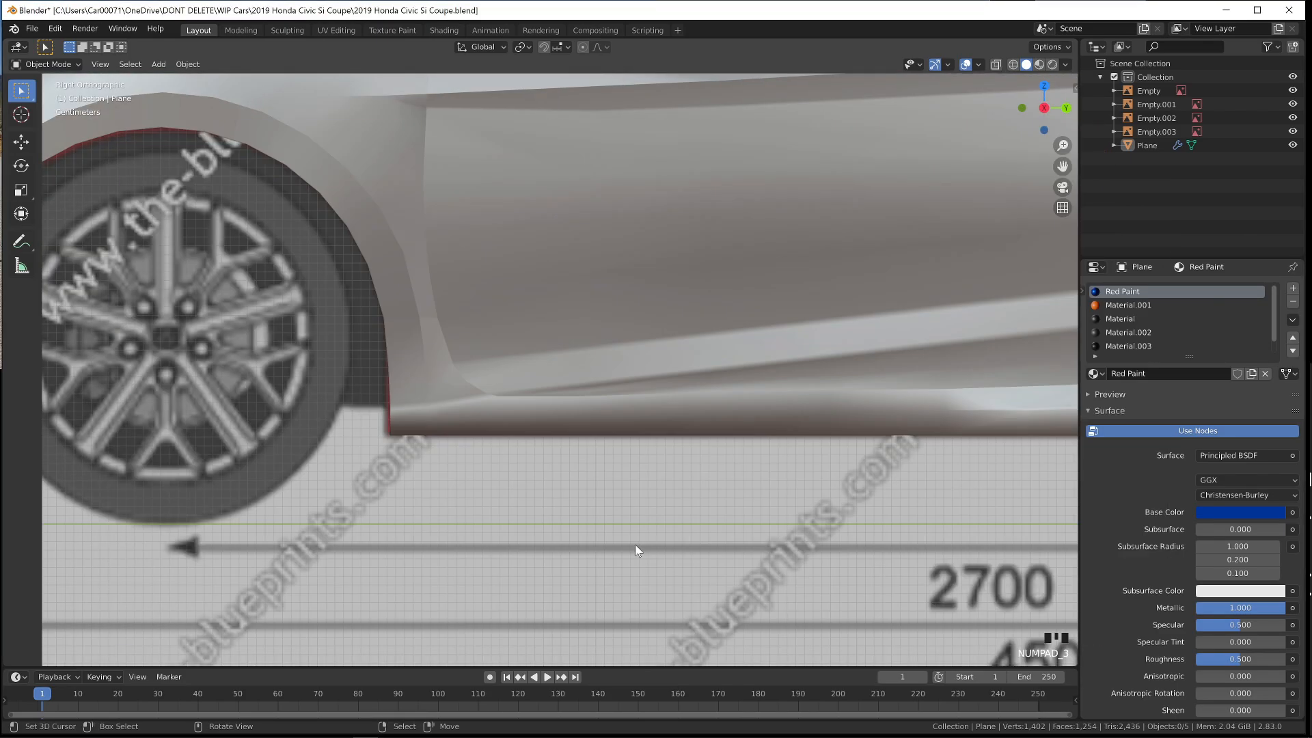
pyautogui.press('Tab')
pyautogui.moveTo(634, 544); pyautogui.dragTo(599, 514, button='middle')
pyautogui.press('Tab')
pyautogui.press('Tab')
# Delete the mid-height row of vertices along the front part of the lower sill
pyautogui.rightClick(530, 442)
pyautogui.keyDown('ctrl'); pyautogui.rightClick(637, 400); pyautogui.keyUp('ctrl')
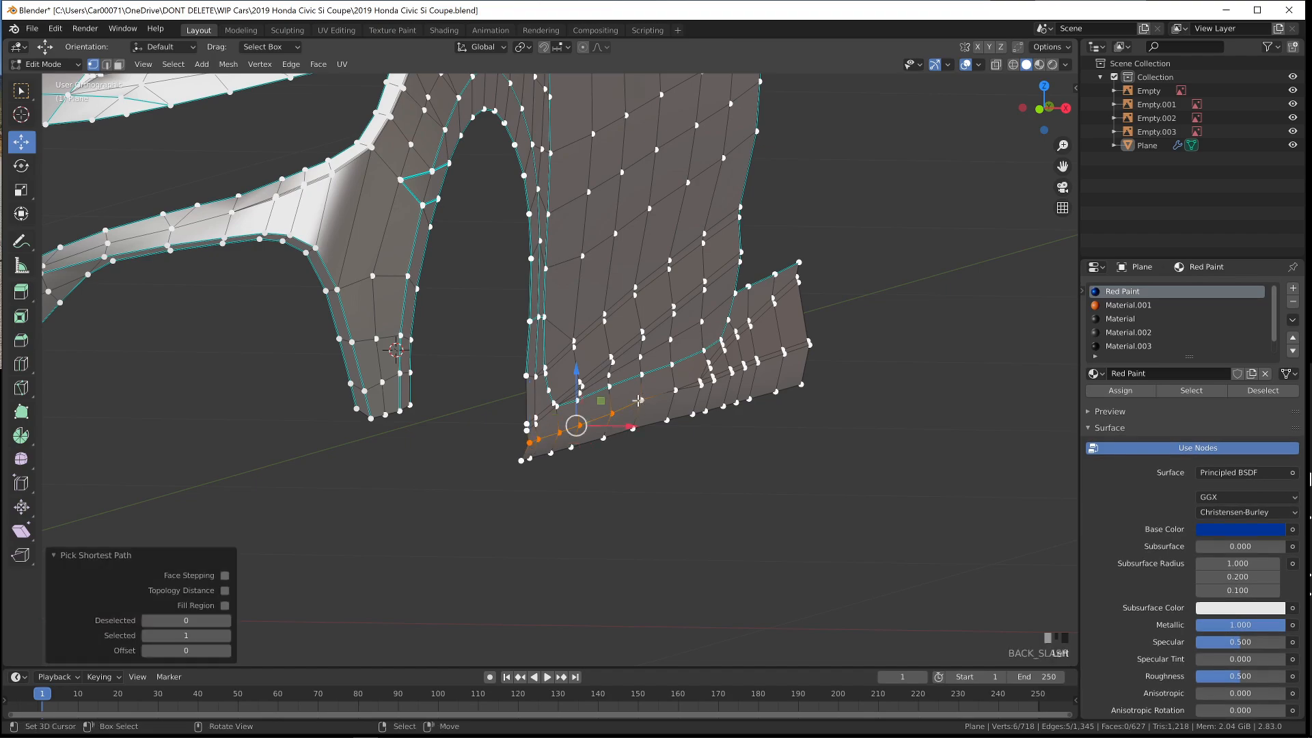
pyautogui.press('Delete')
pyautogui.click(638, 401)
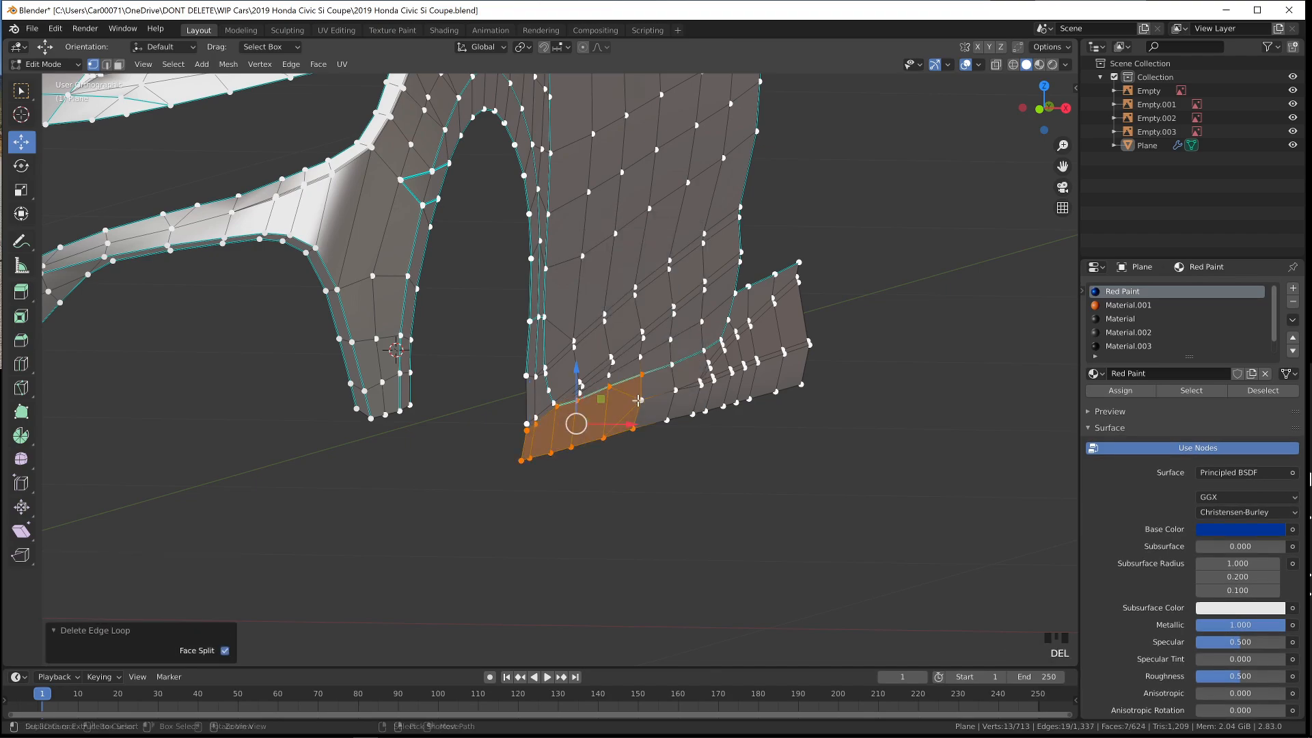
pyautogui.hotkey('ctrl', 'z')
pyautogui.press('Delete')
pyautogui.click(620, 238)
# Fill the opened front part of the sill with five full-height faces, starting behind the wheel arch
pyautogui.press('KP_3')
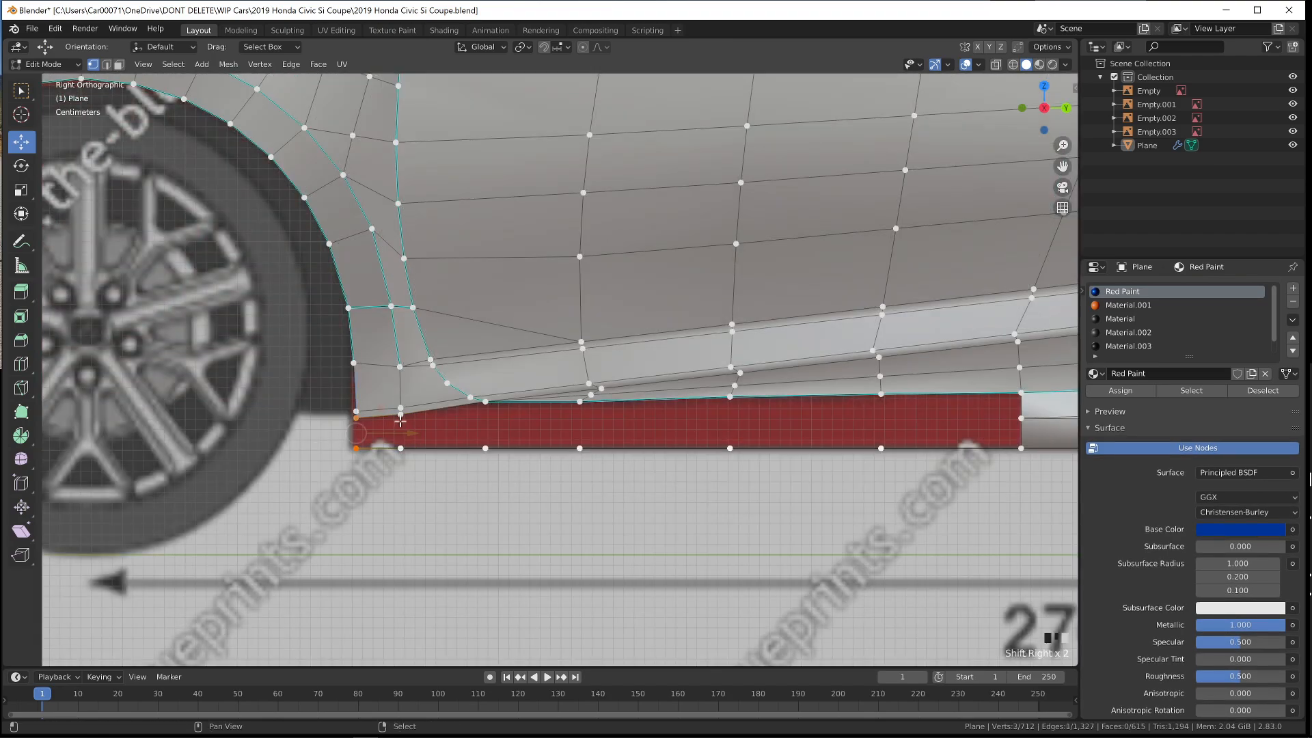
pyautogui.press('f')
pyautogui.press('f')
pyautogui.press('f')
pyautogui.press('f')
pyautogui.press('f')
pyautogui.moveTo(721, 458)
pyautogui.mouseDown(button='middle')
pyautogui.moveTo(834, 459)
pyautogui.moveTo(736, 465)
pyautogui.mouseUp(button='middle')
pyautogui.press('Tab')
pyautogui.hotkey('ctrl', 'z')
pyautogui.hotkey('ctrl', 'z')
pyautogui.hotkey('ctrl', 'z')
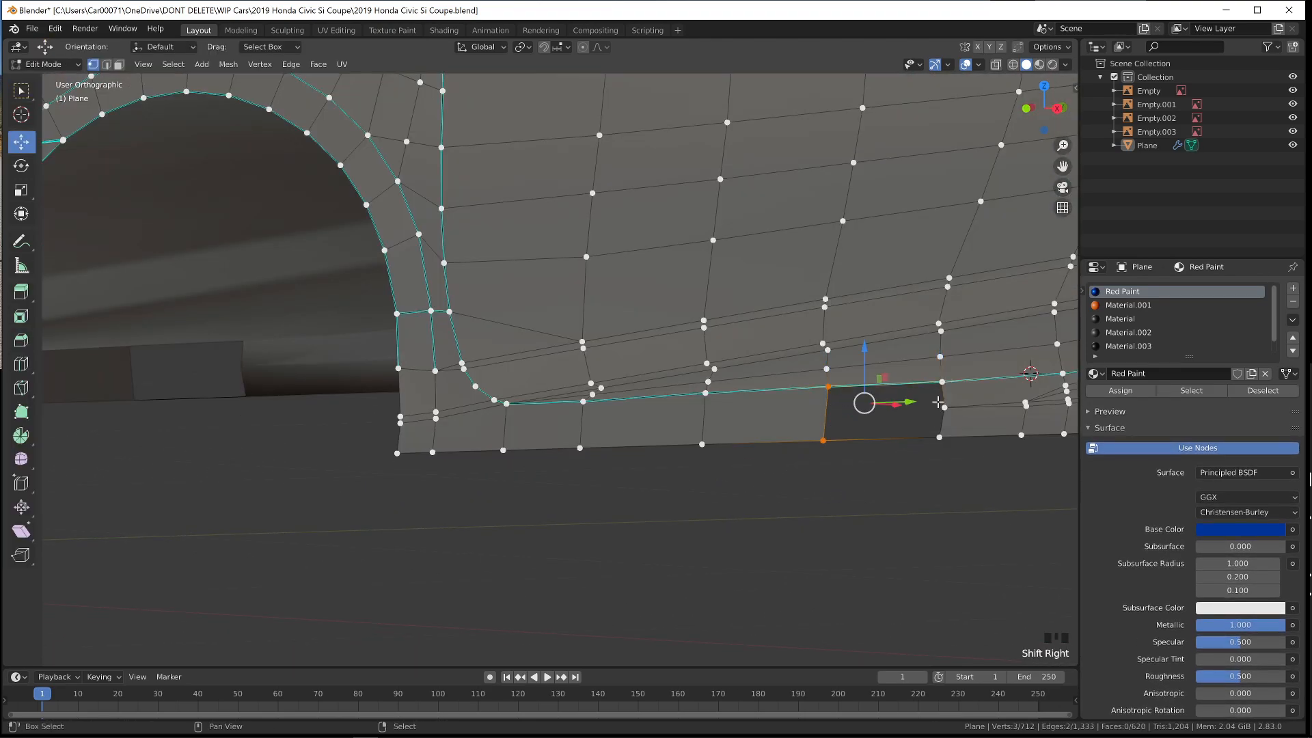
# Examine the shading of the refilled sill in object mode from an angled view and from the side
pyautogui.press('Tab')
pyautogui.press('z')
pyautogui.moveTo(792, 537)
pyautogui.mouseDown(button='middle')
pyautogui.moveTo(659, 548)
pyautogui.moveTo(779, 576)
pyautogui.moveTo(787, 587)
pyautogui.moveTo(750, 614)
pyautogui.mouseUp(button='middle')
pyautogui.press('z')
pyautogui.press('z')
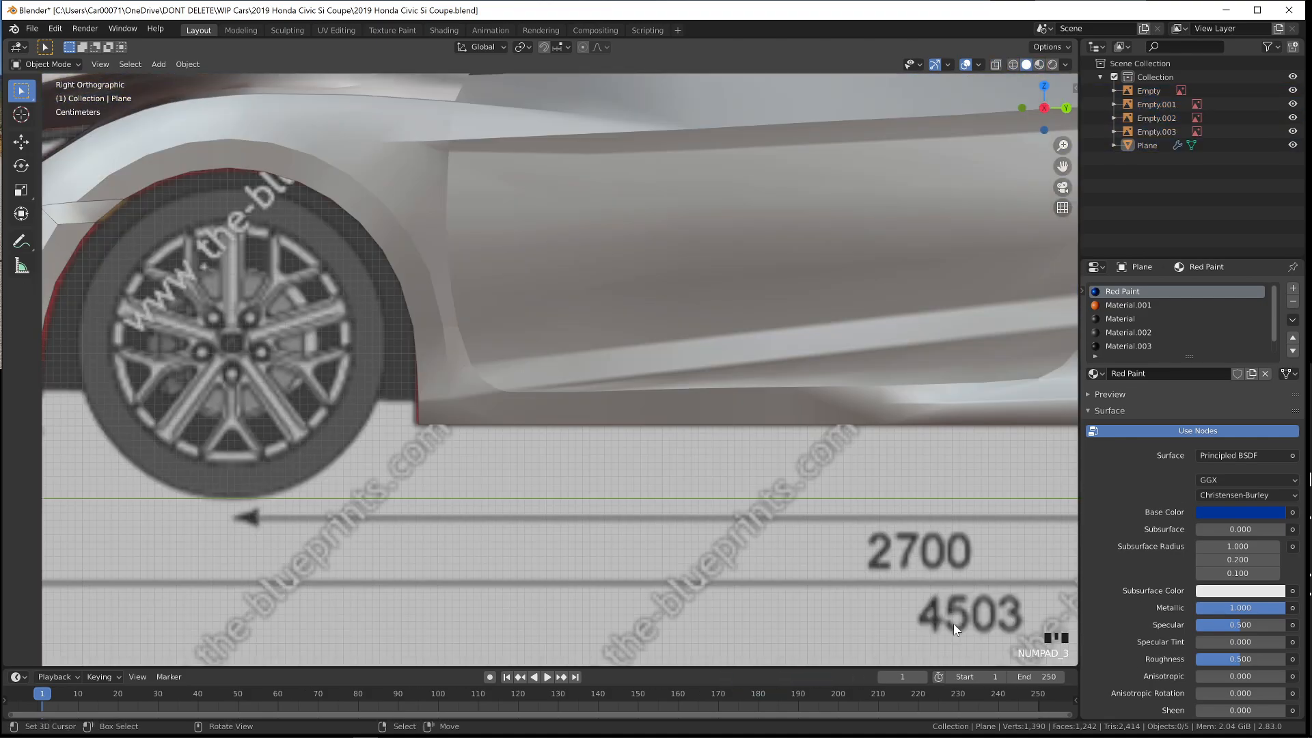
# Undo the trial fills of the remaining gap at the rear end of the refilled sill section
pyautogui.hotkey('ctrl', 'z')
pyautogui.hotkey('ctrl', 'z')
pyautogui.hotkey('ctrl', 'z')
pyautogui.hotkey('ctrl', 'z')
pyautogui.hotkey('ctrl', 'z')
pyautogui.hotkey('ctrl', 'z')
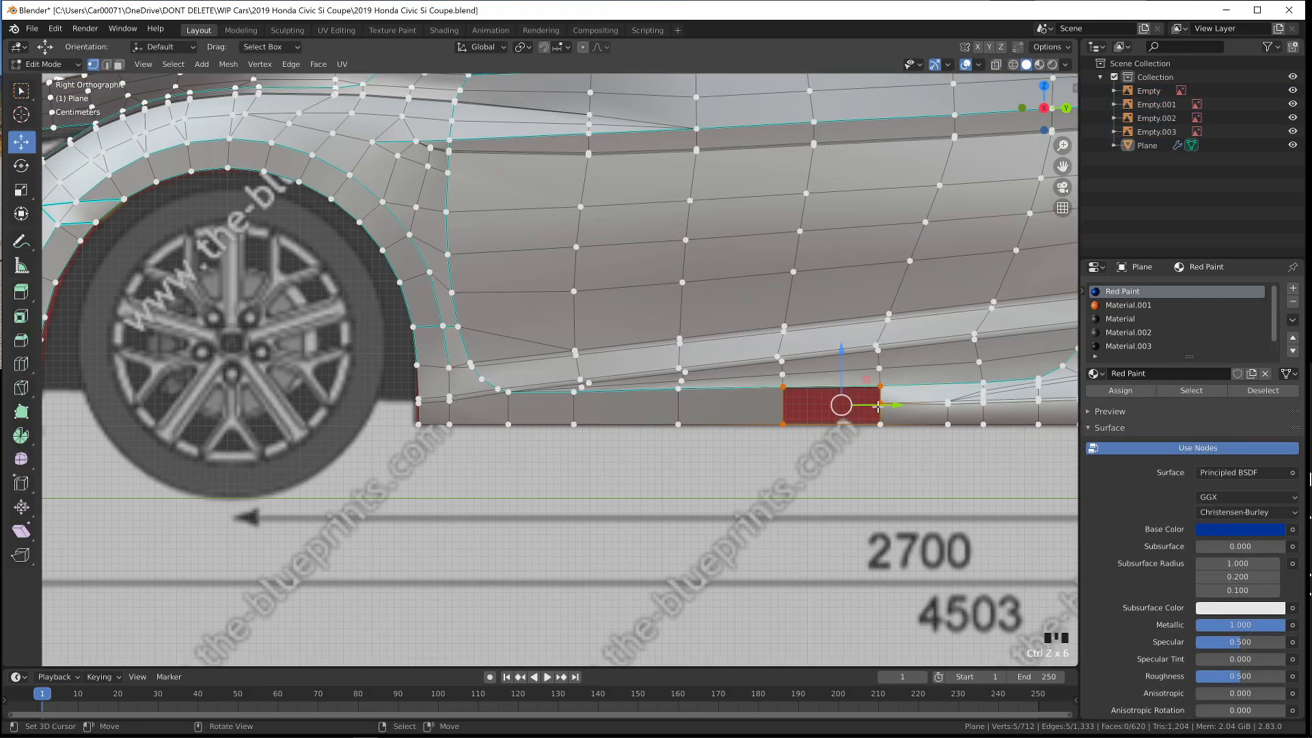
pyautogui.press('Tab')
pyautogui.press('Tab')
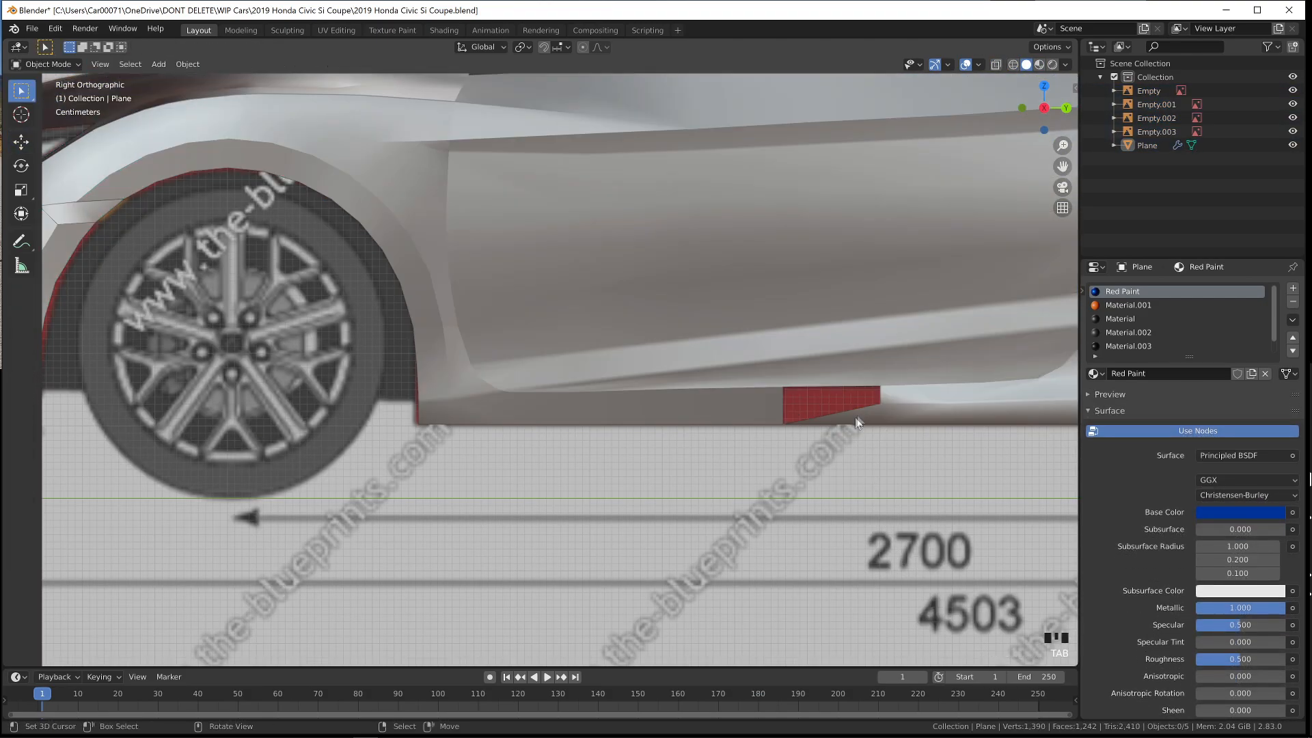
pyautogui.hotkey('ctrl', 'z')
pyautogui.hotkey('ctrl', 'z')
pyautogui.hotkey('ctrl', 'z')
pyautogui.hotkey('ctrl', 'z')
pyautogui.hotkey('ctrl', 'z')
pyautogui.hotkey('ctrl', 'z')
pyautogui.hotkey('ctrl', 'z')
pyautogui.hotkey('ctrl', 'z')
pyautogui.hotkey('ctrl', 'z')
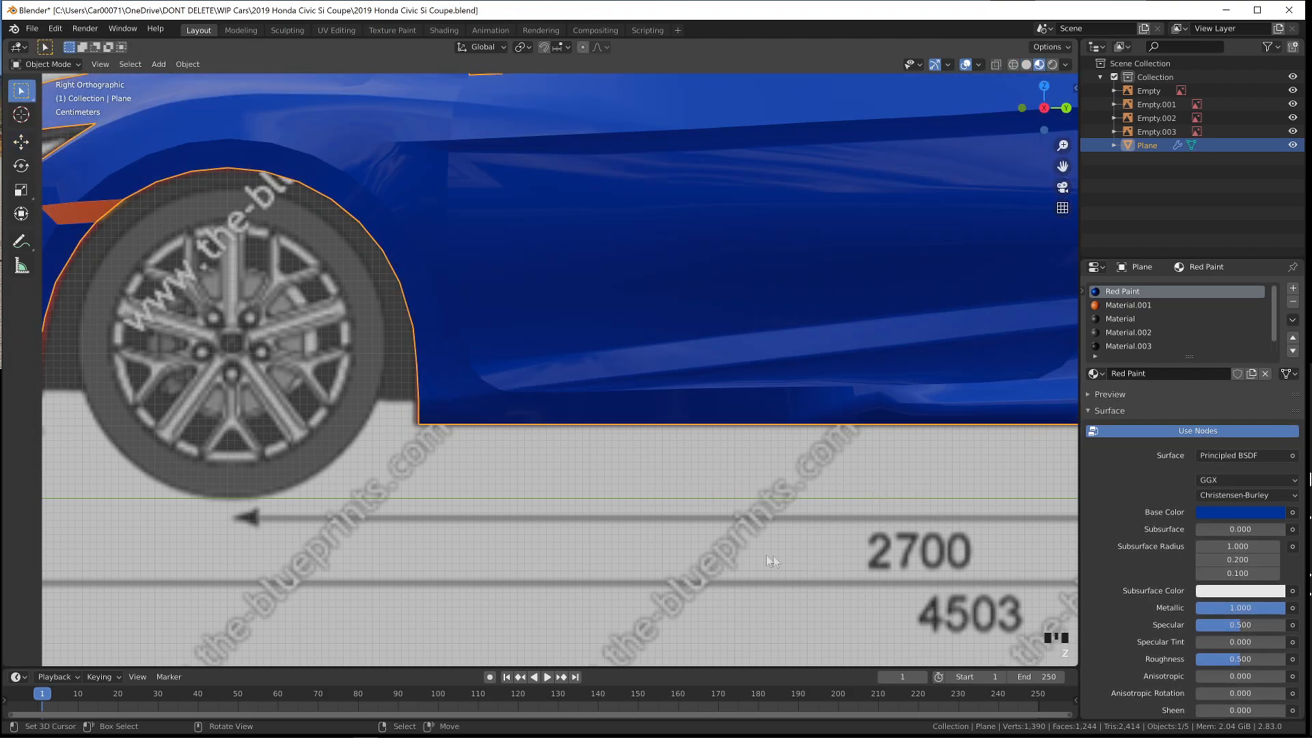
pyautogui.hotkey('ctrl', 'z')
pyautogui.hotkey('ctrl', 'z')
pyautogui.hotkey('ctrl', 'z')
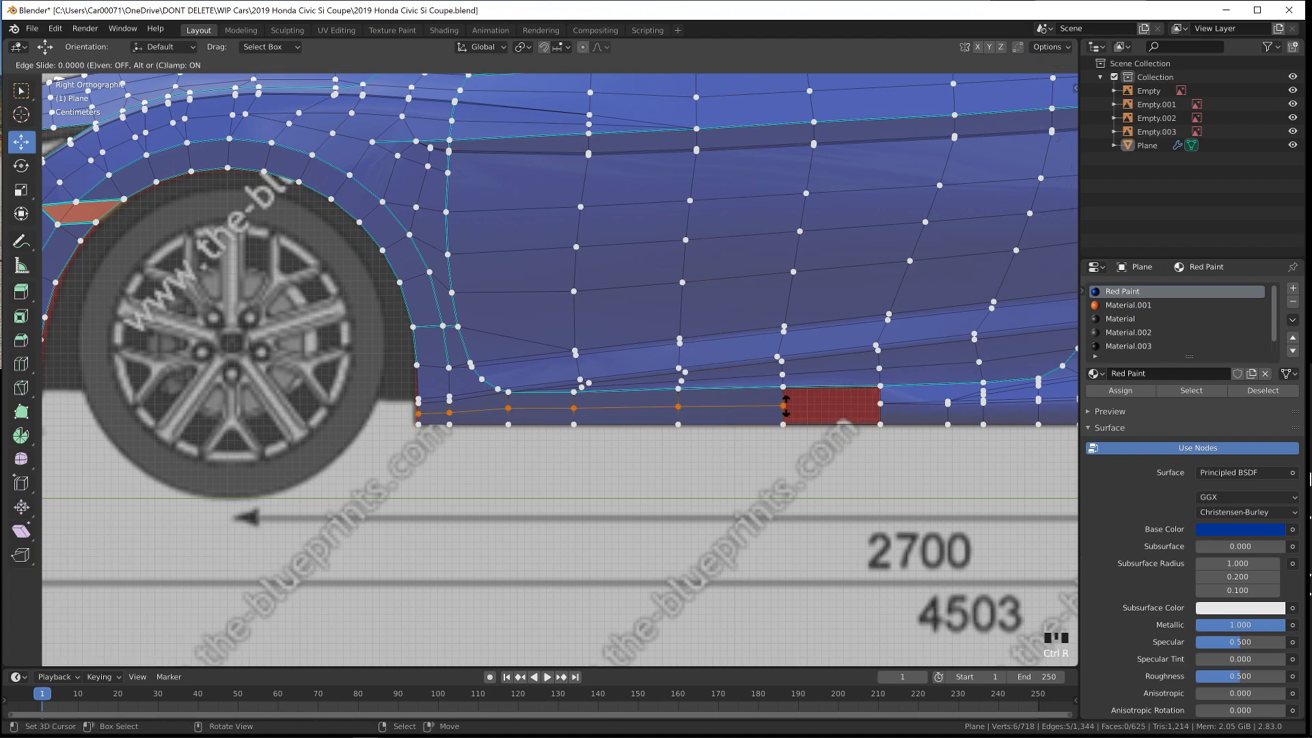
# Cut a centred horizontal edge loop through the refilled sill faces and close the remaining gap with faces
pyautogui.click(786, 405)
pyautogui.rightClick(786, 389)
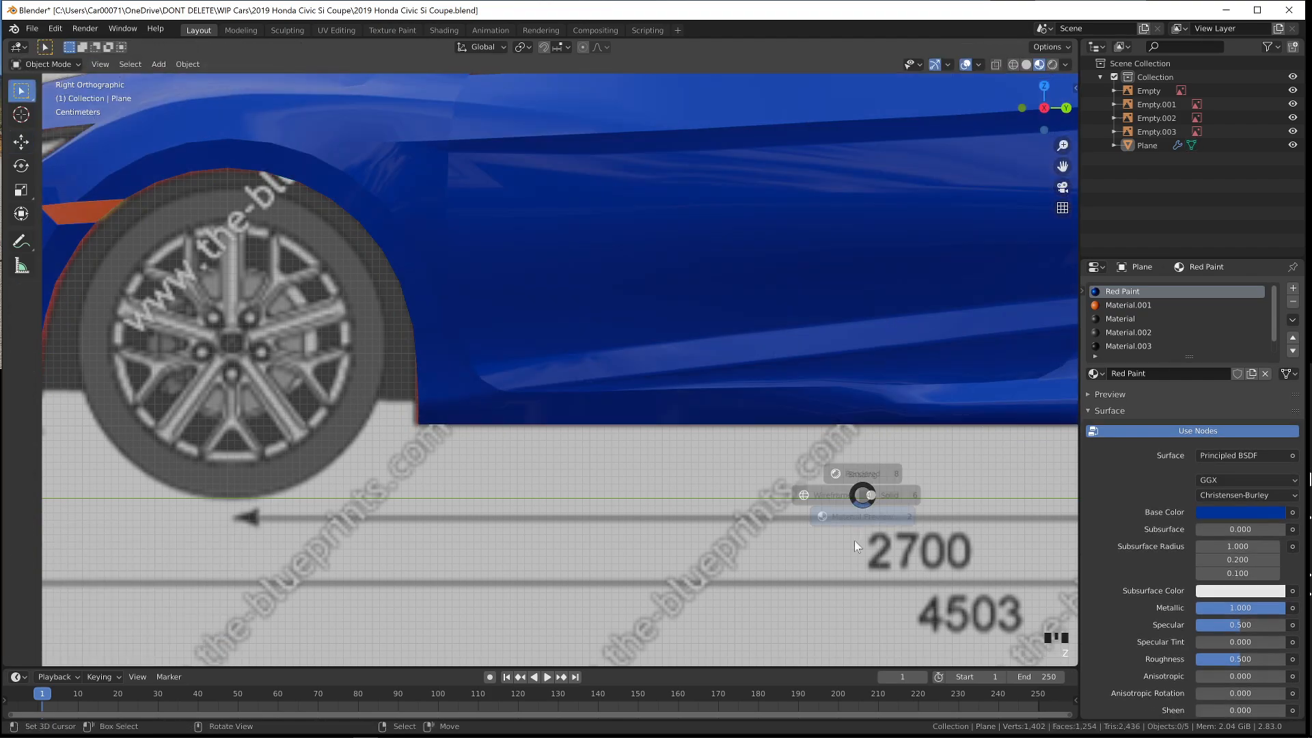
pyautogui.moveTo(854, 540)
pyautogui.mouseDown(button='middle')
pyautogui.moveTo(730, 556)
pyautogui.moveTo(765, 567)
pyautogui.mouseUp(button='middle')
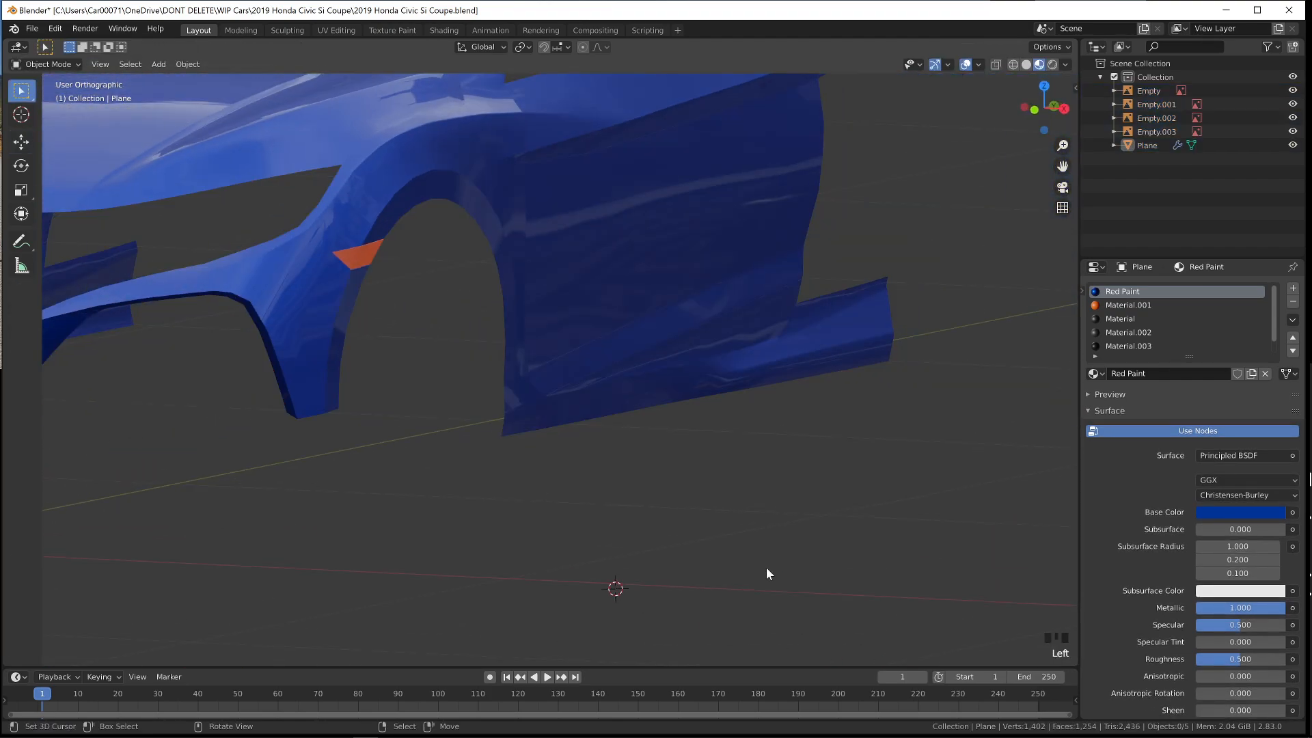
pyautogui.press('z')
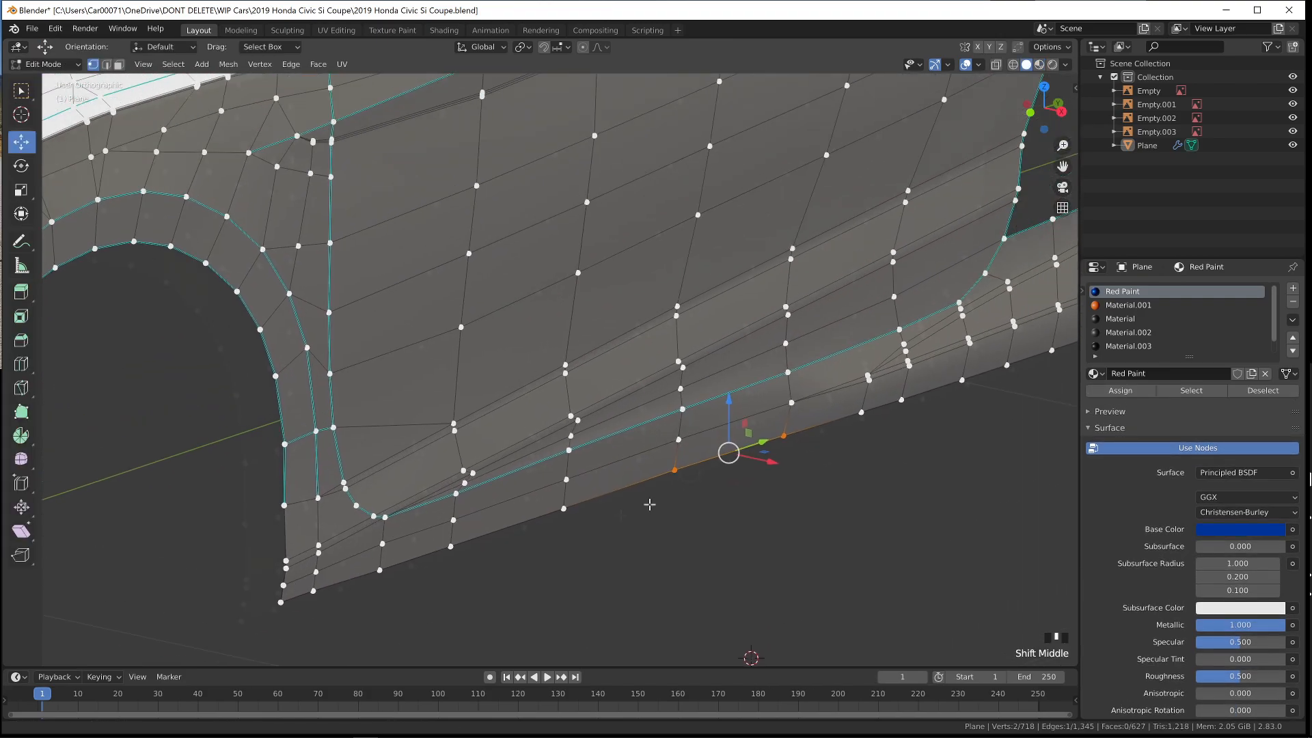
# Nudge the short vertical run of sill vertices near the door's rear lower corner slightly along X
pyautogui.moveTo(725, 478); pyautogui.dragTo(545, 345, button='middle')
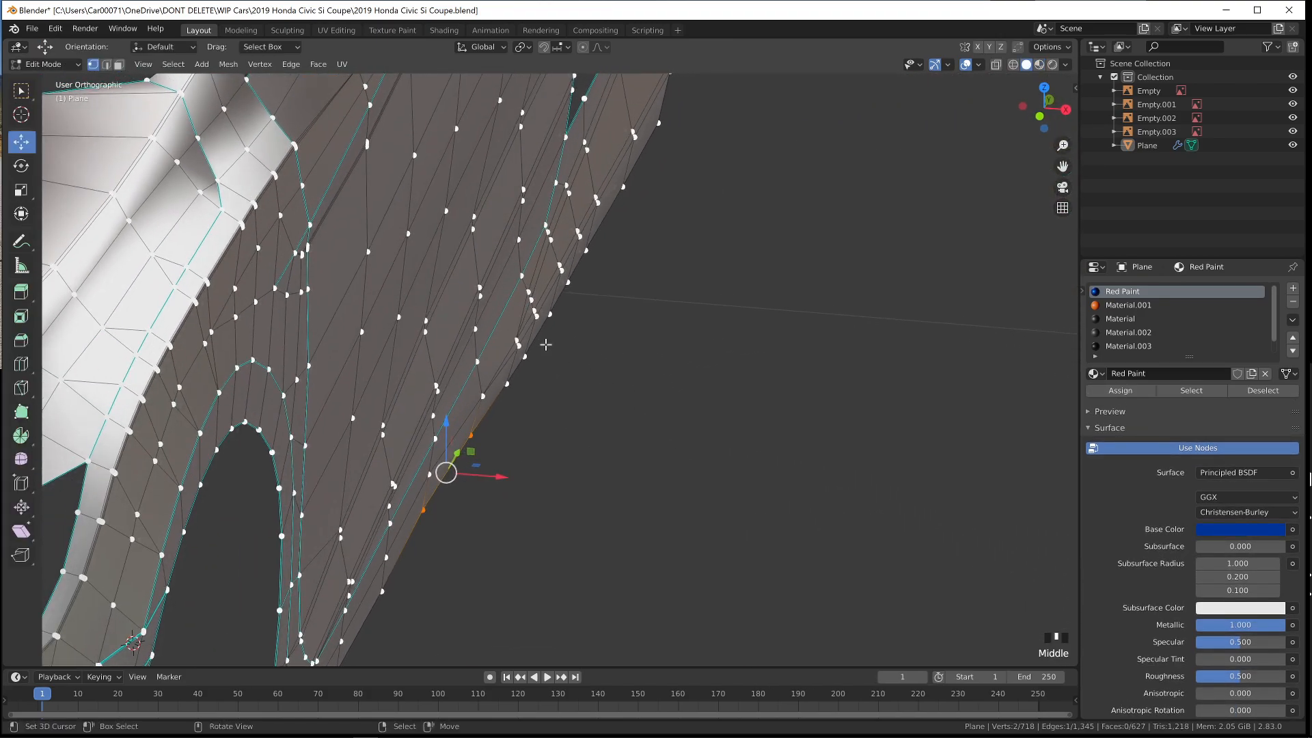
pyautogui.rightClick(544, 345)
pyautogui.rightClick(531, 301)
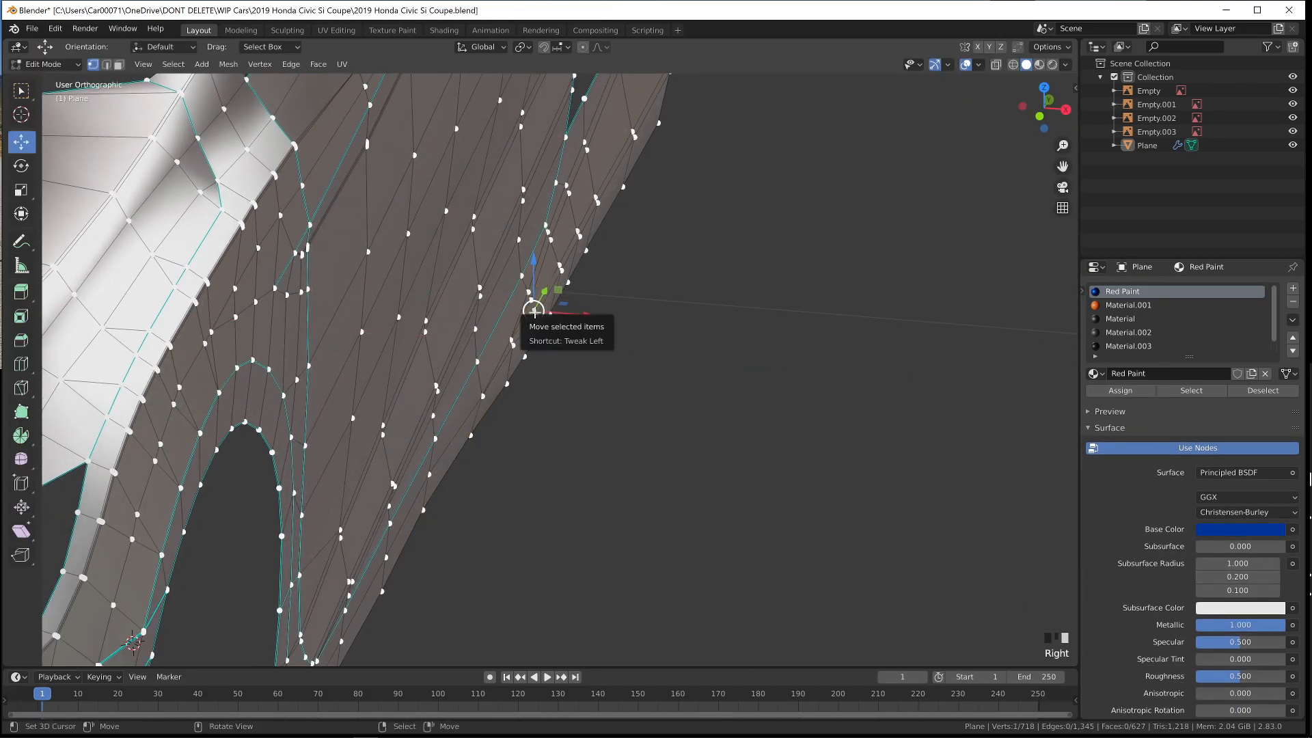
pyautogui.keyDown('ctrl'); pyautogui.rightClick(530, 293); pyautogui.keyUp('ctrl')
pyautogui.hotkey('ctrl', 'z')
pyautogui.hotkey('ctrl', 'z')
pyautogui.hotkey('ctrl', 'z')
pyautogui.hotkey('ctrl', 'z')
pyautogui.hotkey('ctrl', 'z')
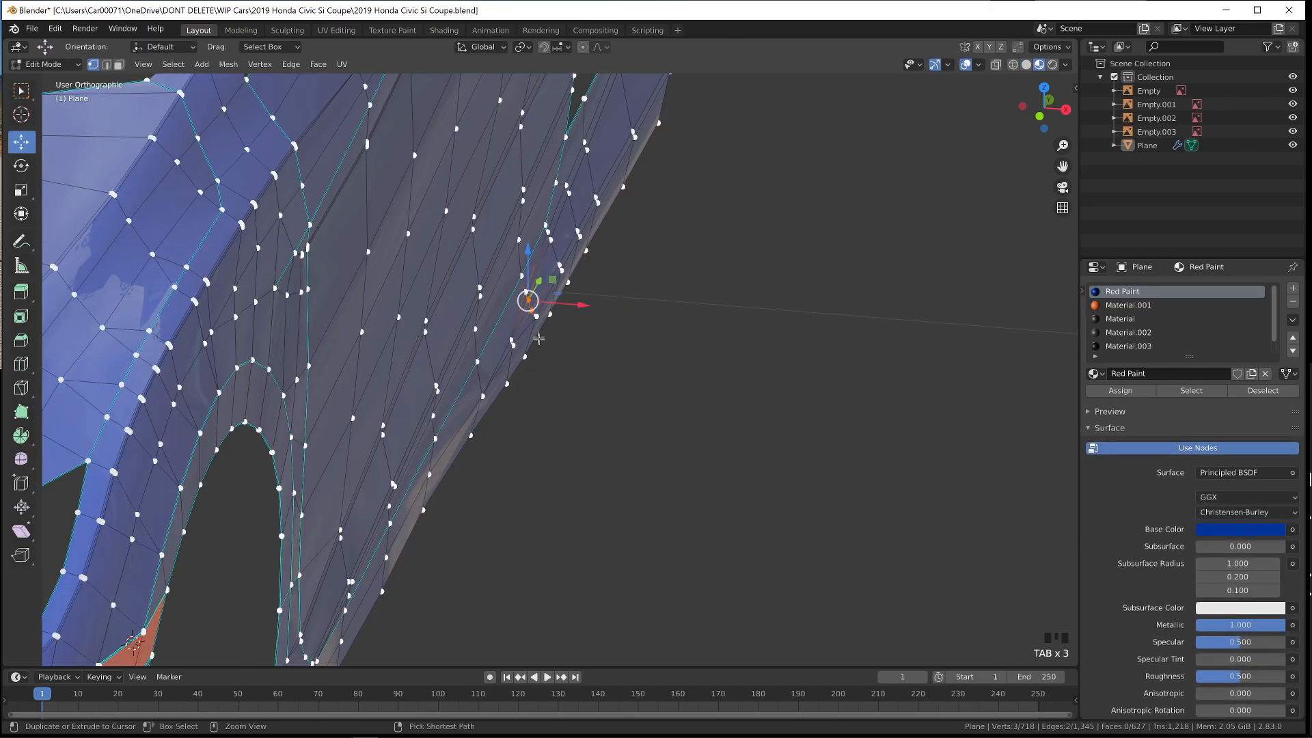
pyautogui.moveTo(582, 311); pyautogui.dragTo(581, 313)
# Examine the adjusted sill in object and edit mode, in material preview and solid shading, from several angles
pyautogui.press('Tab')
pyautogui.press('Tab')
pyautogui.moveTo(593, 380); pyautogui.dragTo(609, 507, button='middle')
pyautogui.press('Tab')
pyautogui.scroll(-1, 609, 507)
pyautogui.press('a')
pyautogui.moveTo(607, 589); pyautogui.dragTo(585, 584, button='middle')
pyautogui.press('KP_3')
pyautogui.press('Tab')
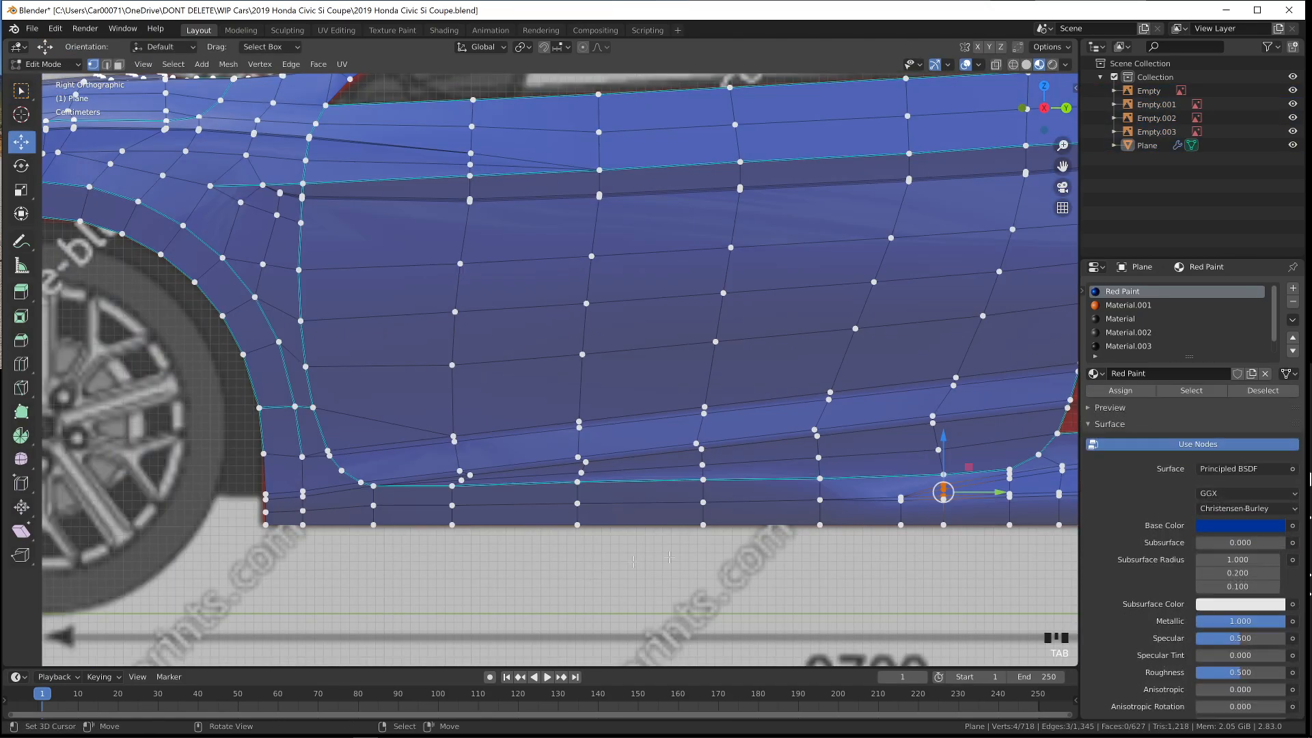
pyautogui.press('z')
pyautogui.keyDown('shift'); pyautogui.moveTo(1027, 549); pyautogui.dragTo(531, 488, button='middle'); pyautogui.keyUp('shift')
pyautogui.press('Tab')
pyautogui.scroll(2, 546, 557)
pyautogui.moveTo(651, 537); pyautogui.dragTo(546, 528, button='middle')
pyautogui.press('Tab')
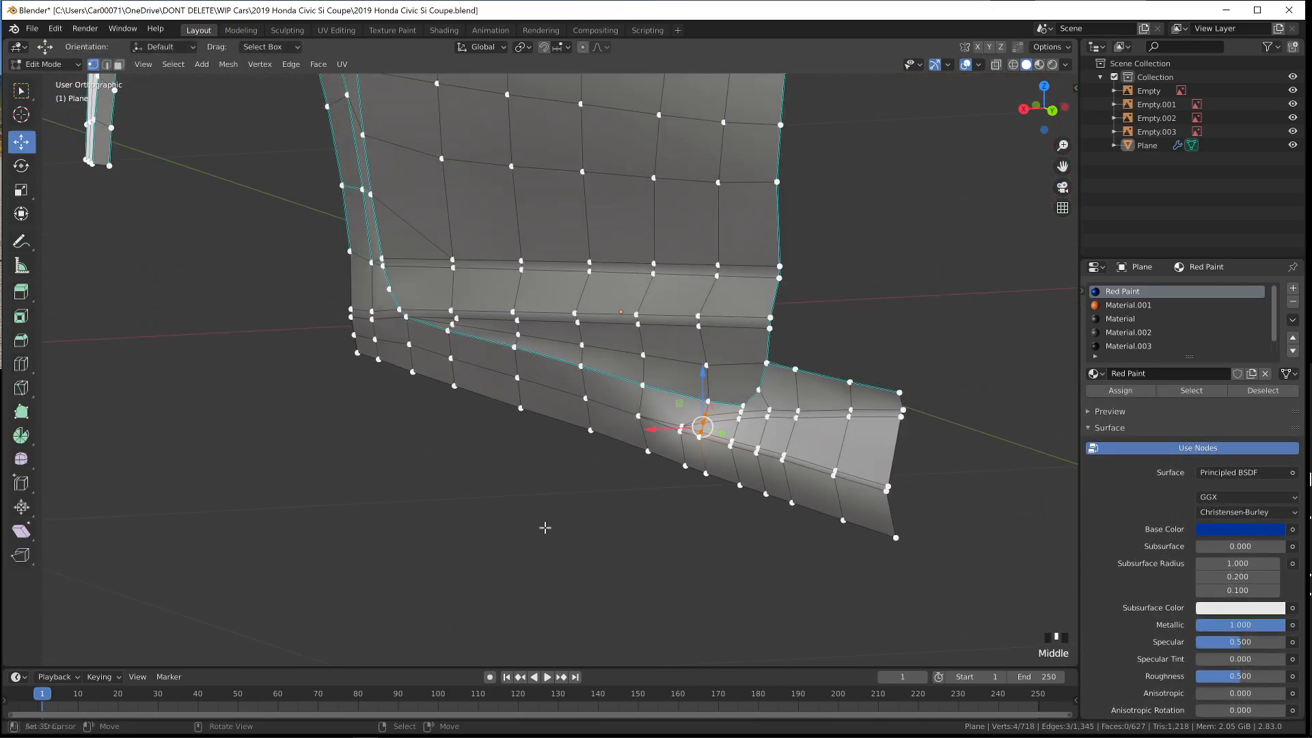
# Nudge the sill vertices below the door's rear lower corner slightly to smooth the surface, comparing the shading in object mode
pyautogui.scroll(1, 545, 528)
pyautogui.press('Tab')
pyautogui.press('Tab')
pyautogui.rightClick(653, 433)
pyautogui.tripleClick(654, 428)
pyautogui.press('Tab')
pyautogui.moveTo(654, 434); pyautogui.dragTo(623, 435, button='middle')
pyautogui.press('Tab')
pyautogui.press('Tab')
pyautogui.press('Tab')
pyautogui.moveTo(686, 429); pyautogui.dragTo(692, 420)
pyautogui.press('Tab')
pyautogui.moveTo(665, 433); pyautogui.dragTo(655, 437, button='middle')
pyautogui.press('Tab')
pyautogui.moveTo(654, 436); pyautogui.dragTo(658, 436)
# Show the model in material preview and examine the whole car body in object mode with nothing selected
pyautogui.press('z')
pyautogui.click(650, 535)
pyautogui.press('Tab')
pyautogui.moveTo(656, 536); pyautogui.dragTo(769, 548, button='middle')
pyautogui.press('a')
pyautogui.press('a')
pyautogui.scroll(-3, 770, 548)
pyautogui.click(683, 533)
pyautogui.moveTo(683, 533)
pyautogui.keyDown('shift'); pyautogui.mouseDown(button='middle')
pyautogui.moveTo(715, 514)
pyautogui.moveTo(809, 545)
pyautogui.mouseUp(button='middle'); pyautogui.keyUp('shift')
pyautogui.keyDown('shift'); pyautogui.moveTo(766, 527); pyautogui.dragTo(828, 534, button='middle'); pyautogui.keyUp('shift')
pyautogui.scroll(1, 828, 534)
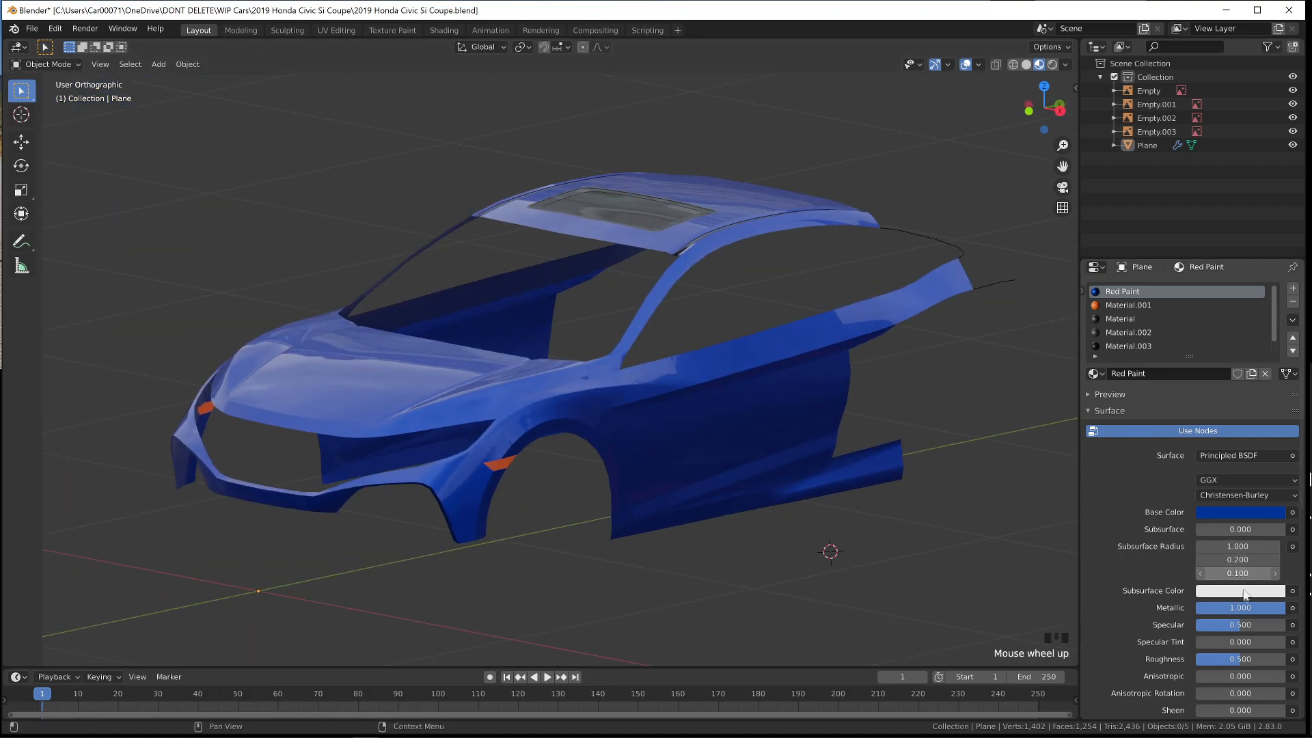
# Reduce the Red Paint material's Metallic value to 0.489 and save the file
pyautogui.moveTo(1242, 608); pyautogui.dragTo(1194, 608)
pyautogui.scroll(2, 758, 536)
pyautogui.moveTo(741, 534); pyautogui.dragTo(830, 614, button='middle')
pyautogui.hotkey('ctrl', 's')
pyautogui.click(887, 564)
pyautogui.scroll(-1, 855, 580)
pyautogui.hotkey('ctrl', 's')
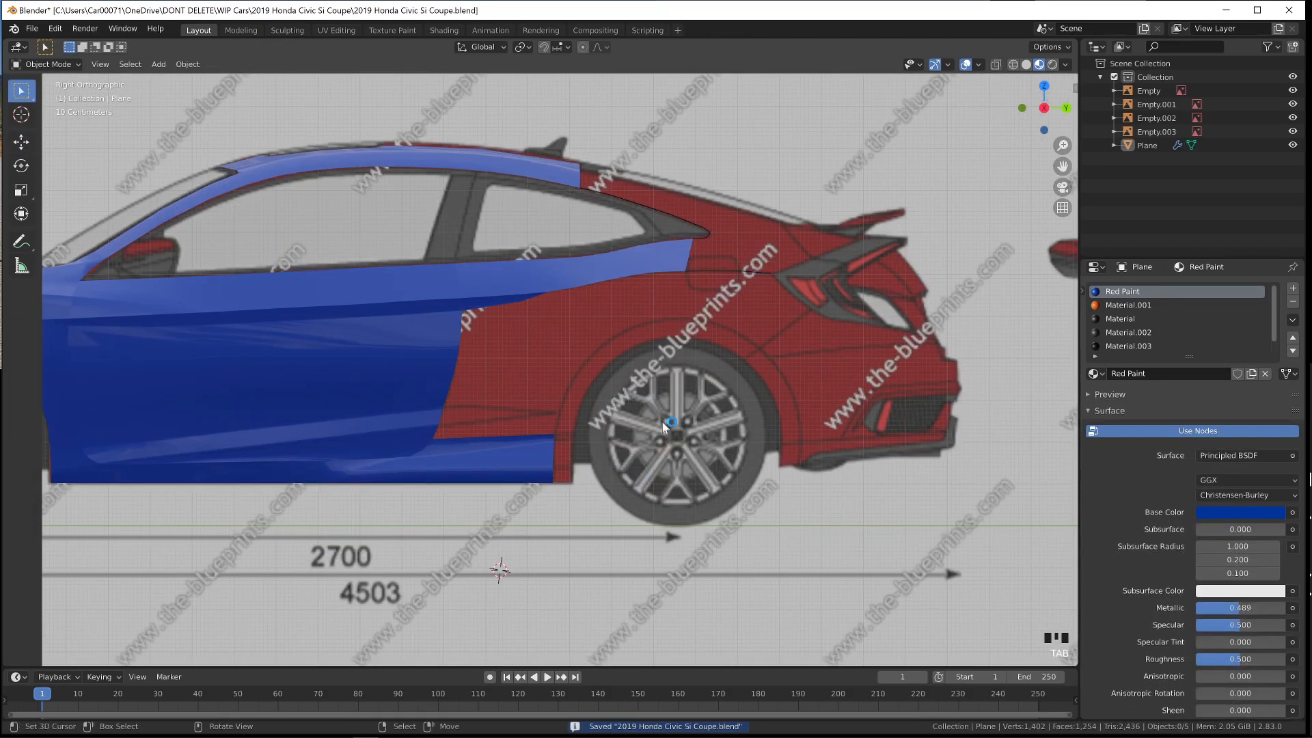
# Examine the deselected car body from the front, rear and side, comparing its right-side profile with the blueprint
pyautogui.press('a')
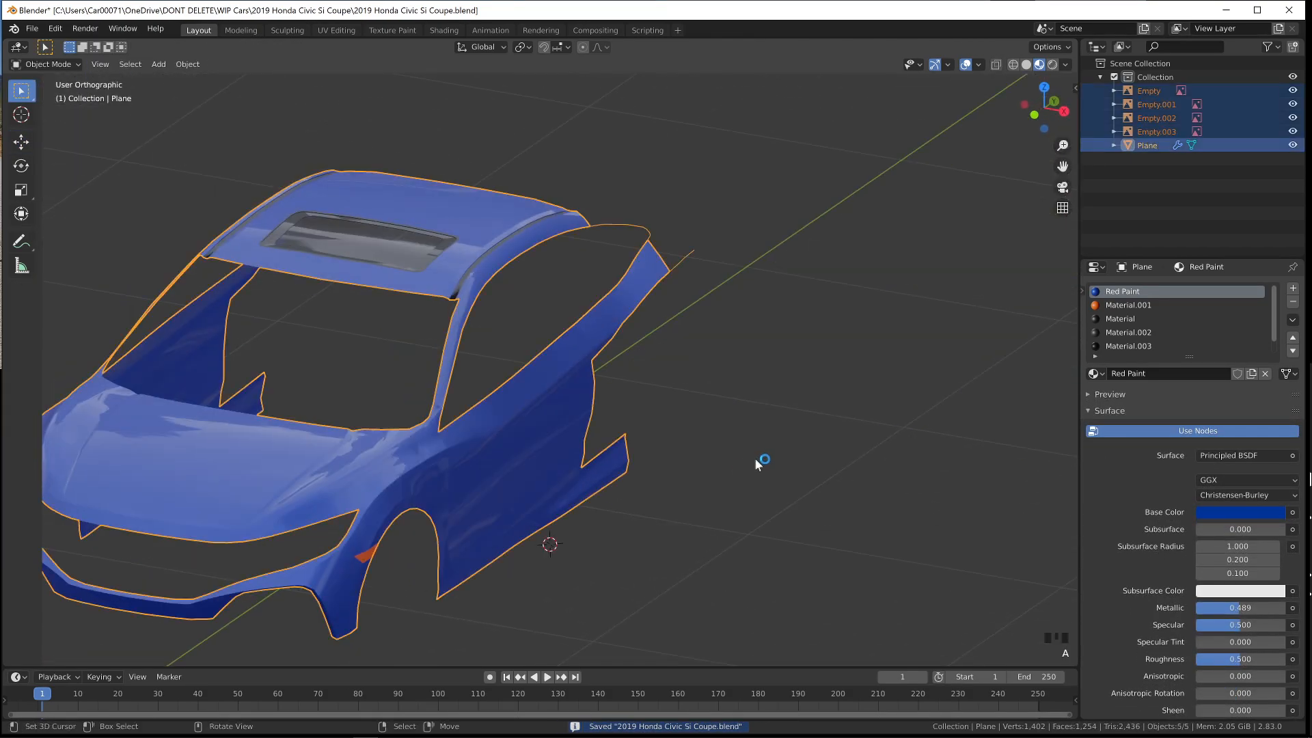
pyautogui.click(754, 458)
pyautogui.moveTo(754, 457); pyautogui.dragTo(992, 544, button='middle')
pyautogui.scroll(-1, 740, 544)
pyautogui.scroll(2, 740, 545)
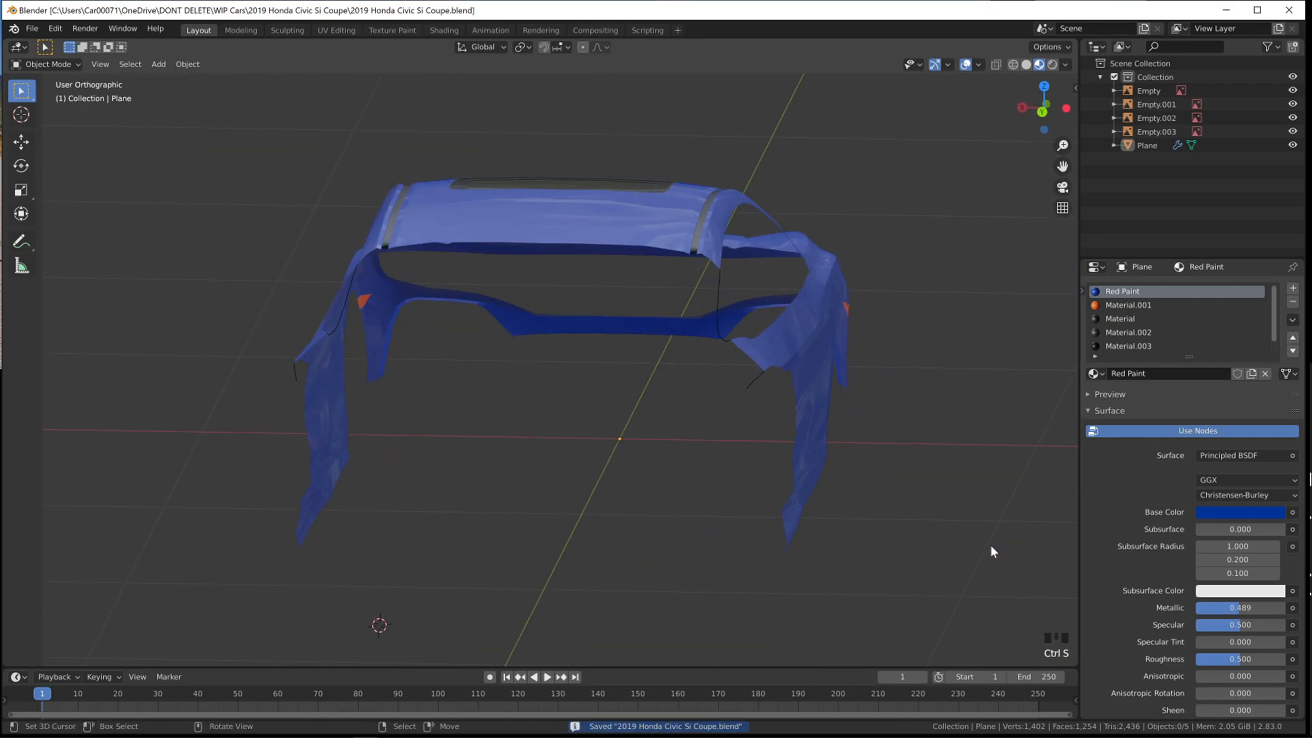
pyautogui.moveTo(742, 477); pyautogui.dragTo(768, 489, button='middle')
pyautogui.press('Tab')
pyautogui.press('Tab')
pyautogui.moveTo(294, 396); pyautogui.dragTo(334, 449, button='middle')
pyautogui.keyDown('shift'); pyautogui.moveTo(191, 498); pyautogui.dragTo(718, 498, button='middle'); pyautogui.keyUp('shift')
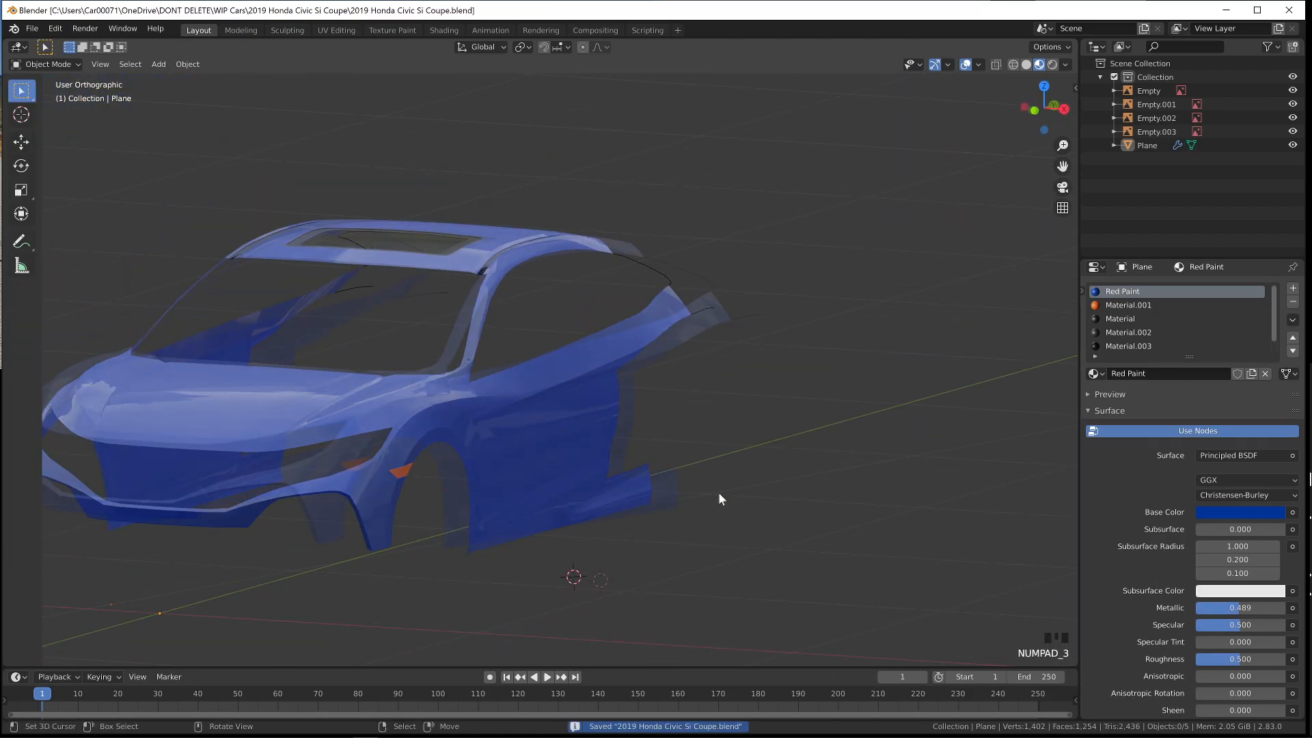
pyautogui.press('KP_3')
pyautogui.press('Tab')
pyautogui.press('Tab')
pyautogui.moveTo(632, 453); pyautogui.dragTo(615, 565, button='middle')
pyautogui.scroll(-2, 683, 564)
pyautogui.scroll(-1, 646, 552)
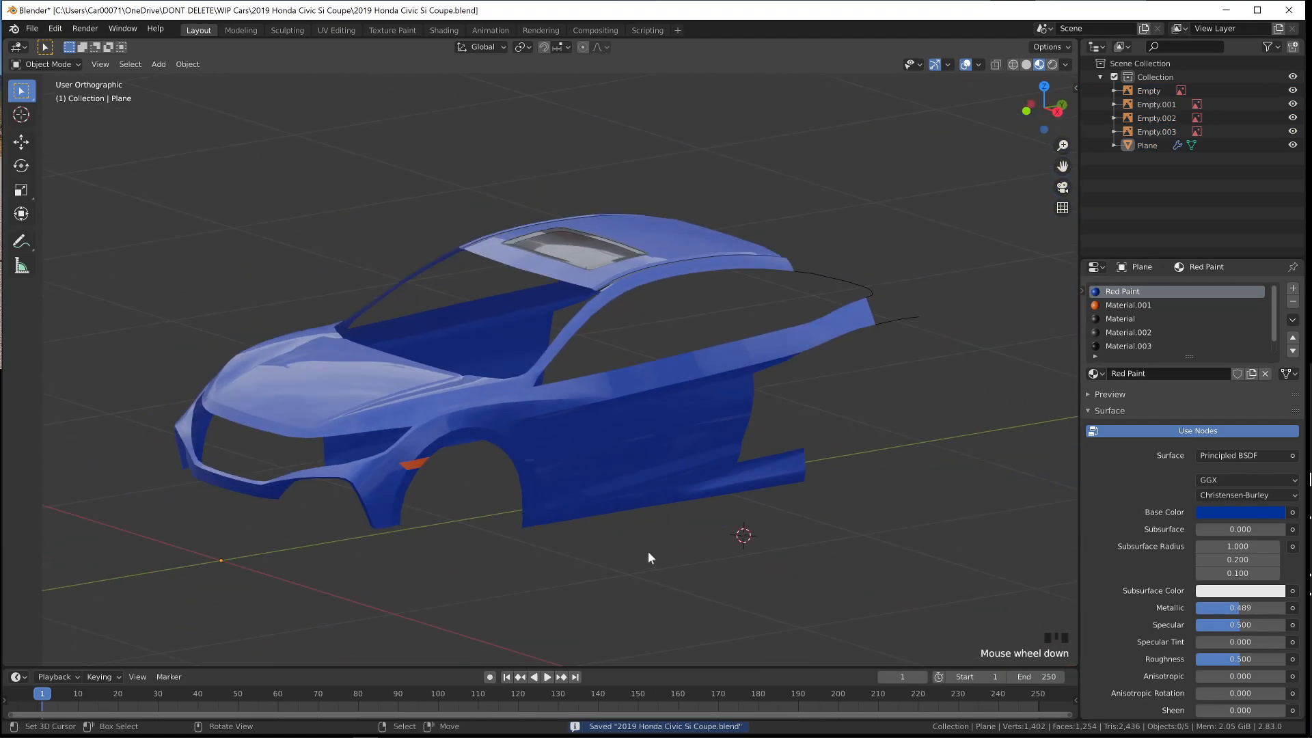